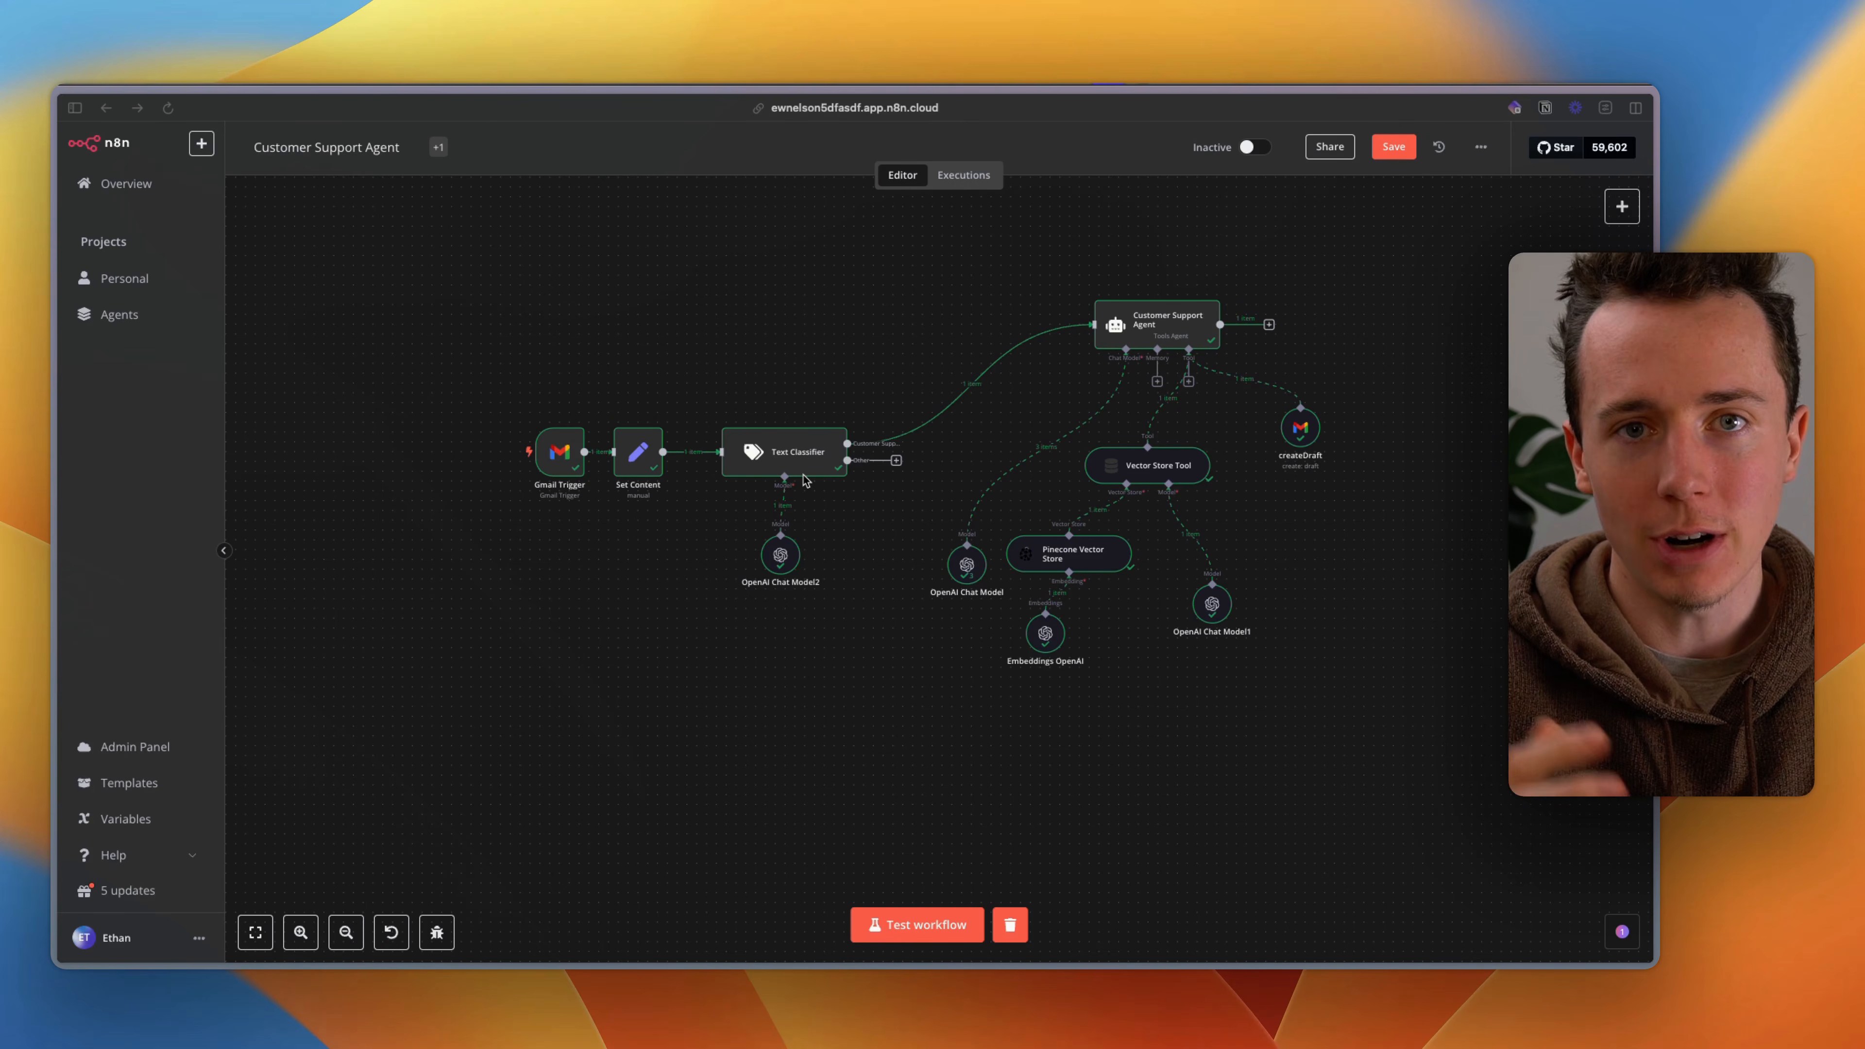
Step: Switch to Gmail and send the prepared Customer Support Inquiry email asking for a refund
scroll(852, 482, left, 2)
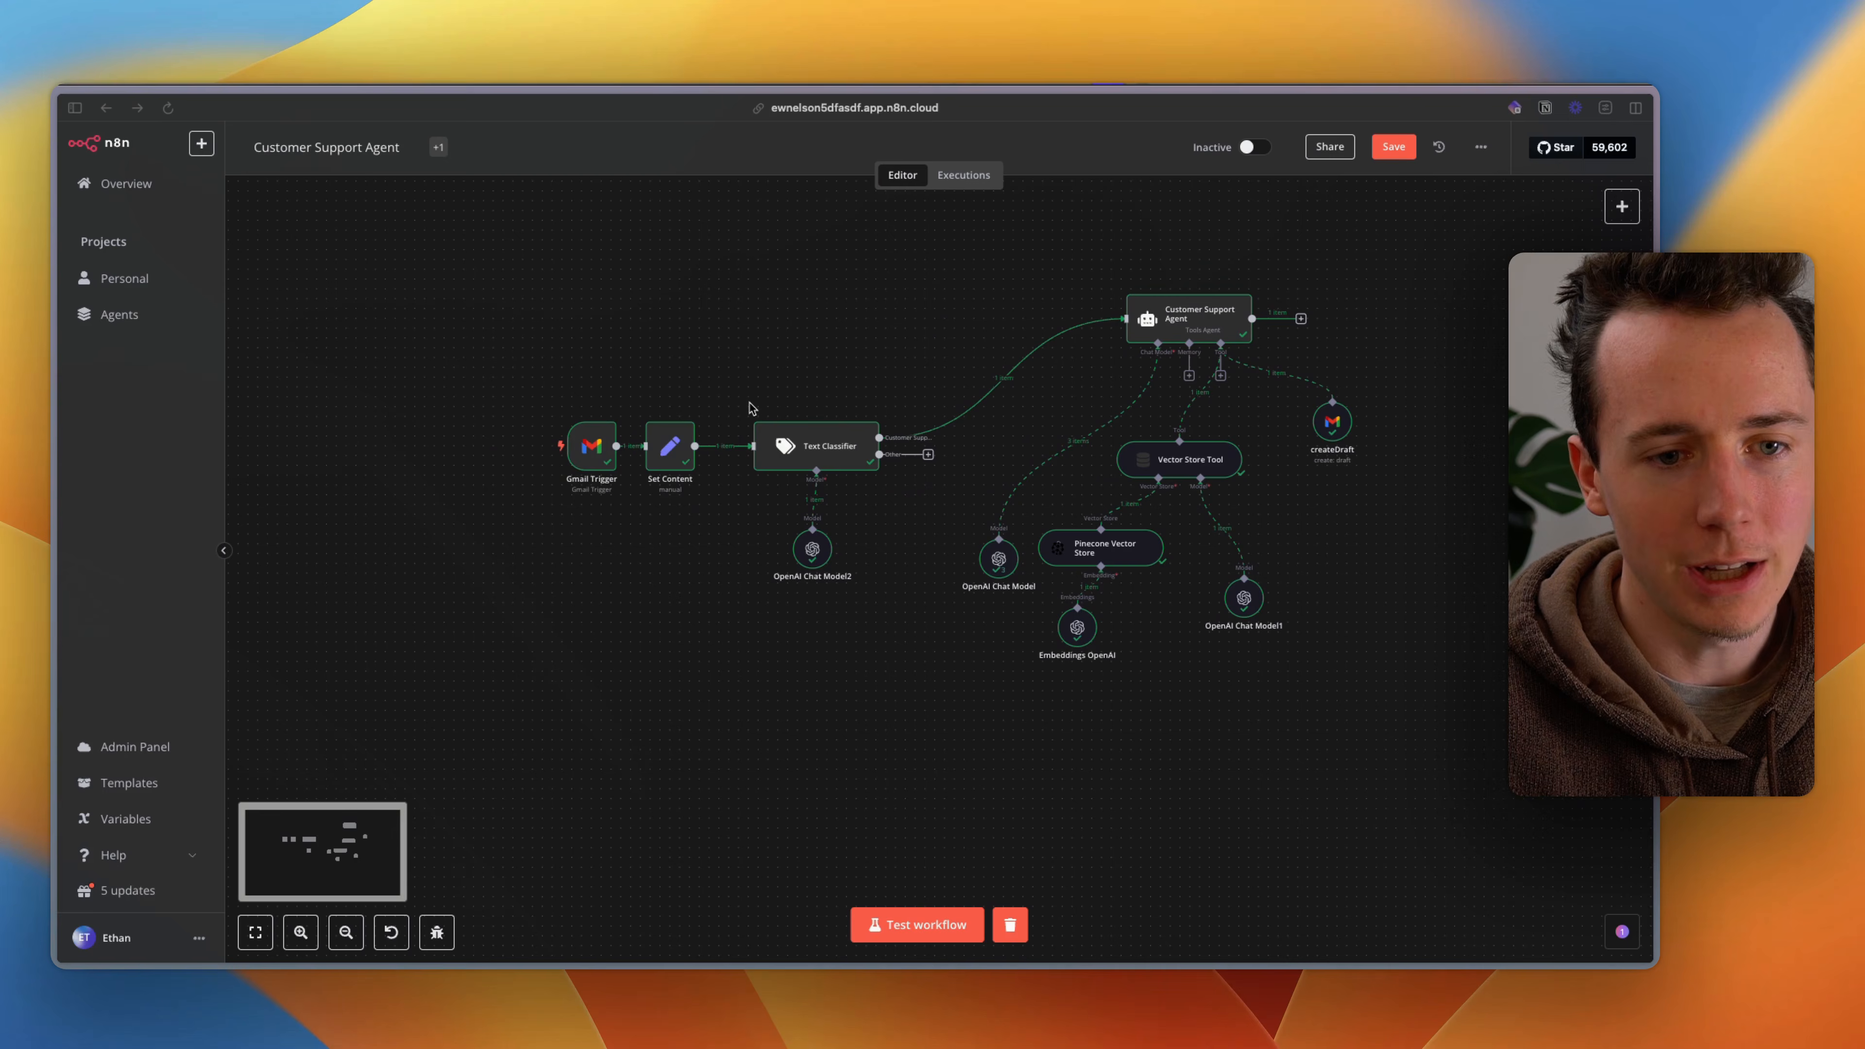
scroll(747, 388, up, 3)
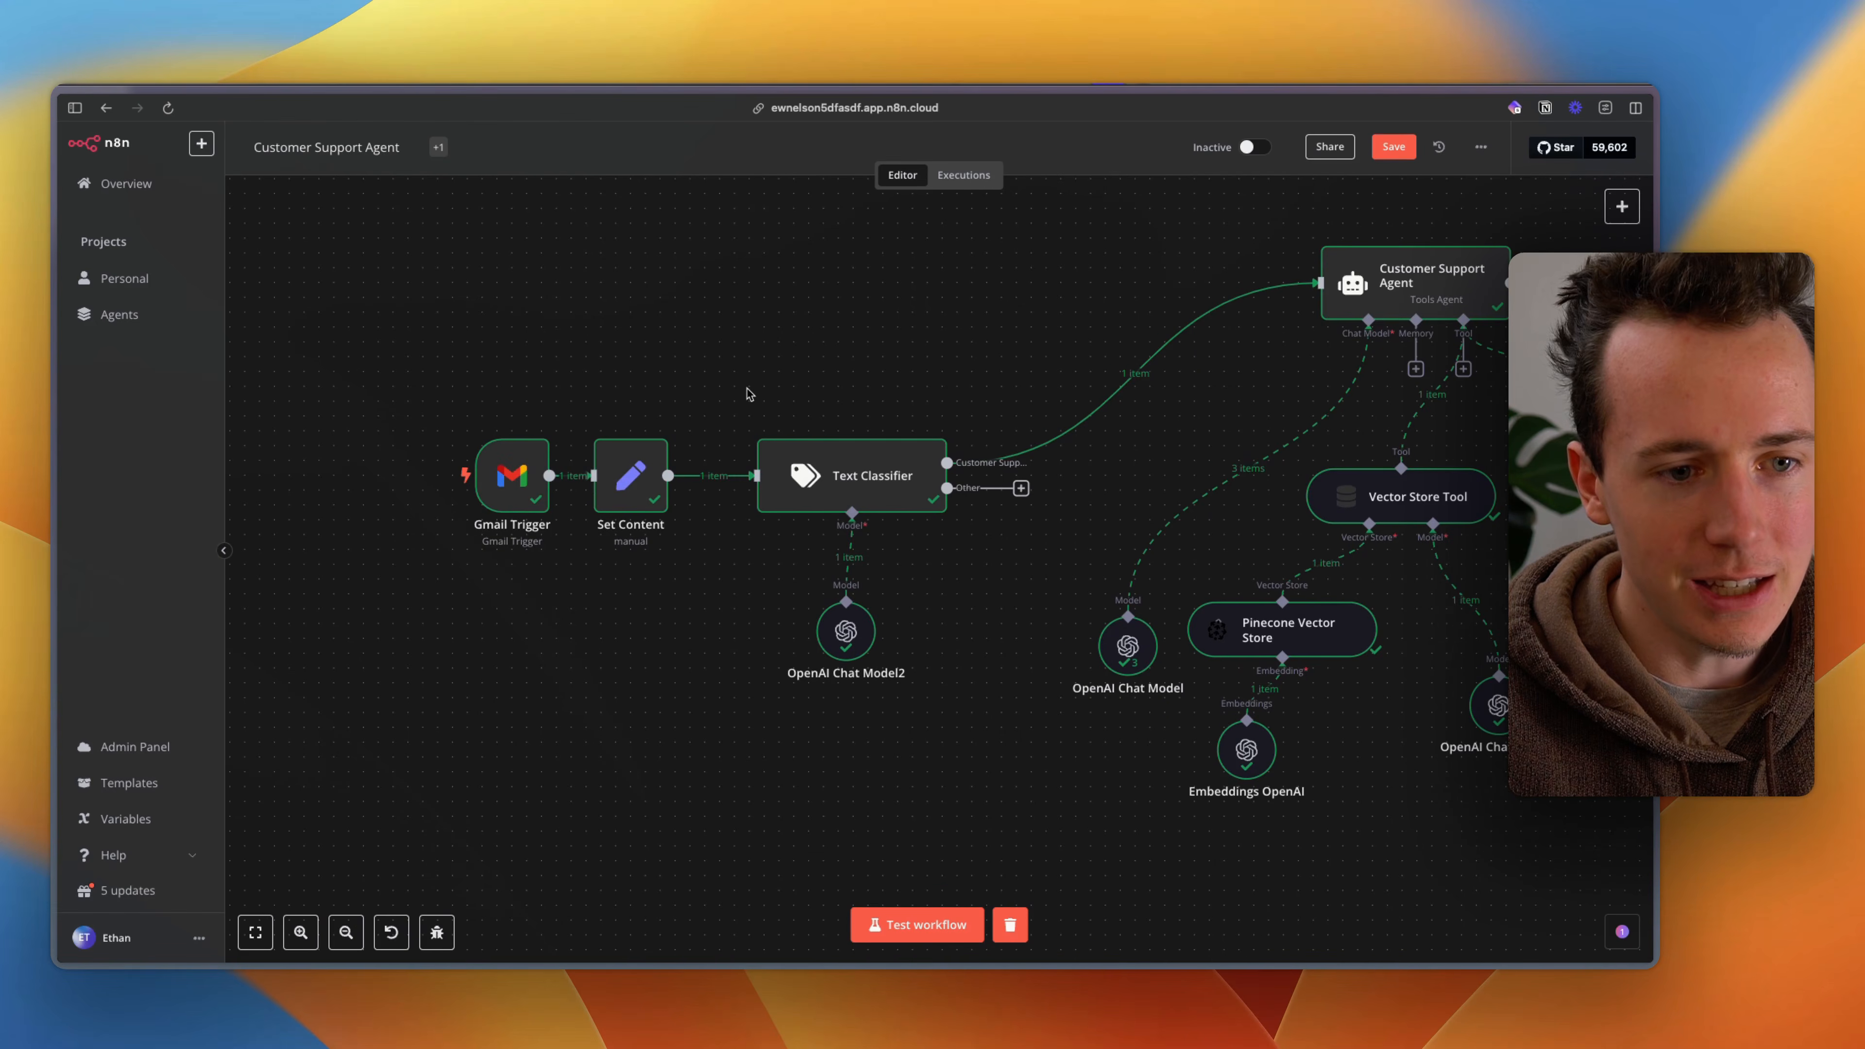
scroll(748, 393, left, 2)
key(ctrl+Tab)
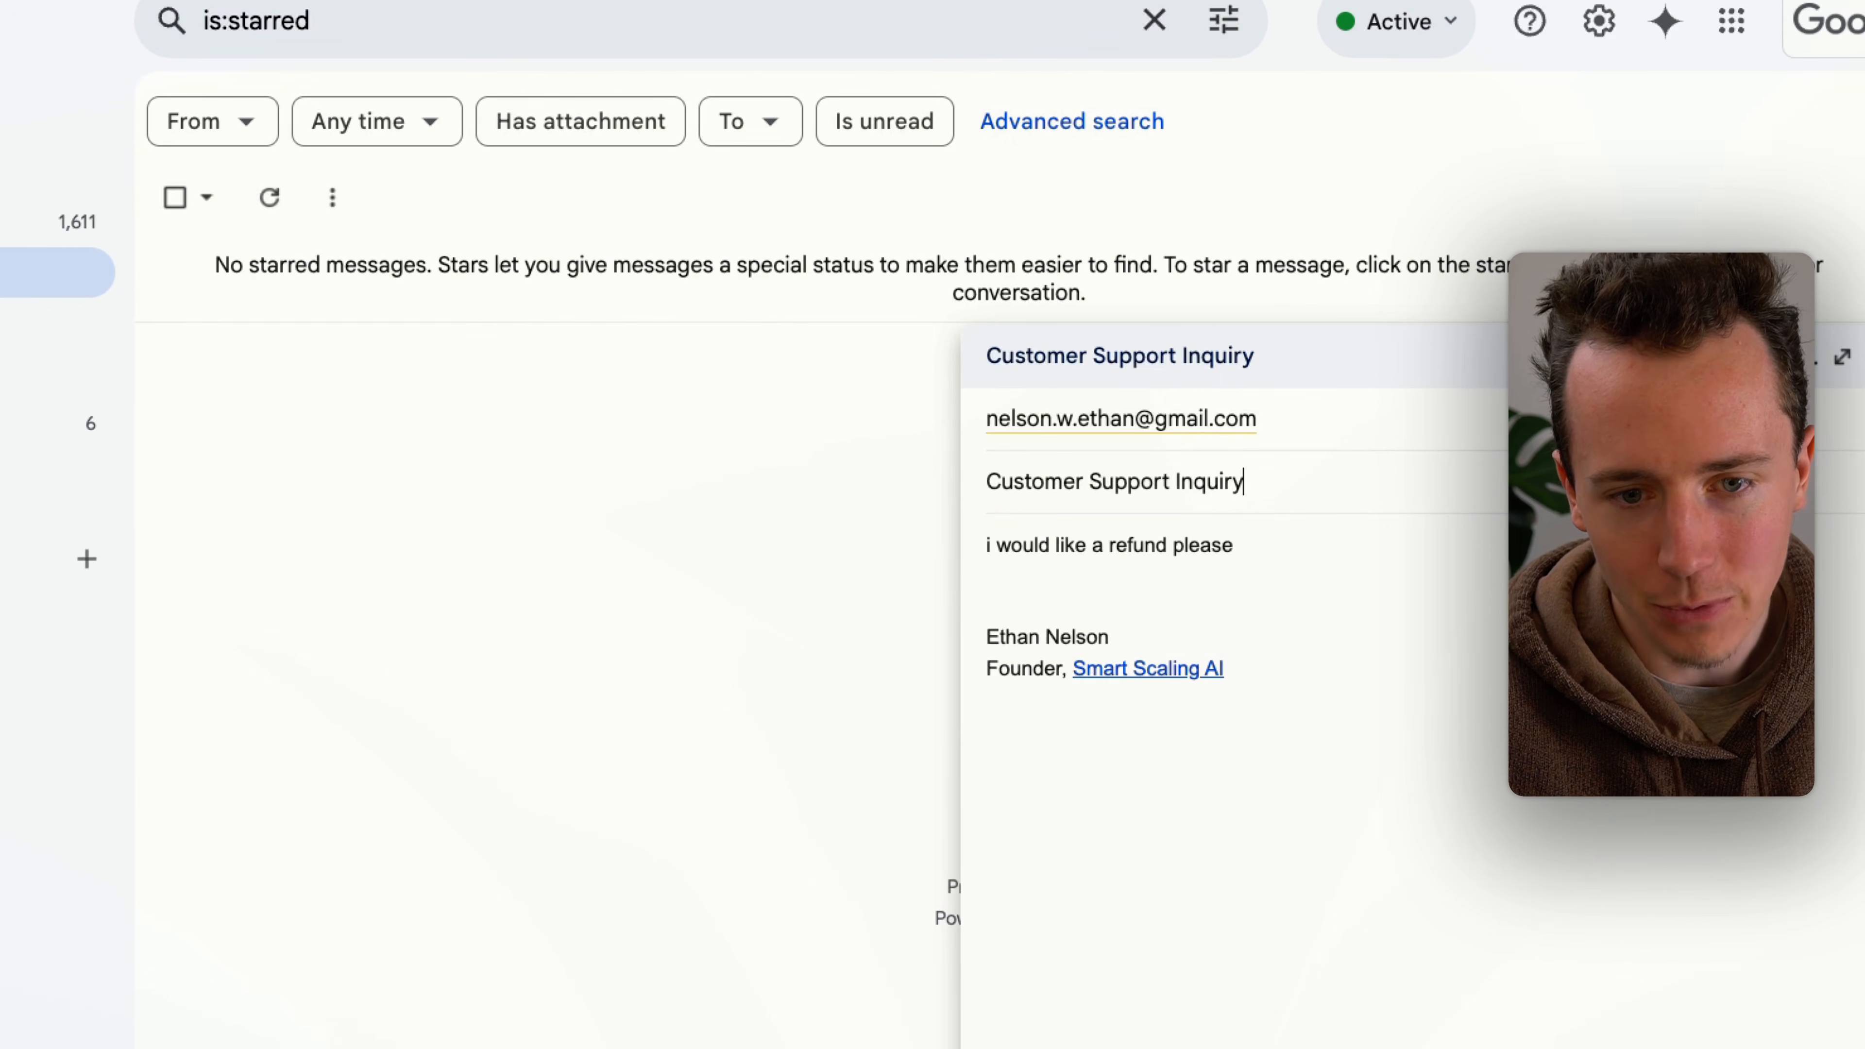
key(super+Return)
Step: Check the receiving mailbox's drafts, return to the Customer Support Agent workflow in n8n, and run a test execution
key(ctrl+Tab)
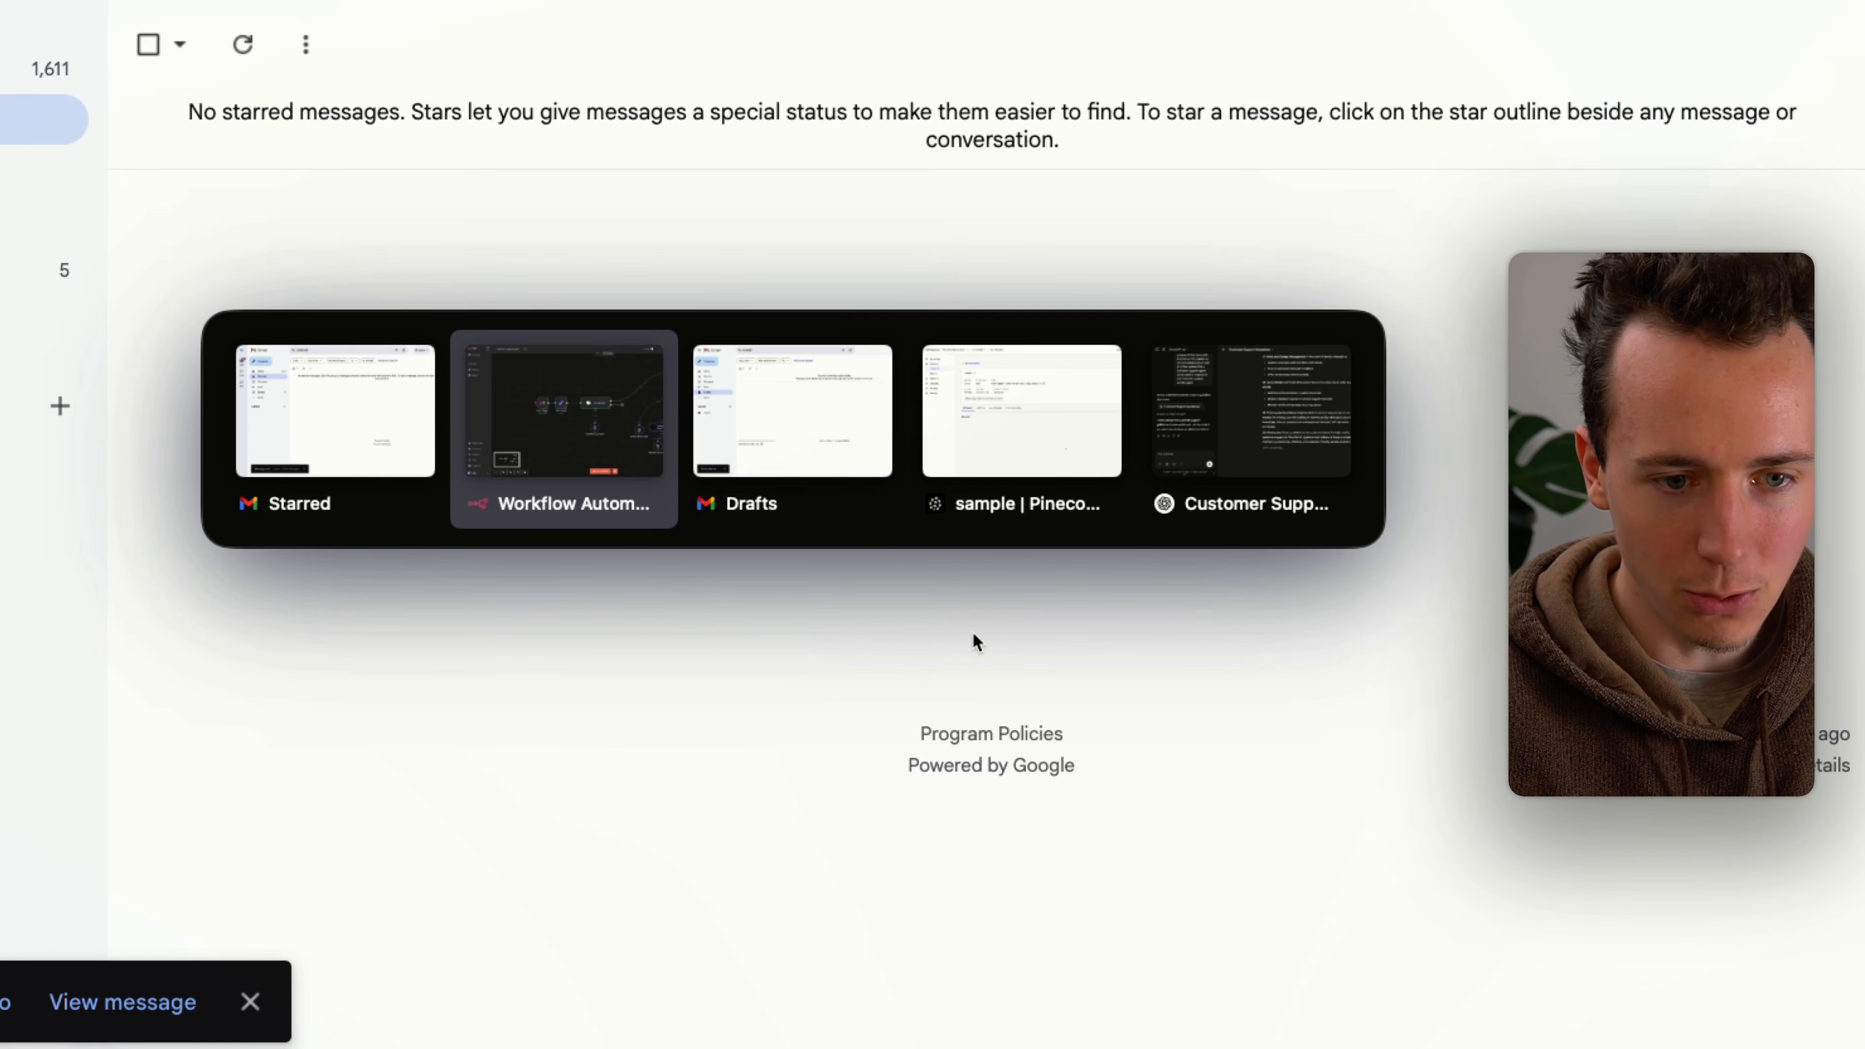
key(ctrl+Tab)
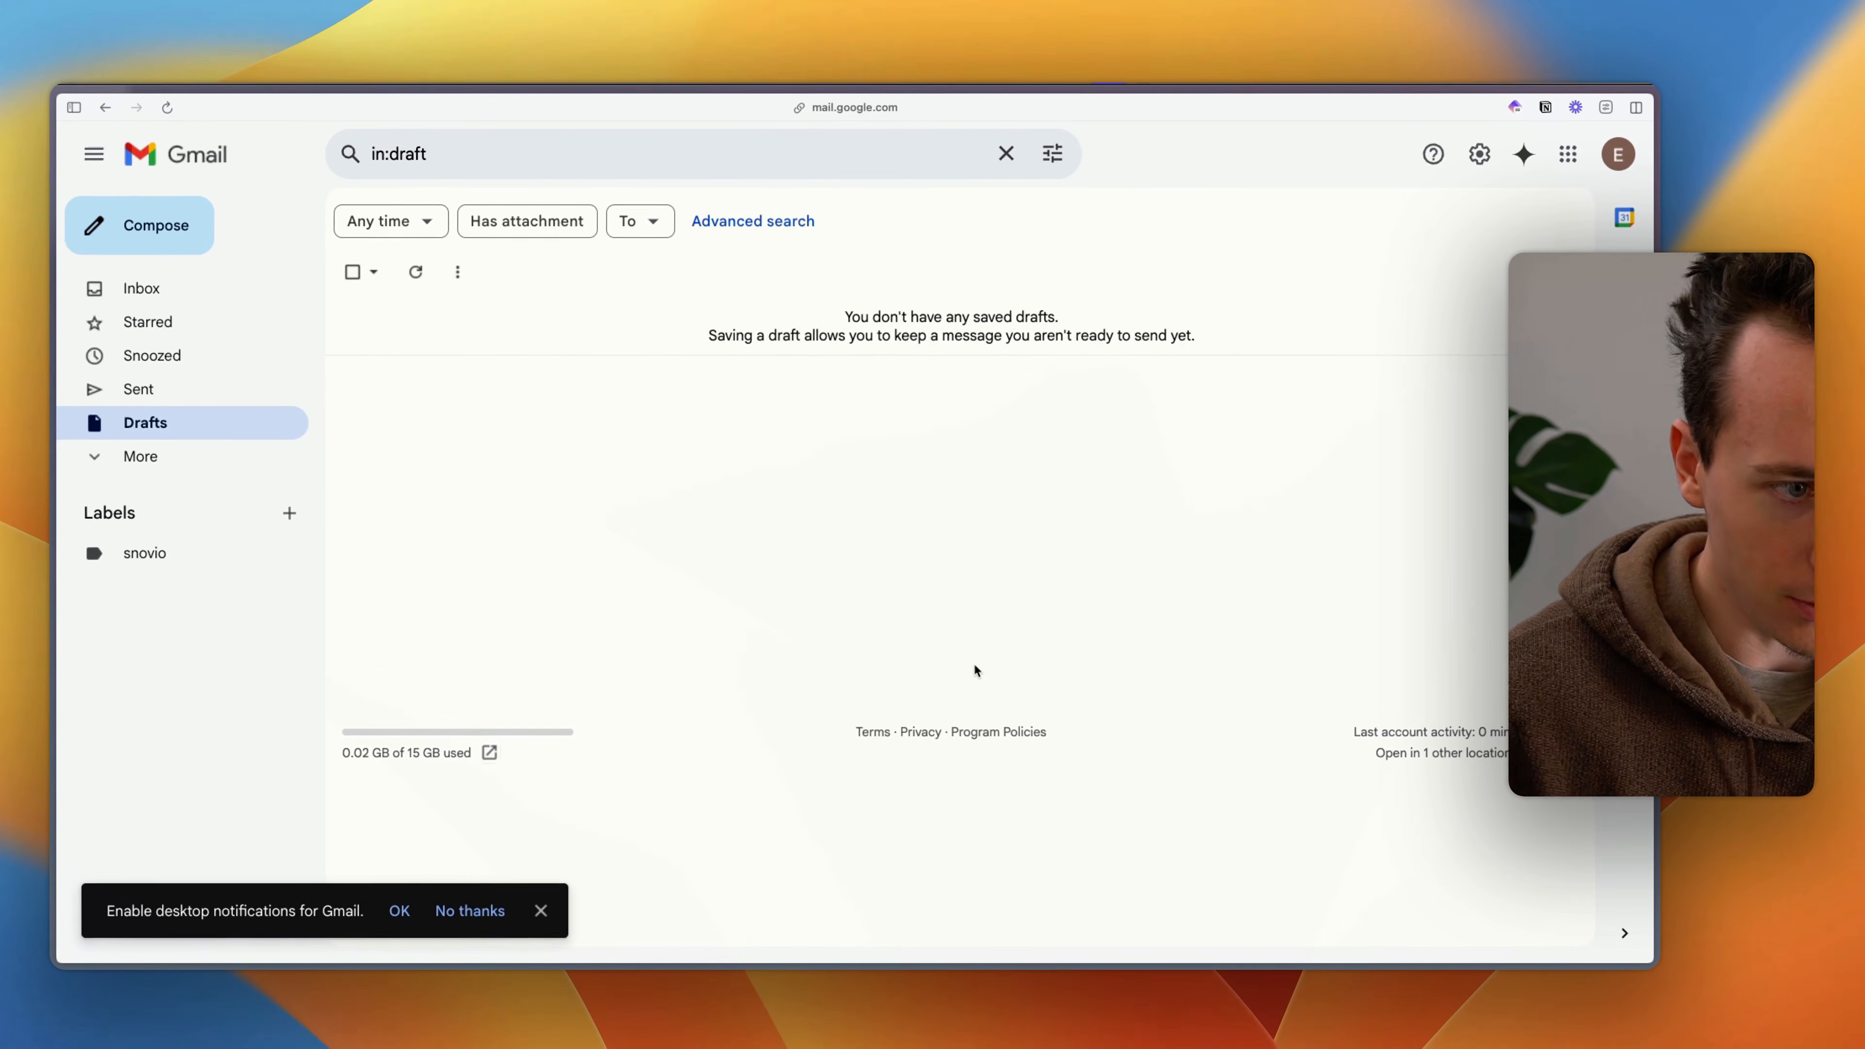
key(ctrl+Tab)
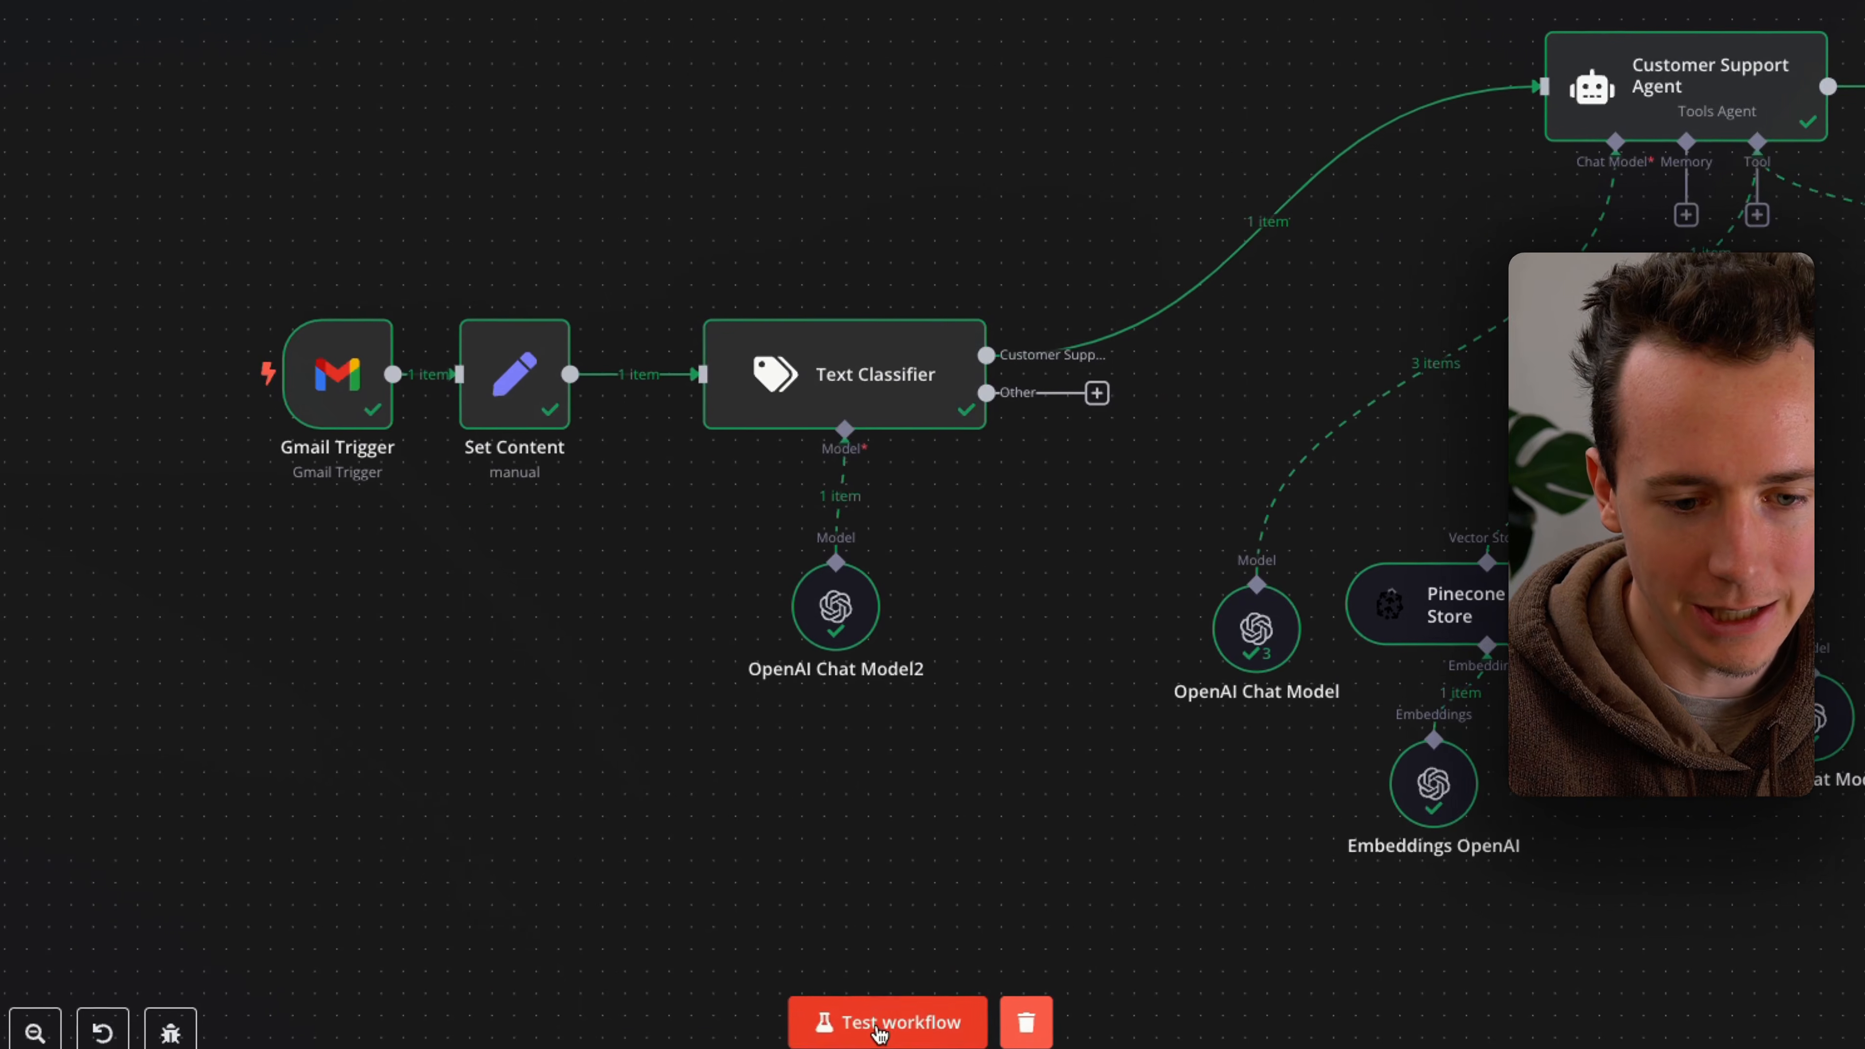
click(879, 1025)
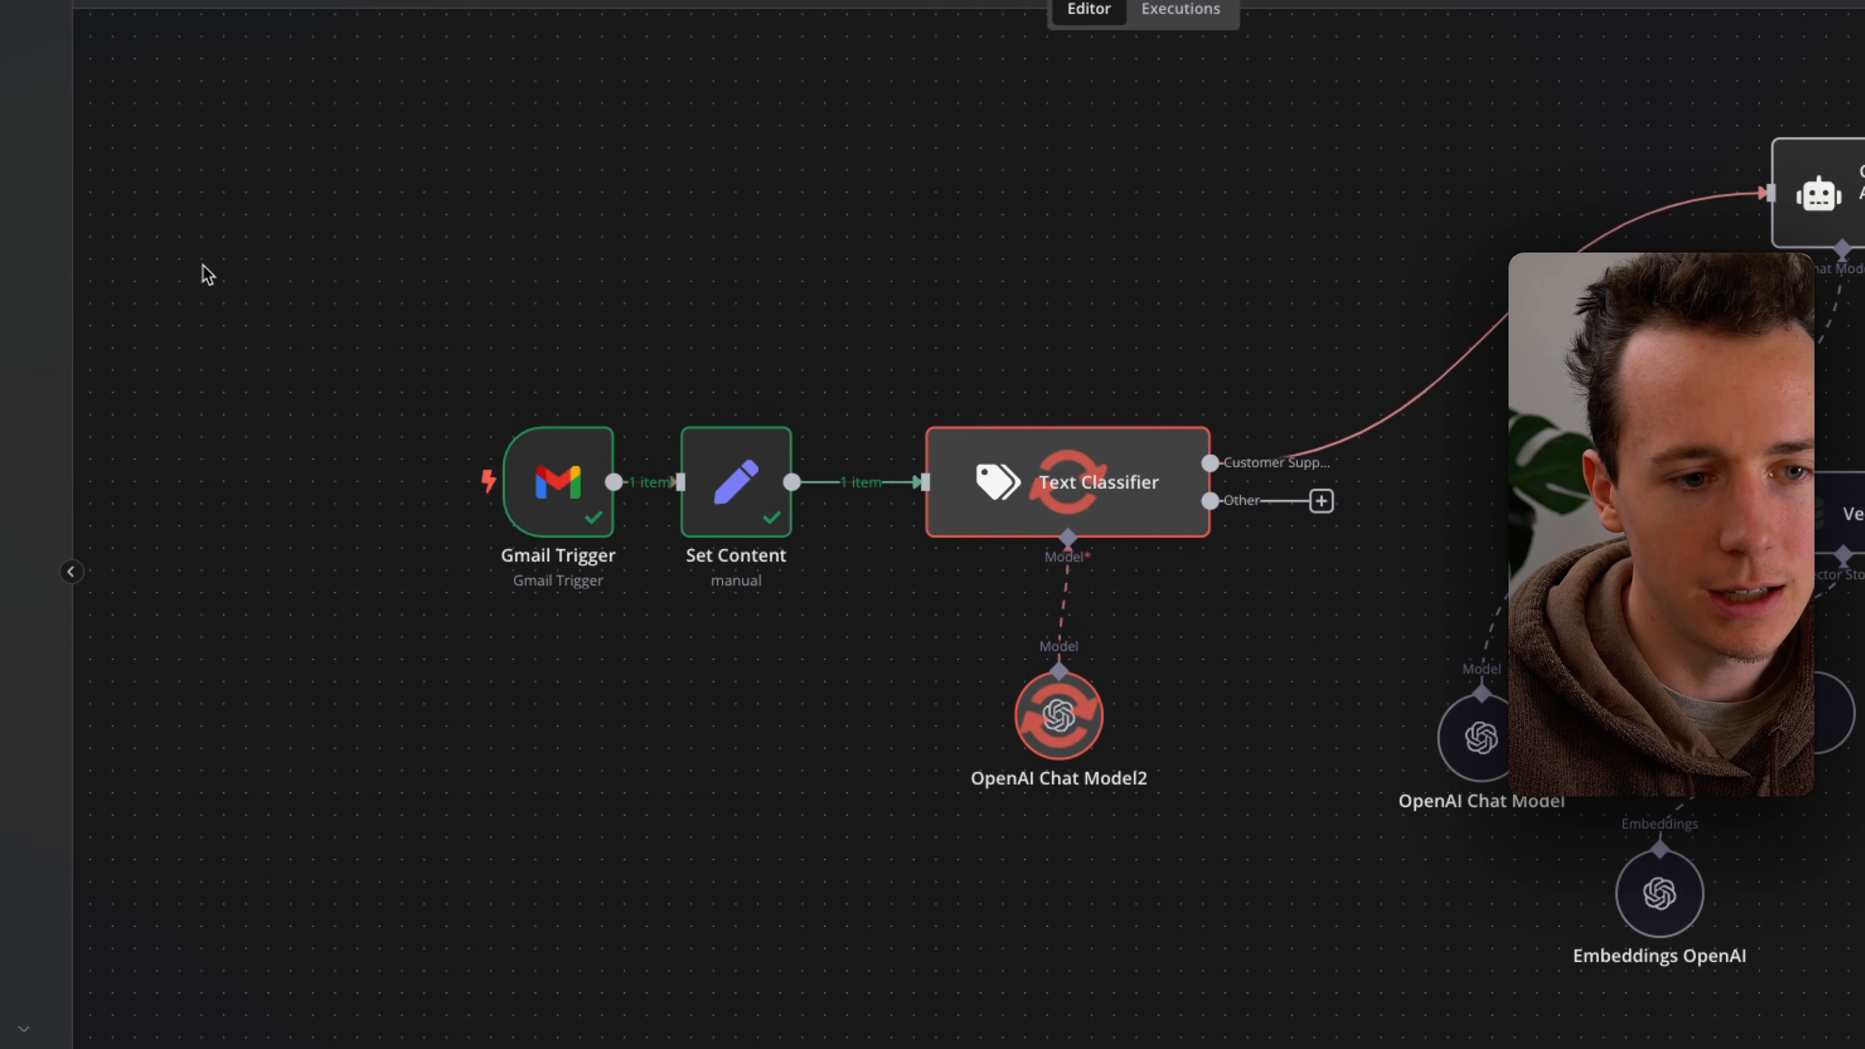
scroll(1537, 559, right, 3)
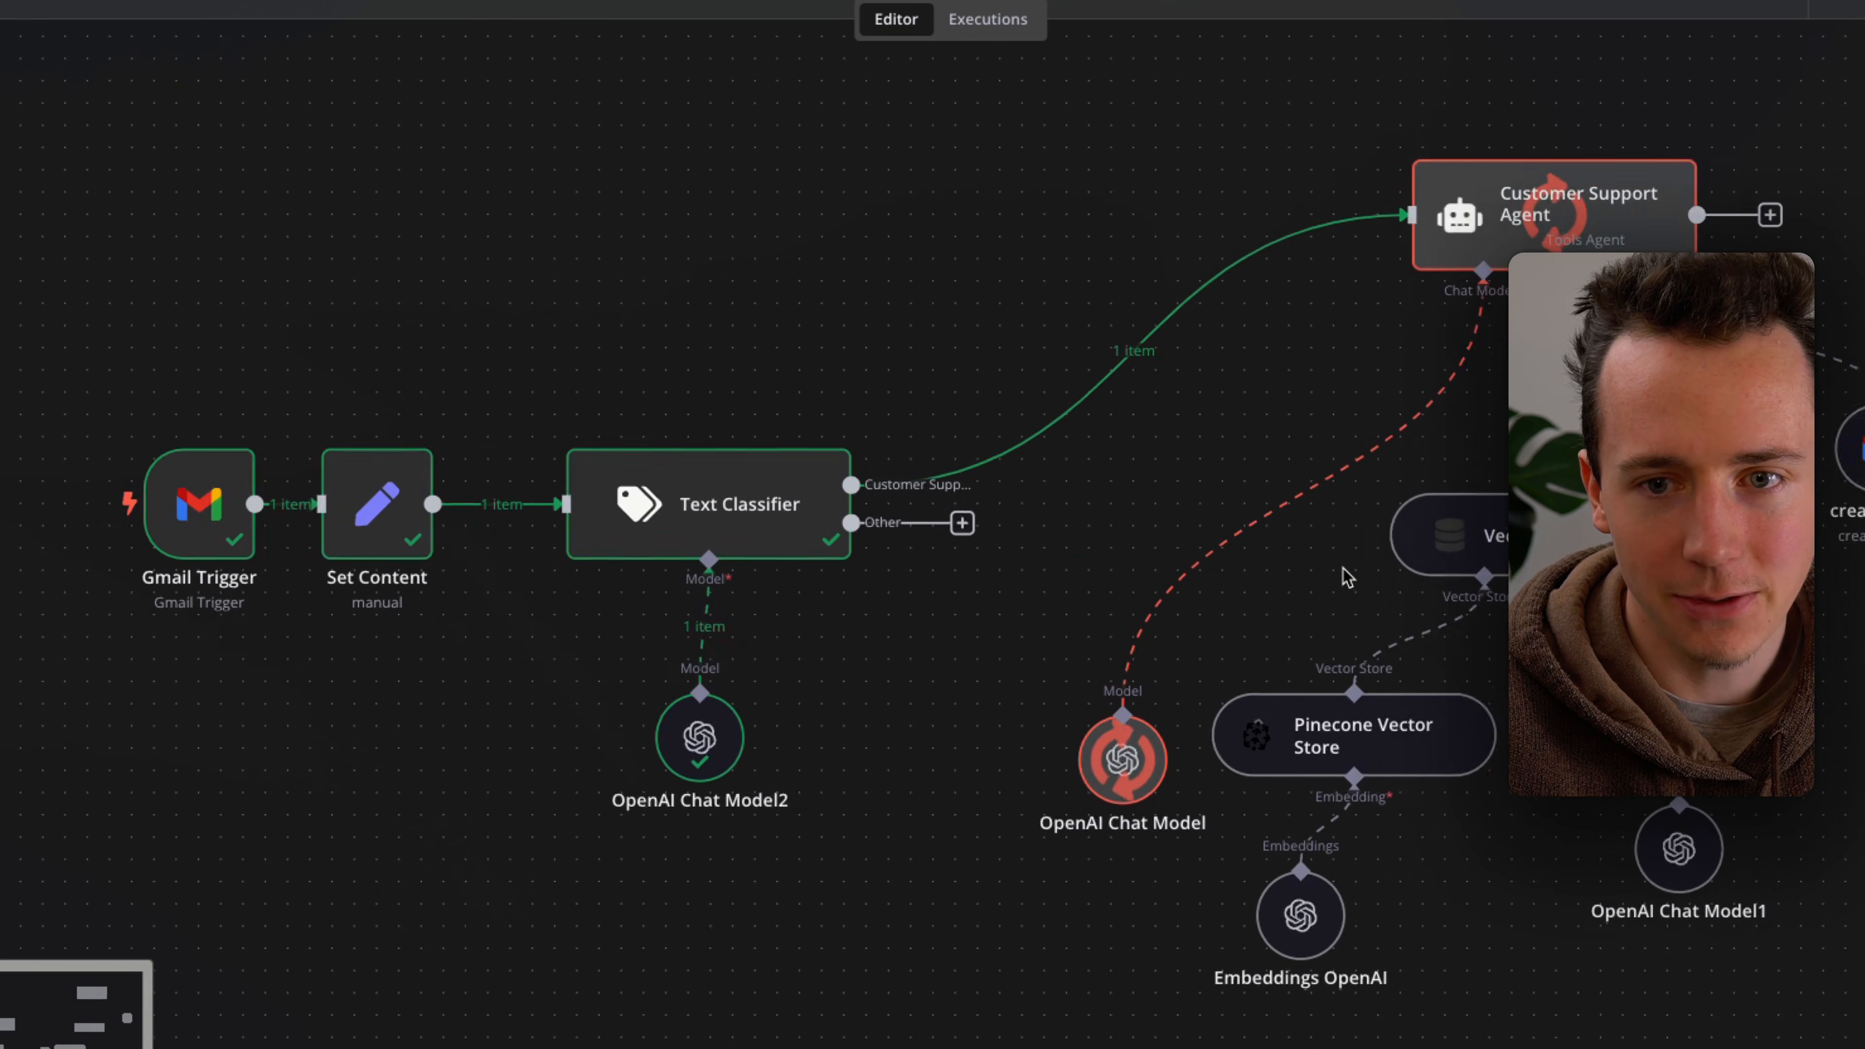
scroll(1349, 578, right, 2)
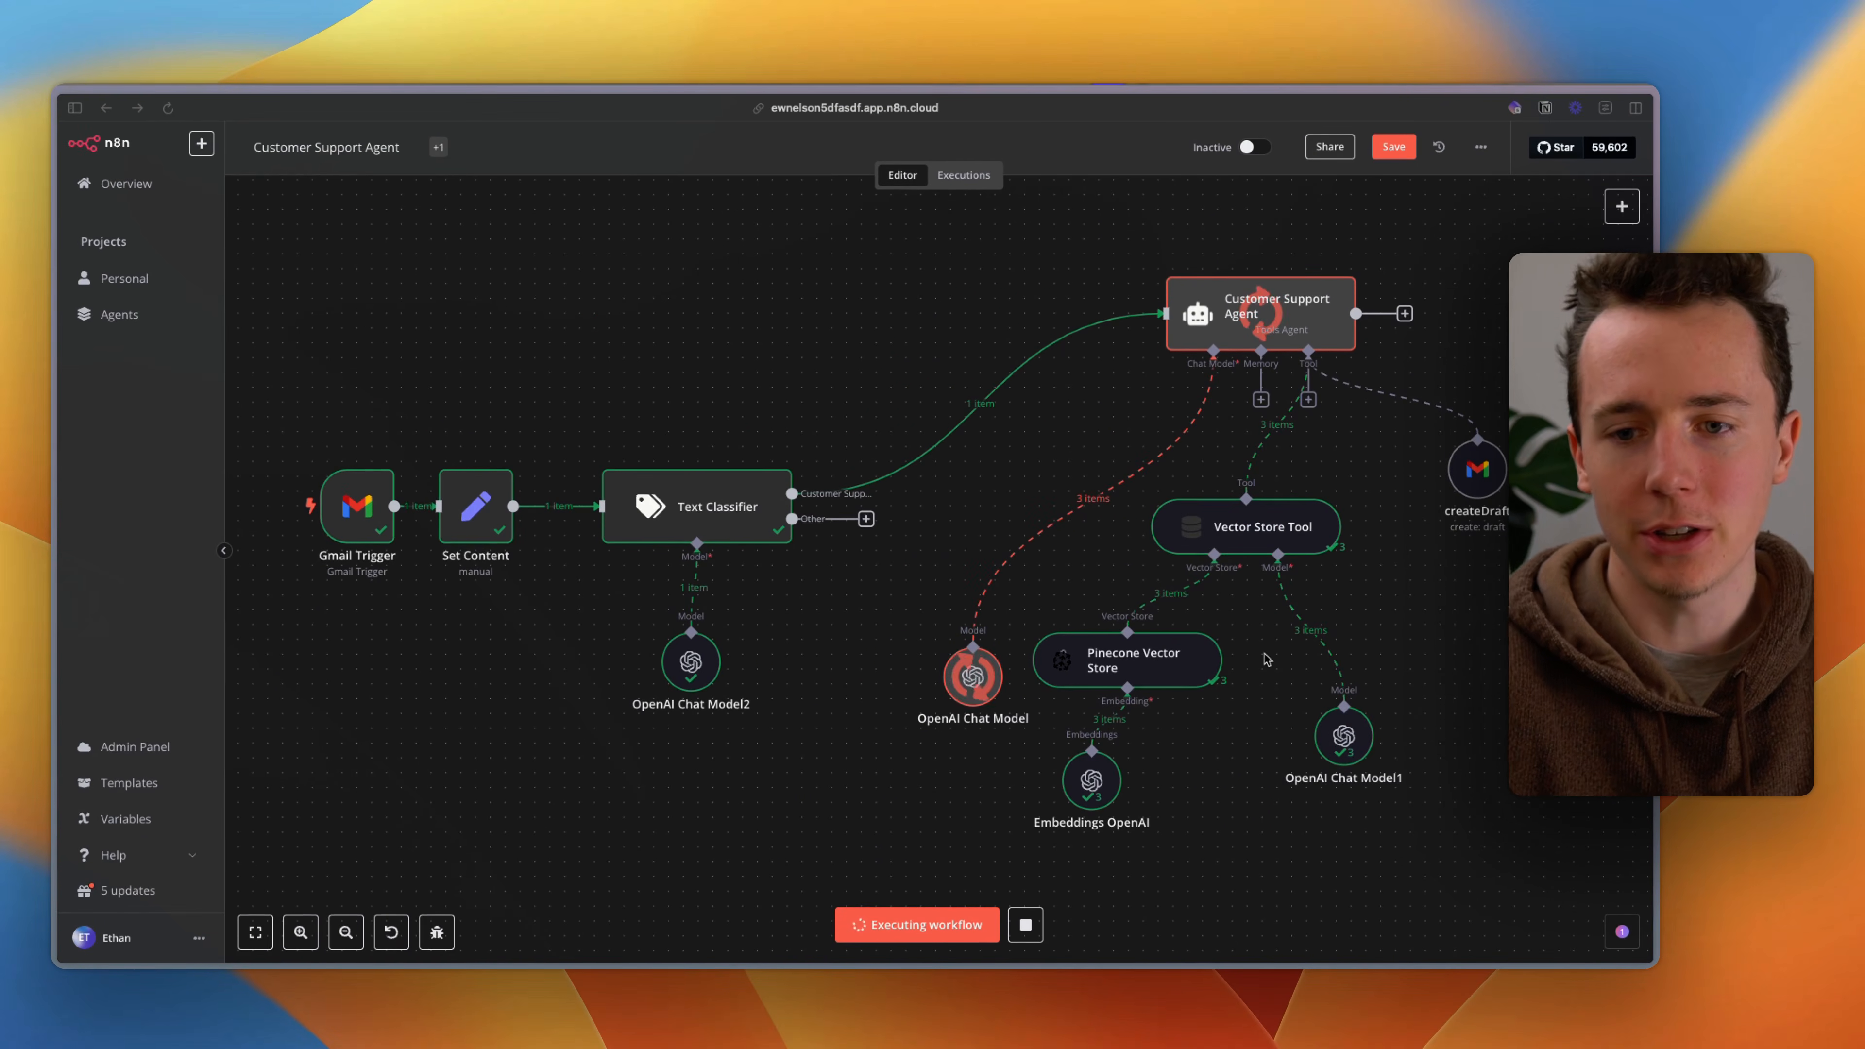
scroll(1264, 660, down, 5)
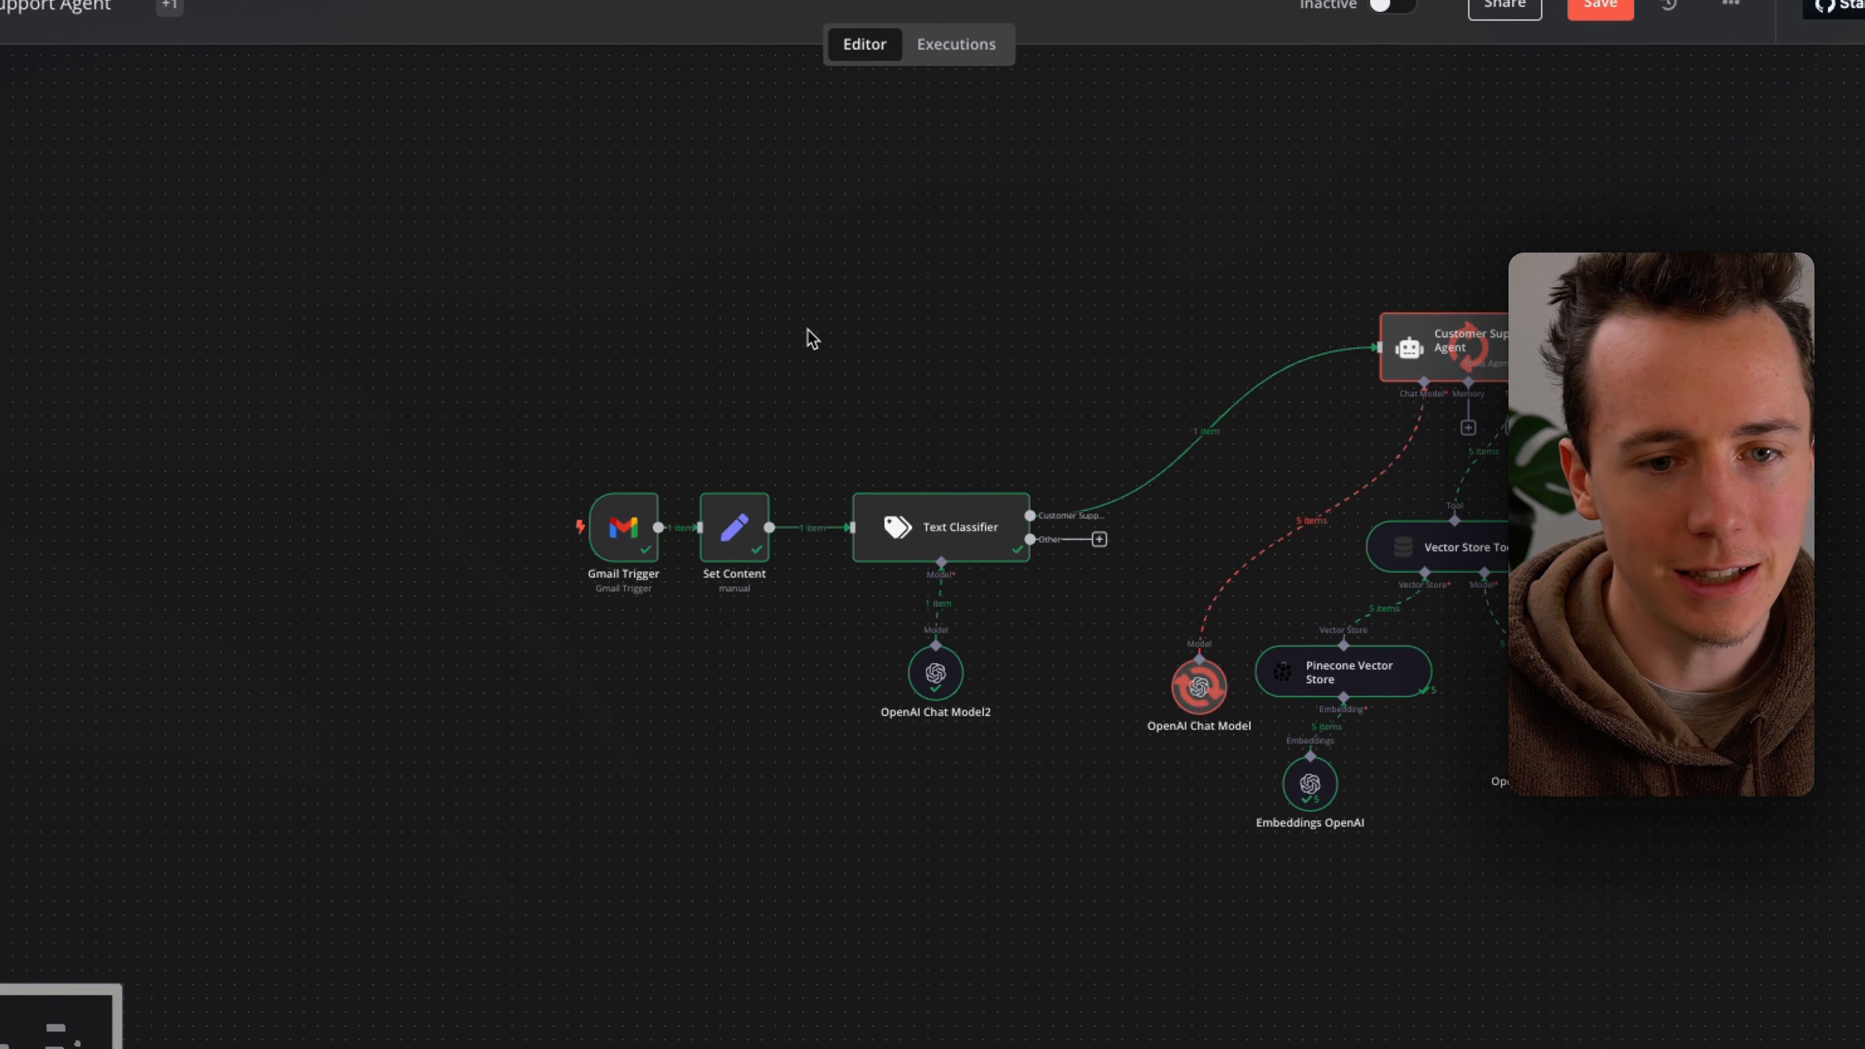
Step: Switch to the receiving Gmail account and read the Customer Support Inquiry message in the inbox
key(ctrl+Tab)
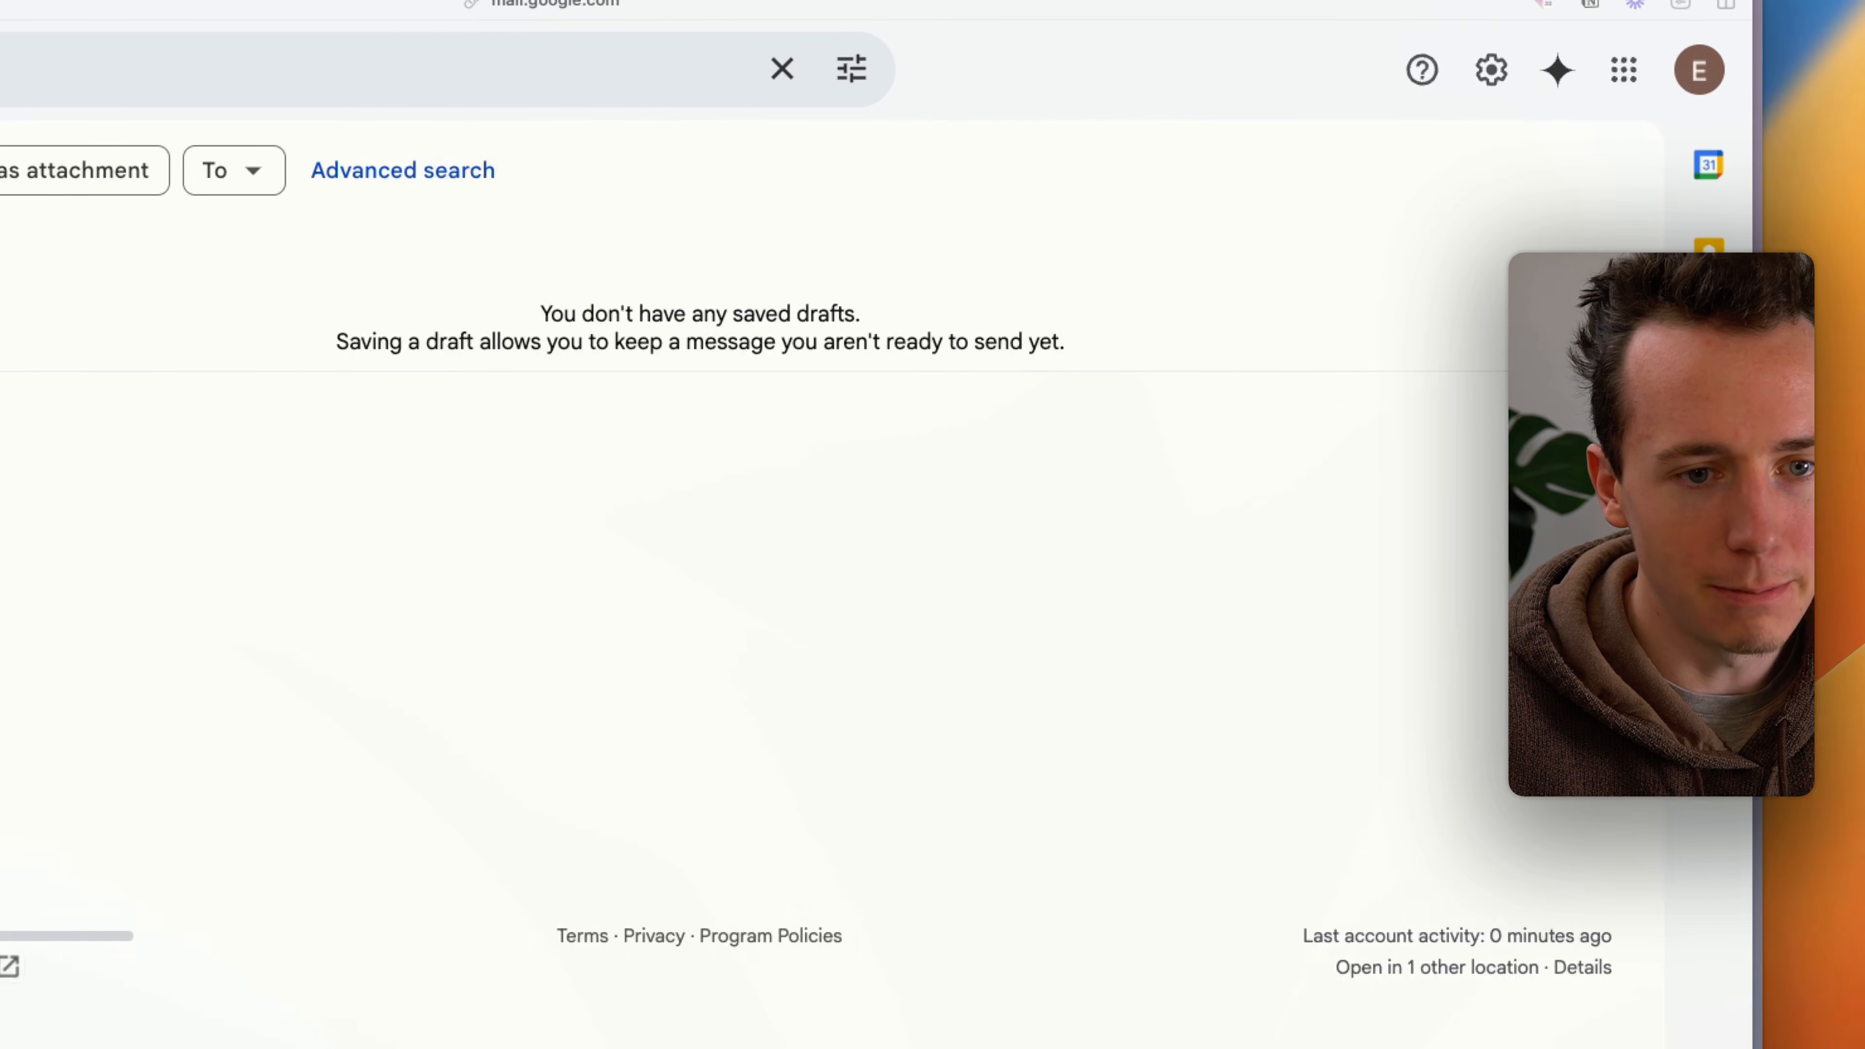
click(168, 263)
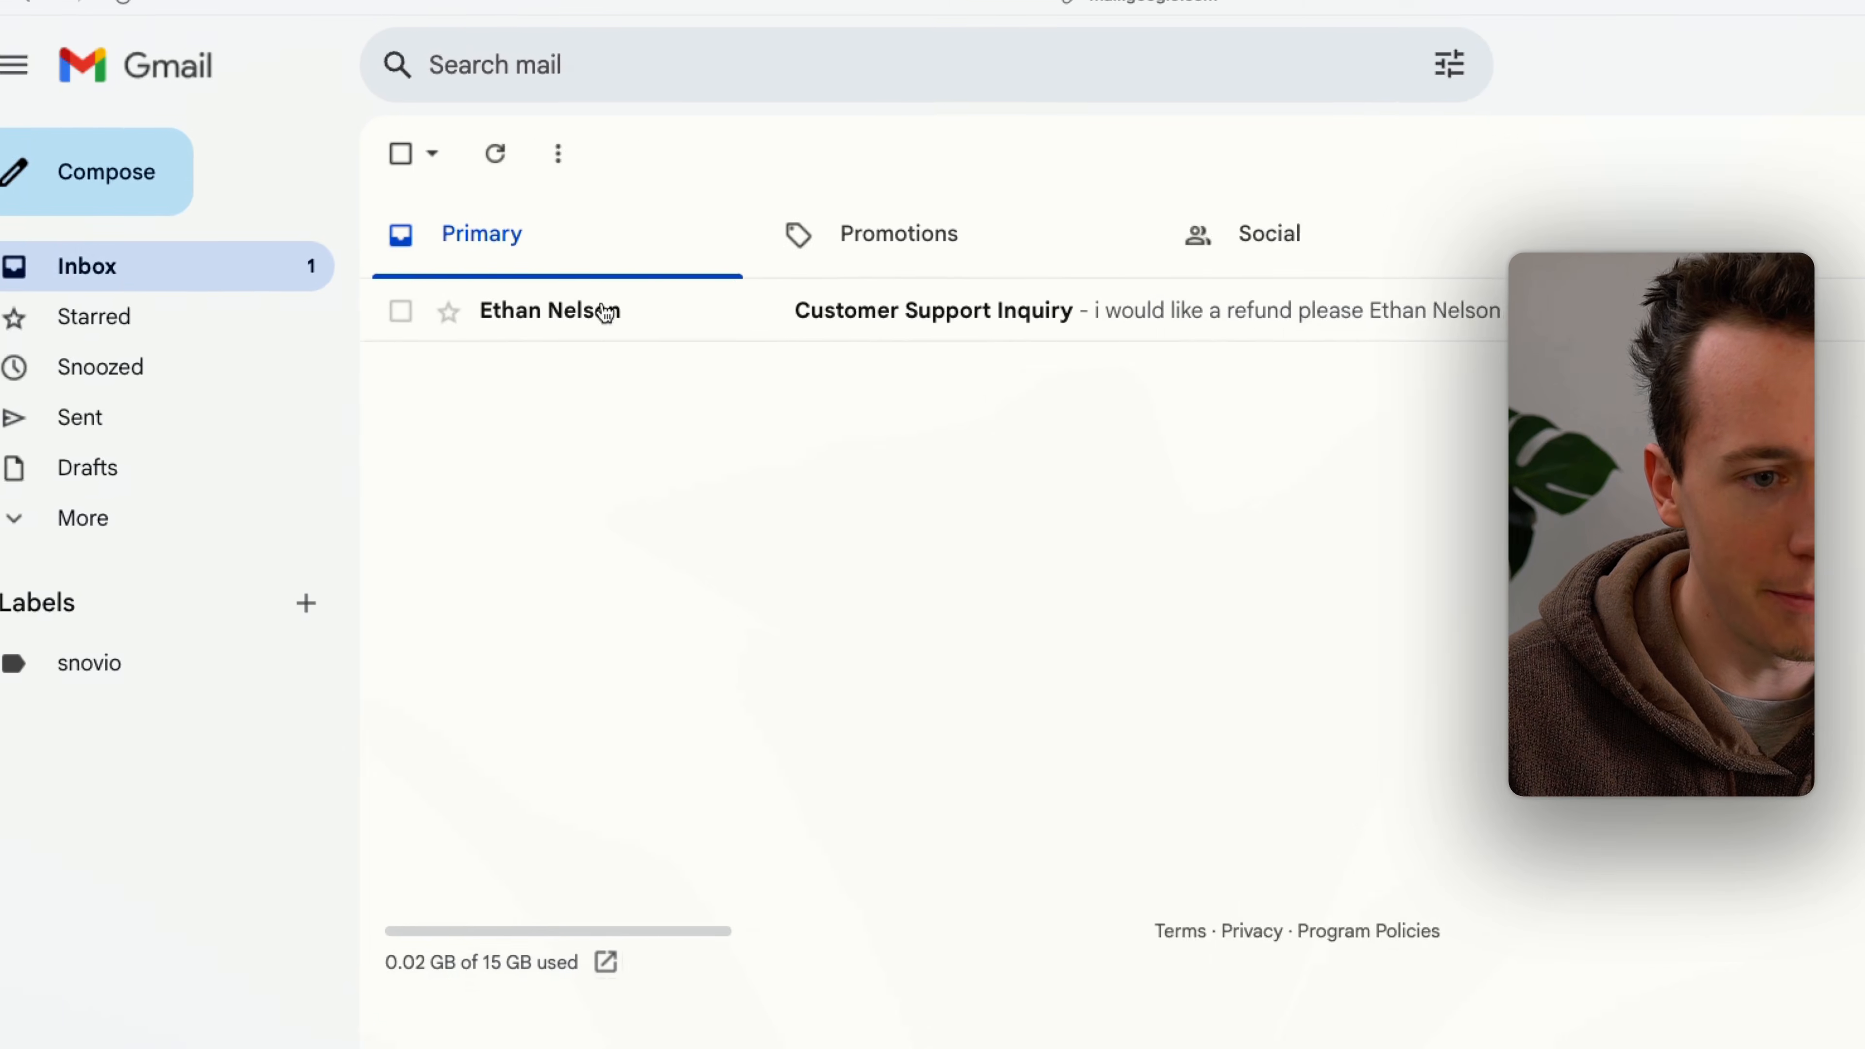
click(747, 296)
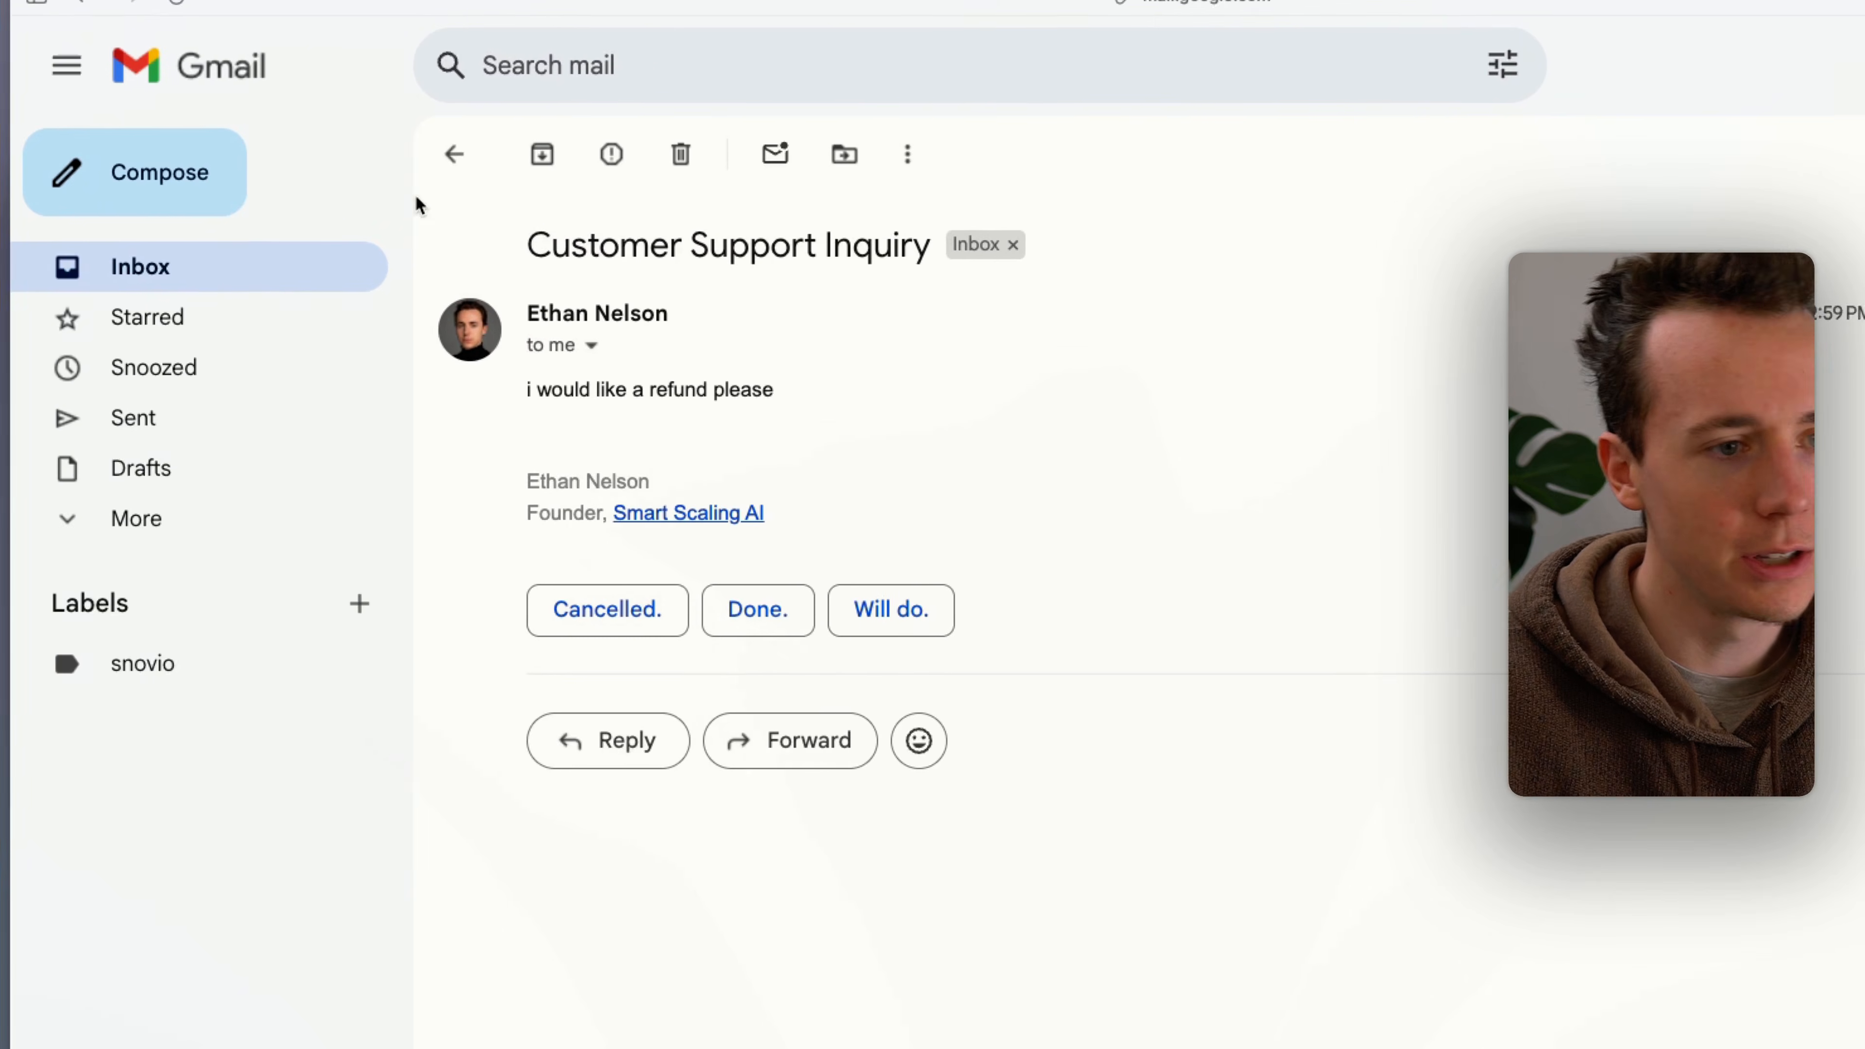
click(195, 143)
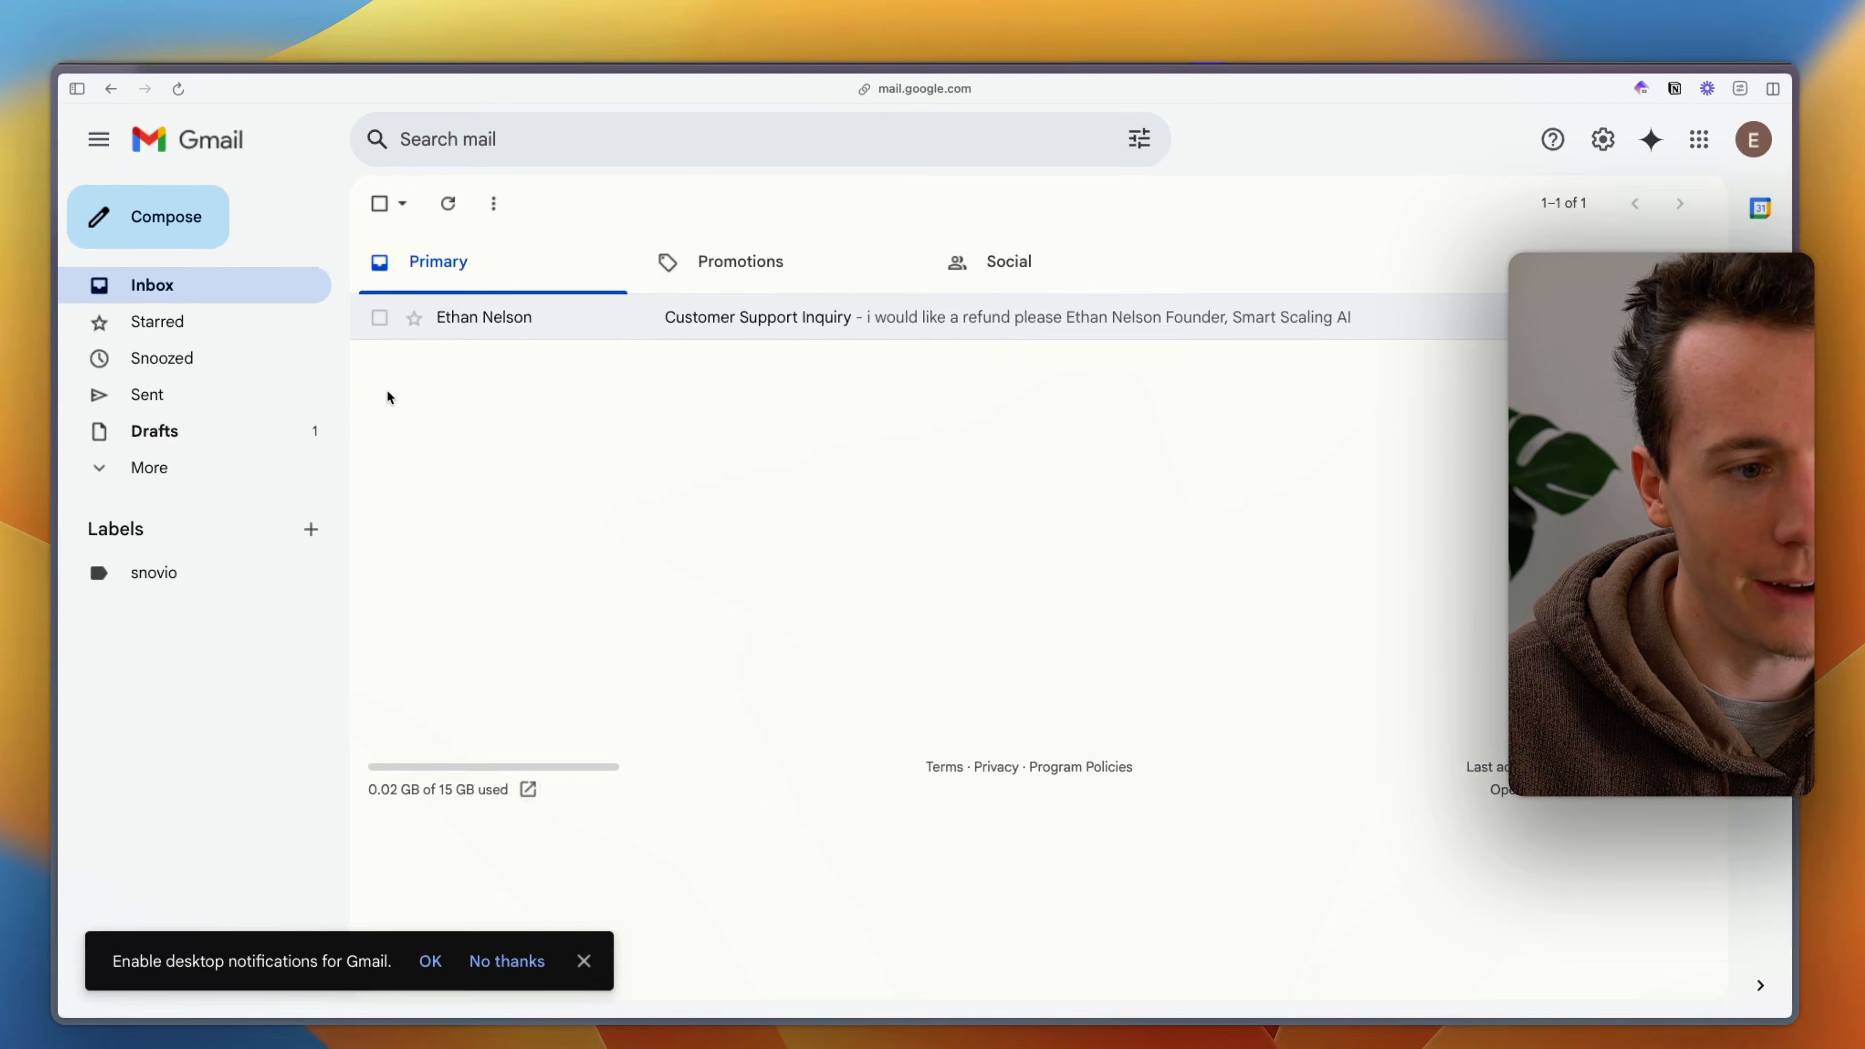
Step: Open the Customer Support Request draft and examine the generated reply to the refund request
click(346, 471)
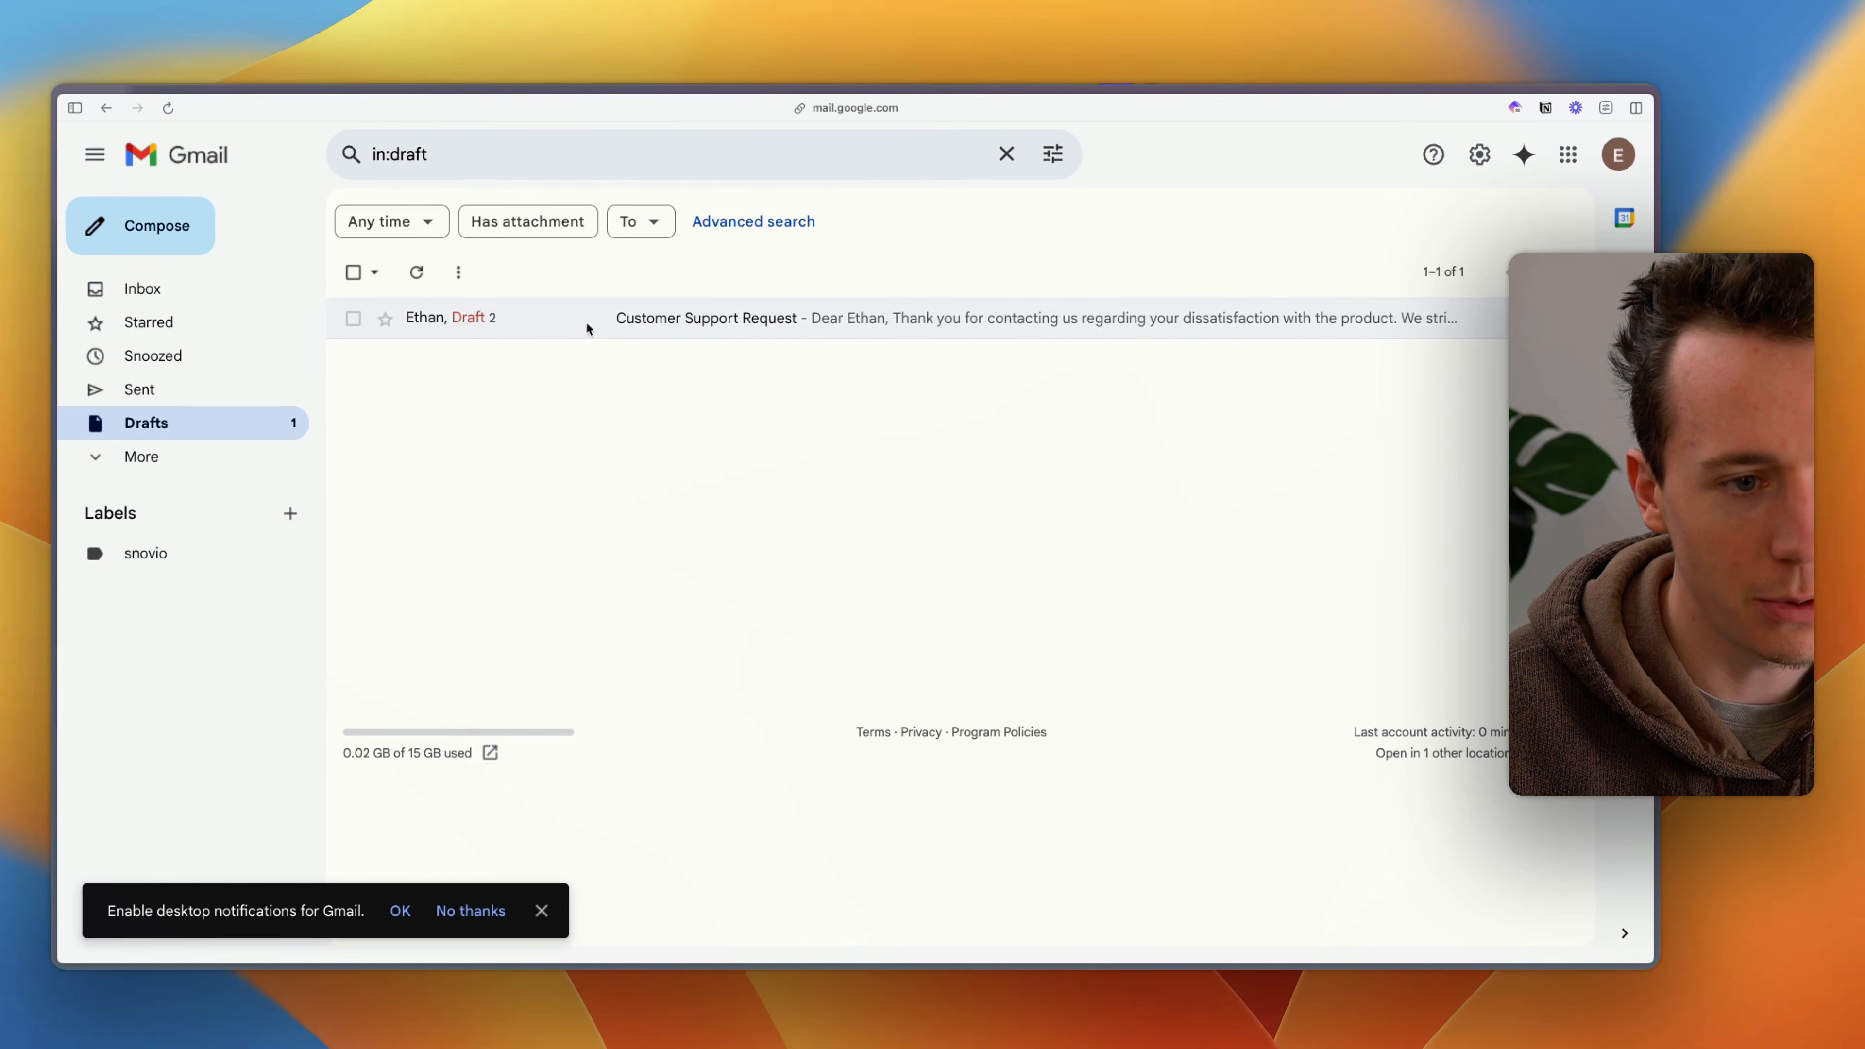
click(643, 316)
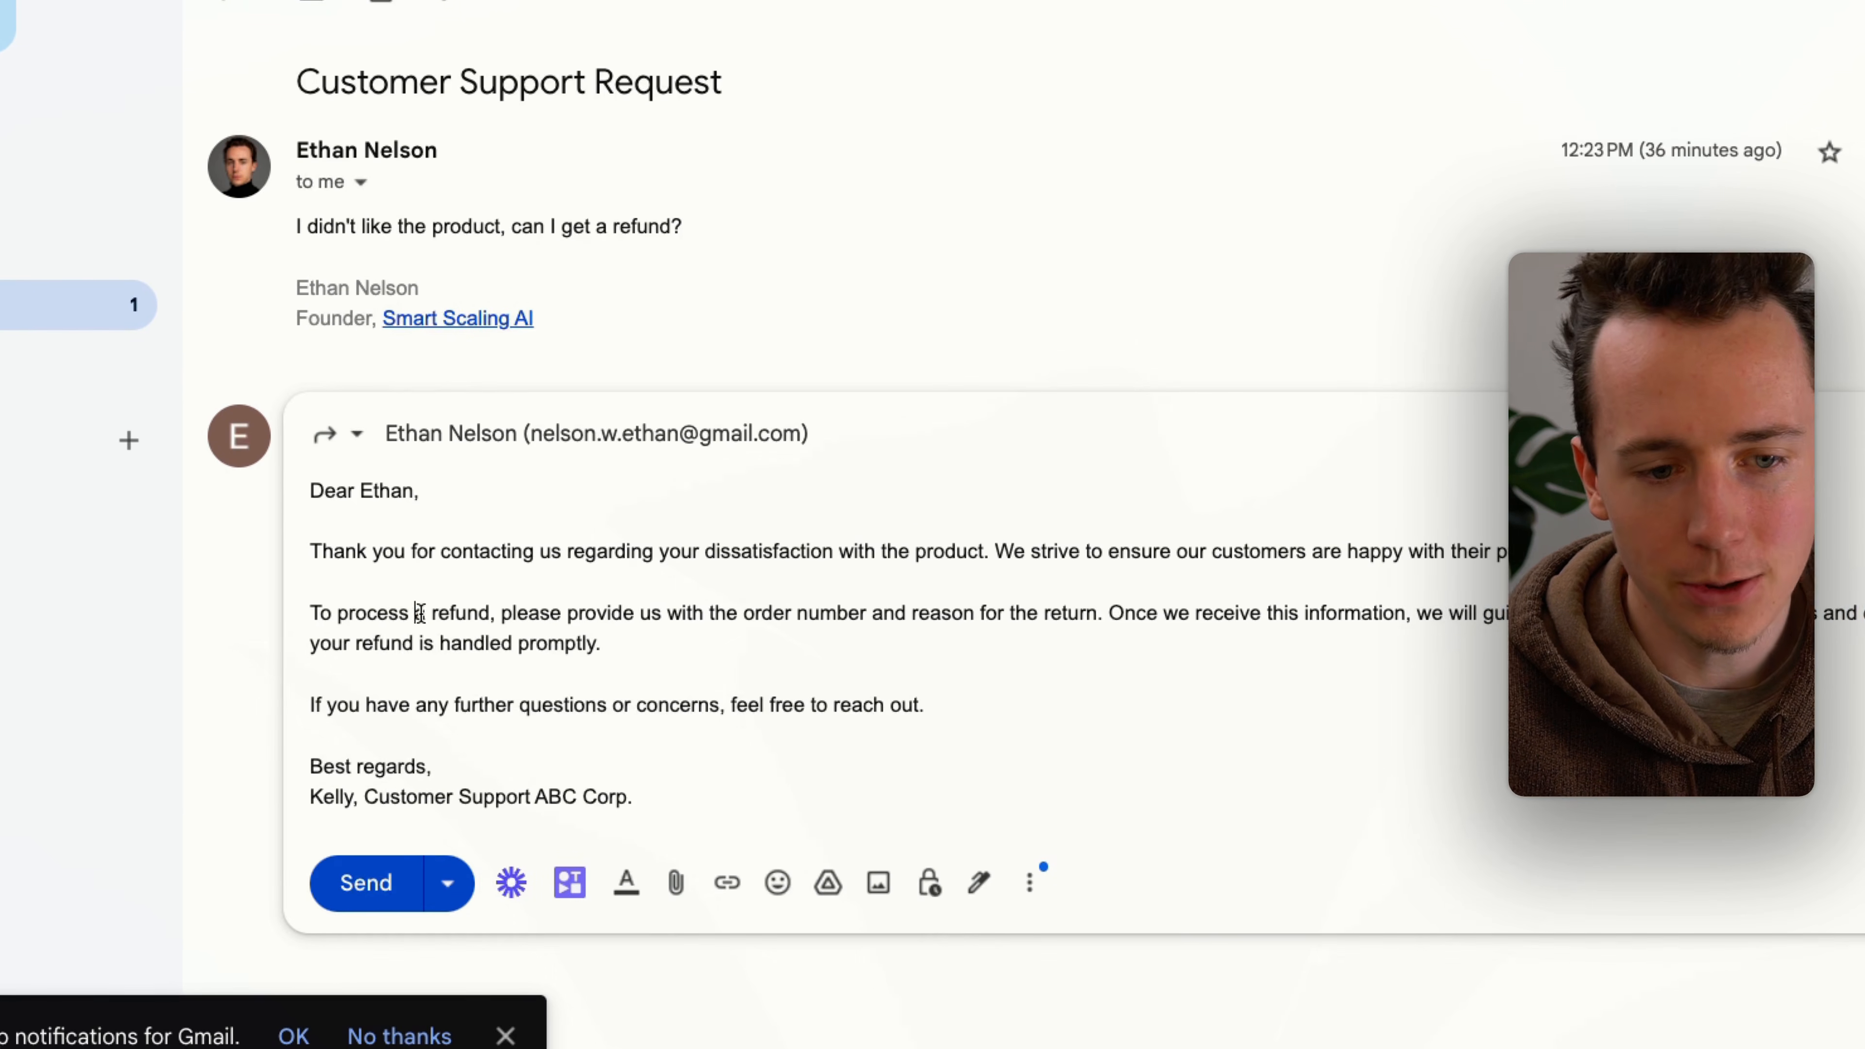
drag(653, 634, 989, 746)
click(860, 645)
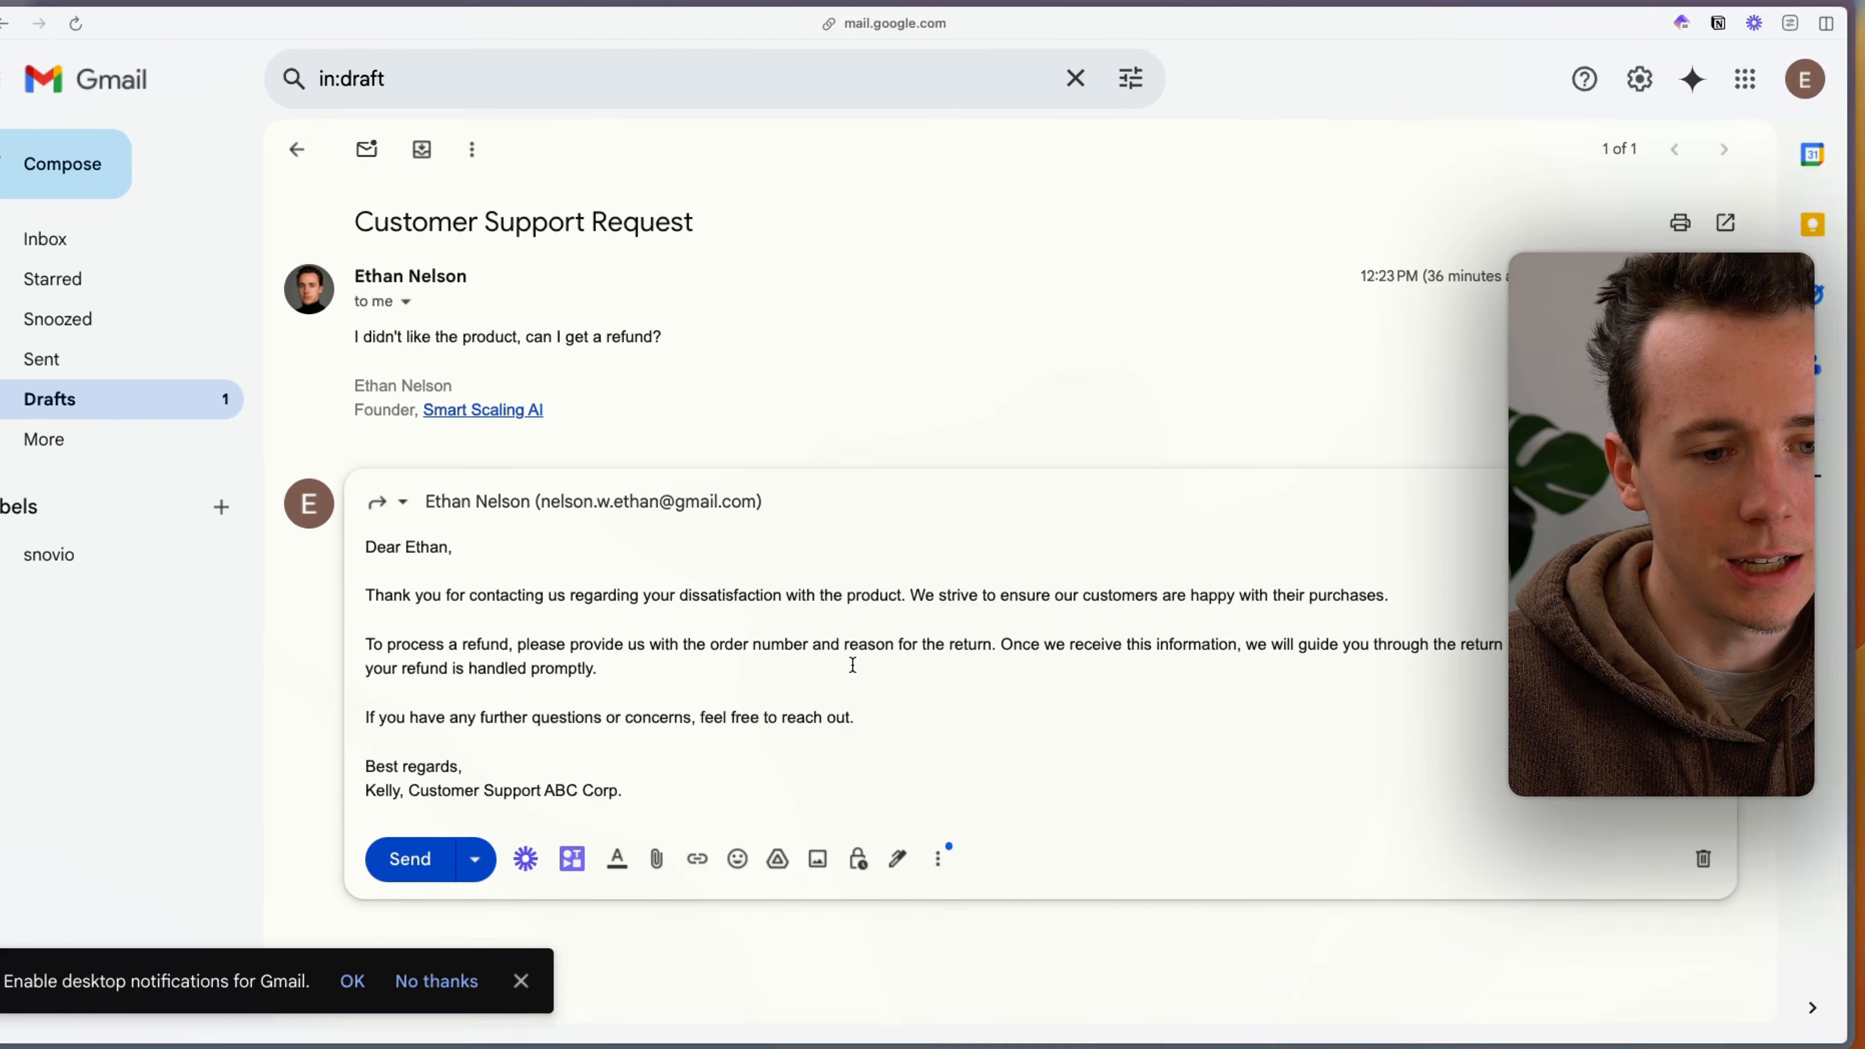
drag(369, 549, 636, 774)
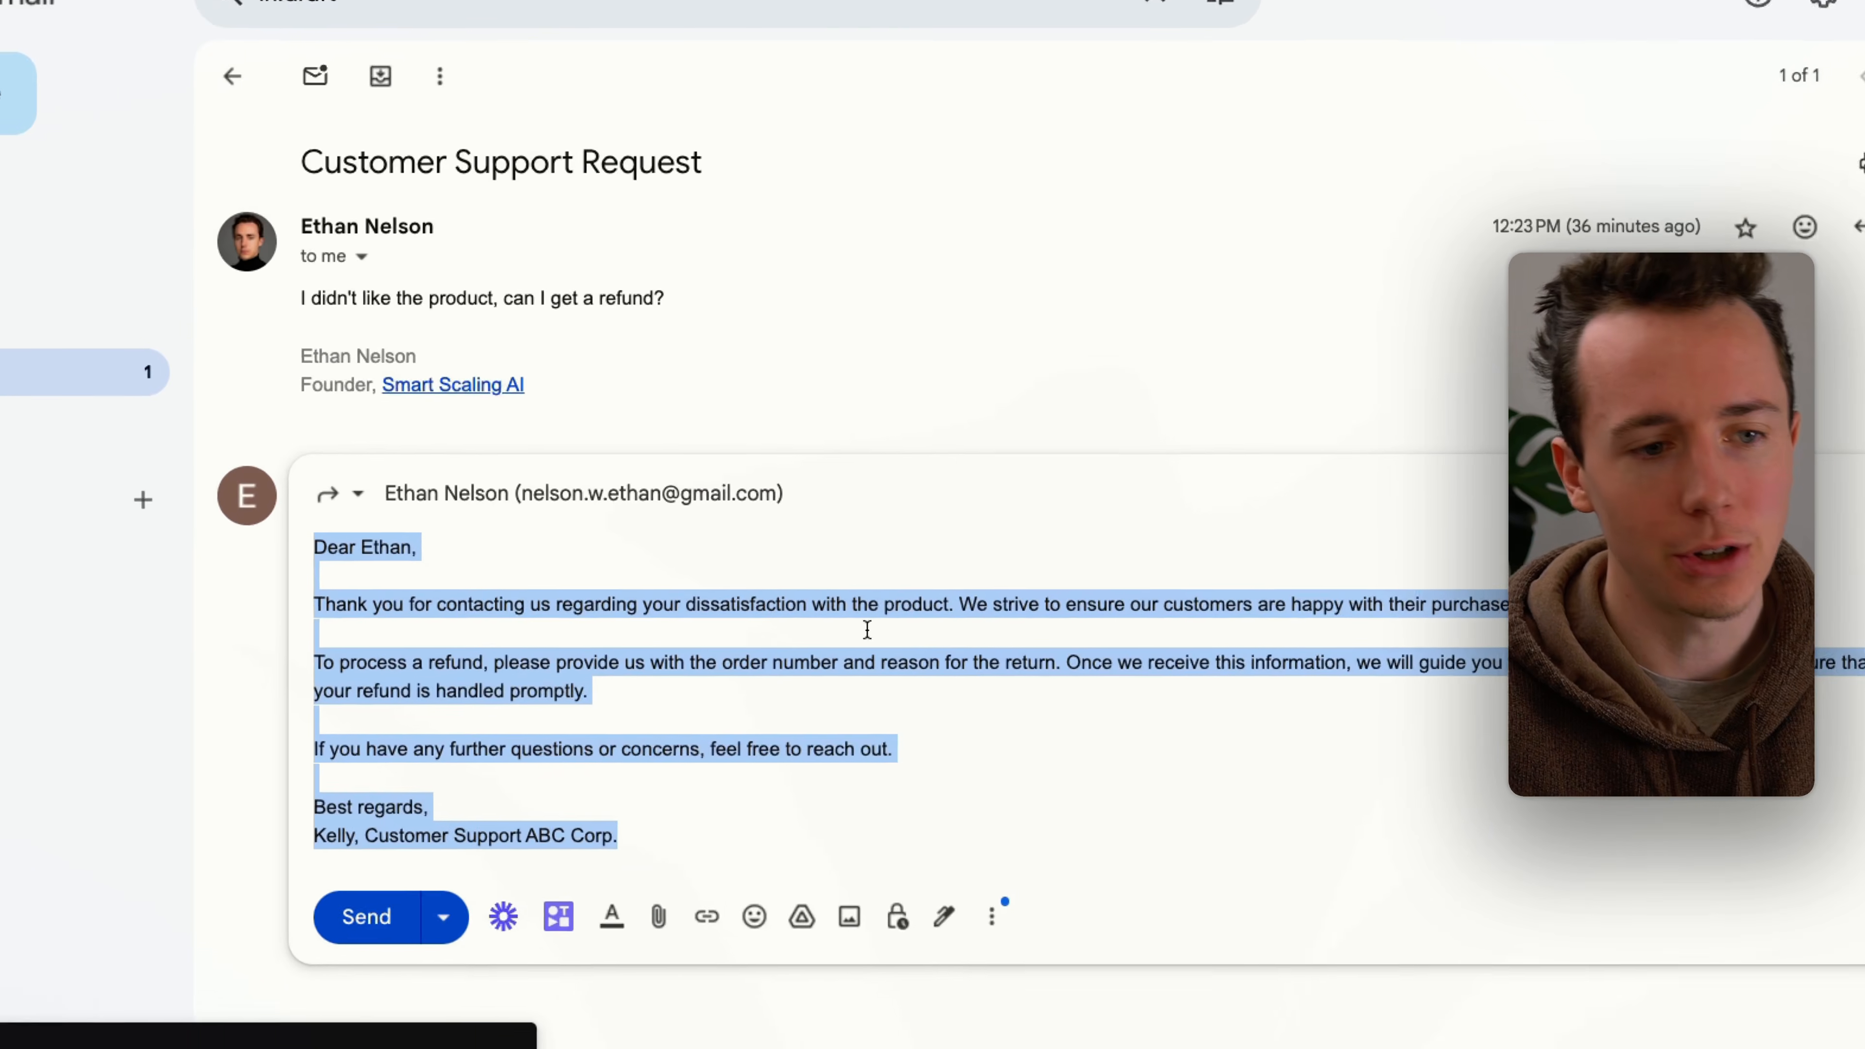
click(333, 345)
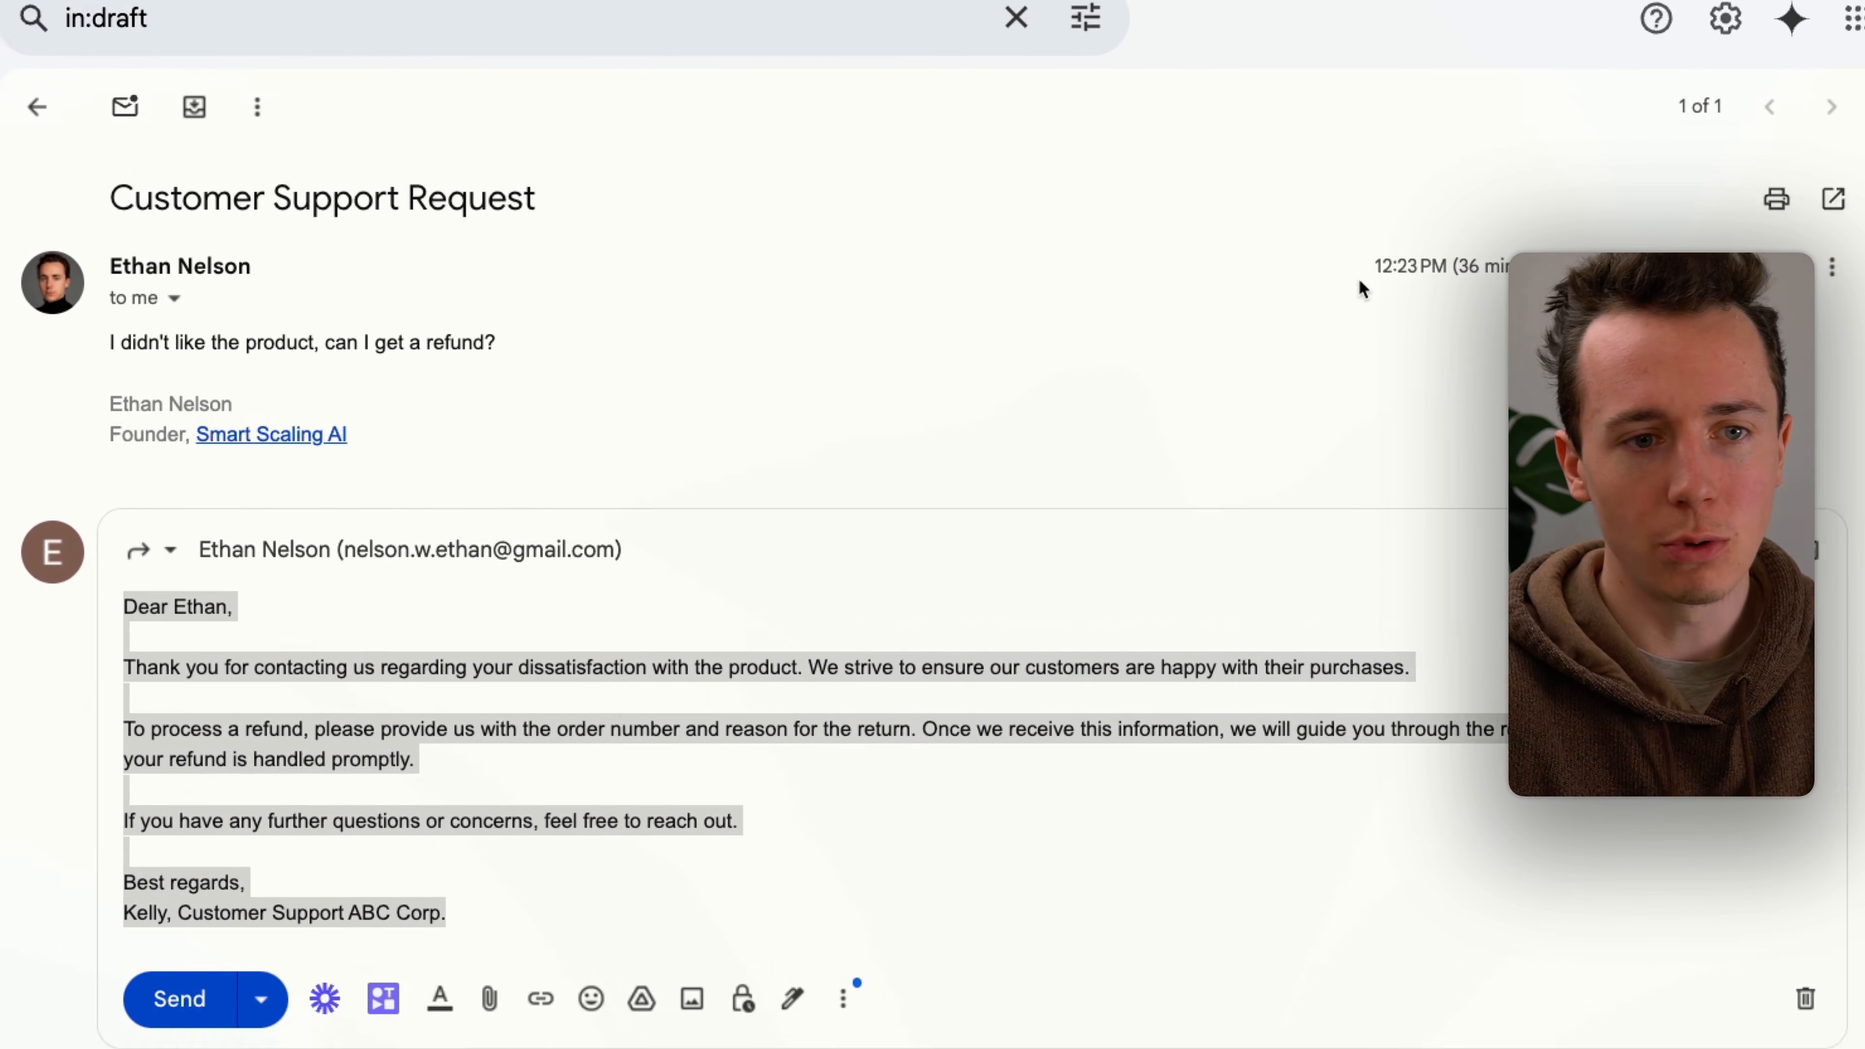
key(alt+Tab)
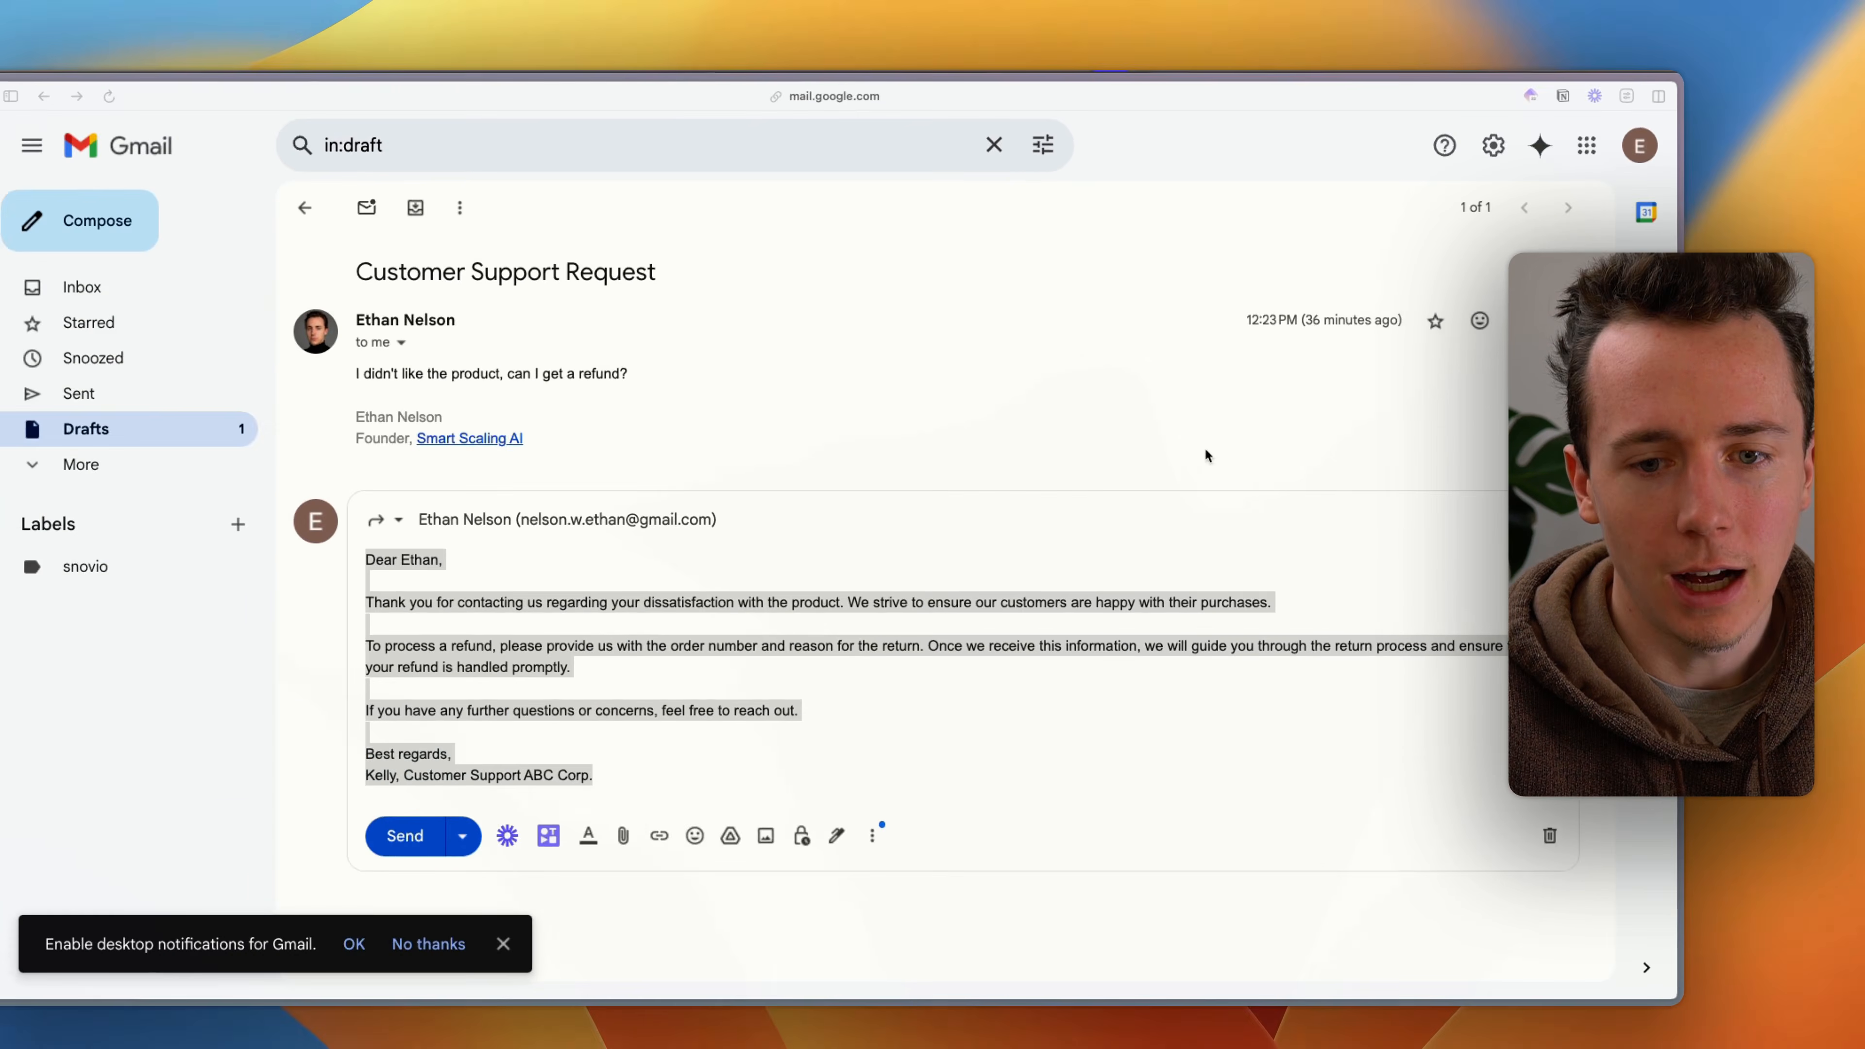
key(alt+Tab)
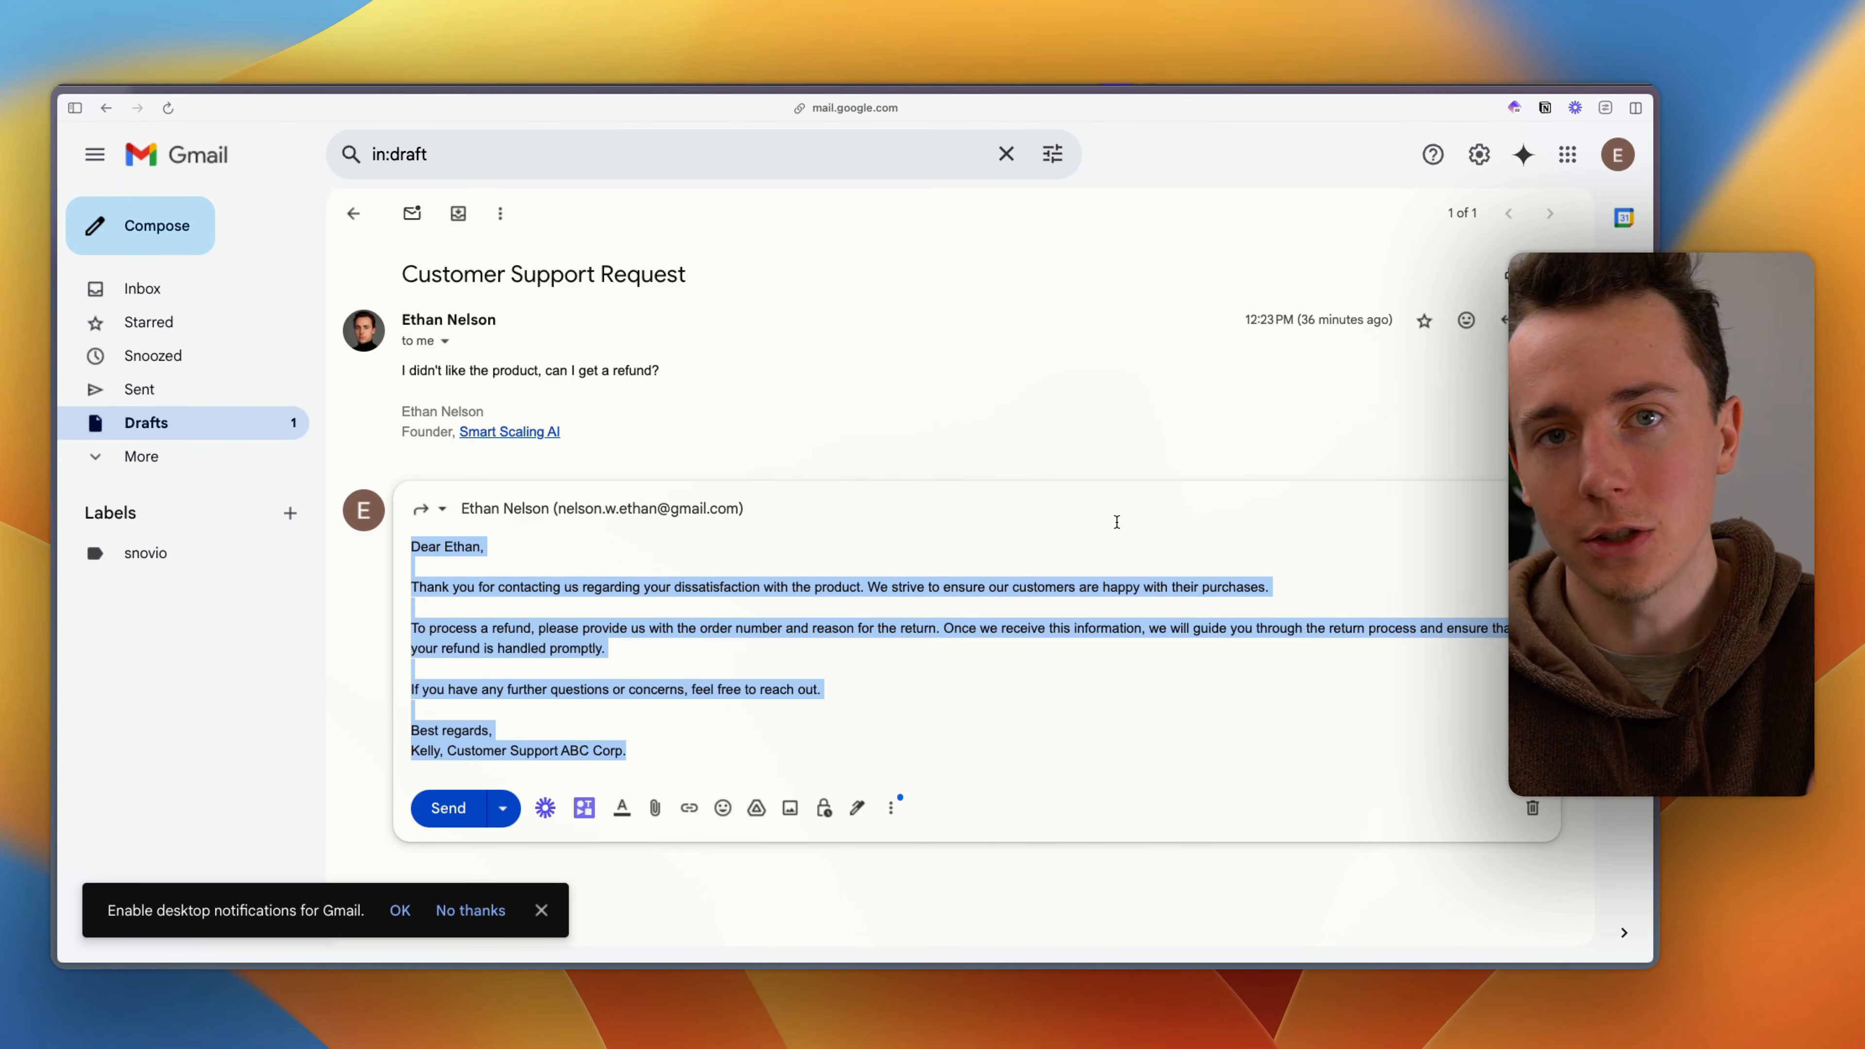
click(733, 658)
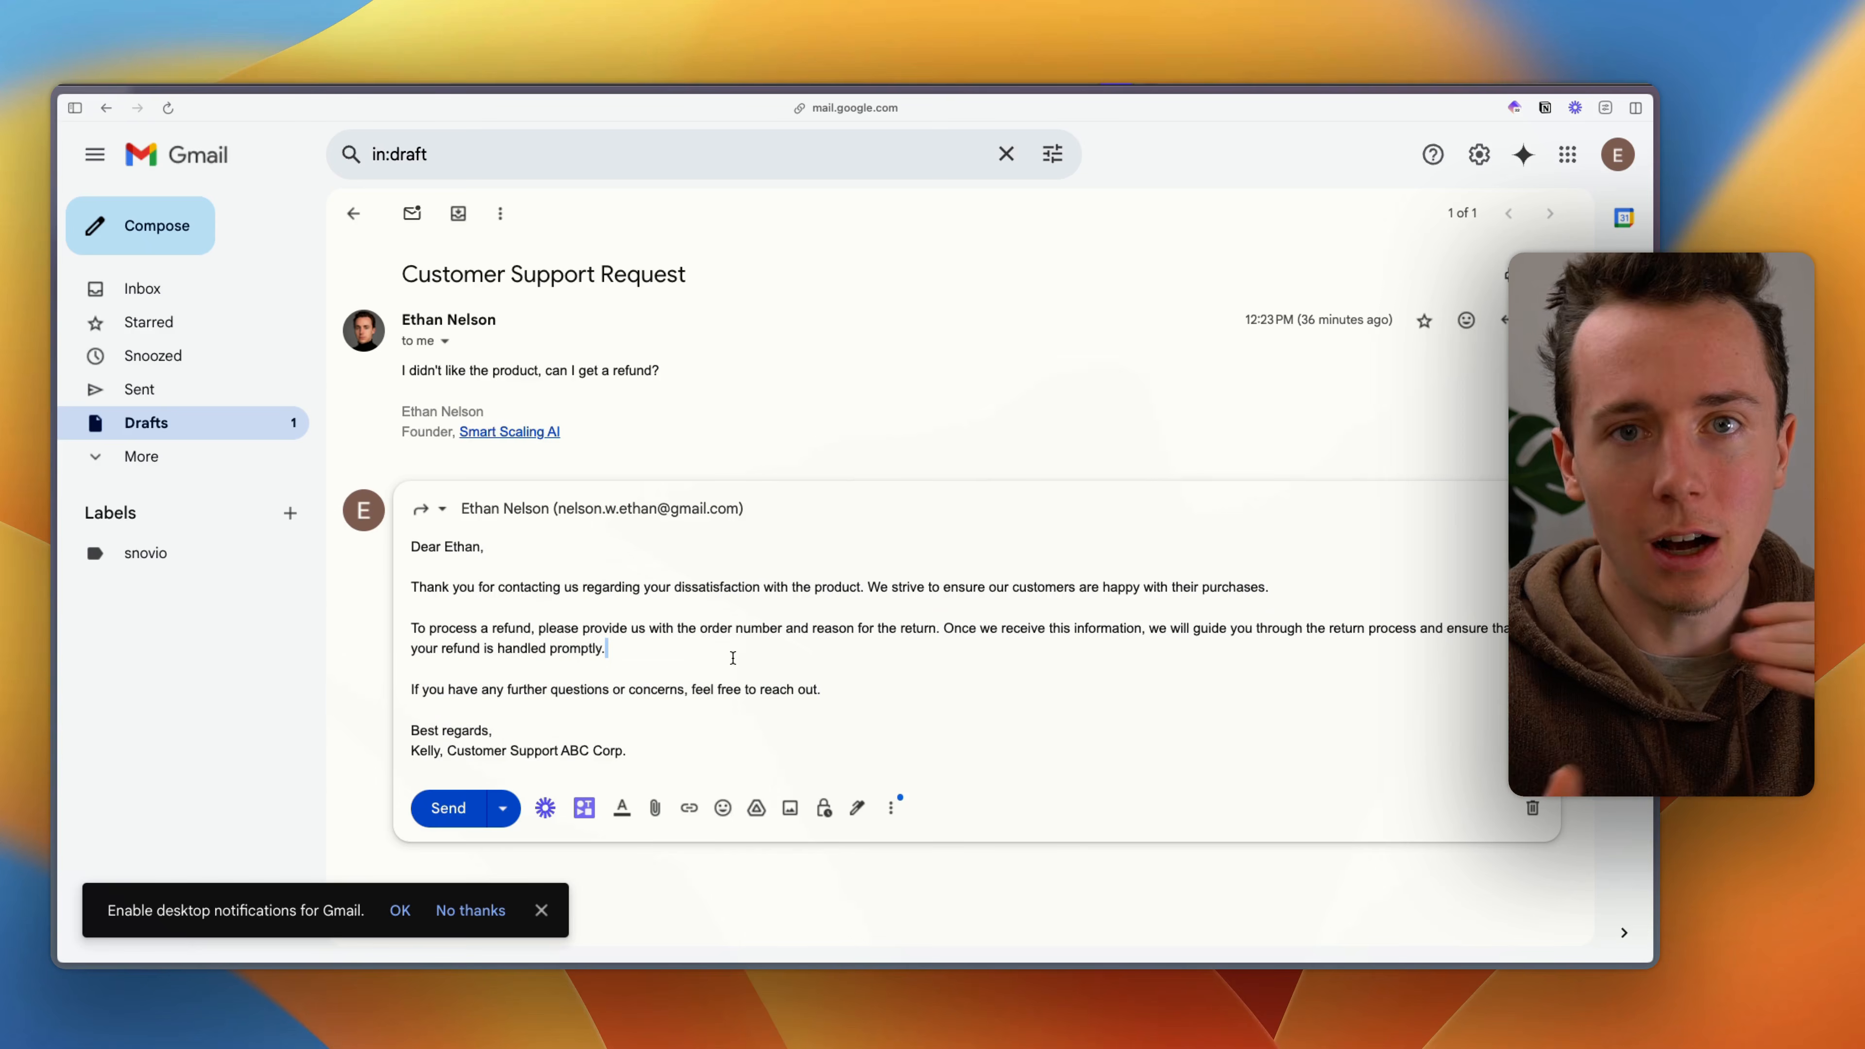
Step: Switch back to n8n and create a new workflow in the Personal project, saving the Customer Support Agent workflow's changes
key(alt+Tab)
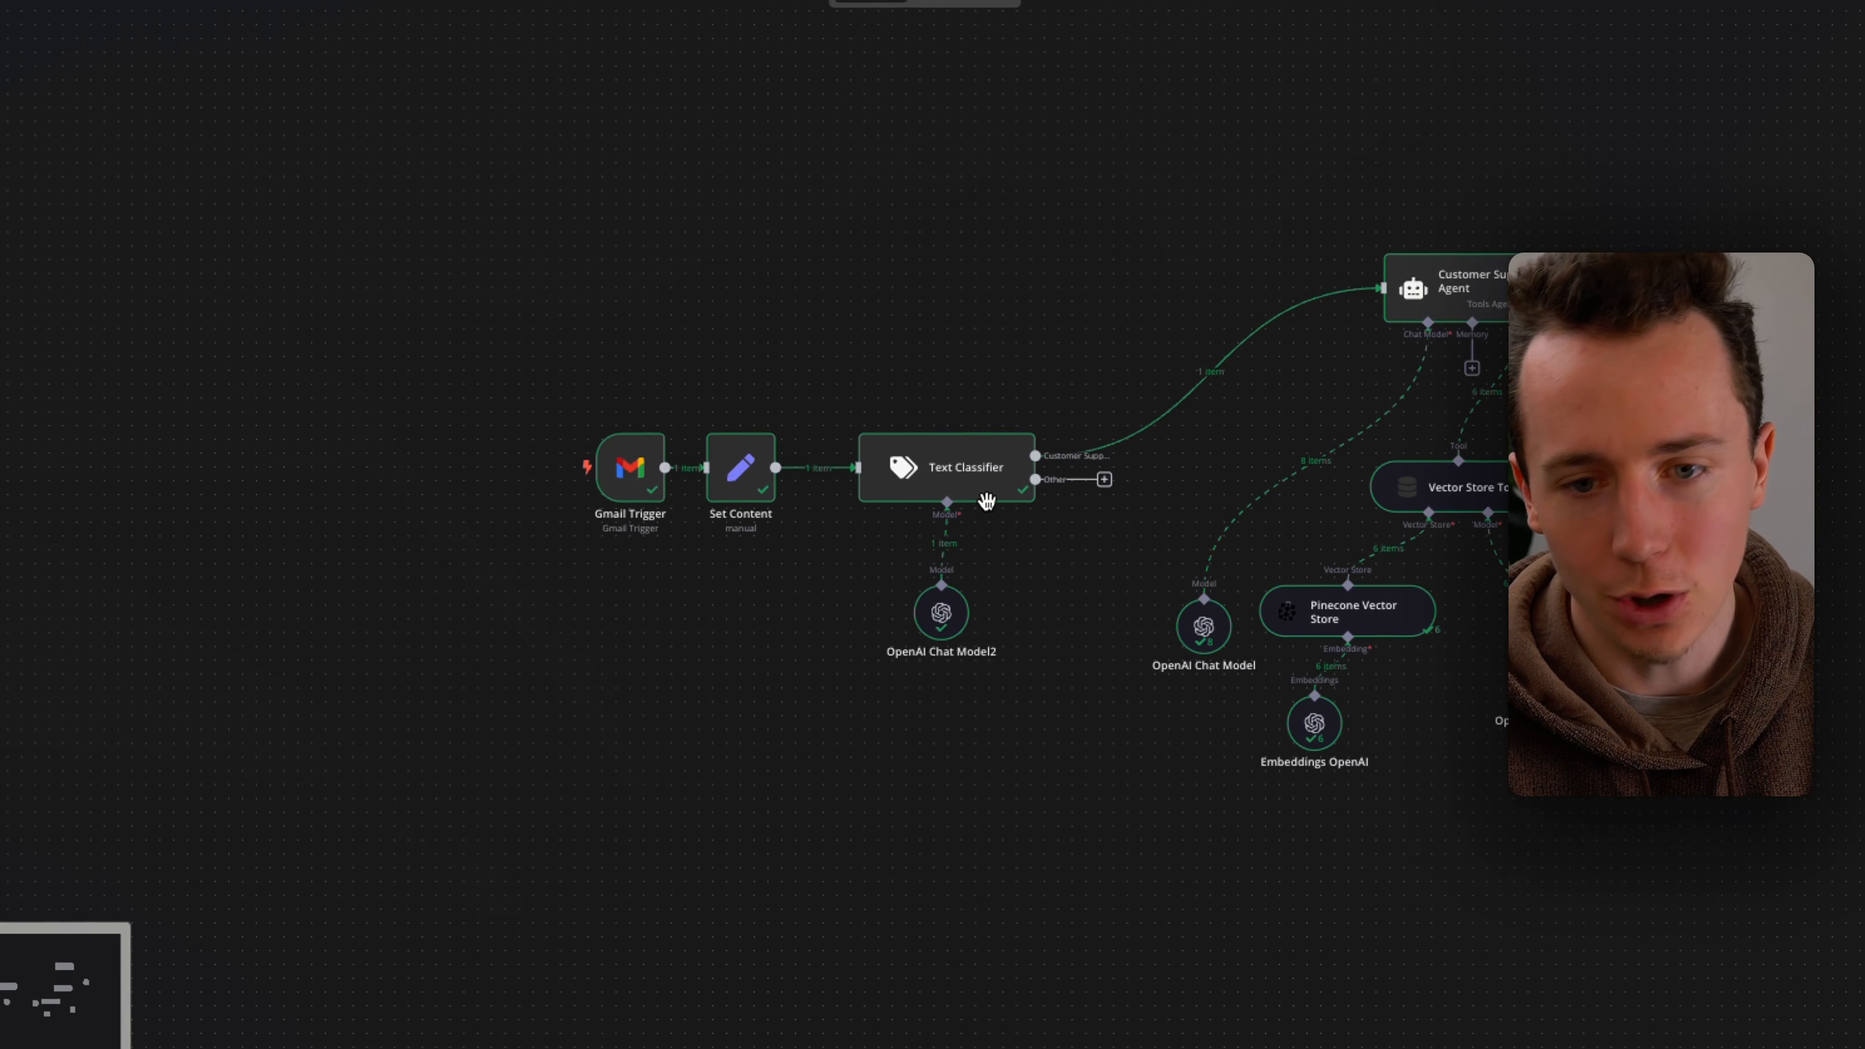
scroll(991, 514, right, 3)
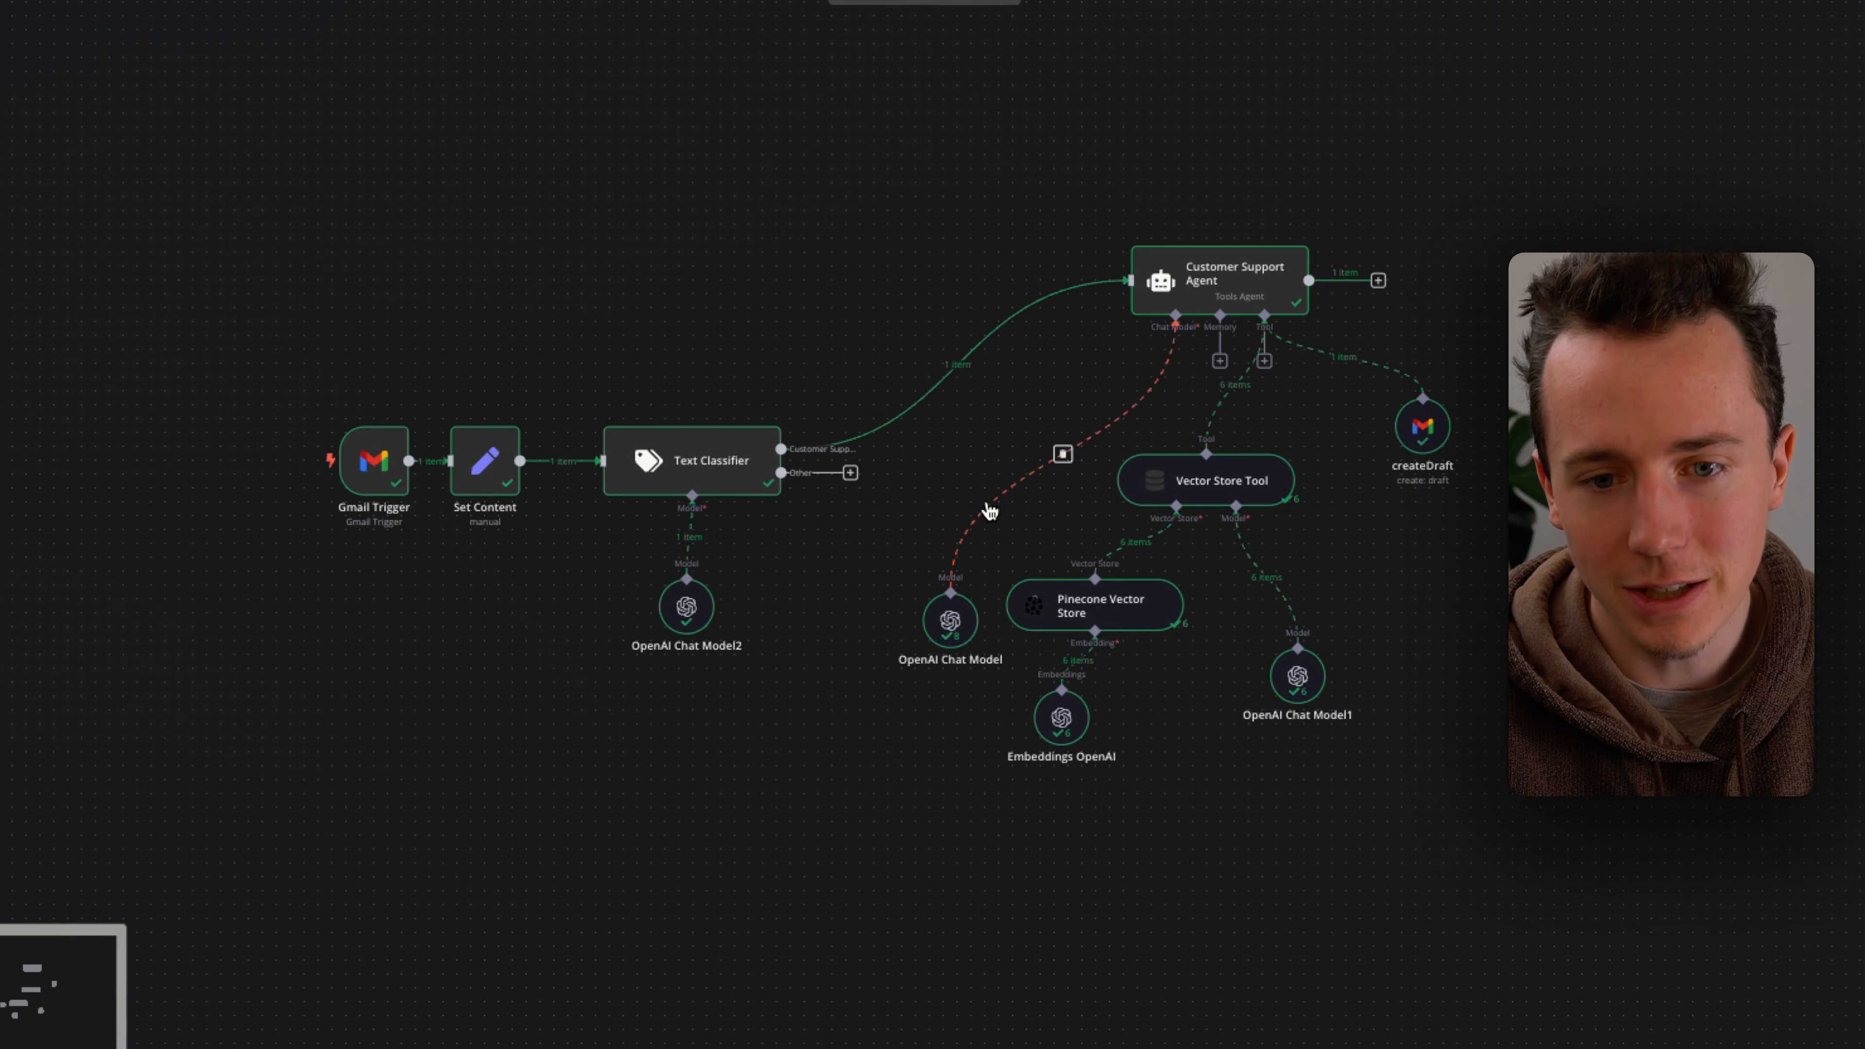
scroll(988, 512, up, 3)
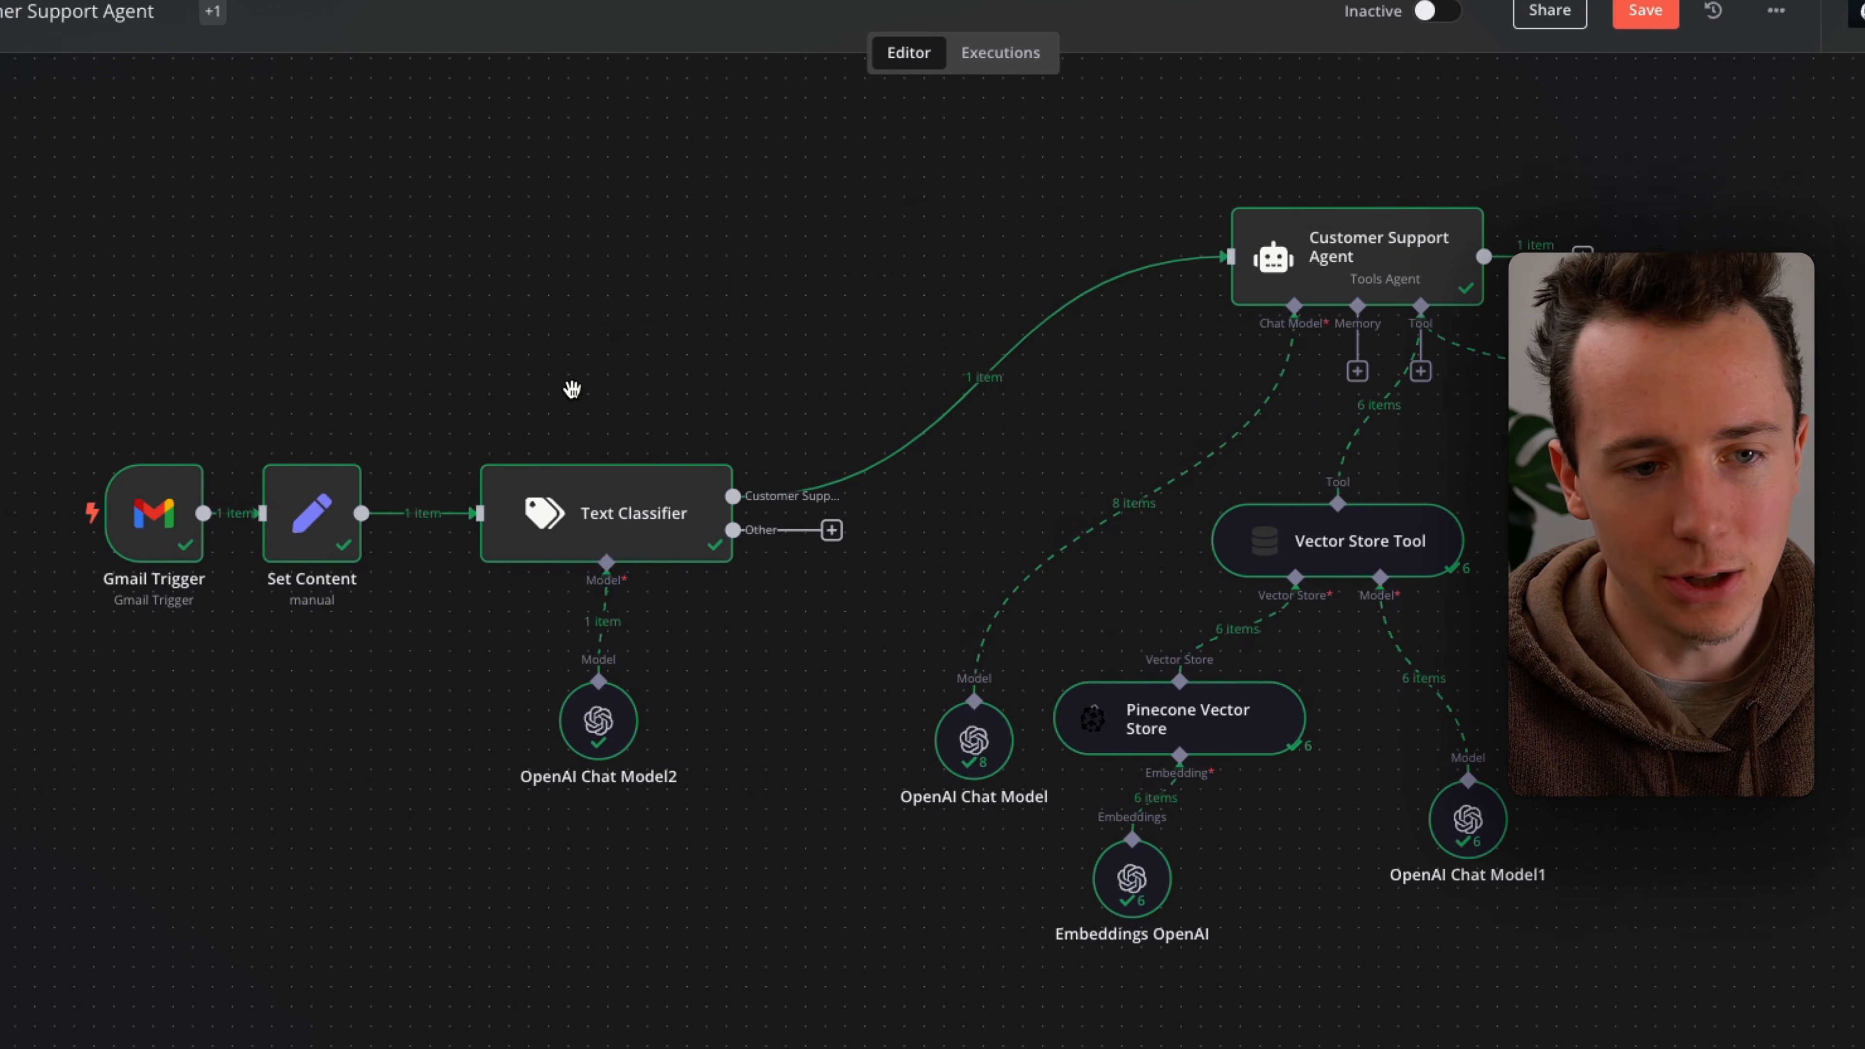
scroll(617, 335, down, 1)
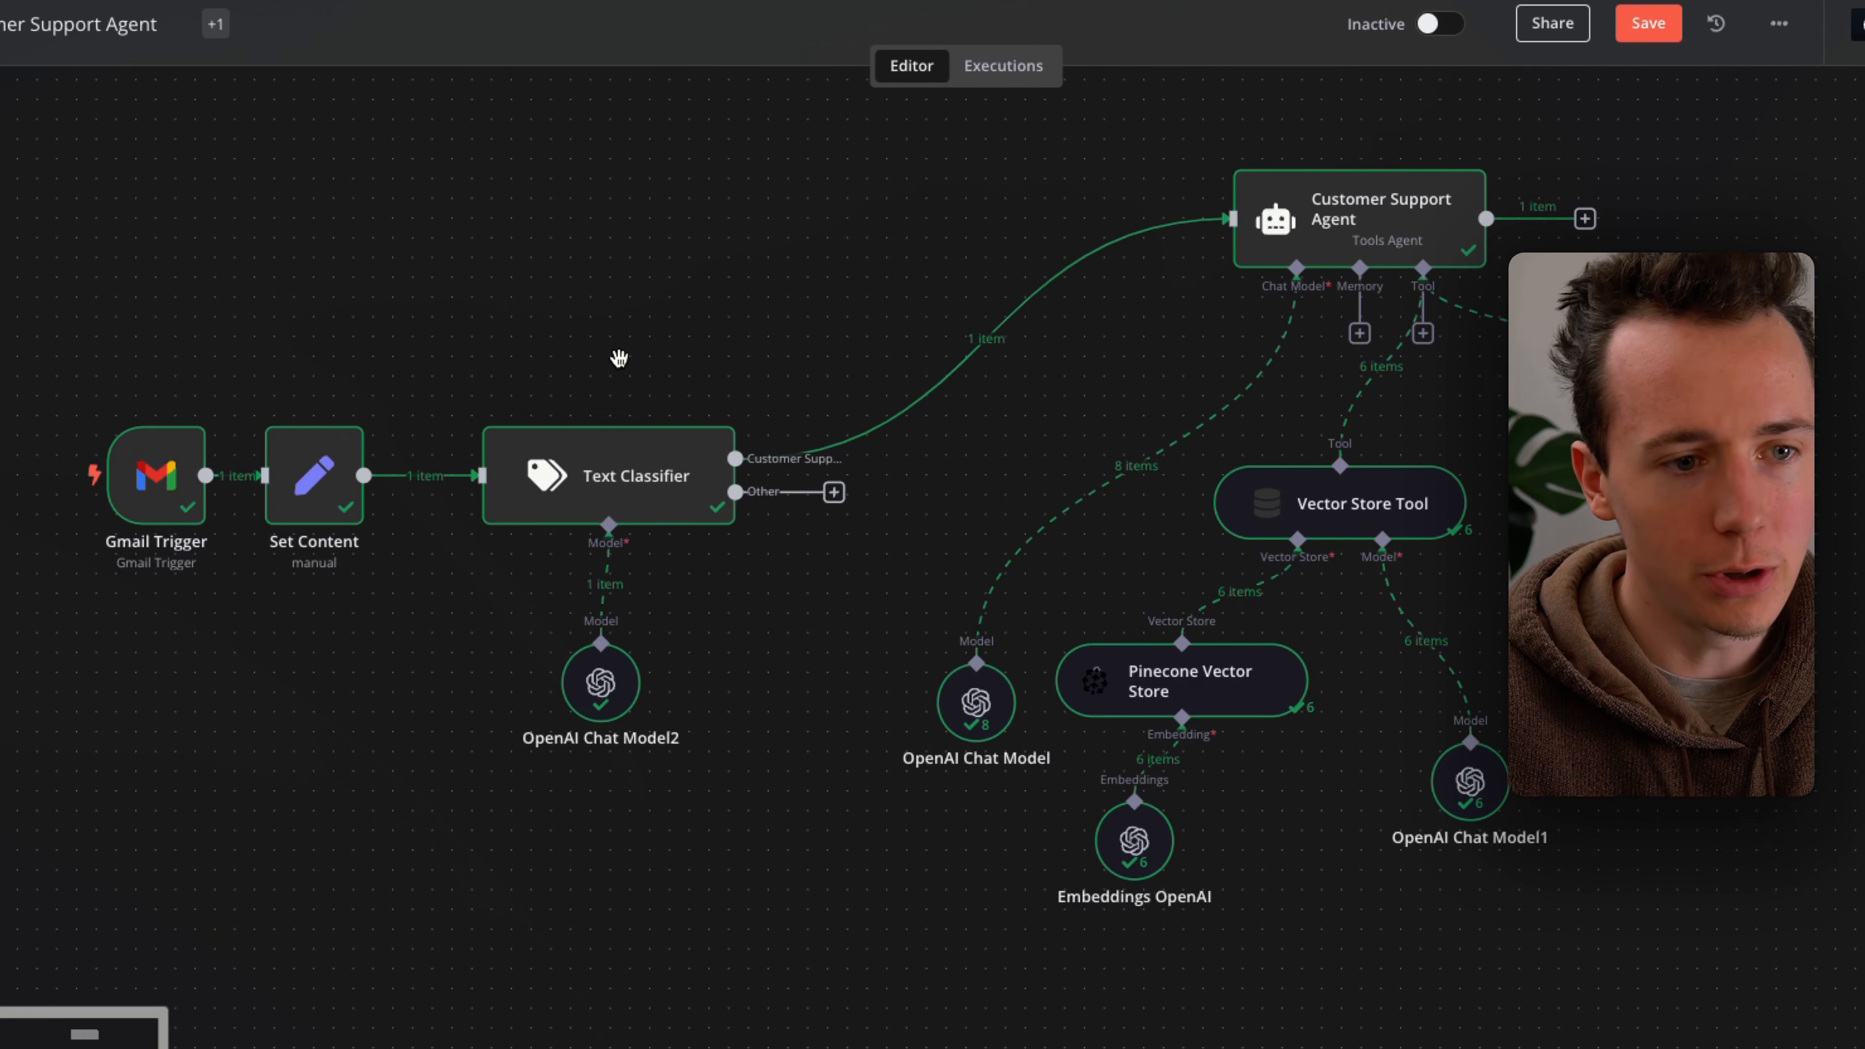
scroll(619, 358, down, 3)
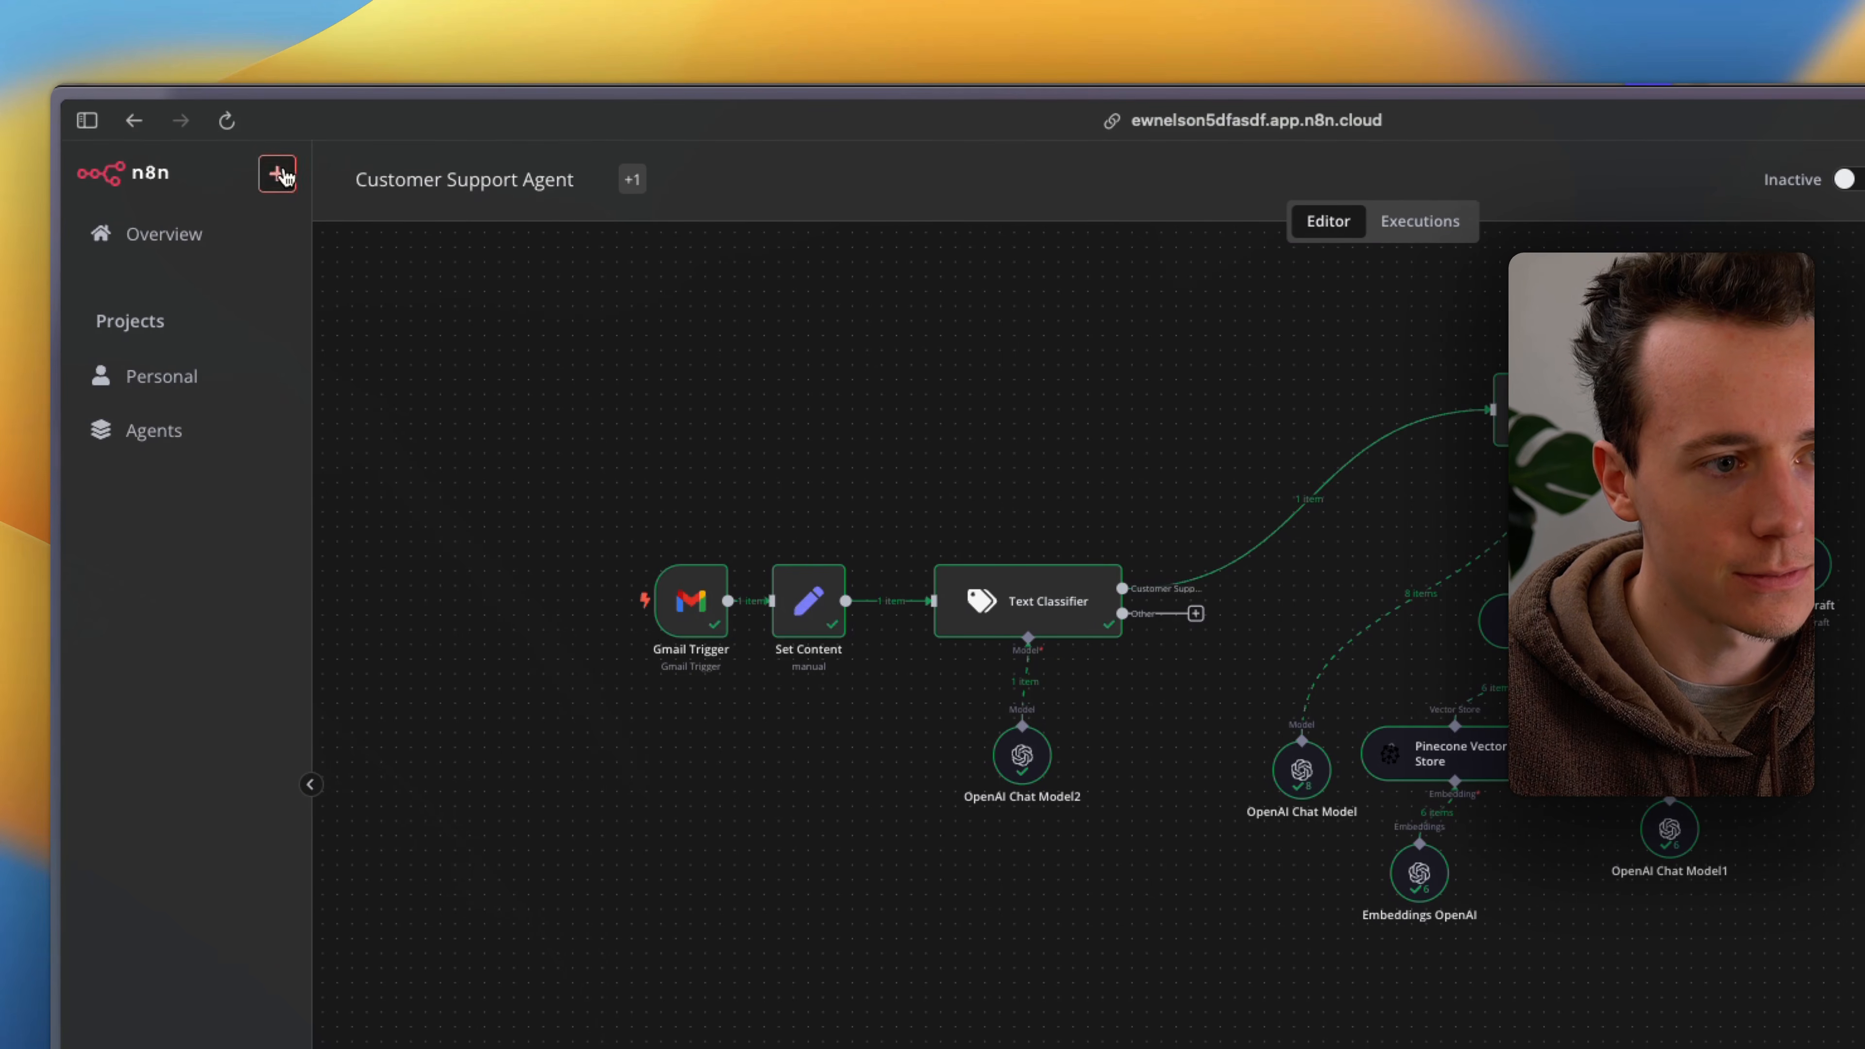
click(277, 175)
mouse_move(228, 180)
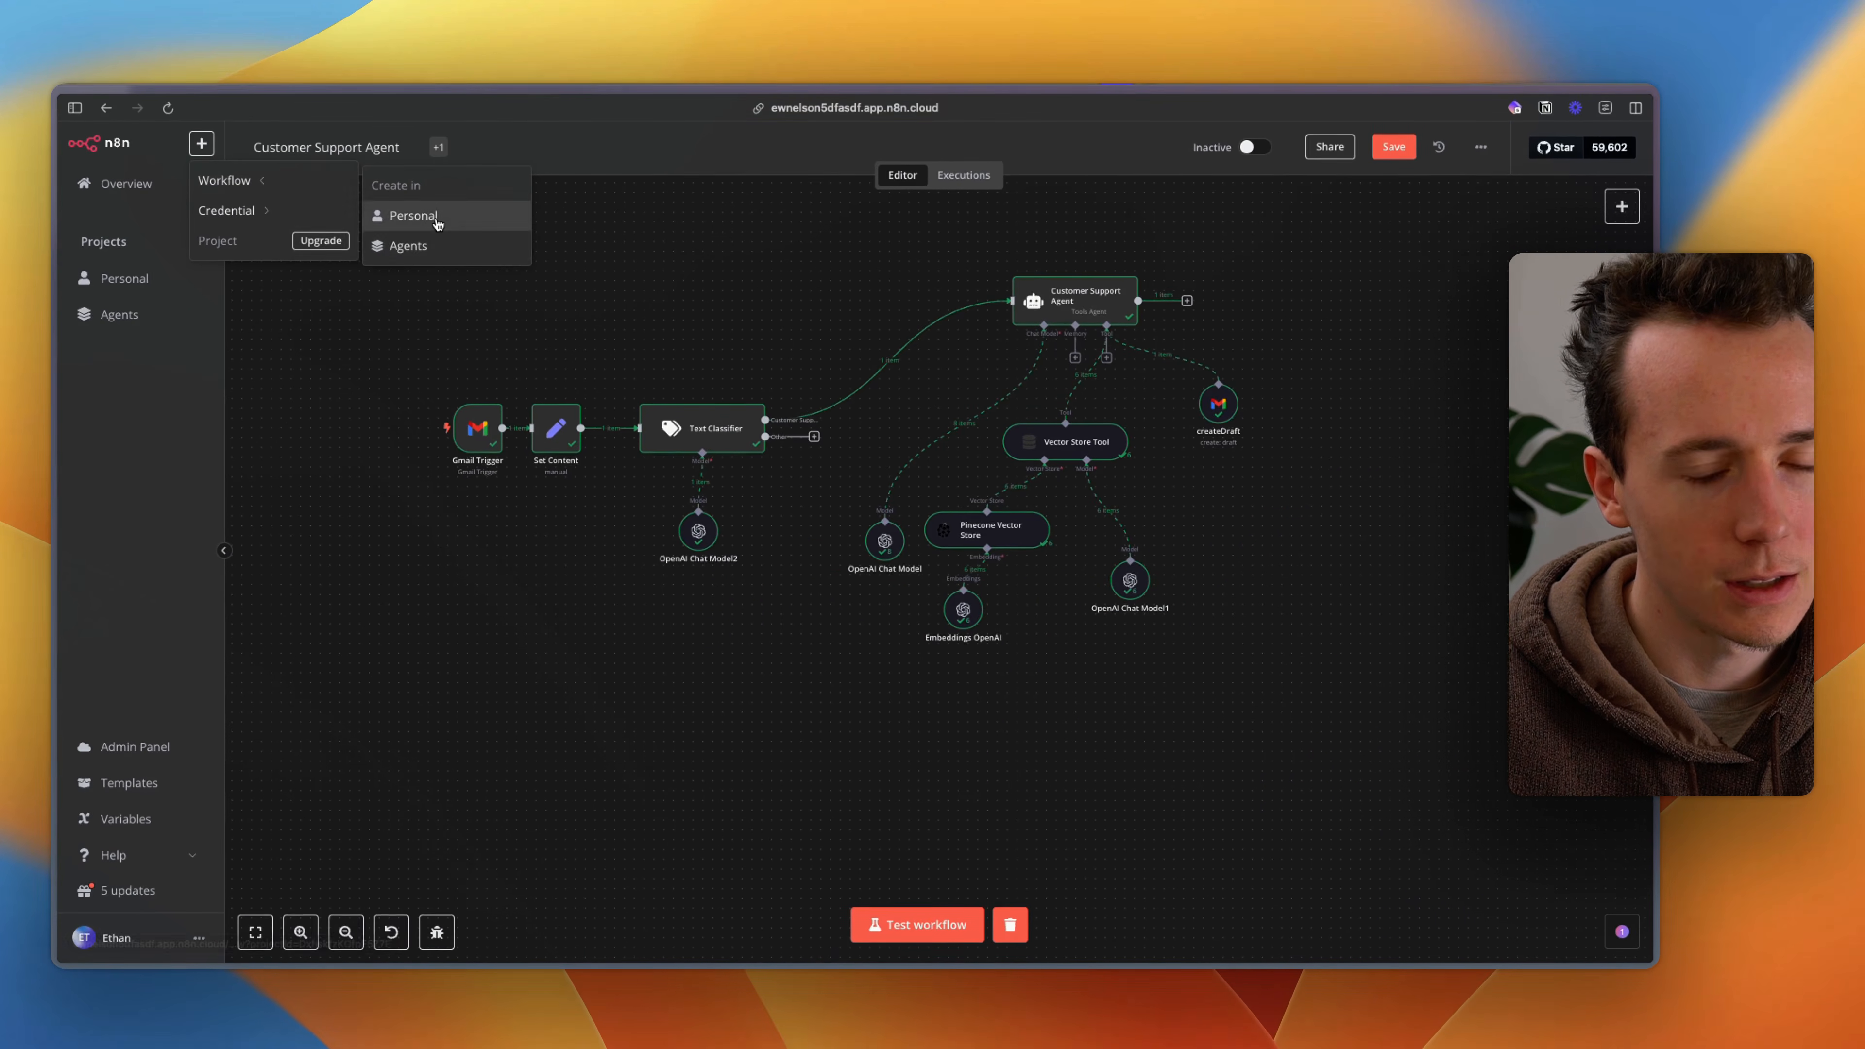
click(437, 222)
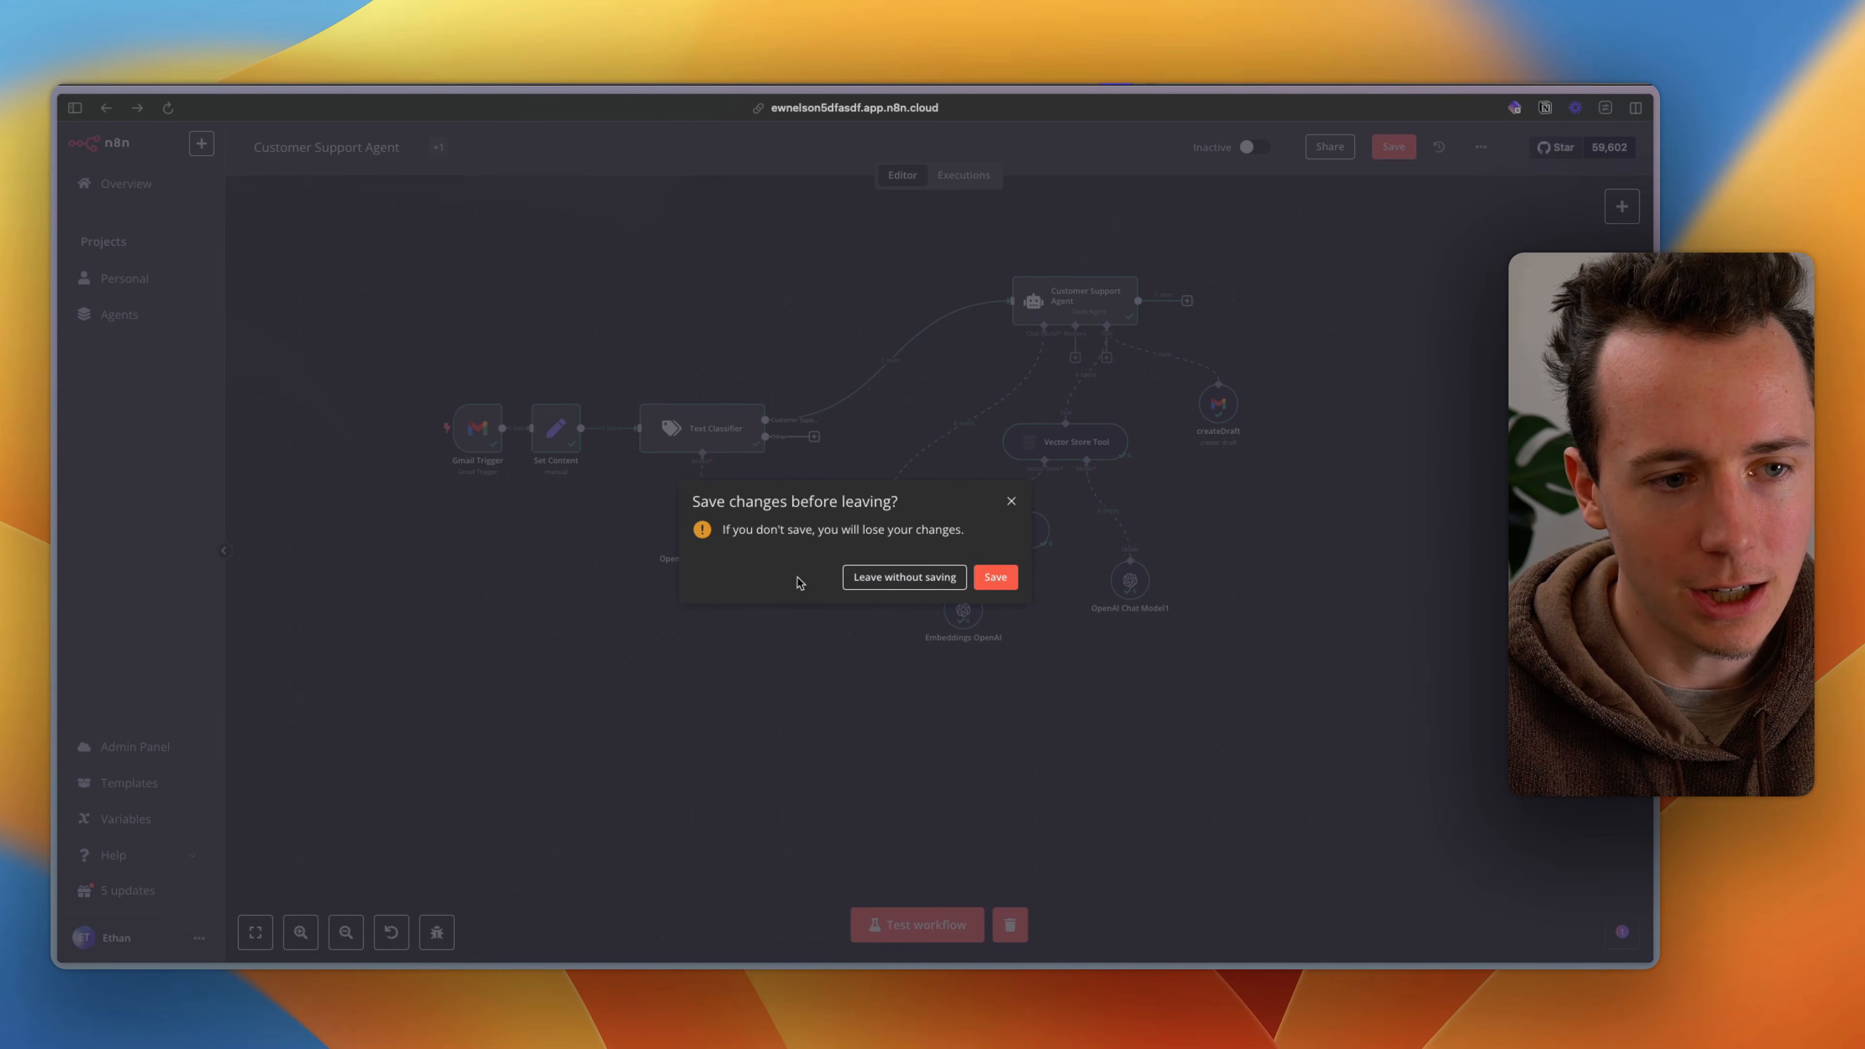
click(984, 578)
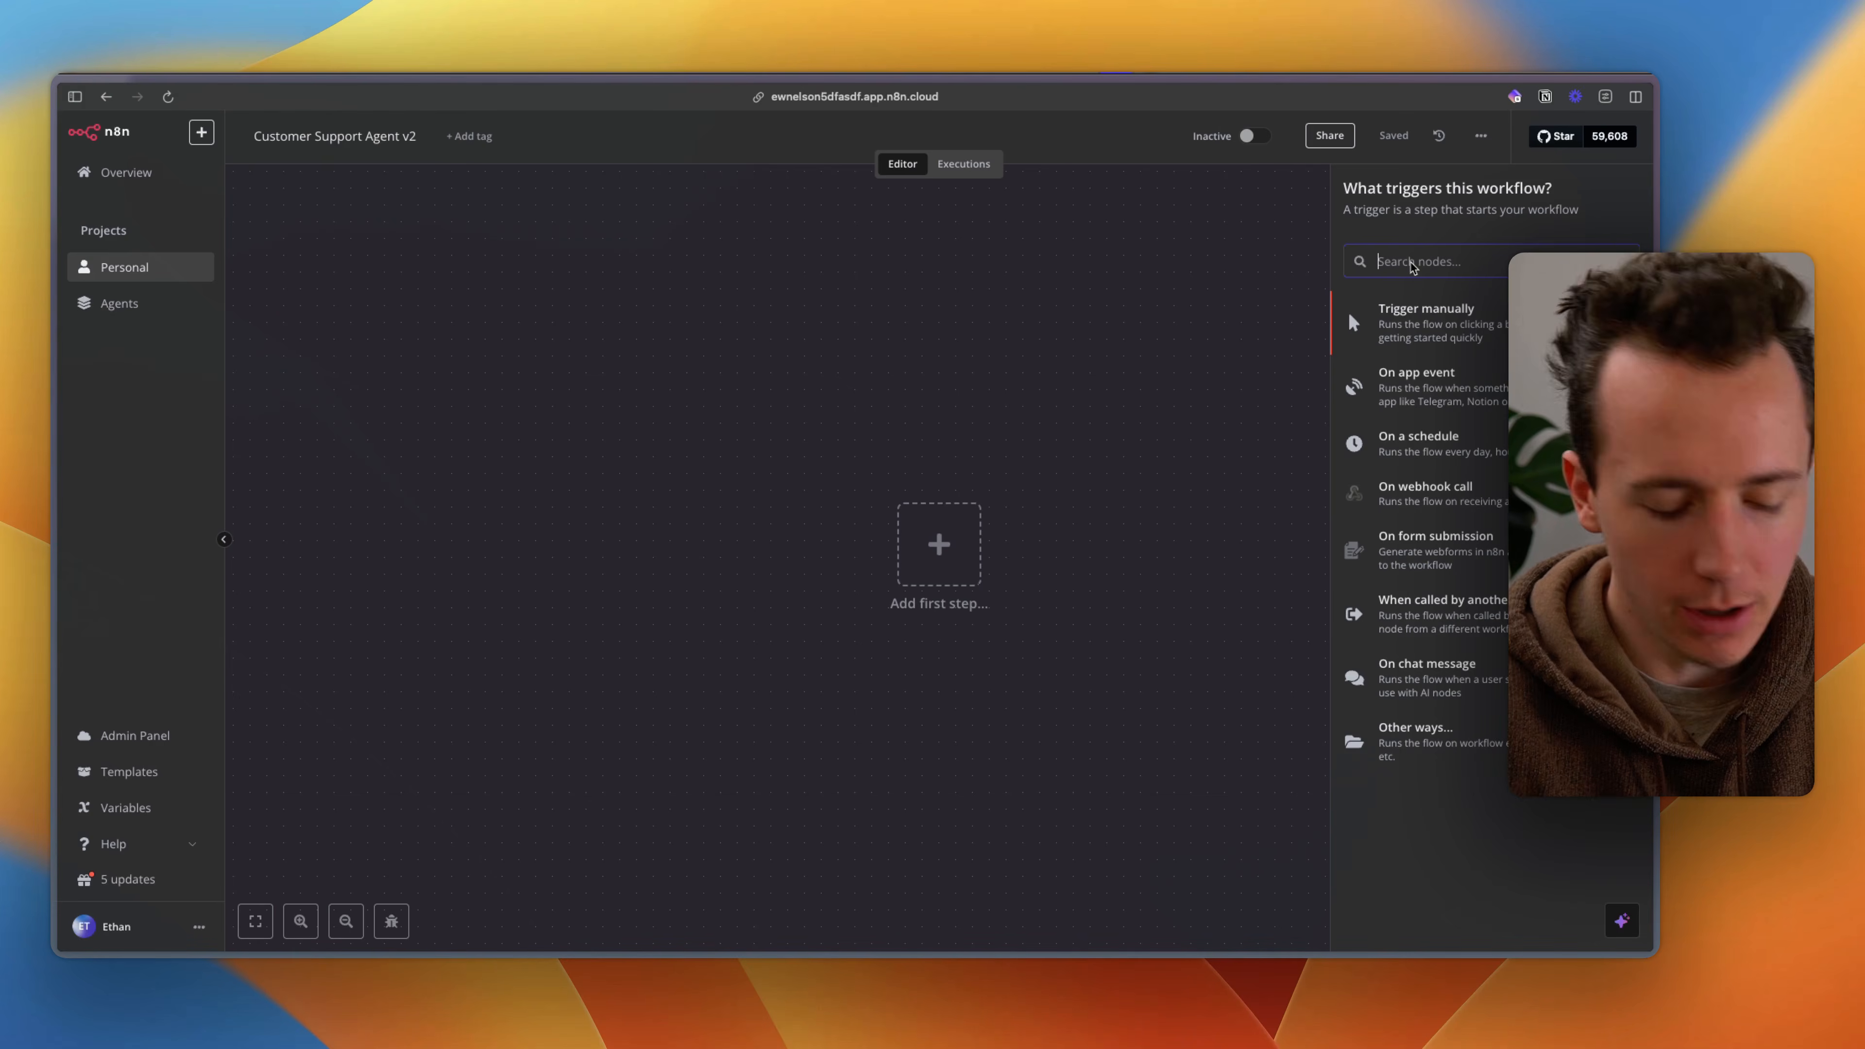
Step: Add a Gmail trigger that starts the new workflow on message received
text(gmail)
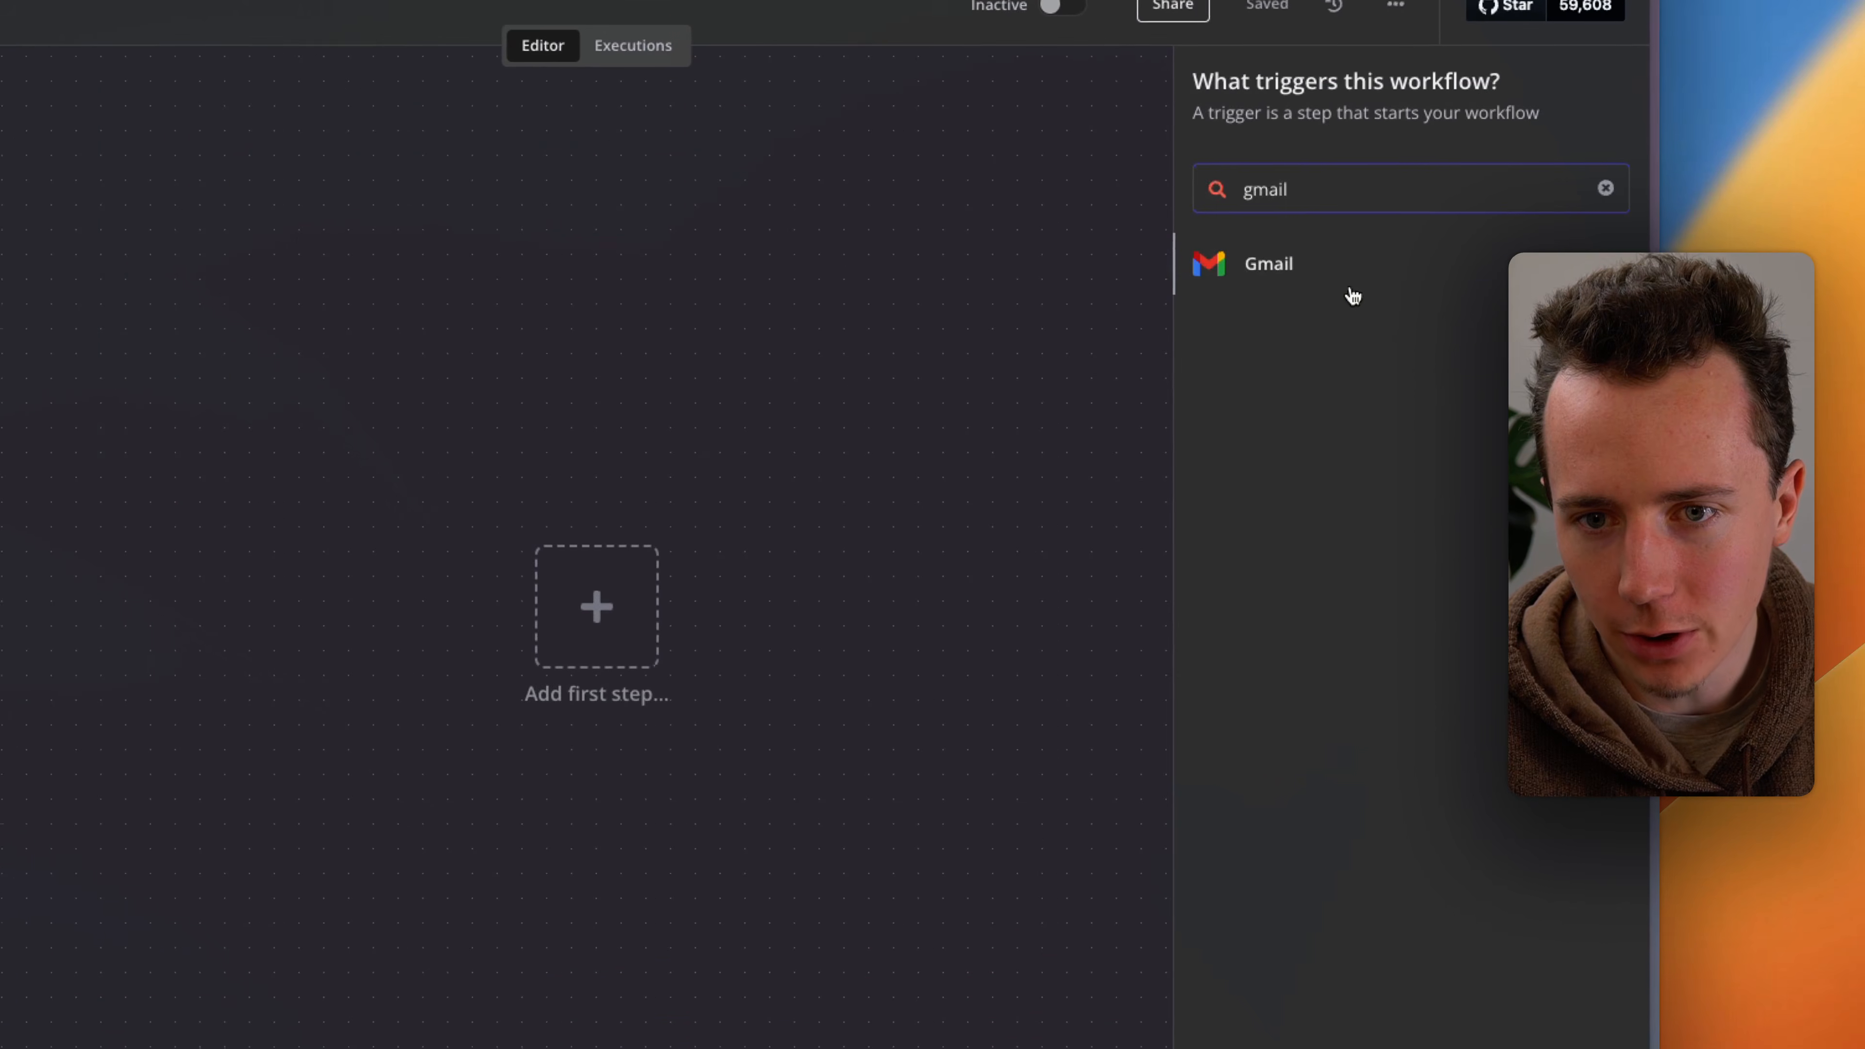
click(1461, 327)
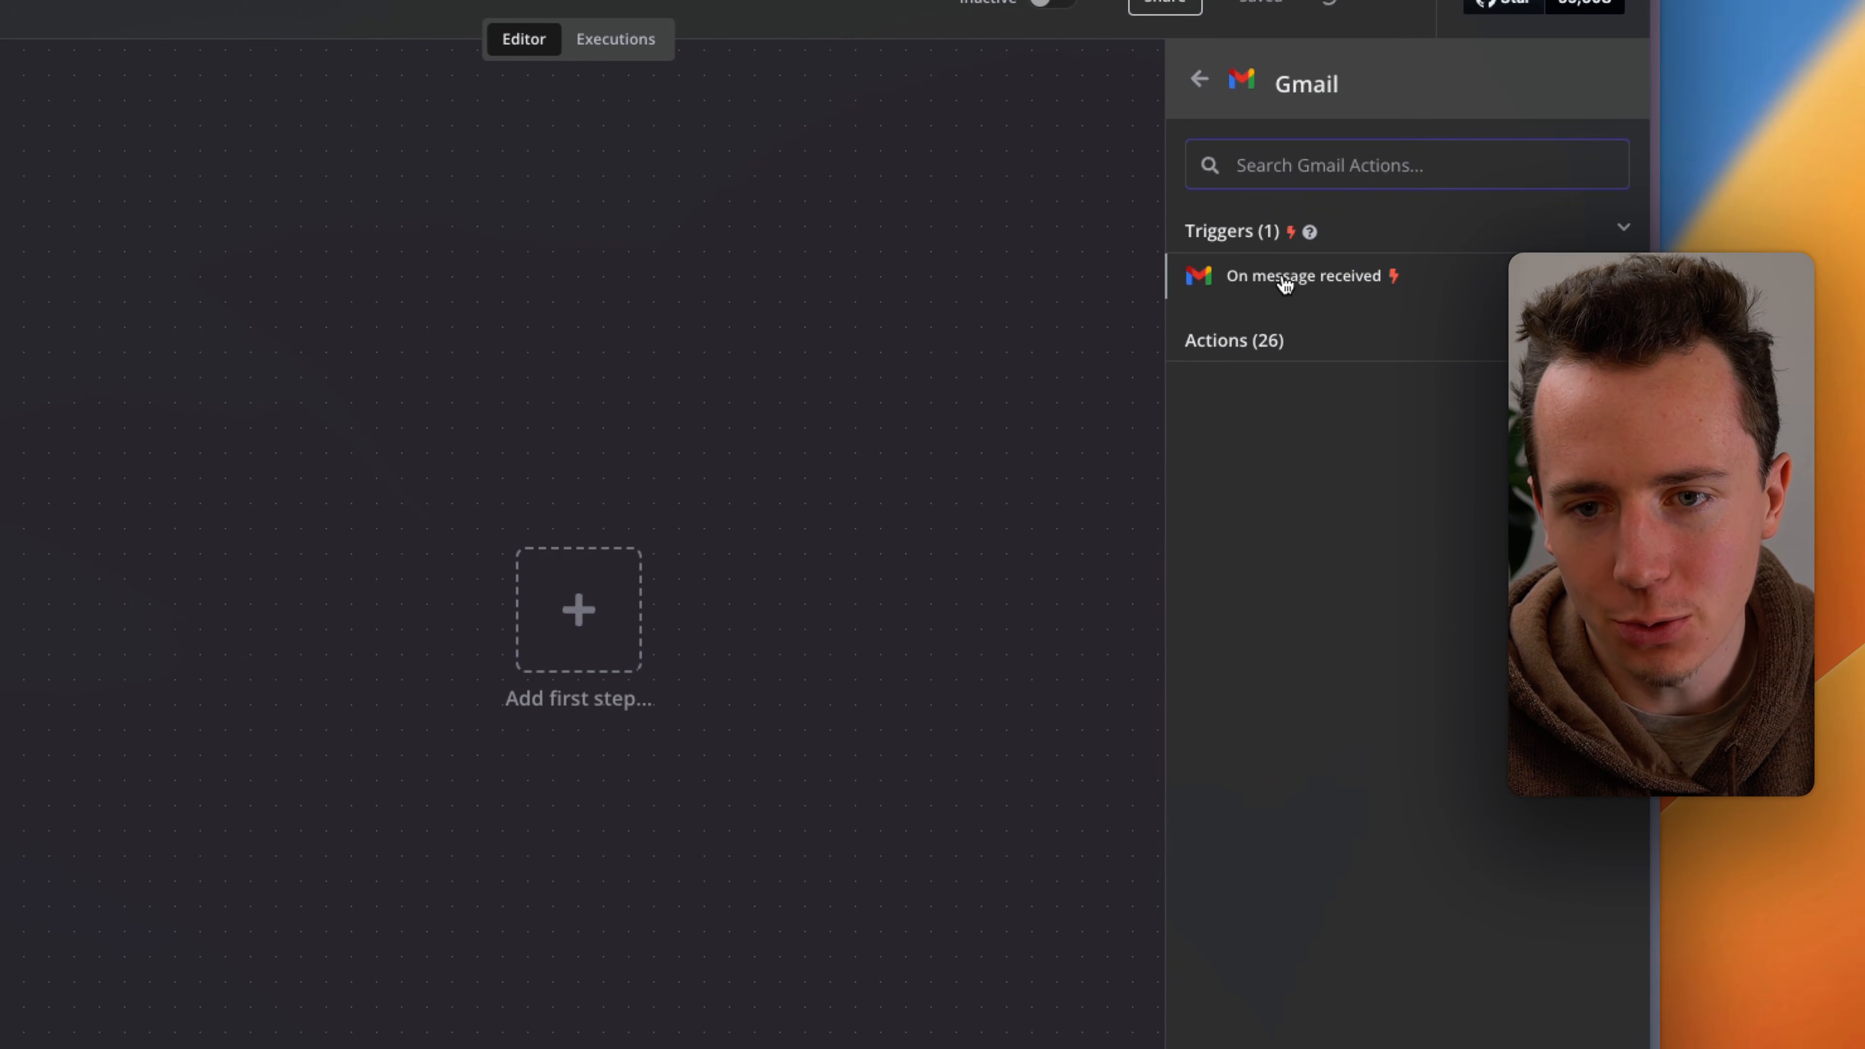
click(1304, 275)
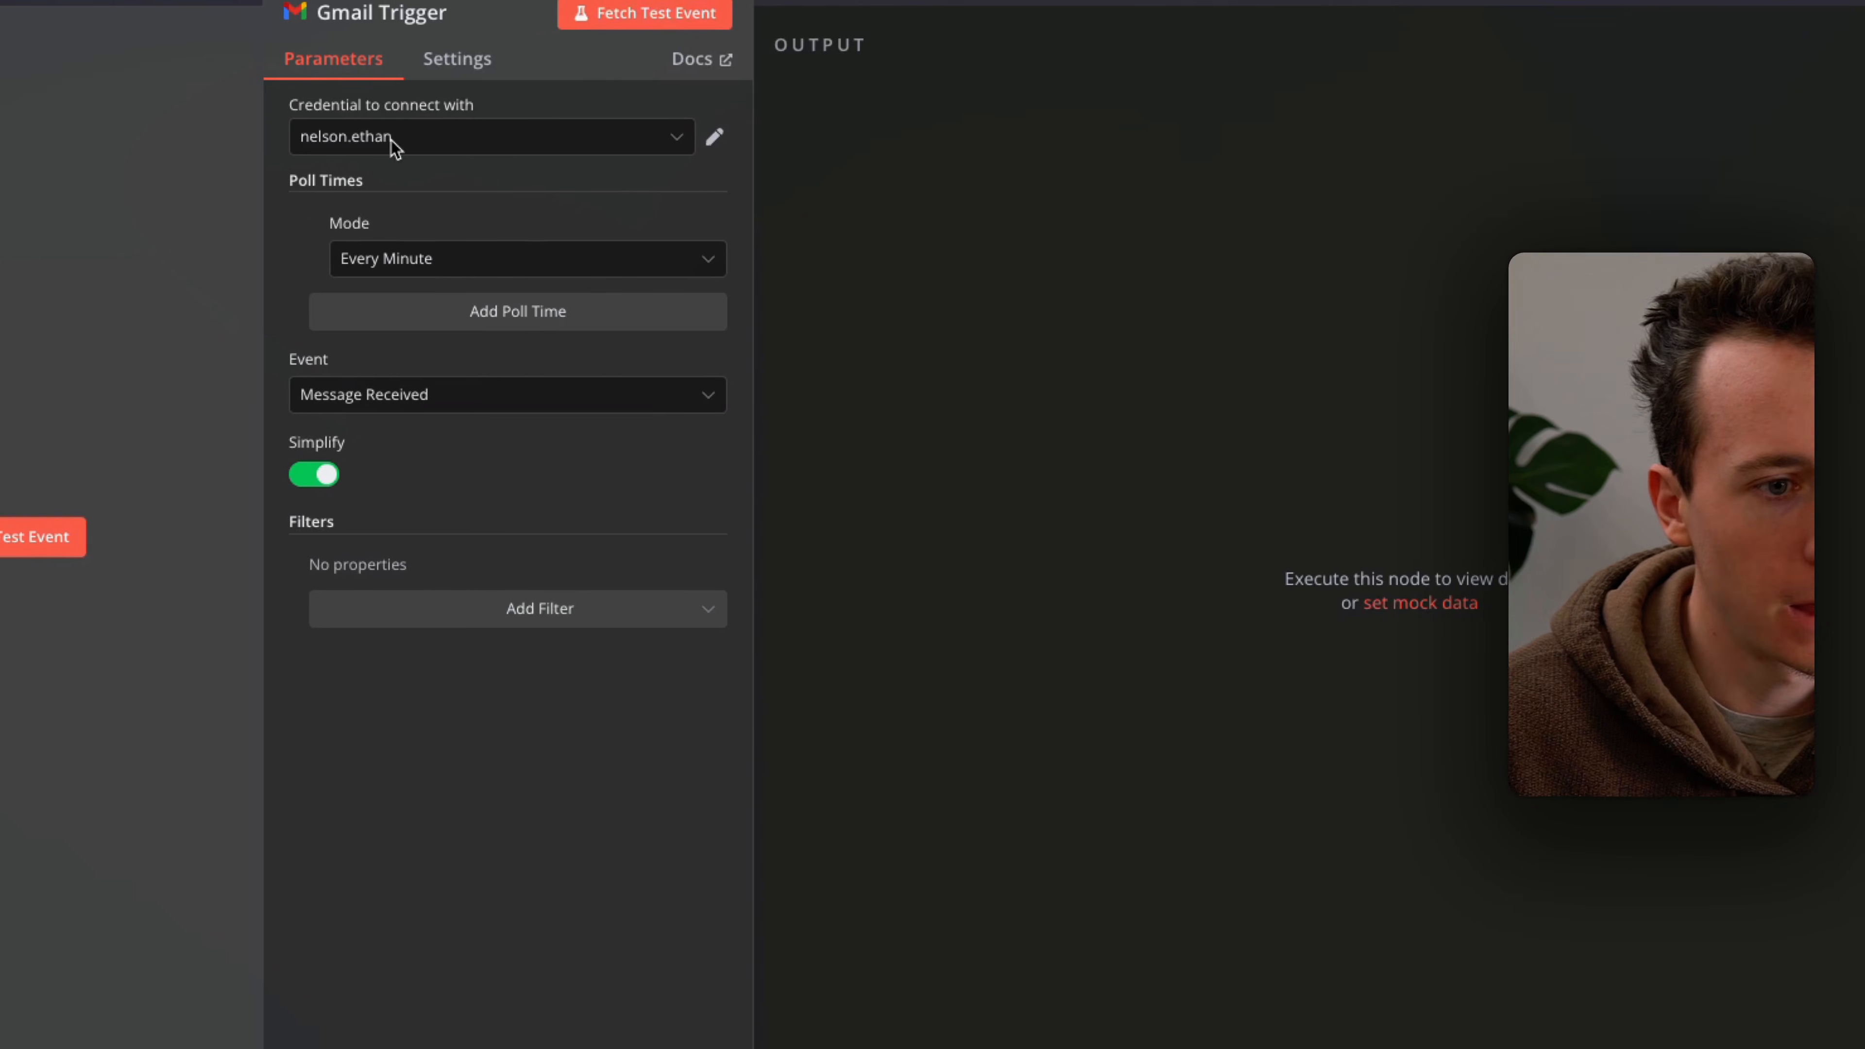
Step: Check the Gmail Trigger's available credentials and view the node's settings
click(396, 139)
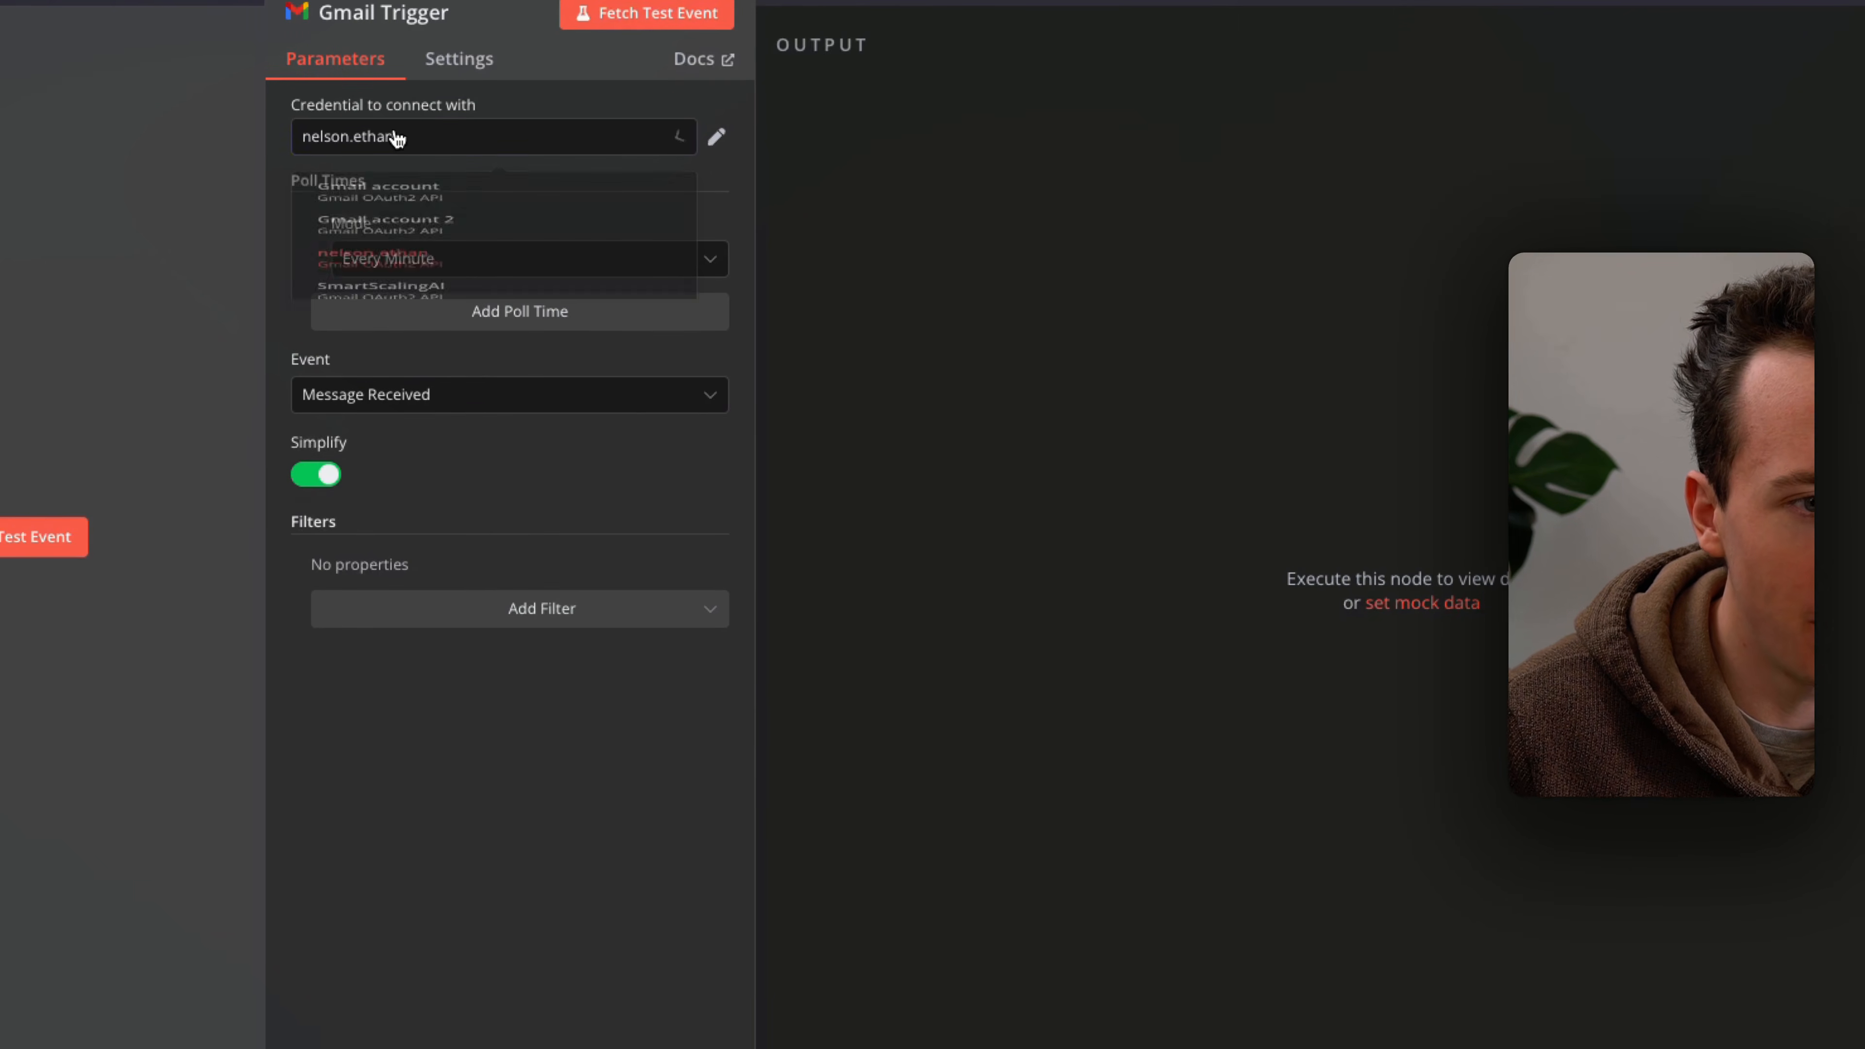
click(397, 139)
click(472, 62)
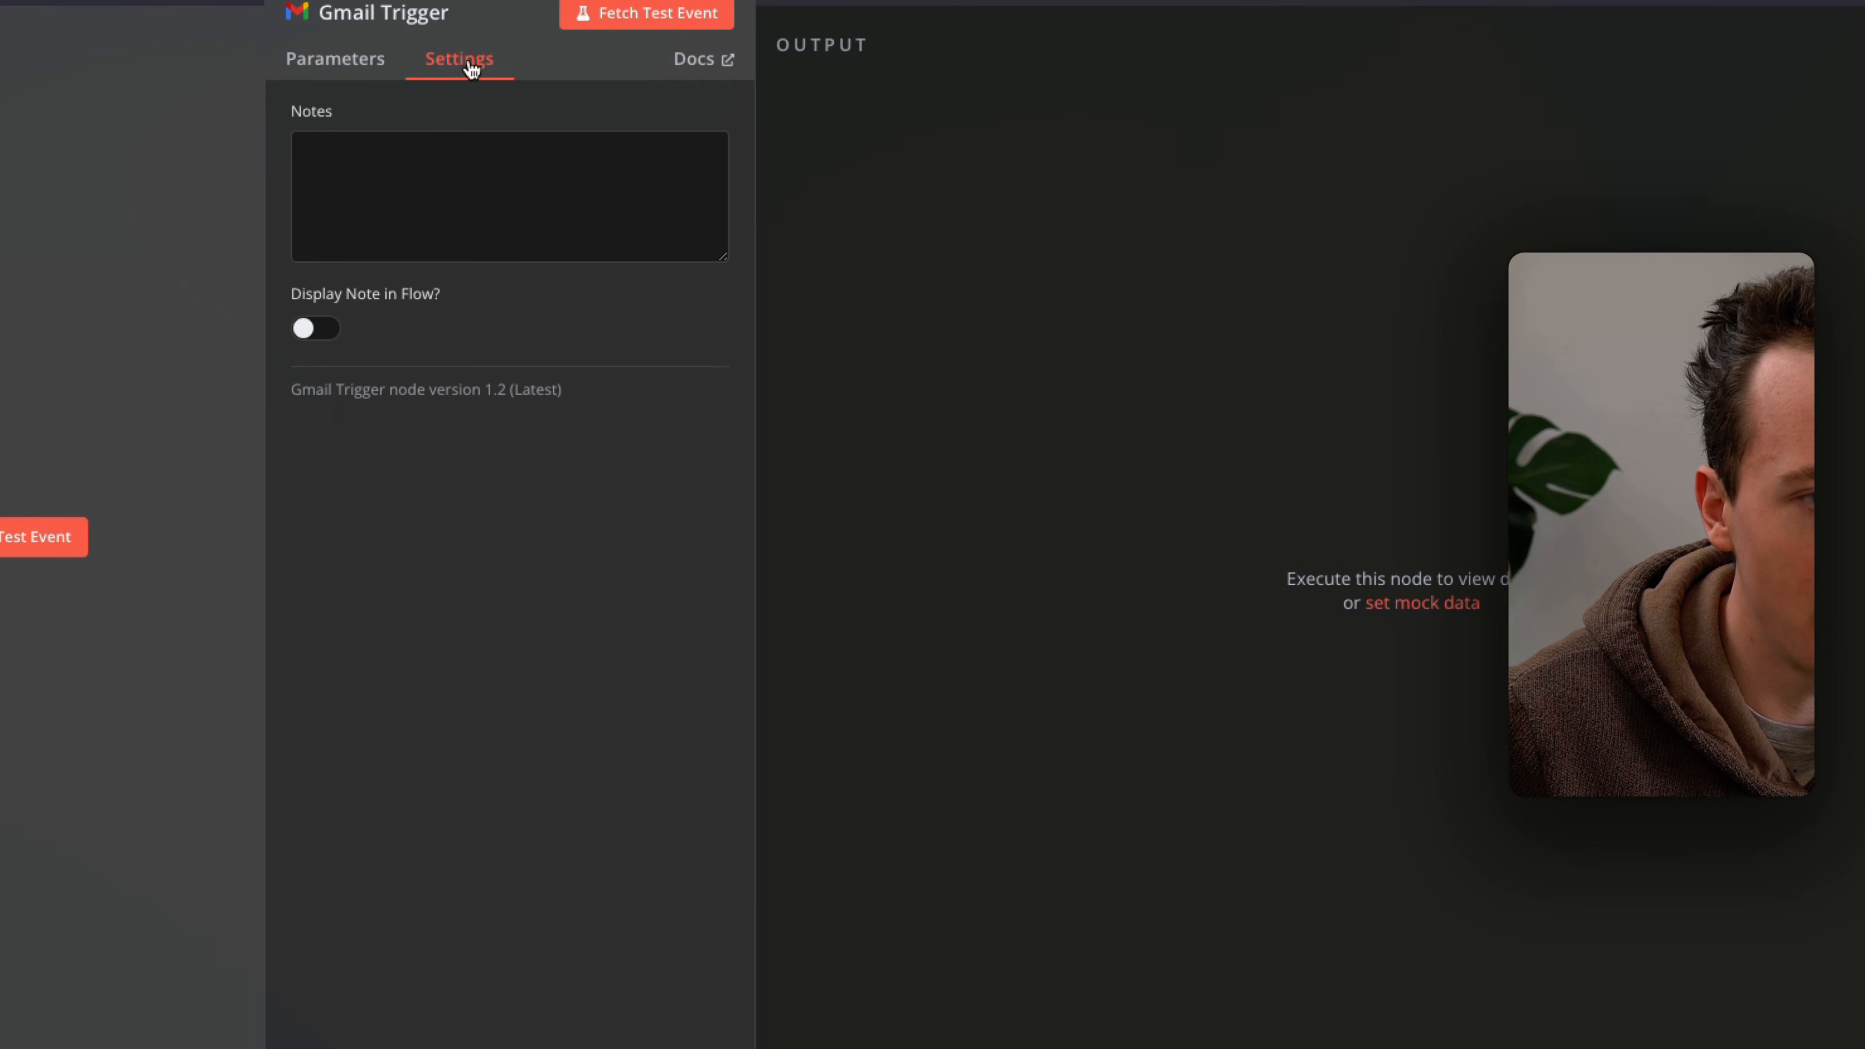
Step: Check the connection status of the Gmail Trigger's selected credential and review the trigger's parameters
click(334, 59)
click(734, 246)
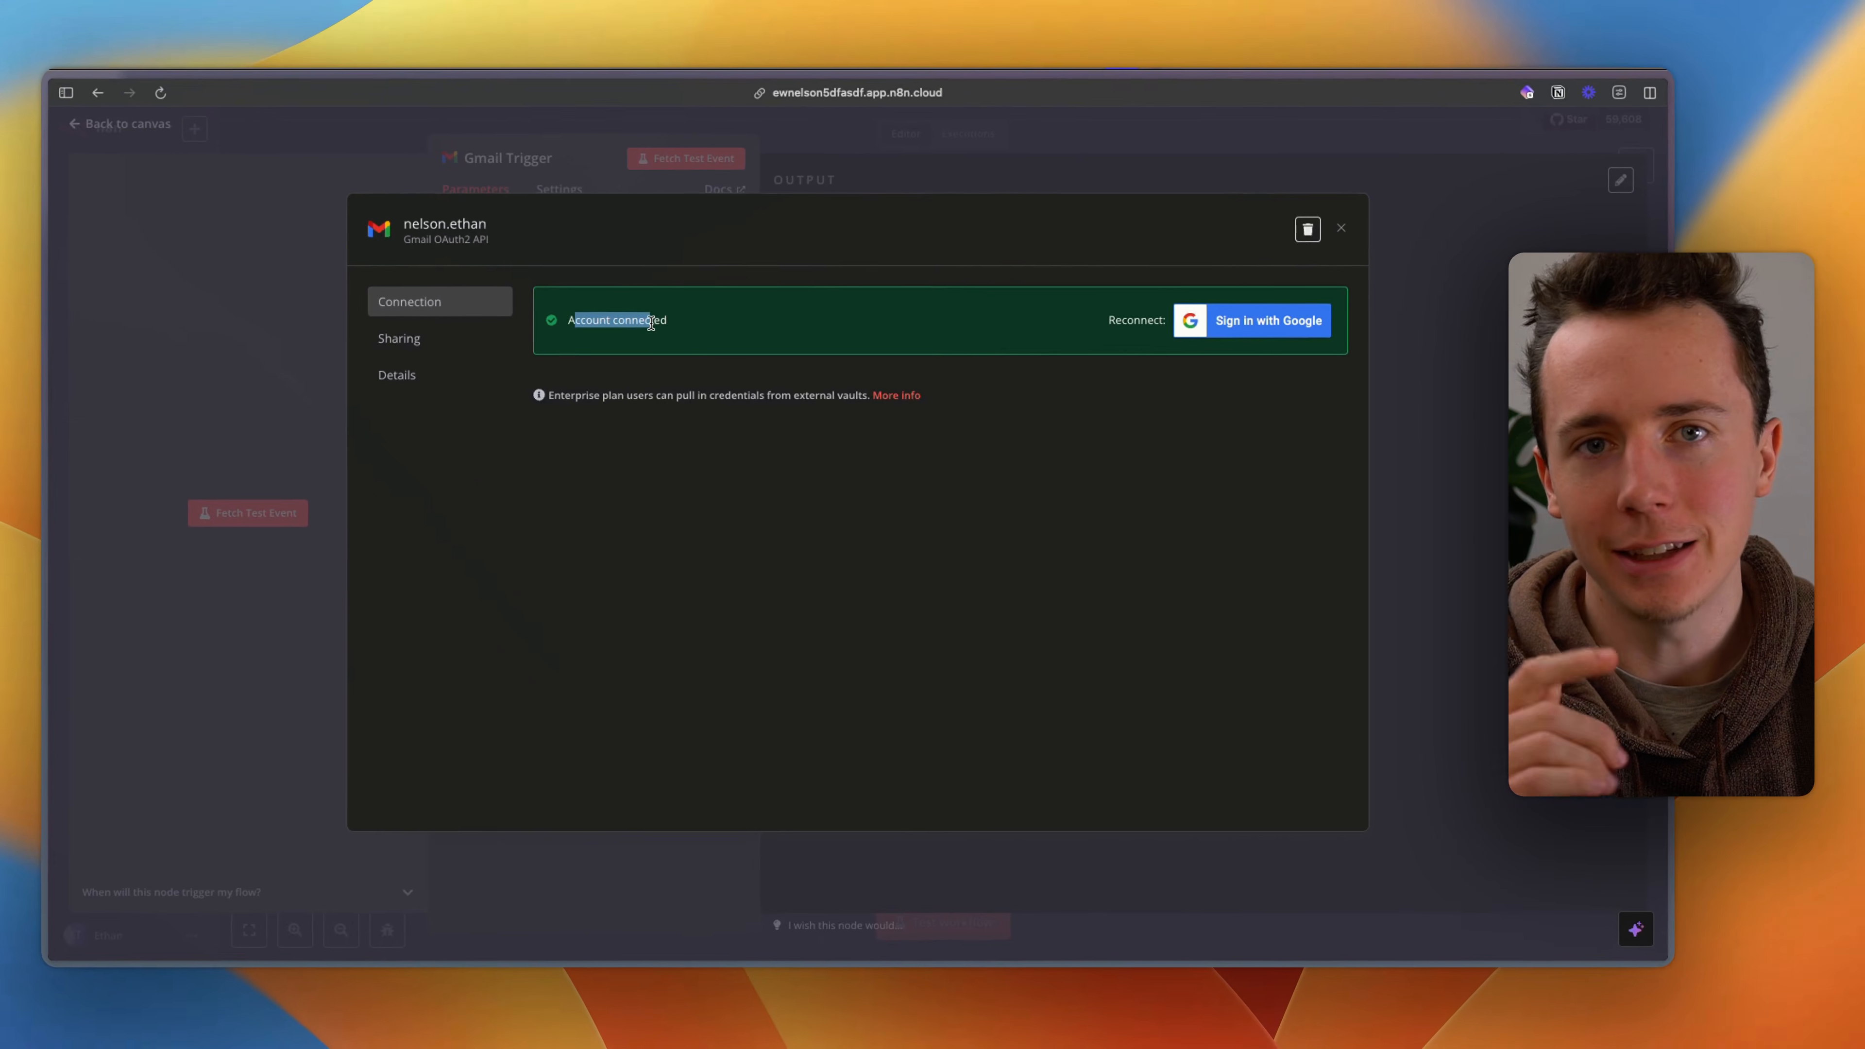
click(590, 322)
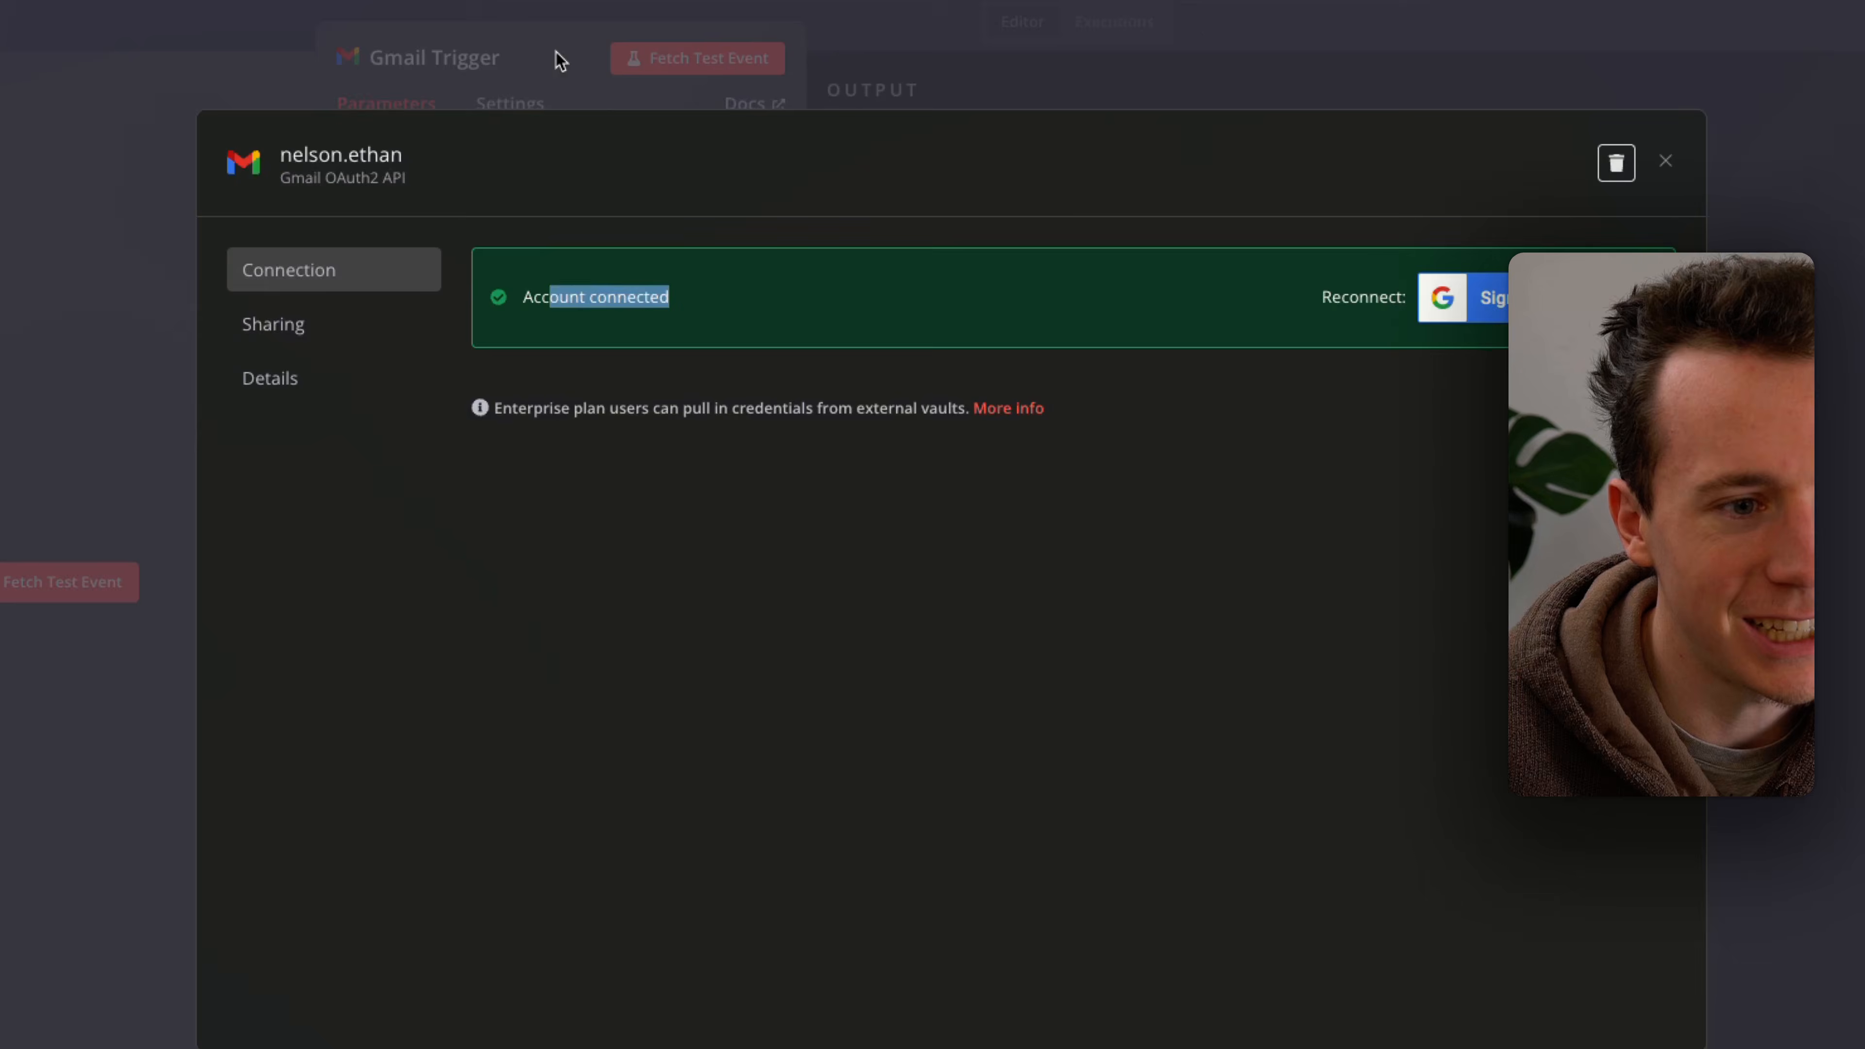
click(558, 60)
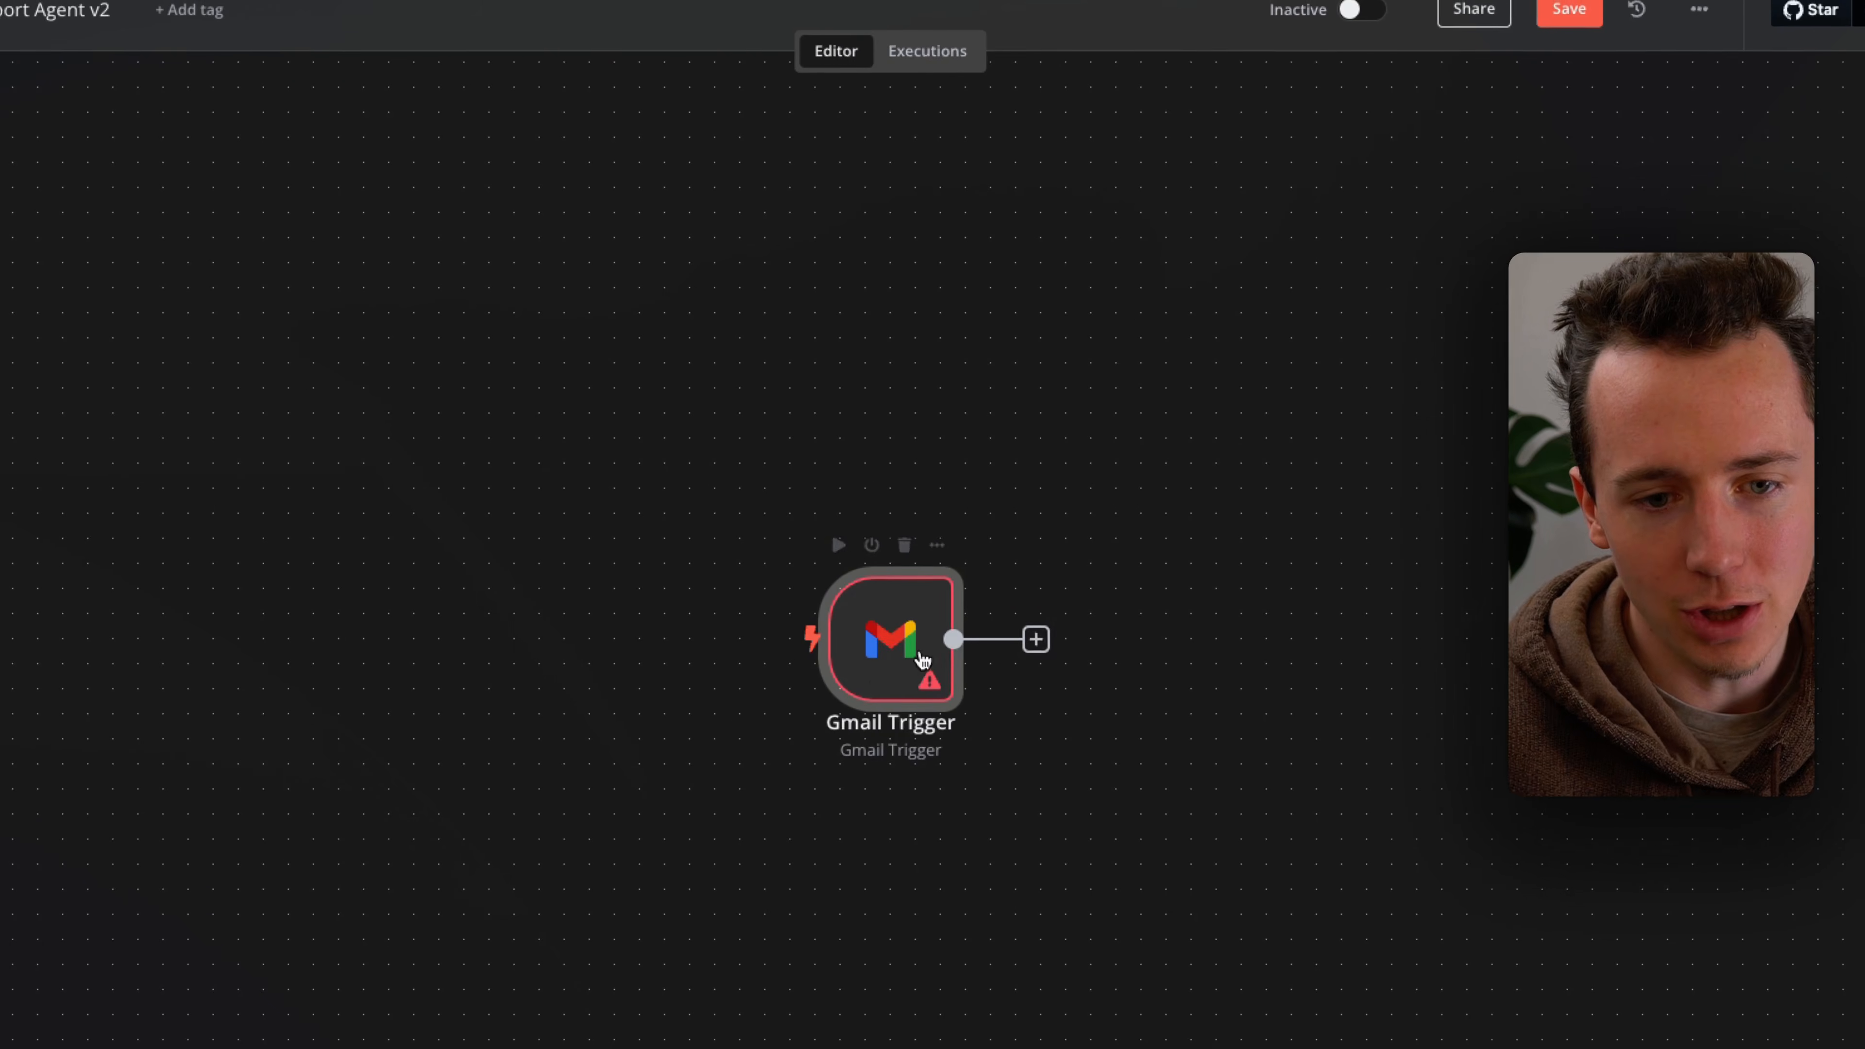
double_click(878, 687)
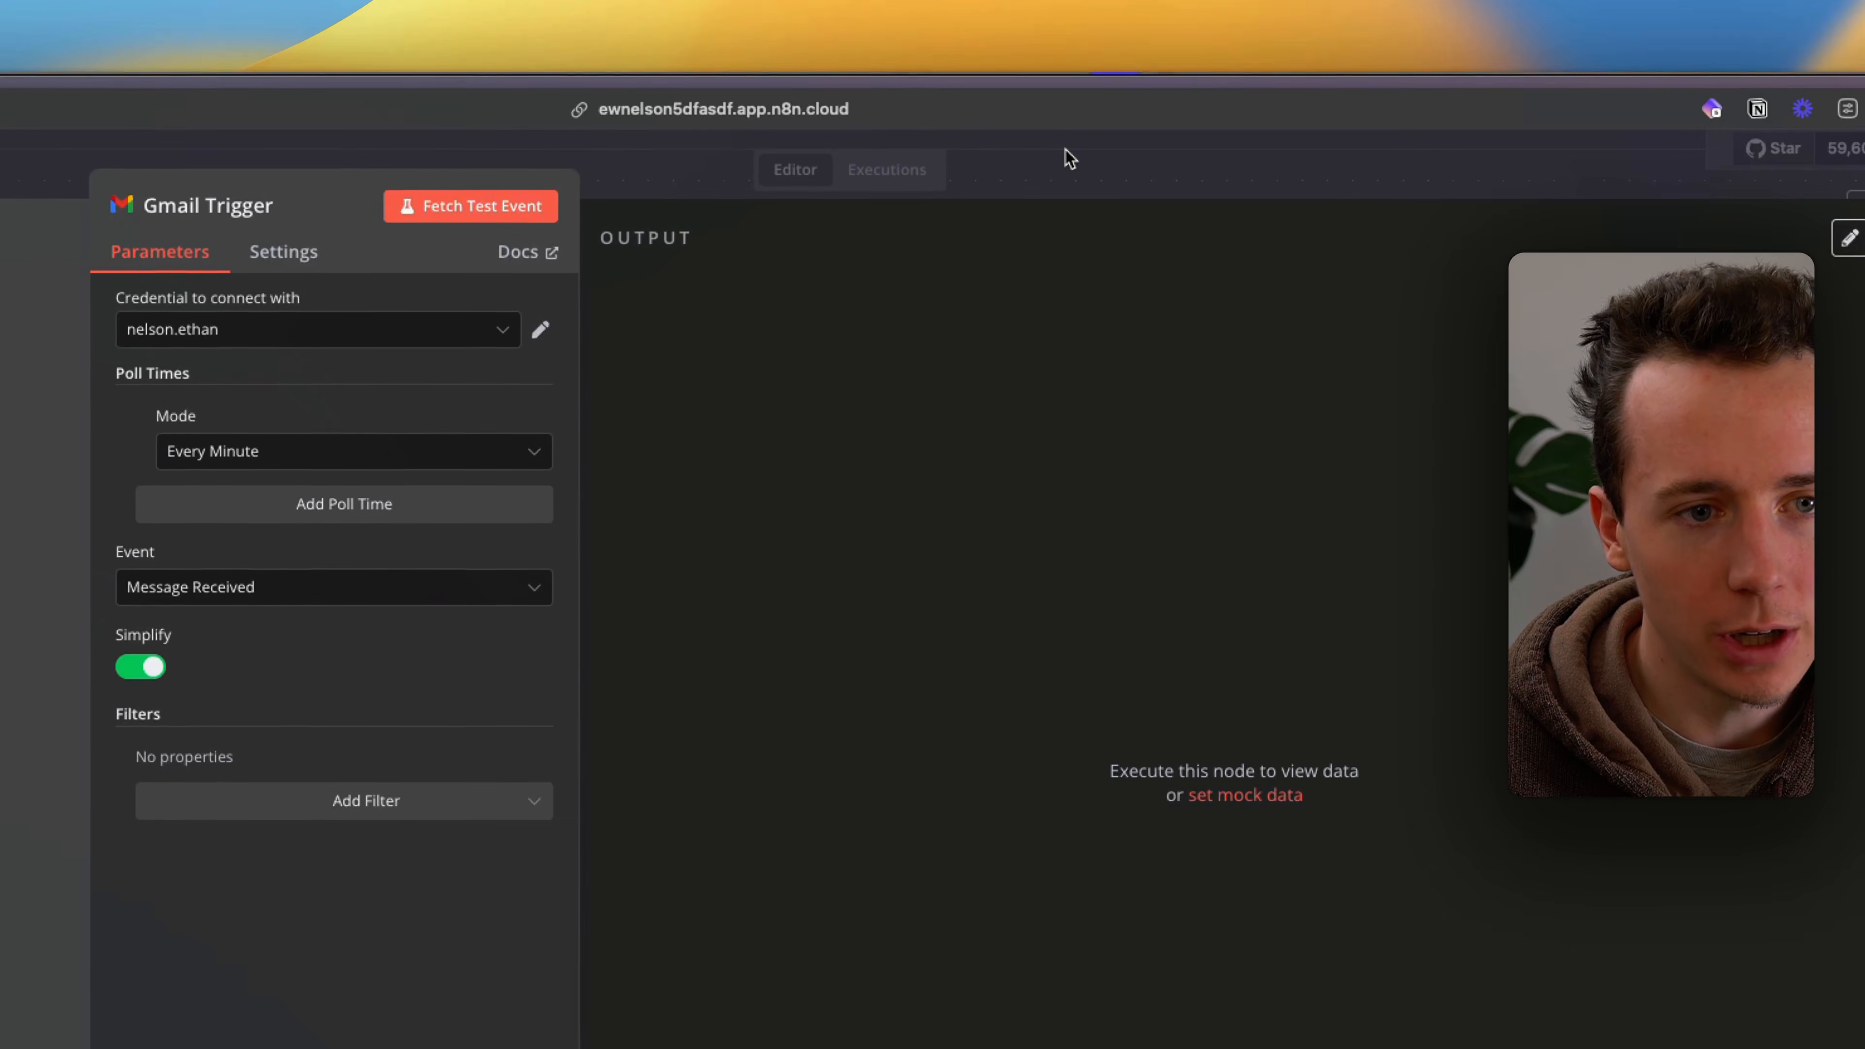
click(1083, 124)
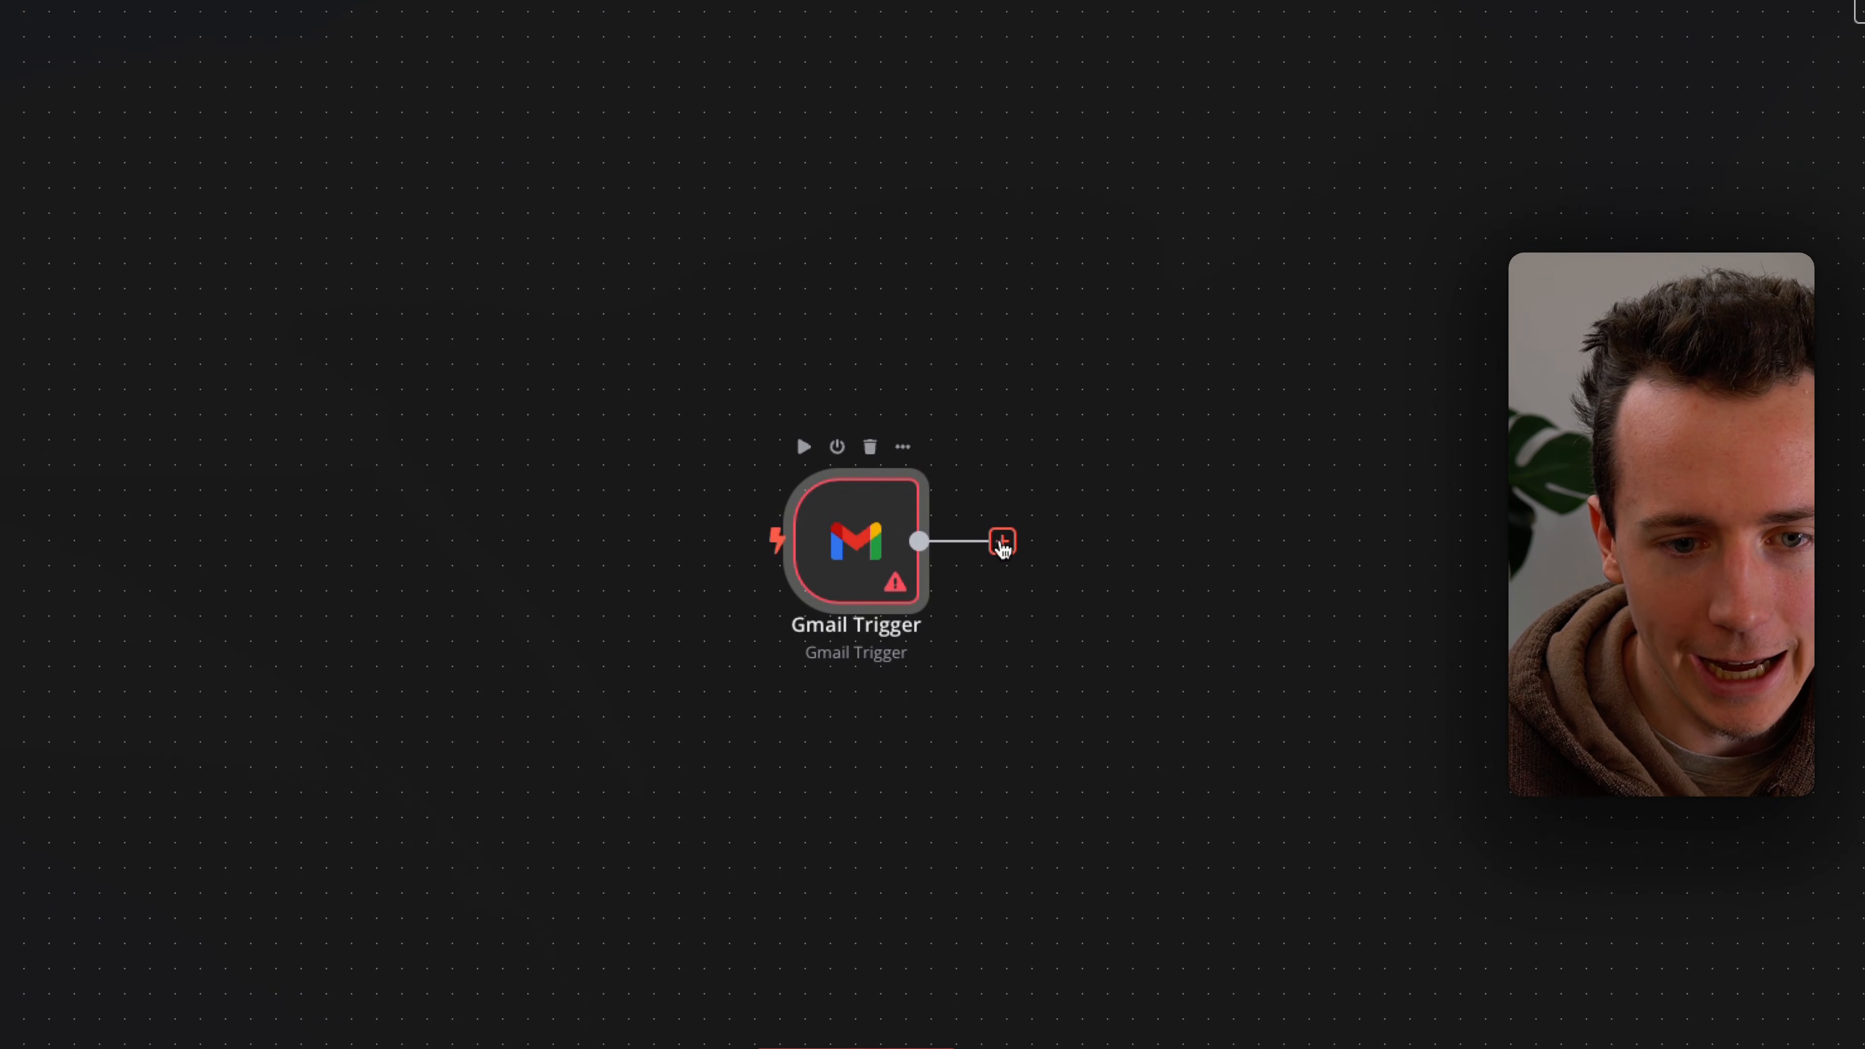
Step: Add a Text Classifier node connected after the Gmail Trigger
click(1000, 741)
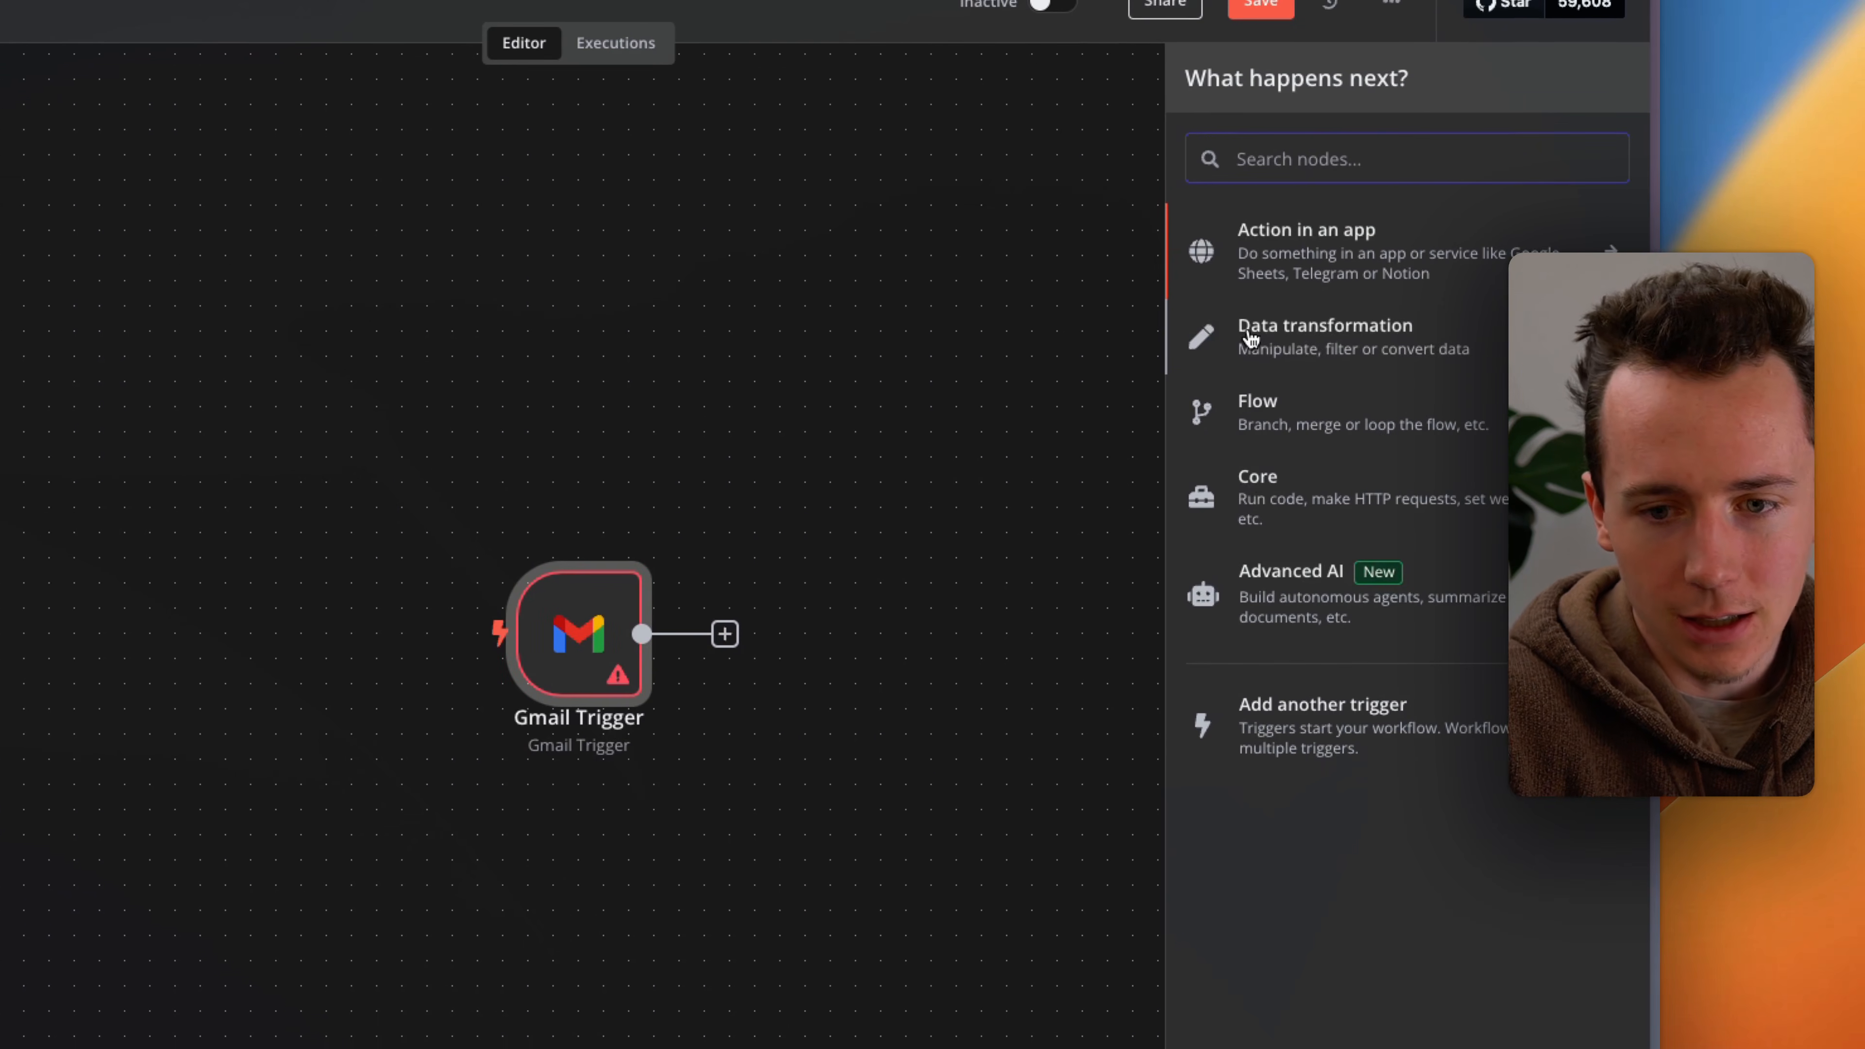
text(text classi)
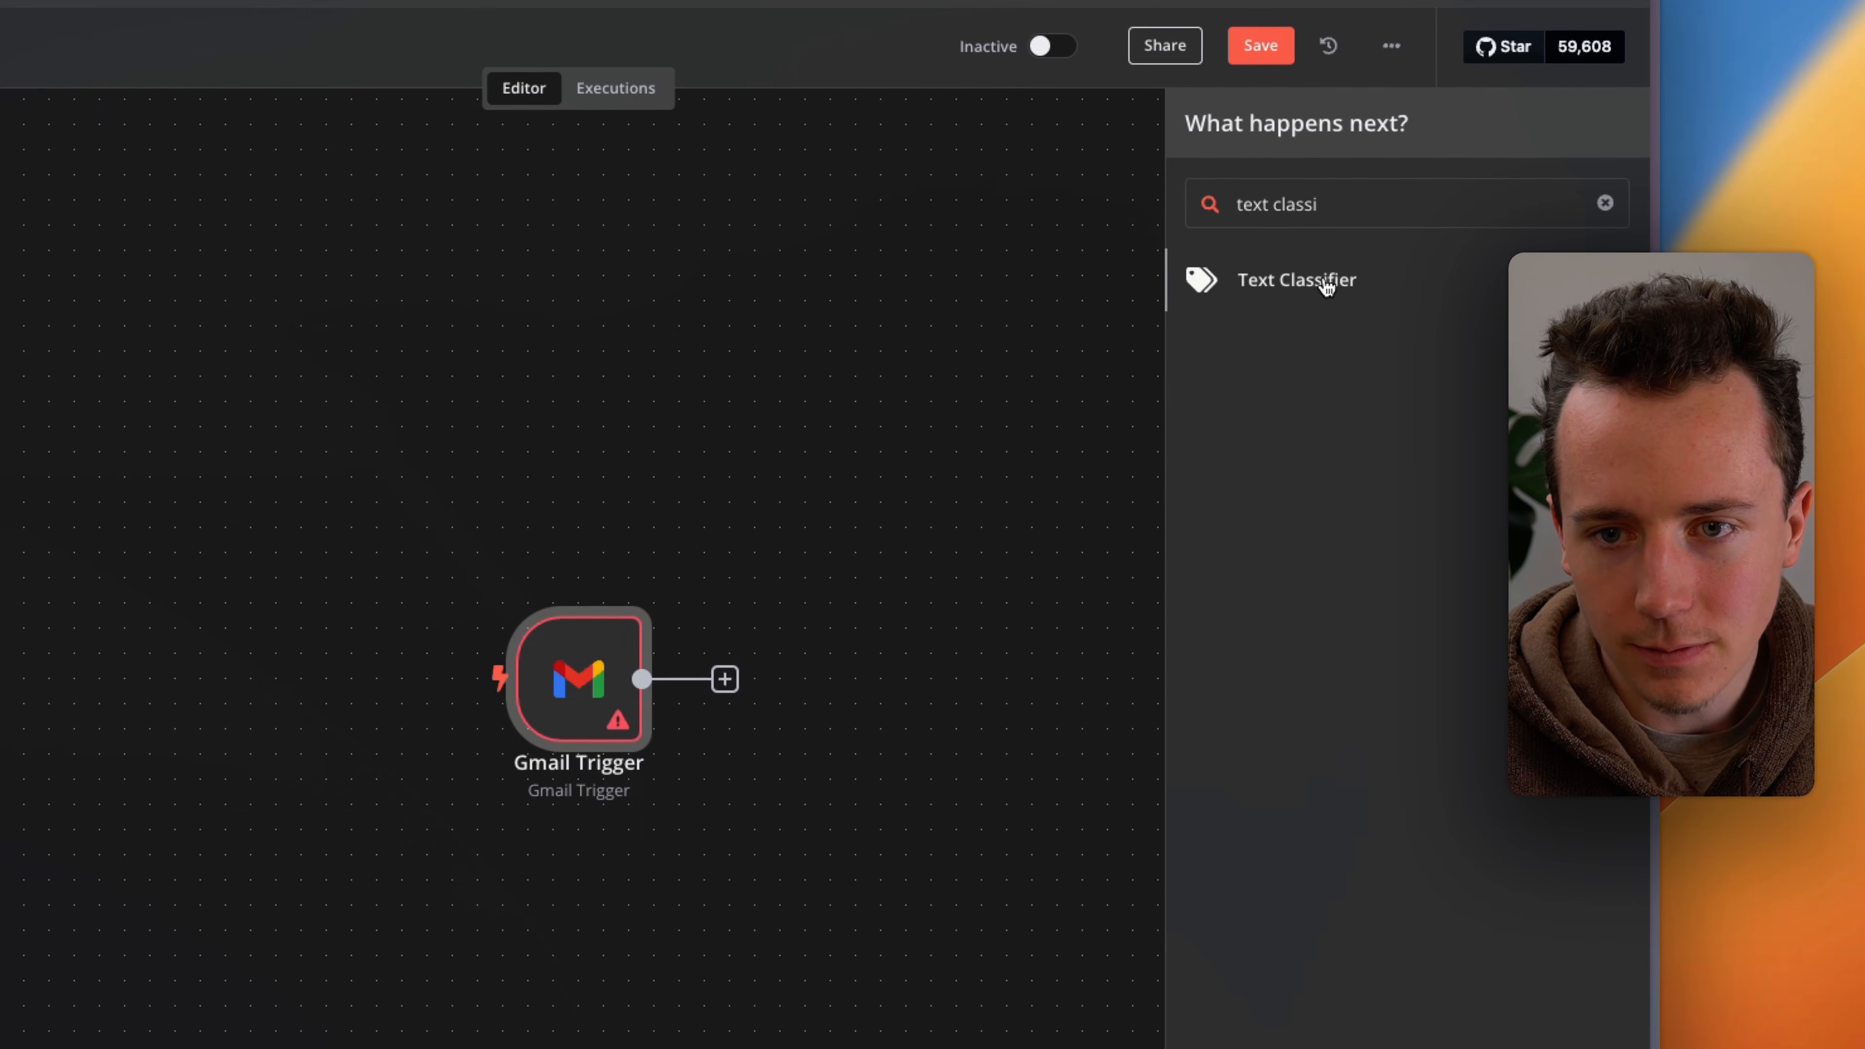
click(1327, 286)
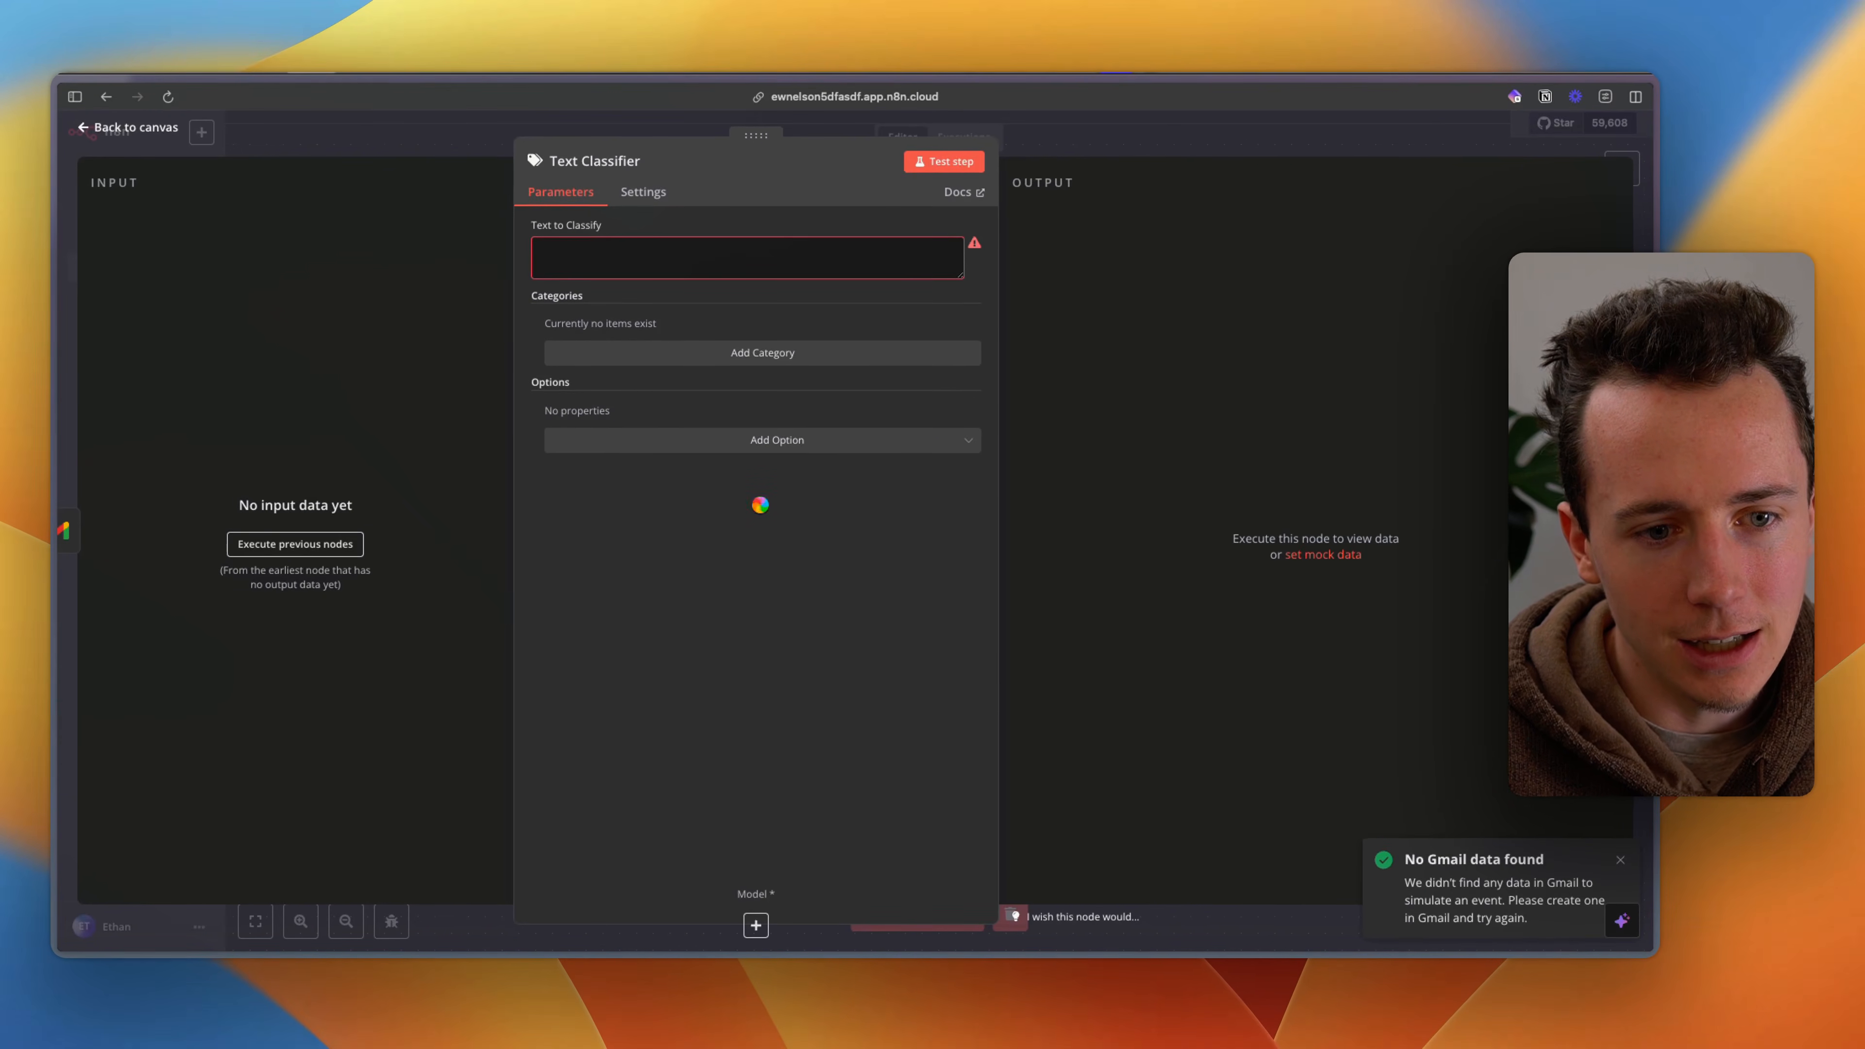
Step: Switch to Gmail and start a new message addressed to the email account monitored by the trigger
key(ctrl+Tab)
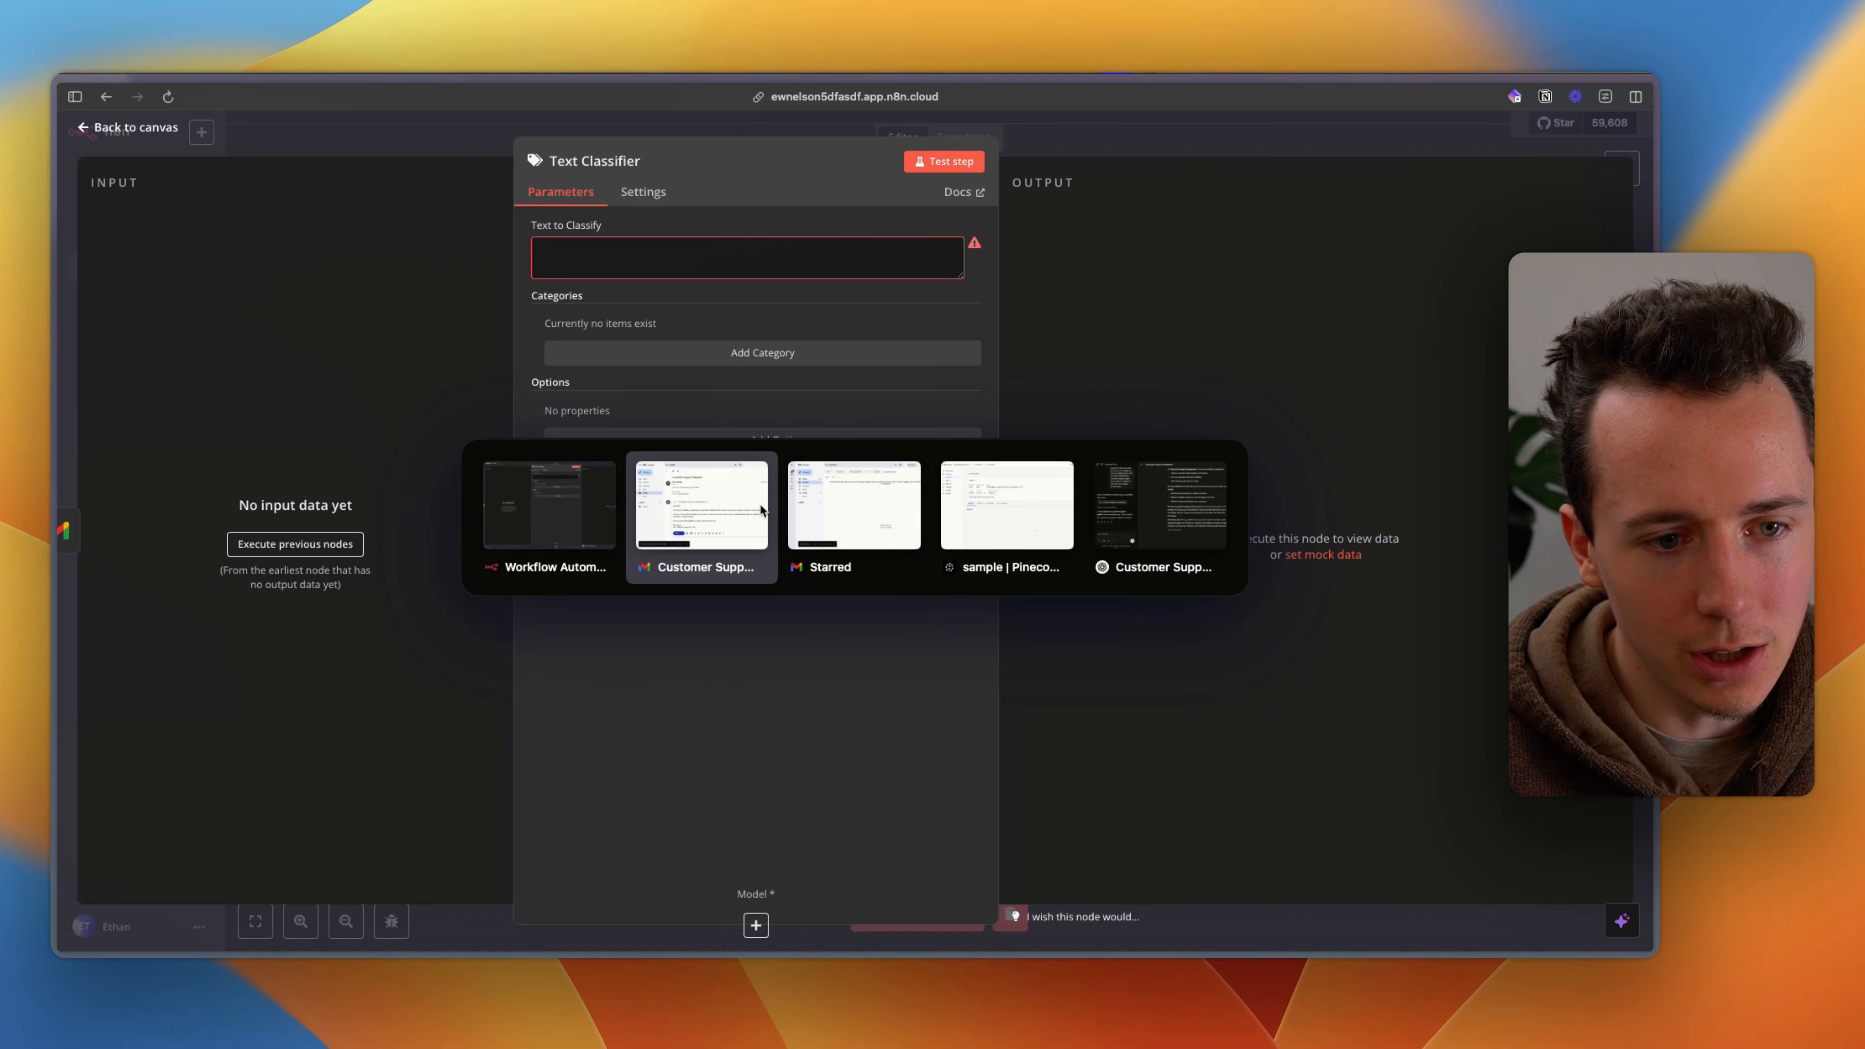
click(761, 509)
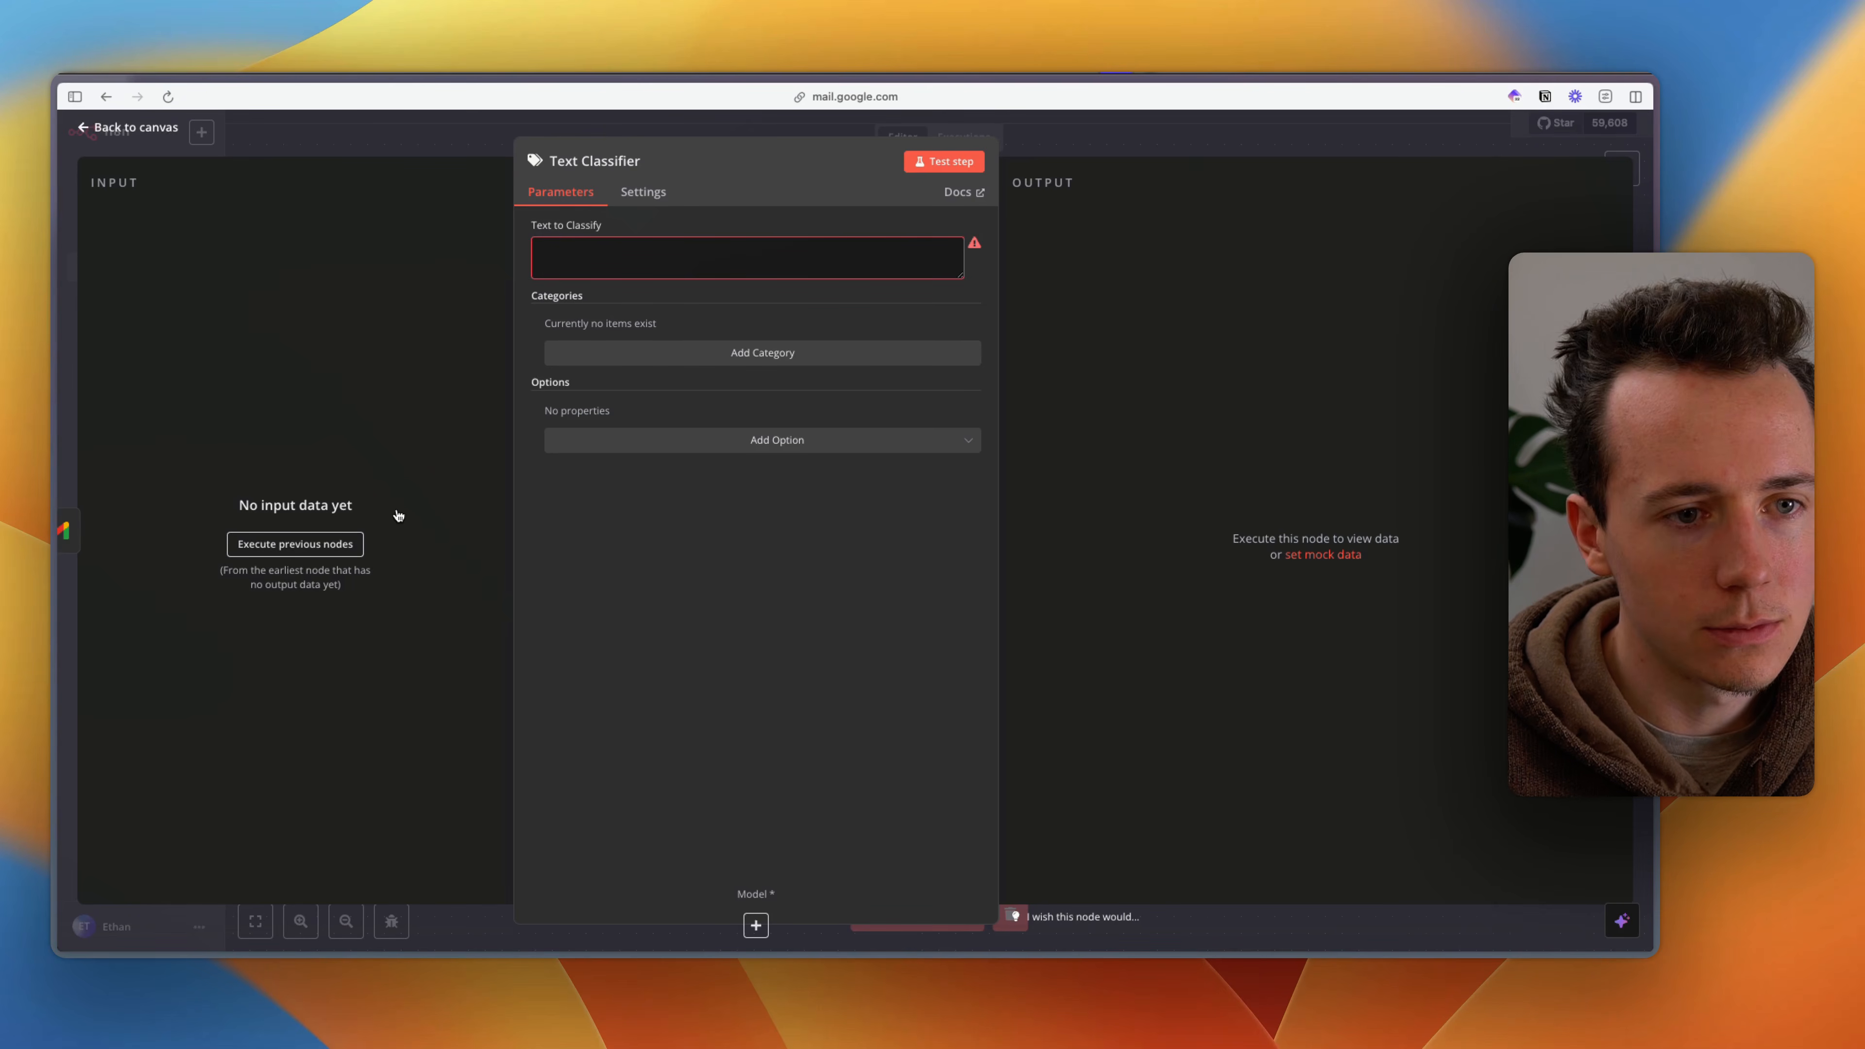
key(ctrl+Tab)
key(ctrl+Tab)
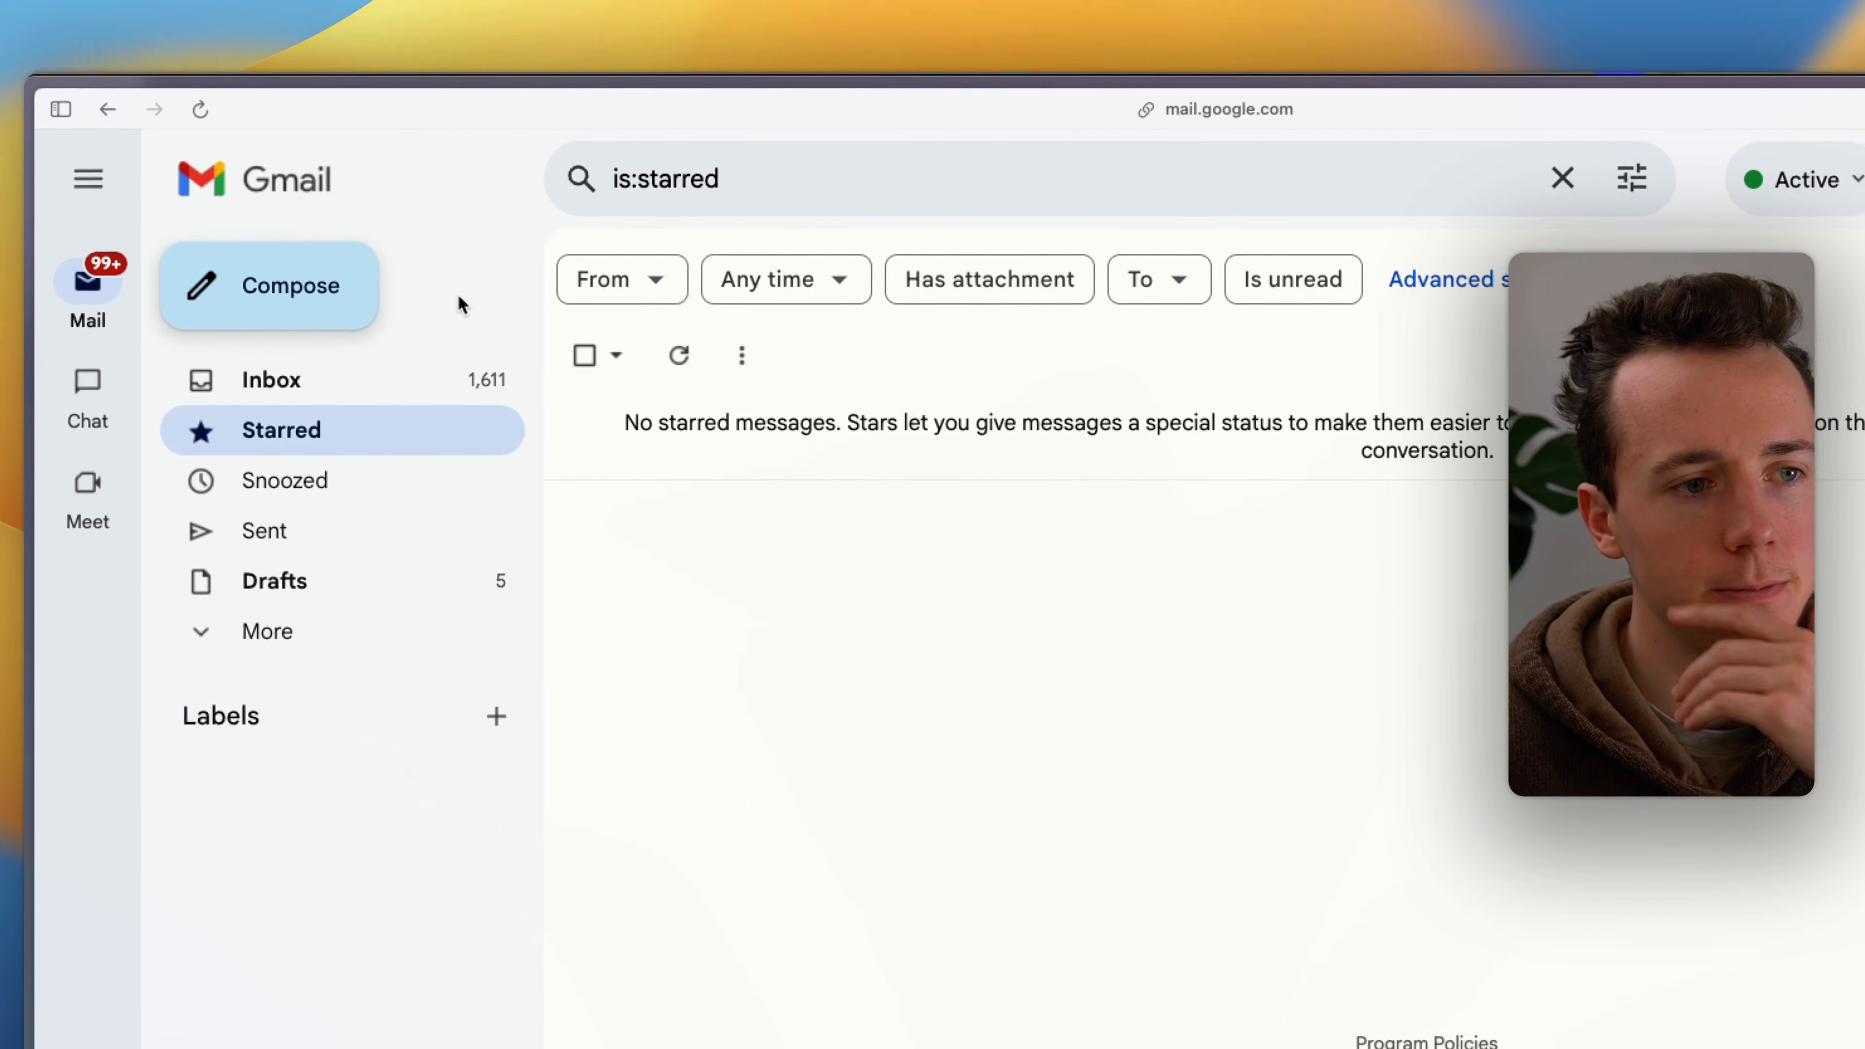
click(37, 303)
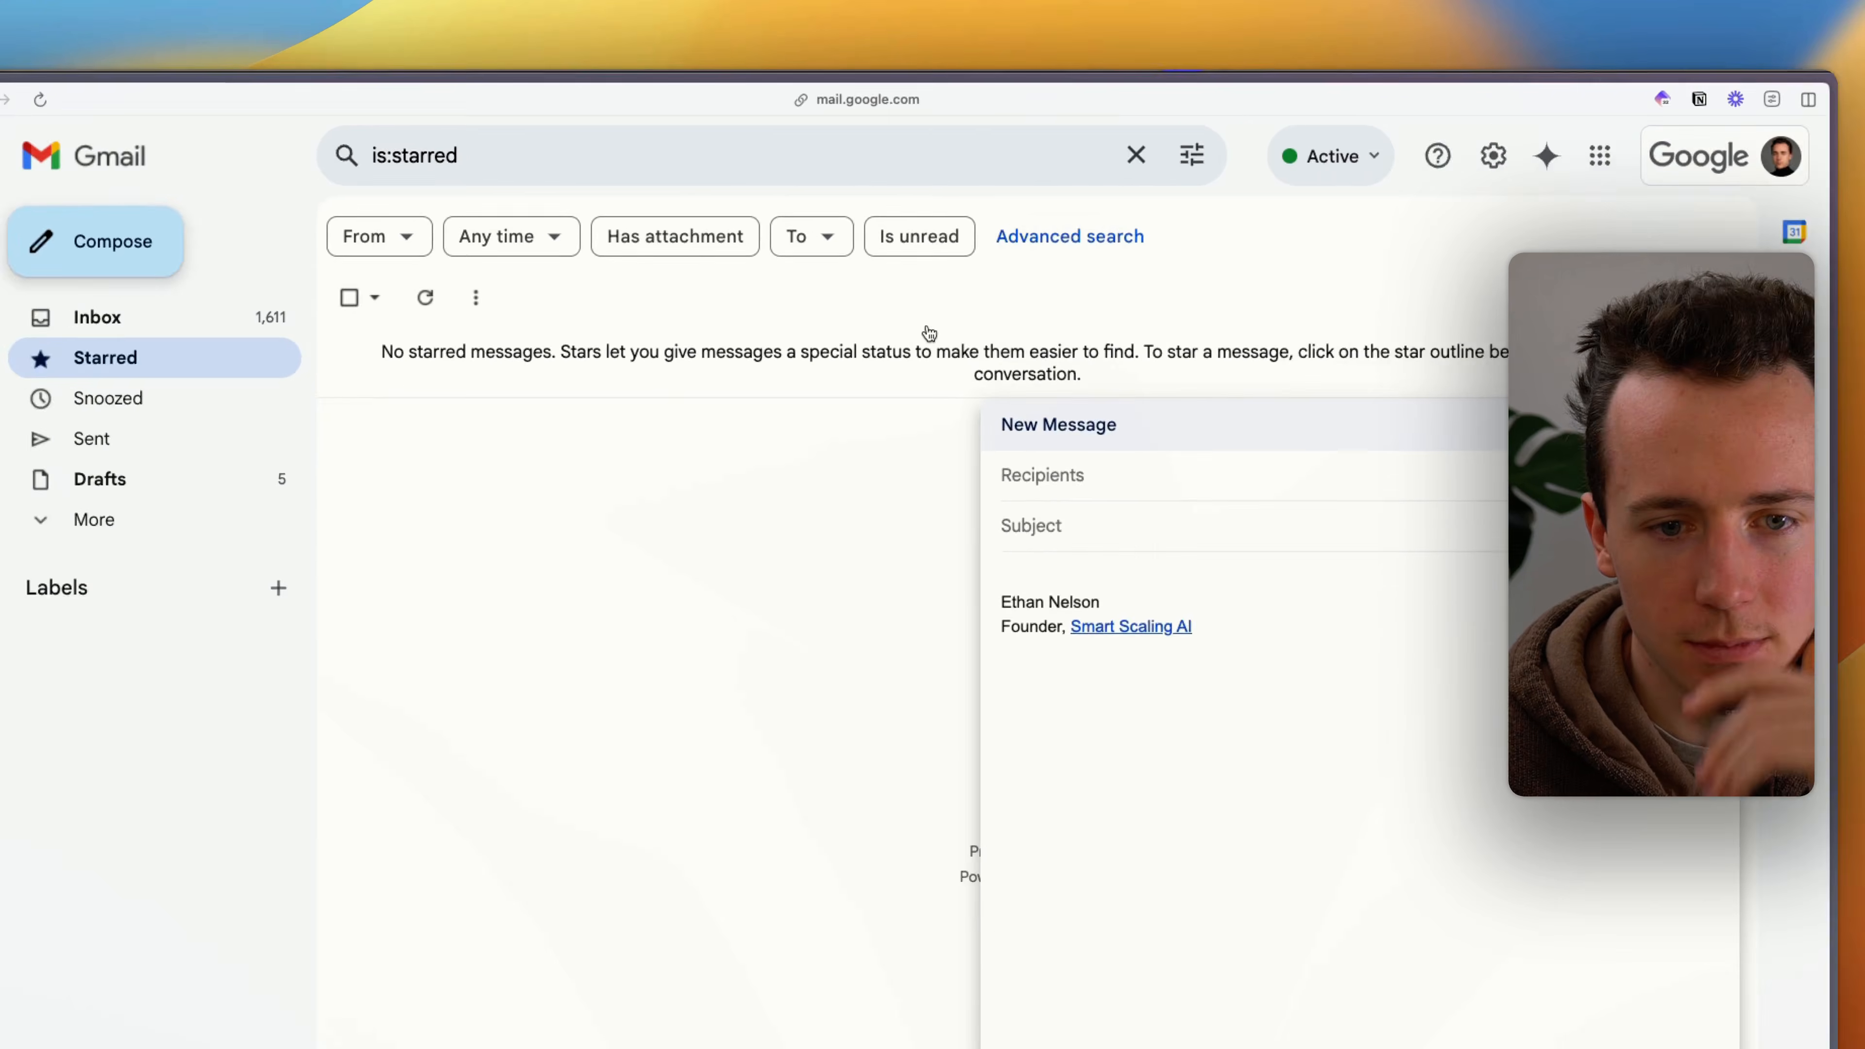
text(nelson)
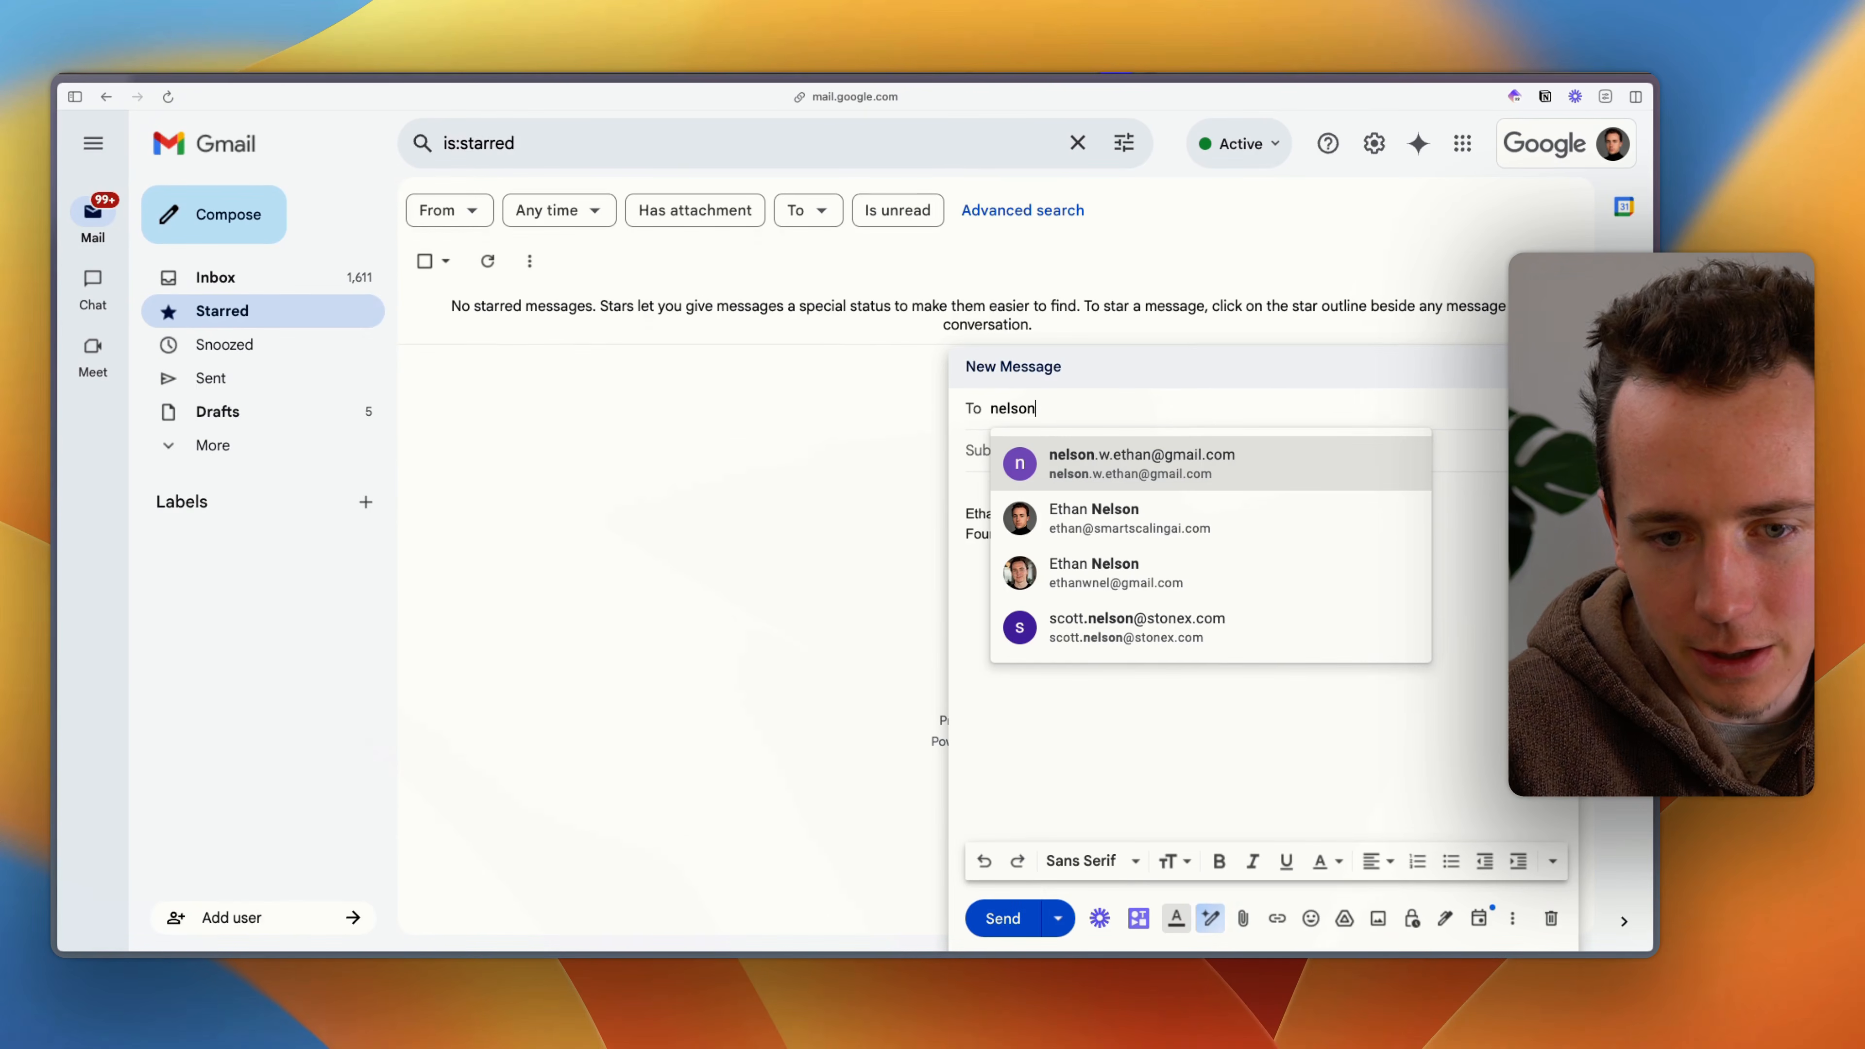
click(1057, 450)
click(1029, 473)
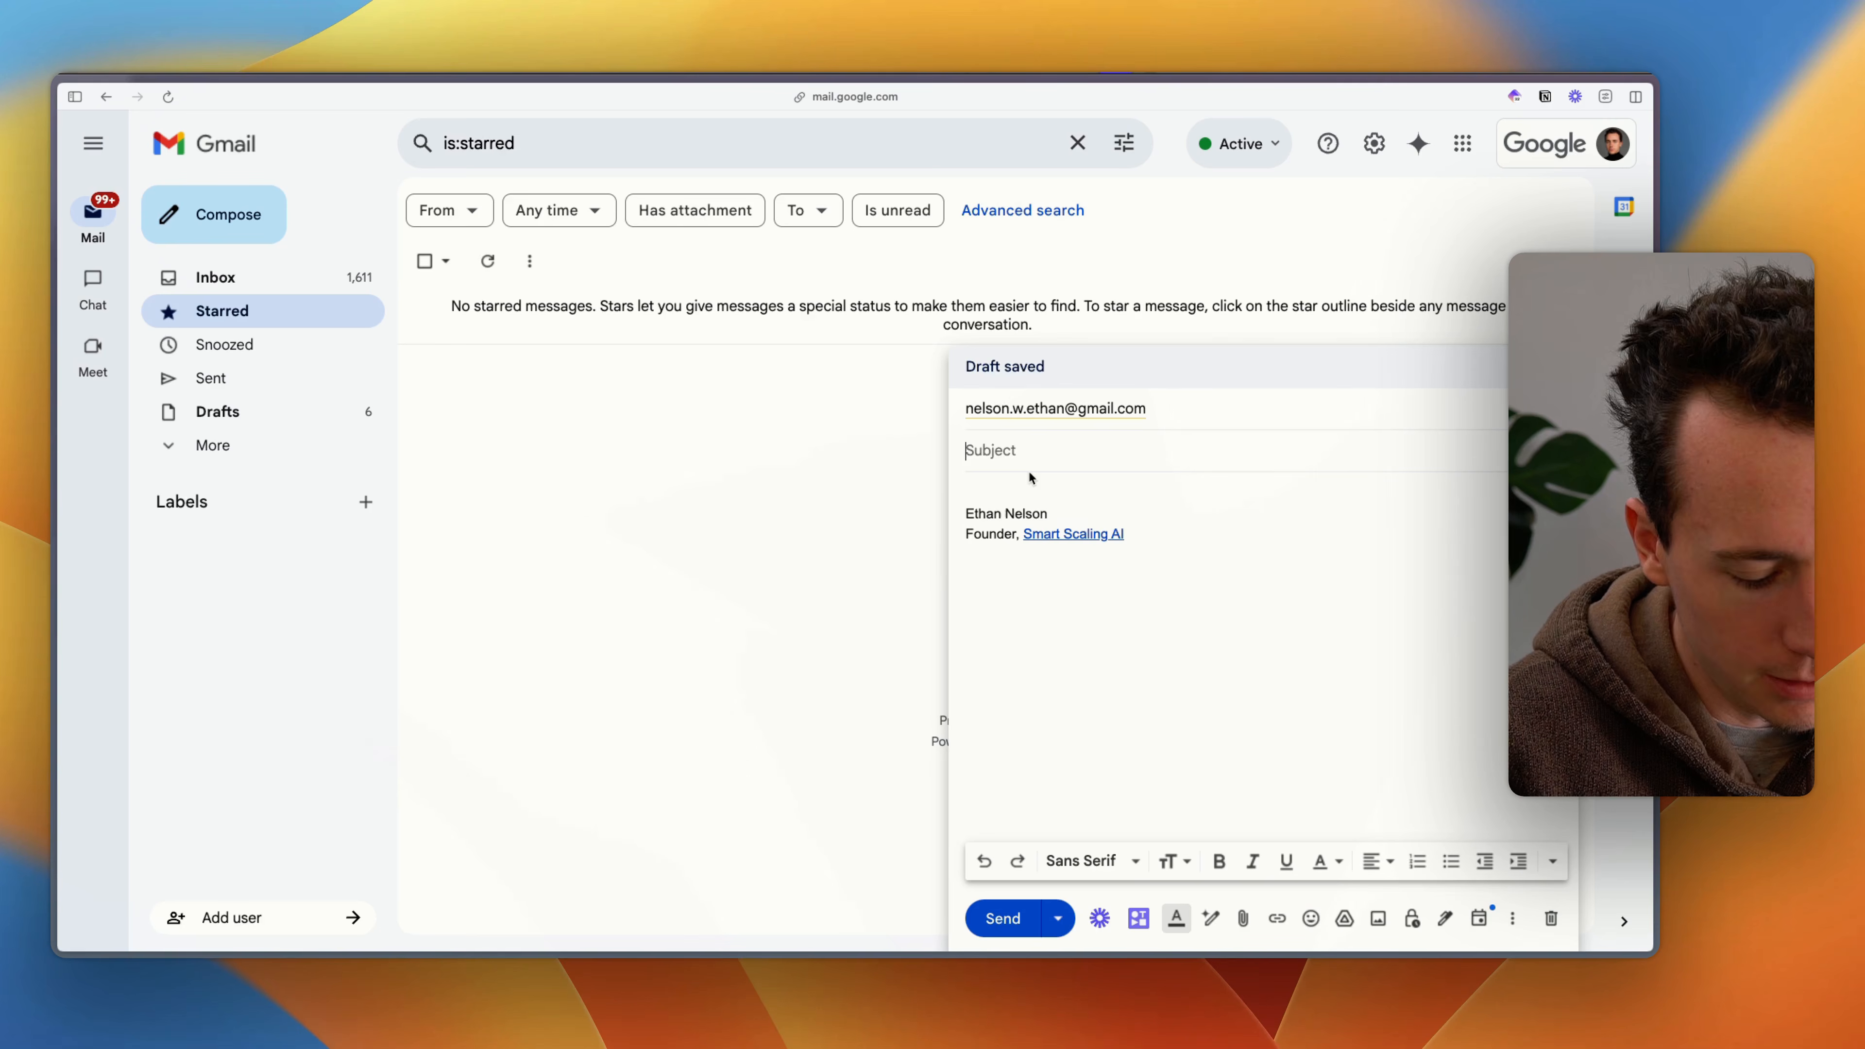
Step: Give the message the subject "Customer Support Inquiry" and the body "can I have a refund please?" and send it
text(Customer Support Inquiry)
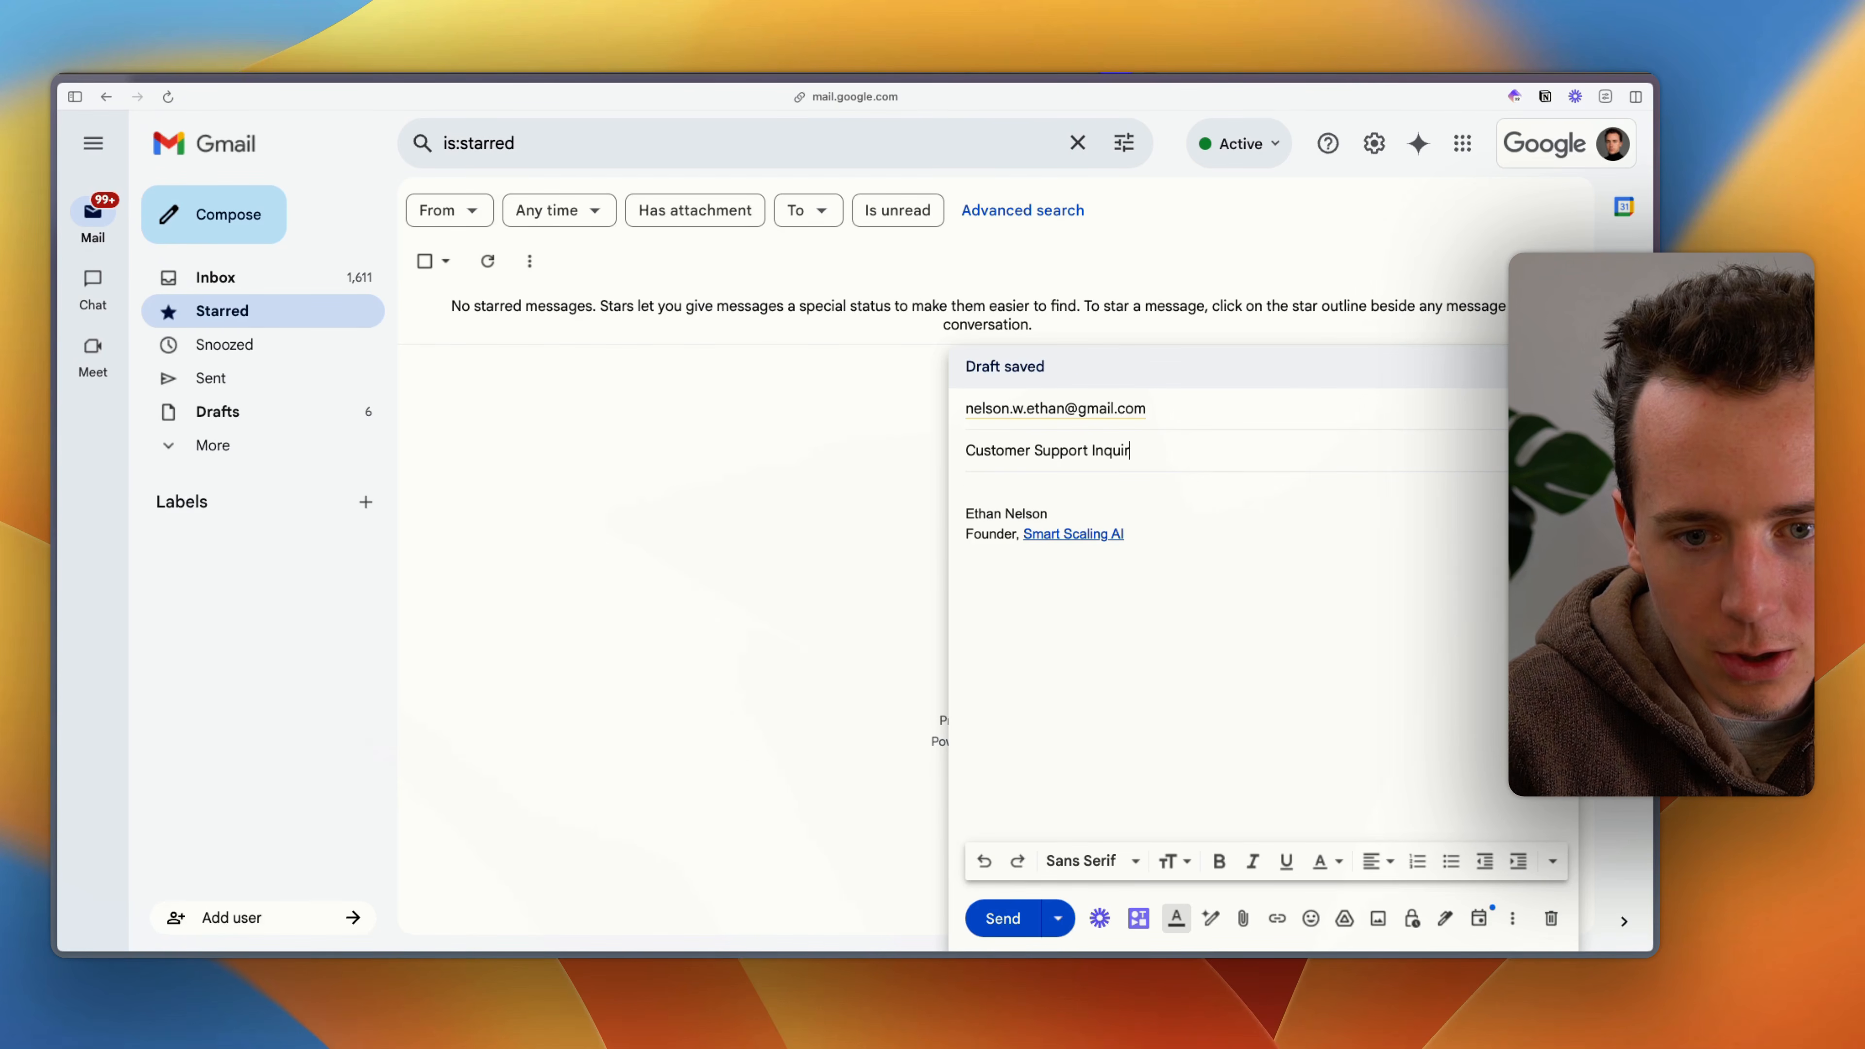
key(Tab)
text(can I )
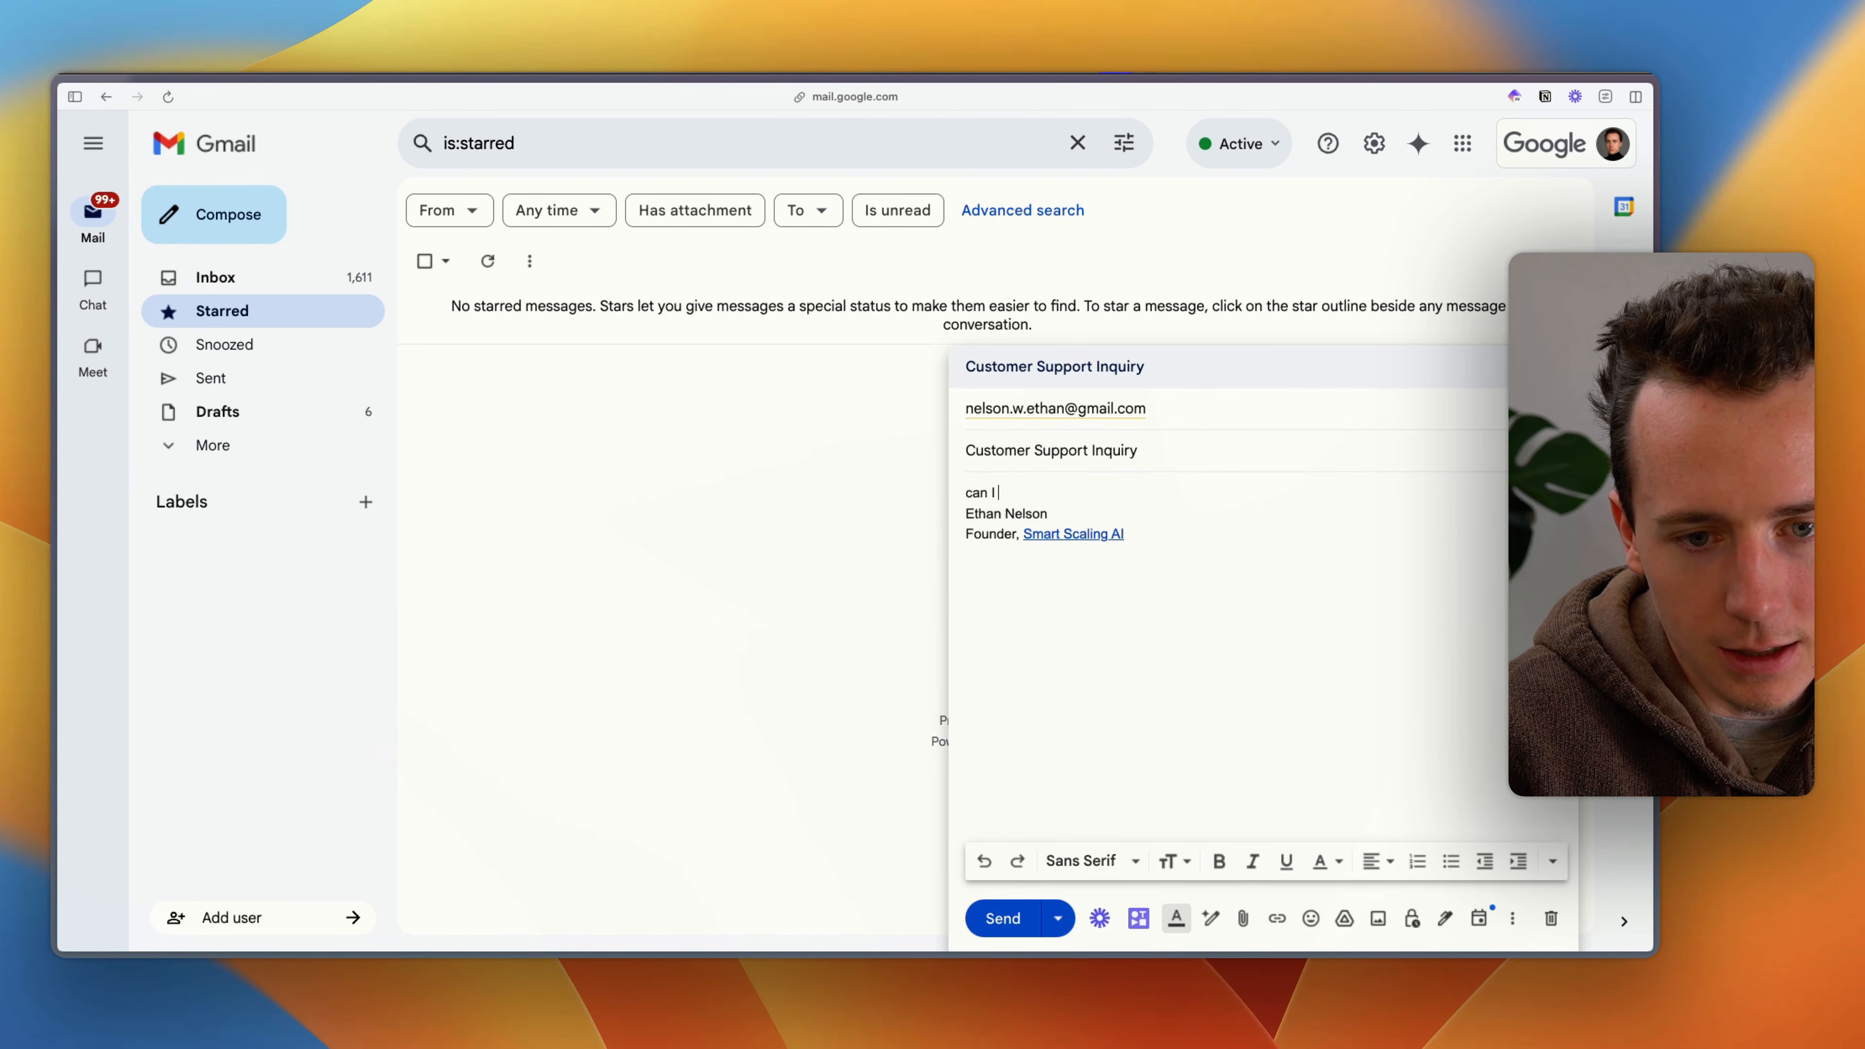
text(have a refund)
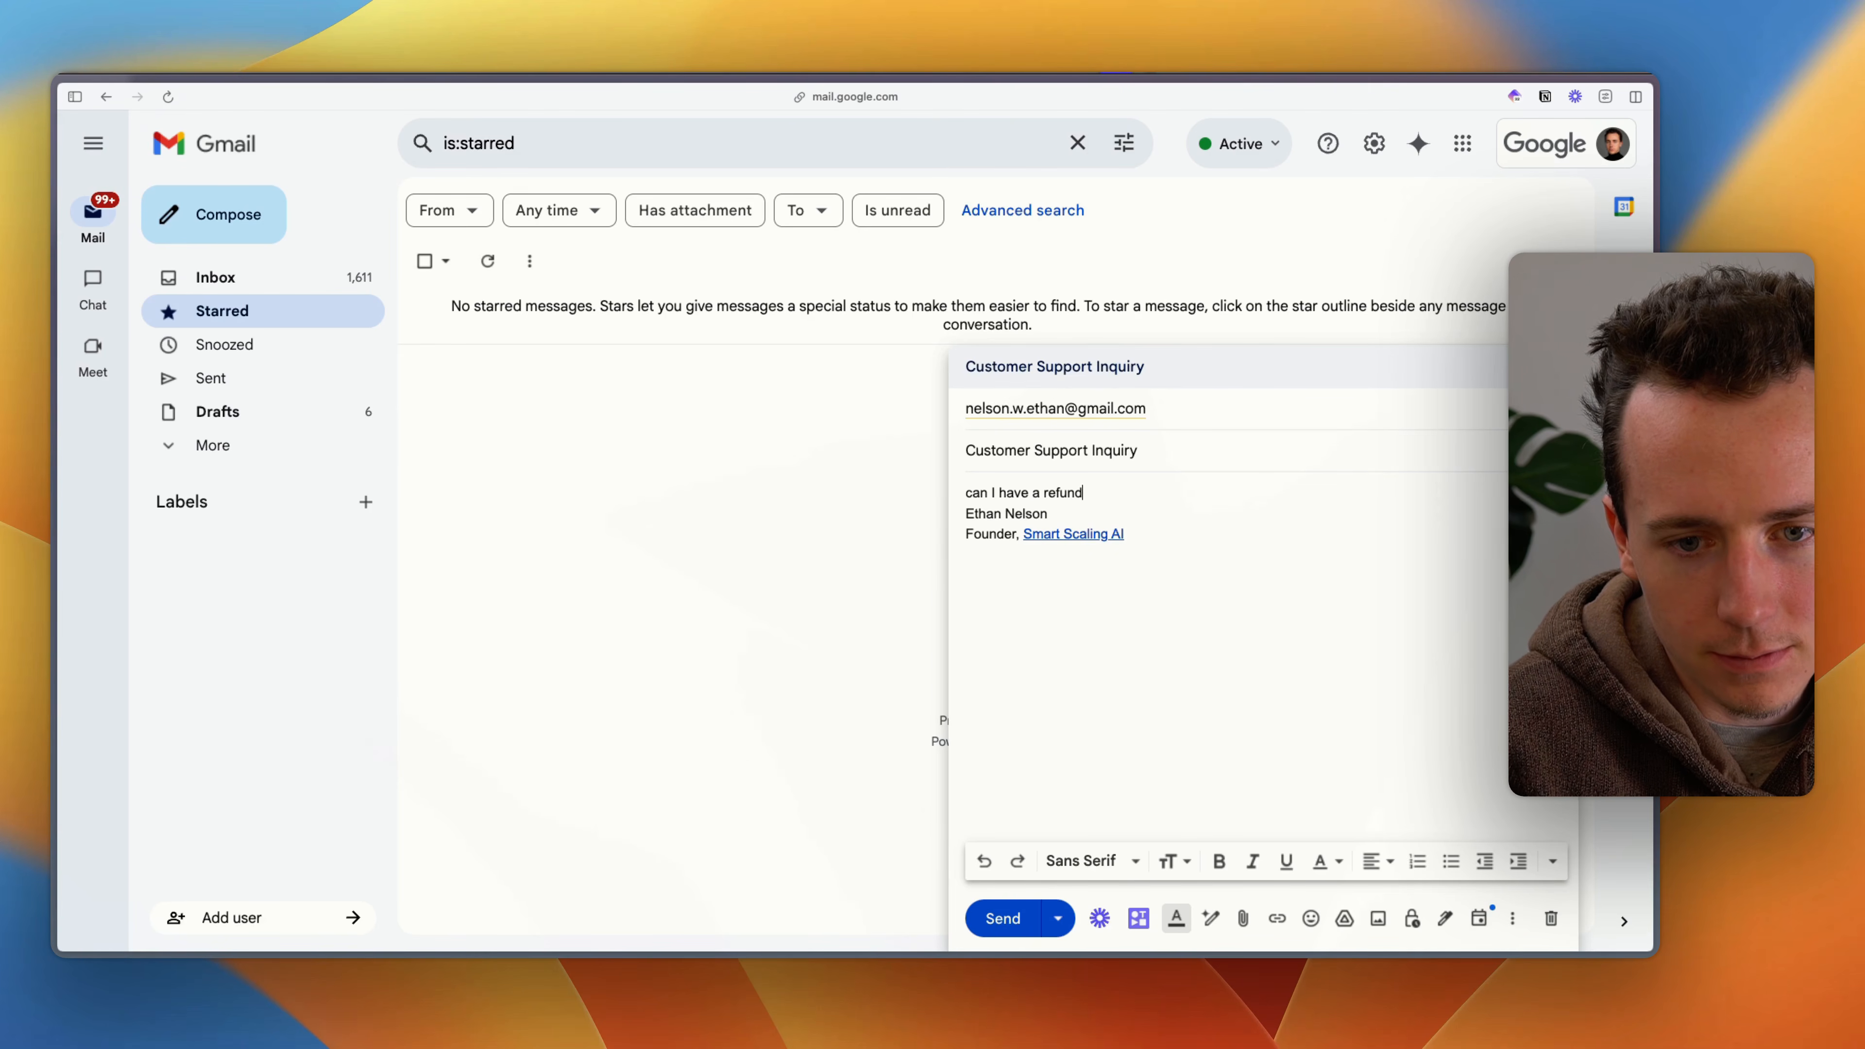
text( please?)
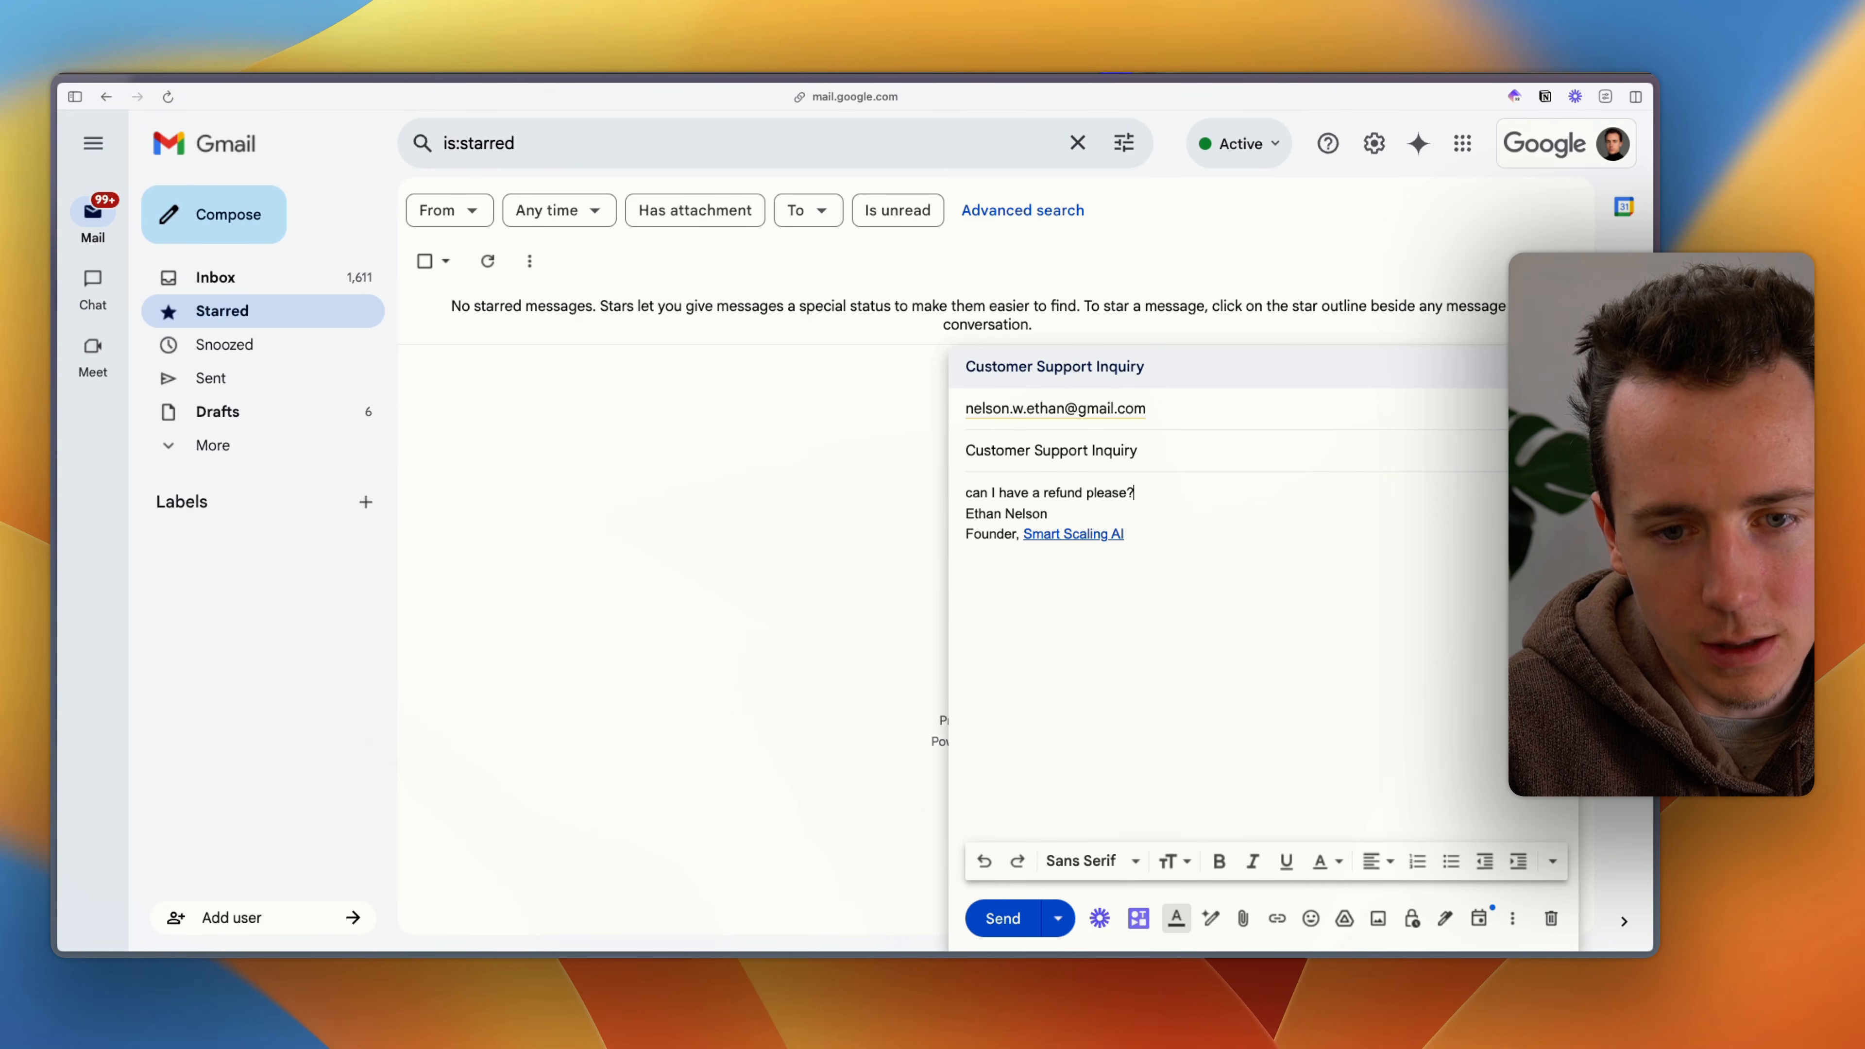
key(super+Return)
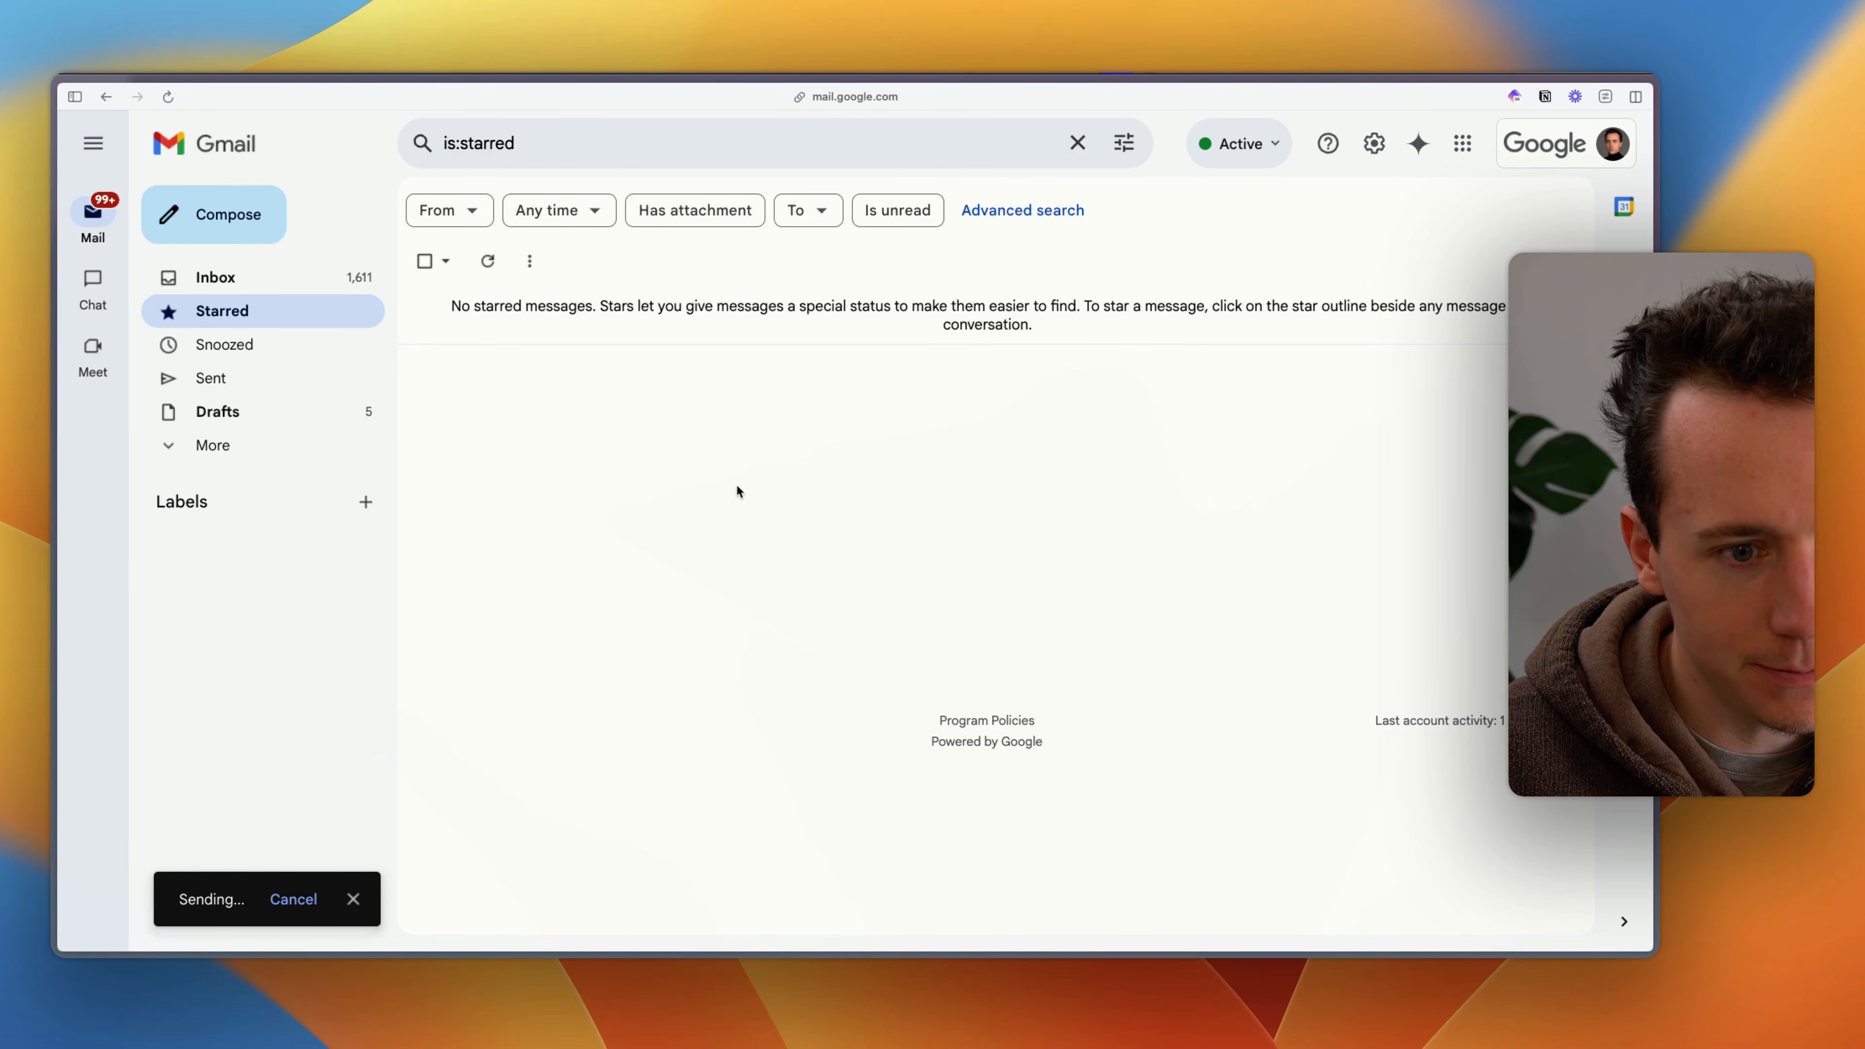
Step: Switch back to n8n and try to execute the Text Classifier's previous nodes to fetch the sent email
key(ctrl+Tab)
key(ctrl+Tab)
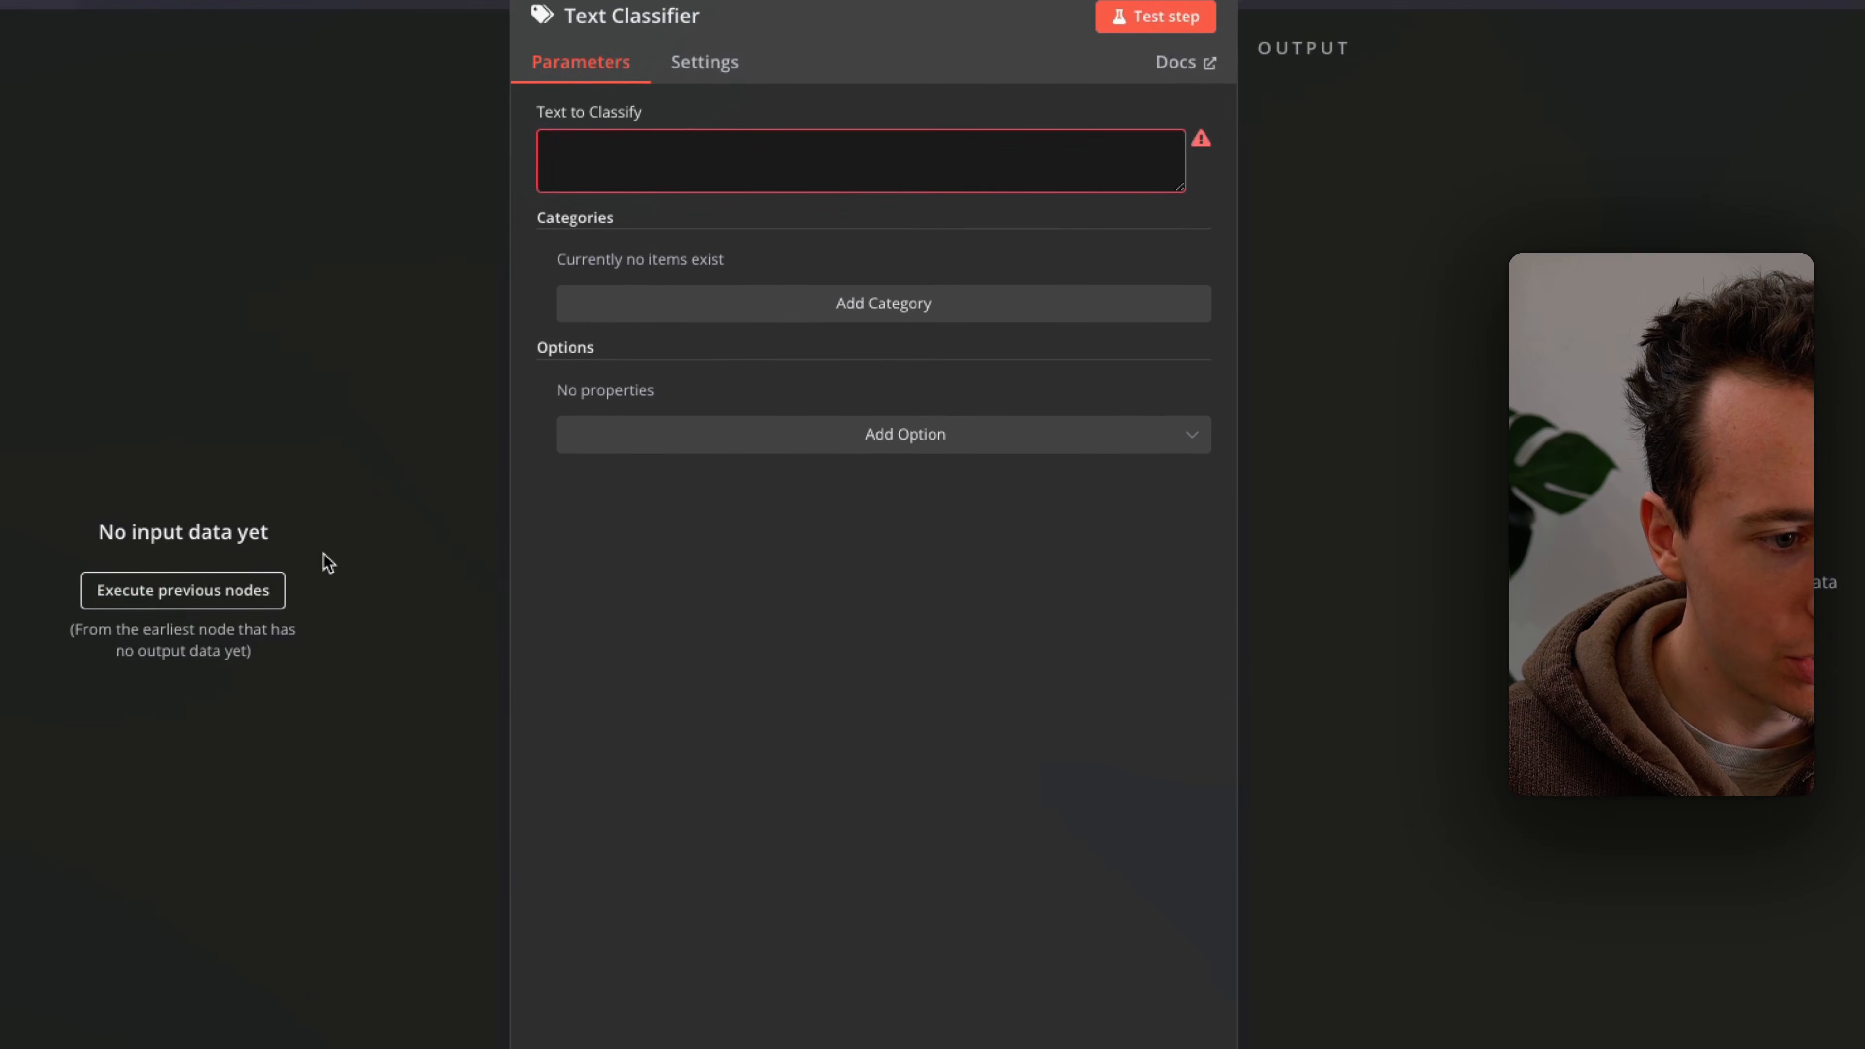
click(206, 596)
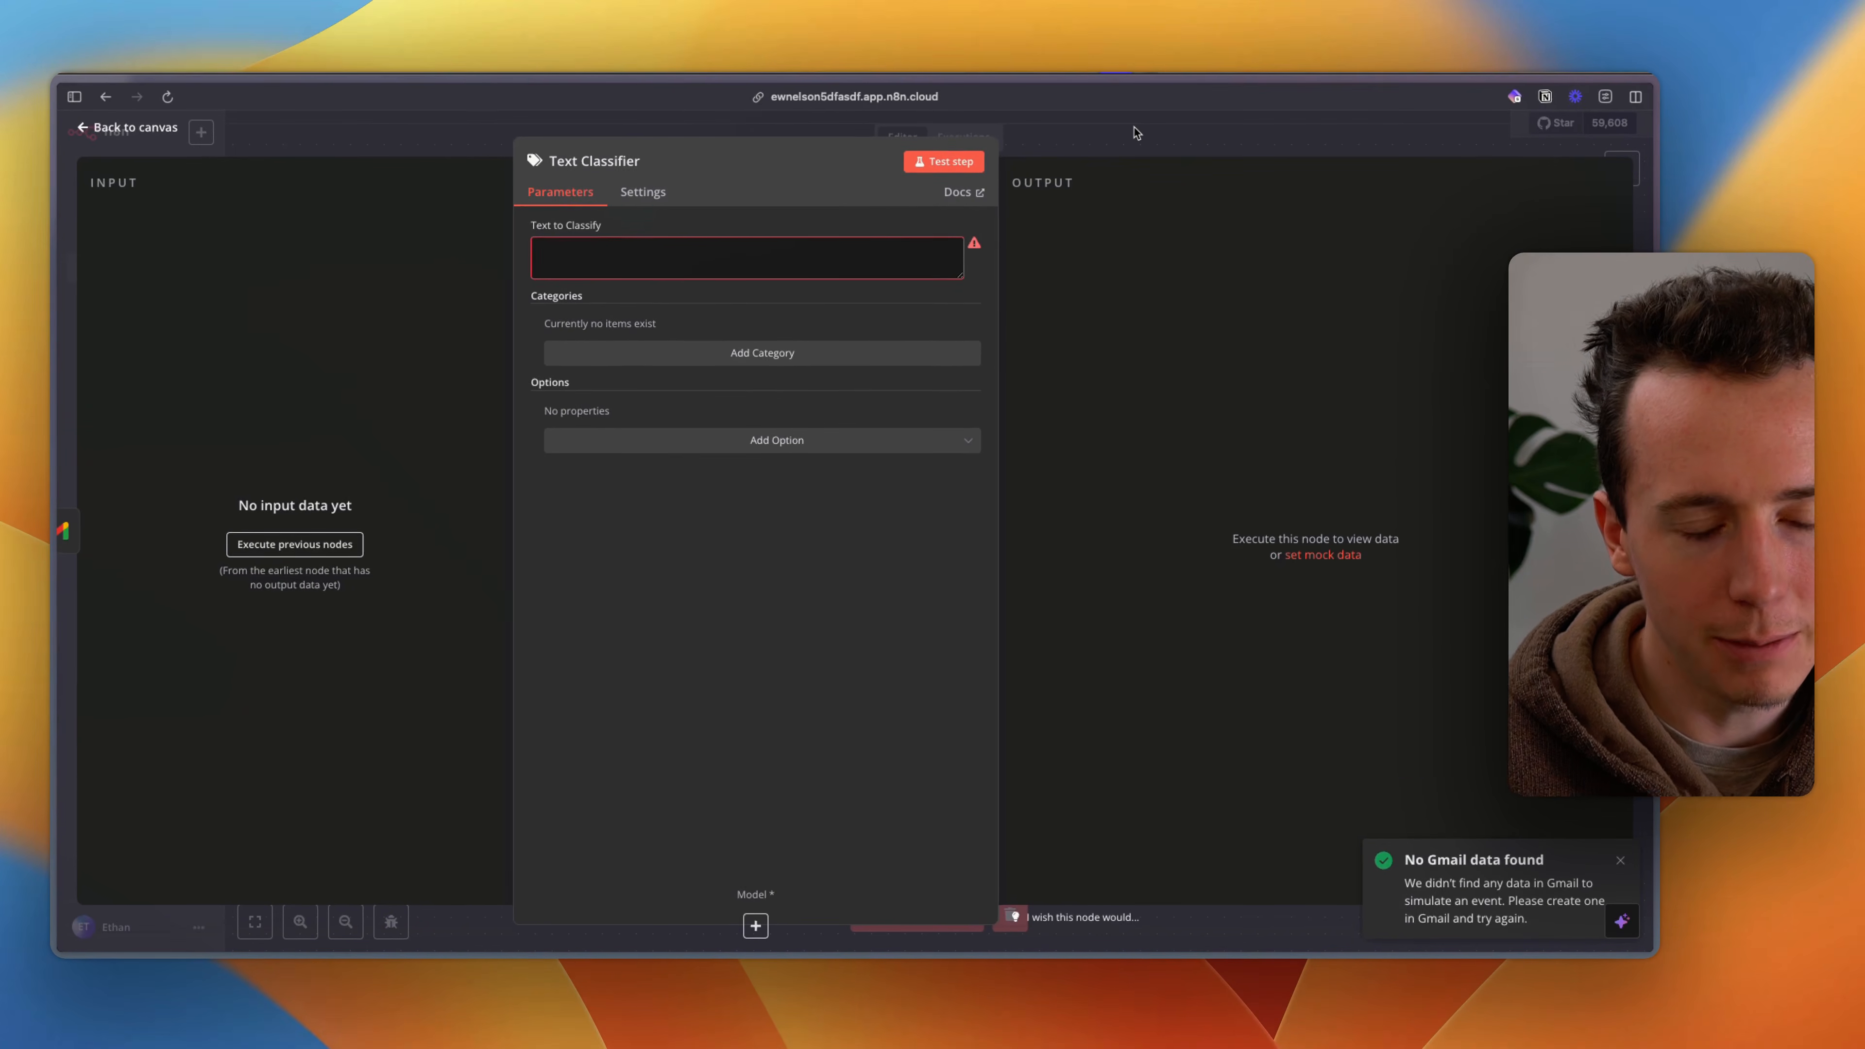
Step: Return to the canvas and try to run a test of the whole workflow
click(1127, 150)
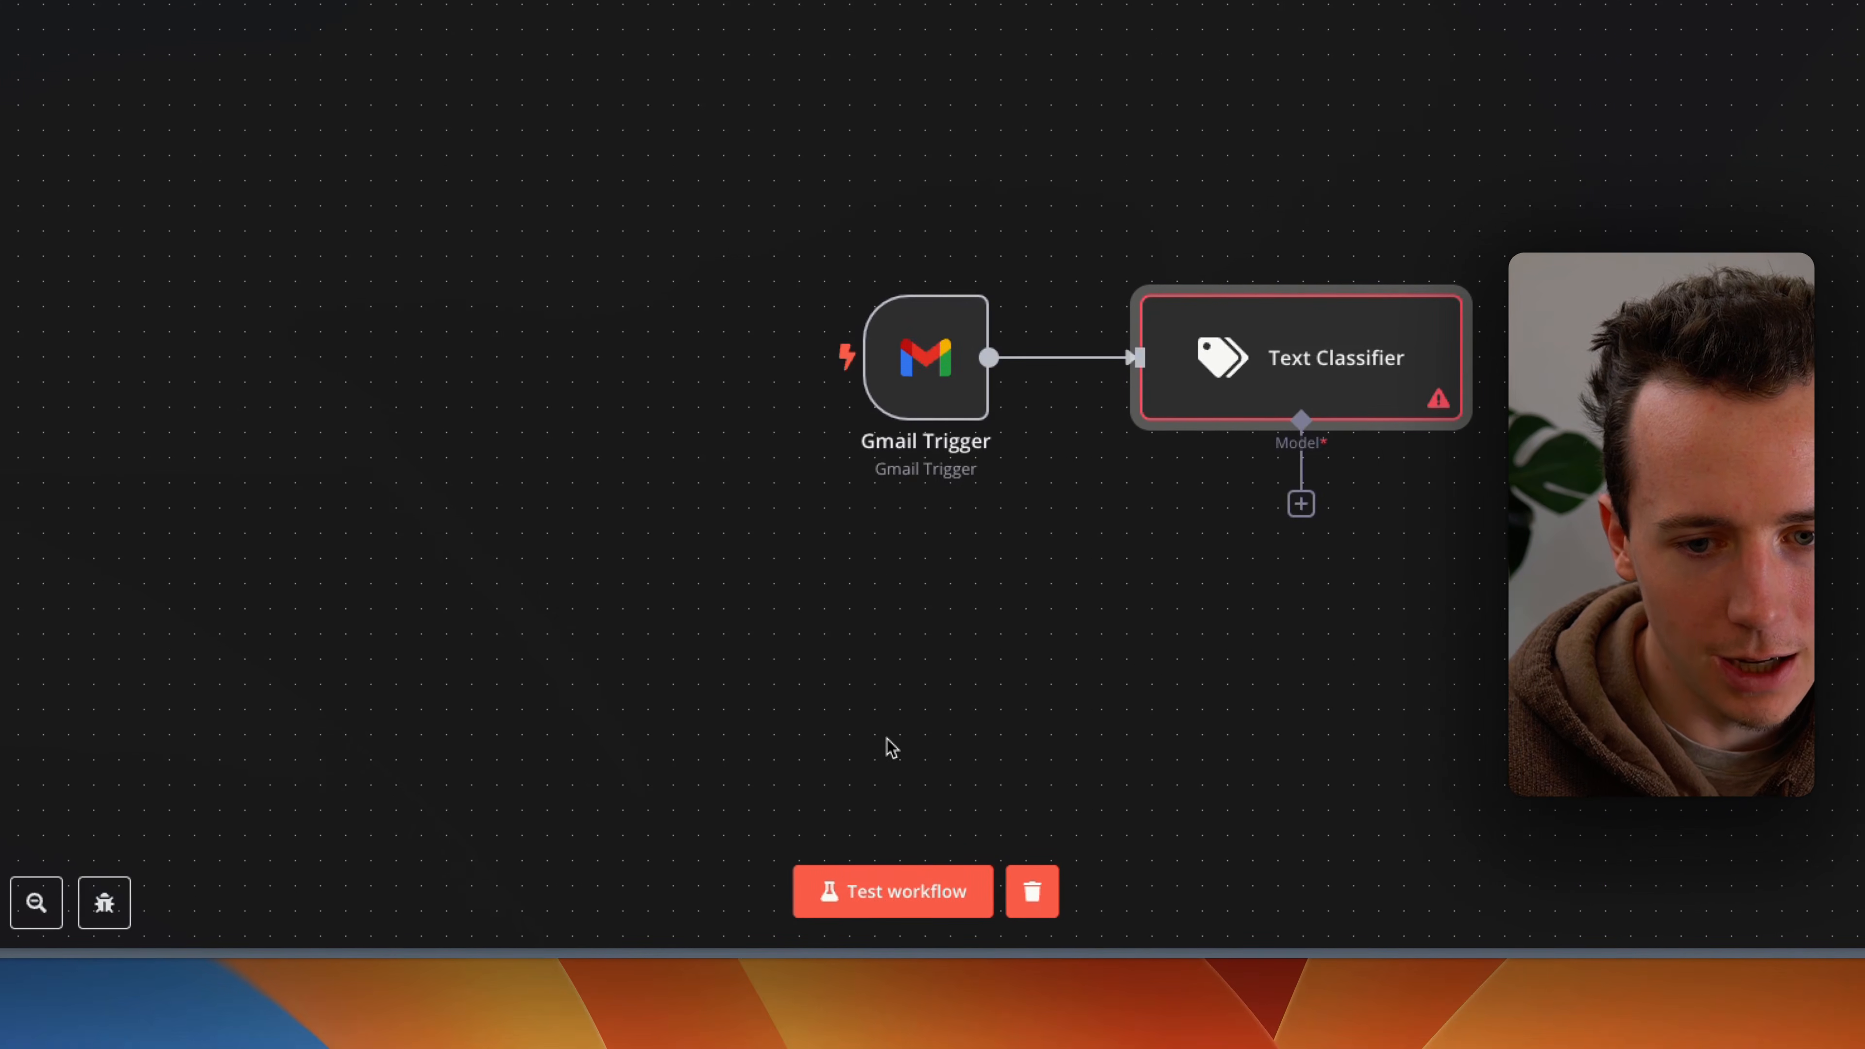
scroll(890, 749, down, 3)
scroll(890, 750, right, 3)
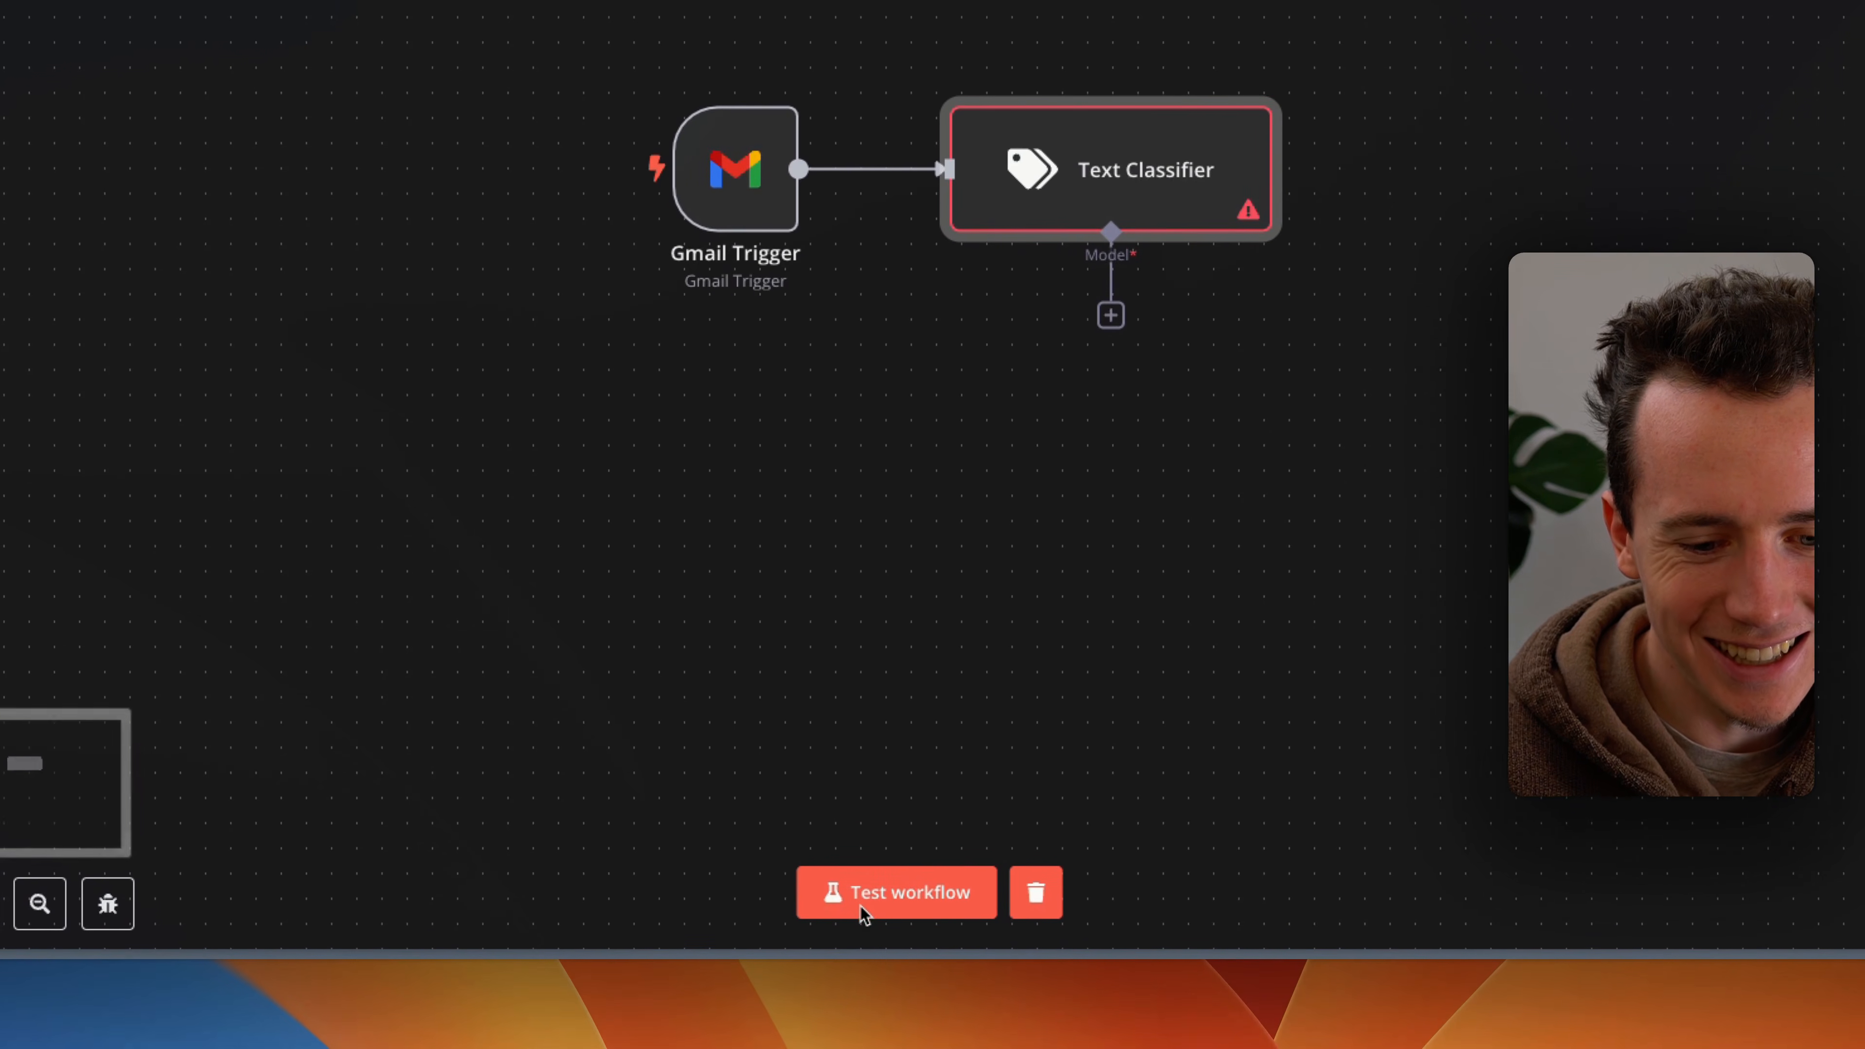
click(855, 902)
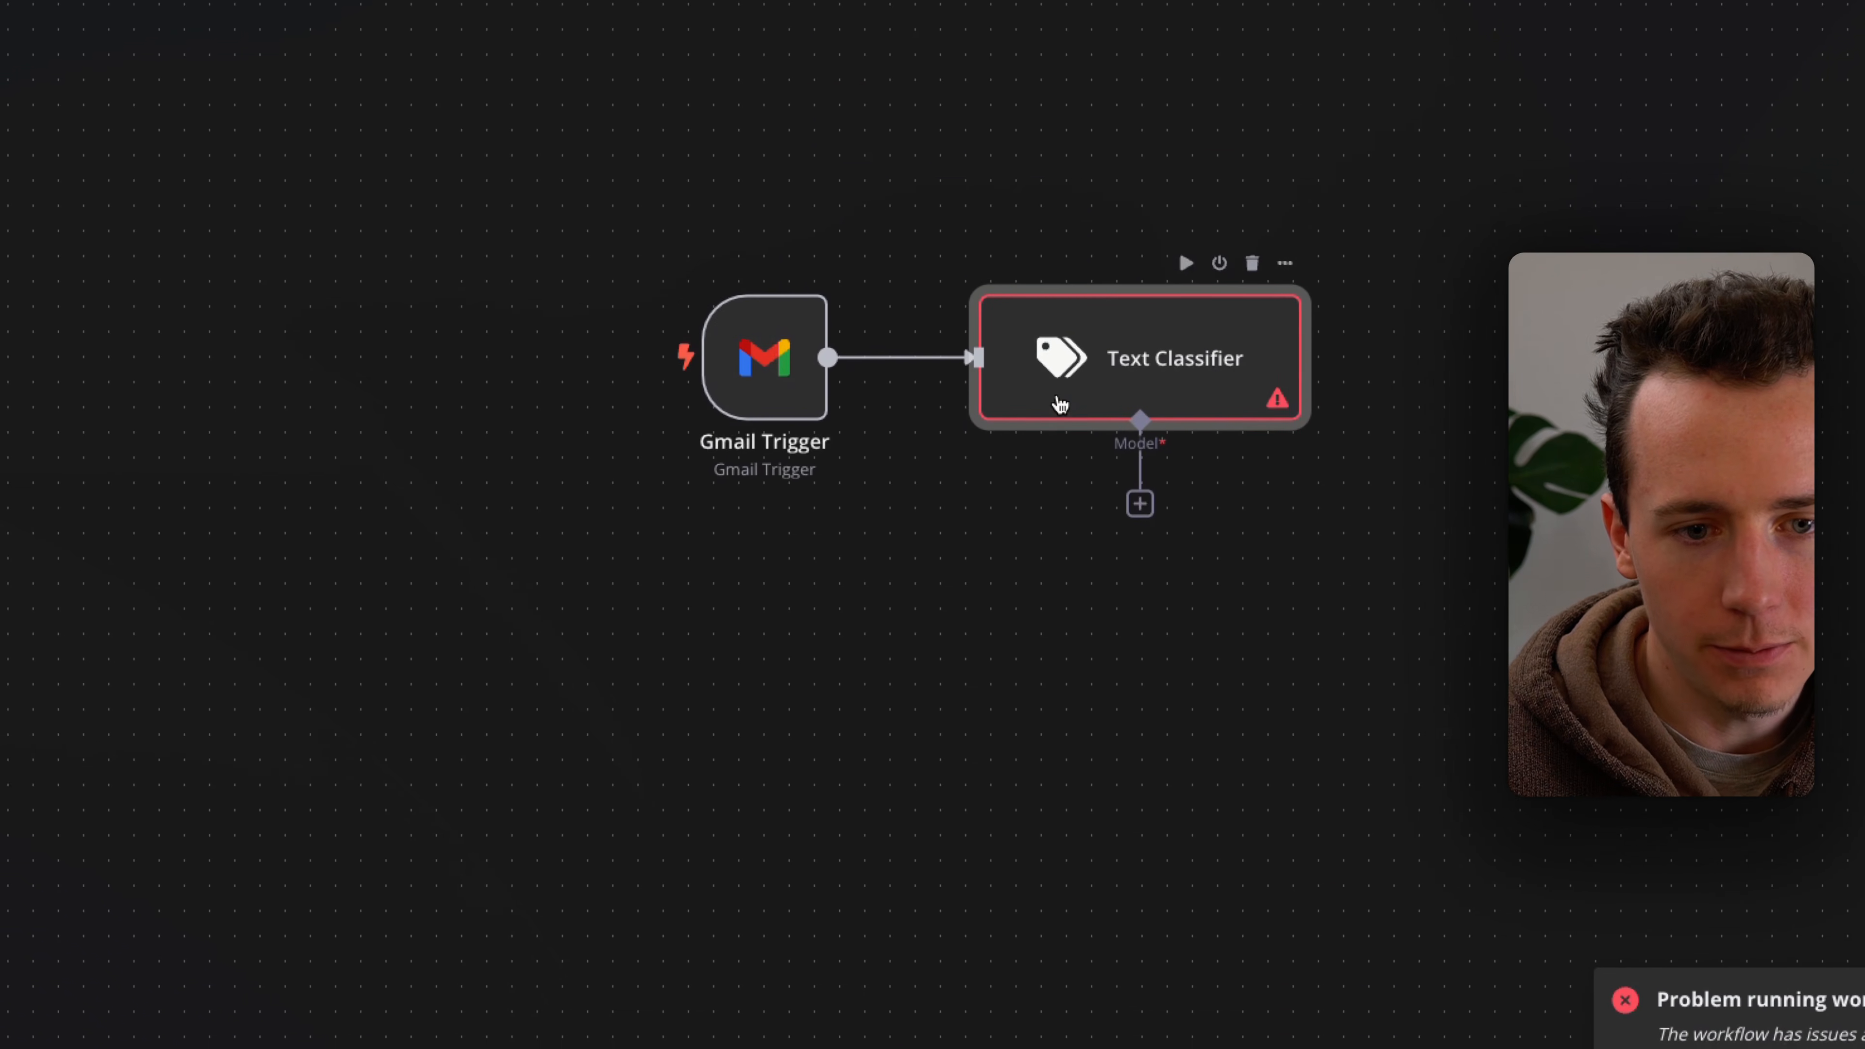
Step: Reopen the Text Classifier node and execute its previous nodes to load the refund email as input
double_click(1027, 303)
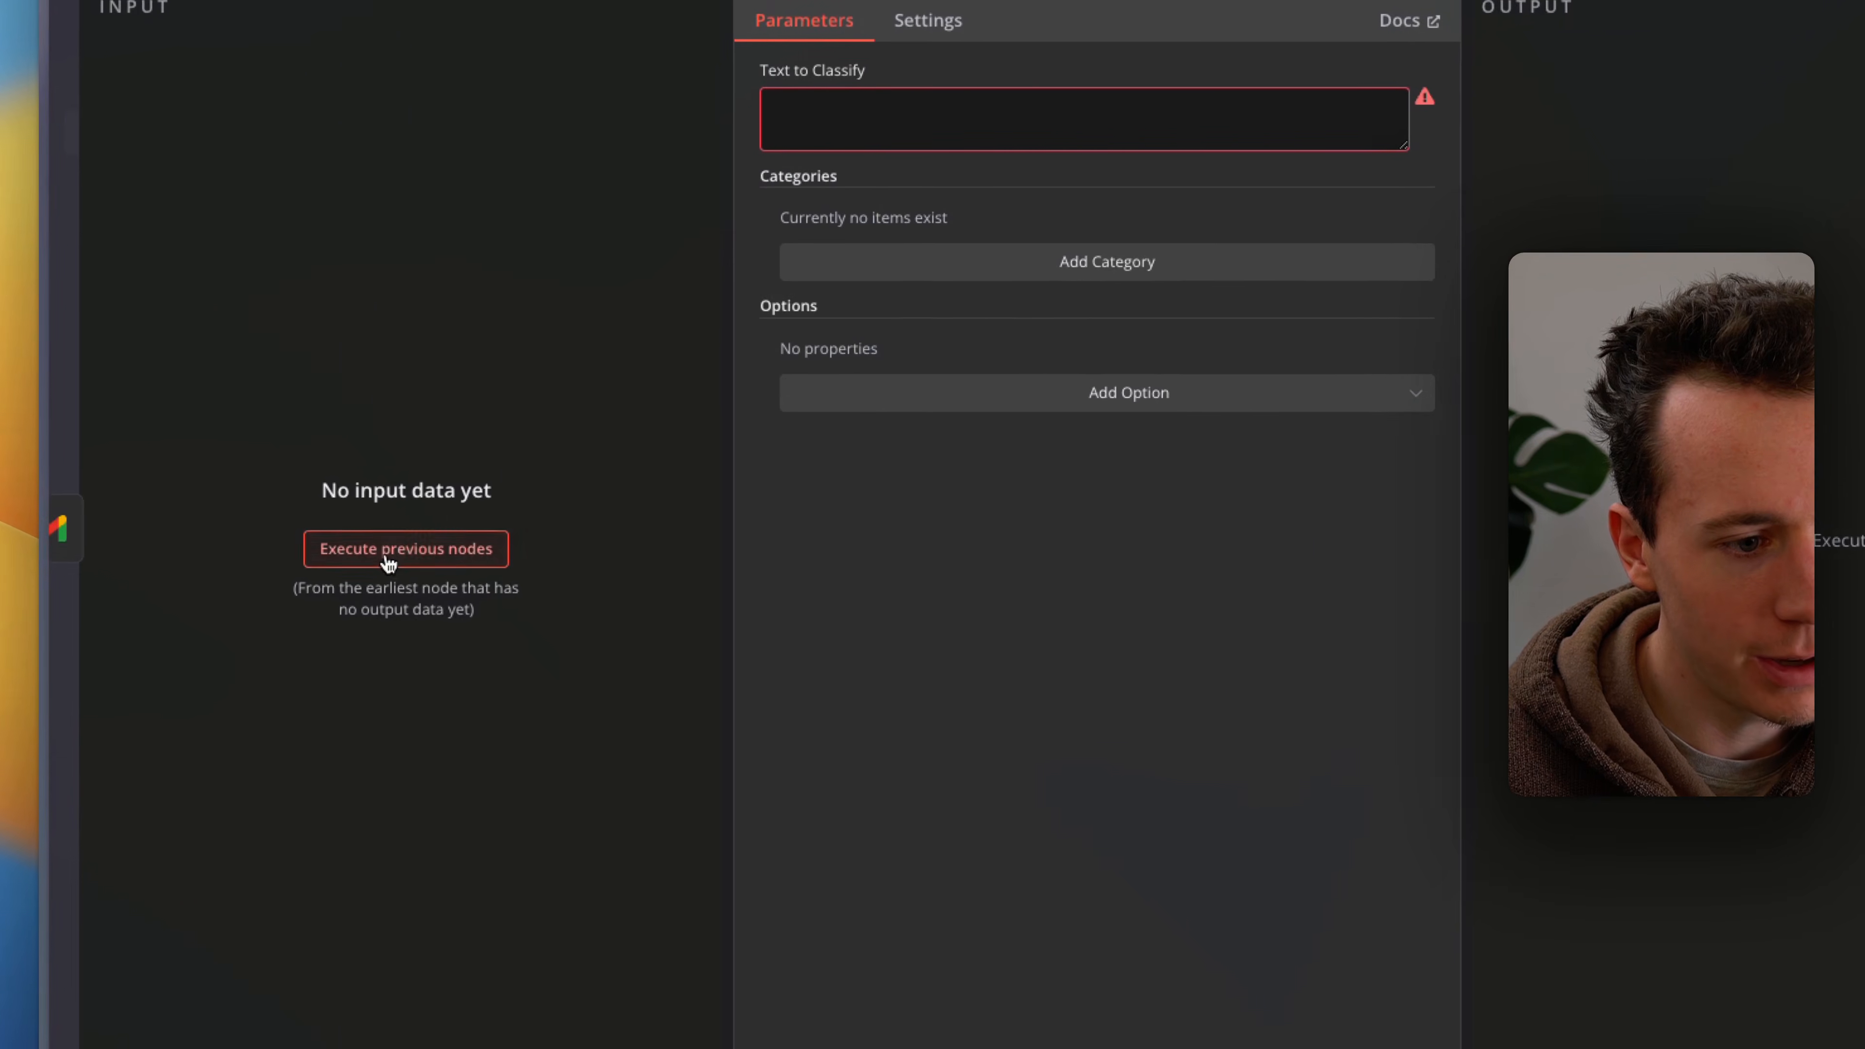
click(389, 563)
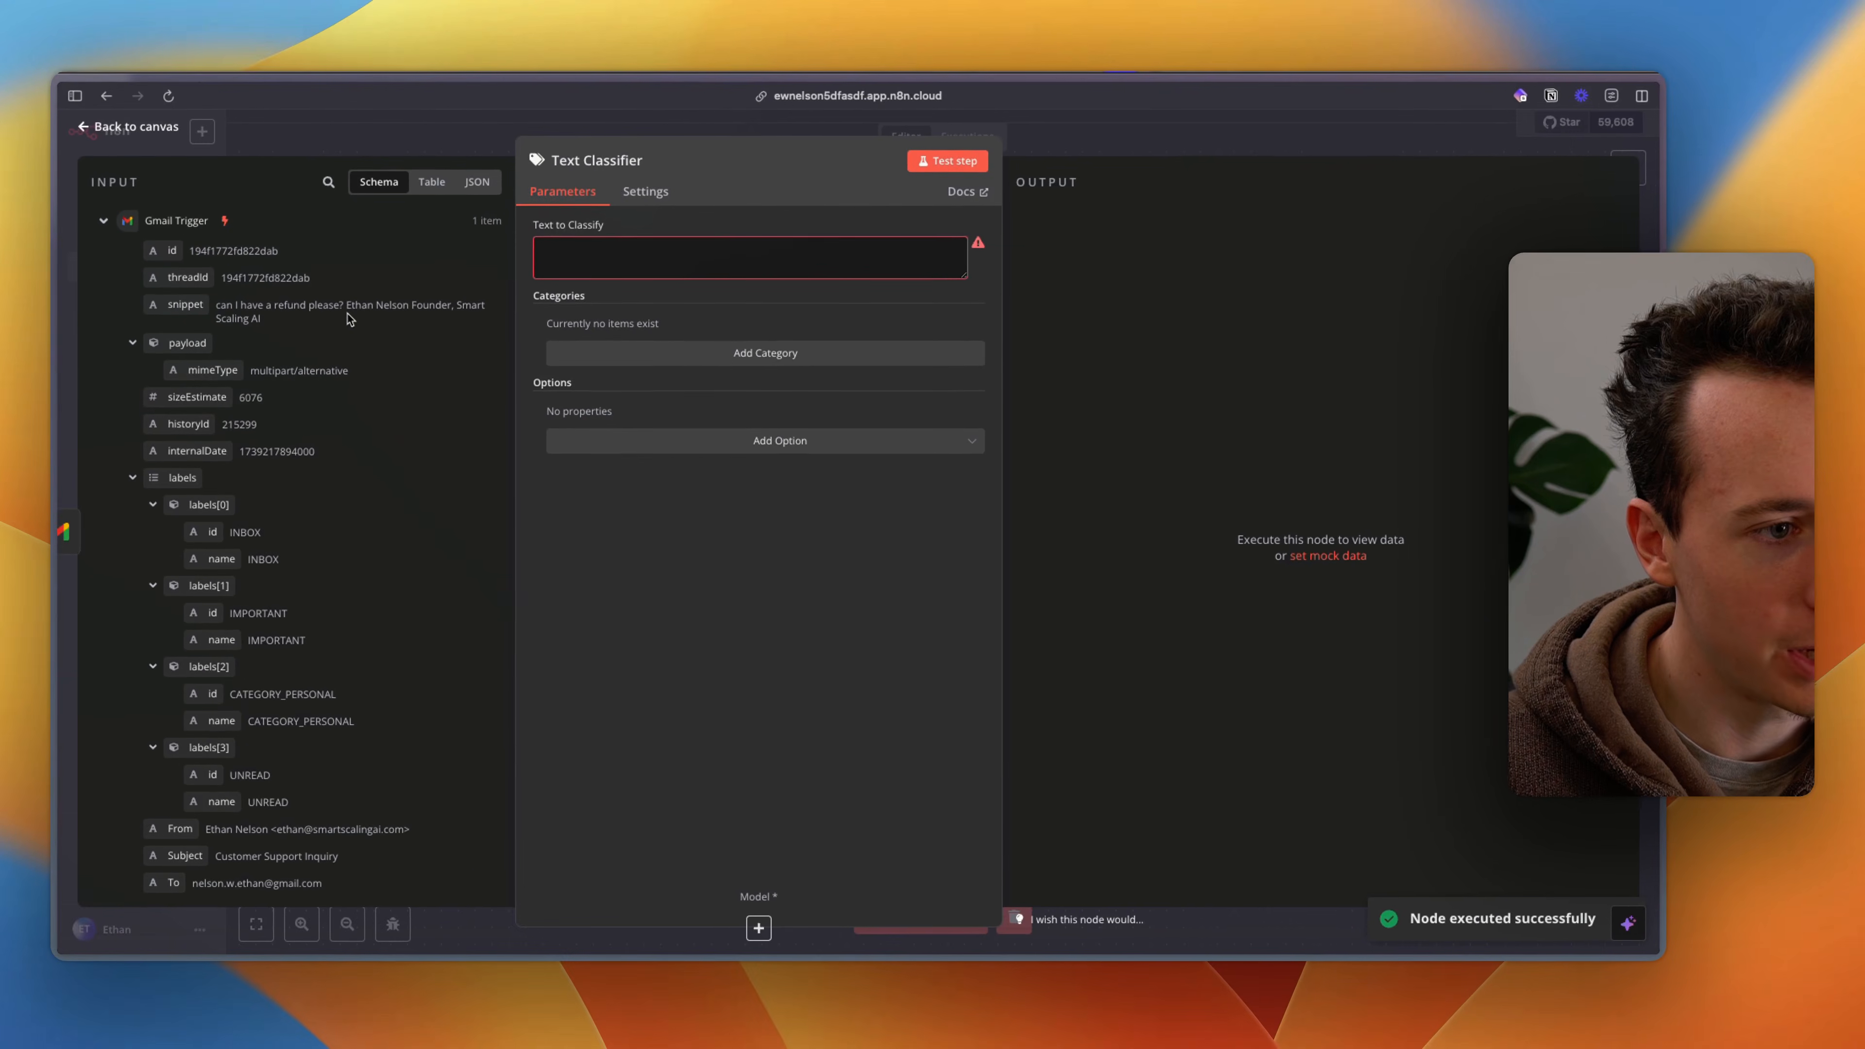
click(595, 266)
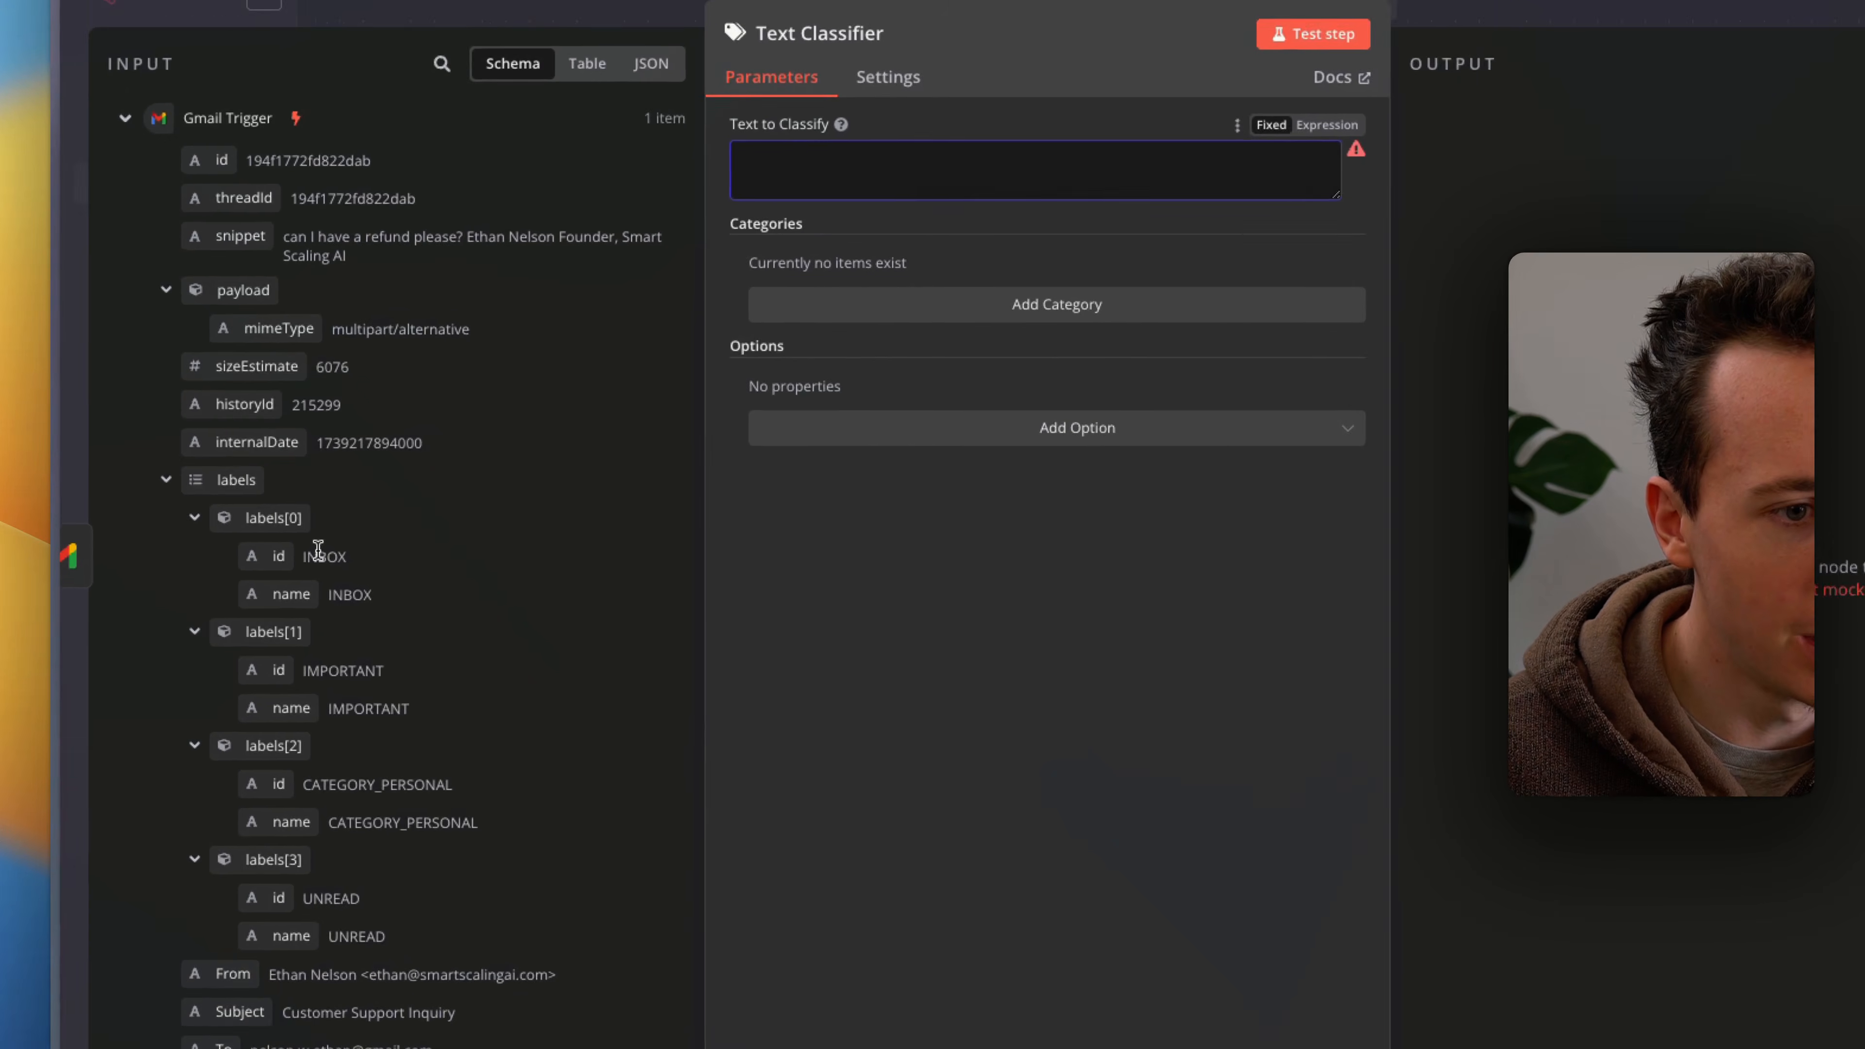
click(418, 621)
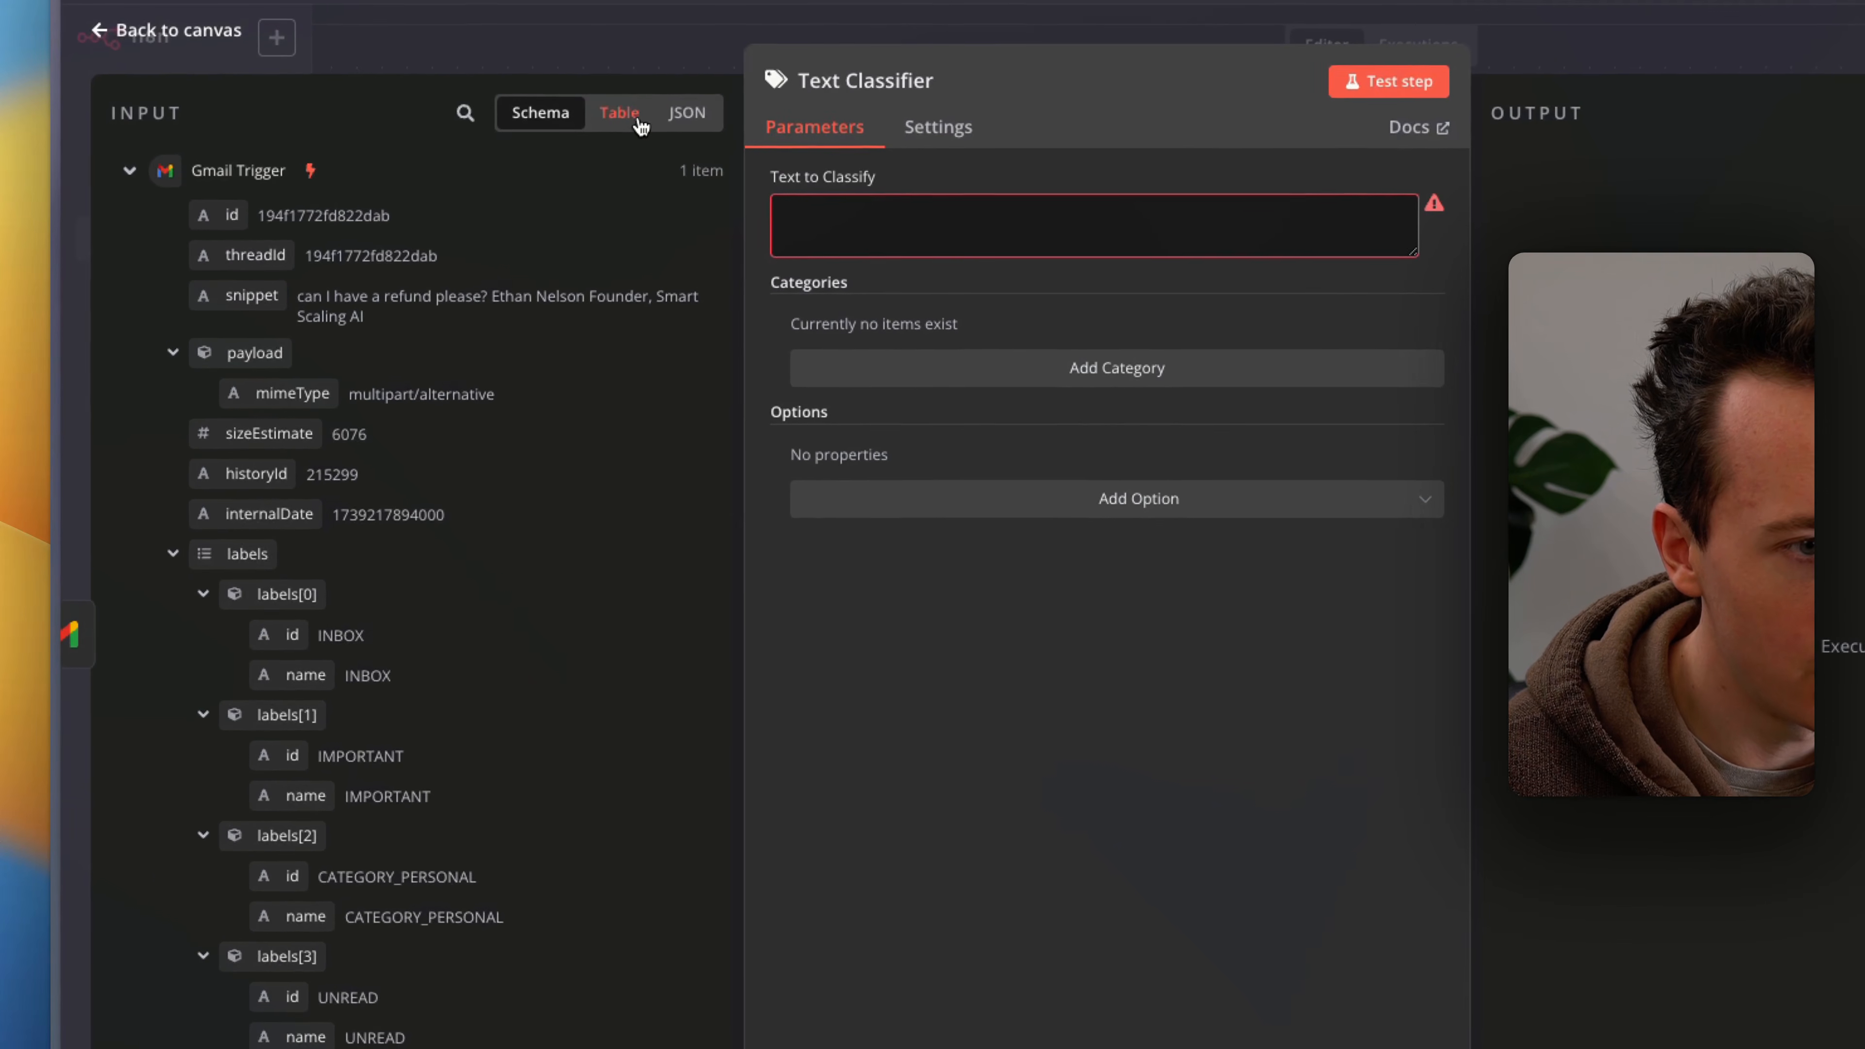
Step: View the Gmail Trigger input as JSON and map its snippet field into Text to Classify as {{ $json.snippet }}
click(676, 117)
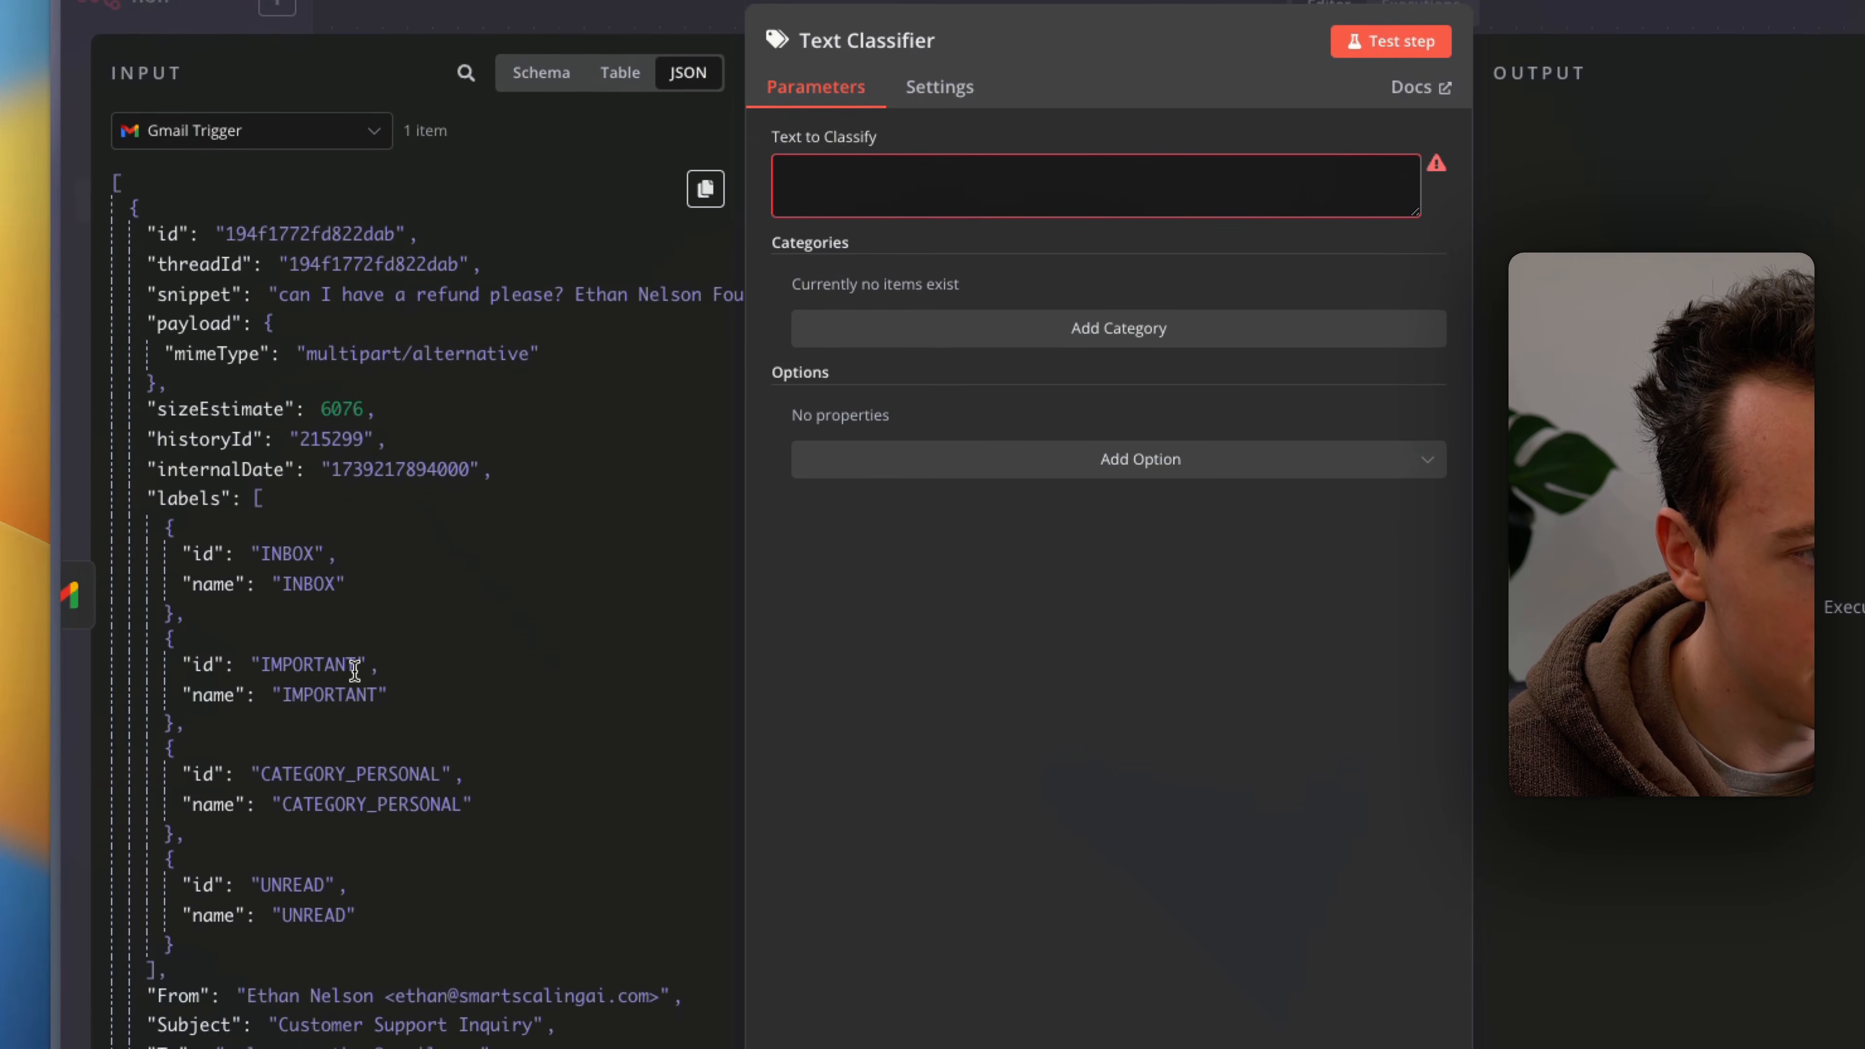
scroll(355, 670, down, 1)
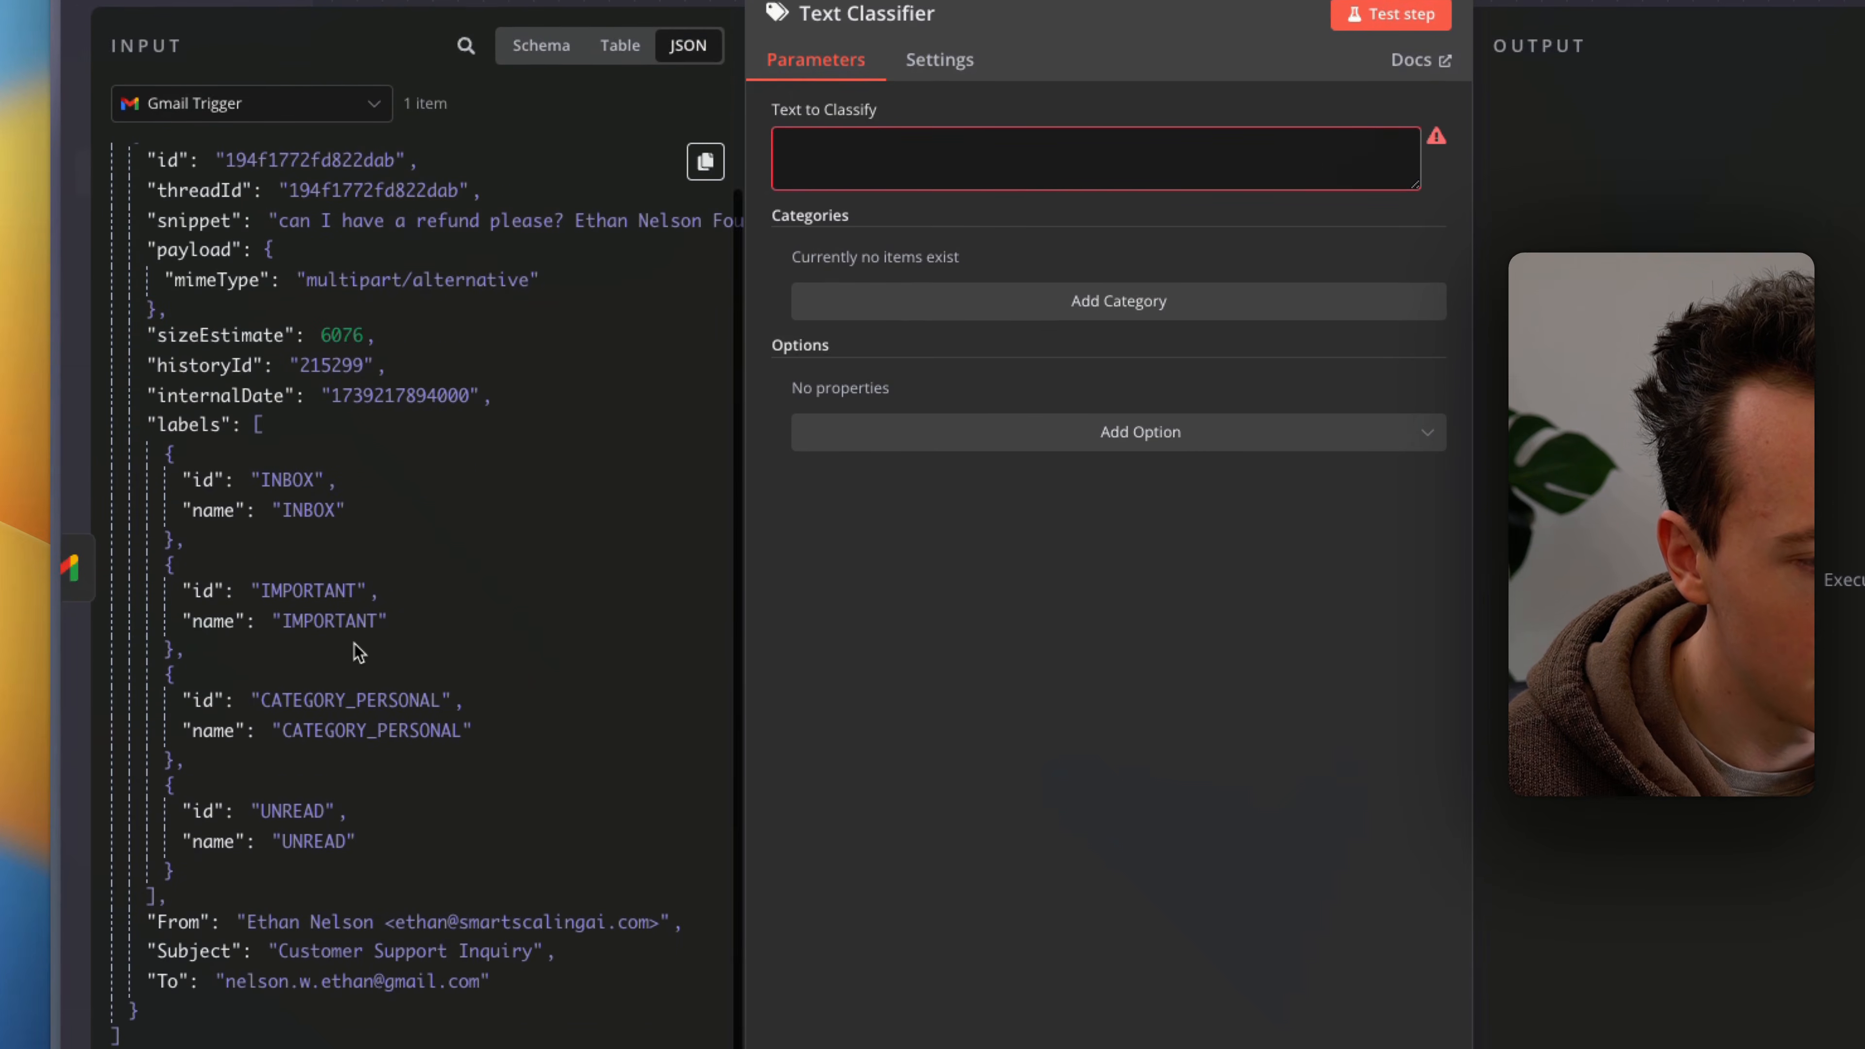
scroll(293, 749, up, 1)
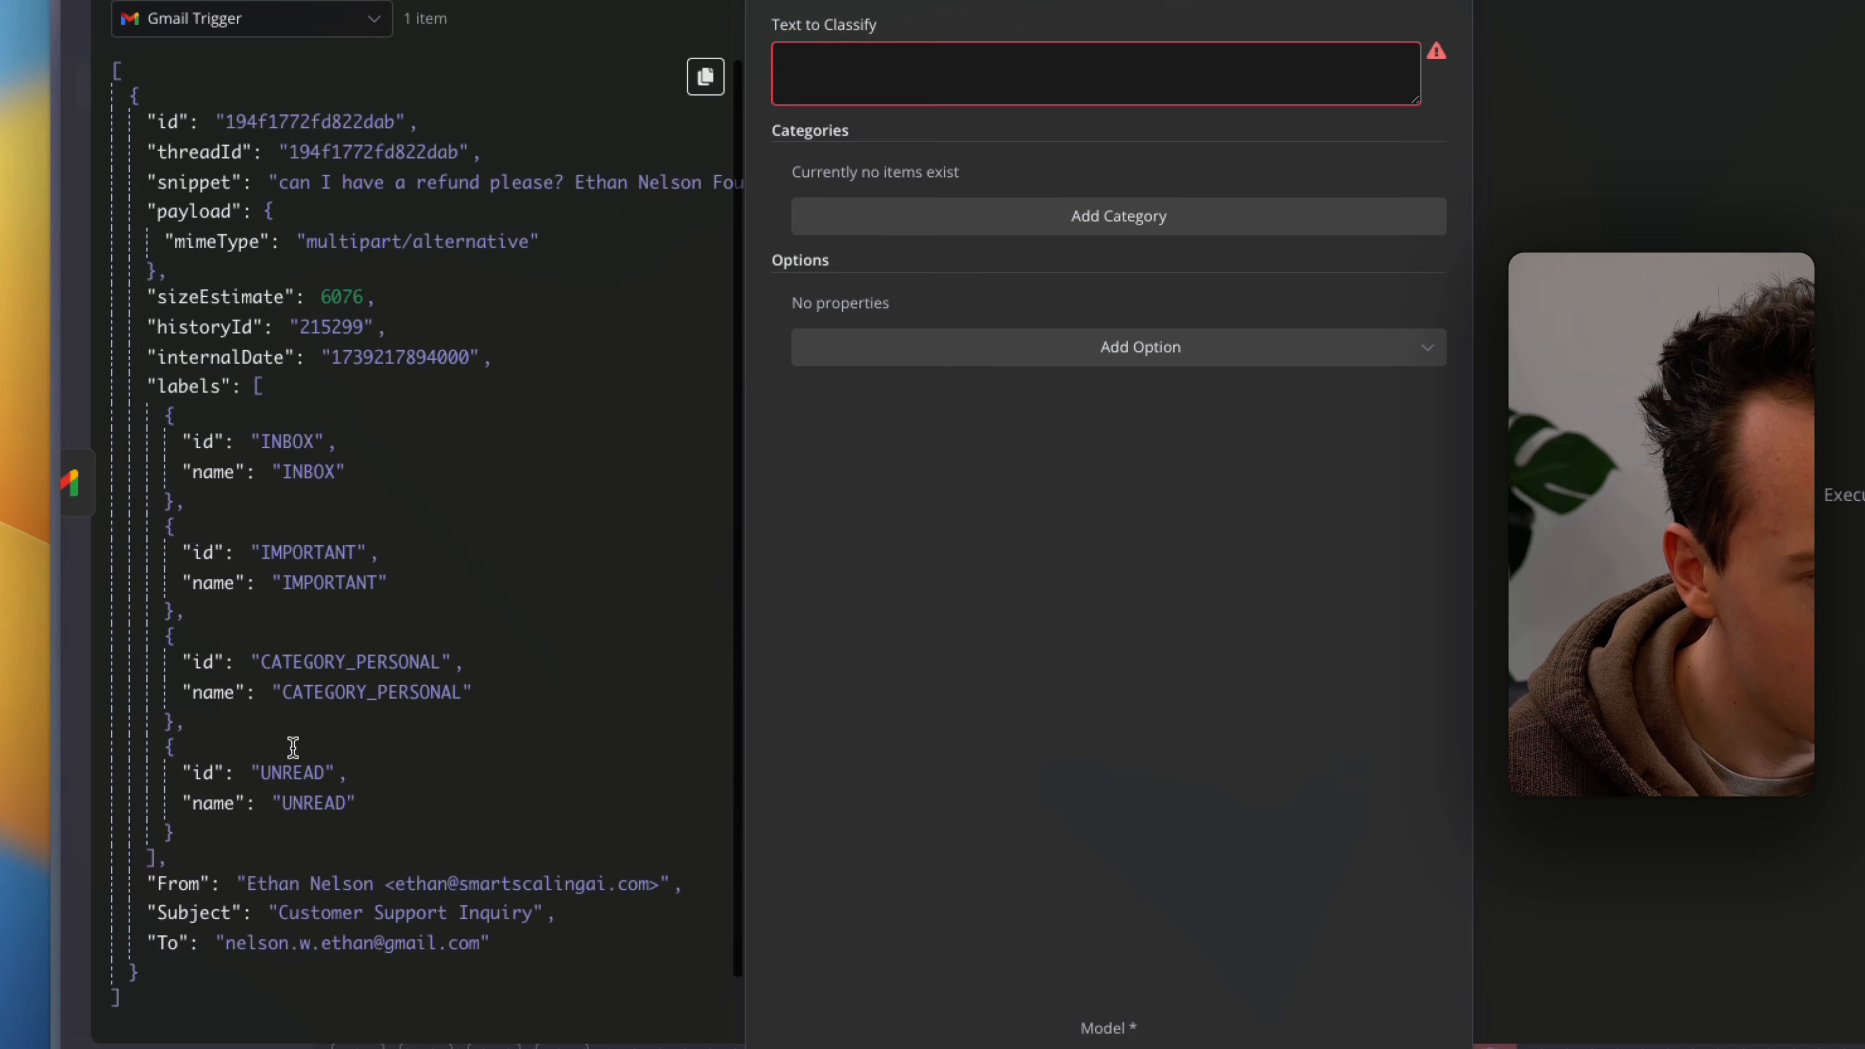
drag(189, 298, 999, 176)
click(755, 743)
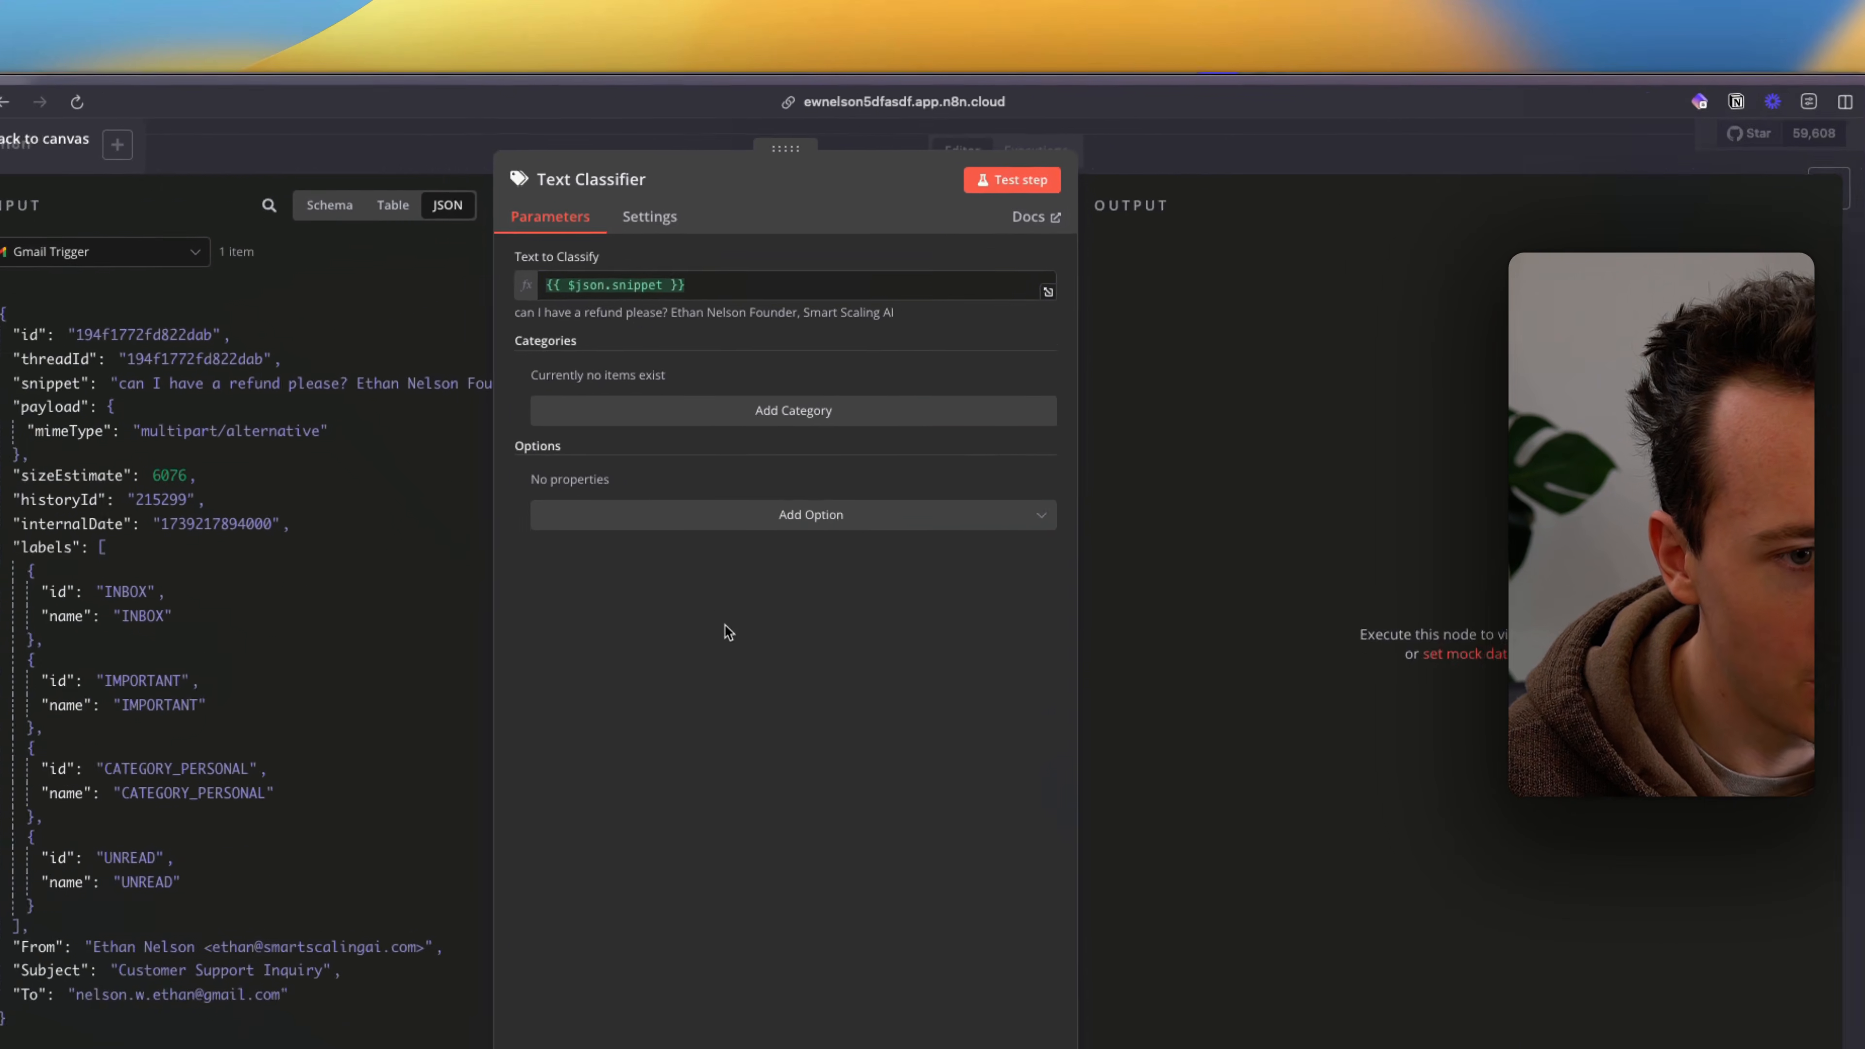
Step: Add a category named "Customer Support" to the Text Classifier
click(685, 494)
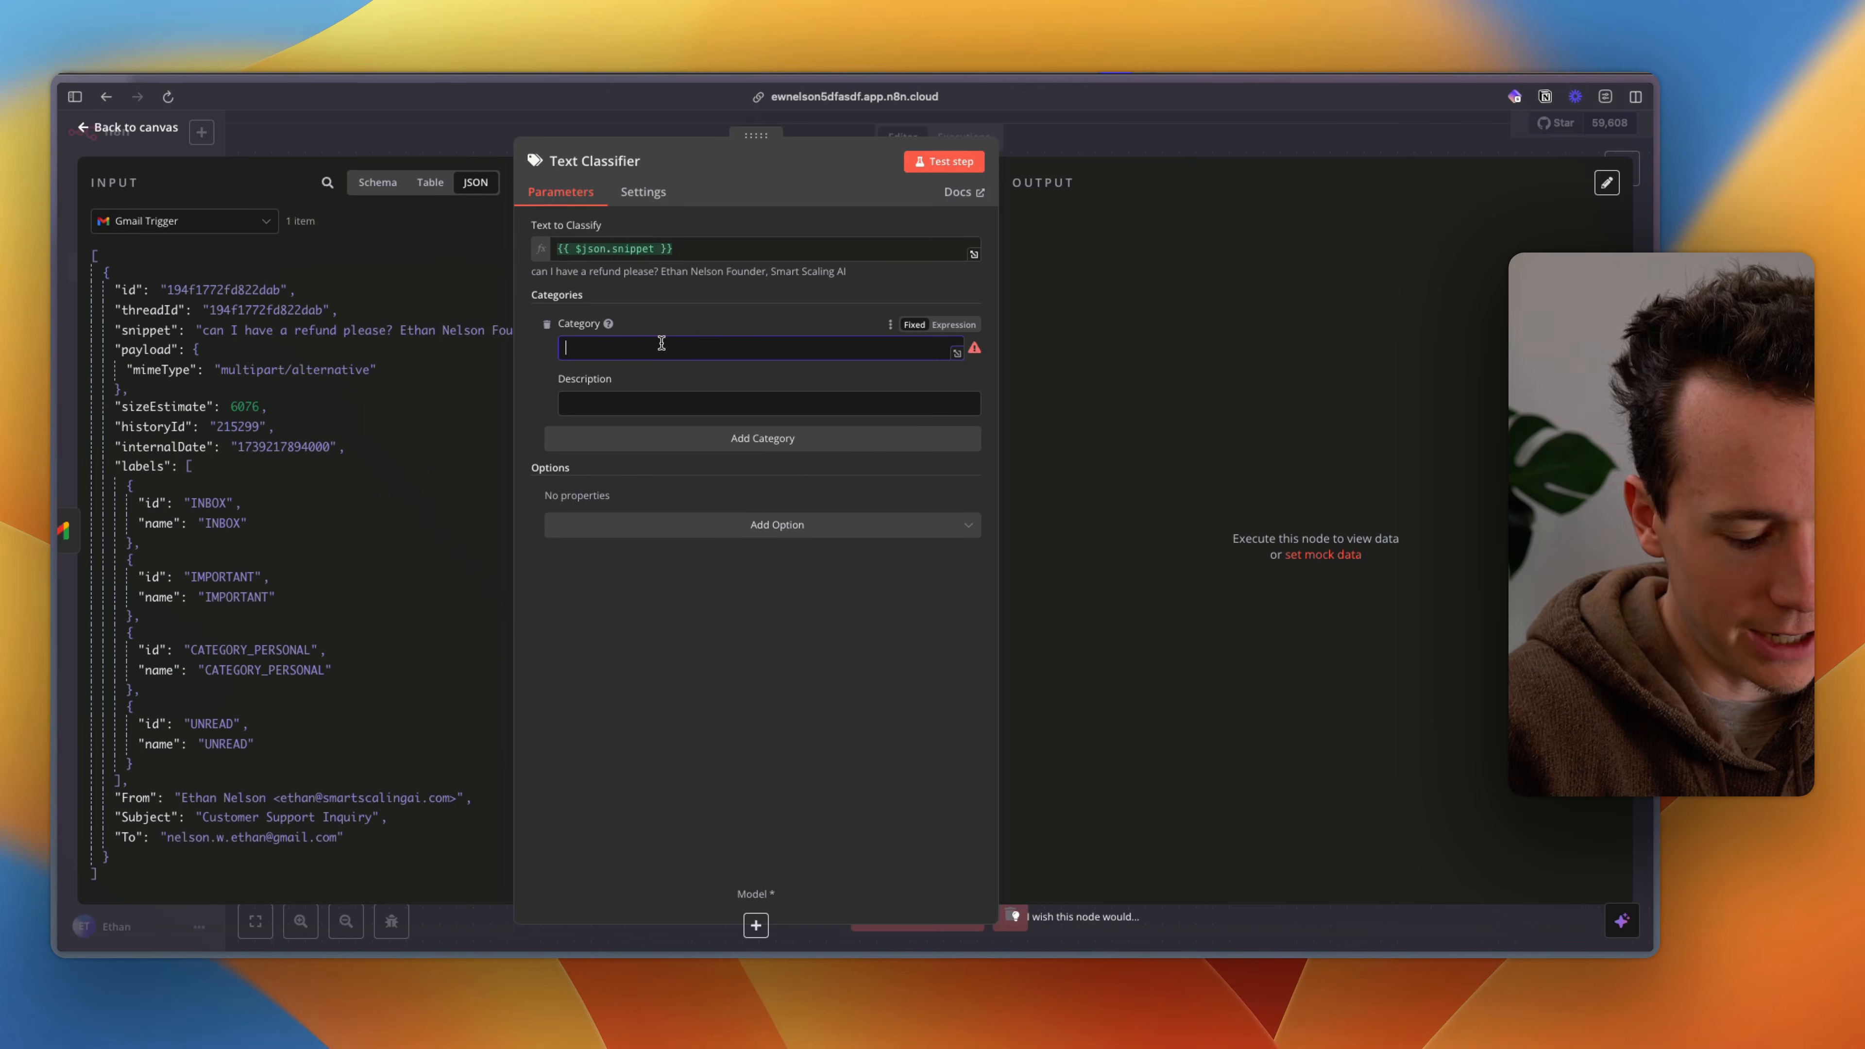
text(Customer)
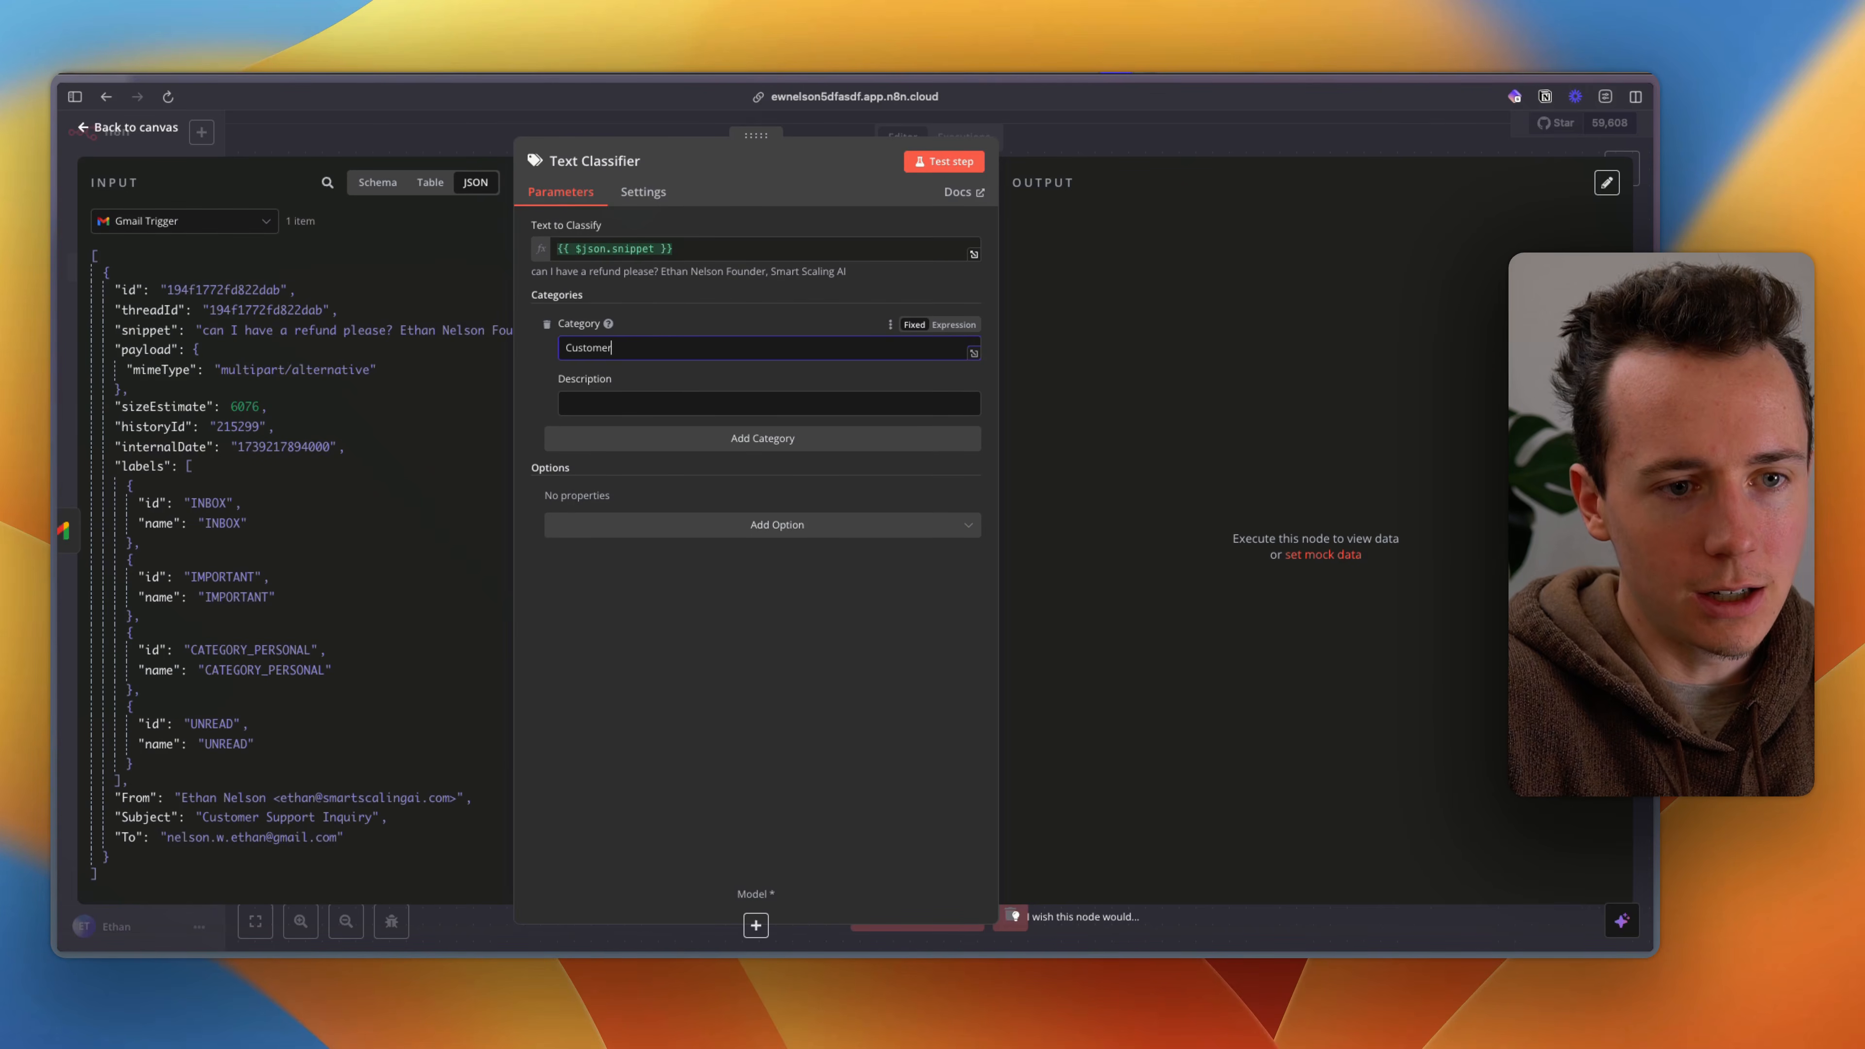
text( Support)
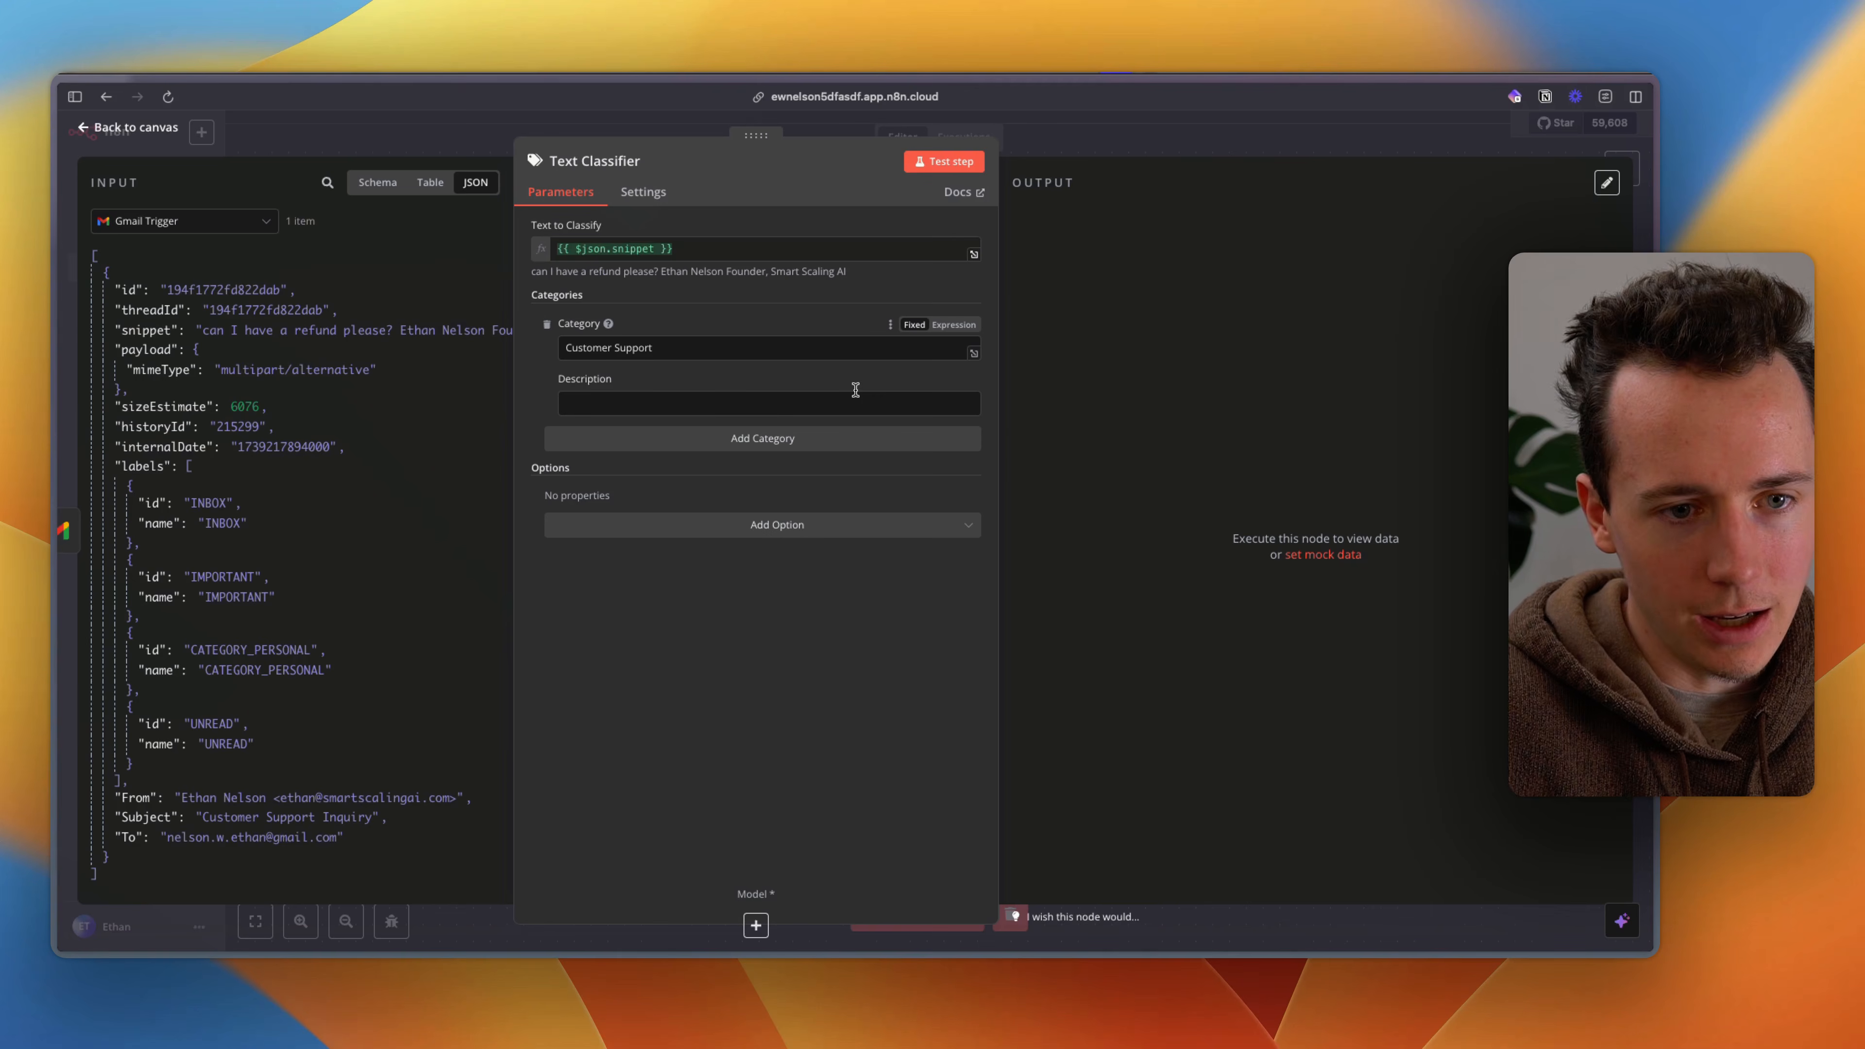
Step: Describe the Customer Support category as an expression: "If the email is a customer support inquiry and is asking about any of the following: asking for a refund,"
click(730, 404)
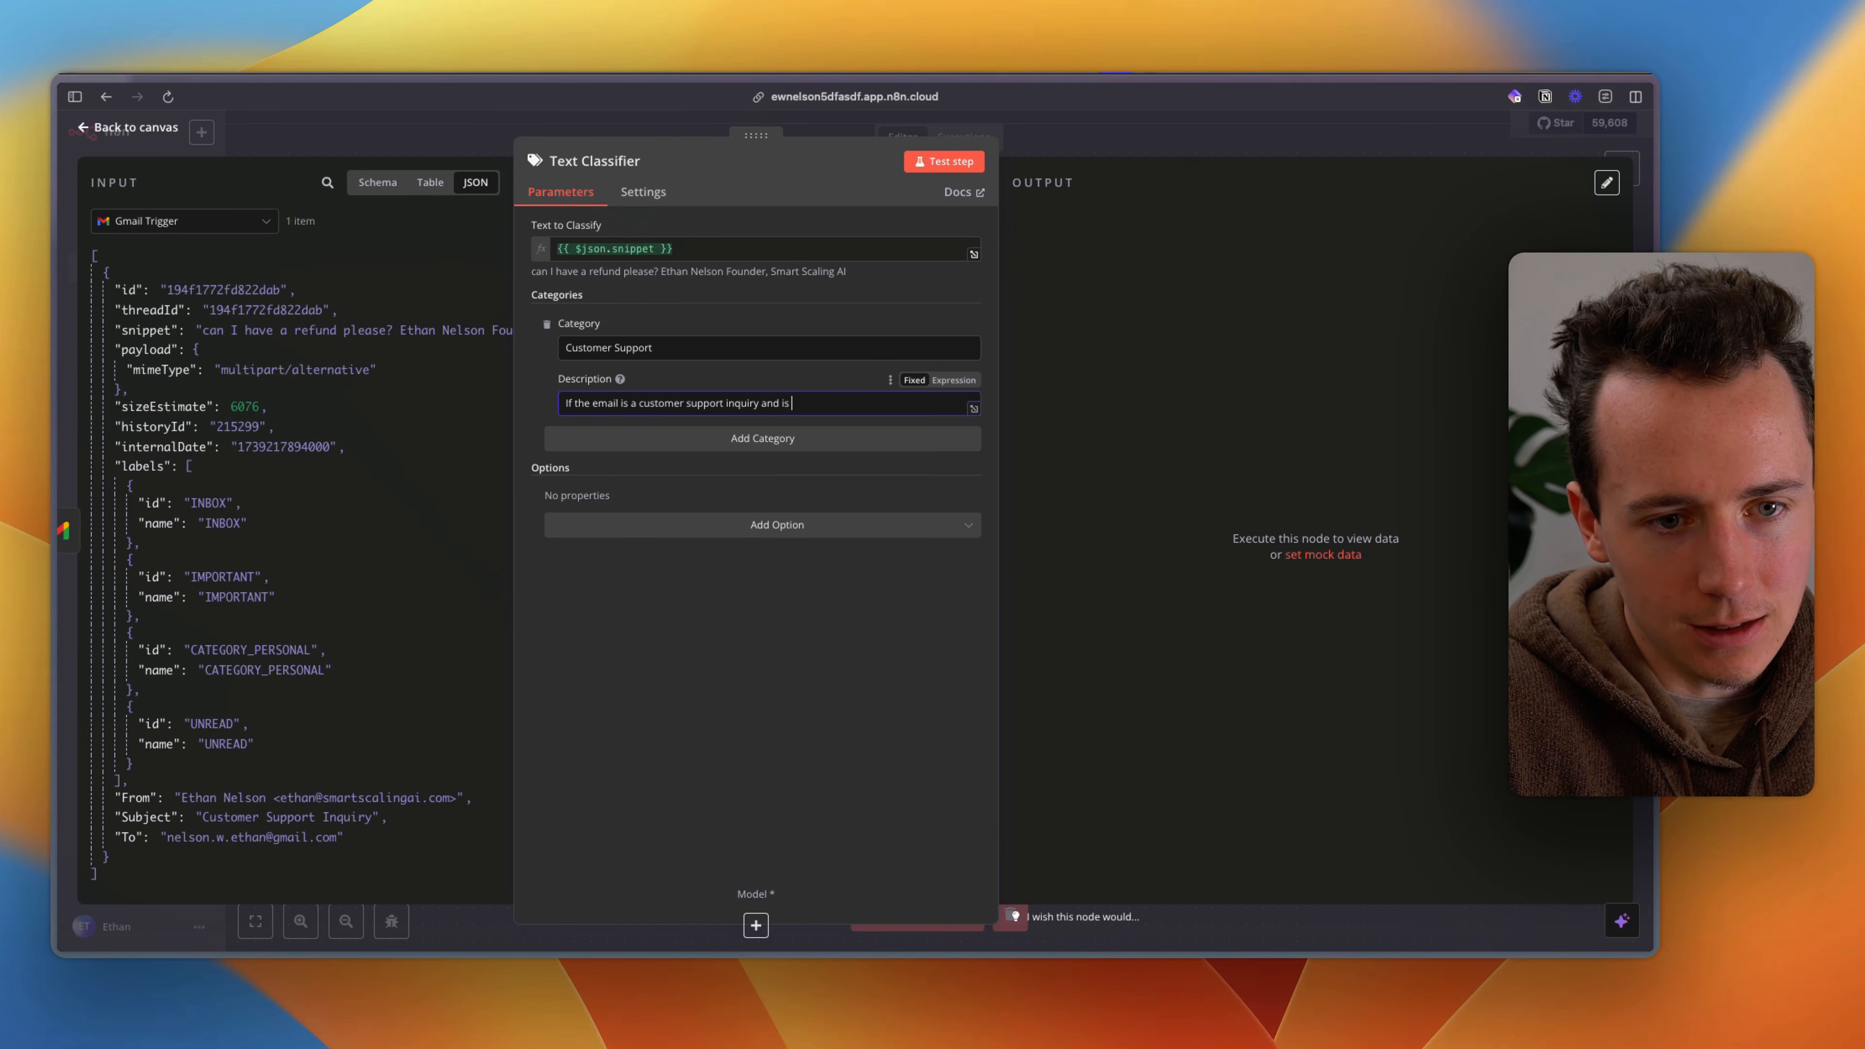
text(any of the)
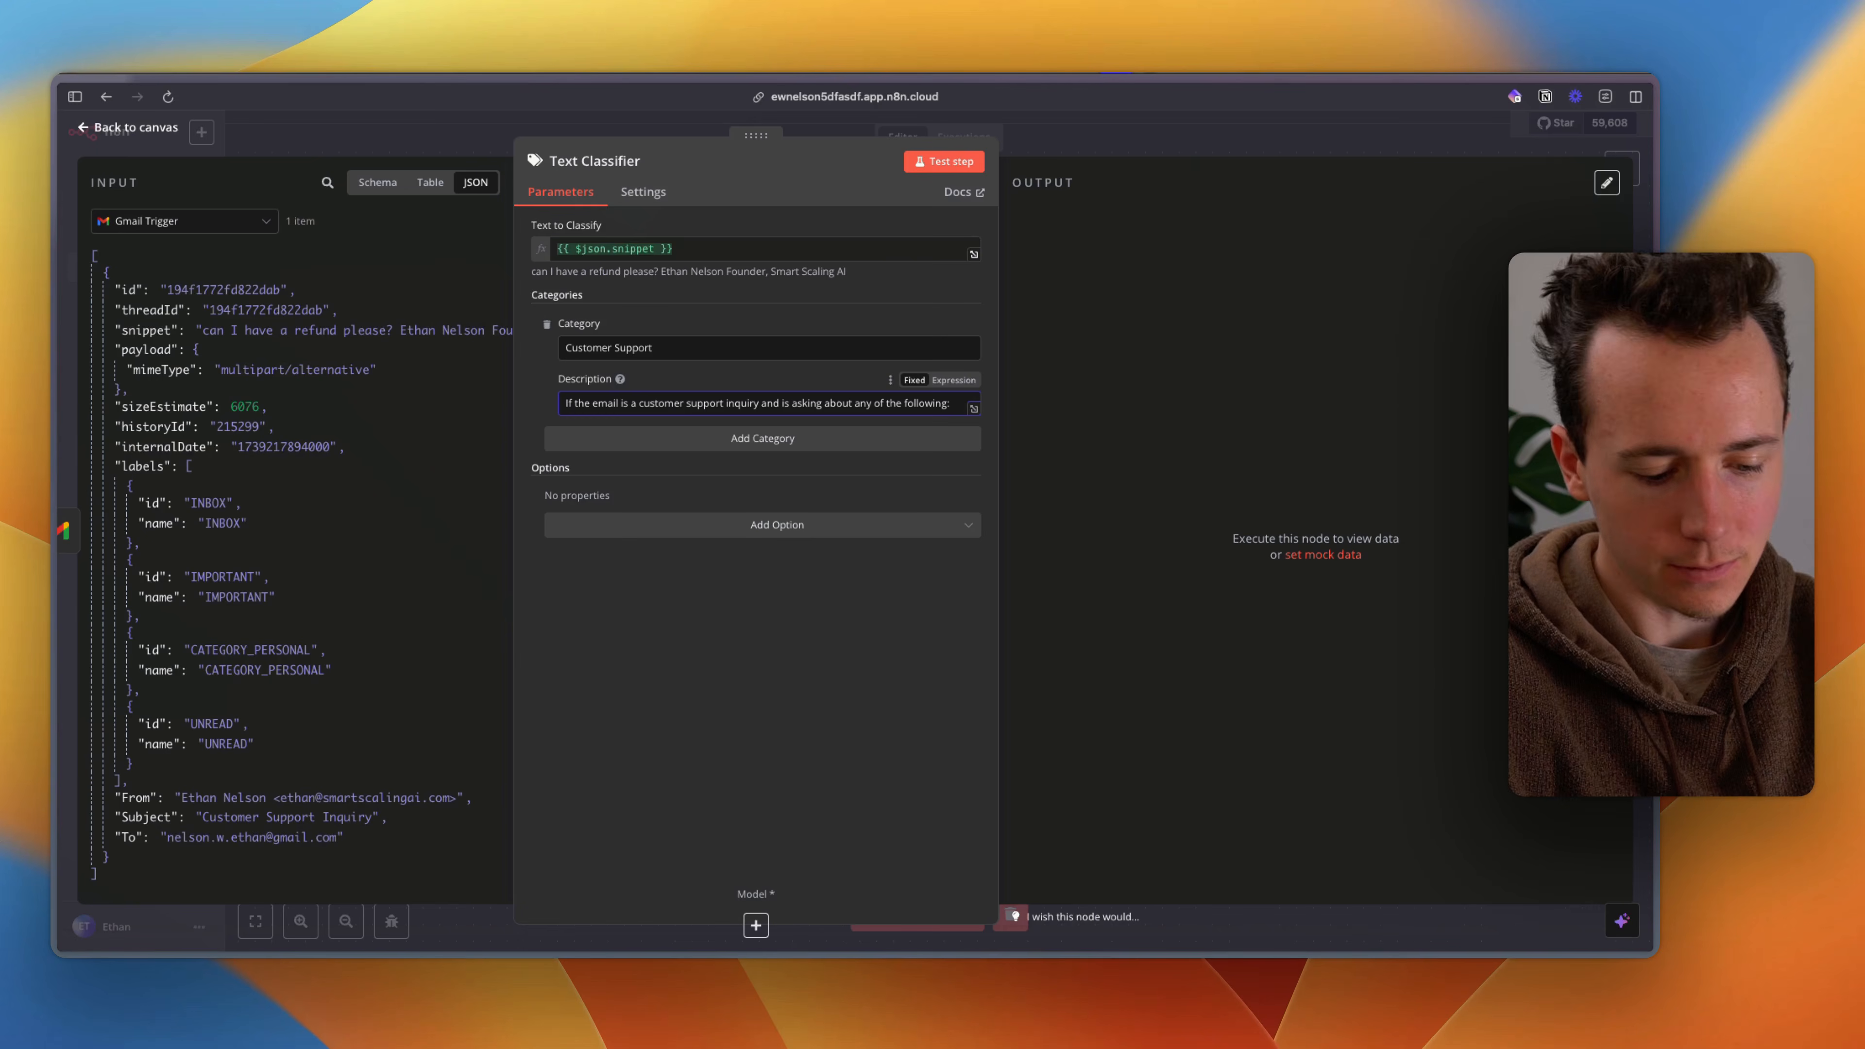
text(following: asking for a refun)
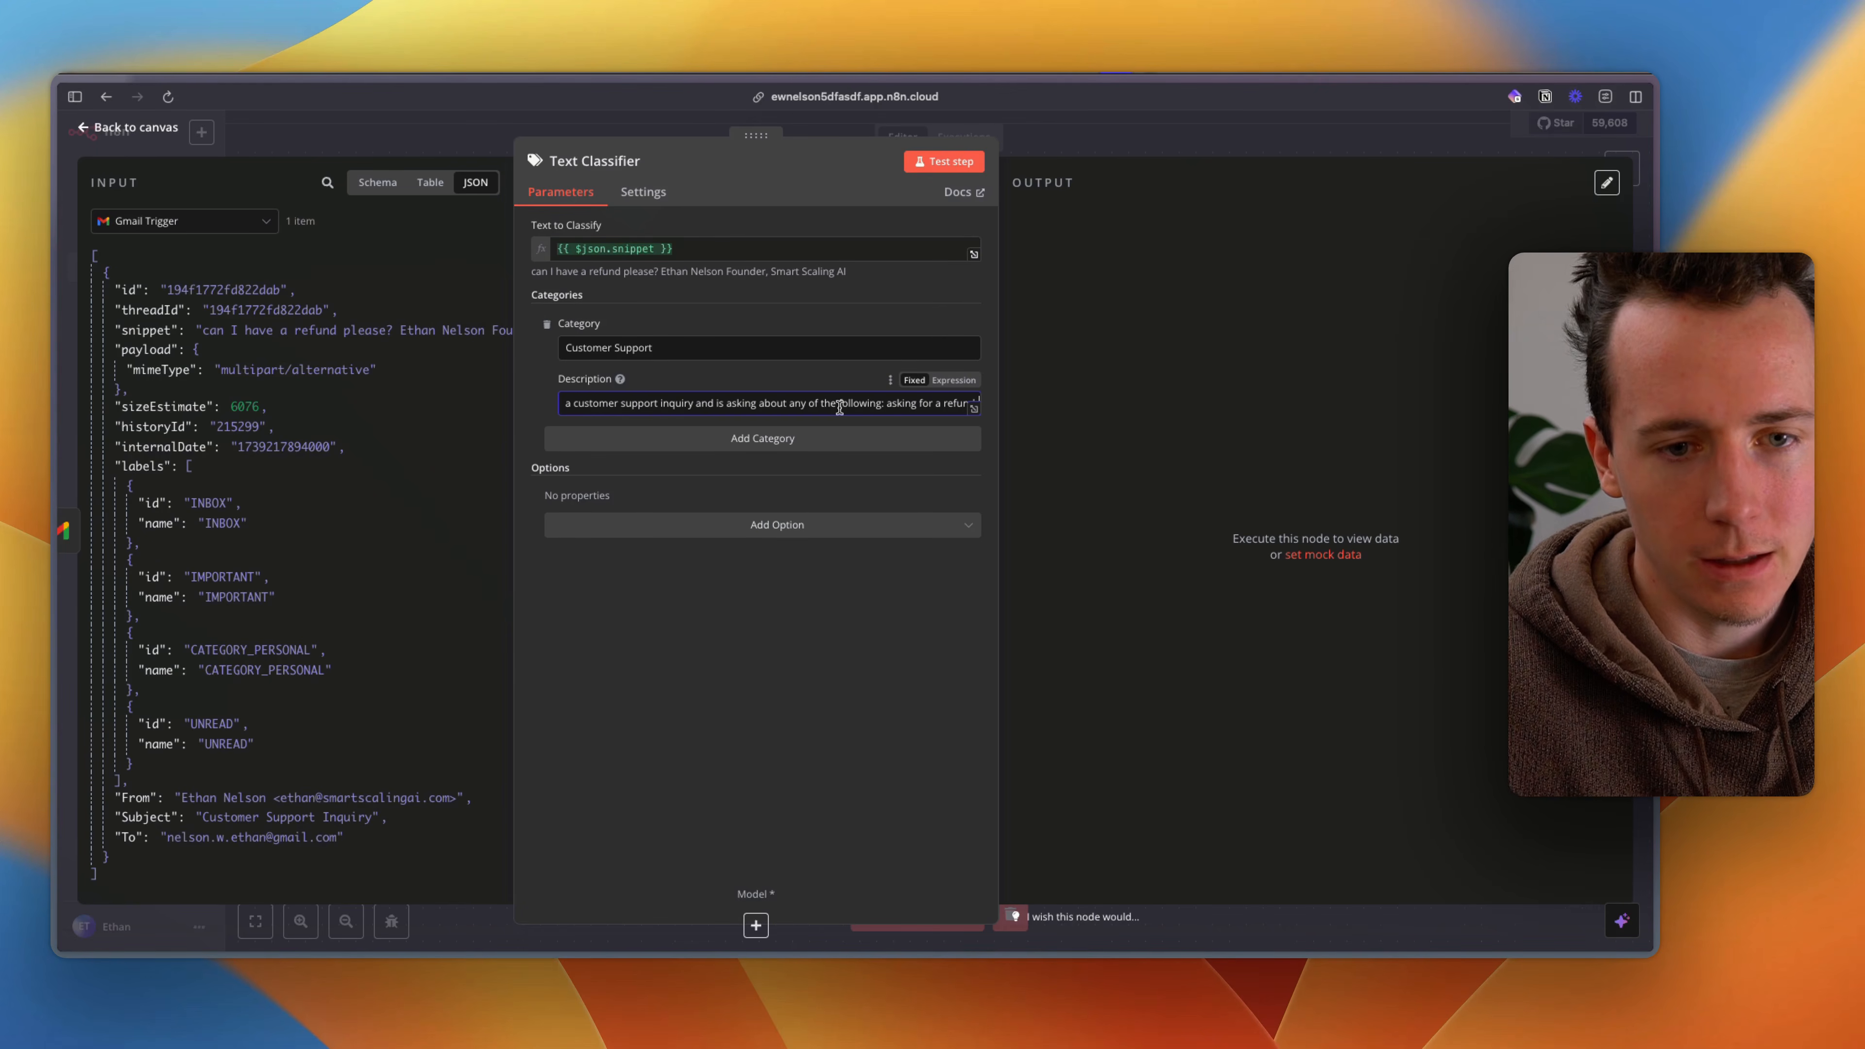
text(d,)
click(954, 380)
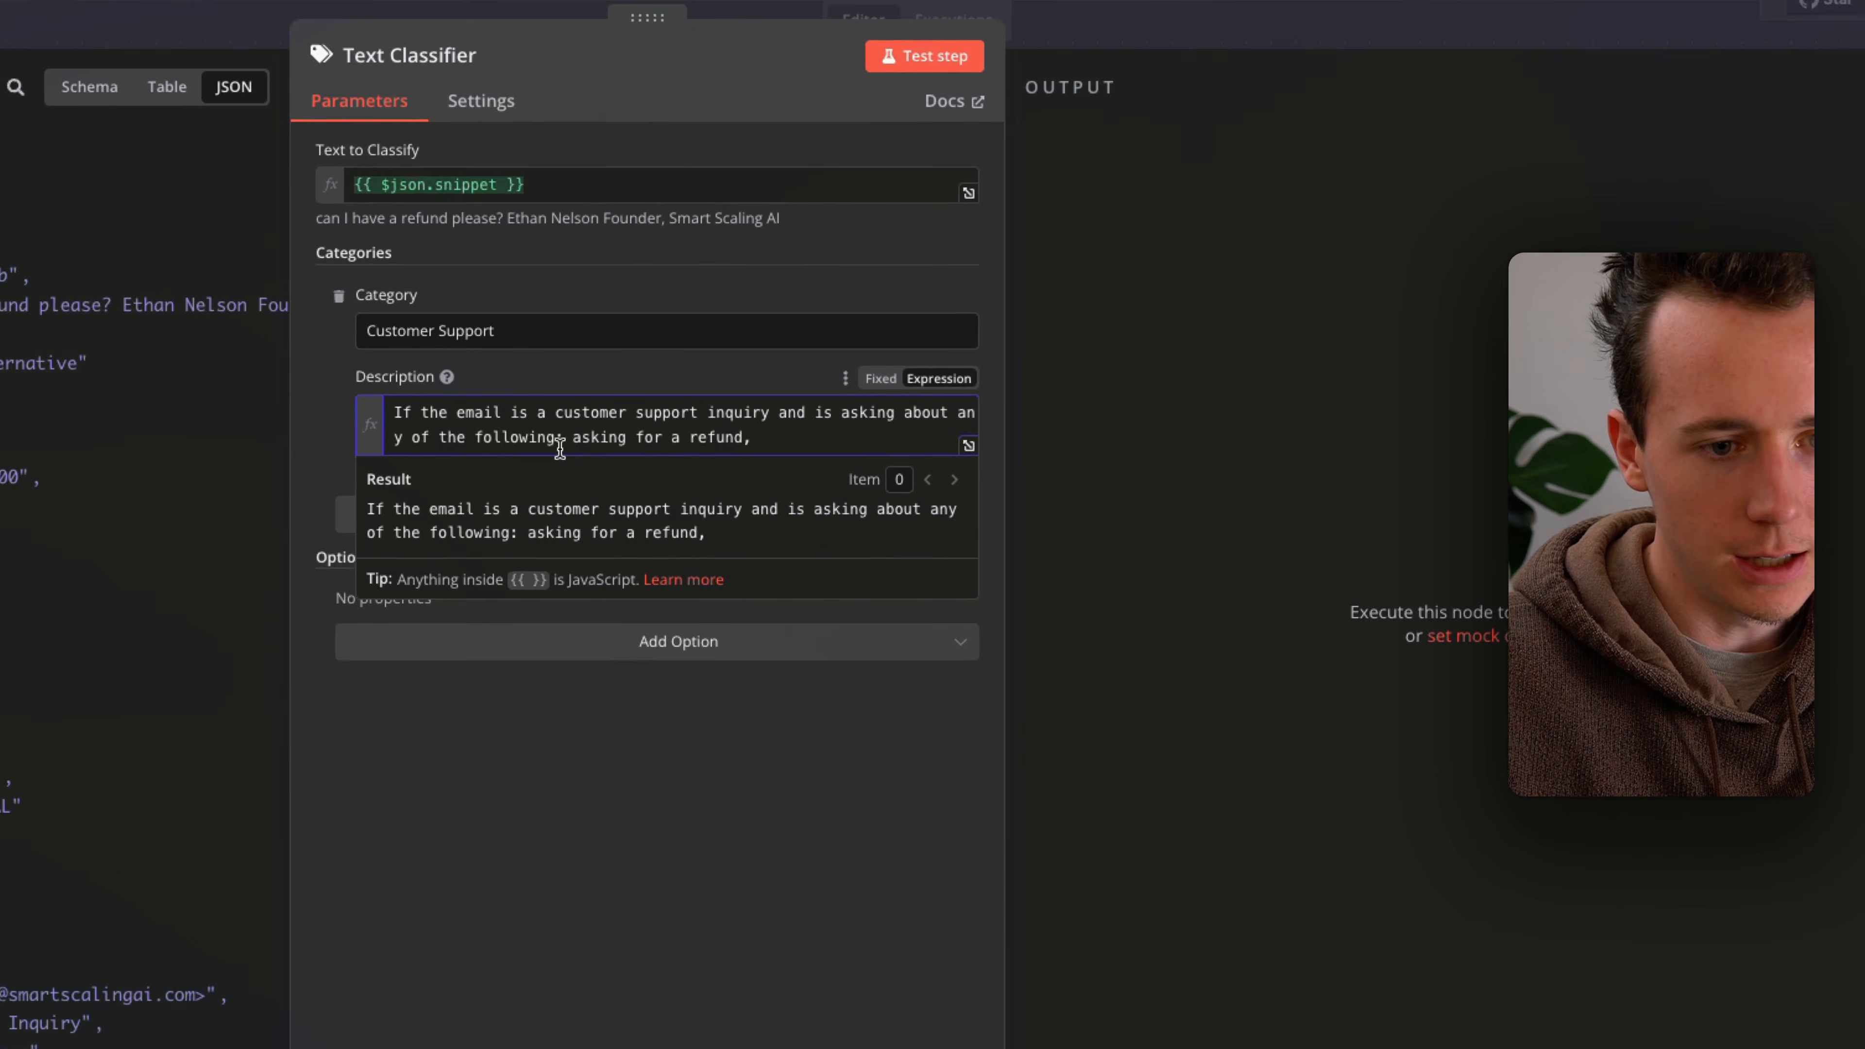
Step: Reformat the Customer Support description so "asking for a refund" is a dashed list item below a blank line, without its trailing comma
click(705, 419)
key(Return)
key(Return)
text(-)
key(End)
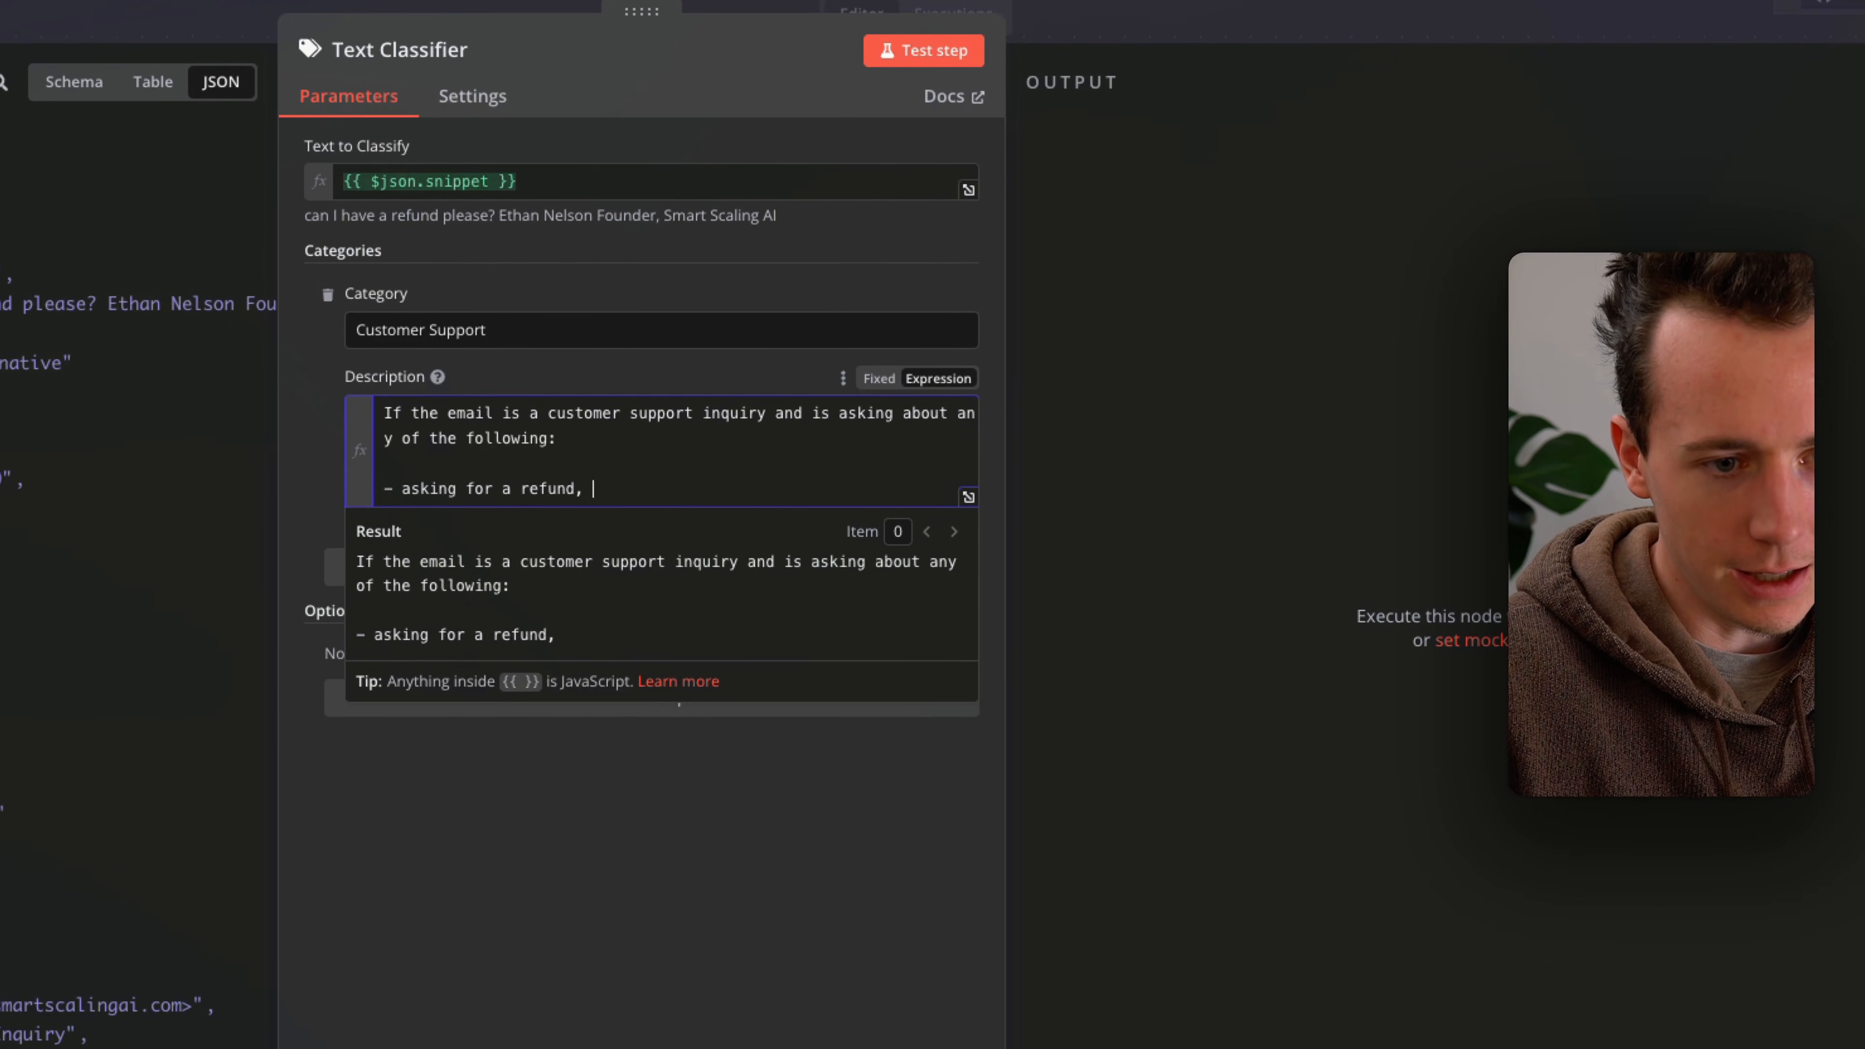
key(BackSpace)
key(Return)
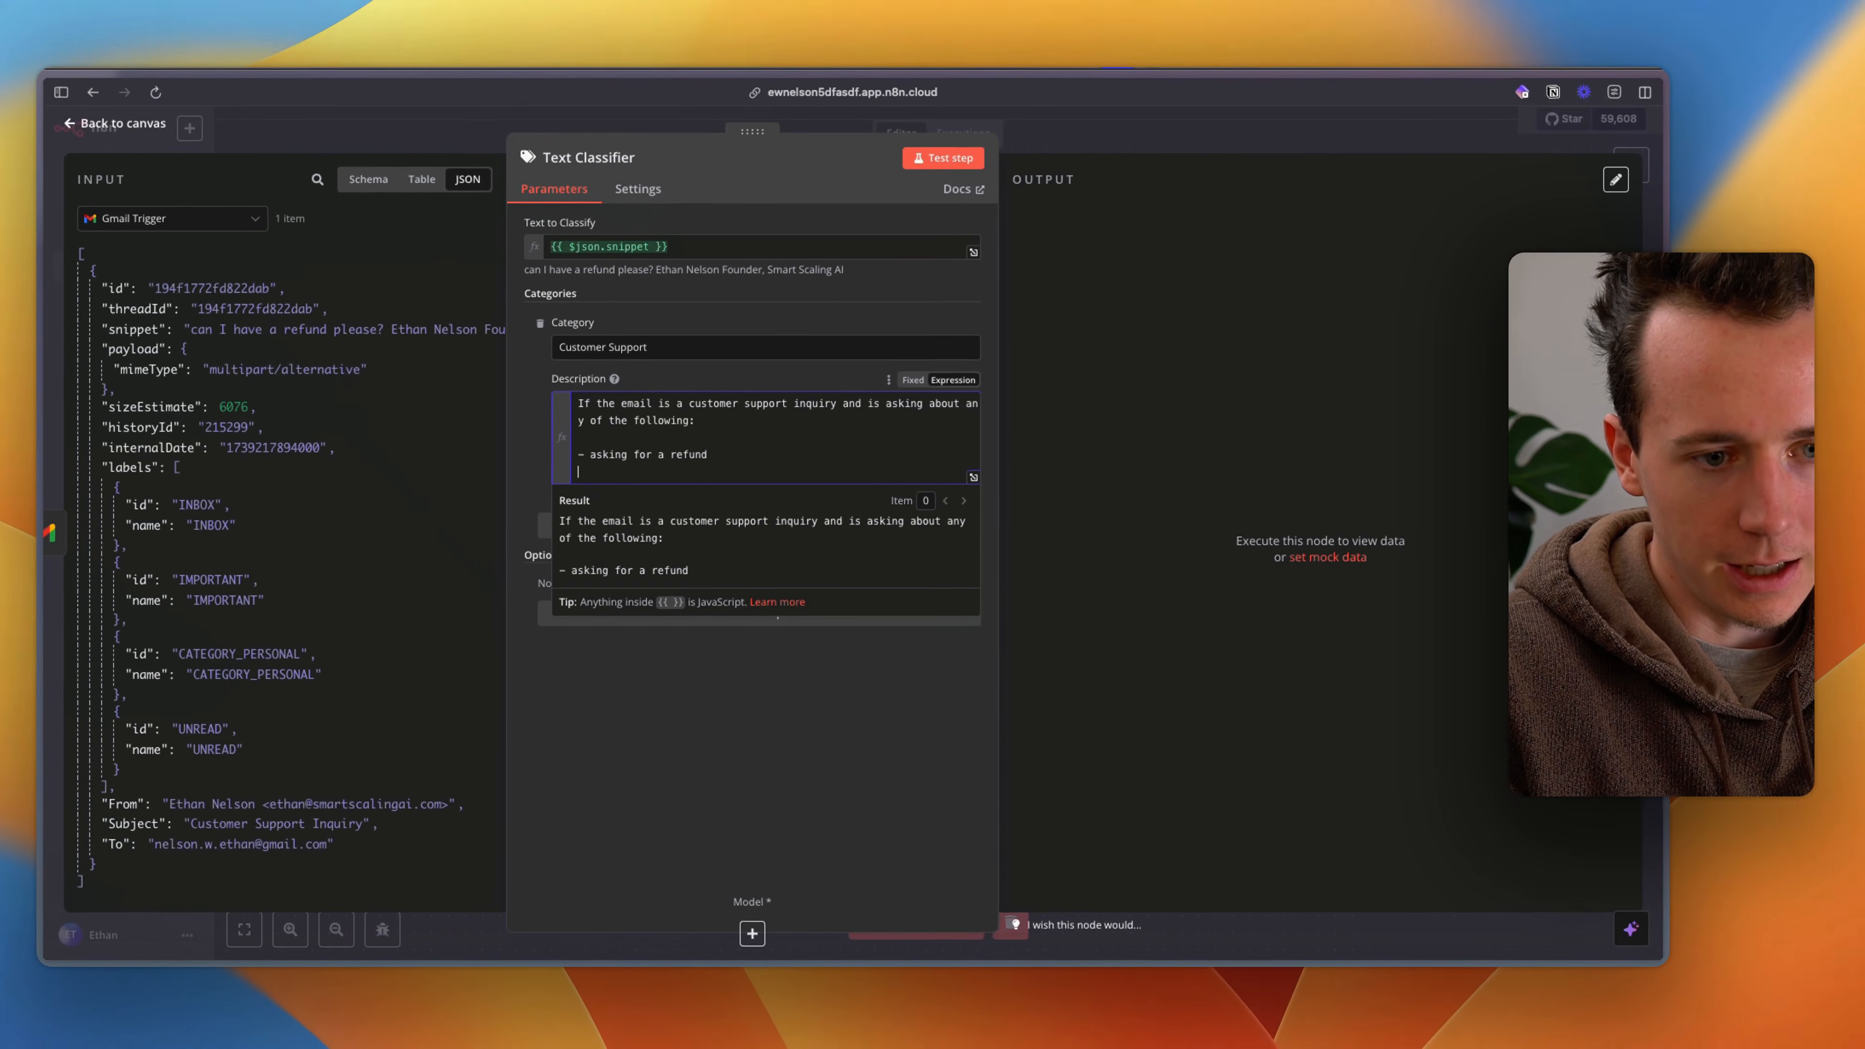
Step: Add dashed items "have questions about the product", "trying to get in contact with a human" and "concerns about quality of the product" to the Customer Support description
text(-)
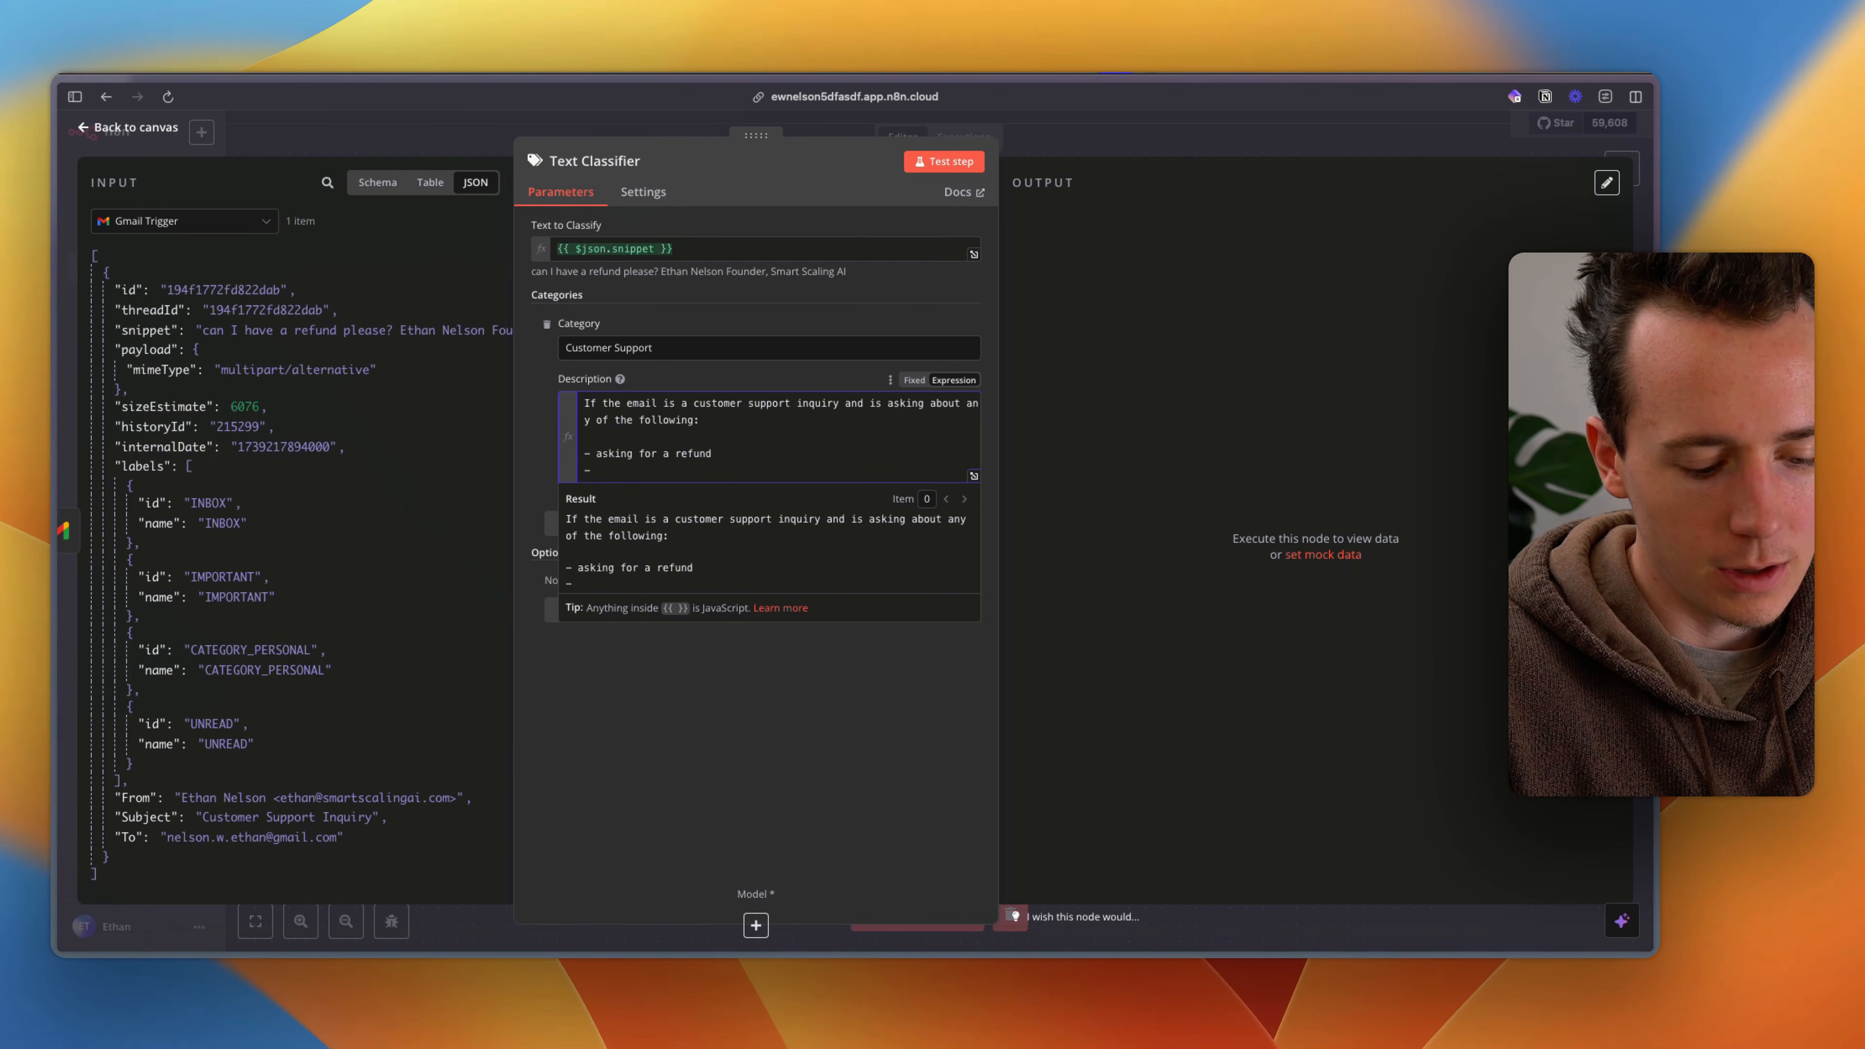
text( have questions abou)
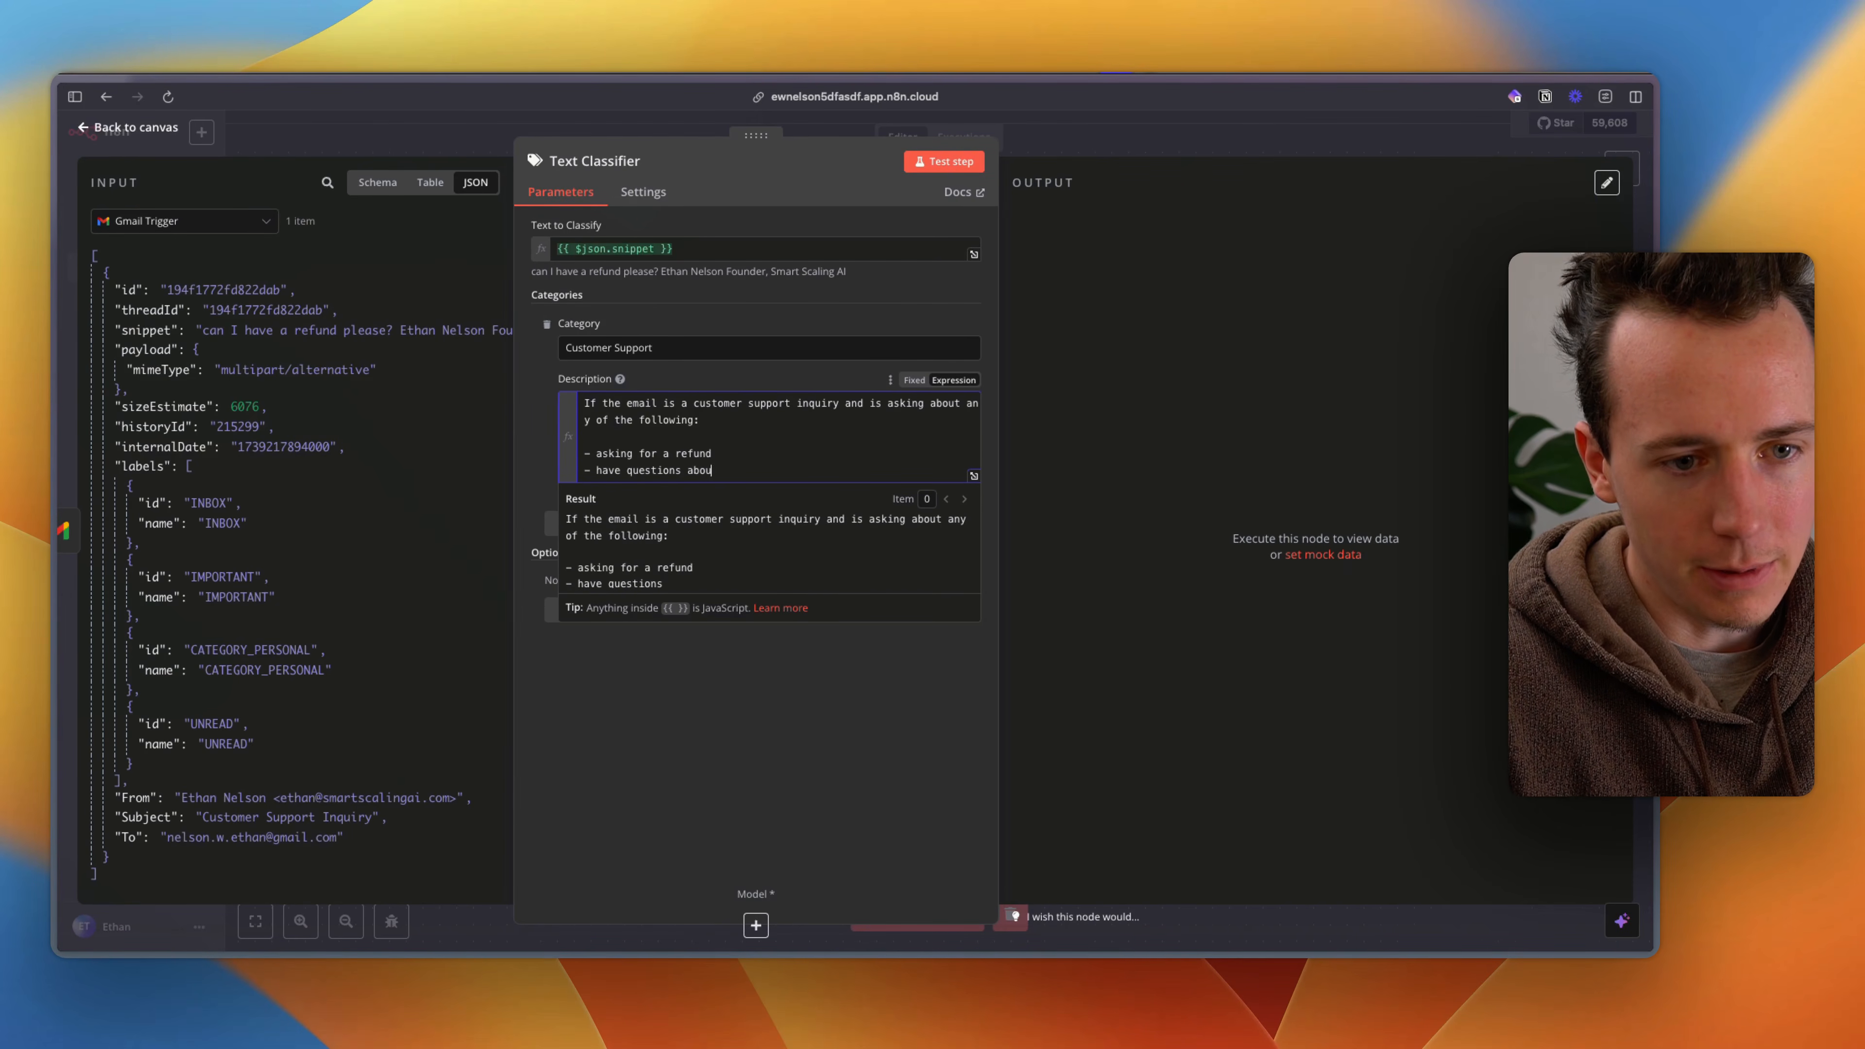
text(t the product)
key(Return)
text(- )
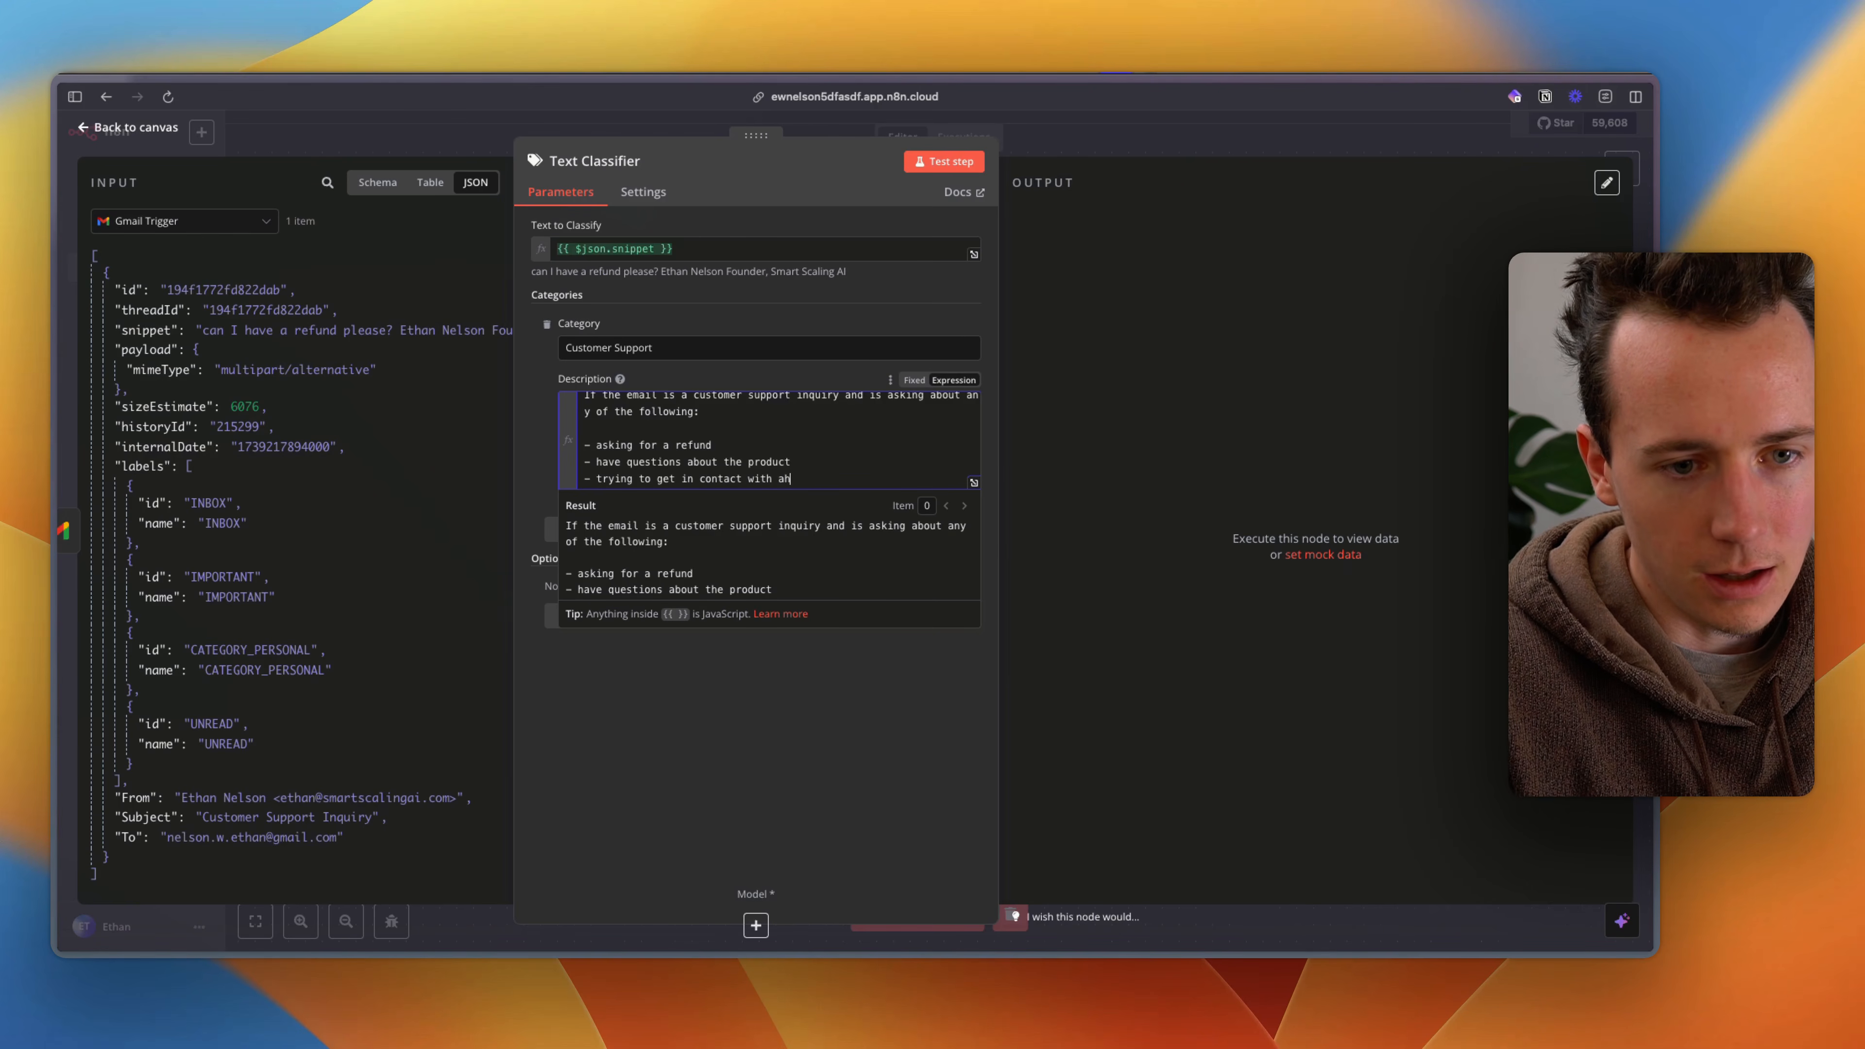
text(trying to get in contact with a human)
key(Return)
text(-)
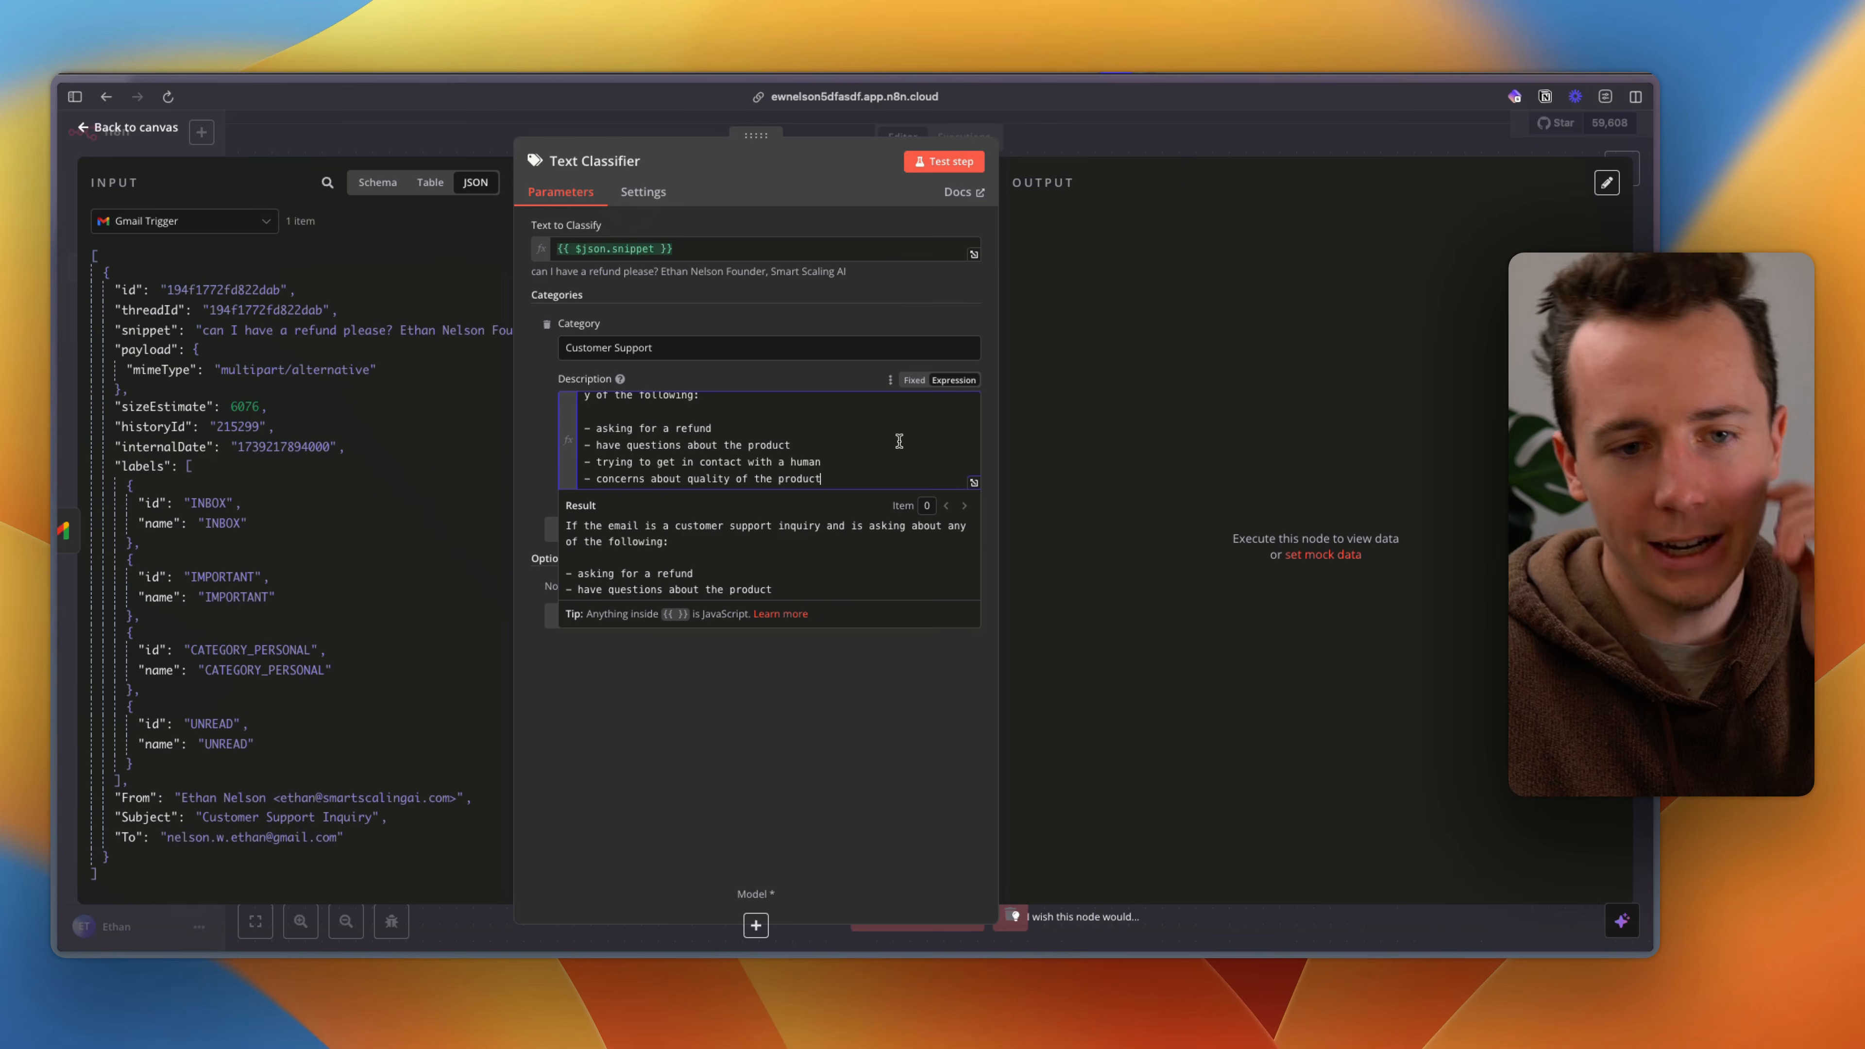
click(1197, 494)
Step: Add a second category named "Other" to the Text Classifier
scroll(786, 458, down, 1)
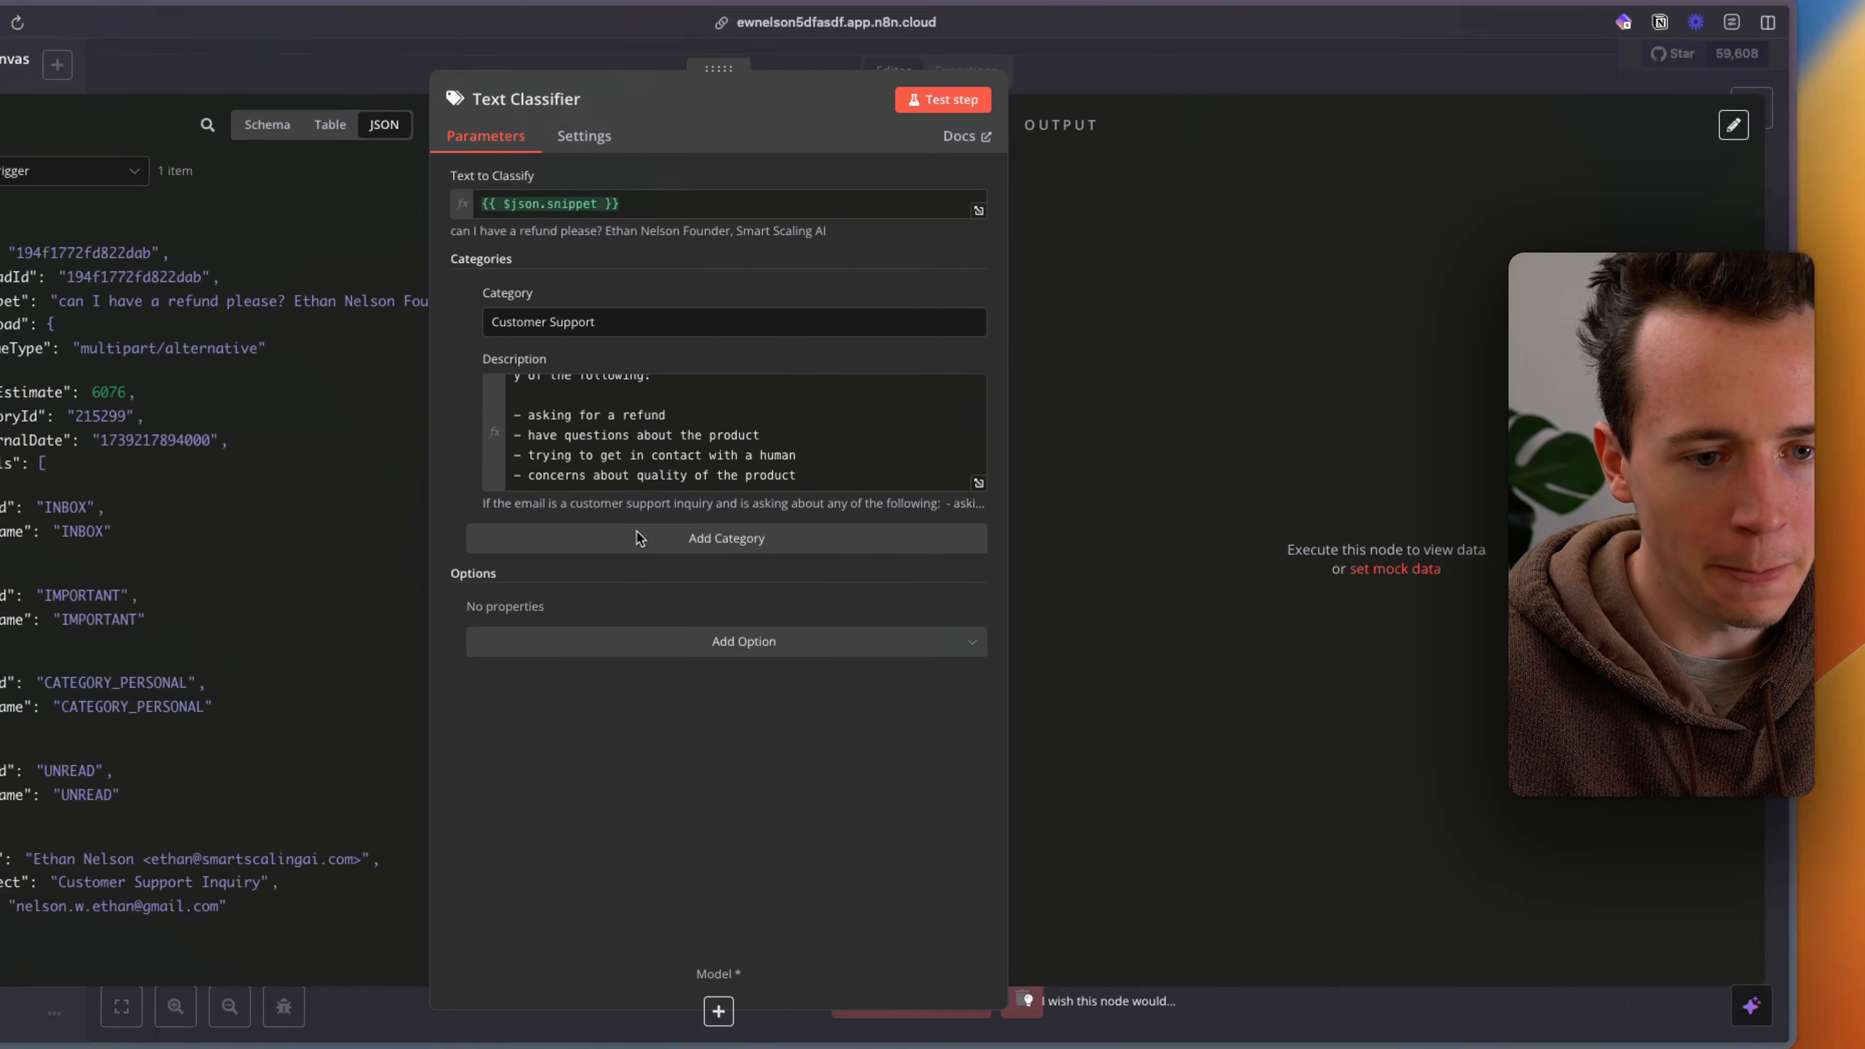
click(635, 531)
click(634, 560)
text(Ot)
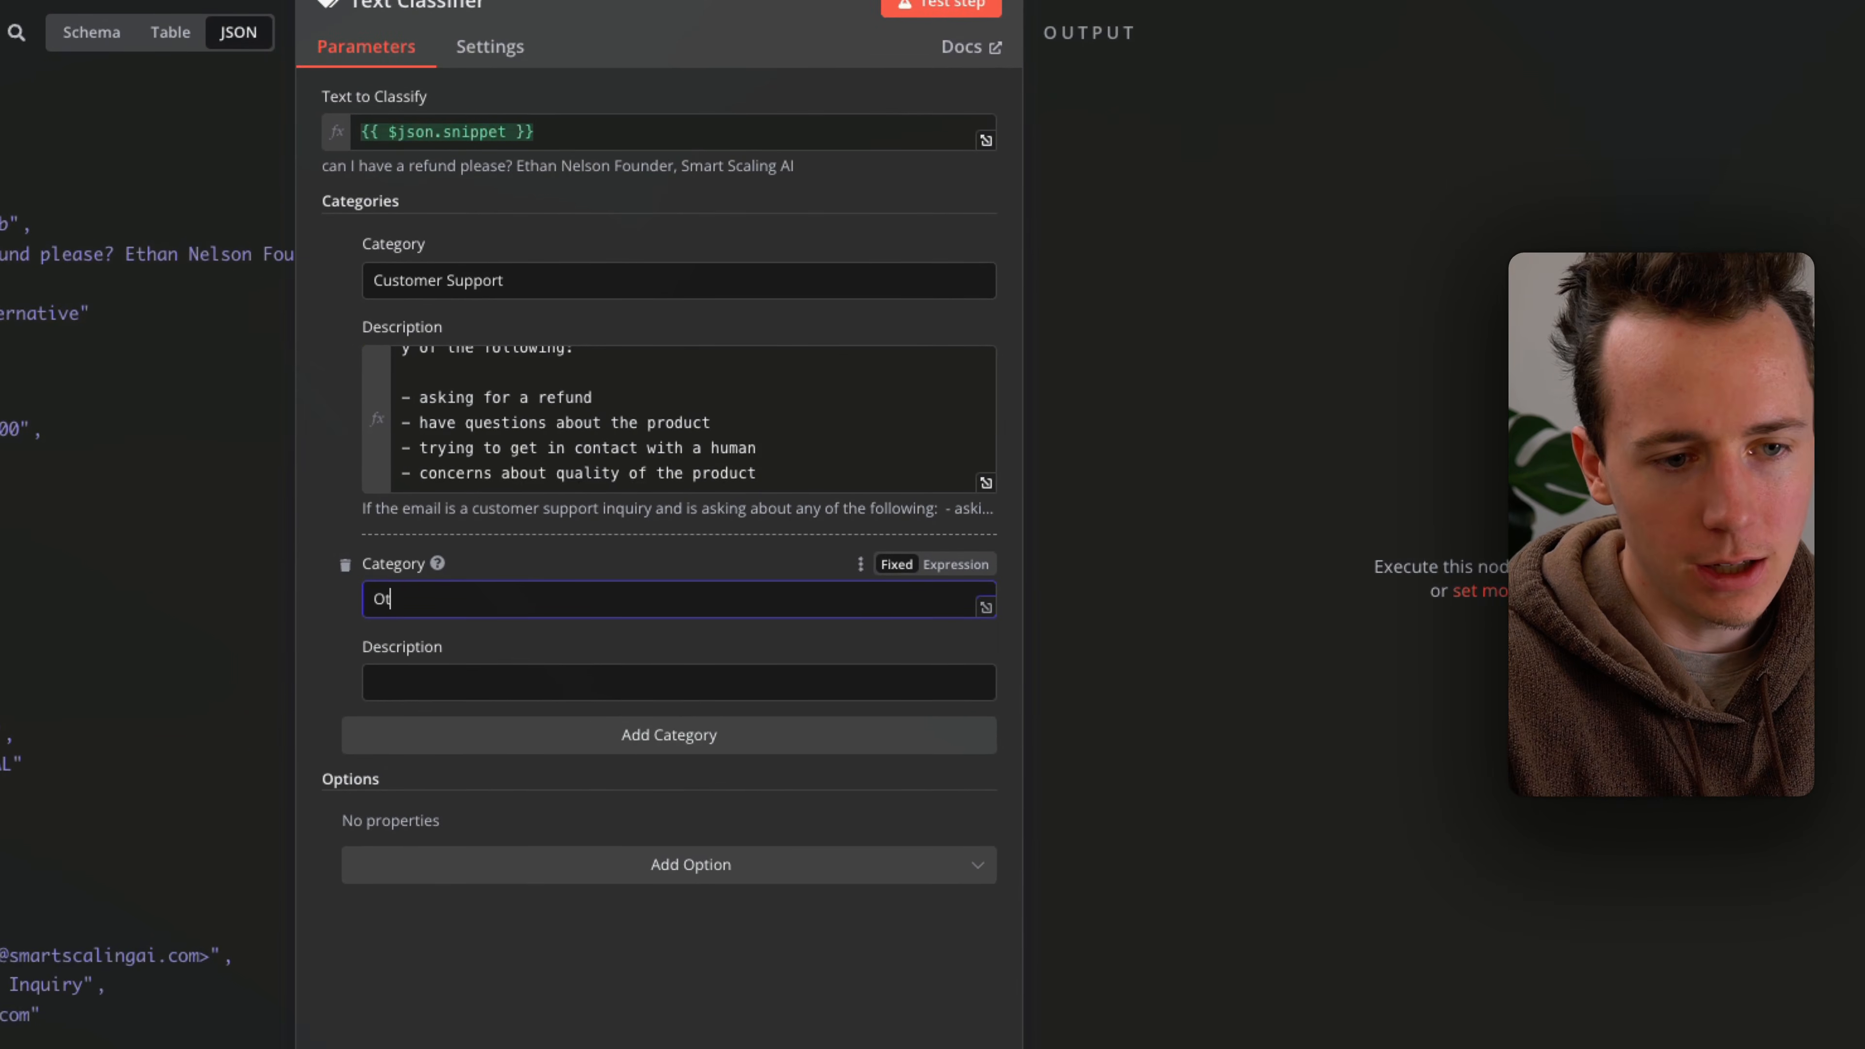
key(BackSpace)
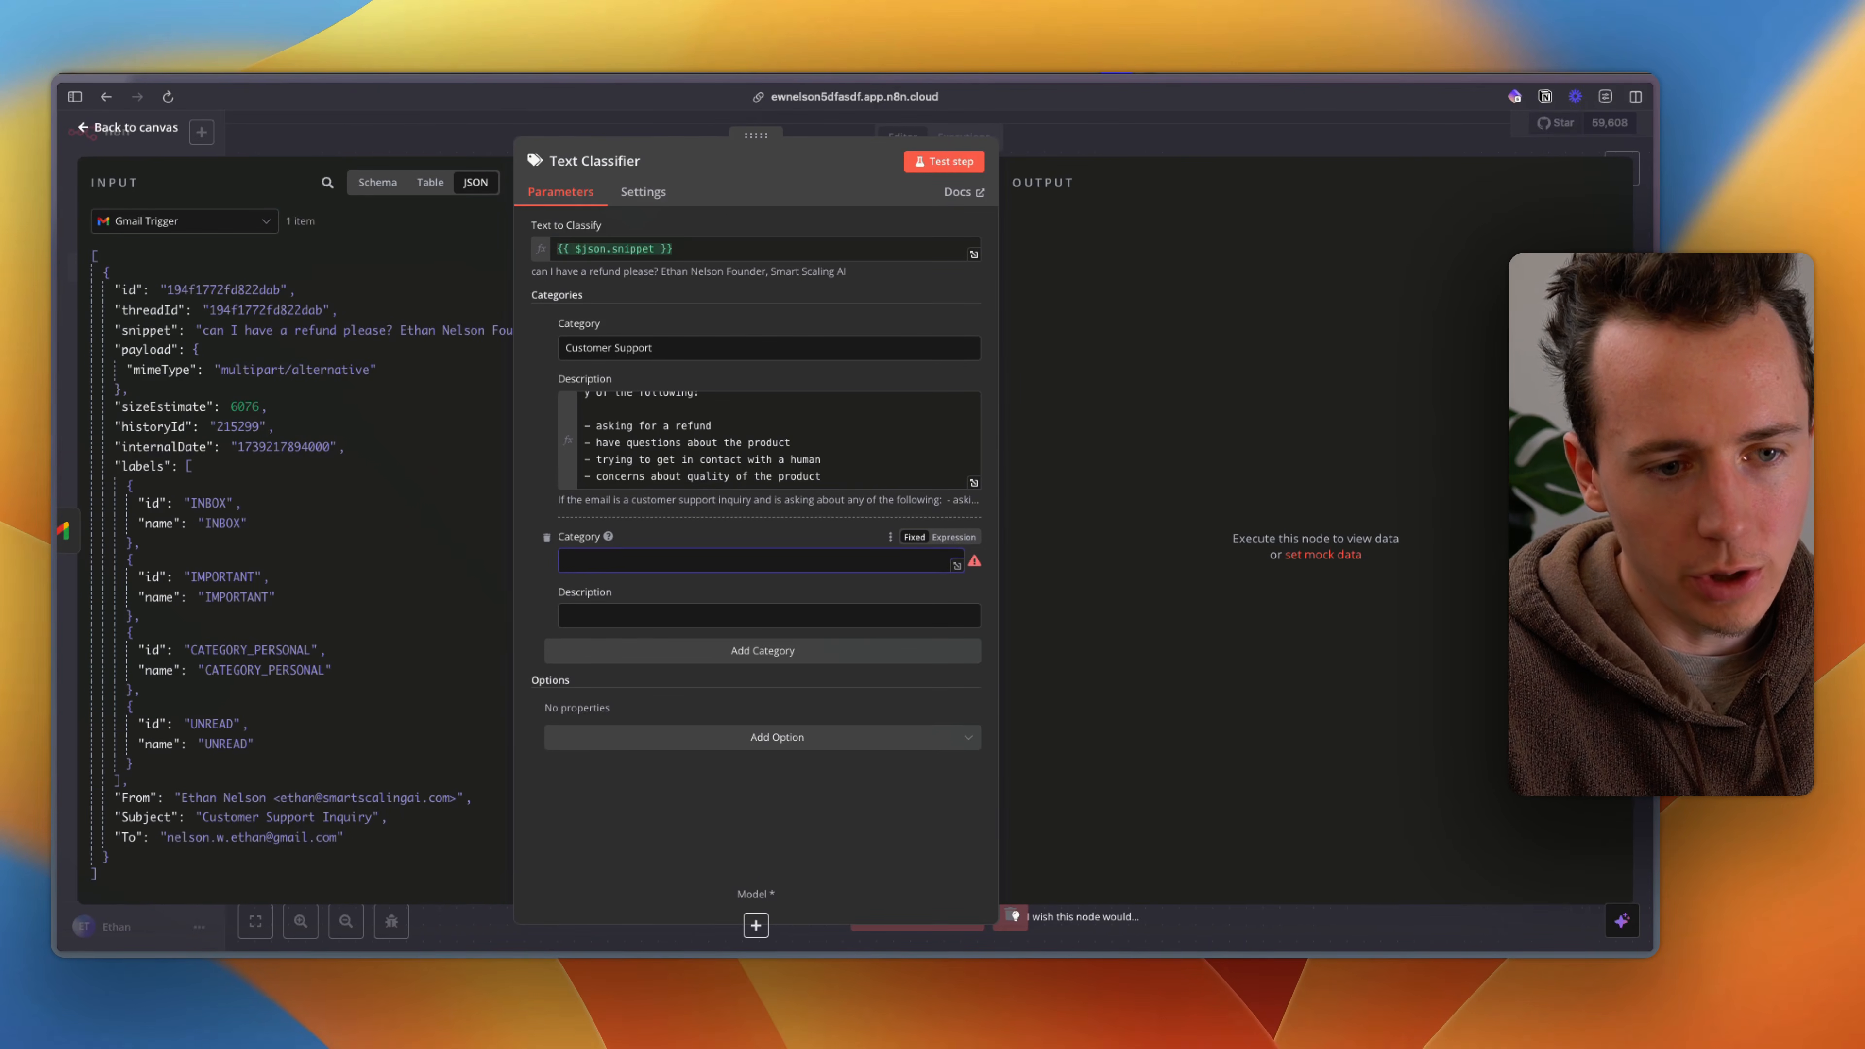
text(Other)
Step: Describe the Other category as "This email is not a customer support inquiry" and return to the canvas
click(711, 615)
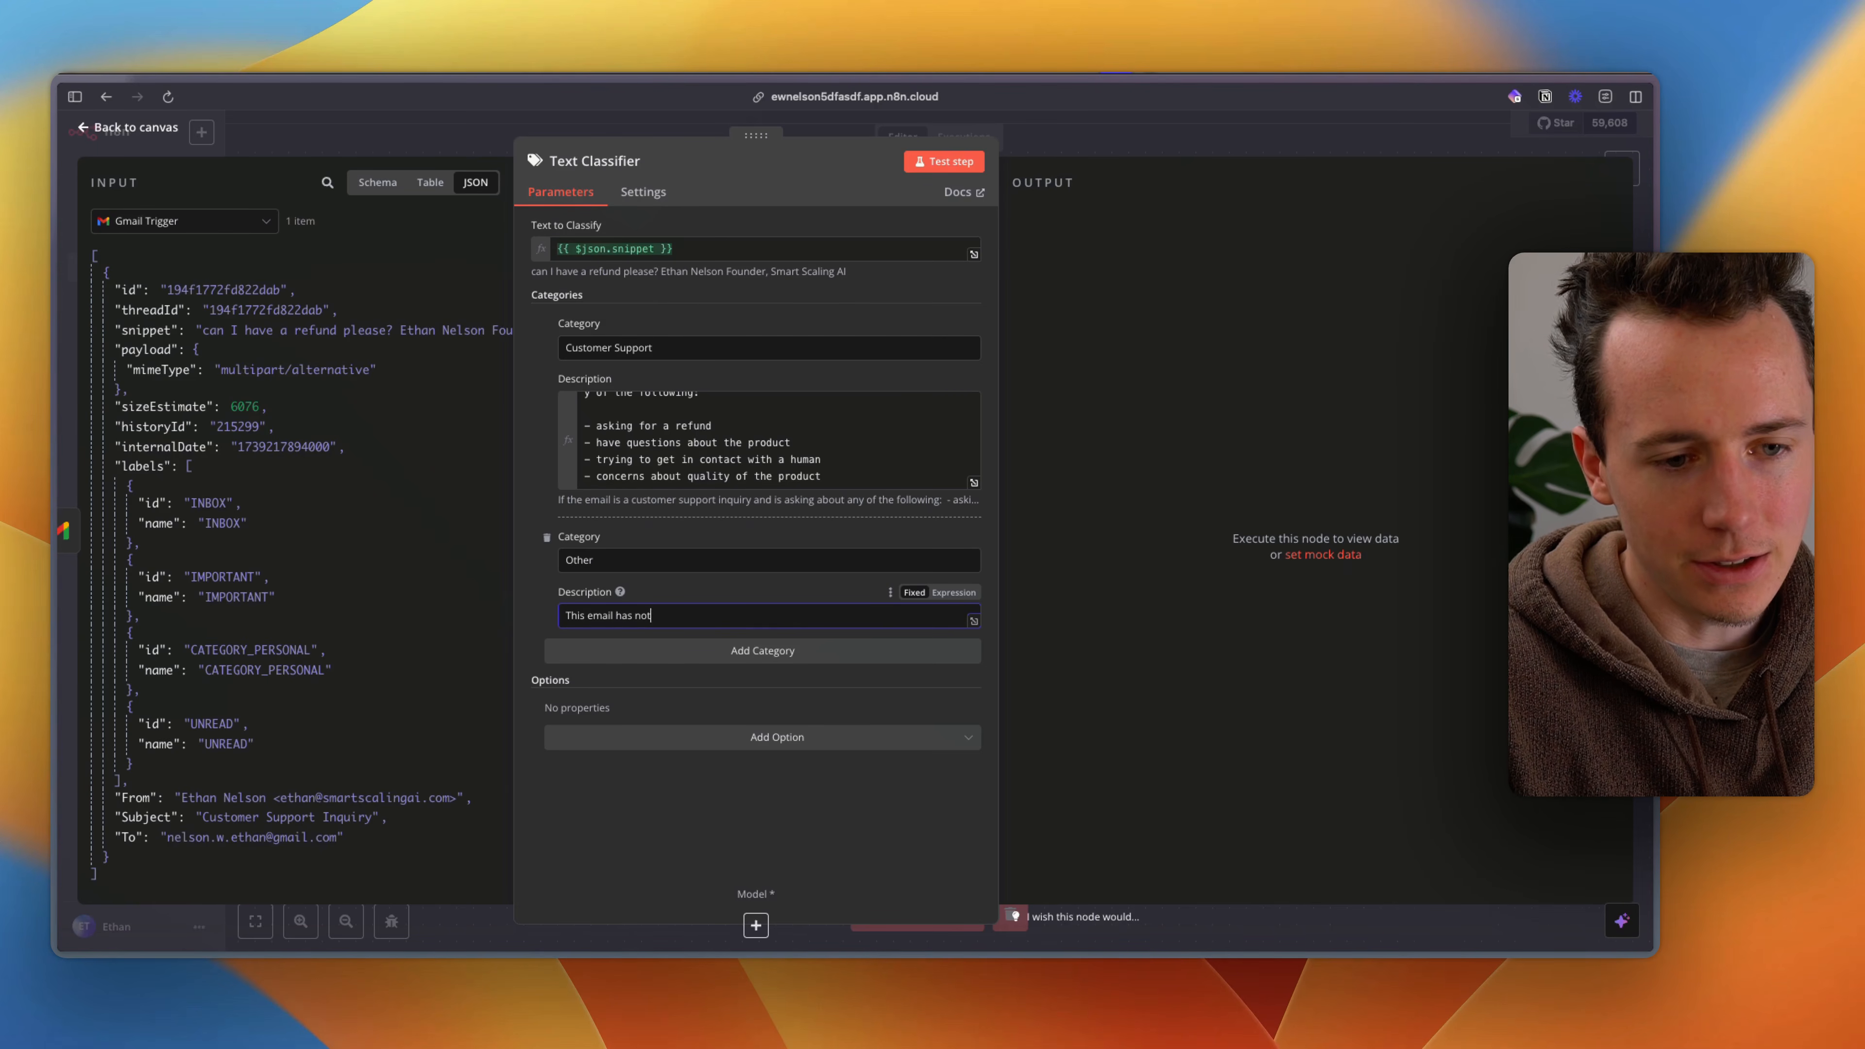
key(super+BackSpace)
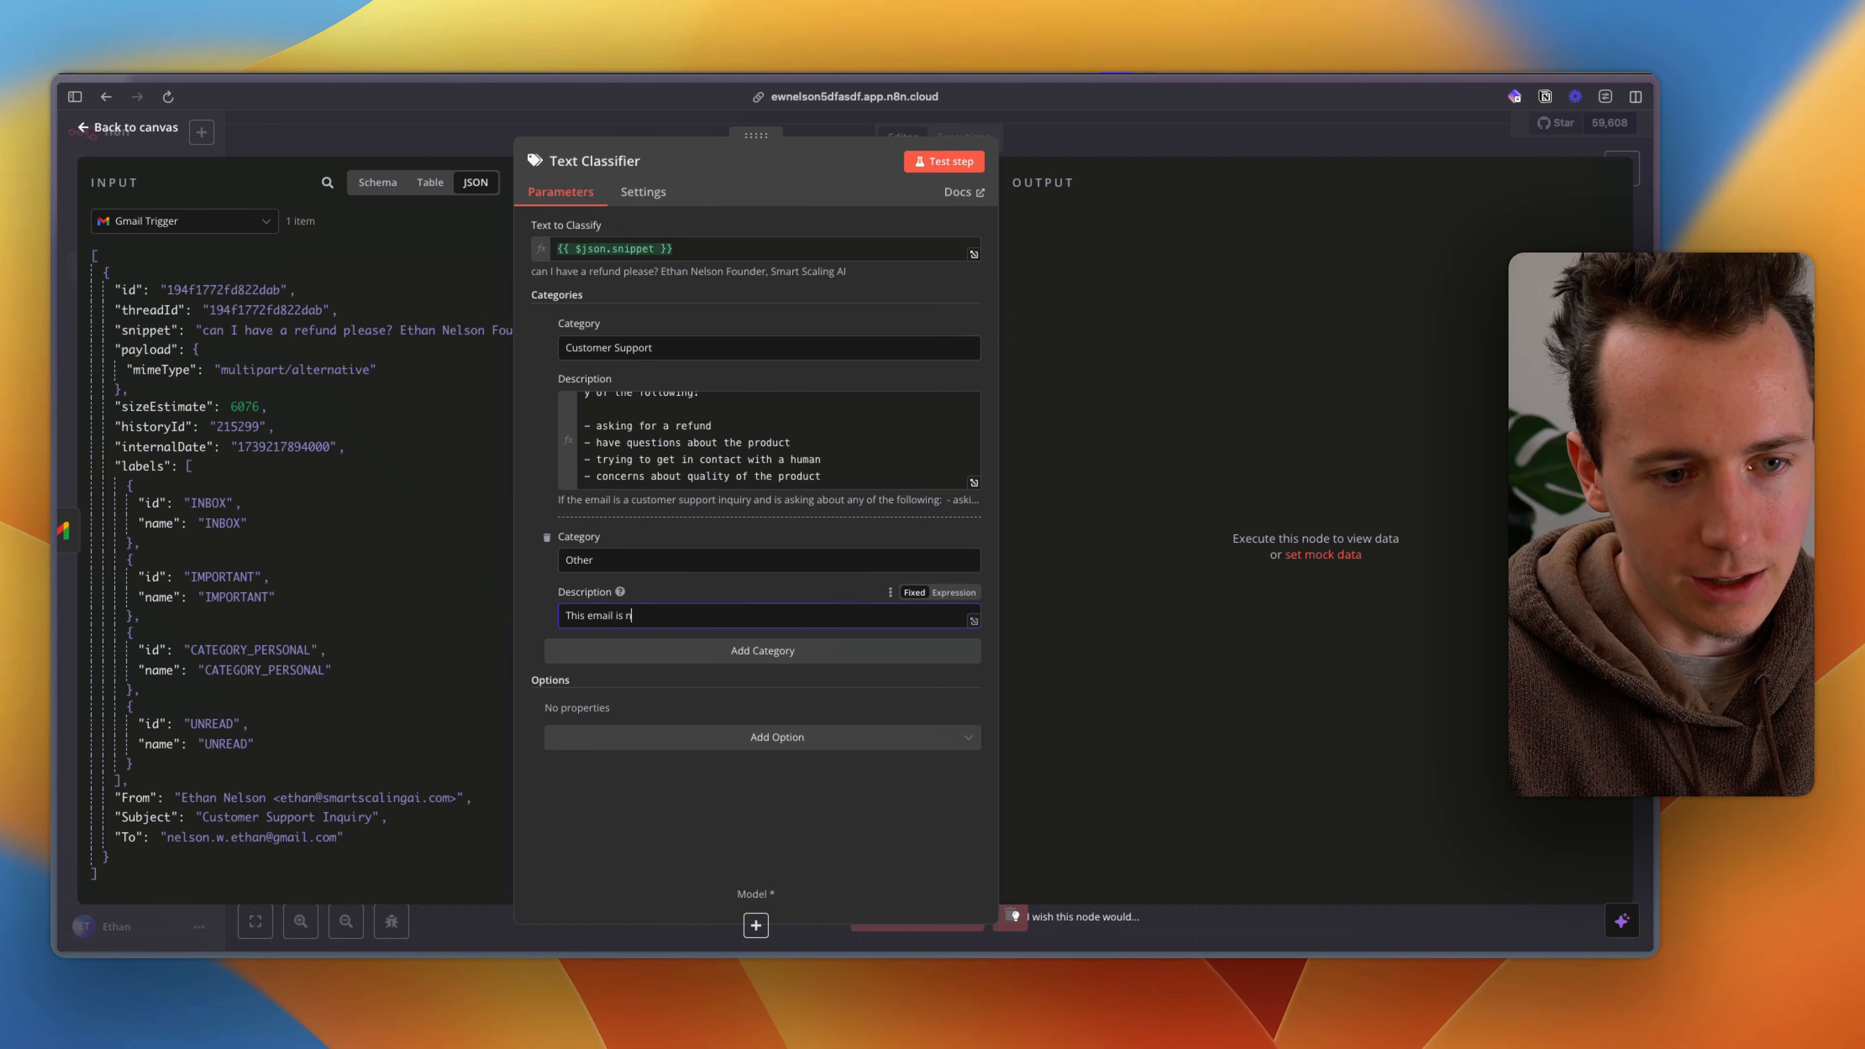
text(This email is not a customer support inquiry)
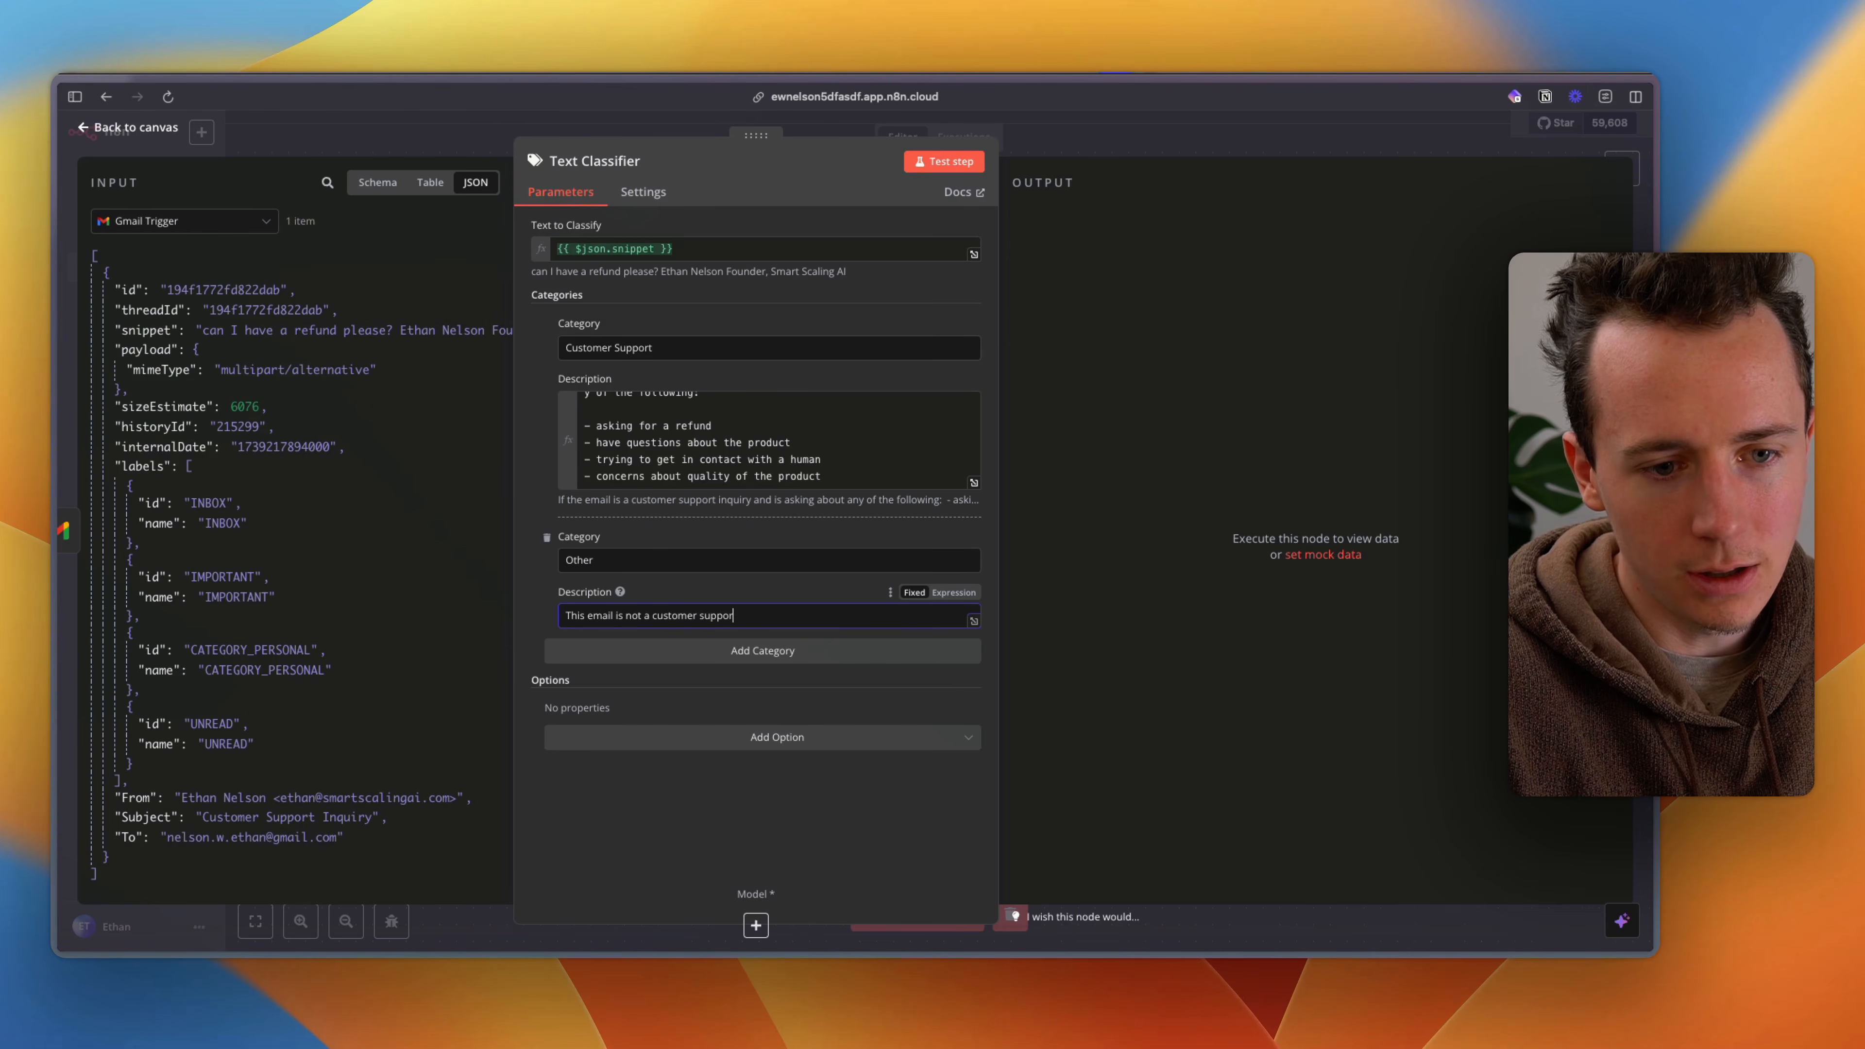
click(1122, 141)
Step: Attach an OpenAI Chat Model to the Text Classifier's Model input and return to the canvas
scroll(1153, 566, right, 3)
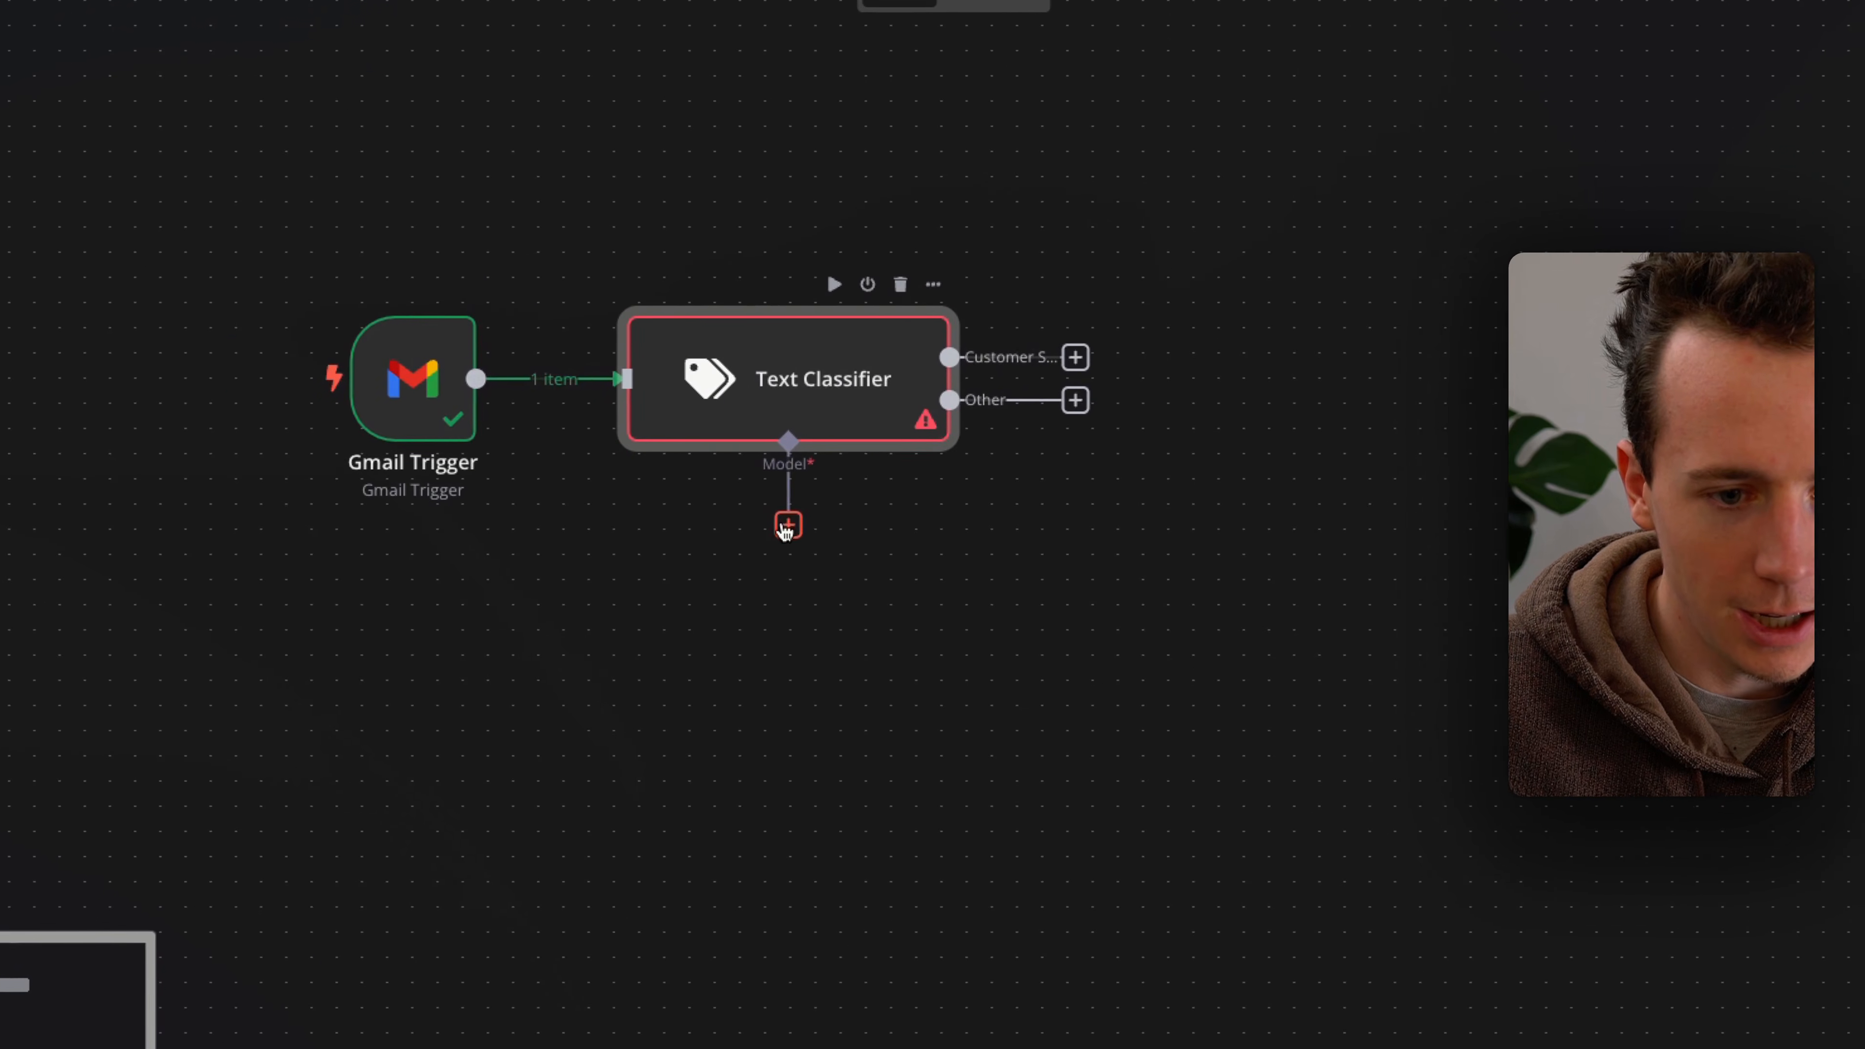
click(786, 526)
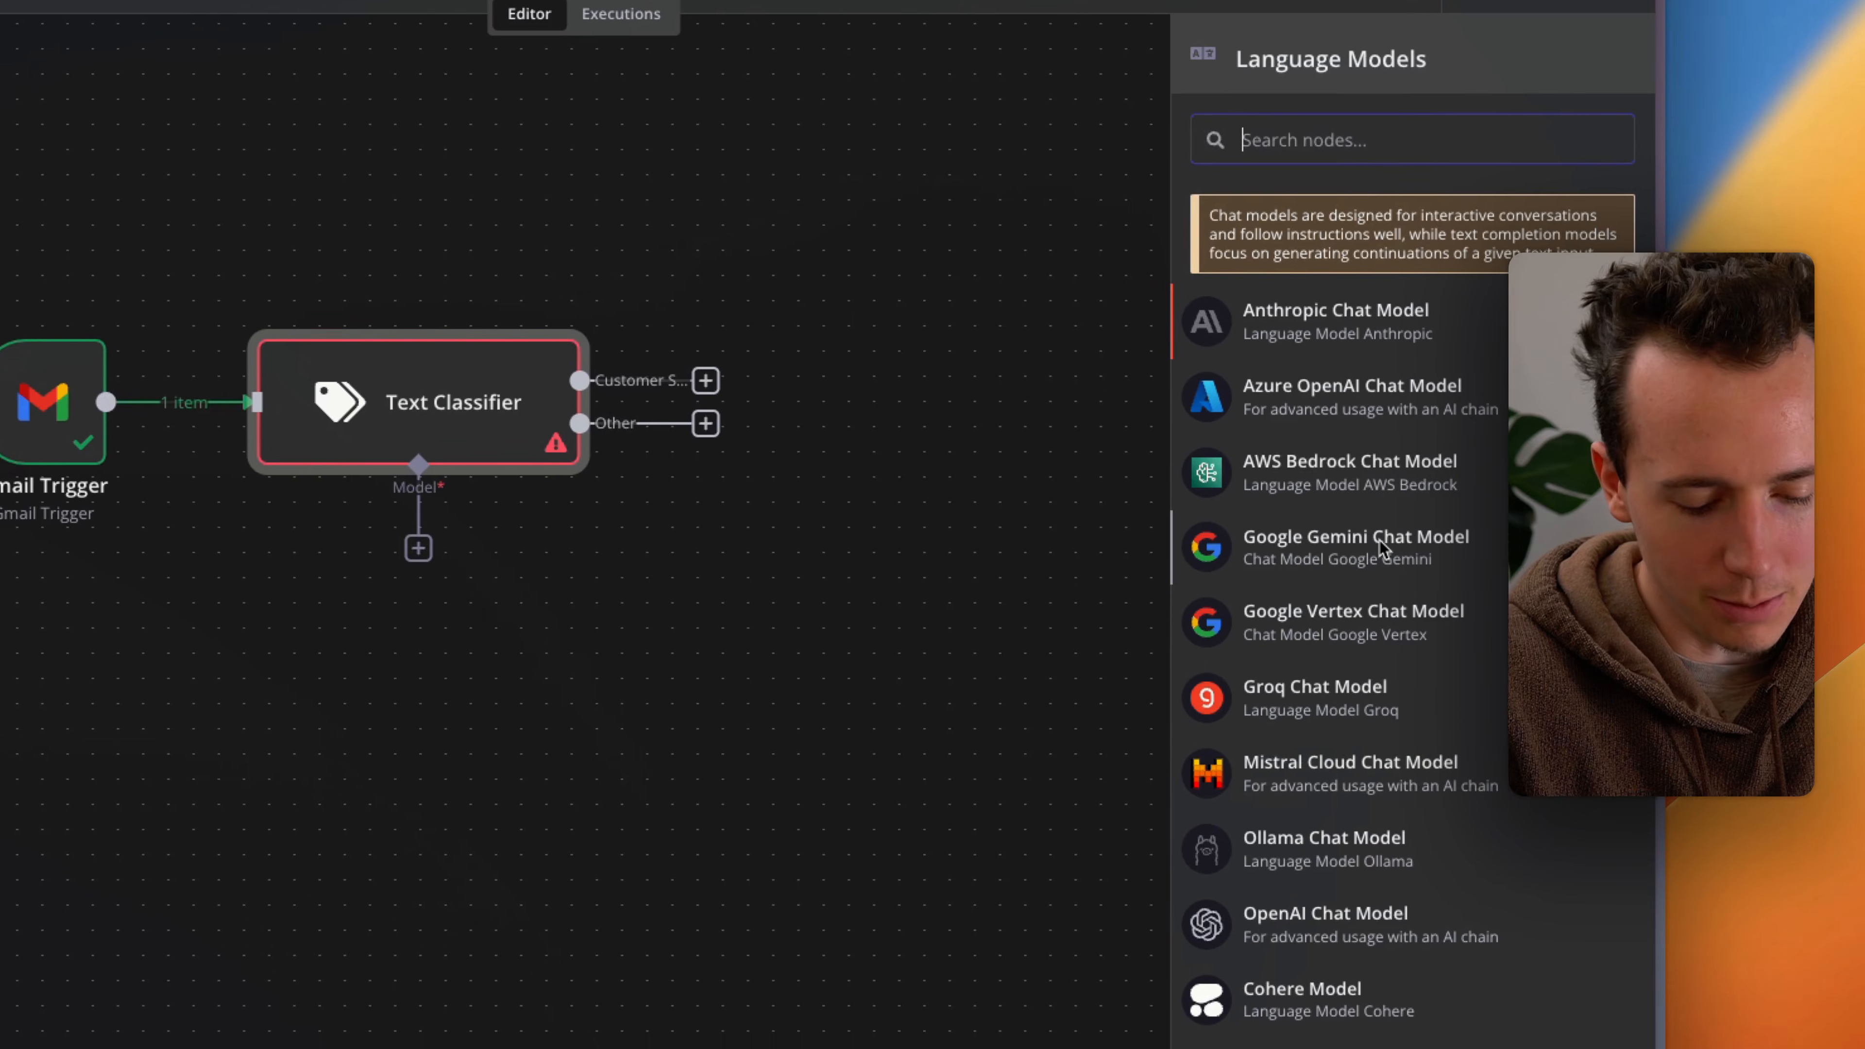
text(open)
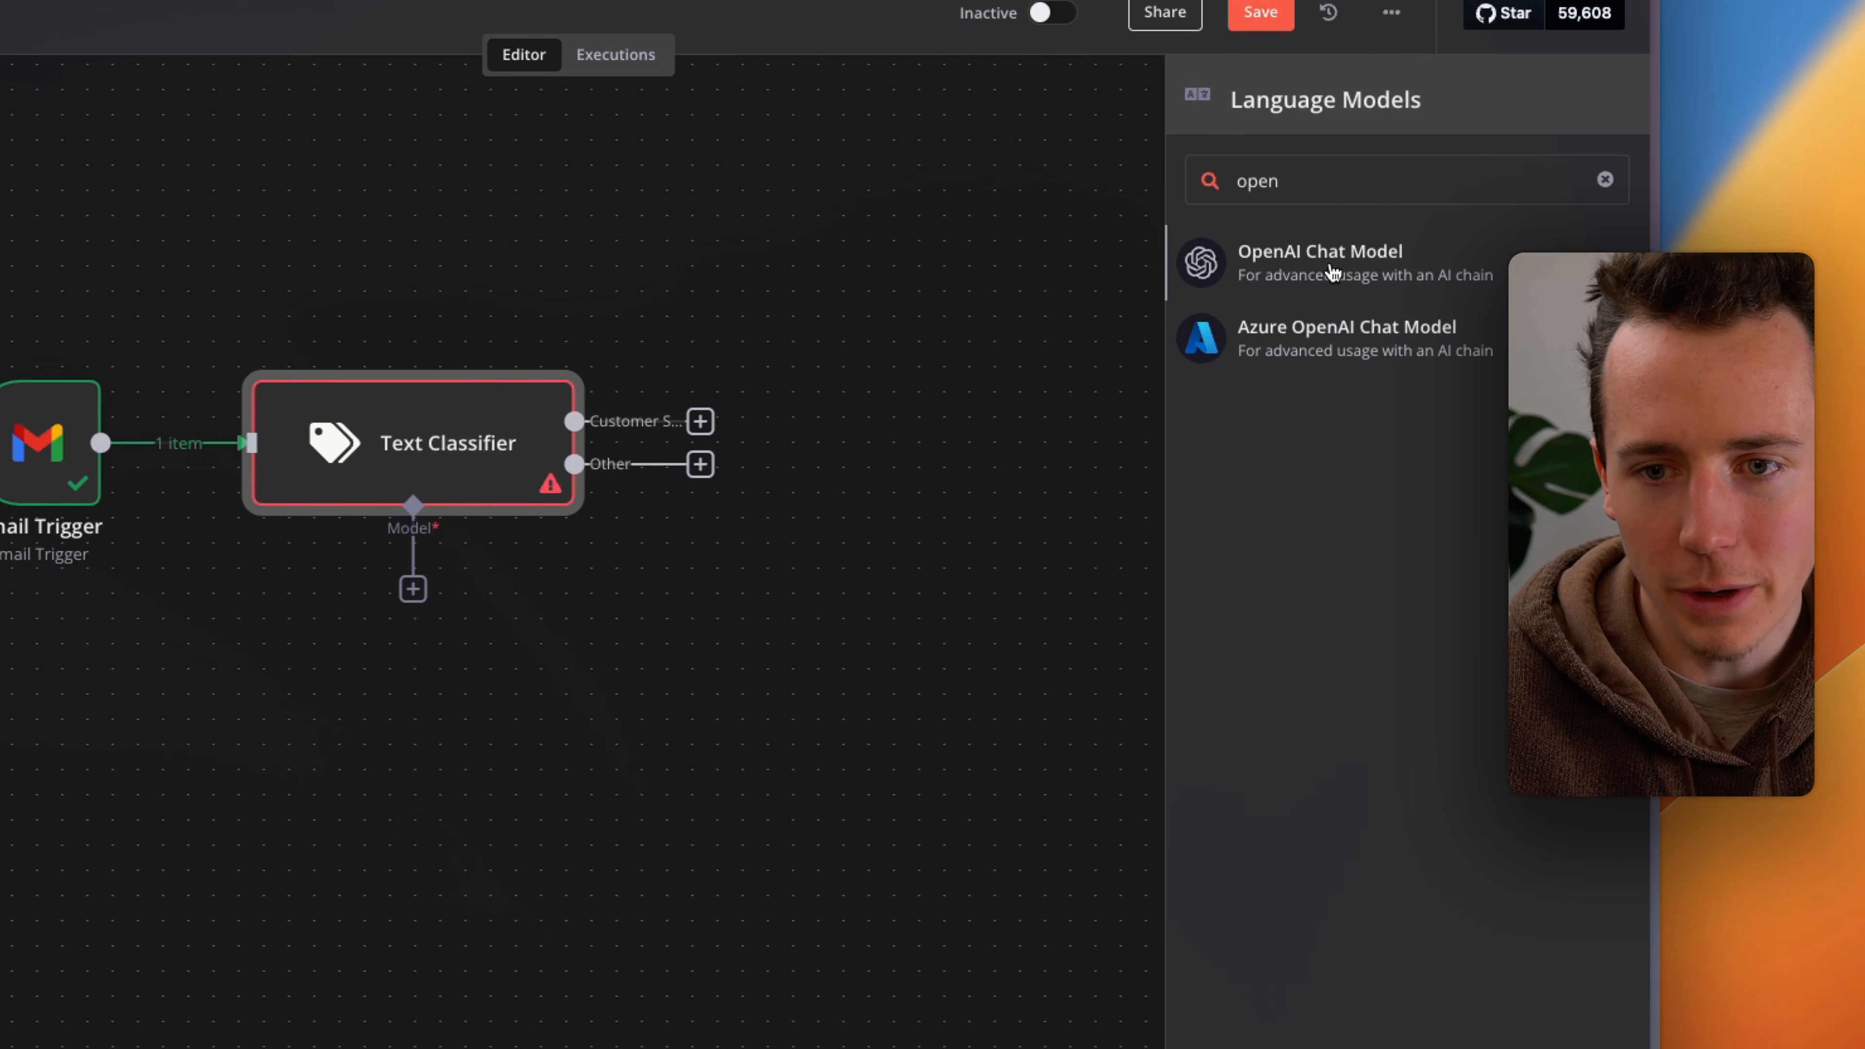
click(1333, 272)
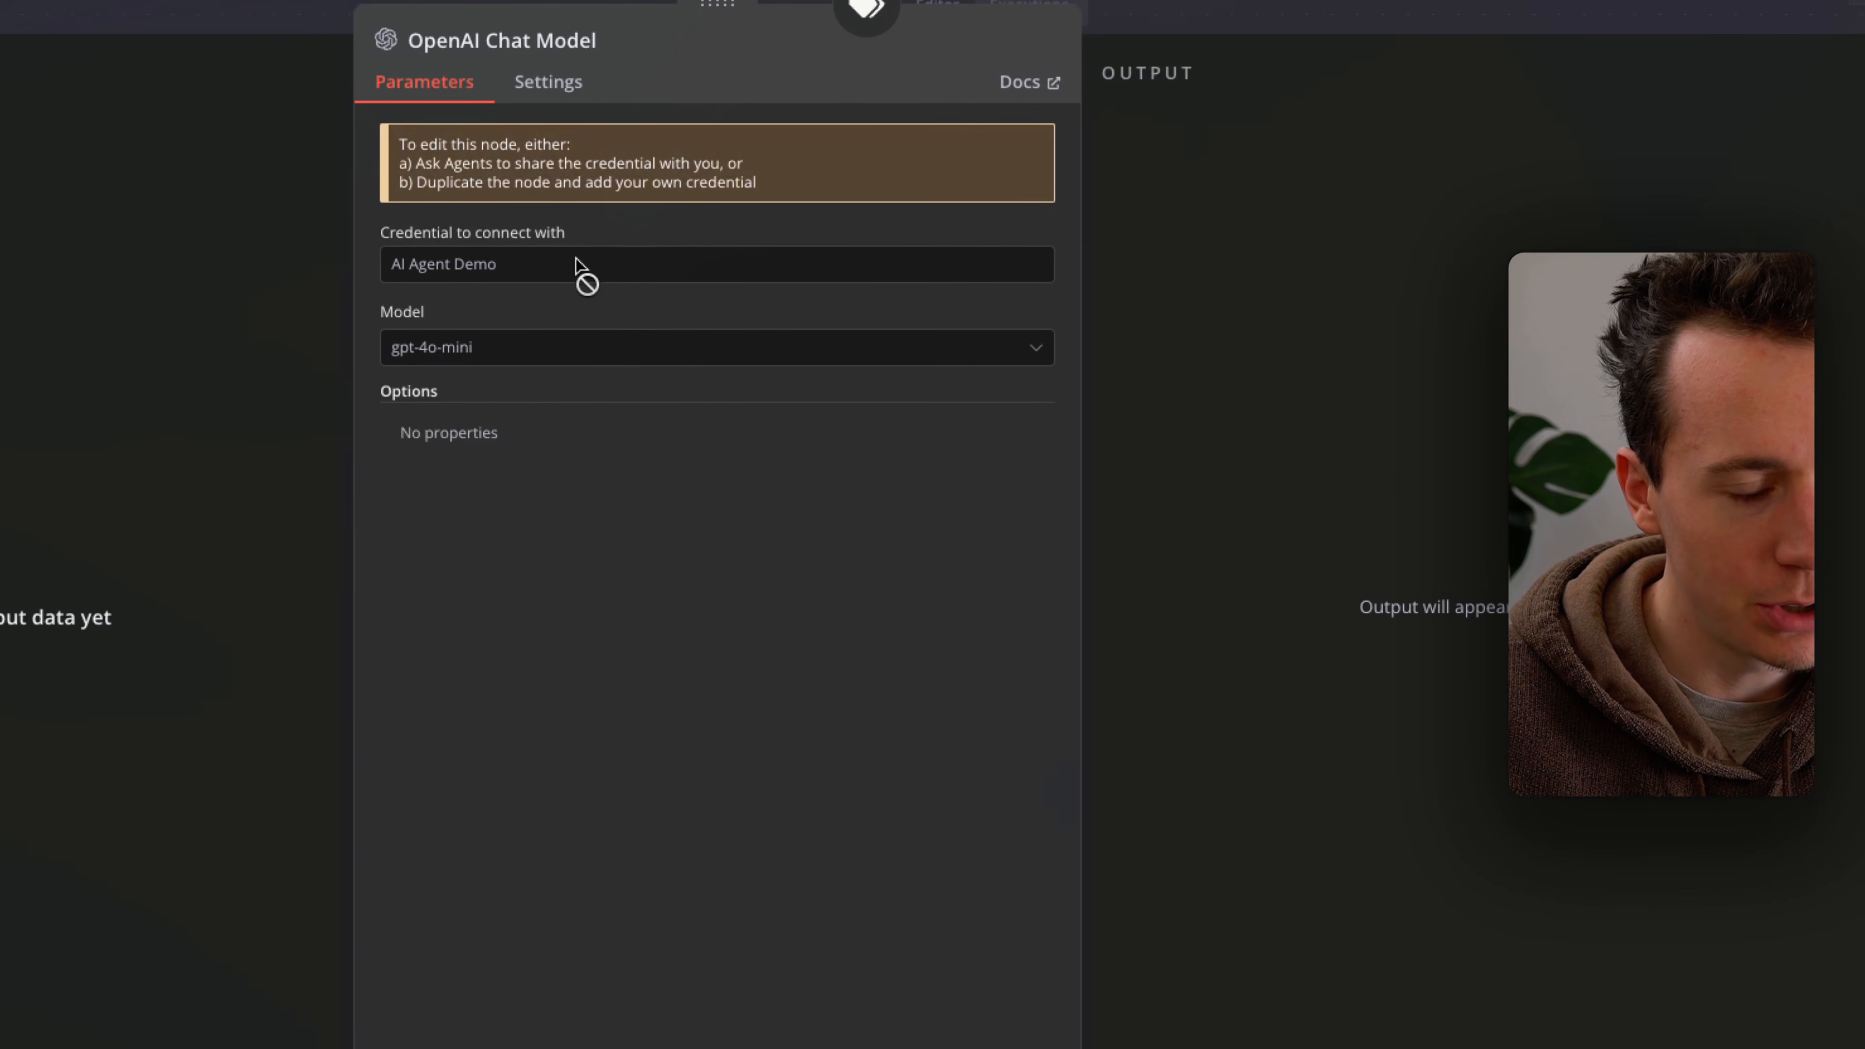
click(1219, 122)
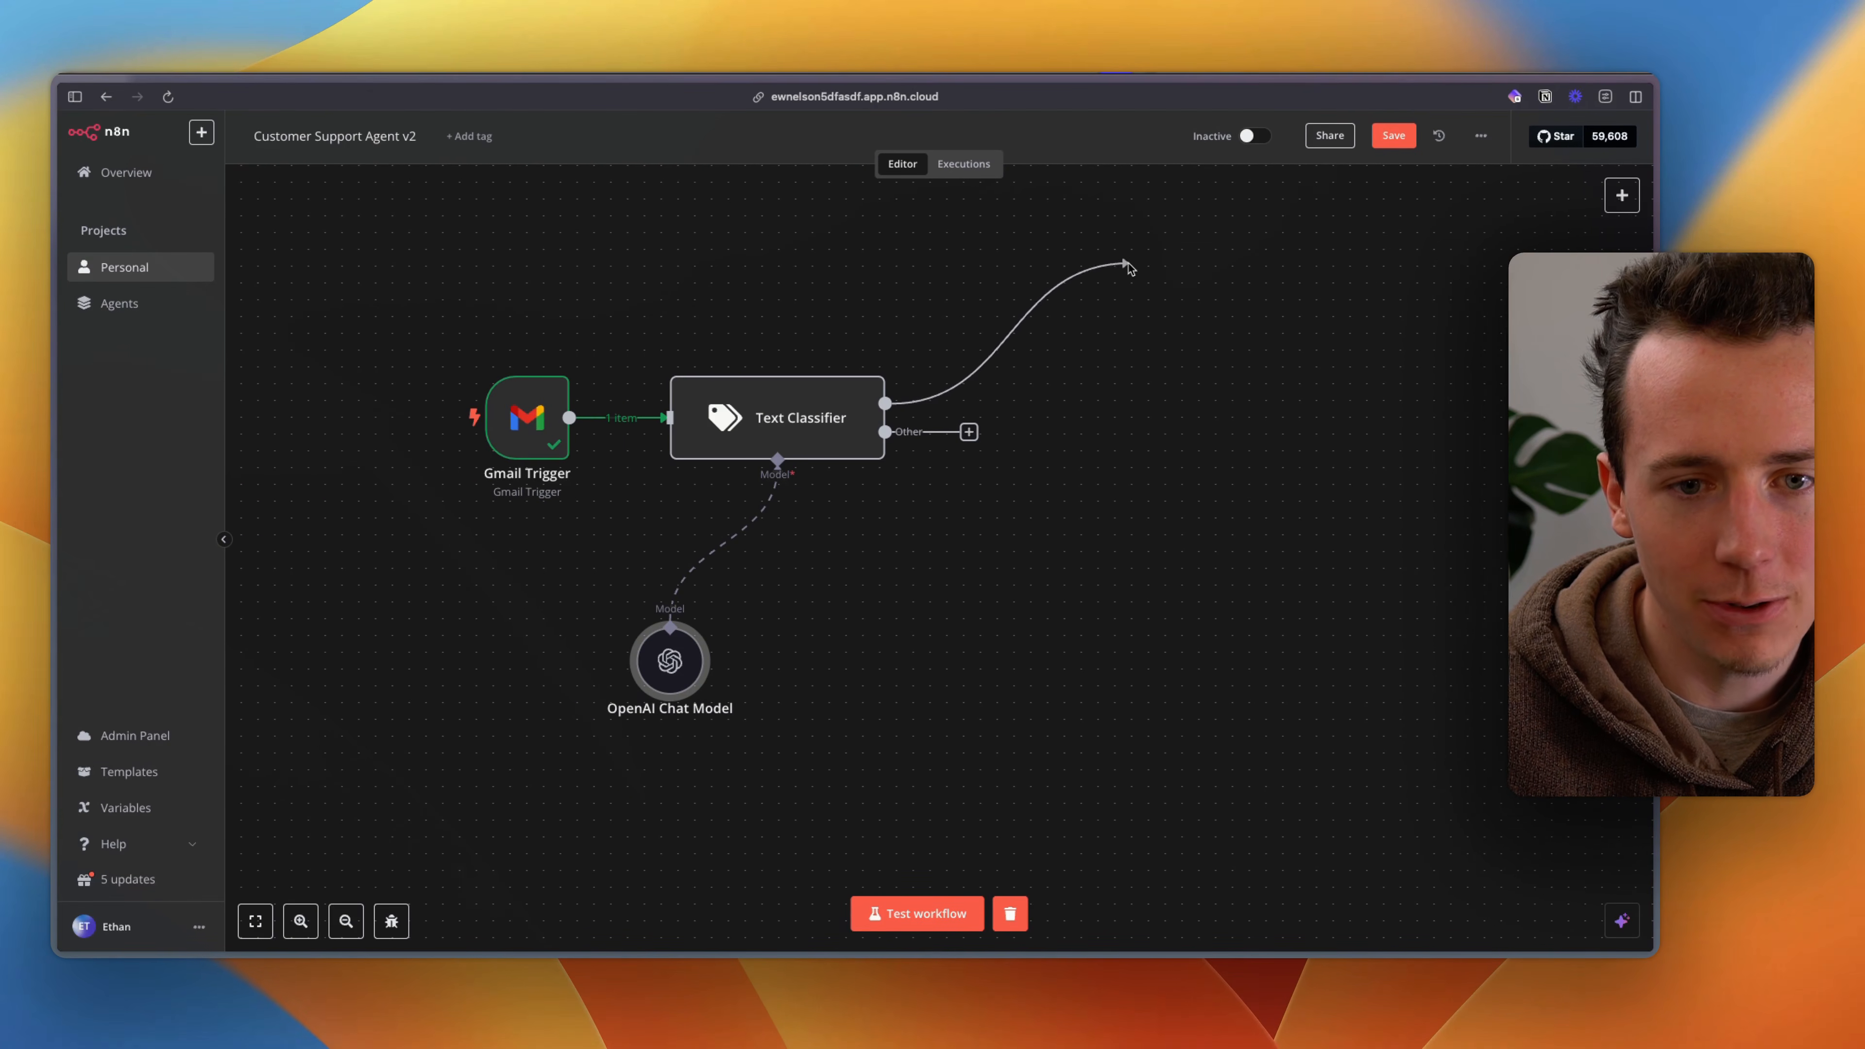
Step: Add an AI Agent node to the Text Classifier's Customer Support output
drag(1129, 269, 1101, 133)
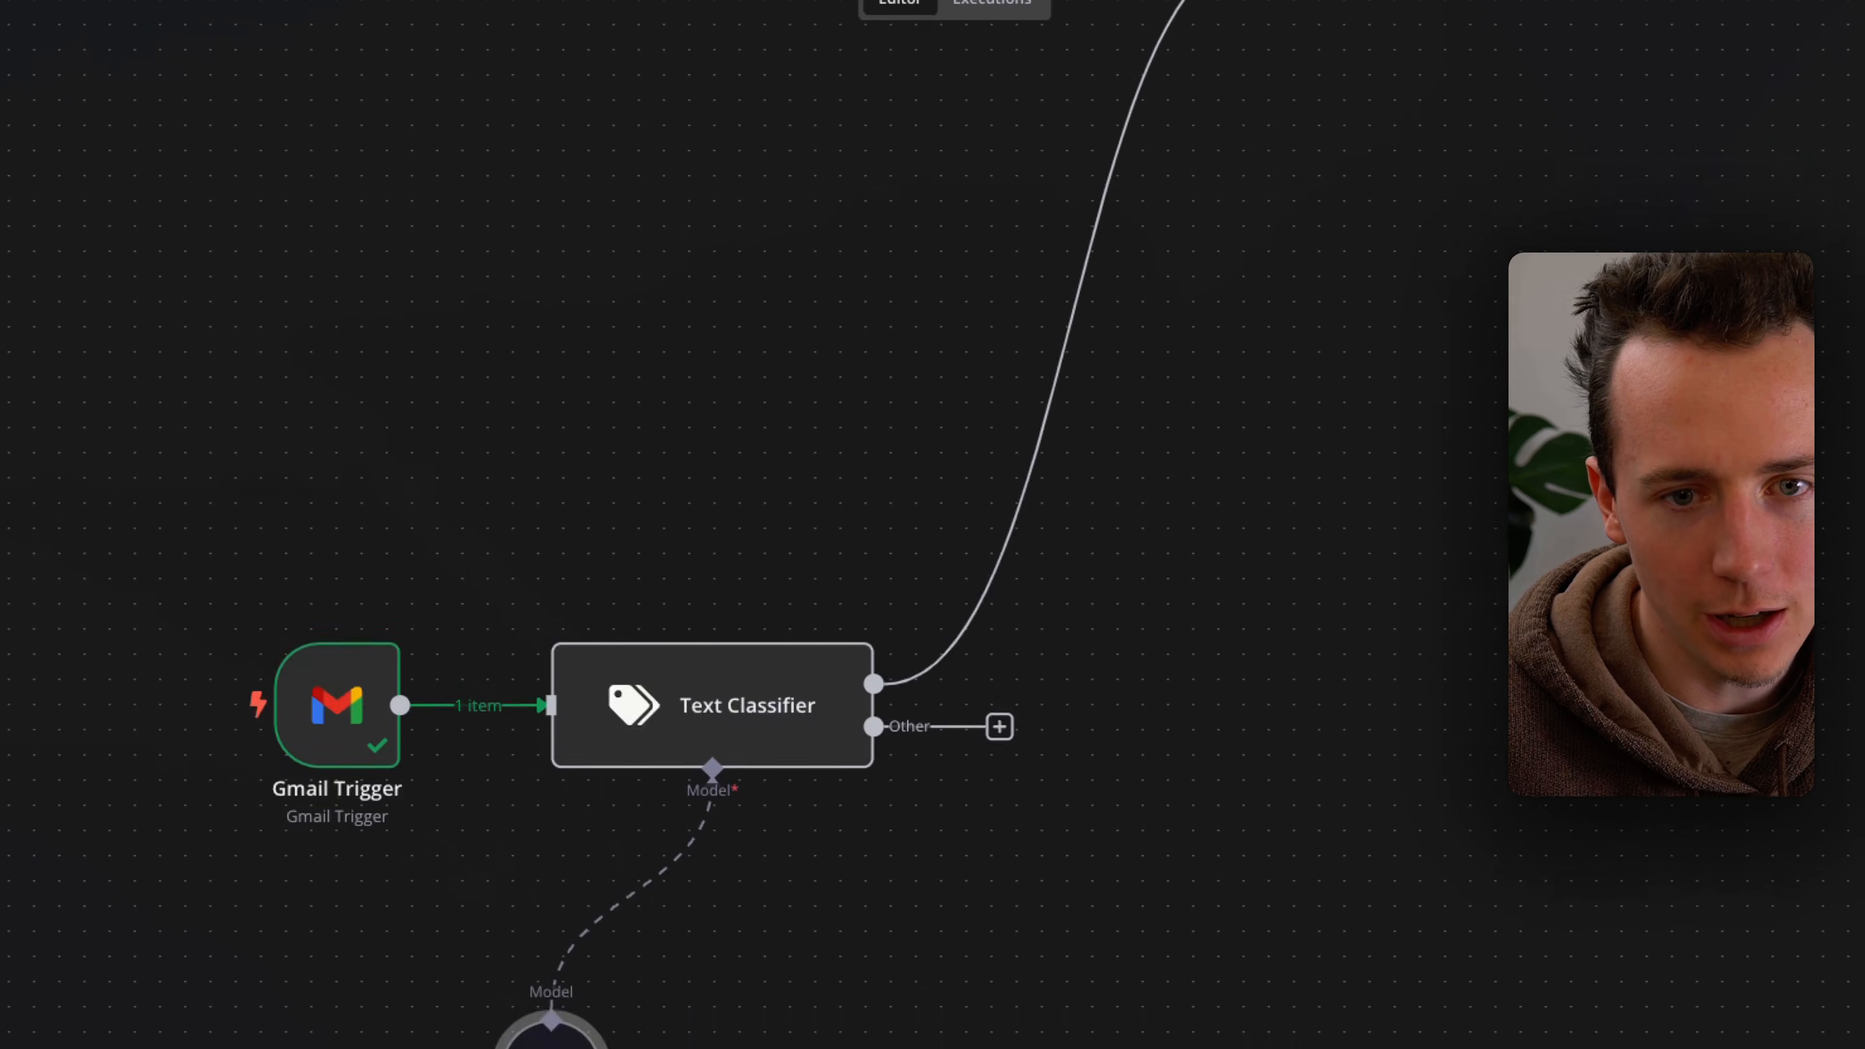
drag(1184, 2, 1057, 717)
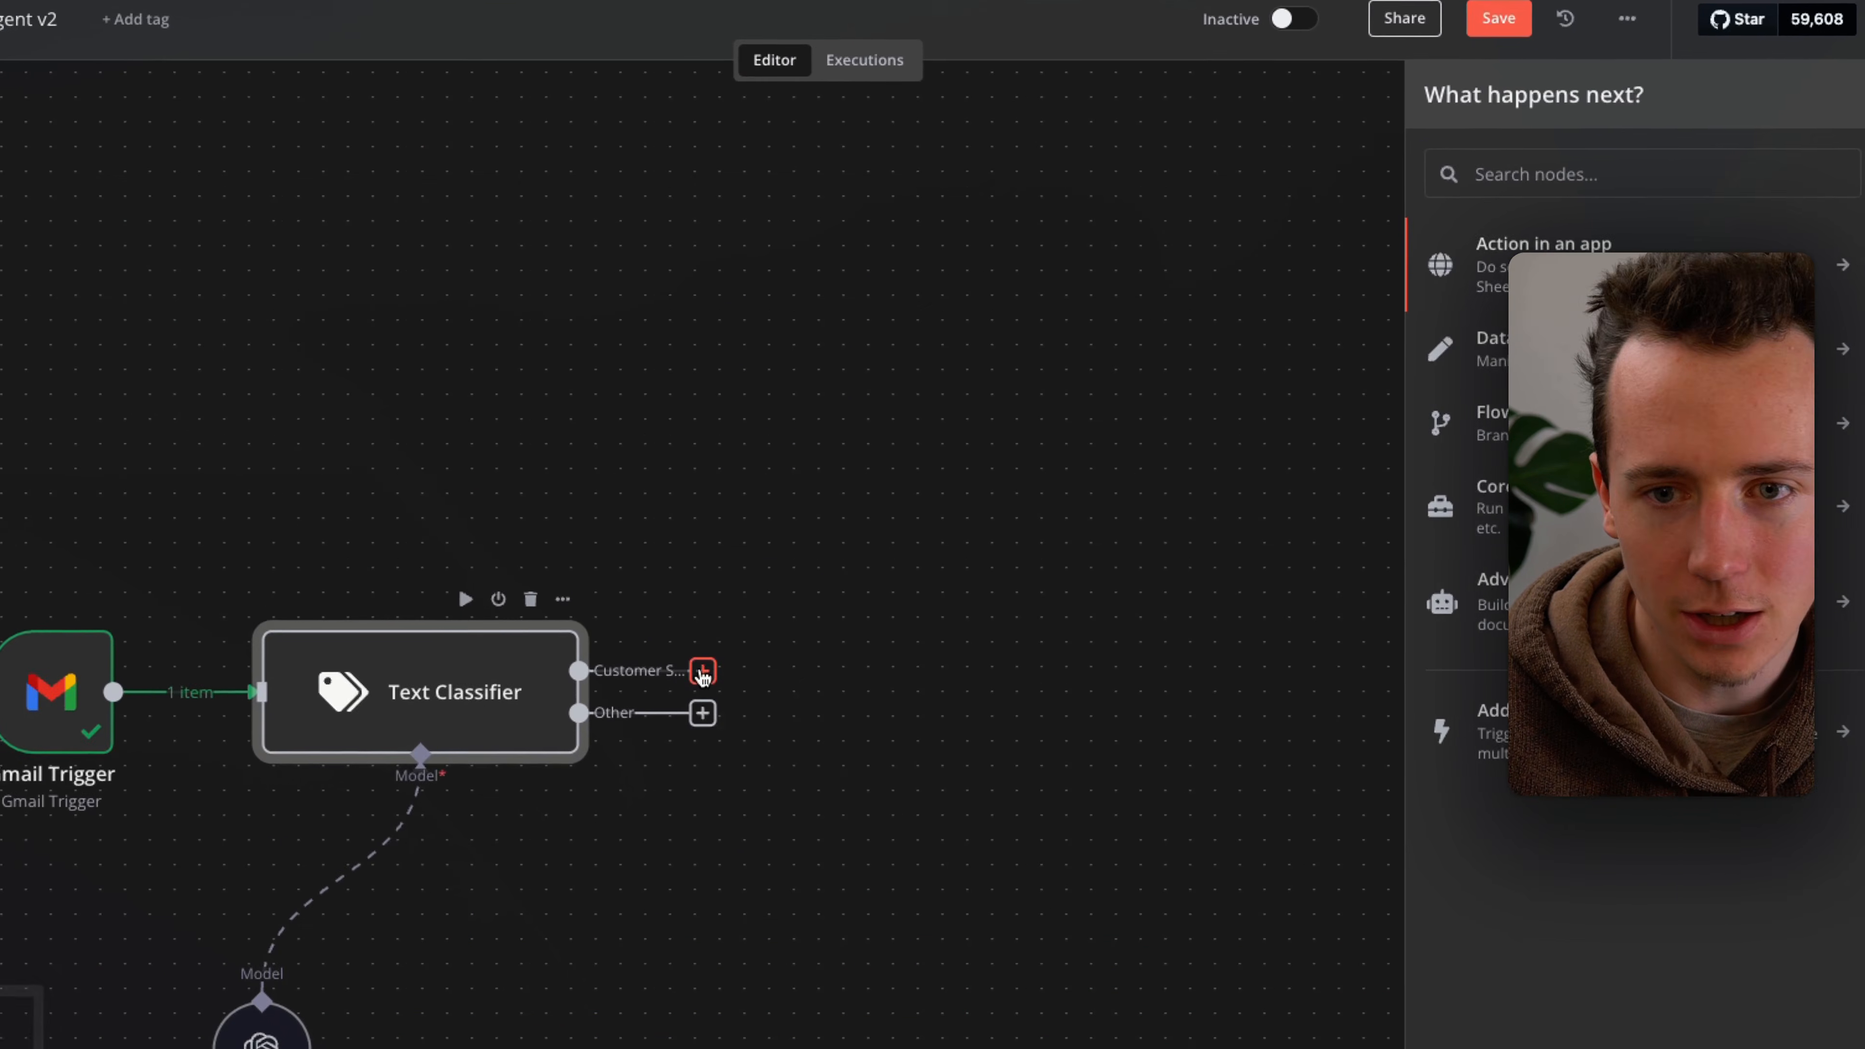
click(1543, 178)
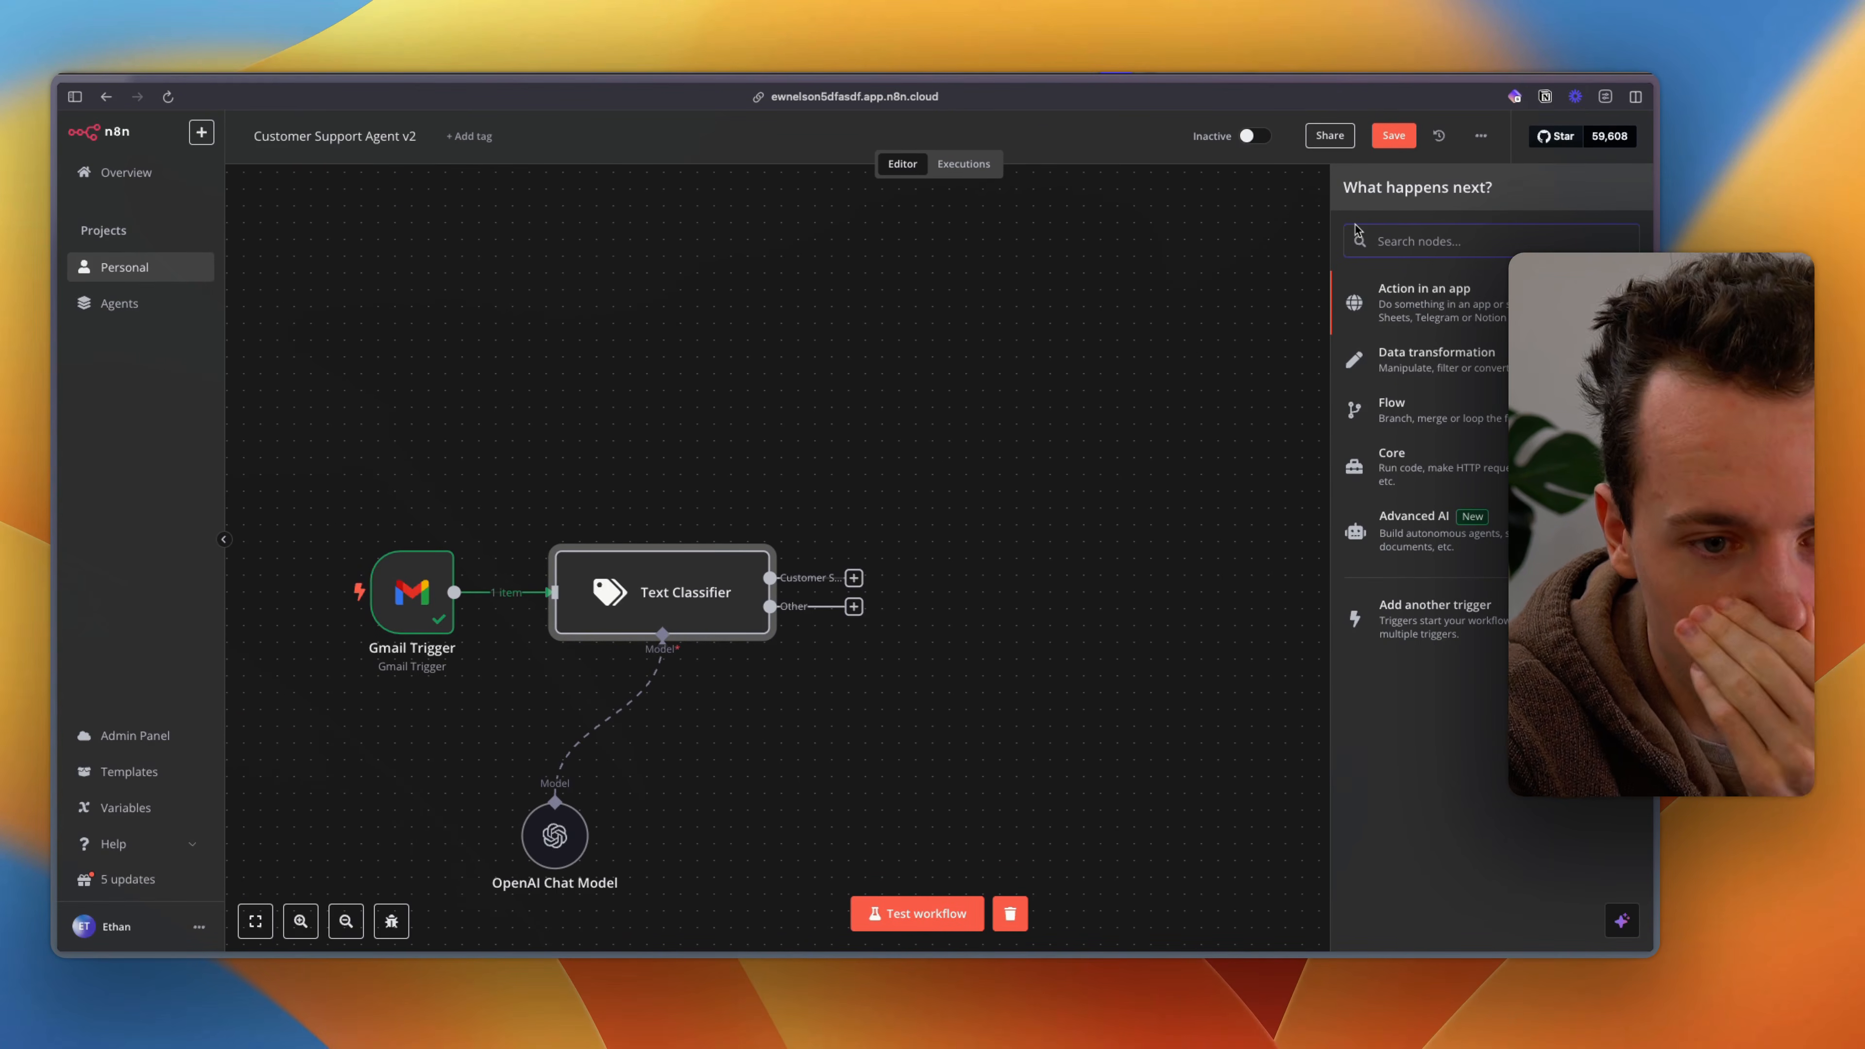
text(agent)
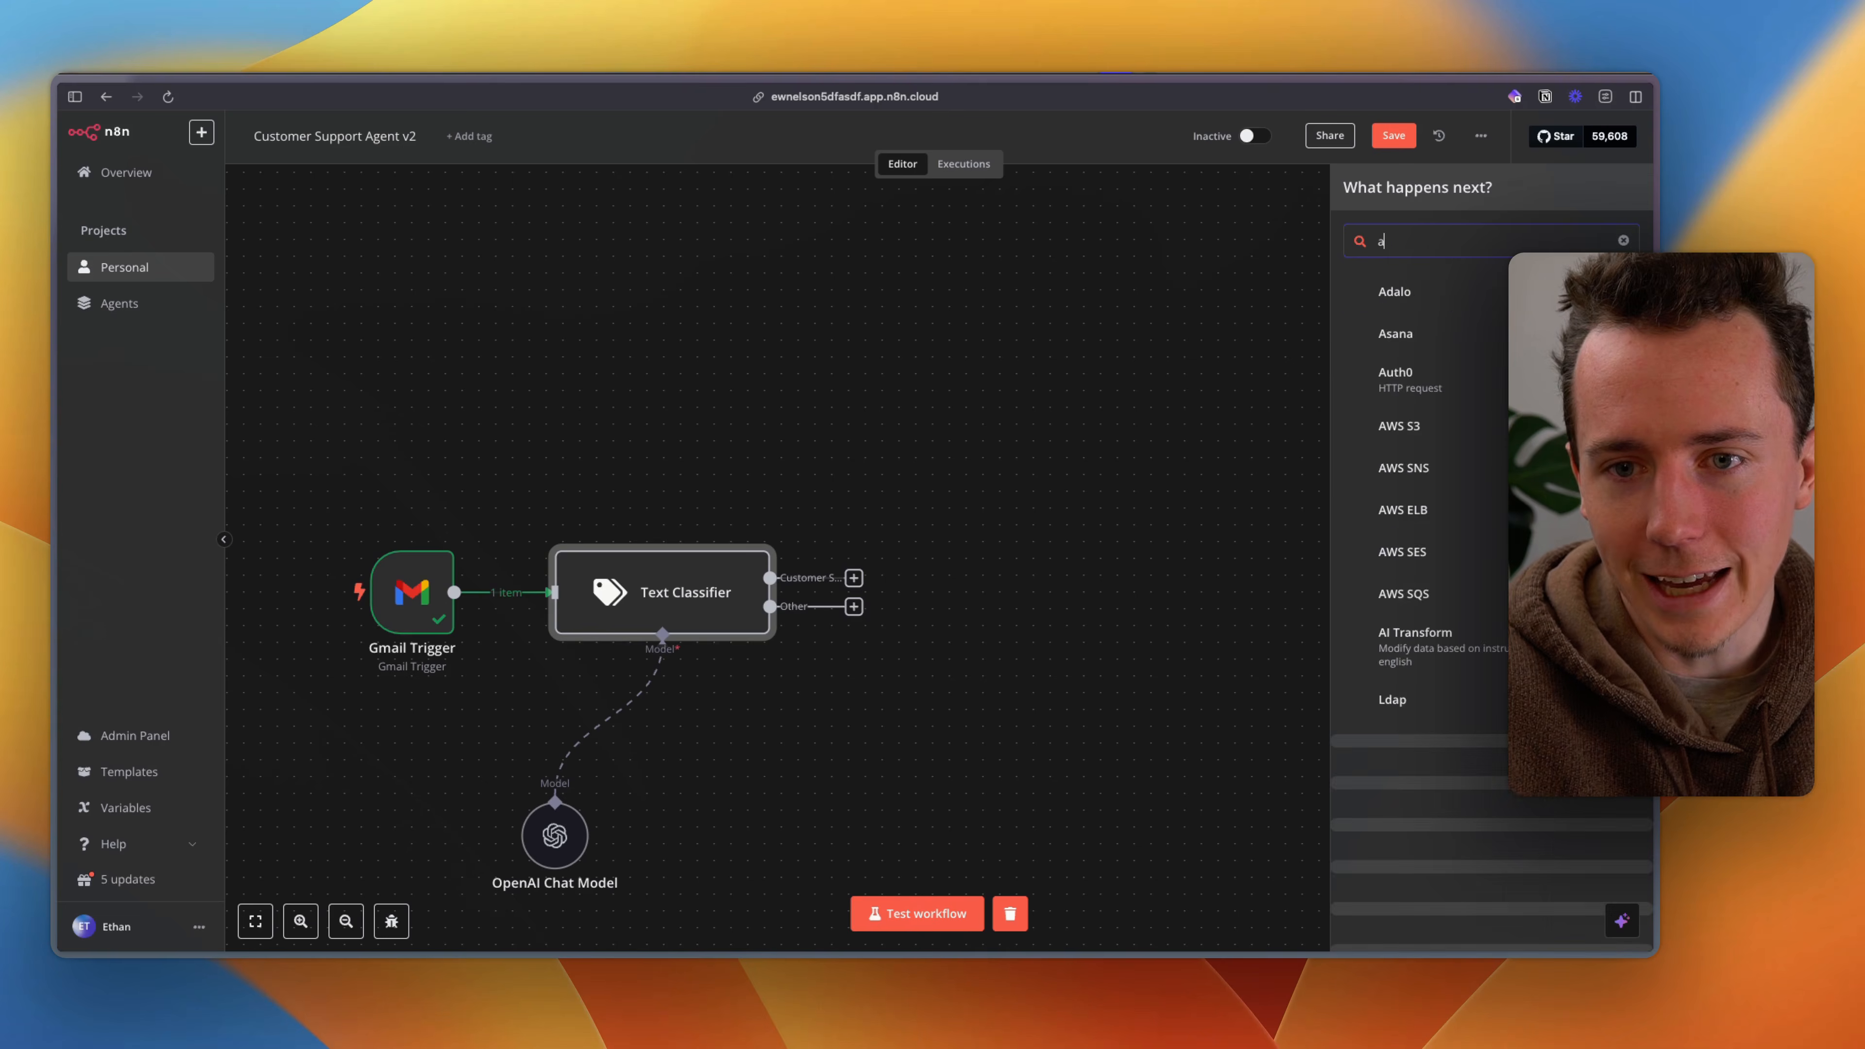
click(1402, 344)
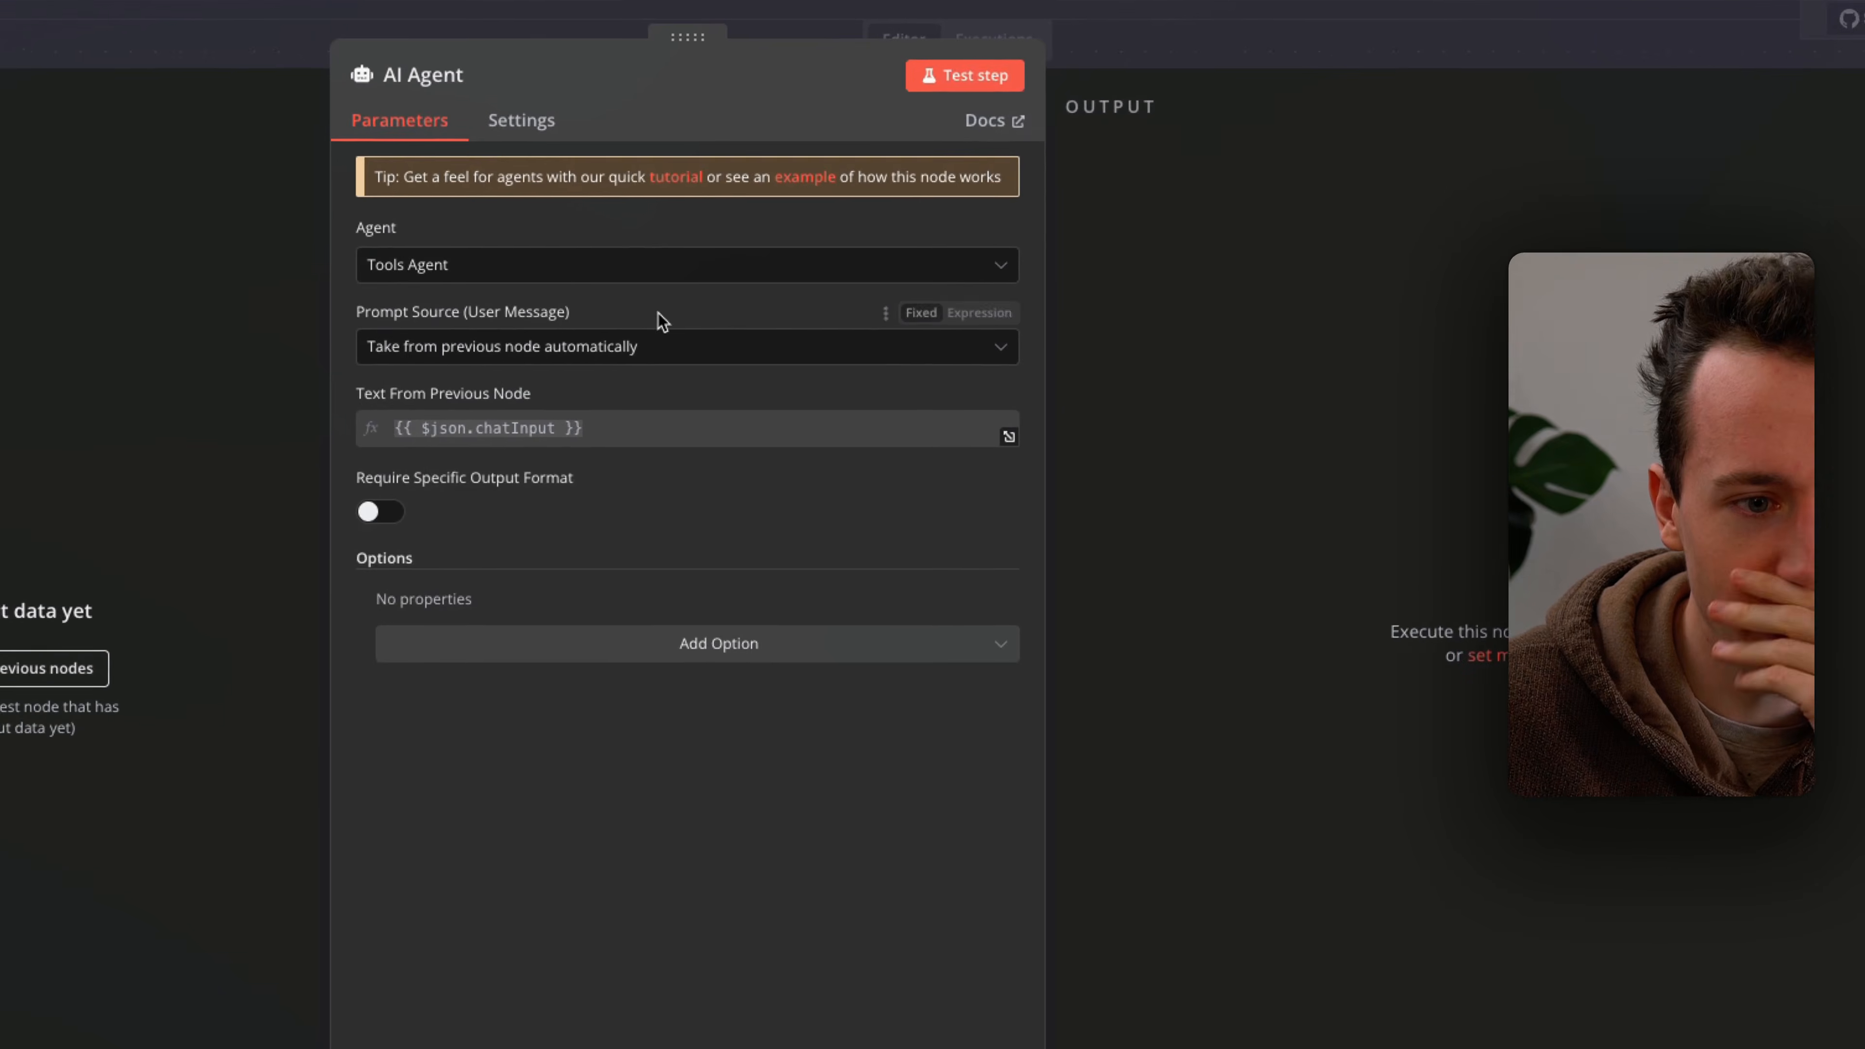
Step: Set the AI Agent's type to Conversational Agent and its prompt source to Define below
click(632, 276)
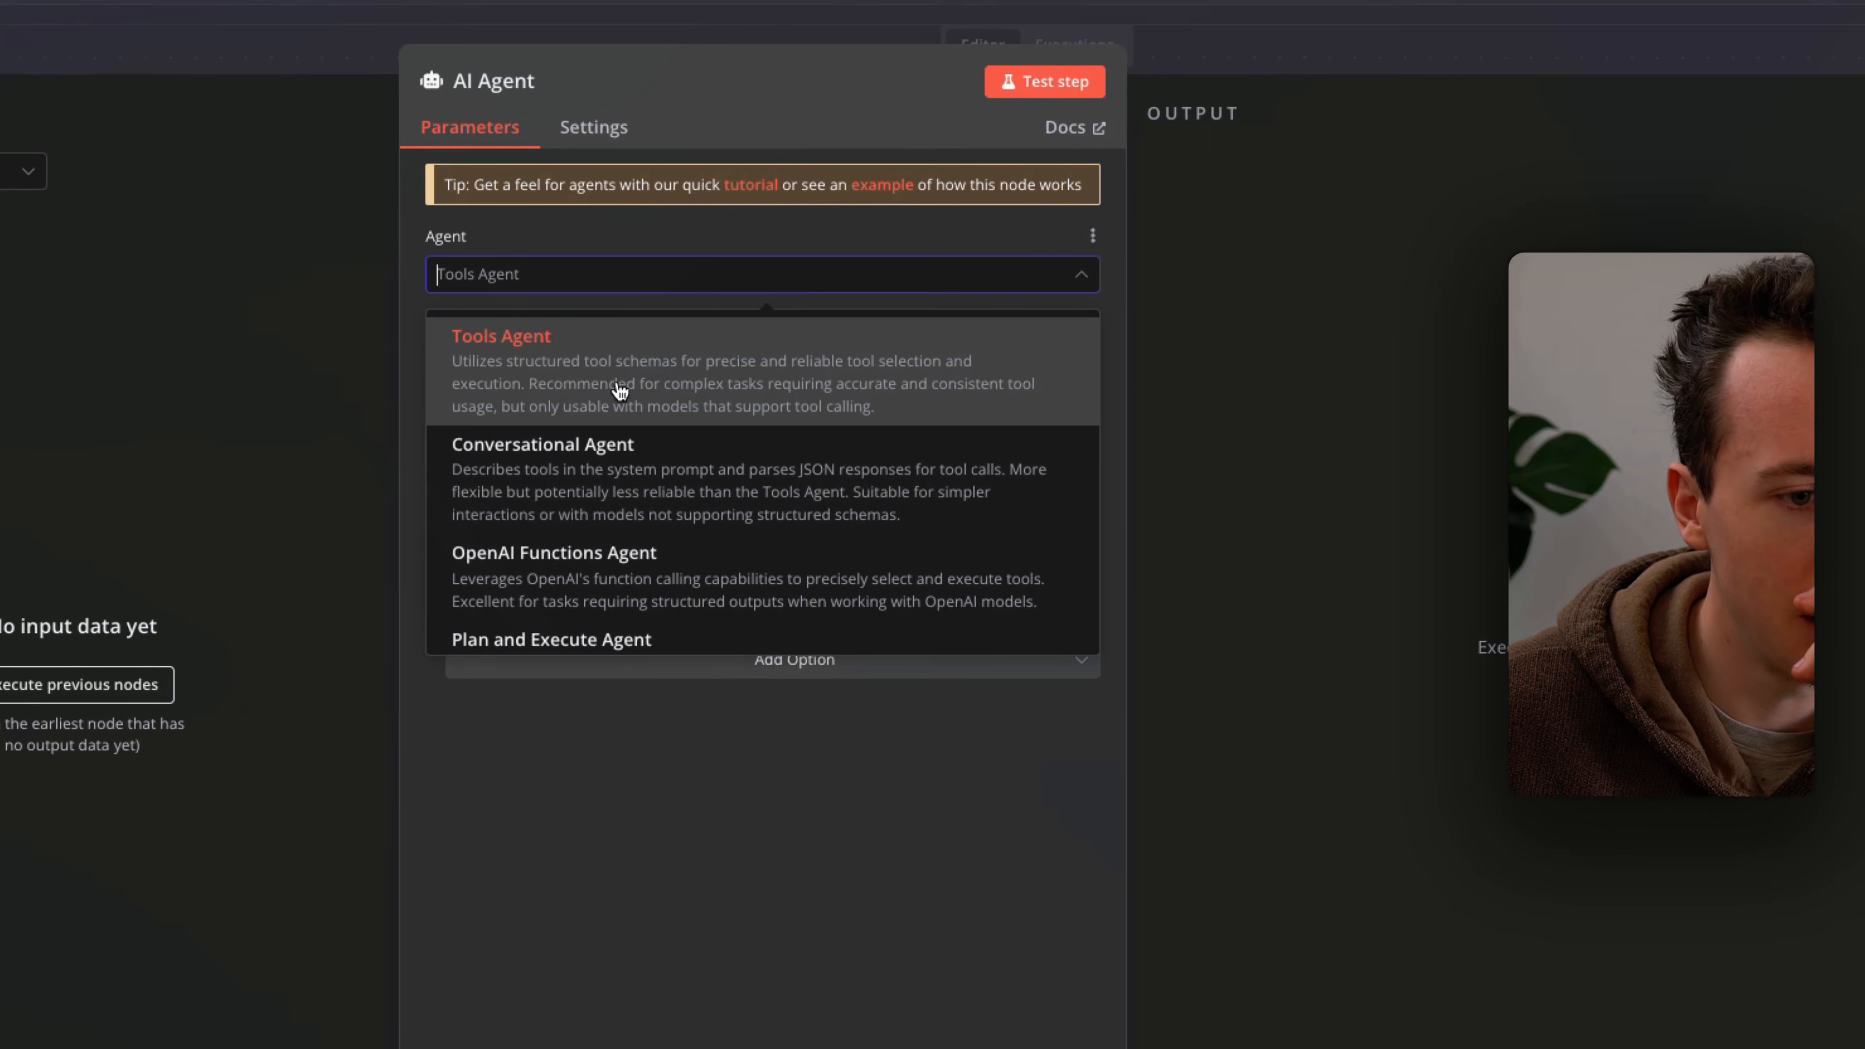
click(614, 459)
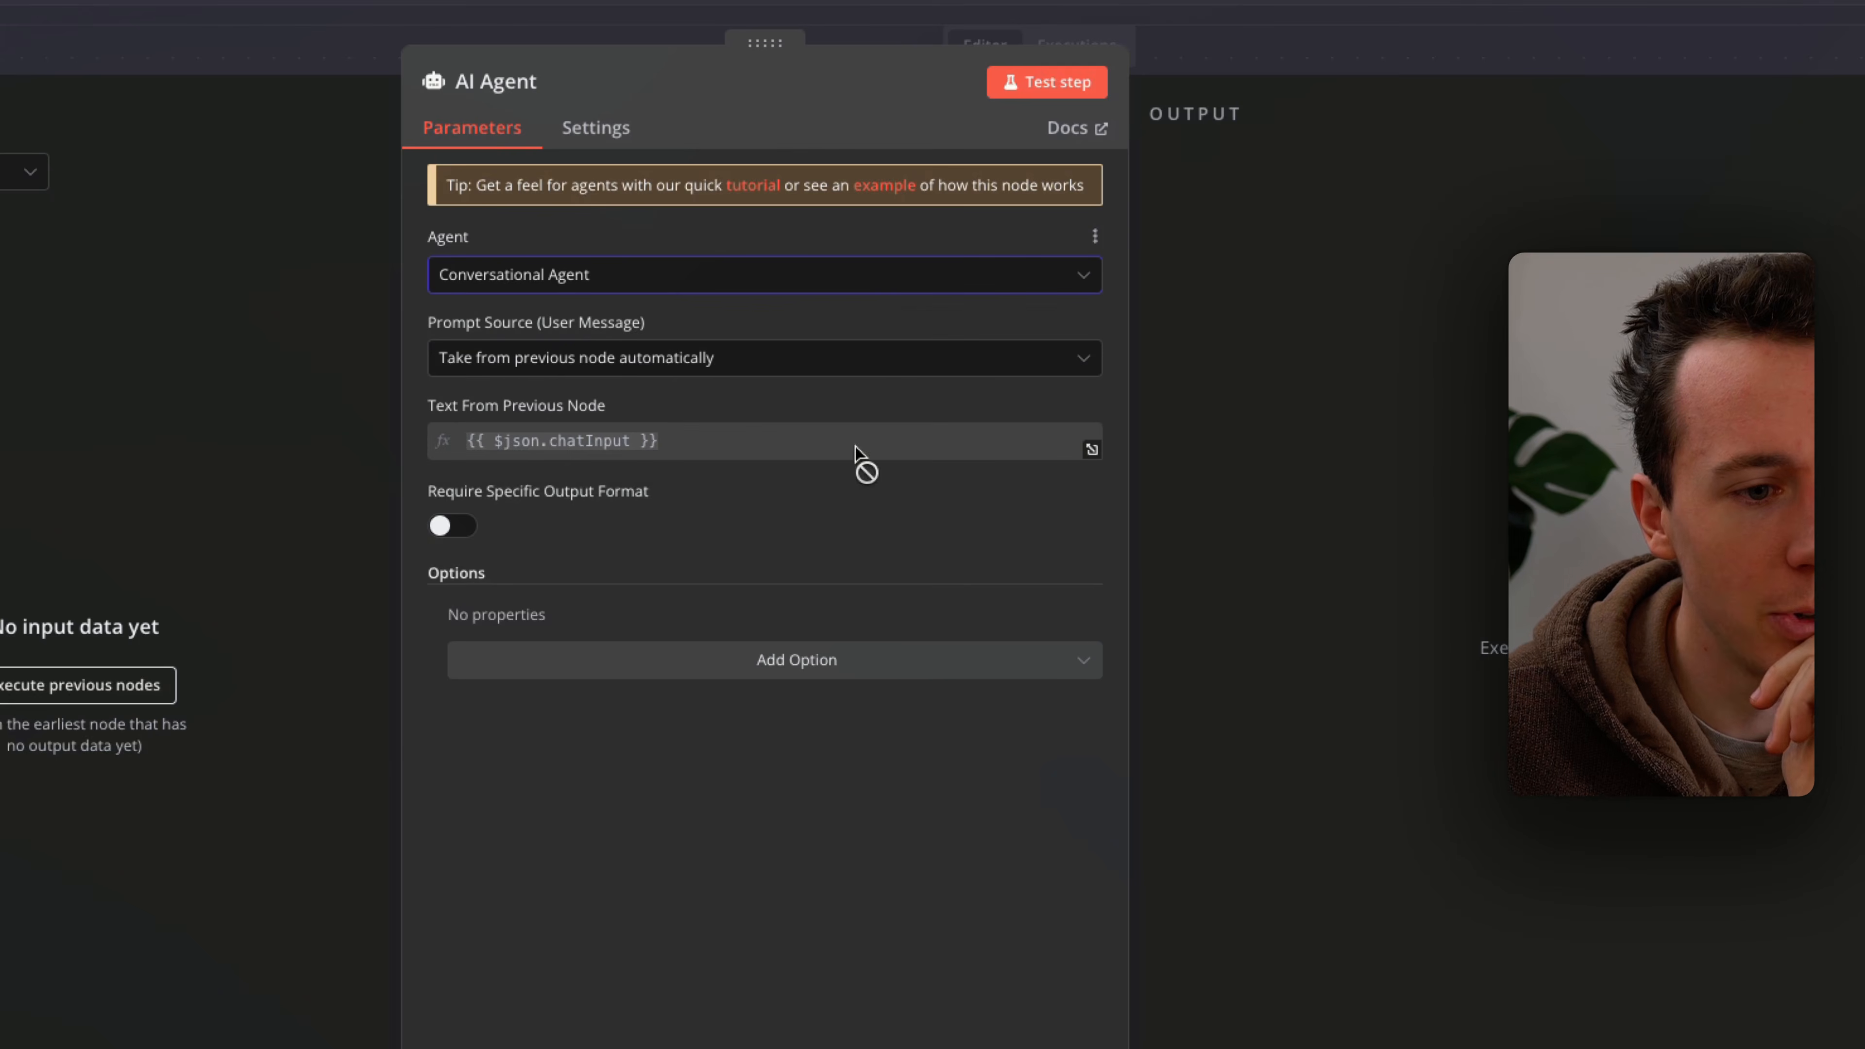
click(655, 362)
click(599, 493)
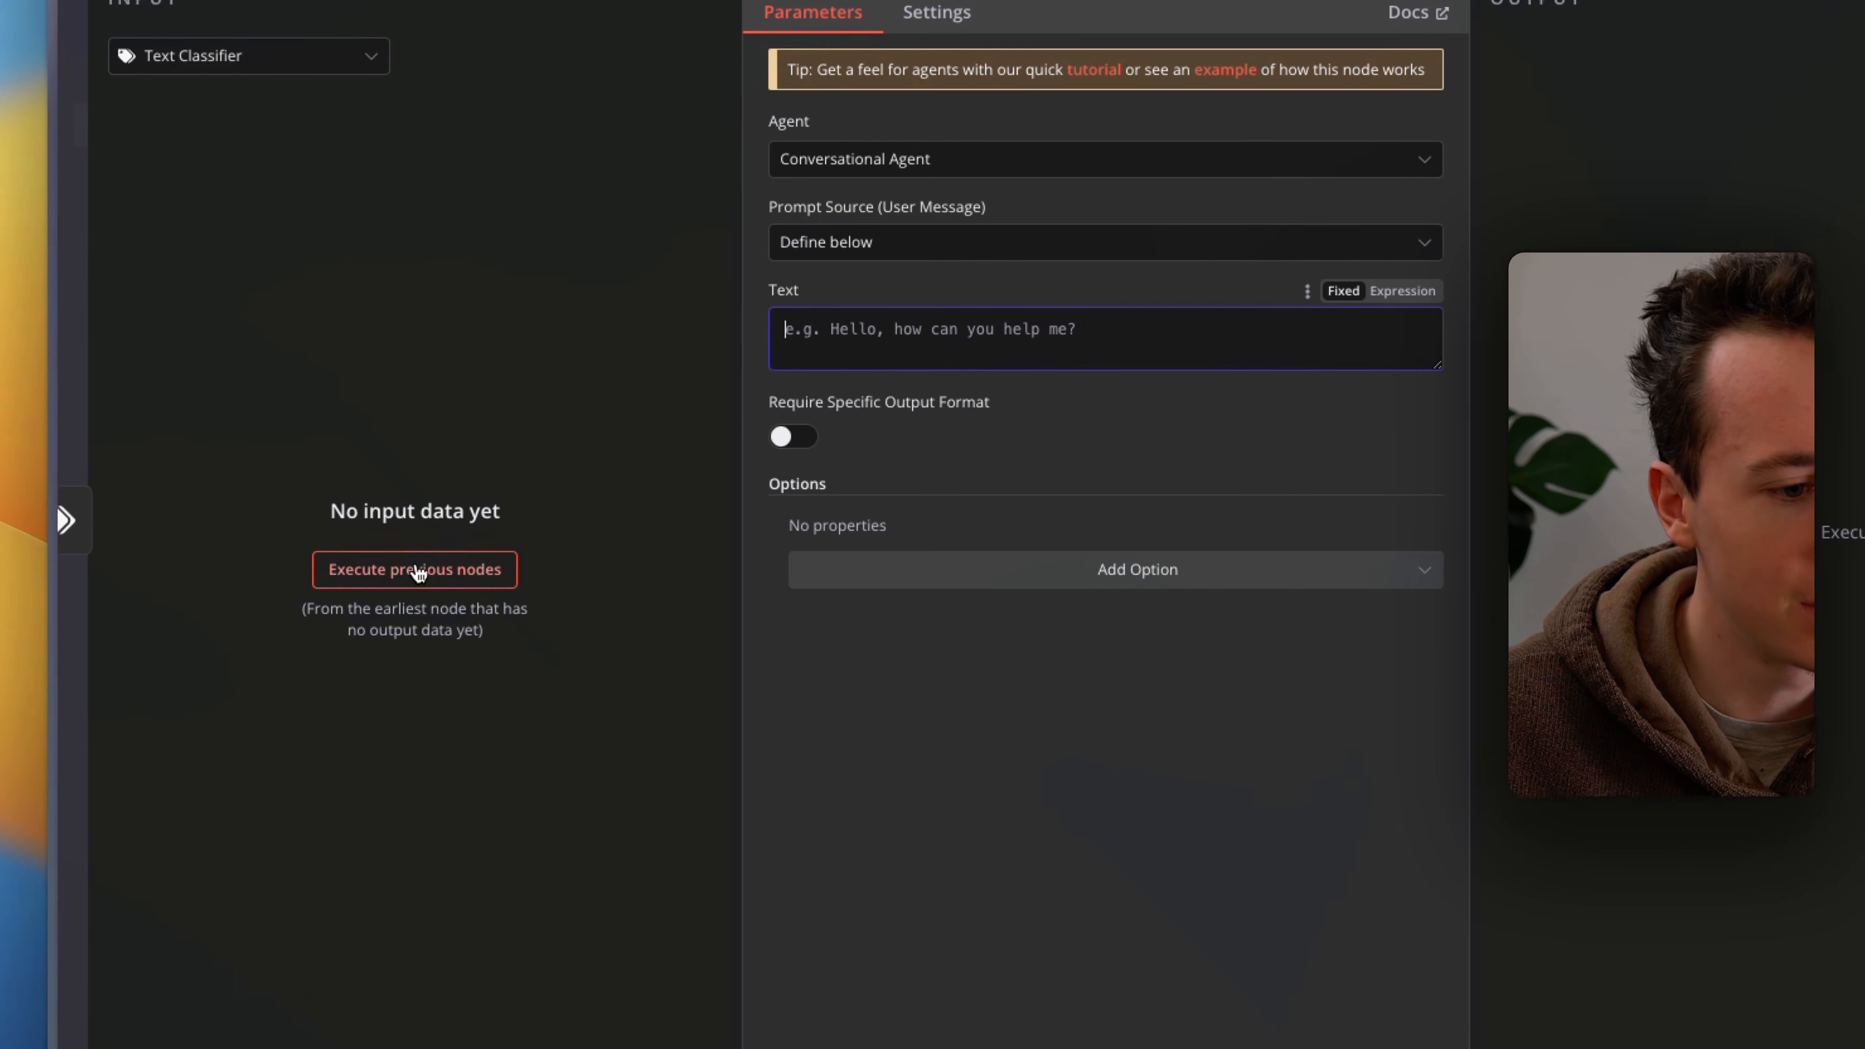
Step: Try to execute the AI Agent's previous nodes to load its input data, and return to the canvas
click(417, 569)
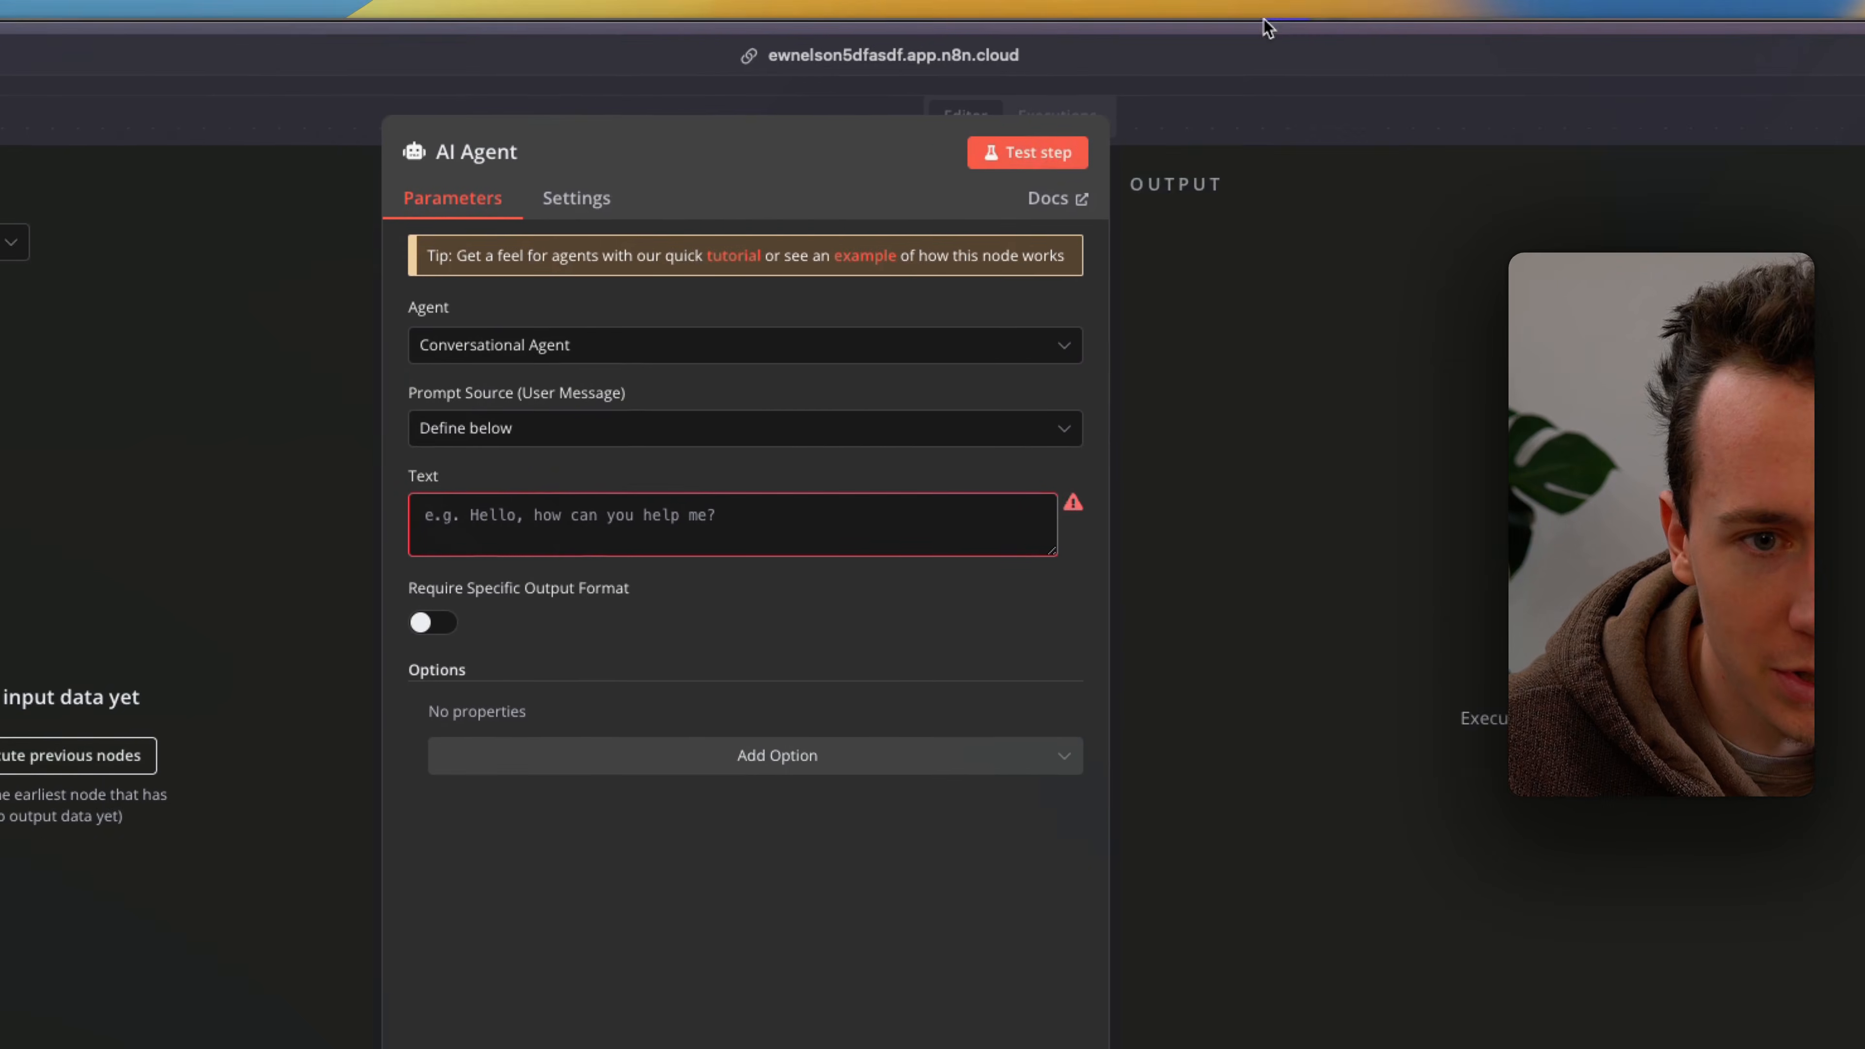
click(1176, 162)
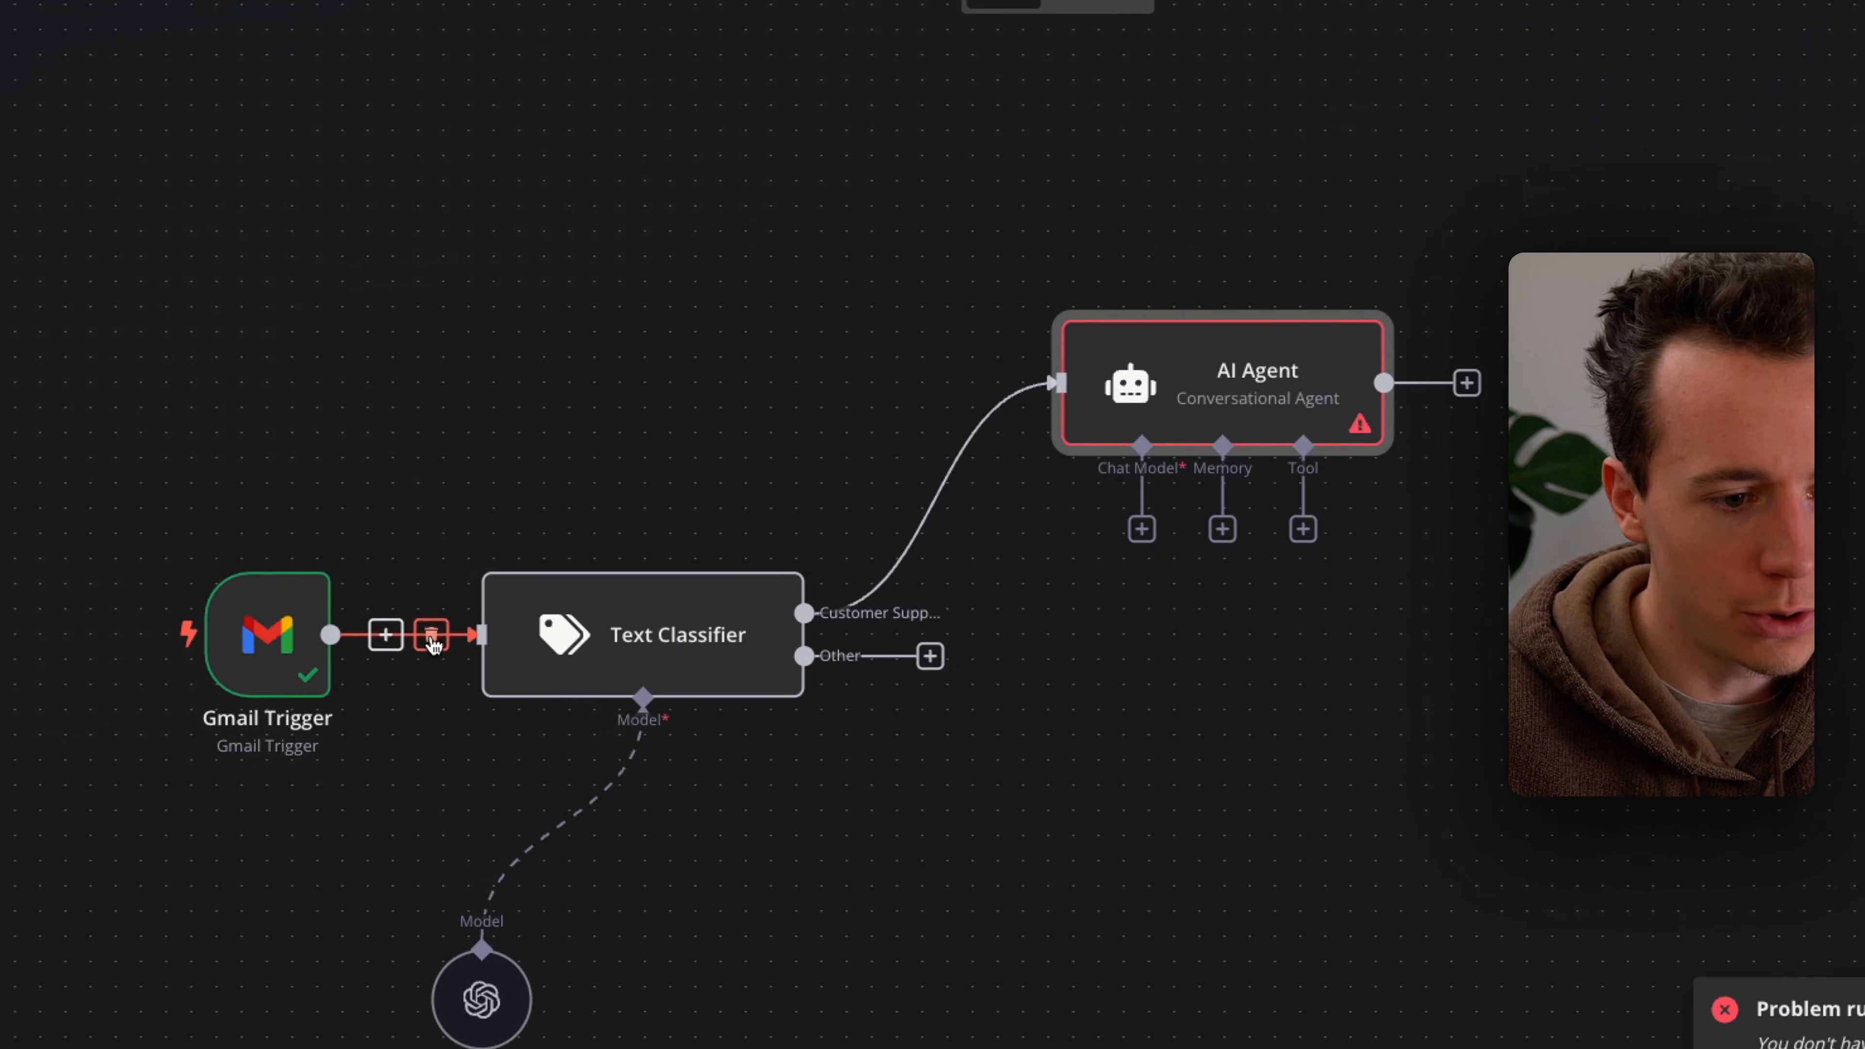
Step: Start inserting a node between the Gmail Trigger and Text Classifier, moving the Text Classifier and AI Agent farther along to make room
click(394, 627)
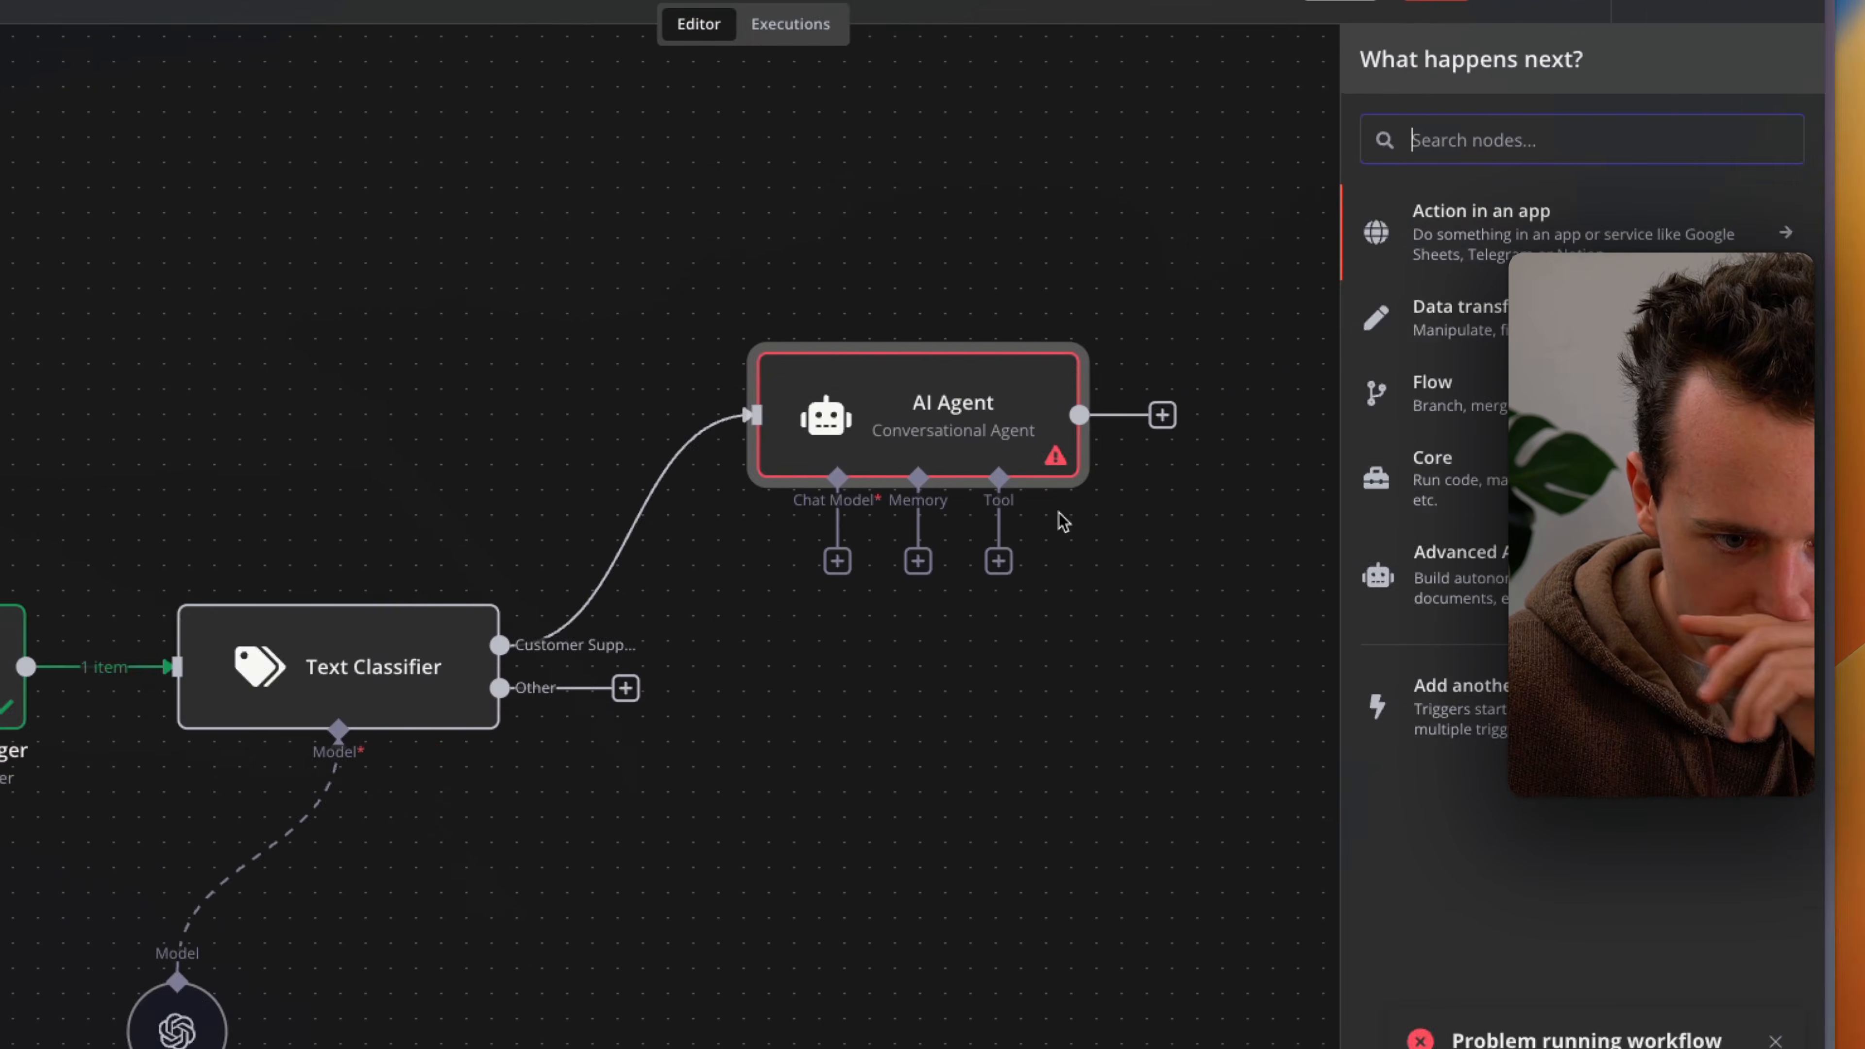
drag(366, 667, 617, 651)
click(904, 431)
drag(1060, 411, 1251, 359)
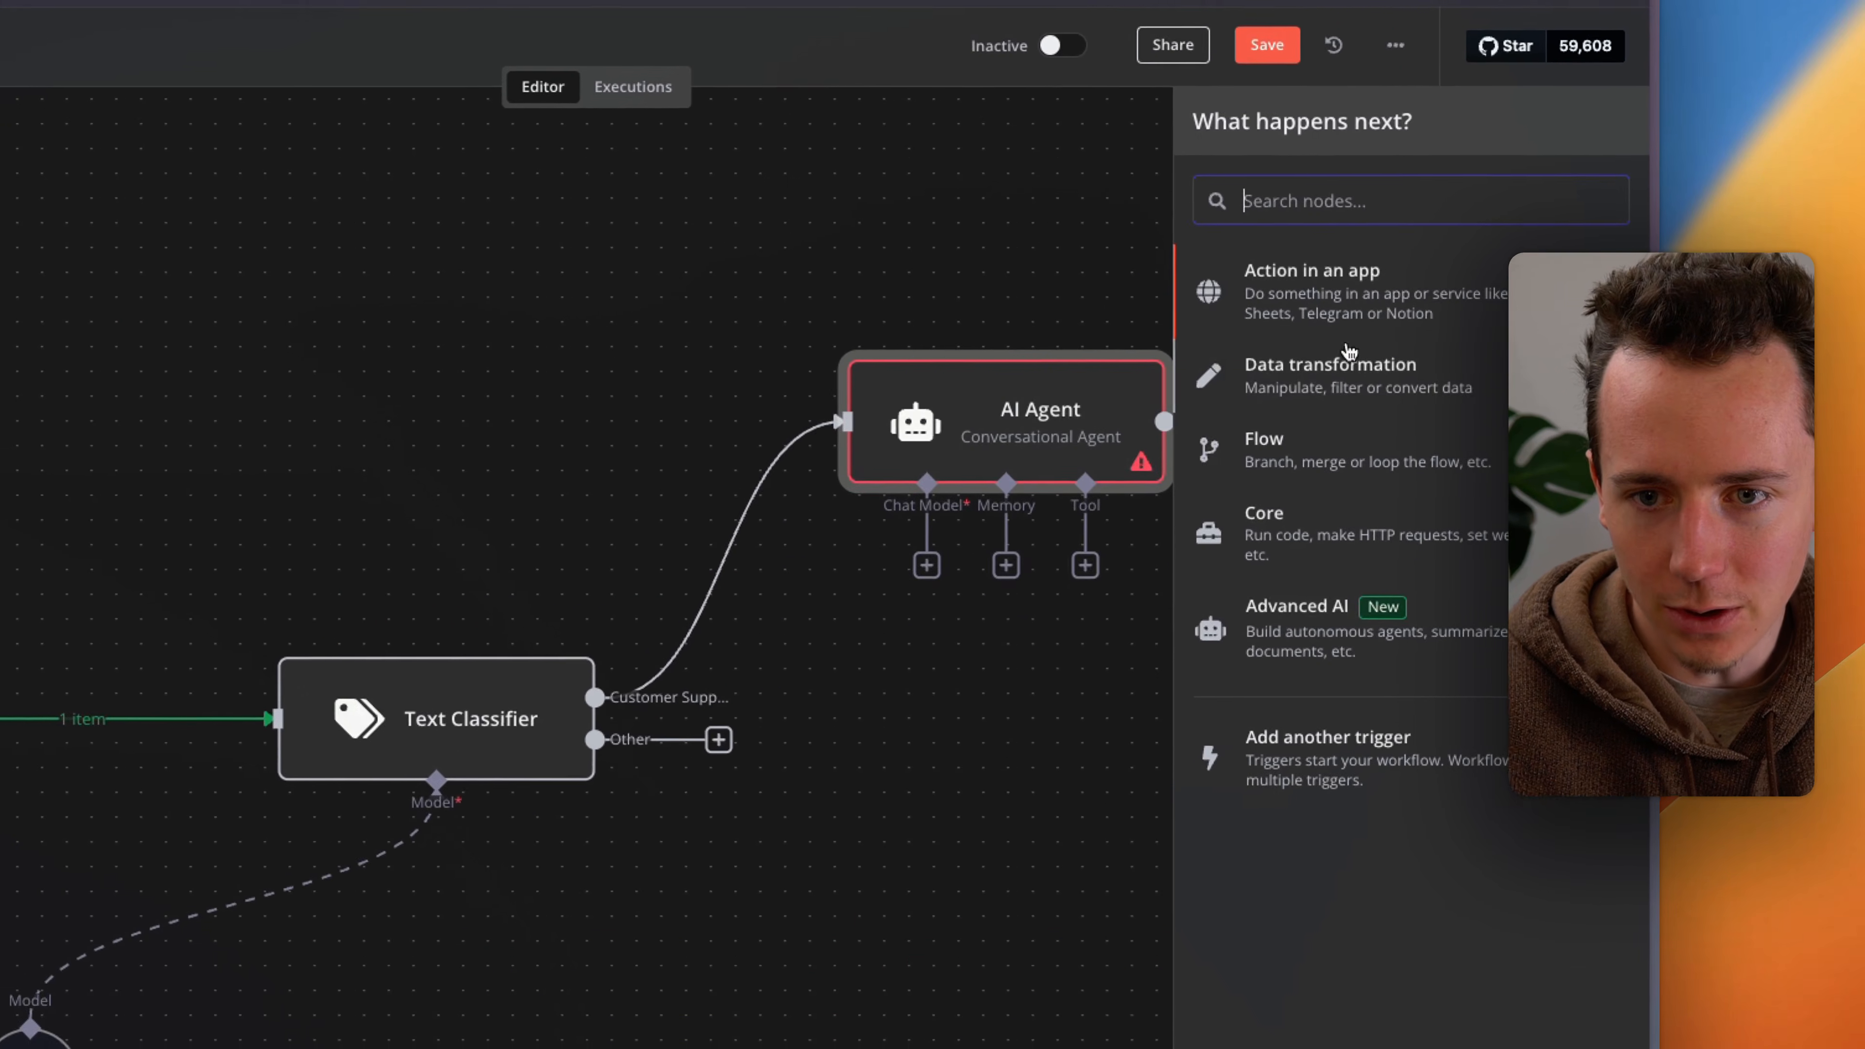
Step: Try to insert an Edit Fields (Set) node between the Gmail Trigger and the Text Classifier
click(1432, 360)
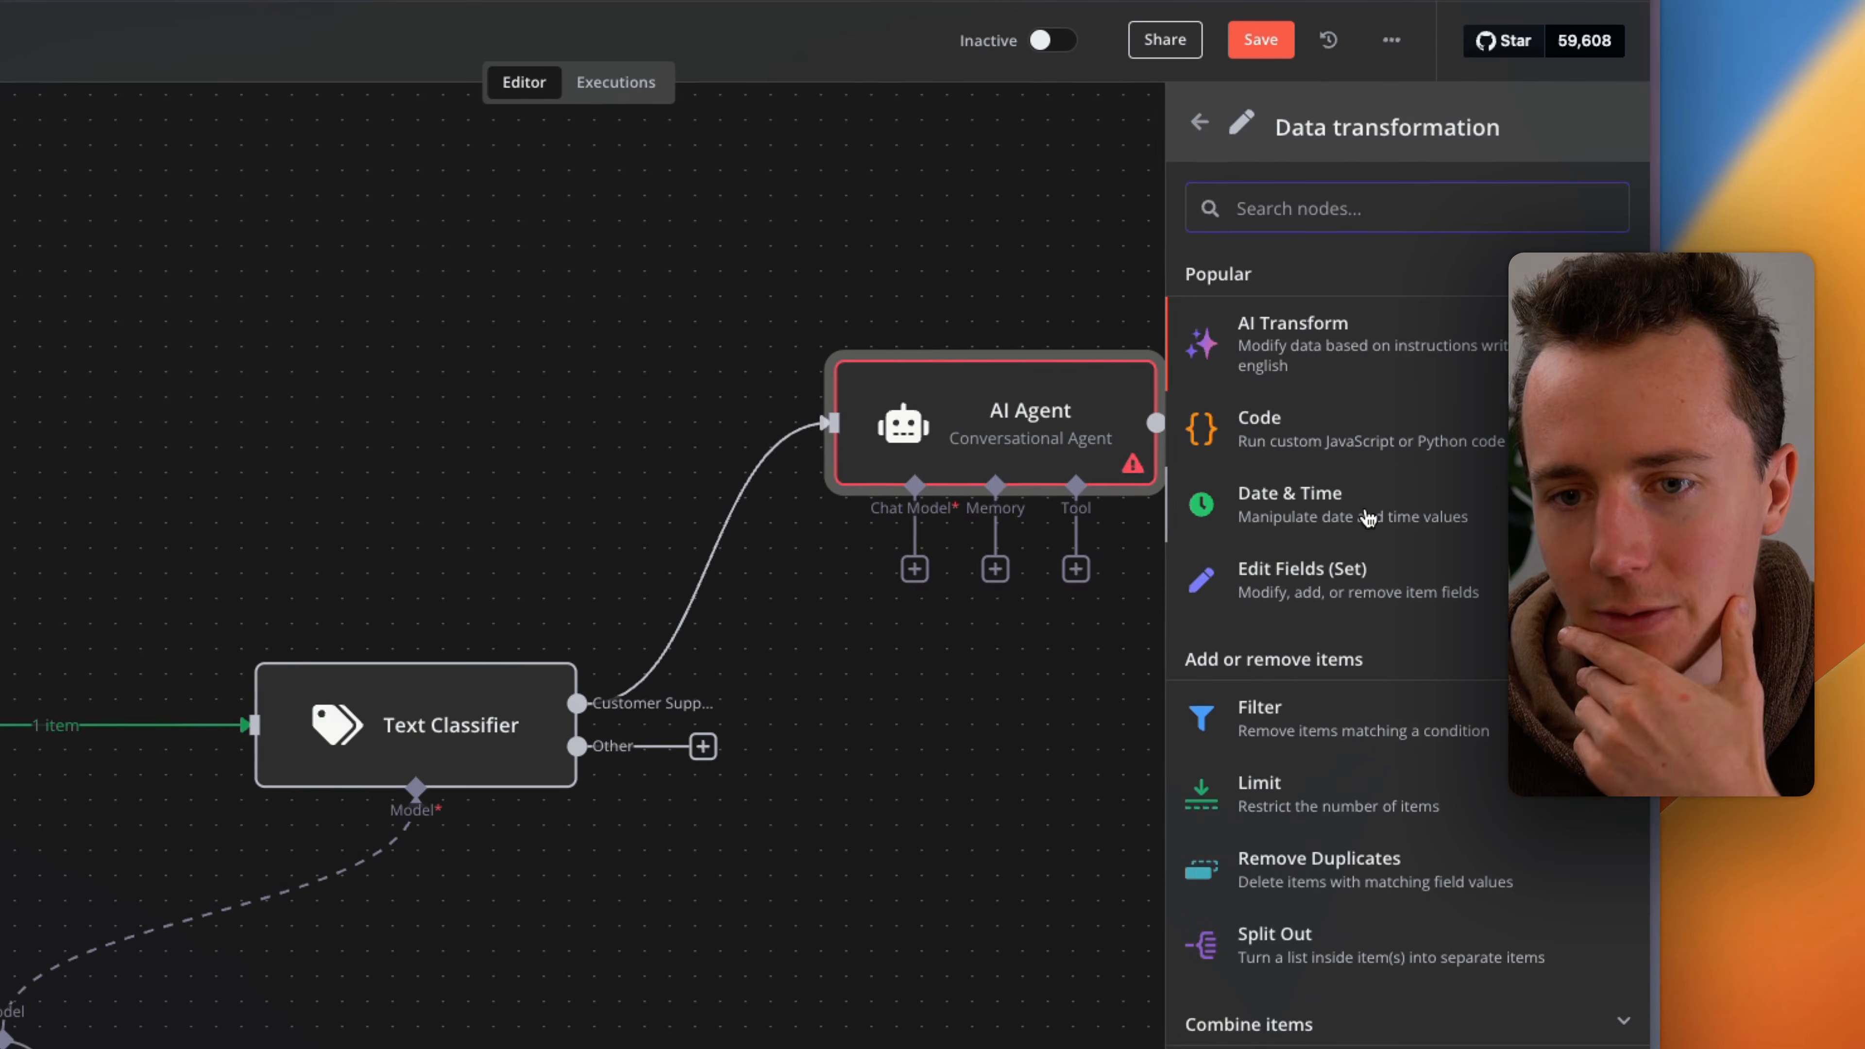
scroll(1368, 518, down, 3)
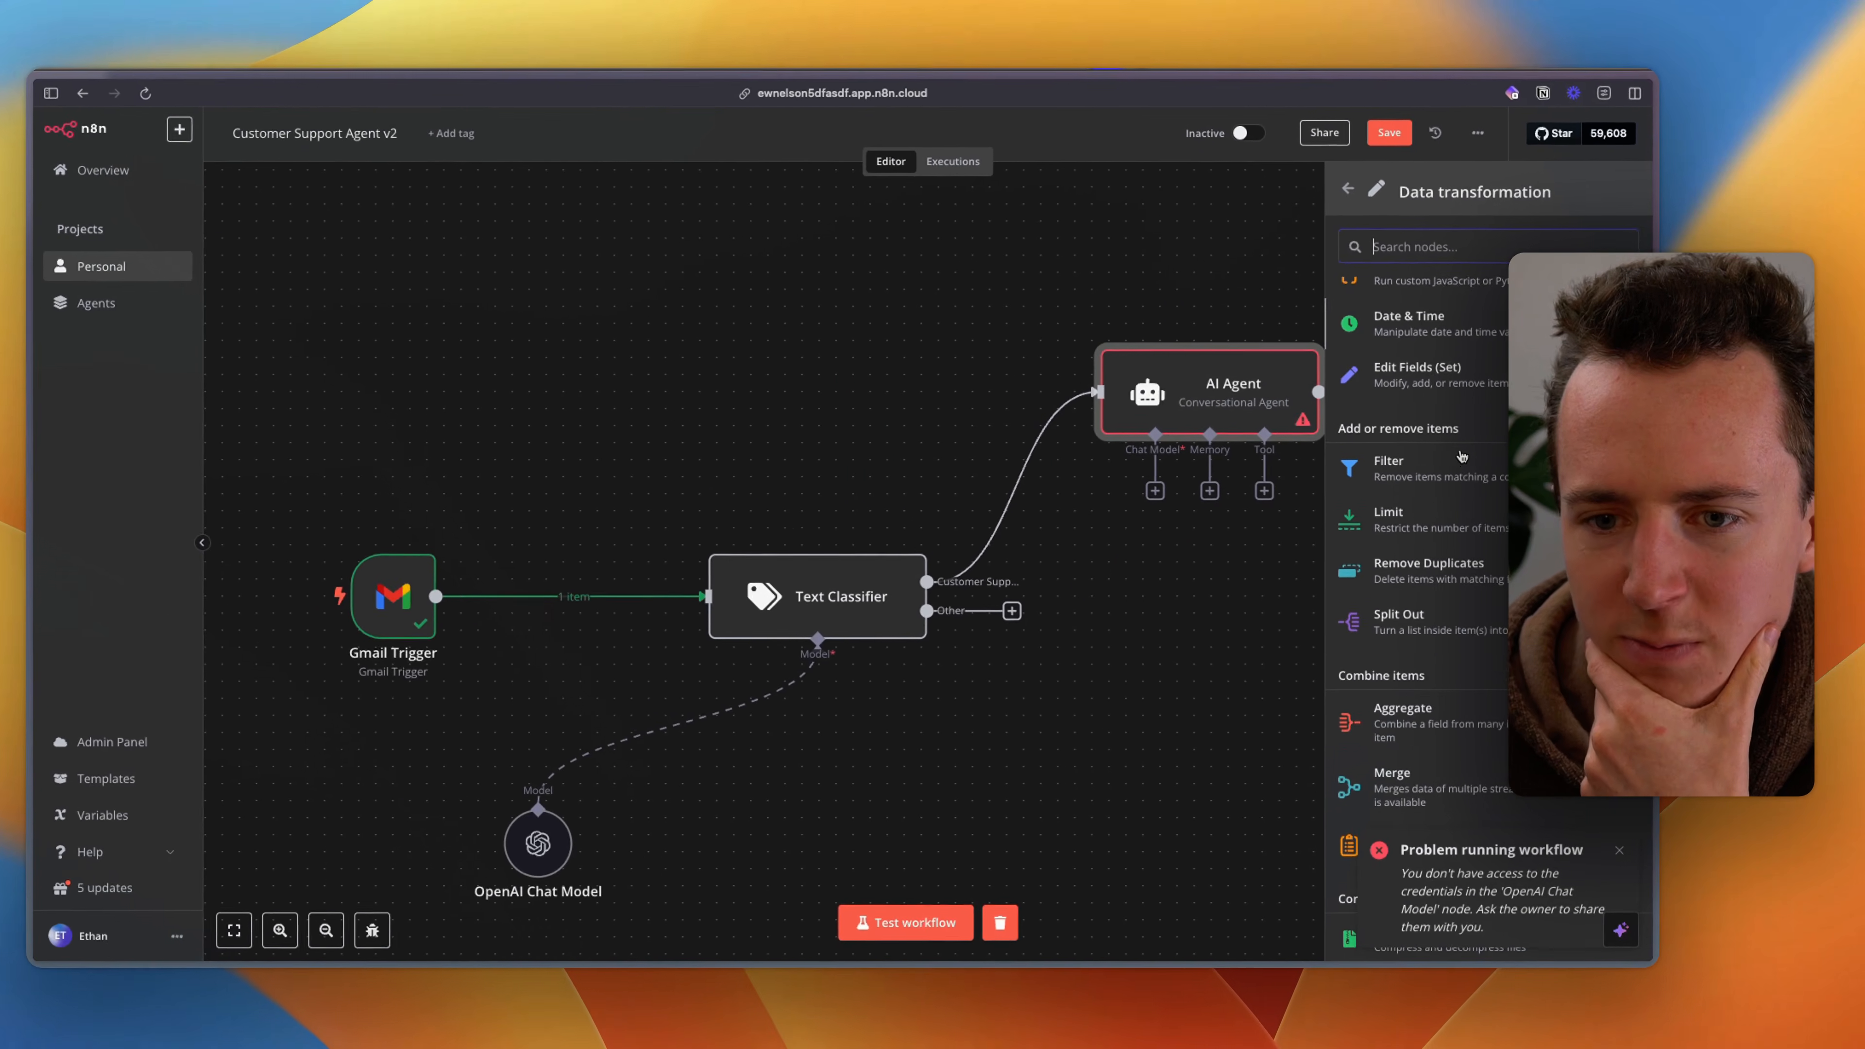
scroll(1462, 457, down, 5)
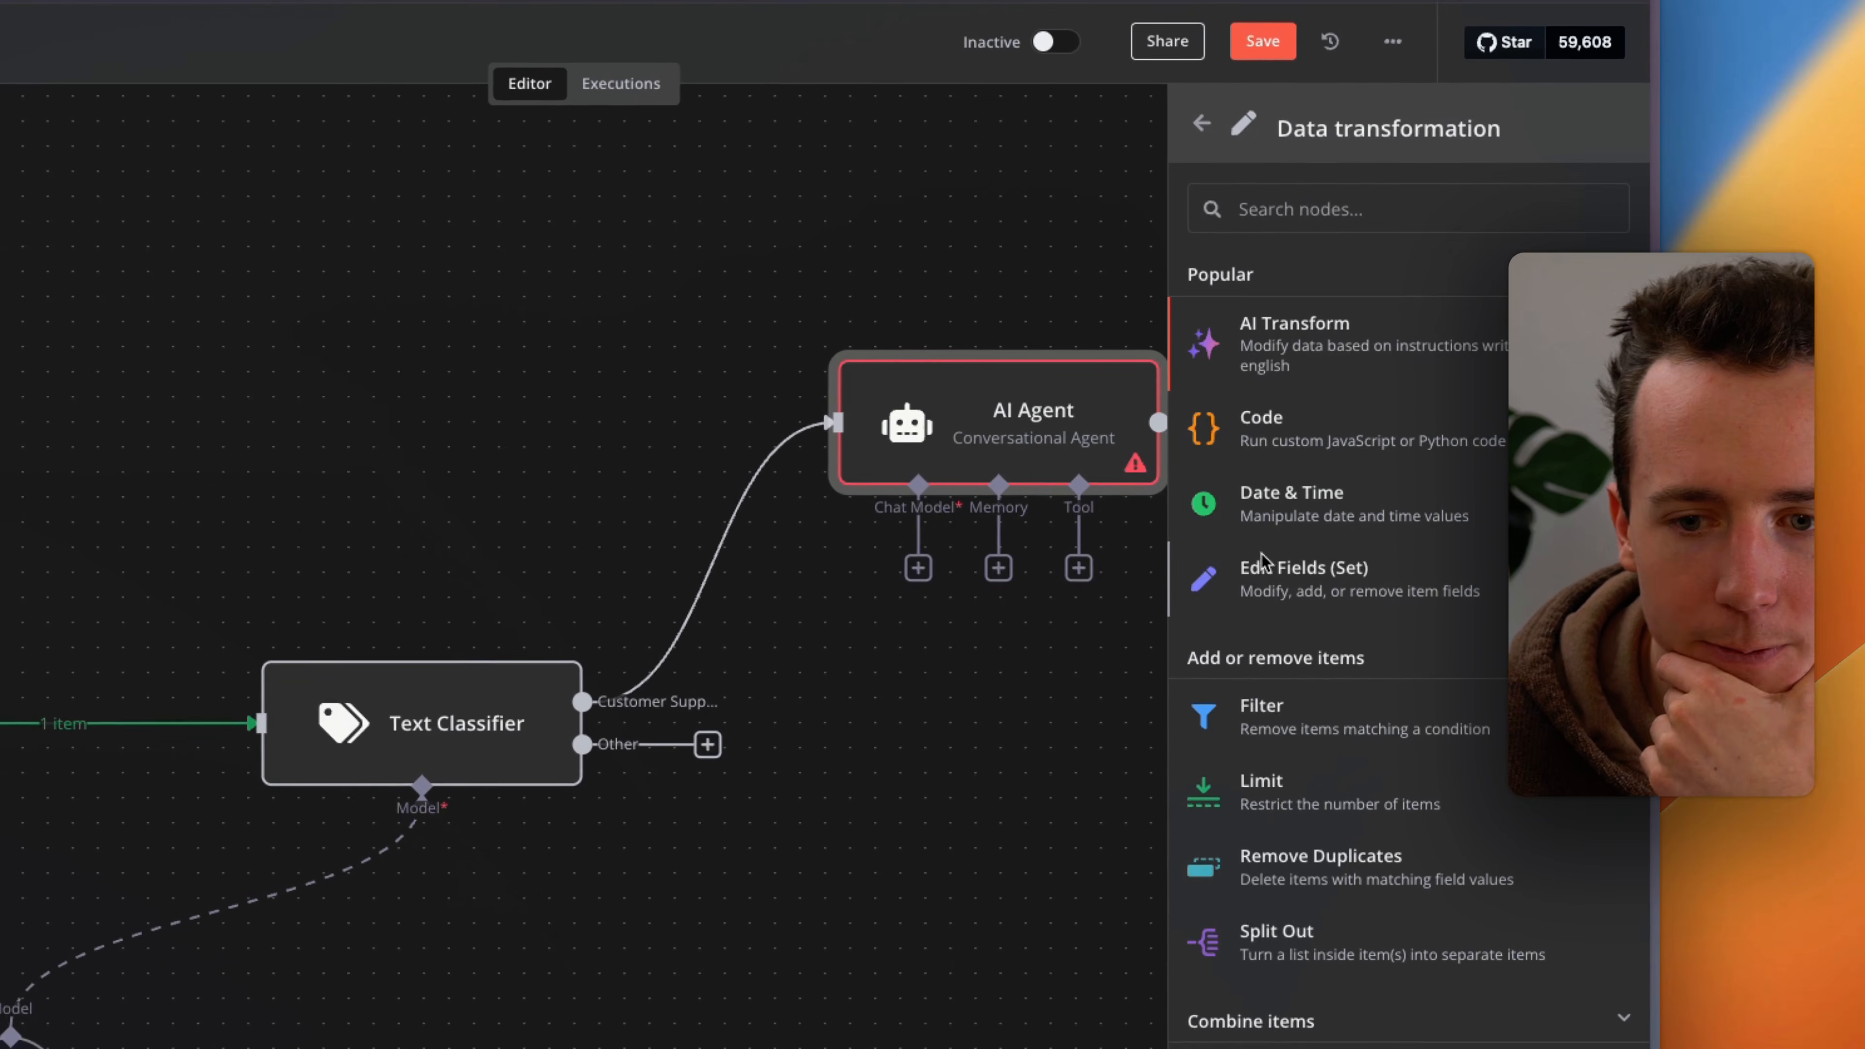
click(1431, 487)
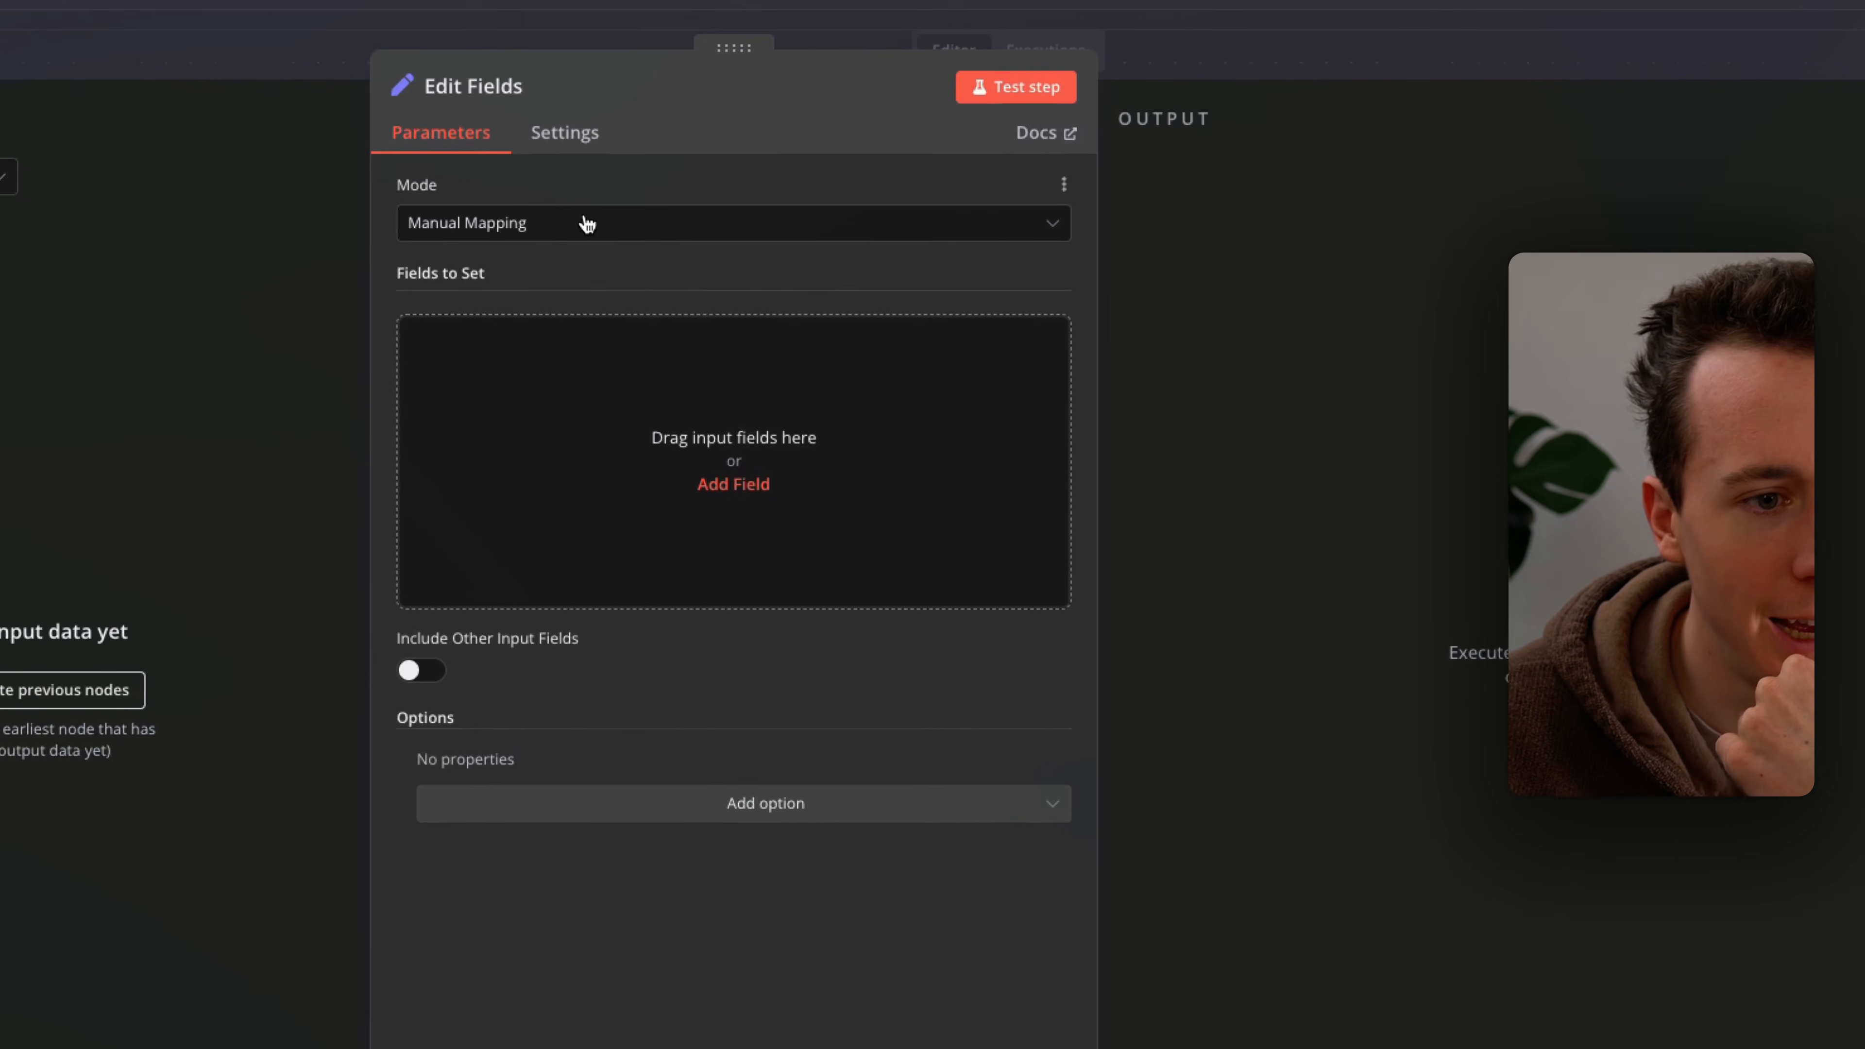
Step: Set the misplaced Edit Fields node to Manual Mapping with a string field named "email body", and return to the canvas
click(139, 214)
click(683, 382)
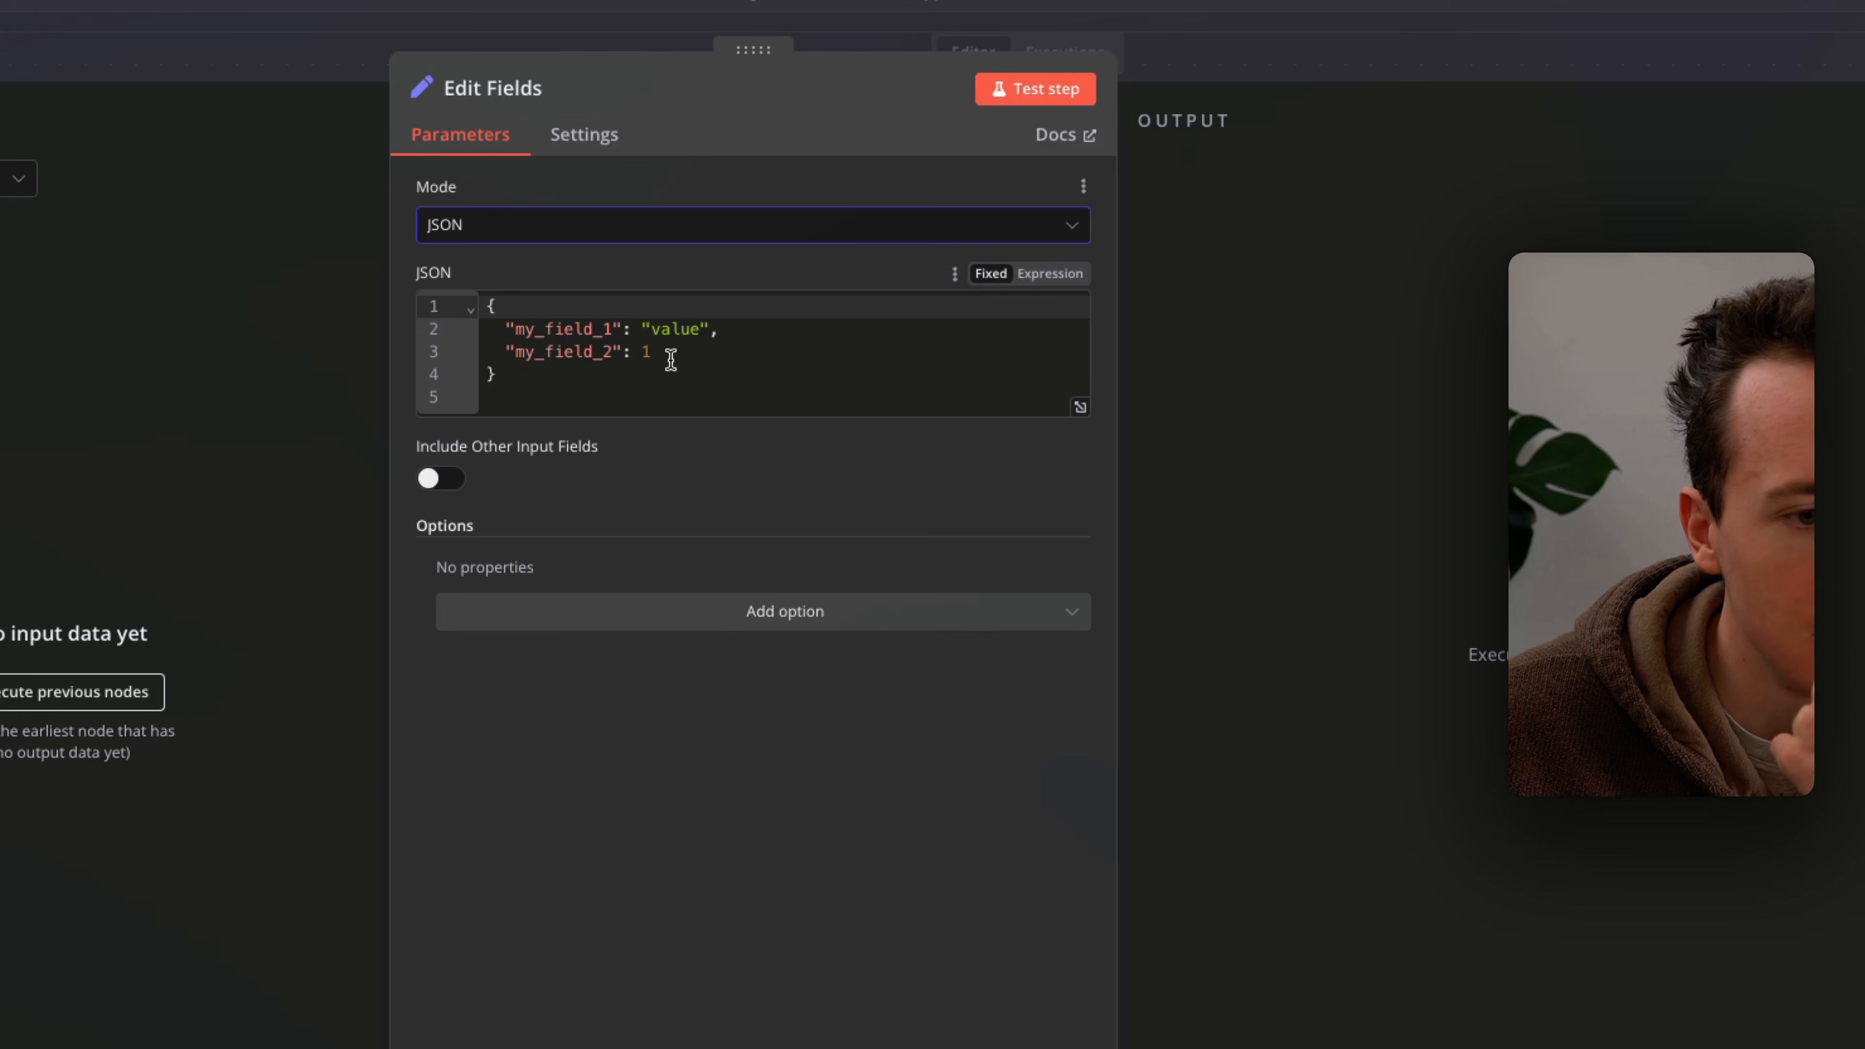
click(580, 298)
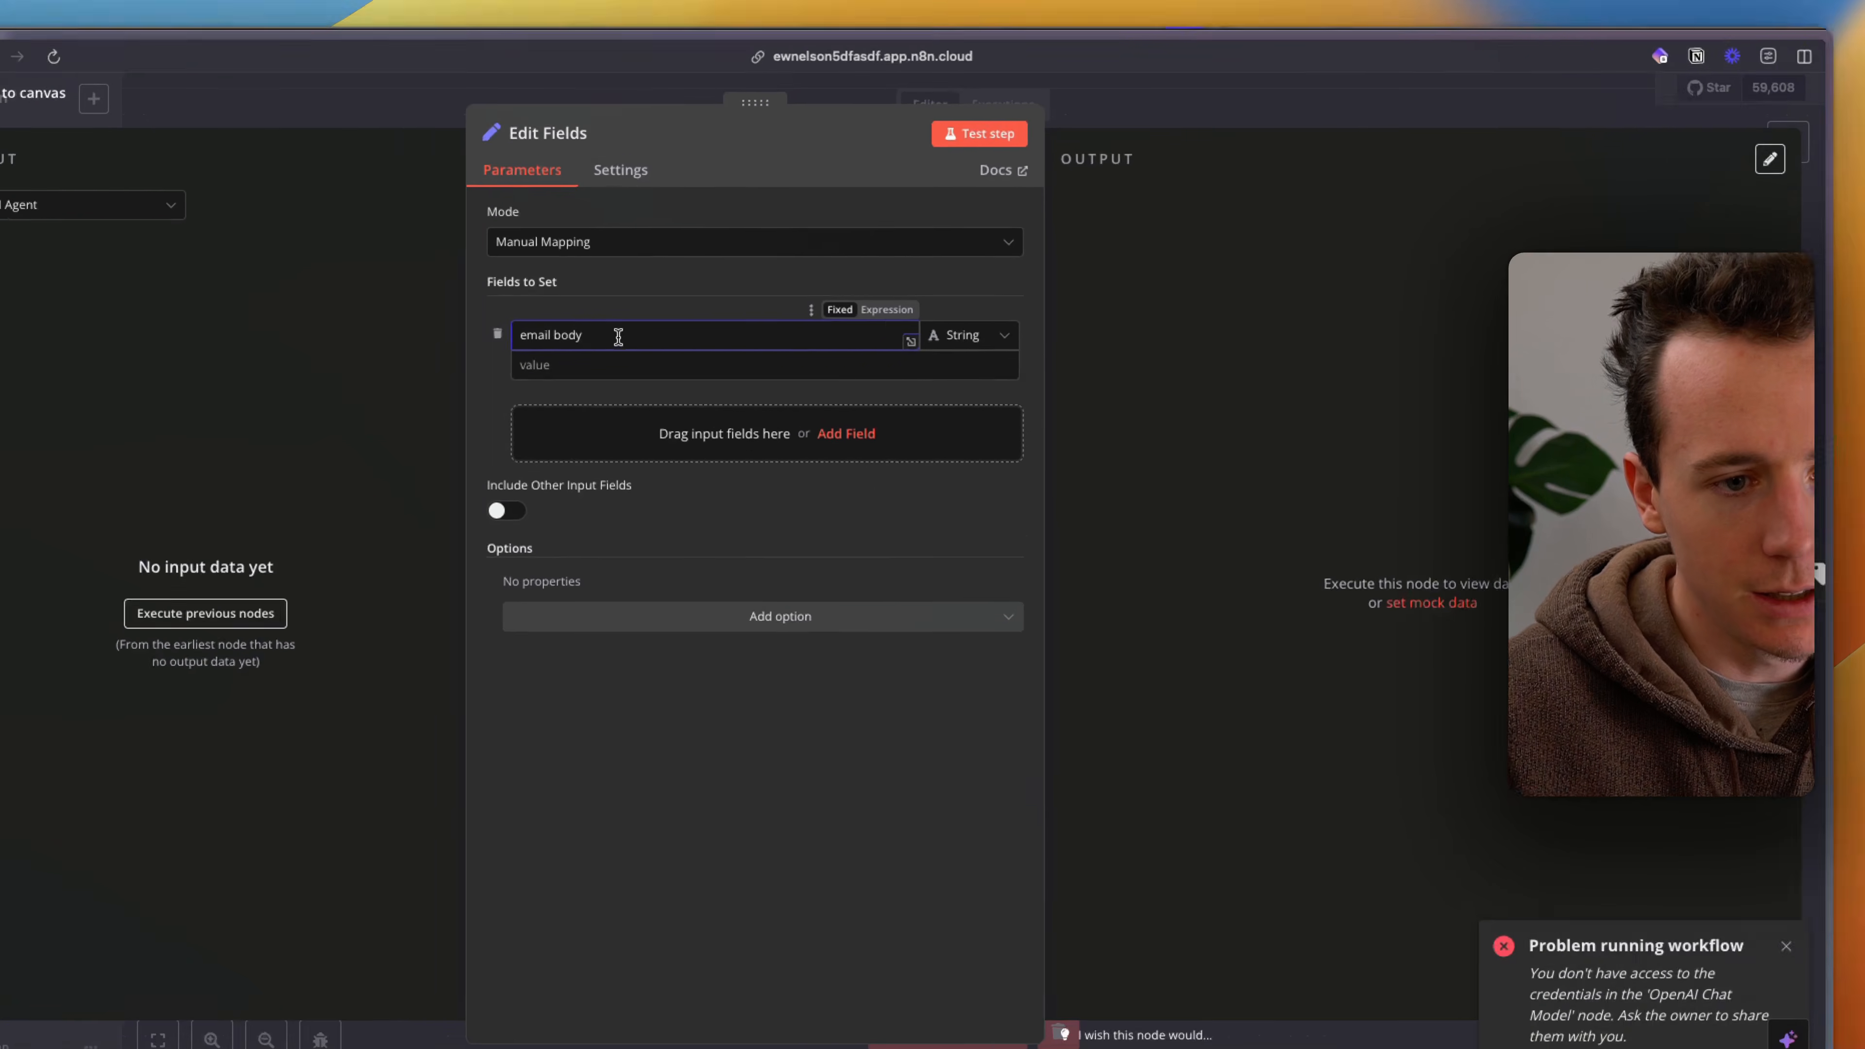
click(667, 357)
click(213, 628)
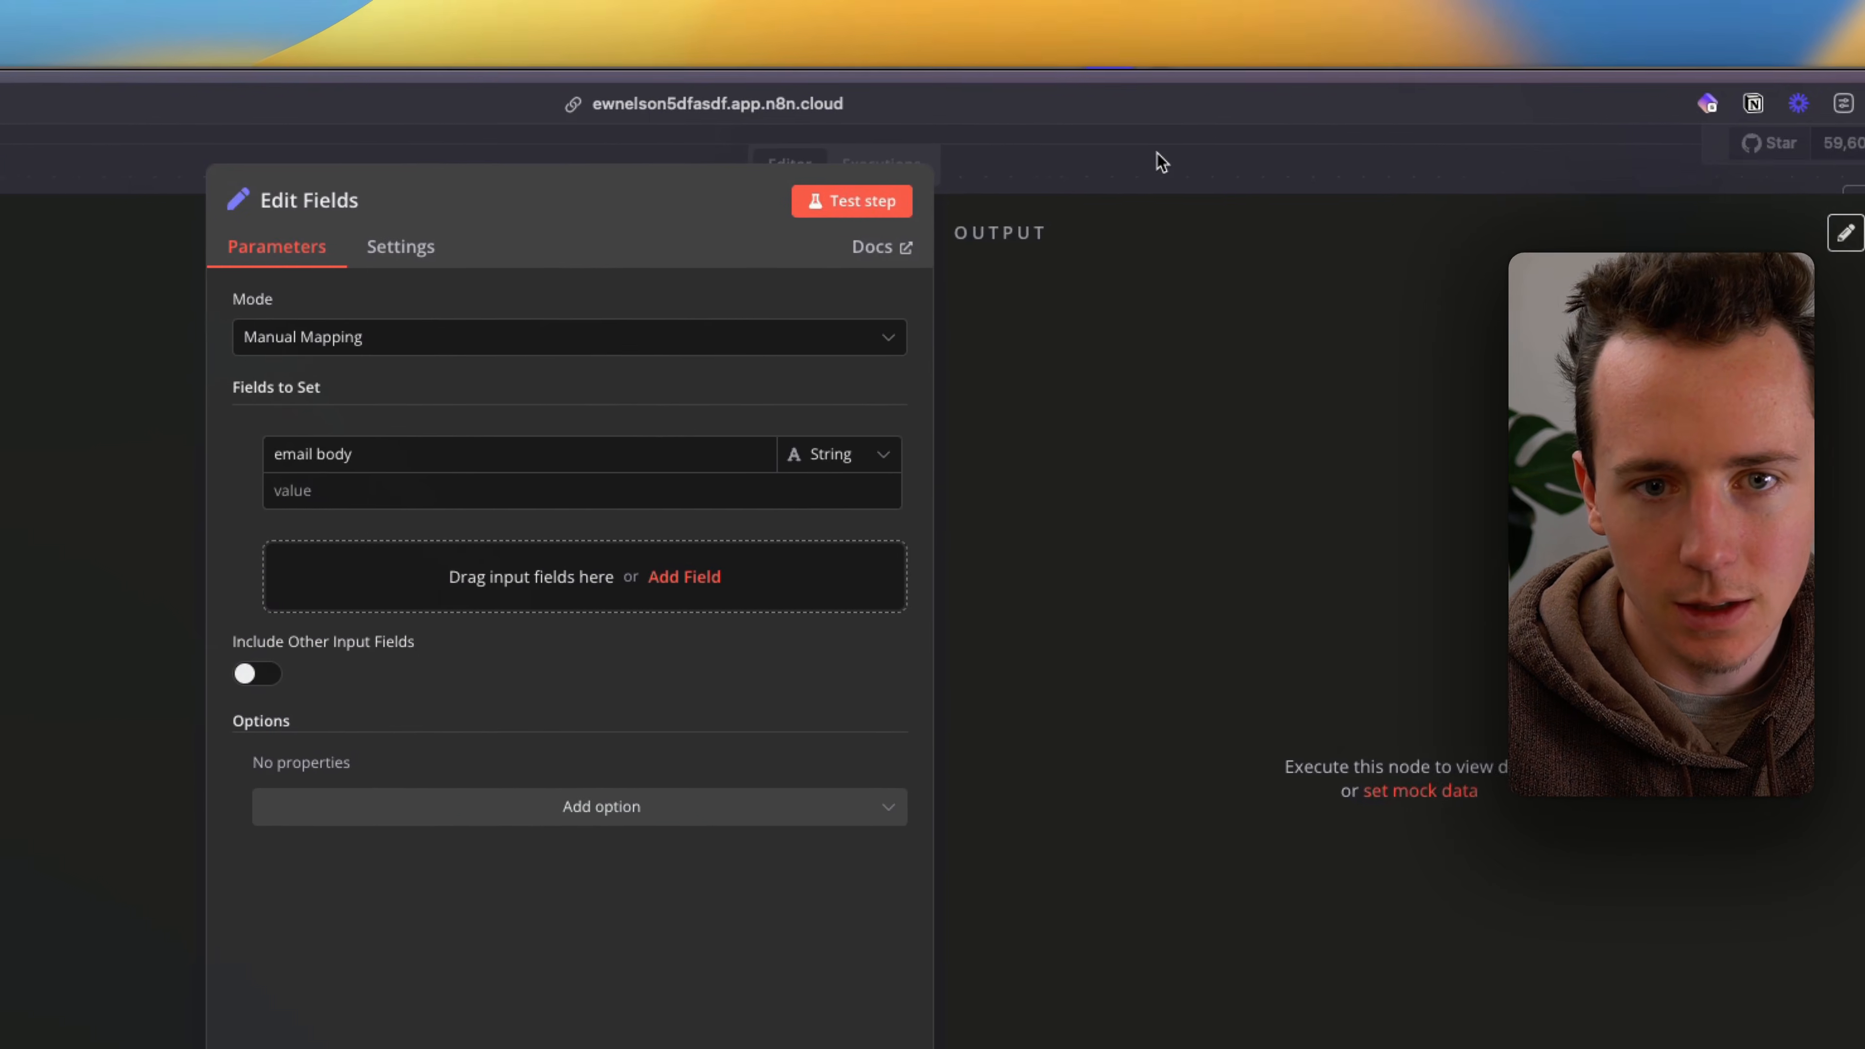
click(1698, 30)
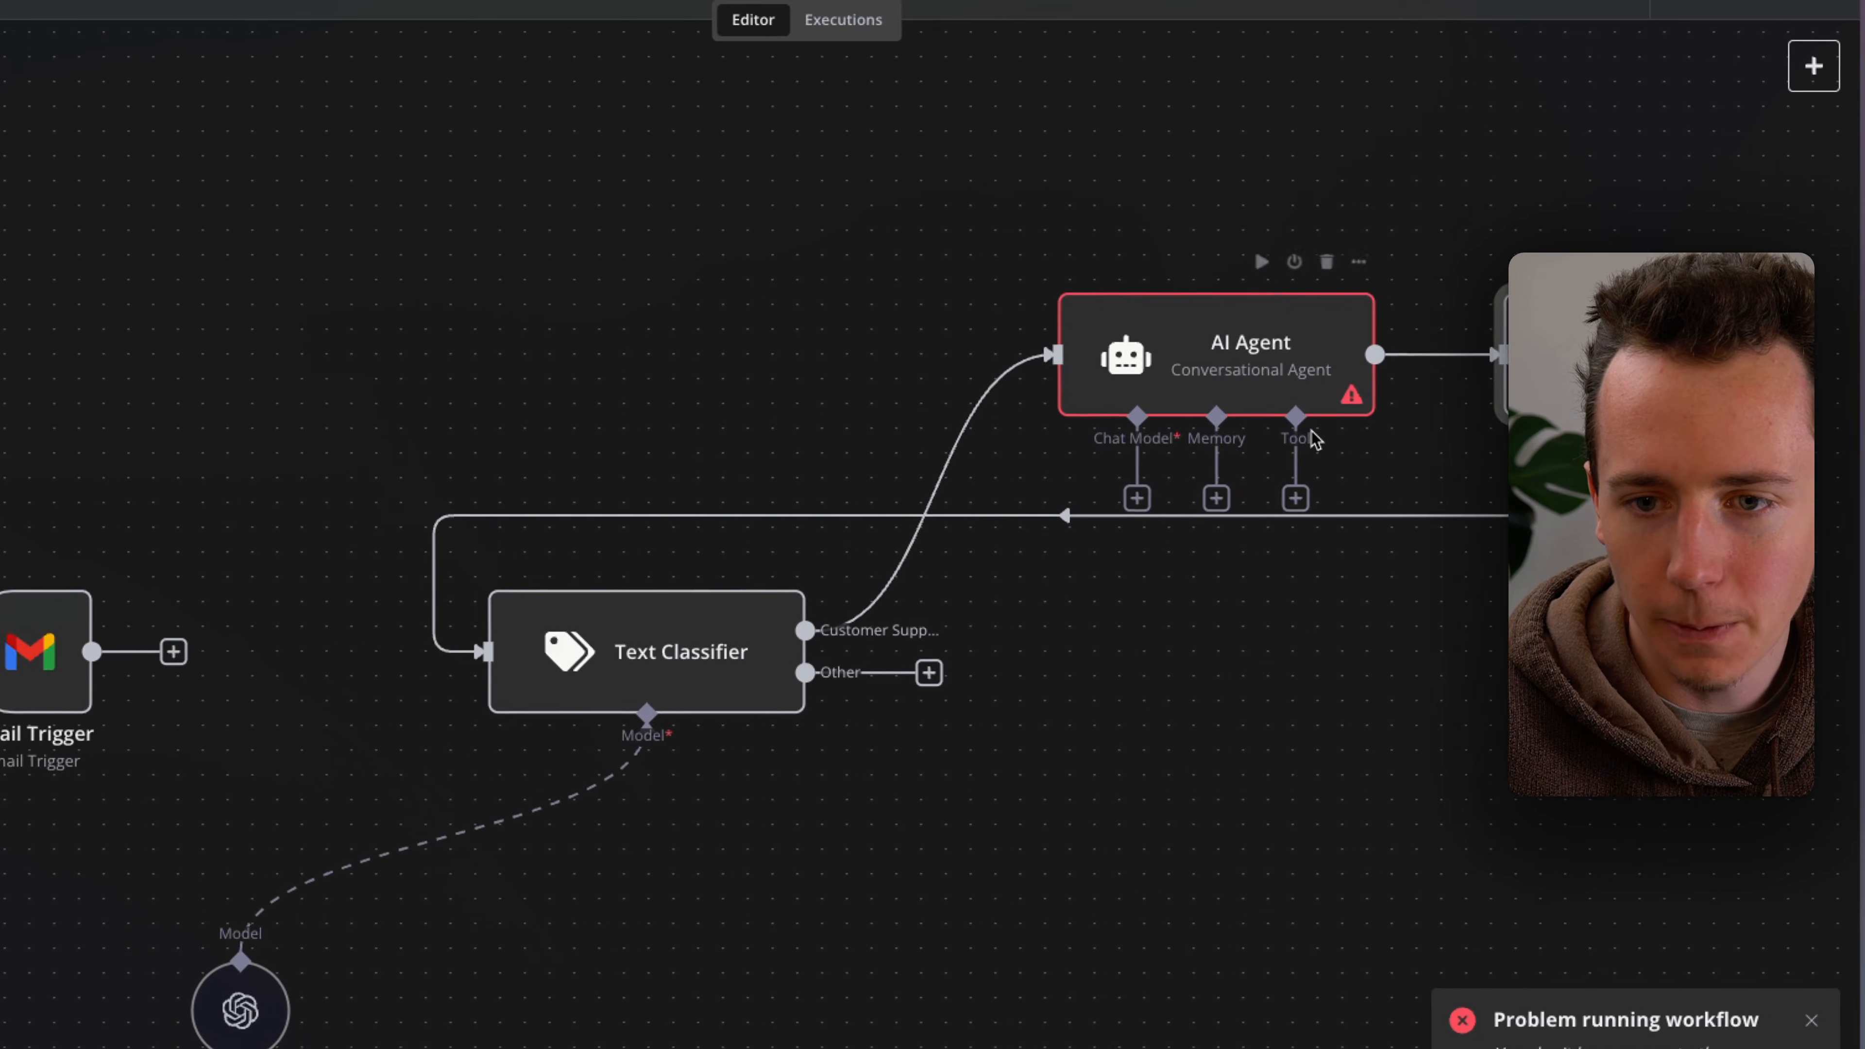
Step: Move the misplaced Edit Fields node above the Gmail Trigger and delete it
drag(1472, 425, 768, 527)
drag(610, 545, 332, 444)
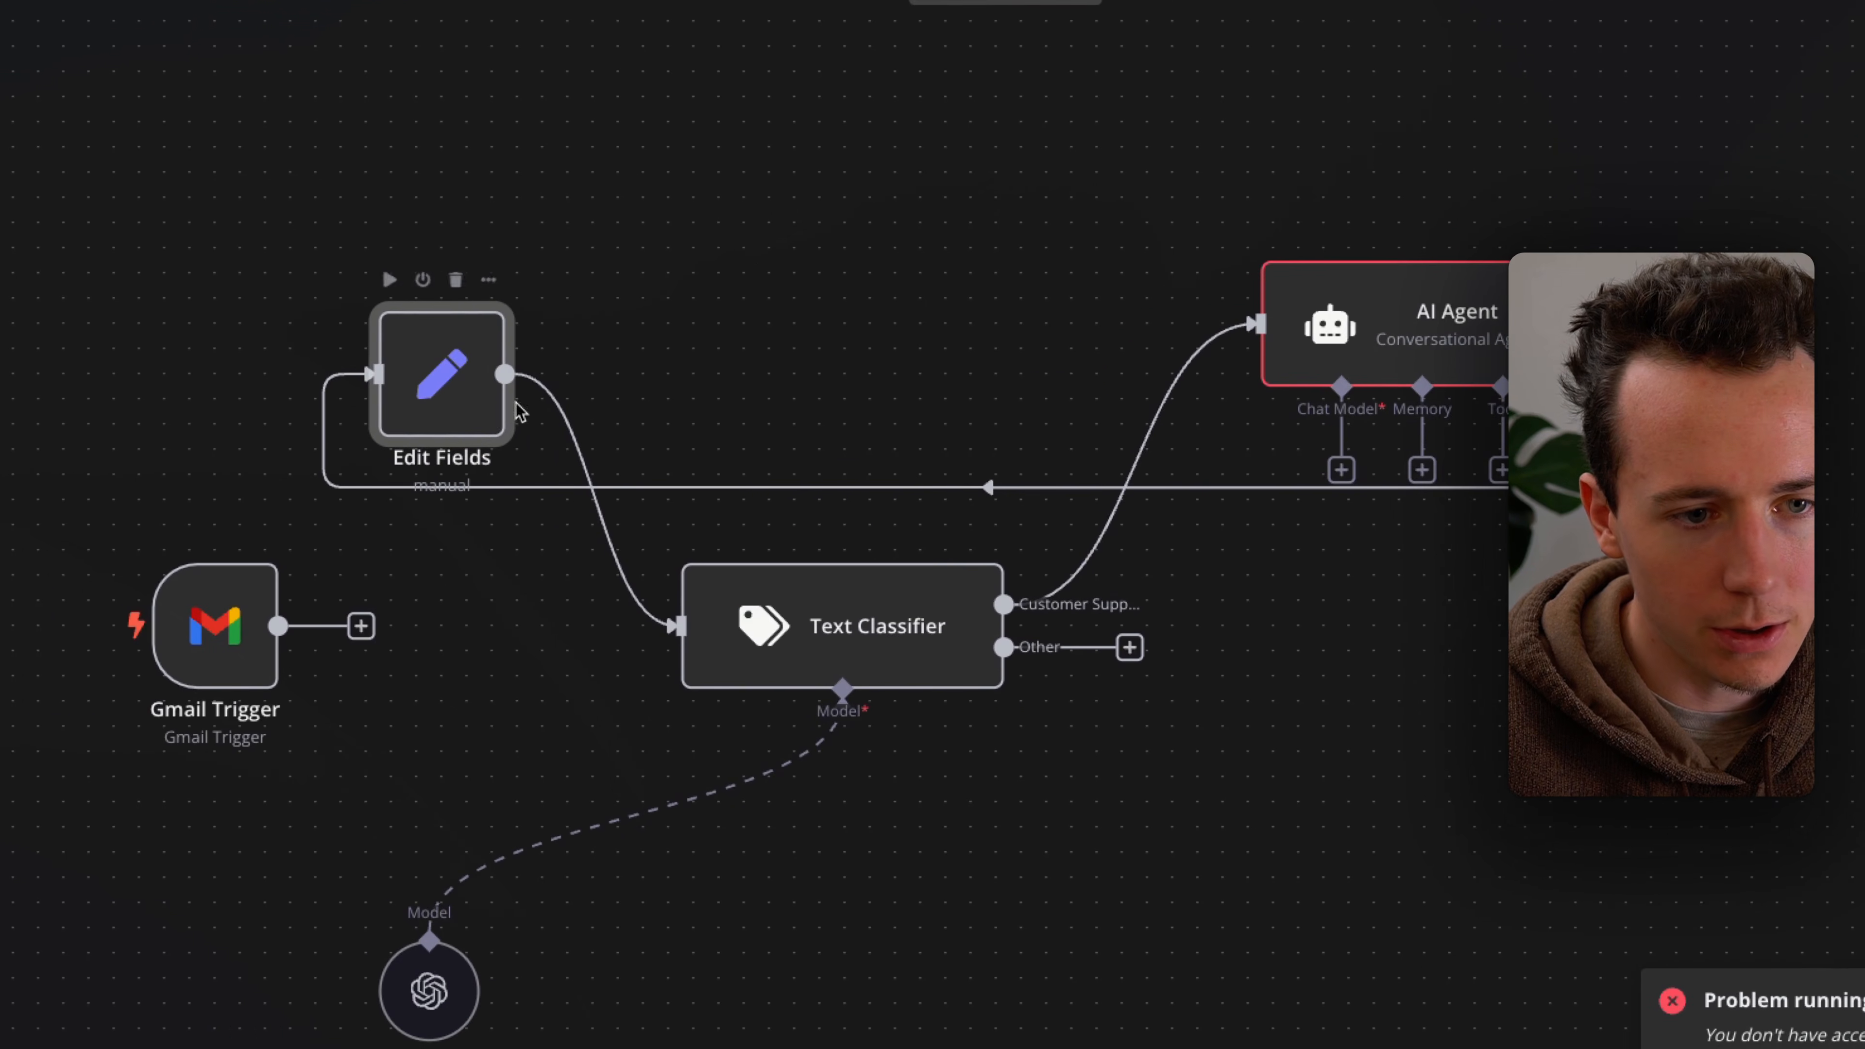
click(454, 281)
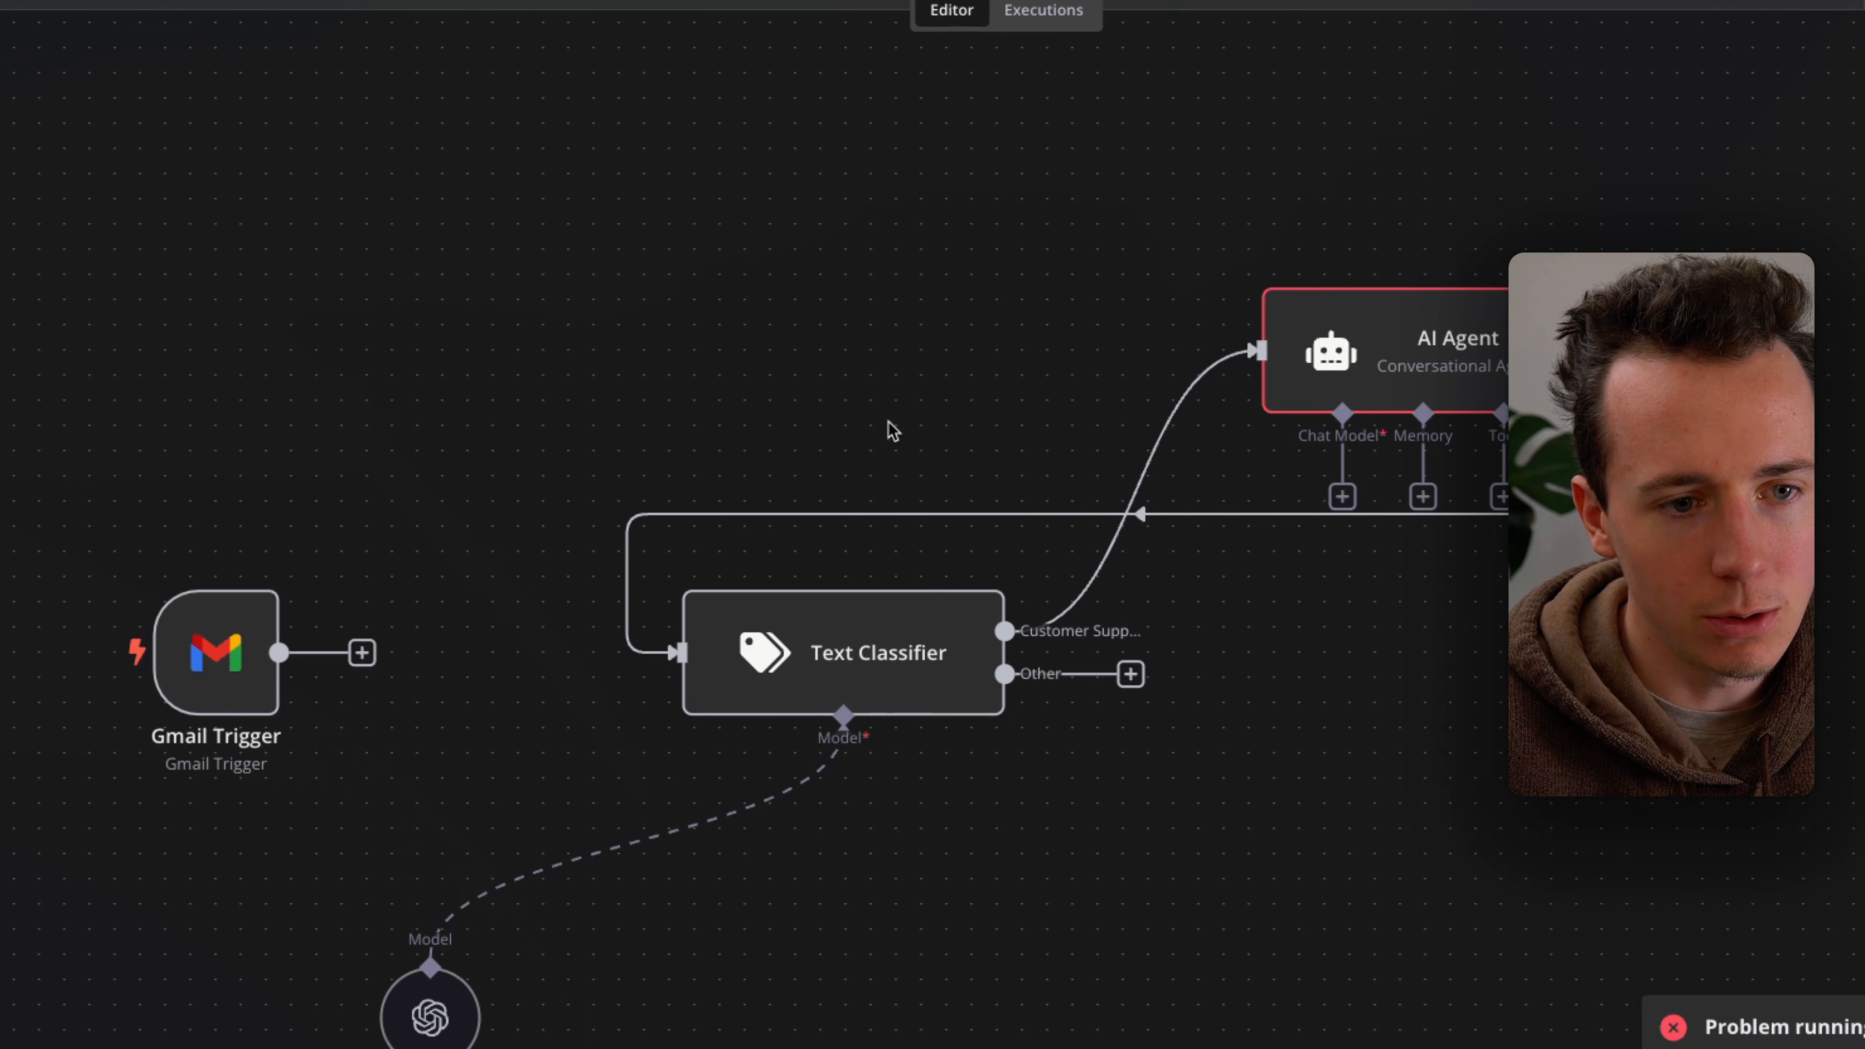
Step: Remove both connections between the AI Agent and the Text Classifier
click(1161, 489)
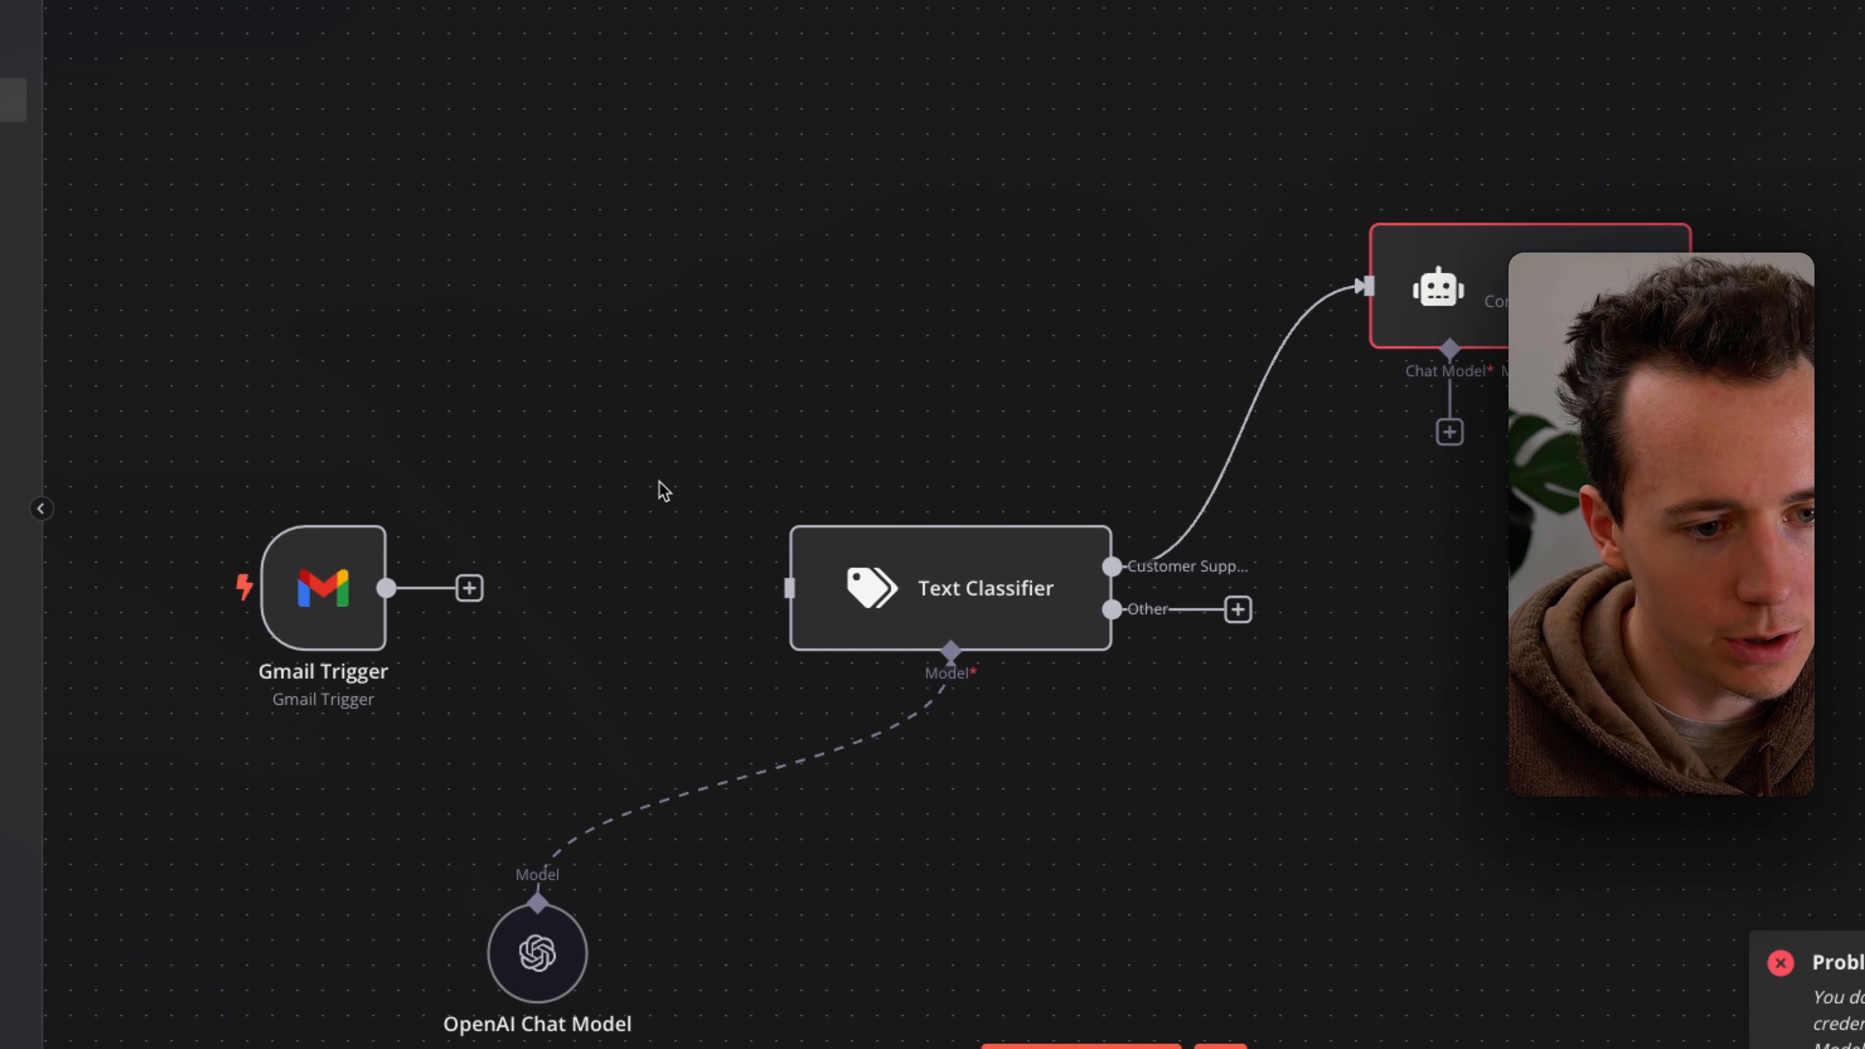
click(671, 406)
mouse_move(1254, 426)
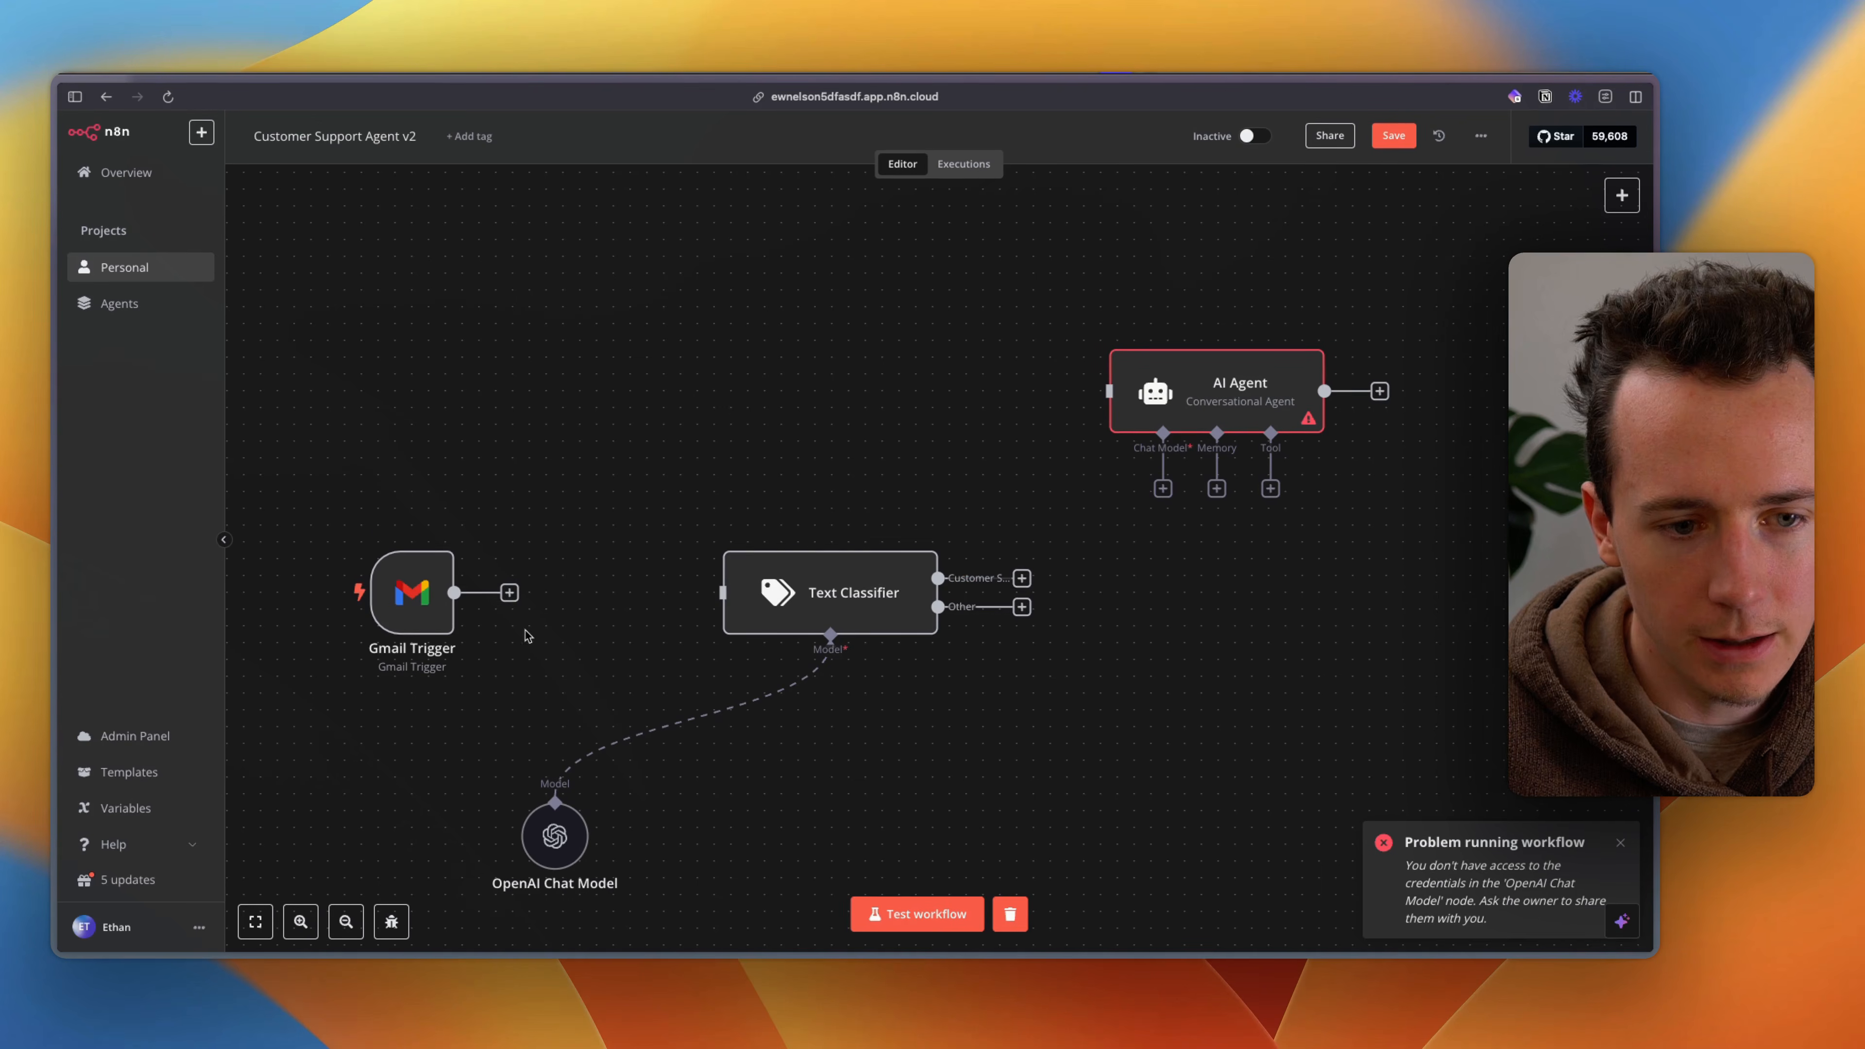
Step: Add an Edit Fields (Set) node after the Gmail Trigger and connect its output to the Text Classifier
click(510, 593)
text(set)
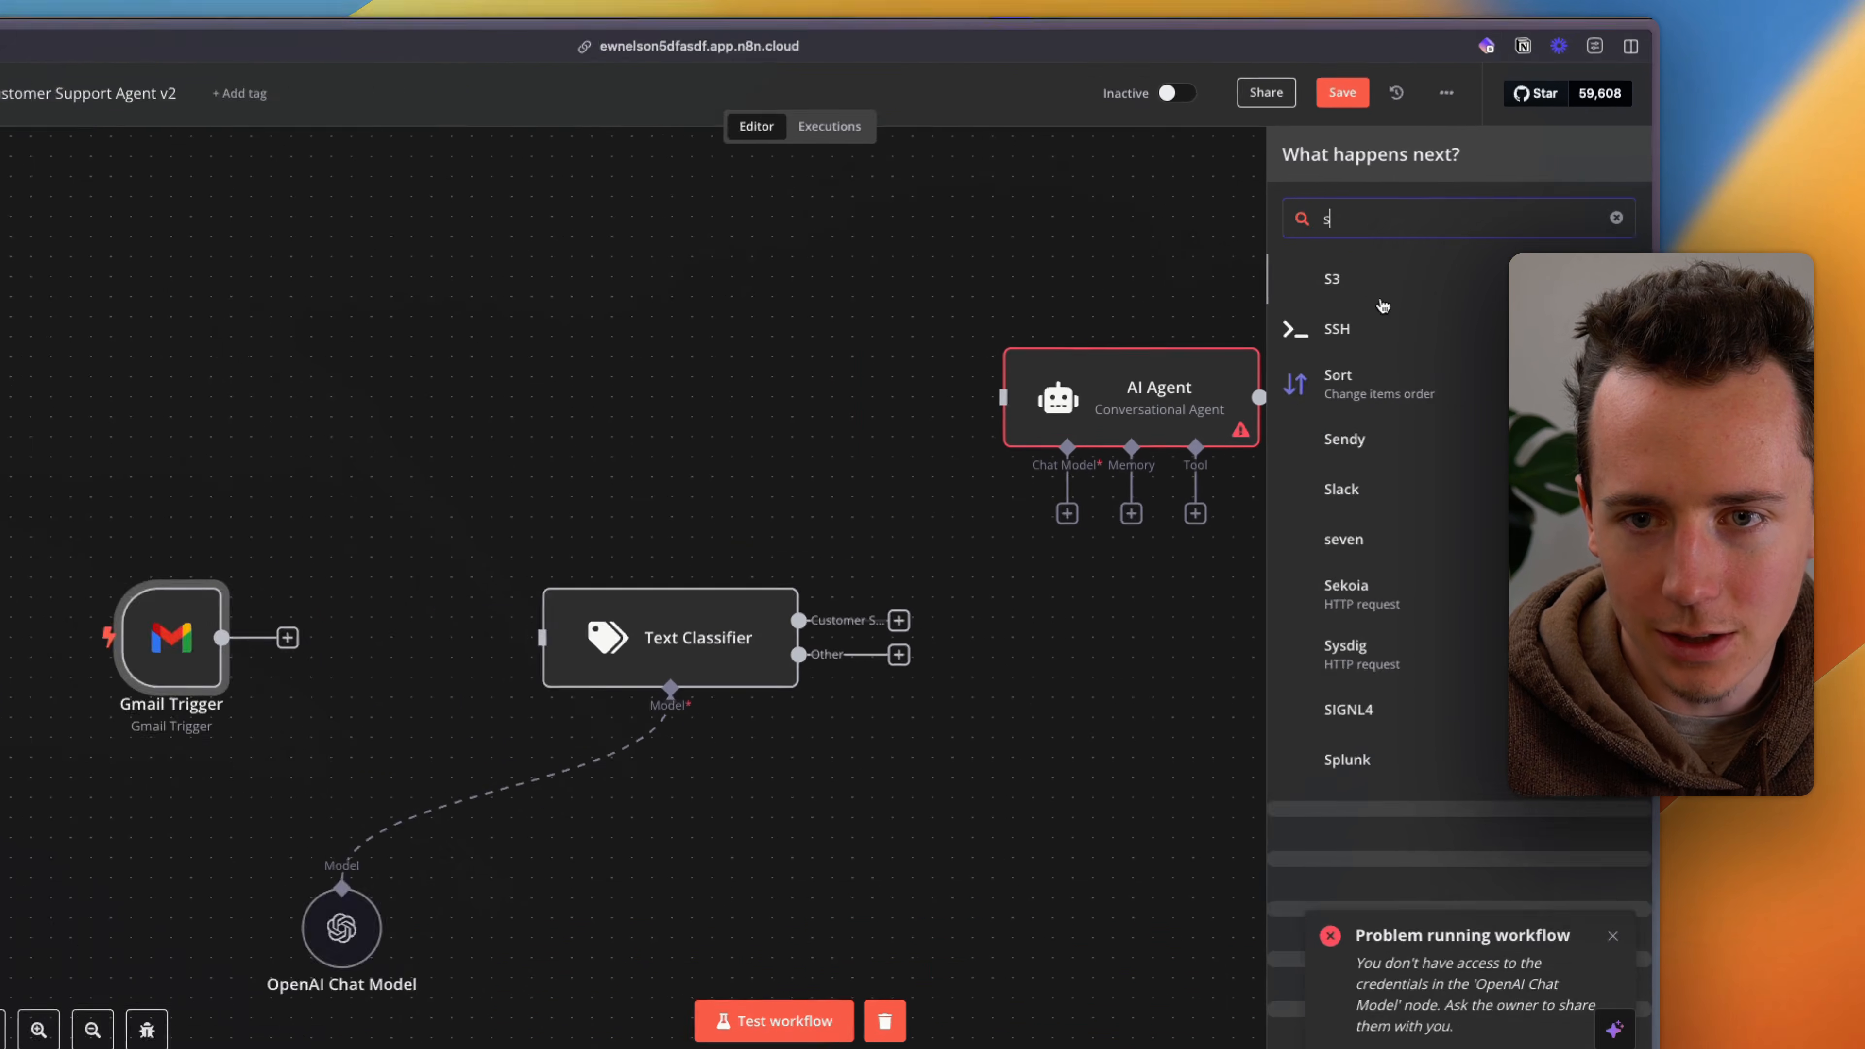
click(1423, 290)
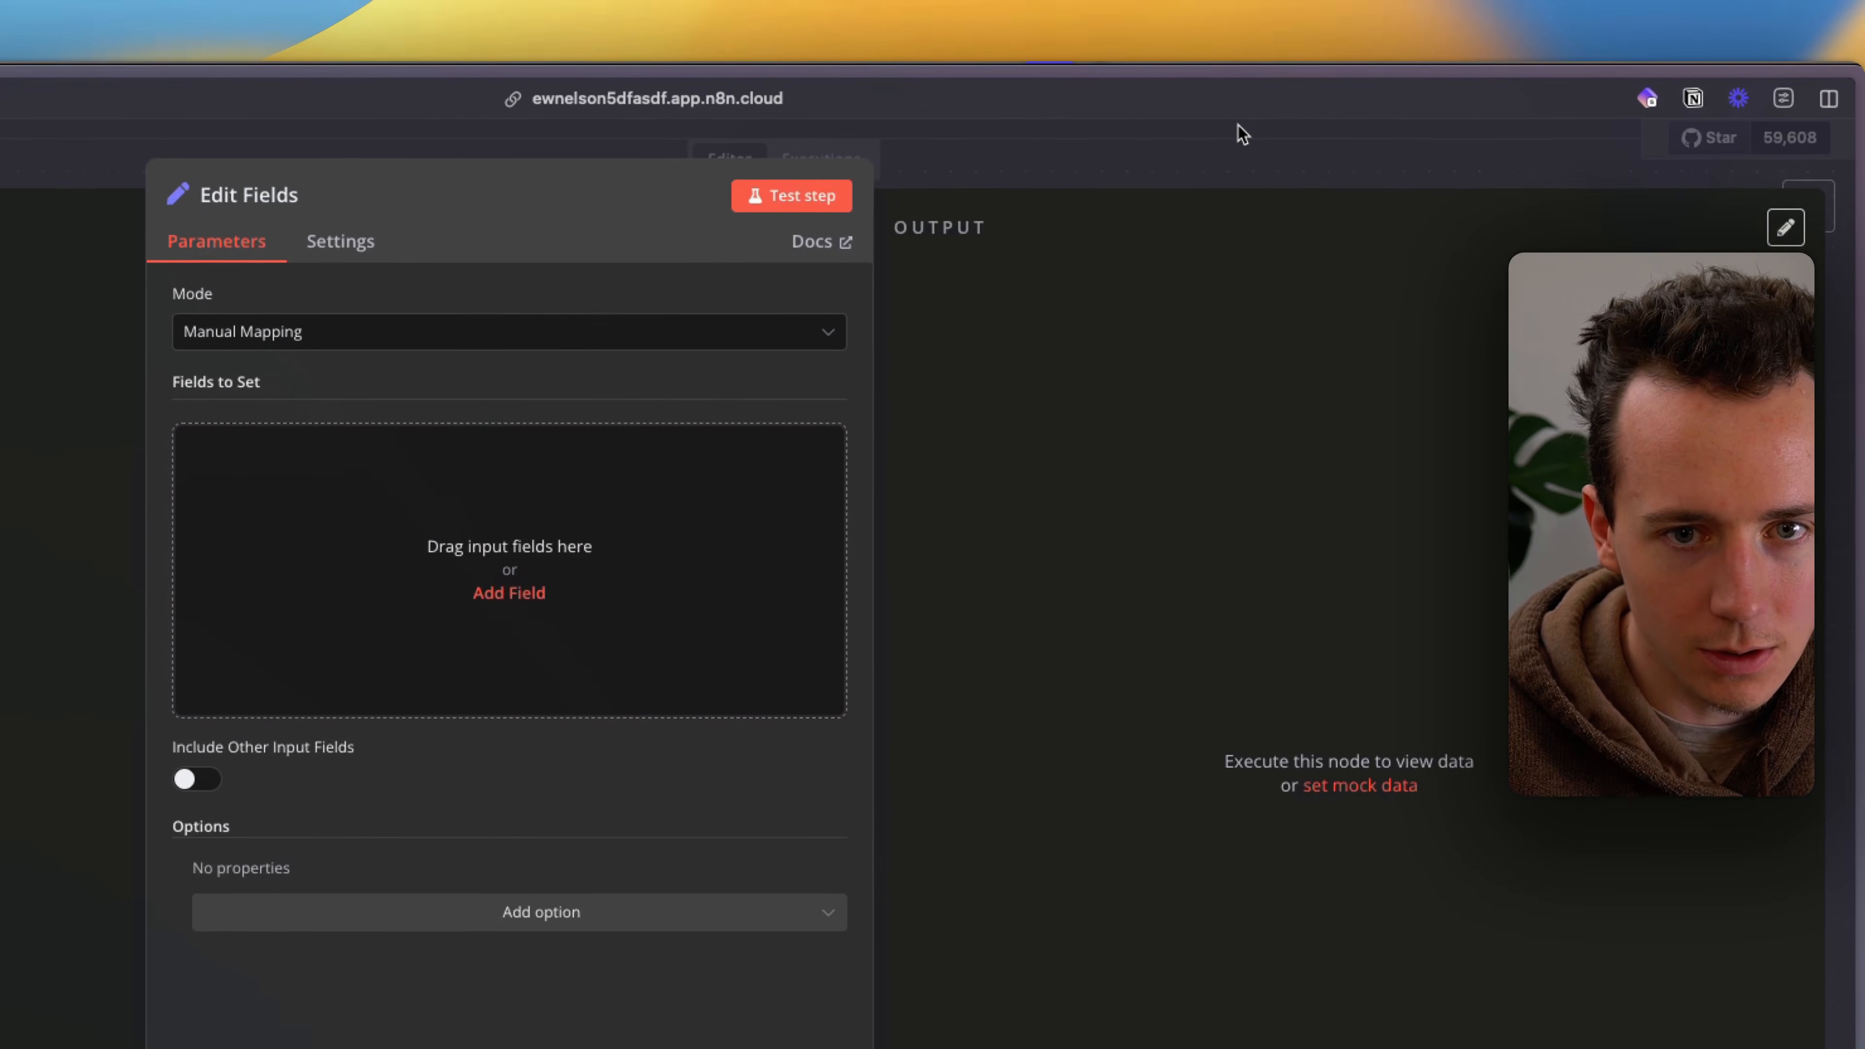
click(1239, 127)
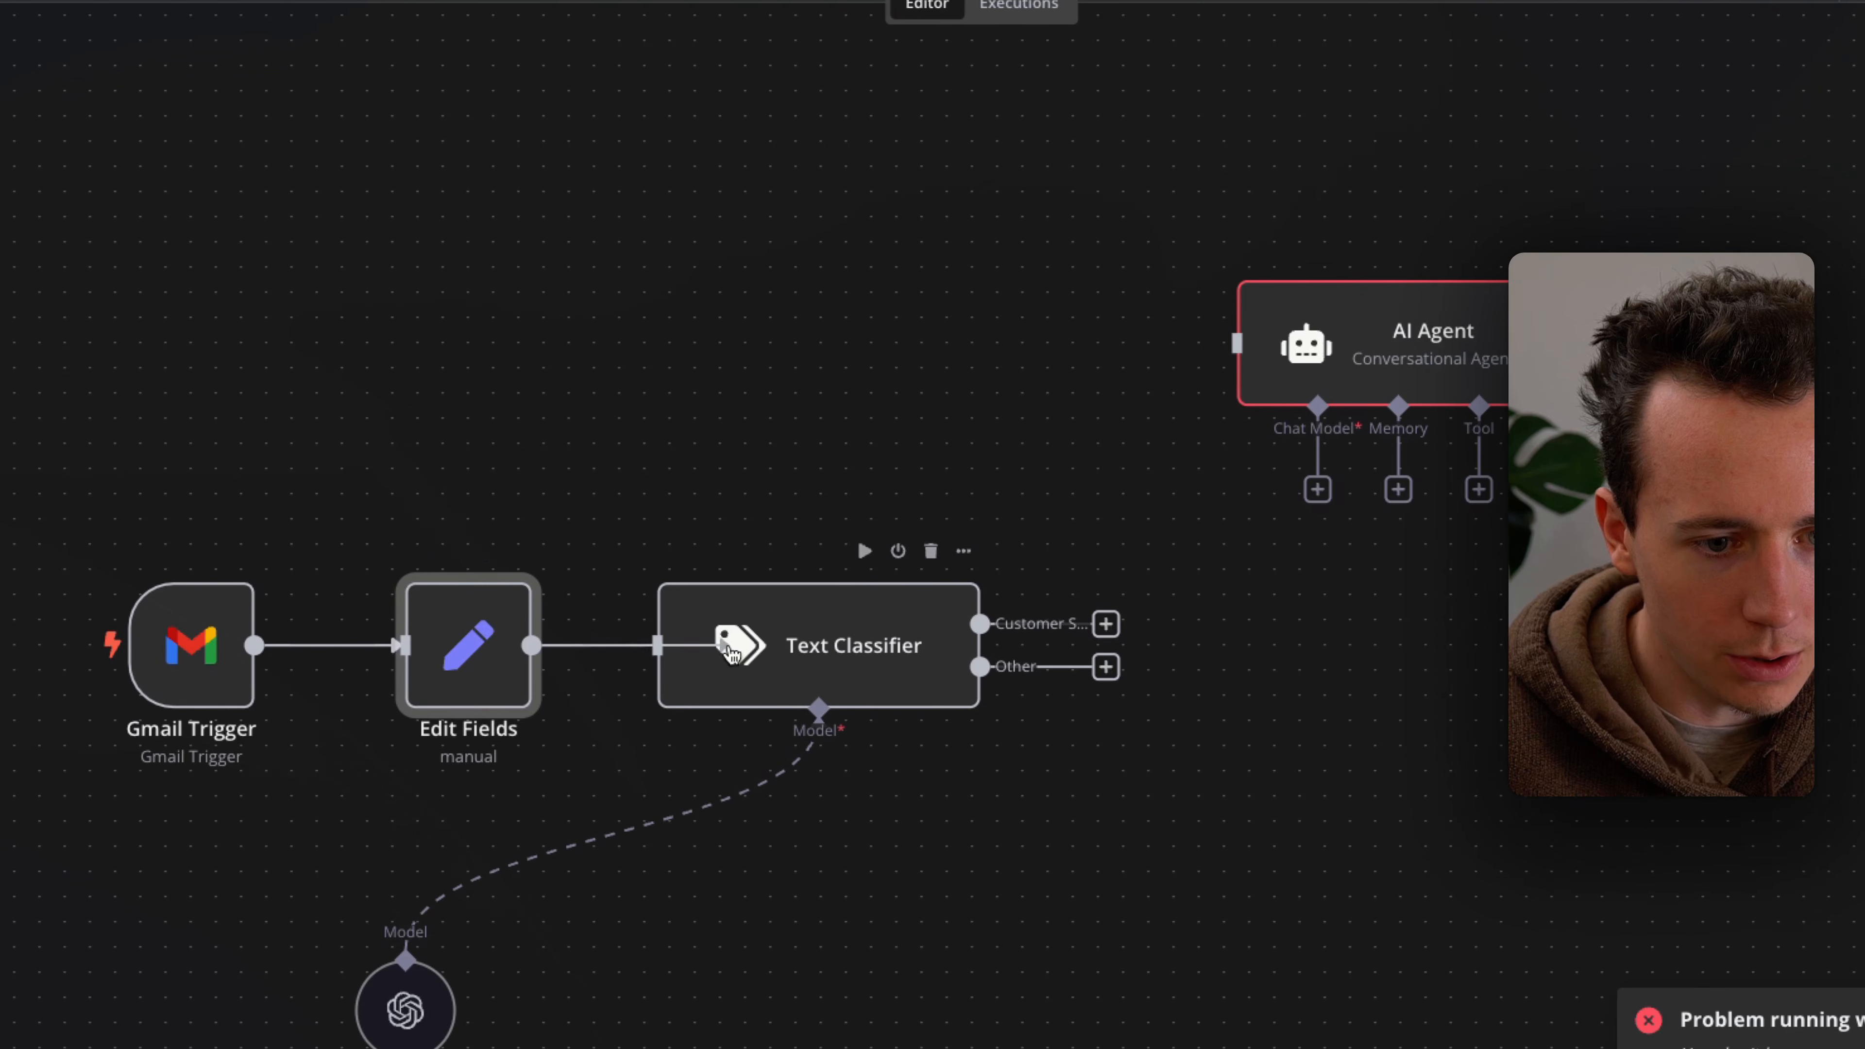
click(524, 653)
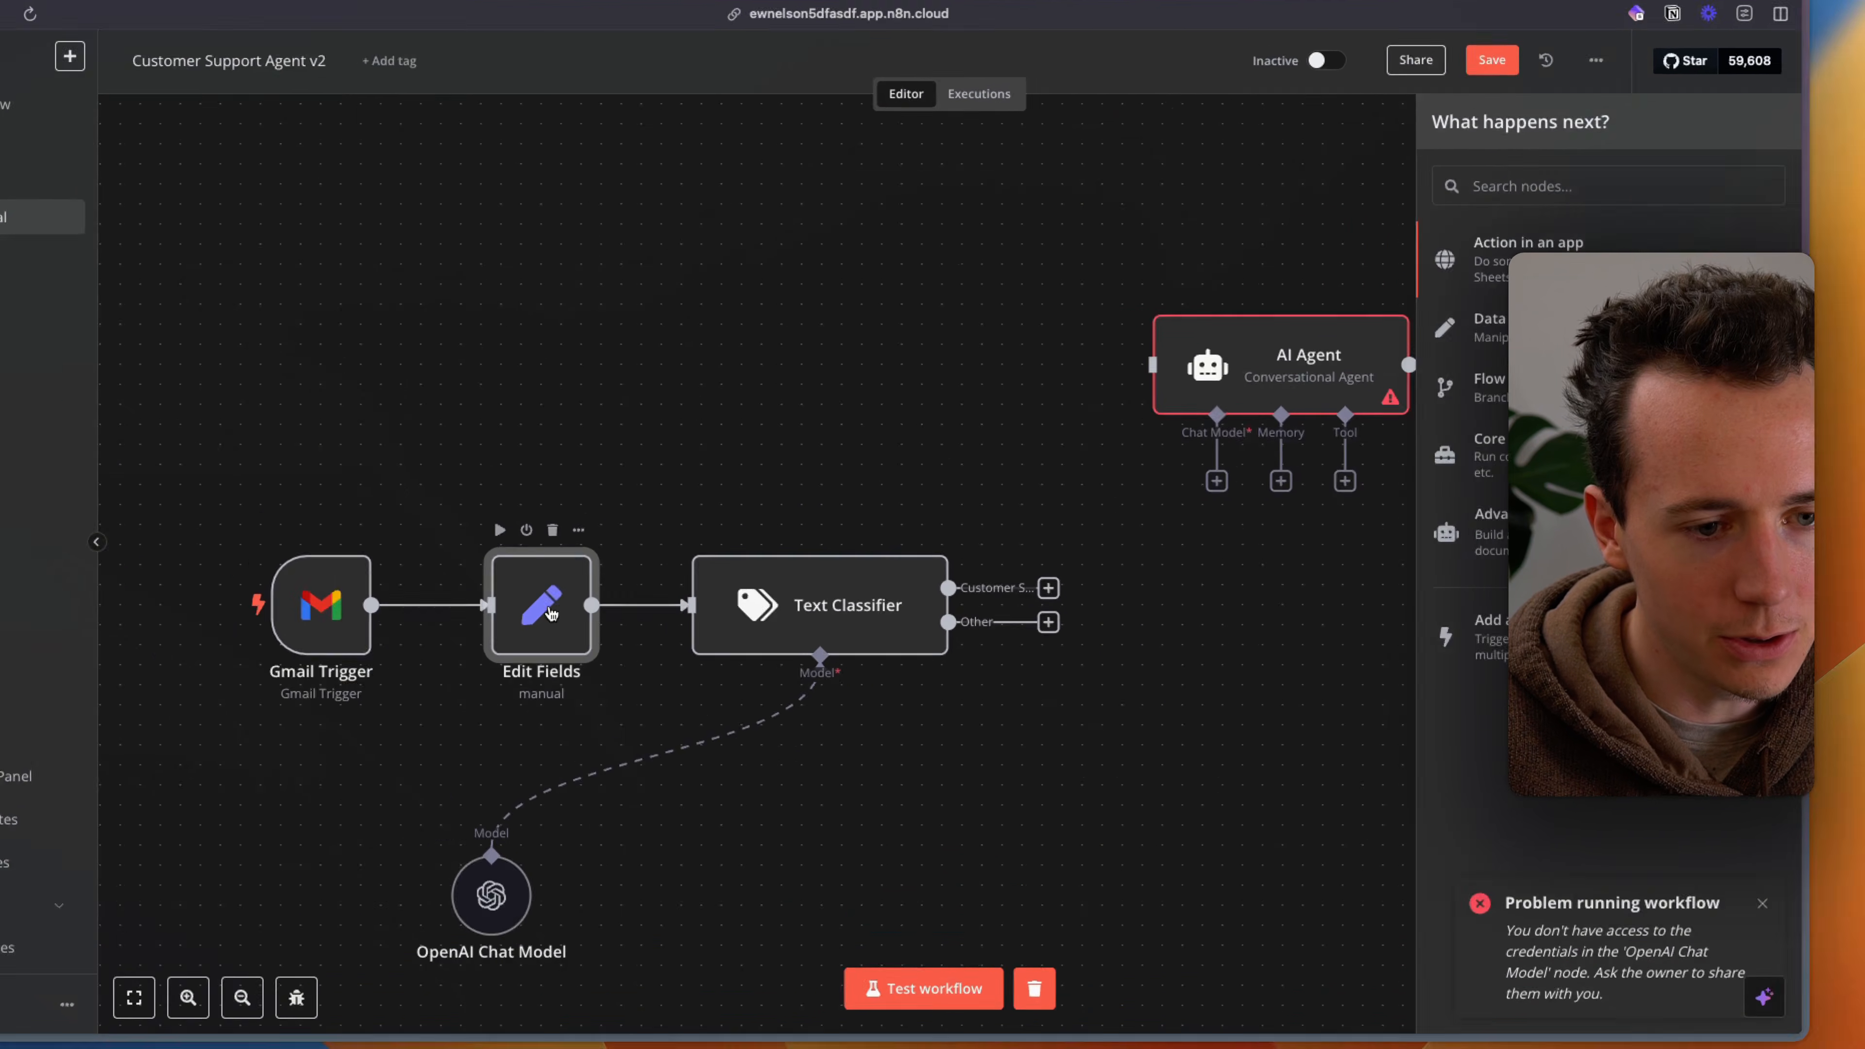
Step: Add empty string fields named email_body and threadId to the Edit Fields node, and return to the canvas
double_click(619, 599)
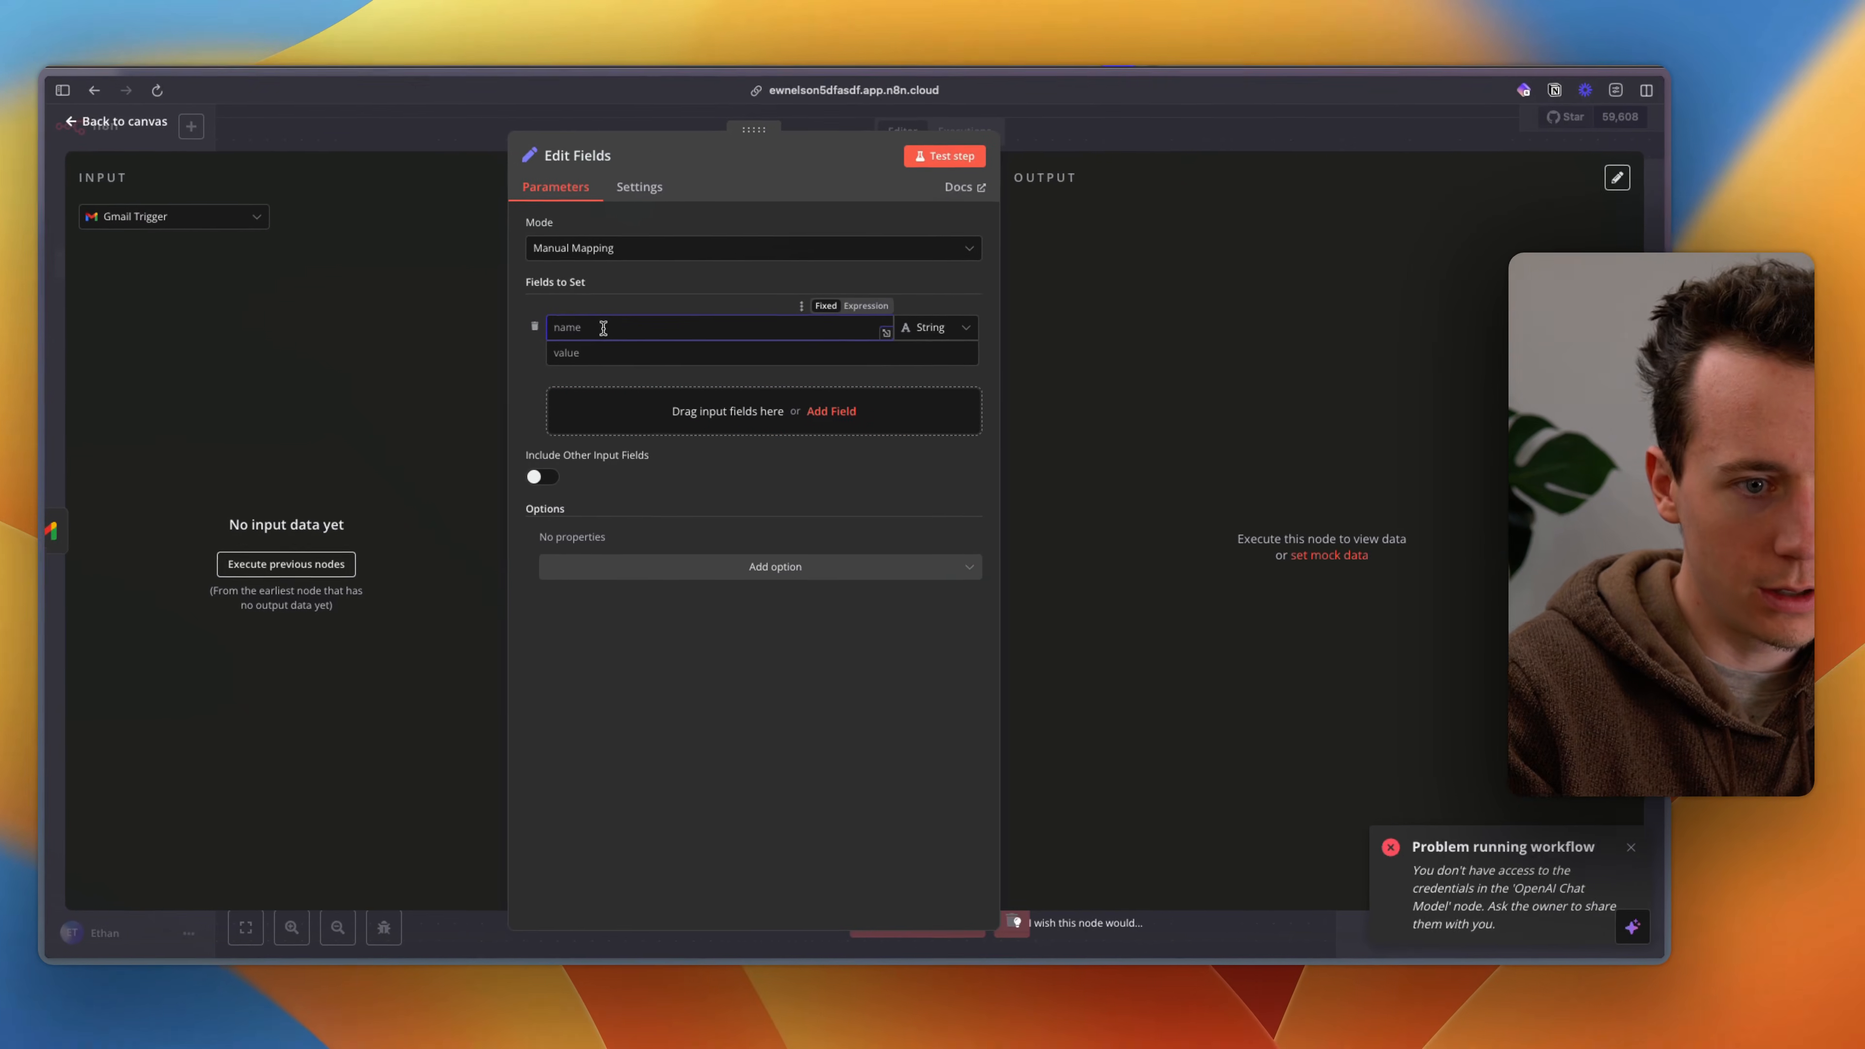
text(email_body)
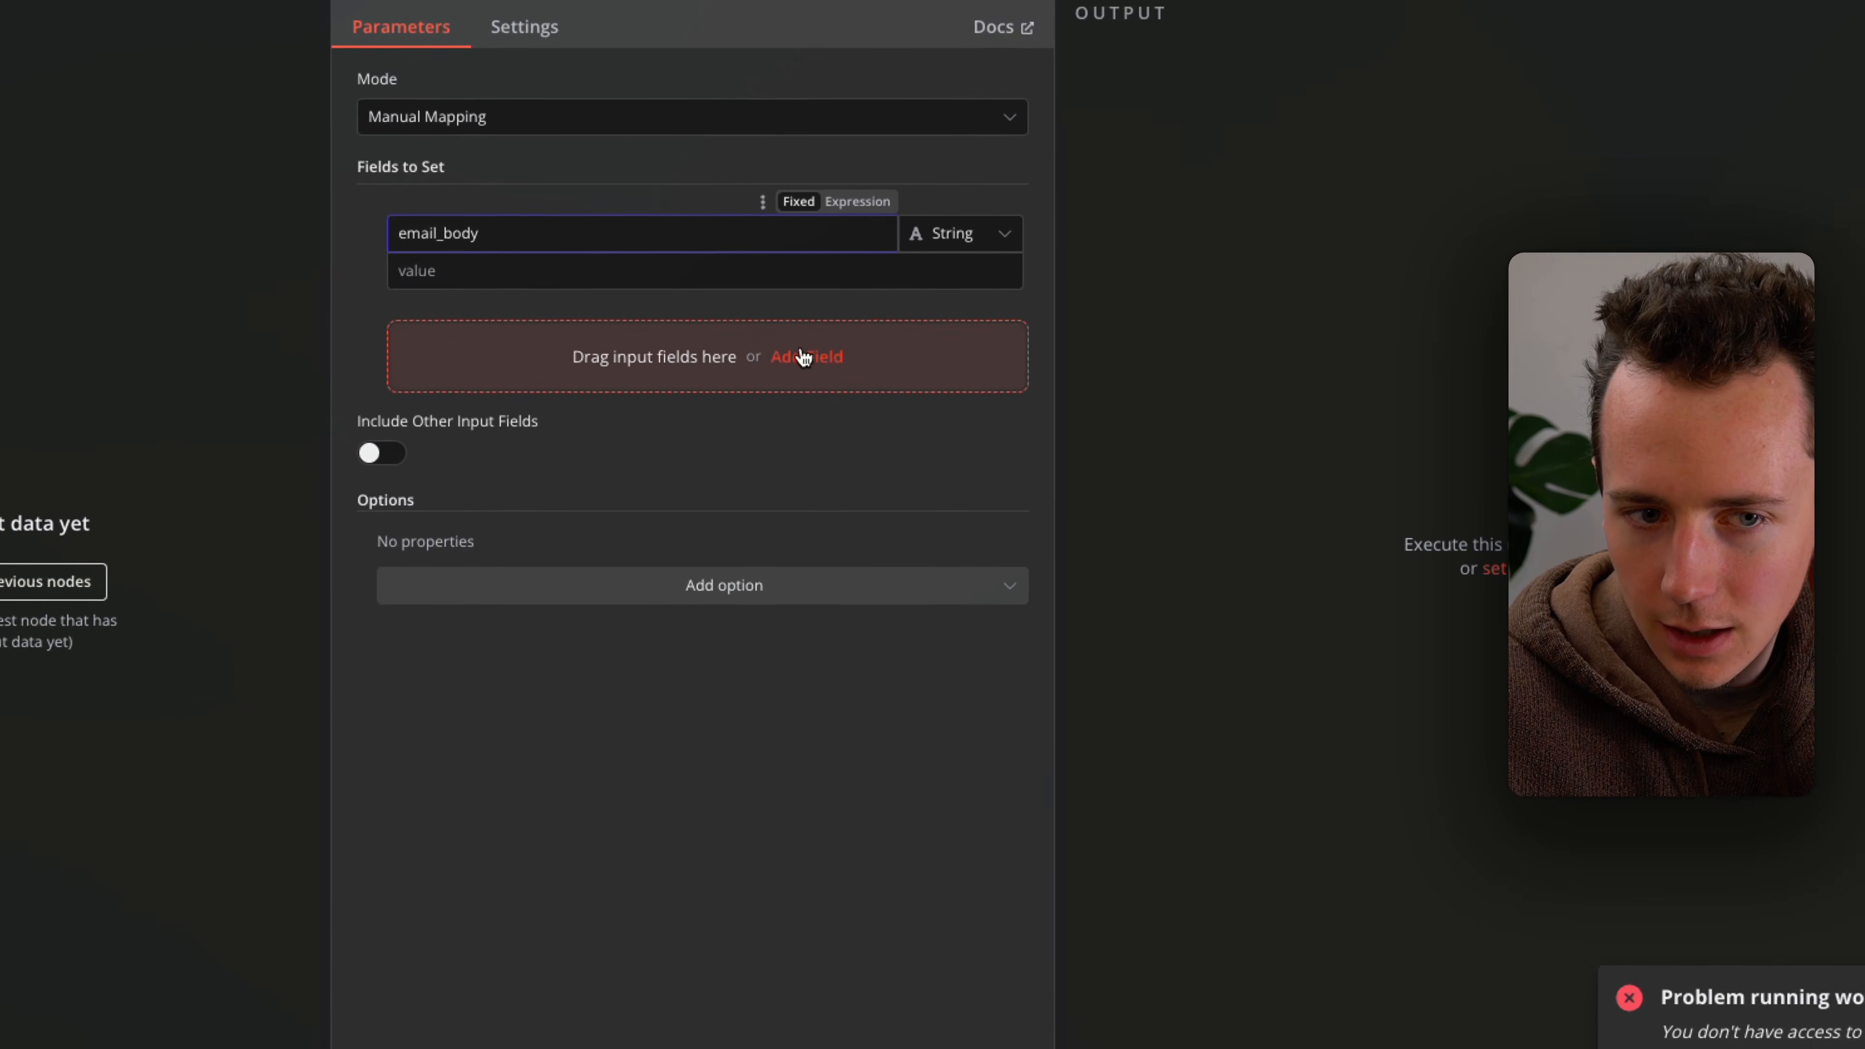
click(833, 412)
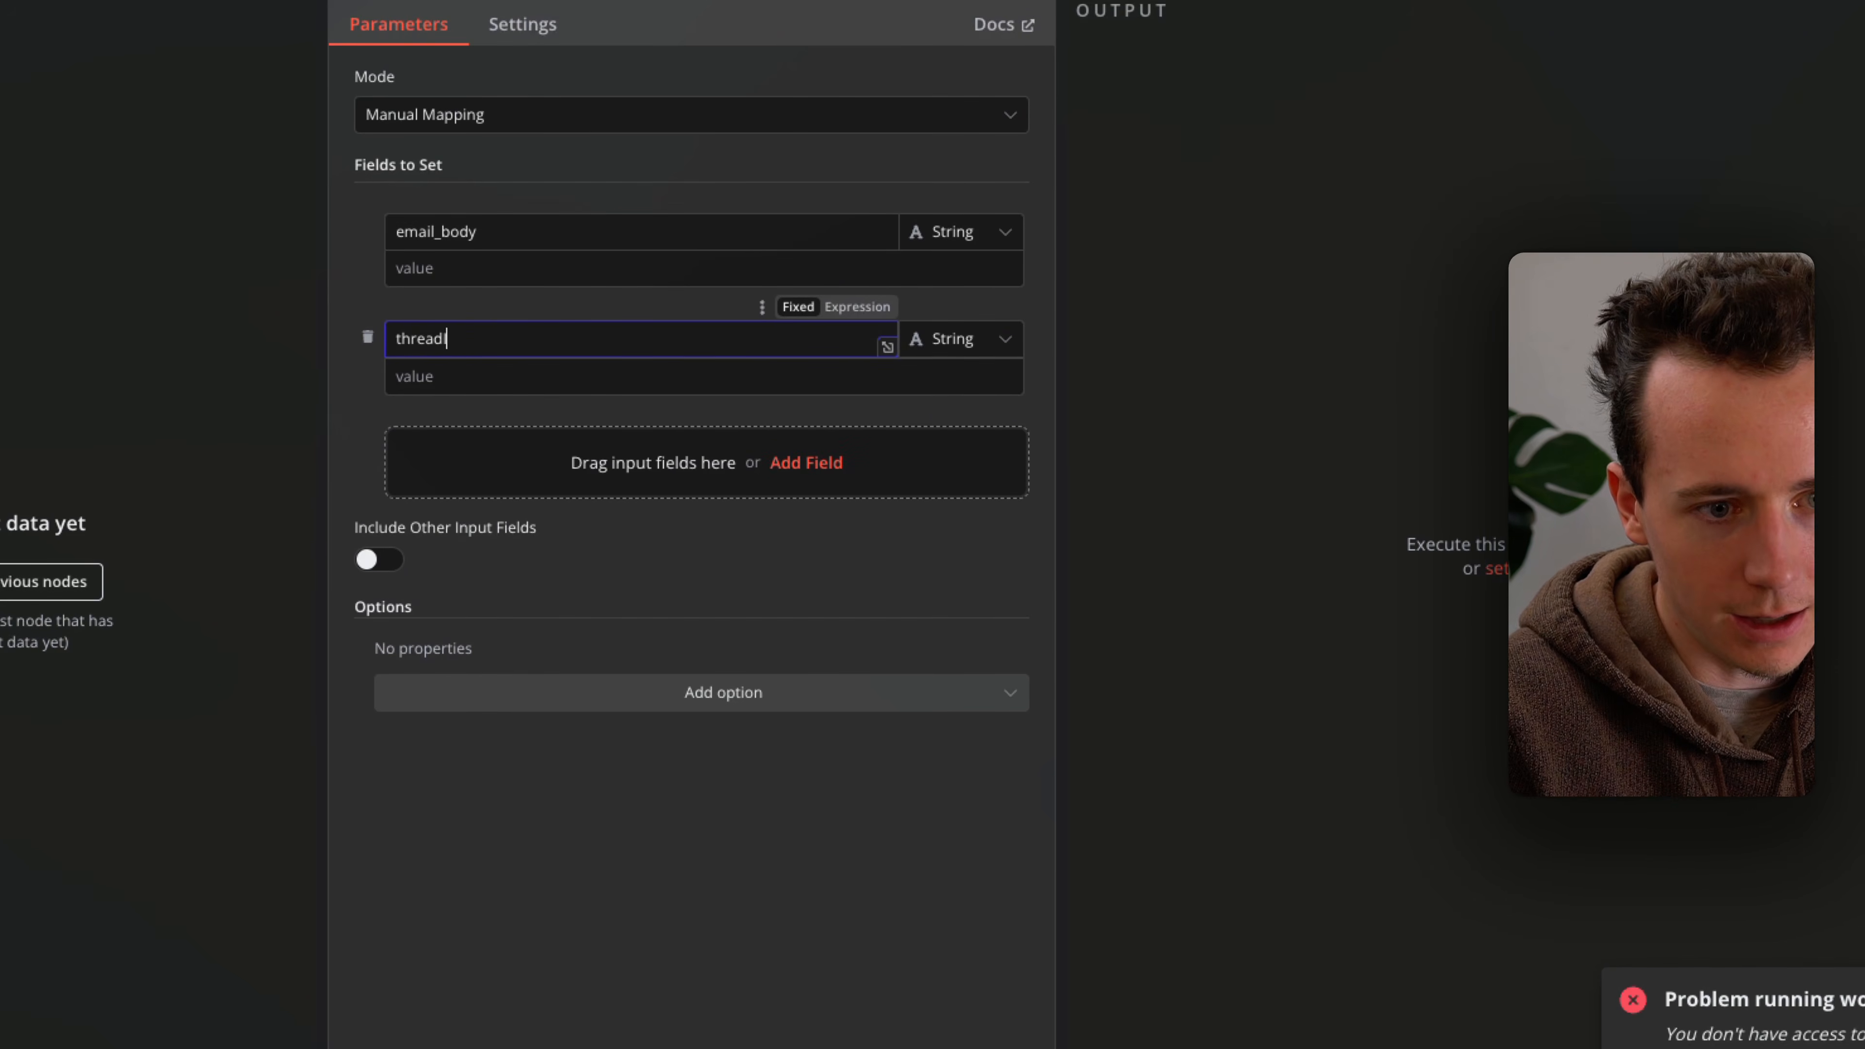
click(11, 581)
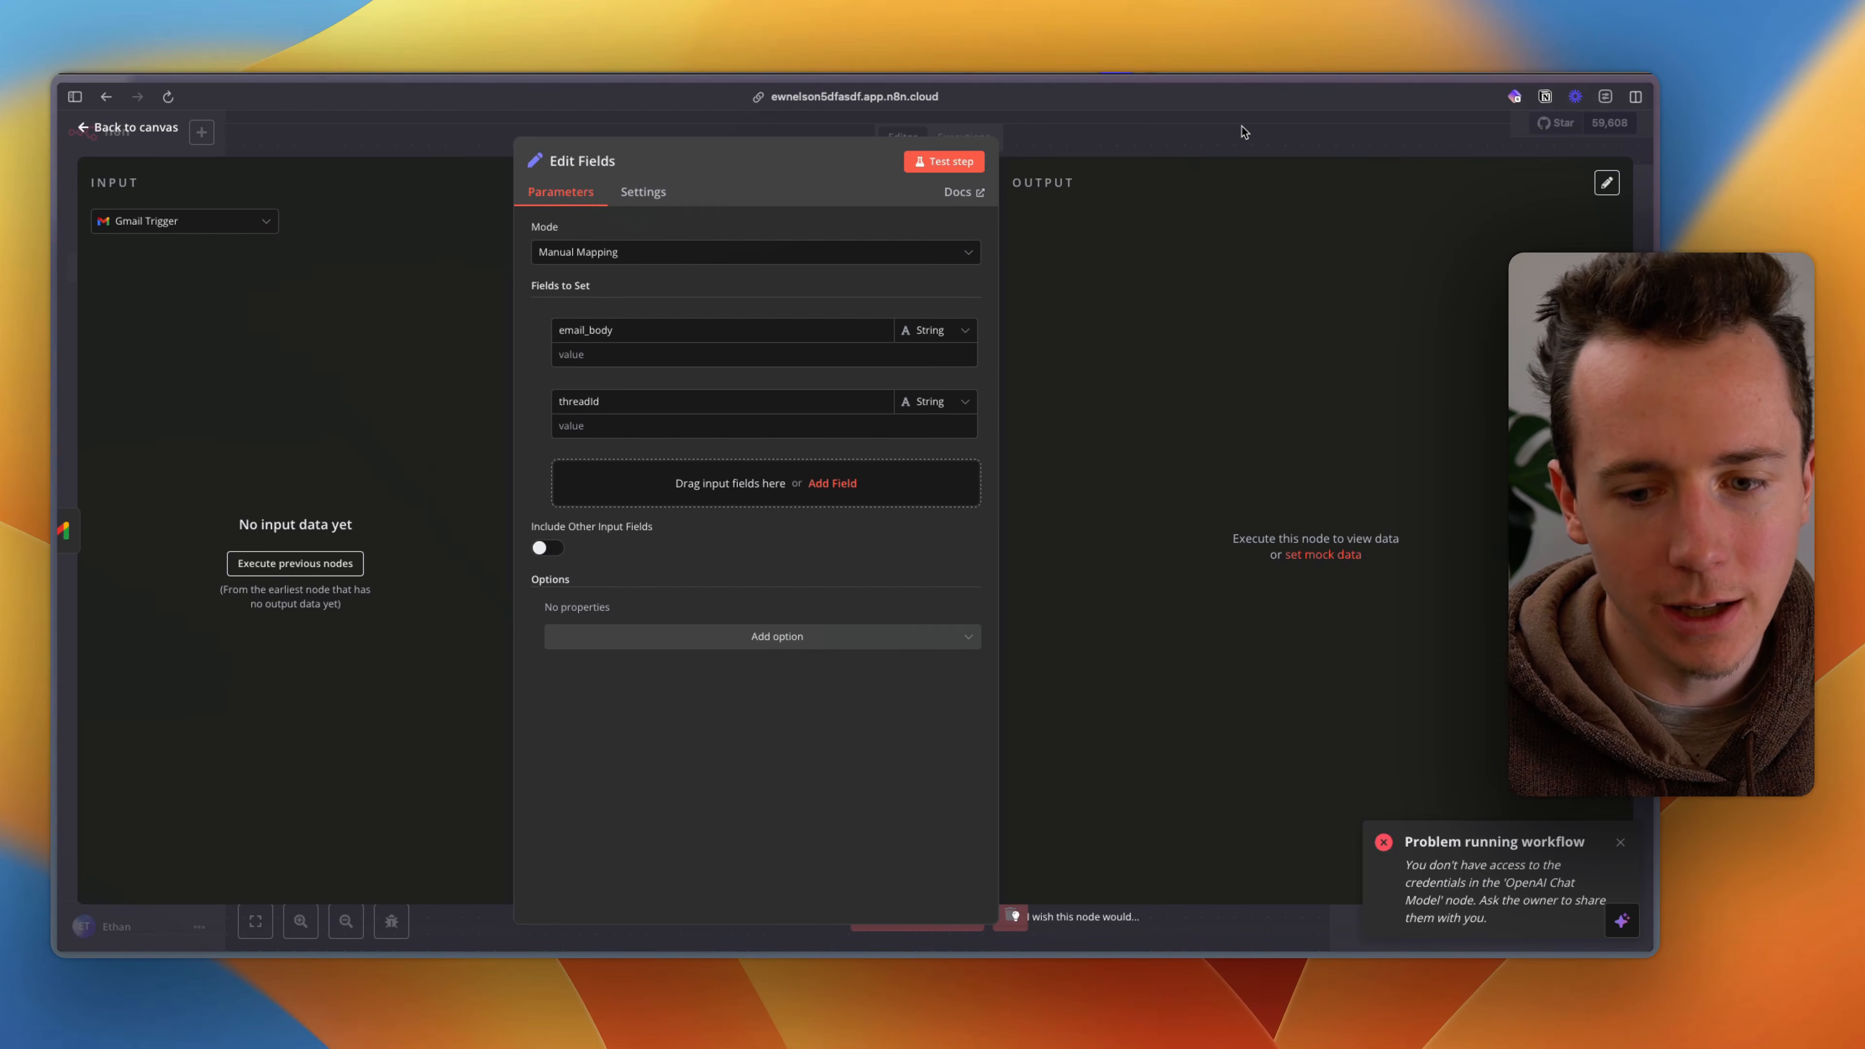
click(1246, 132)
Step: Delete the AI Agent node and try to test the workflow
mouse_move(1170, 350)
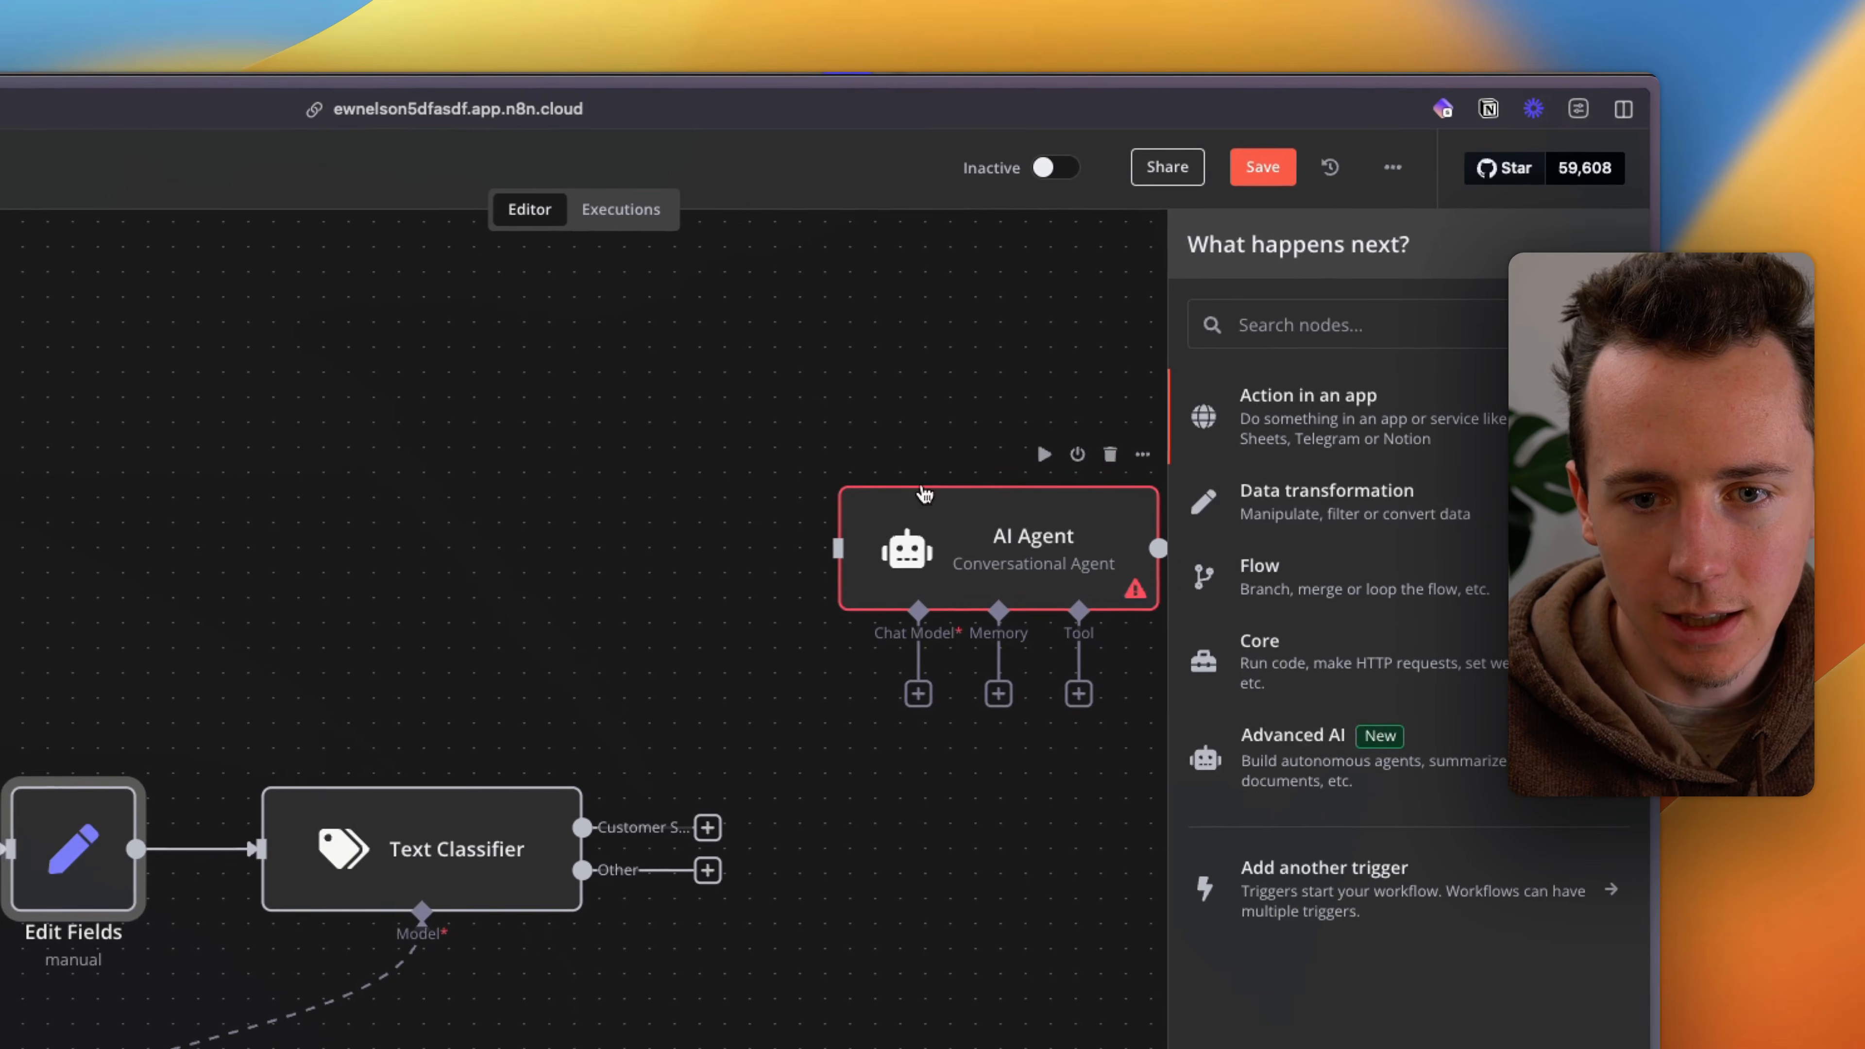
click(1288, 334)
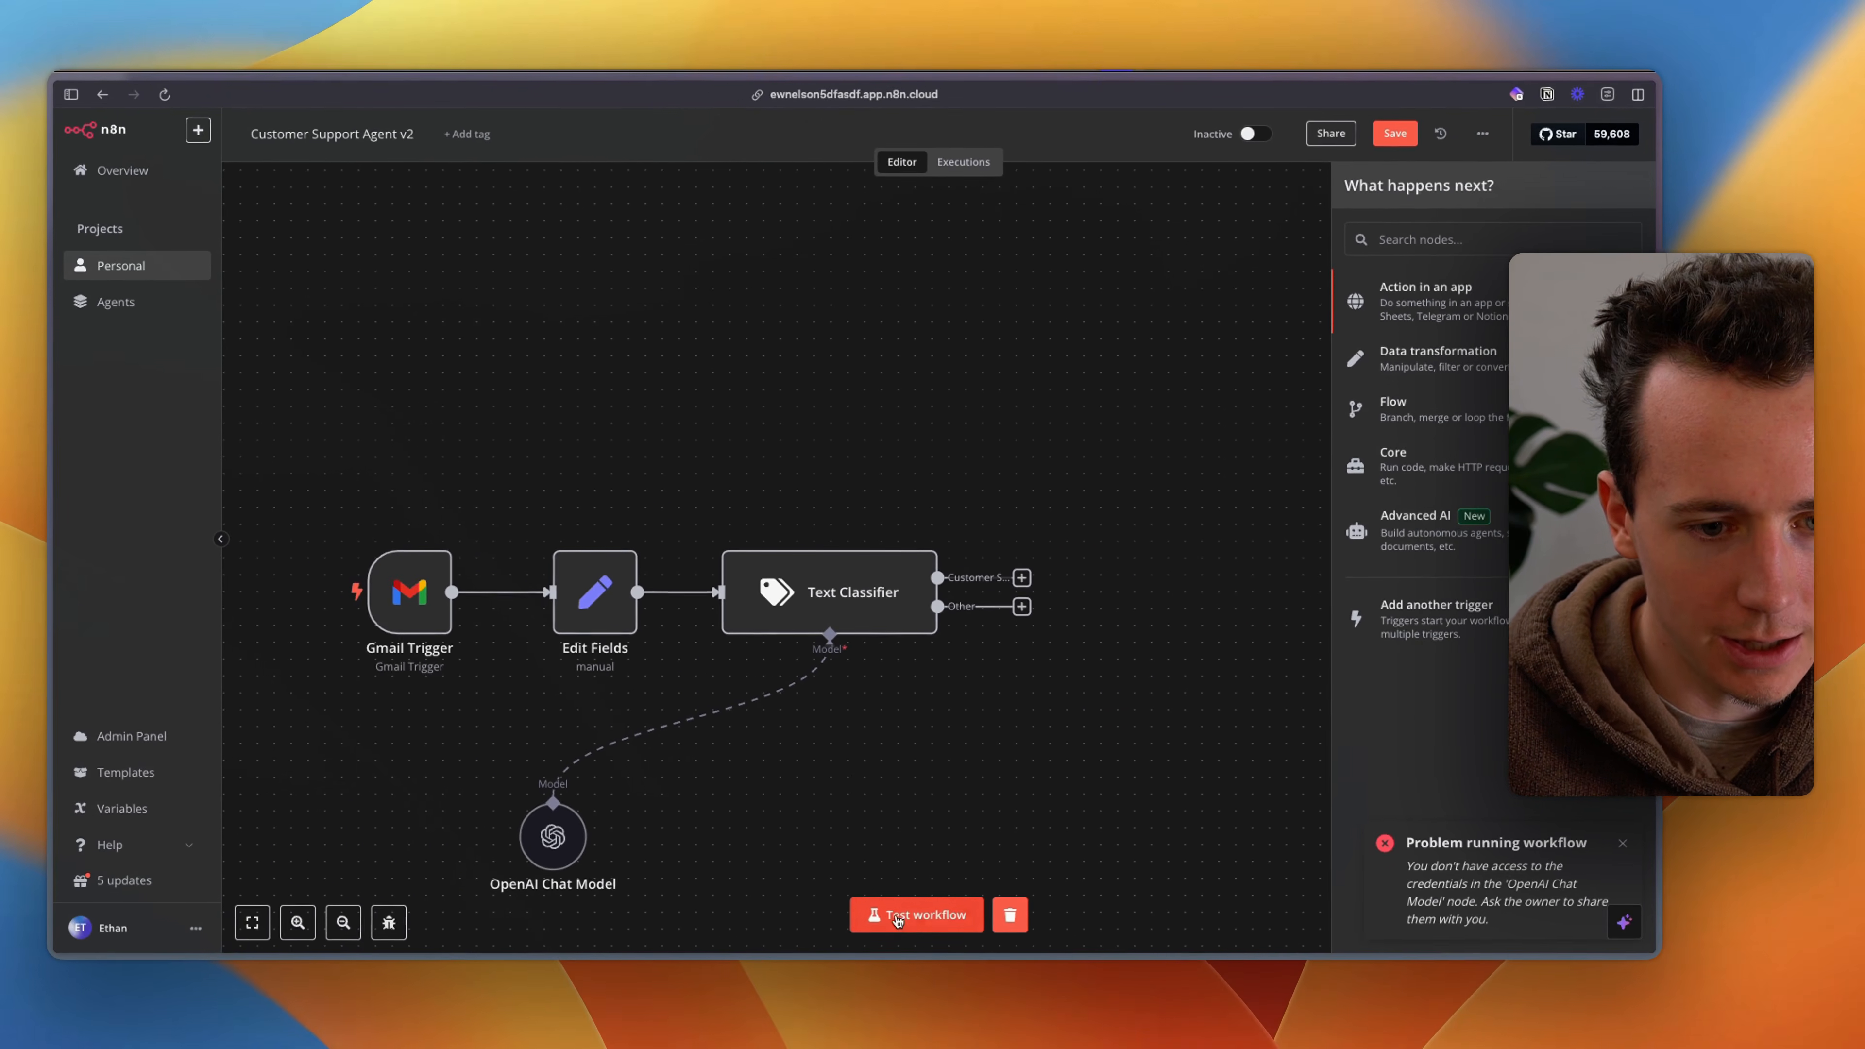
click(897, 917)
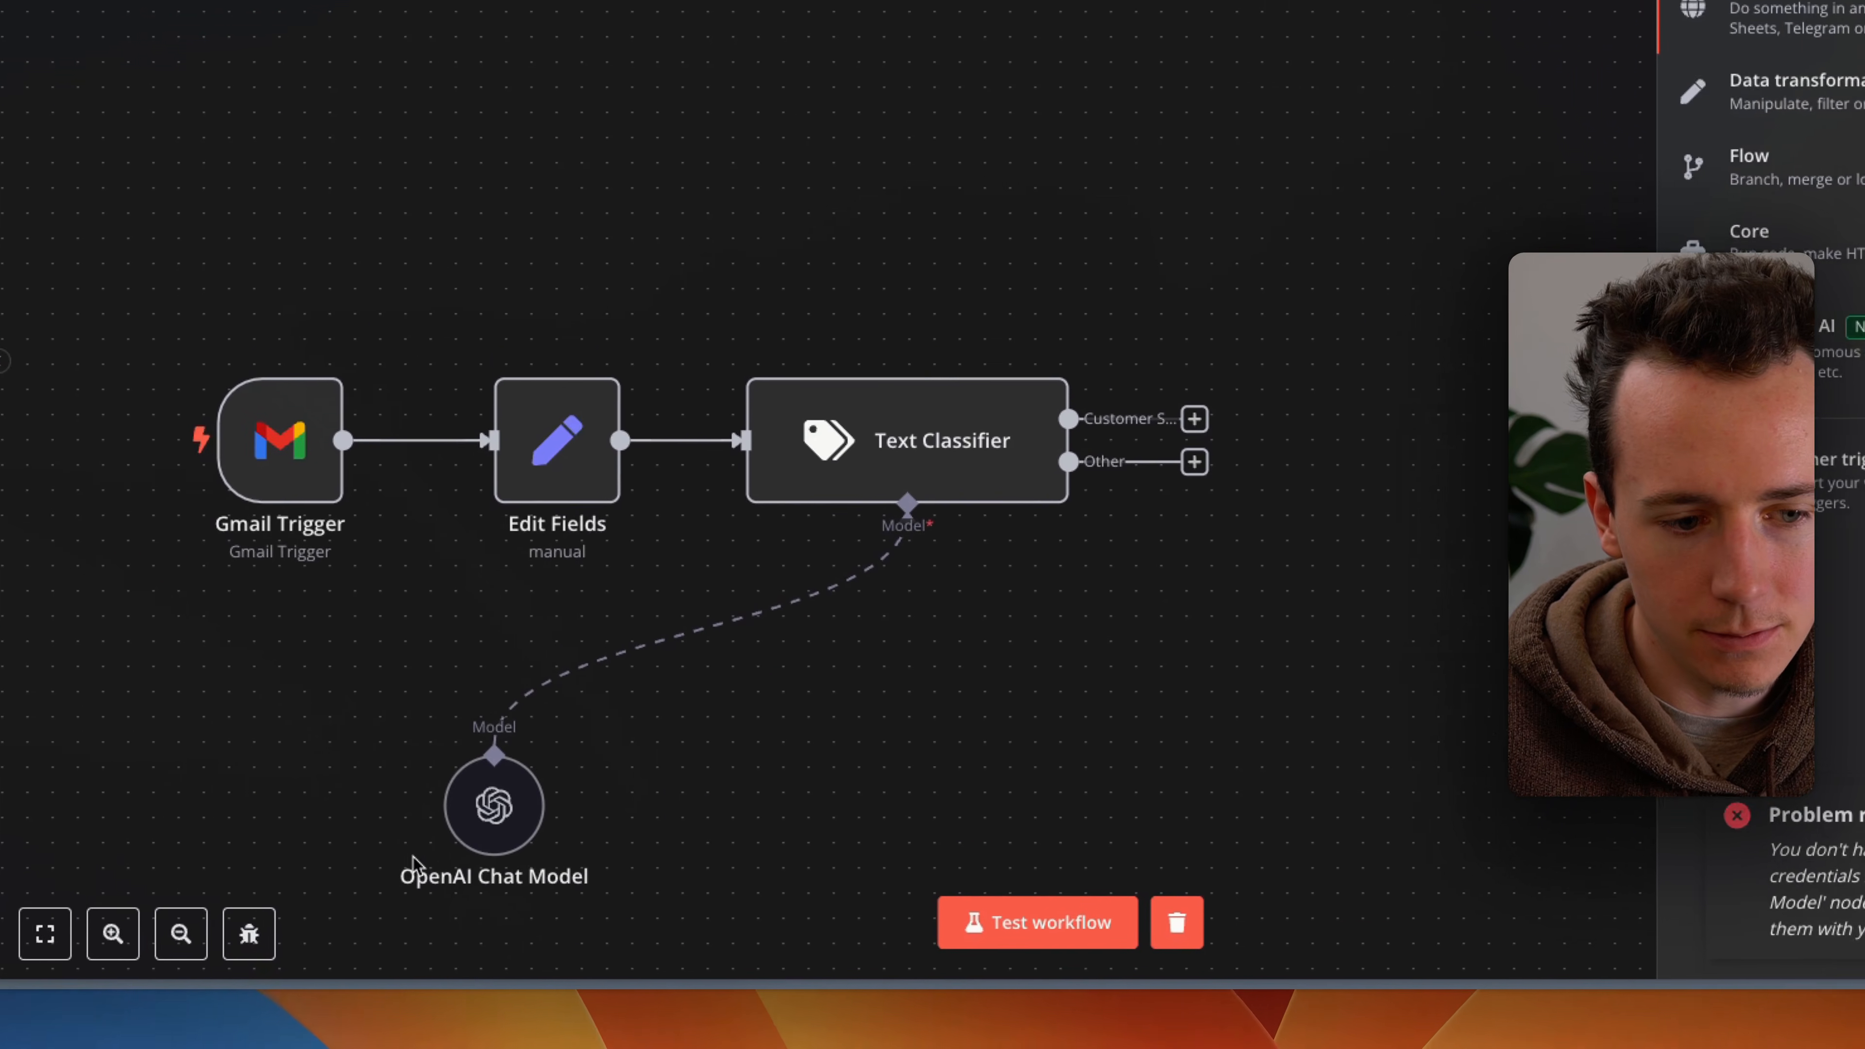
Step: Review the OpenAI Chat Model's credential and model settings, and reposition the node below the Text Classifier's outputs
double_click(494, 805)
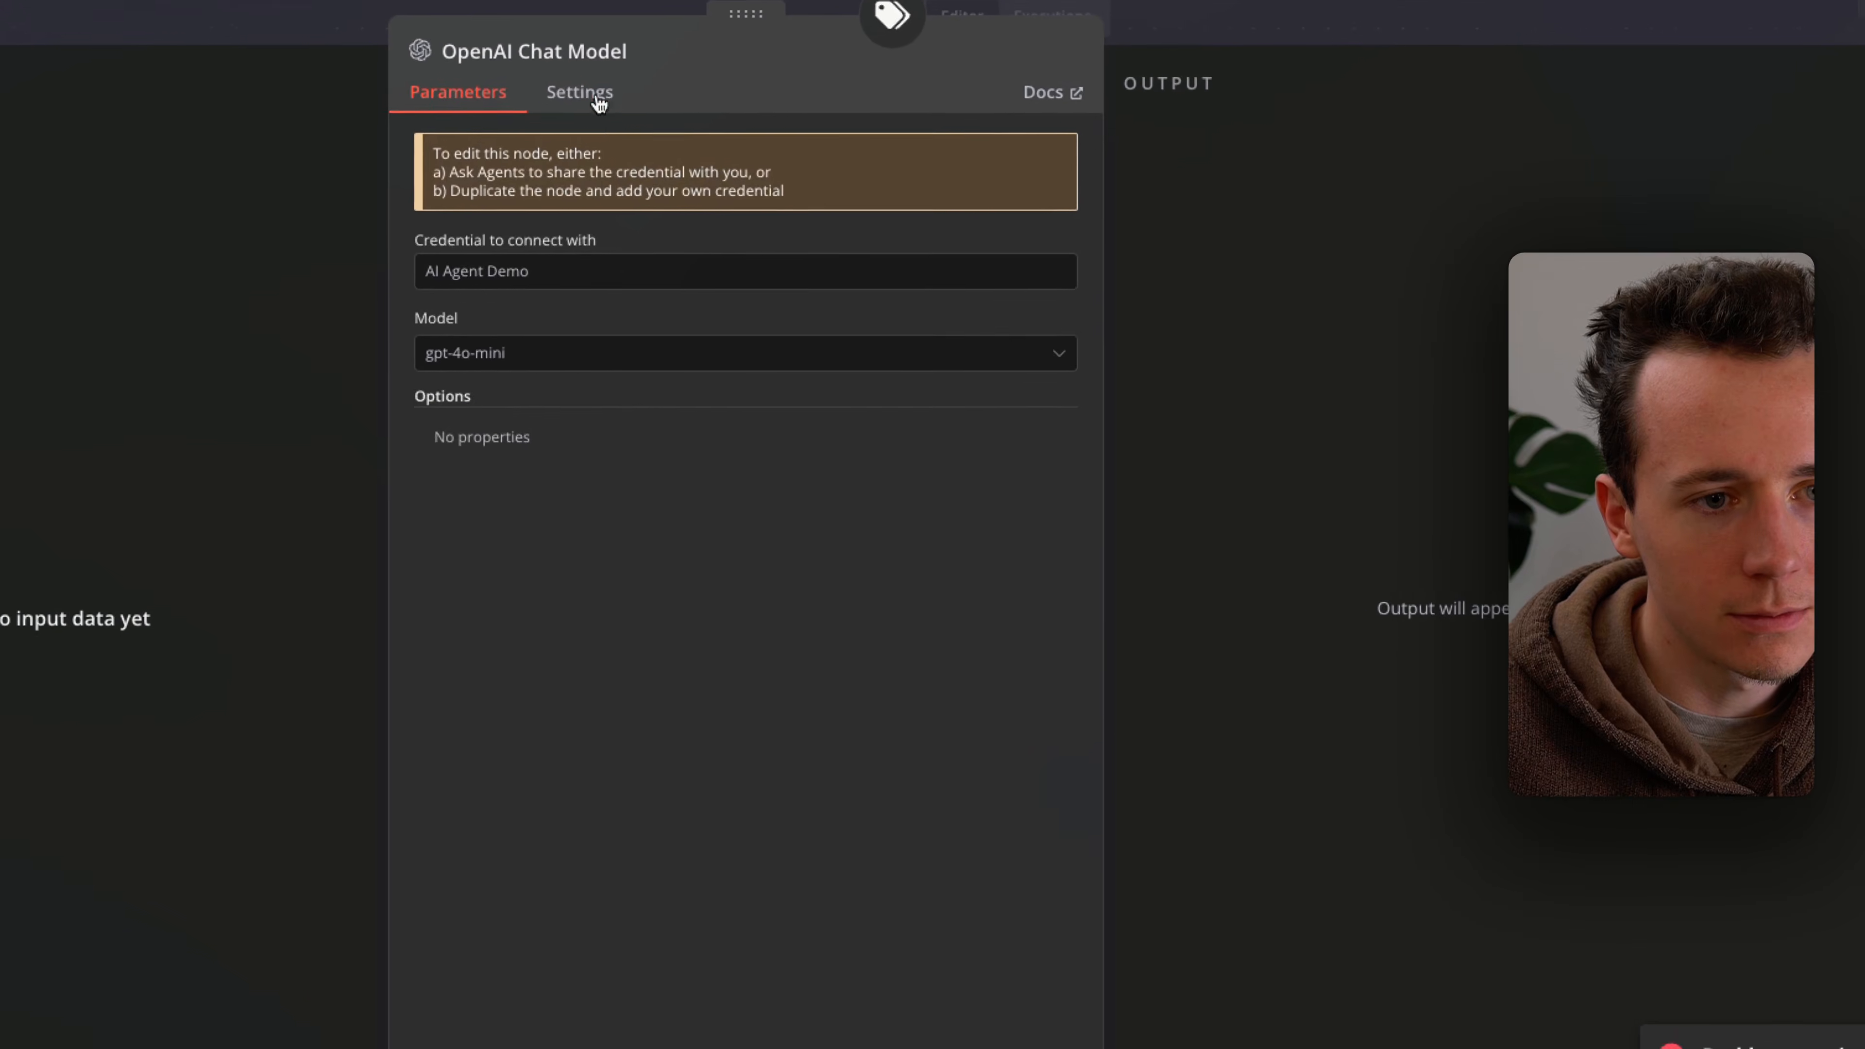
click(643, 188)
click(561, 188)
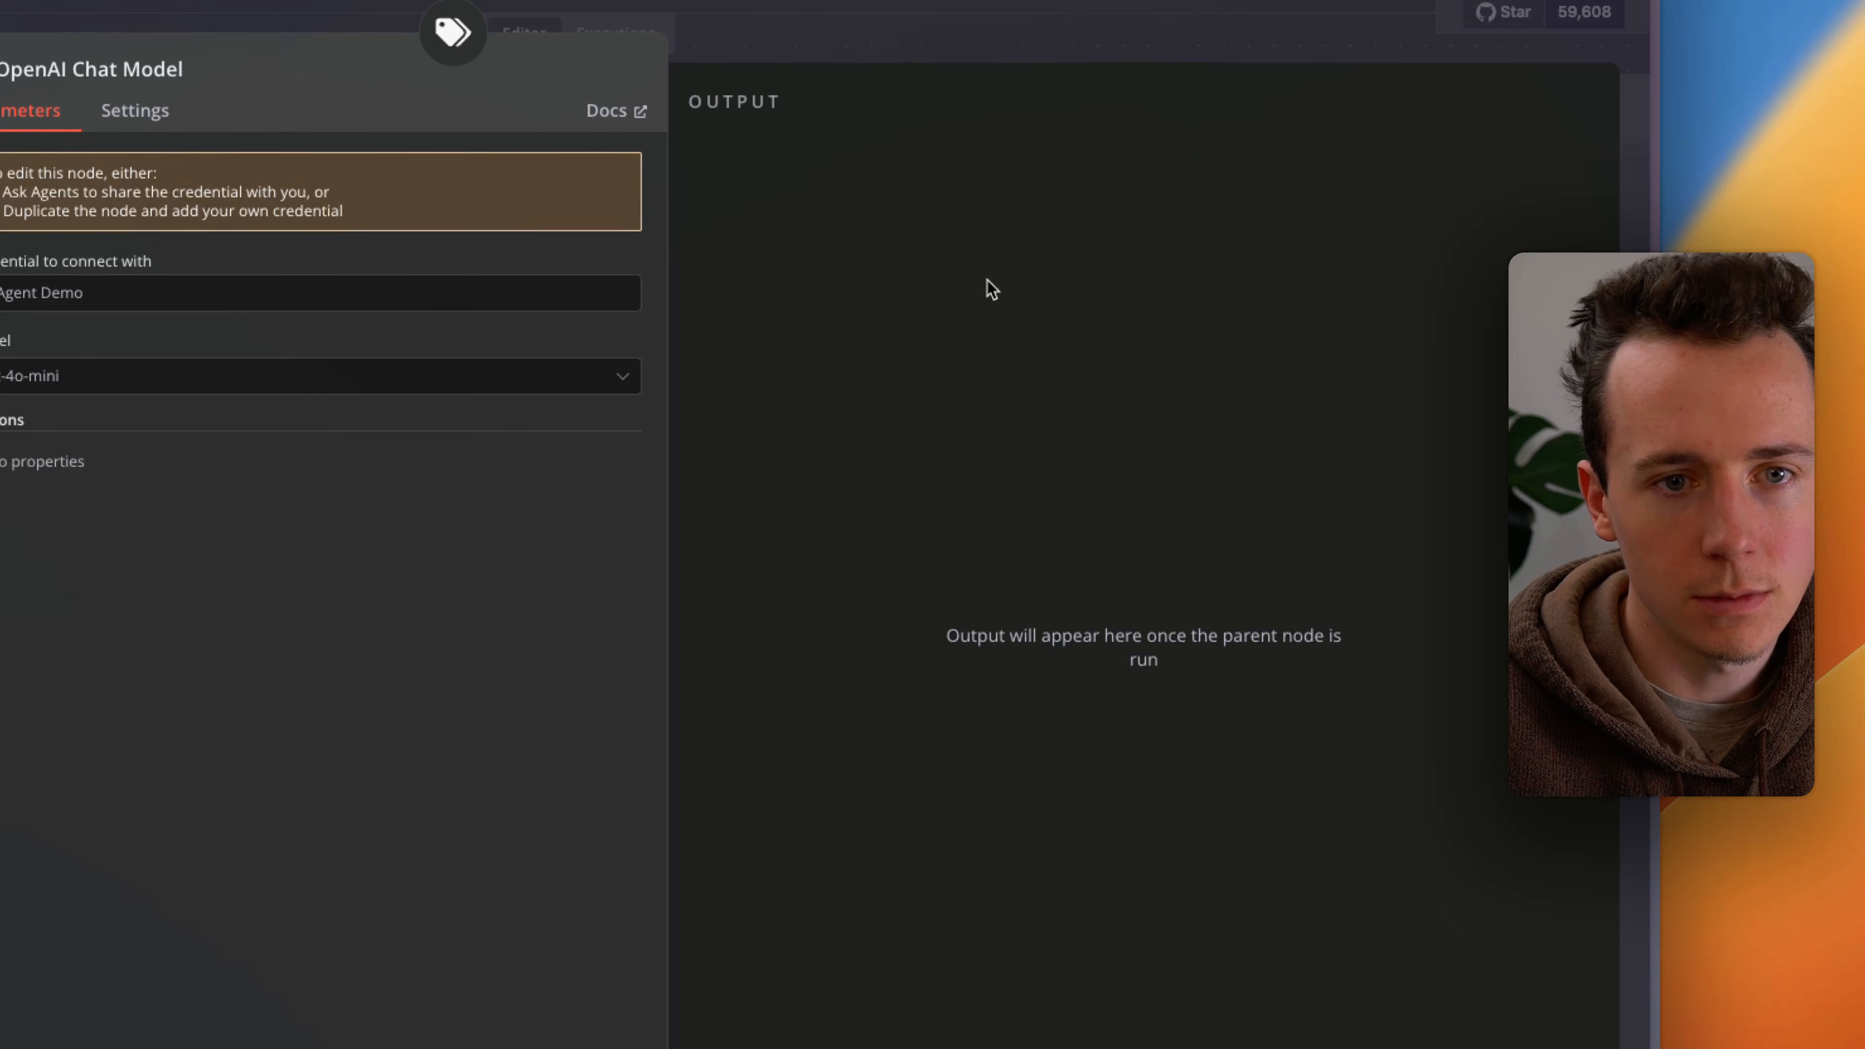
click(900, 17)
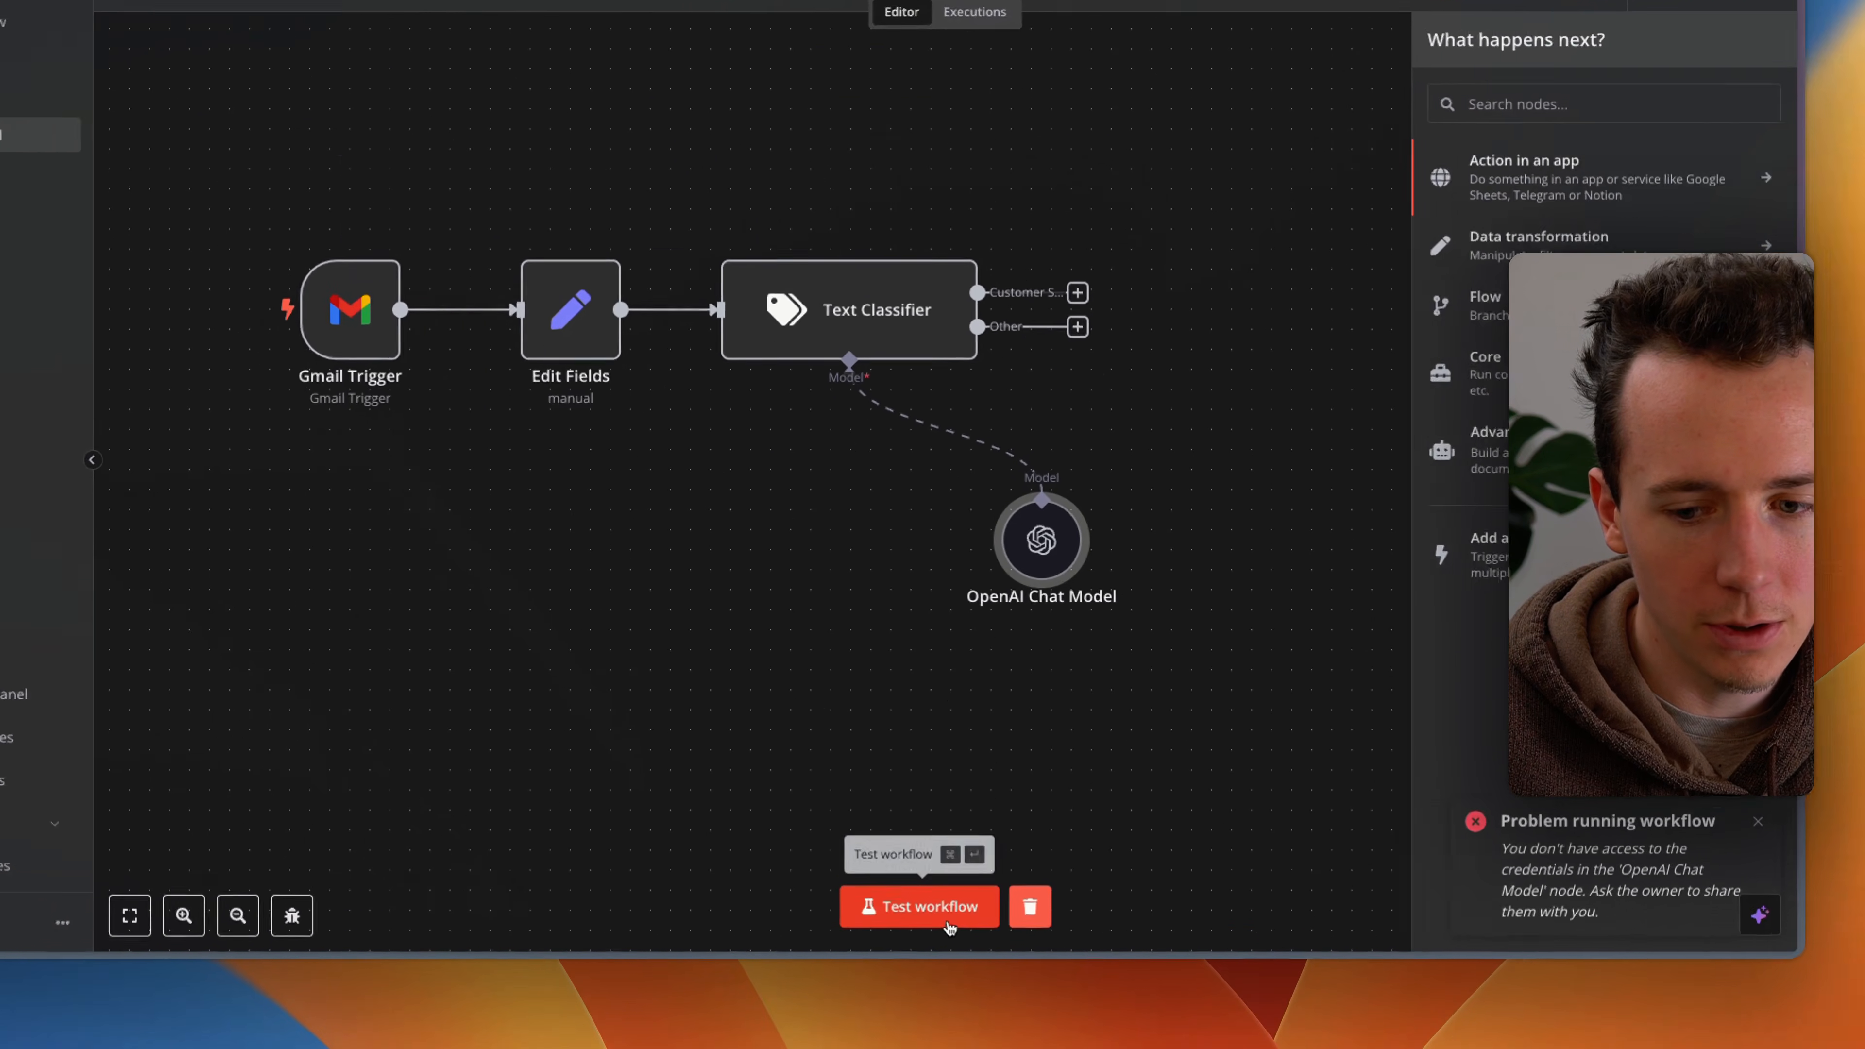
Step: Review the Text Classifier's text input and categories and the field assignments in Edit Fields
scroll(1011, 553, right, 5)
scroll(1011, 553, down, 2)
scroll(1063, 354, down, 5)
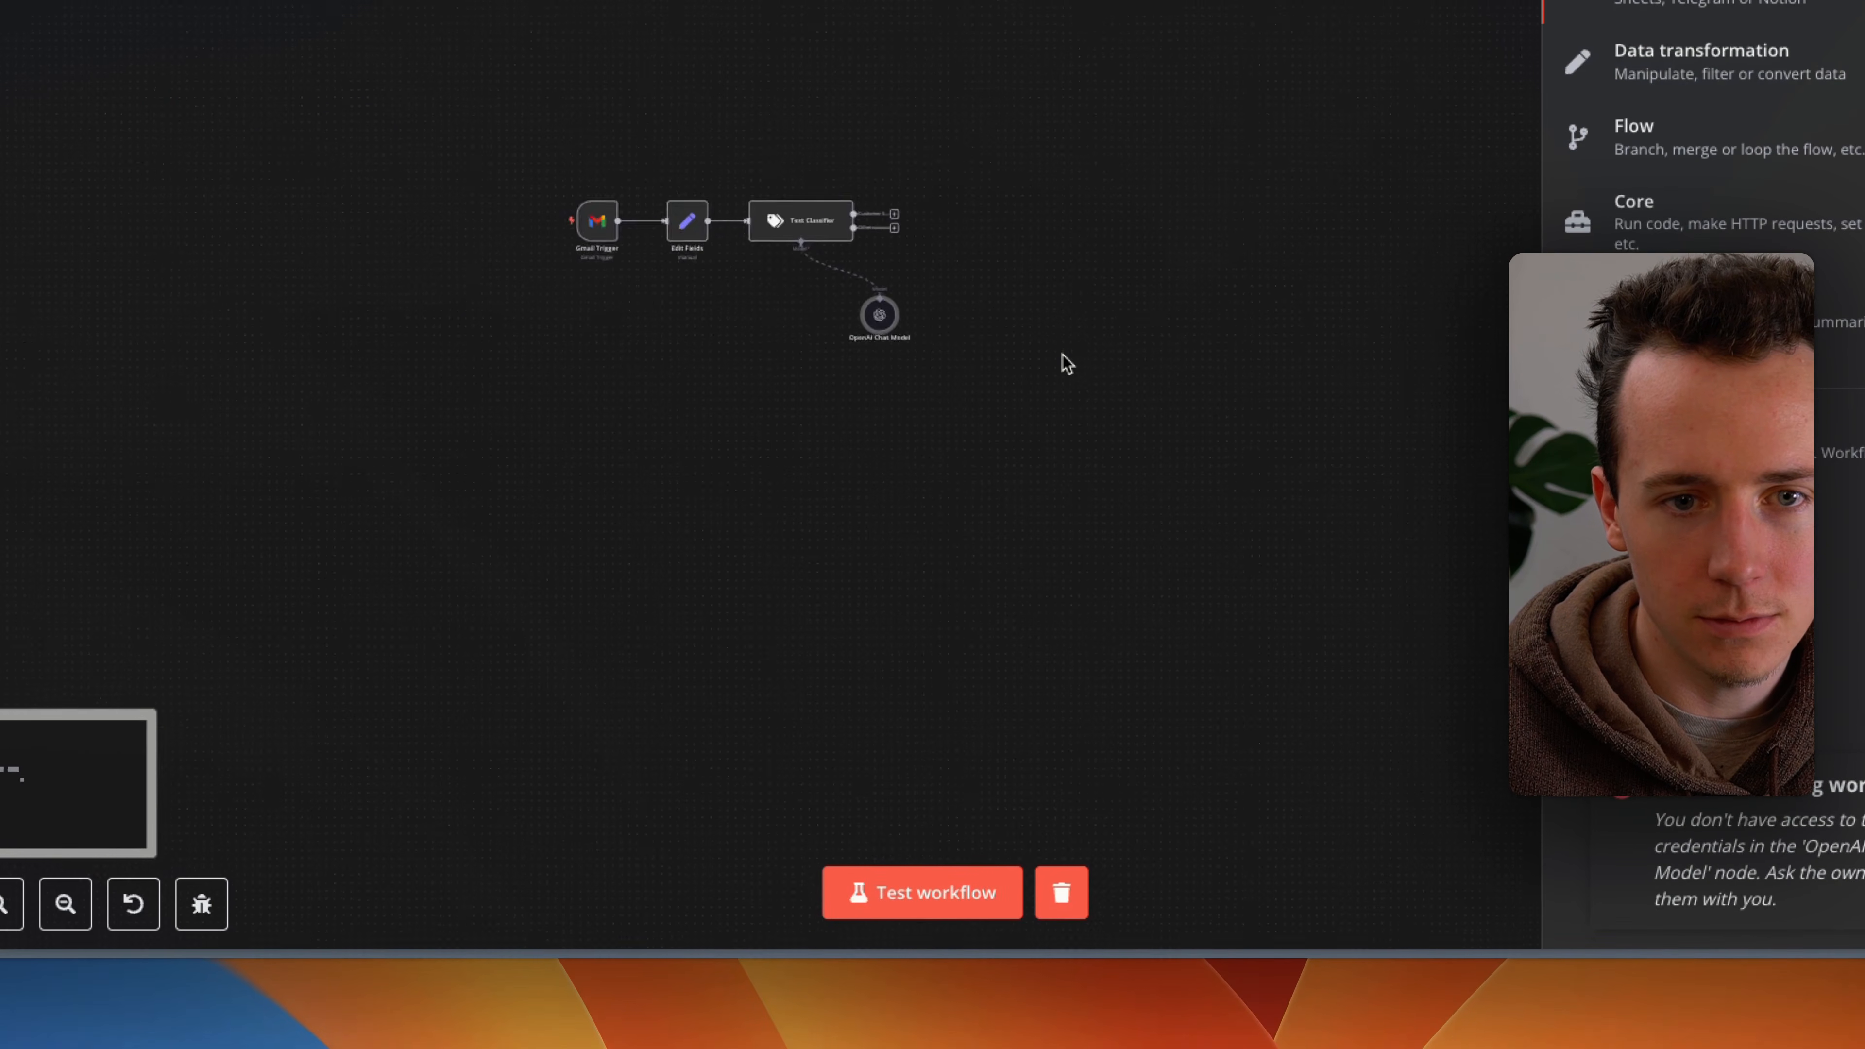
scroll(1063, 354, up, 5)
double_click(751, 328)
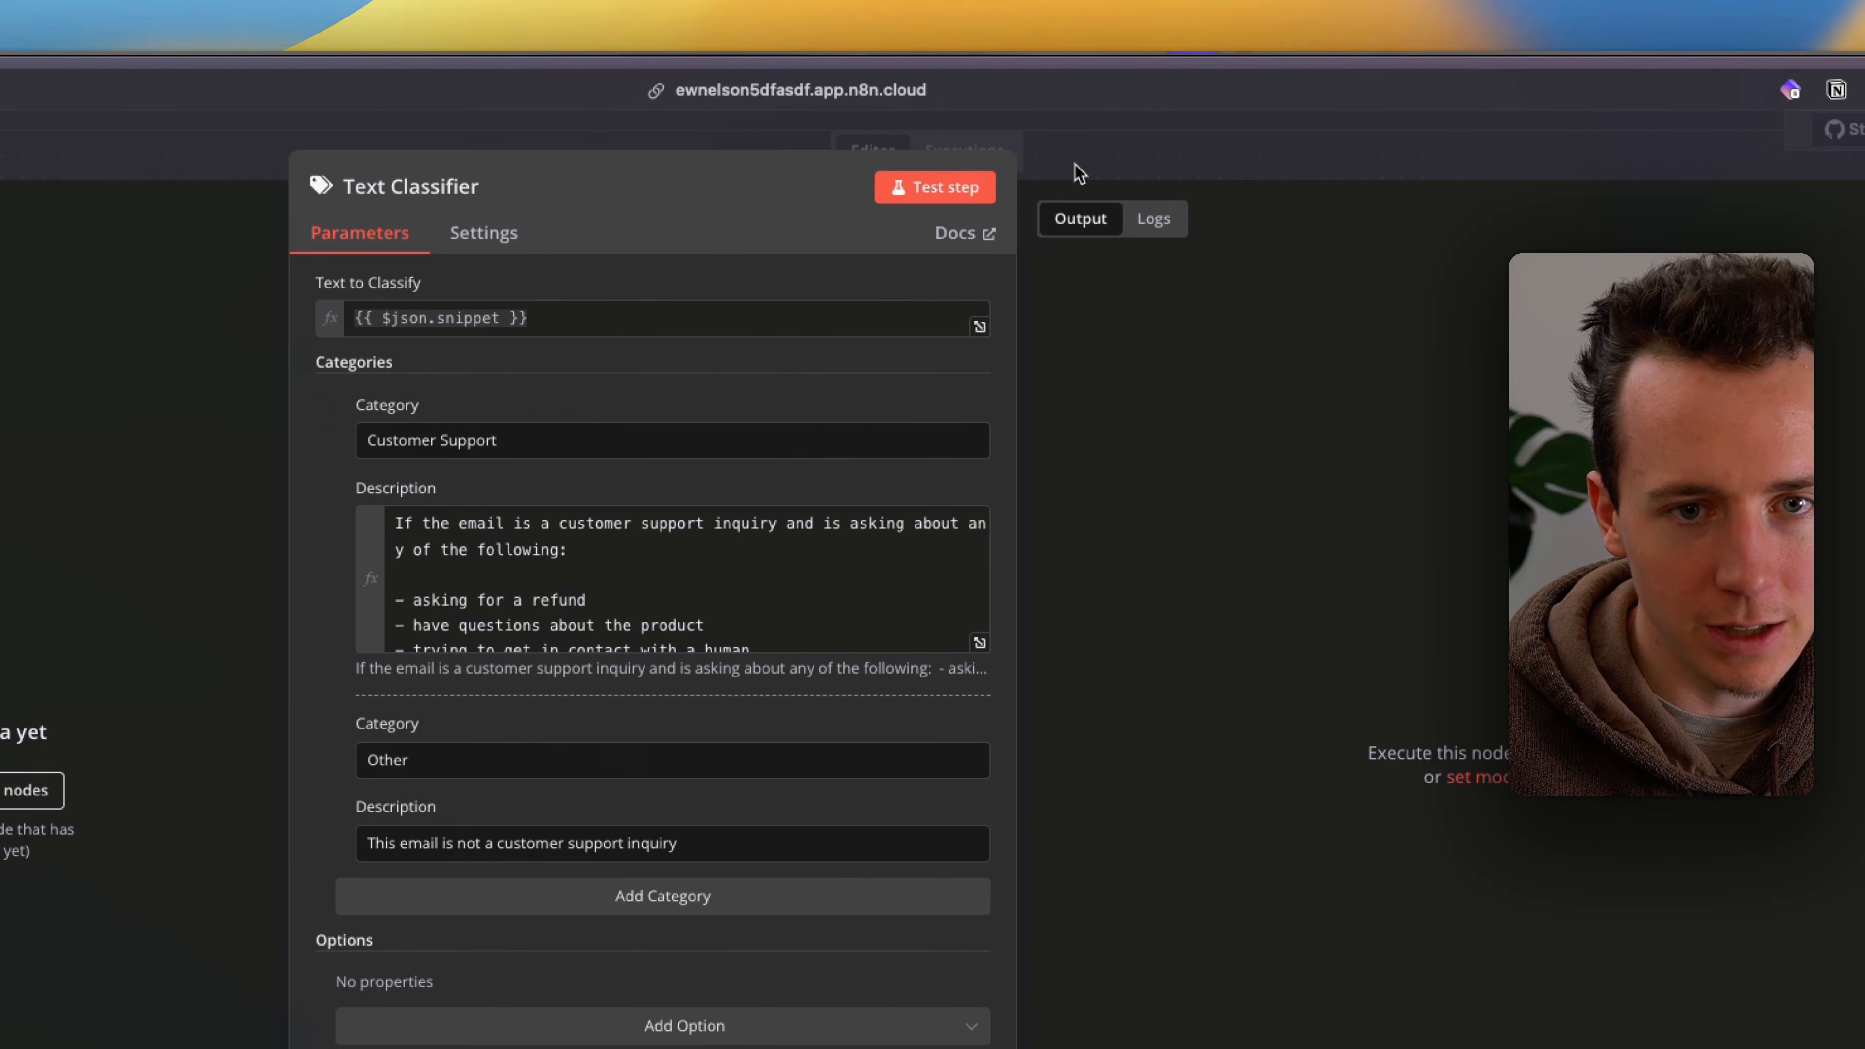
click(1101, 176)
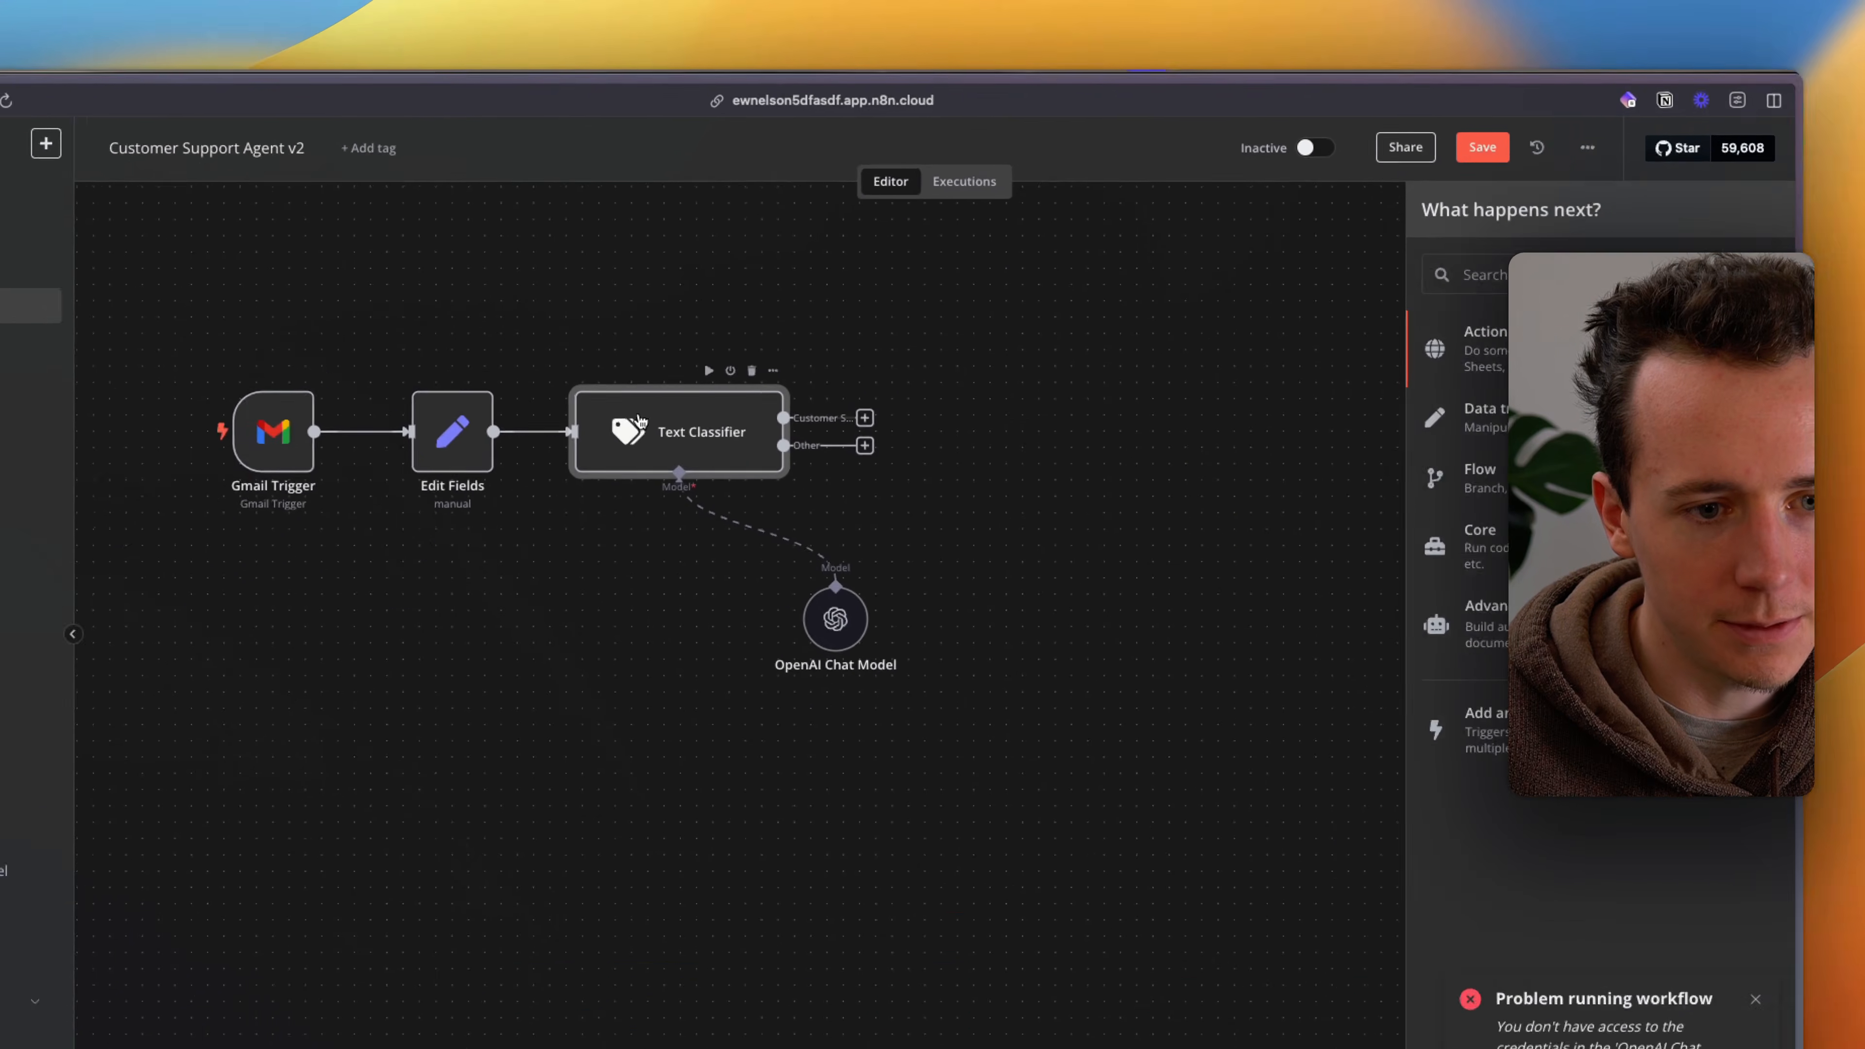
double_click(324, 521)
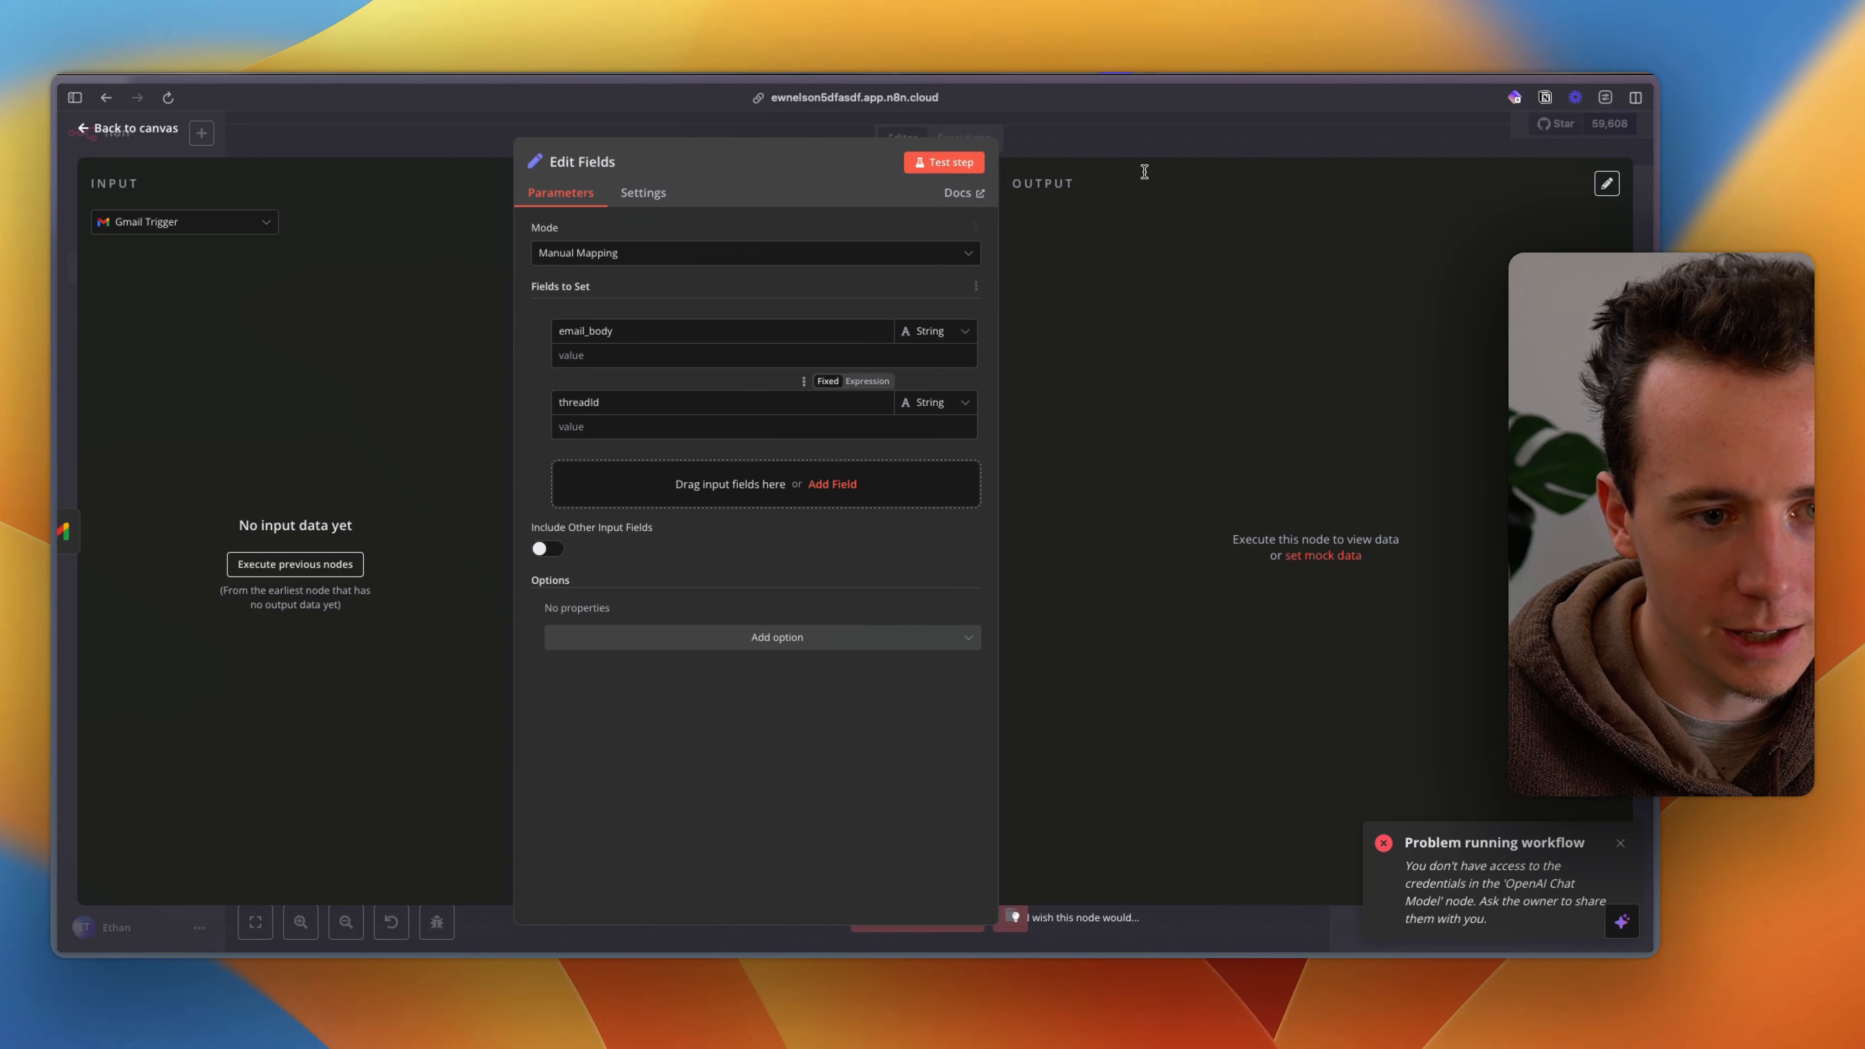
click(1187, 146)
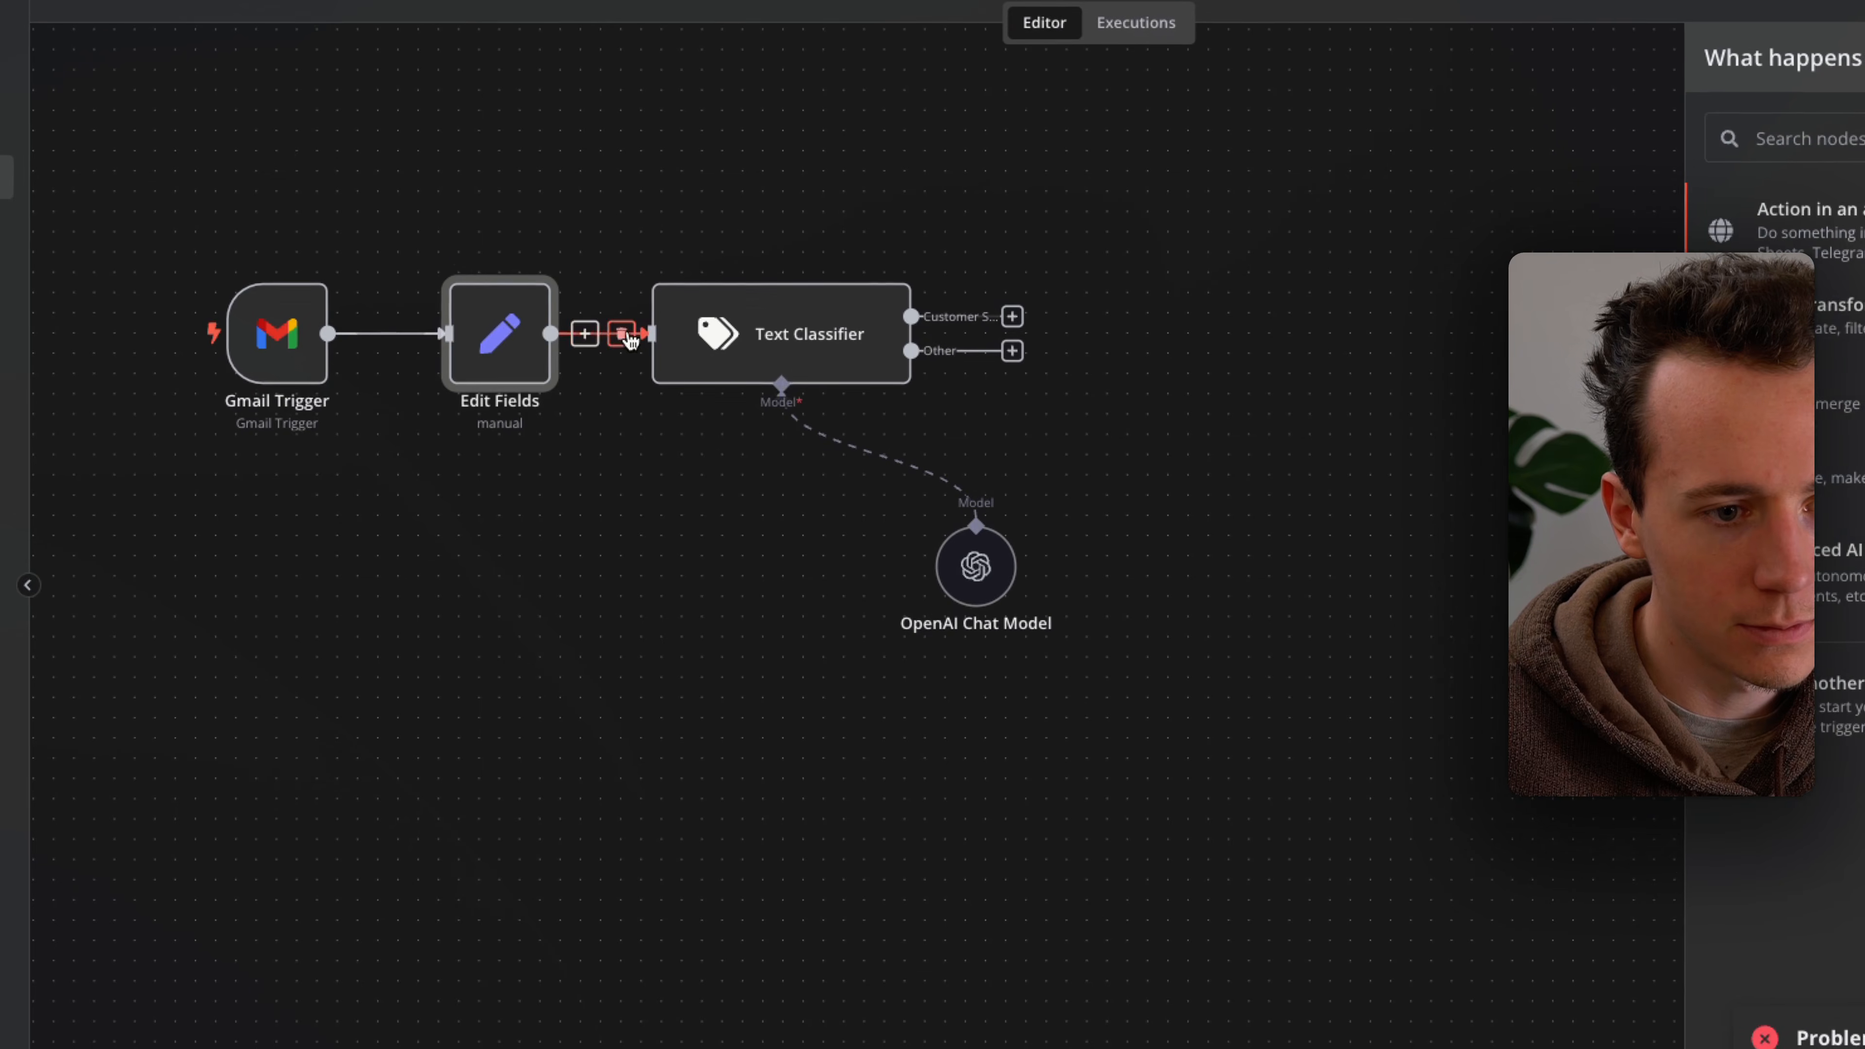
Step: Try to execute the nodes before Edit Fields to load Gmail Trigger input data
double_click(492, 336)
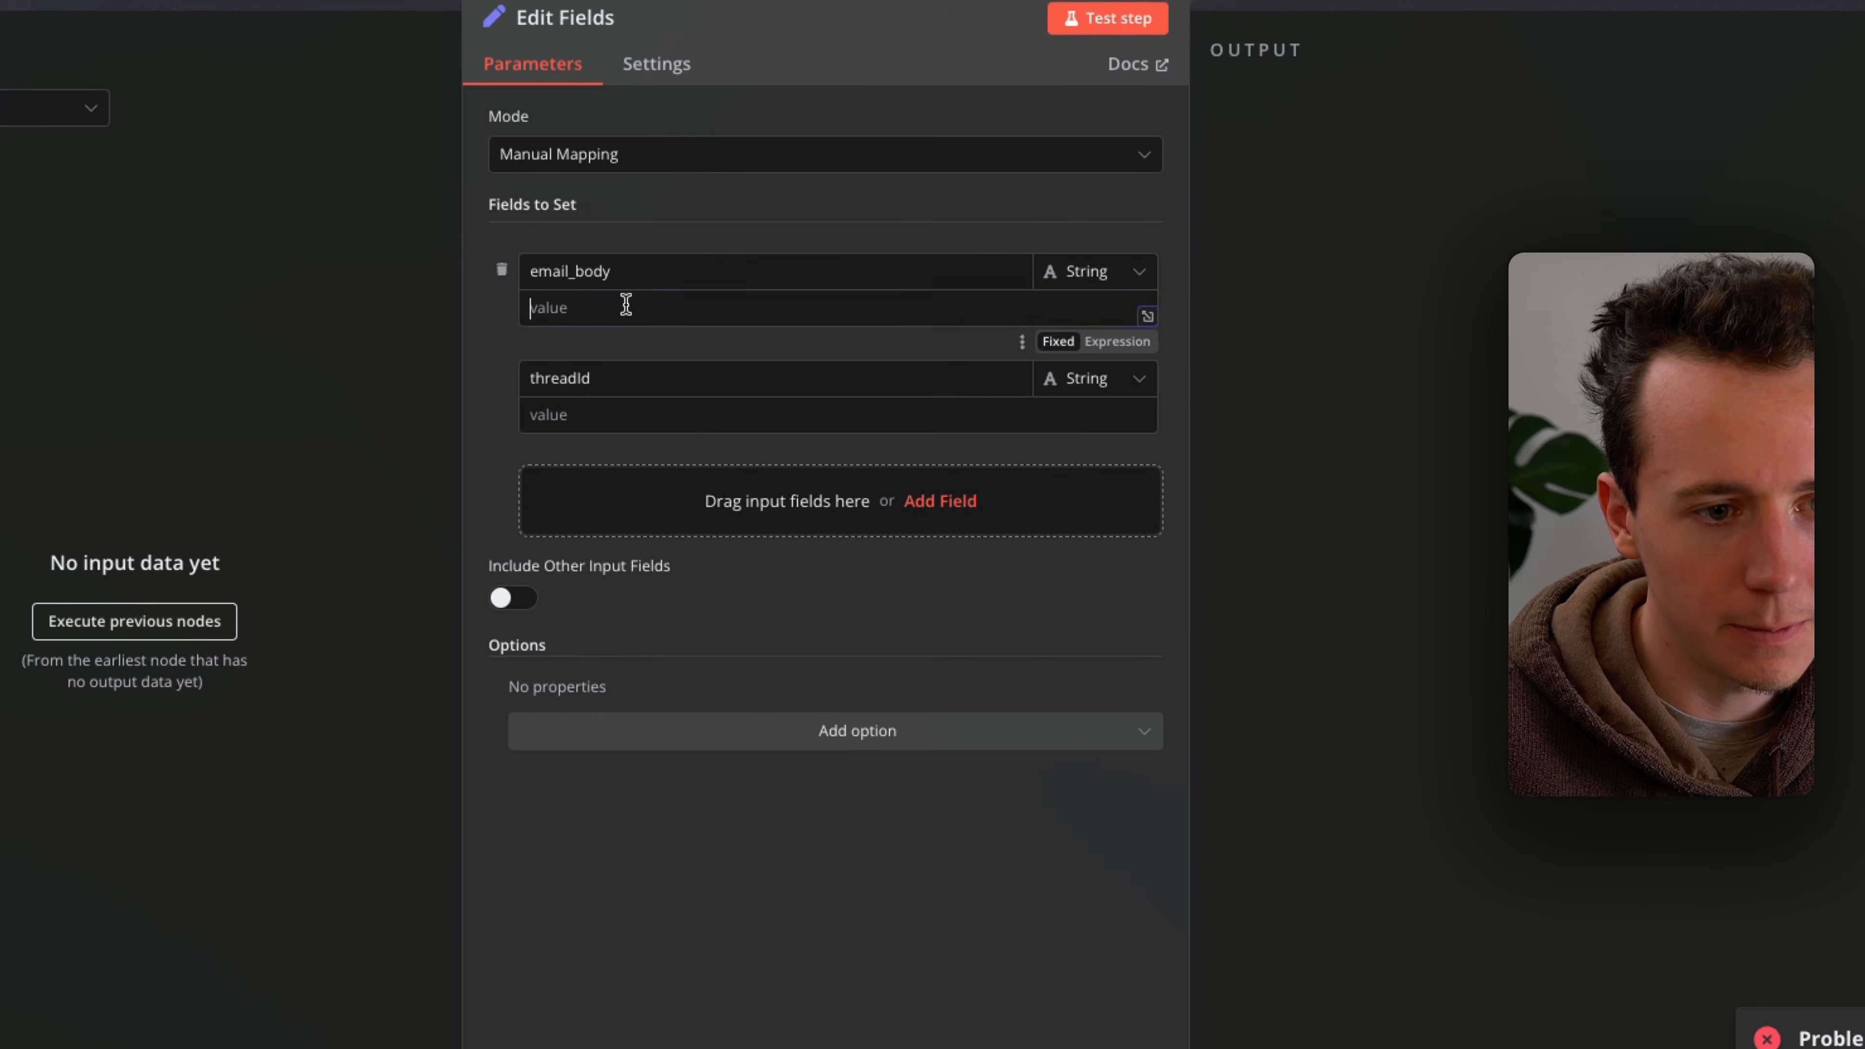
click(221, 621)
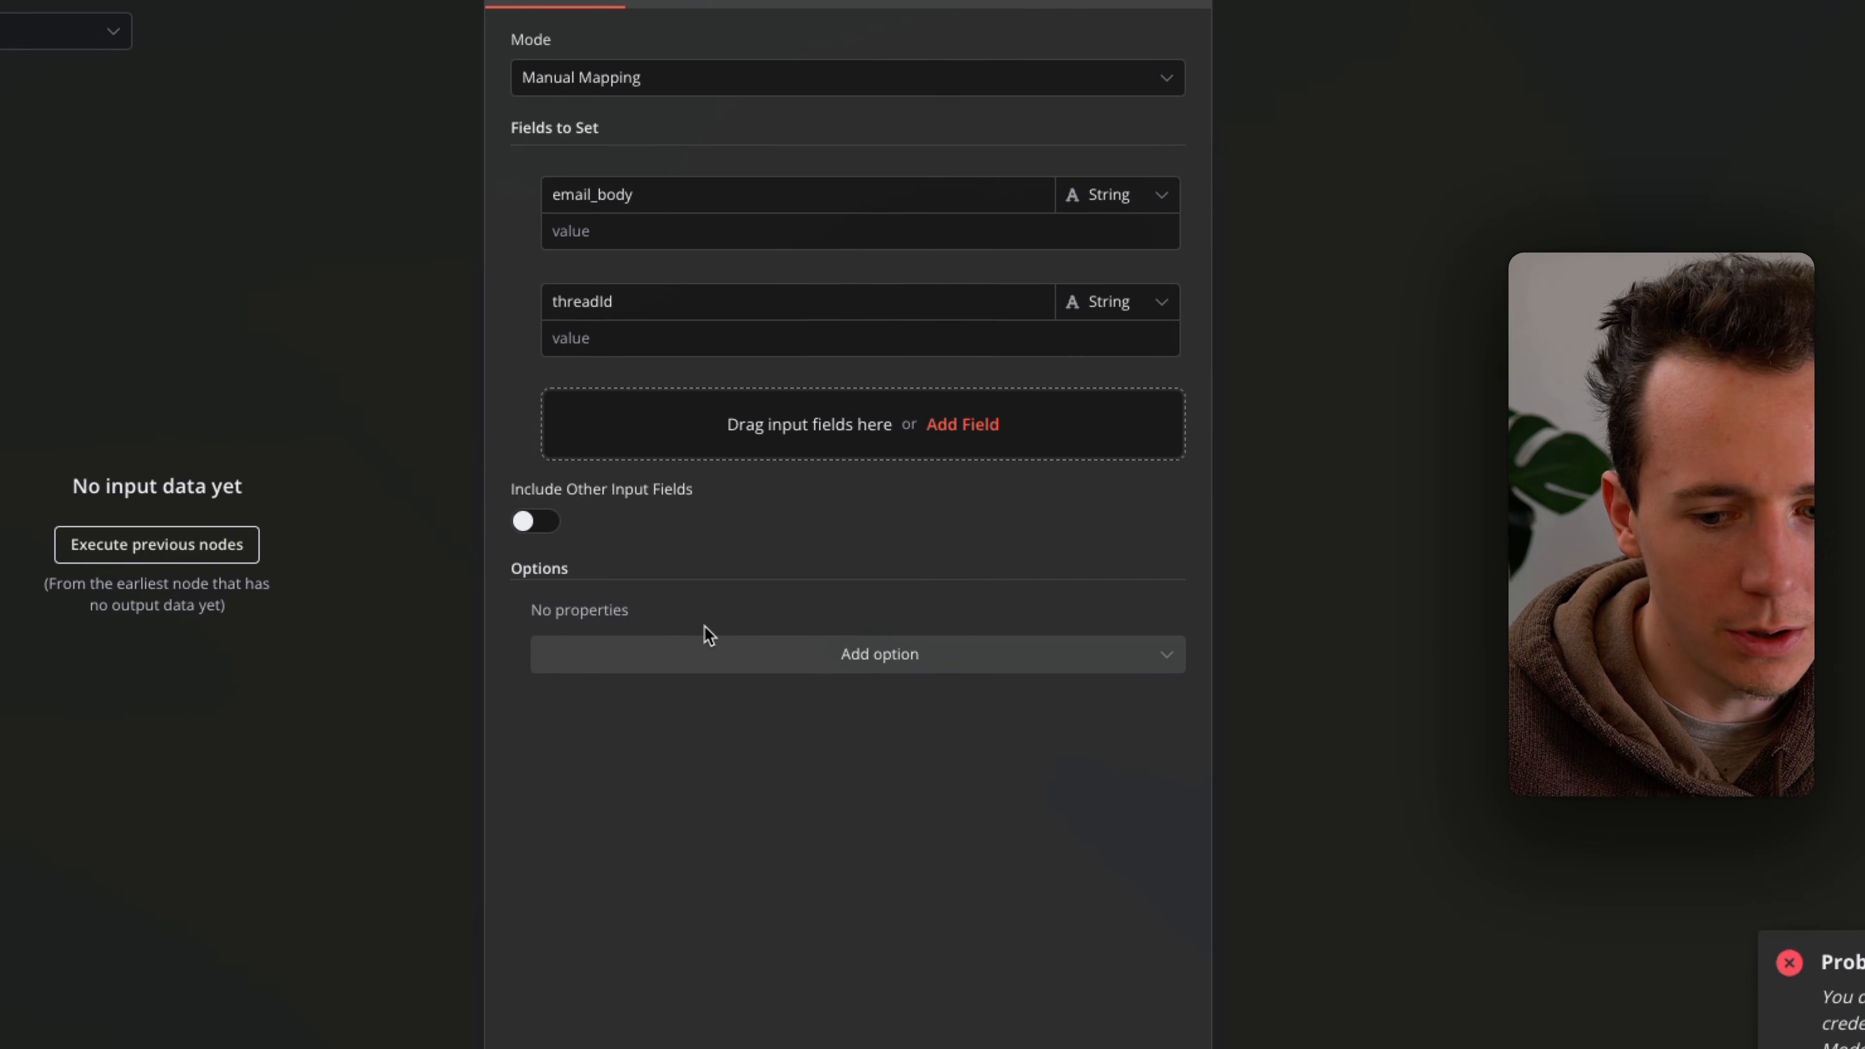
Step: Switch to Gmail and send an email to the recipient's address with subject "Customer Support Inquiry" and body "I would like a refund"
key(super+Tab)
key(super+Tab)
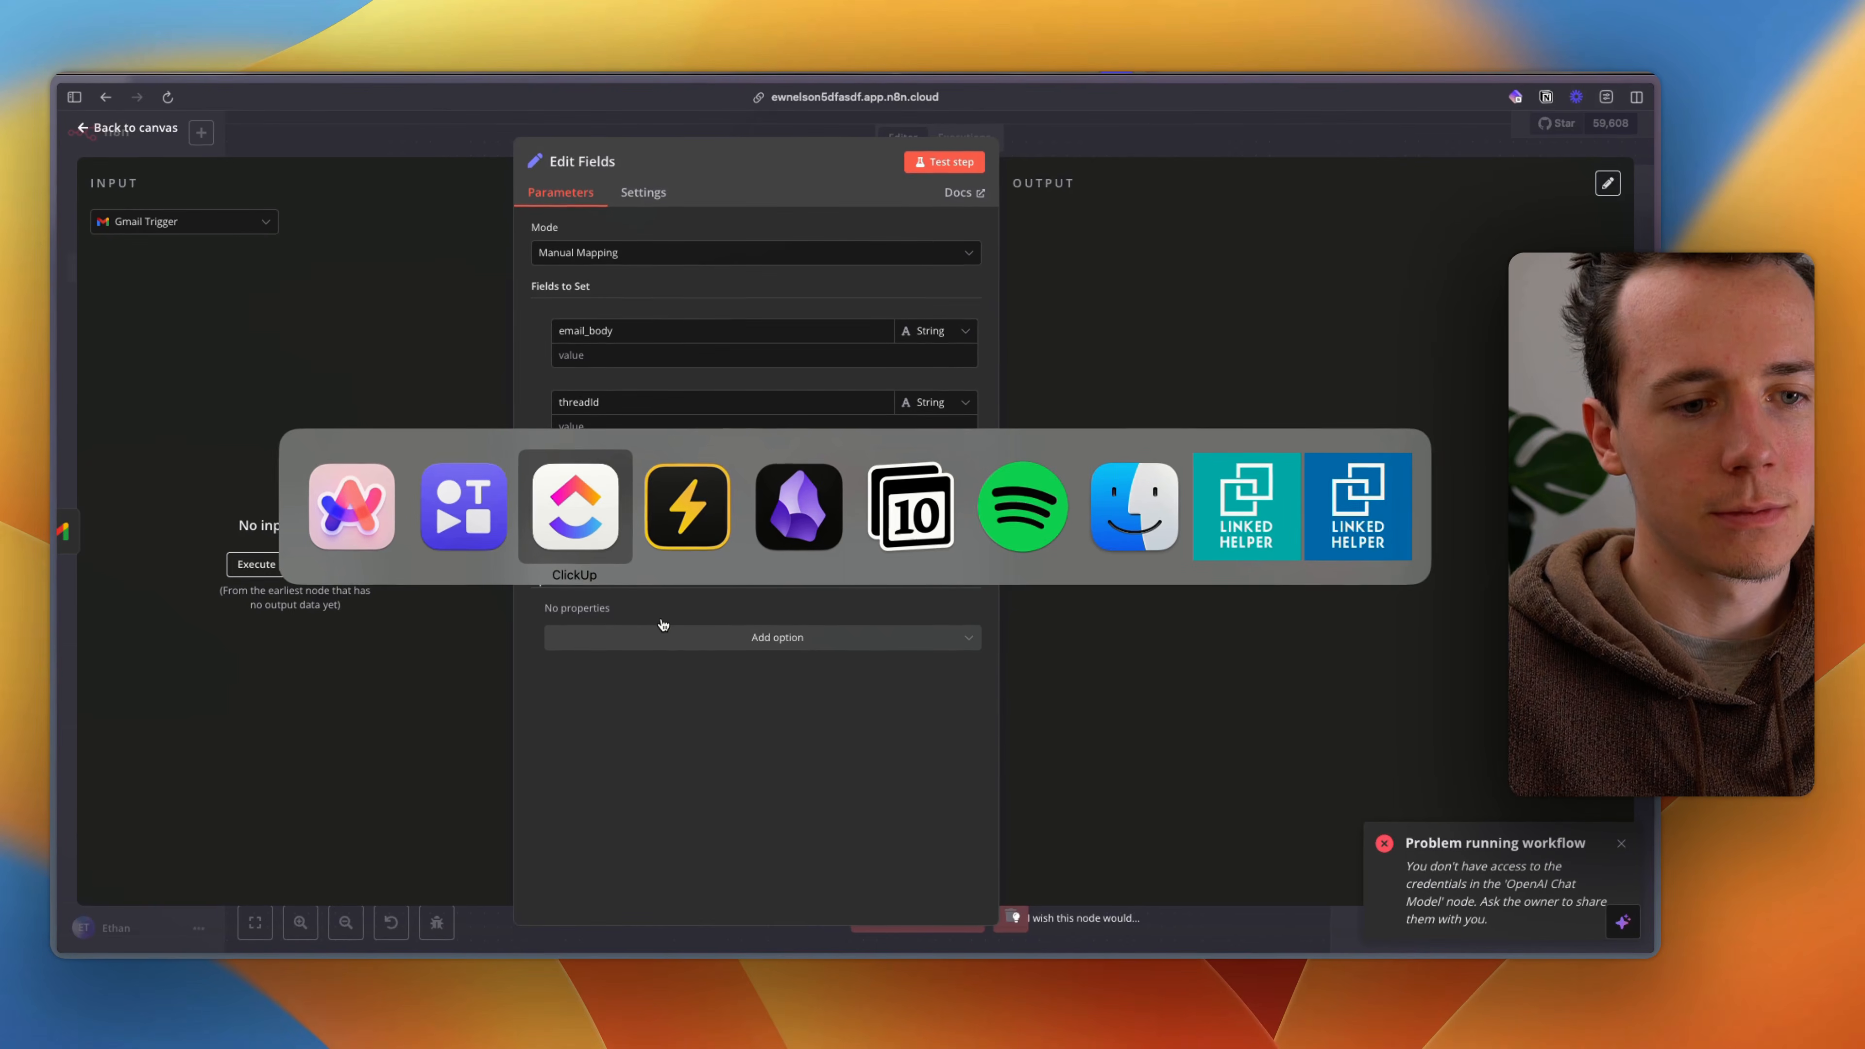
key(ctrl+Tab)
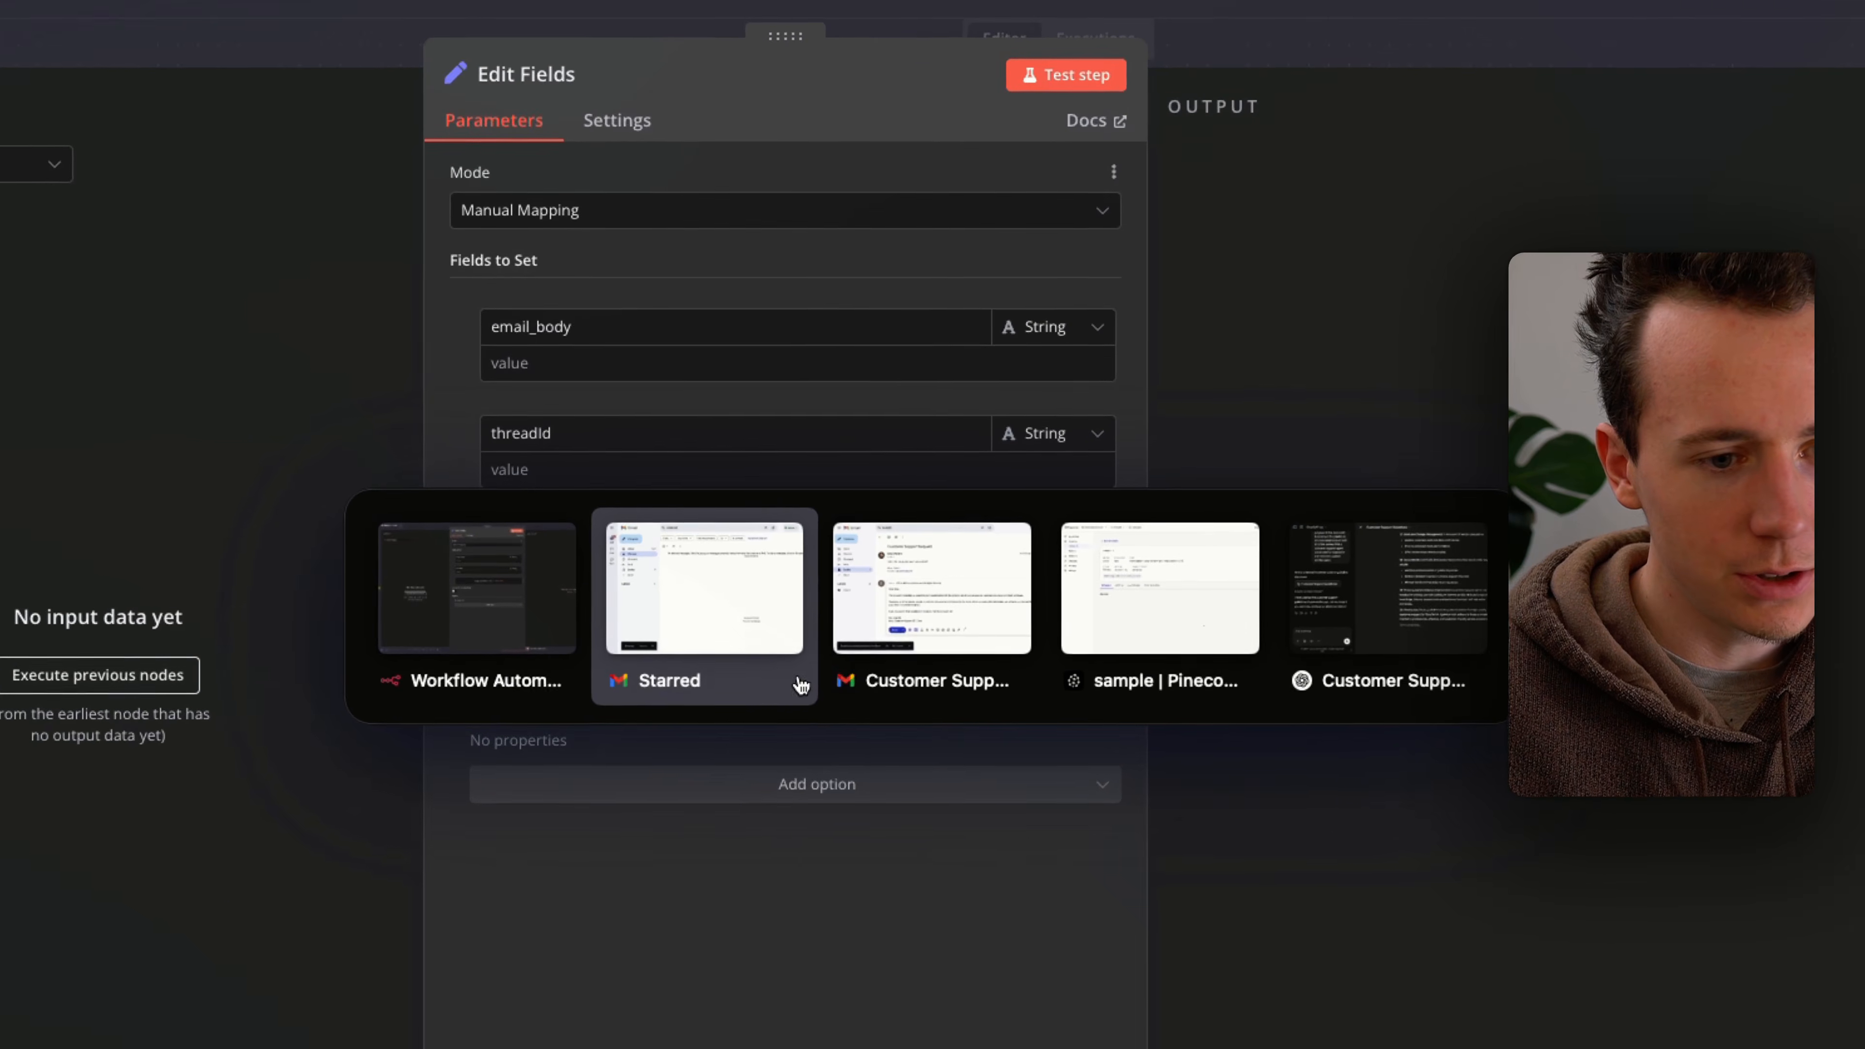
click(763, 568)
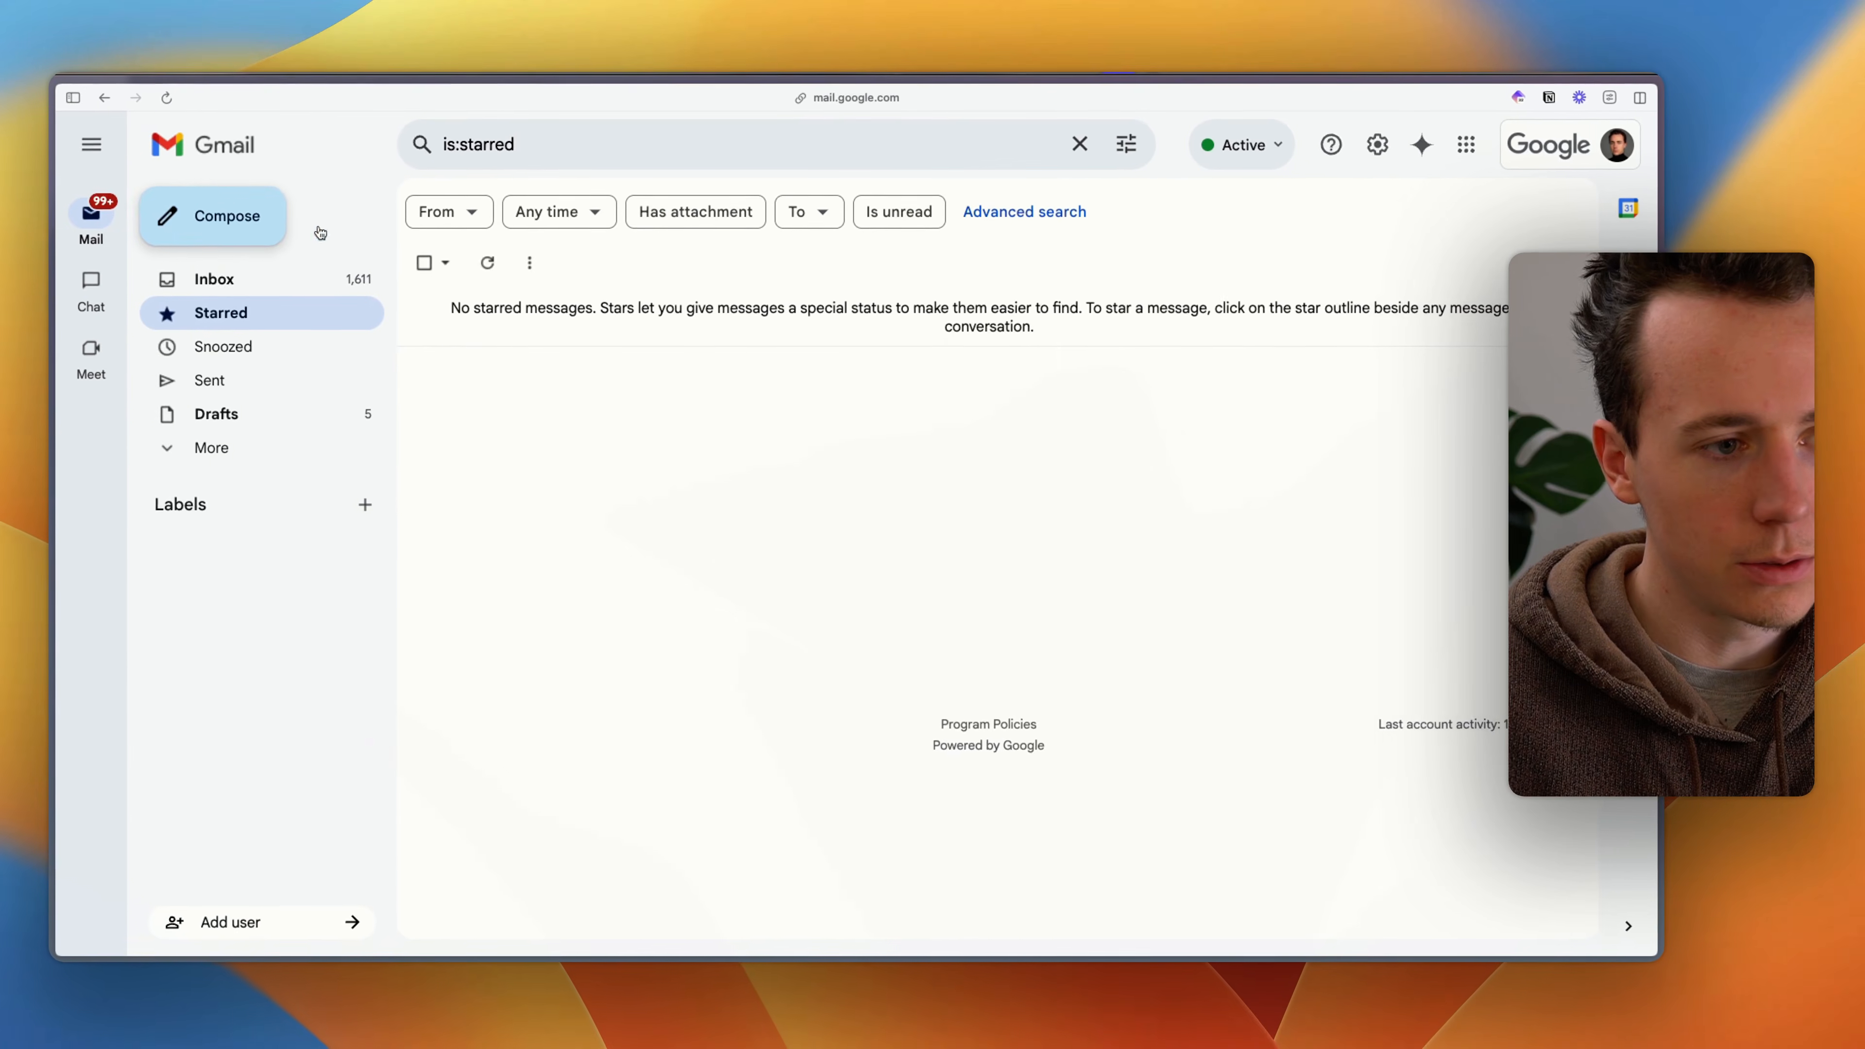
click(319, 230)
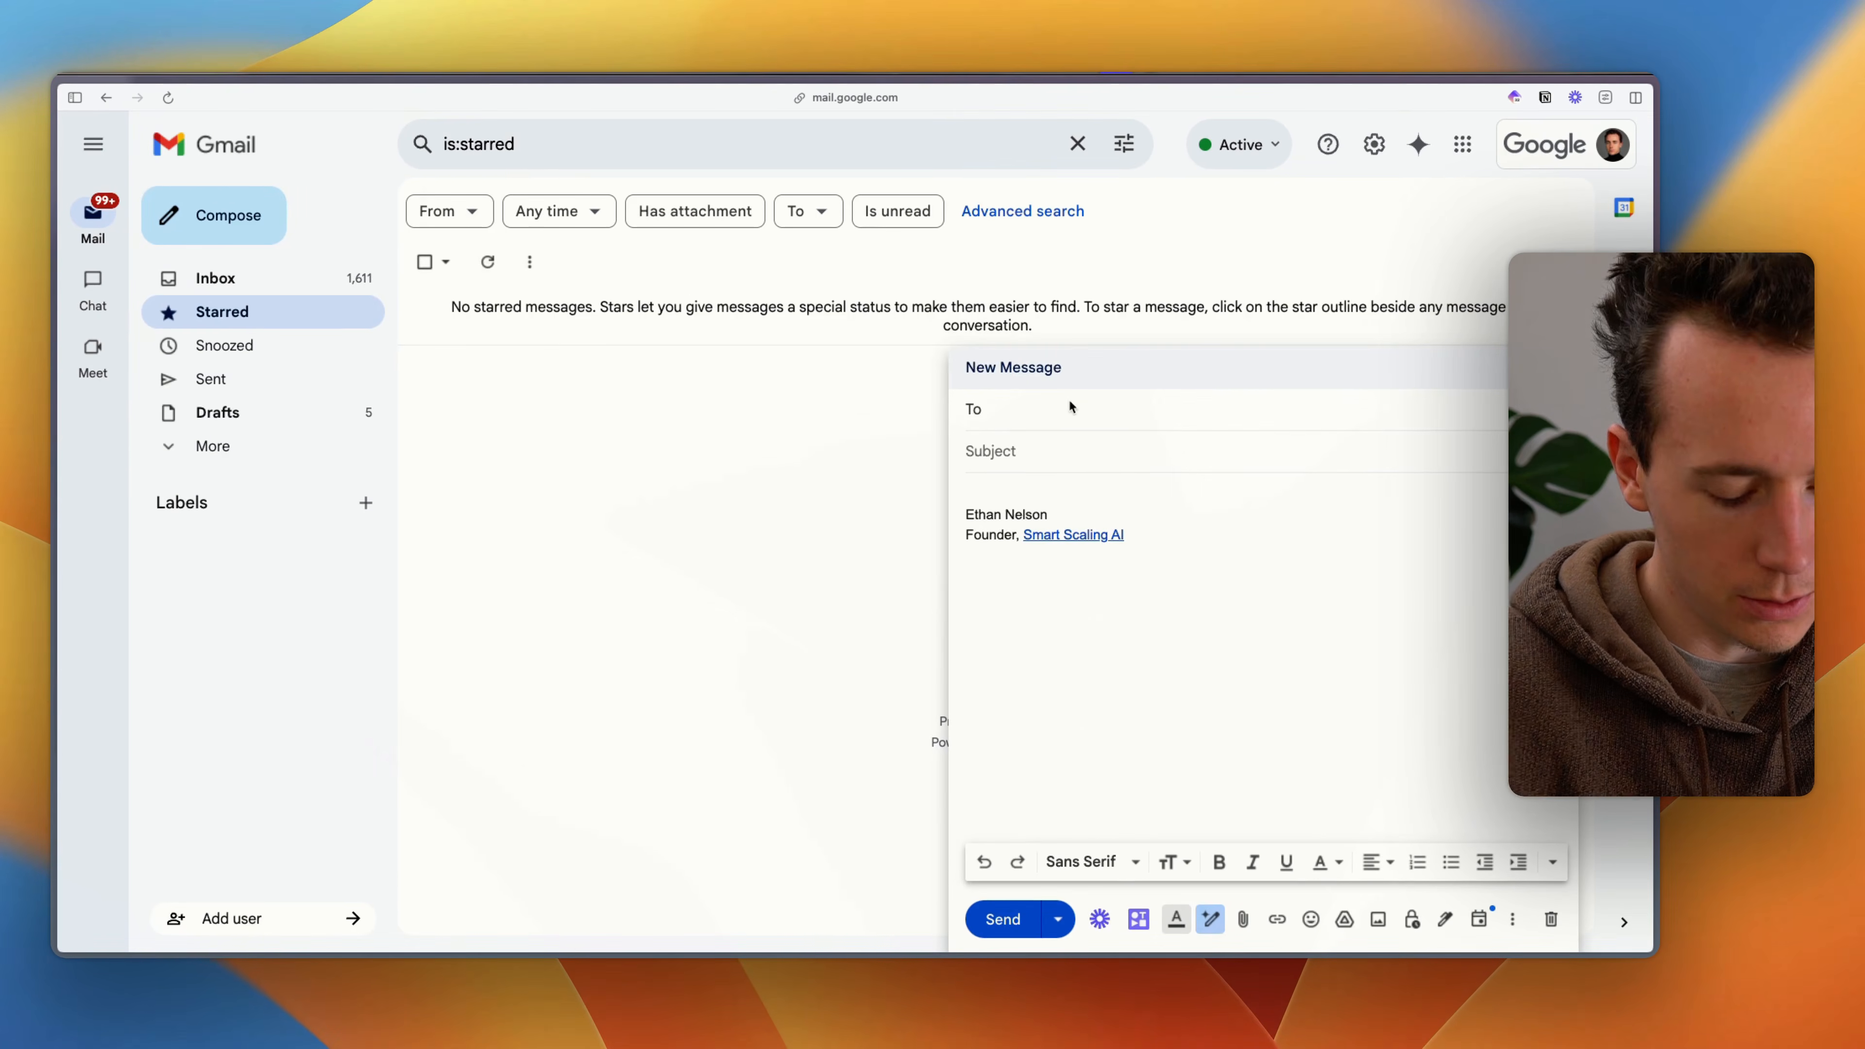
text(nelson.w)
key(Return)
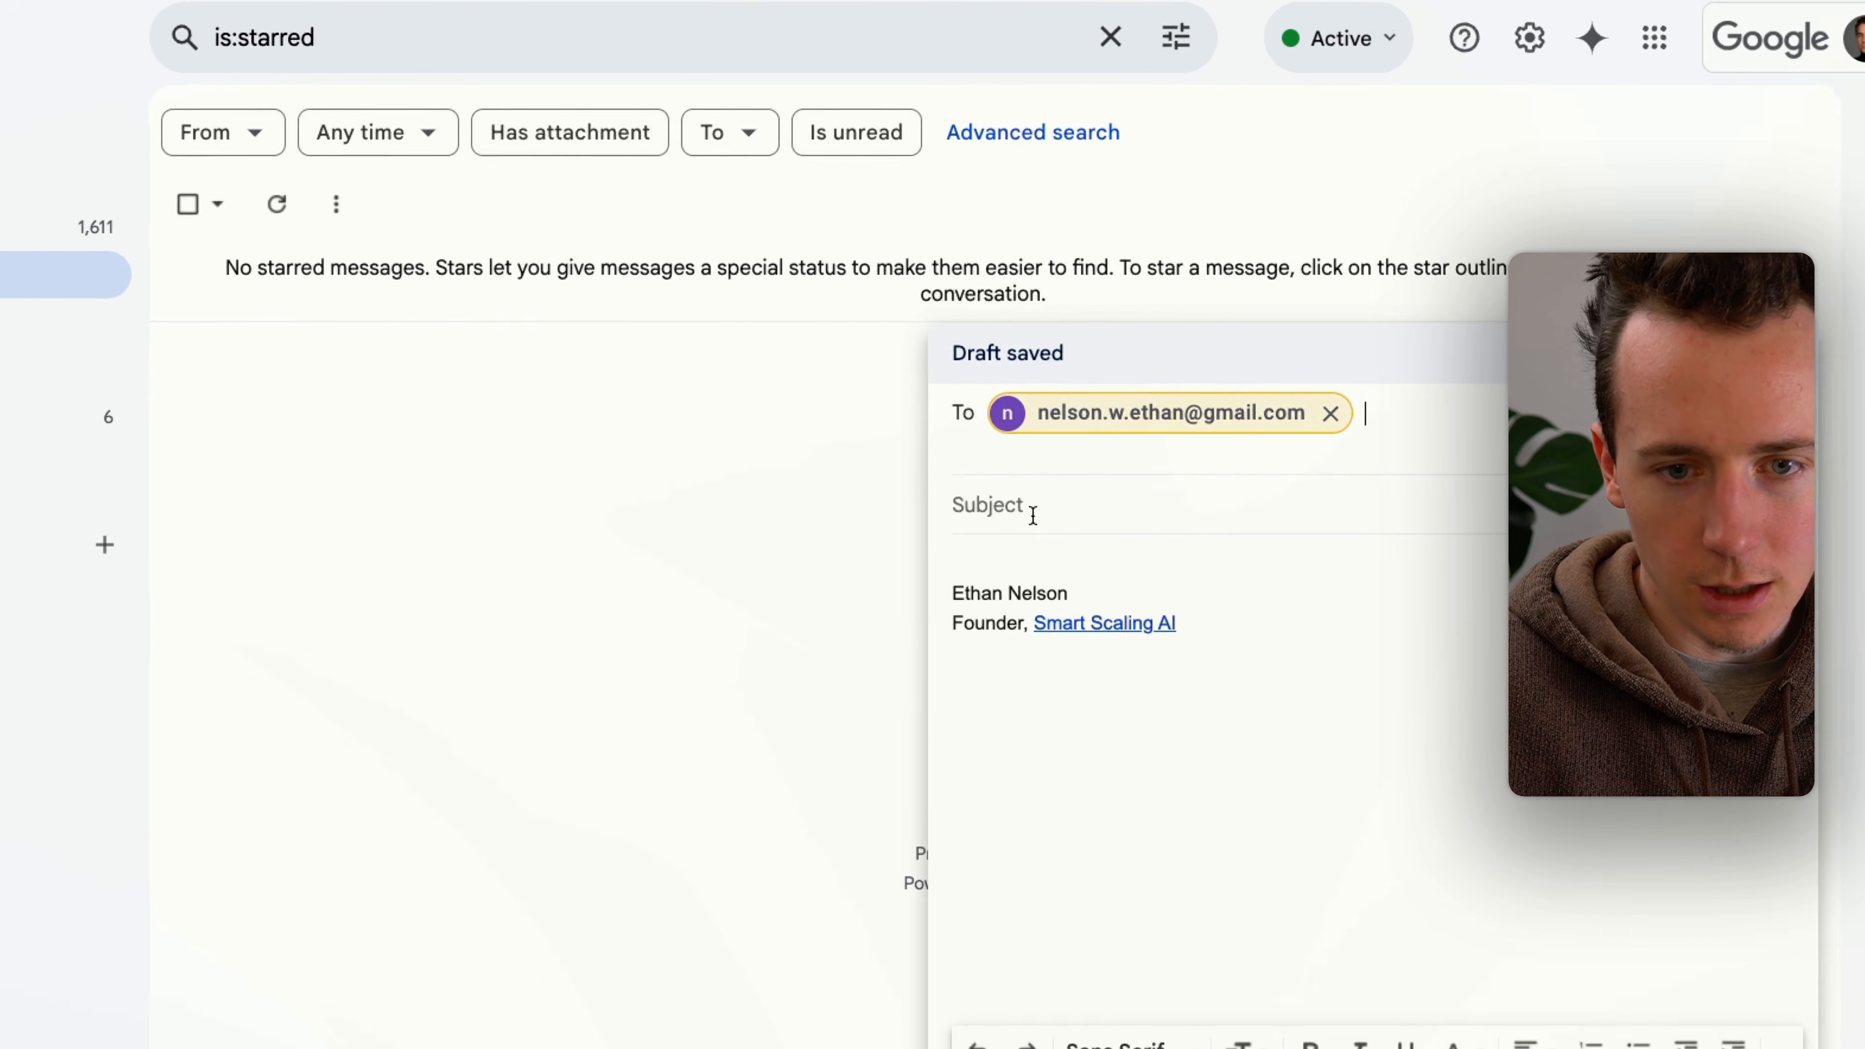
click(1022, 482)
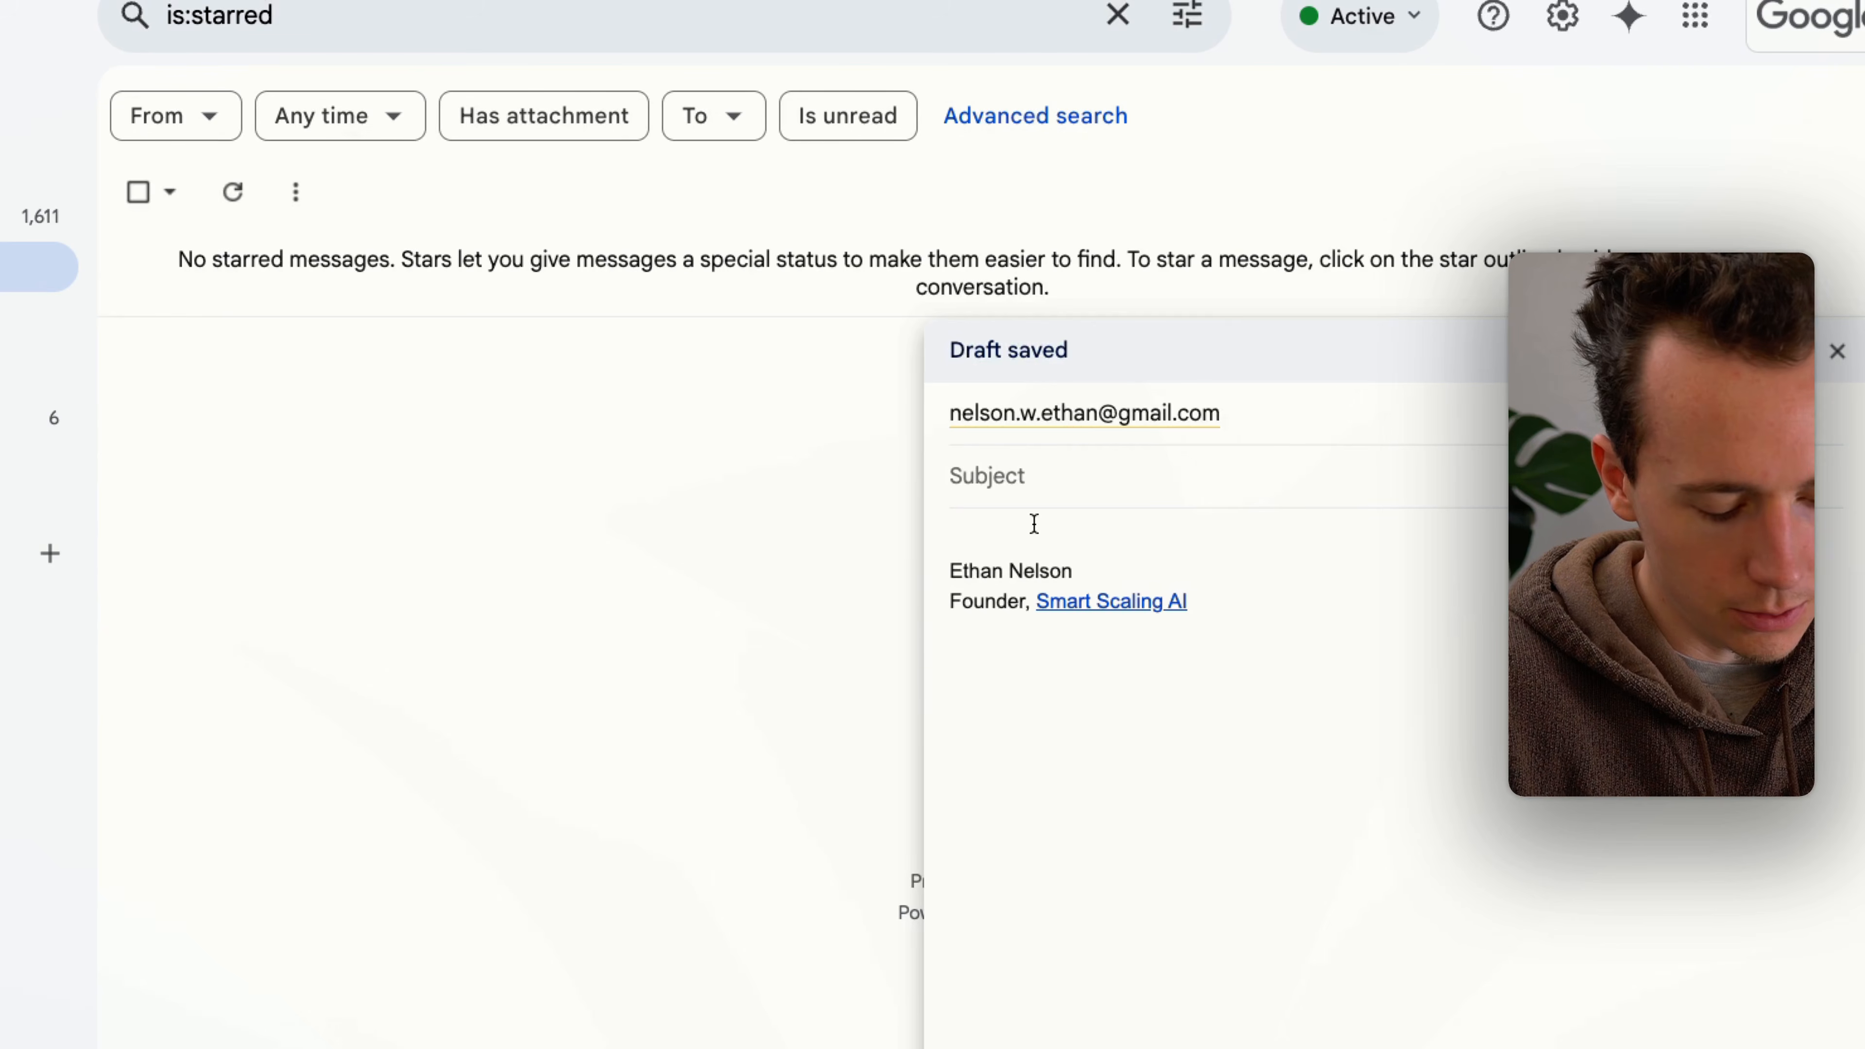
text(Customer Support Inquiry)
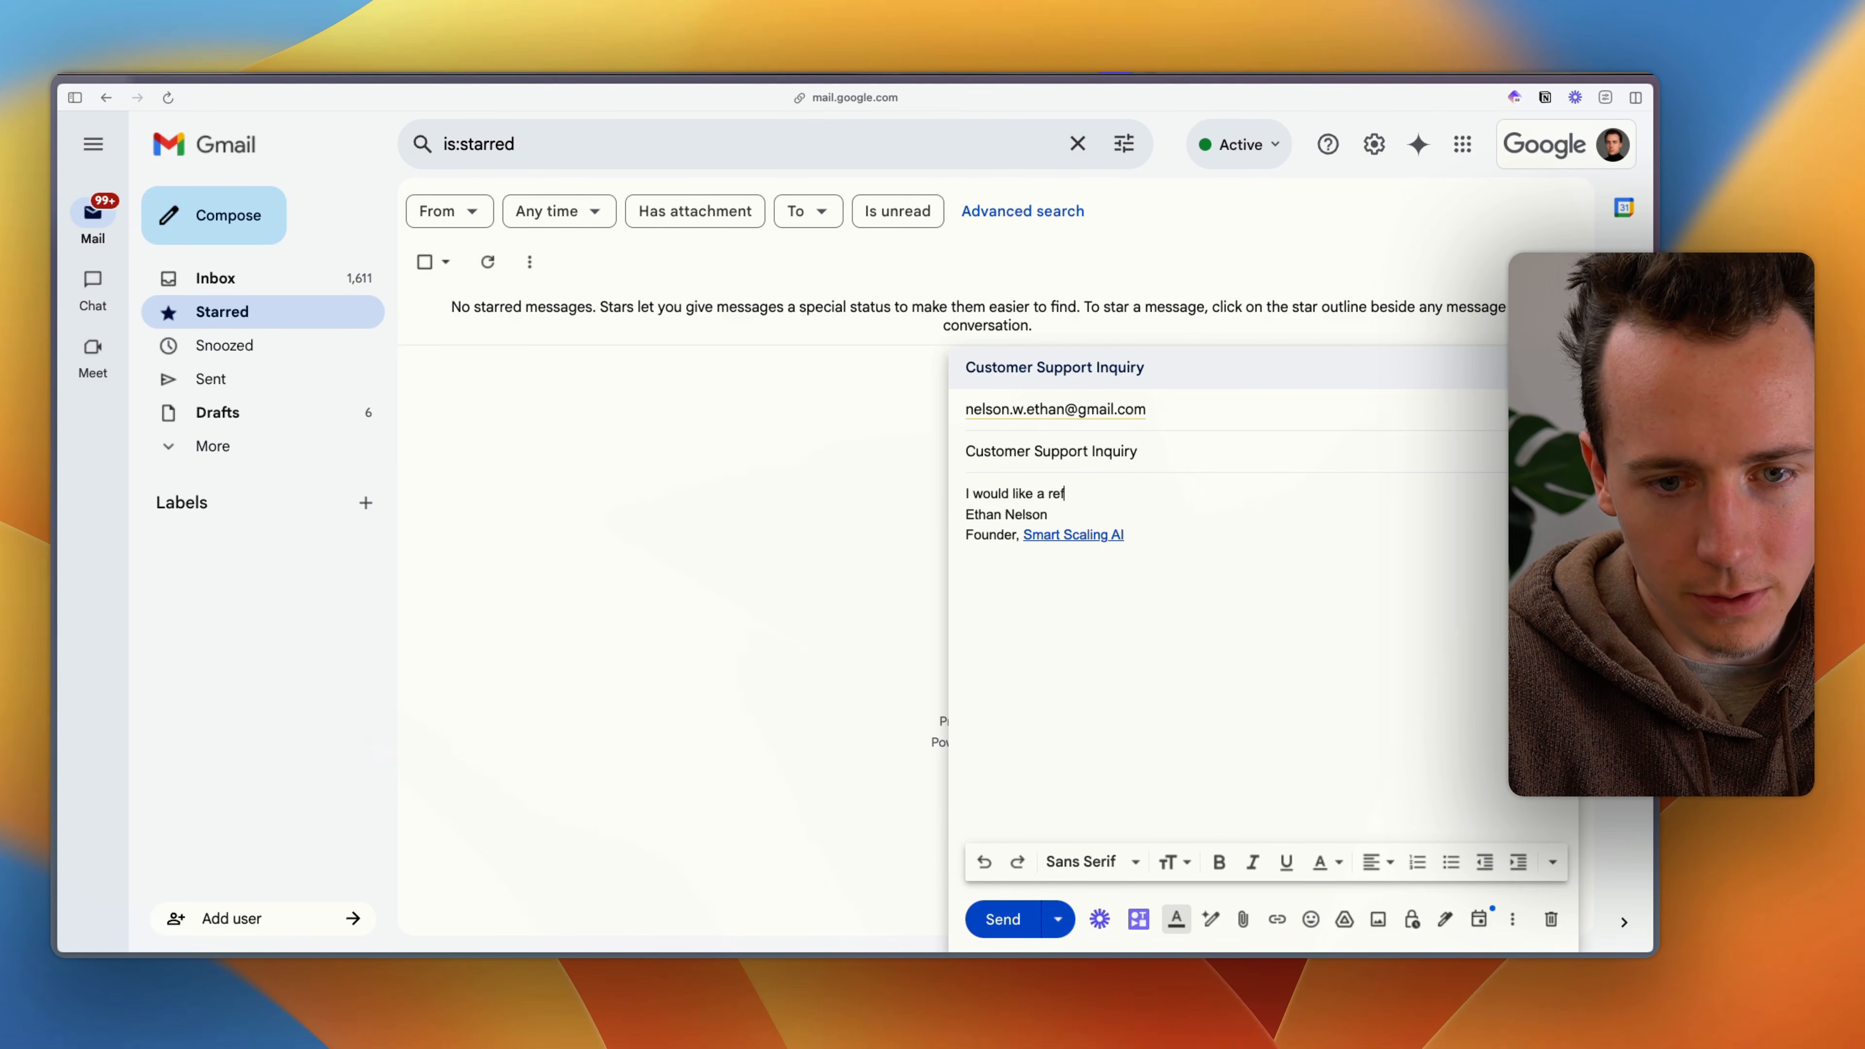
key(super+Return)
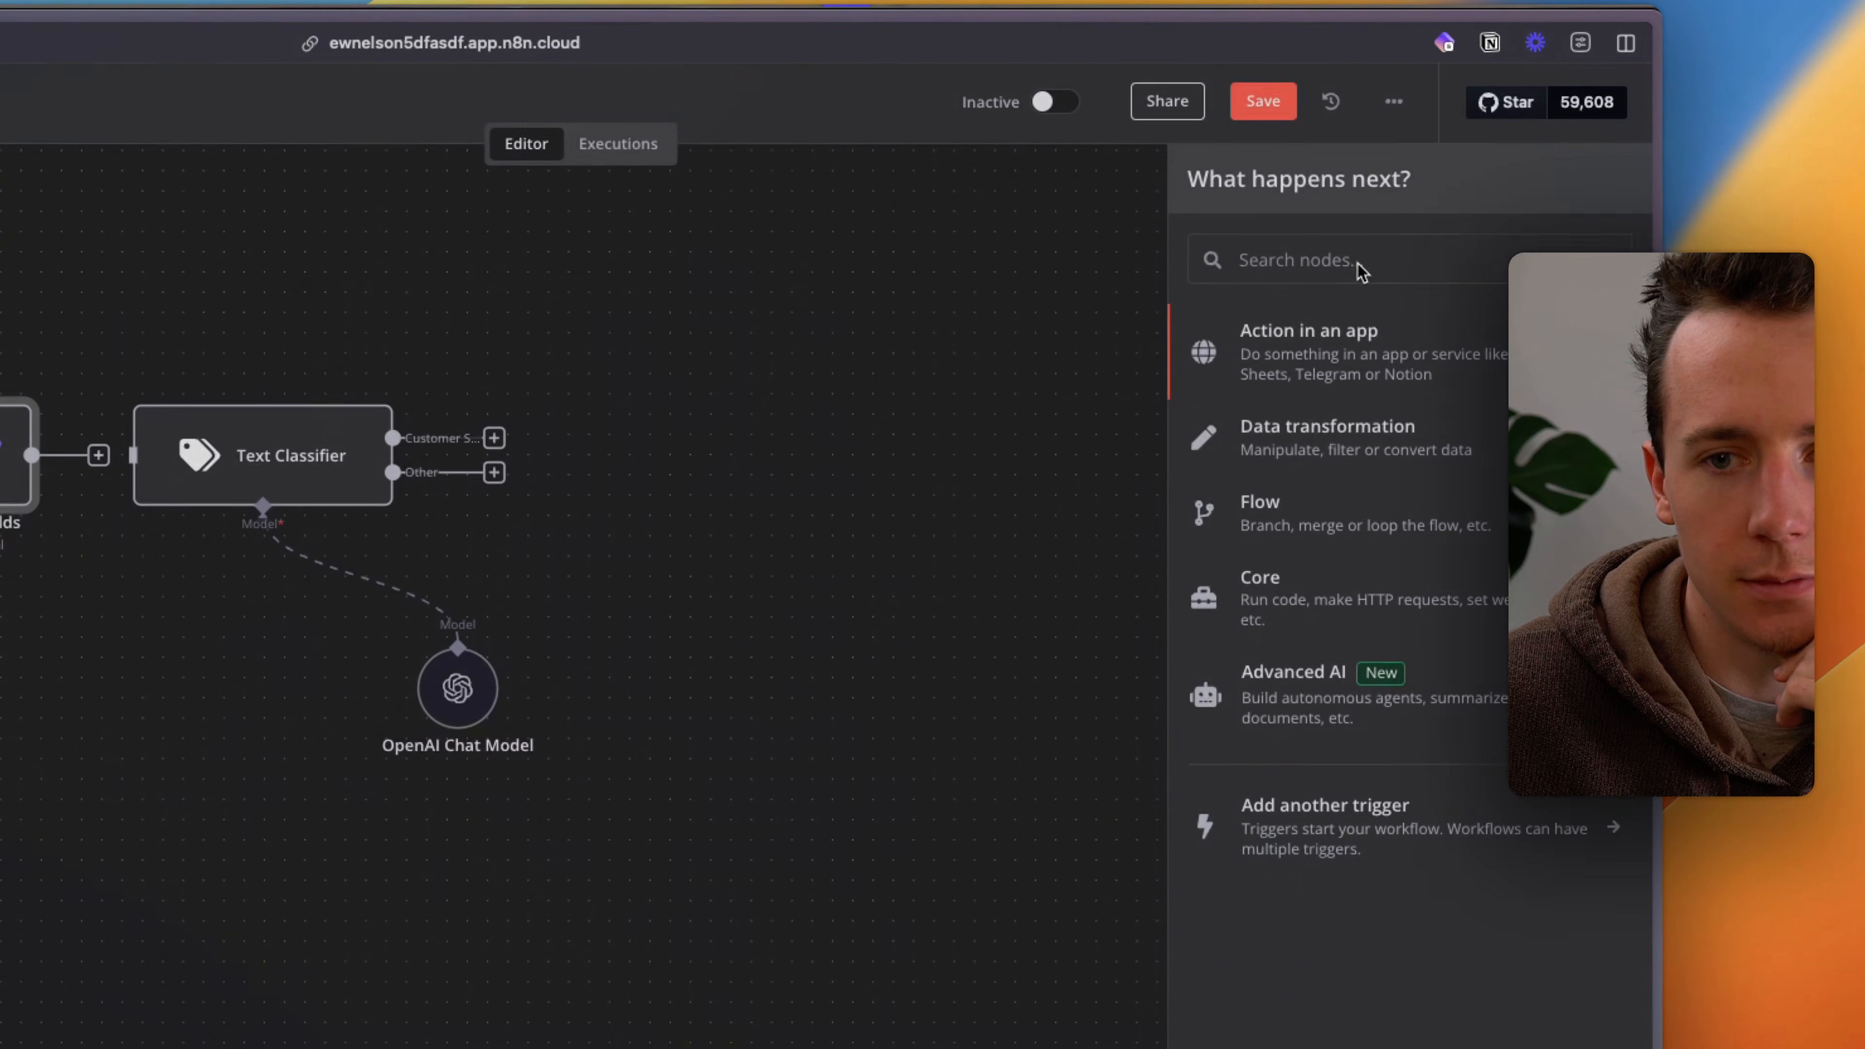
Step: Switch back to n8n, try to save the workflow, and check the OpenAI Chat Model's credential settings
click(1257, 163)
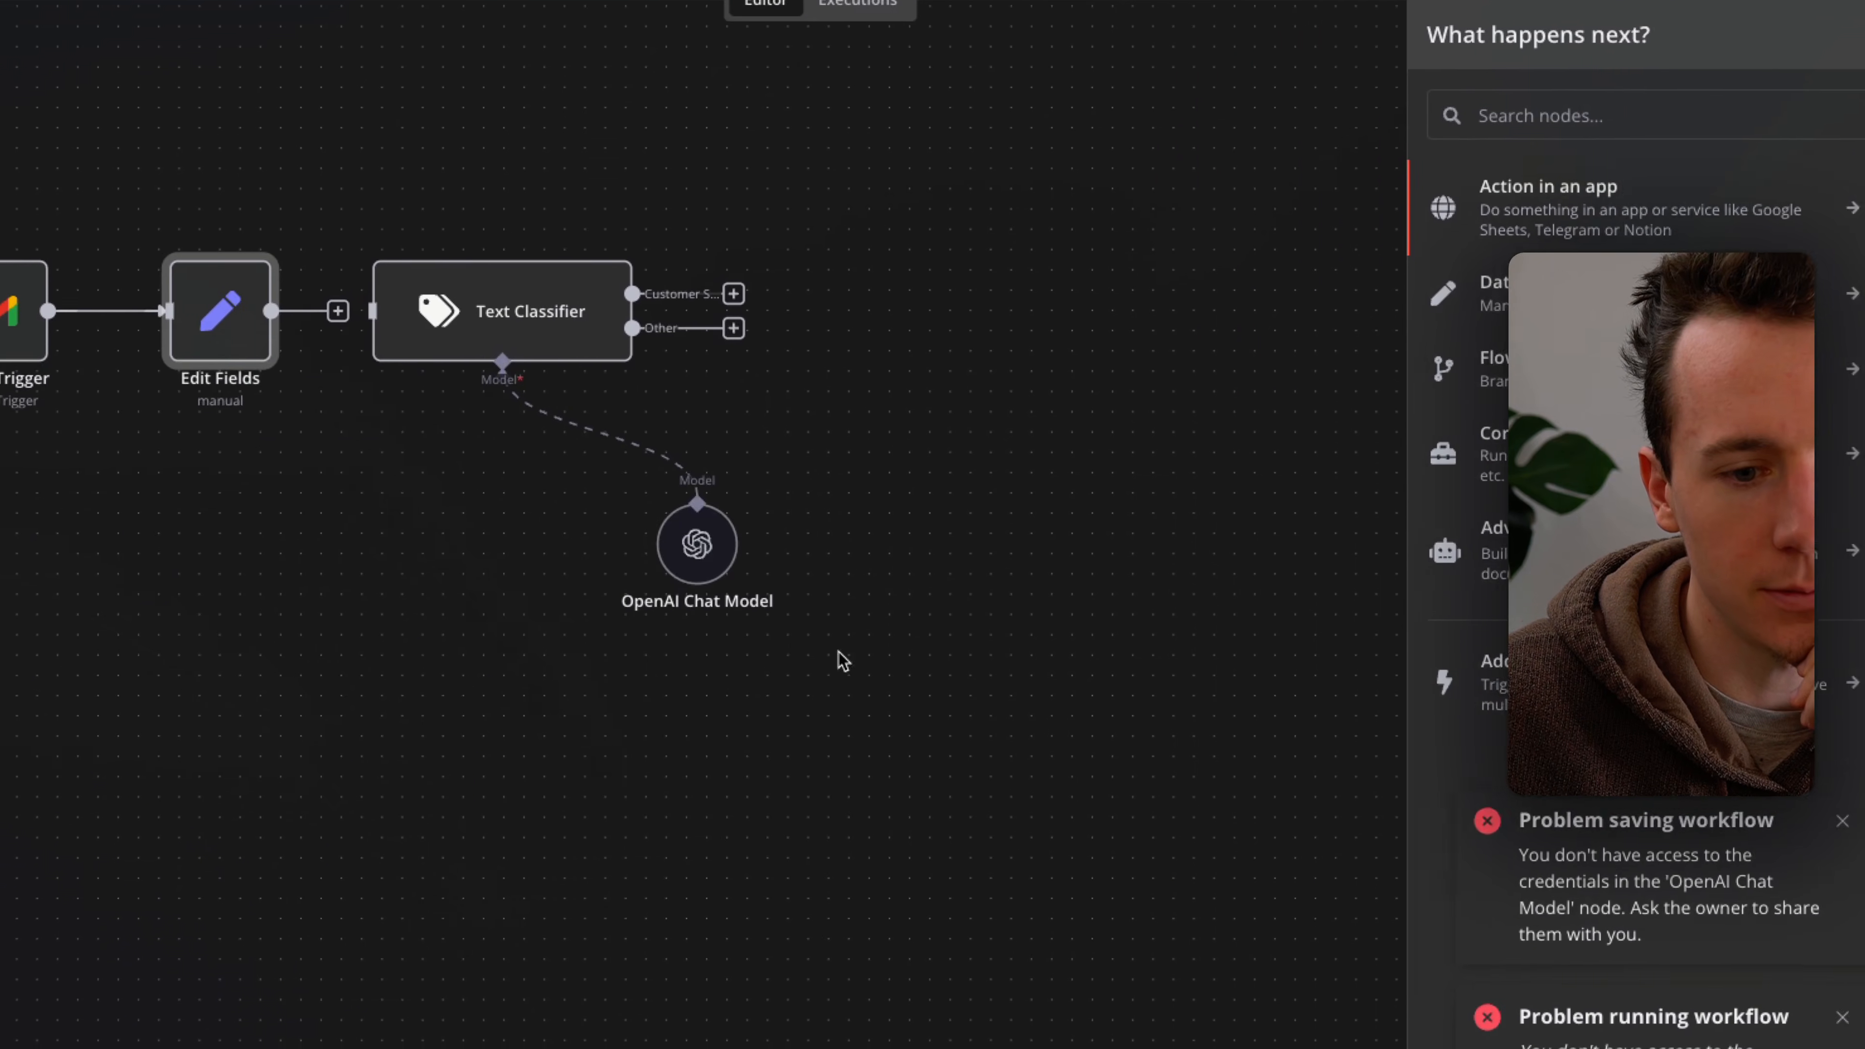
drag(445, 764, 326, 862)
double_click(328, 861)
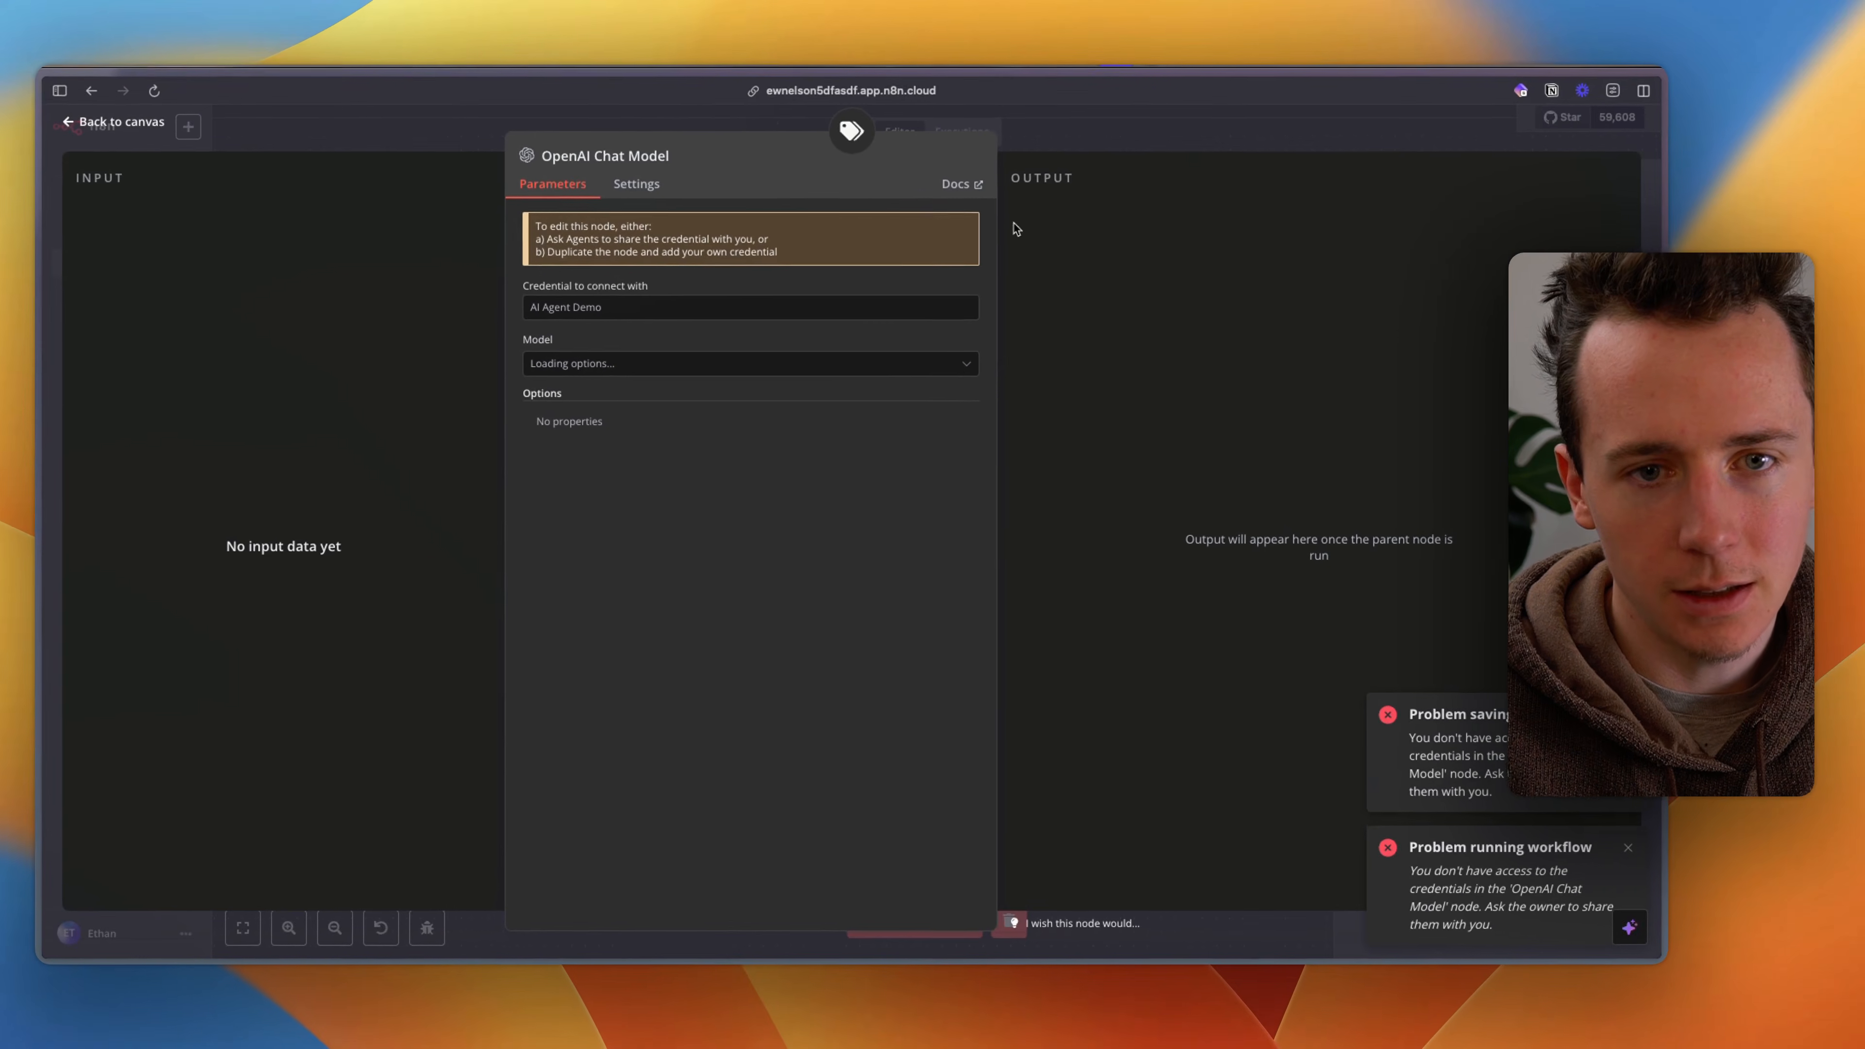
click(1047, 50)
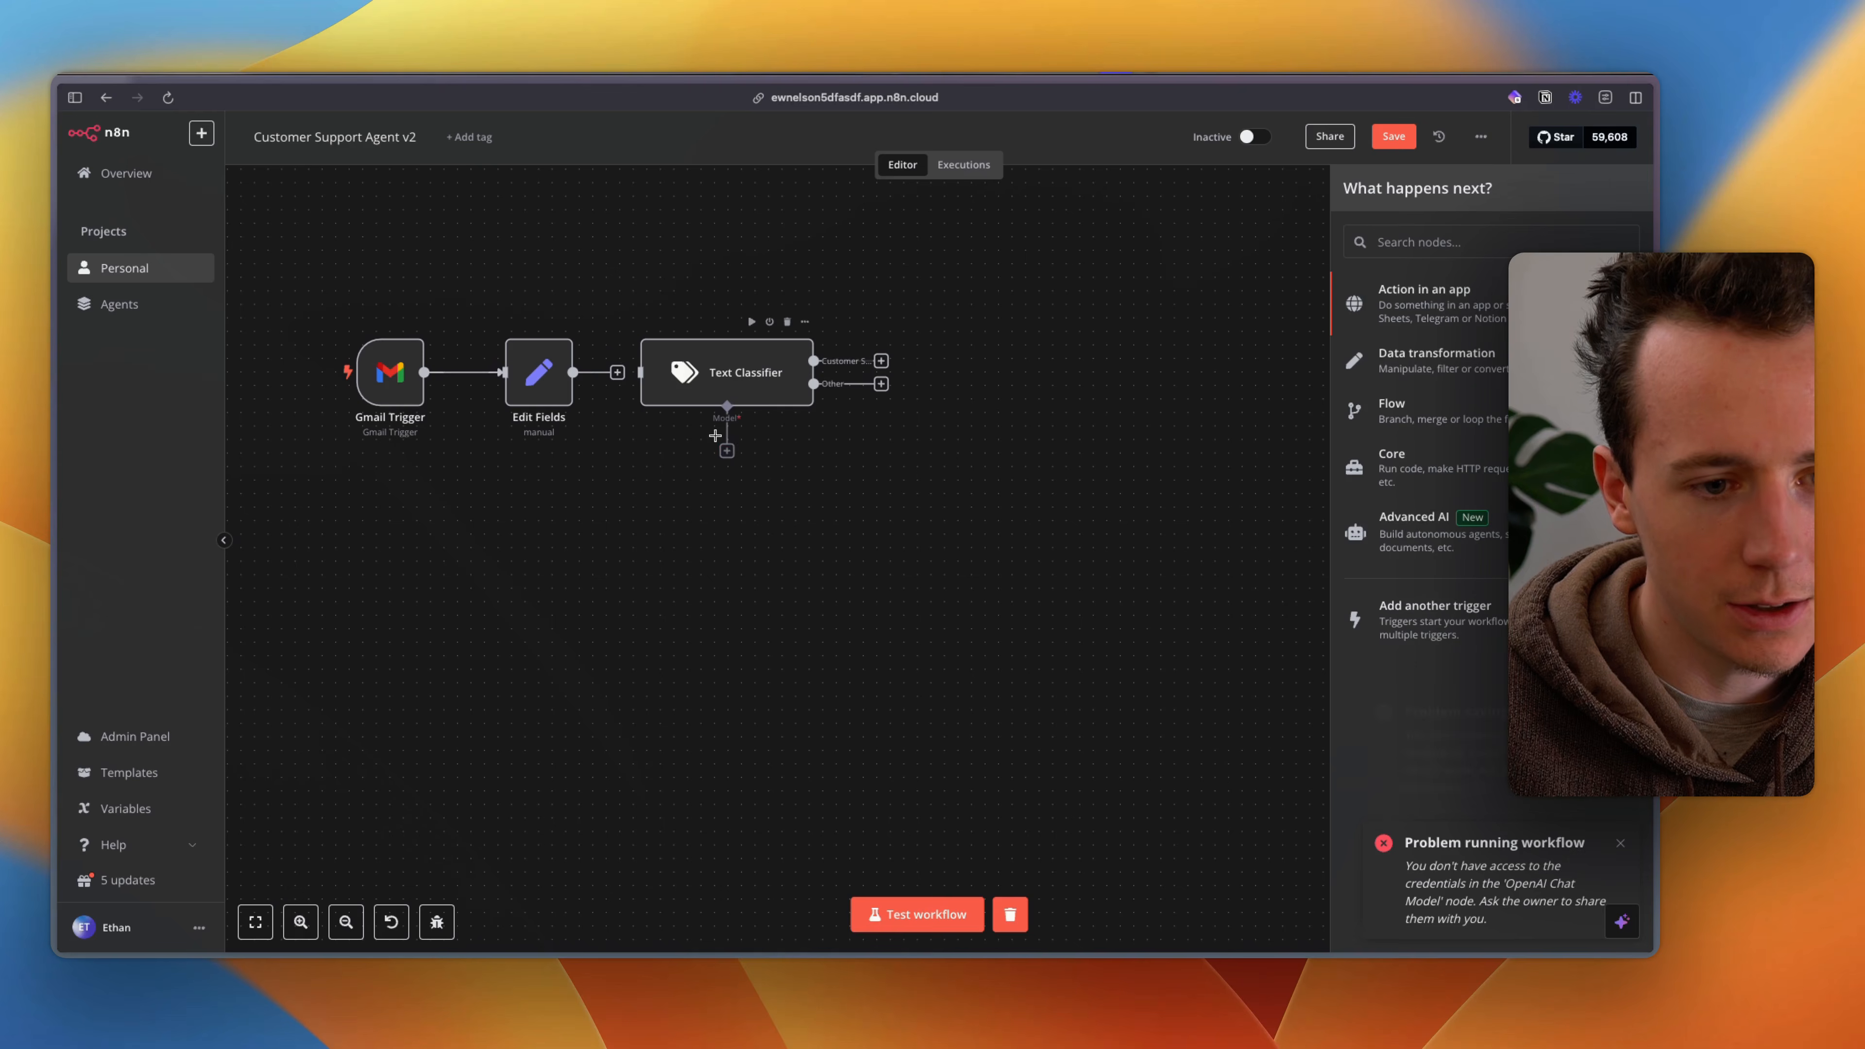
Step: Attach a new OpenAI Chat Model to the Text Classifier, check its credential, and place the node below the classifier
click(728, 451)
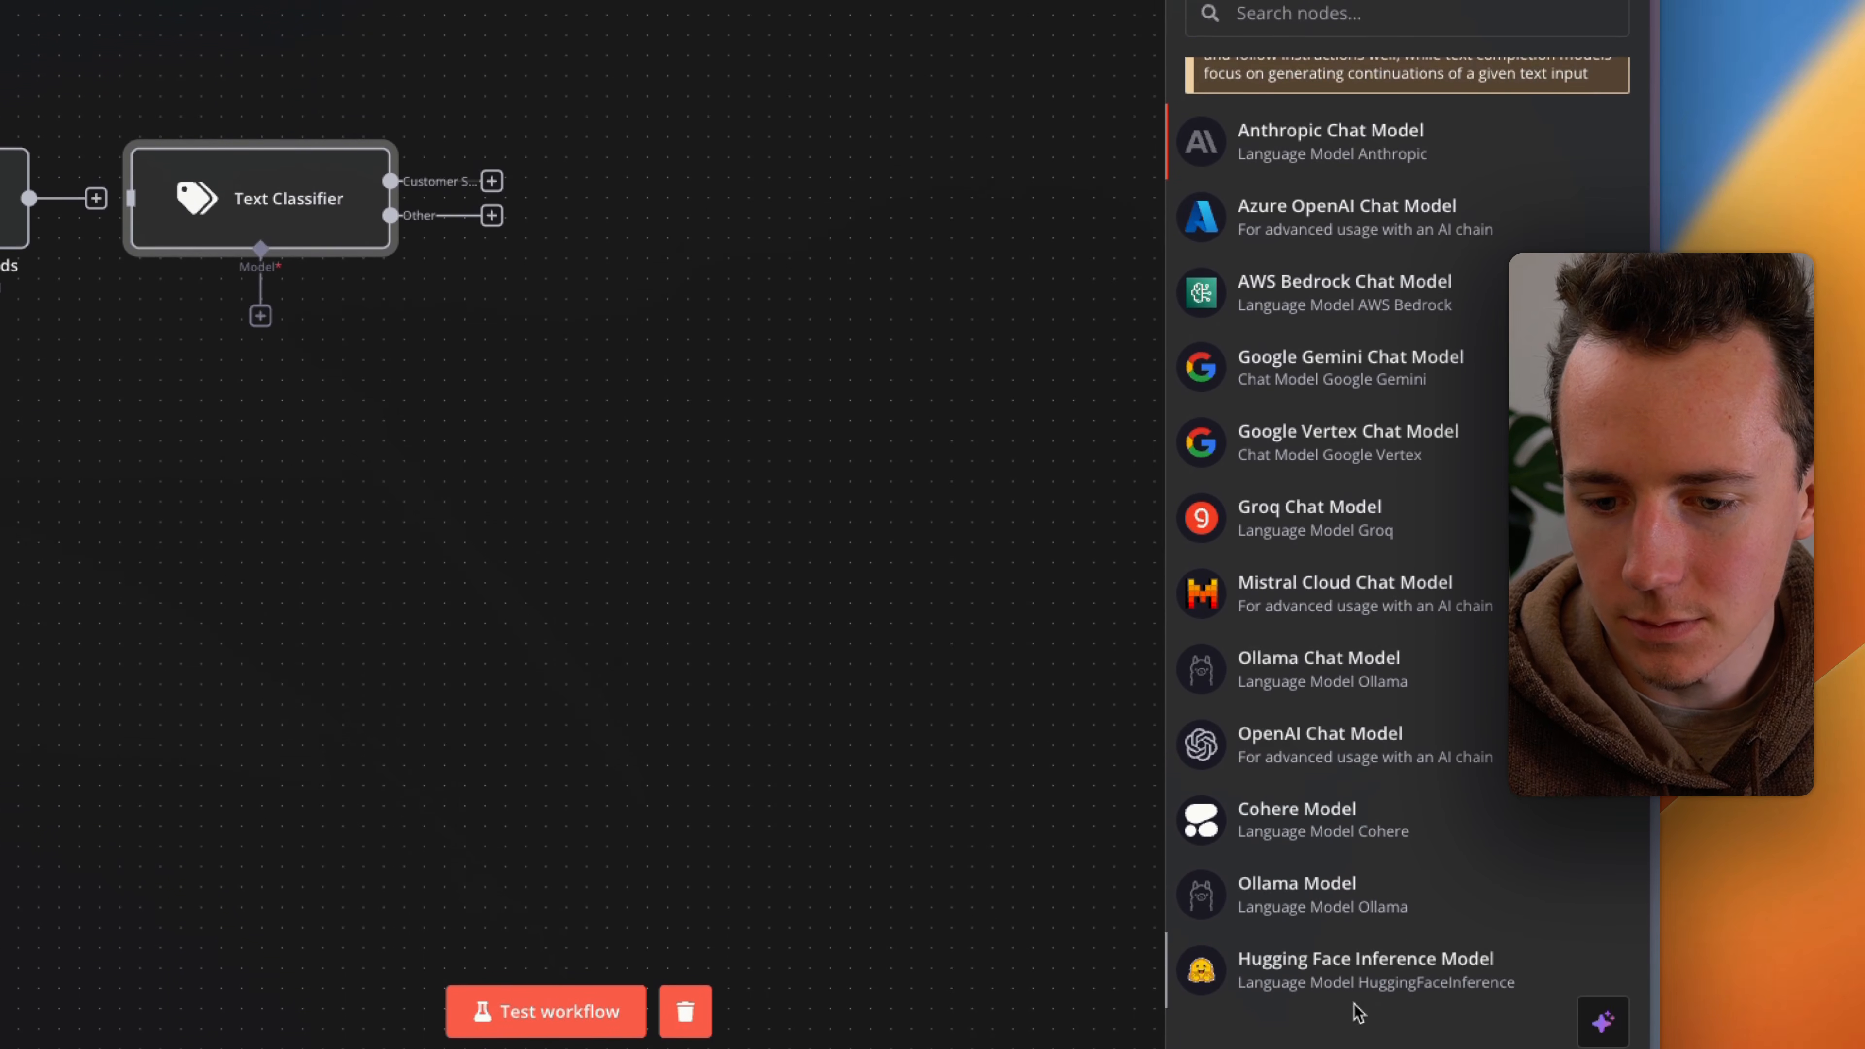
scroll(1347, 712, up, 2)
click(1257, 797)
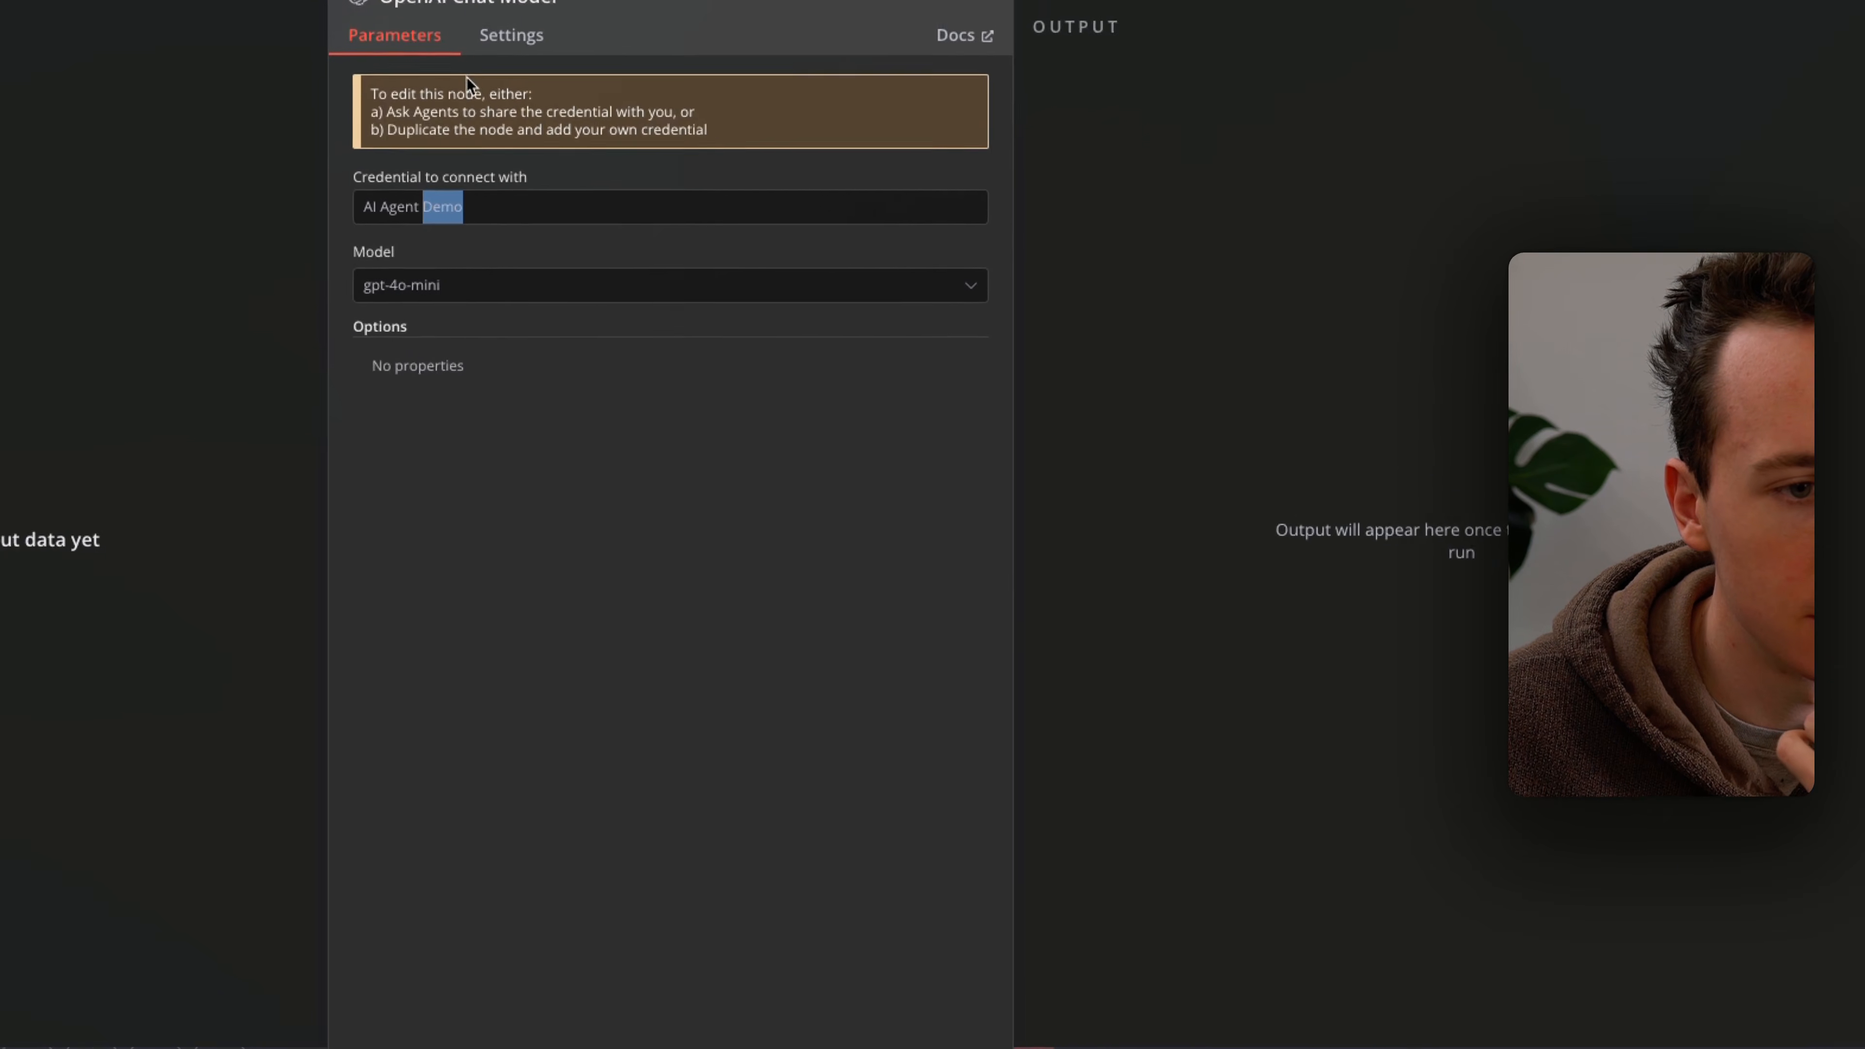
click(492, 24)
click(419, 10)
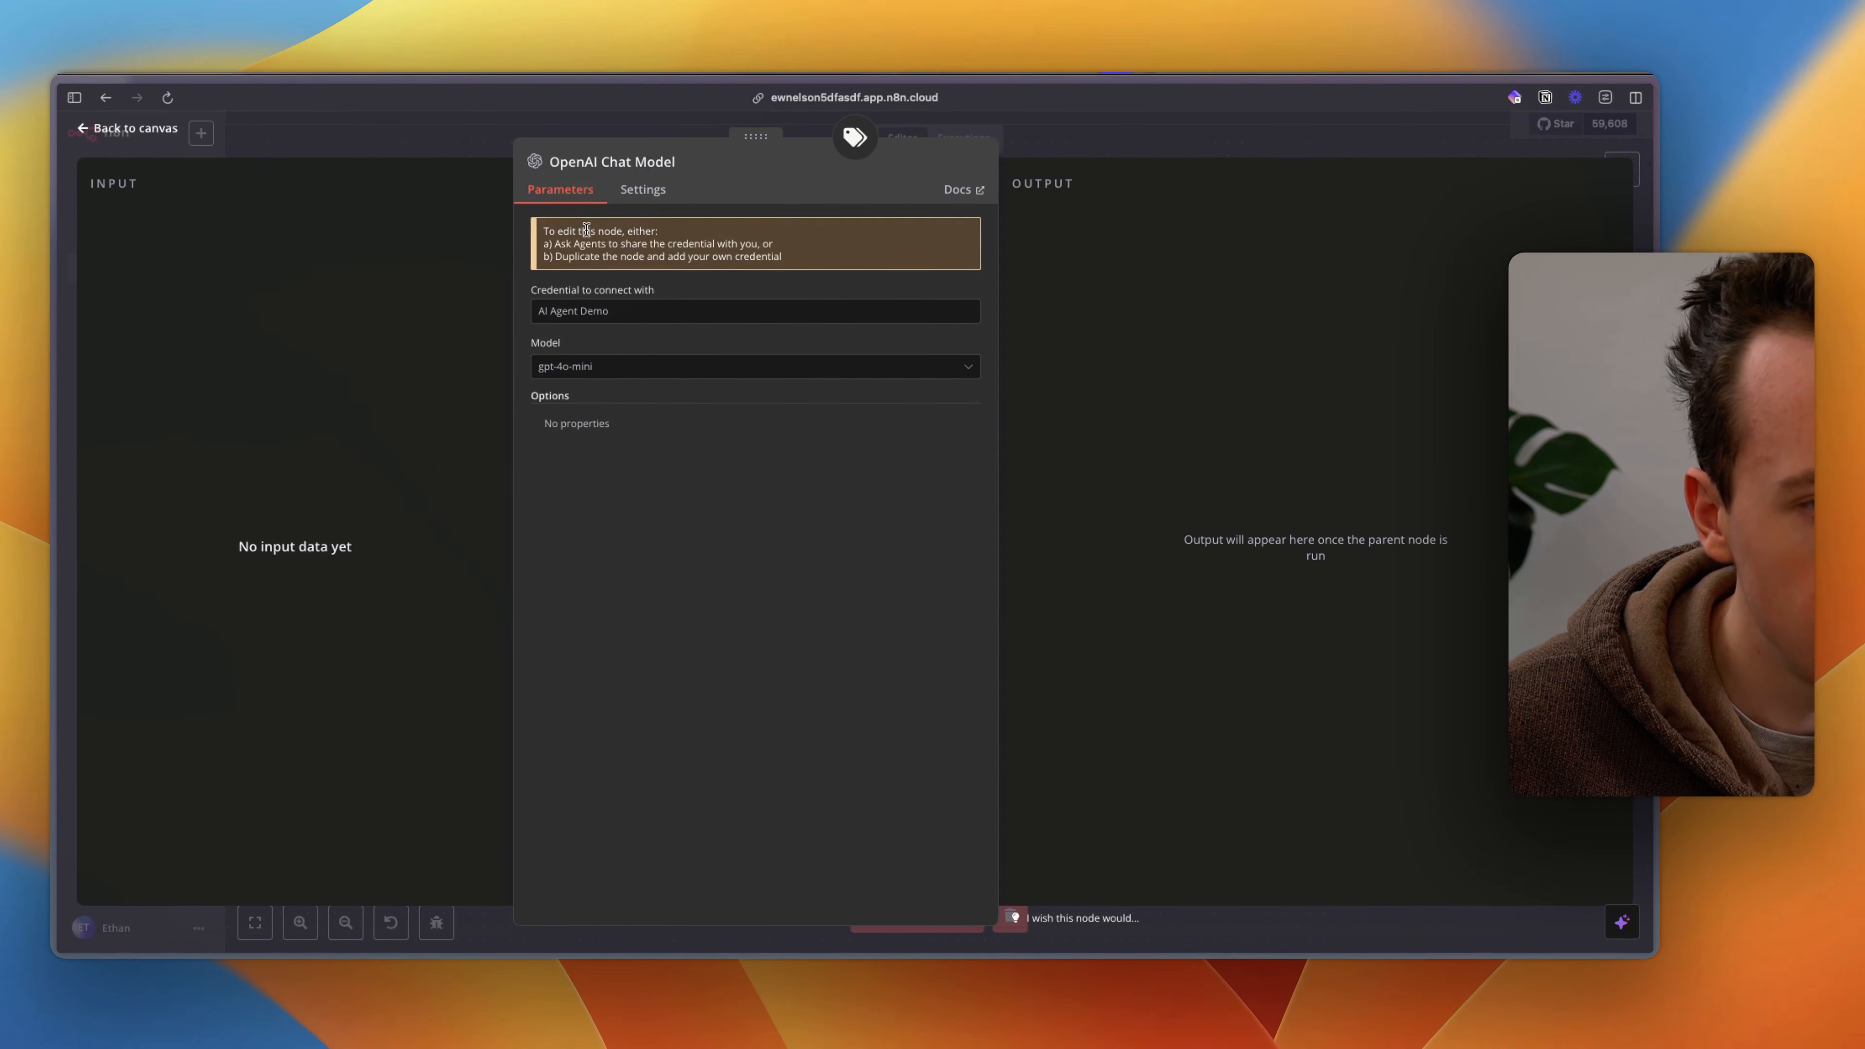
click(706, 257)
click(1067, 140)
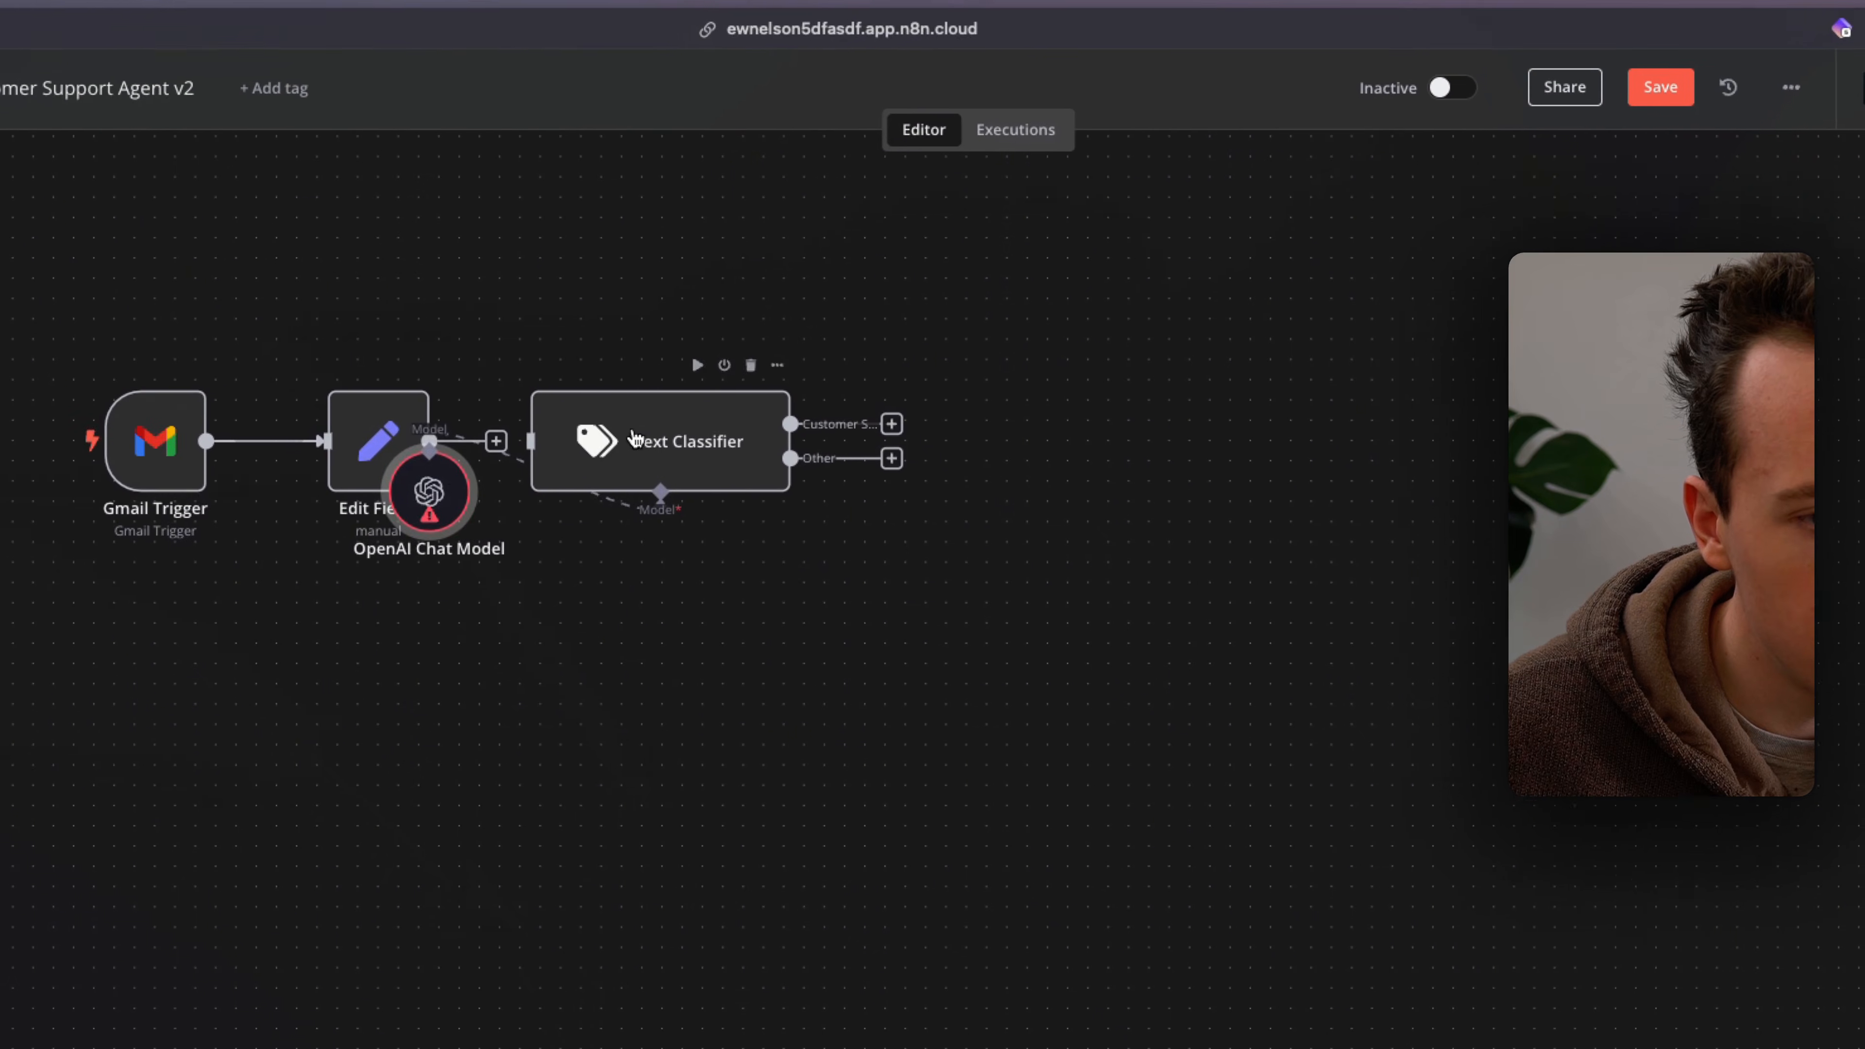
drag(436, 493, 639, 697)
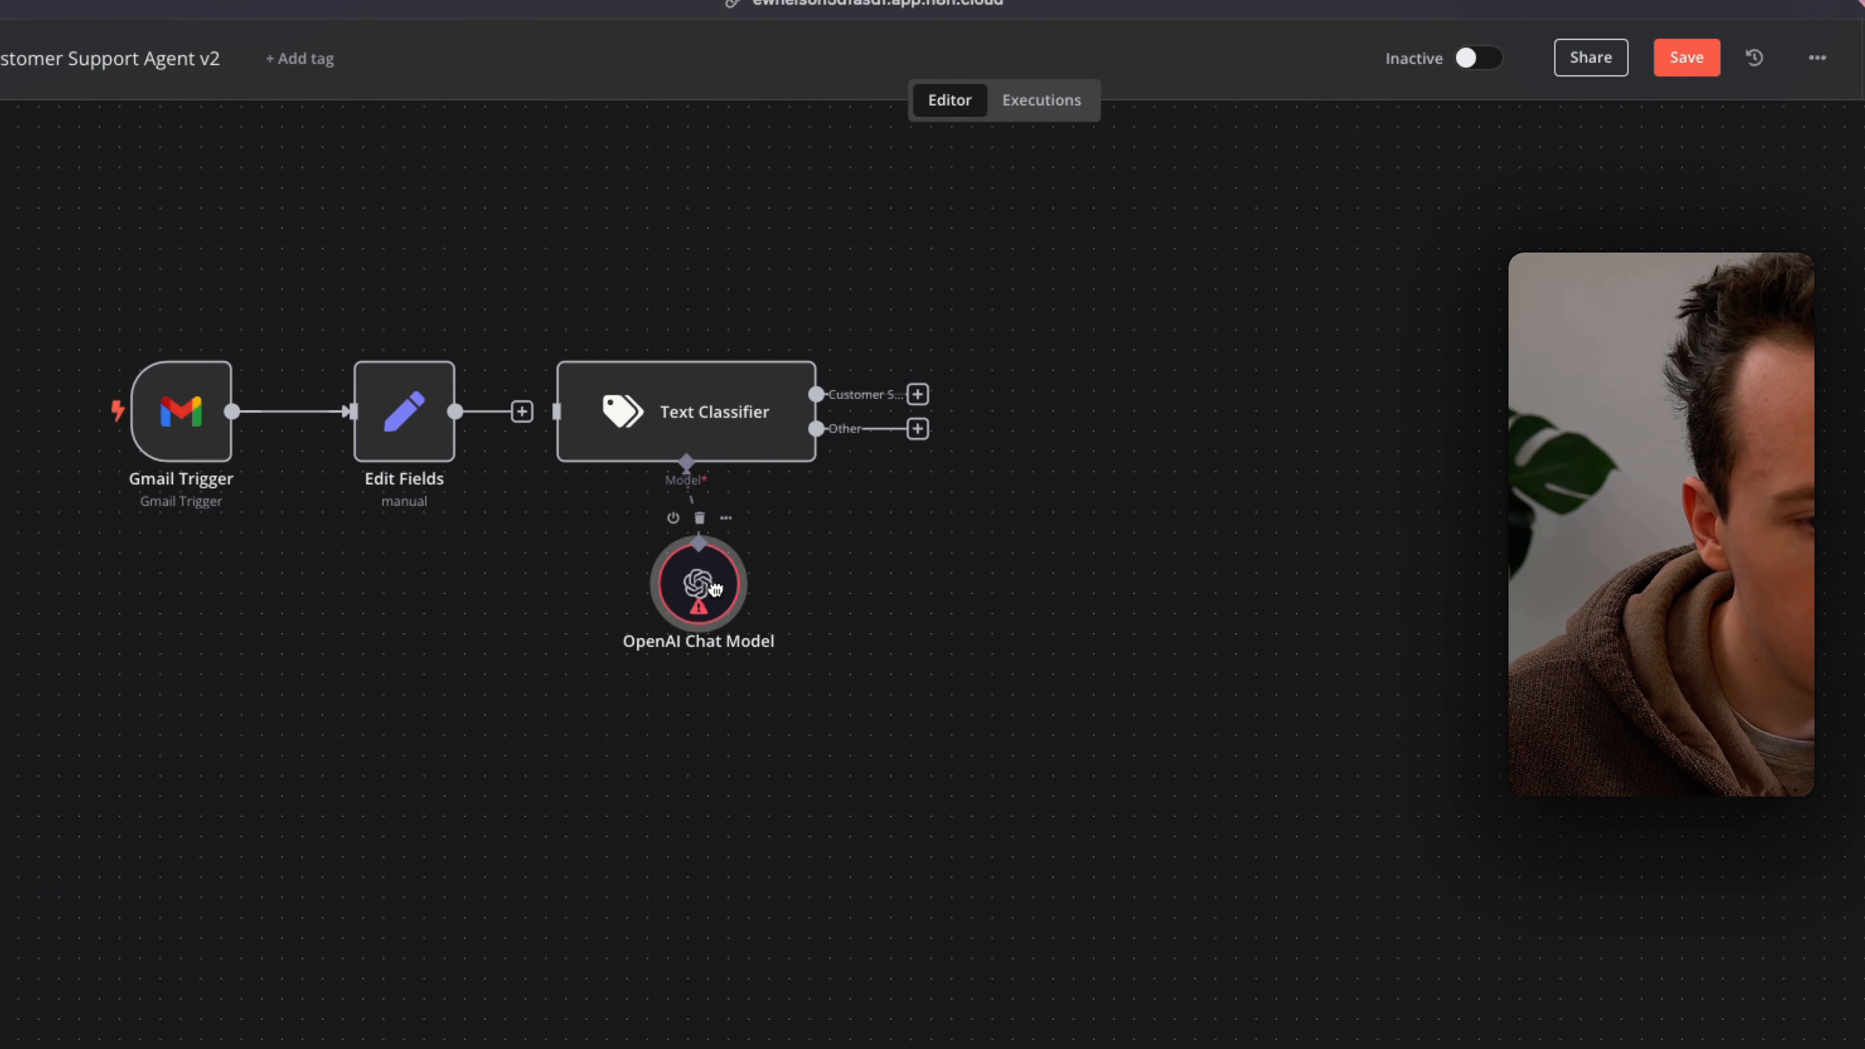
Step: Try to test the workflow, and inspect the new OpenAI Chat Model's parameters and node settings
double_click(702, 691)
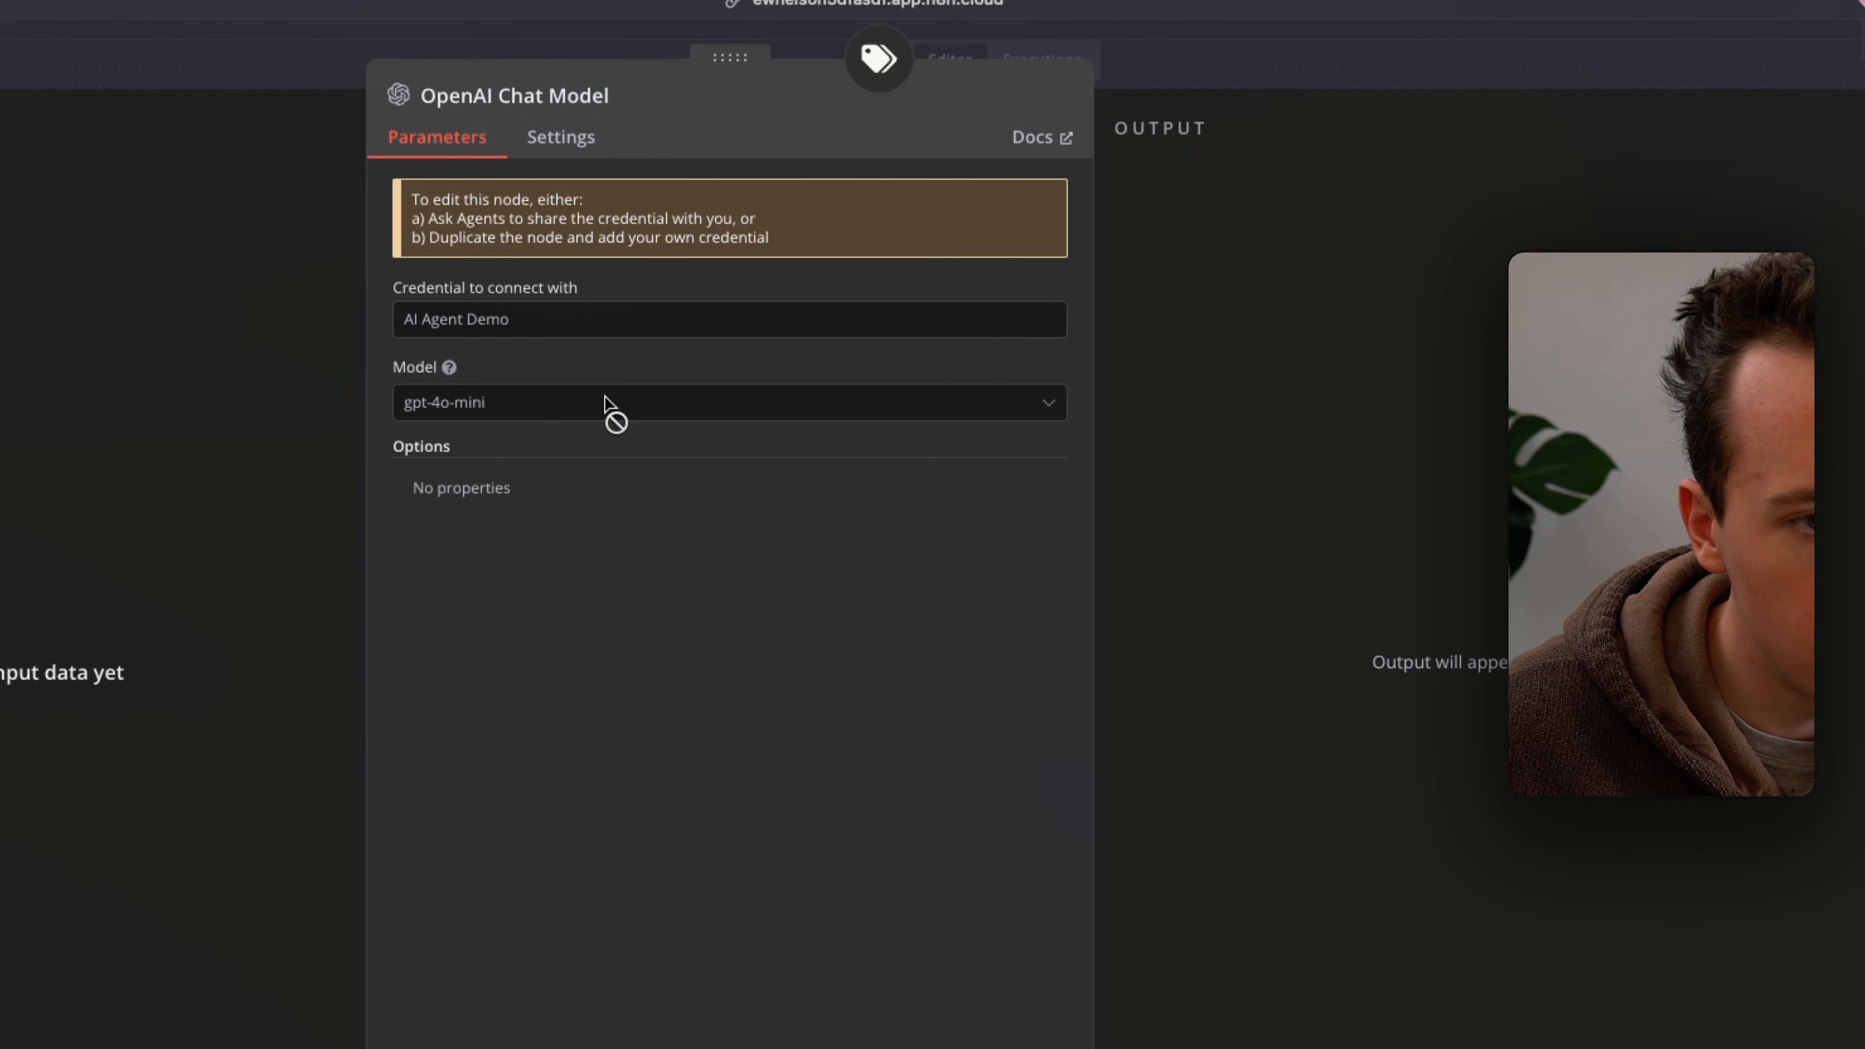
click(1183, 65)
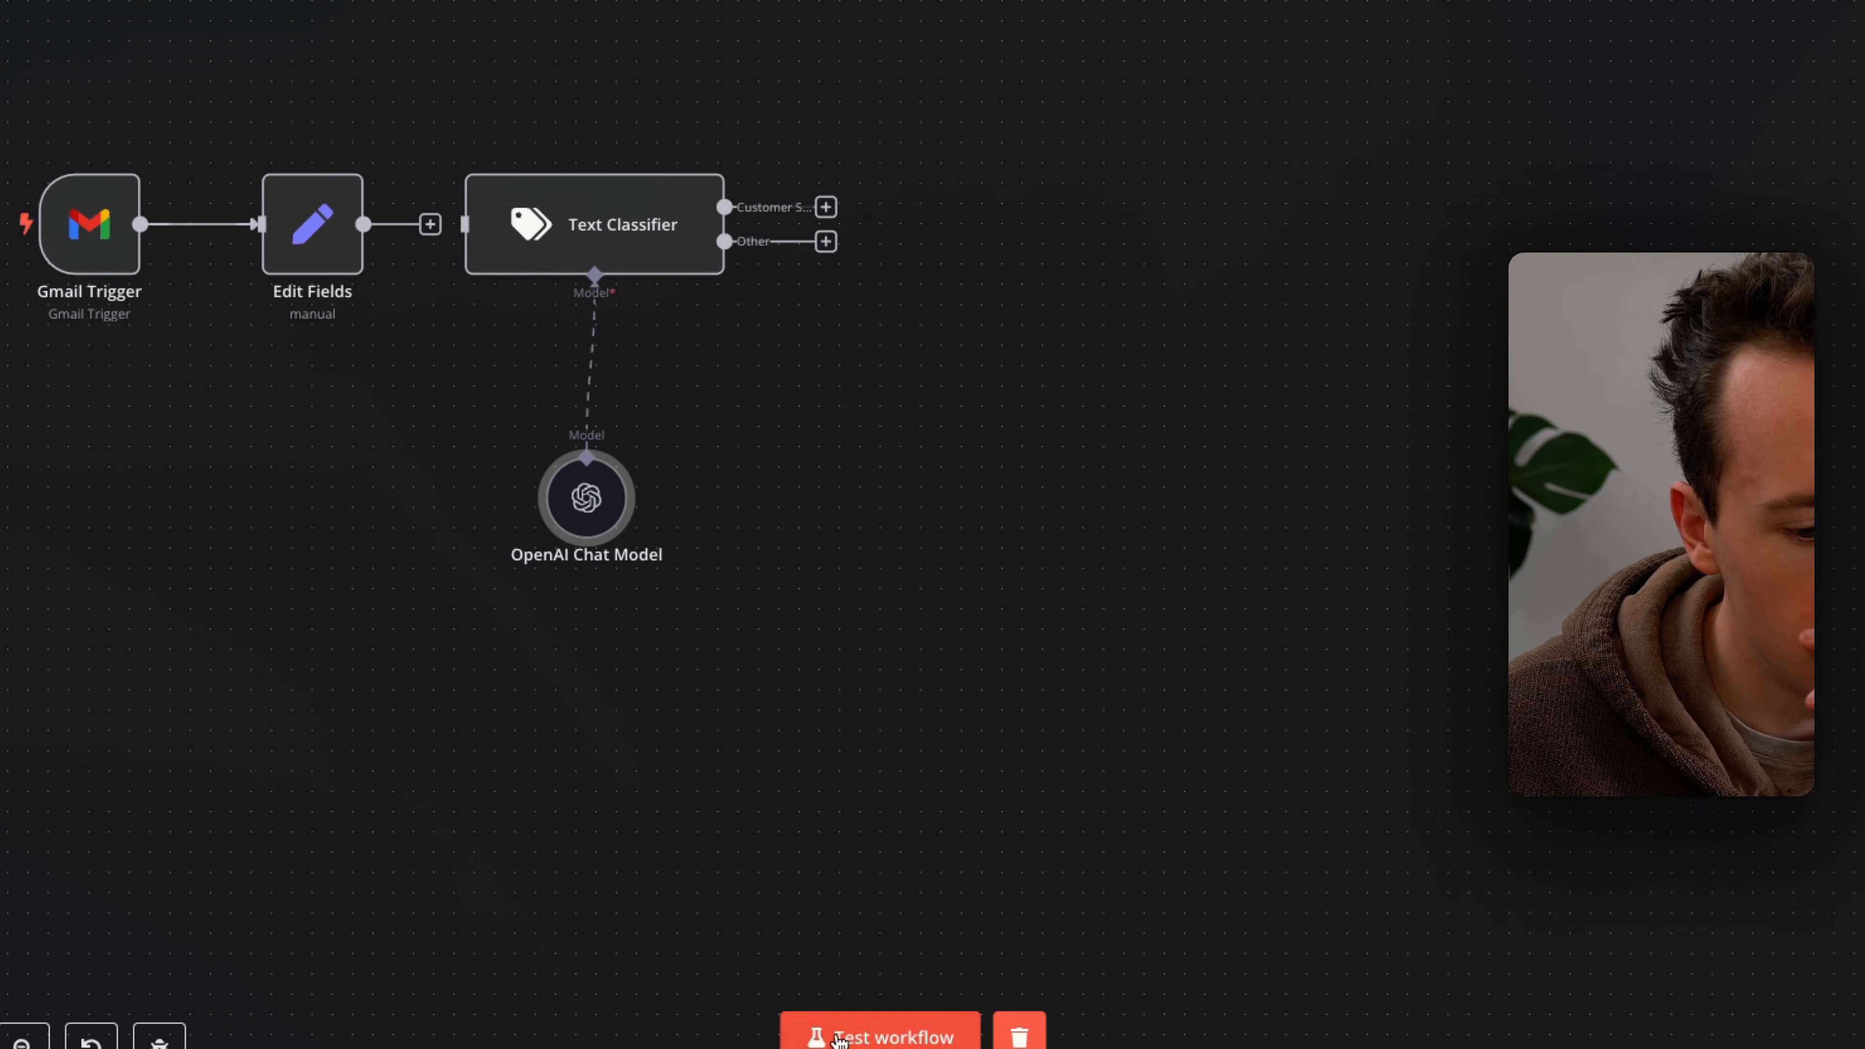
click(835, 1029)
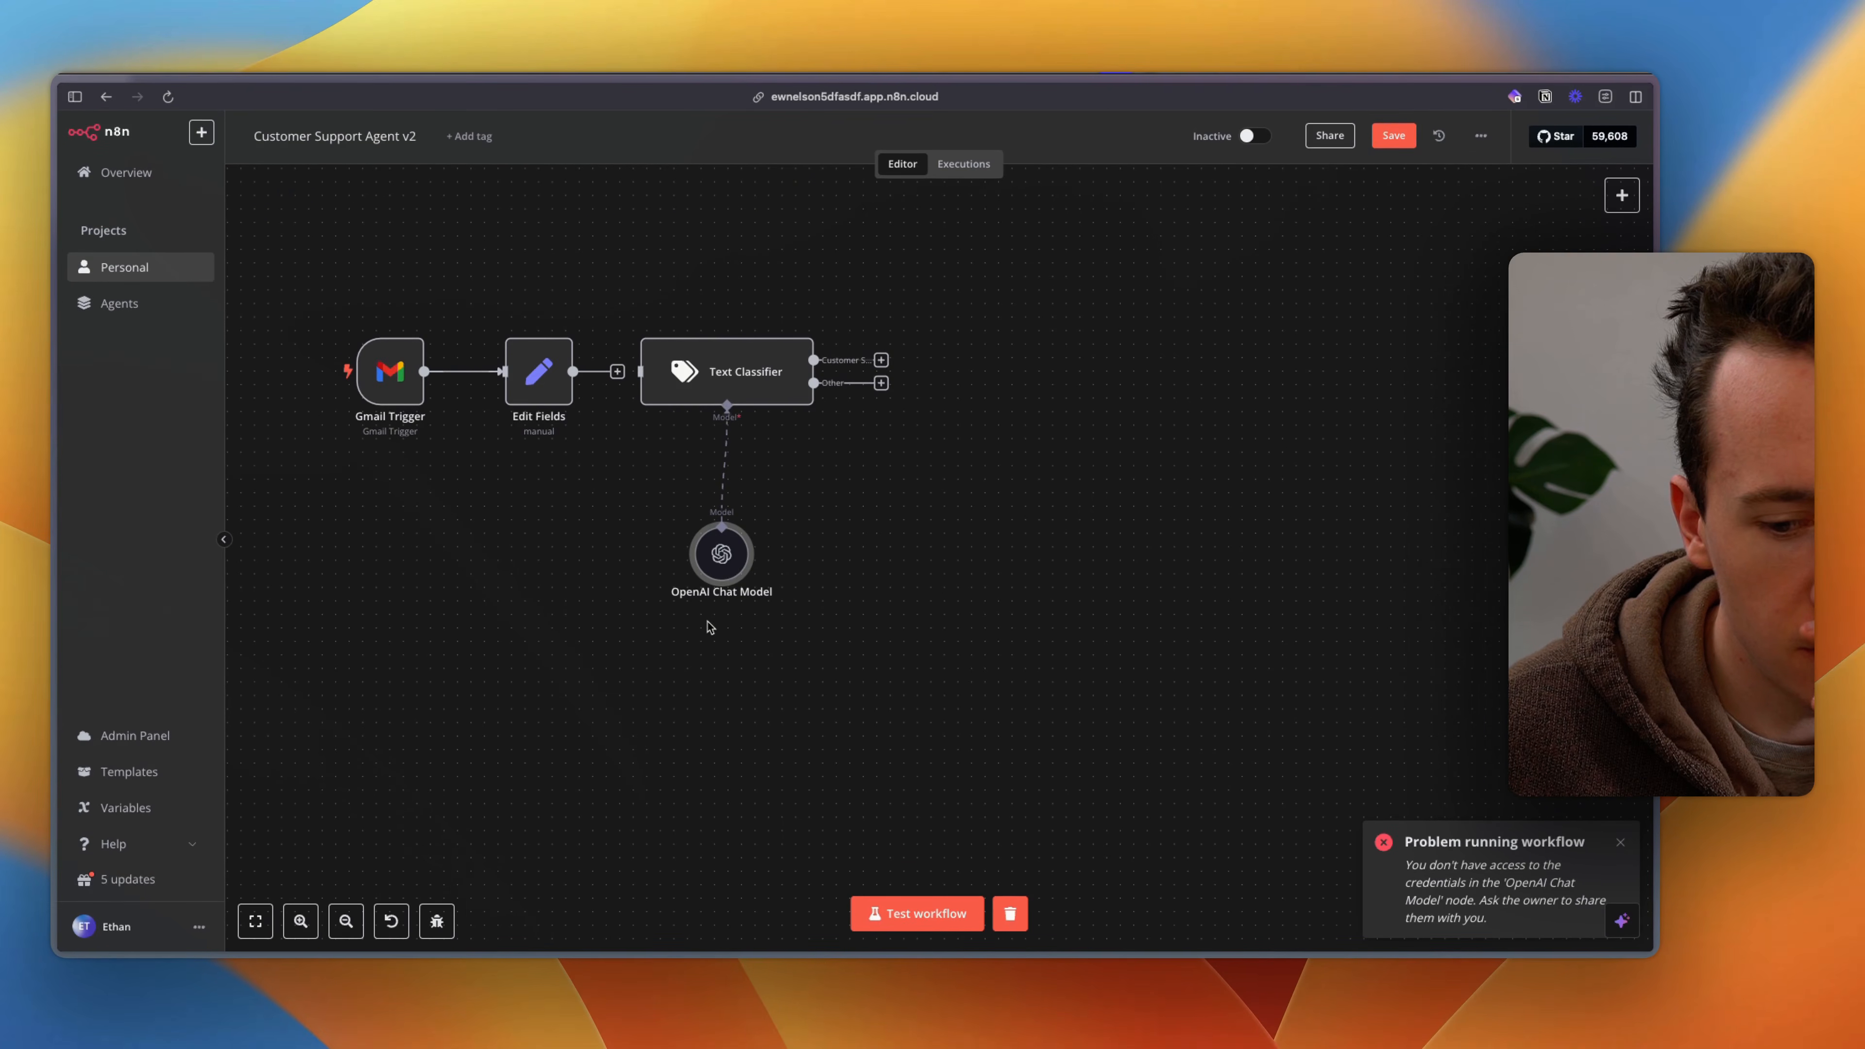
double_click(721, 561)
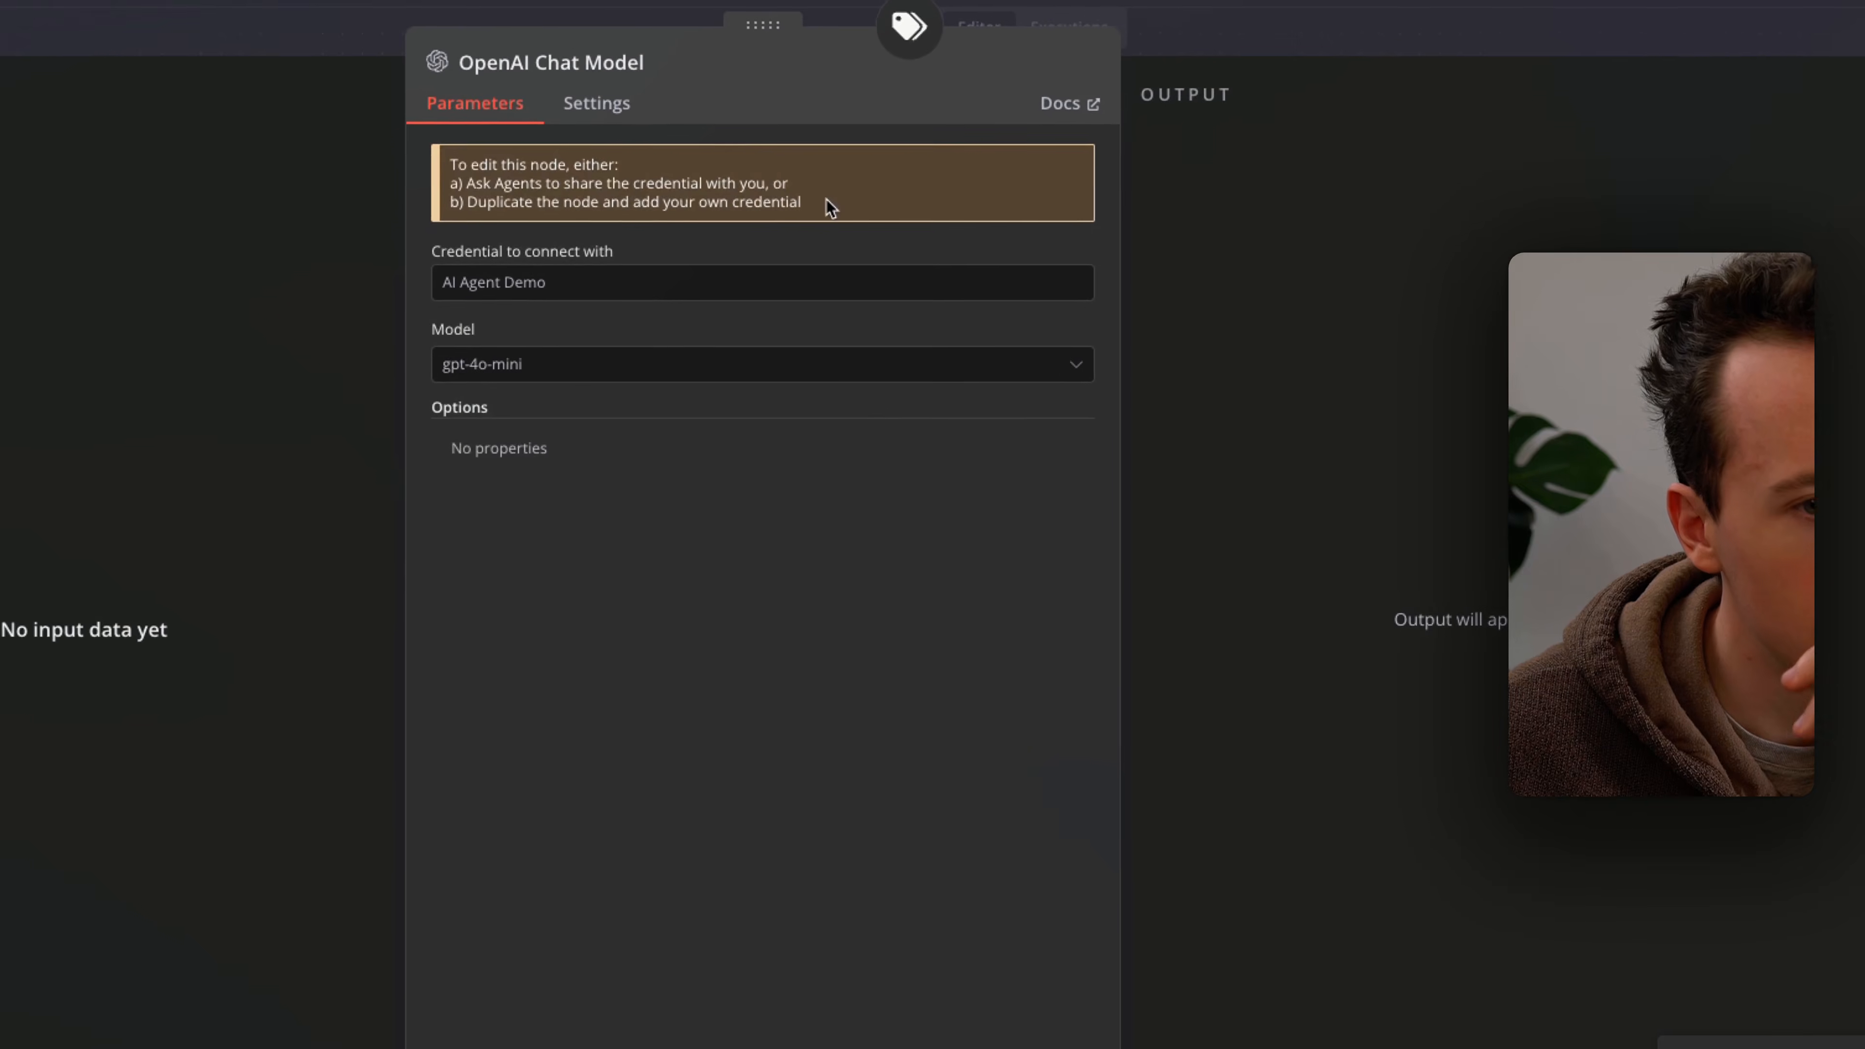
click(645, 214)
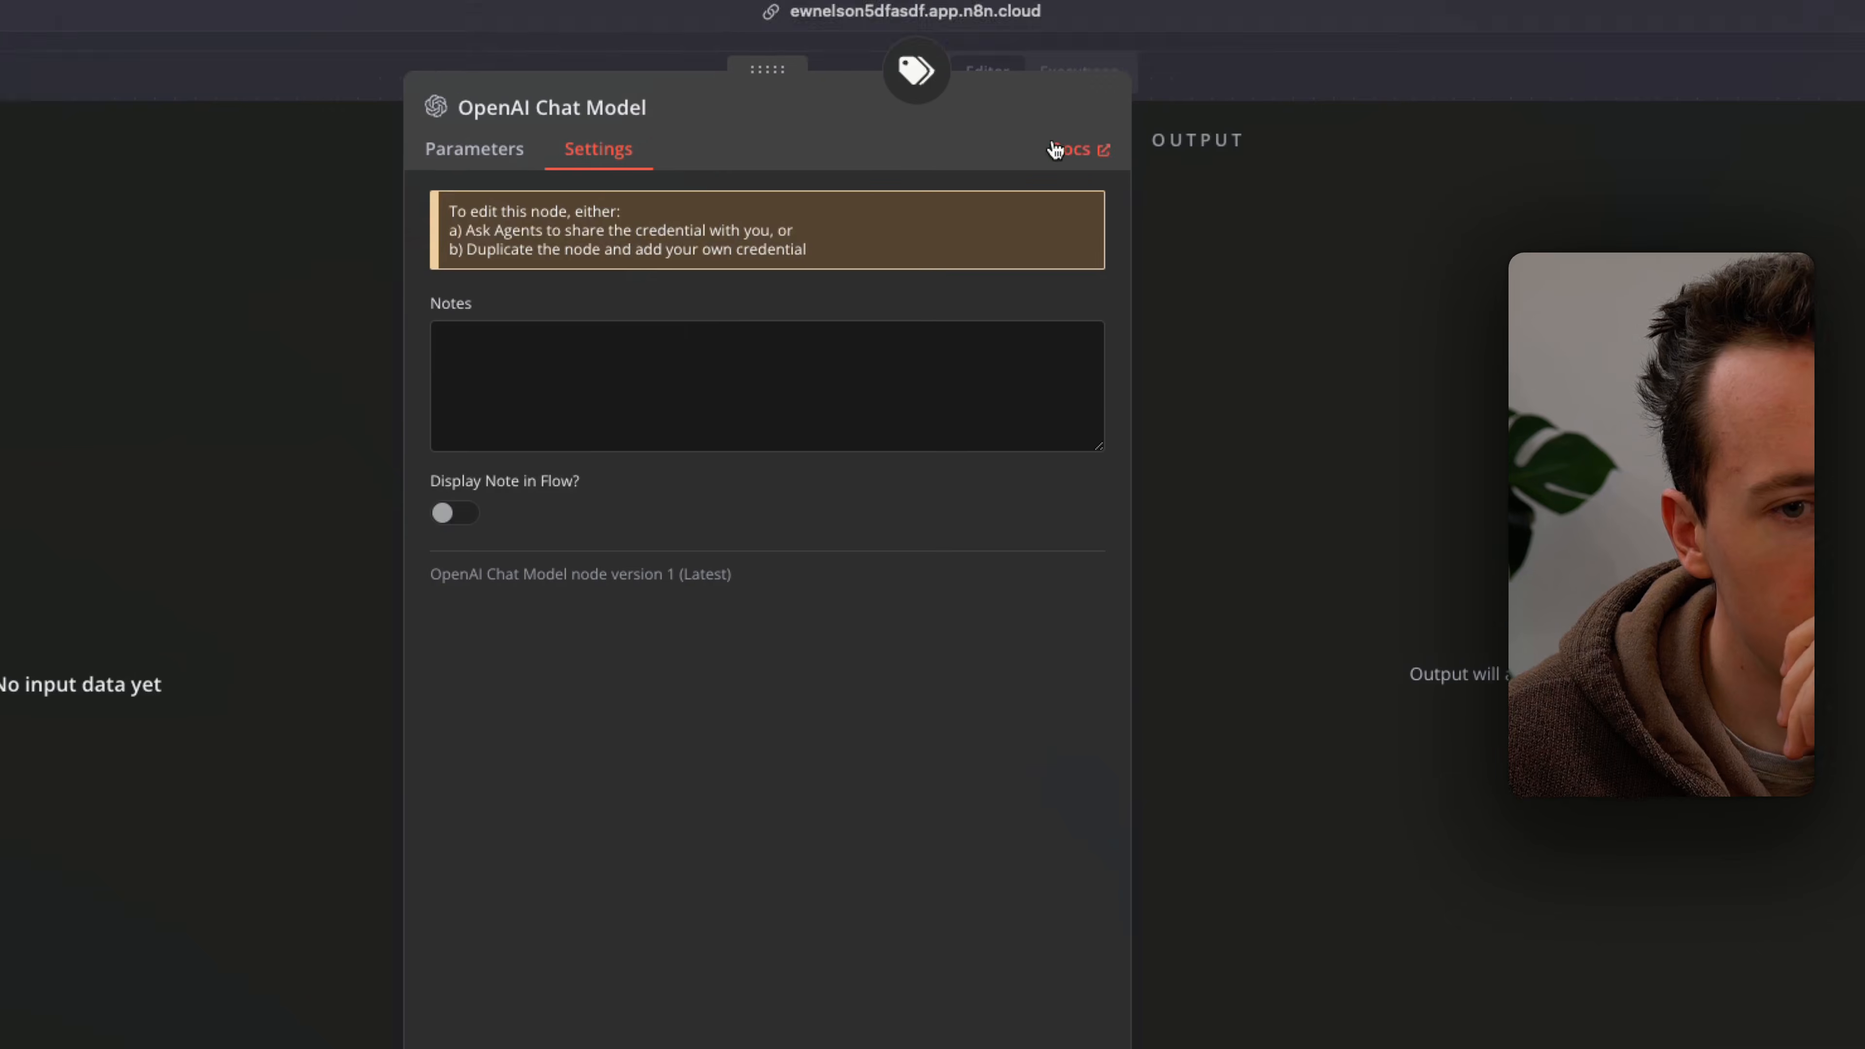
click(470, 98)
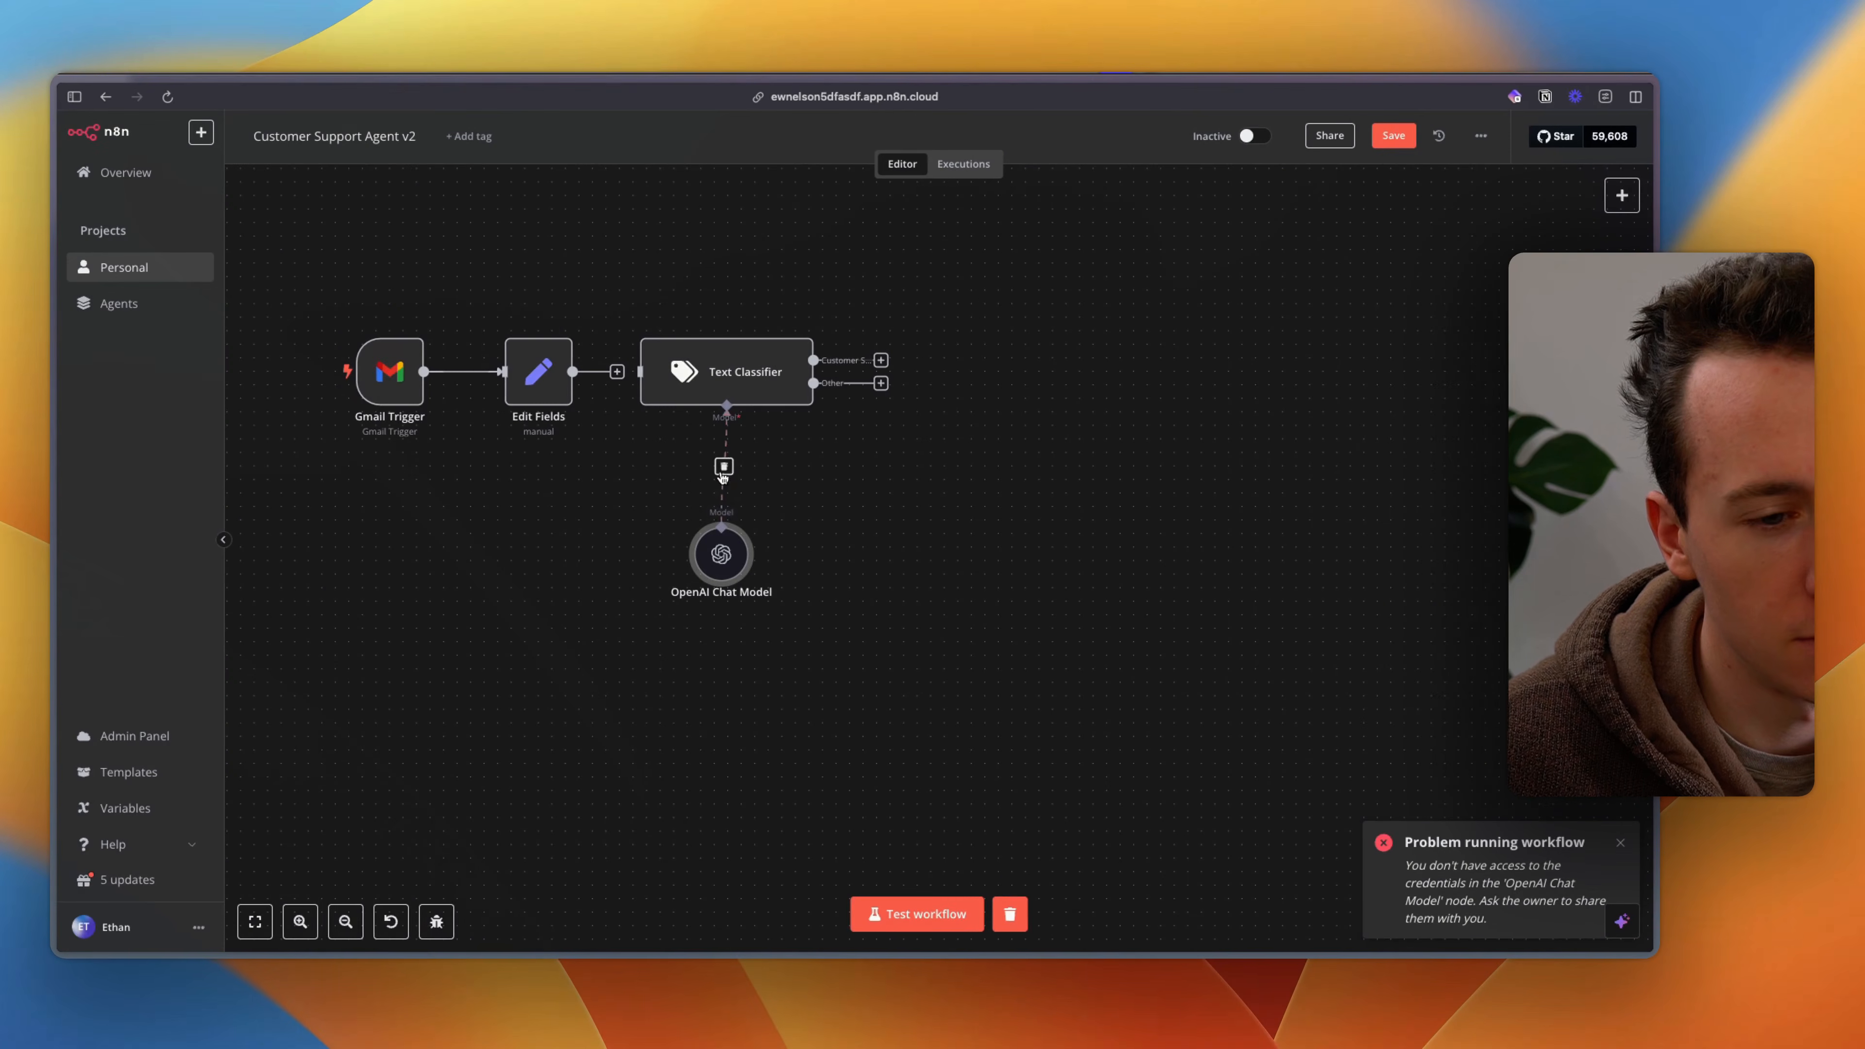
Step: Attach an Anthropic Chat Model to the Text Classifier in place of the OpenAI one, and start a new Anthropic credential
click(727, 444)
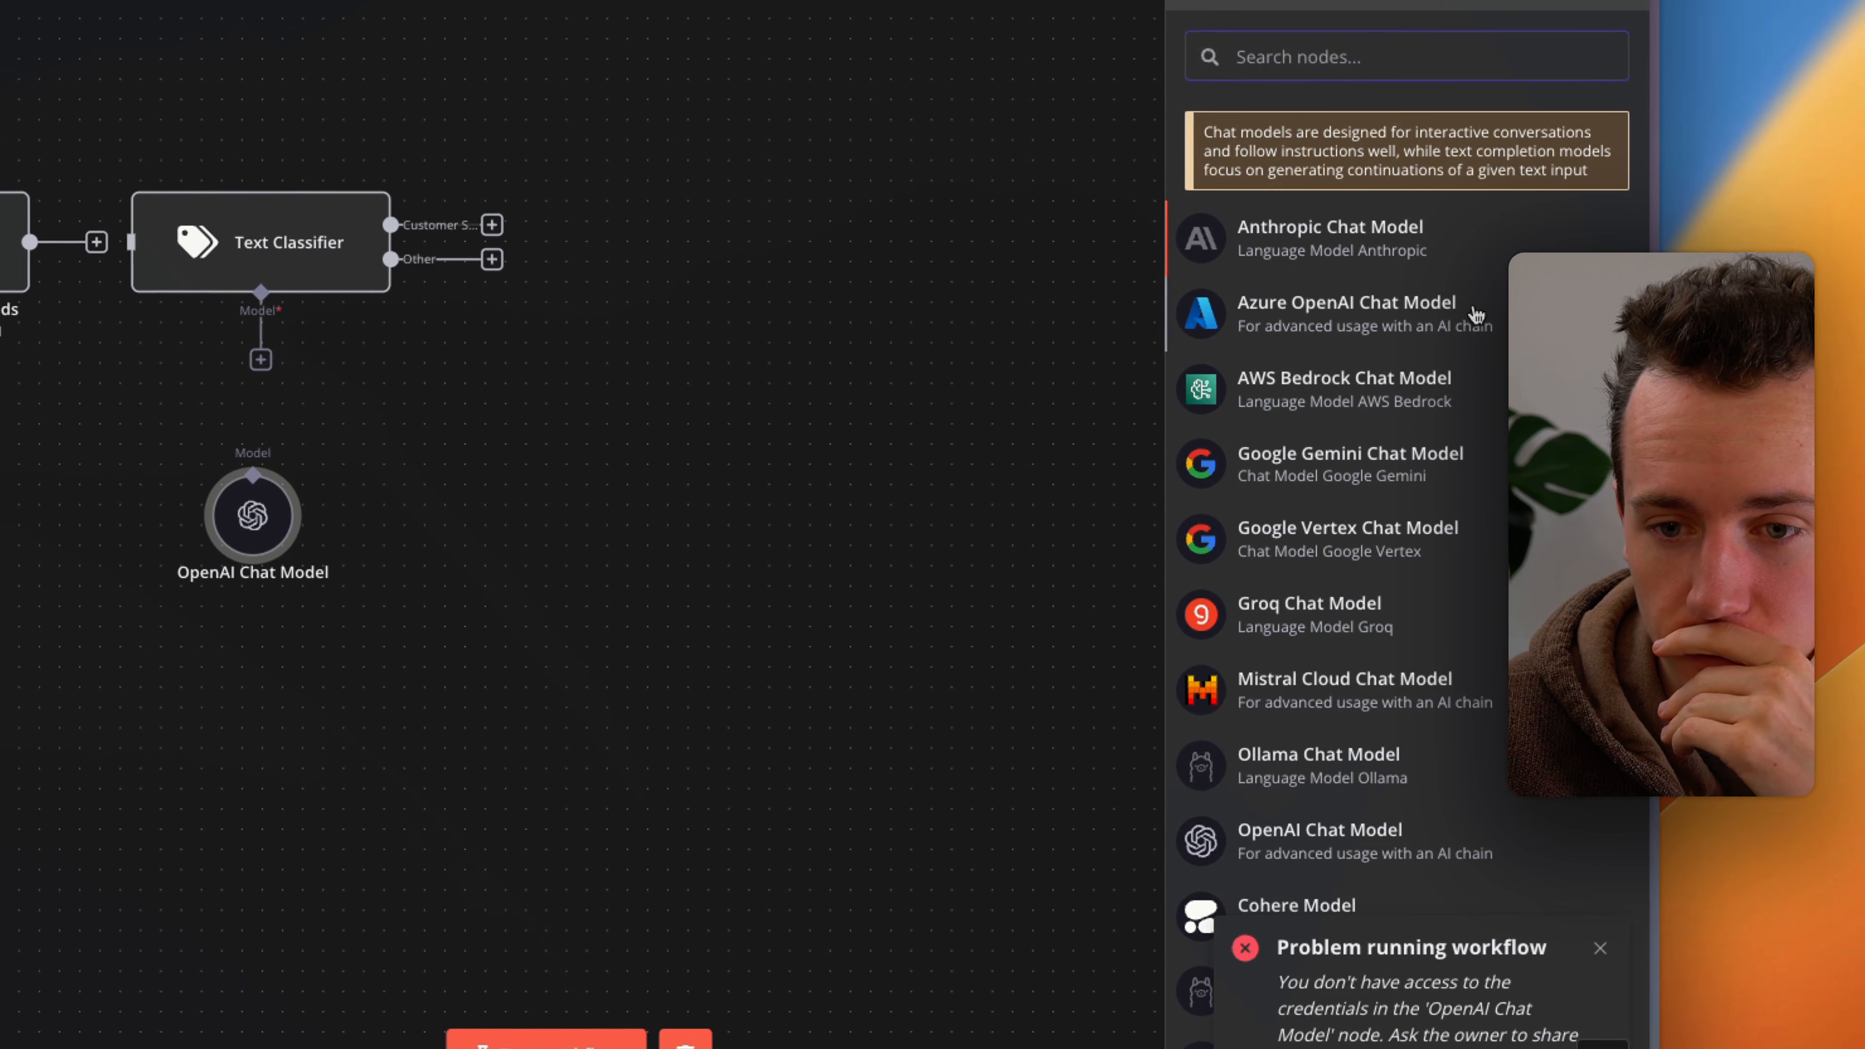
click(1395, 236)
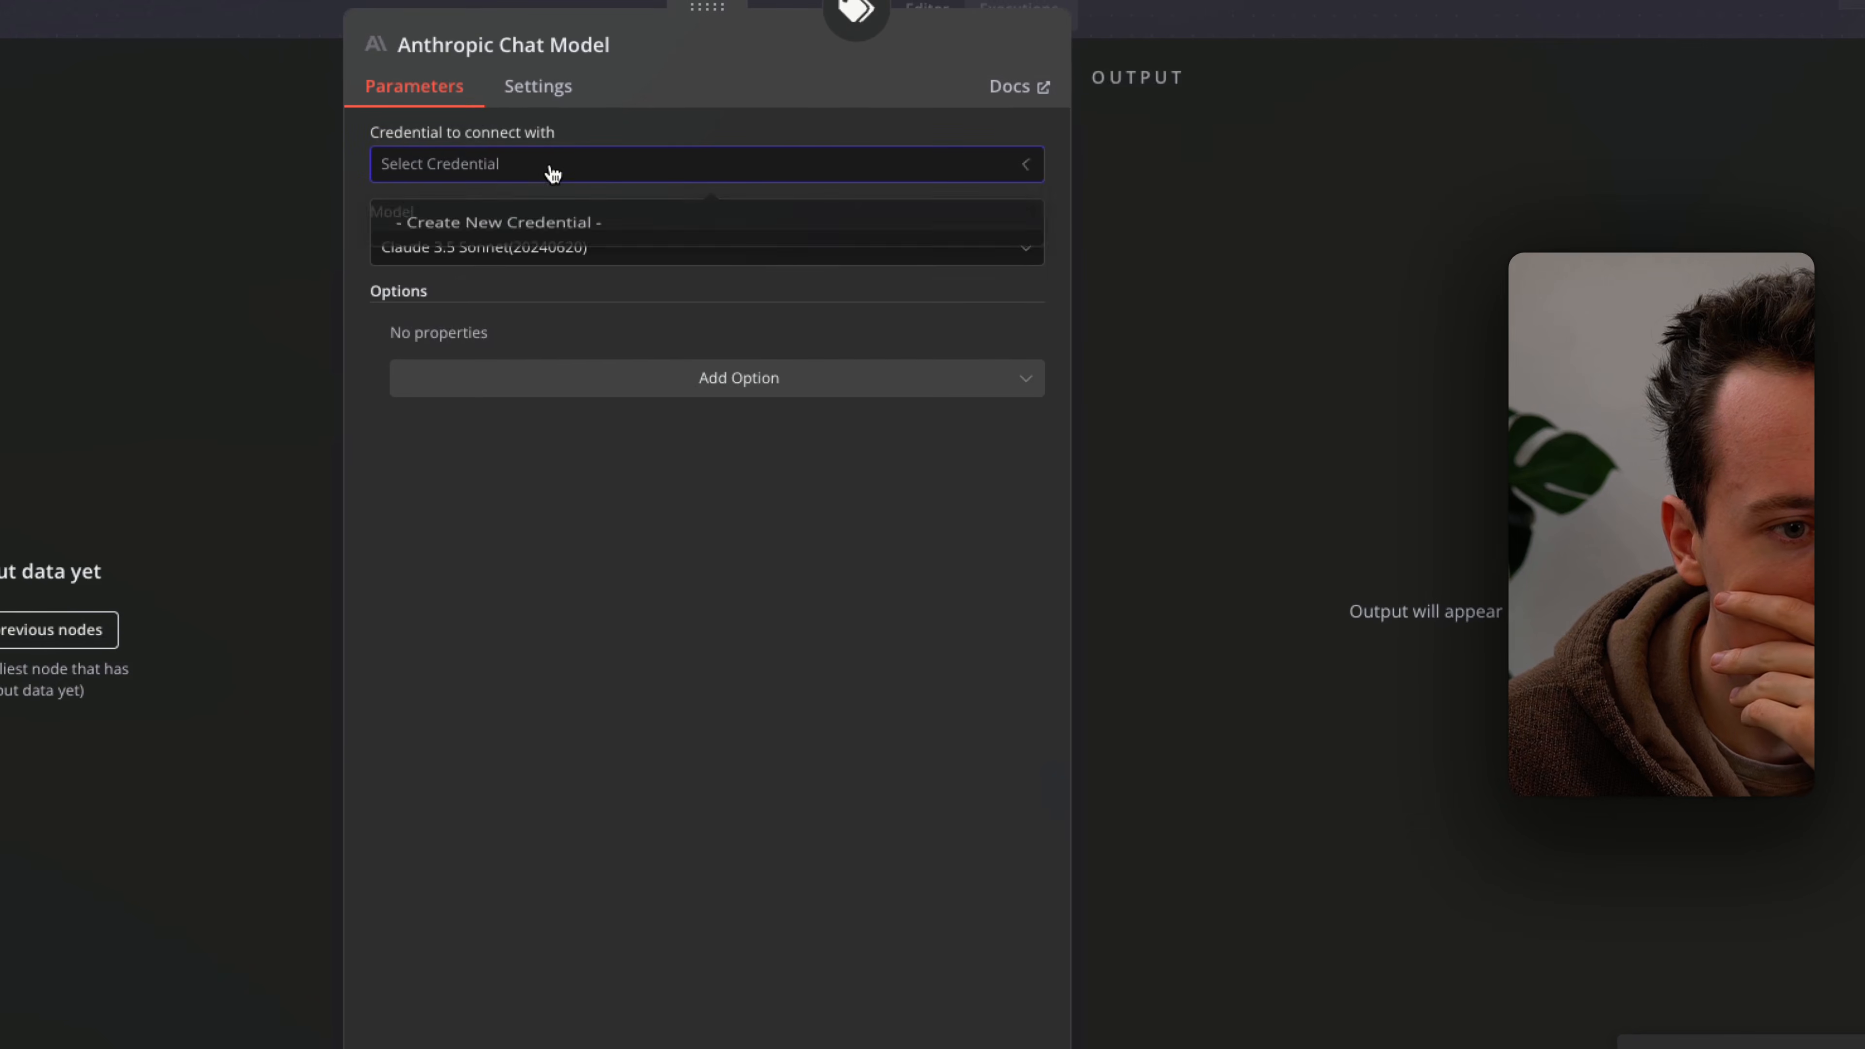
click(611, 228)
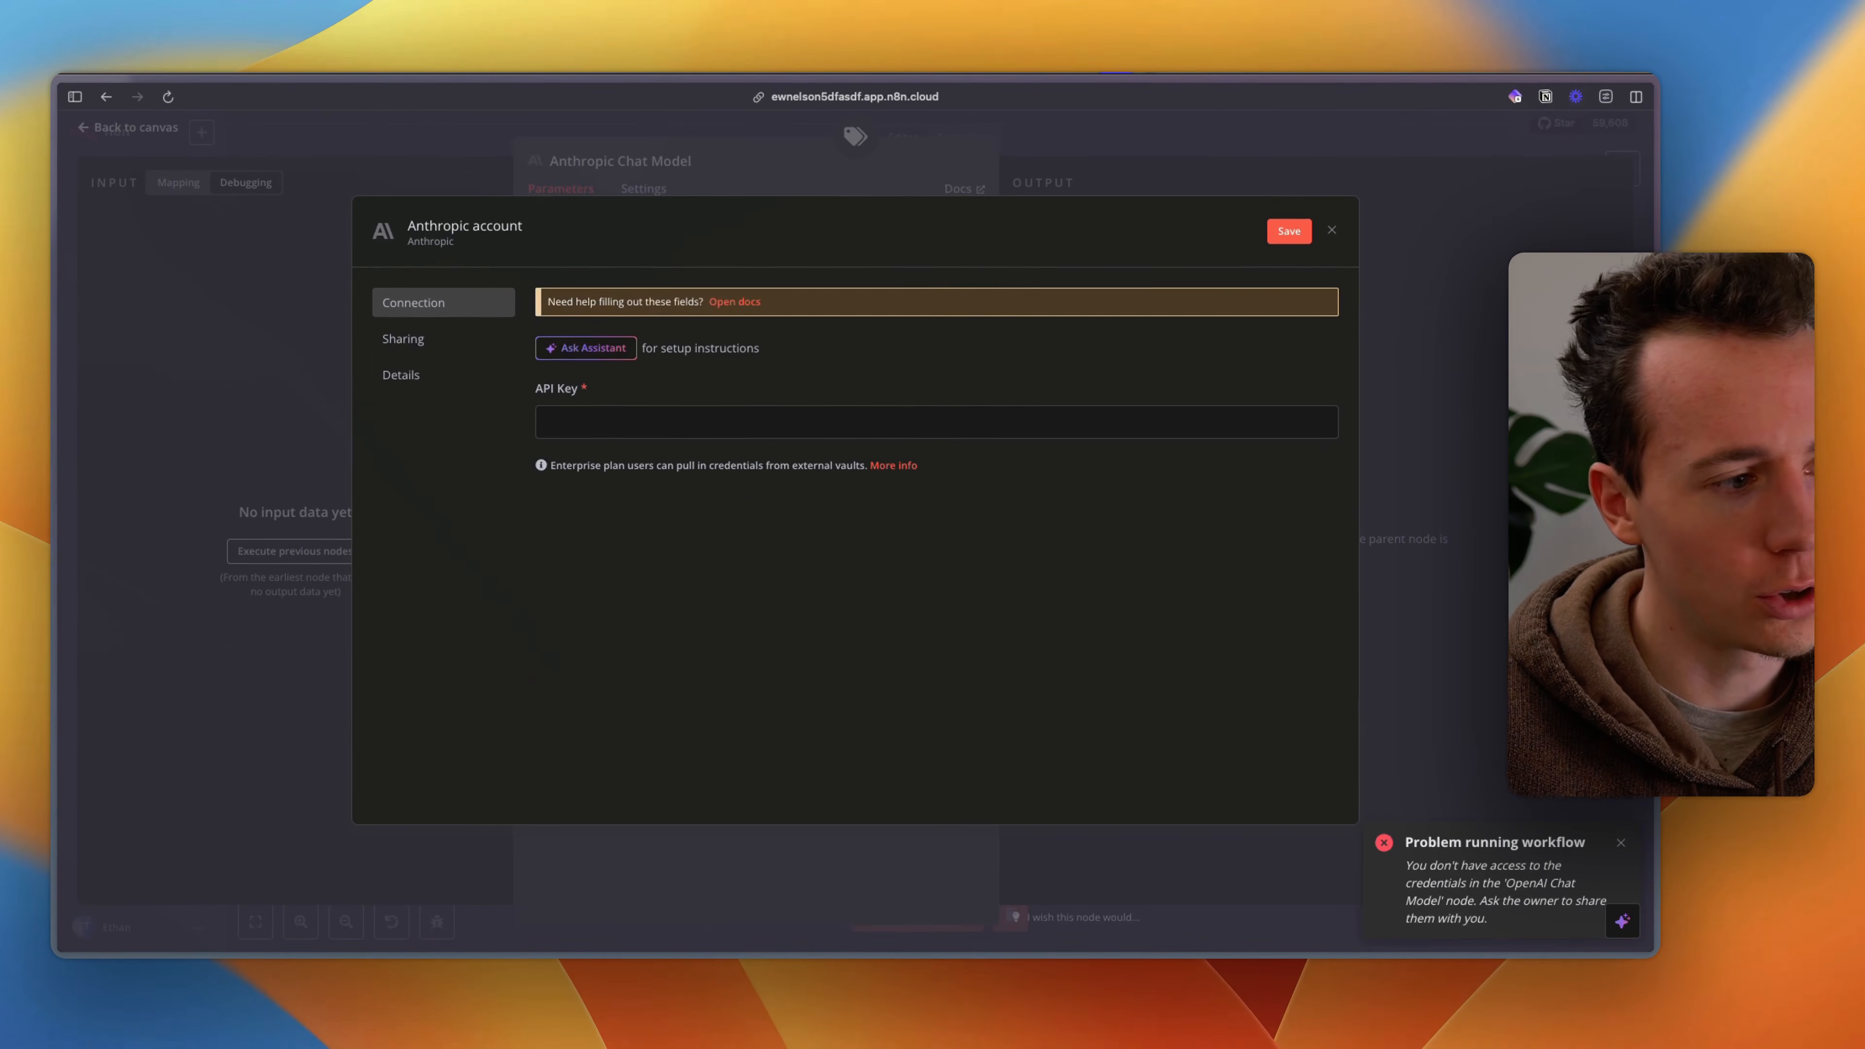
mouse_move(53, 403)
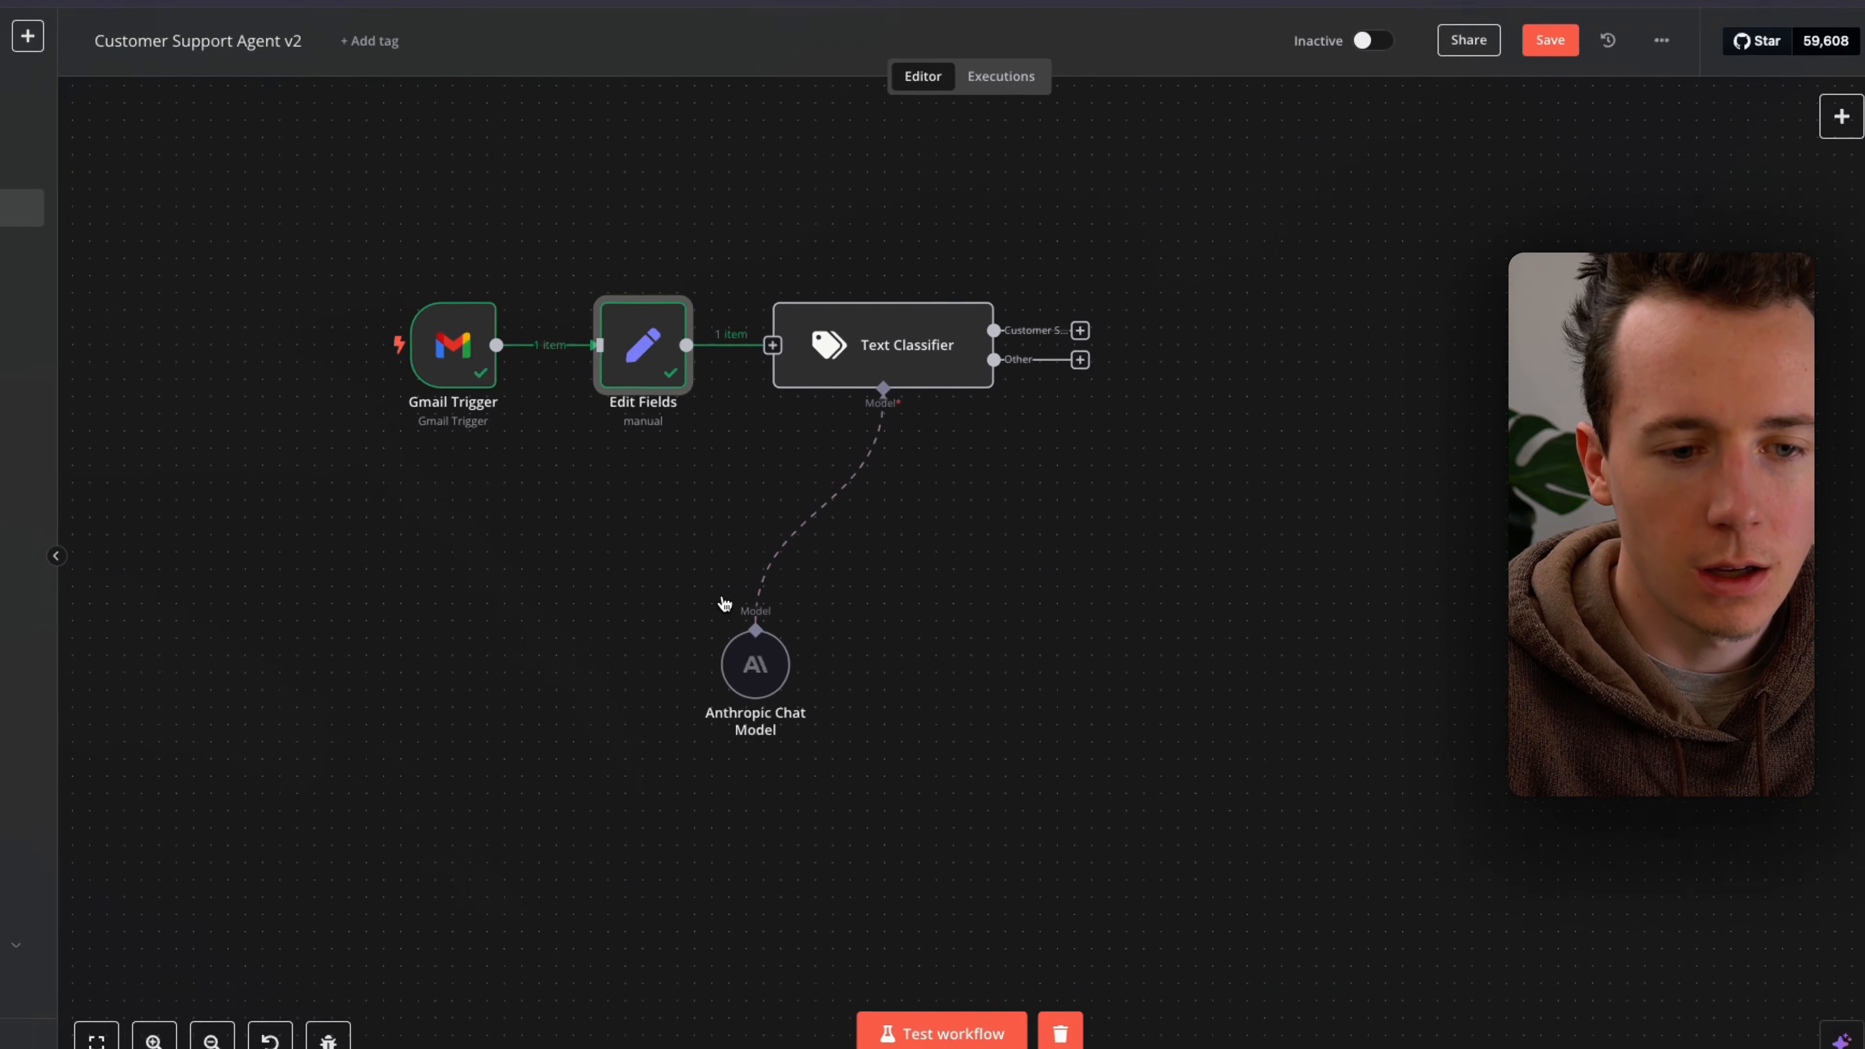
Step: Reposition the Anthropic Chat Model below the Text Classifier, and review its credential and model settings
drag(772, 622, 834, 584)
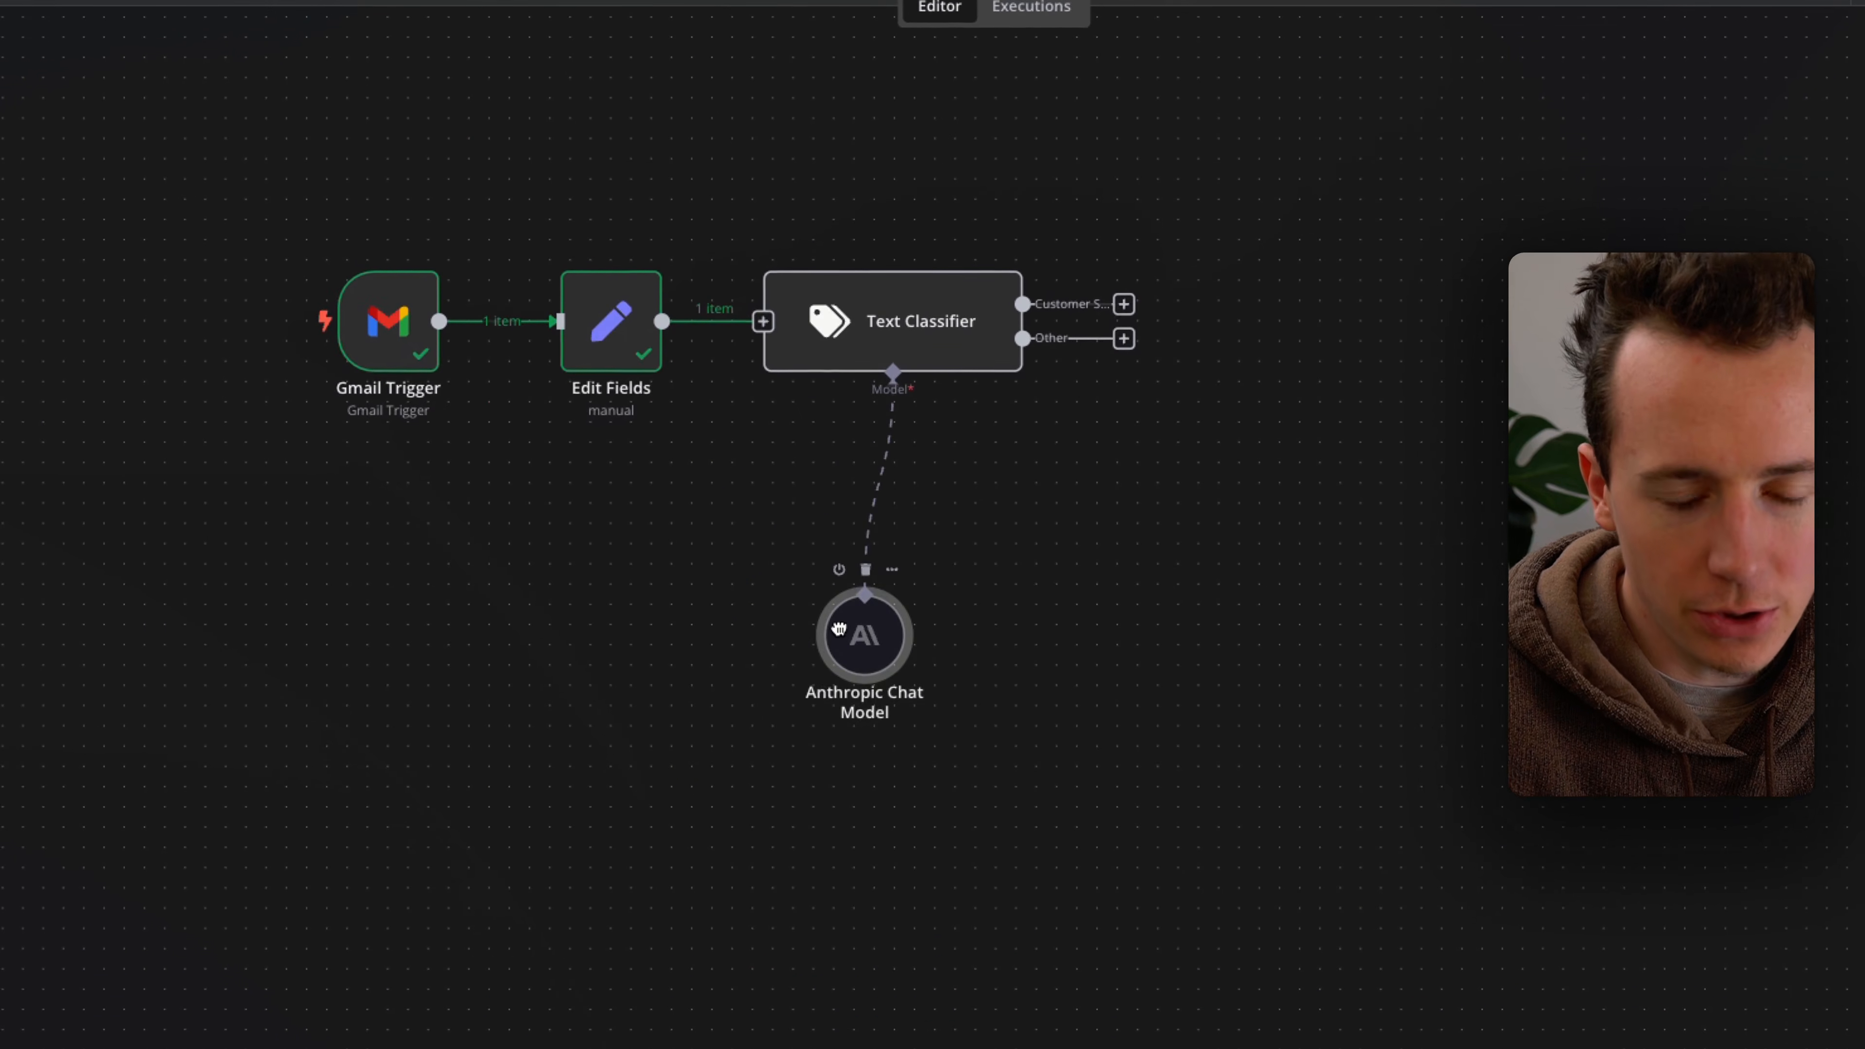
double_click(841, 638)
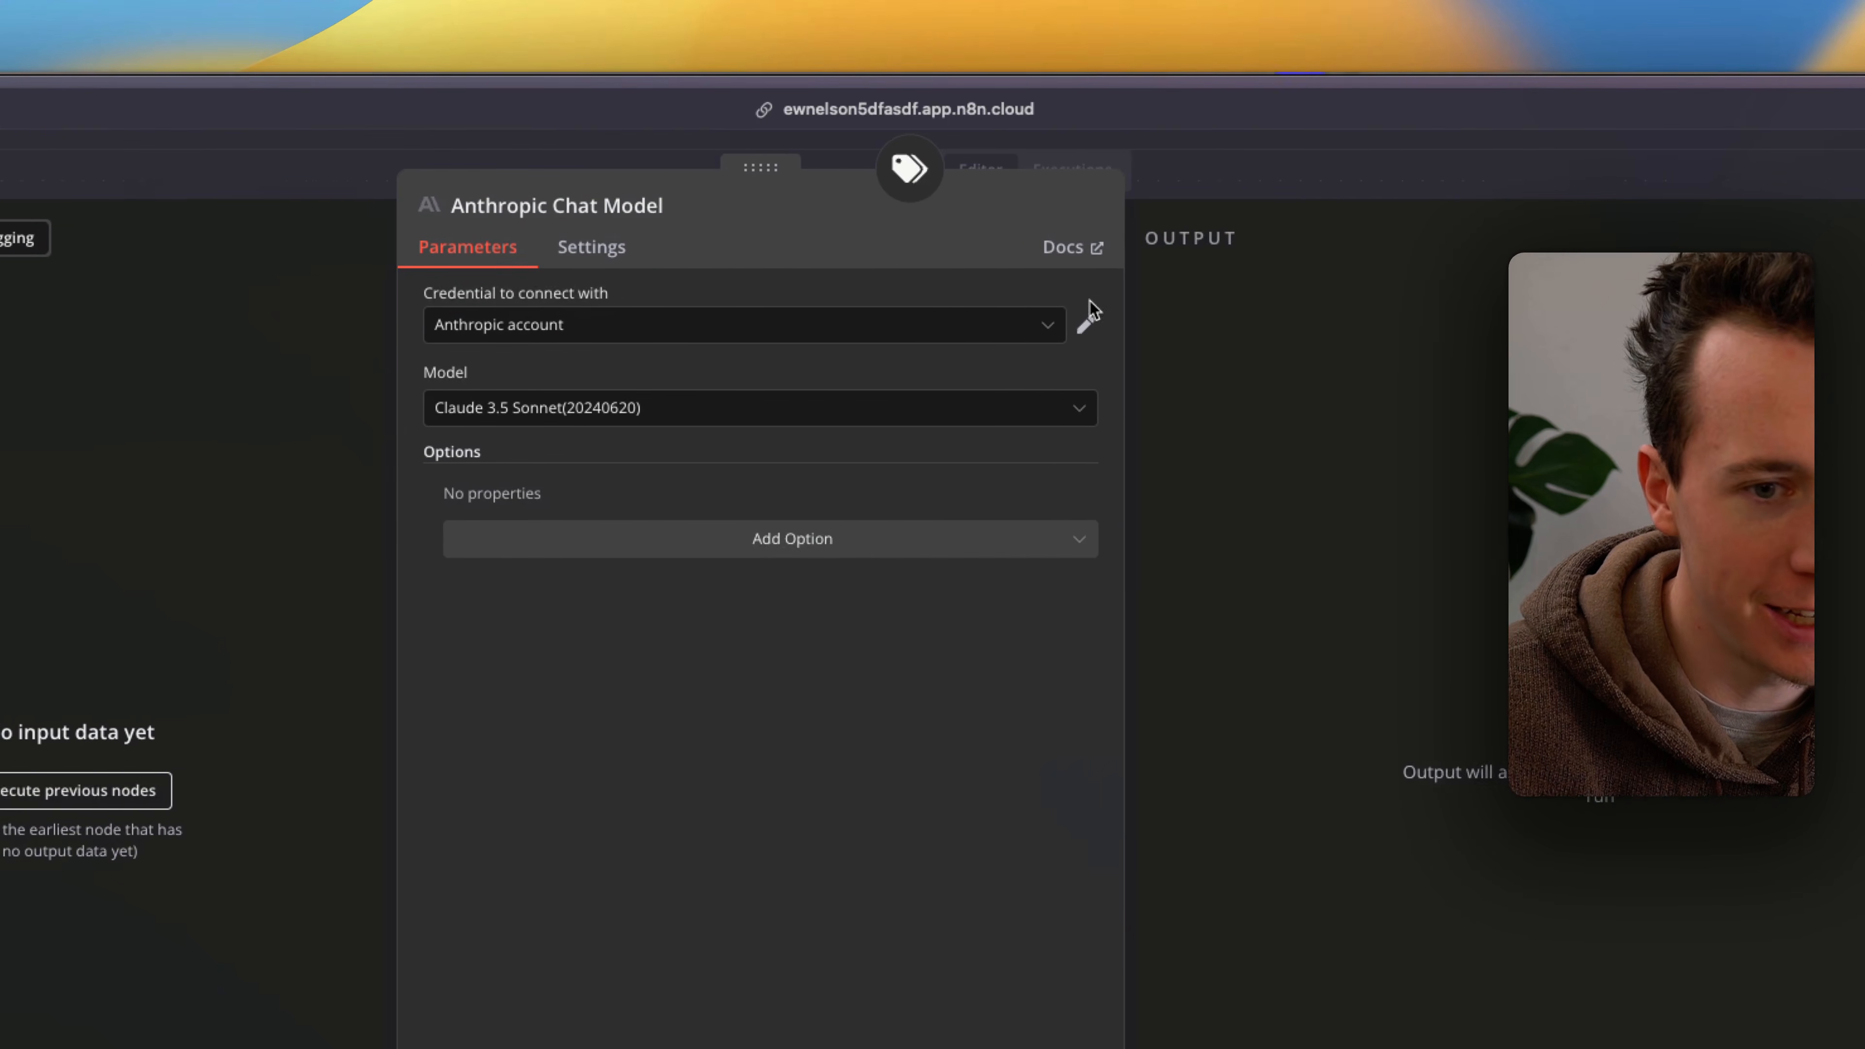
click(416, 138)
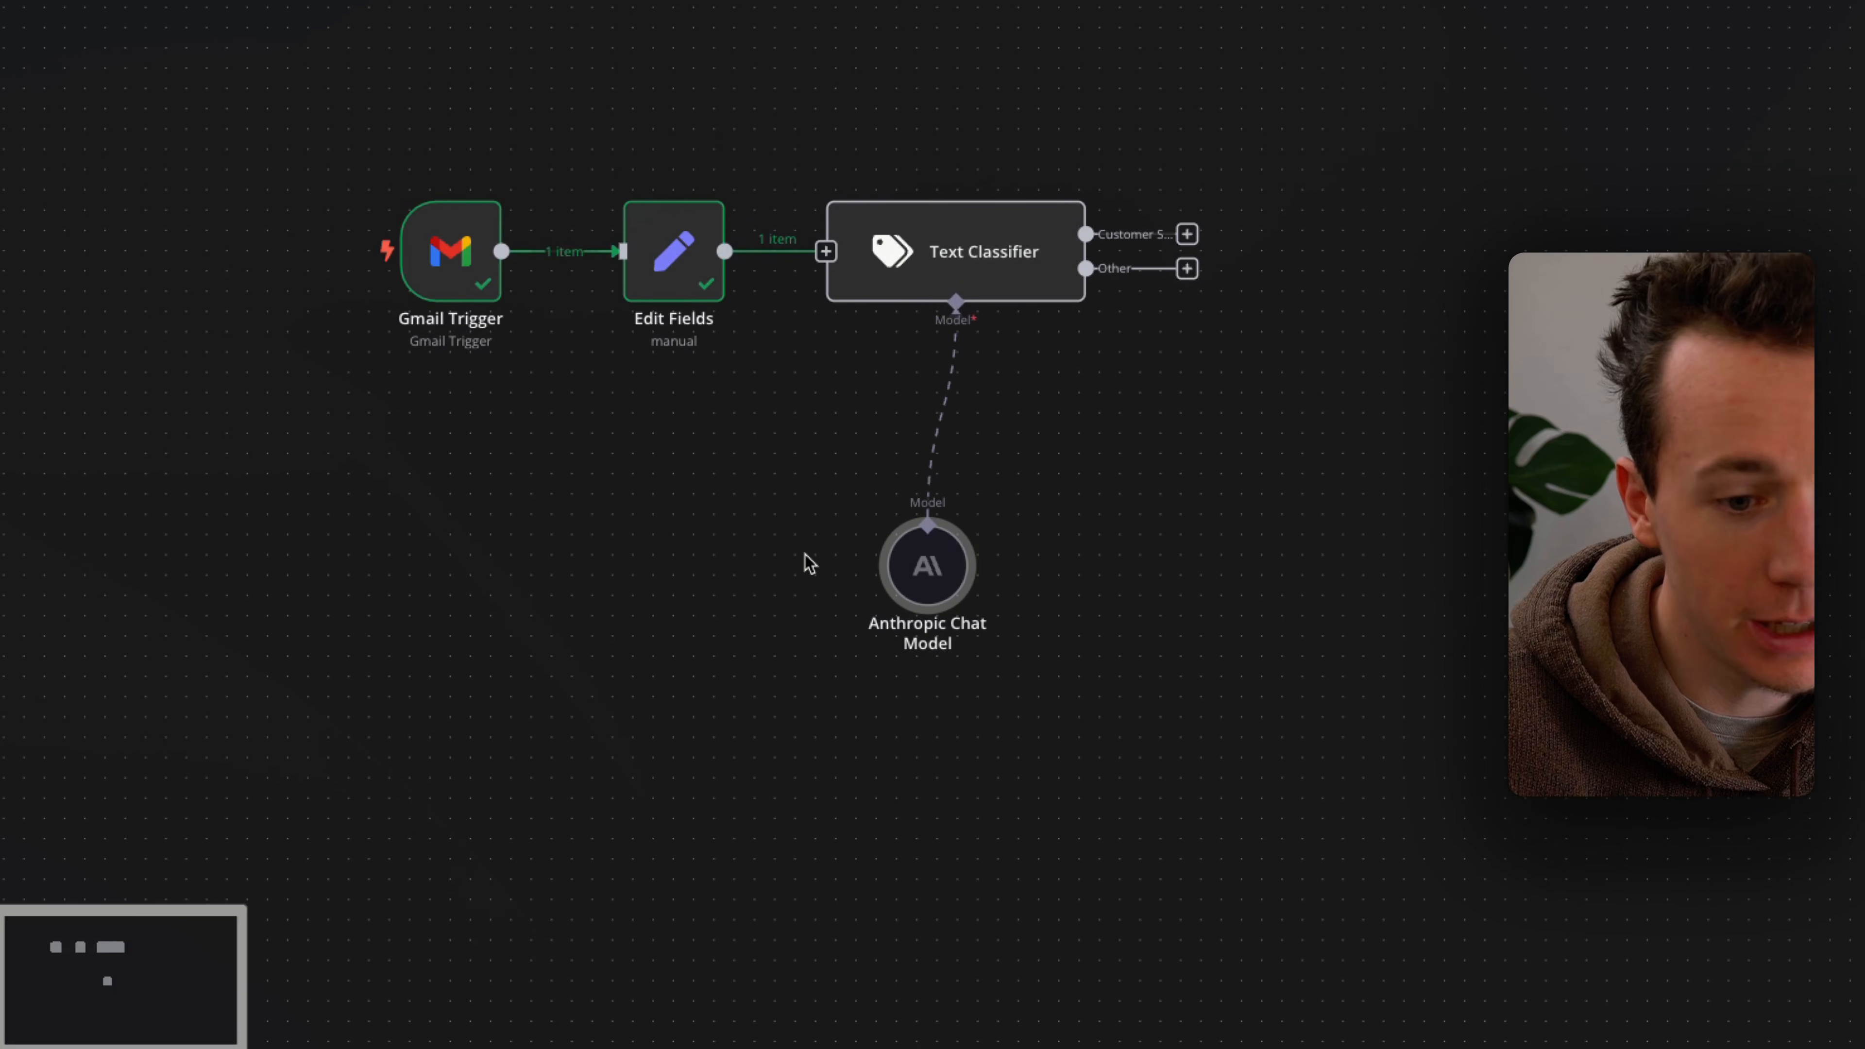
Step: In Edit Fields, show the input as a schema, map the Gmail snippet to the email body field, and rename that field emailBody
double_click(670, 258)
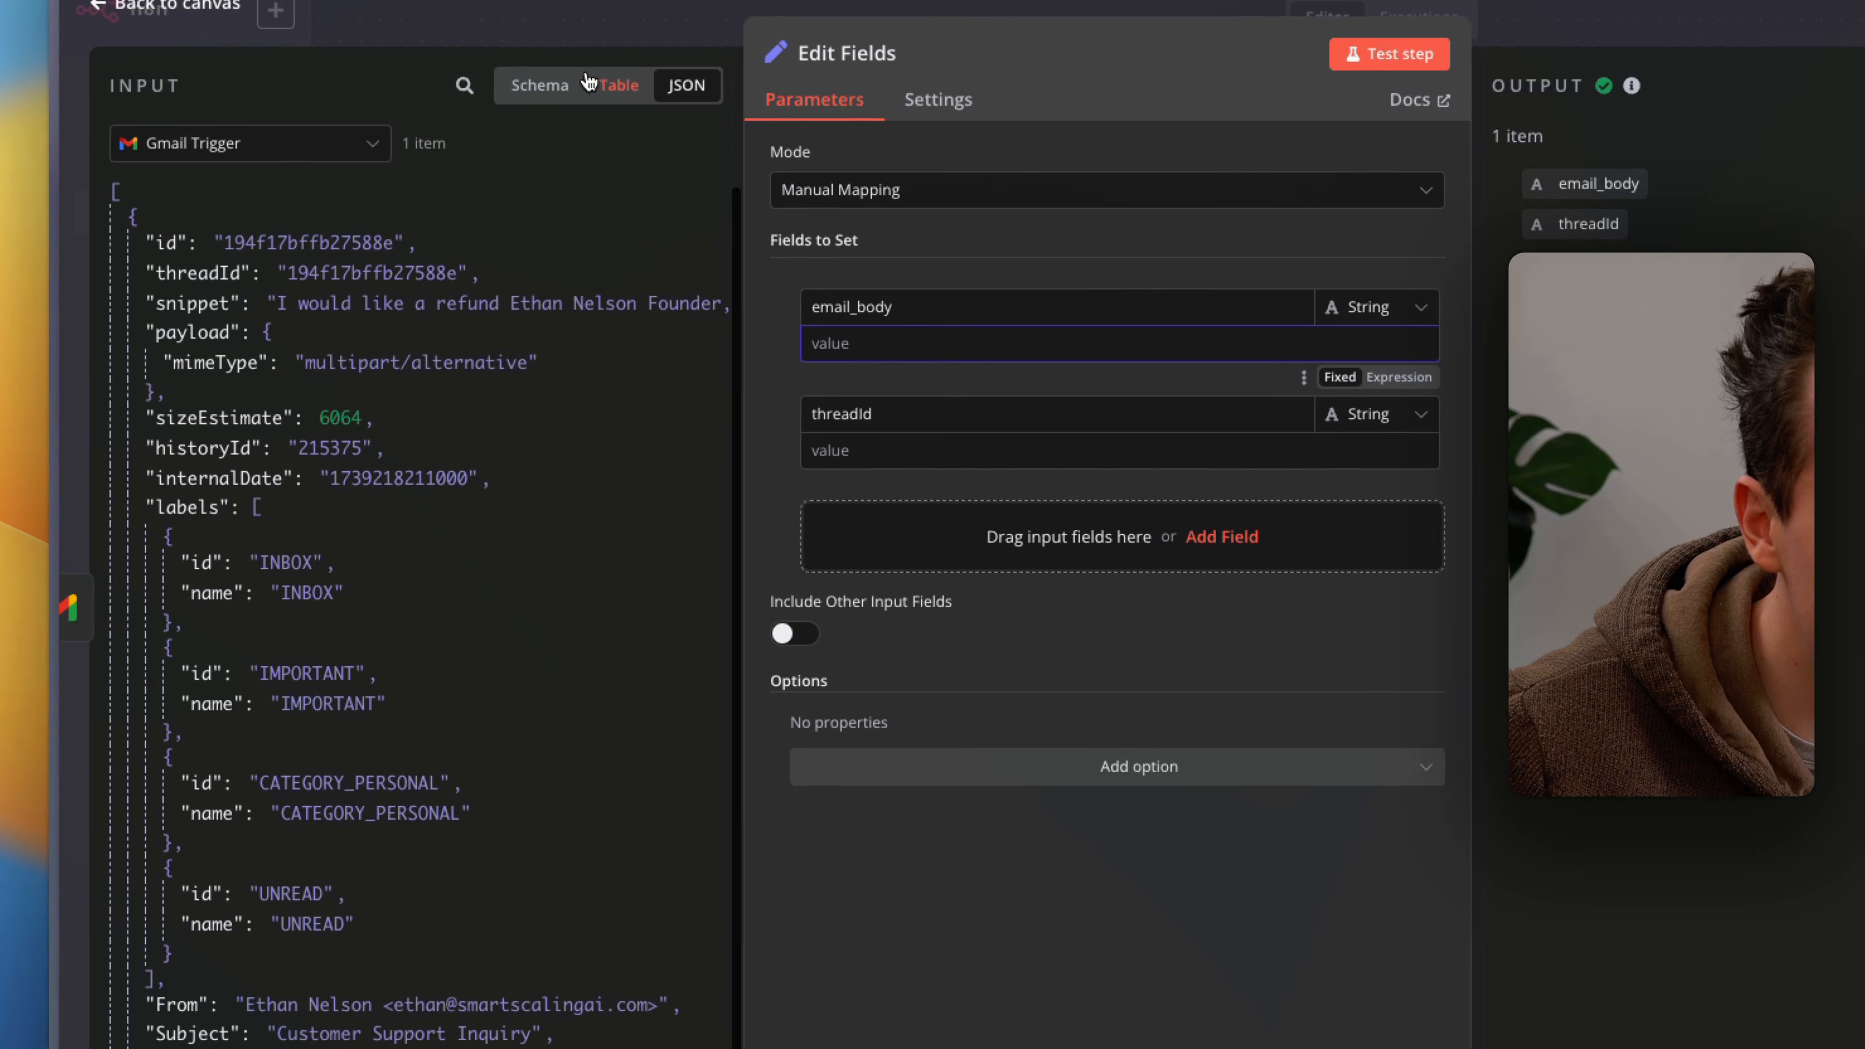
click(555, 94)
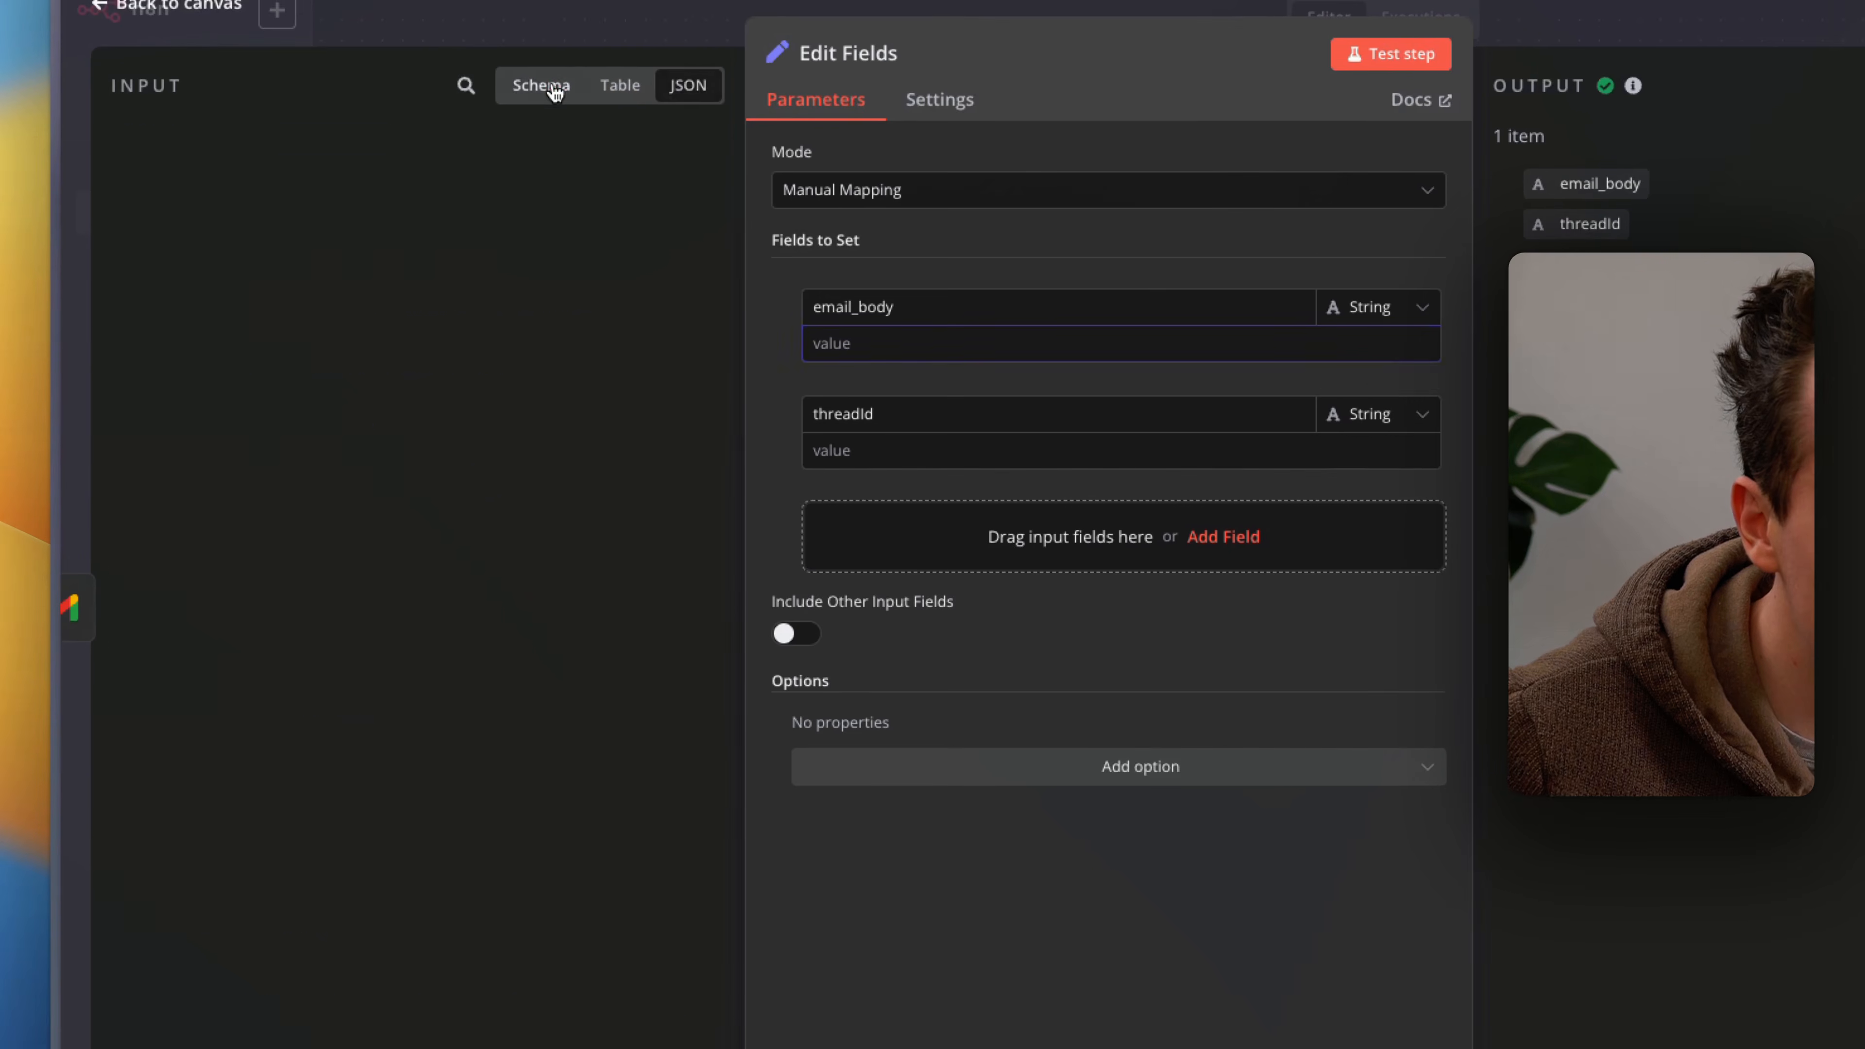
click(855, 360)
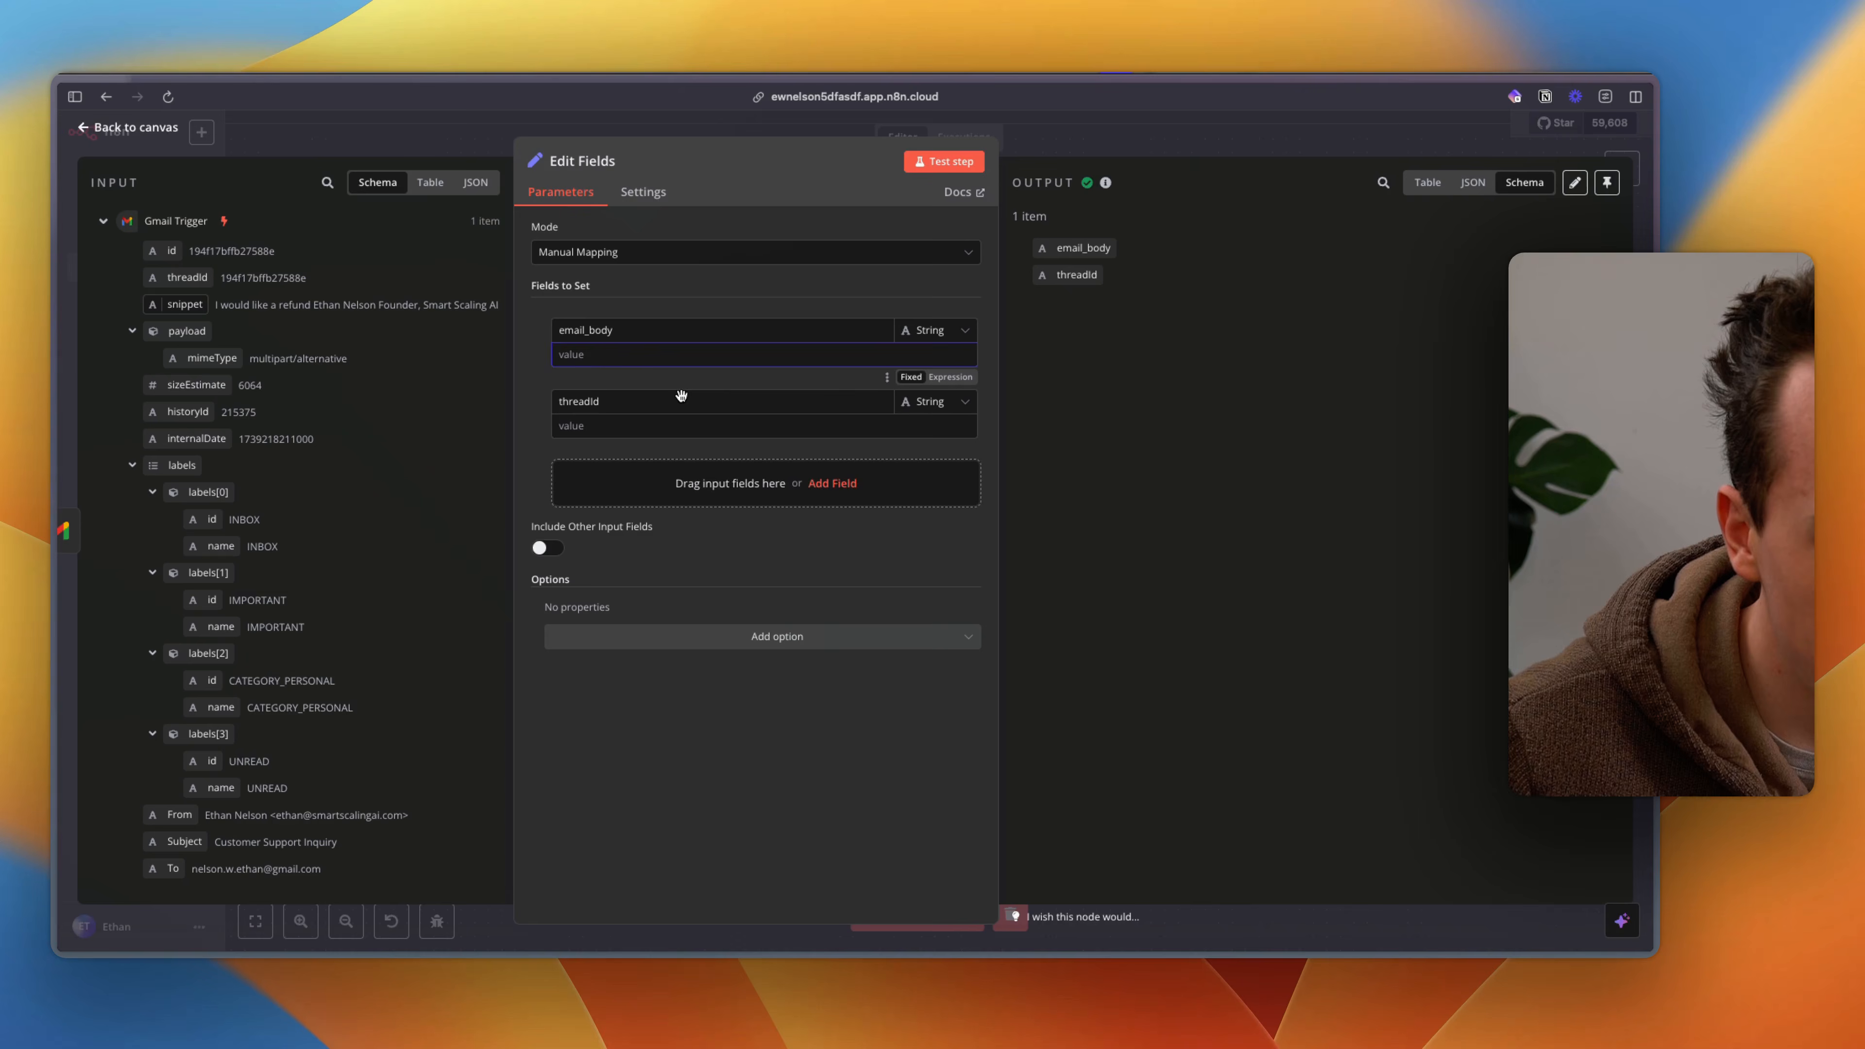
drag(681, 397, 648, 360)
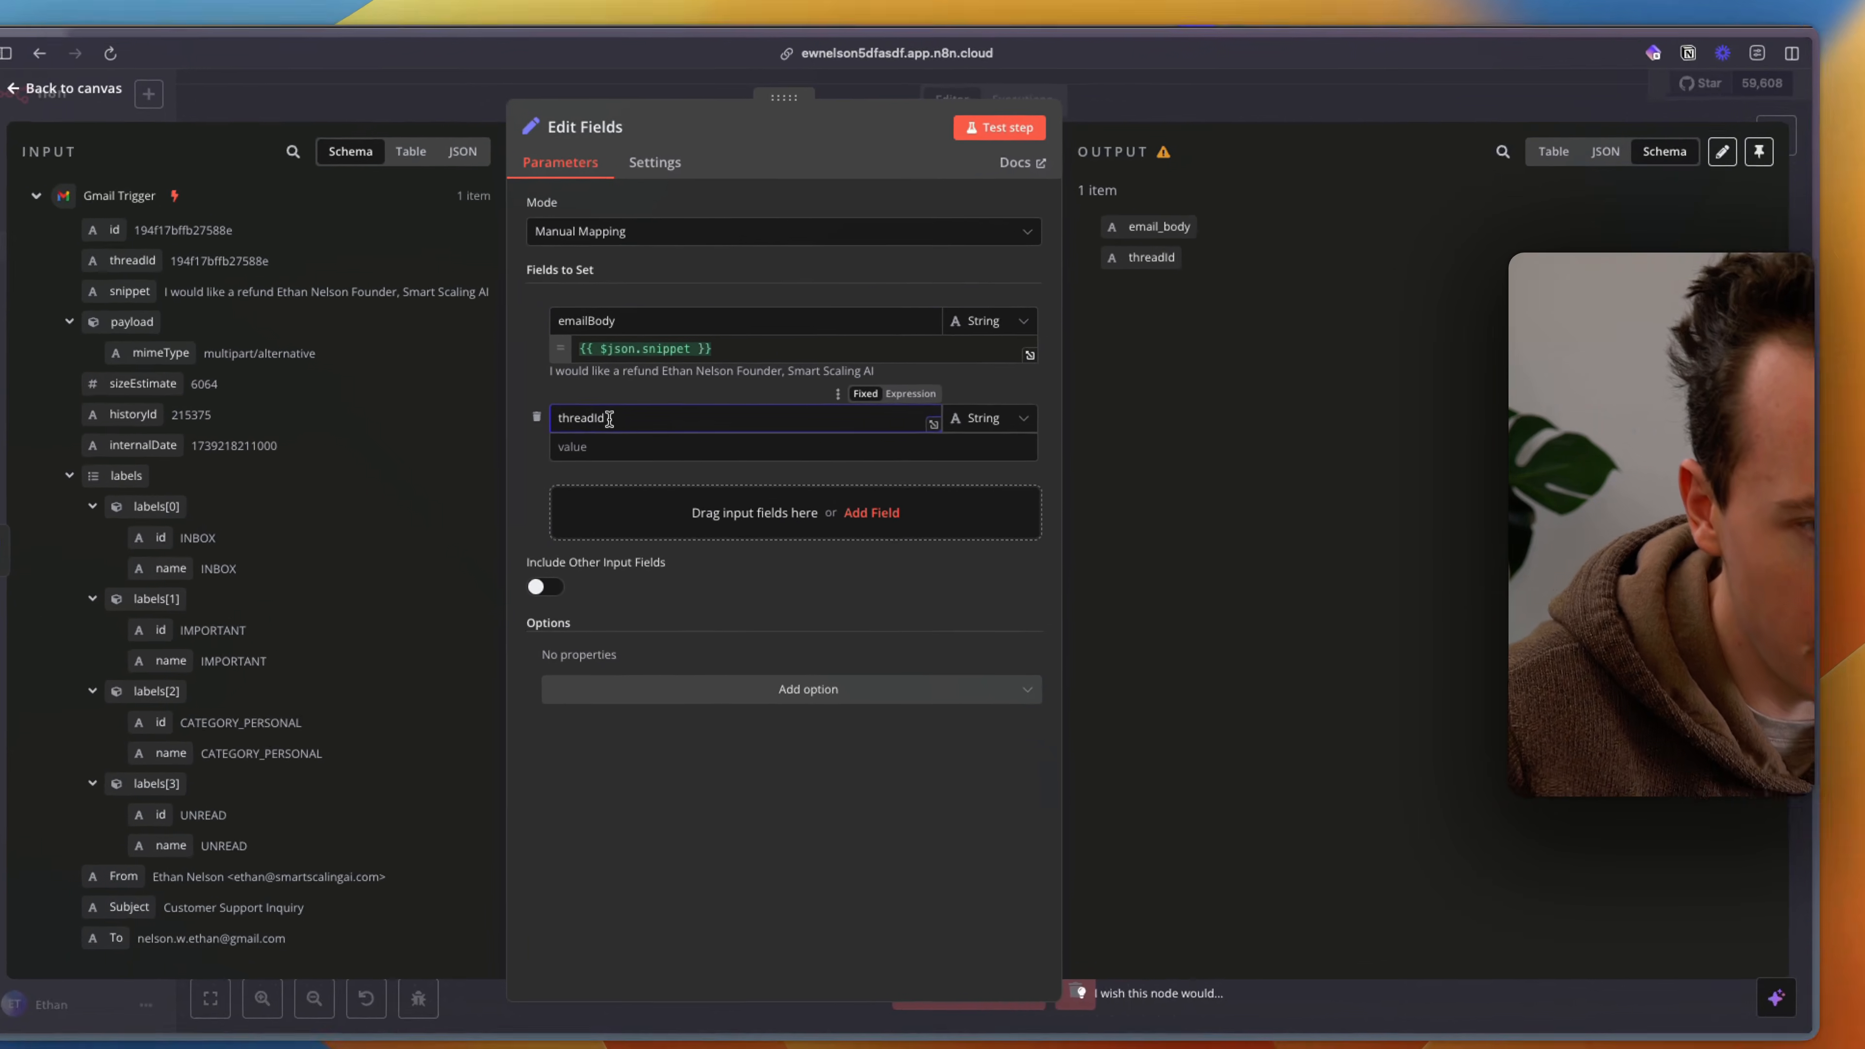
Step: Rename the second field to threadID, map the Gmail threadId to its value, and return to the canvas
key(BackSpace)
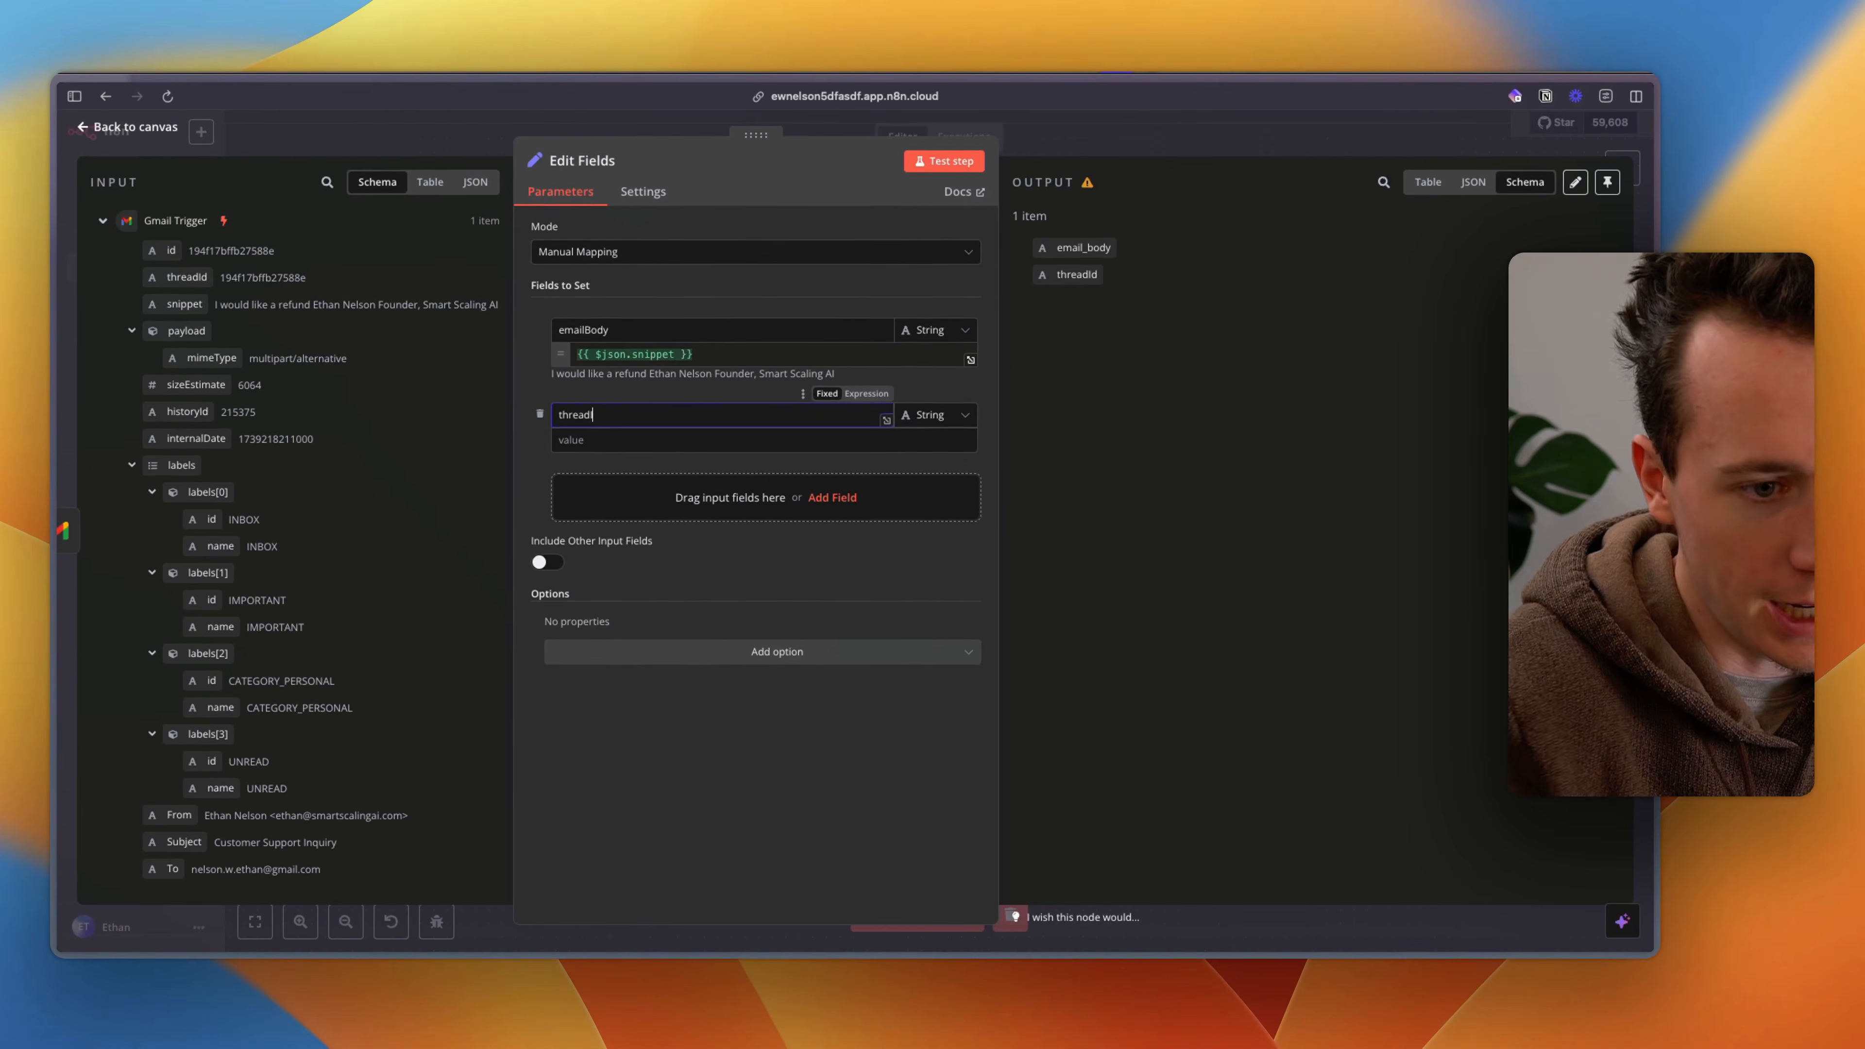
click(583, 438)
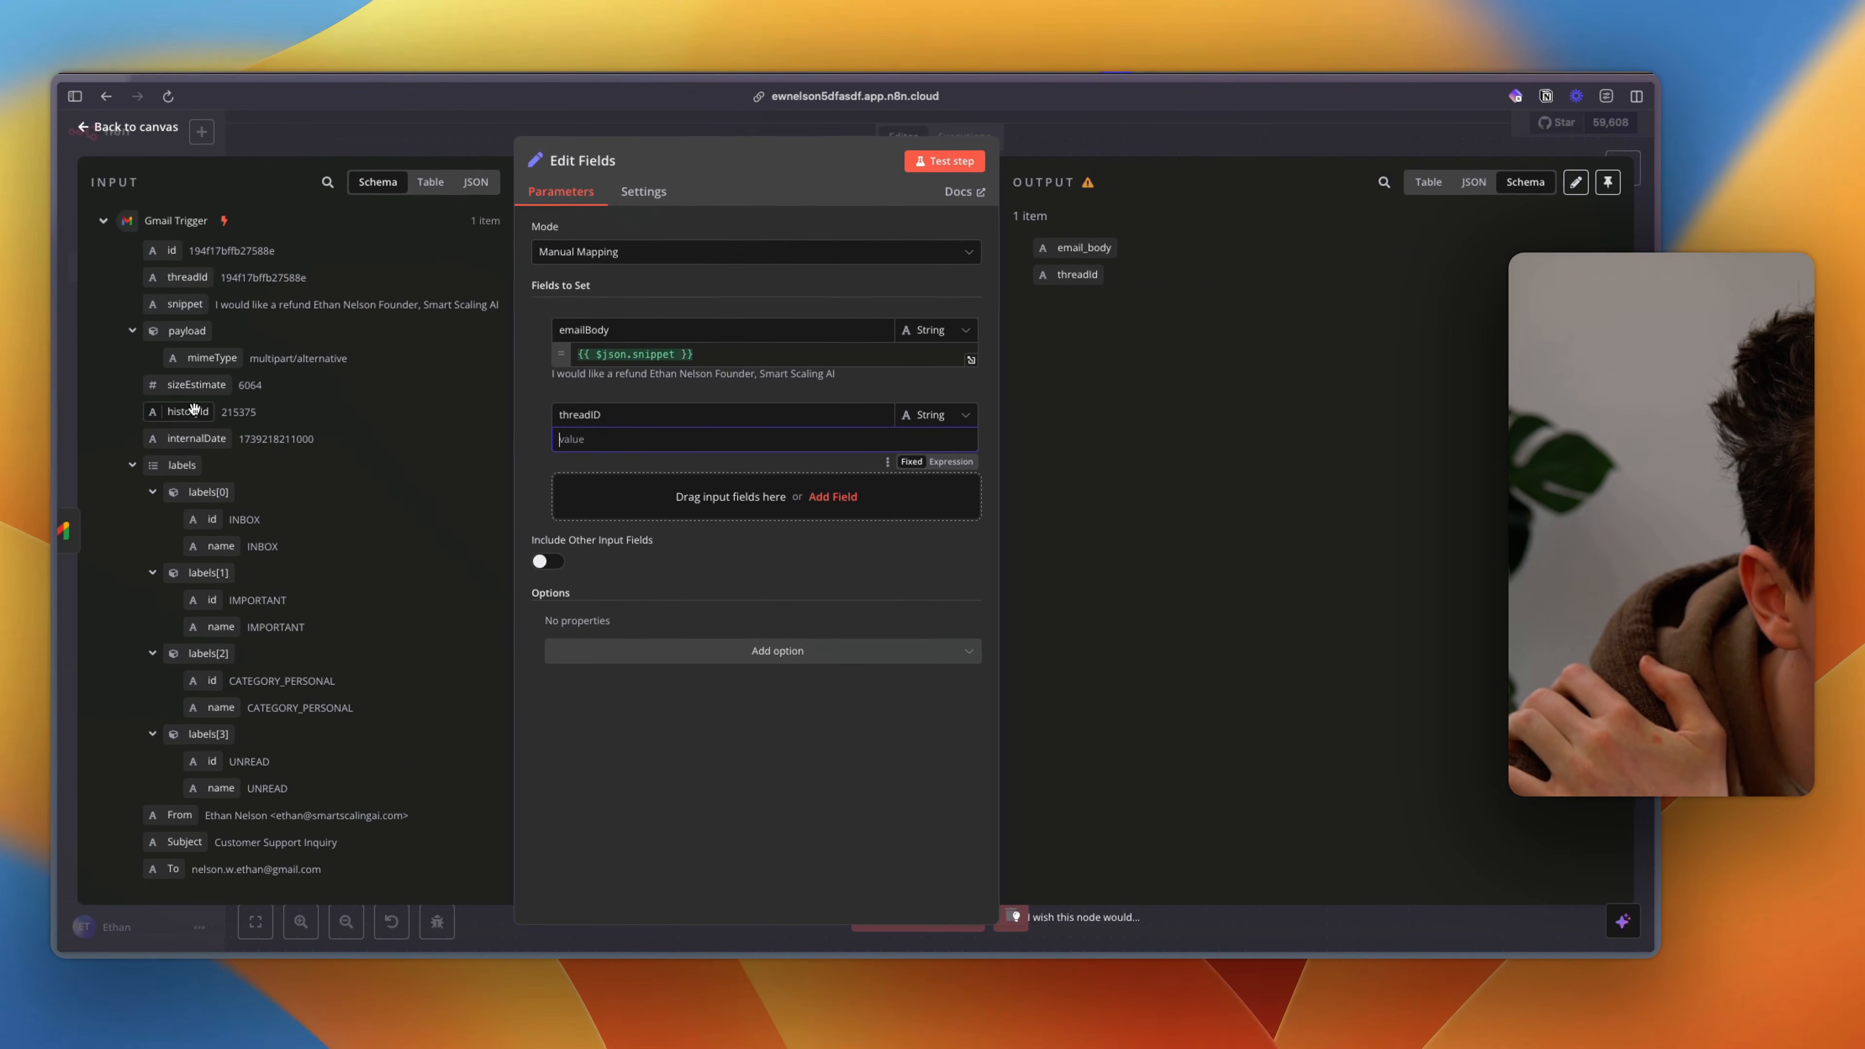
drag(188, 278, 697, 438)
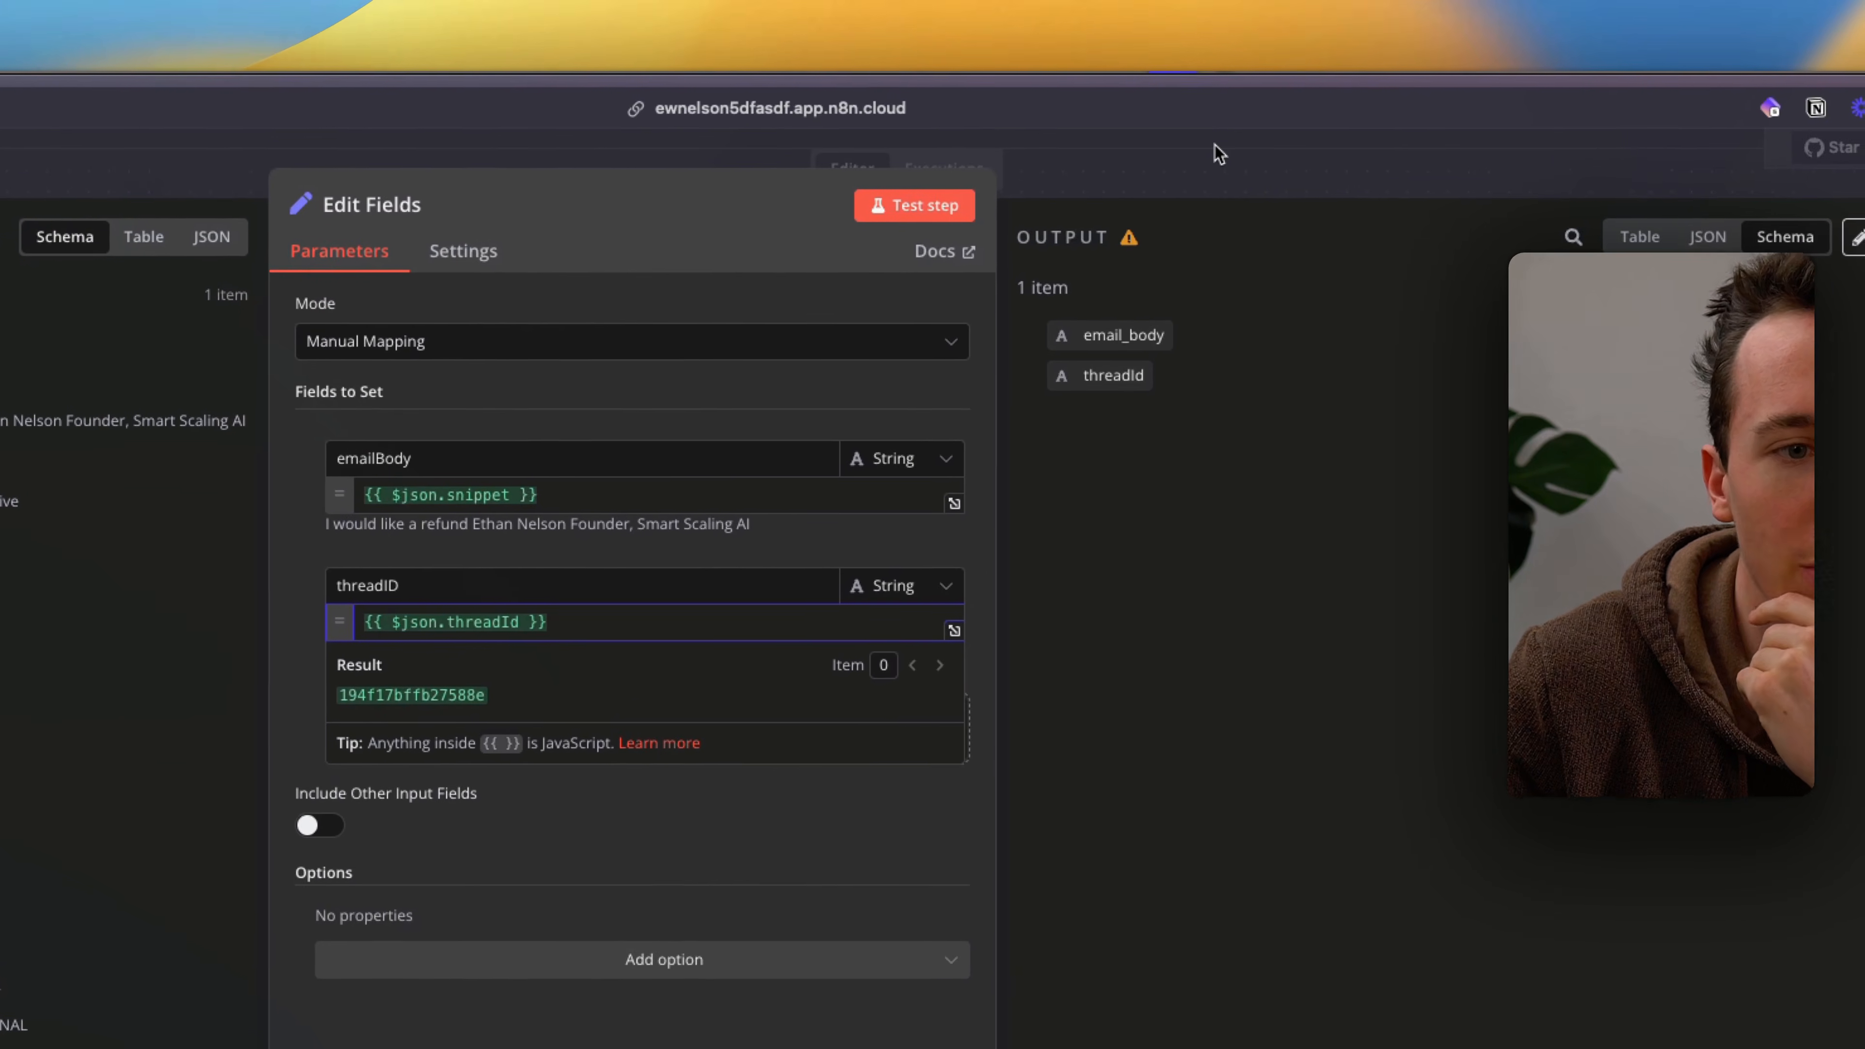
click(1220, 153)
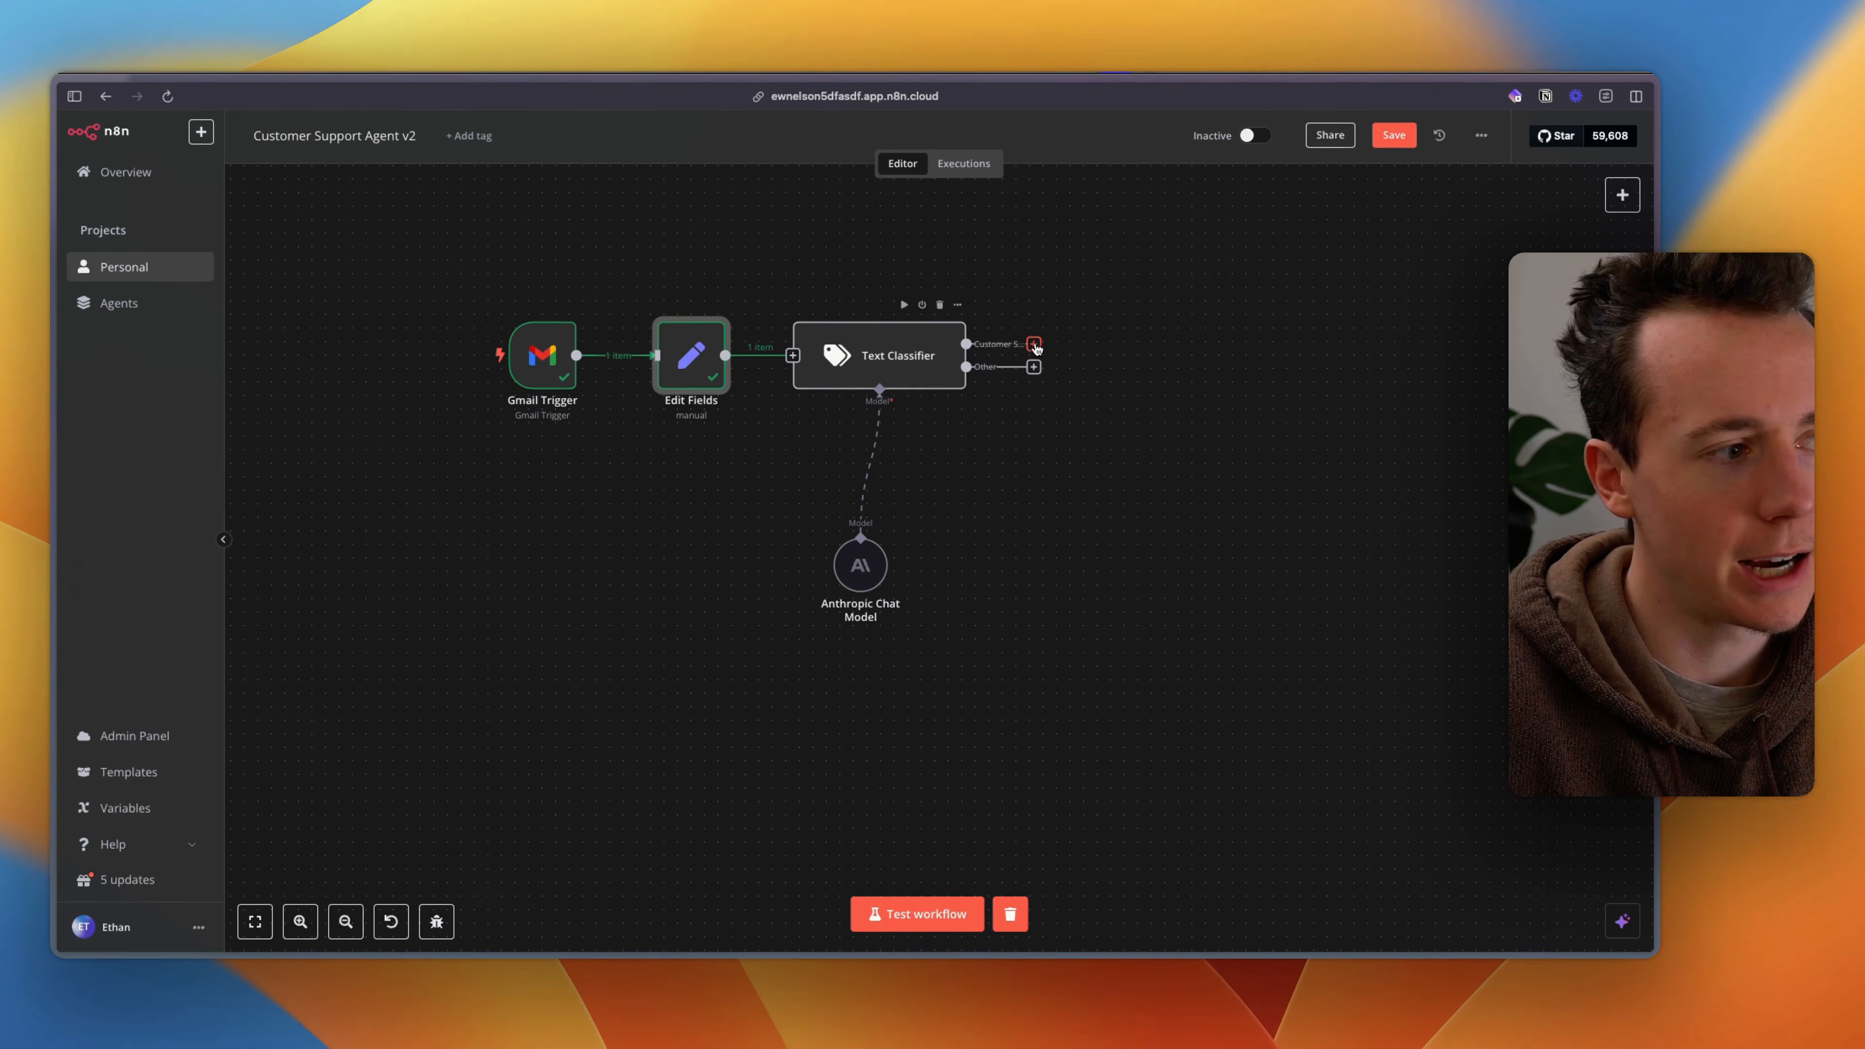
Step: Add an AI Agent to the Text Classifier's customer support output, and set its agent type to Conversational Agent
click(1035, 344)
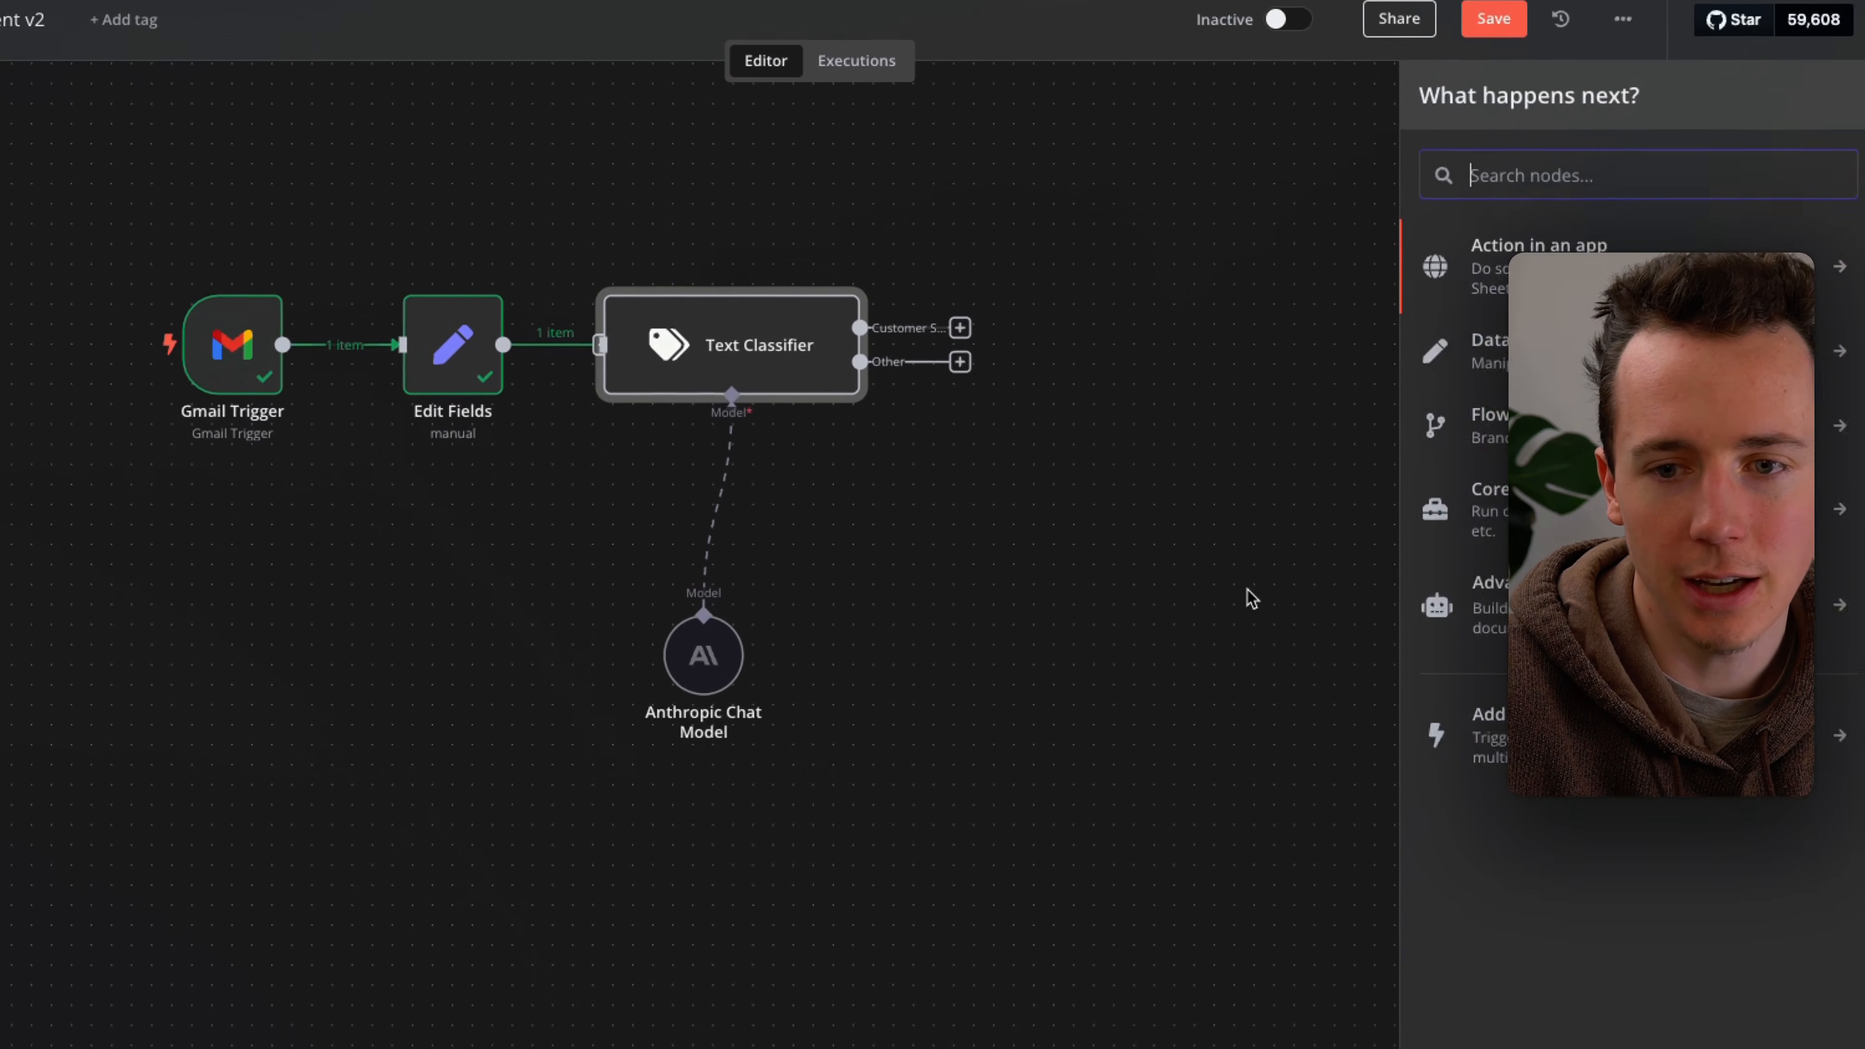
click(1420, 542)
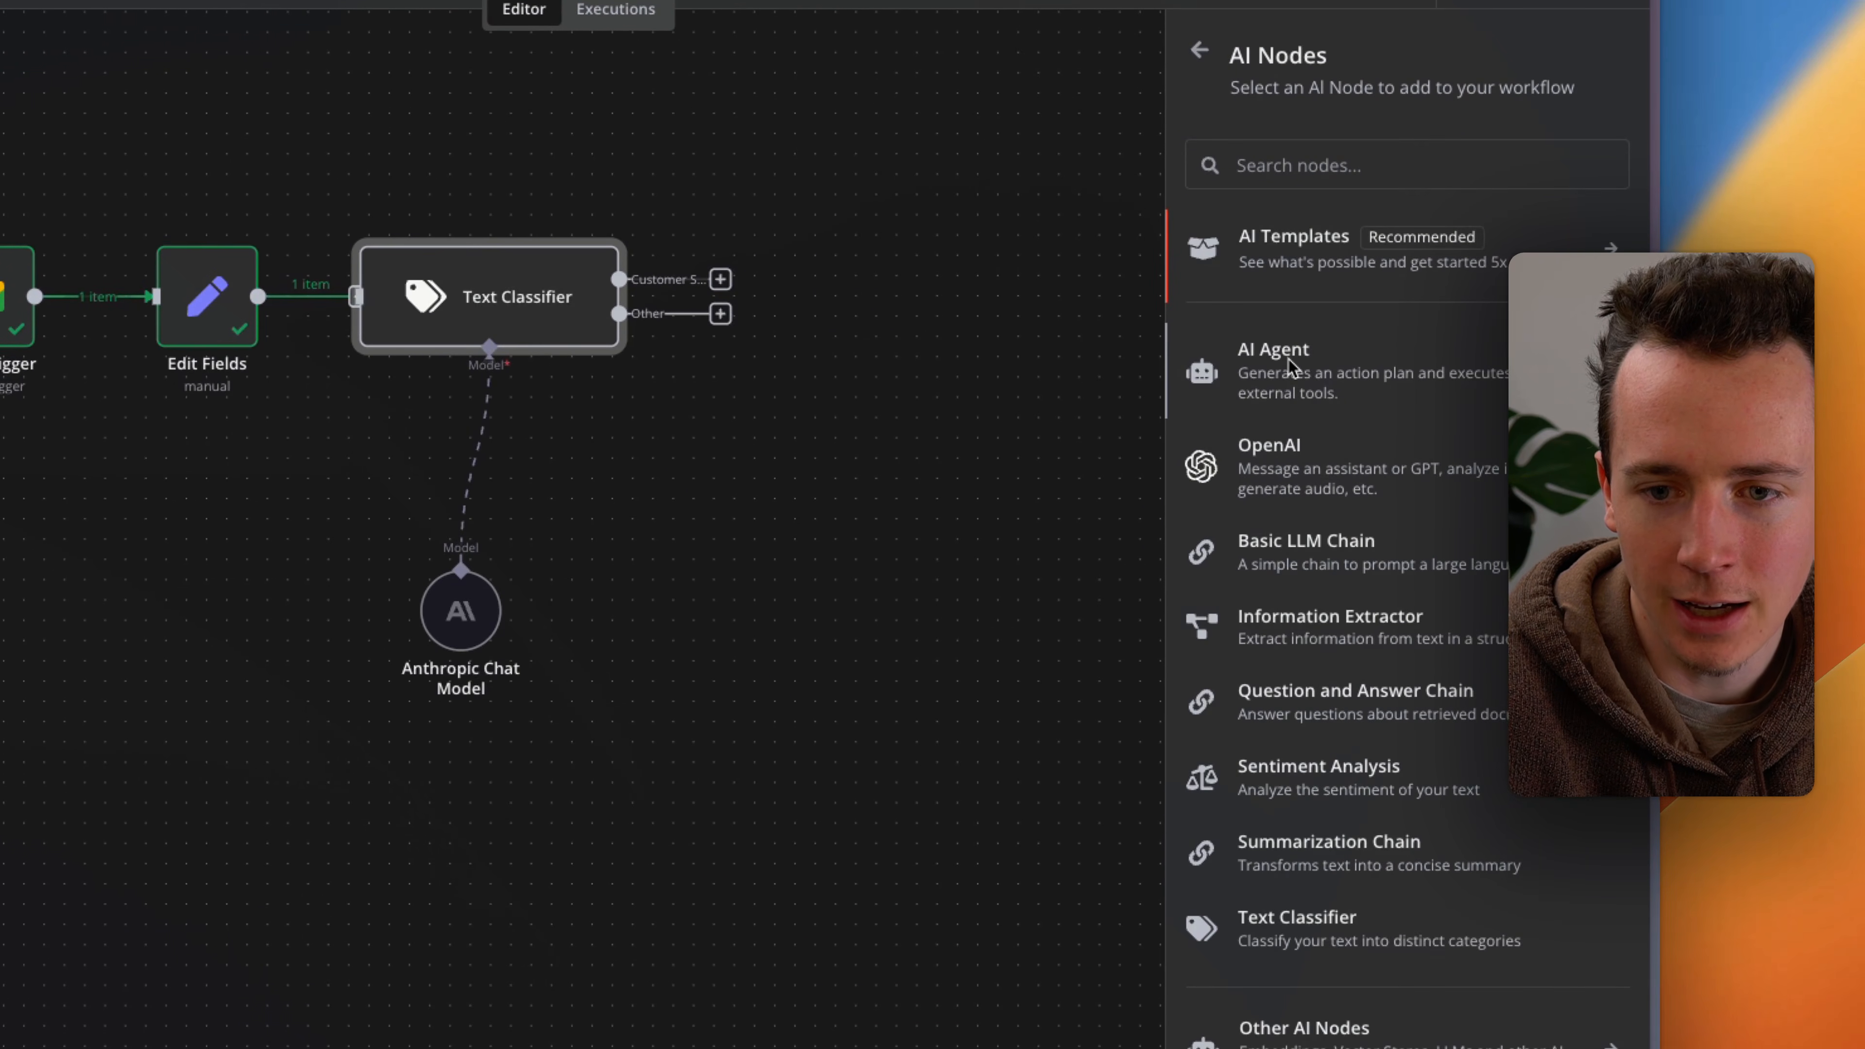
click(1290, 367)
click(508, 206)
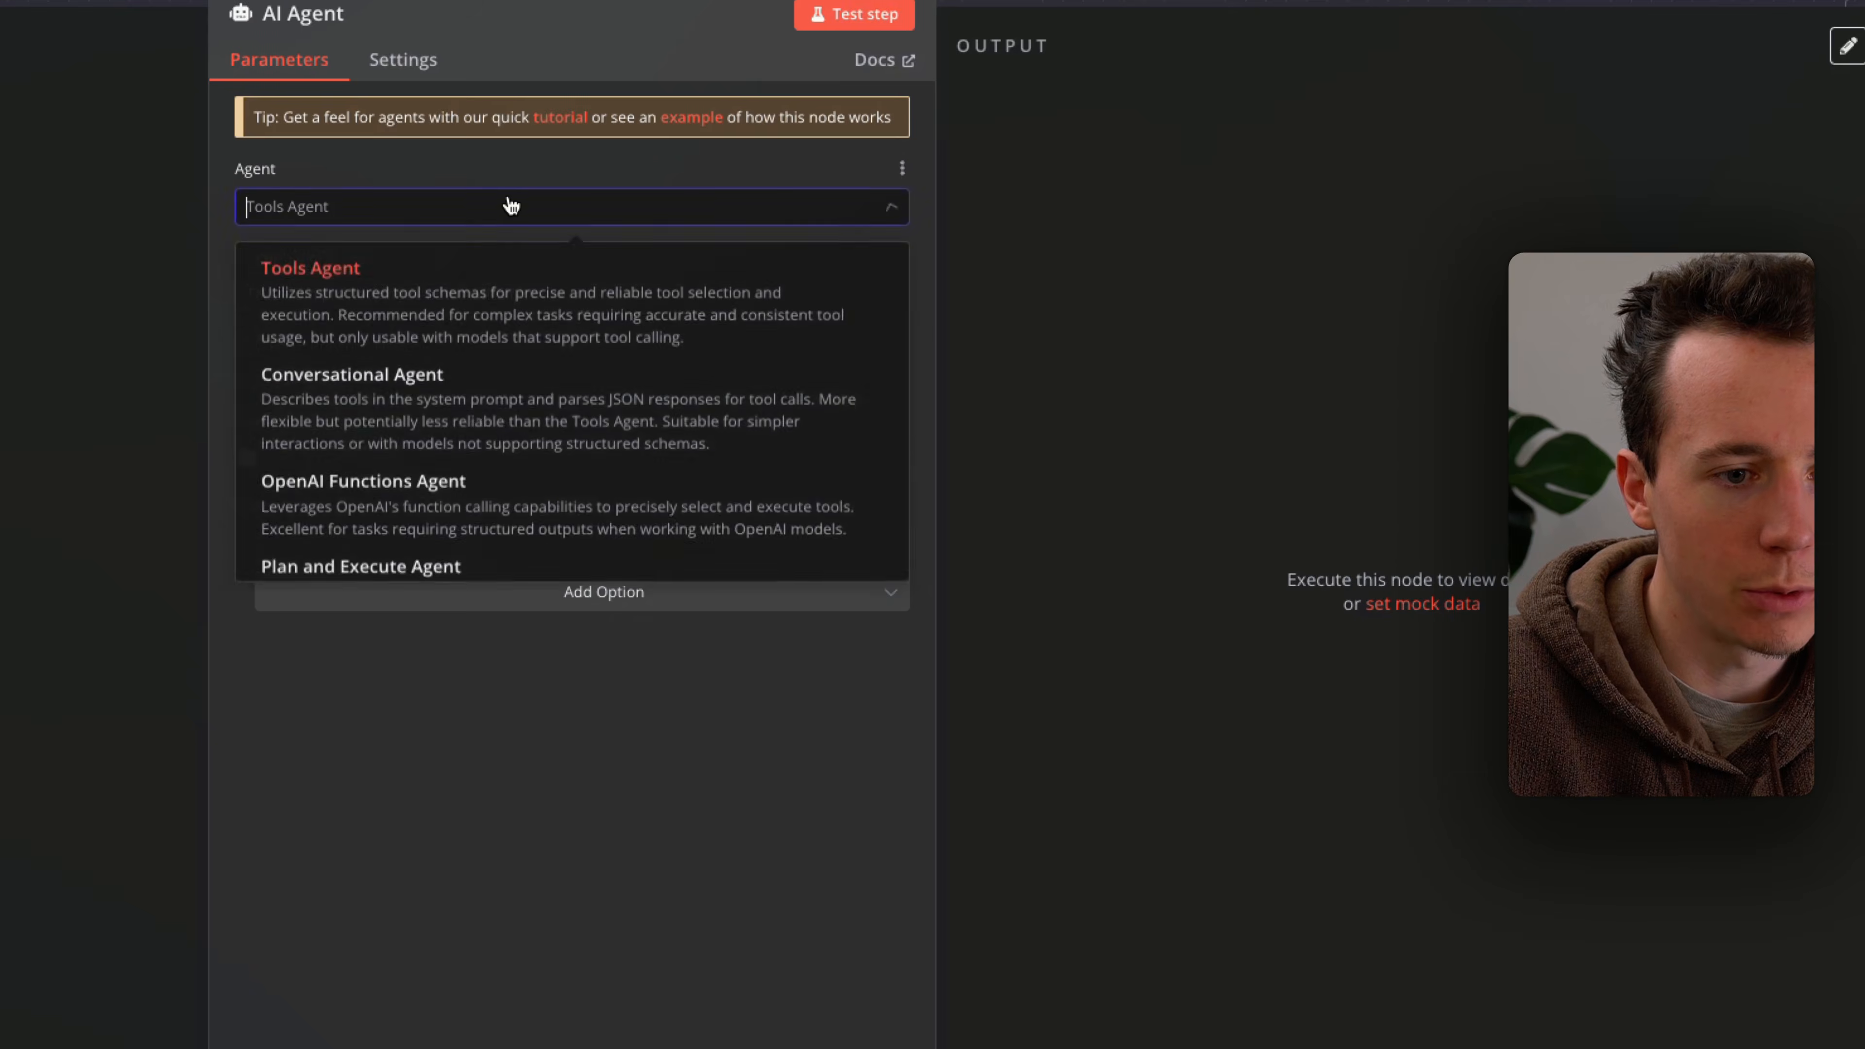
click(514, 376)
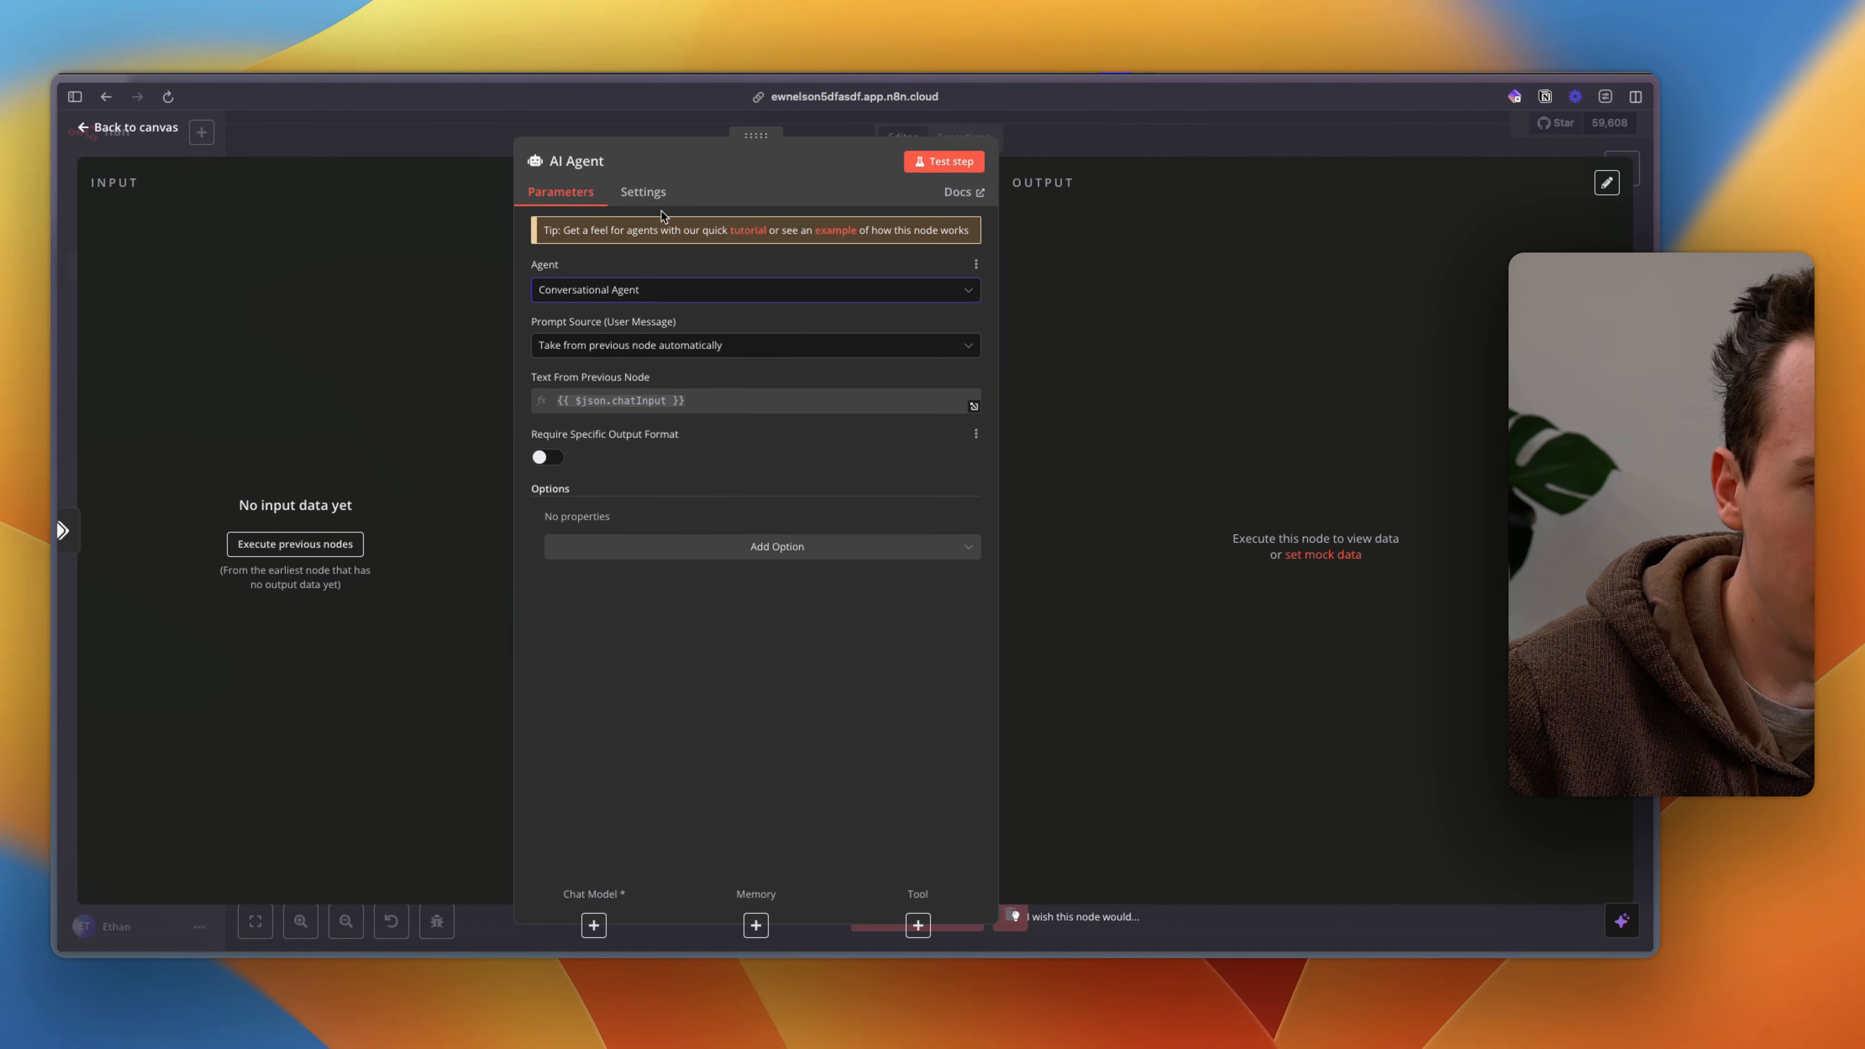
click(1170, 153)
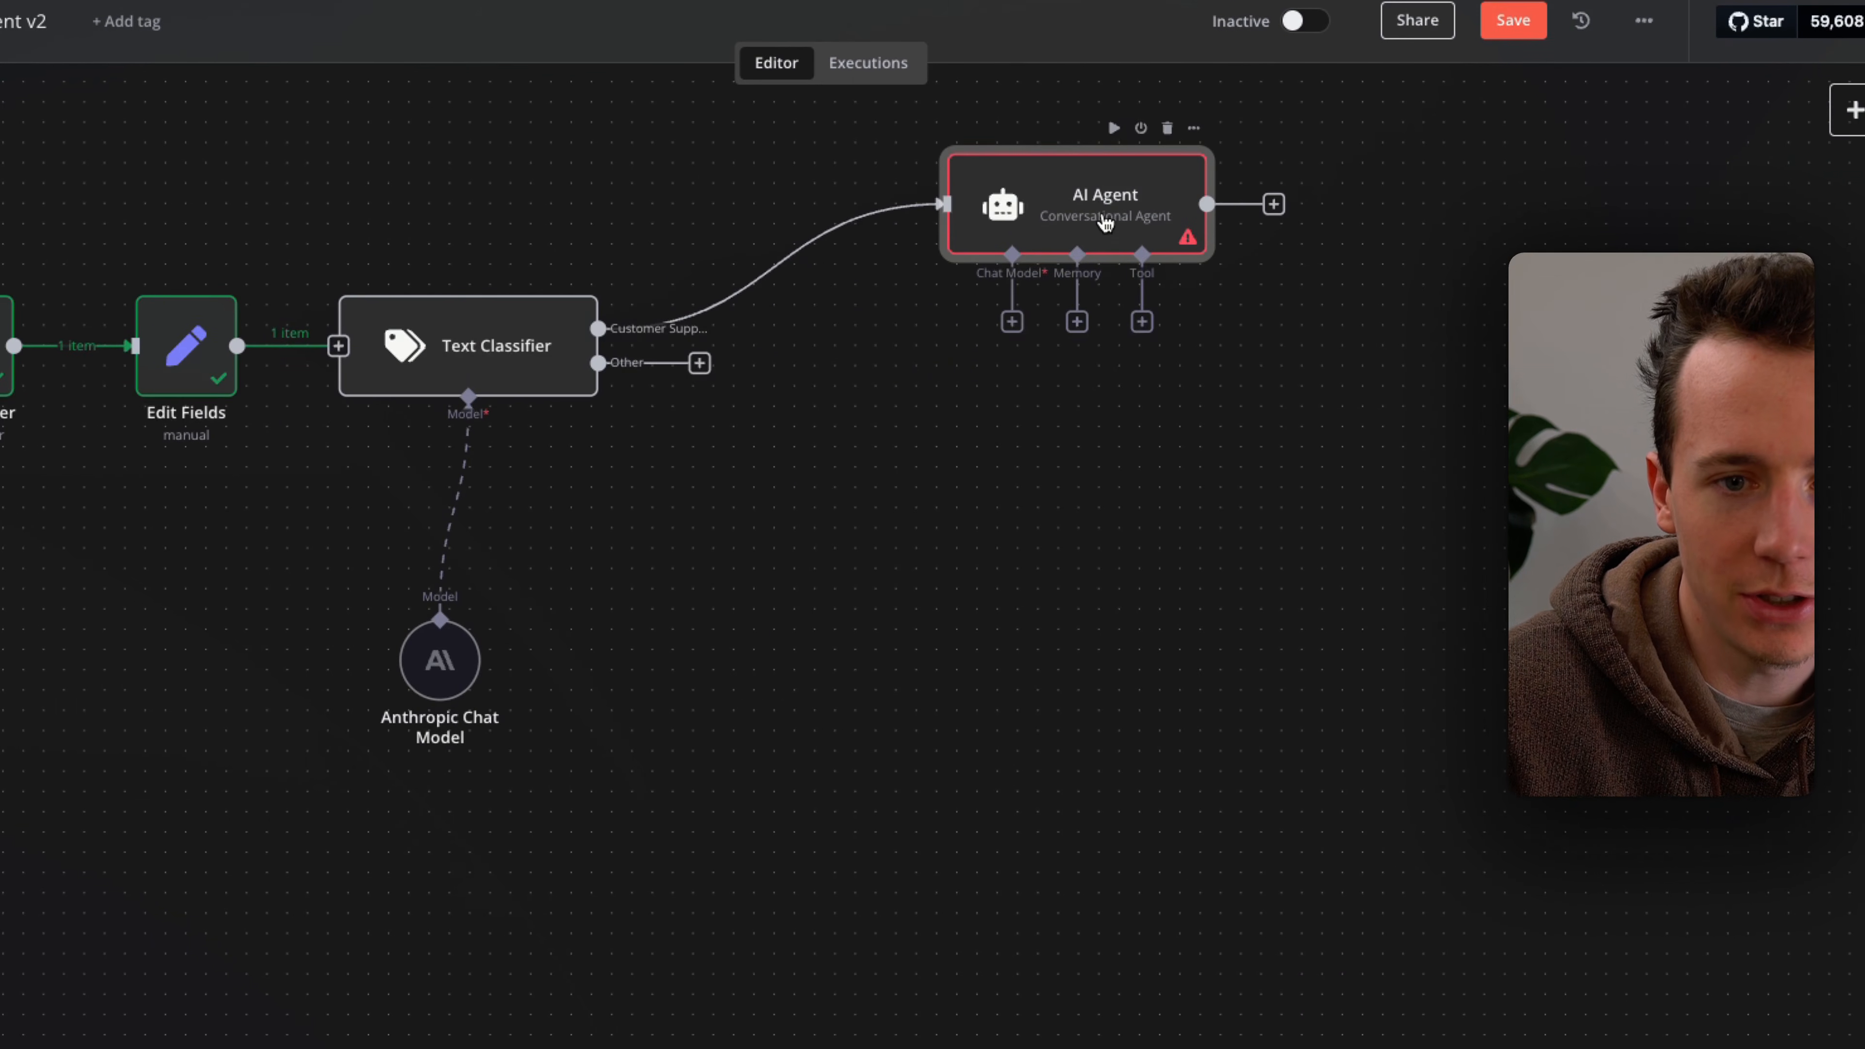
Step: Rename the AI Agent node to Customer Support Agent
double_click(1092, 204)
click(507, 205)
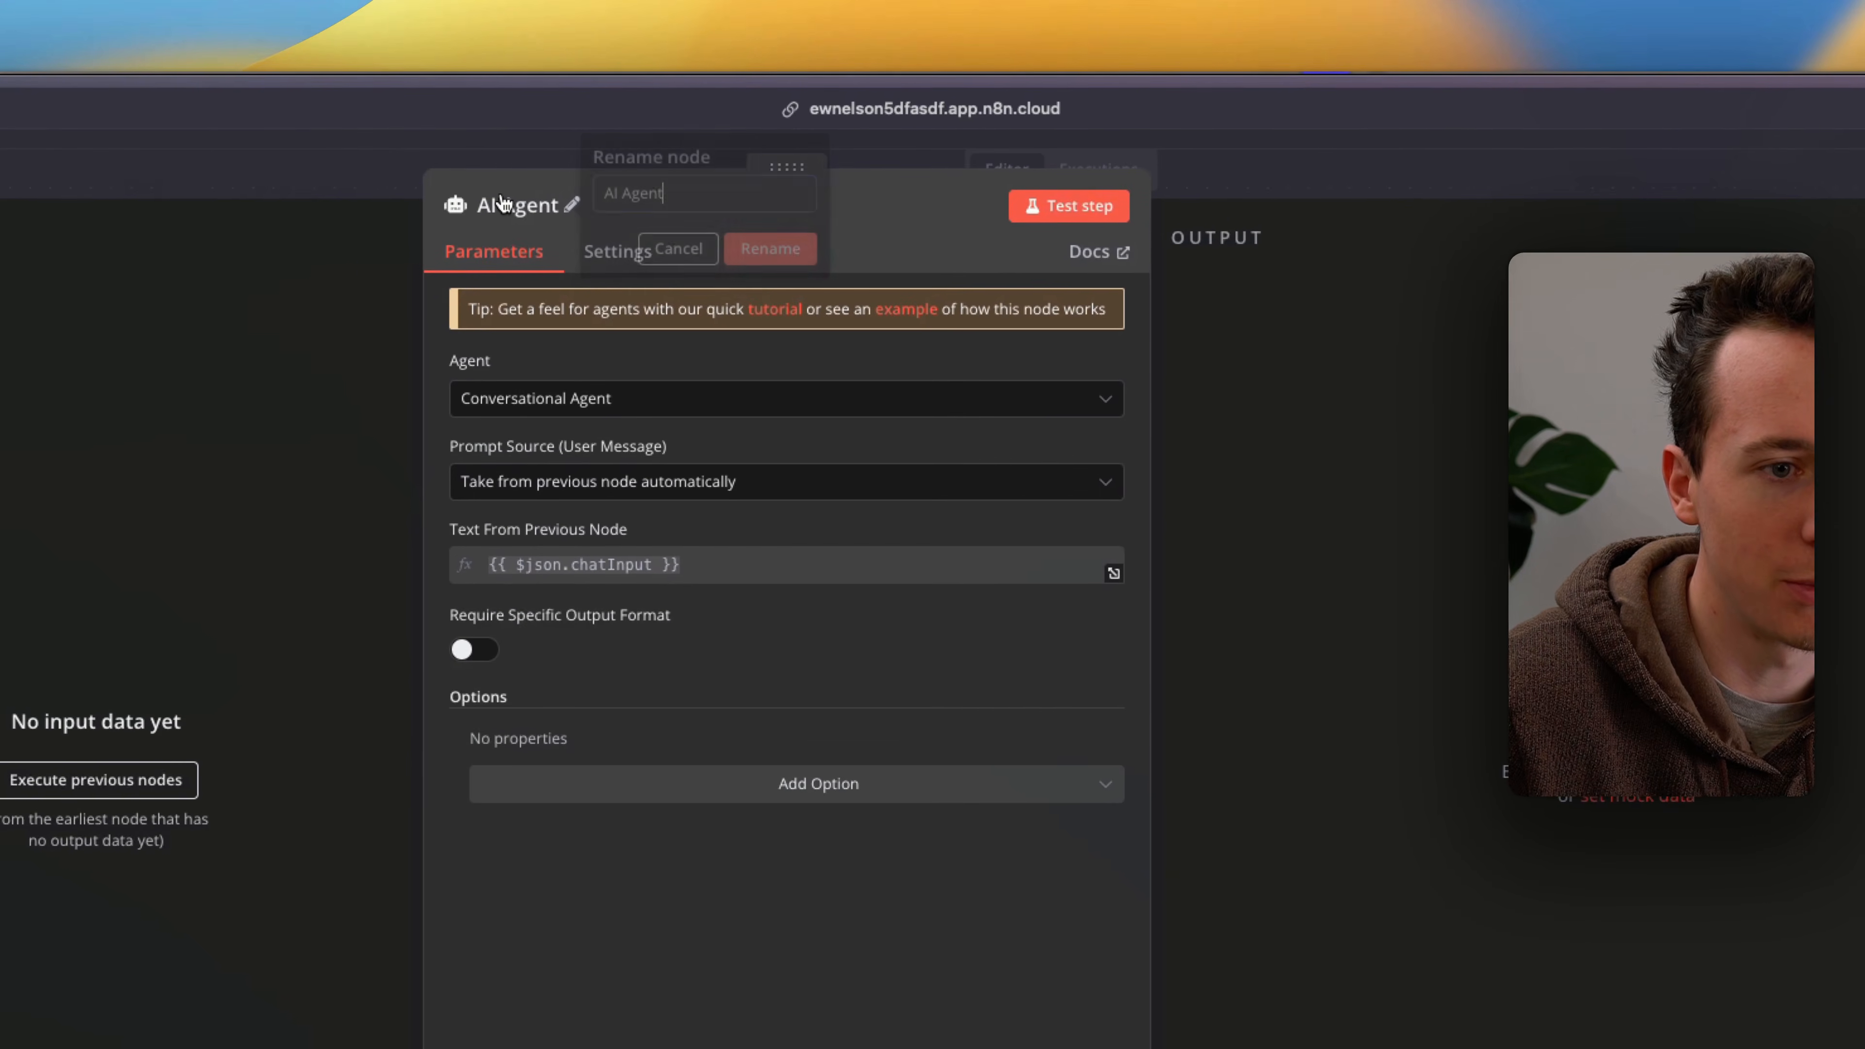
key(super+a)
text(Customer Supp)
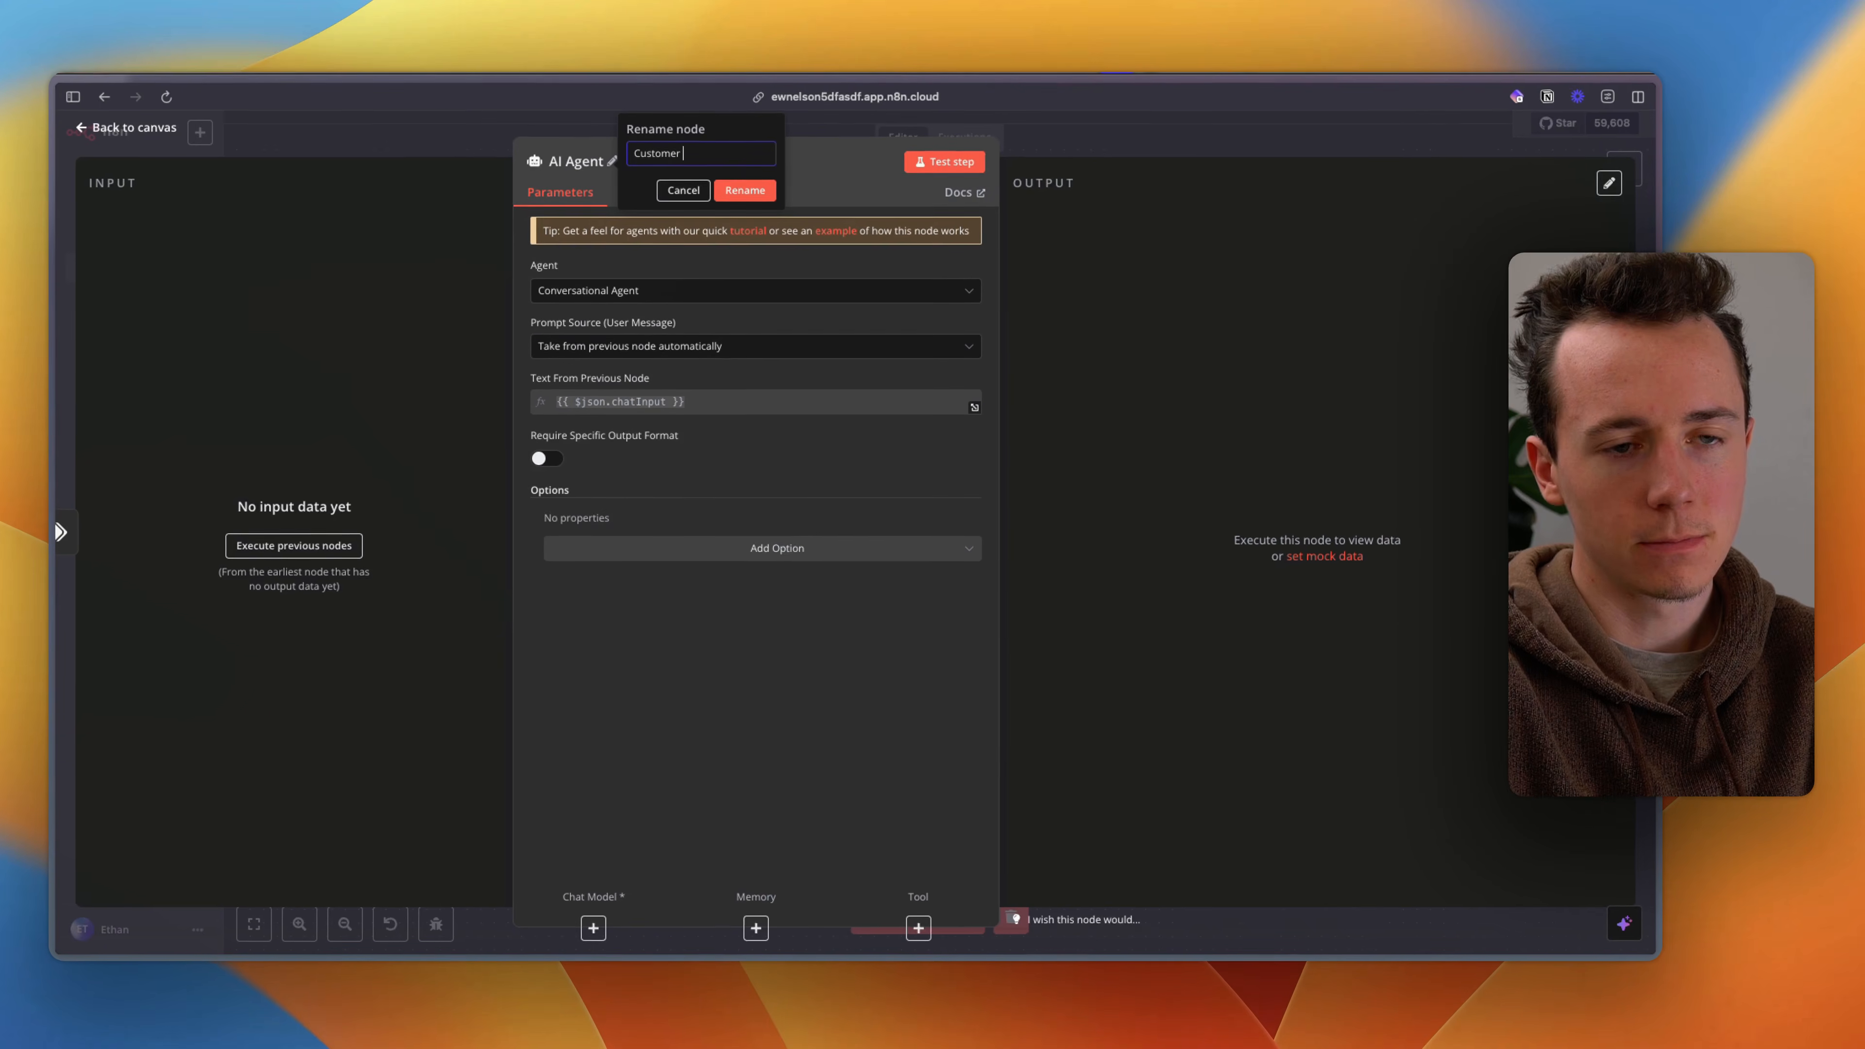
text(ort Agent)
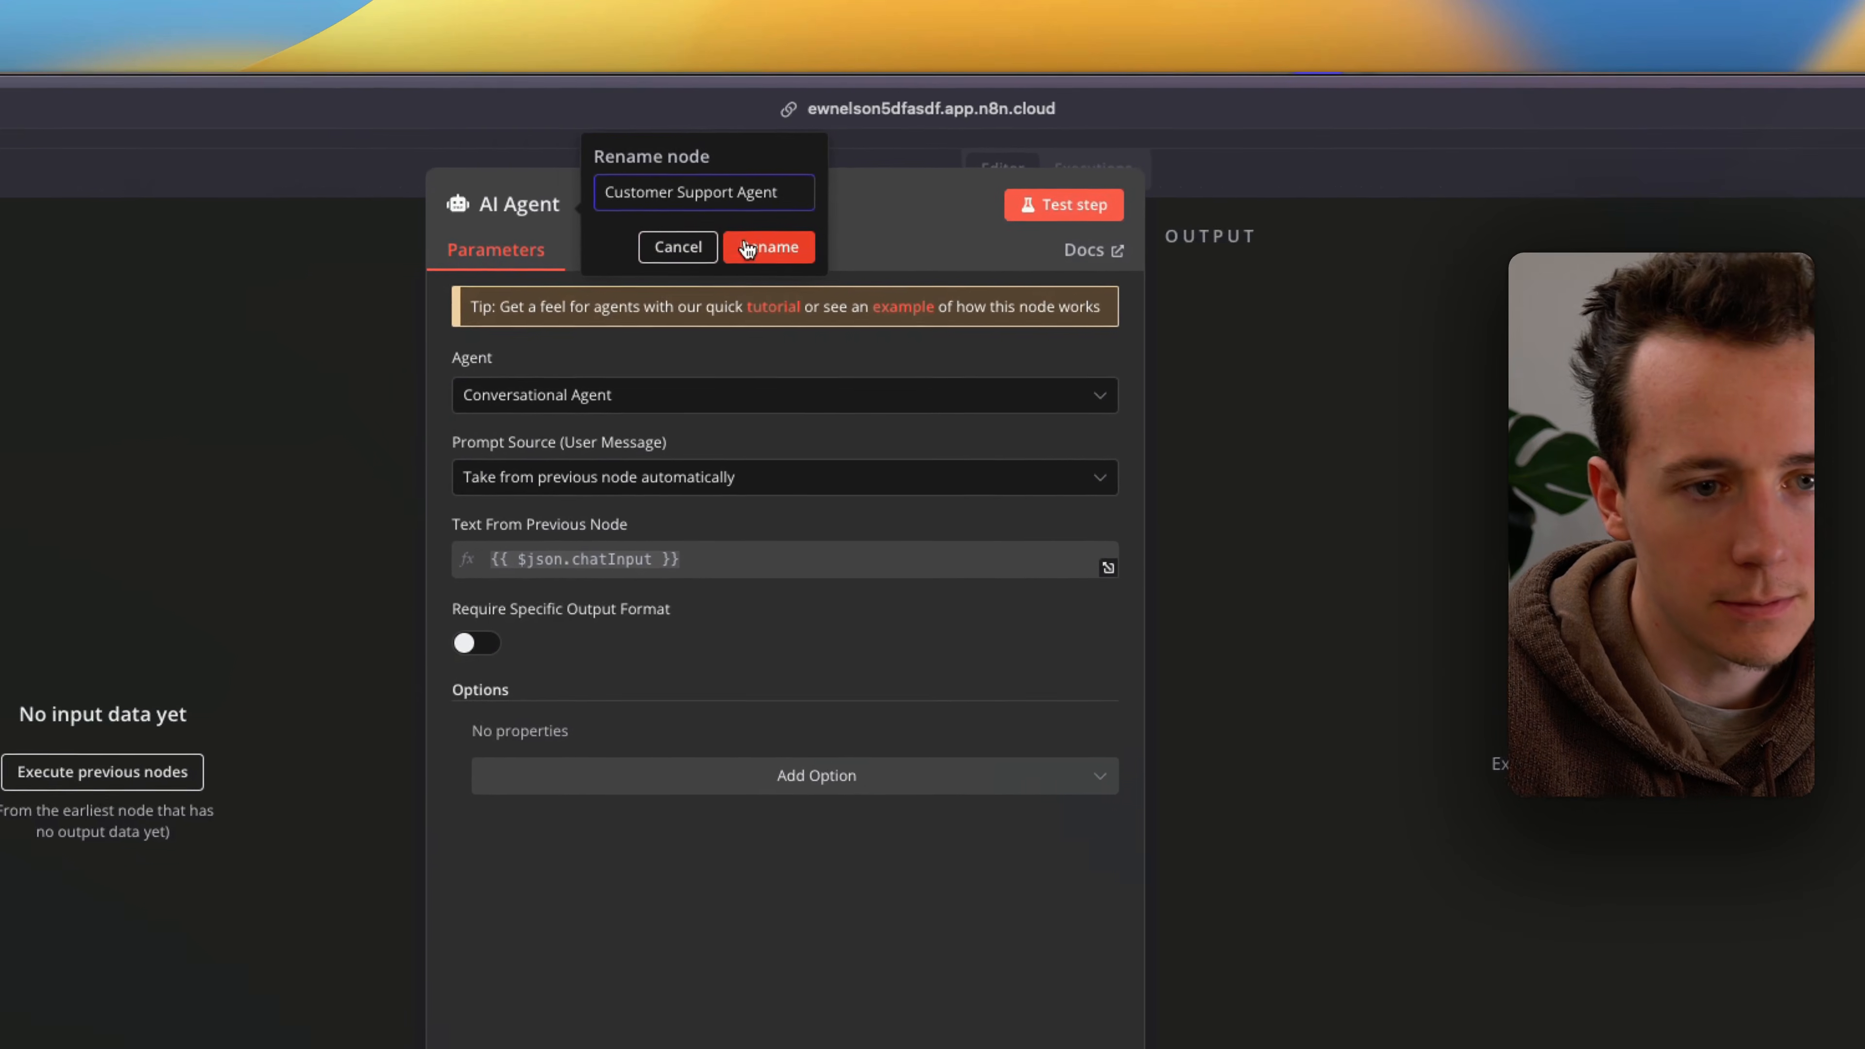
key(Return)
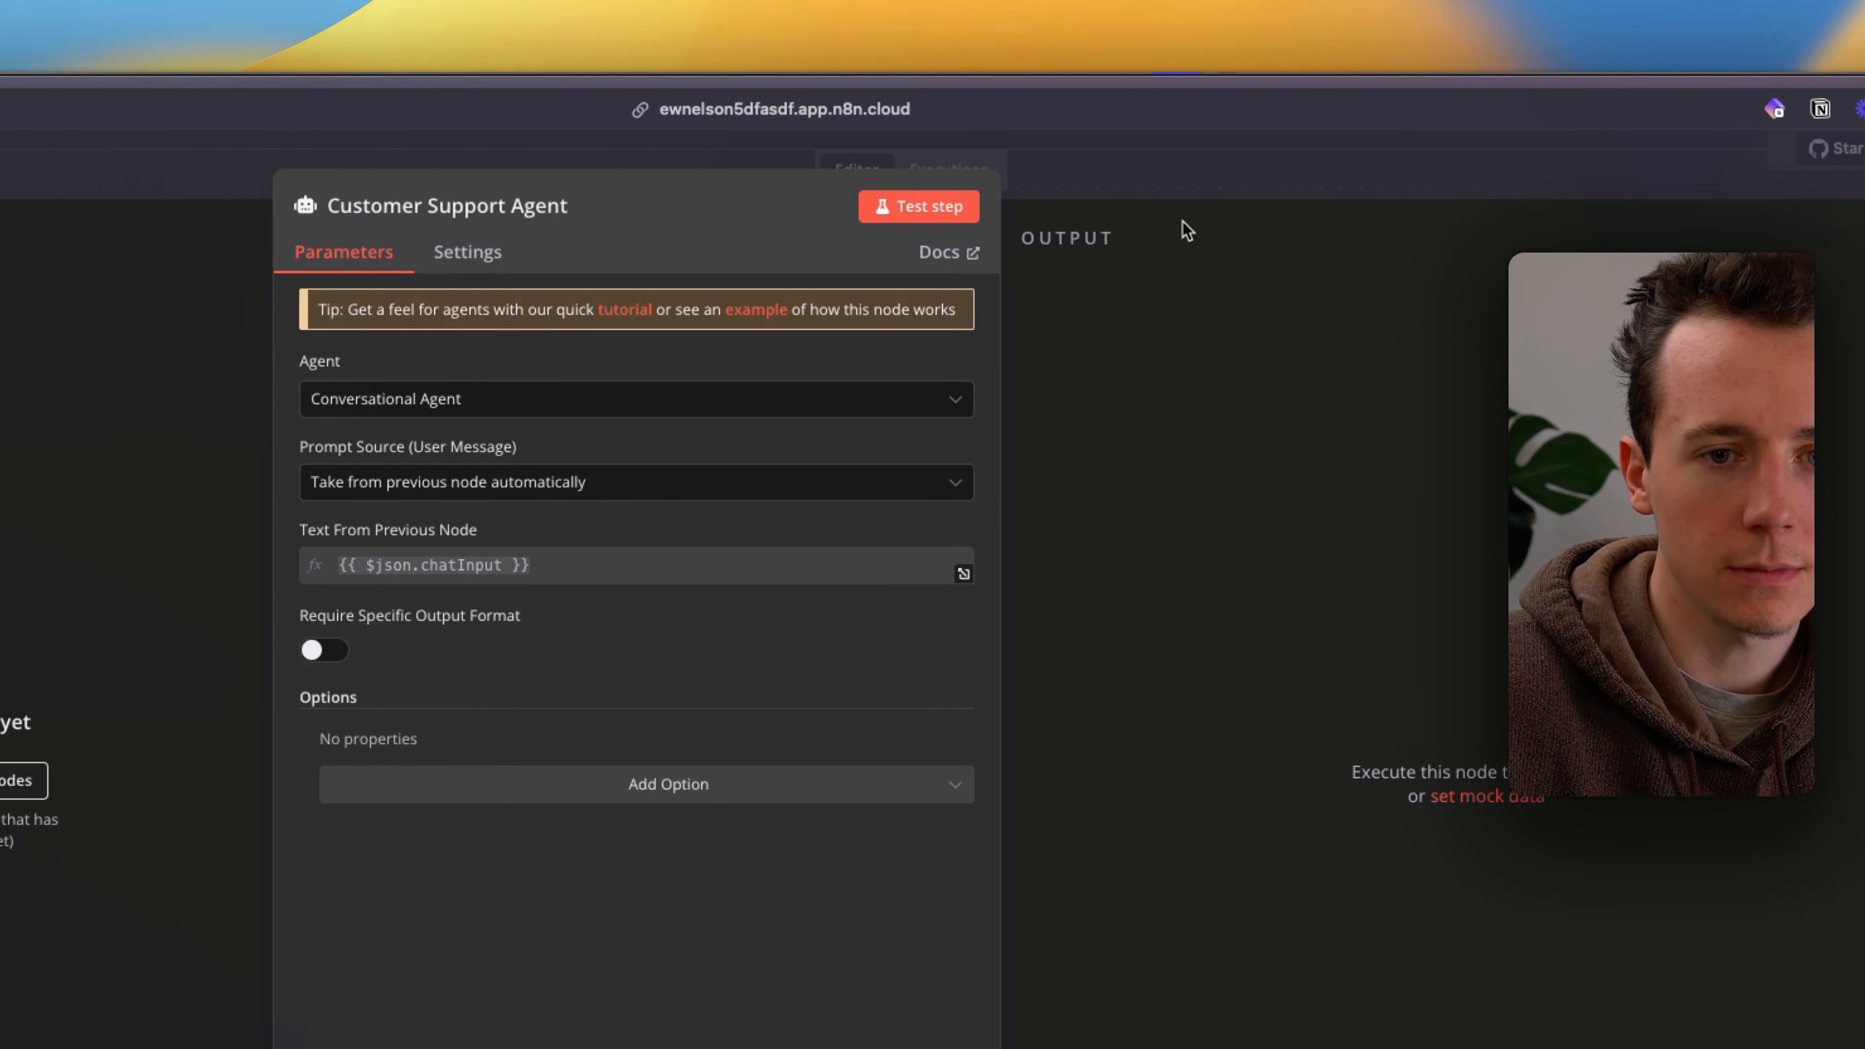
click(1208, 494)
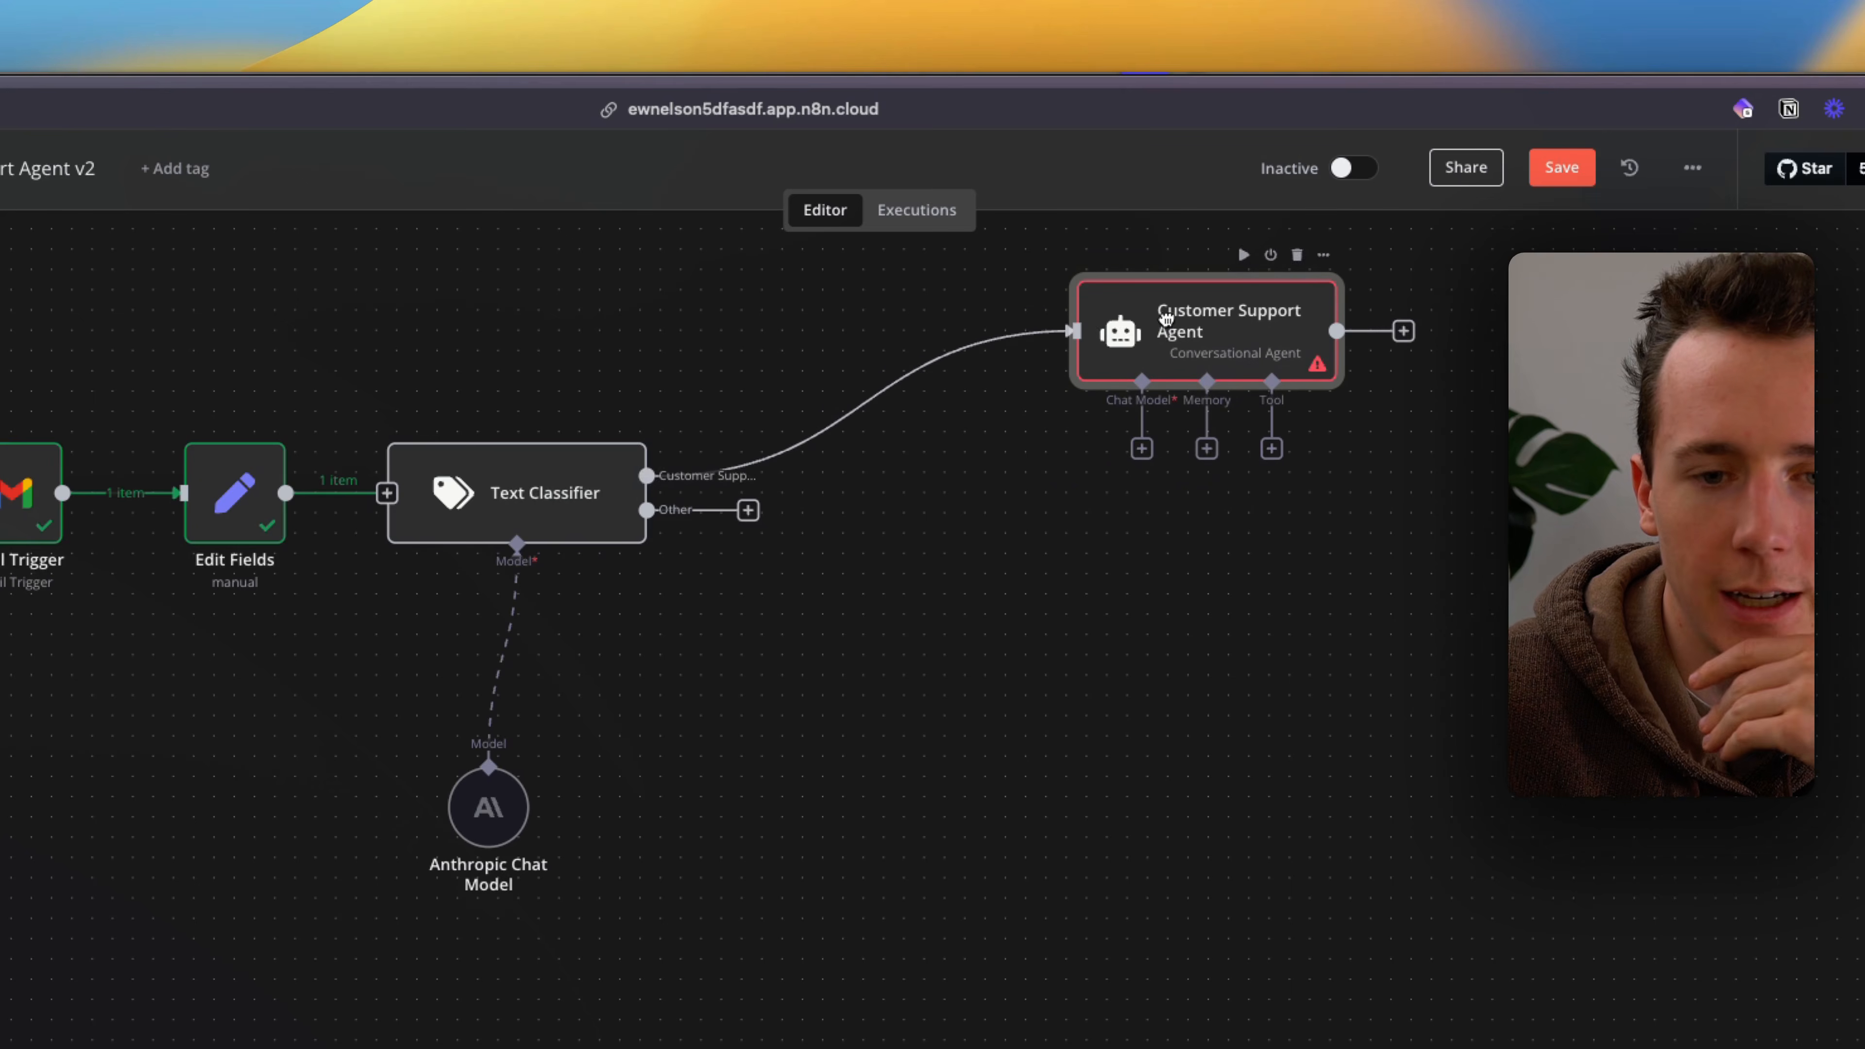
Step: Attach an OpenAI Chat Model to the Customer Support Agent, and reposition it below the agent
click(1143, 449)
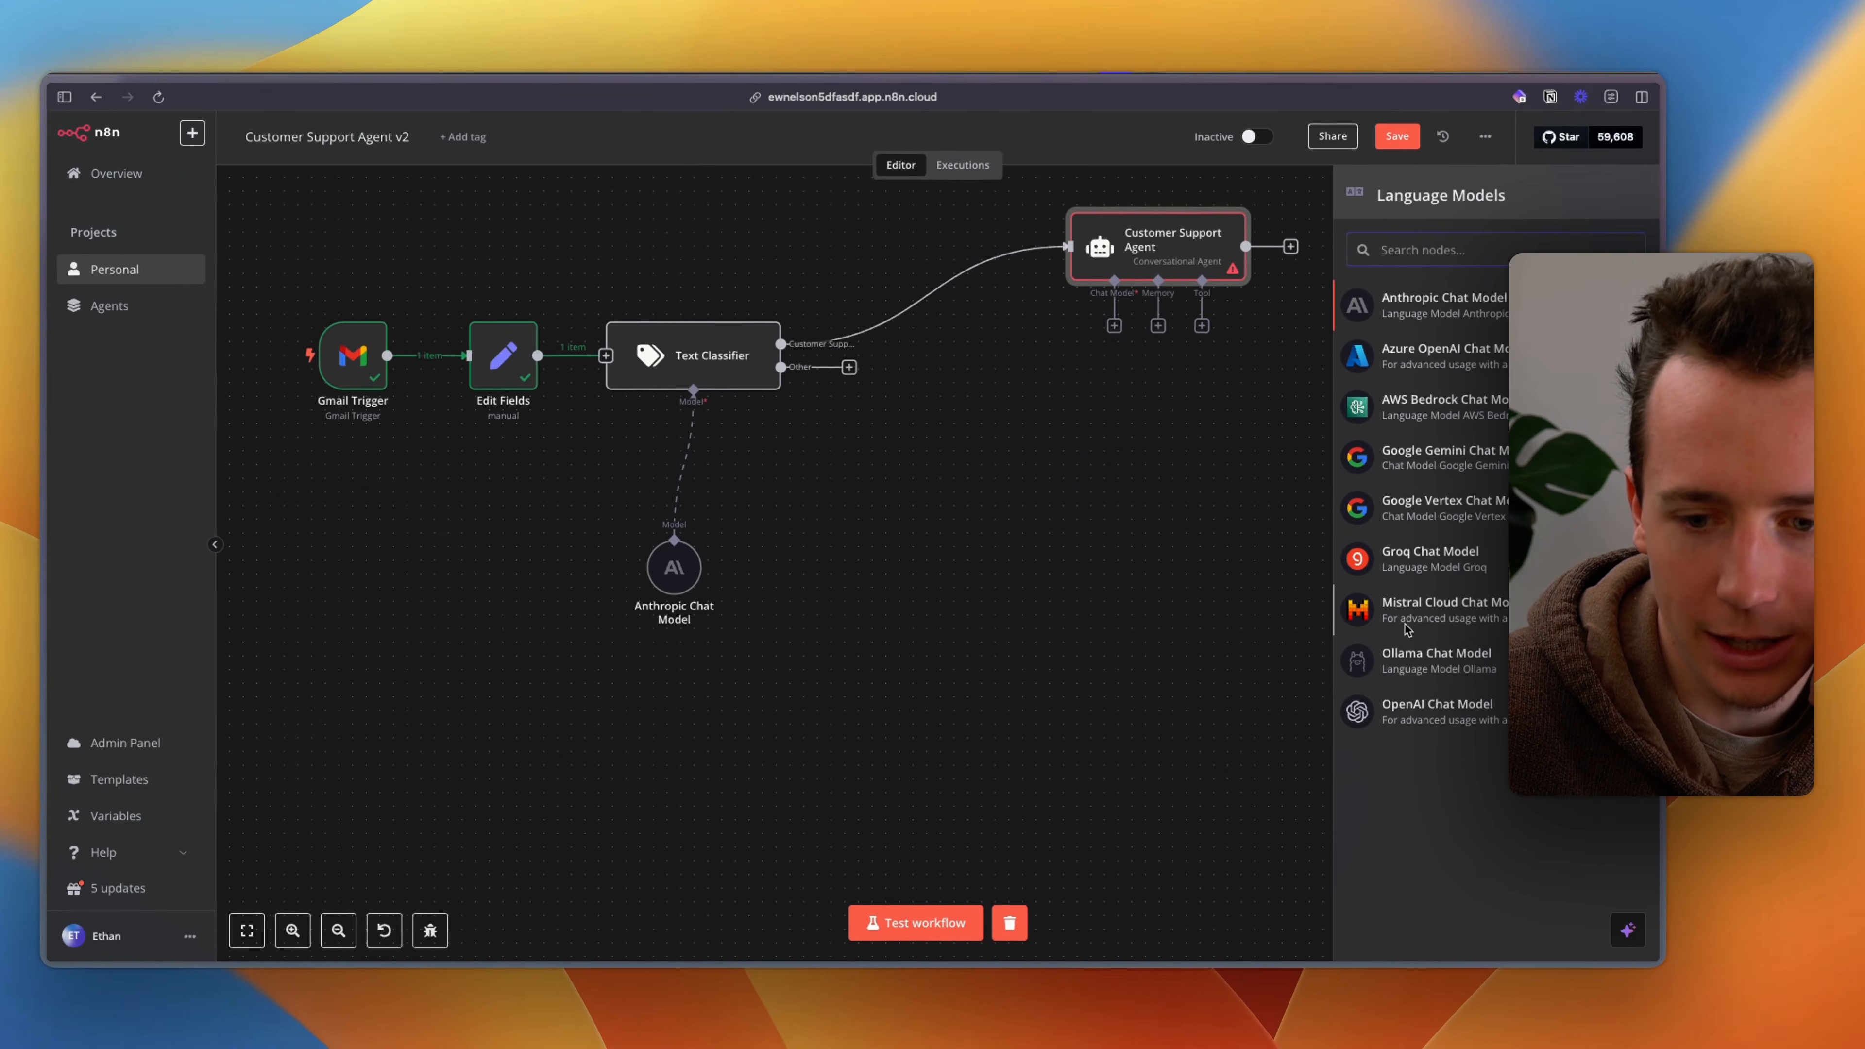
click(1432, 902)
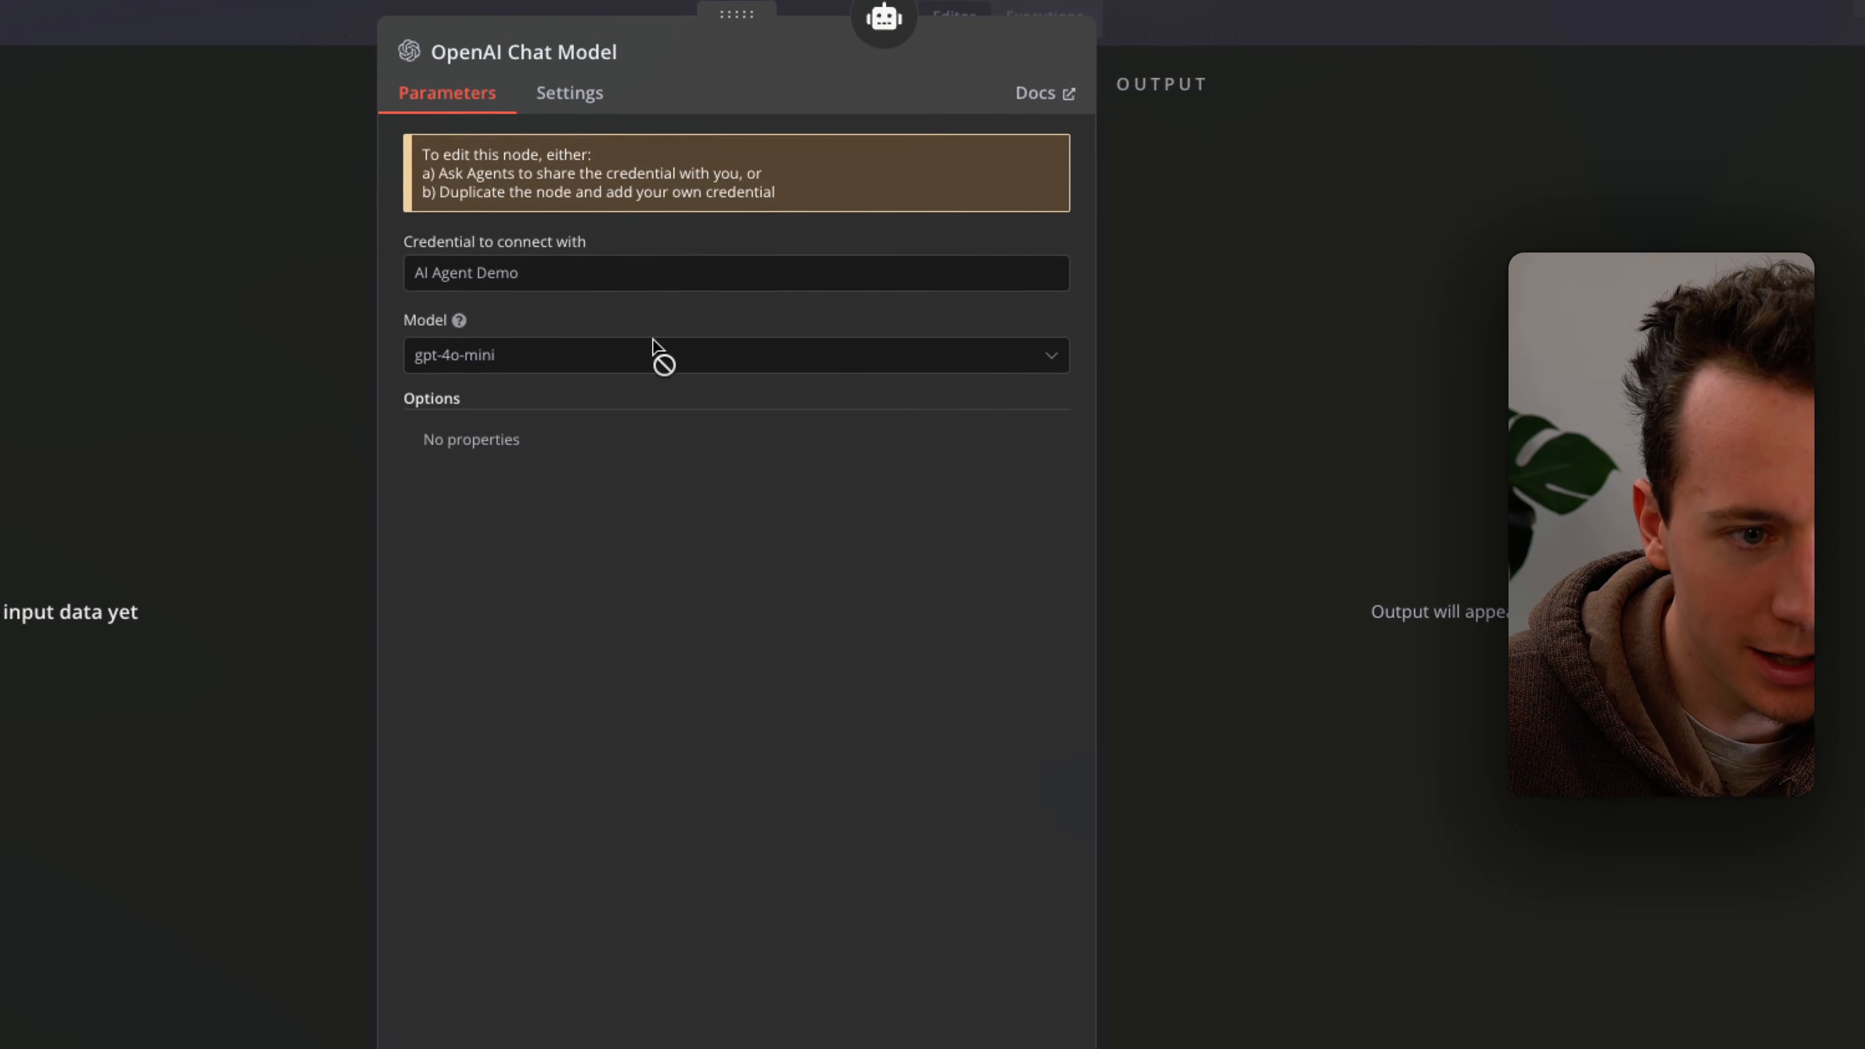
click(1125, 143)
drag(1189, 541, 1006, 725)
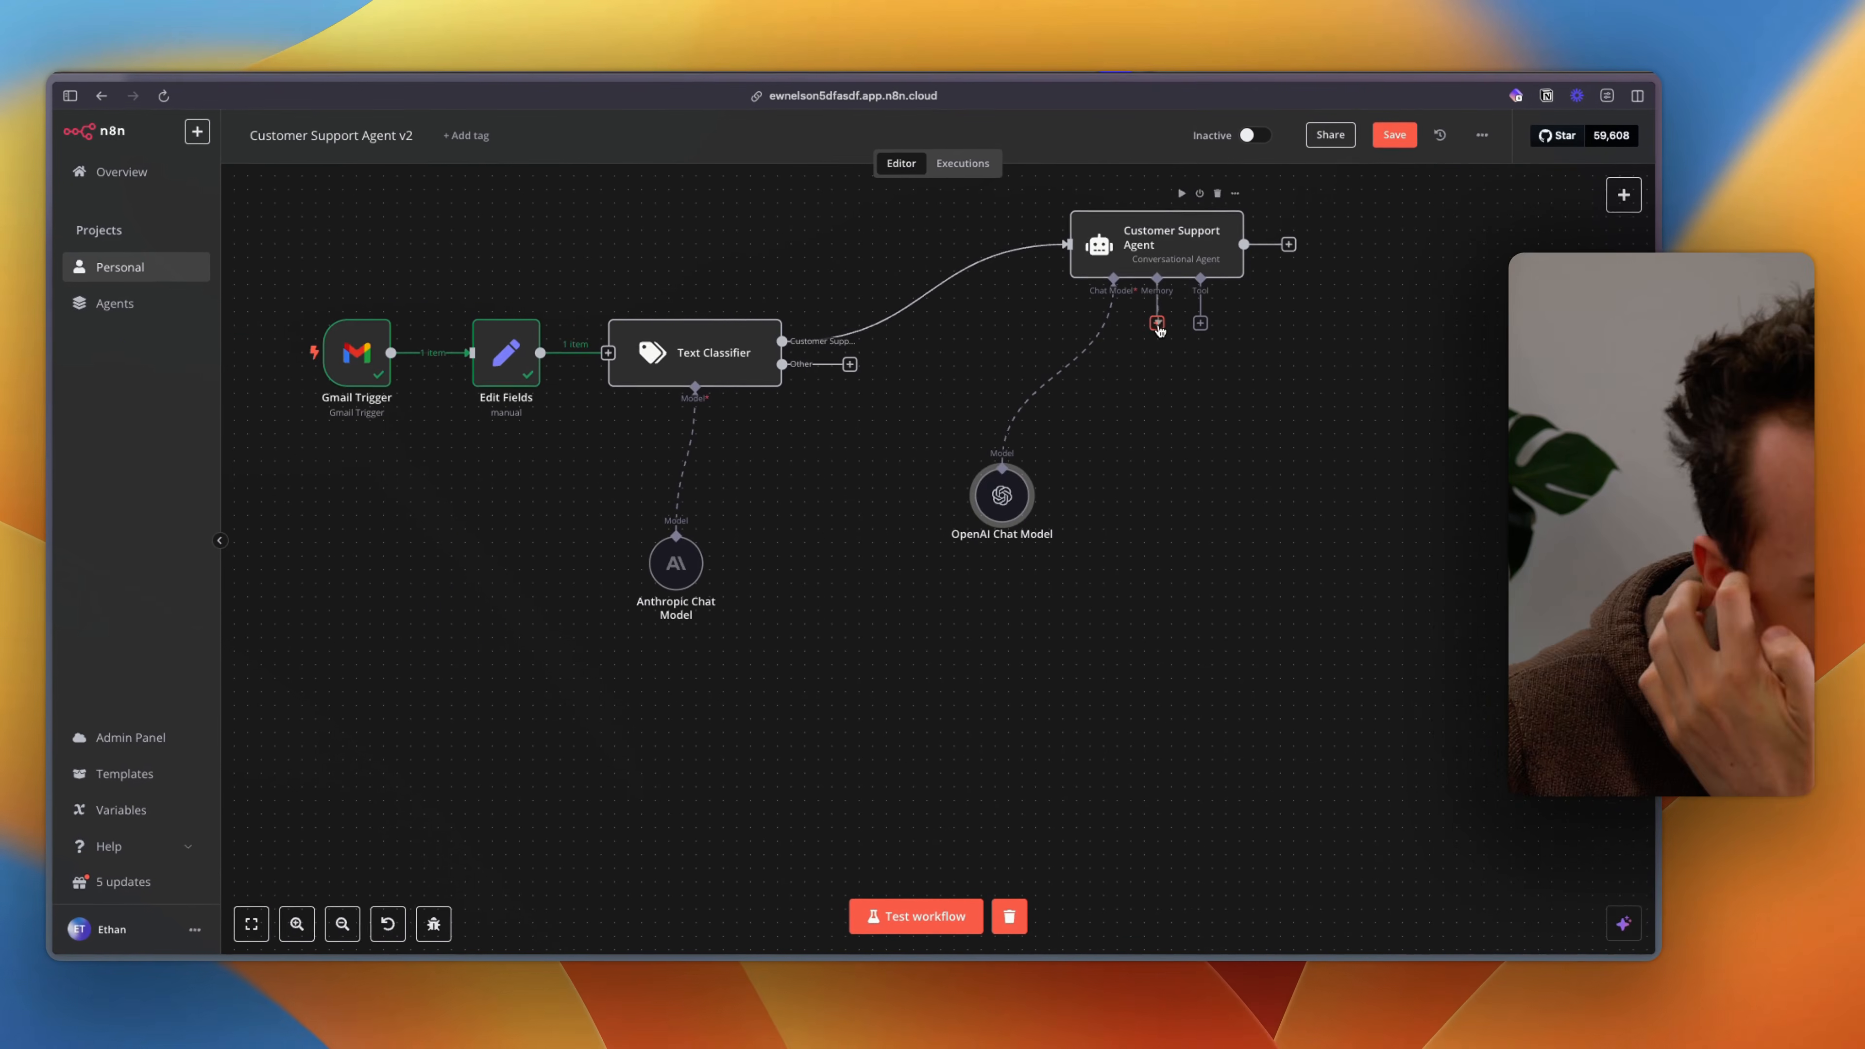
Step: Try a Window Buffer Memory on the Customer Support Agent, and remove it from the workflow
click(1165, 312)
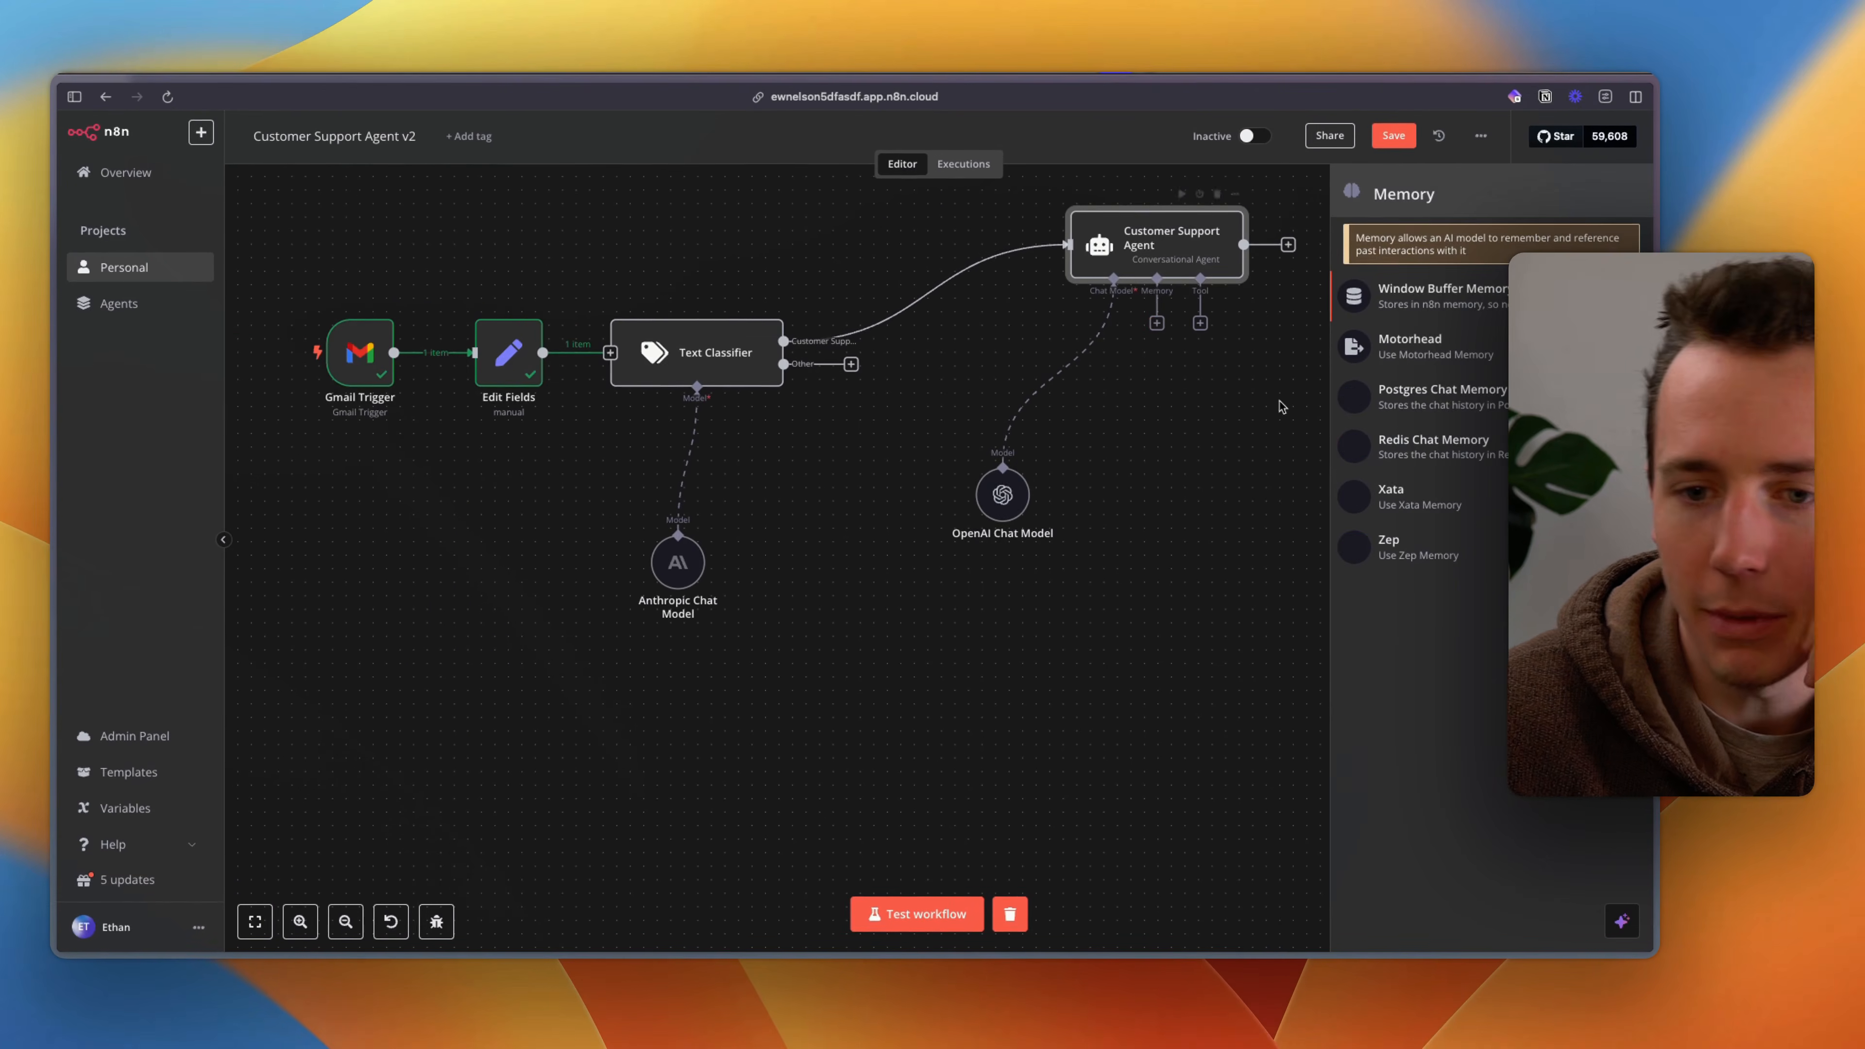
click(1436, 297)
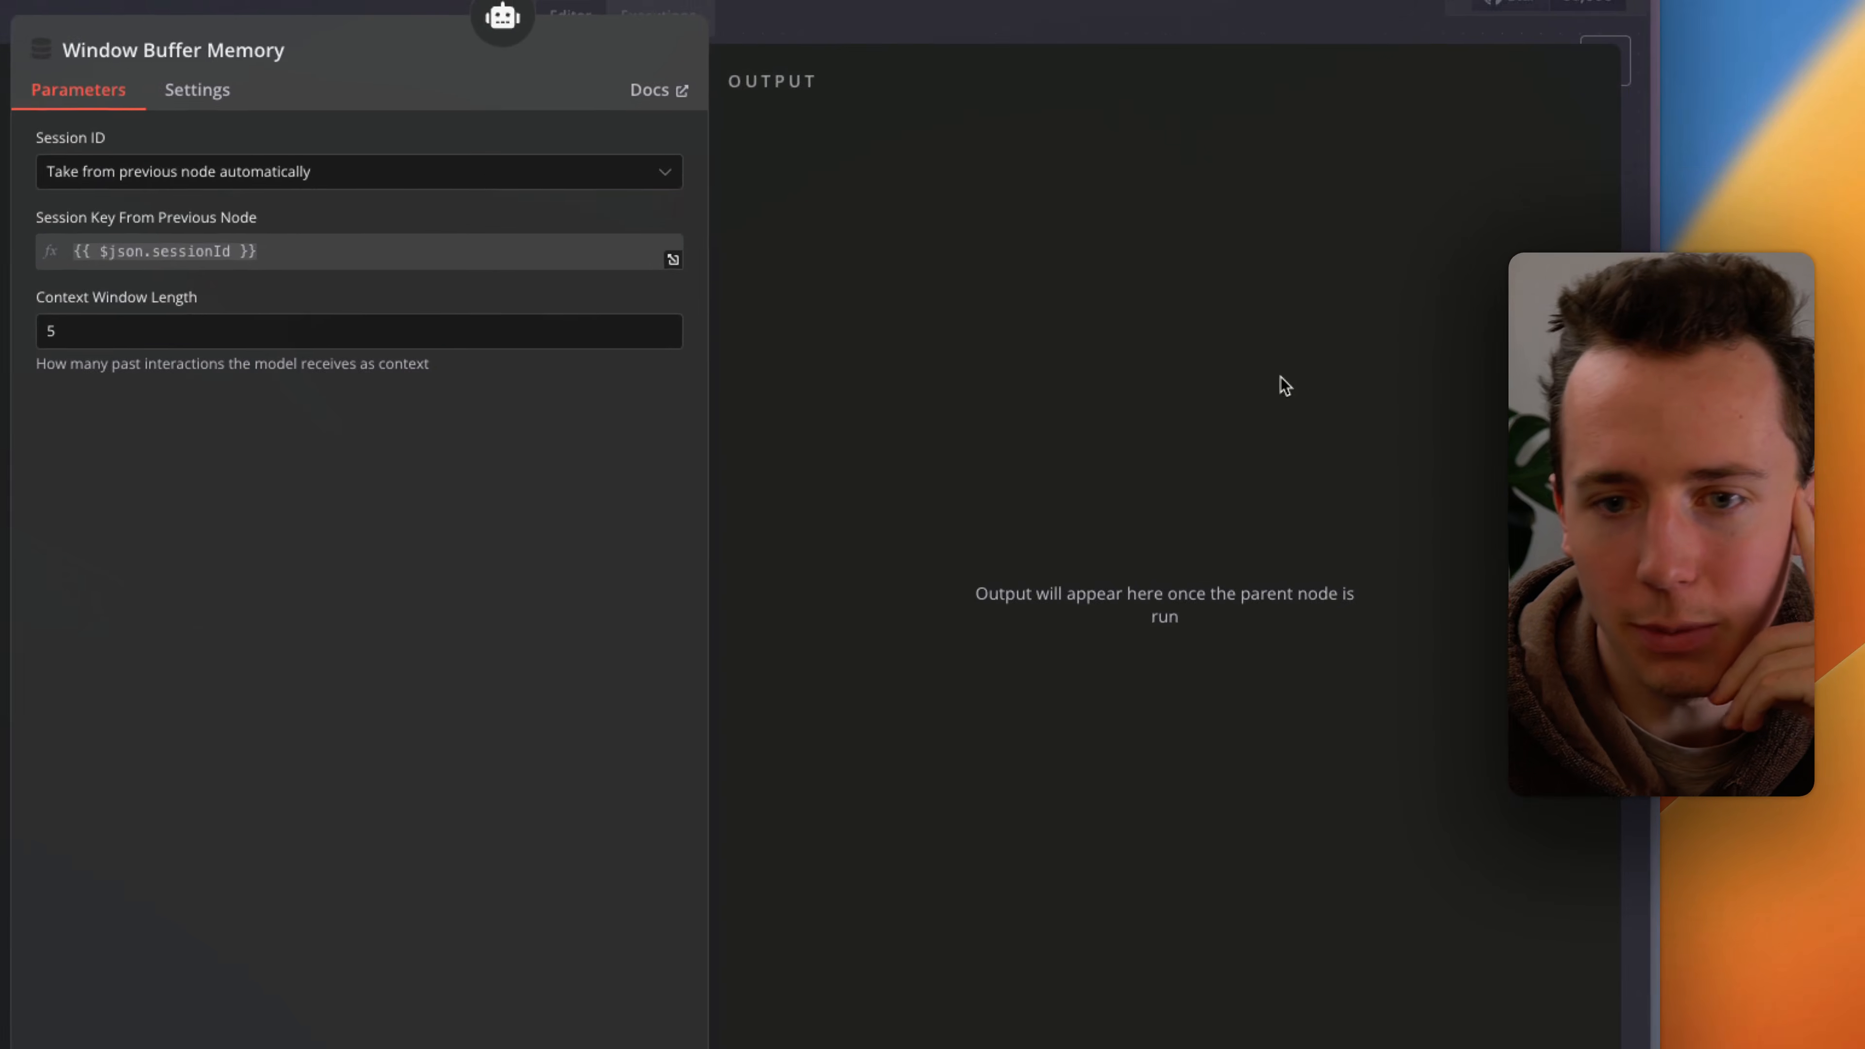
click(1171, 130)
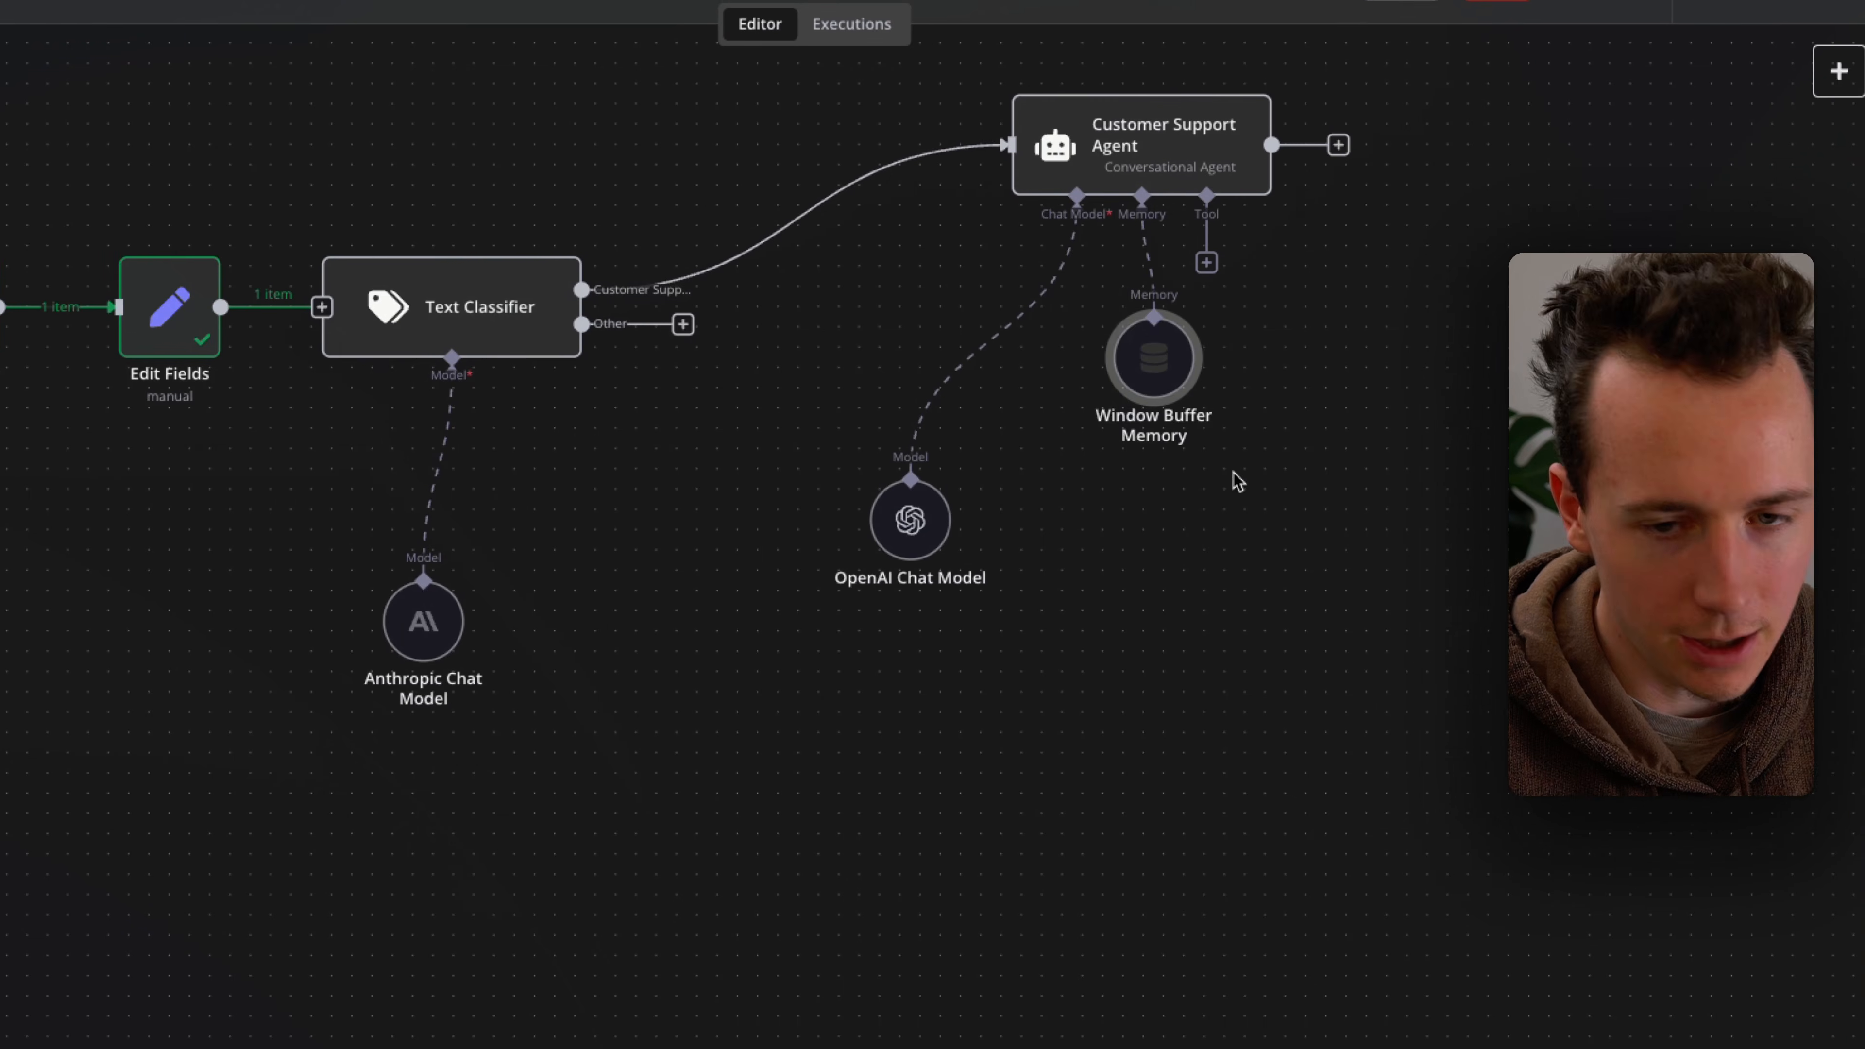
drag(1022, 653, 873, 544)
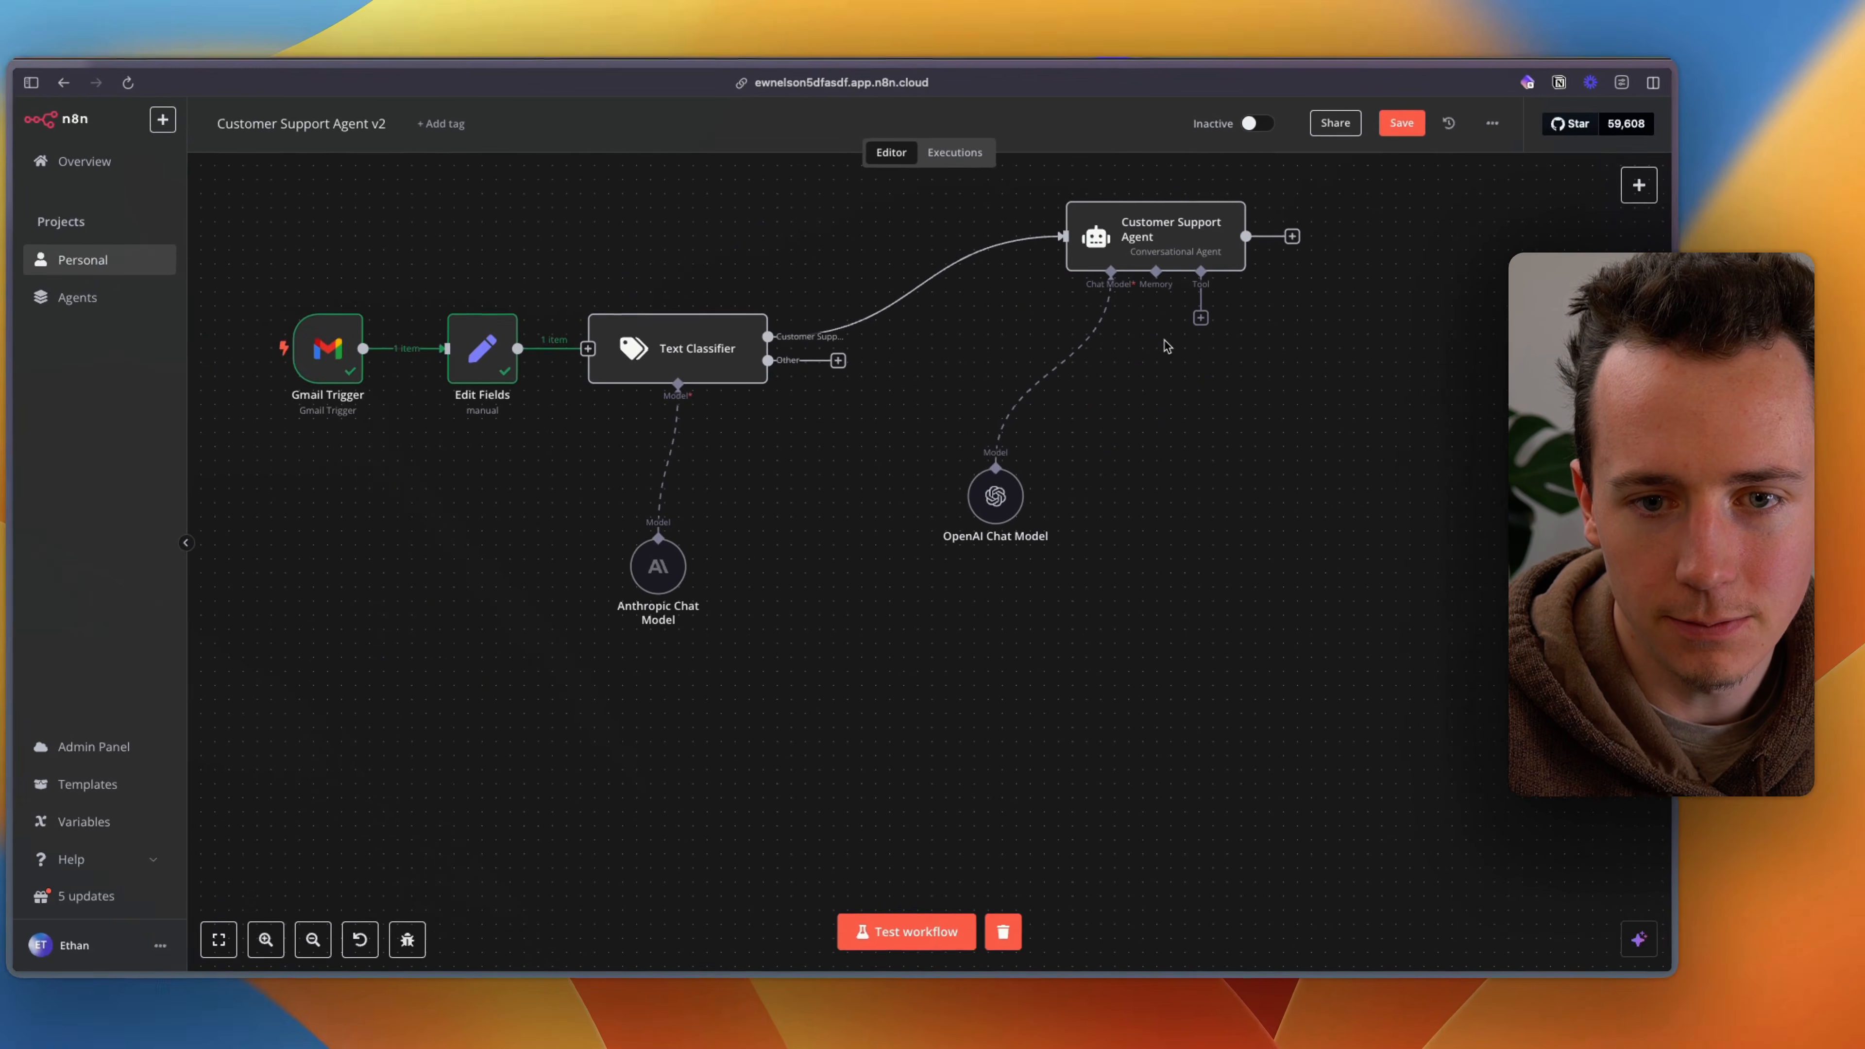
click(1157, 323)
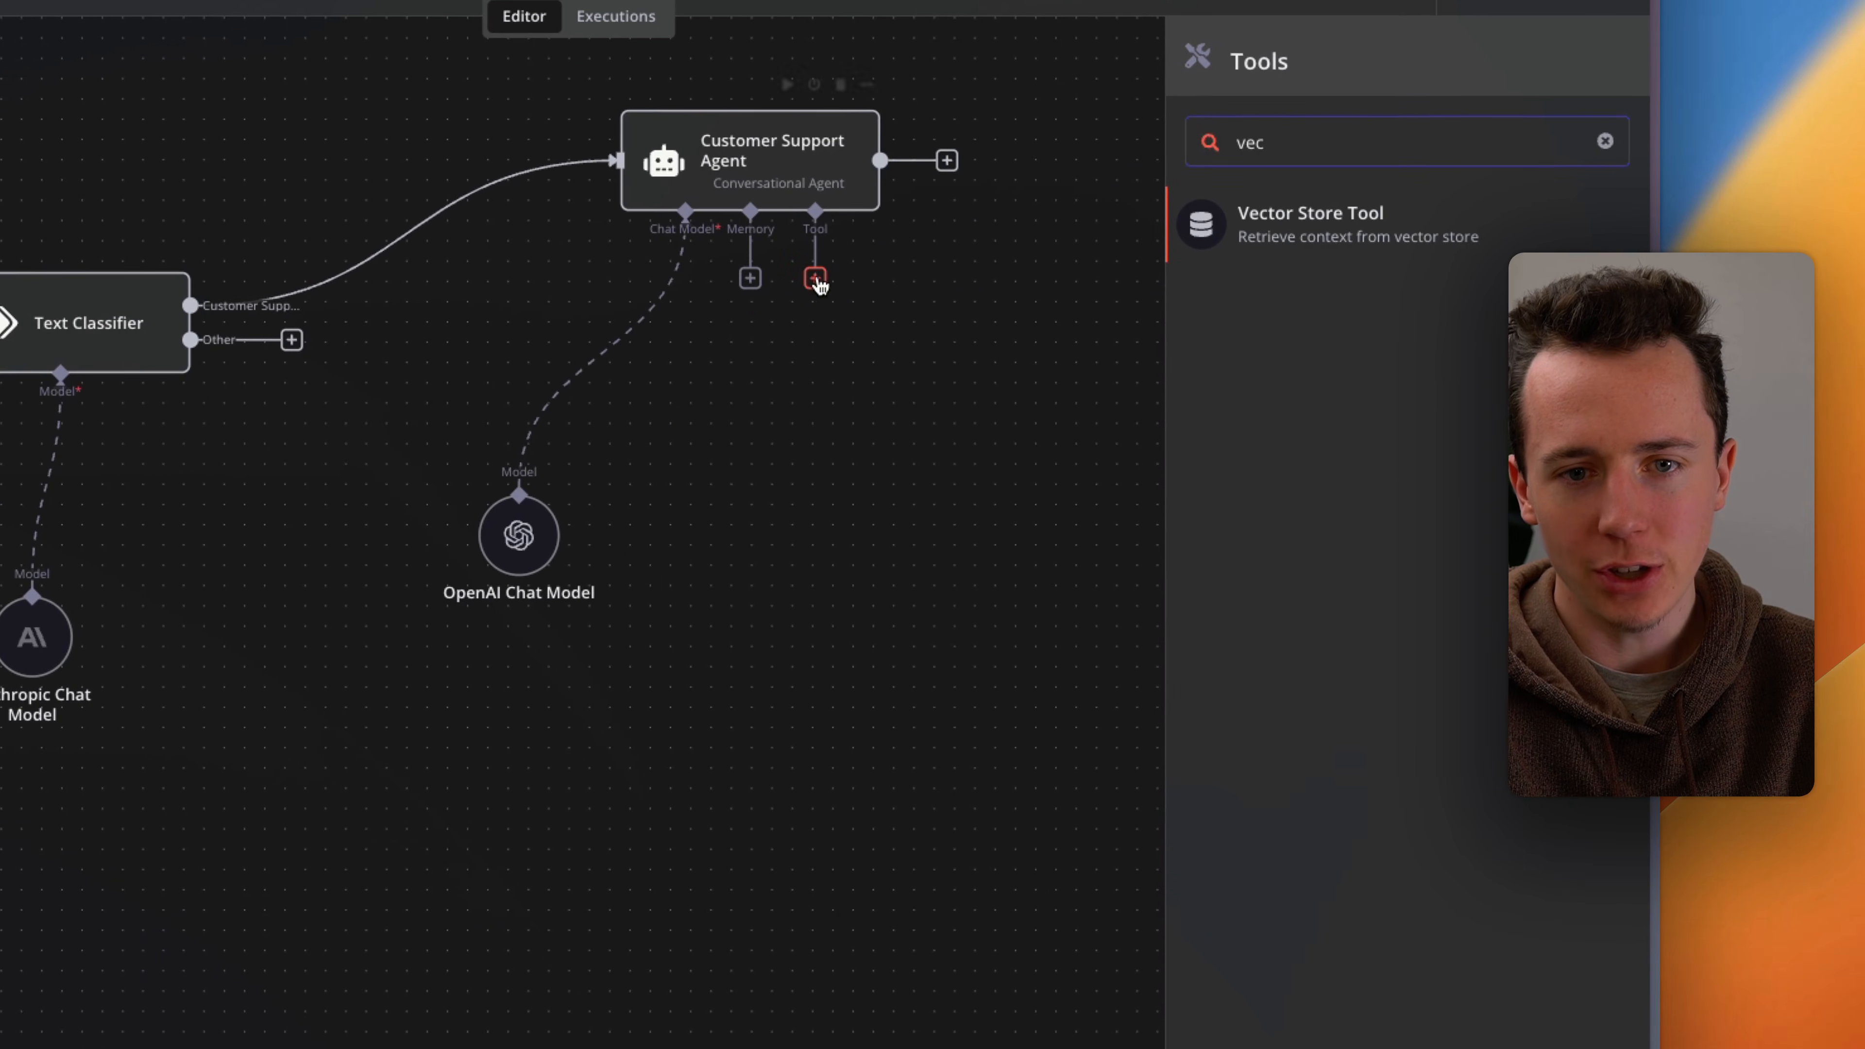
Step: Attach a Vector Store Tool to the Customer Support Agent, named customerSupportDocs and described as "Retrieves data about our customer support knowledge base."
click(817, 279)
text(vec)
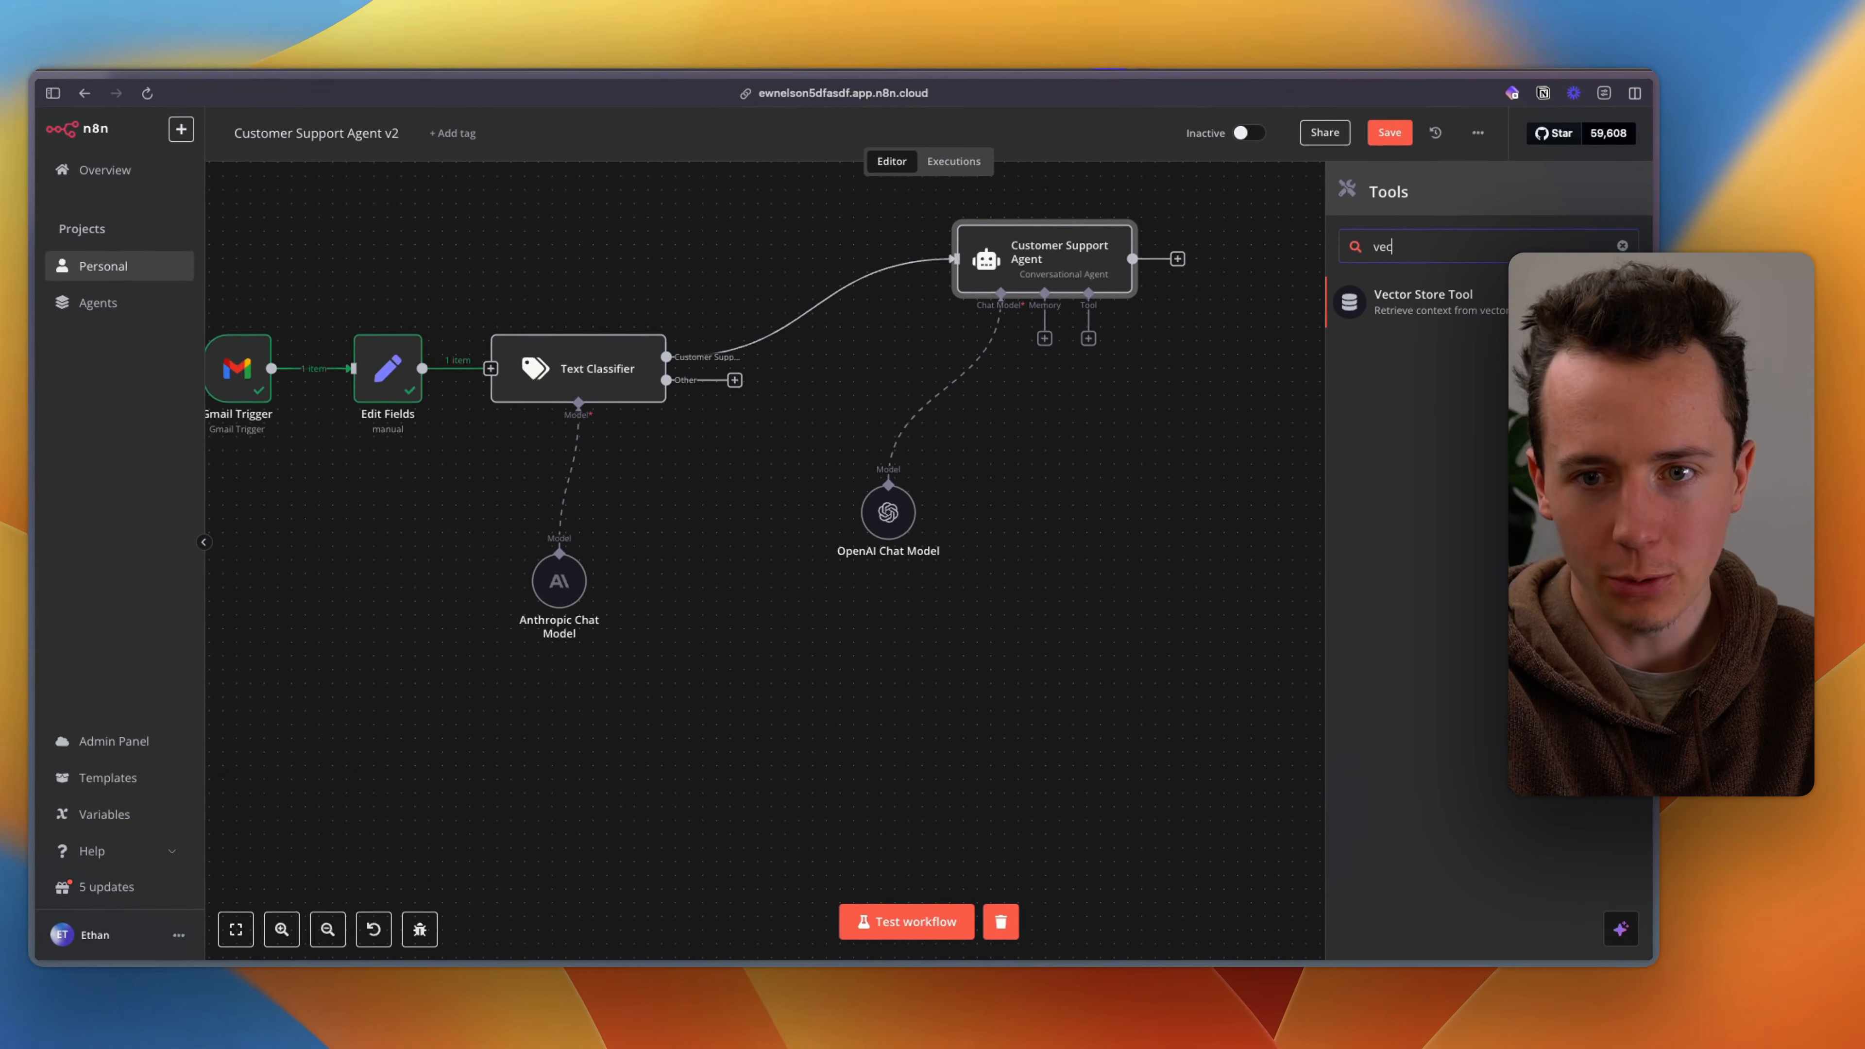
text(tor)
click(1432, 301)
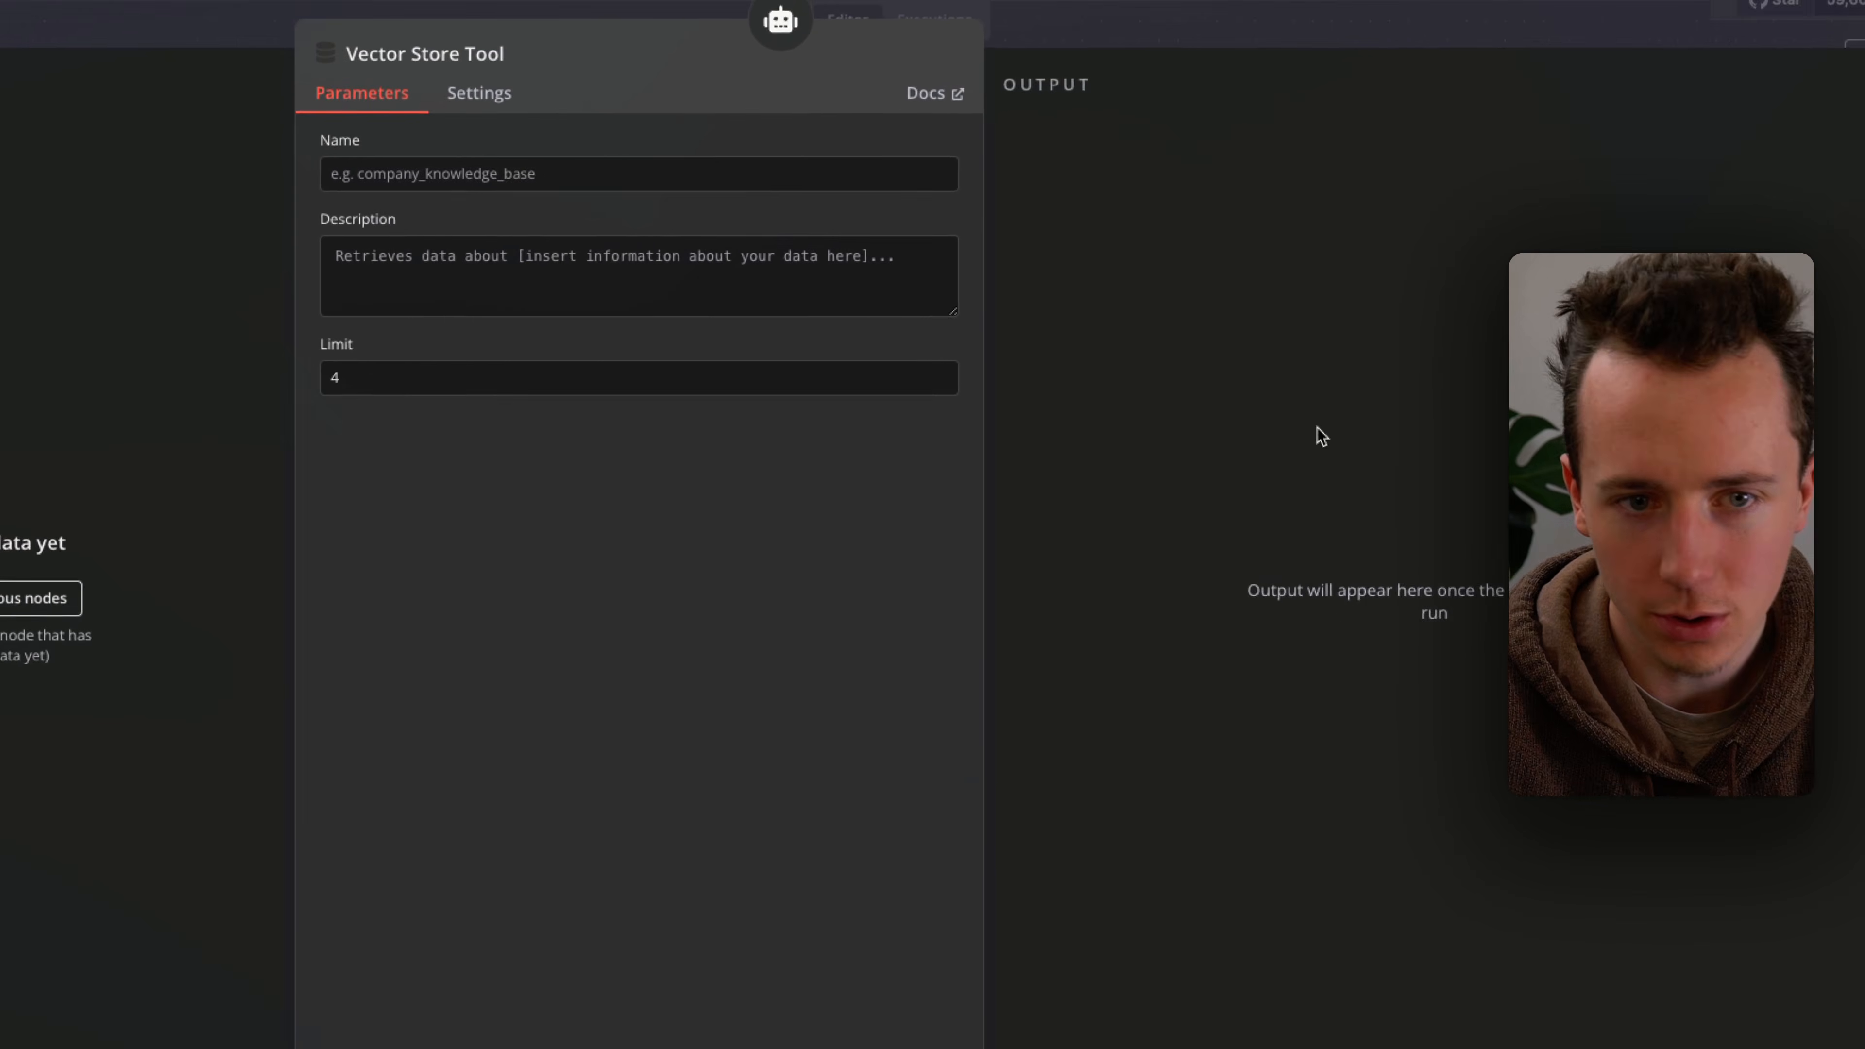
click(592, 289)
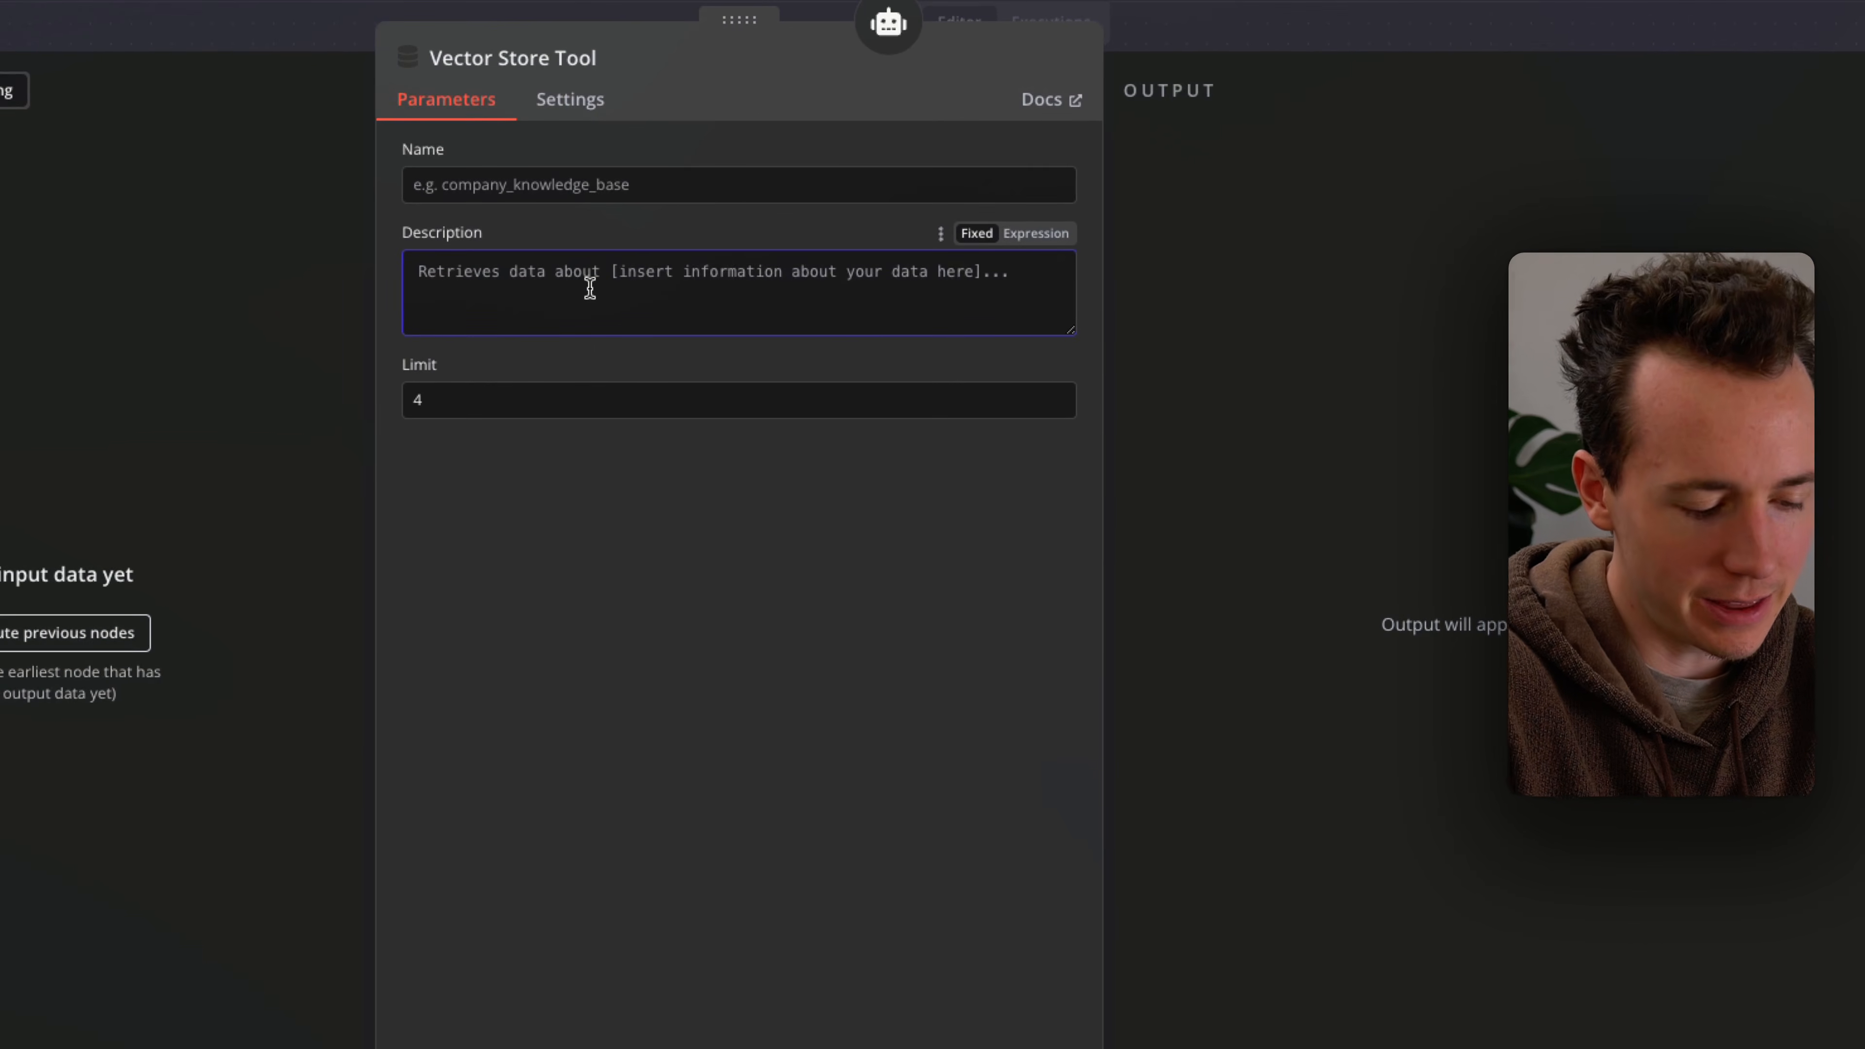
text(Retrieves data about our customer support knowledge base.)
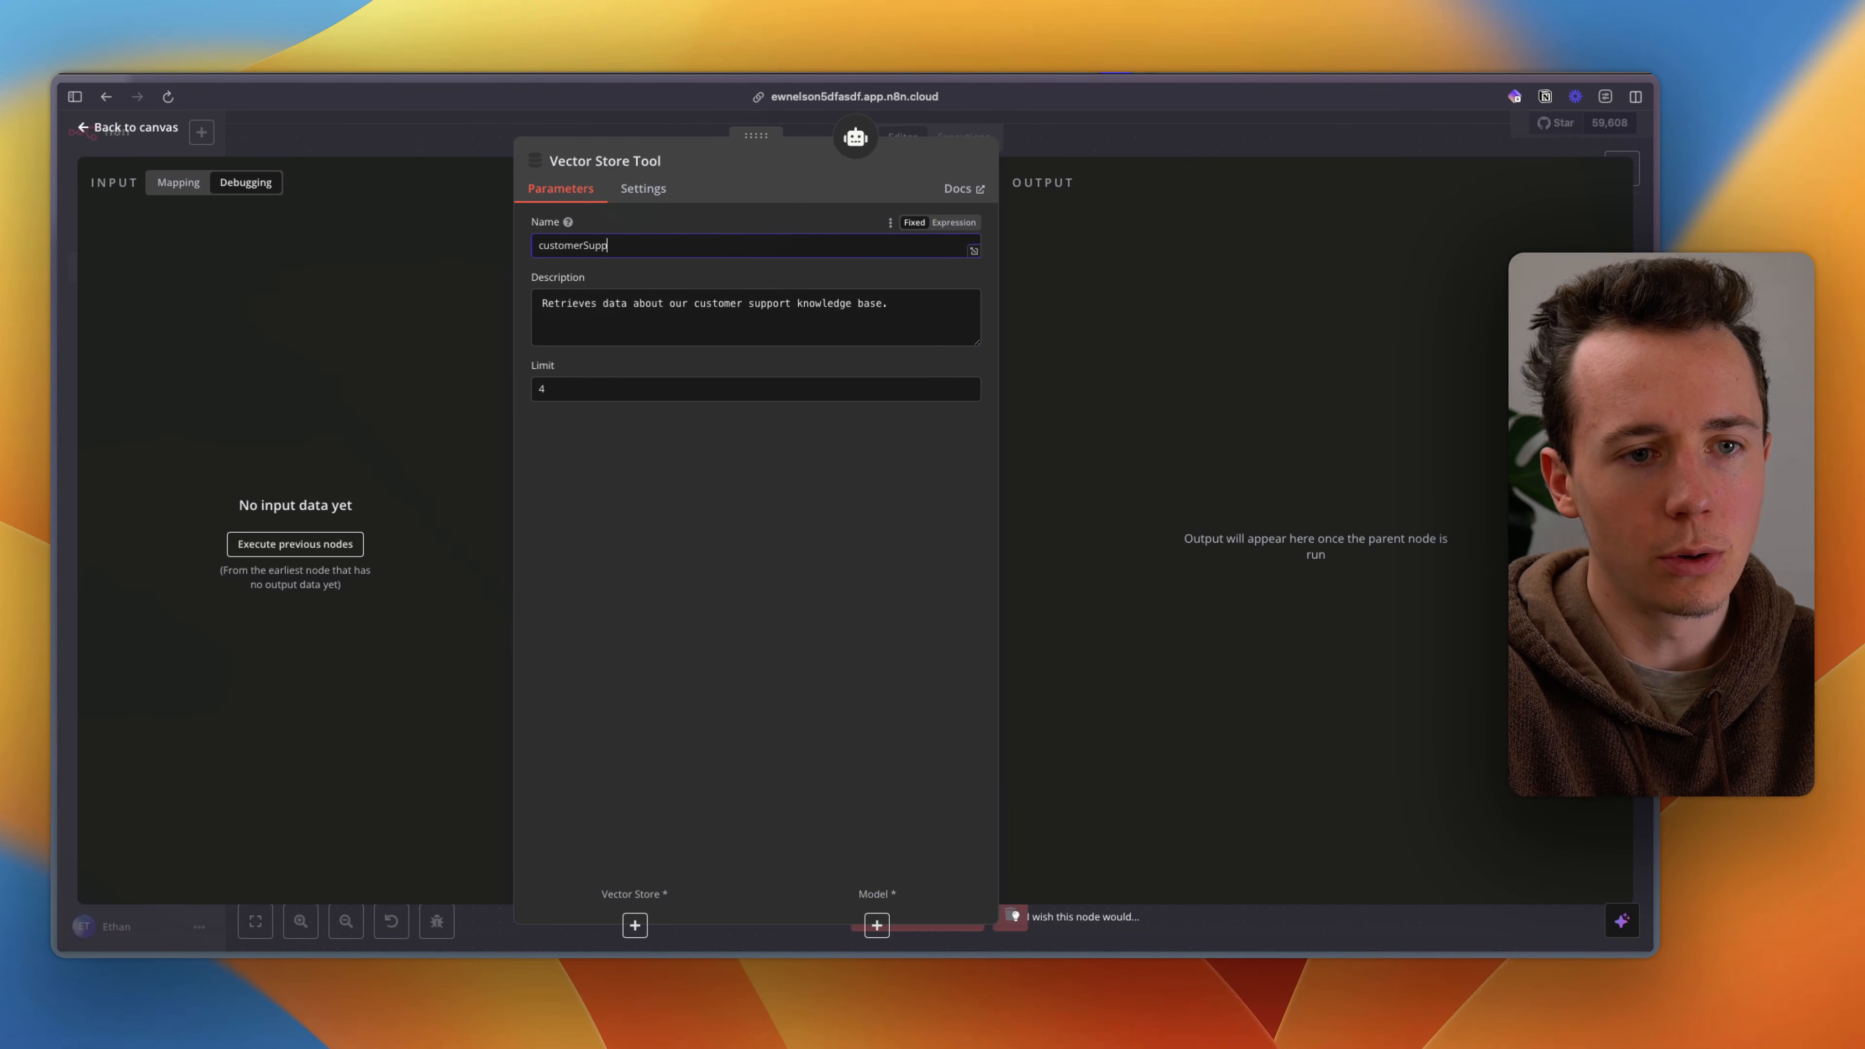
text(ocs)
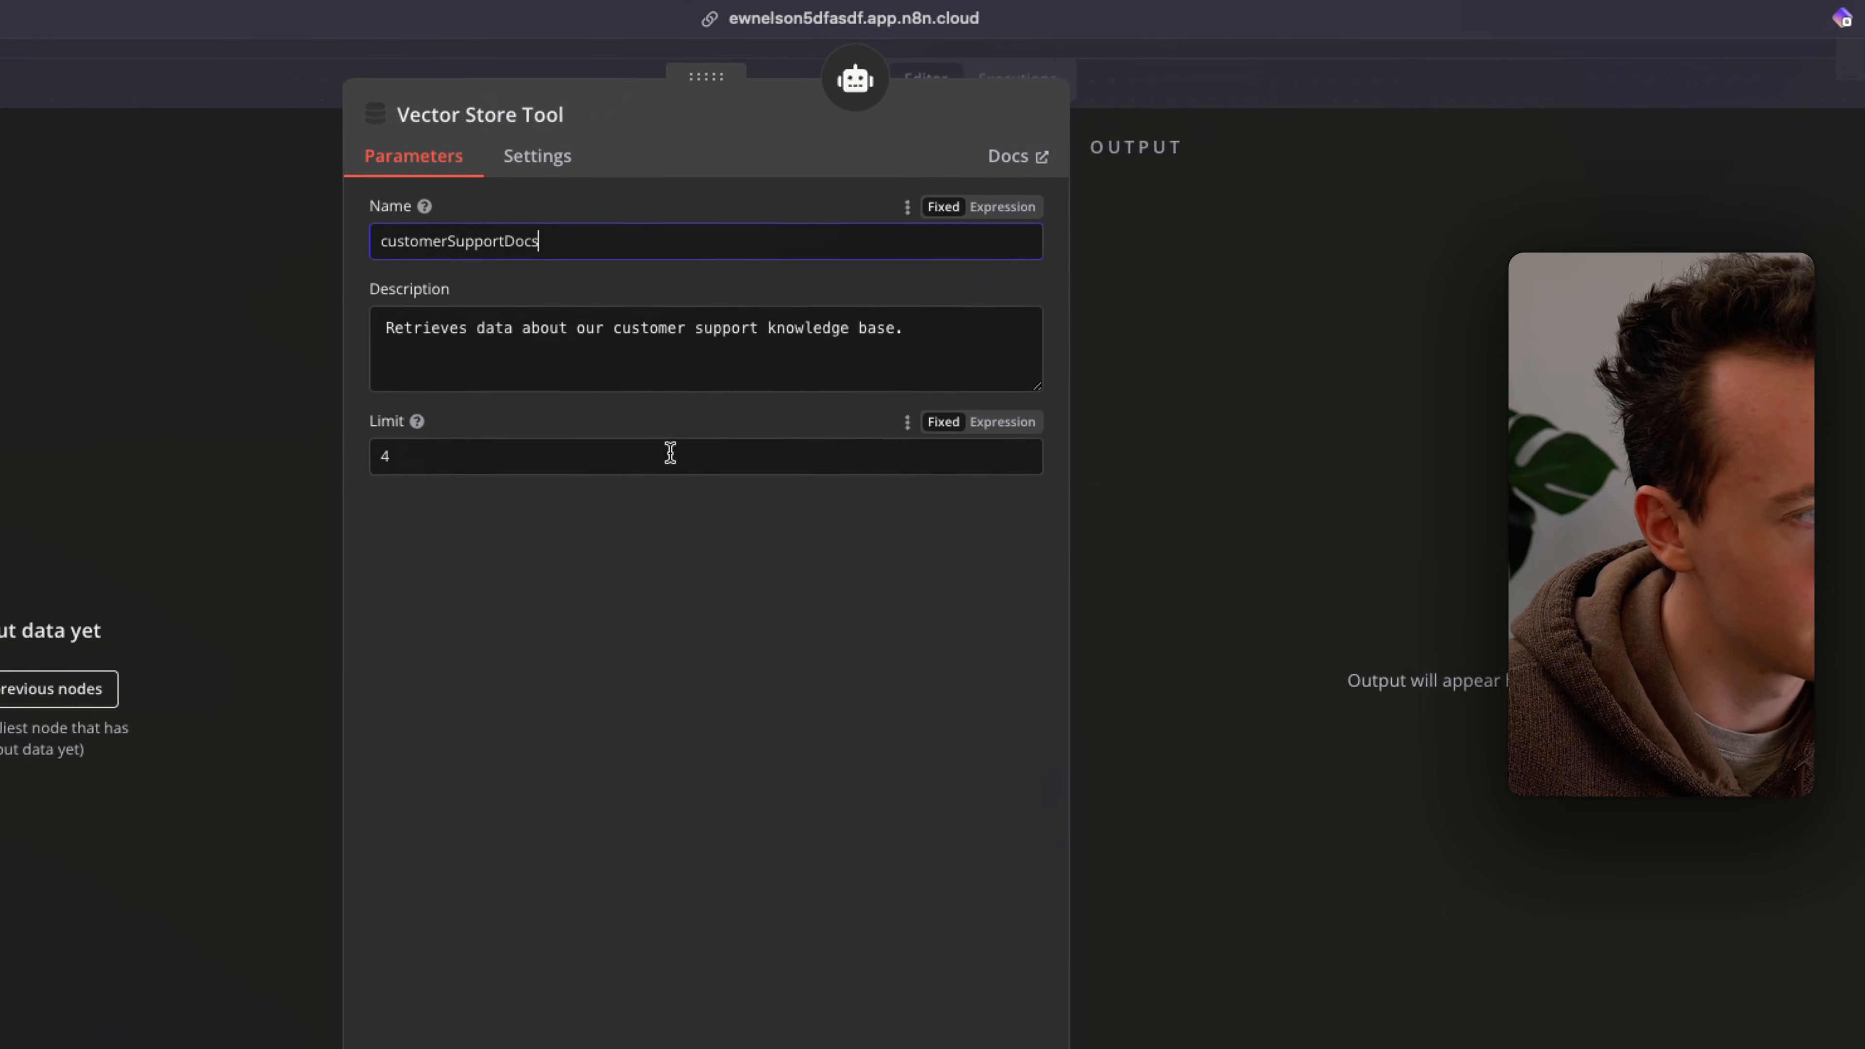
click(1138, 118)
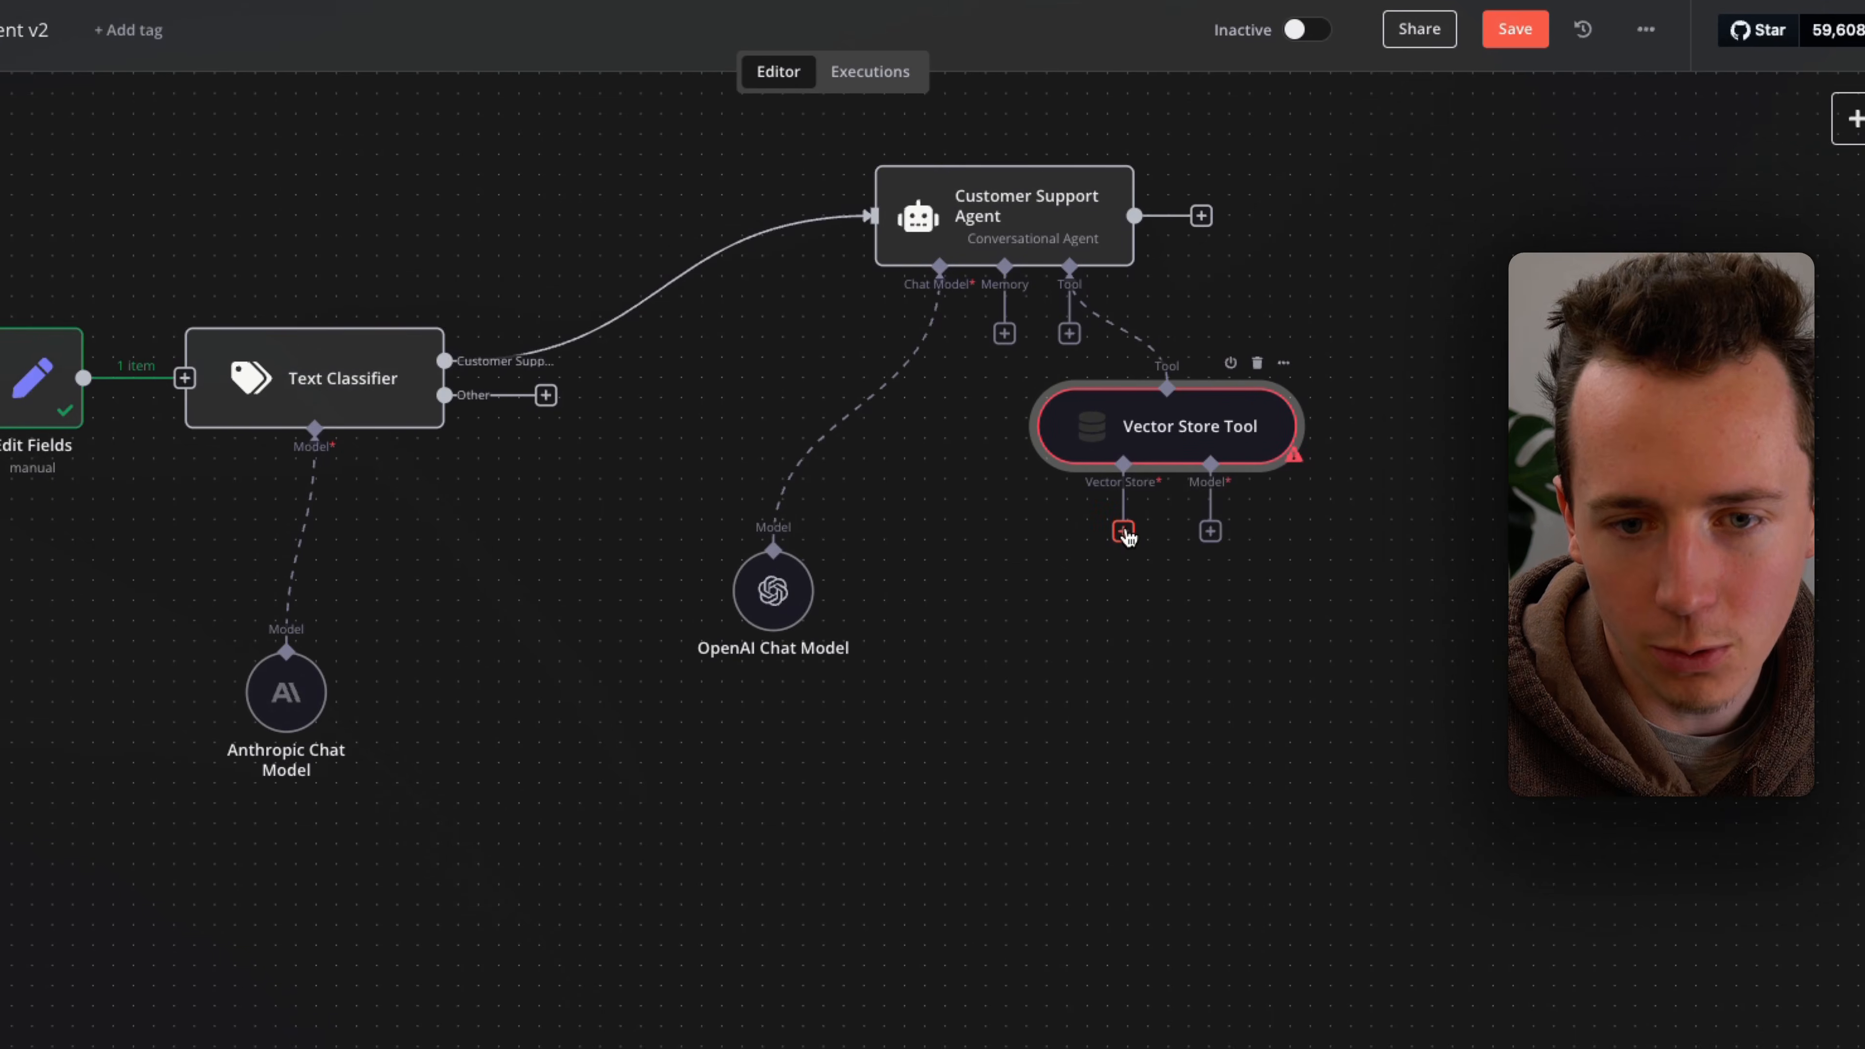
Step: Attach a Pinecone Vector Store to the Vector Store Tool, using the CustomerSupportDatabase credential and the sample index
click(1236, 600)
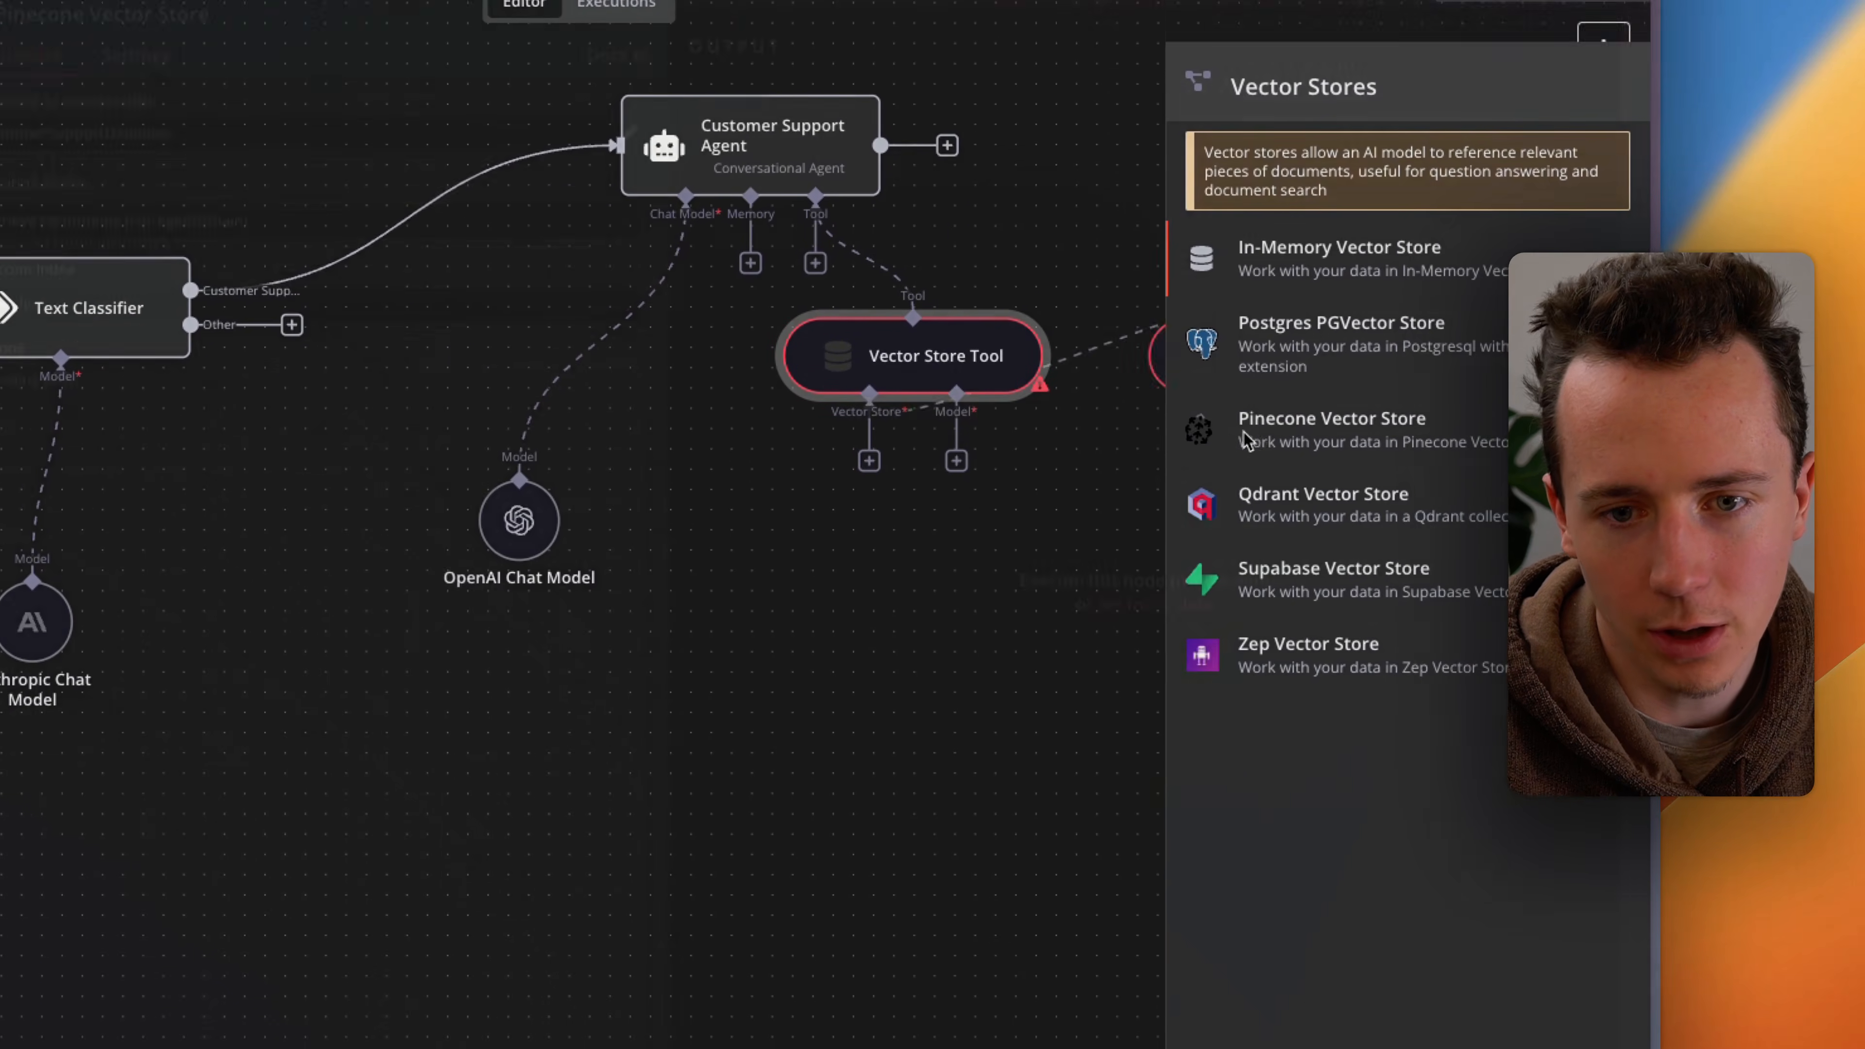
click(1491, 457)
click(462, 180)
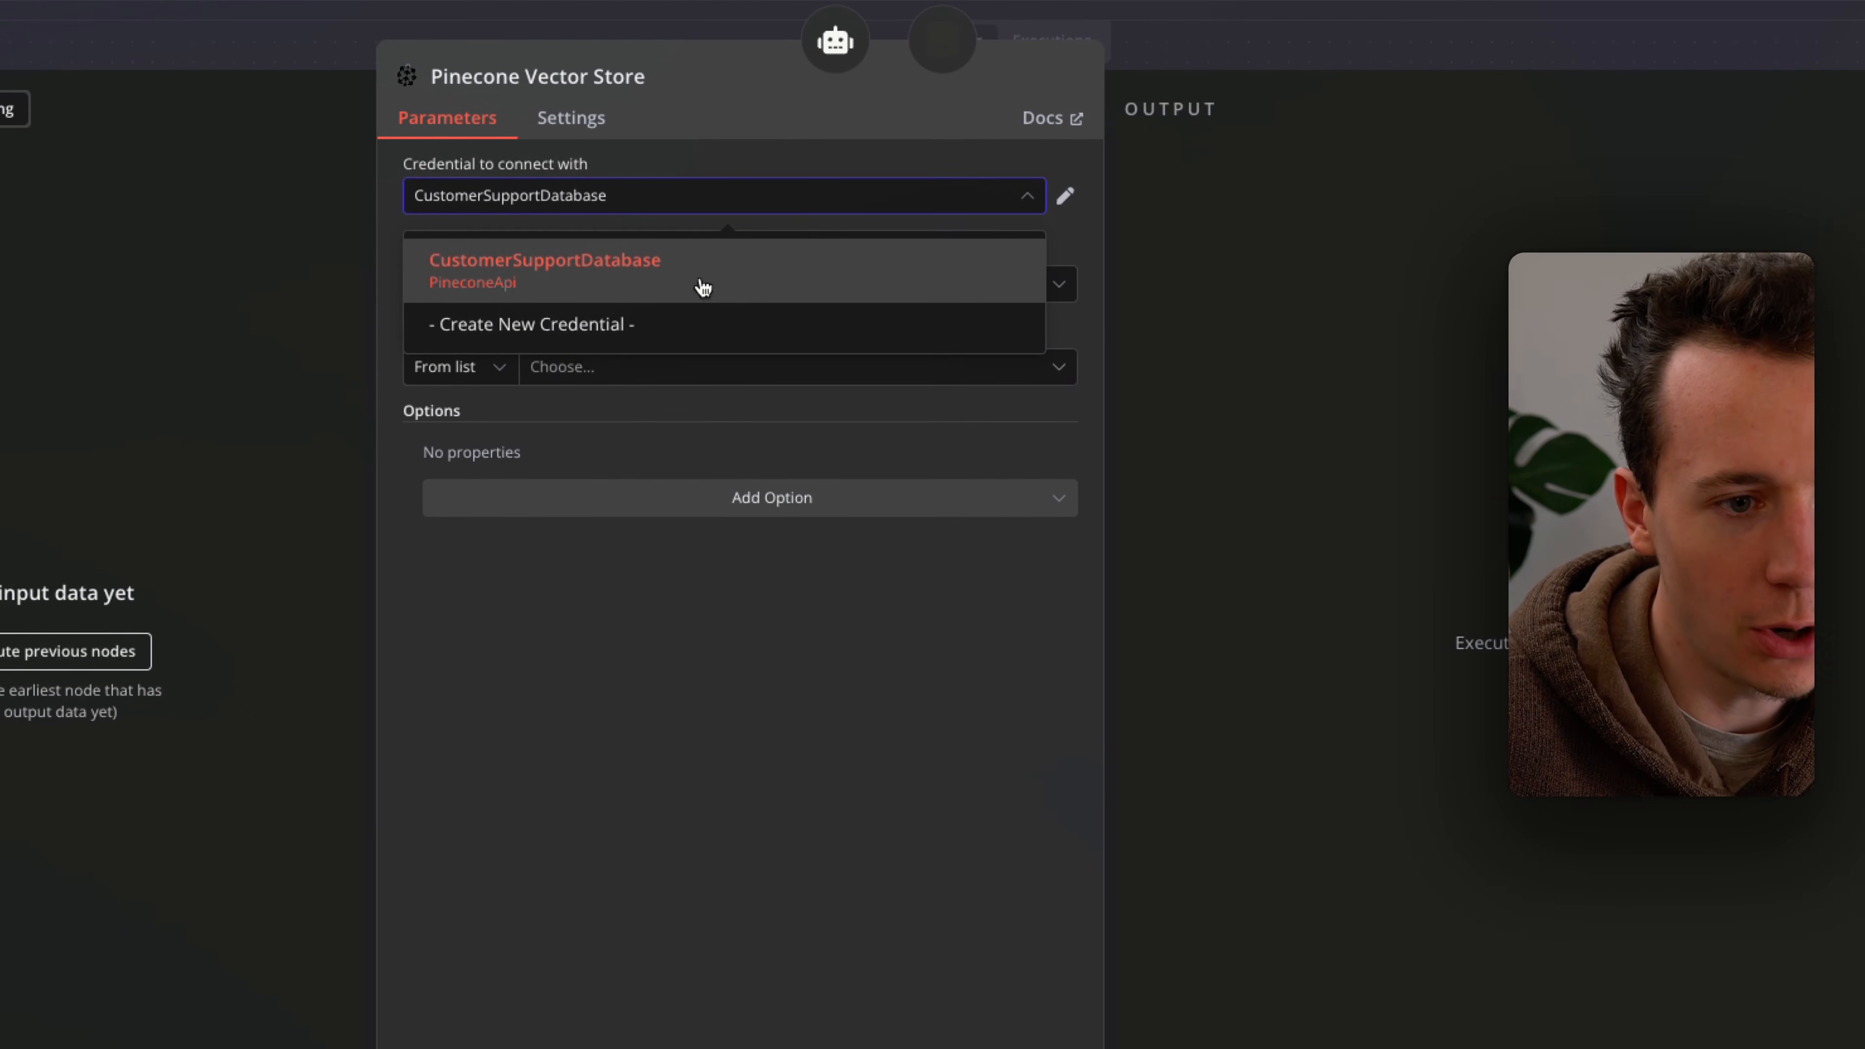
click(766, 729)
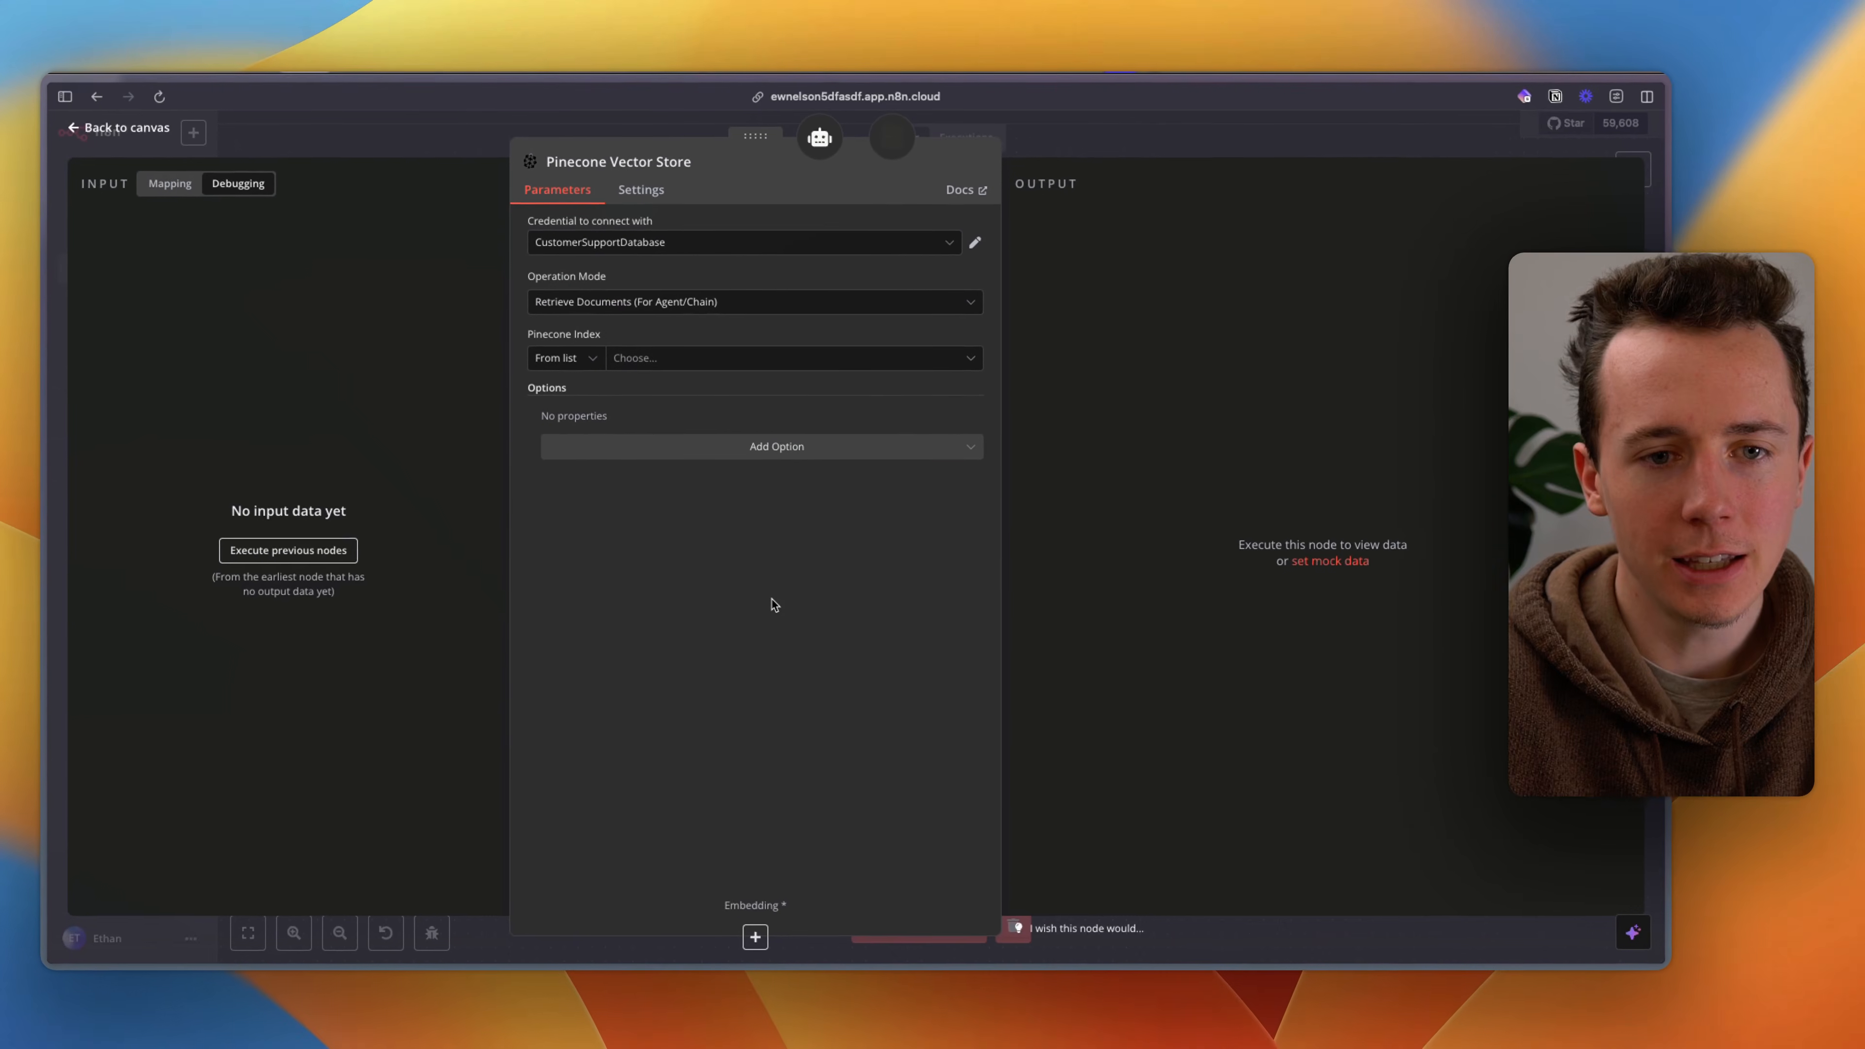
key(ctrl+Tab)
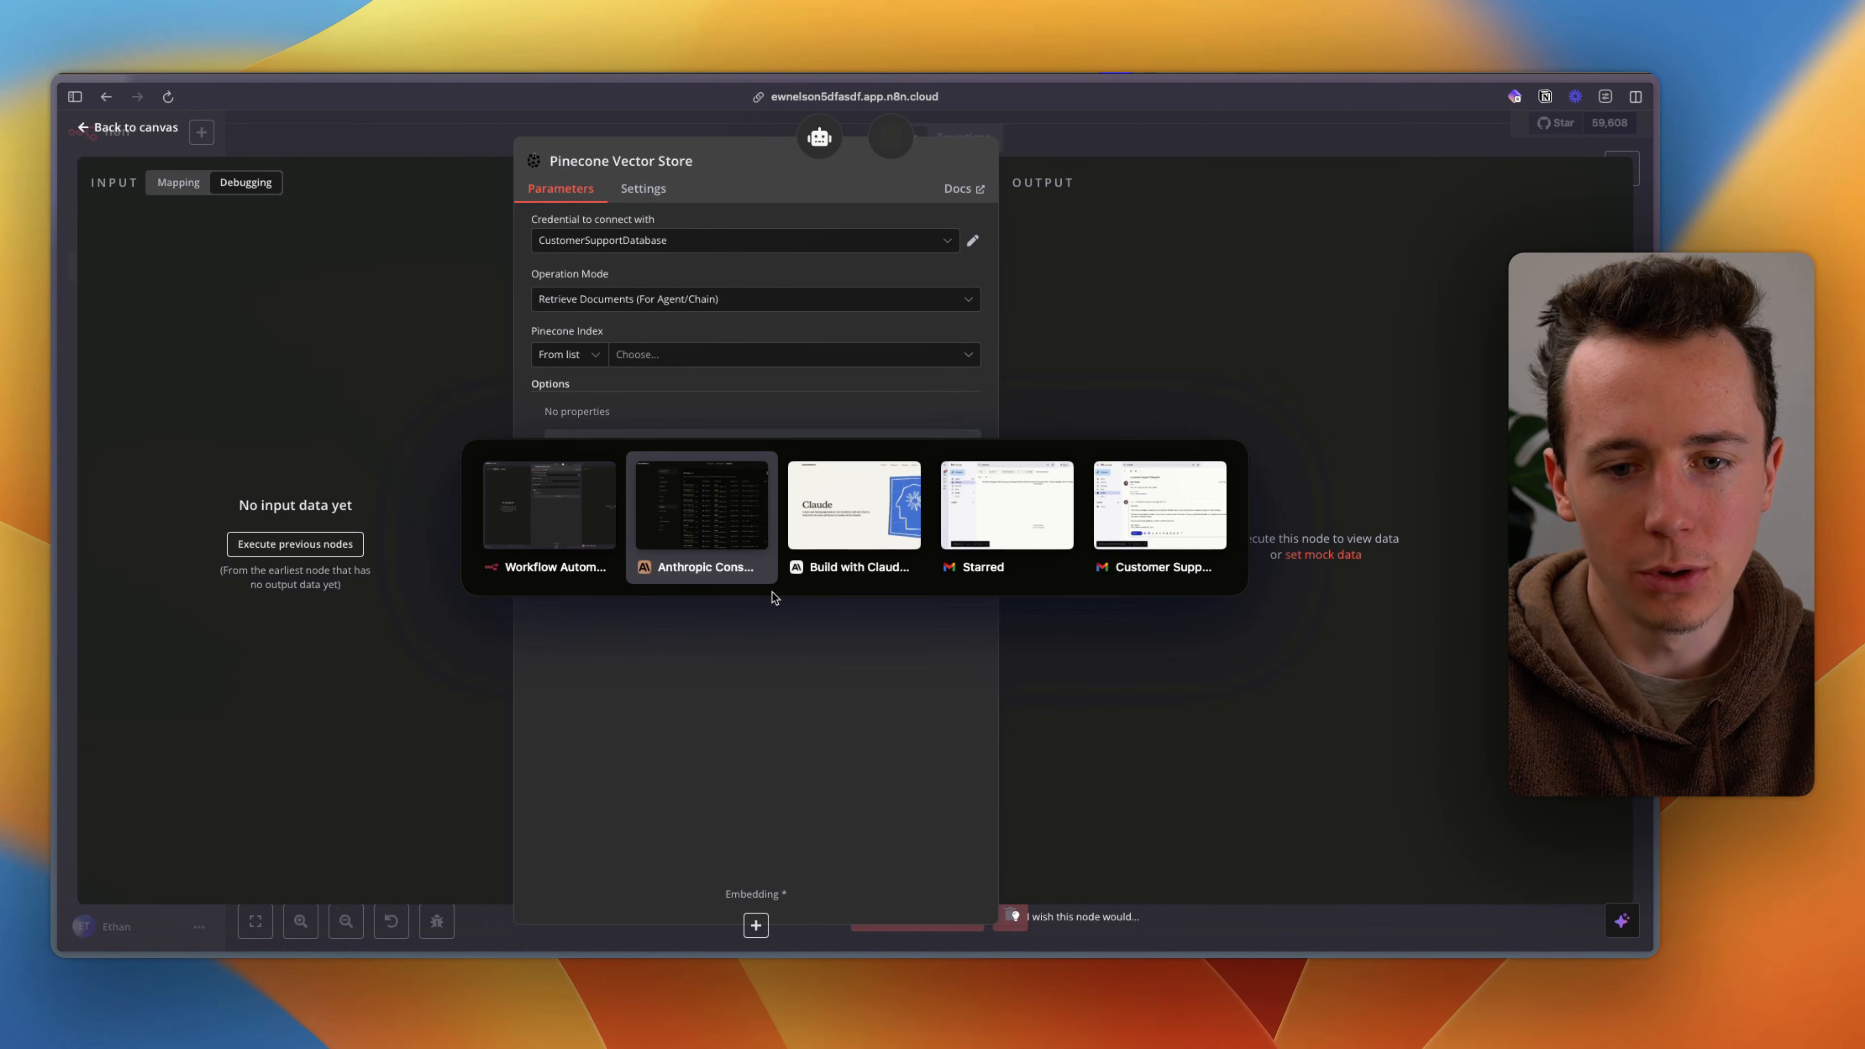
key(Escape)
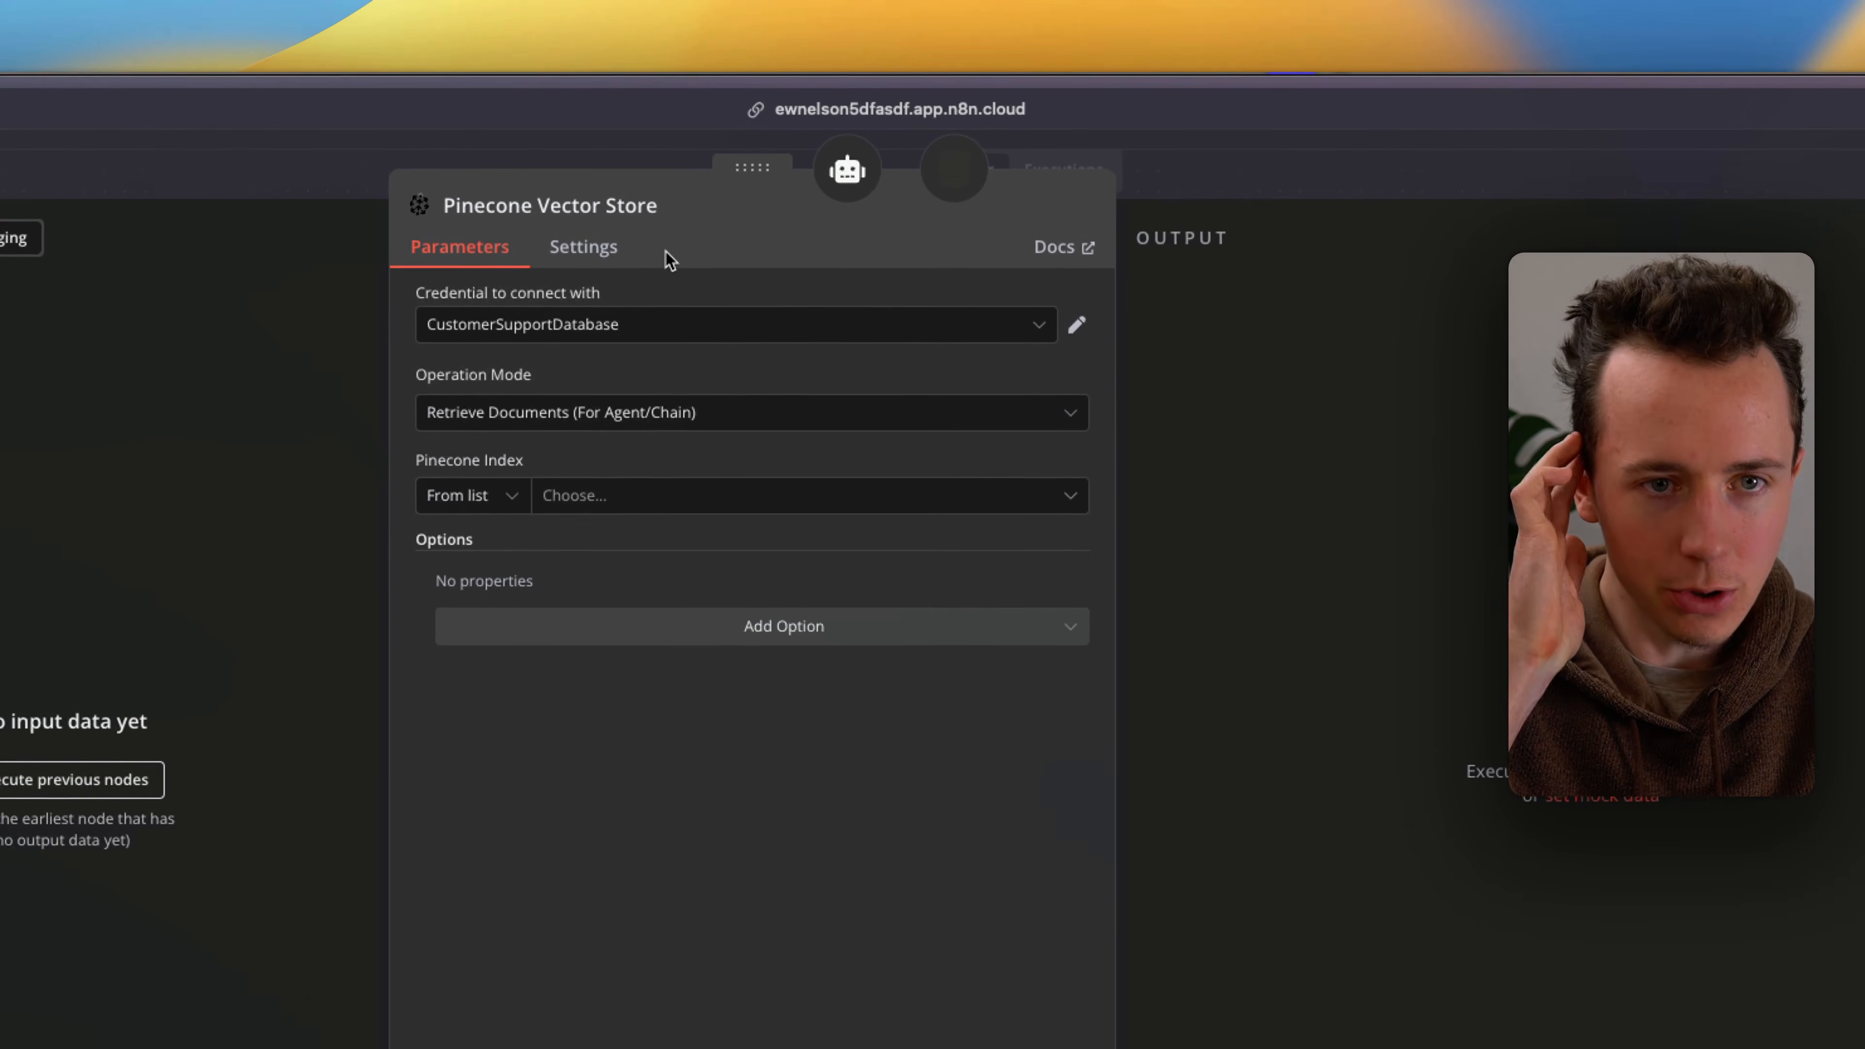
click(612, 502)
click(658, 542)
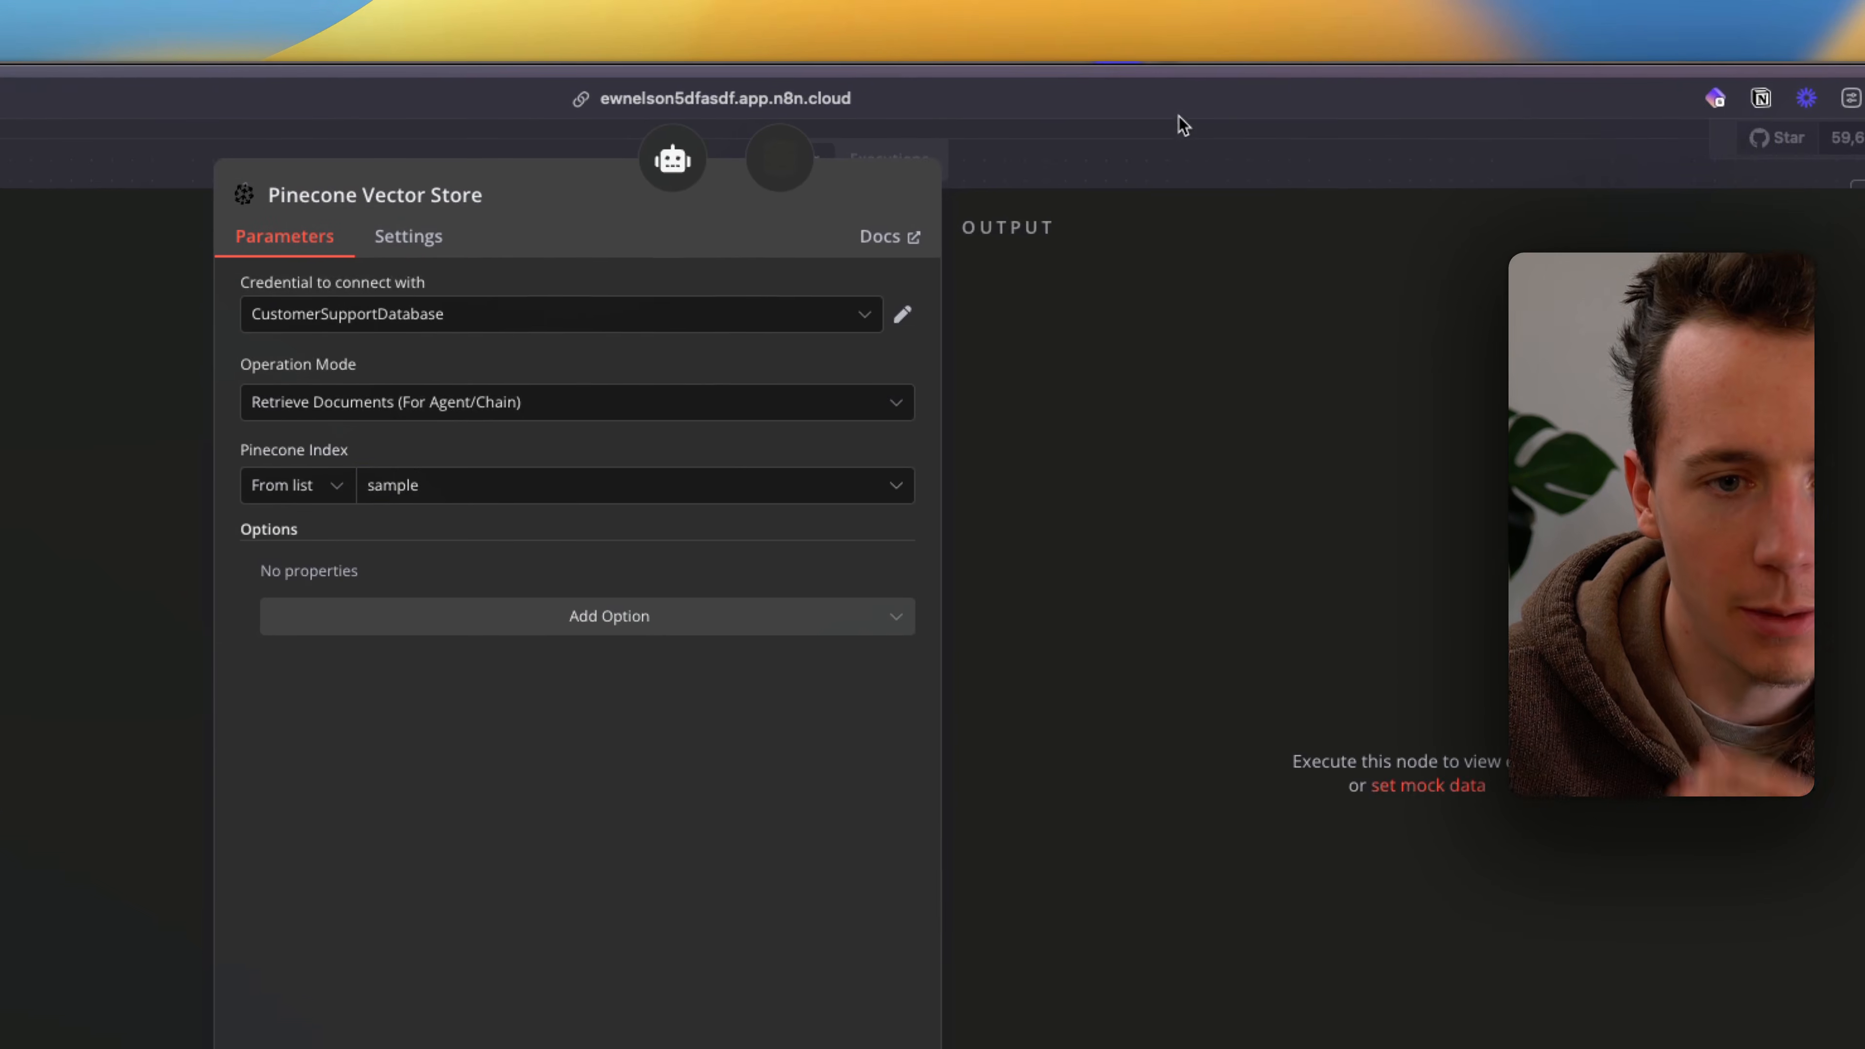
click(1182, 124)
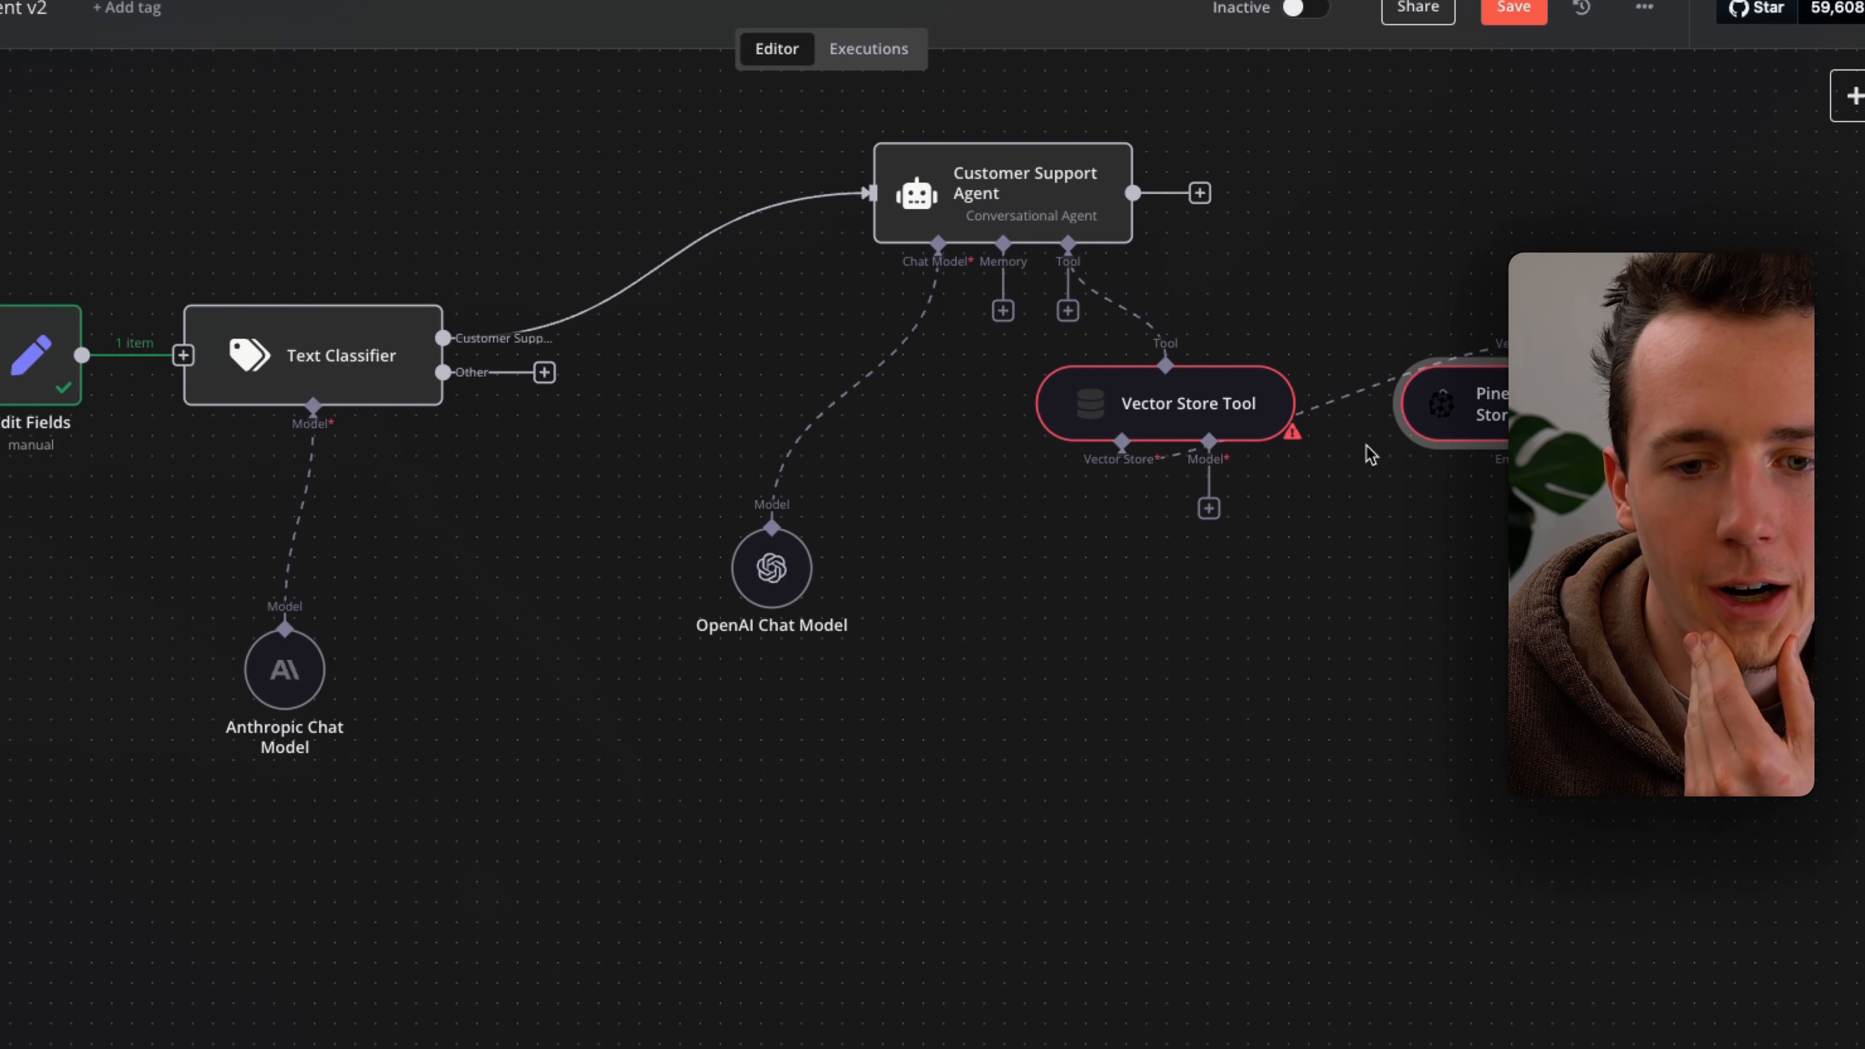
Step: Place the Pinecone Vector Store below the Vector Store Tool, and attach an OpenAI Chat Model to the Vector Store Tool
drag(934, 653, 995, 652)
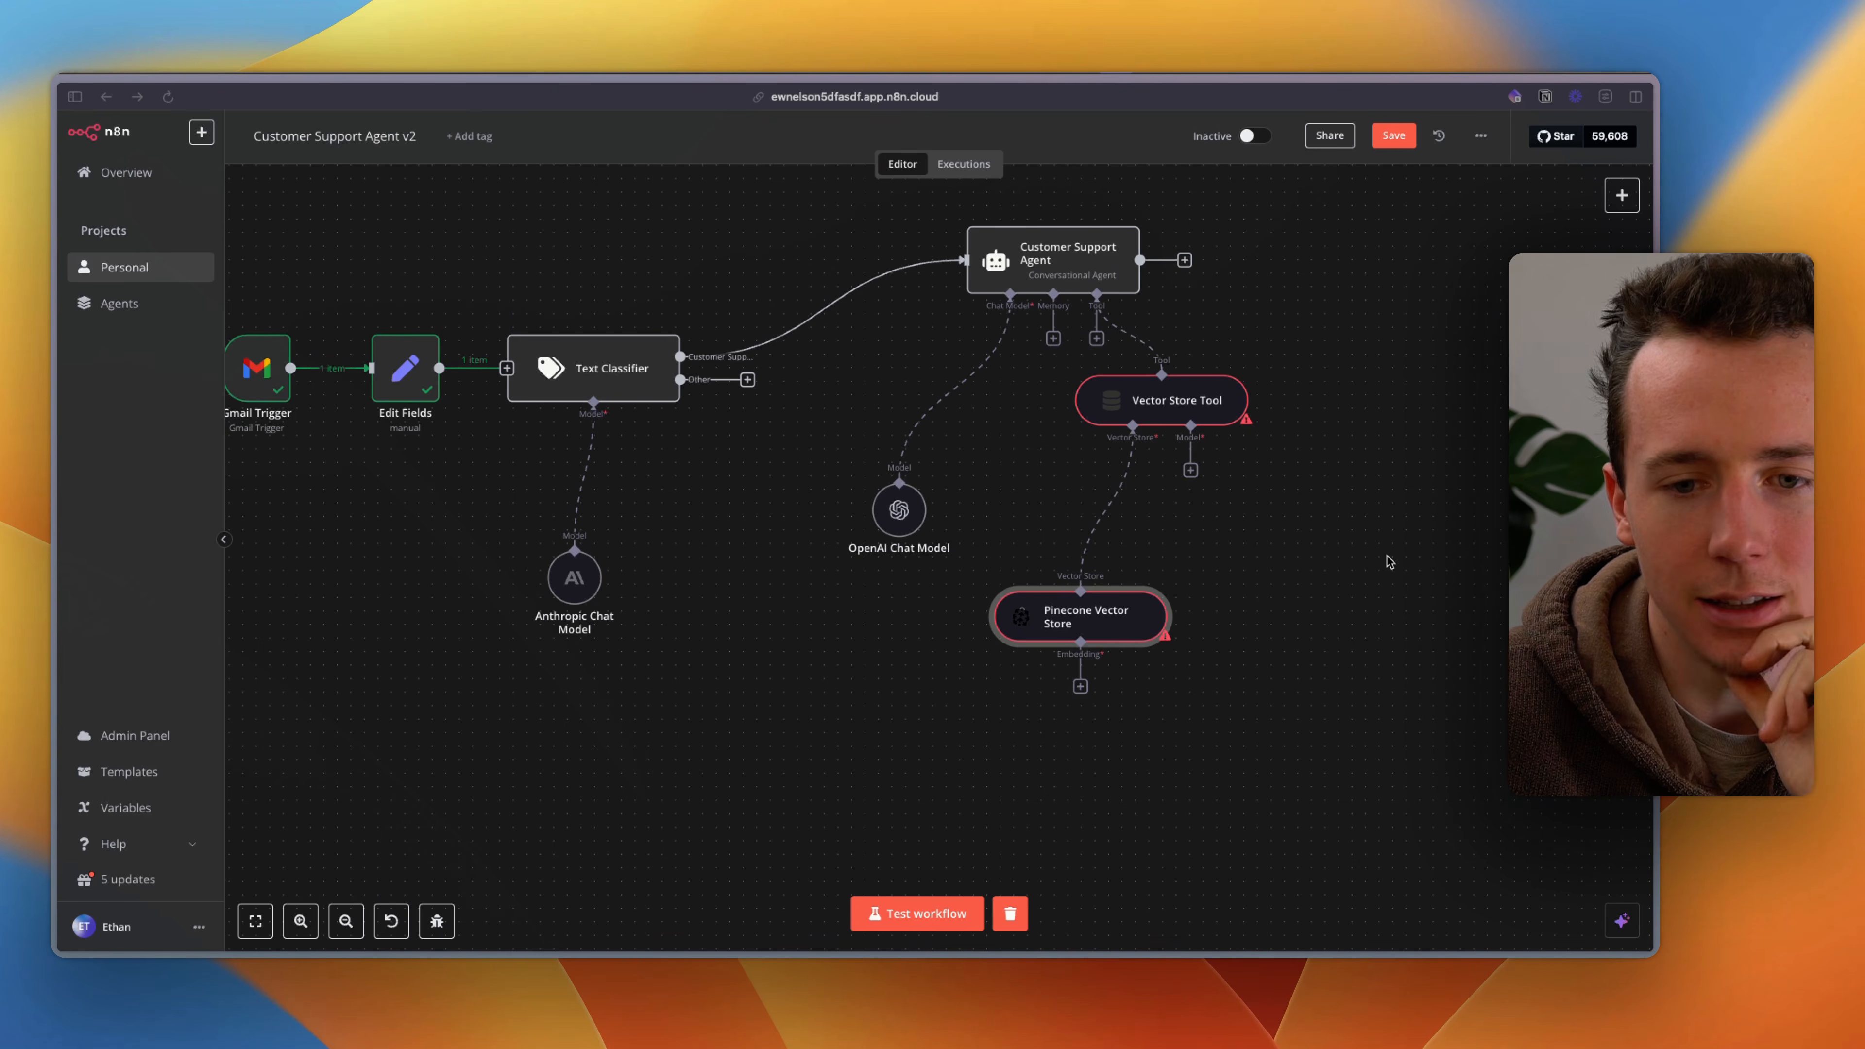
click(1191, 471)
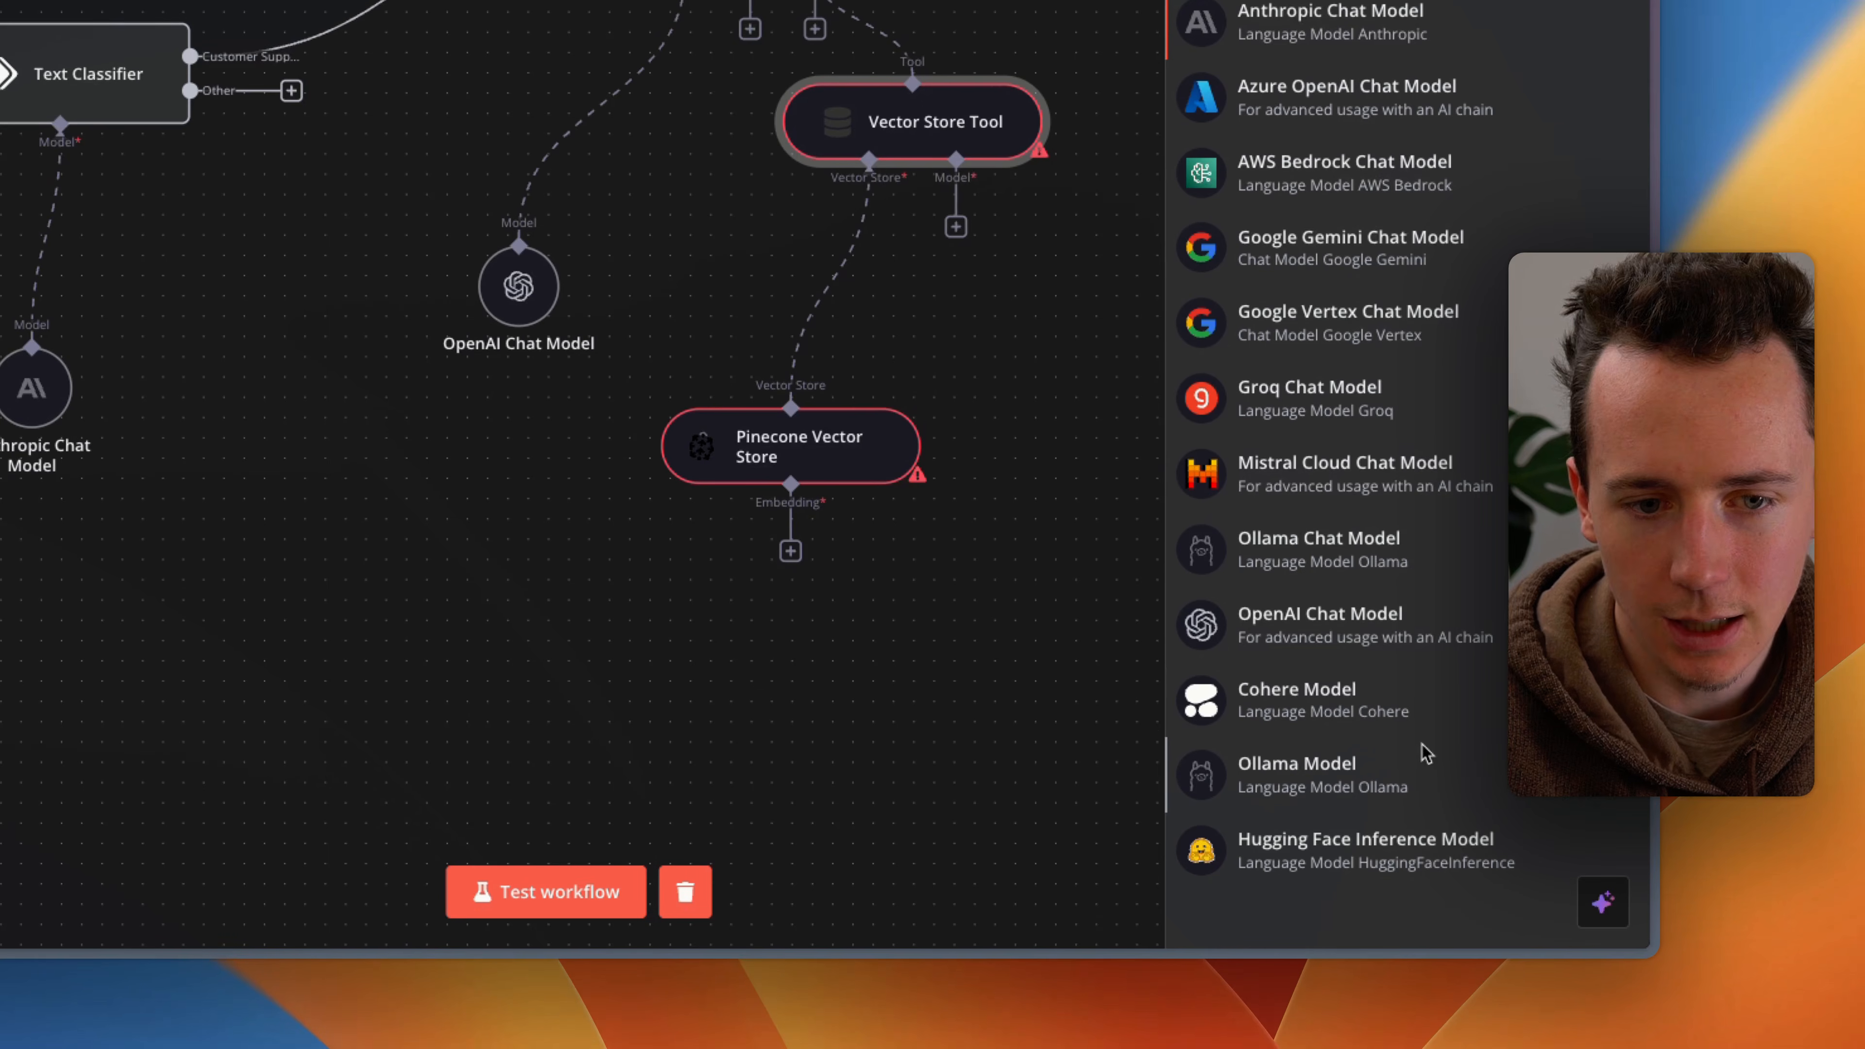
click(1336, 616)
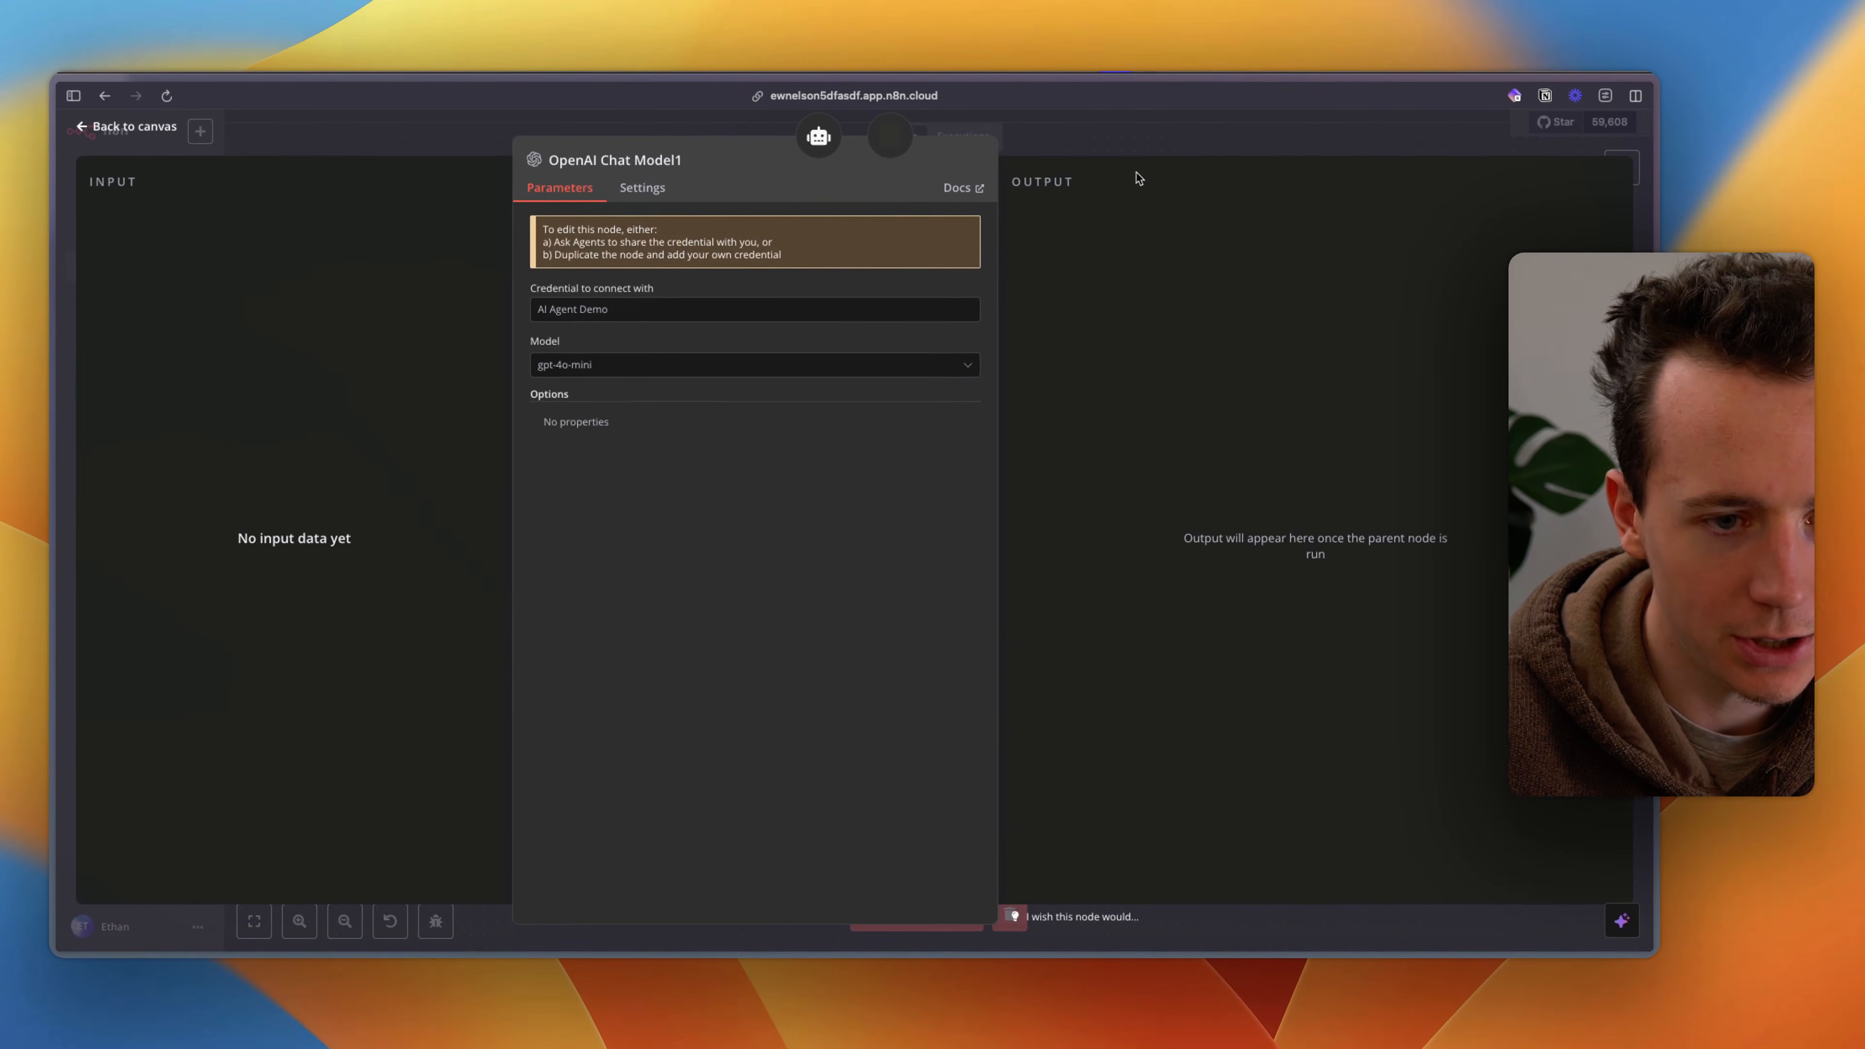
click(1153, 133)
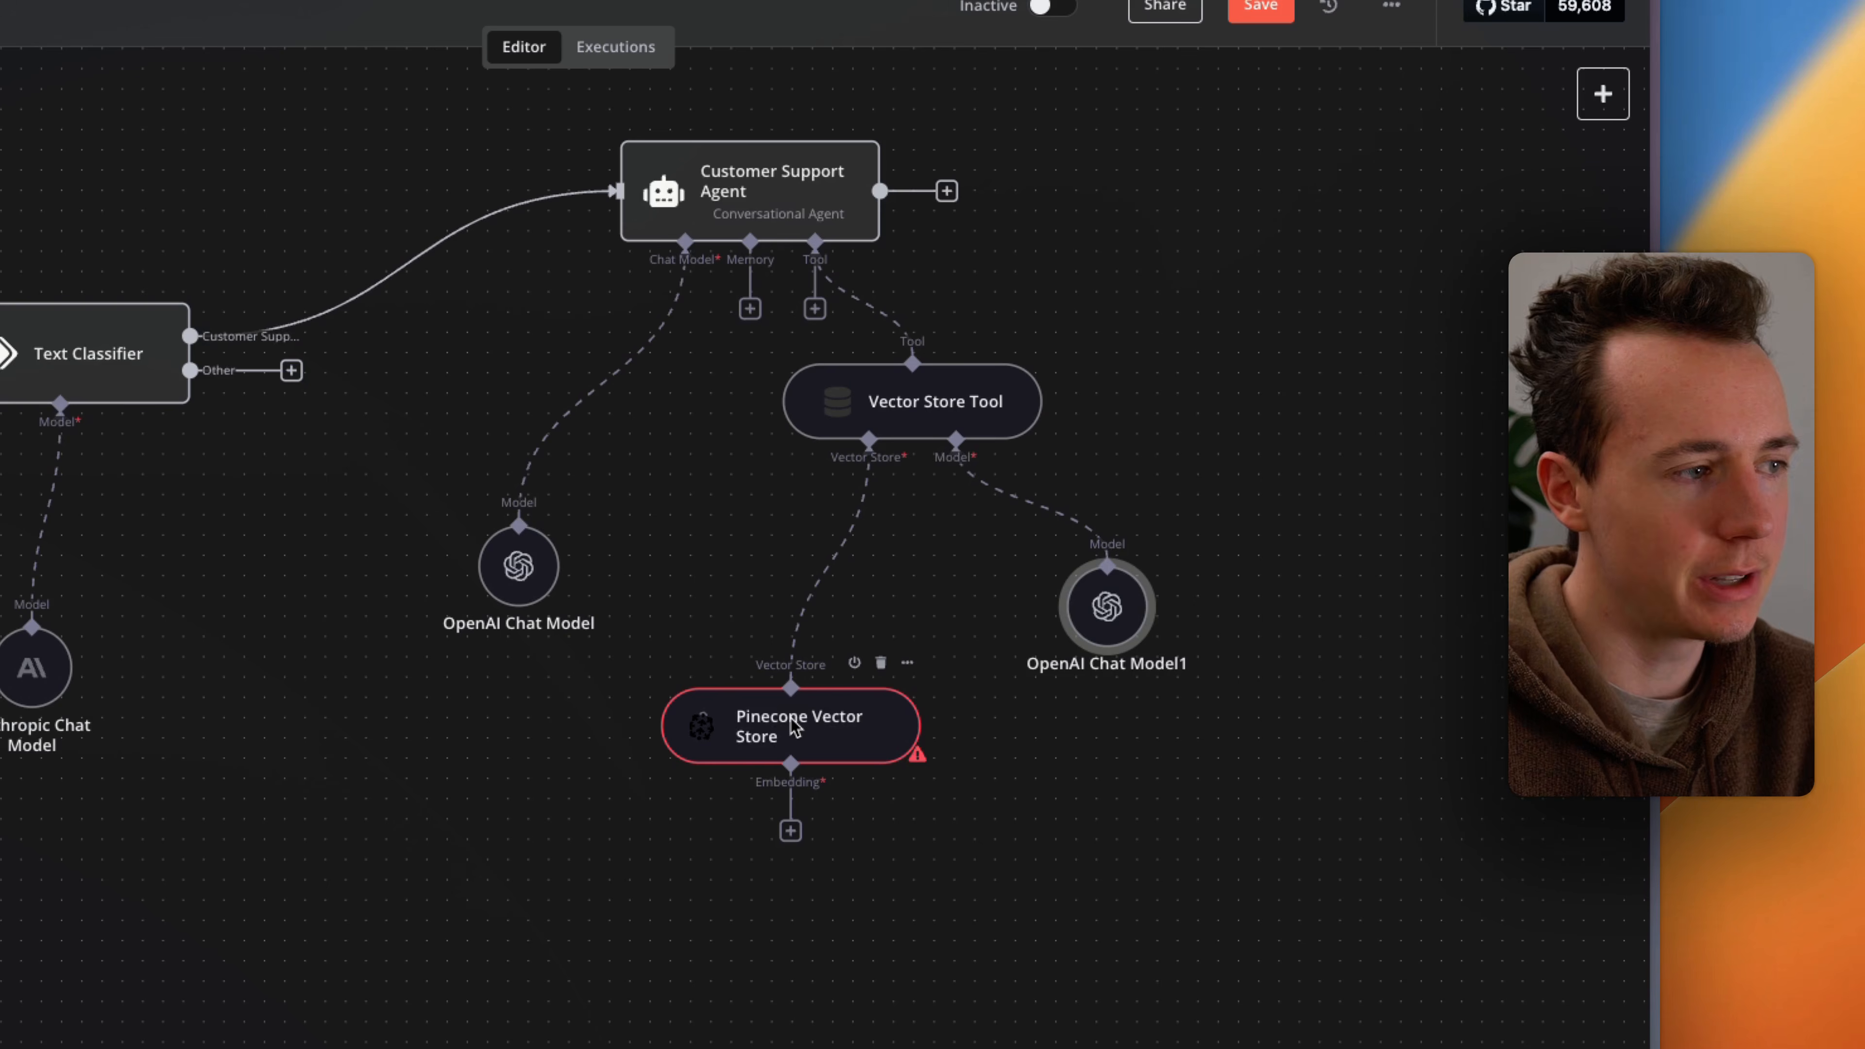
Step: Attach an Embeddings OpenAI node to the Pinecone Vector Store, and try to save the workflow
click(790, 831)
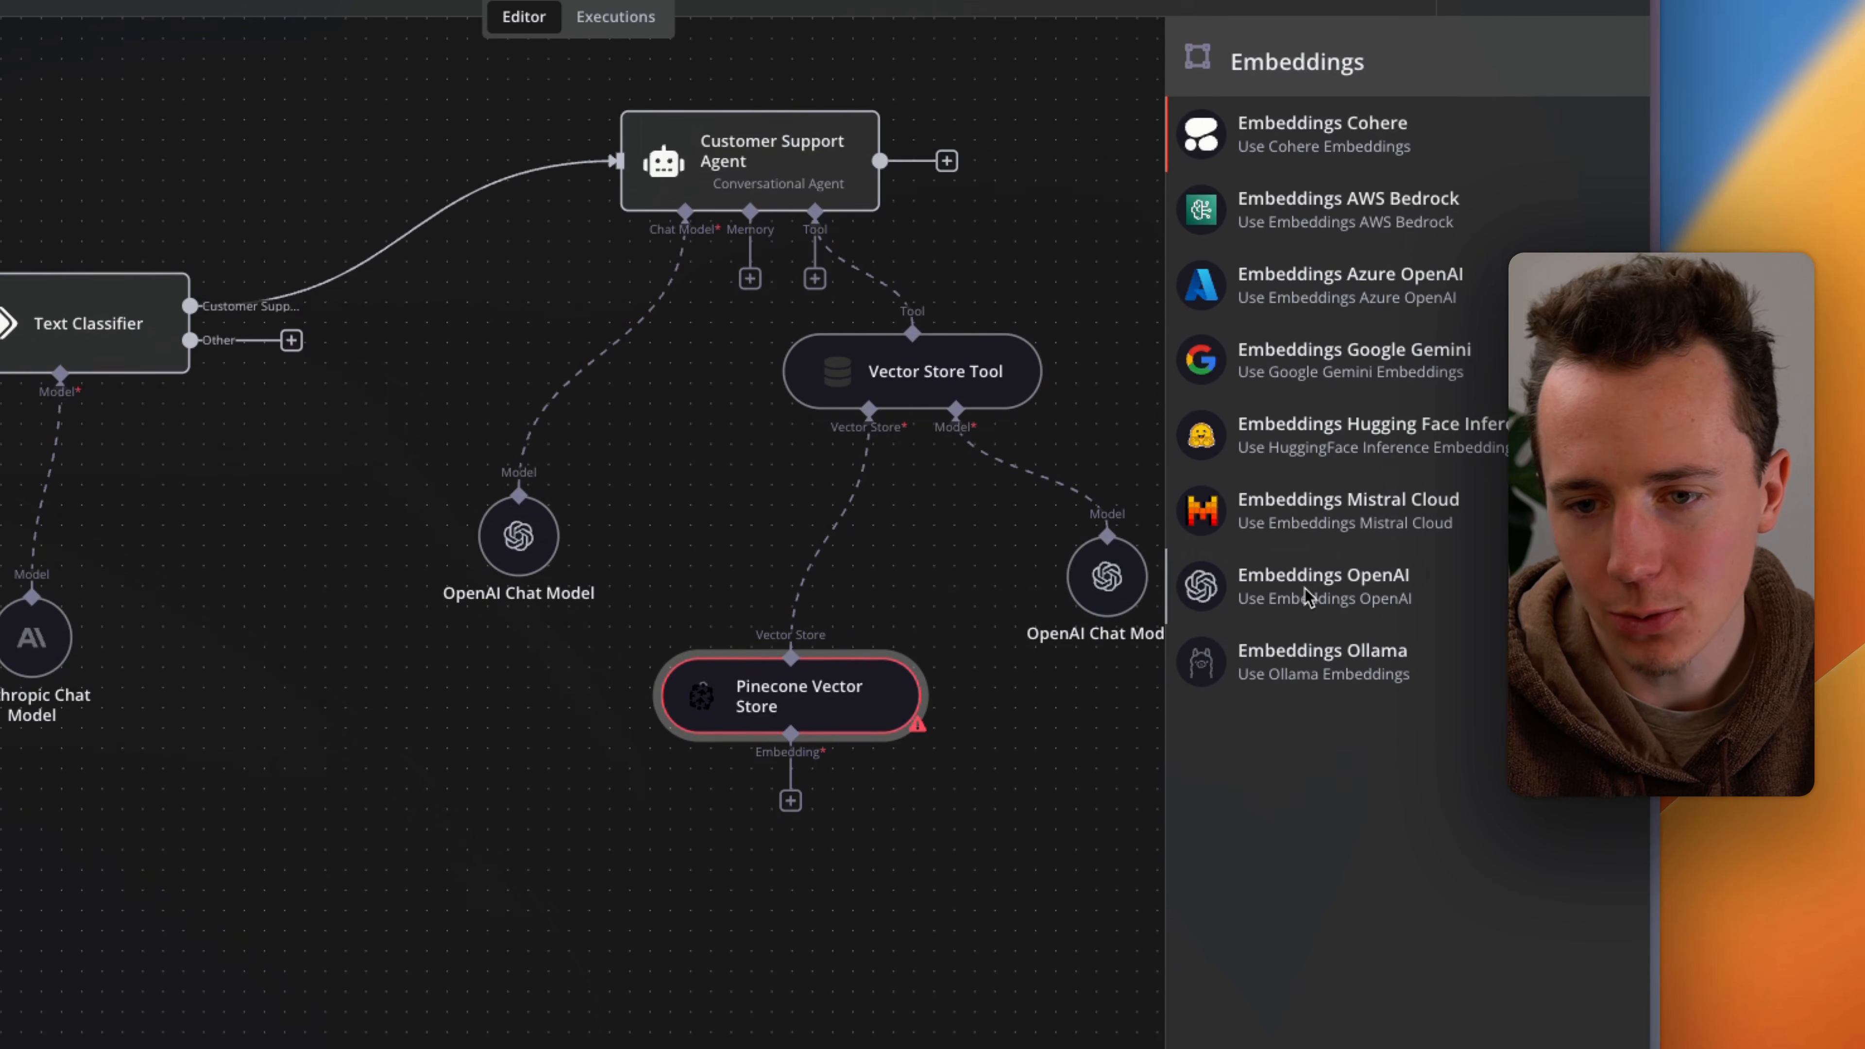
click(1315, 658)
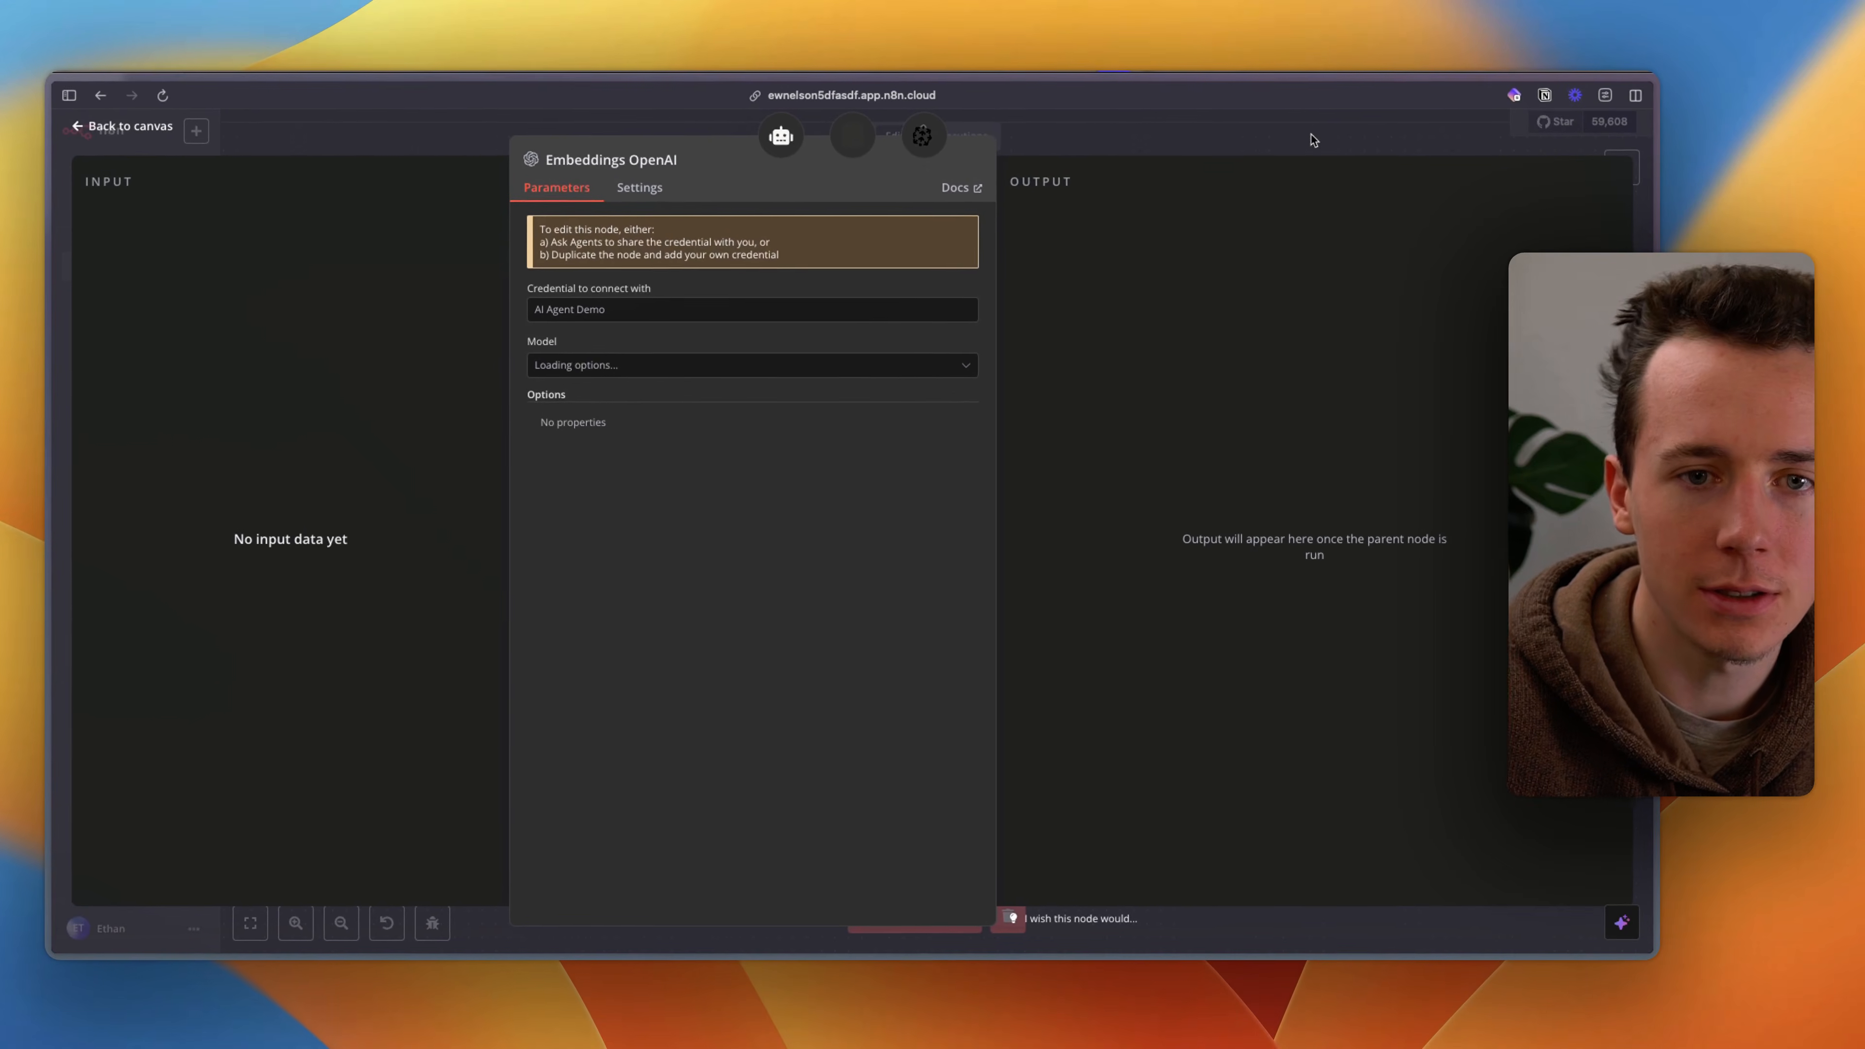
click(1275, 147)
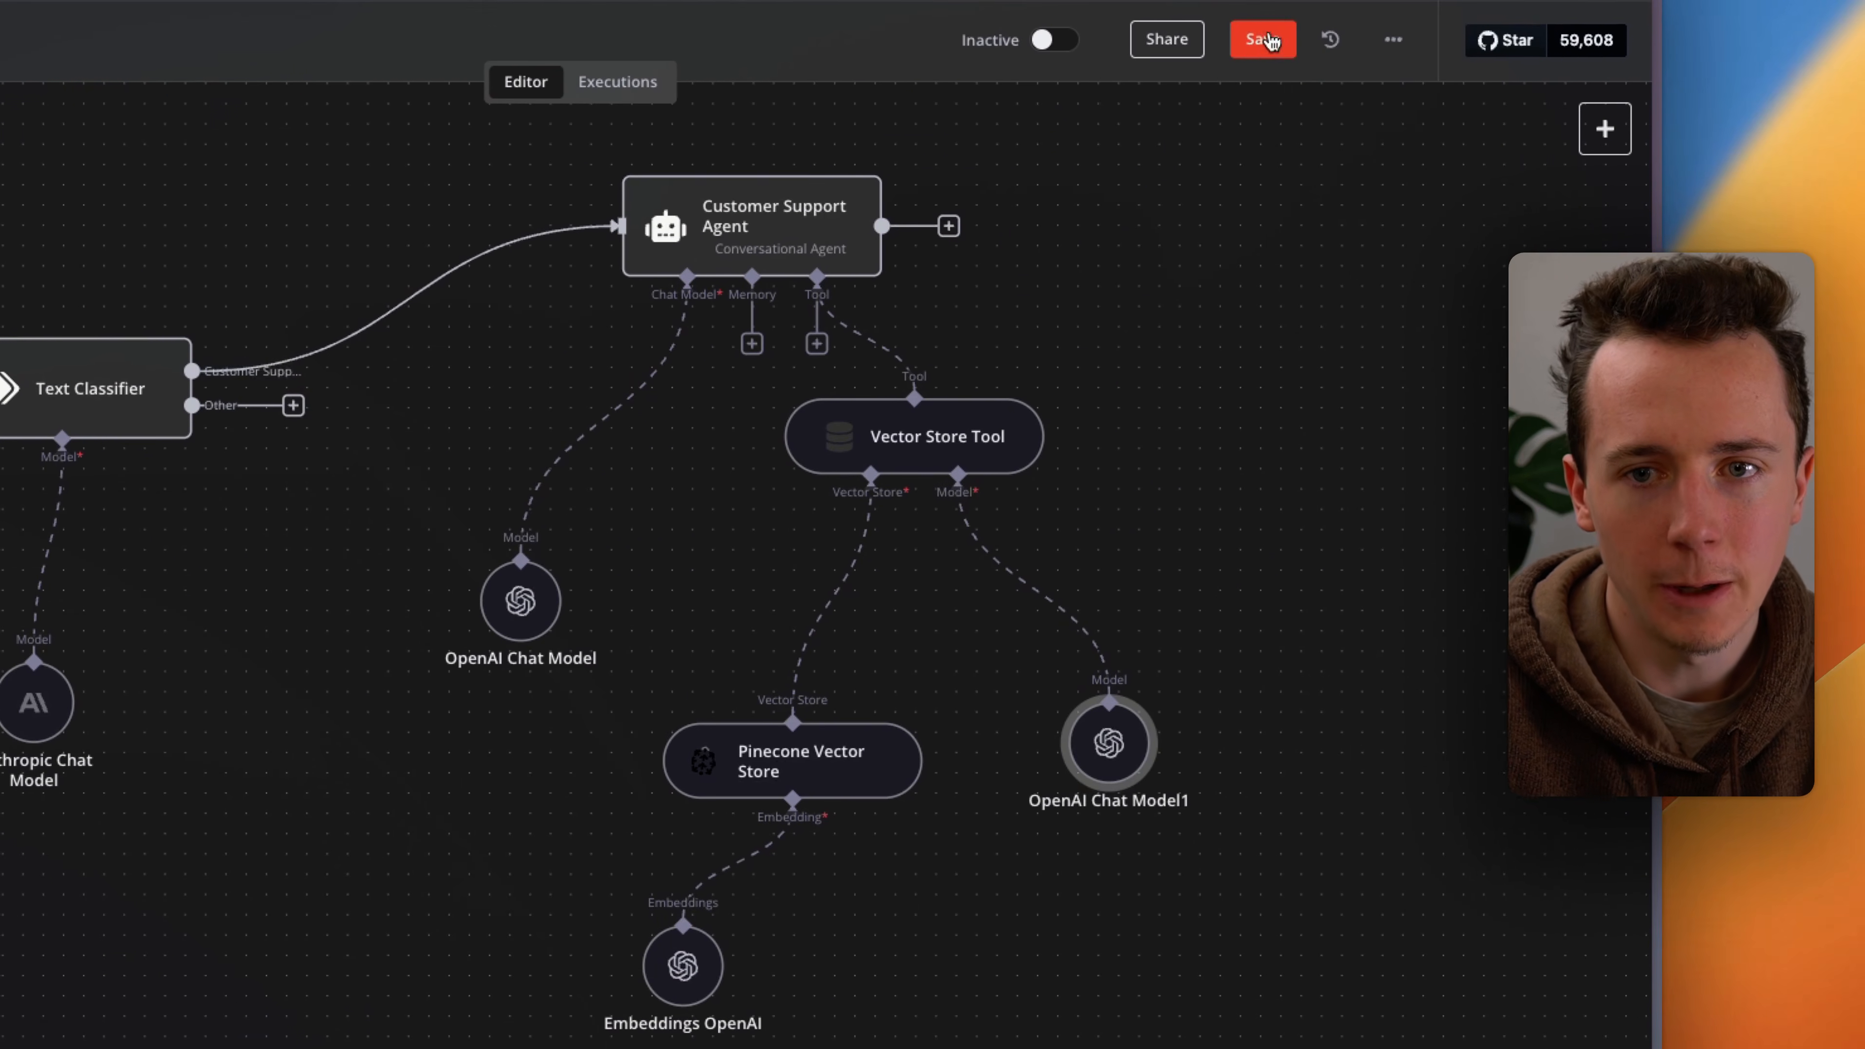
click(1270, 41)
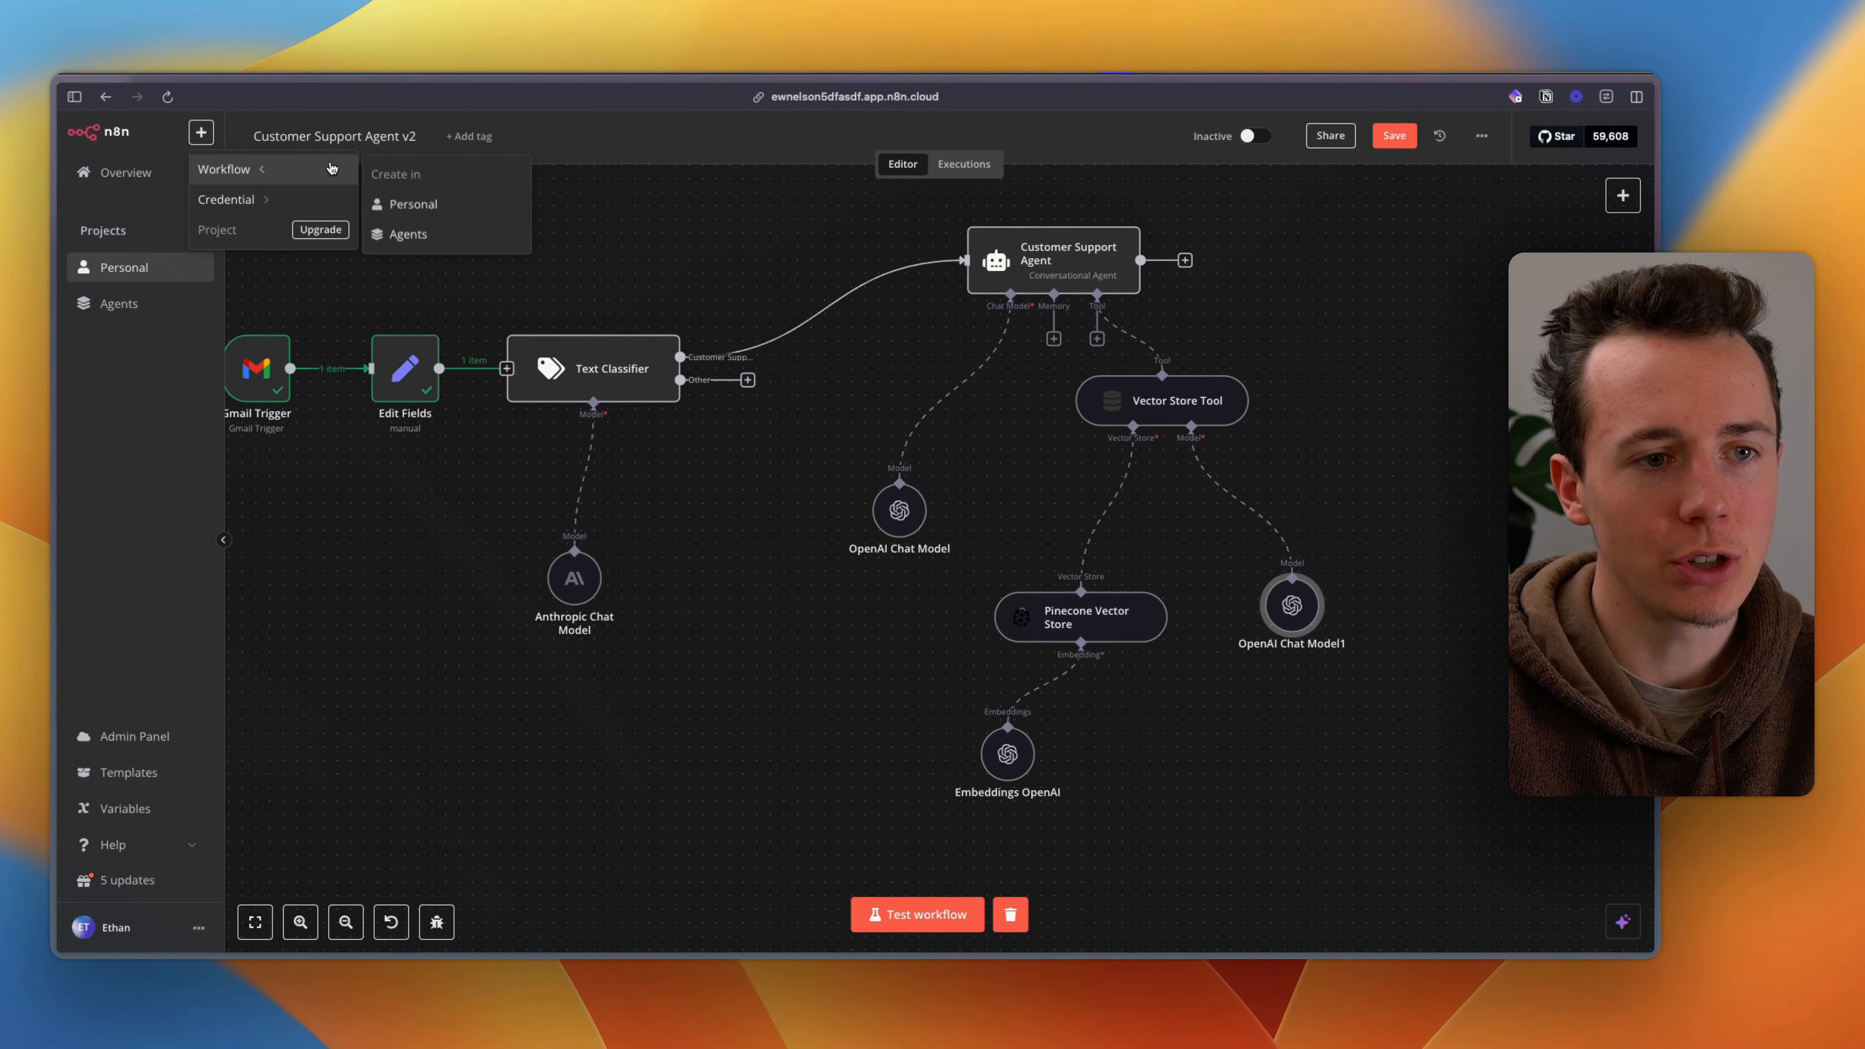
click(410, 207)
click(993, 564)
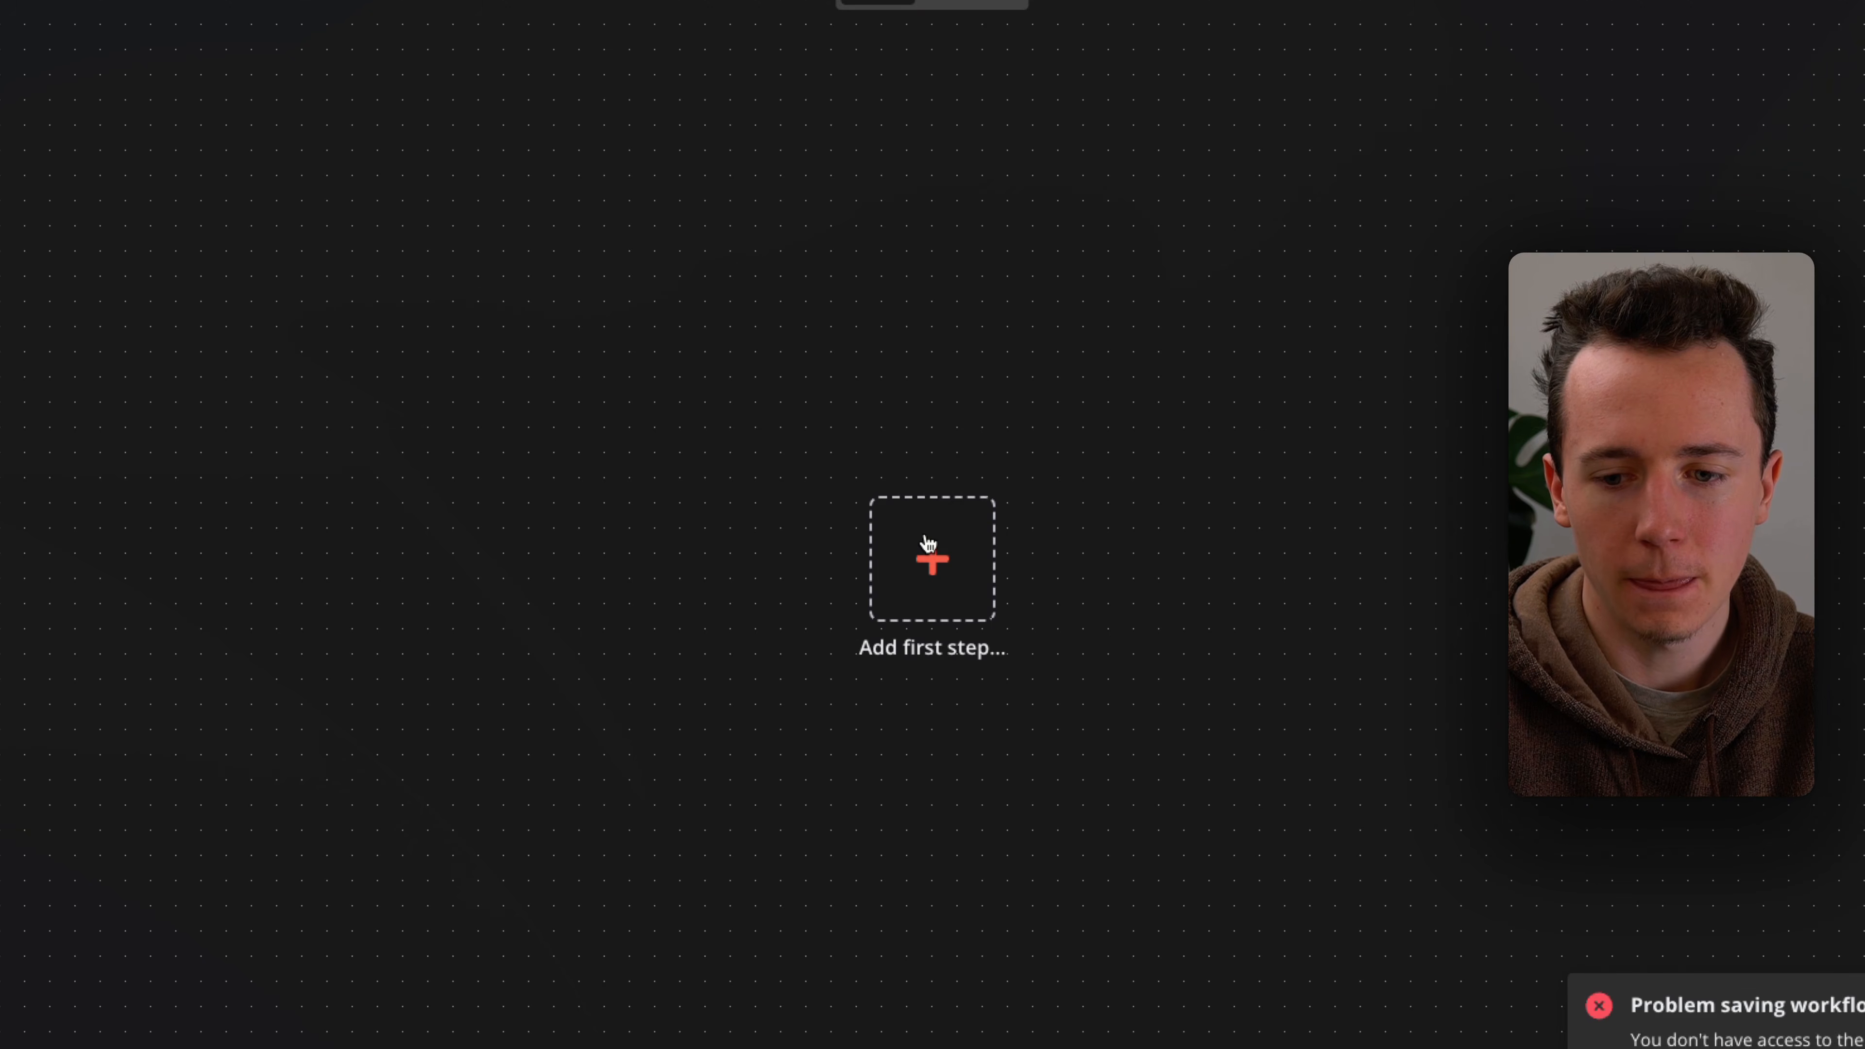
click(204, 364)
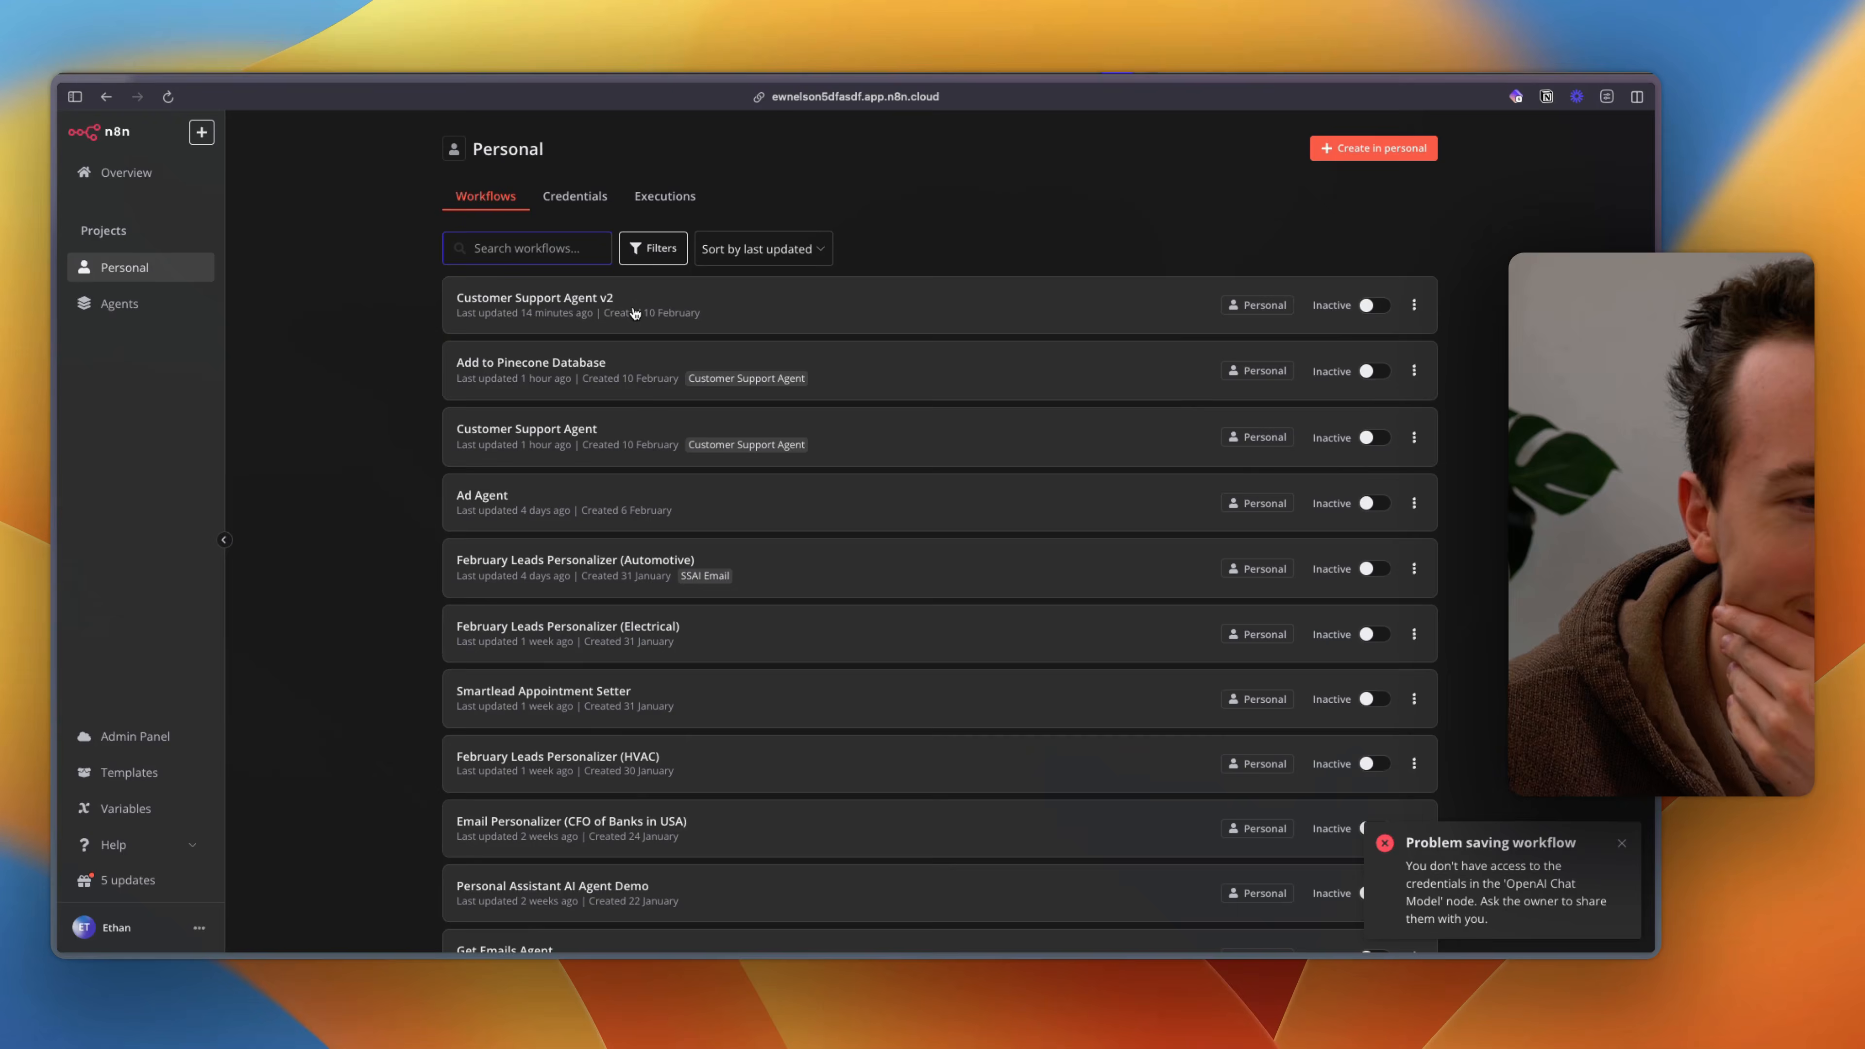
Step: Reopen Customer Support Agent v2 from the personal workflows, and check its canvas and sharing settings
click(622, 299)
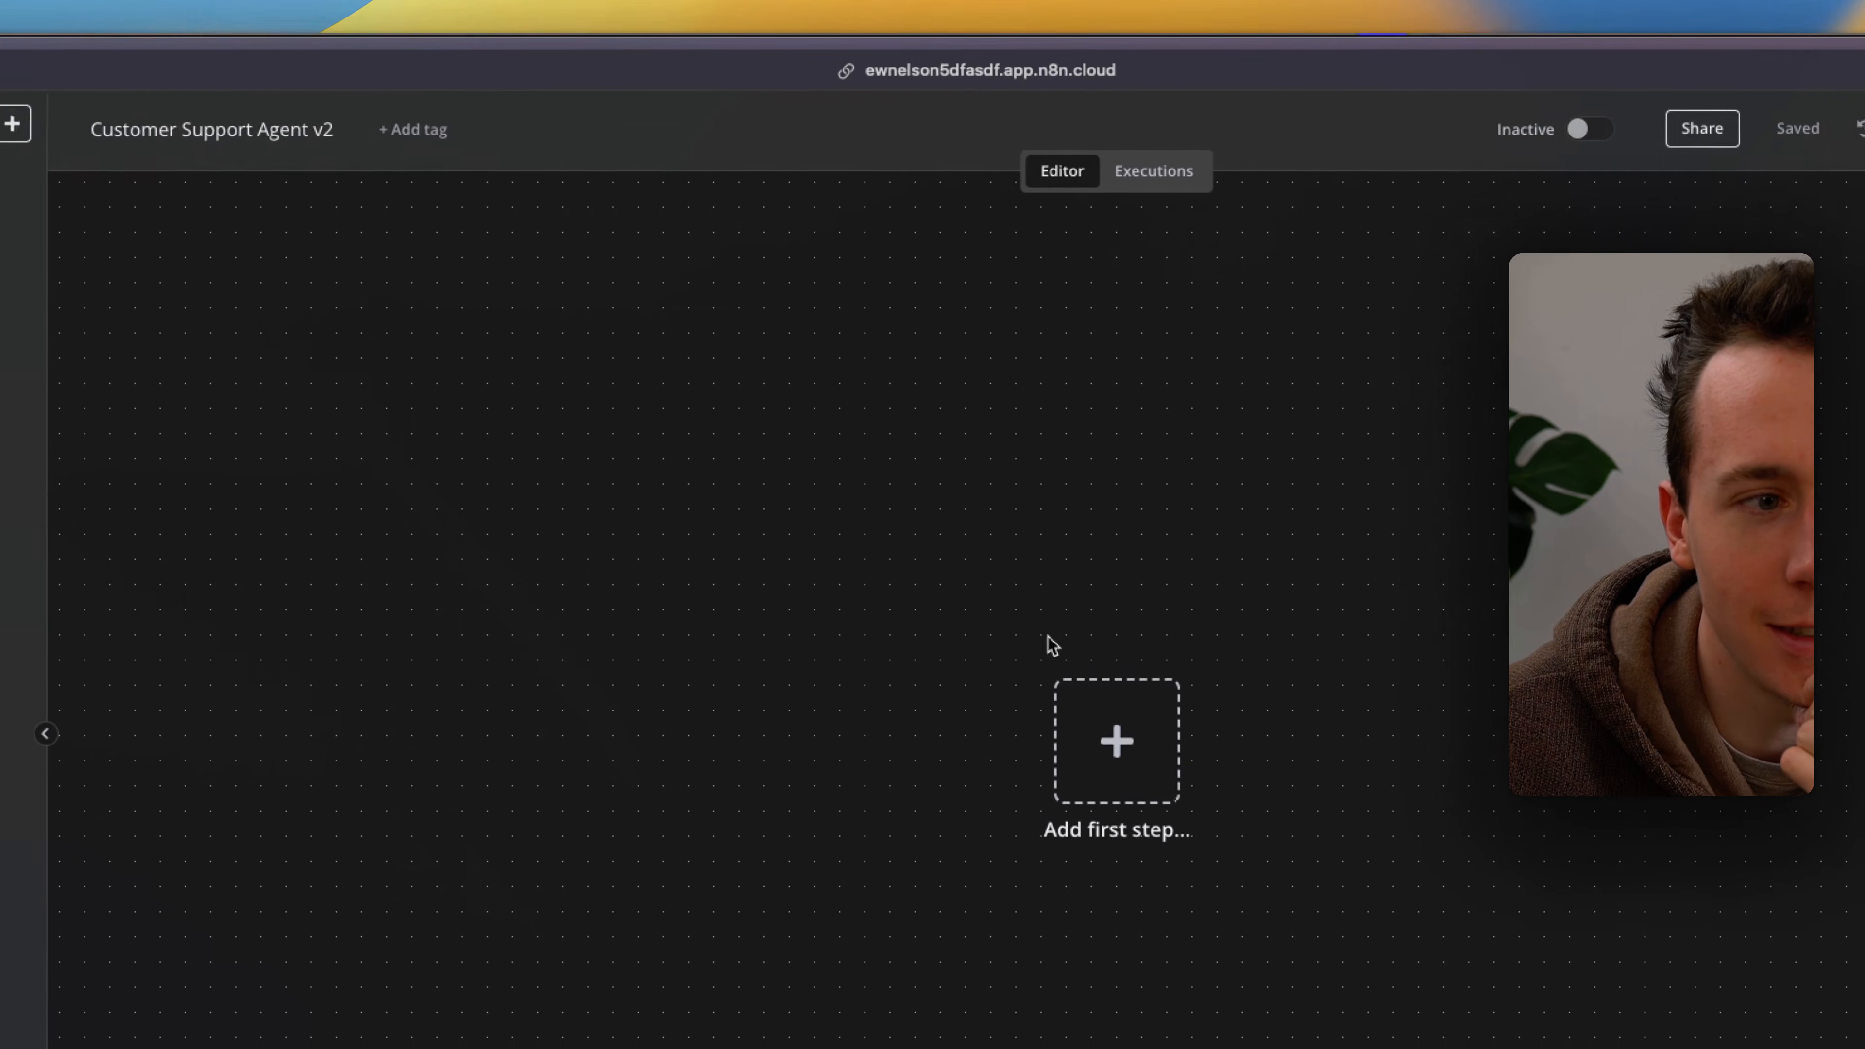
click(186, 384)
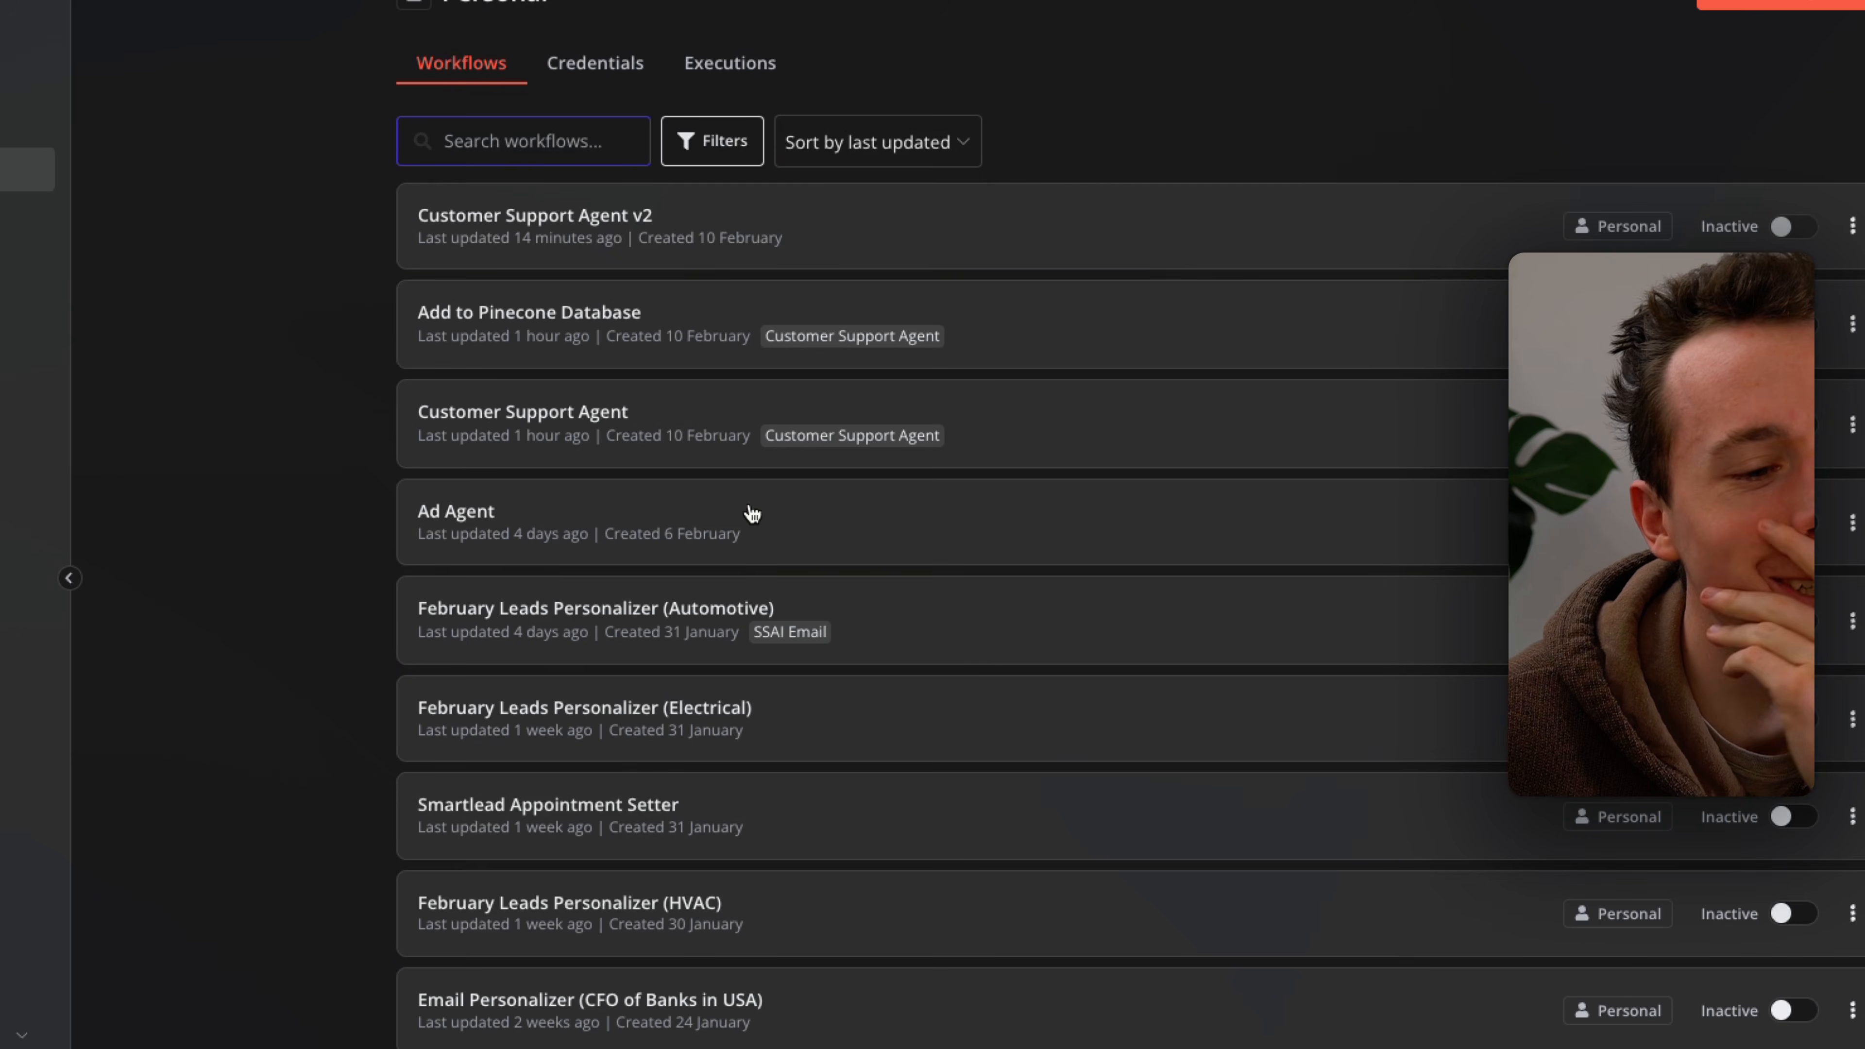
click(607, 237)
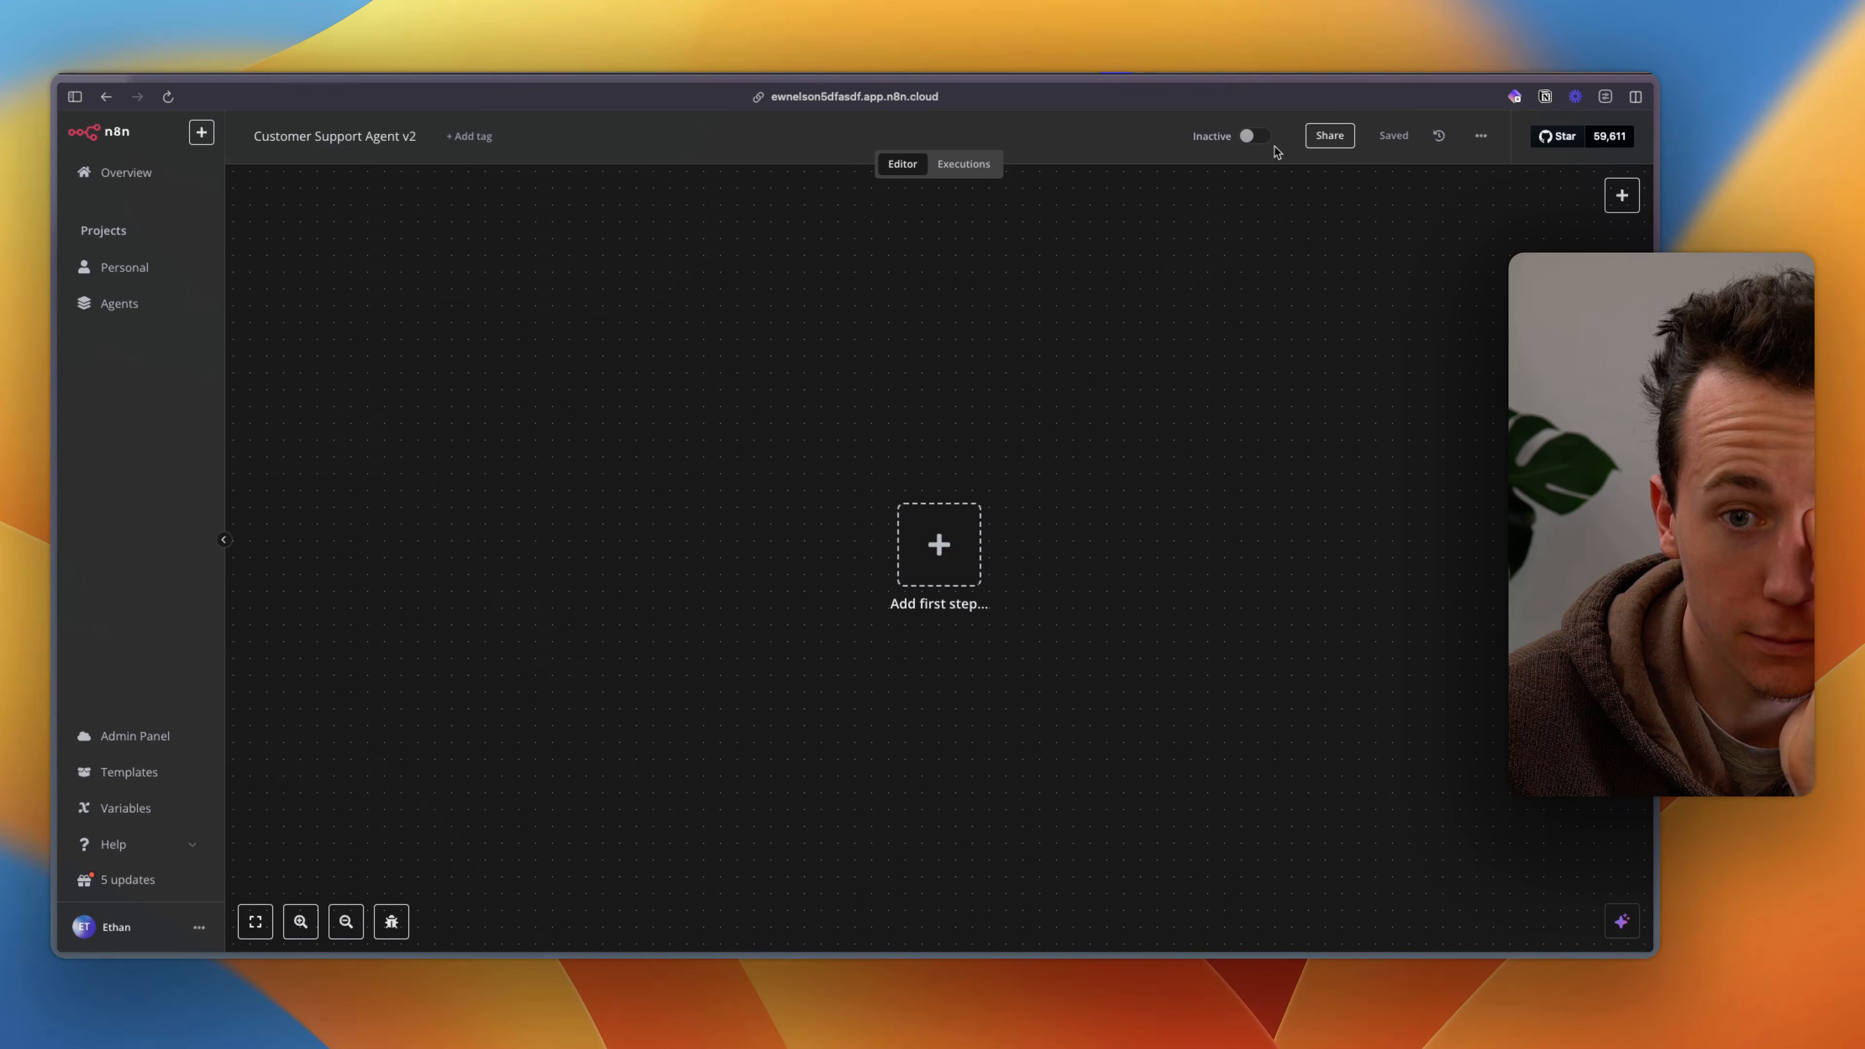
click(1330, 135)
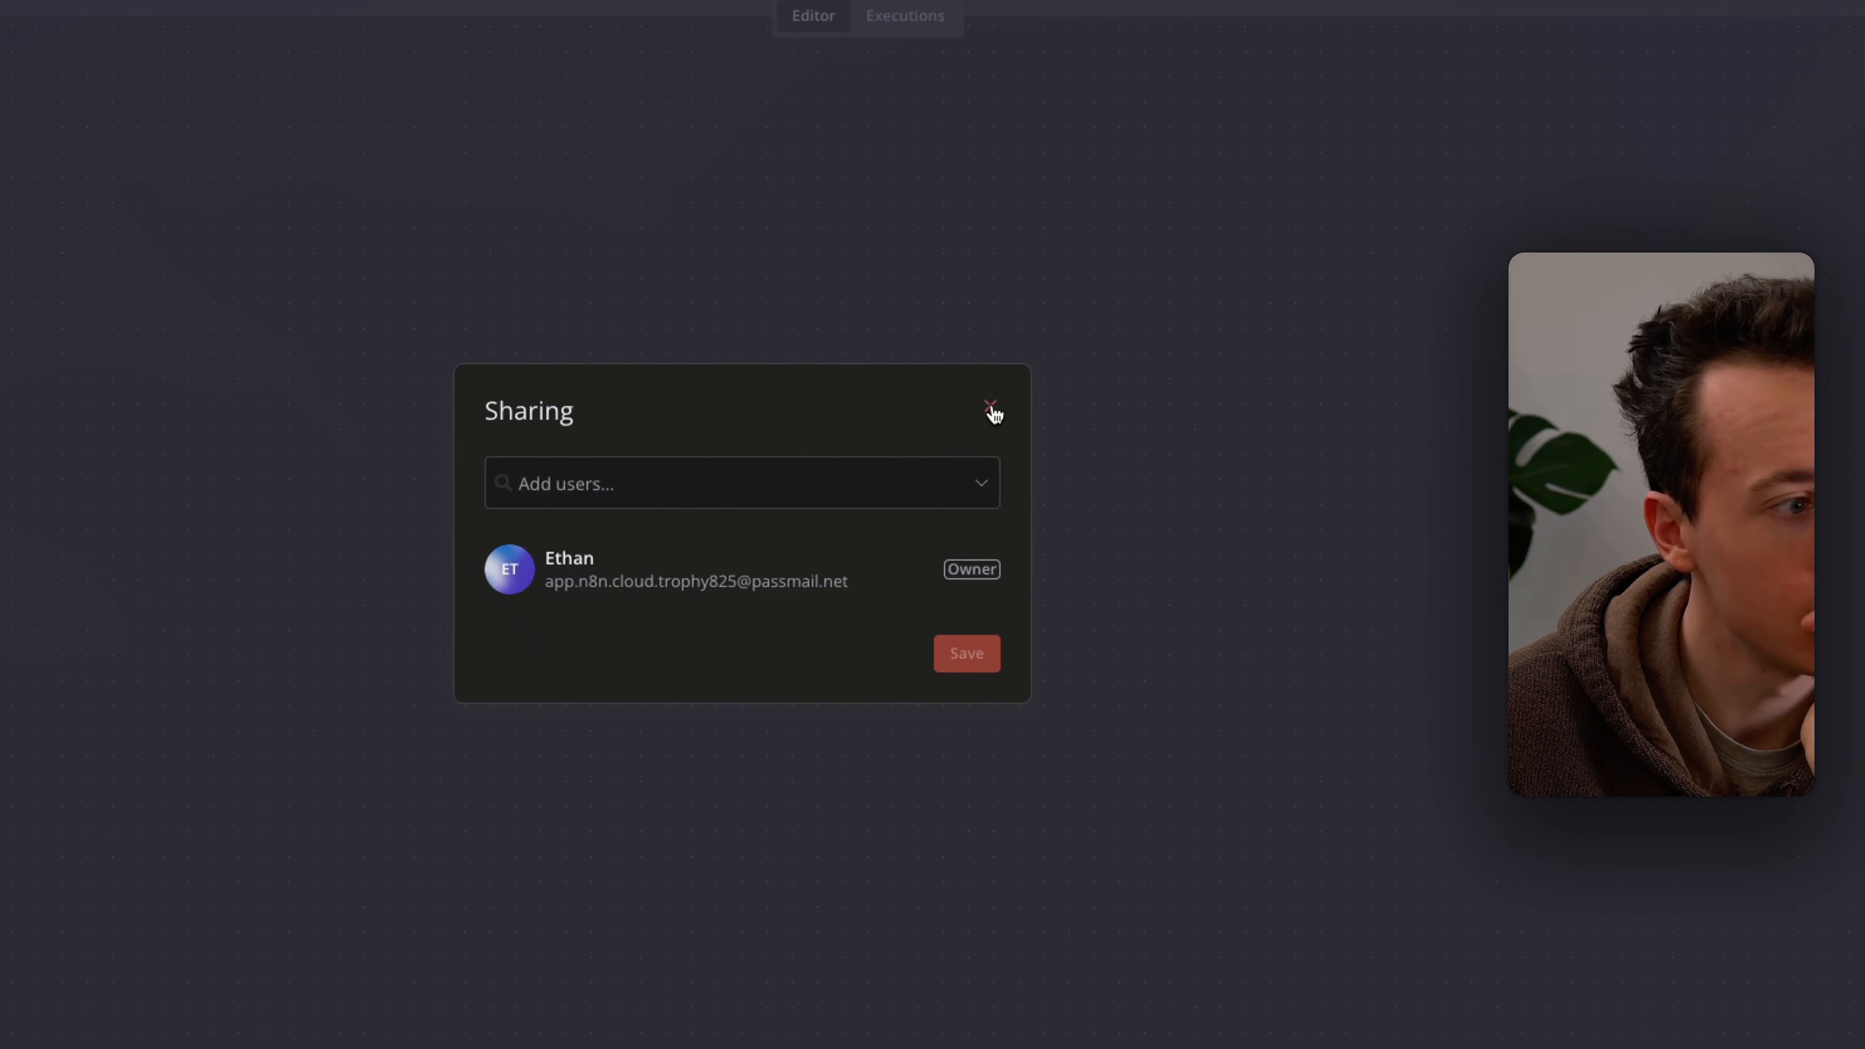
click(992, 410)
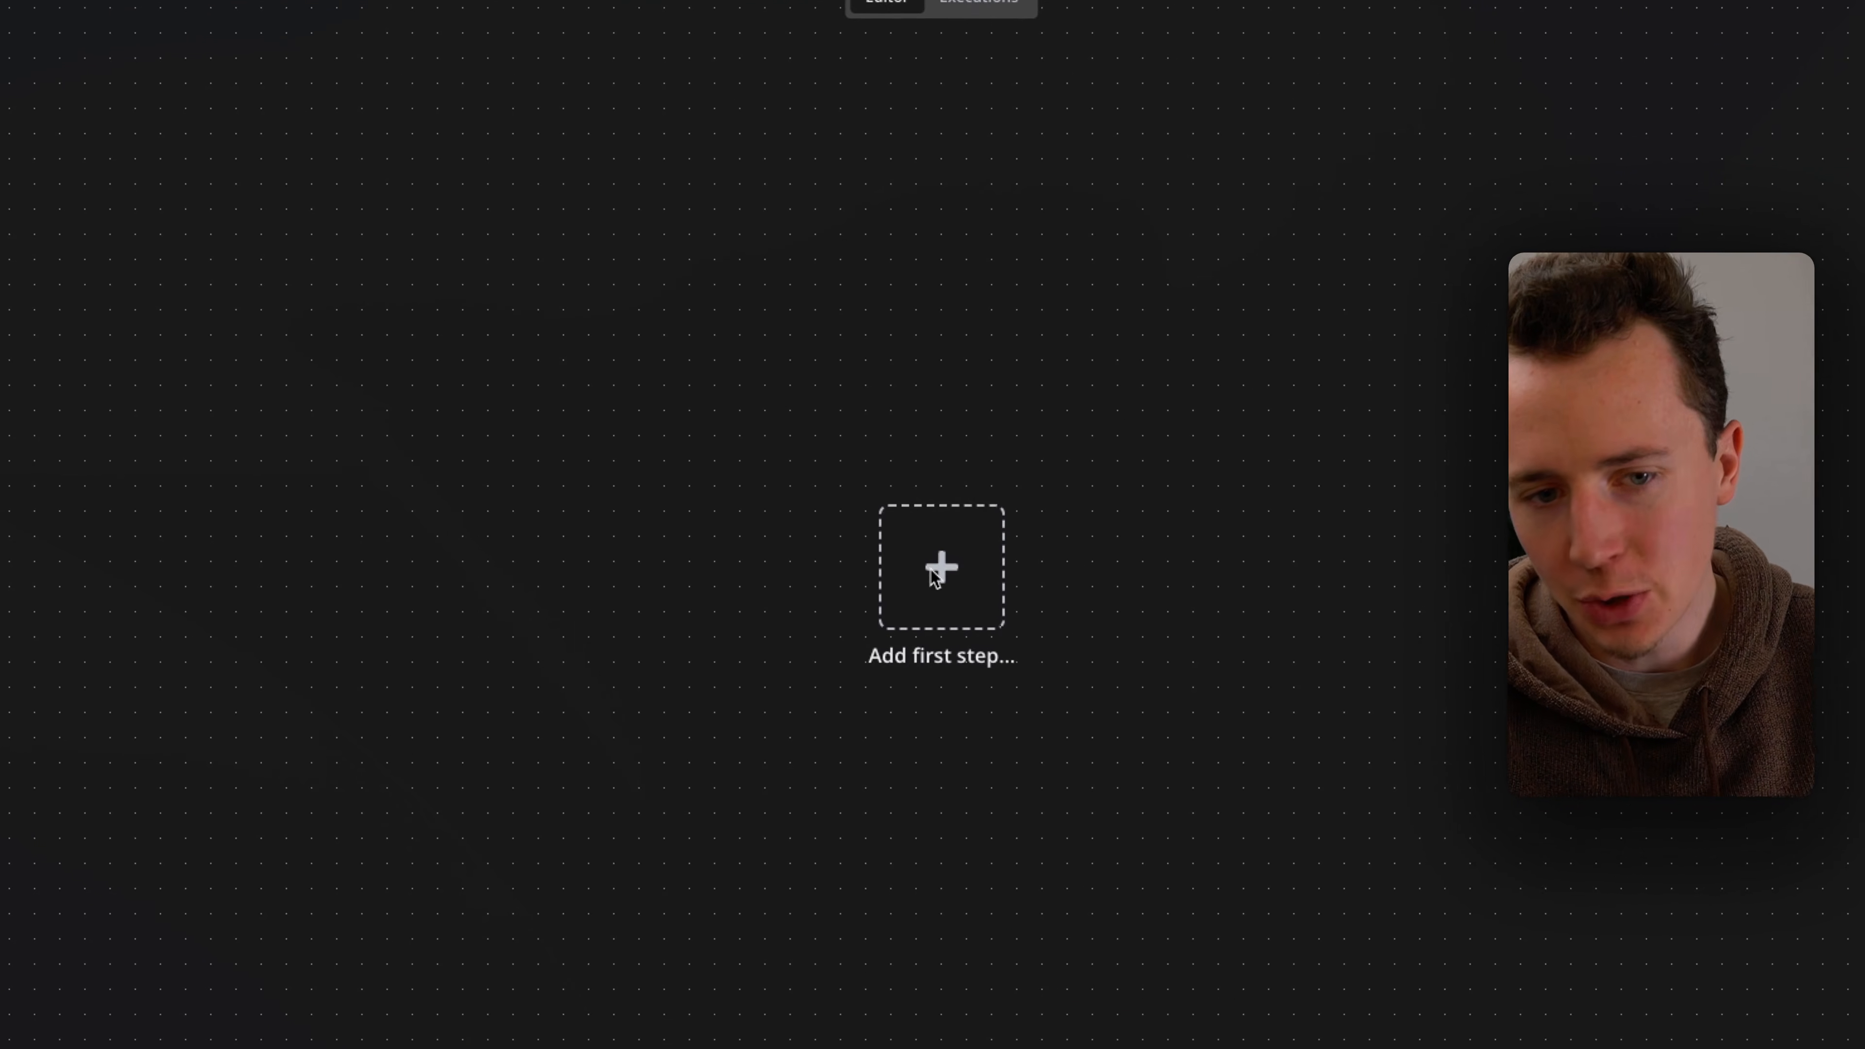
Step: Start a new workflow with a manual trigger, followed by a Google Drive node with the Download file action
click(931, 576)
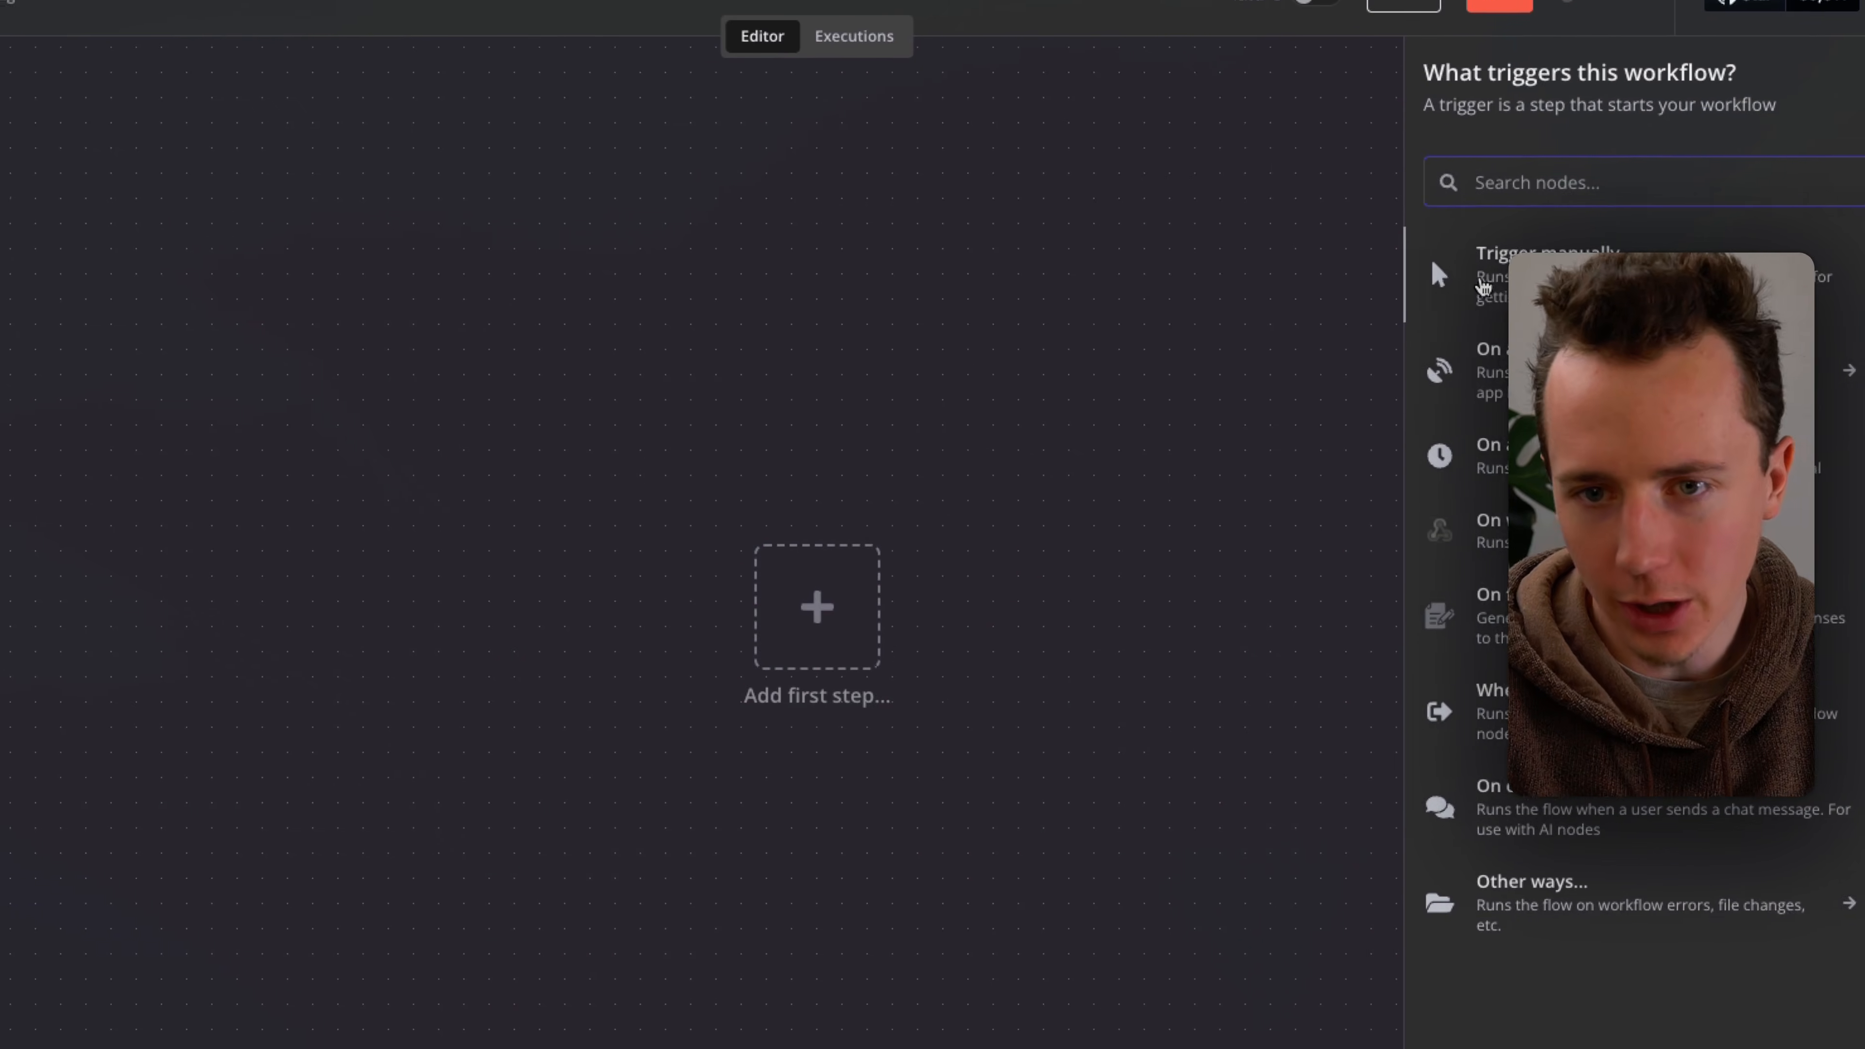
click(1460, 293)
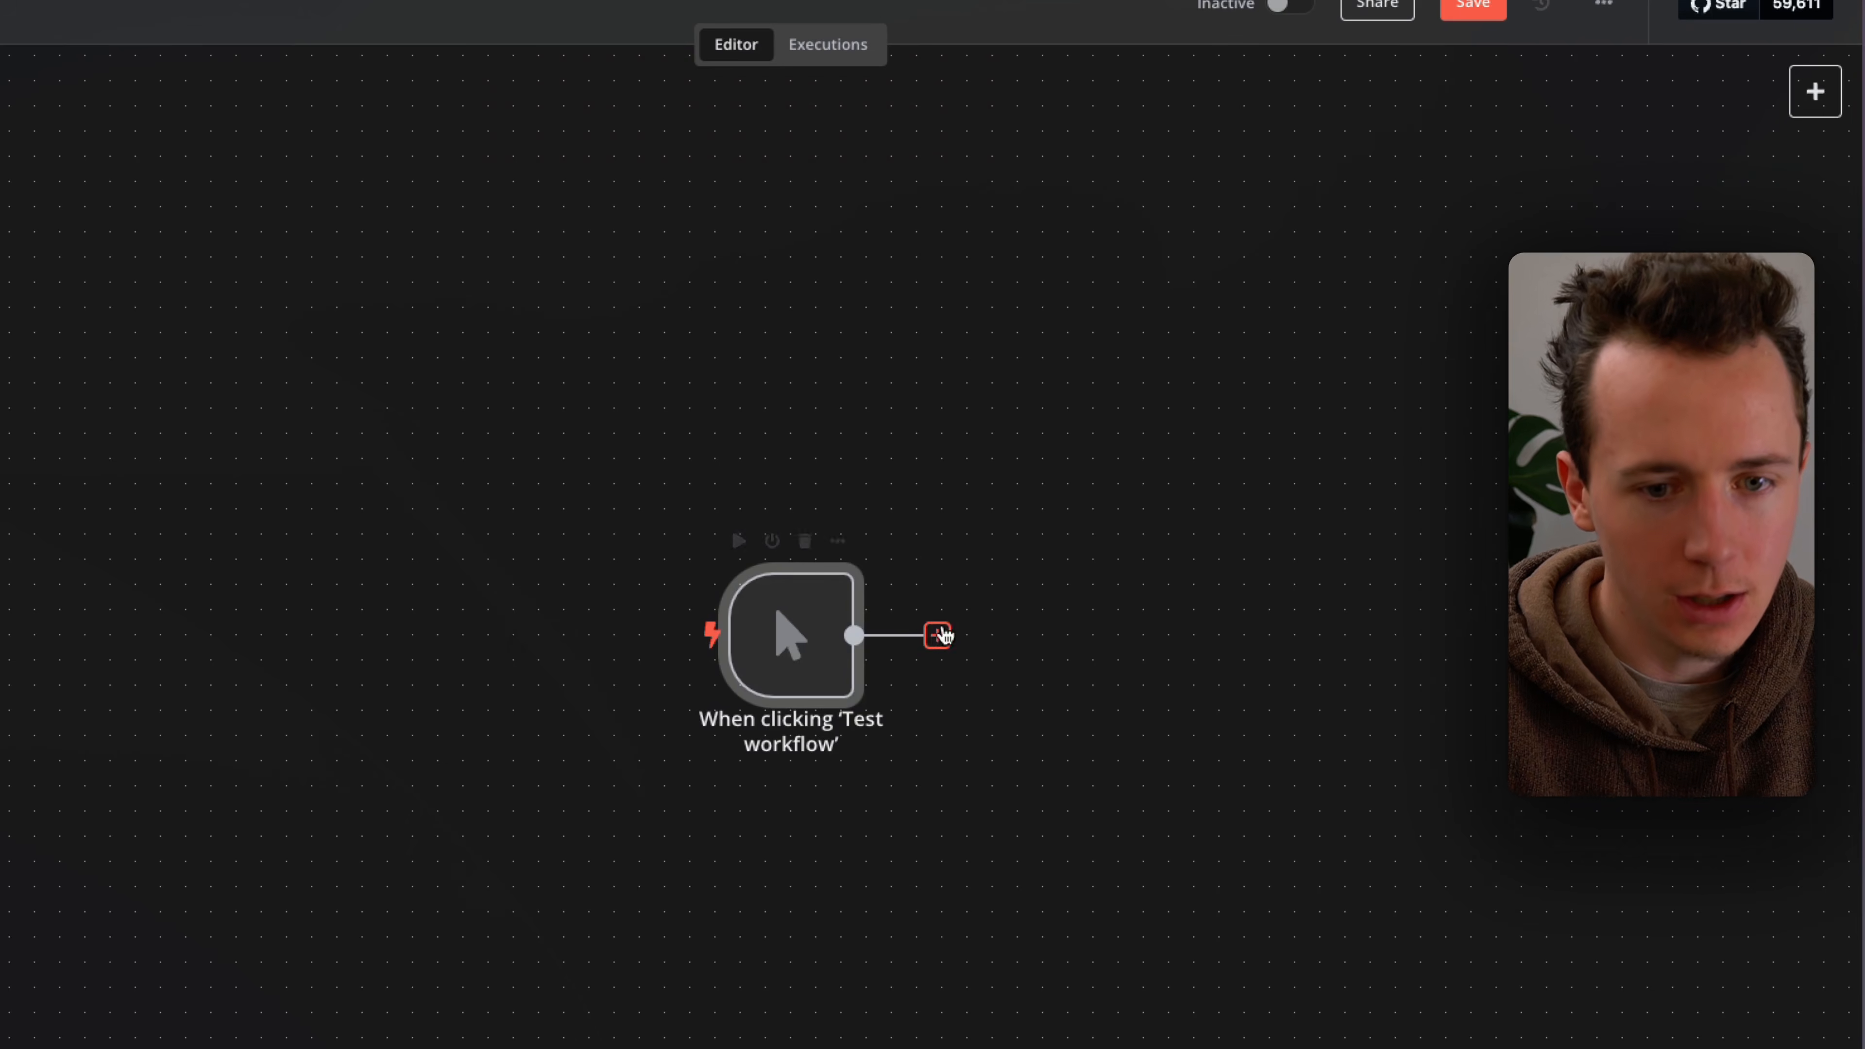
click(938, 635)
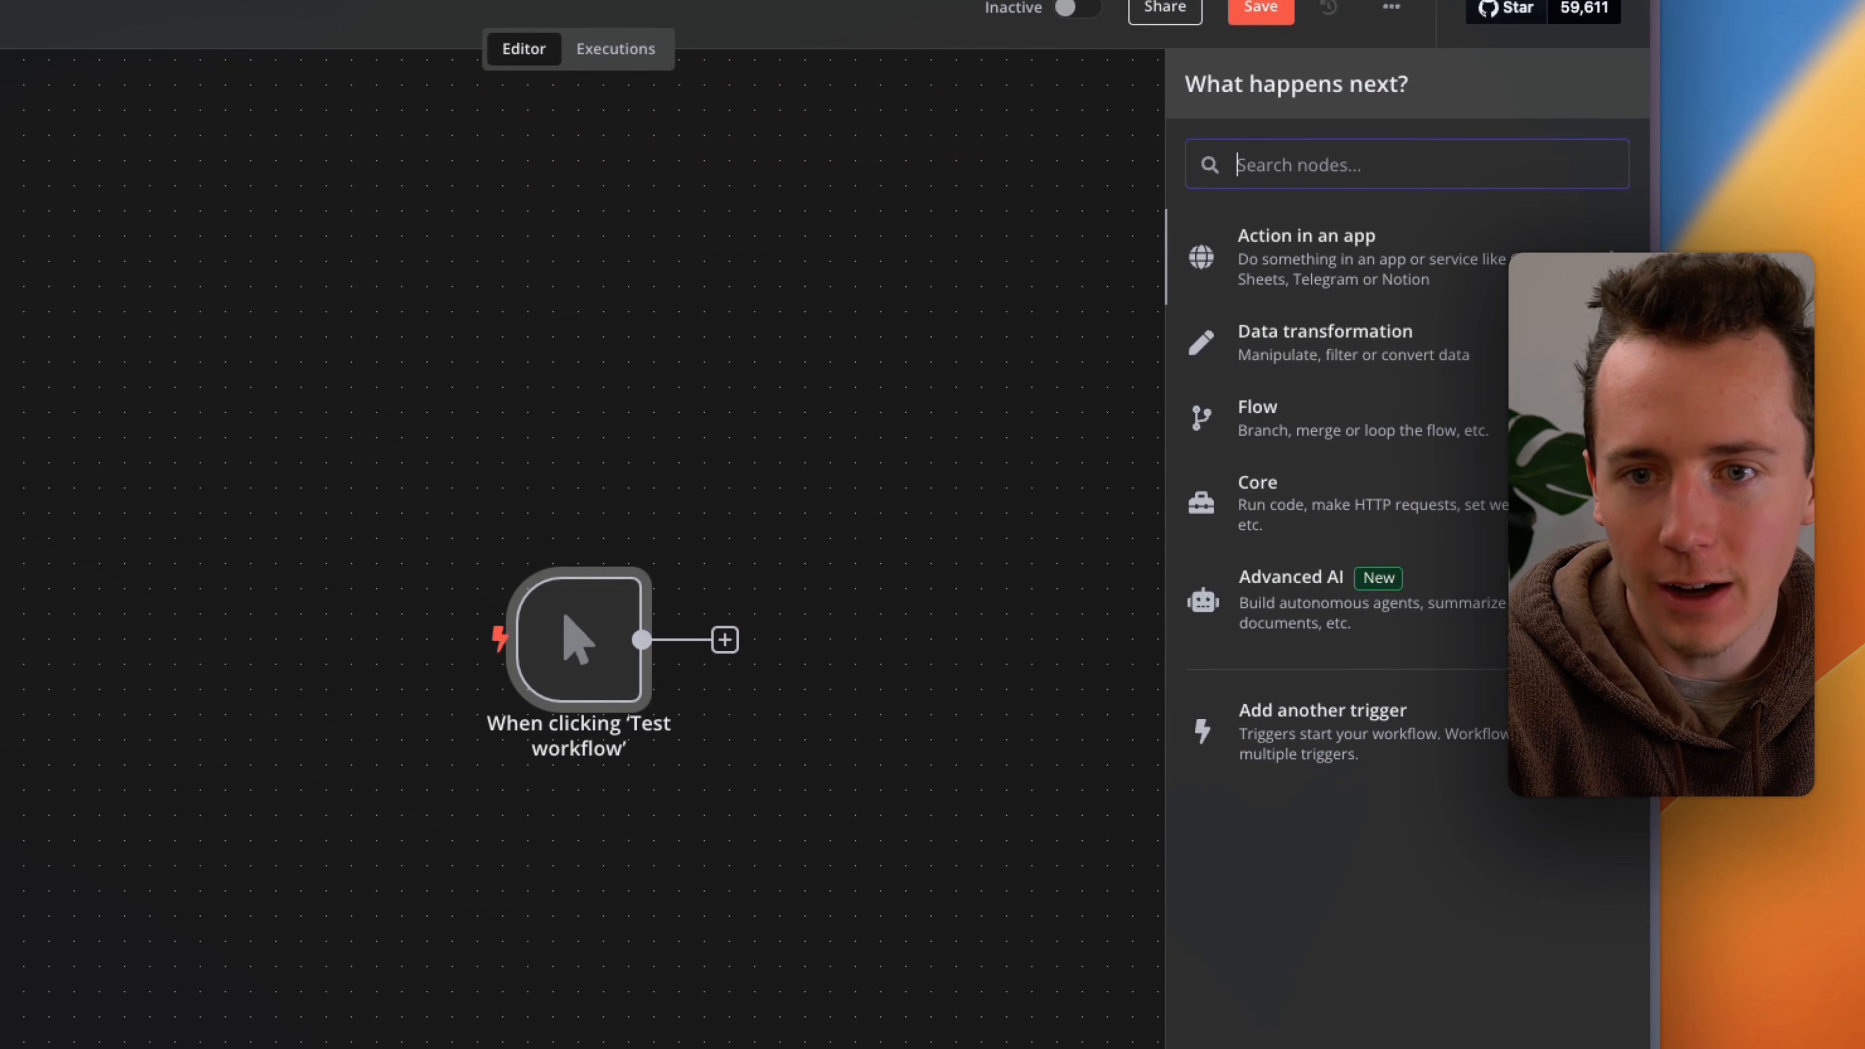
text(wodnload)
key(alt+BackSpace)
text(download)
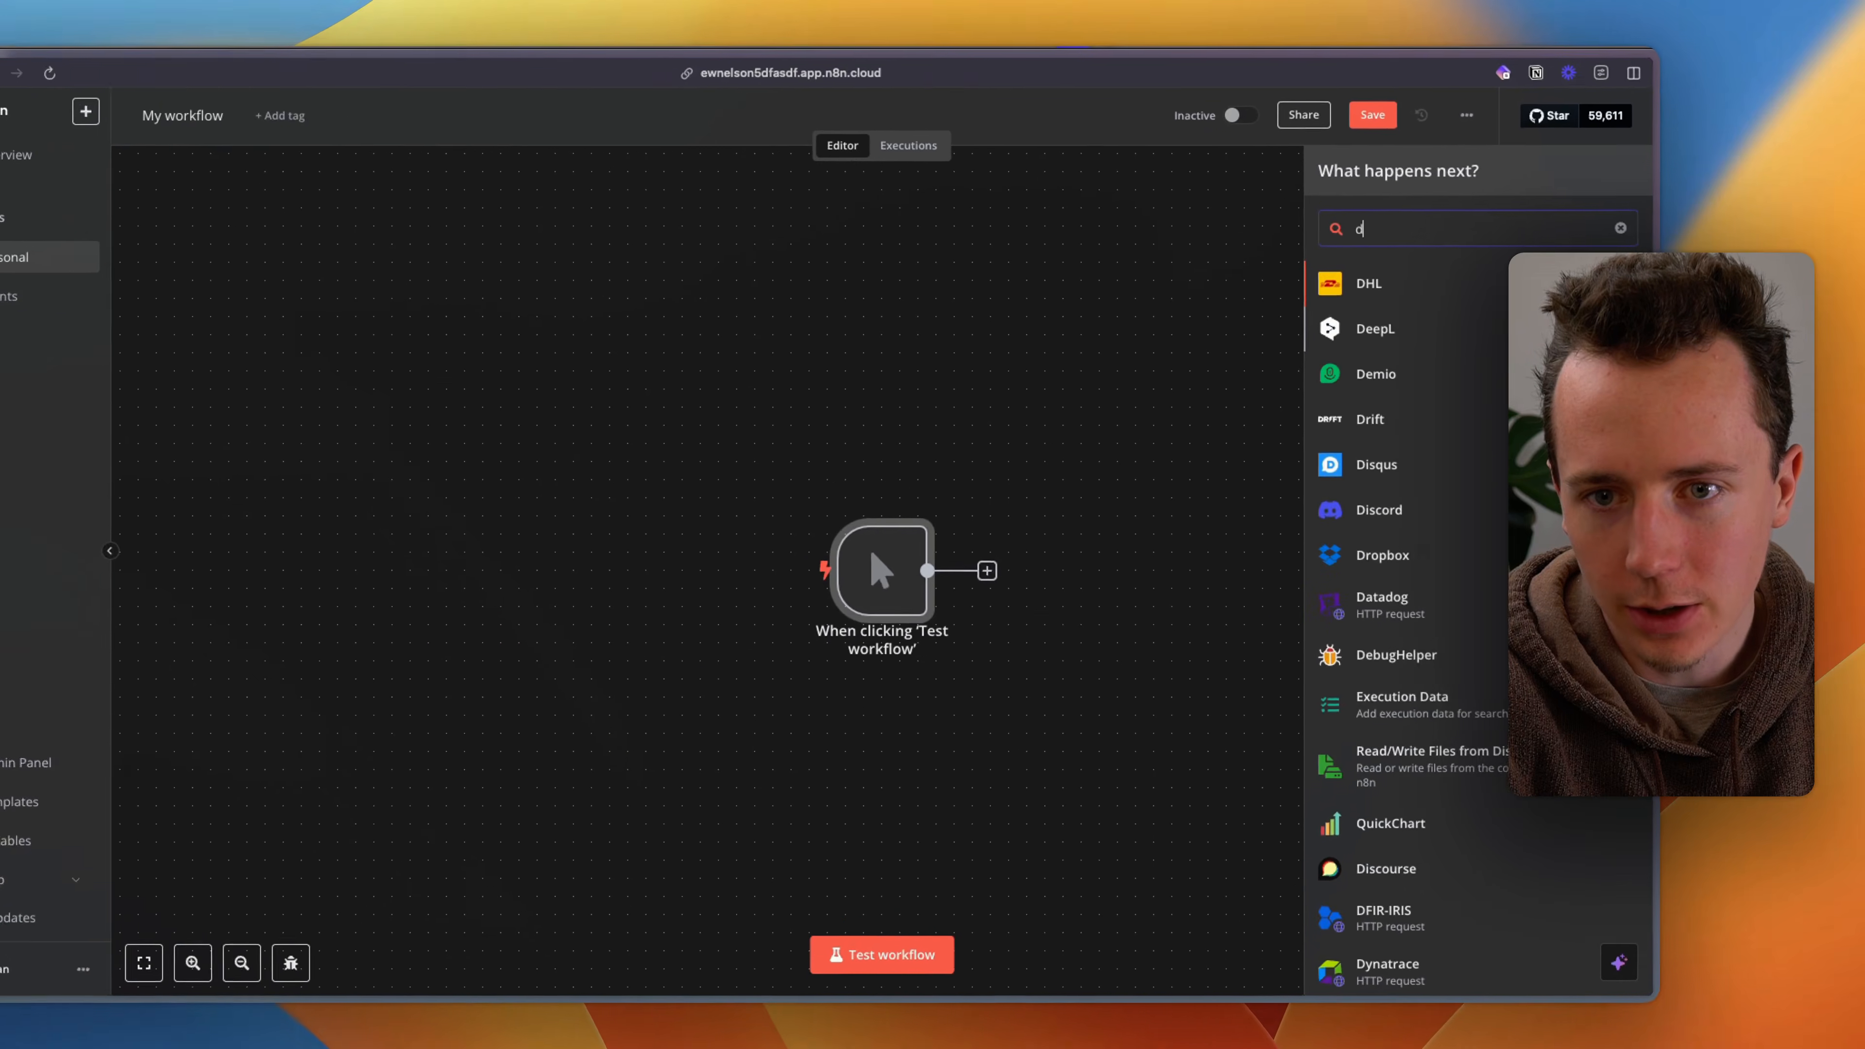
key(super+a)
text(dr)
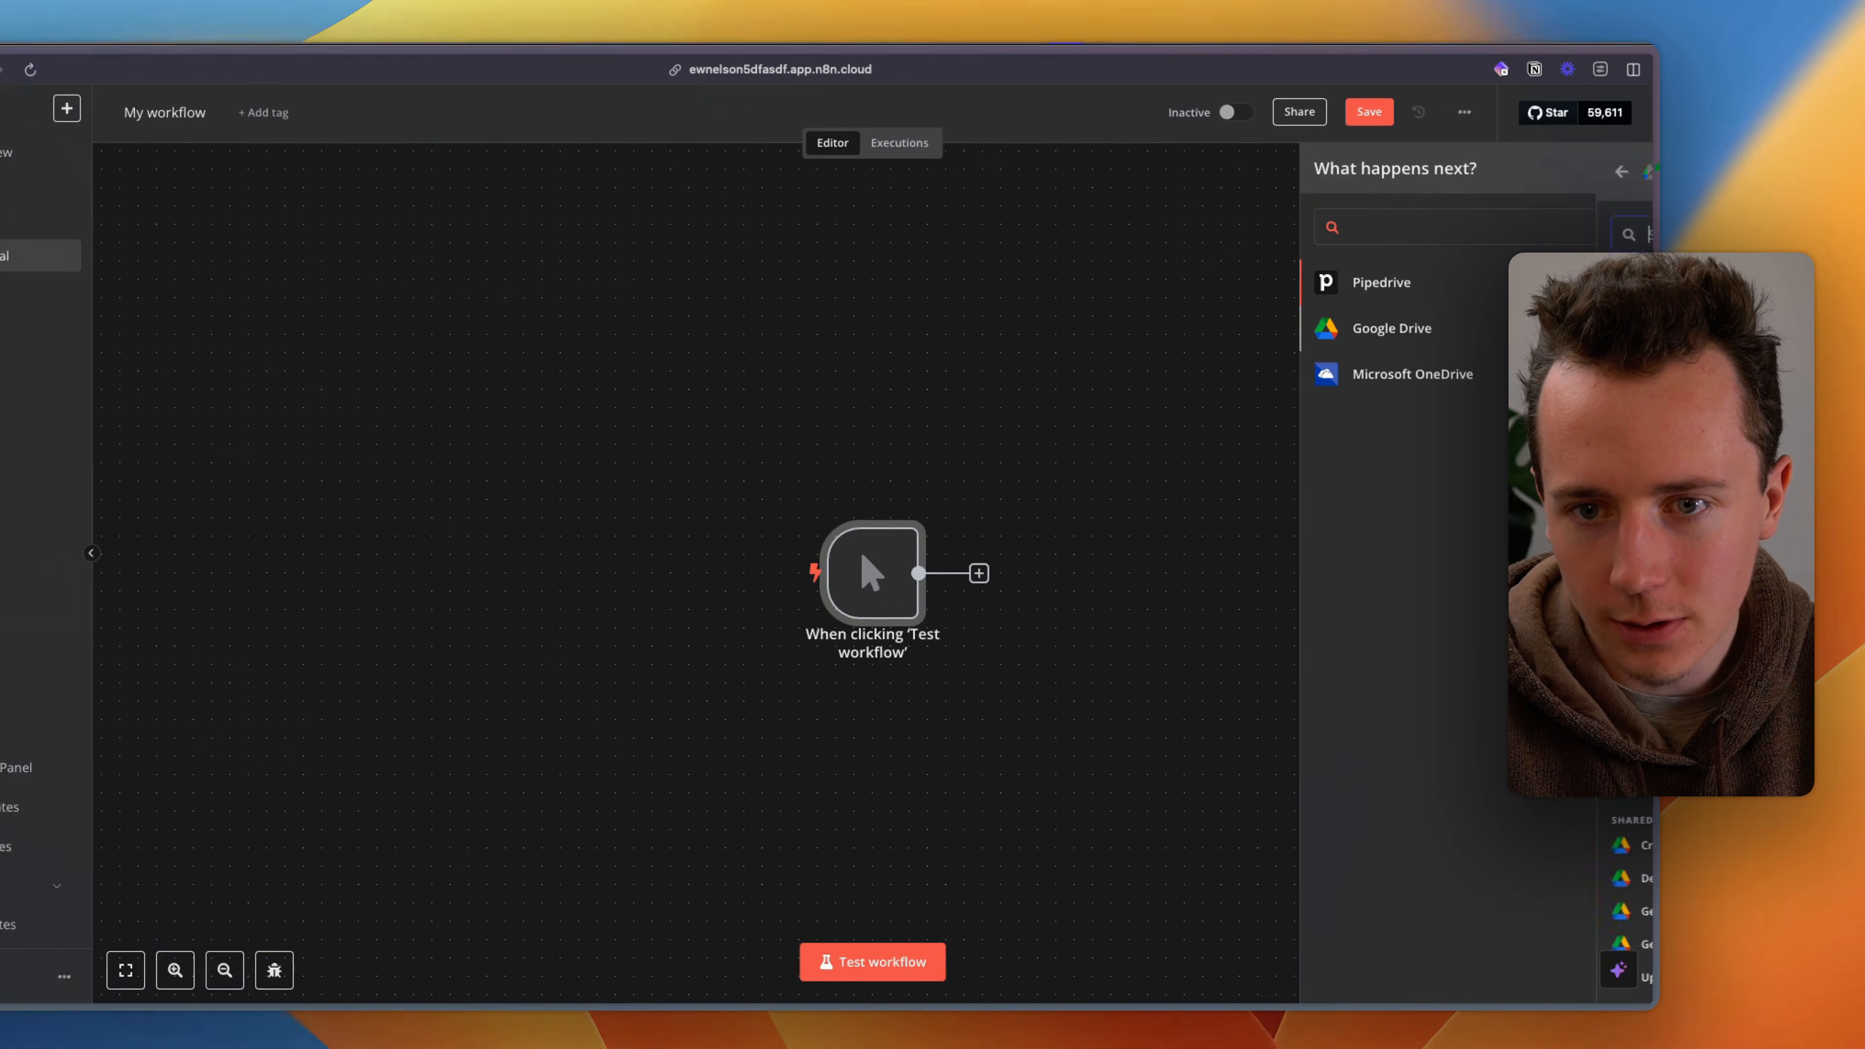
key(Down)
key(Return)
text(download)
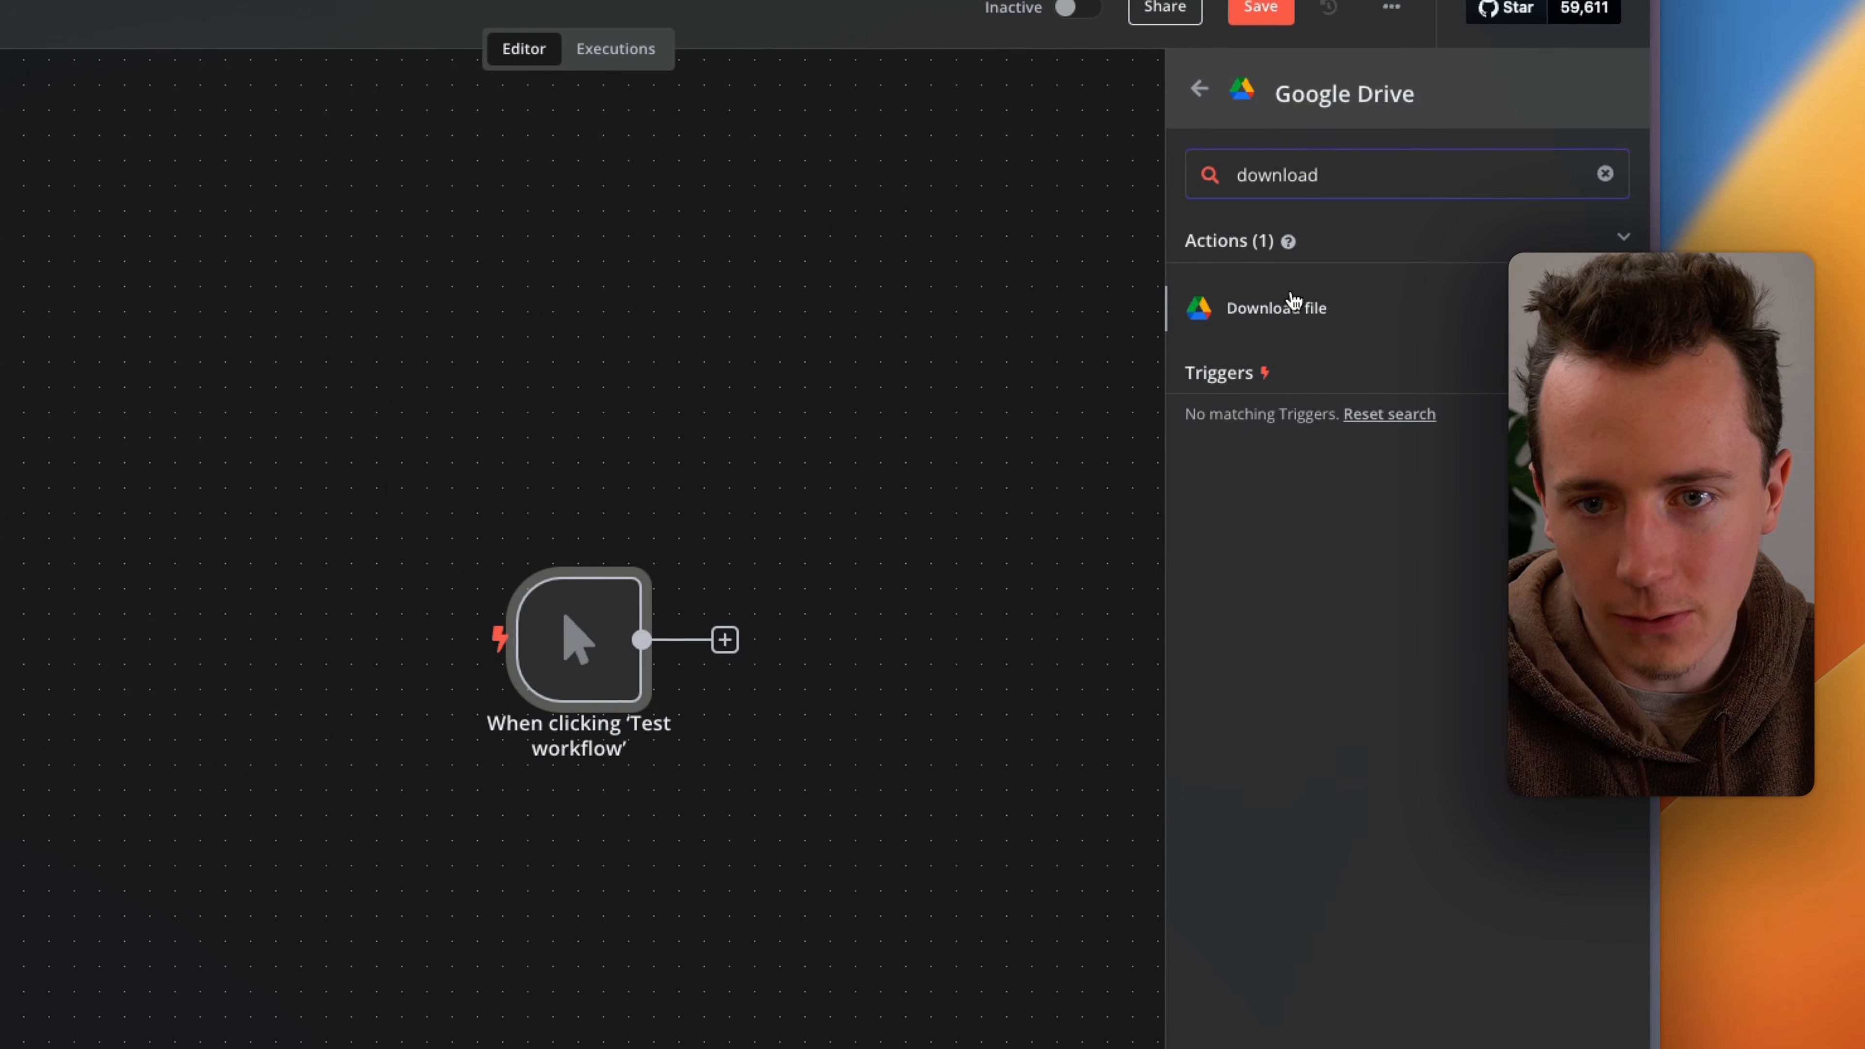
click(1294, 302)
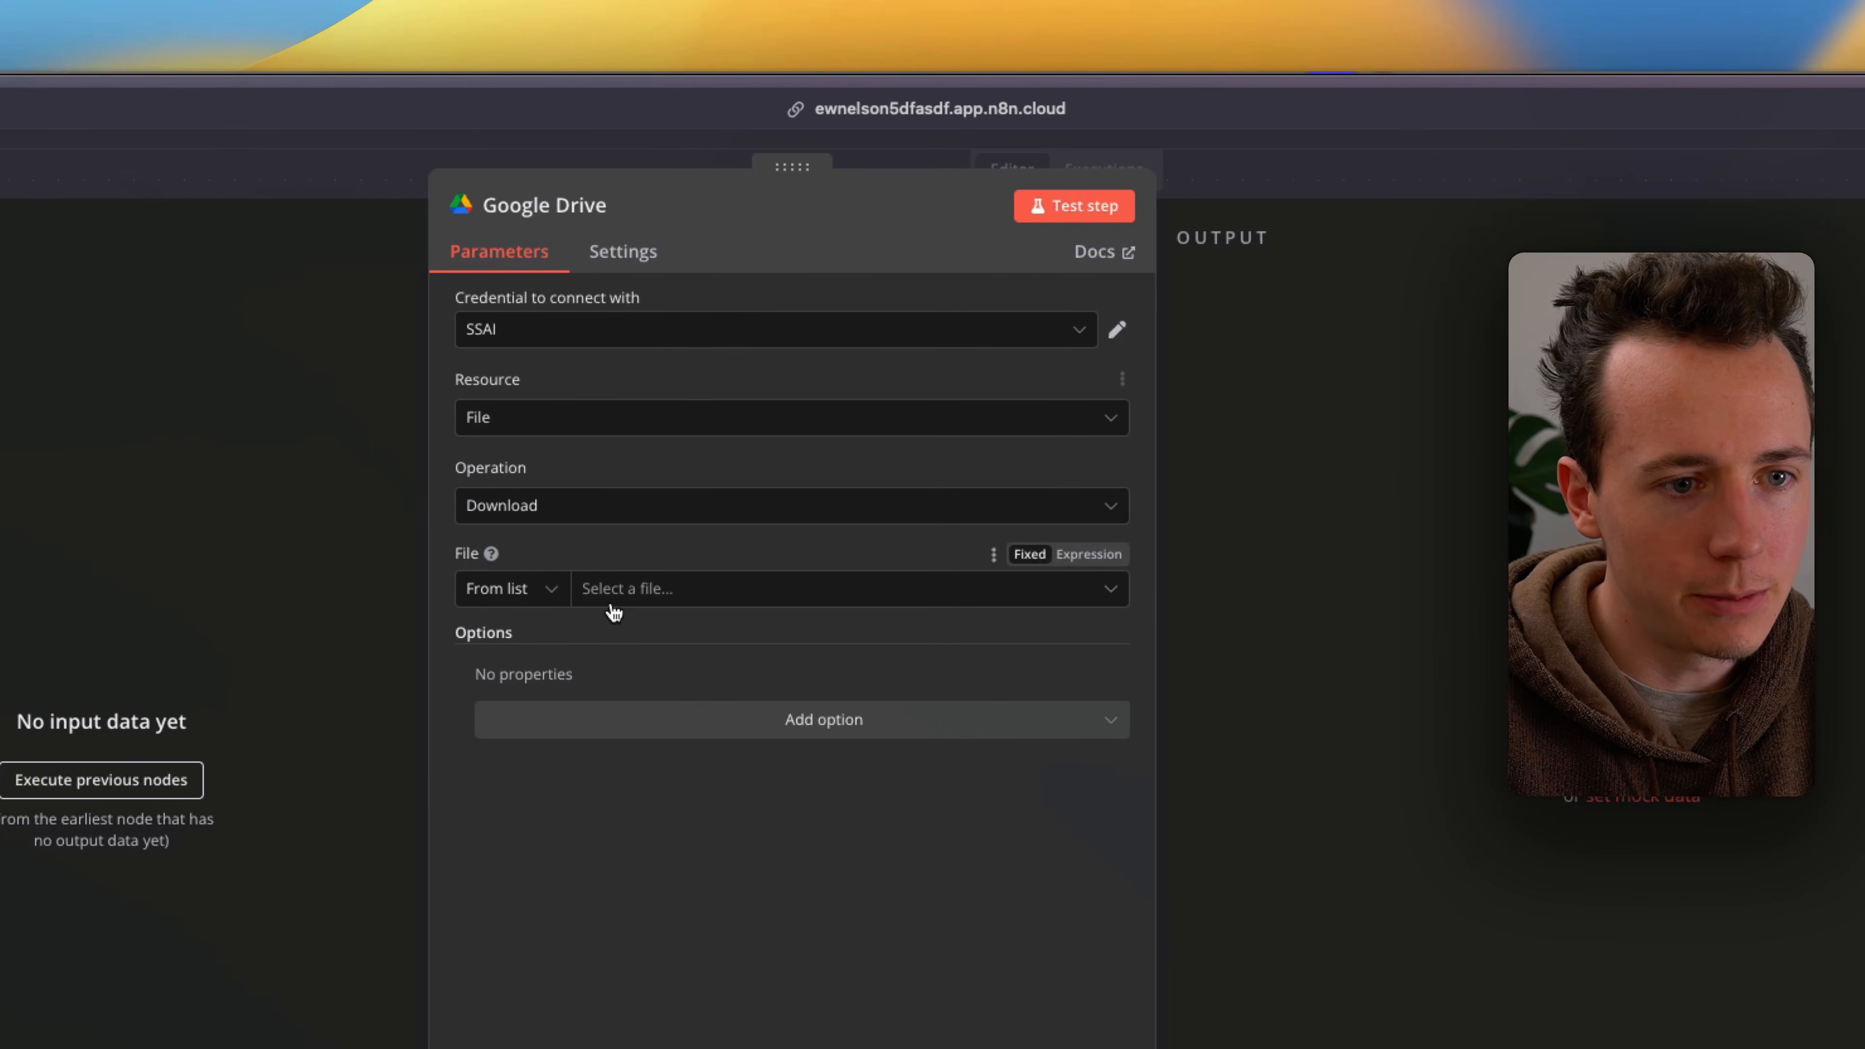
Step: Set the Google Drive node to download the file "SimuThechX - Customer Support Guidelines"
click(683, 589)
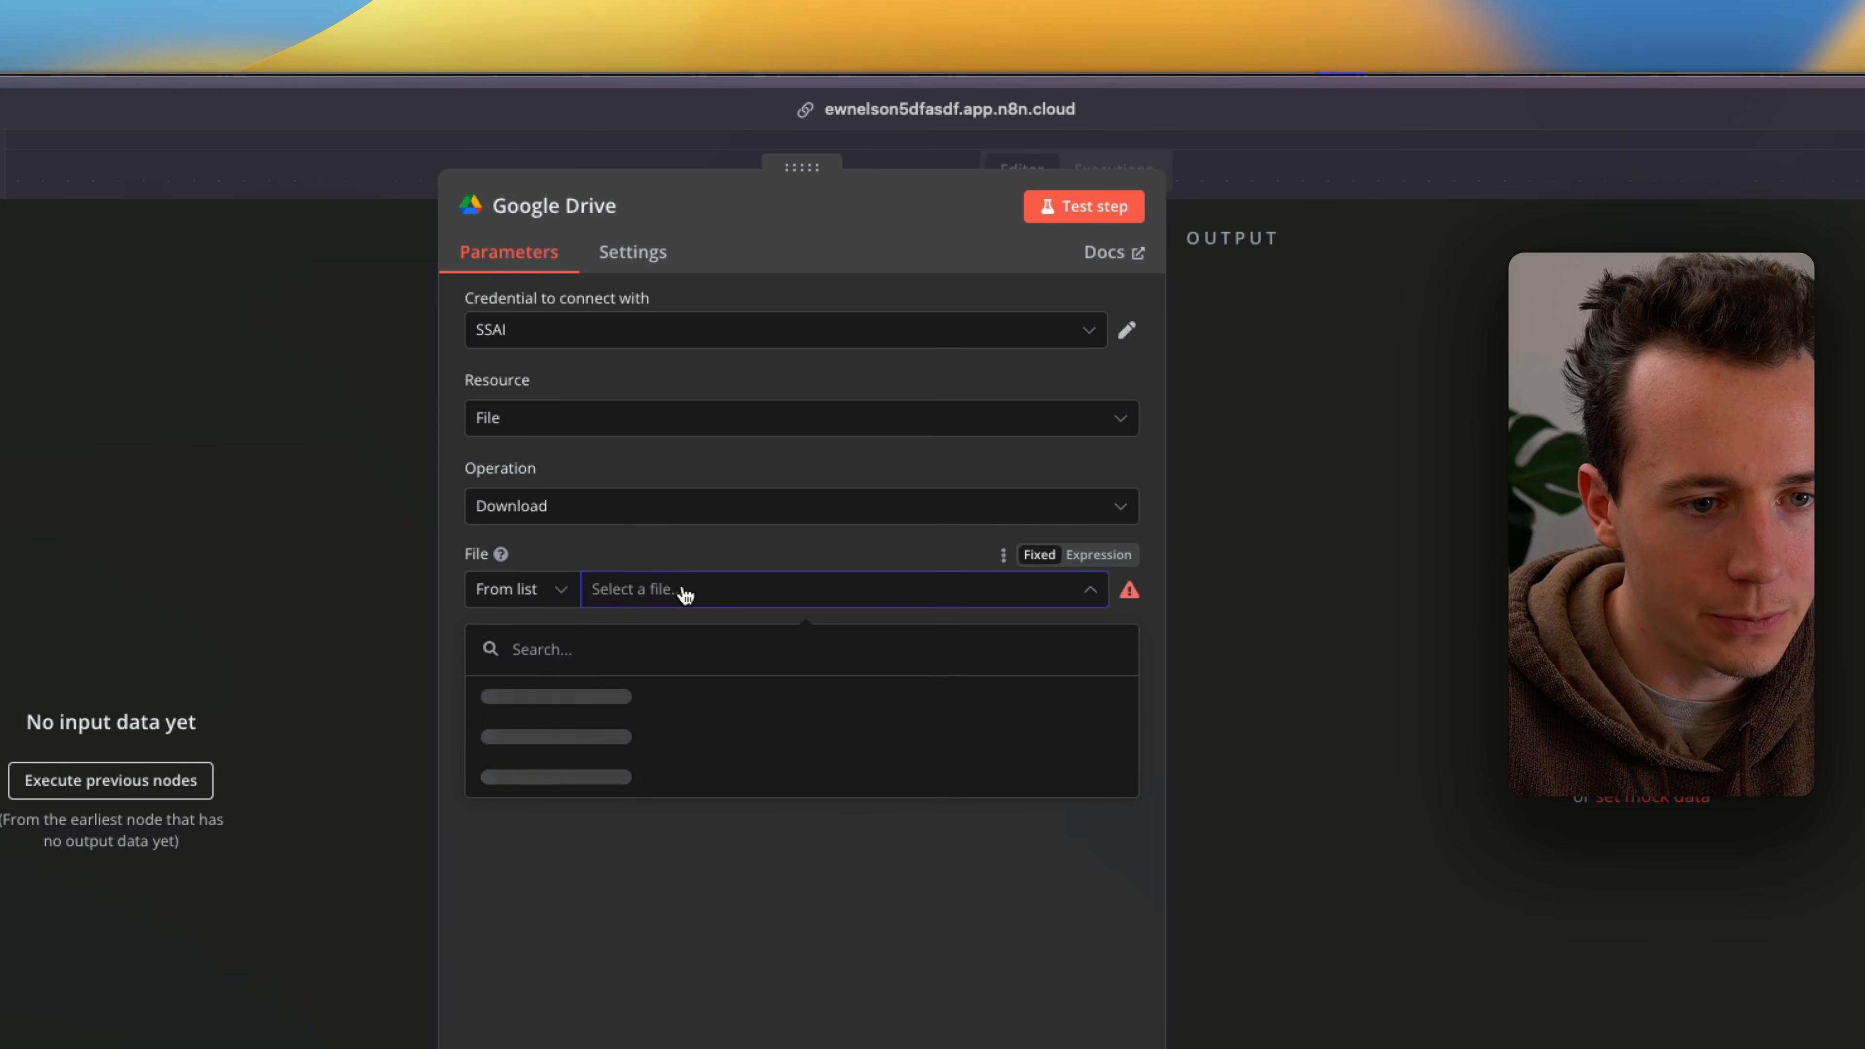
text(customer)
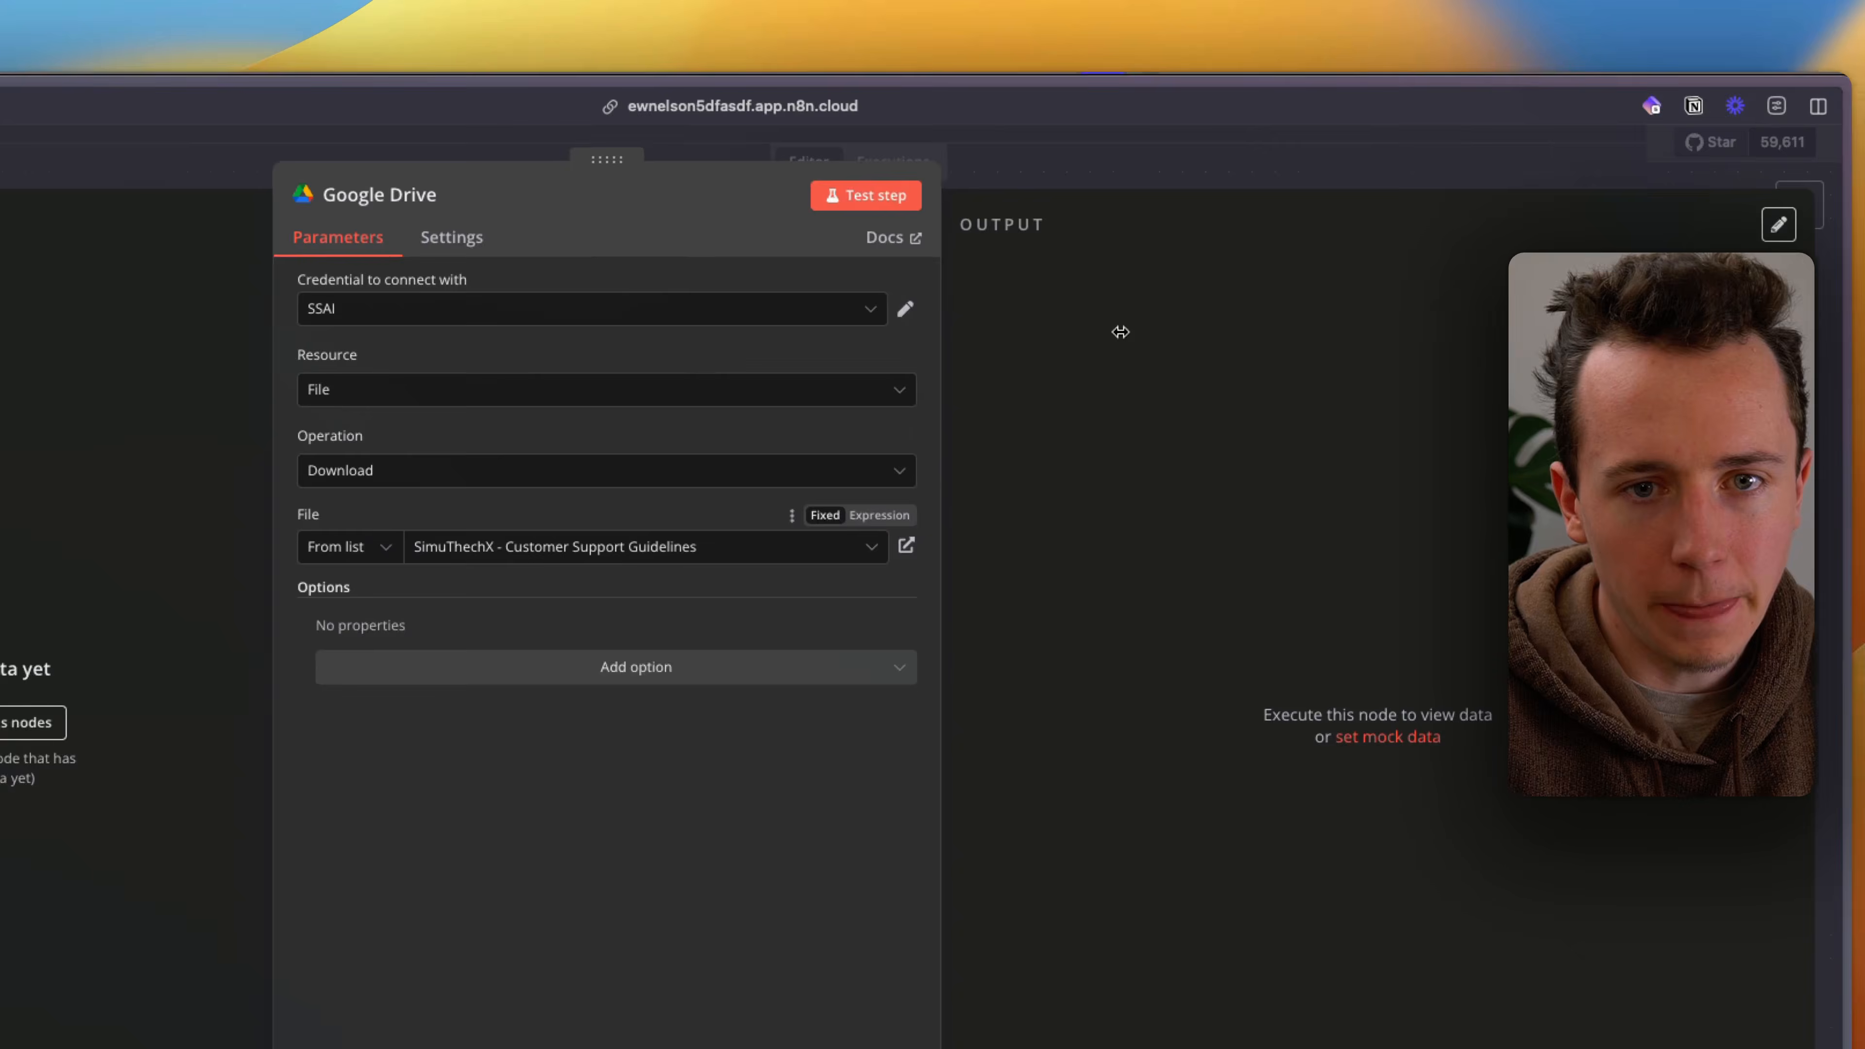
click(1207, 138)
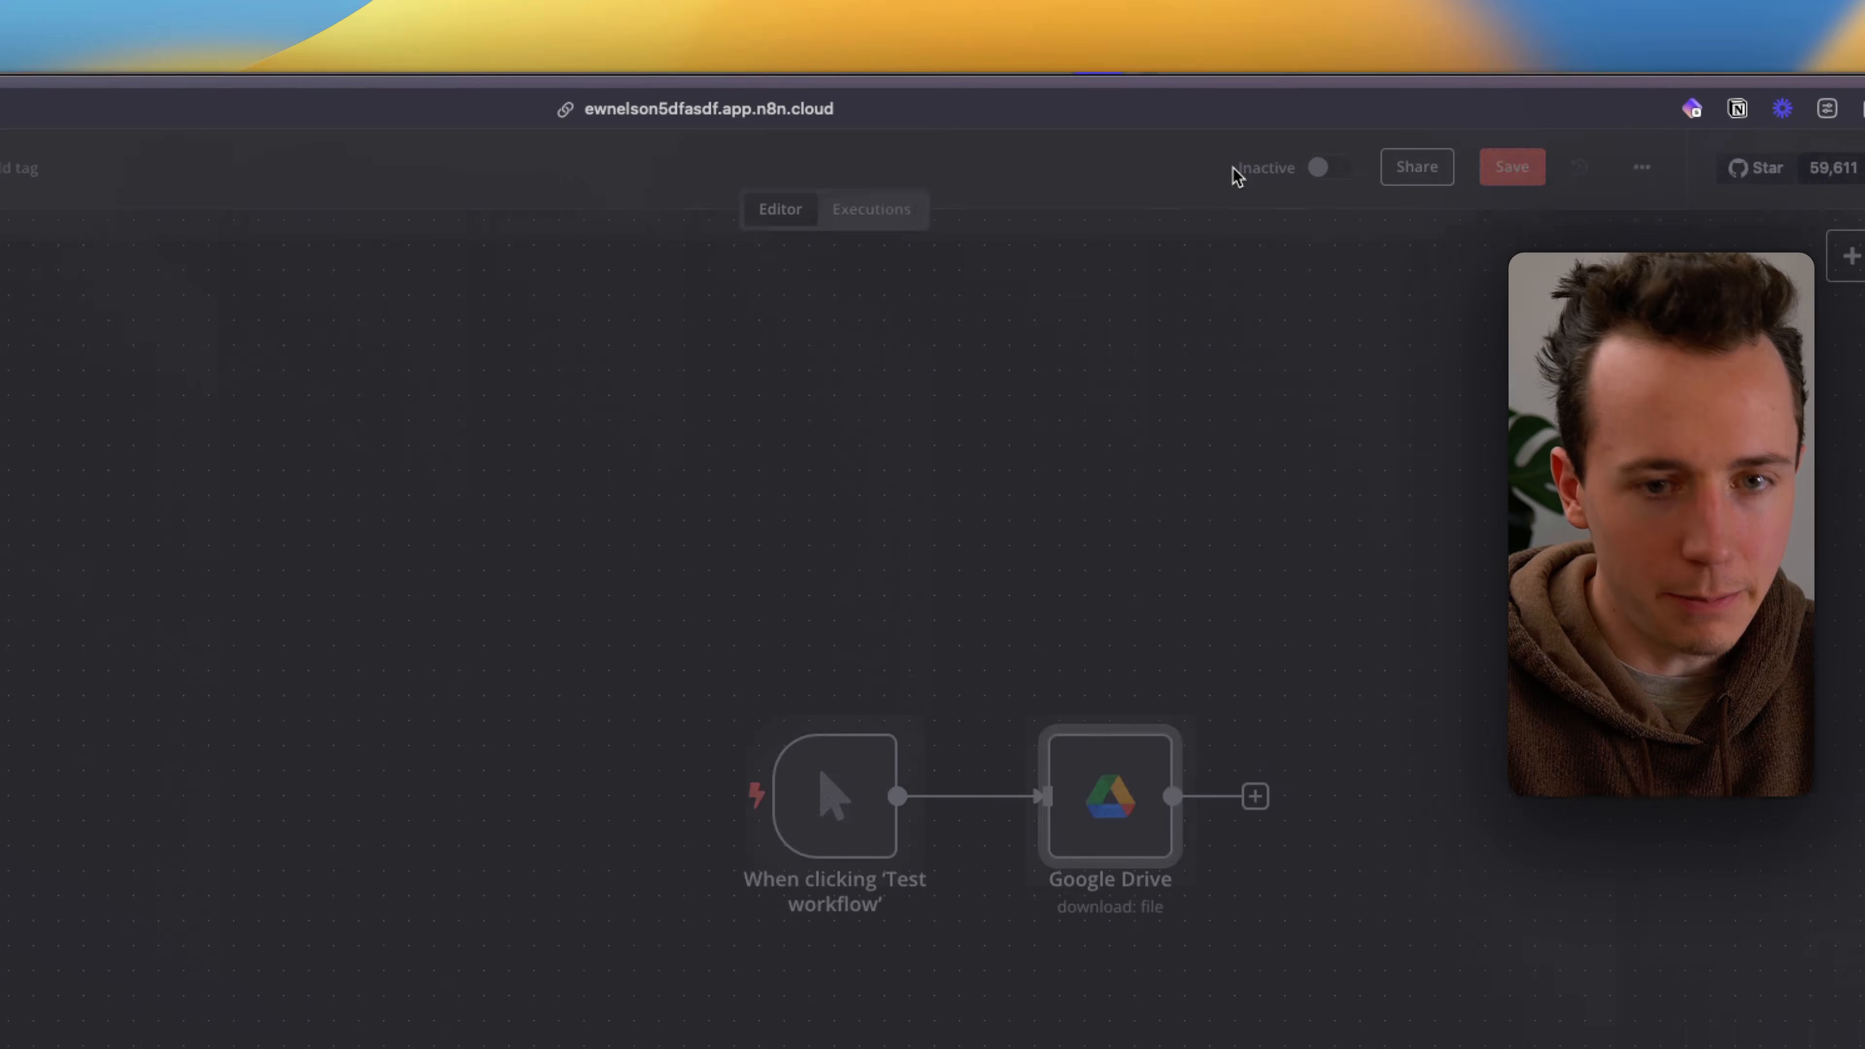
Step: Switch to the SimuThechX - Customer Support Guidelines document in Google Docs, and read through its sections
key(super+t)
text(simut)
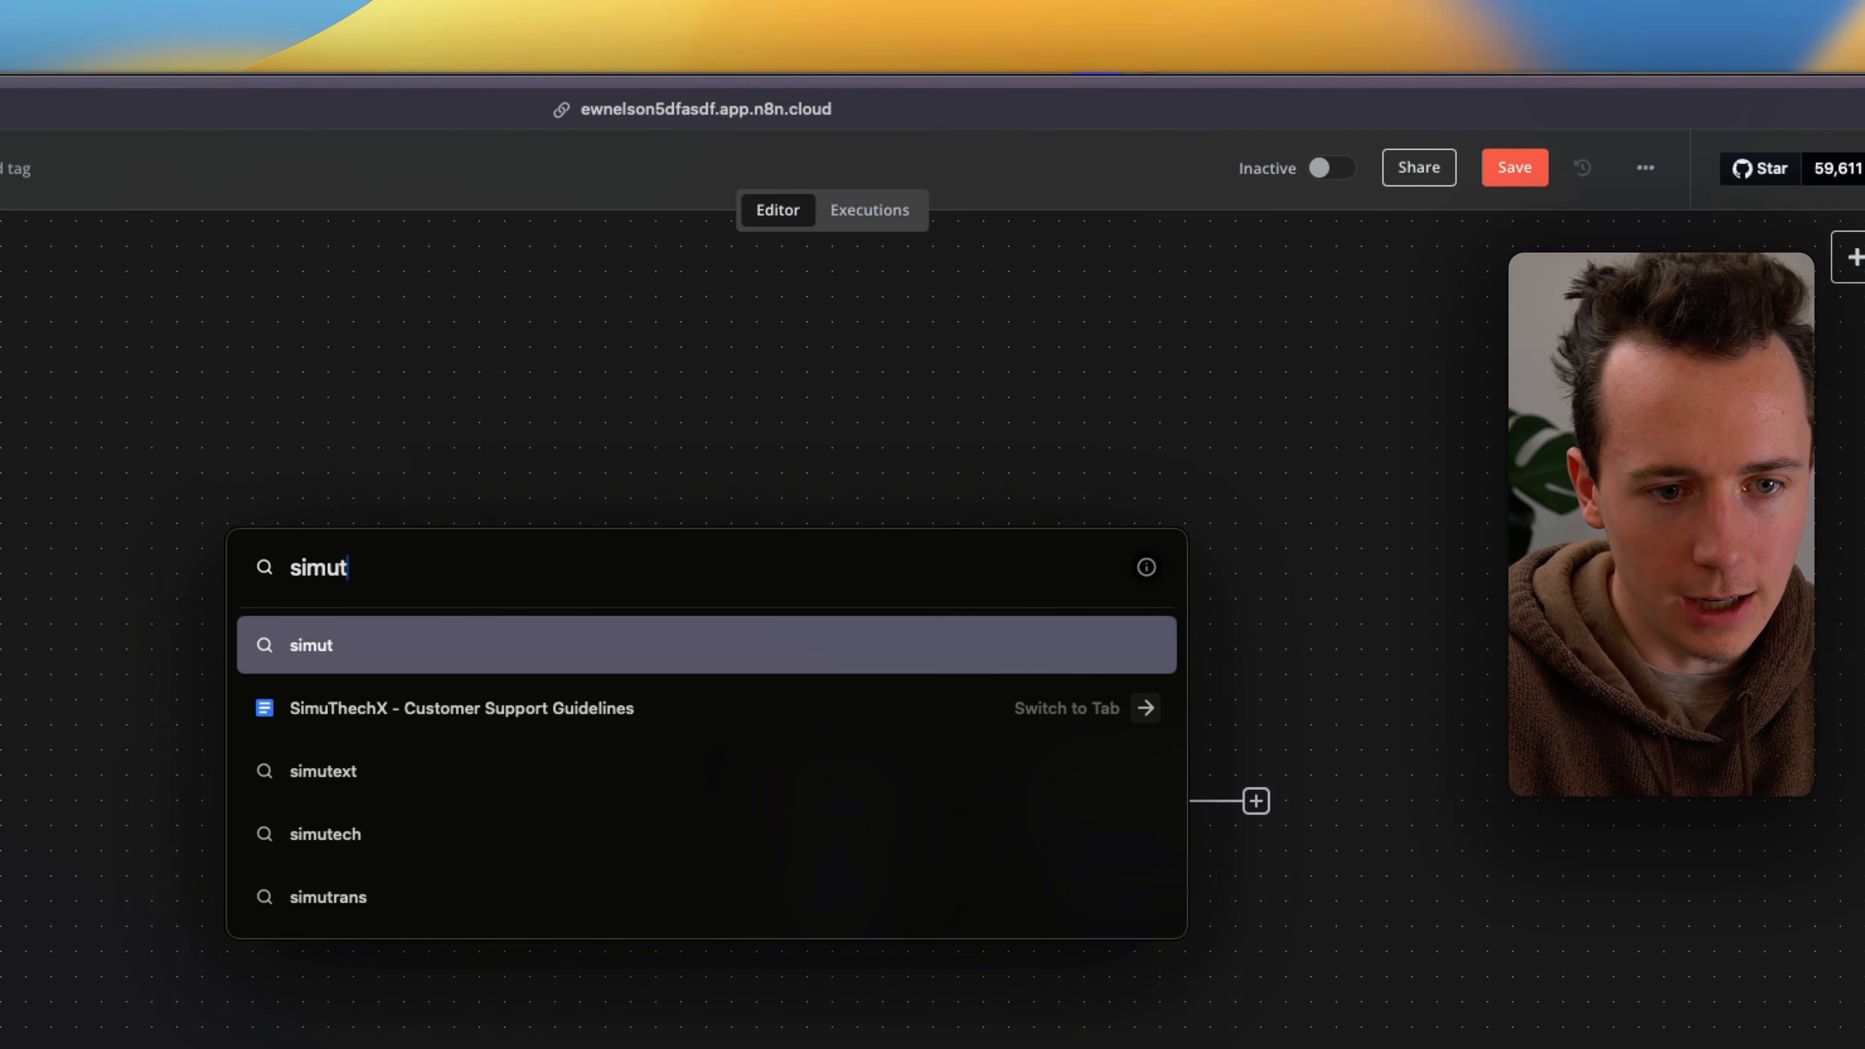
key(Down)
key(Return)
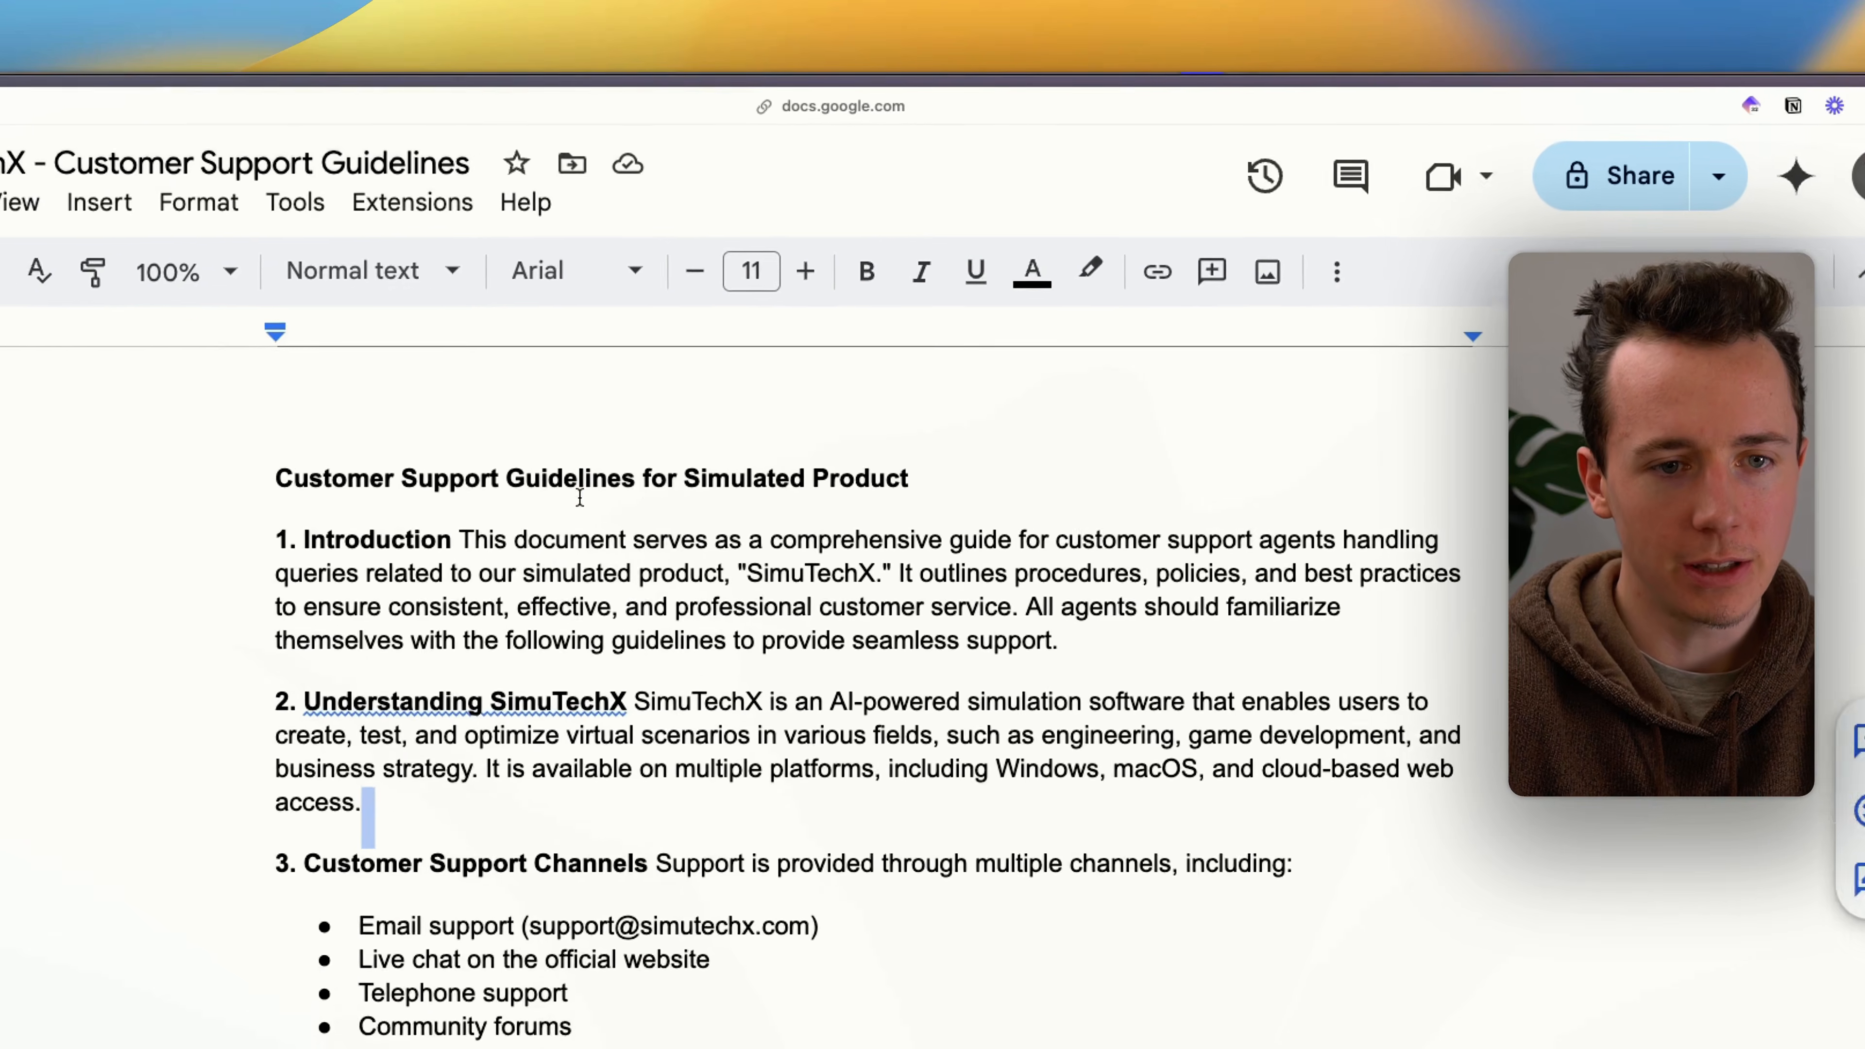
click(665, 373)
scroll(663, 386, down, 5)
drag(366, 511, 666, 828)
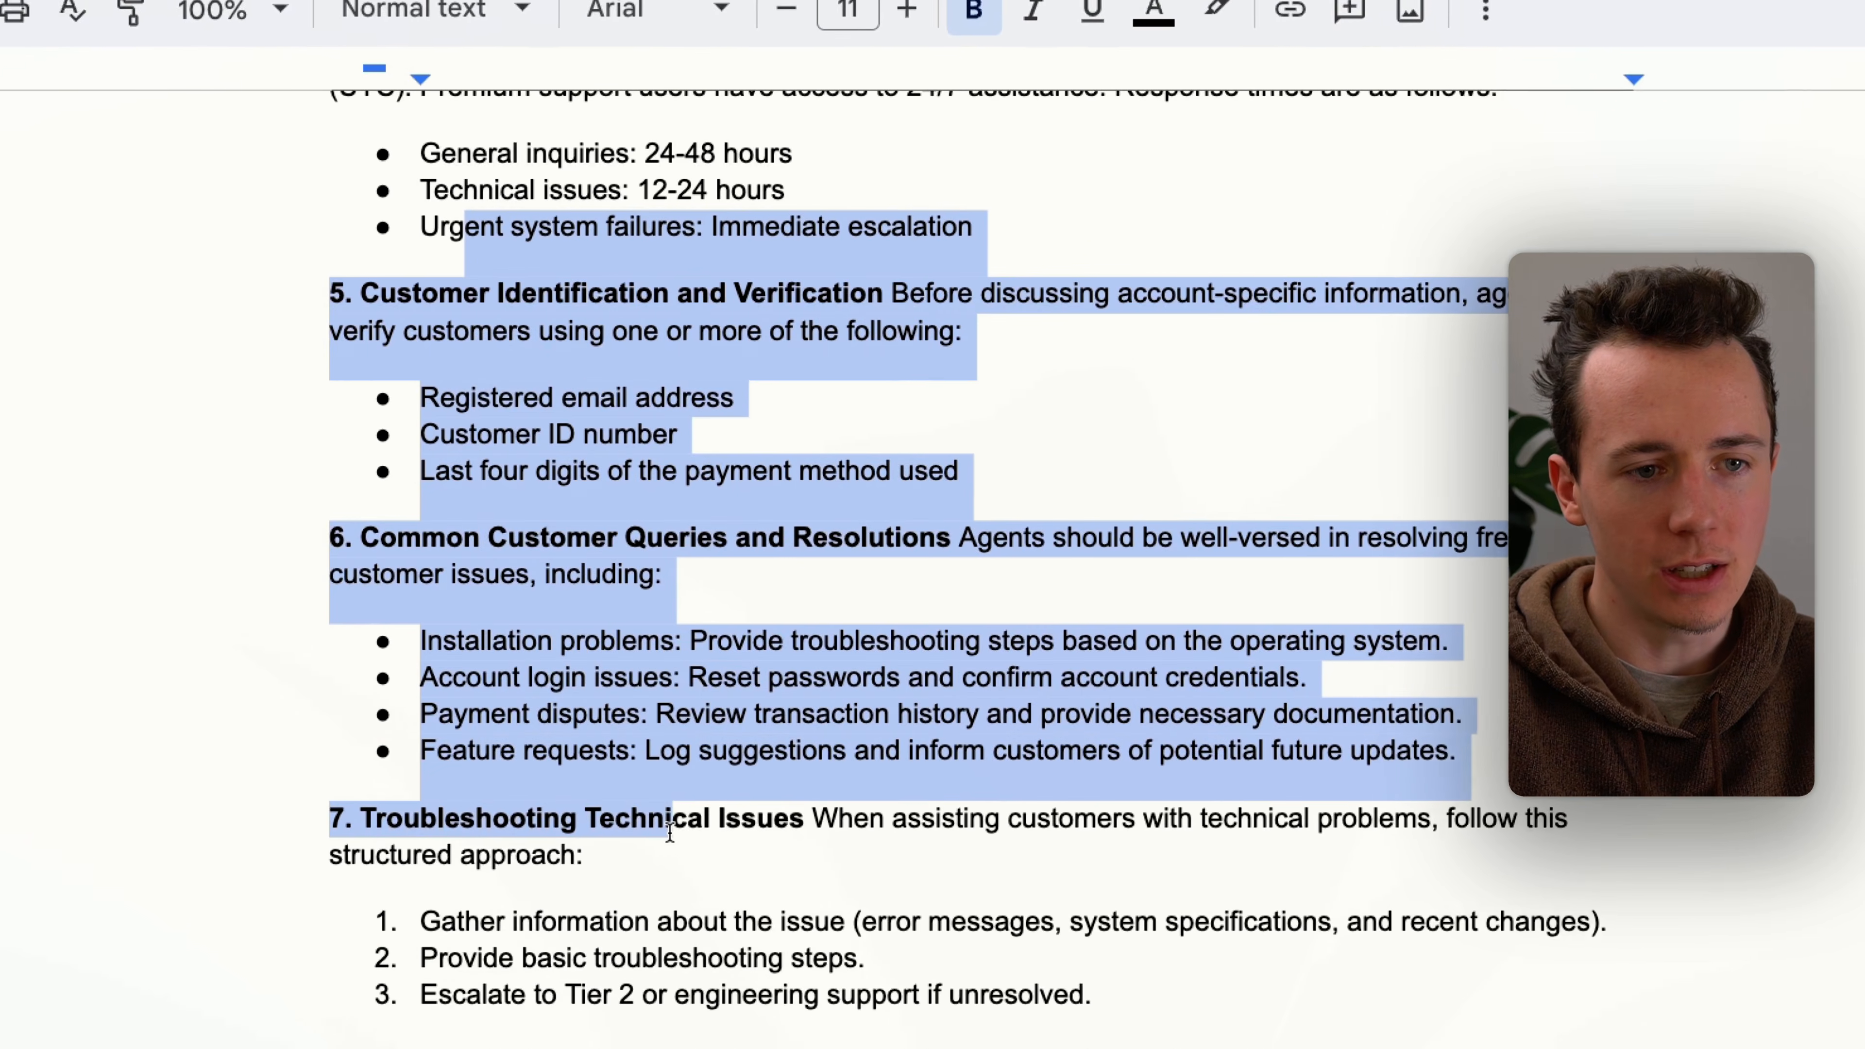
scroll(672, 812, down, 12)
drag(537, 341, 670, 767)
scroll(670, 767, down, 8)
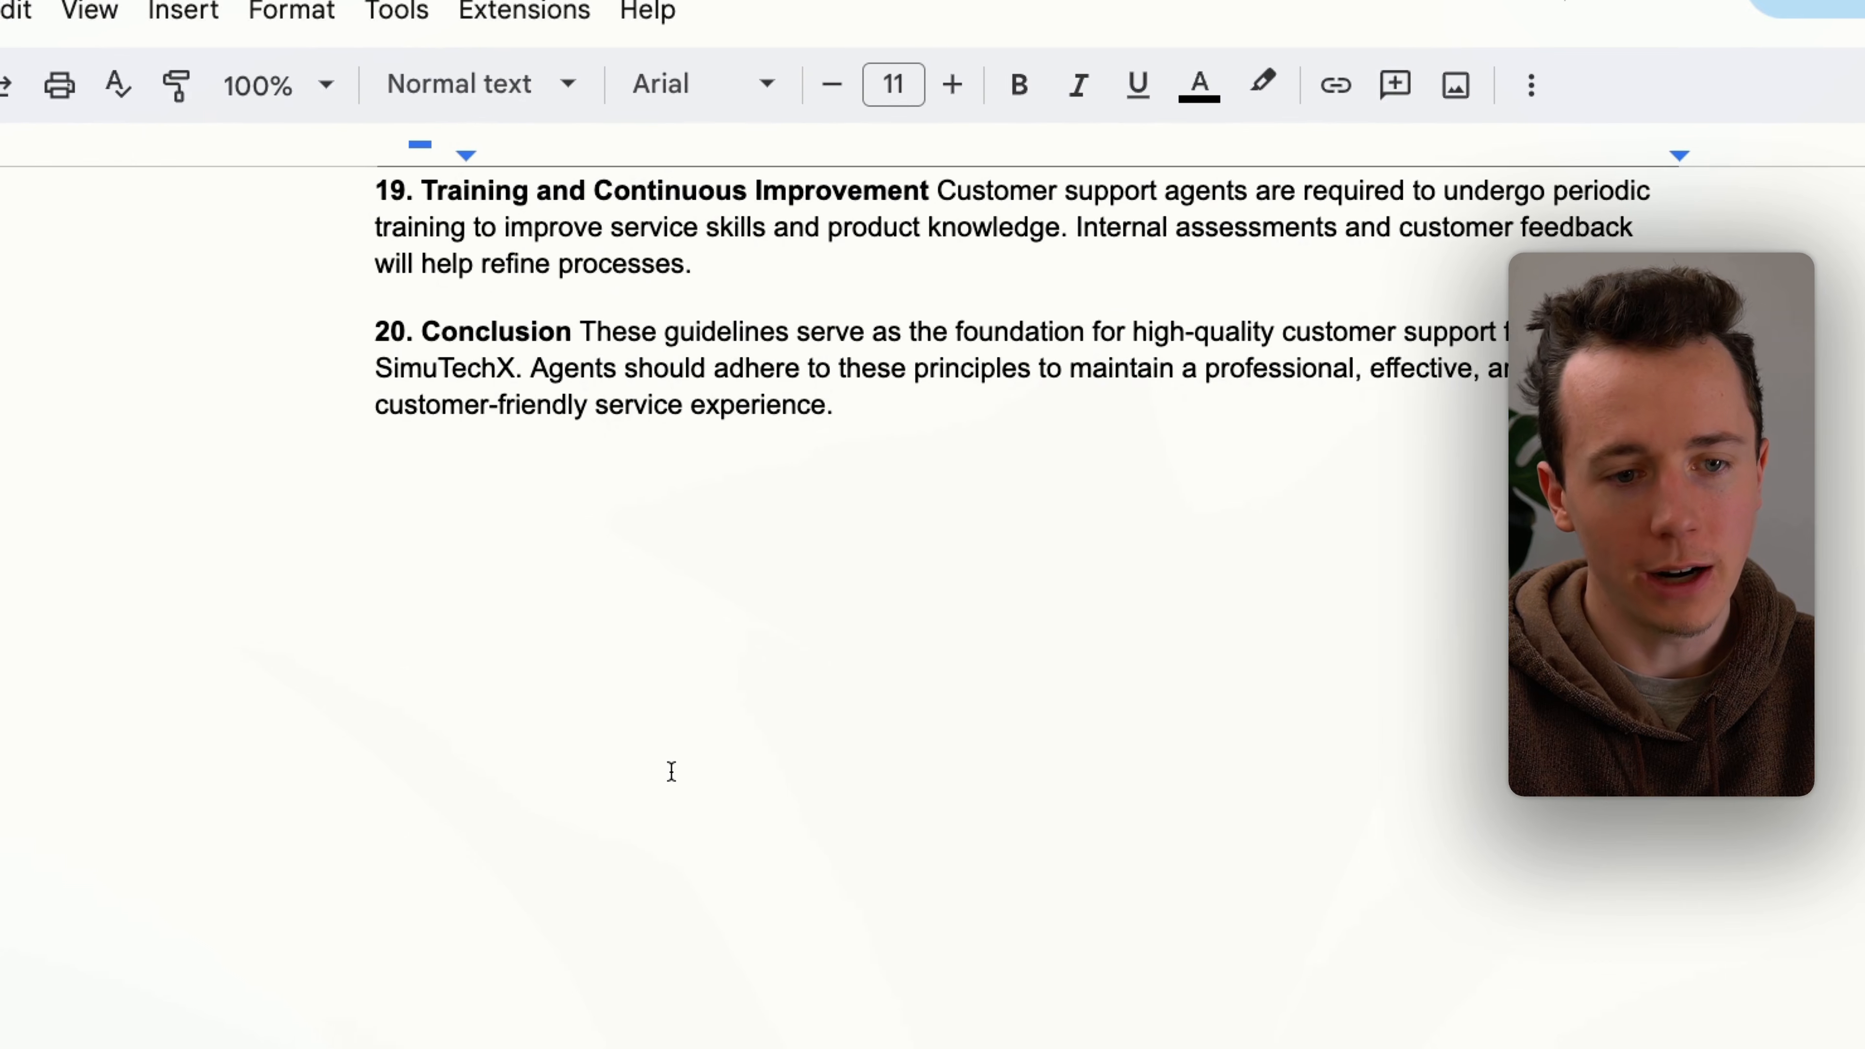
scroll(556, 293, up, 20)
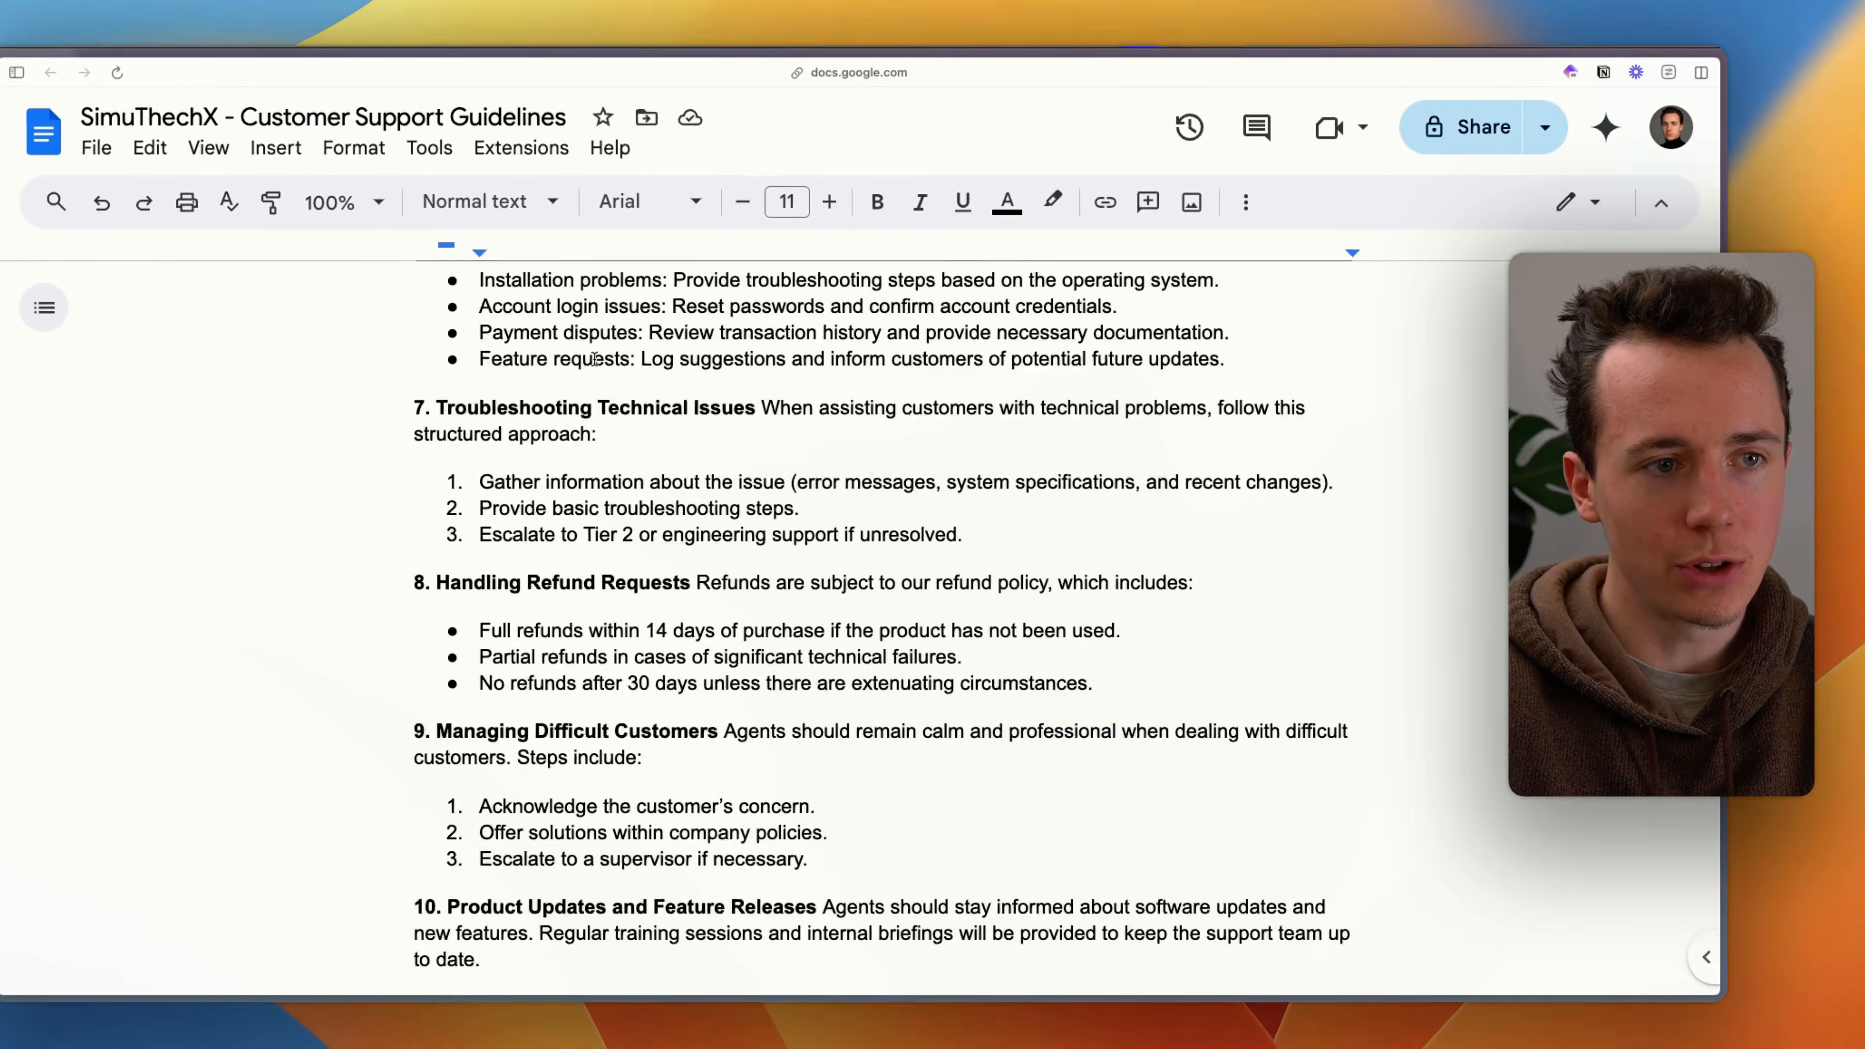
Step: Return to the n8n workflow, and add a Pinecone Vector Store node after Google Drive for adding documents to the vector store
key(ctrl+Tab)
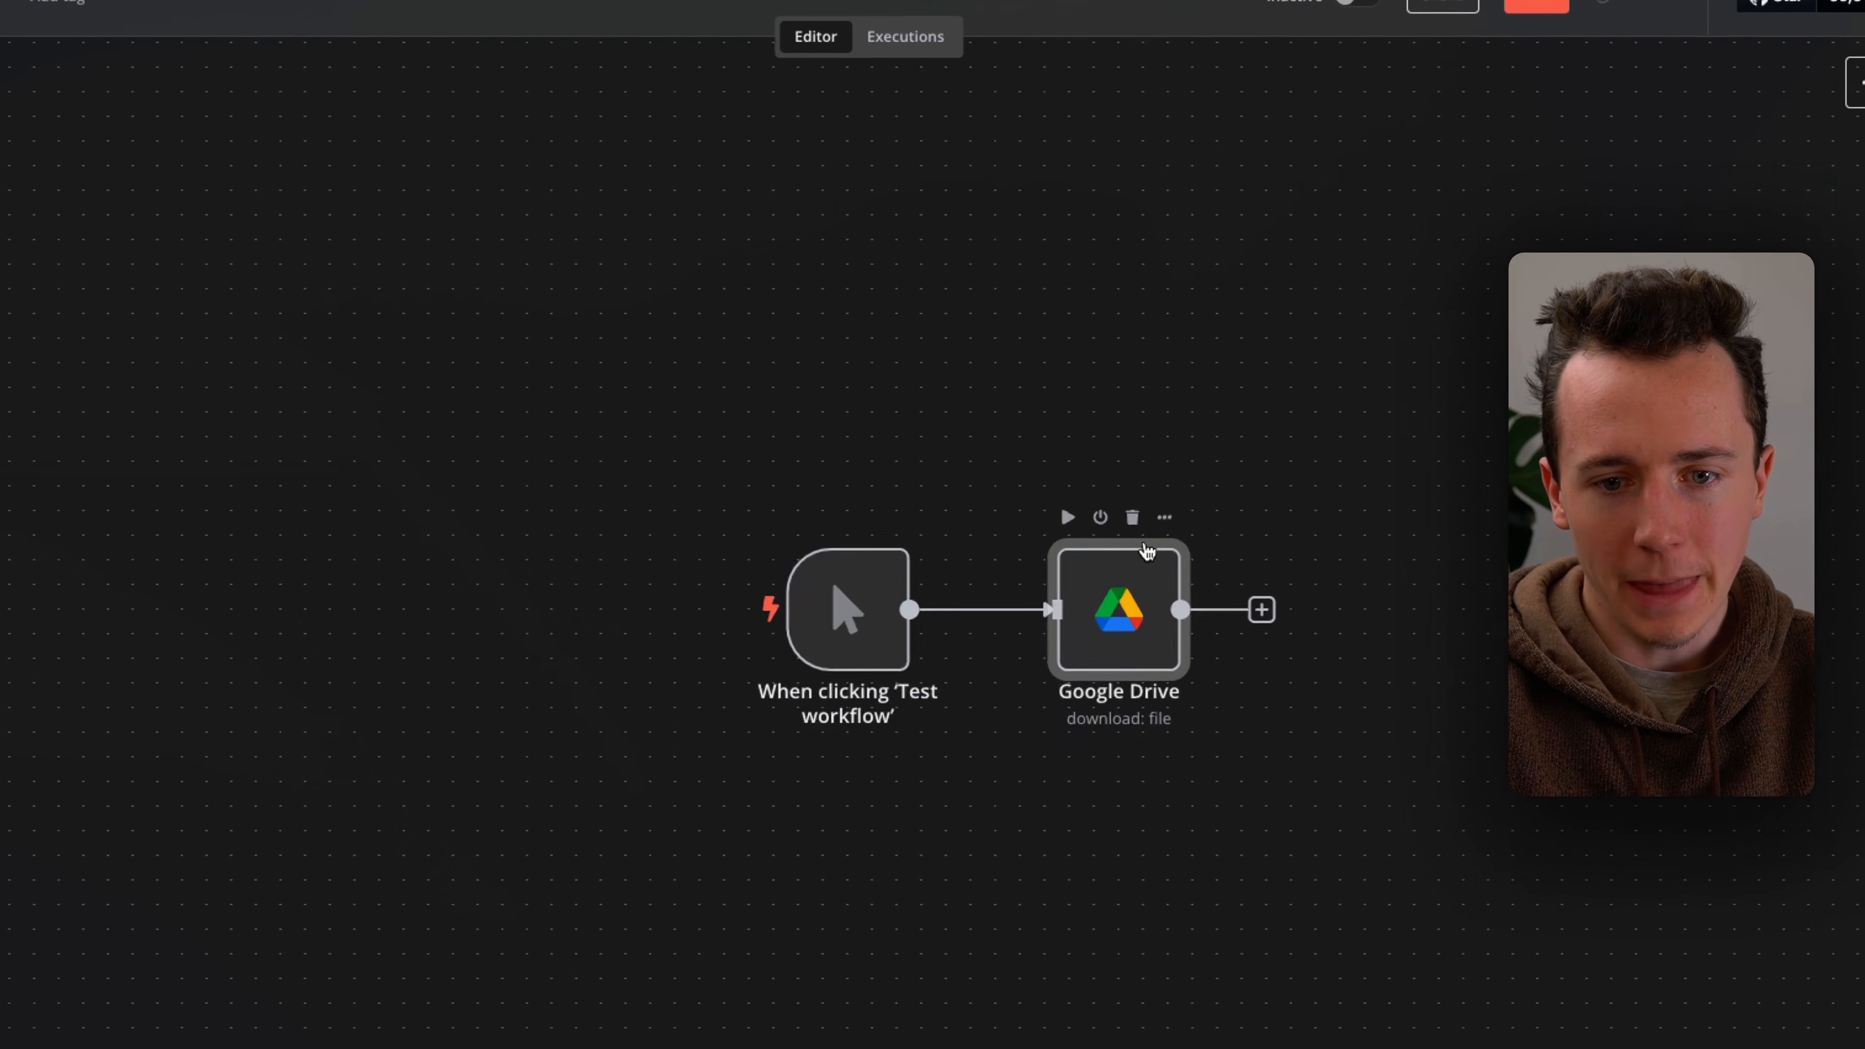
scroll(1162, 503, right, 5)
click(912, 537)
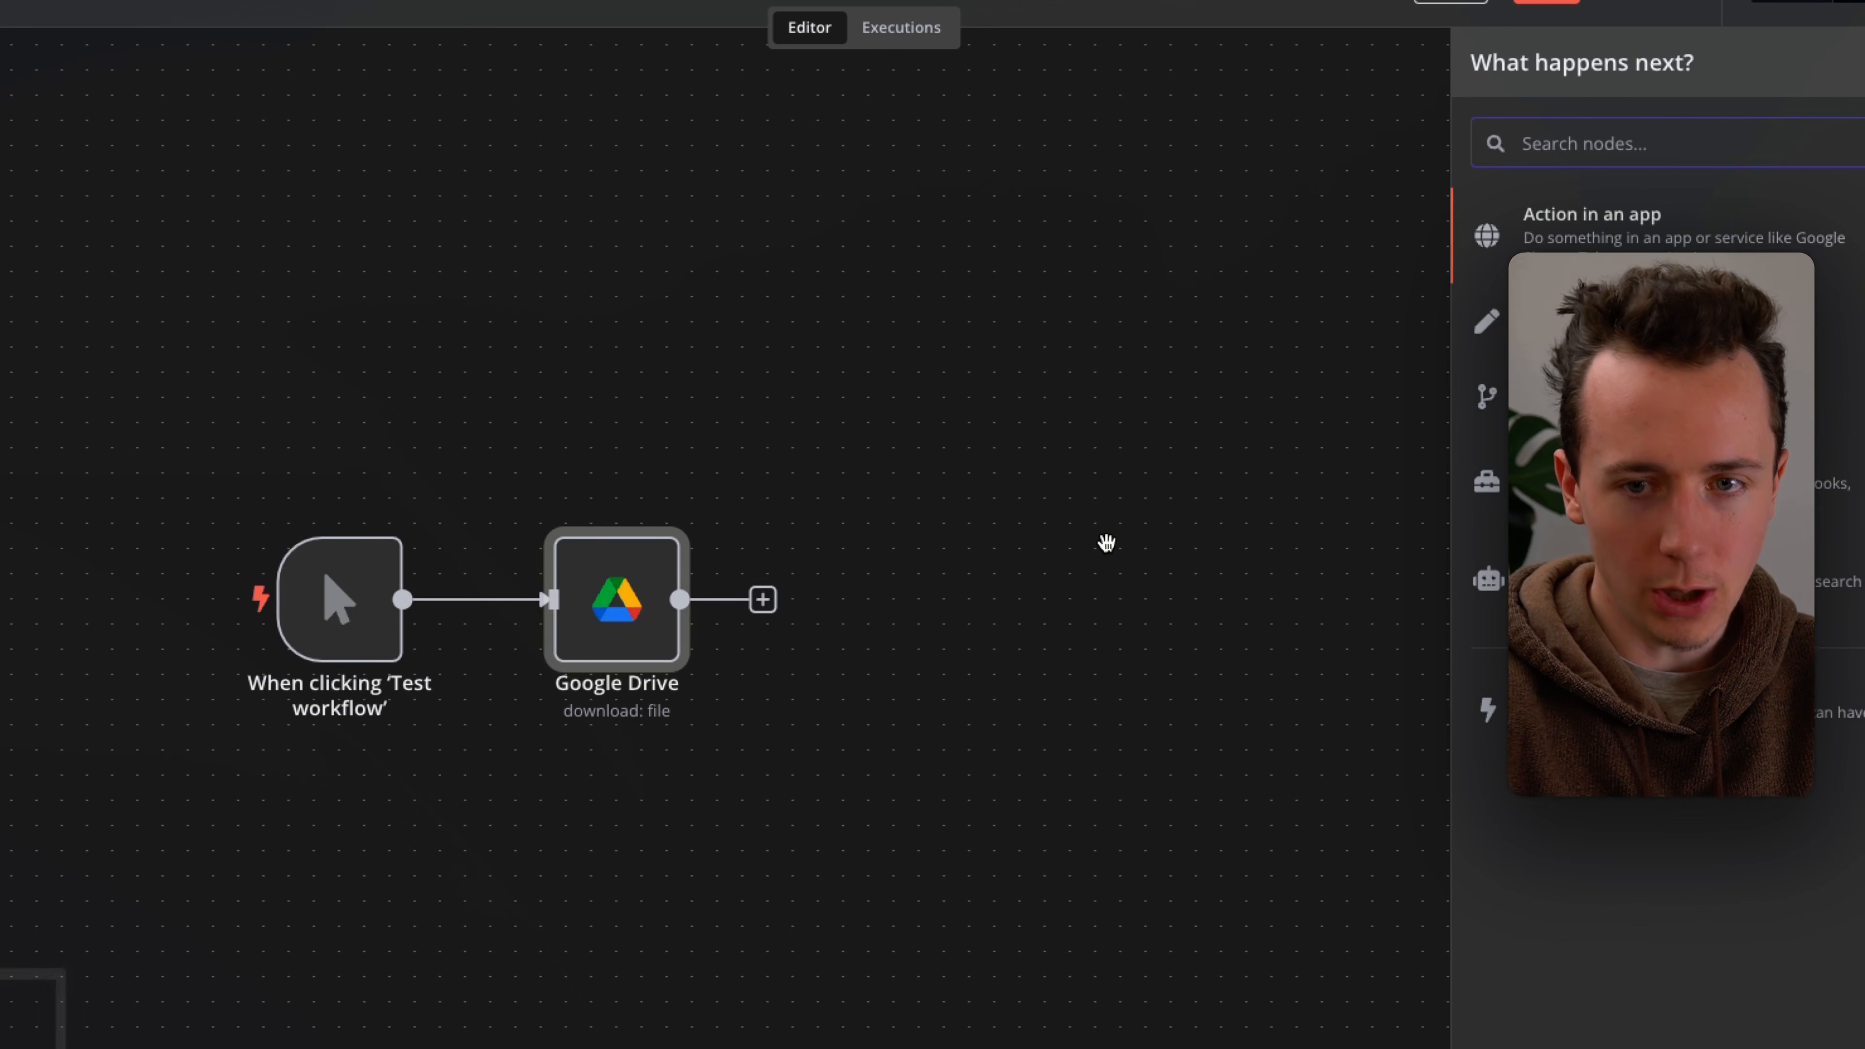
text(pinecone)
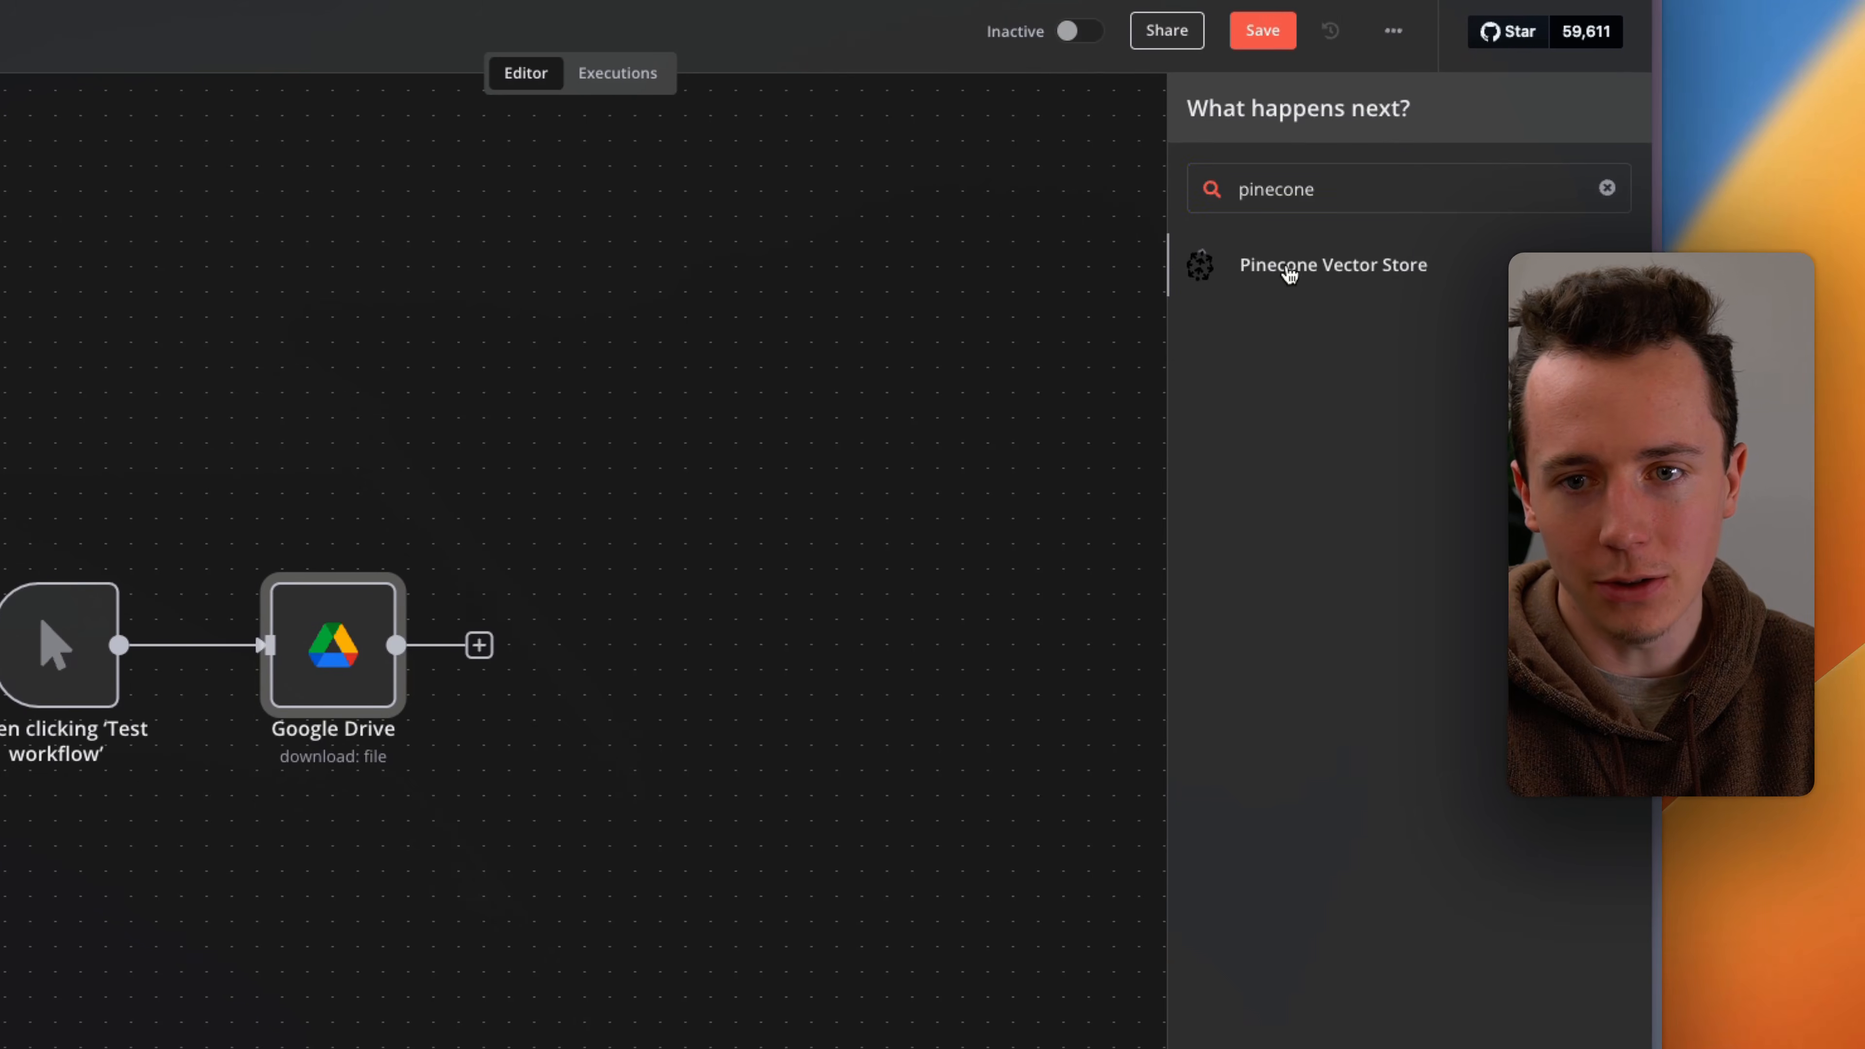
click(1307, 247)
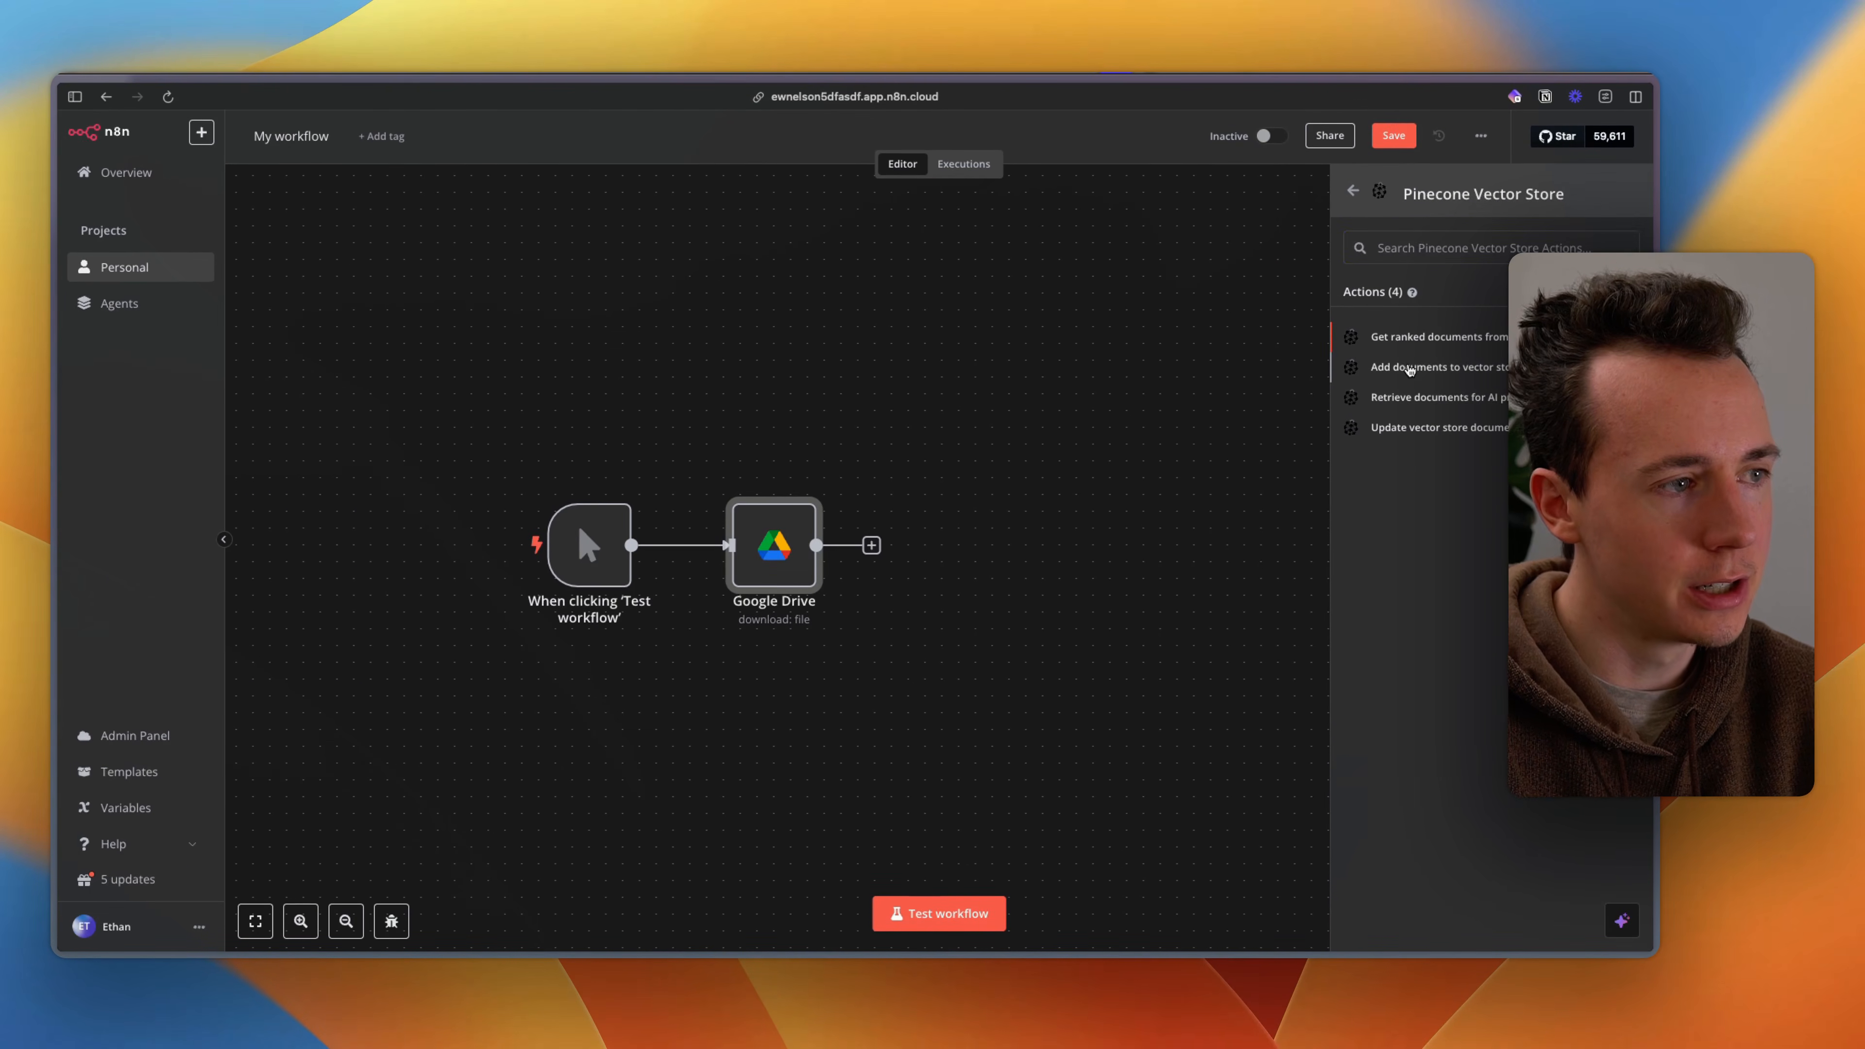
click(1409, 369)
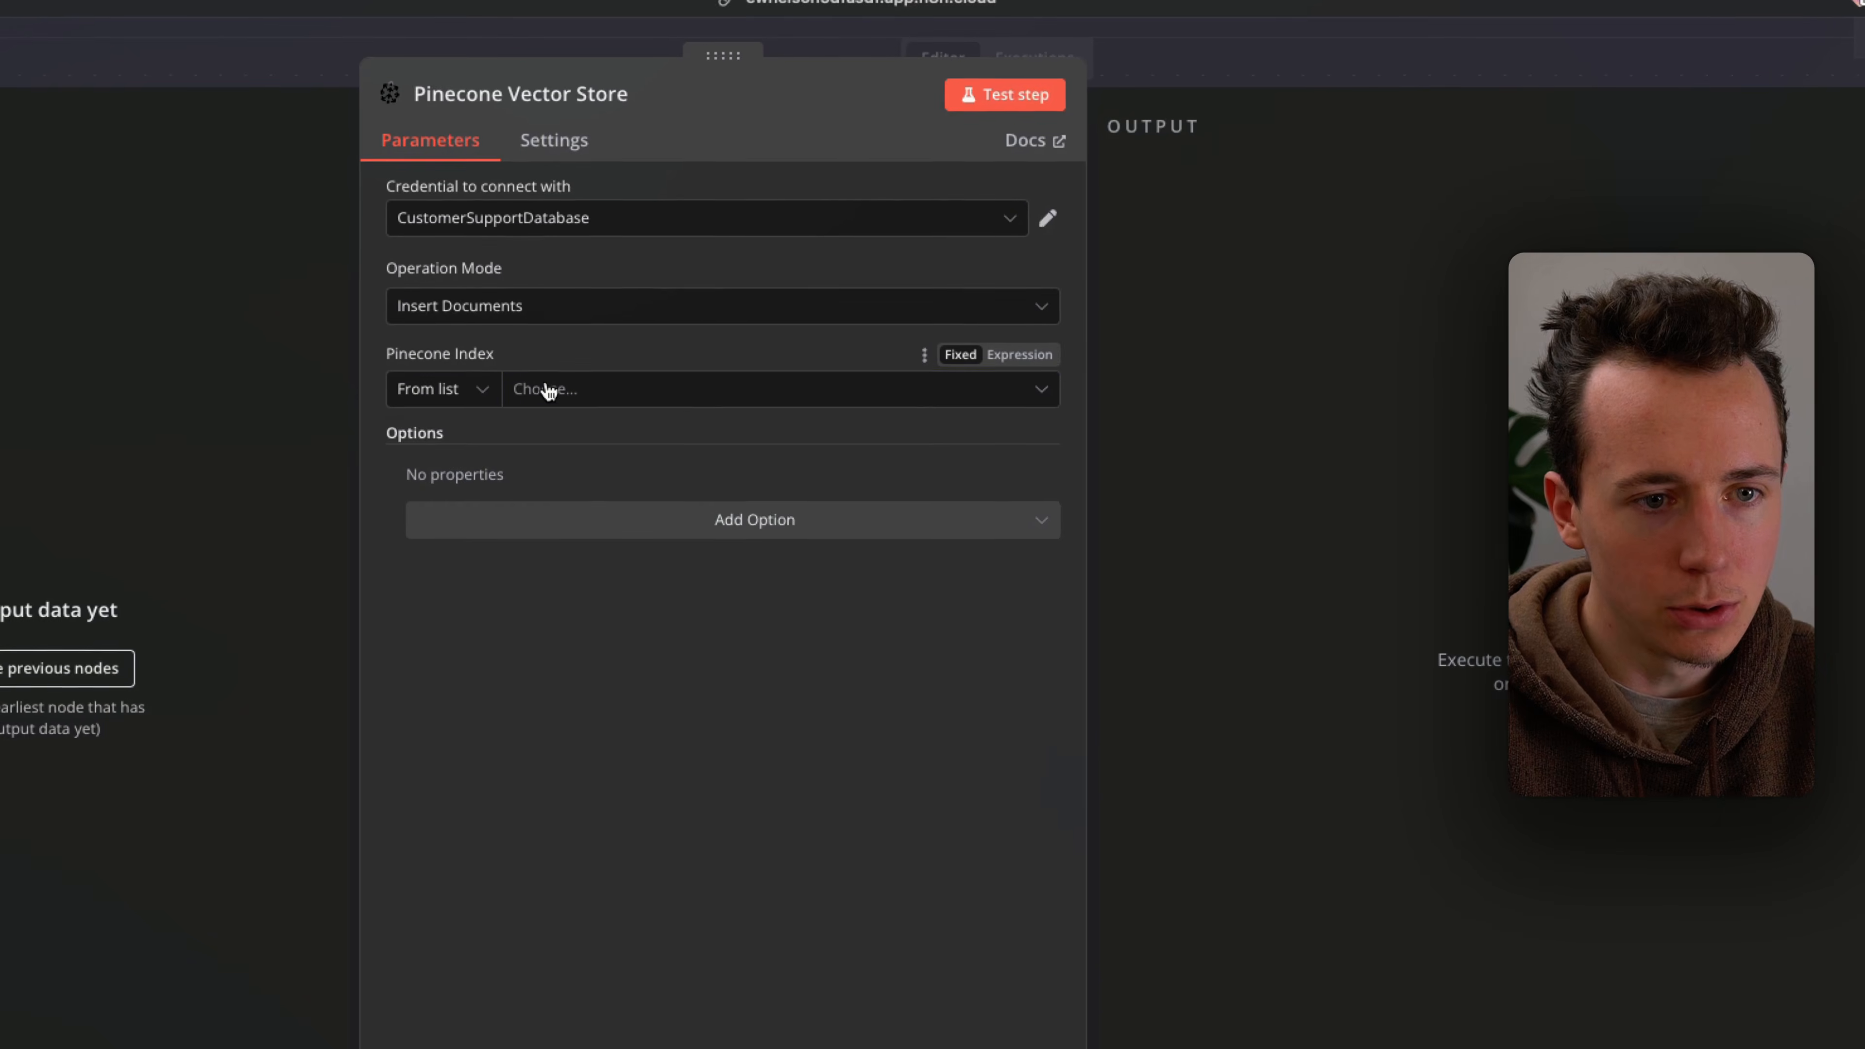
Step: Select "sample" as the Pinecone index in the Pinecone Vector Store node, and return to the canvas
click(548, 389)
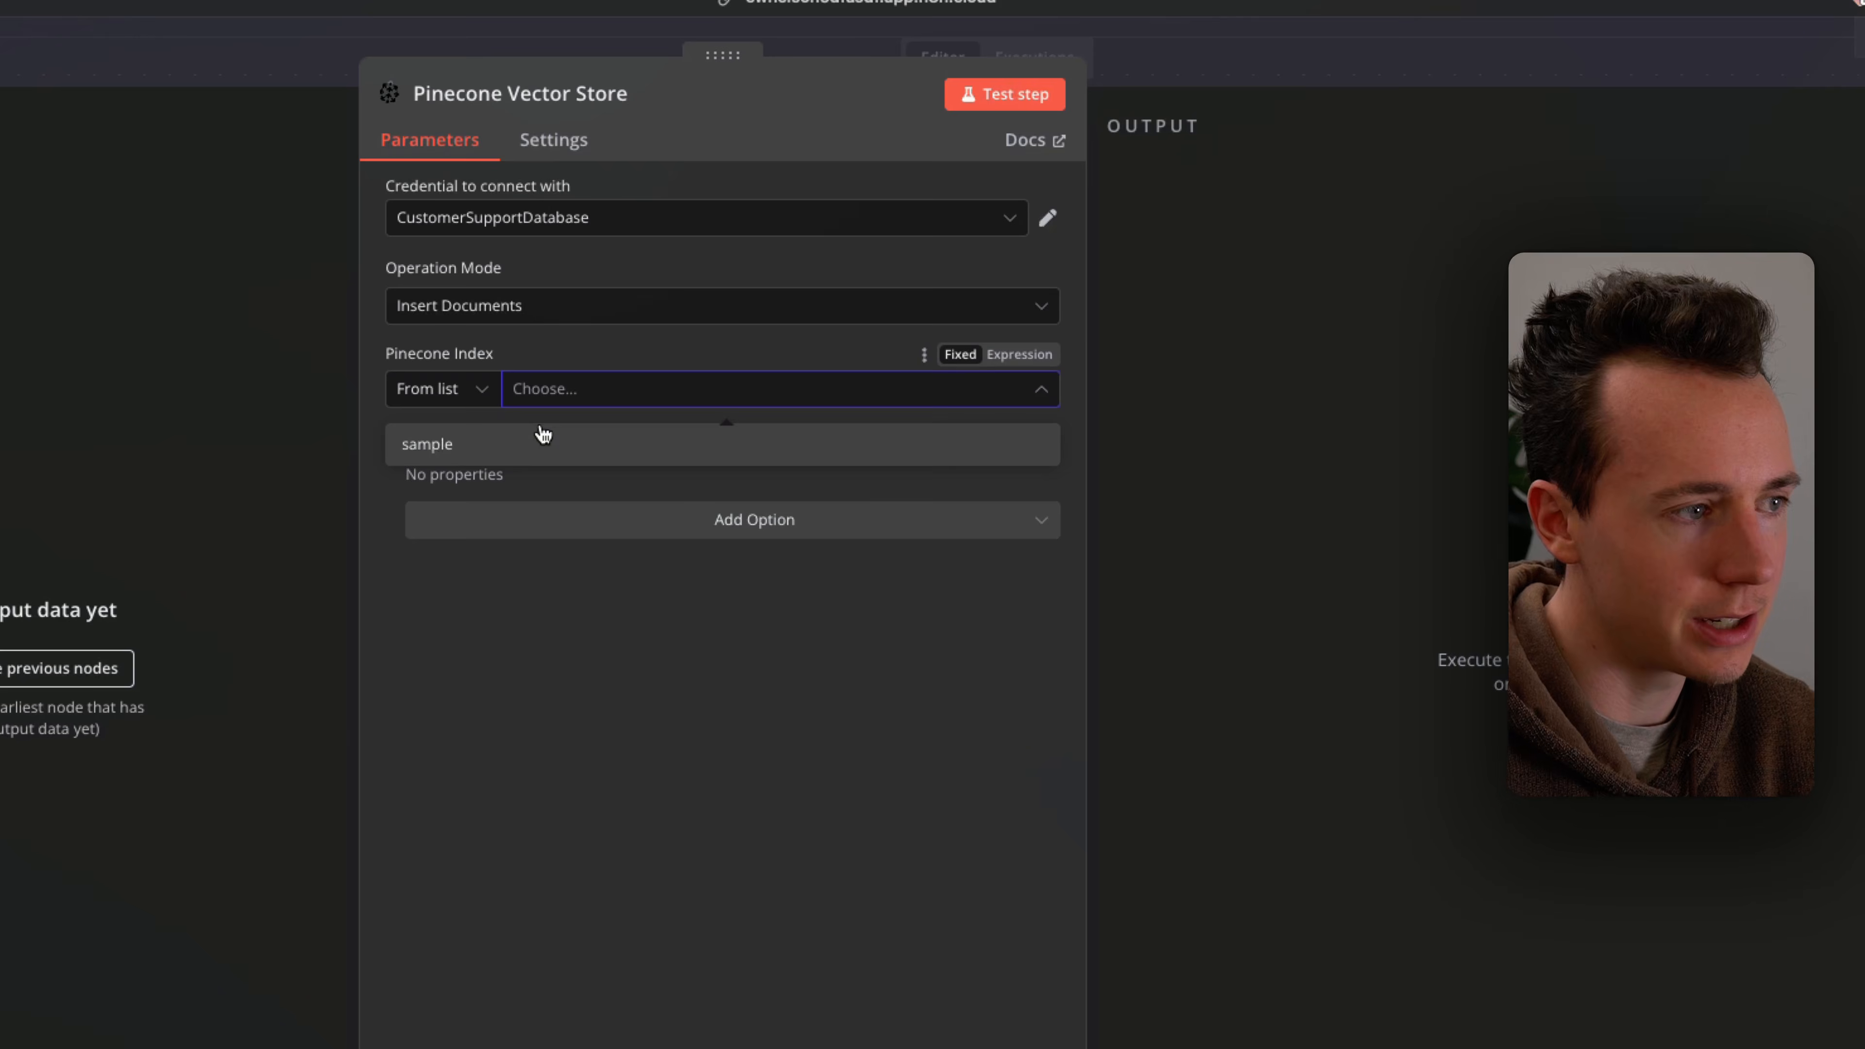
click(548, 448)
click(1466, 42)
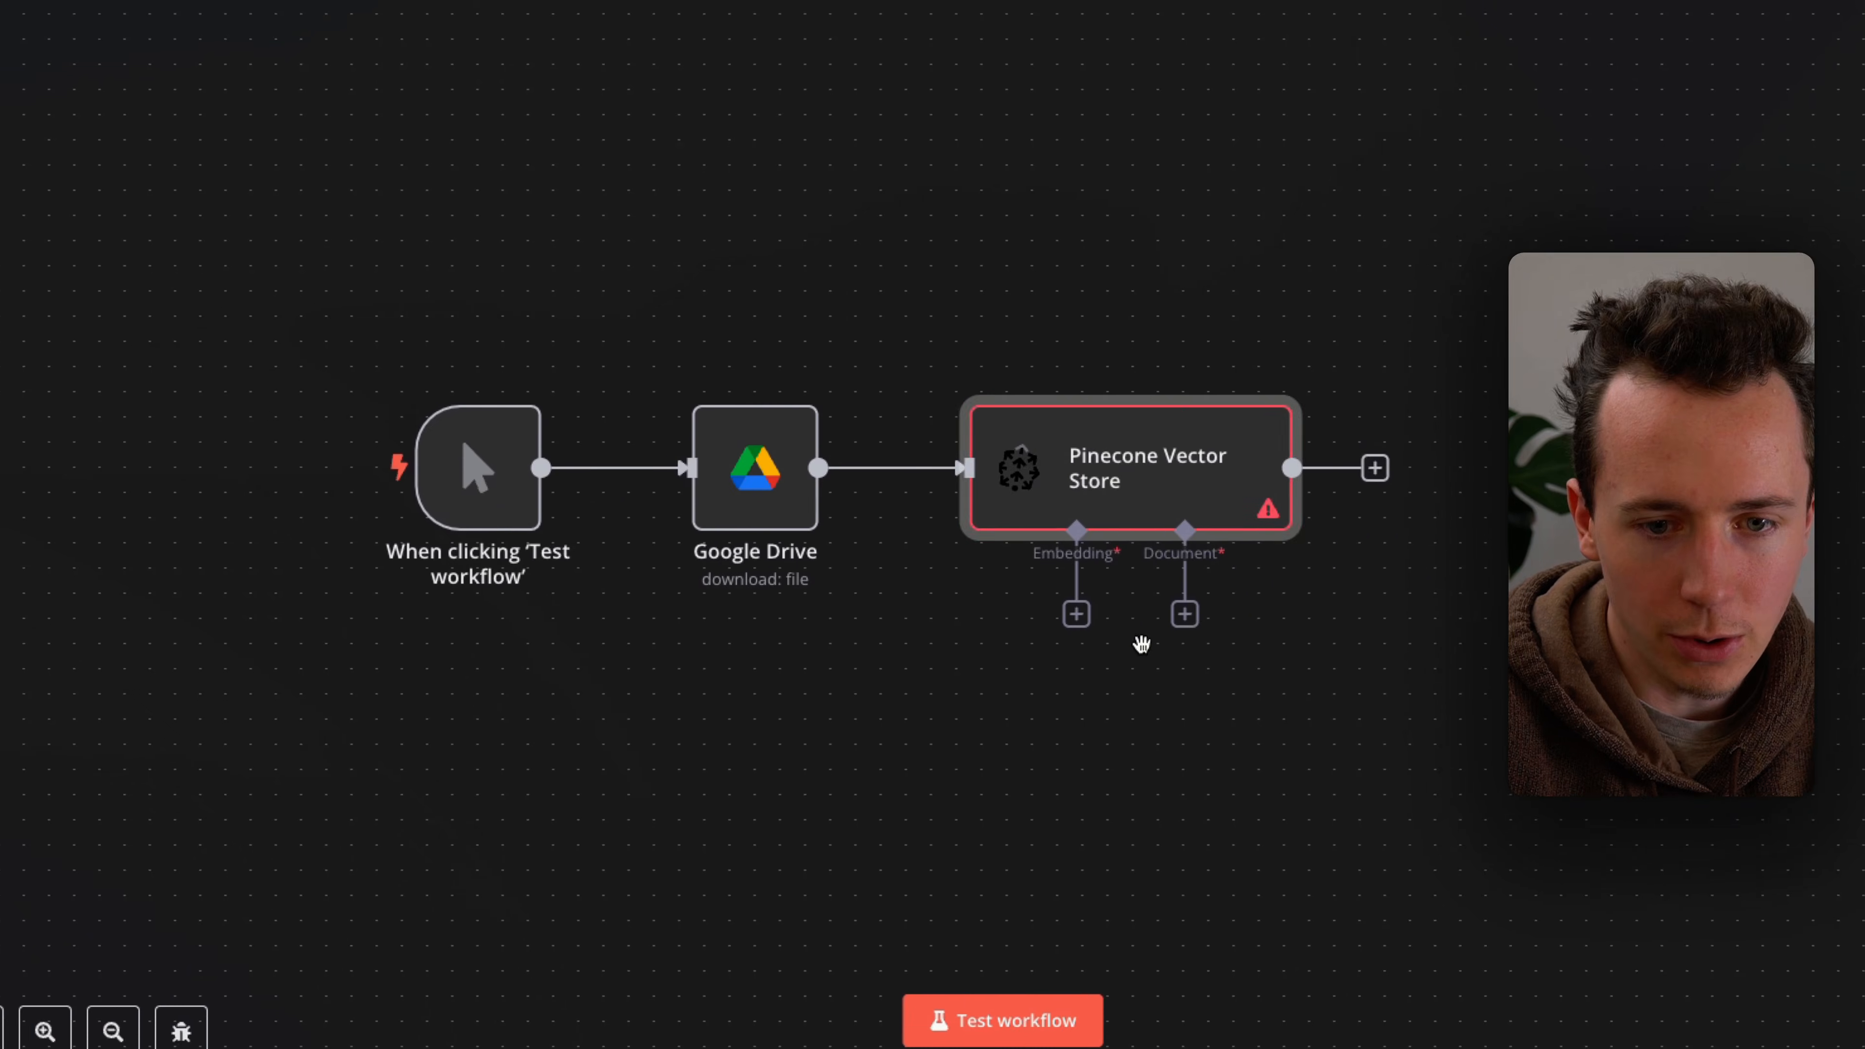
Step: Attach a Default Data Loader as the document input and Embeddings OpenAI as the embedding of the Pinecone Vector Store node
click(1166, 621)
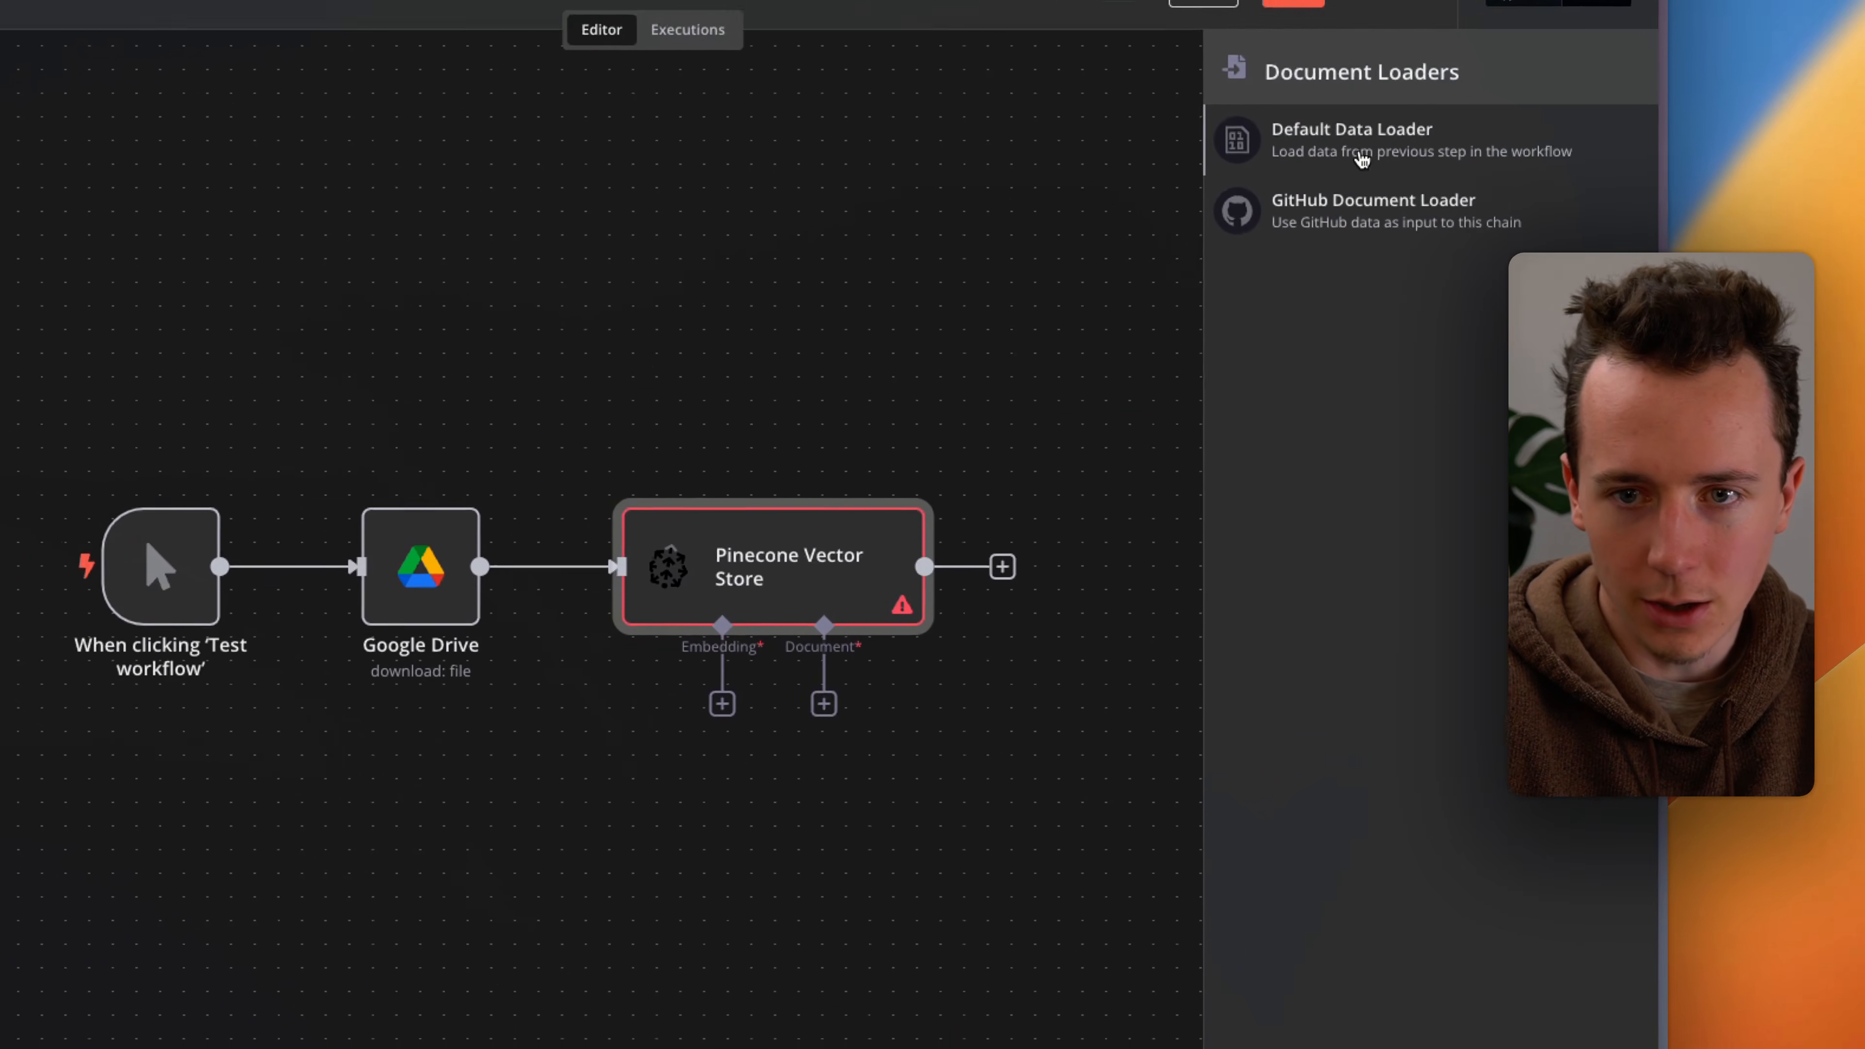
click(1352, 139)
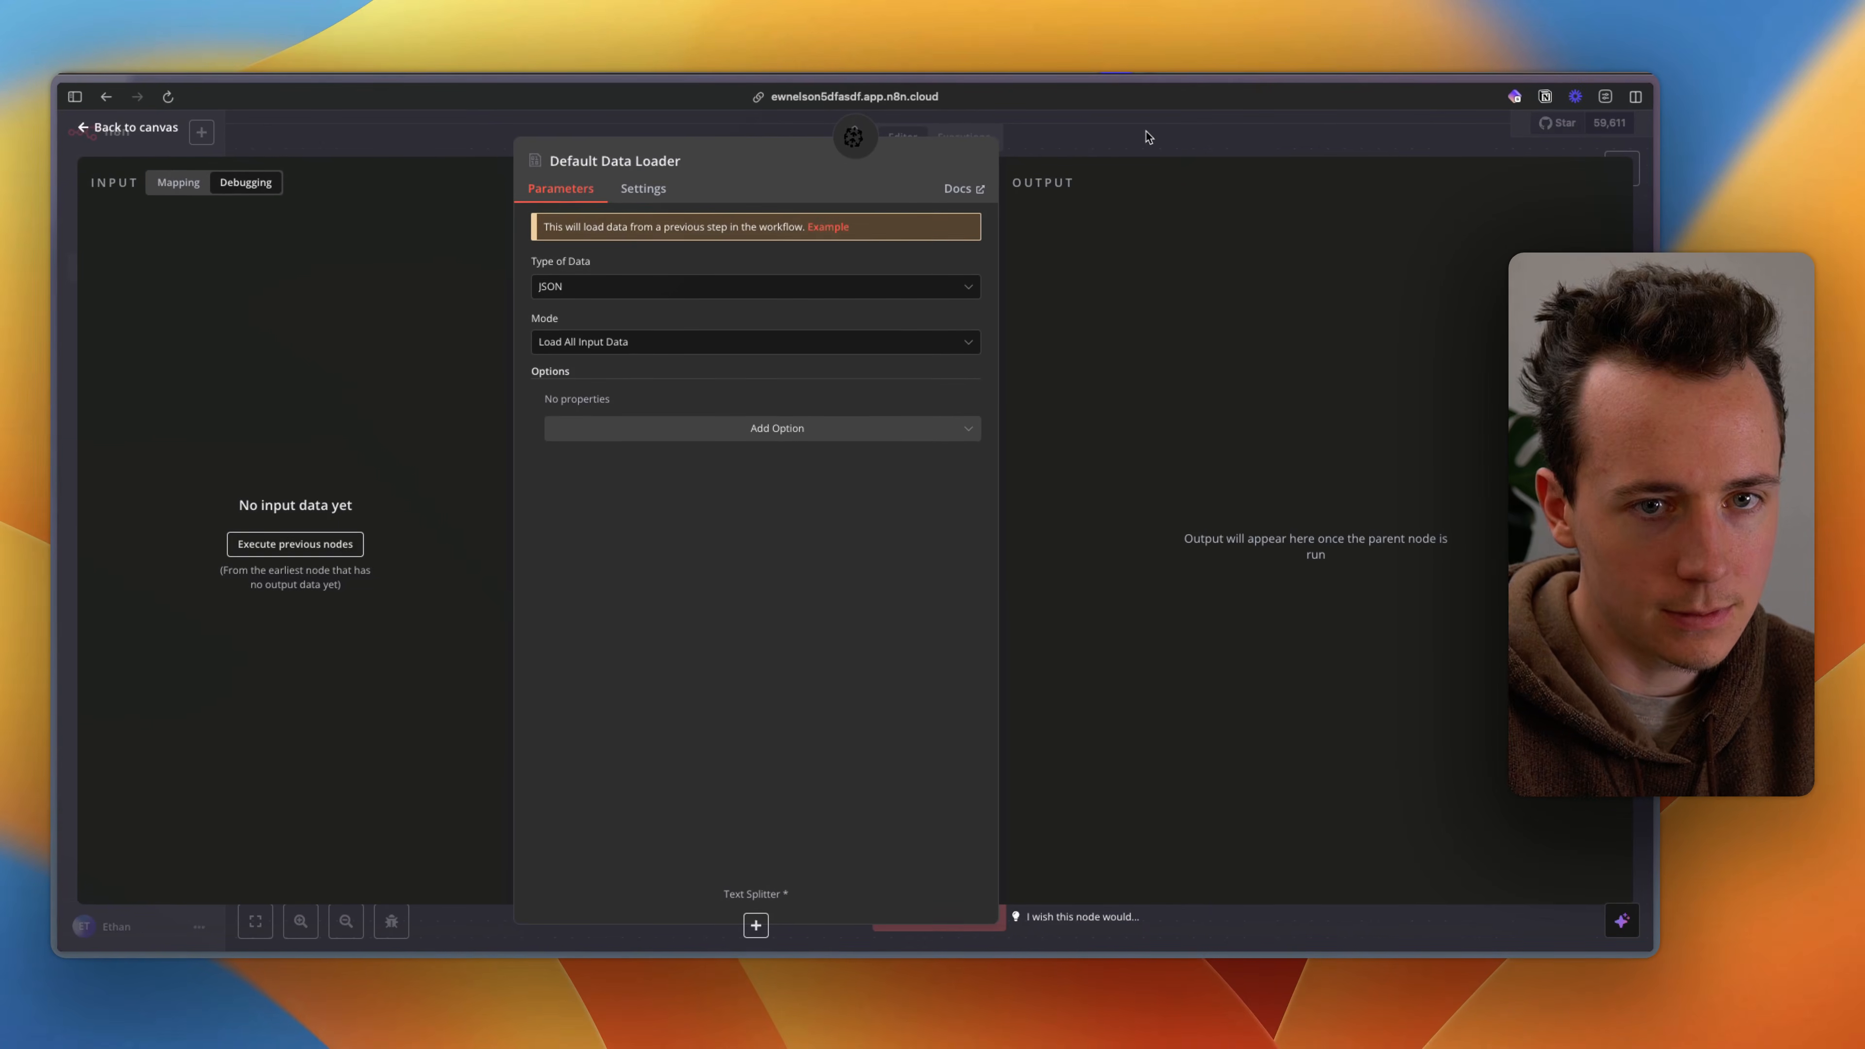
click(1146, 140)
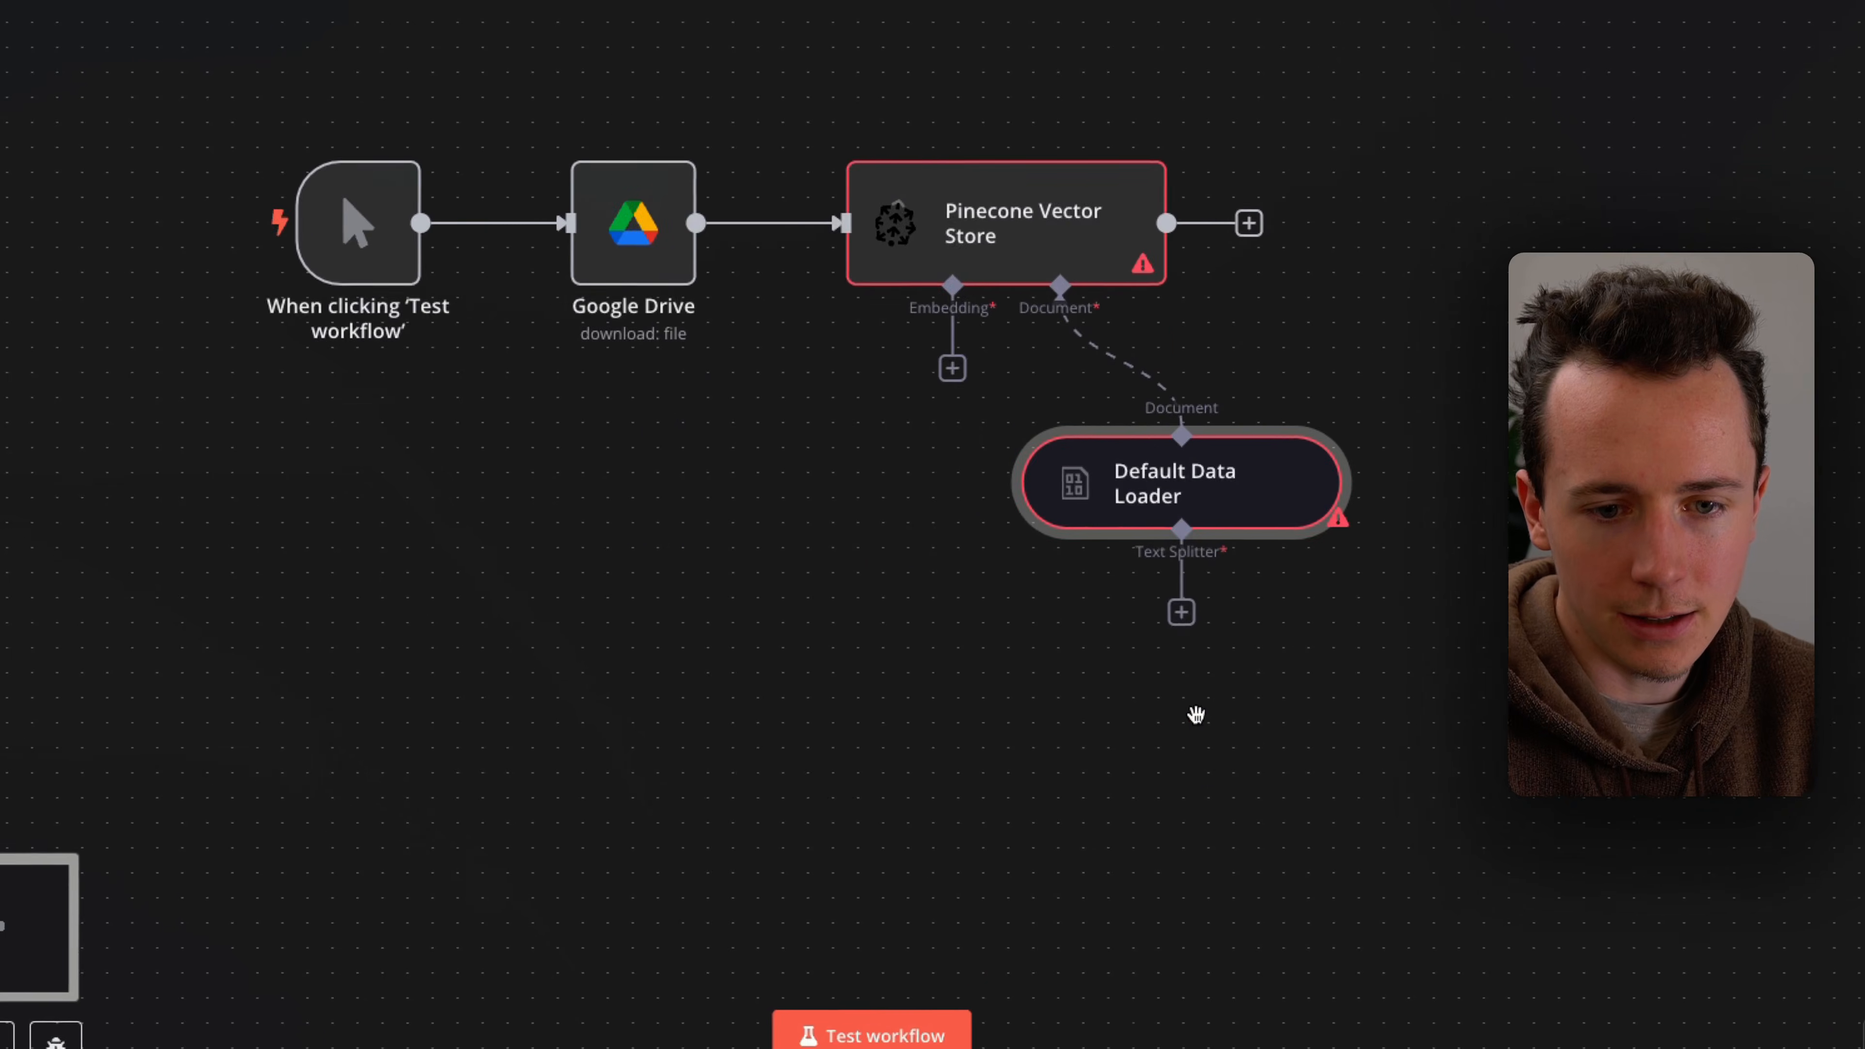
click(978, 405)
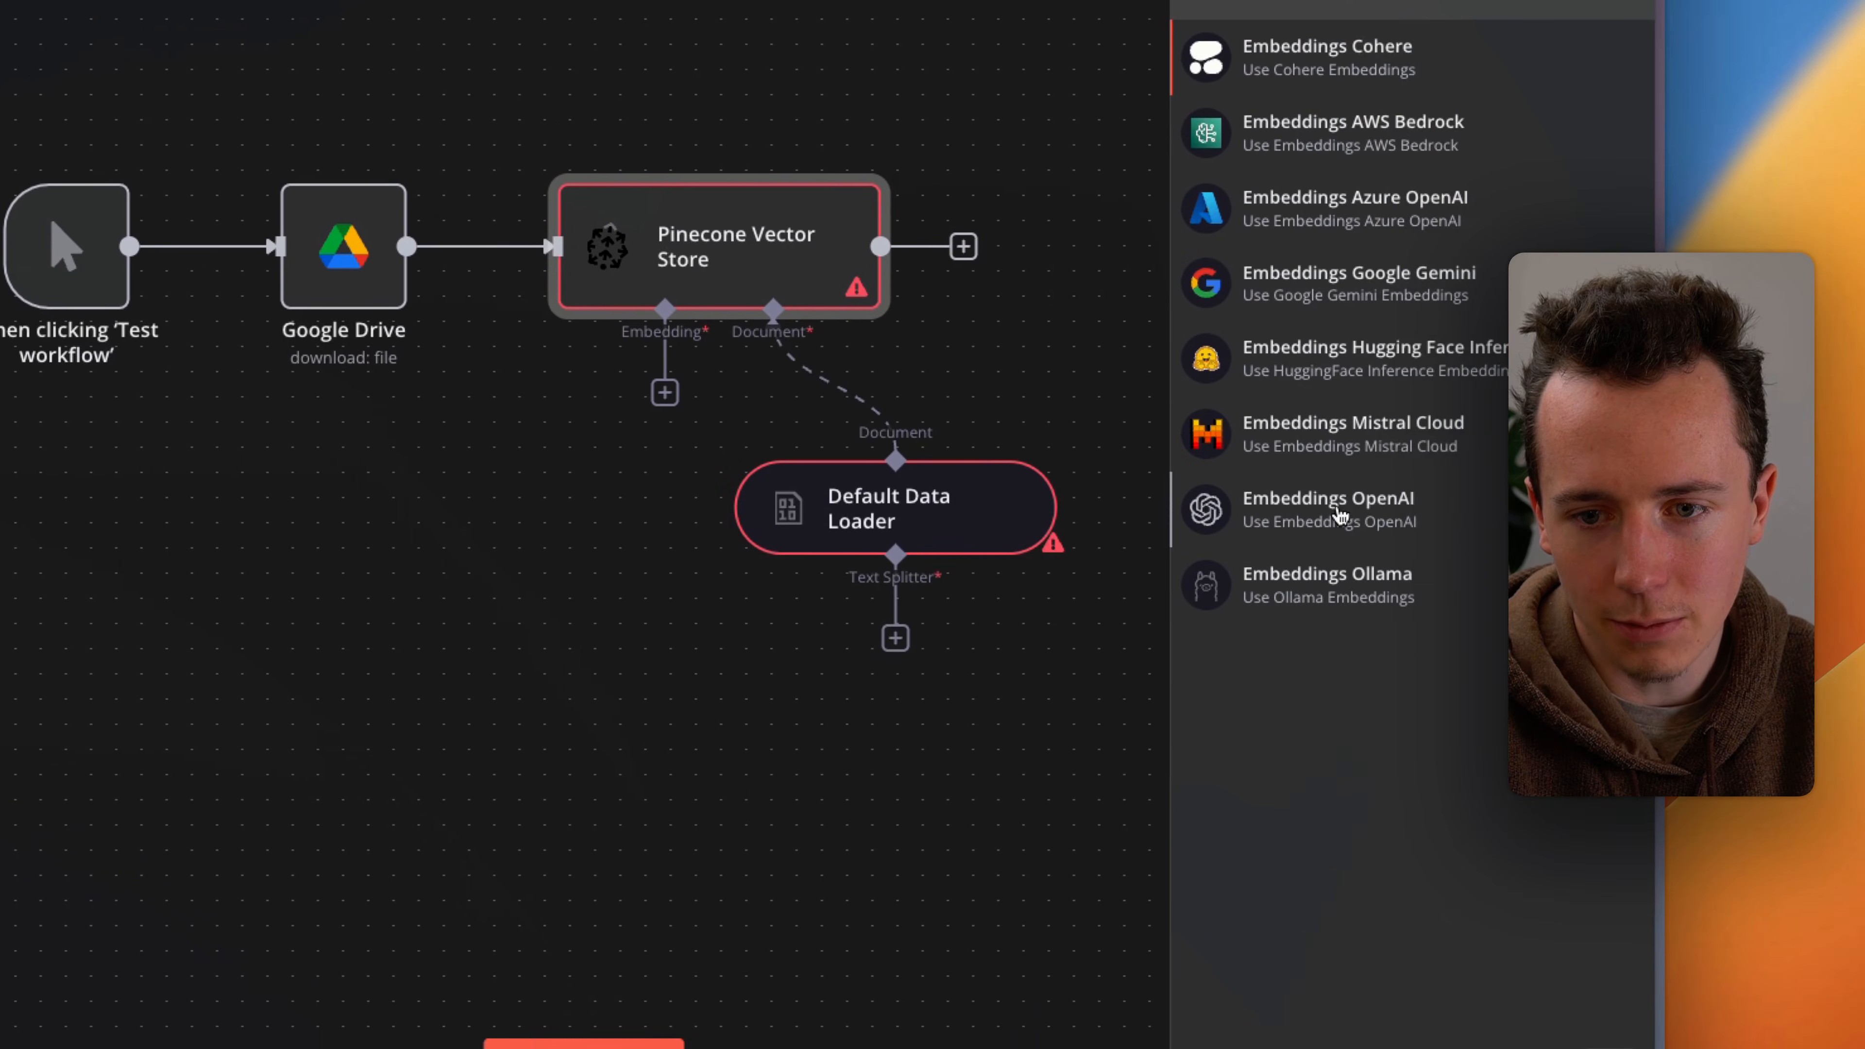
click(1453, 489)
click(947, 70)
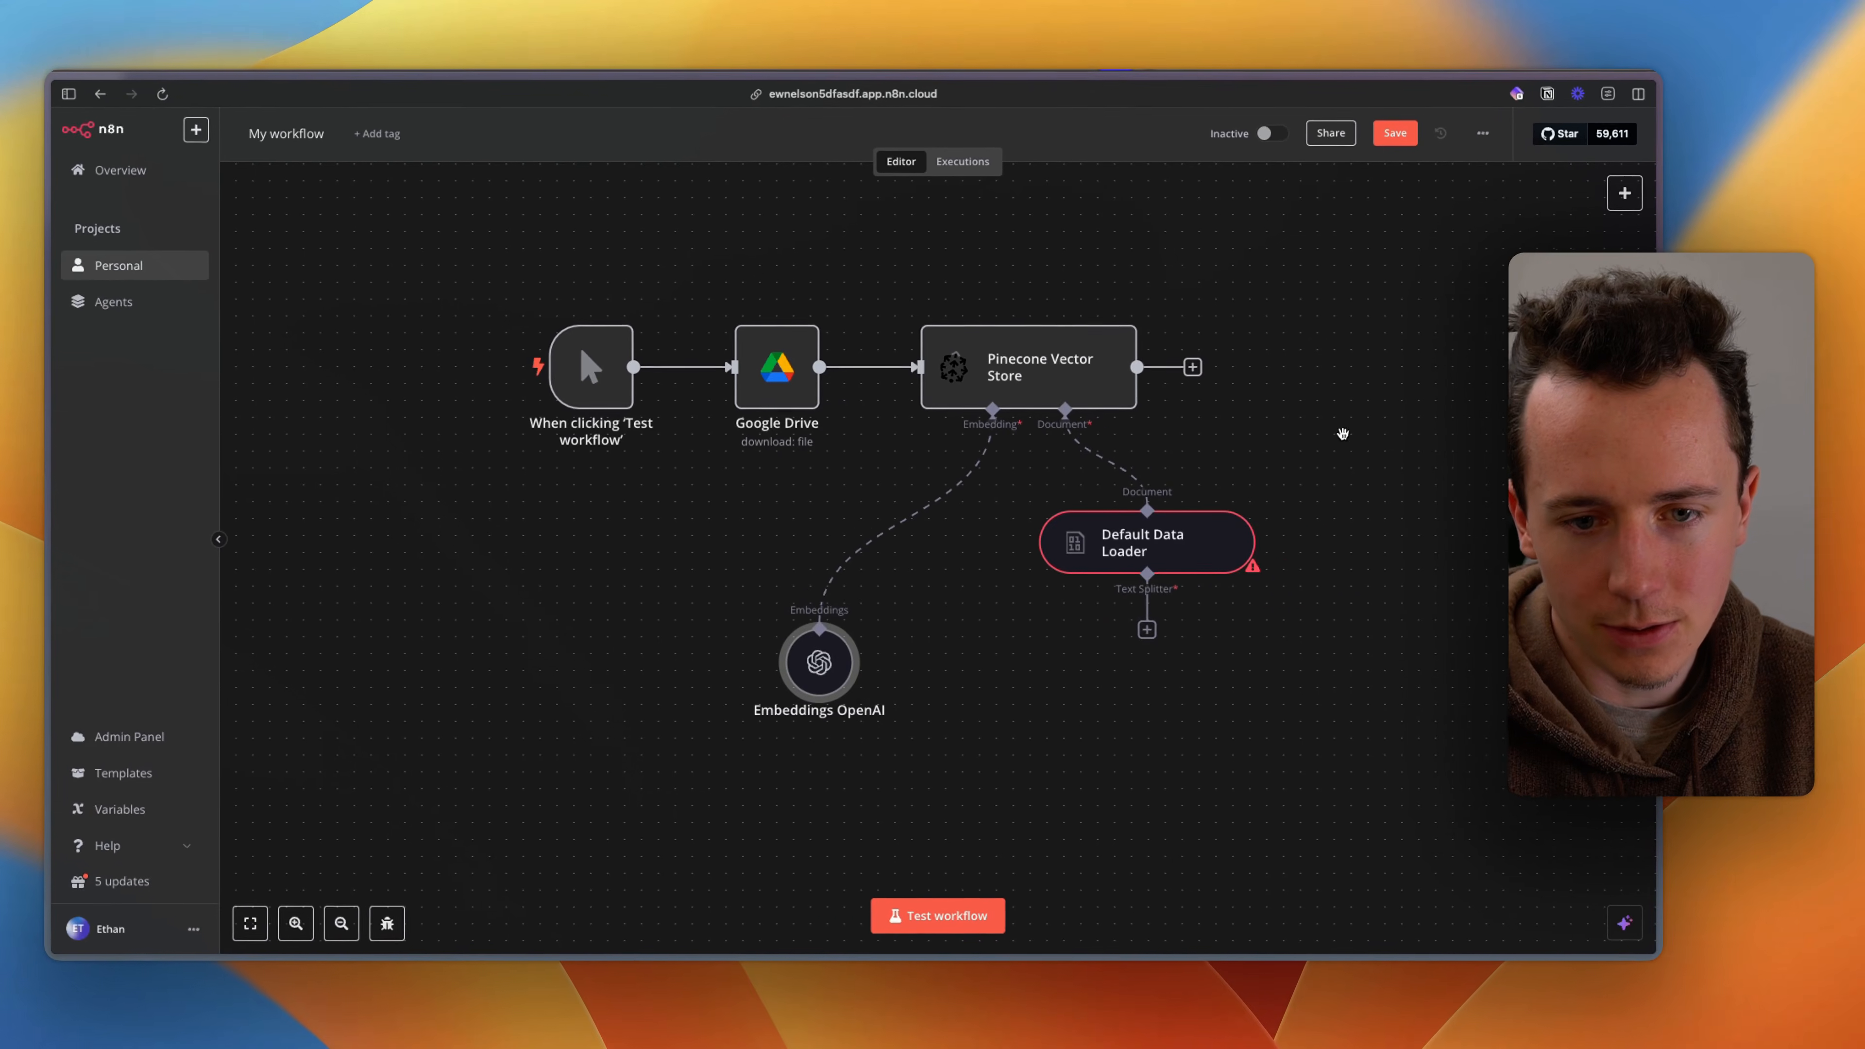
Step: Attach a Recursive Character Text Splitter with its default settings to the Default Data Loader
click(1146, 630)
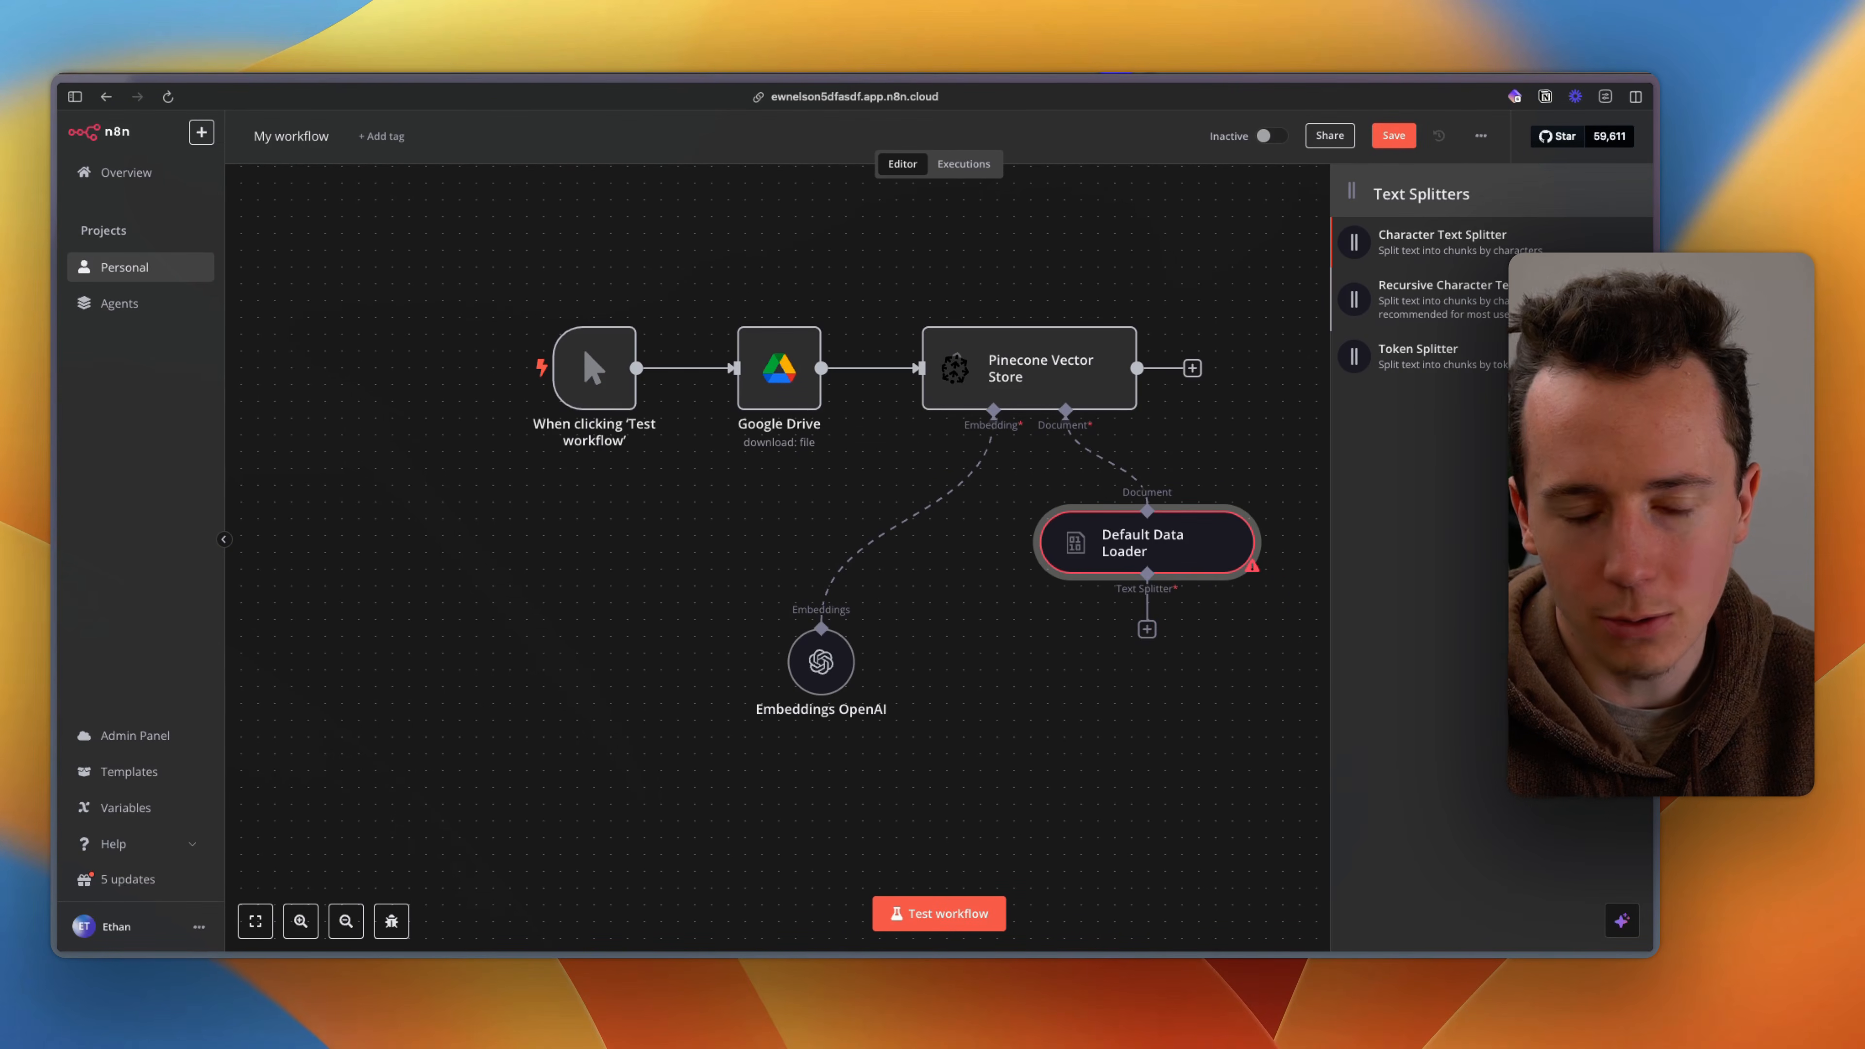
click(1408, 301)
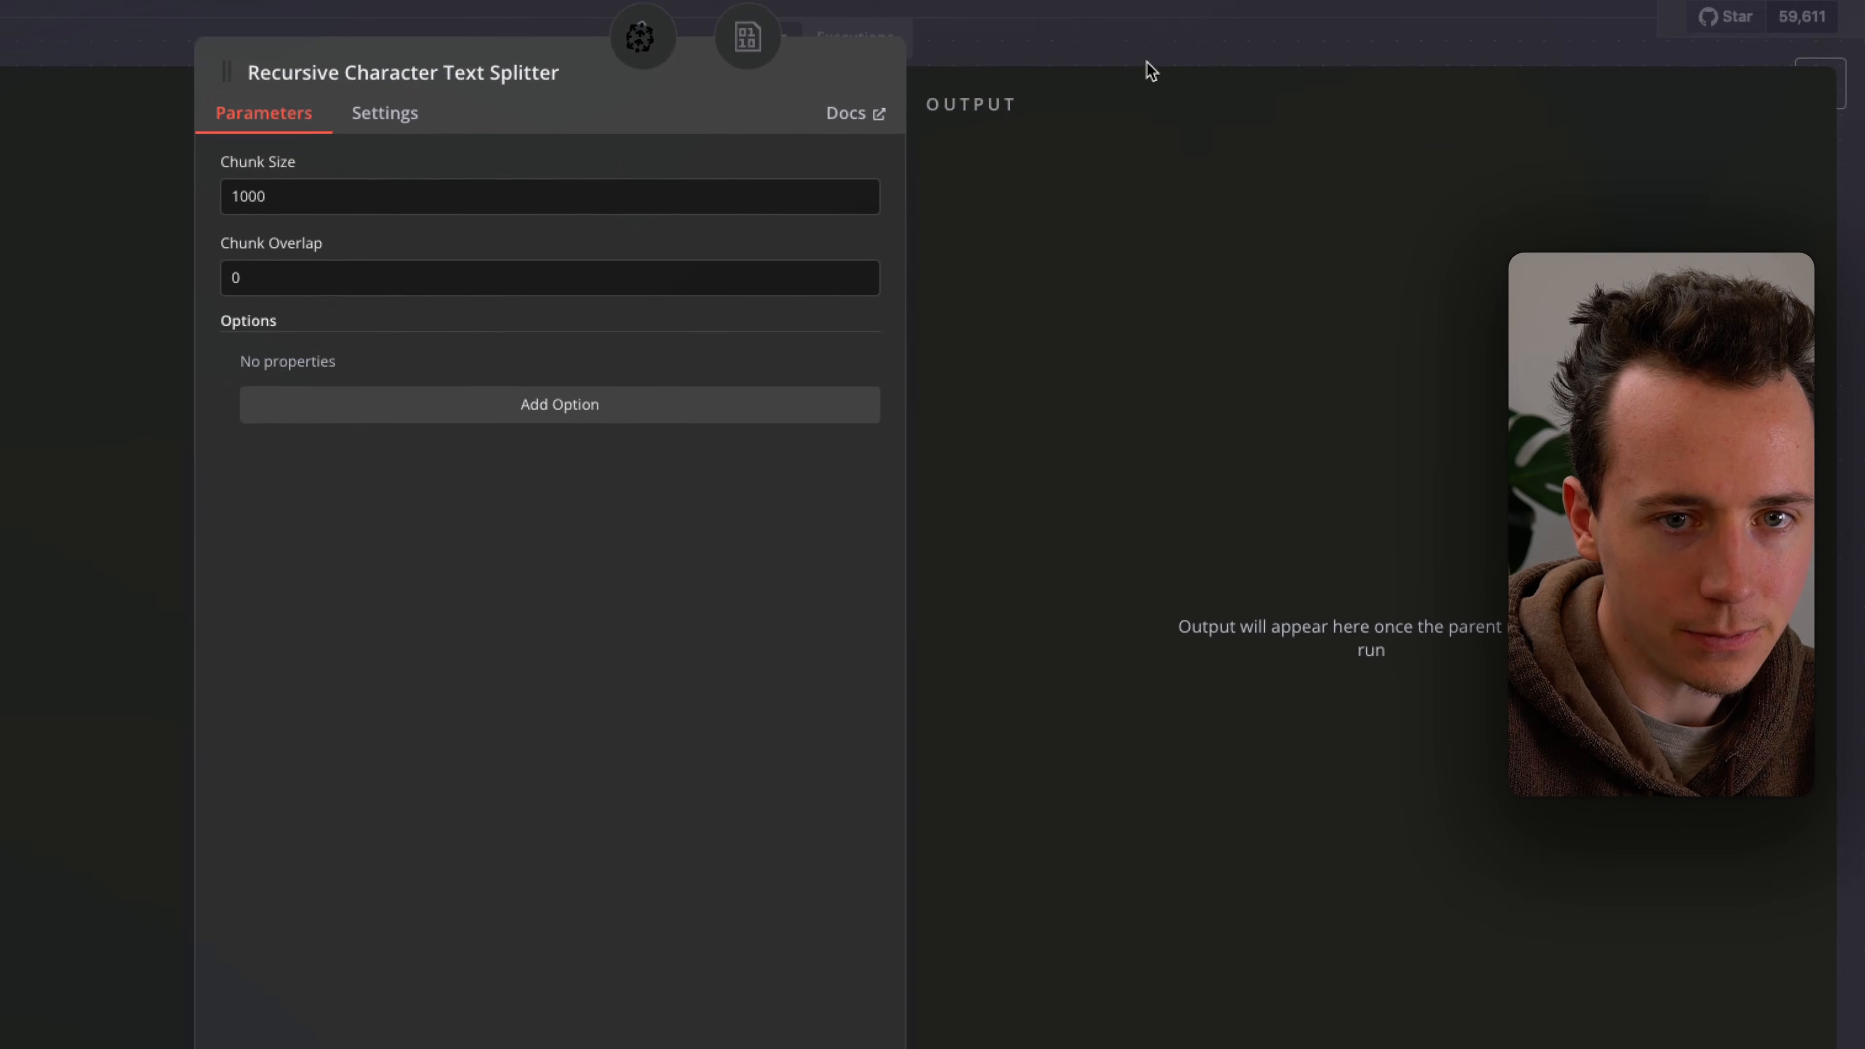
click(1112, 119)
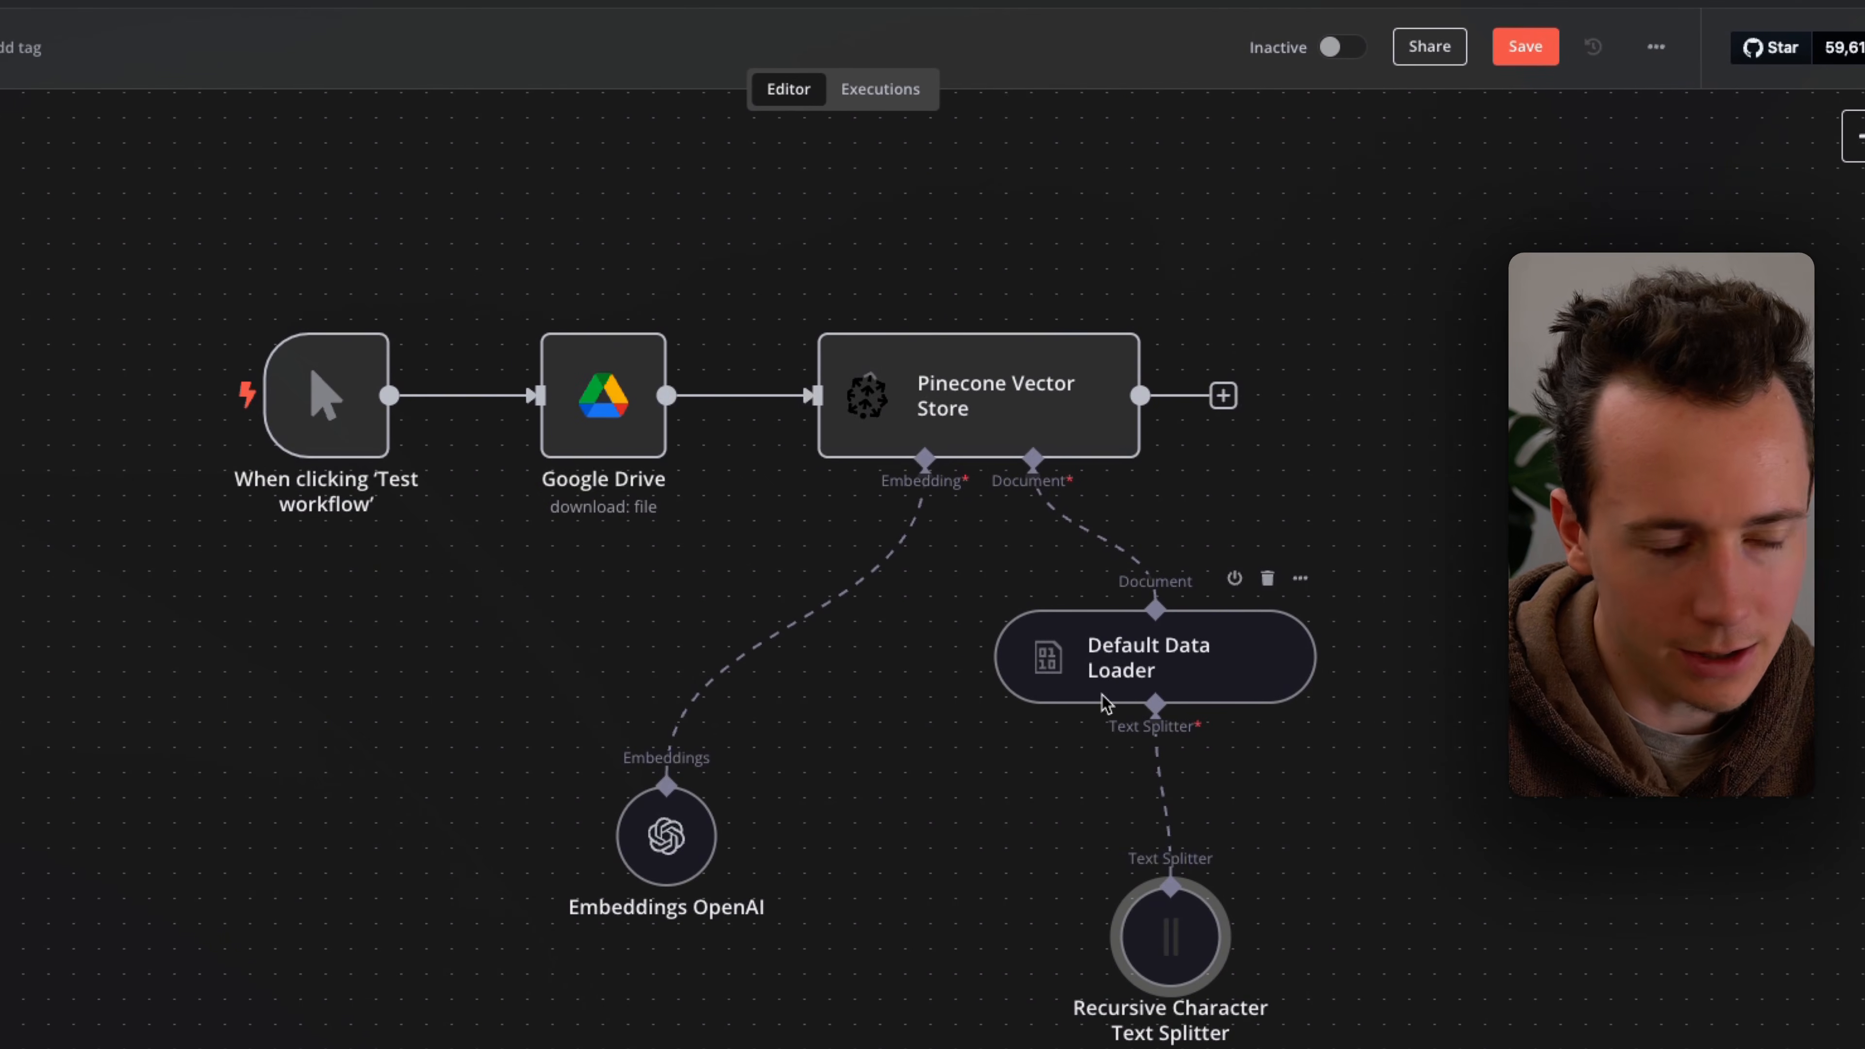
Step: Set the Default Data Loader's type of data to Binary, and look through its data format options without changing the automatic detection
double_click(1104, 682)
click(654, 367)
click(654, 290)
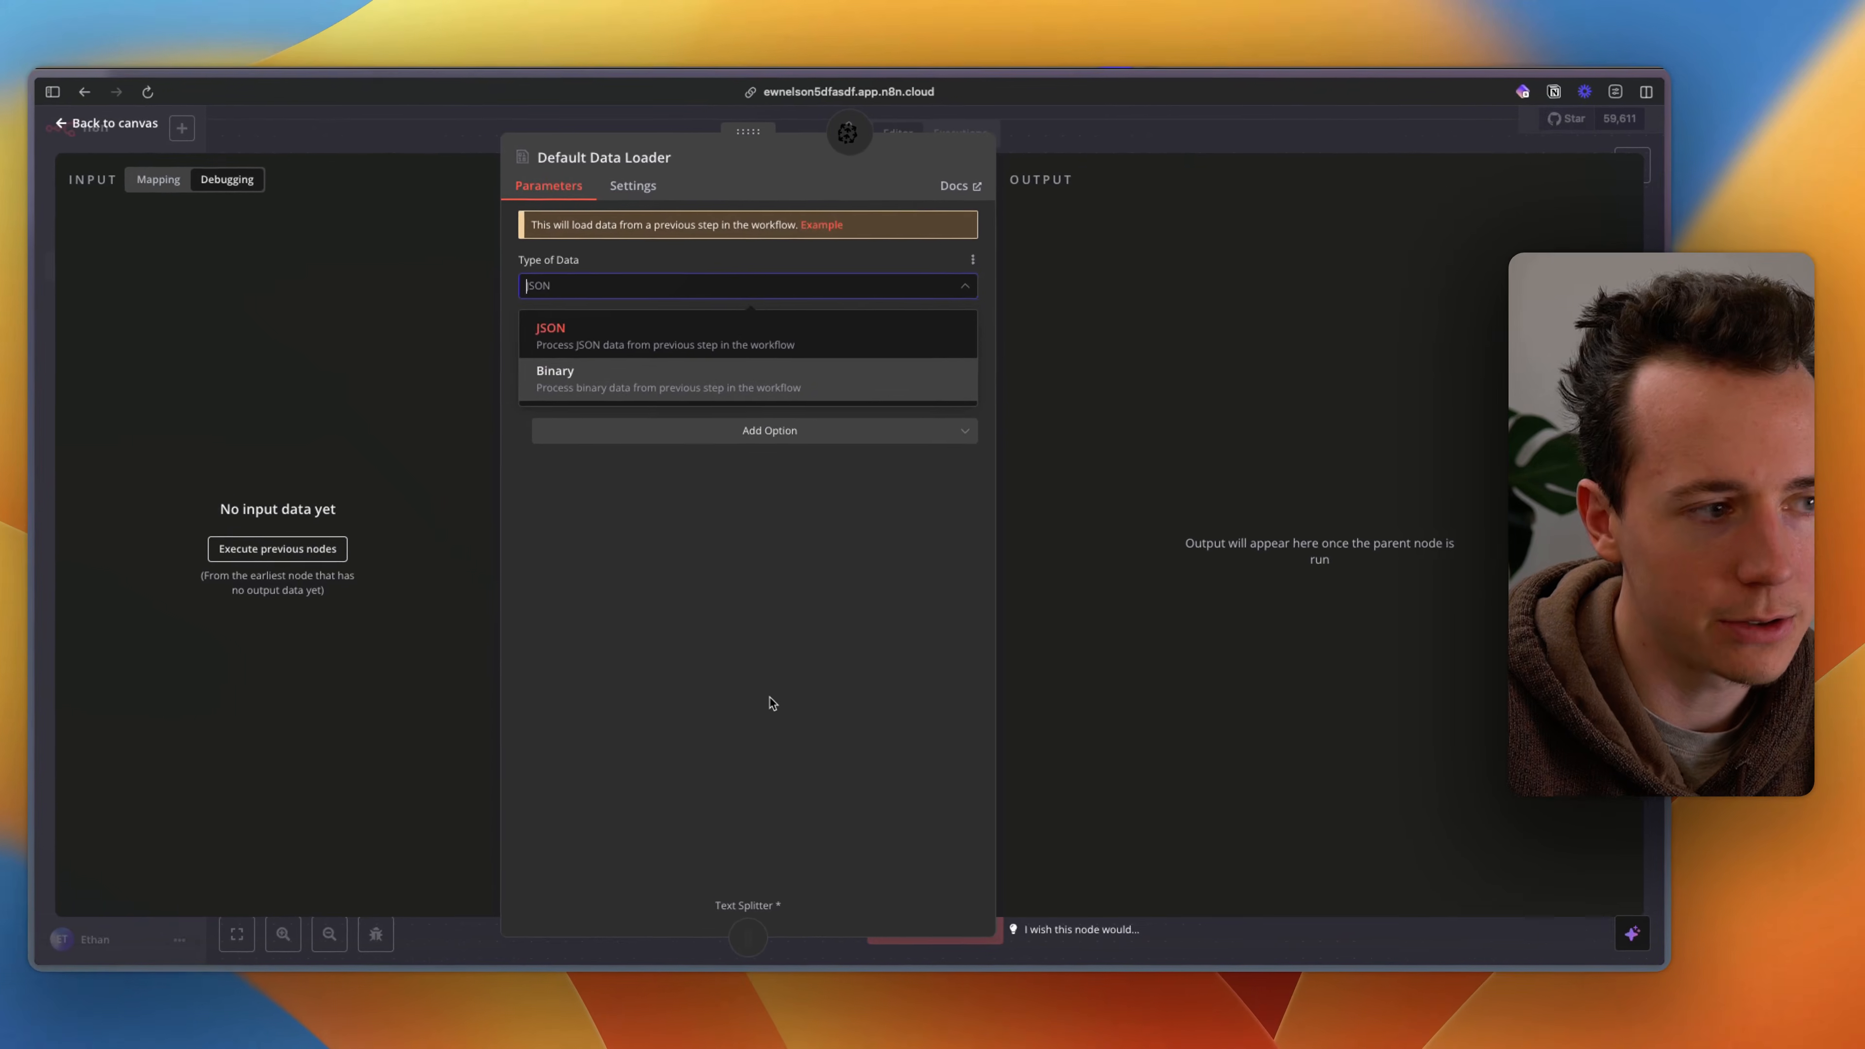
click(589, 867)
click(727, 287)
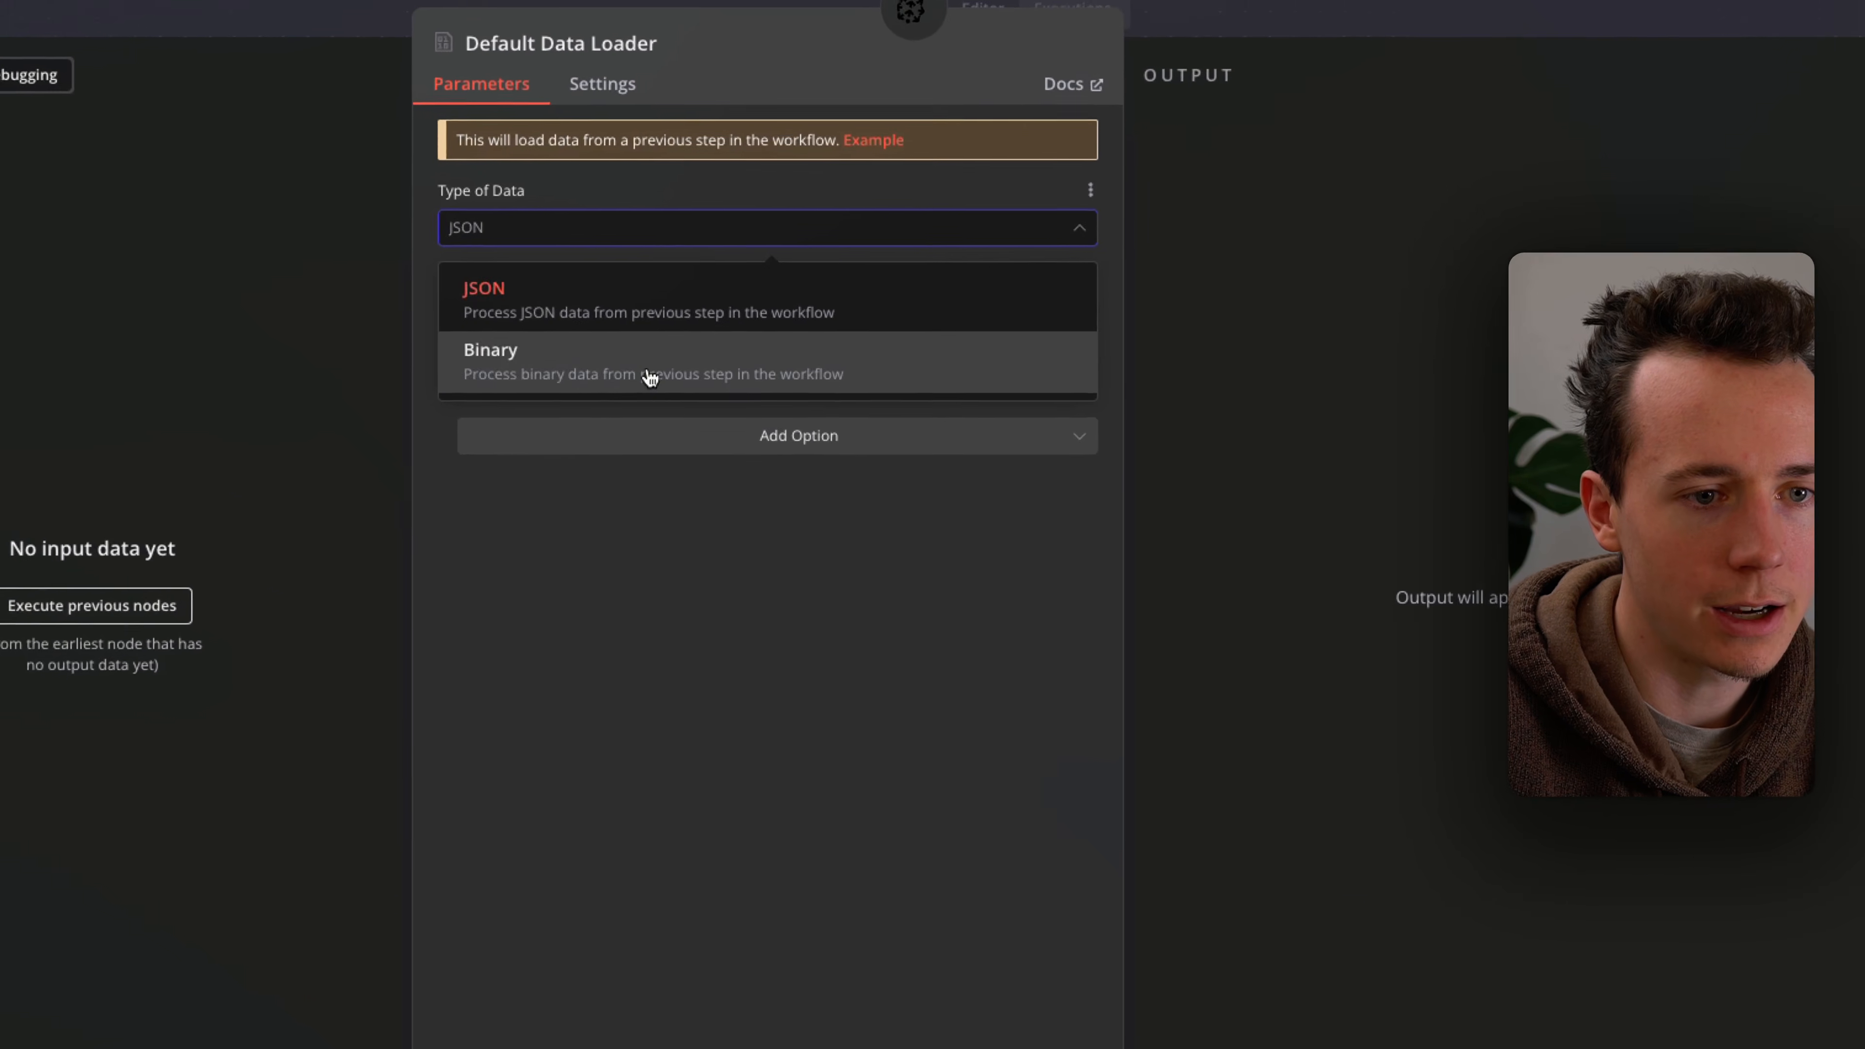
click(672, 371)
click(692, 400)
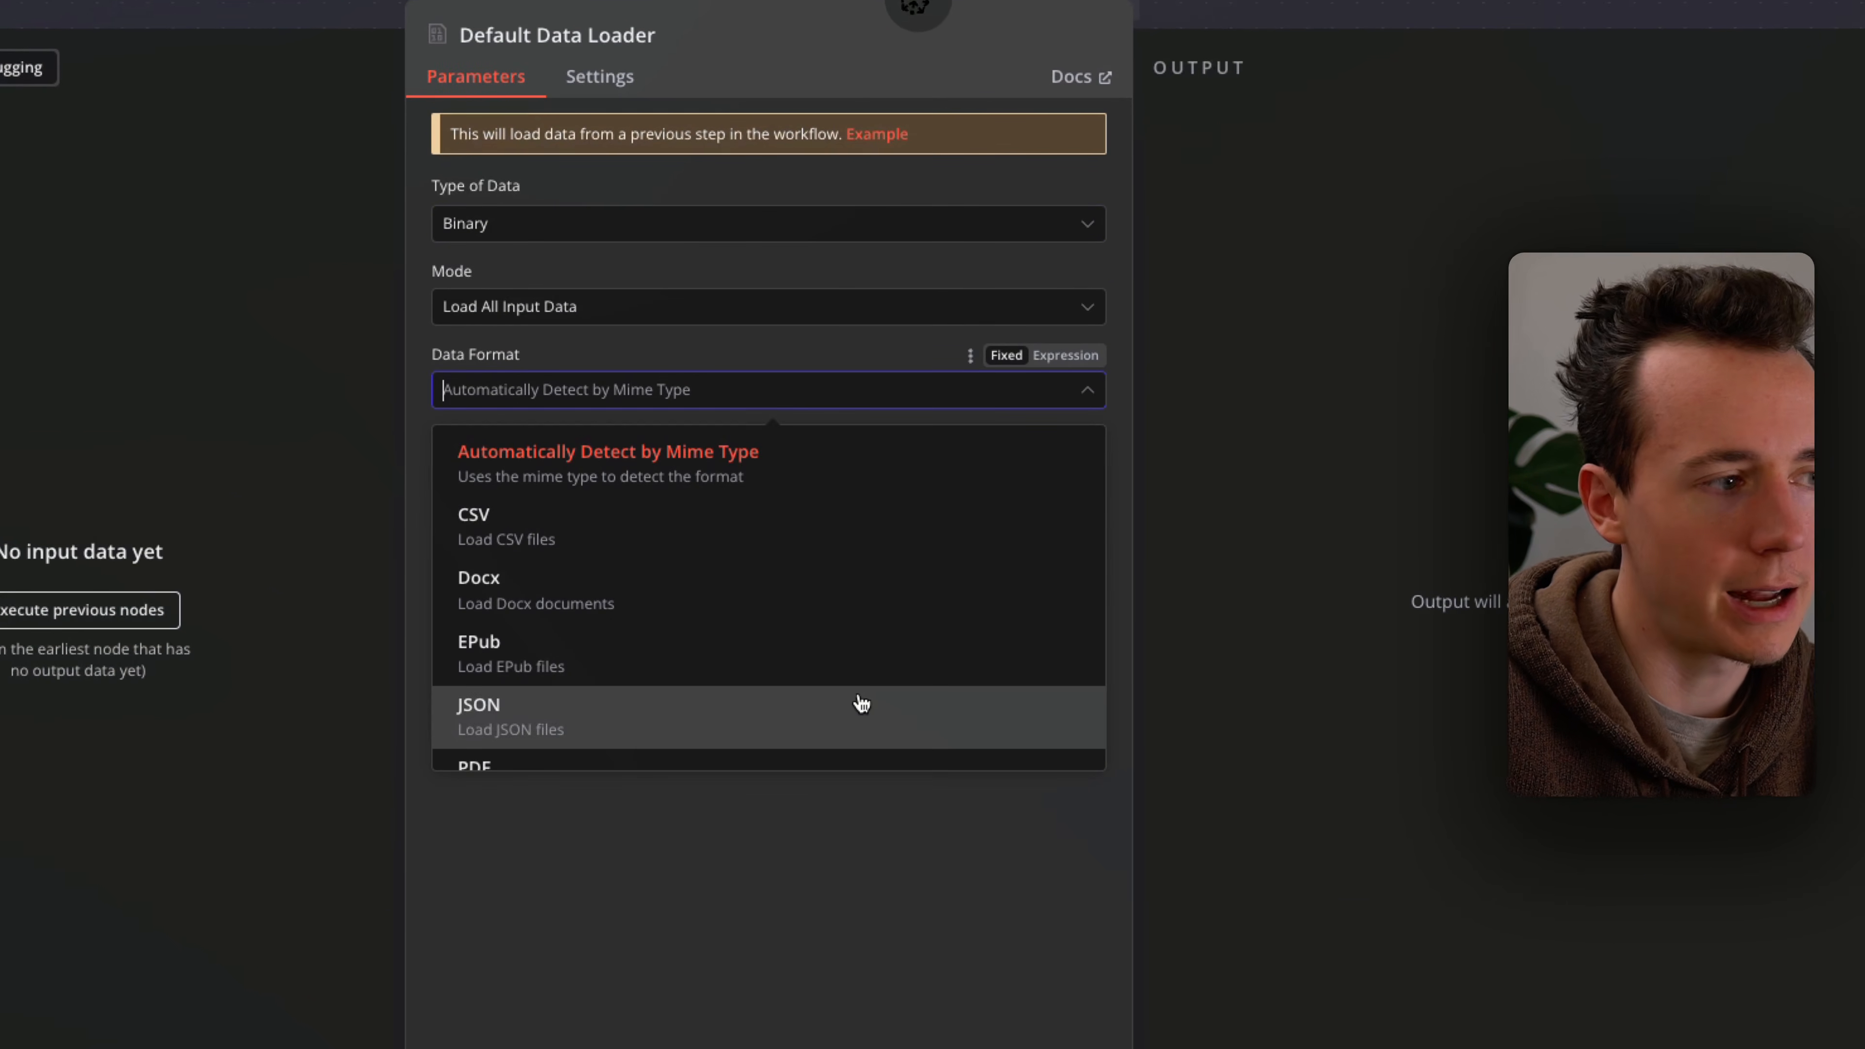
click(1326, 4)
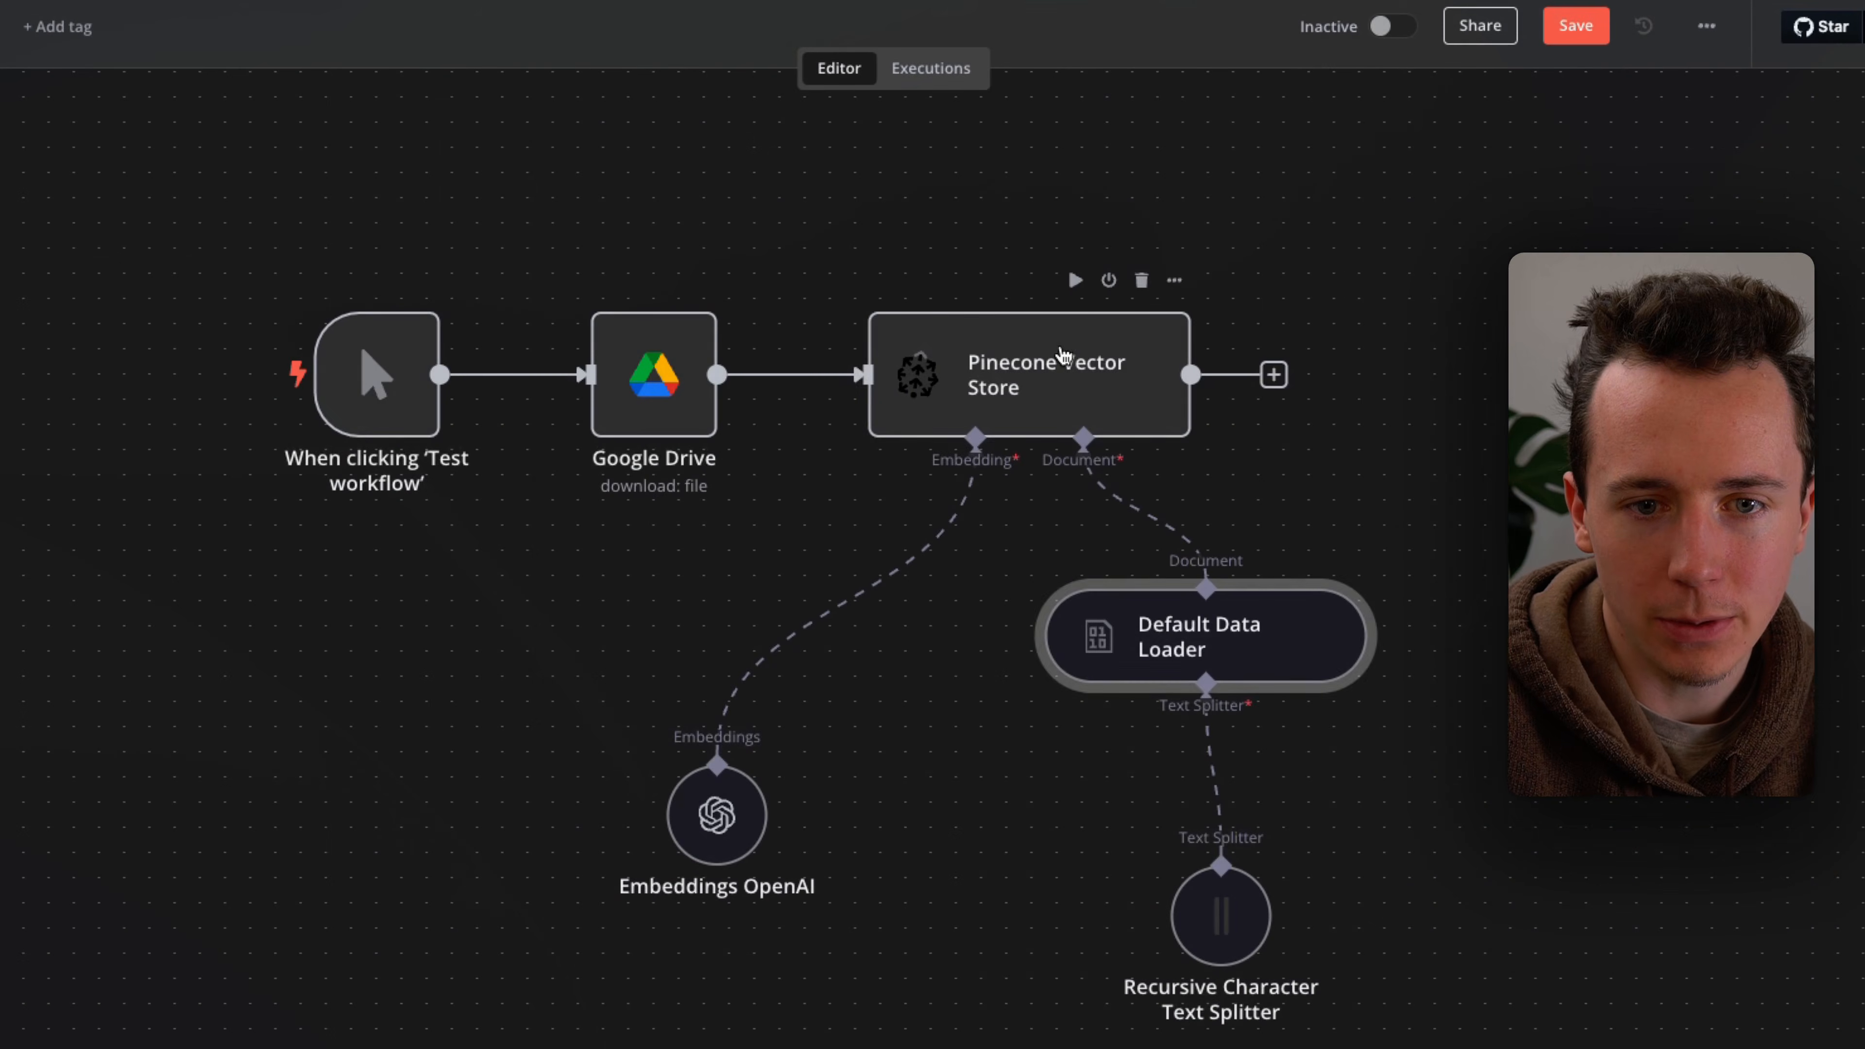
Step: Add the Pinecone Namespace option "customerSupportNamespace" to the Pinecone Vector Store node, and test the workflow
double_click(1061, 360)
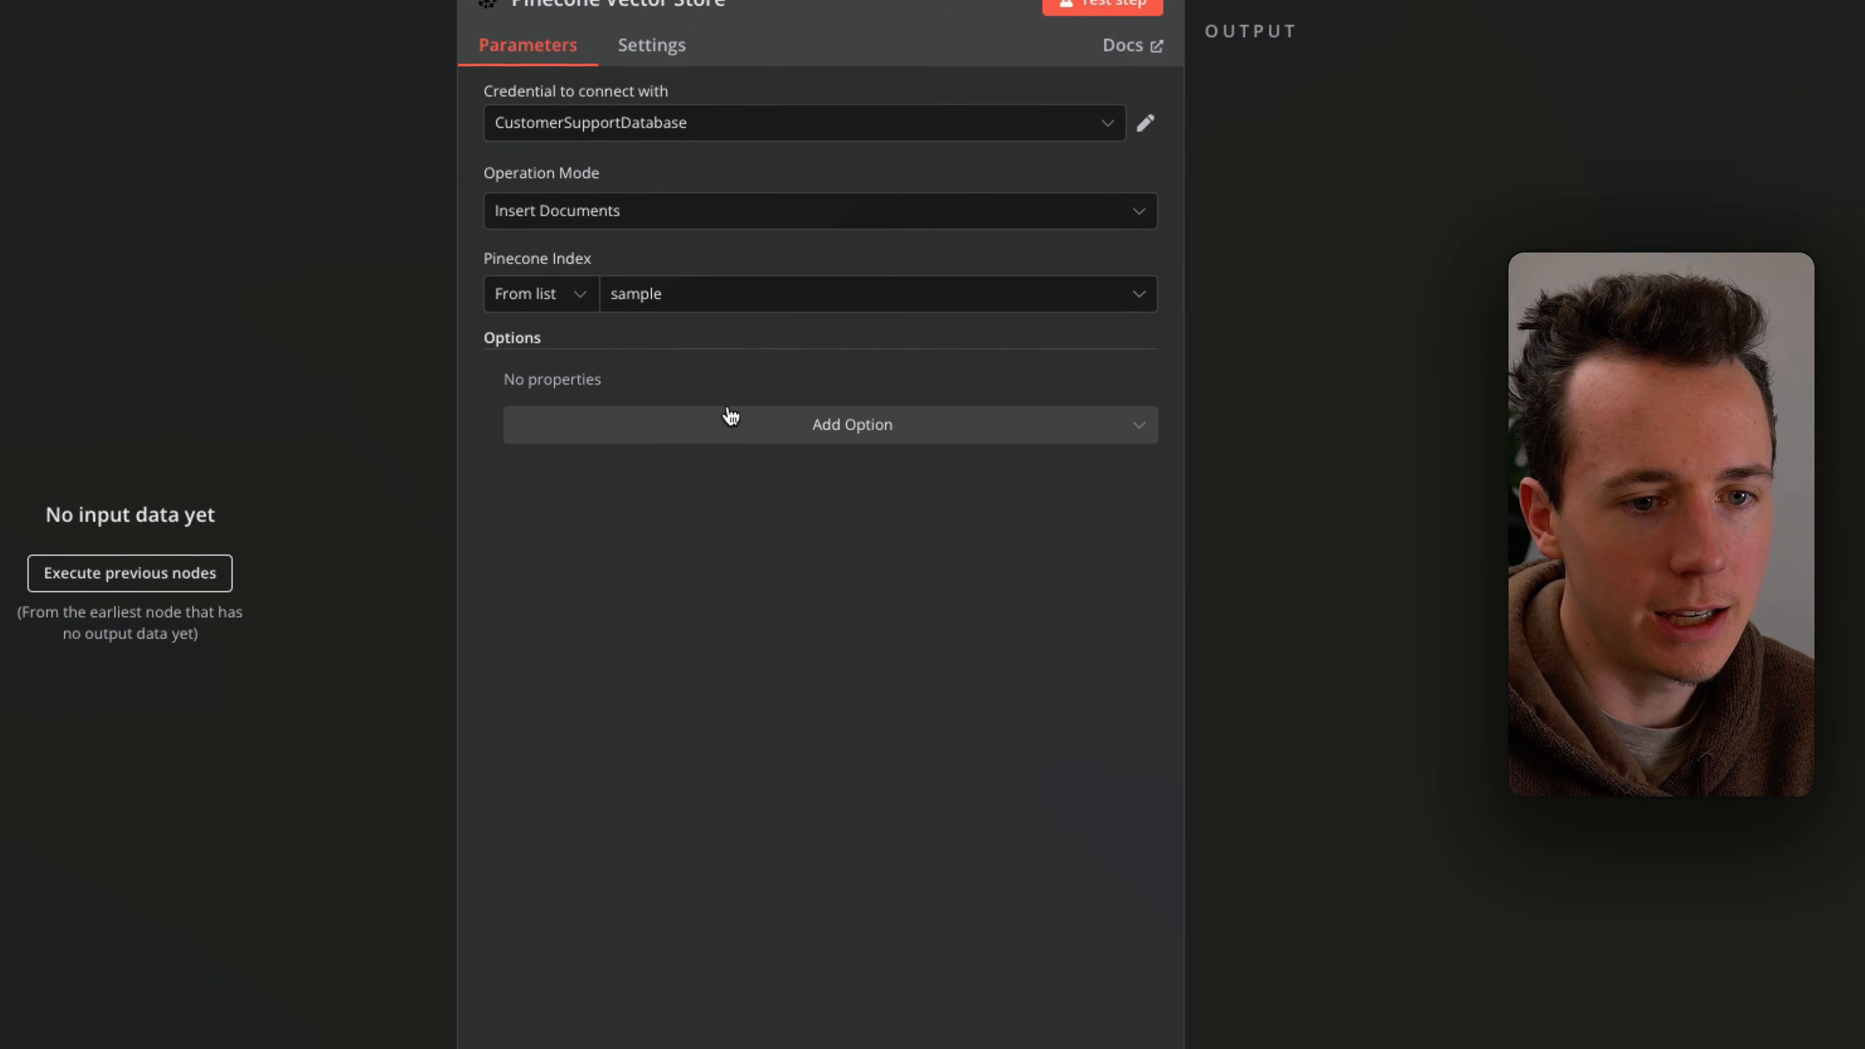
click(651, 430)
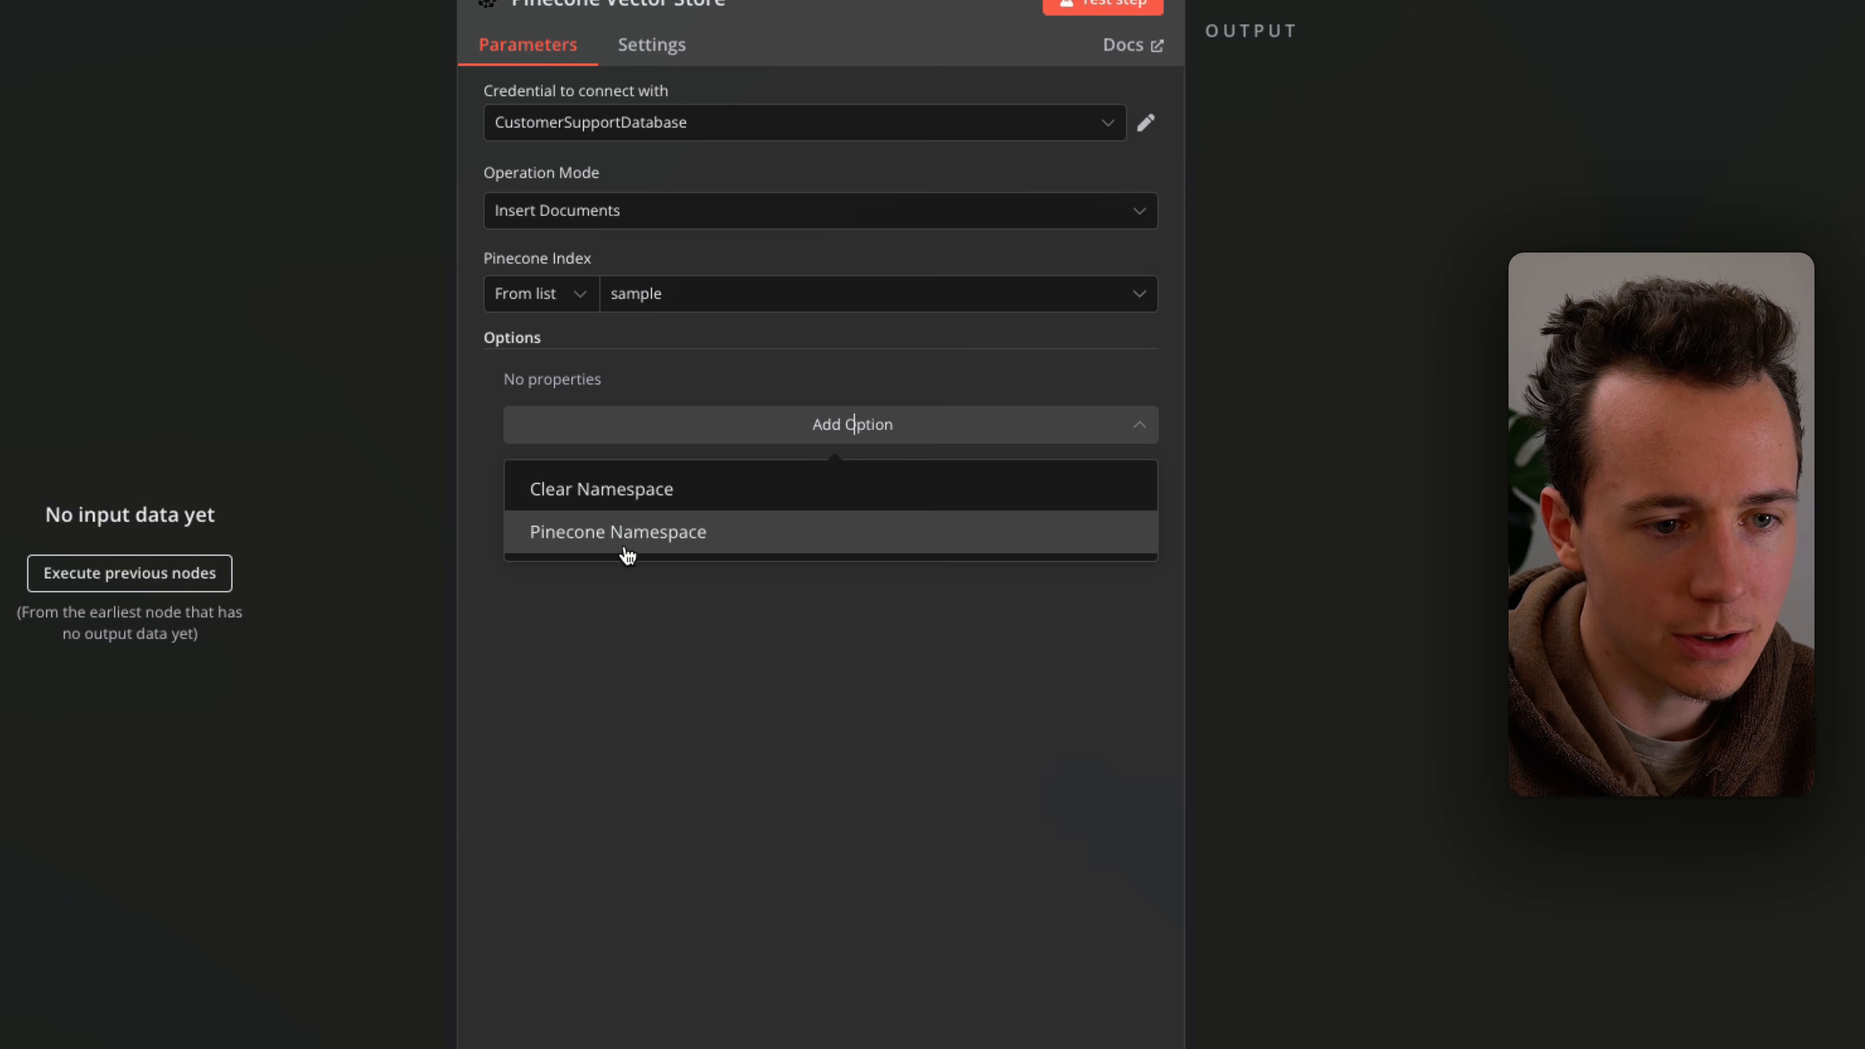
click(627, 534)
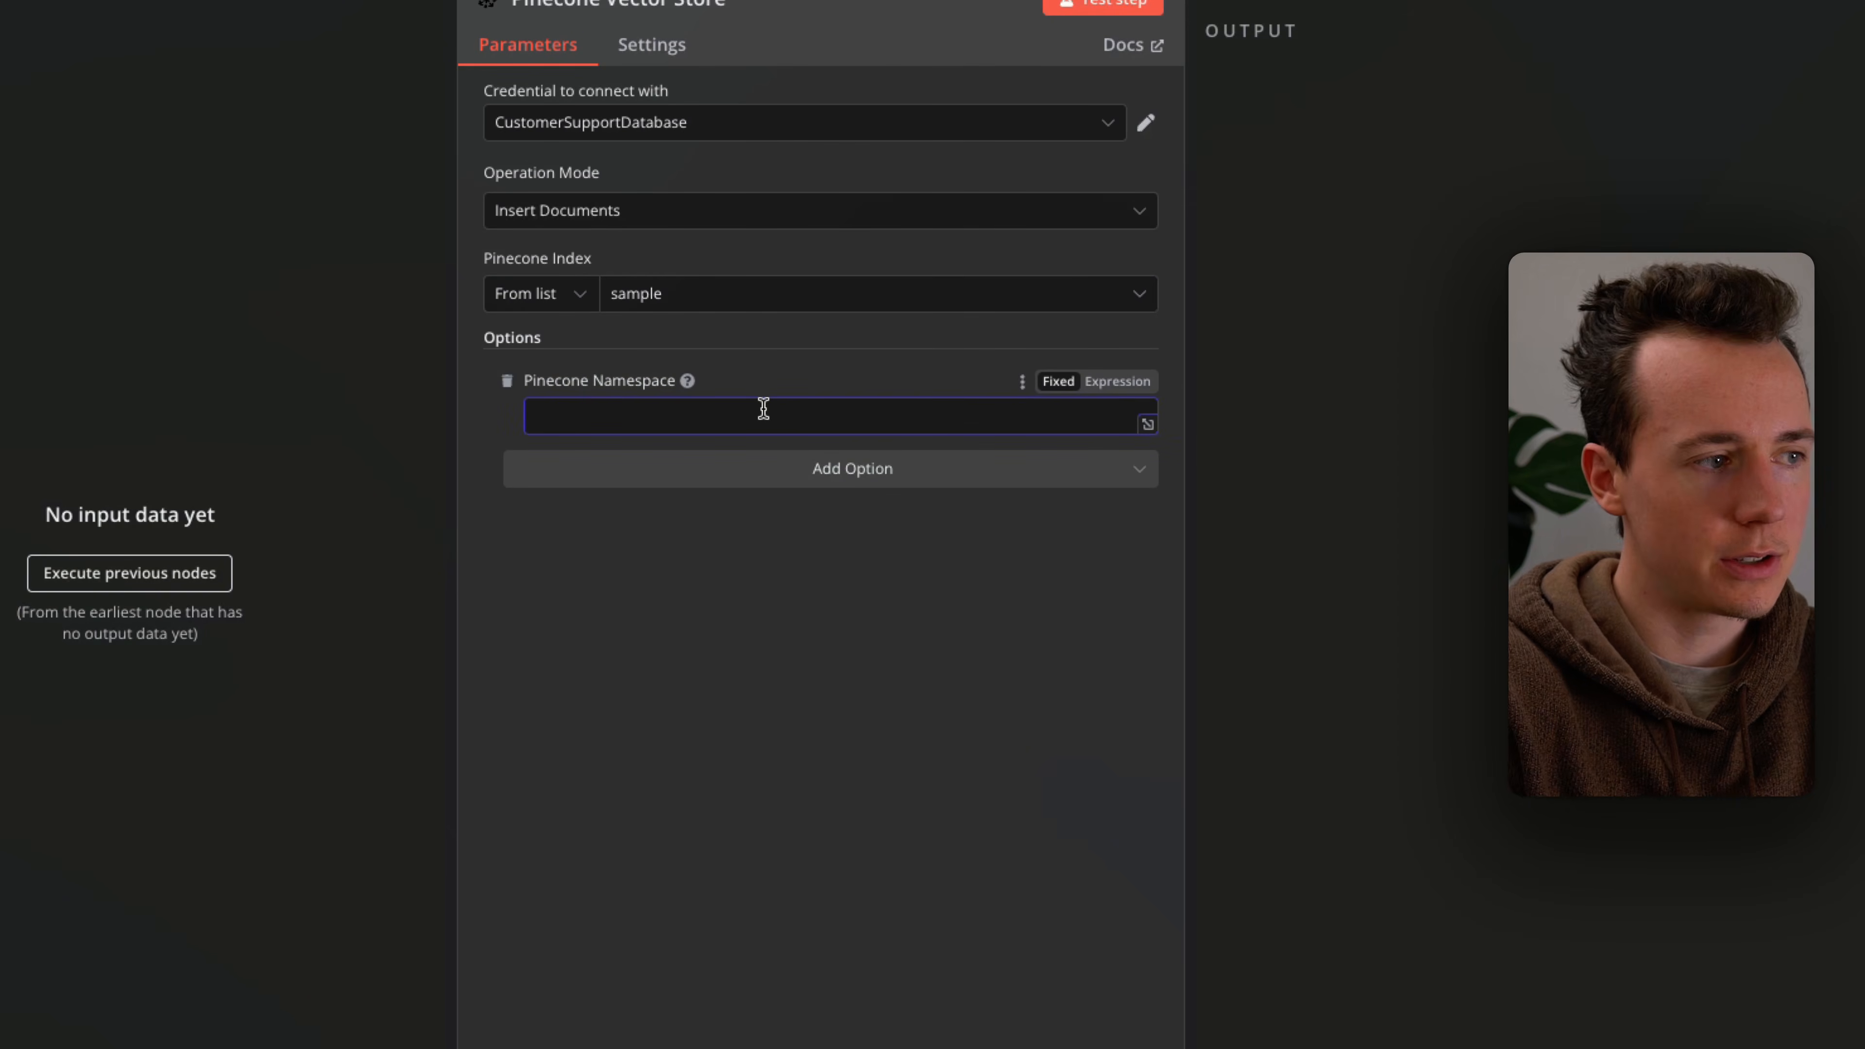
text(customerSupportName)
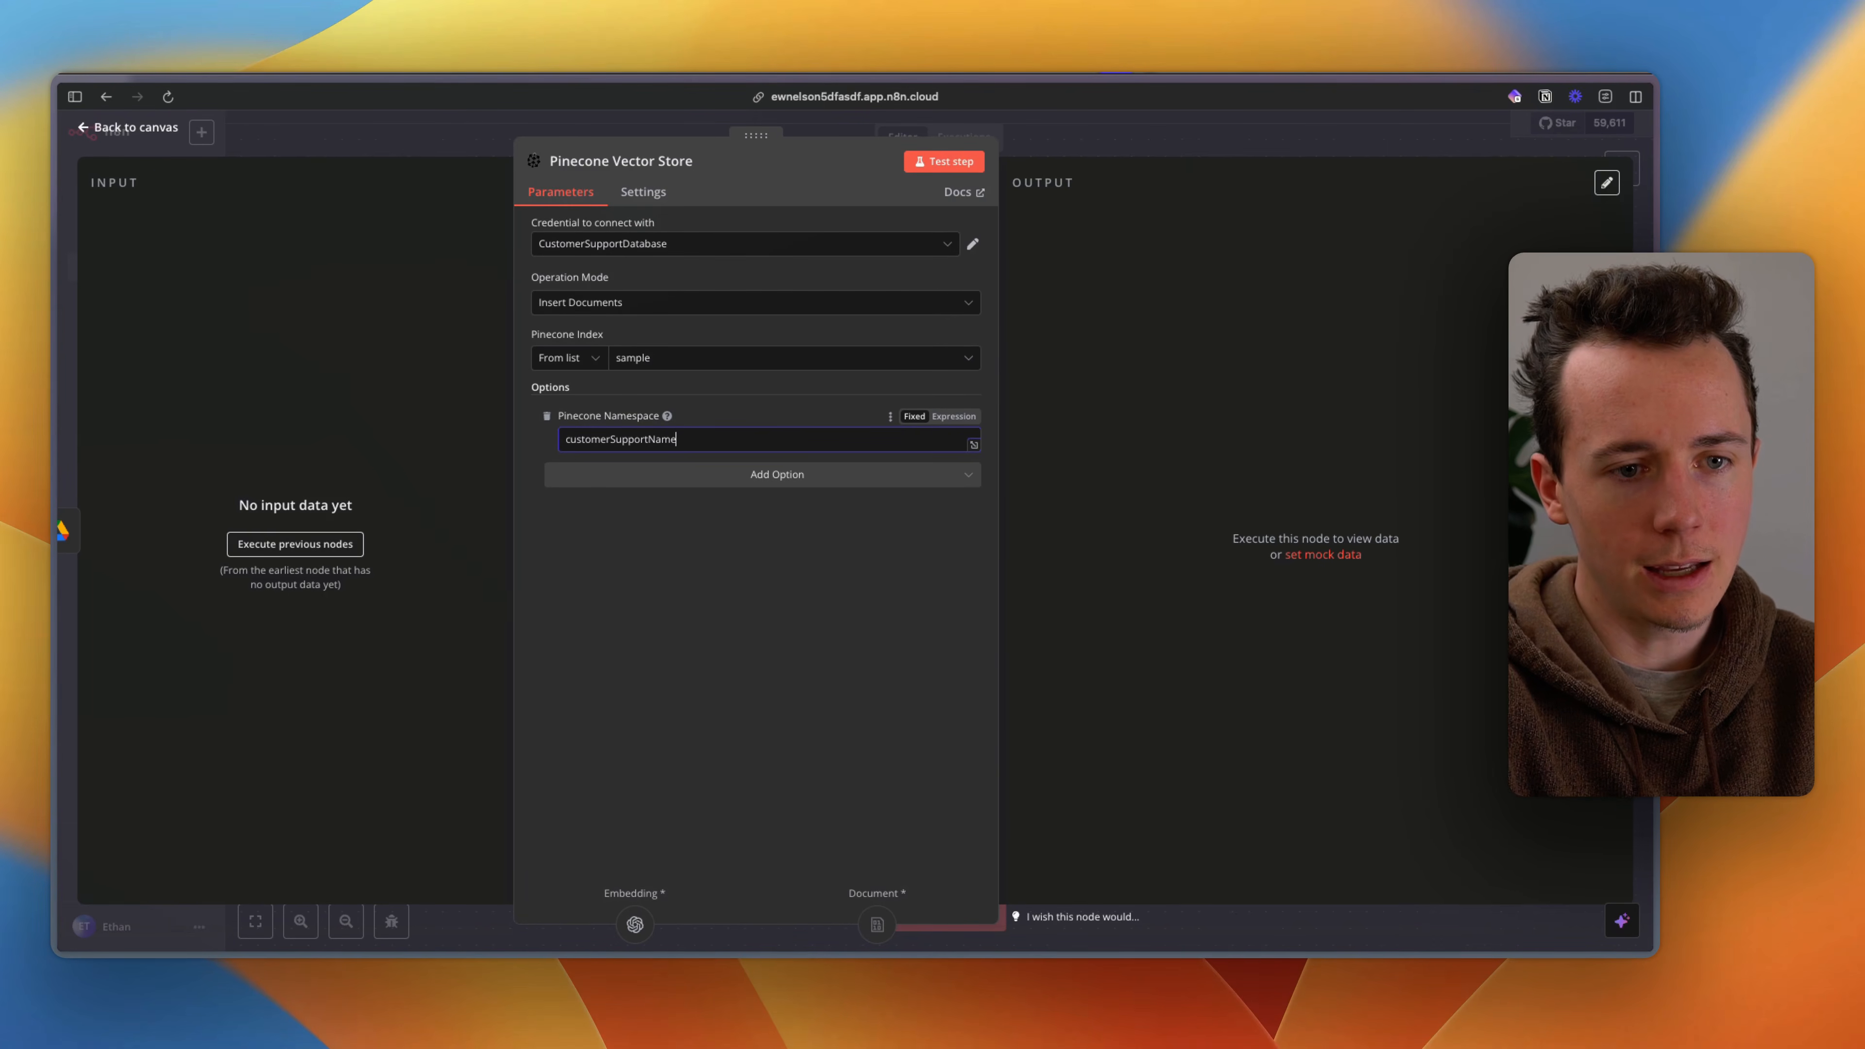
text(space)
click(1123, 127)
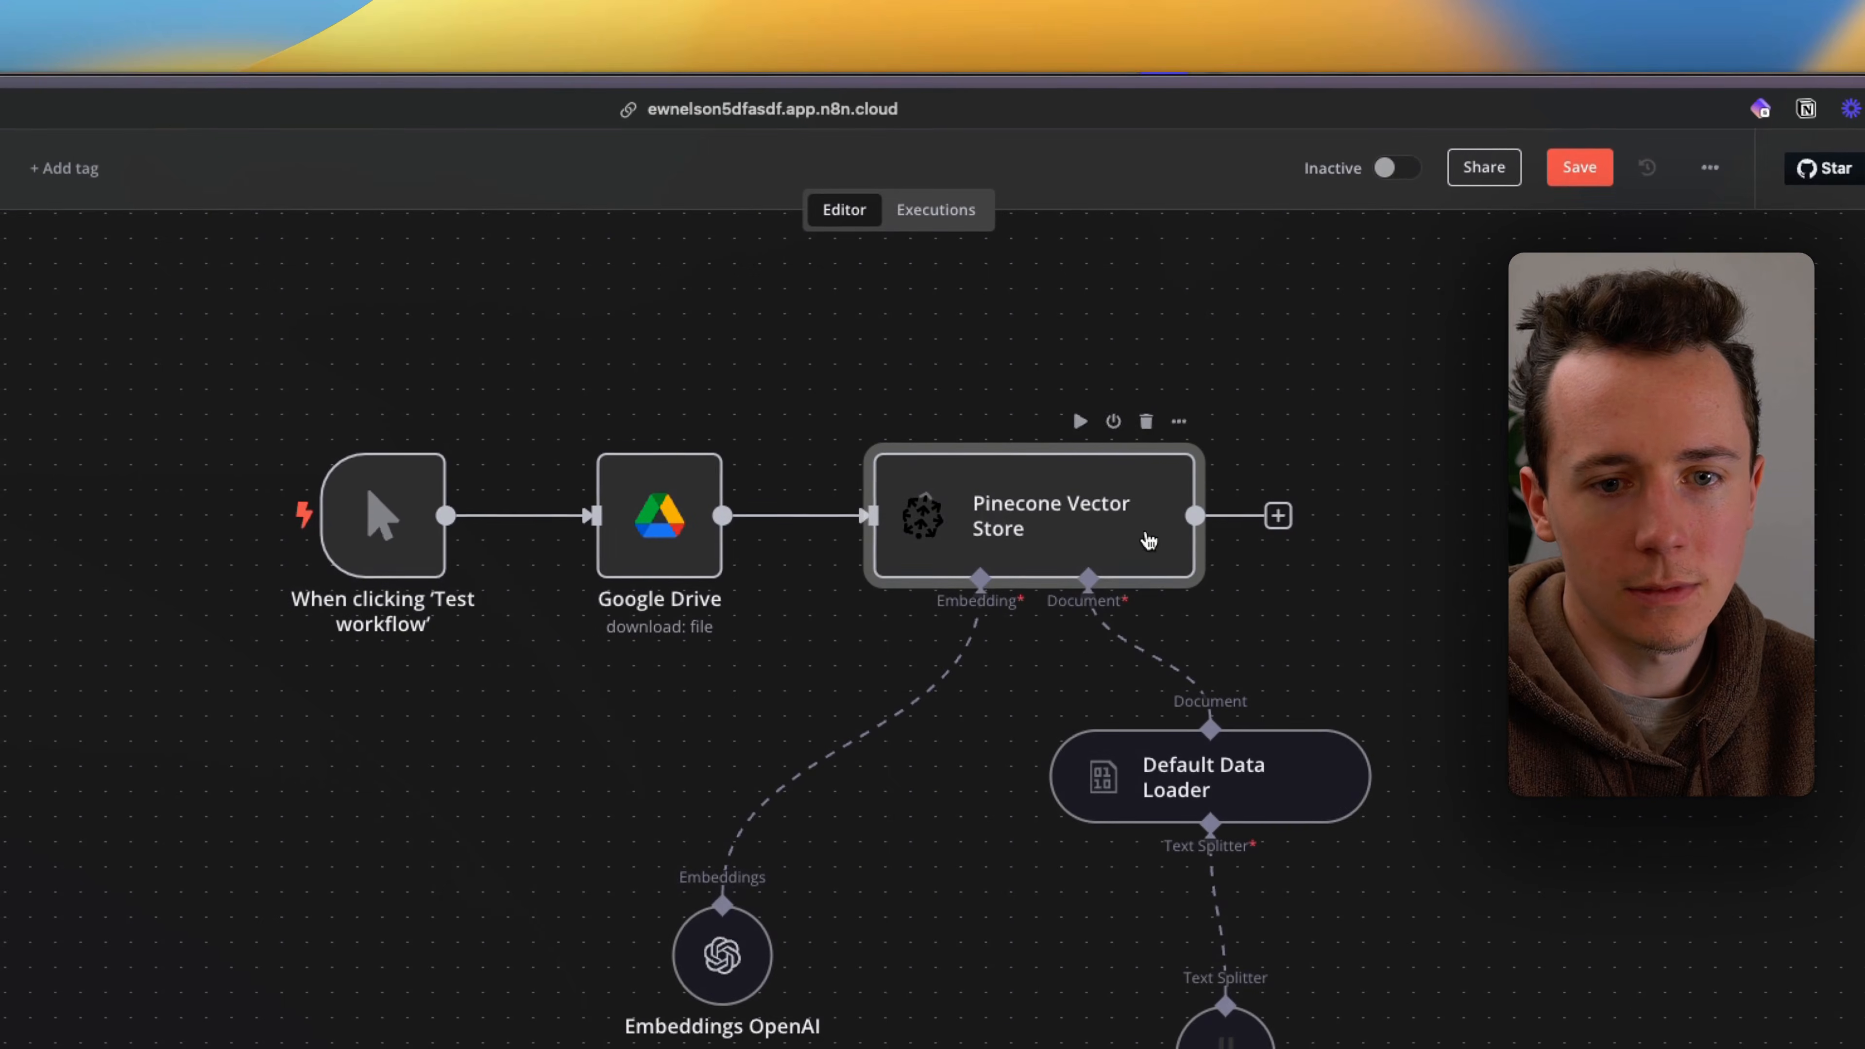
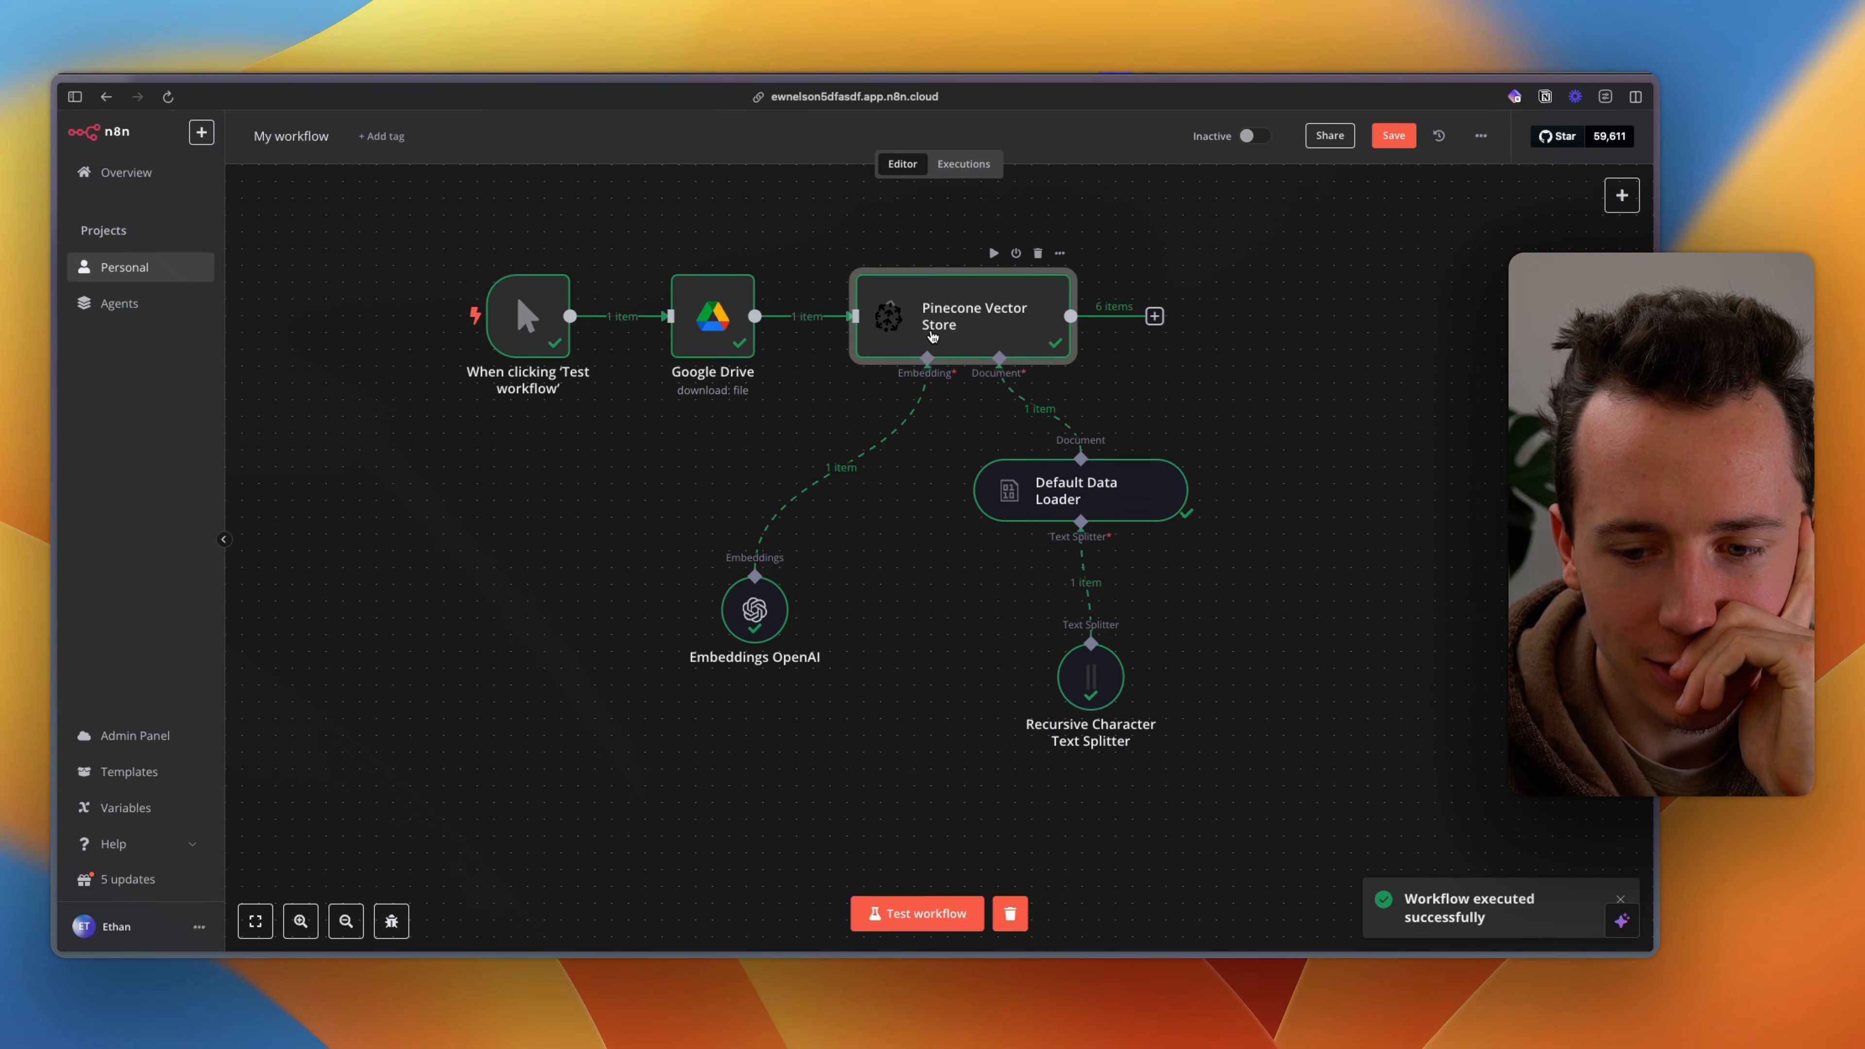
Step: Inspect the Pinecone Vector Store node's output, and save the workflow under the name "Add to Pinecone v2"
double_click(932, 336)
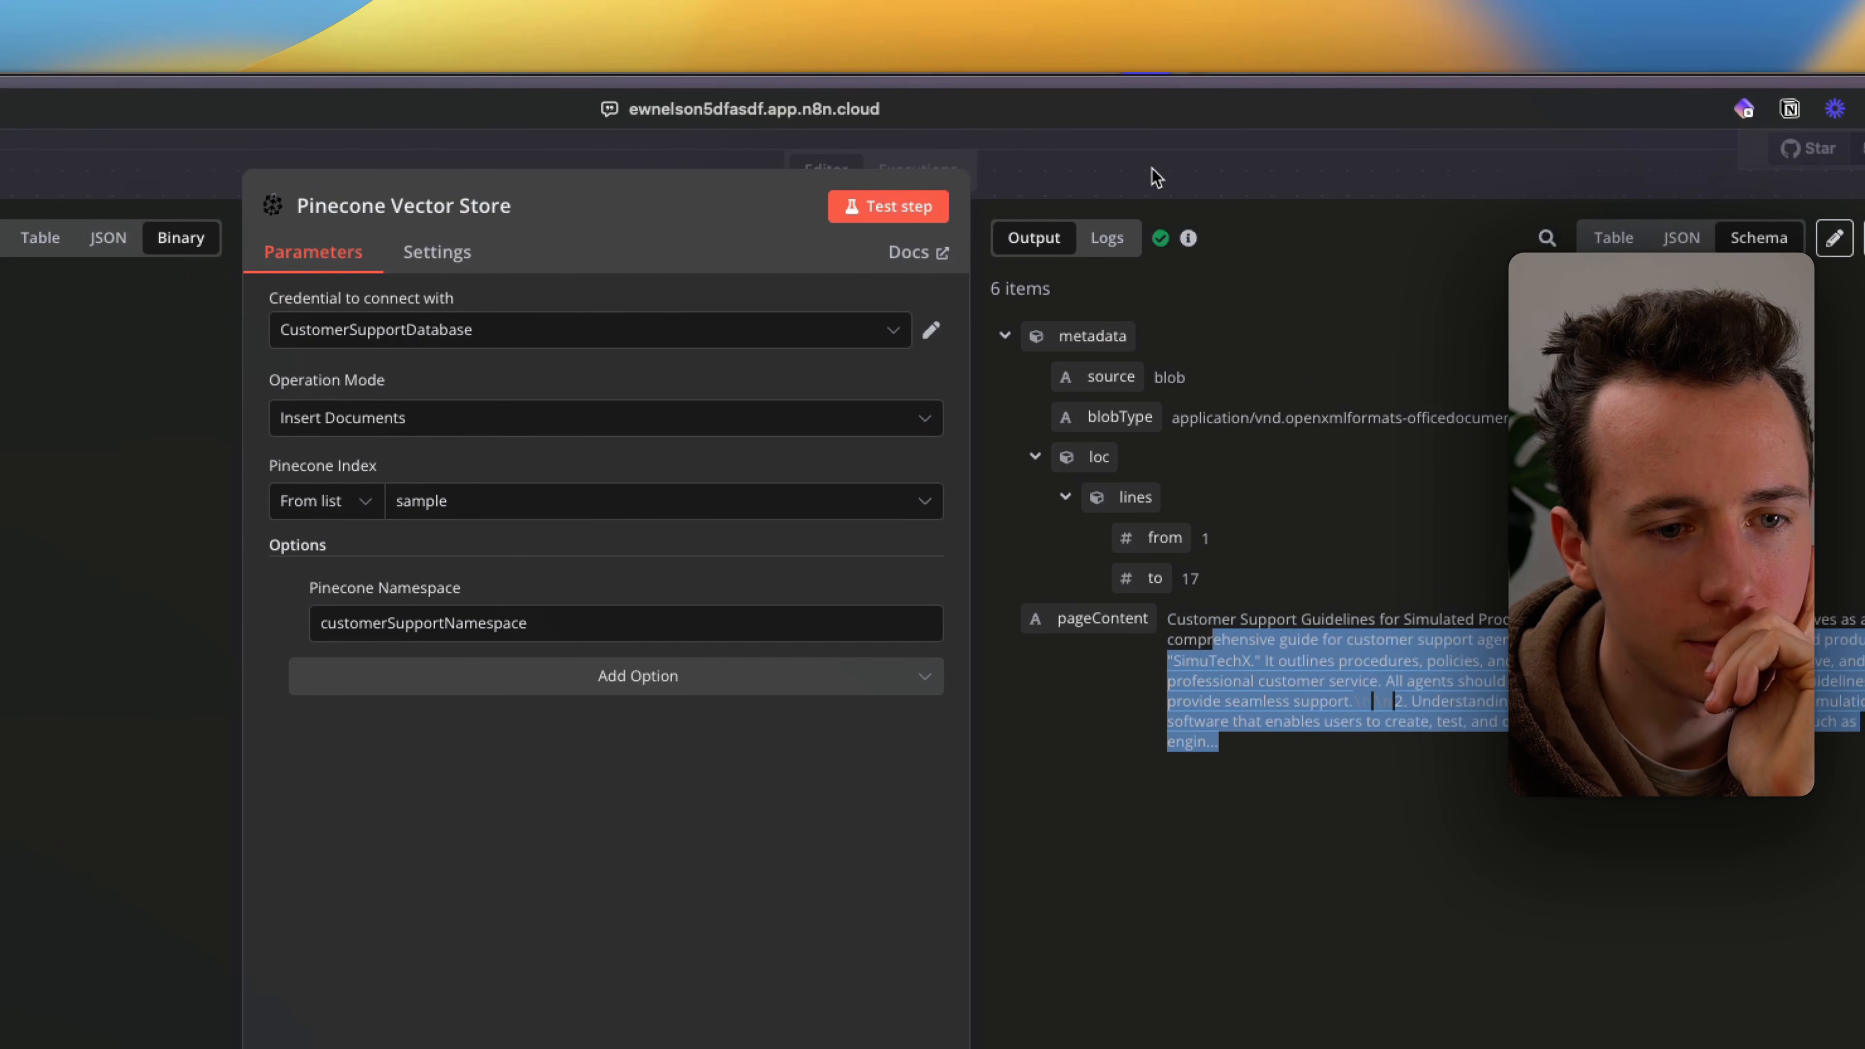
click(1156, 175)
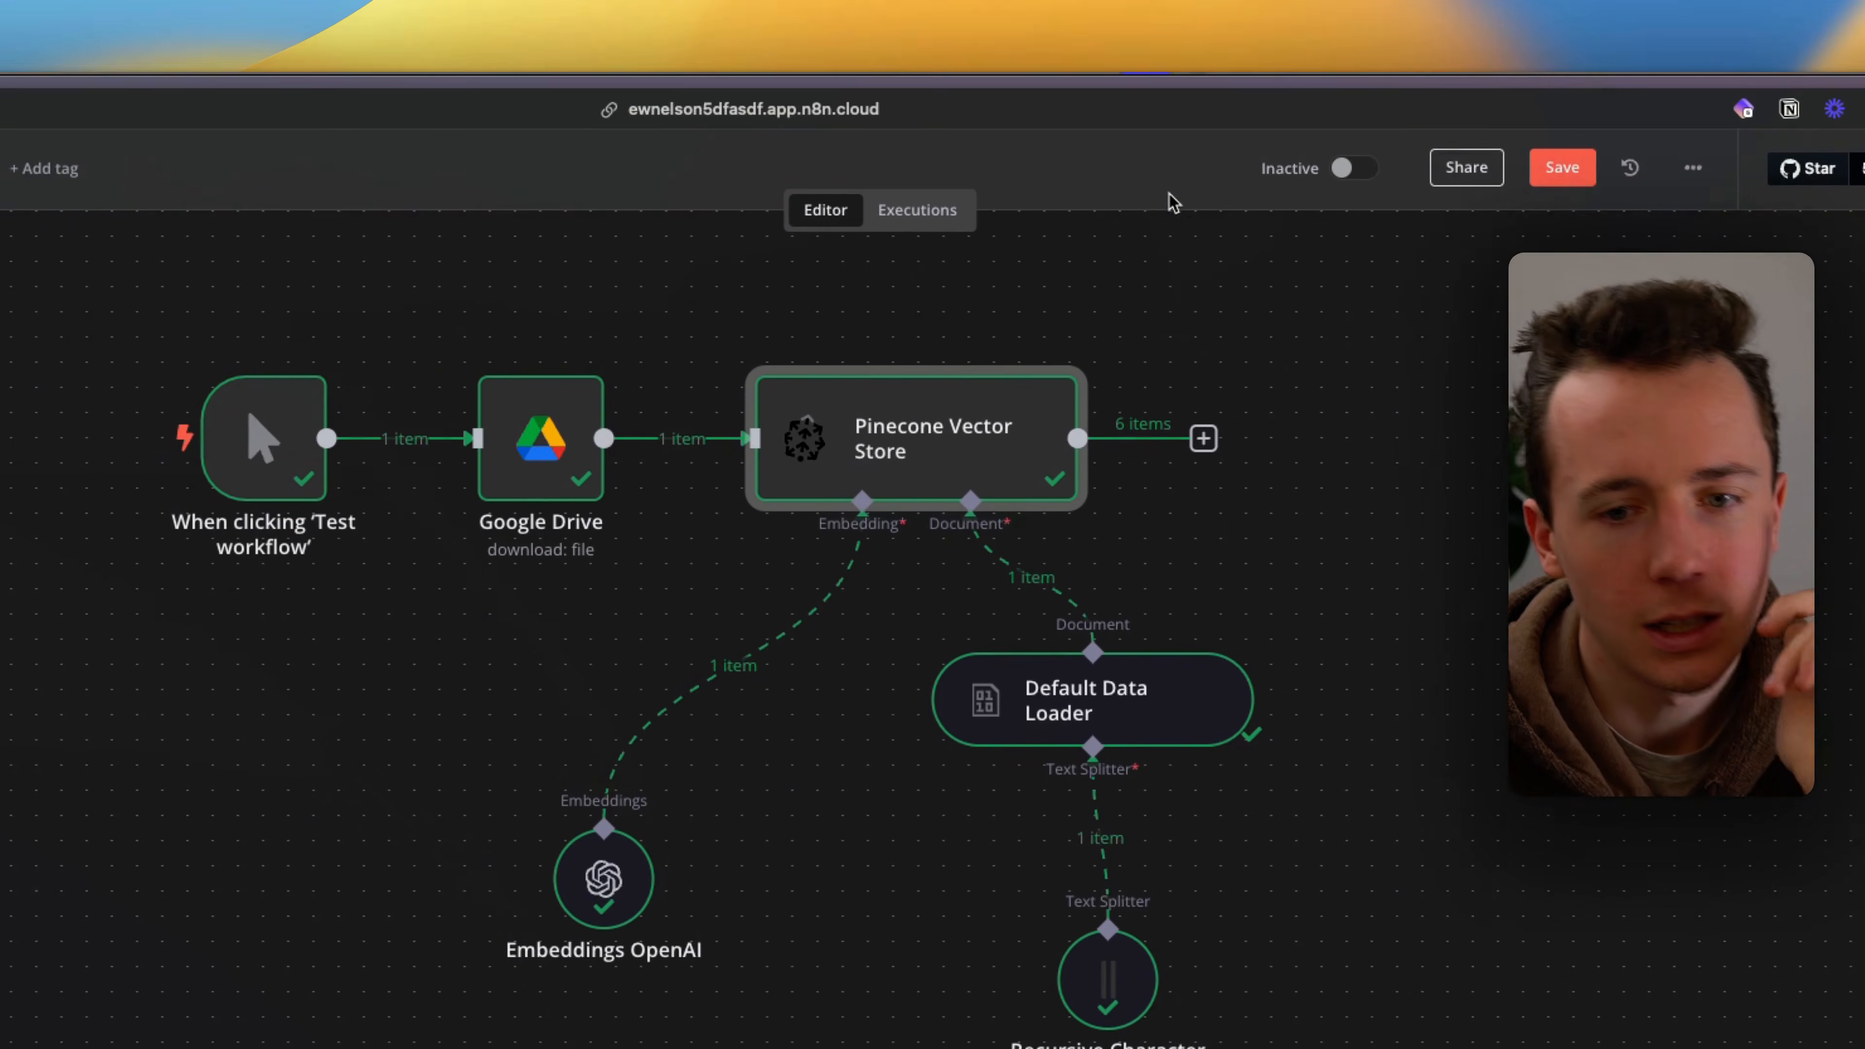
scroll(1294, 684, left, 2)
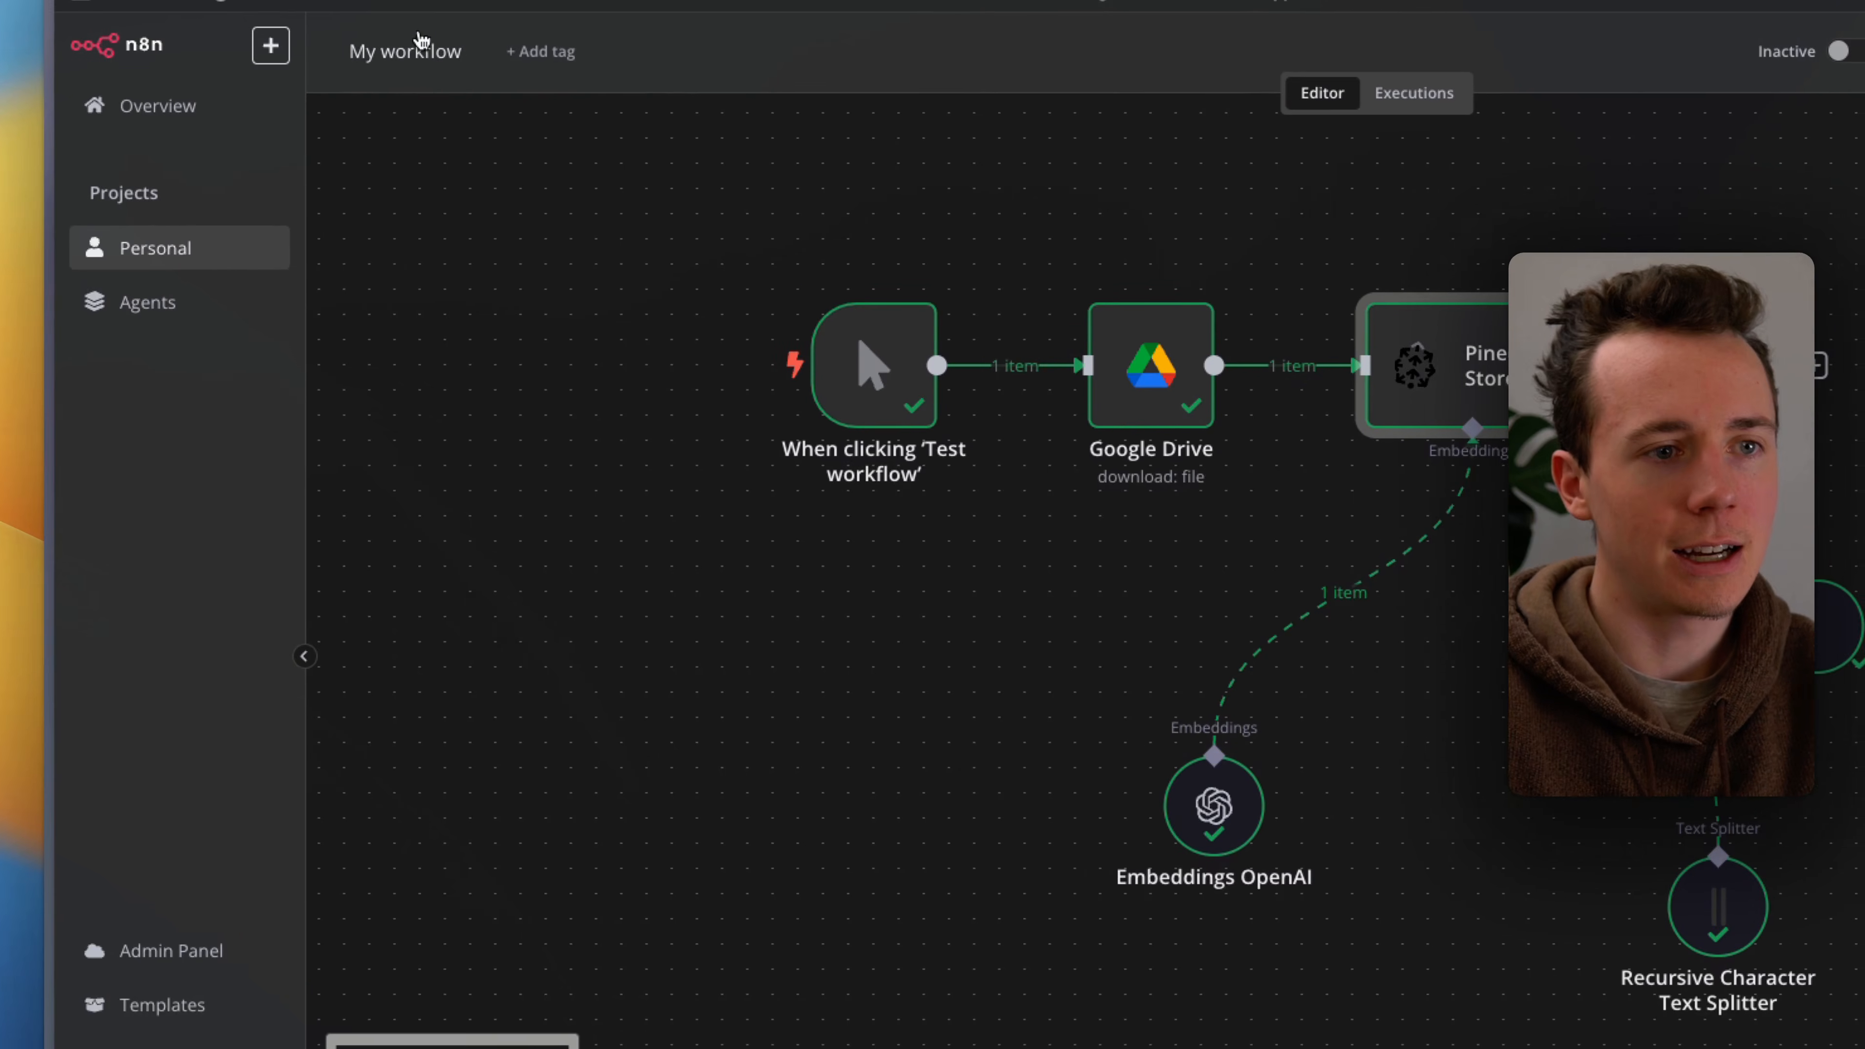
click(342, 44)
text(Add to Pinecone v2)
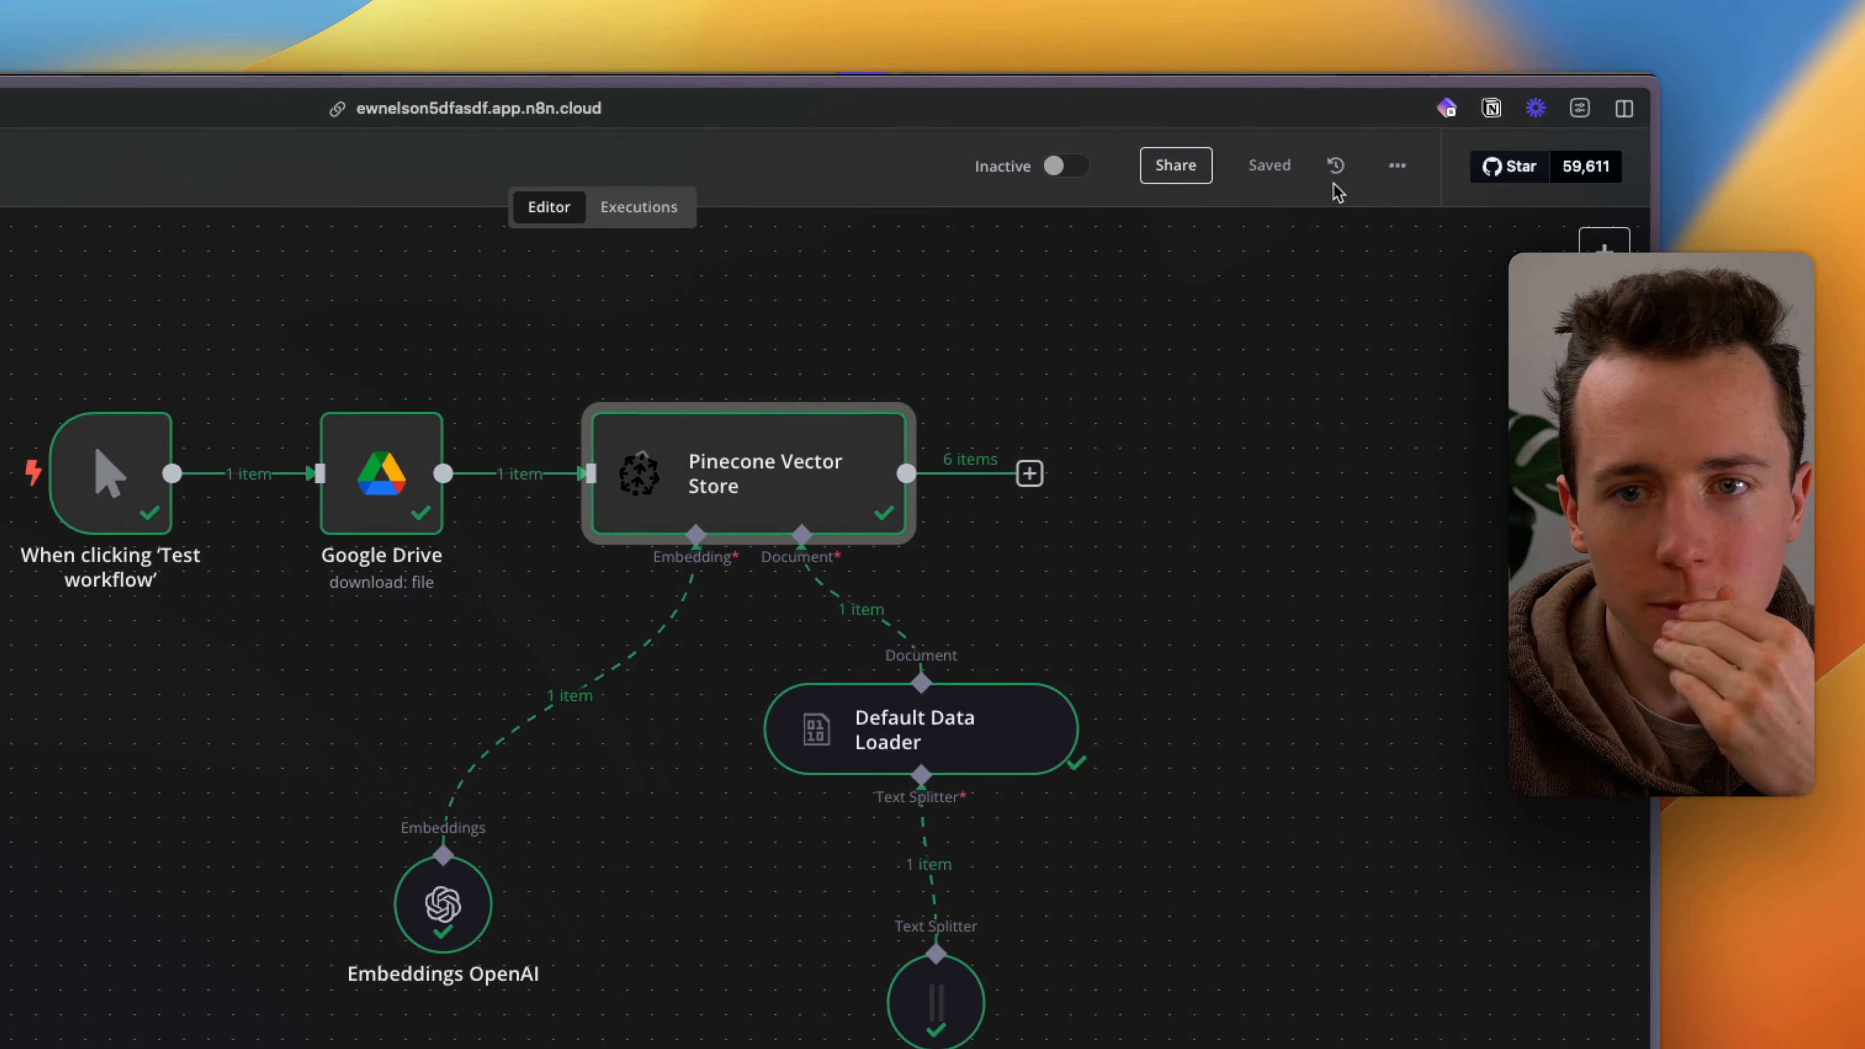
Step: Open the Customer Support Agent v2 workflow, and check the index and namespace of its Pinecone Vector Store node
click(140, 382)
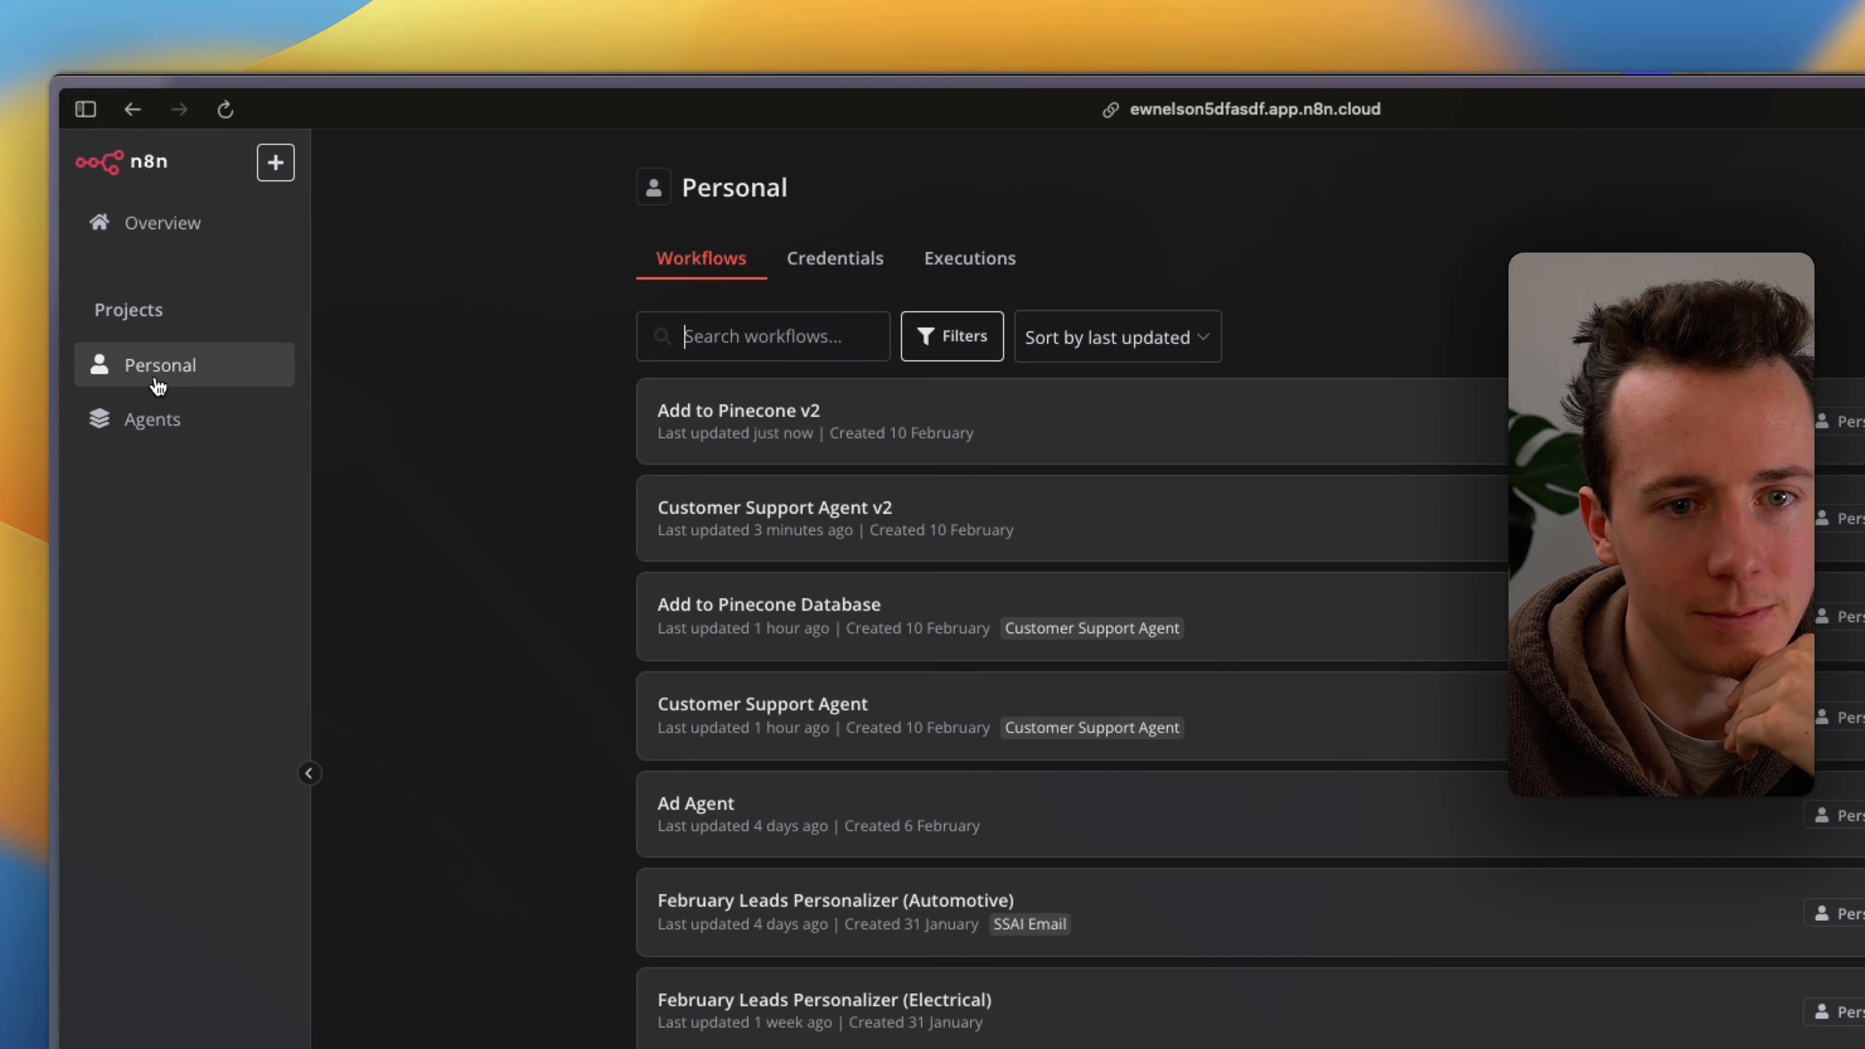
click(511, 399)
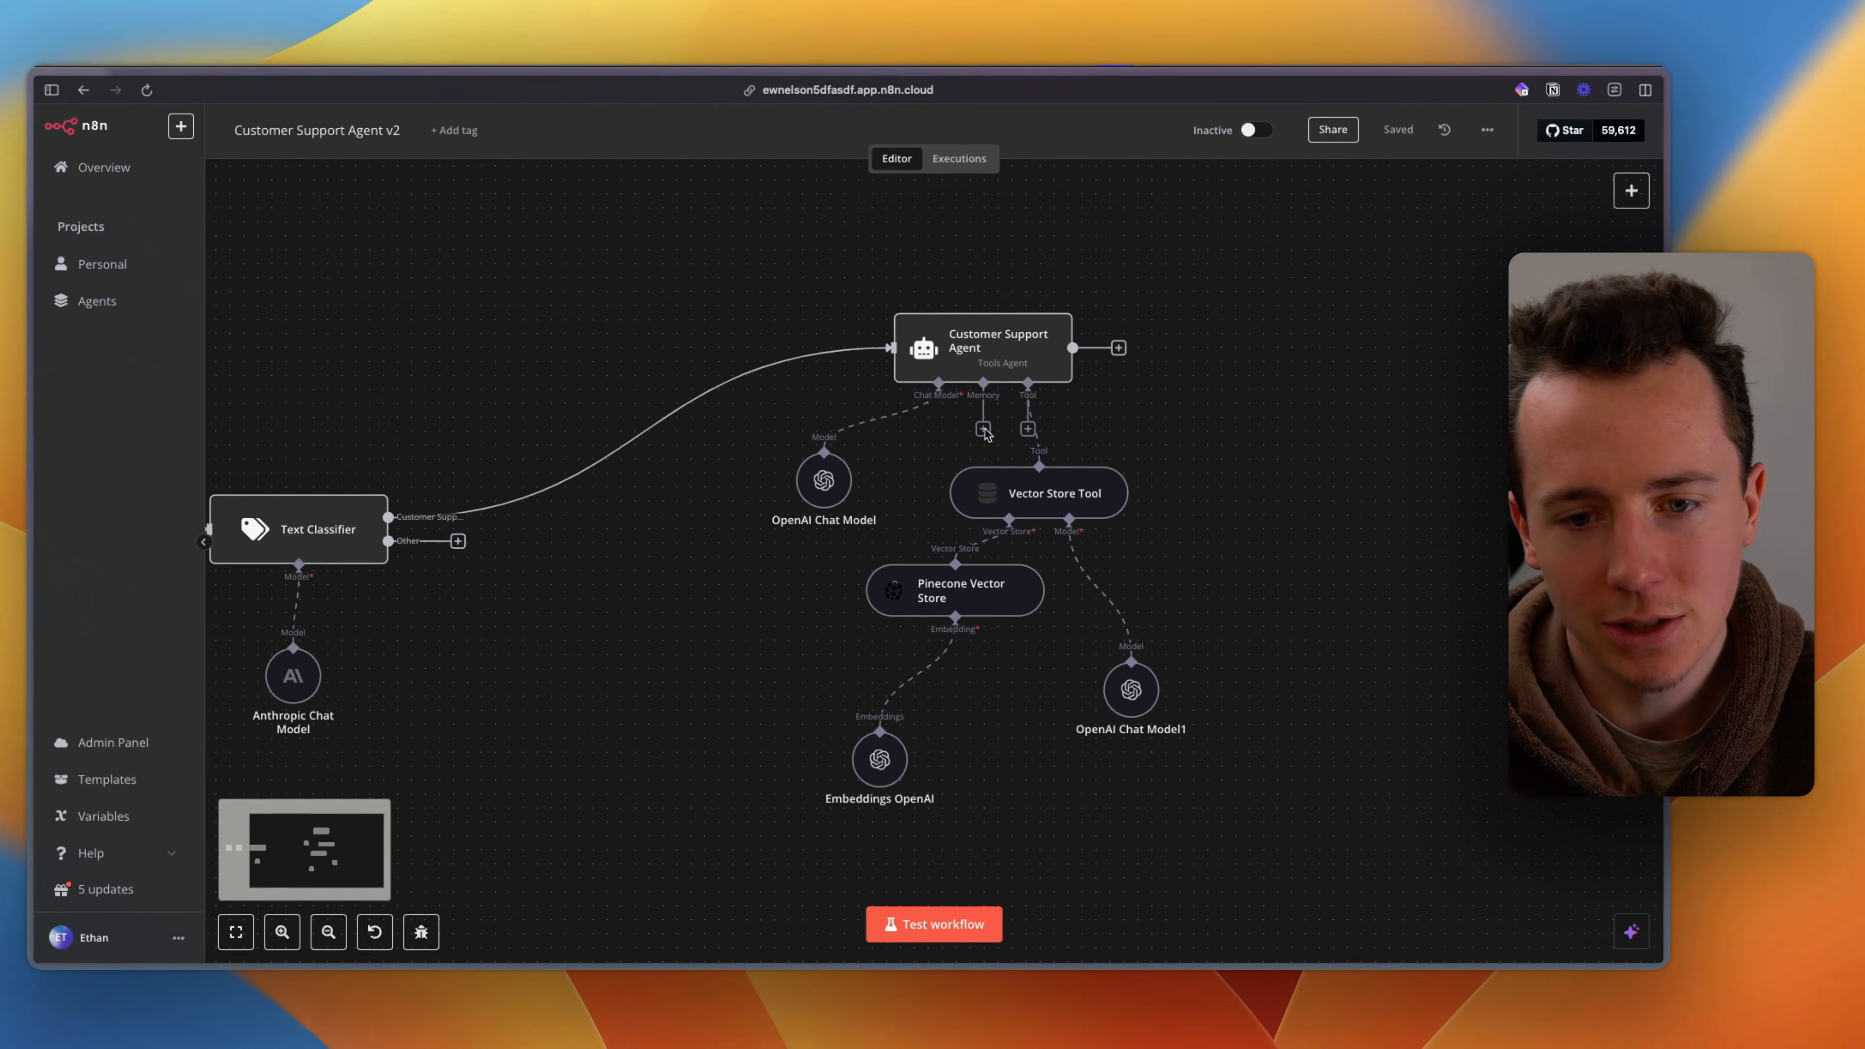
double_click(954, 569)
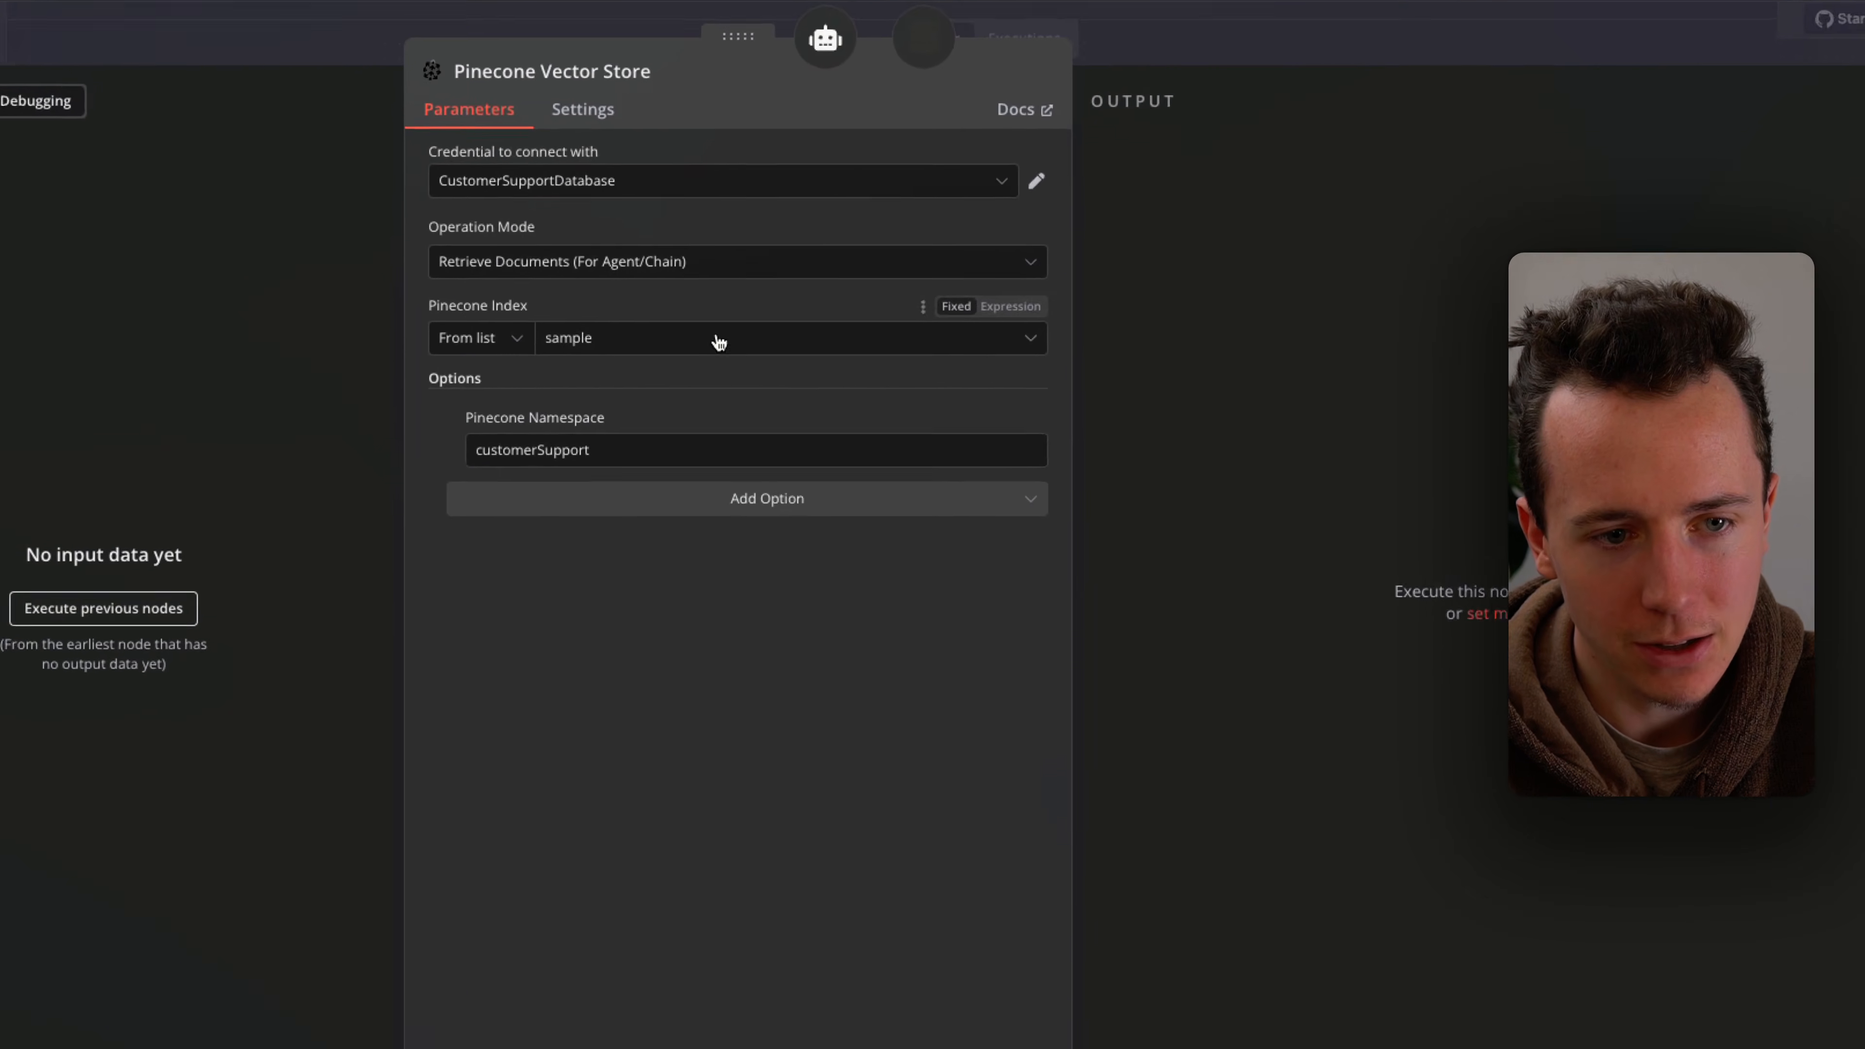
drag(628, 450, 323, 453)
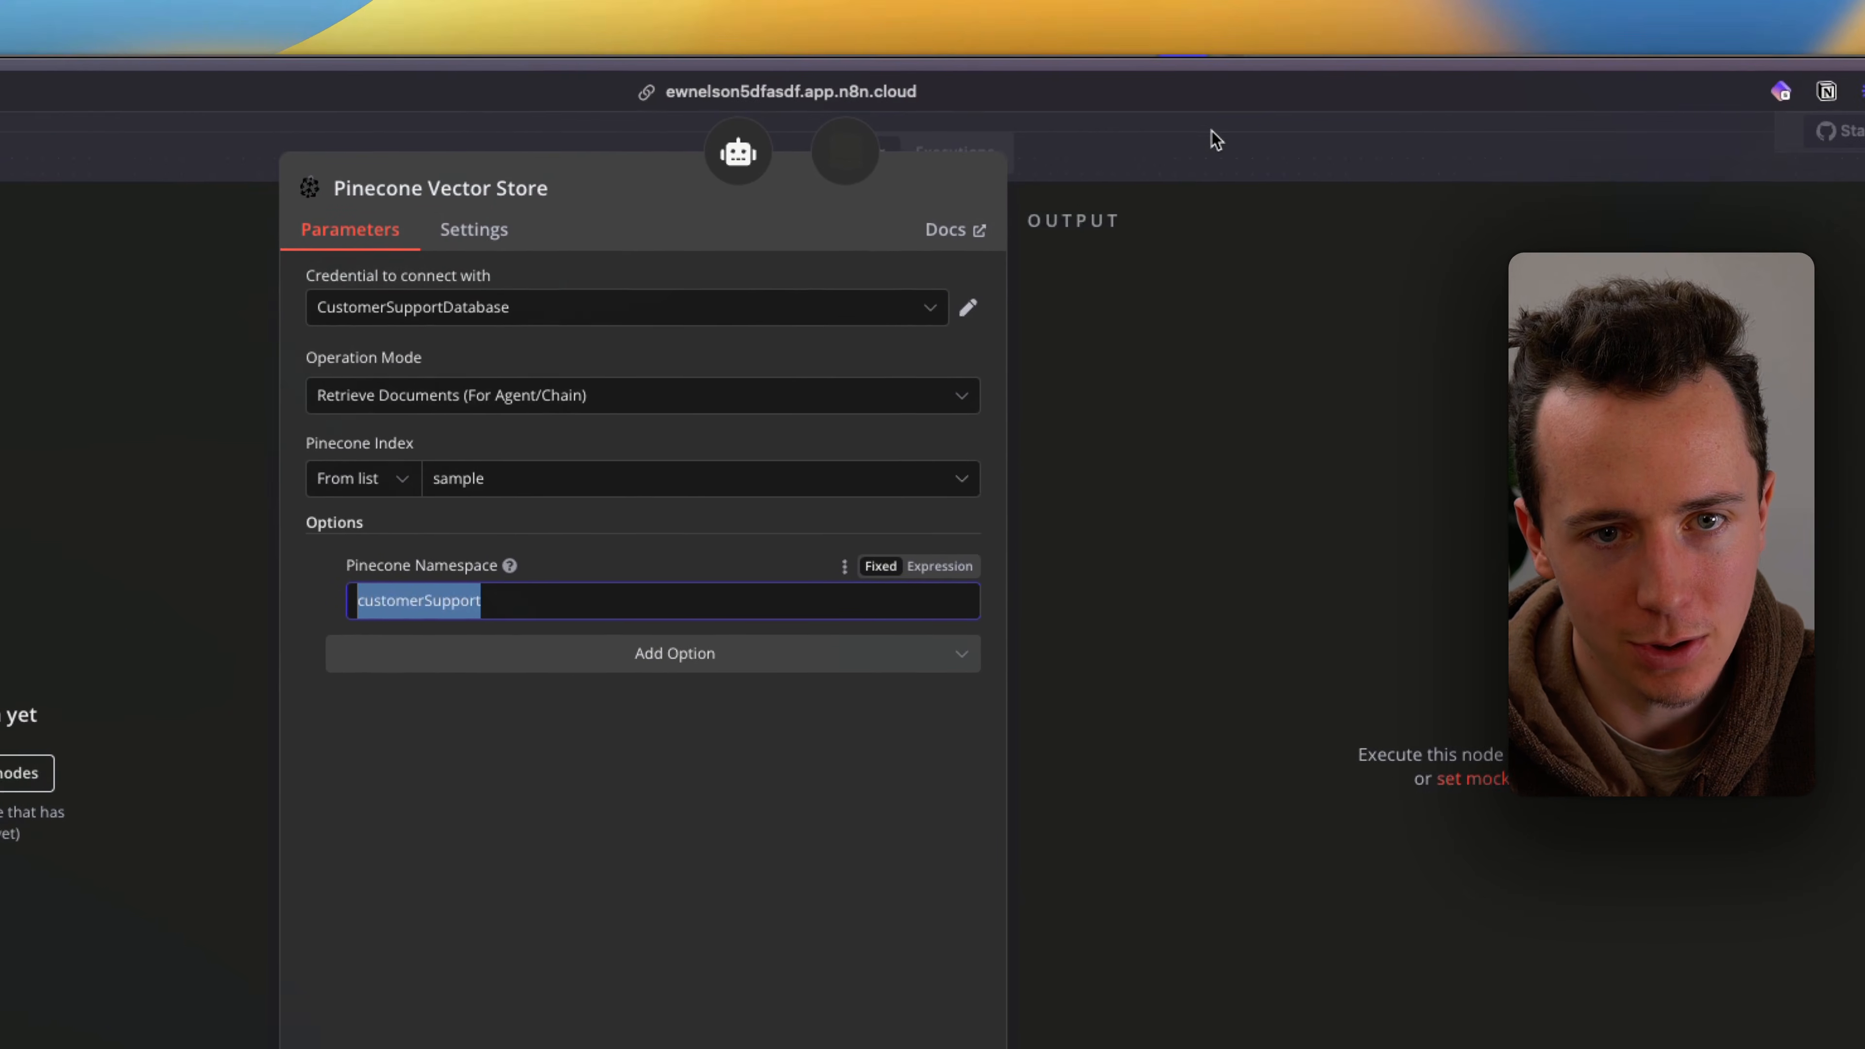
click(1211, 138)
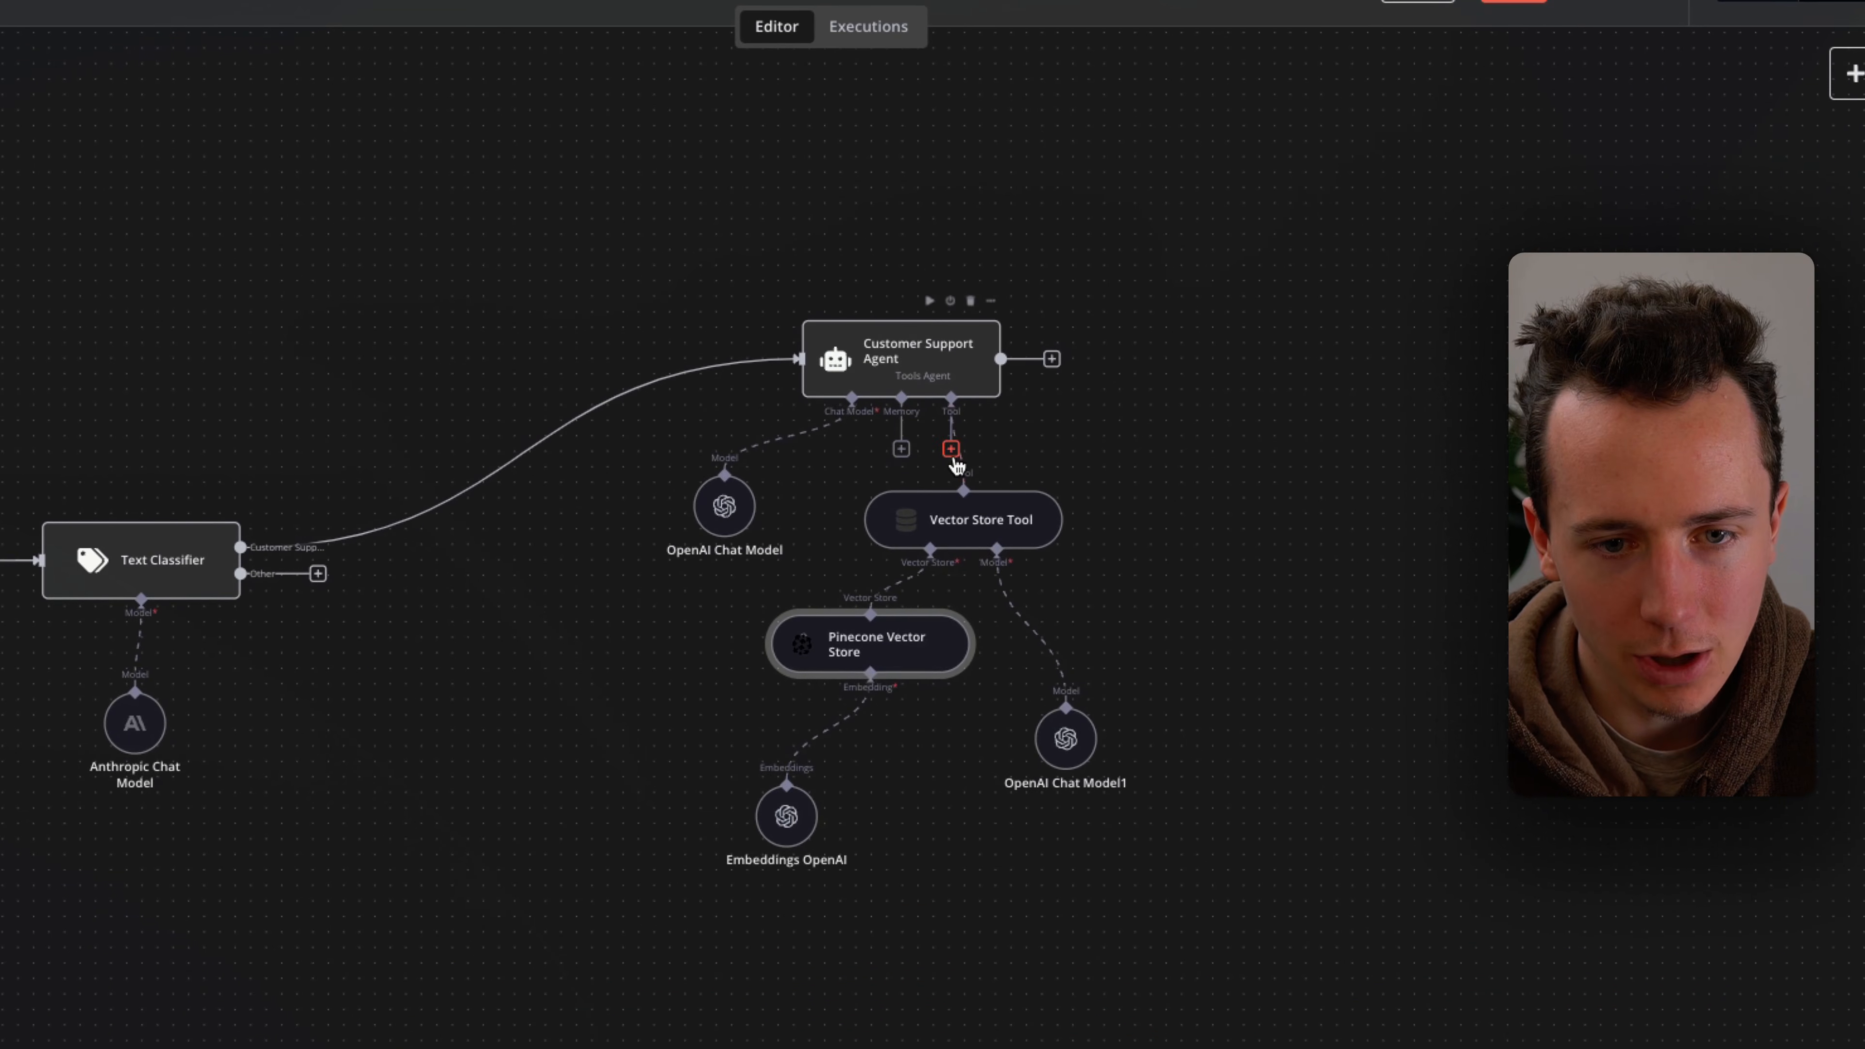
Step: Add a Gmail Tool to the Customer Support Agent's tools
click(952, 448)
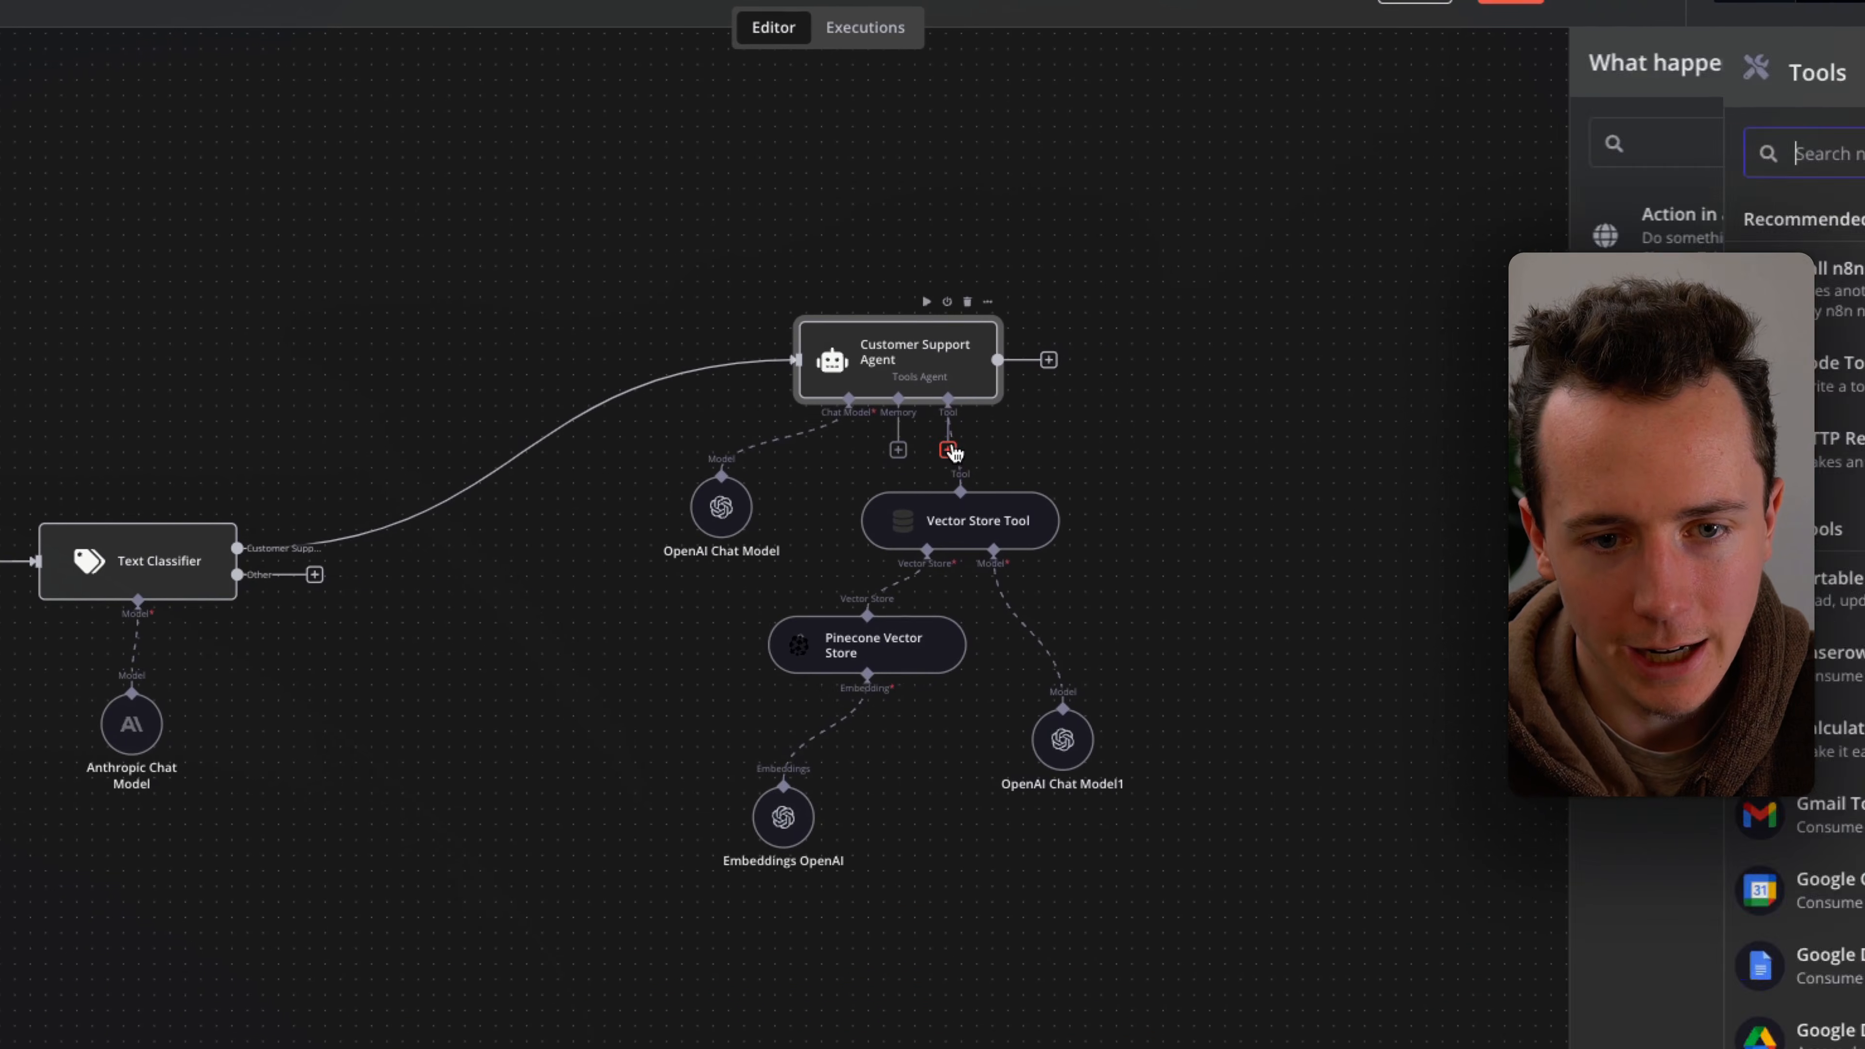
text(gmail)
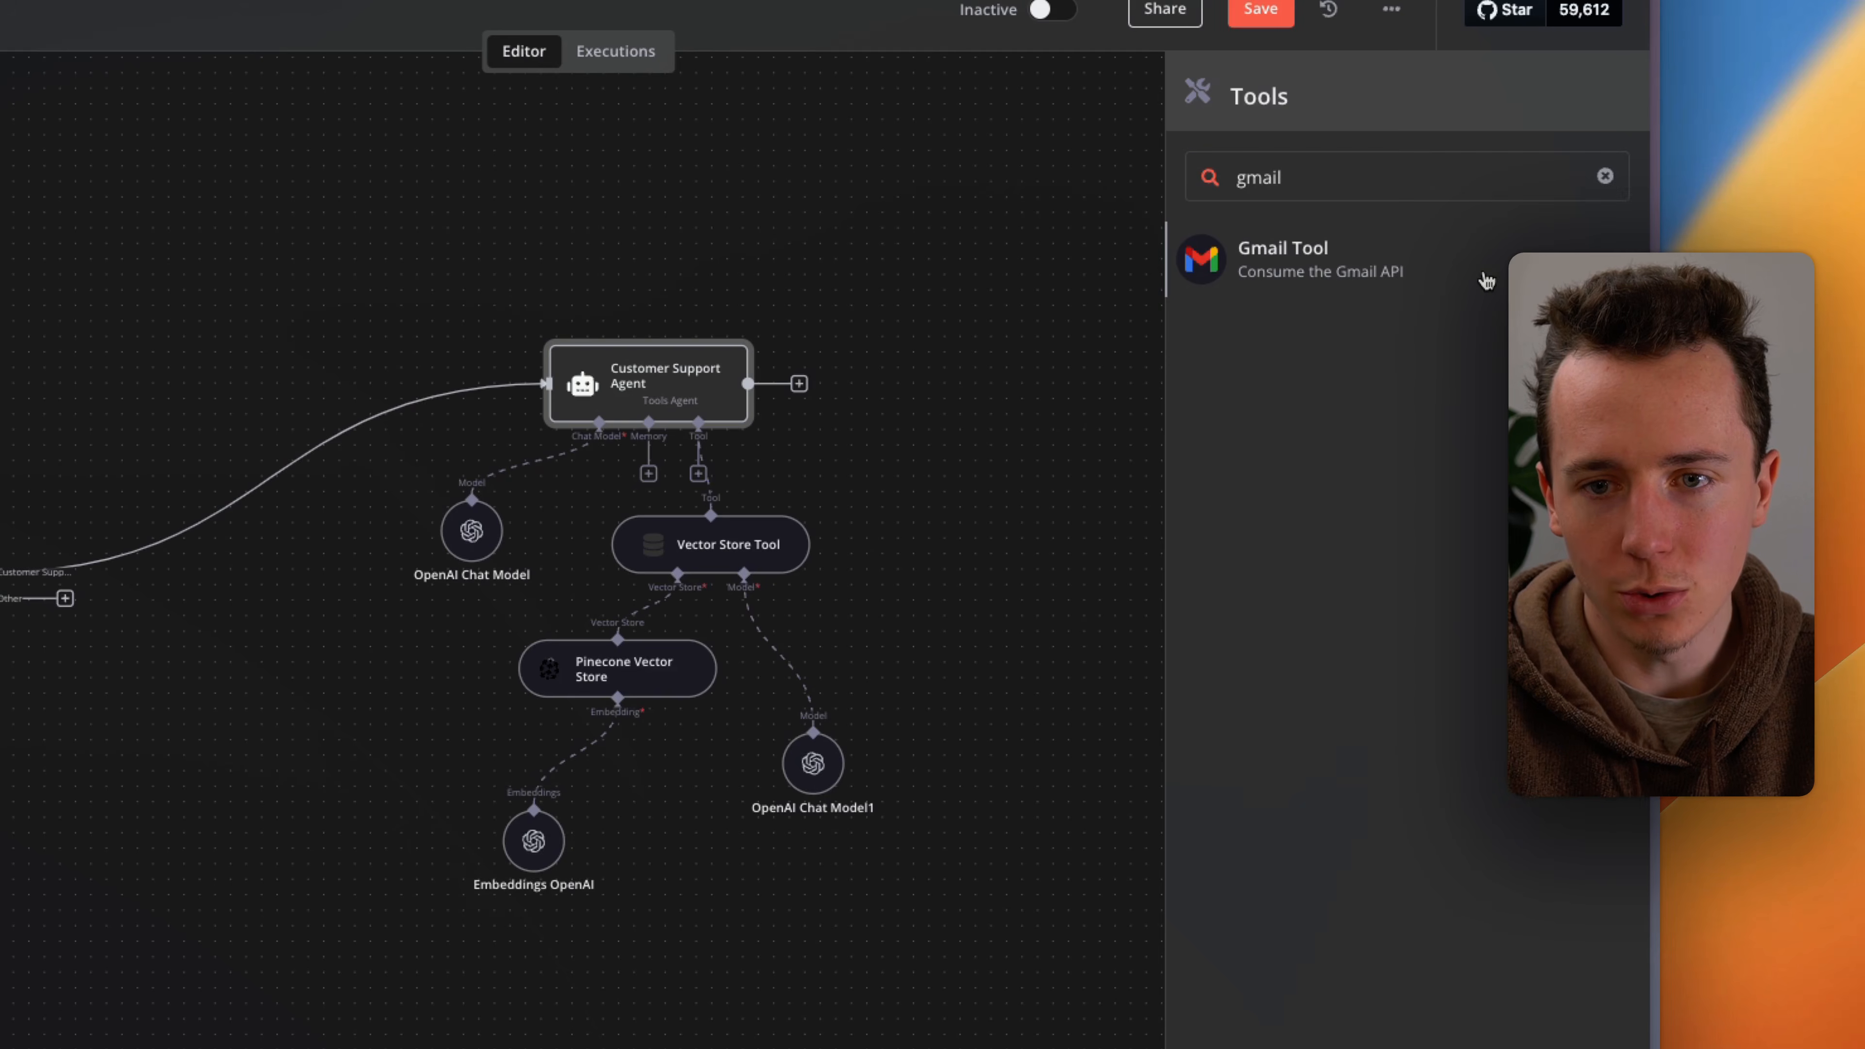
click(1486, 280)
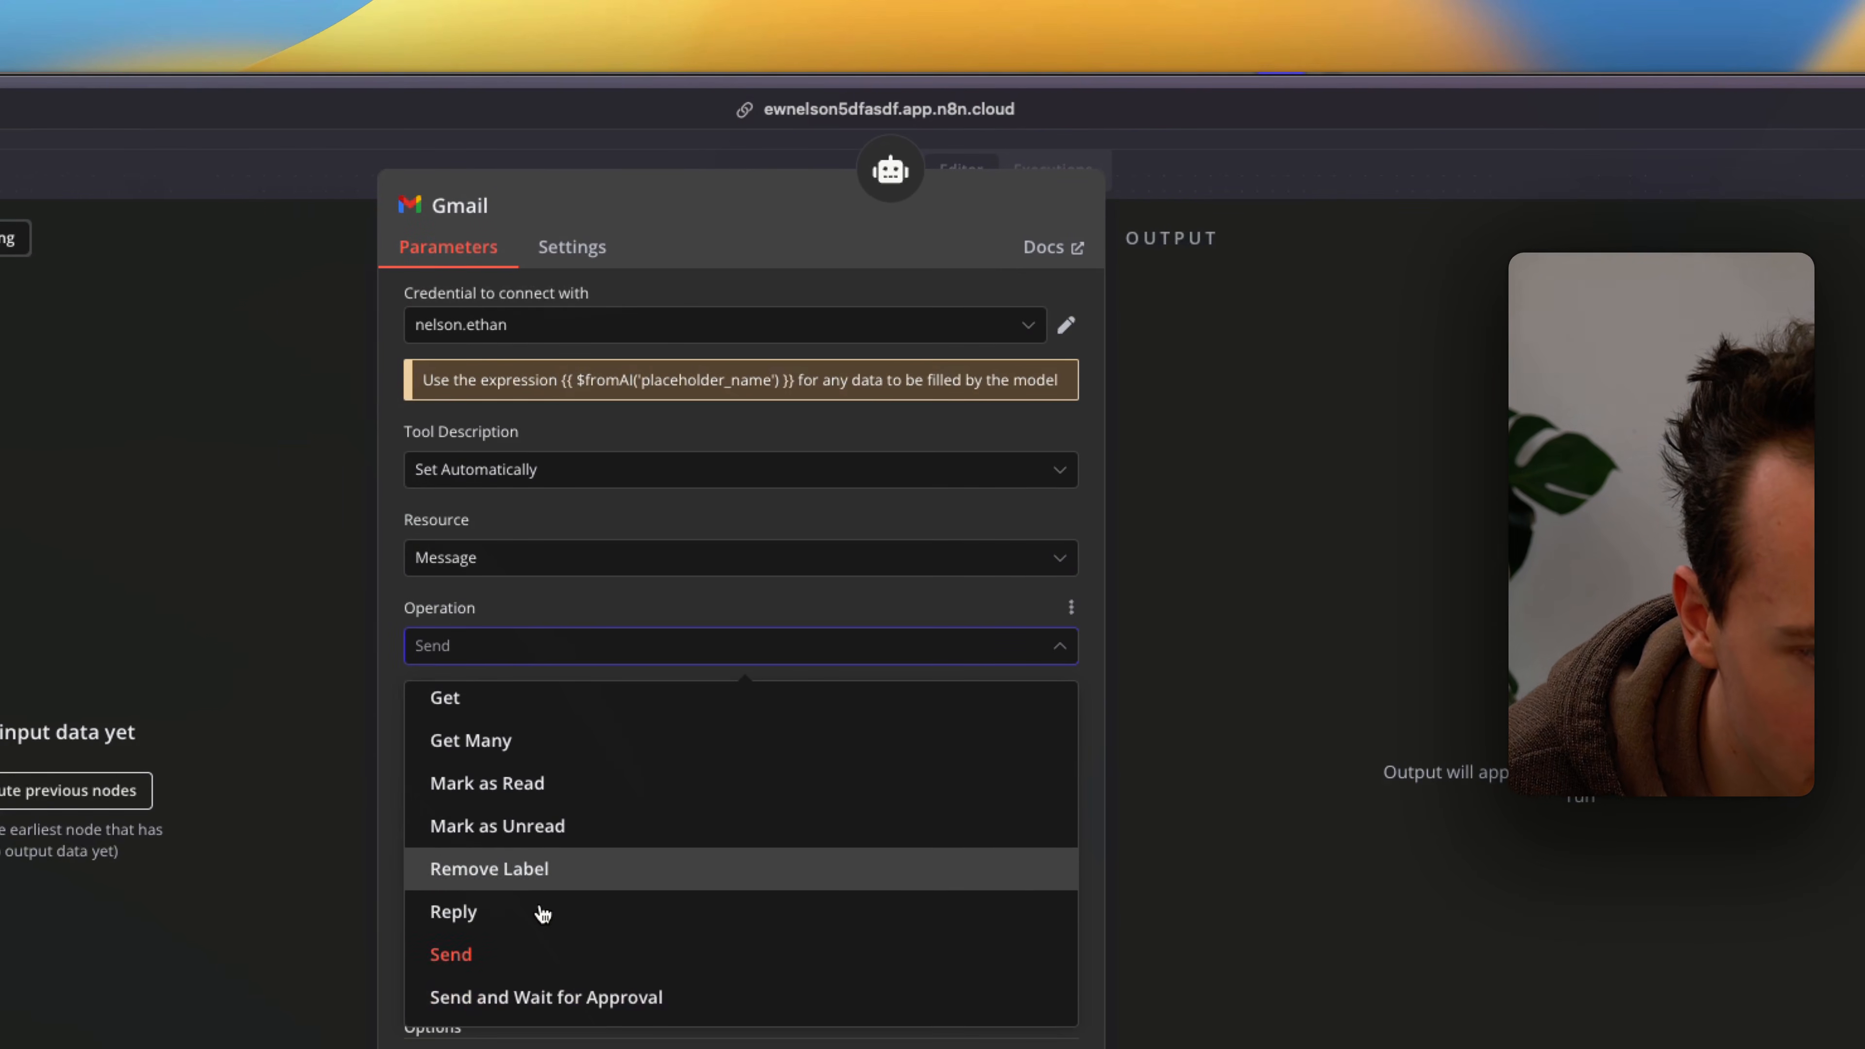
Step: Look through the Gmail tool's message operations and choose Reply
scroll(514, 972, up, 1)
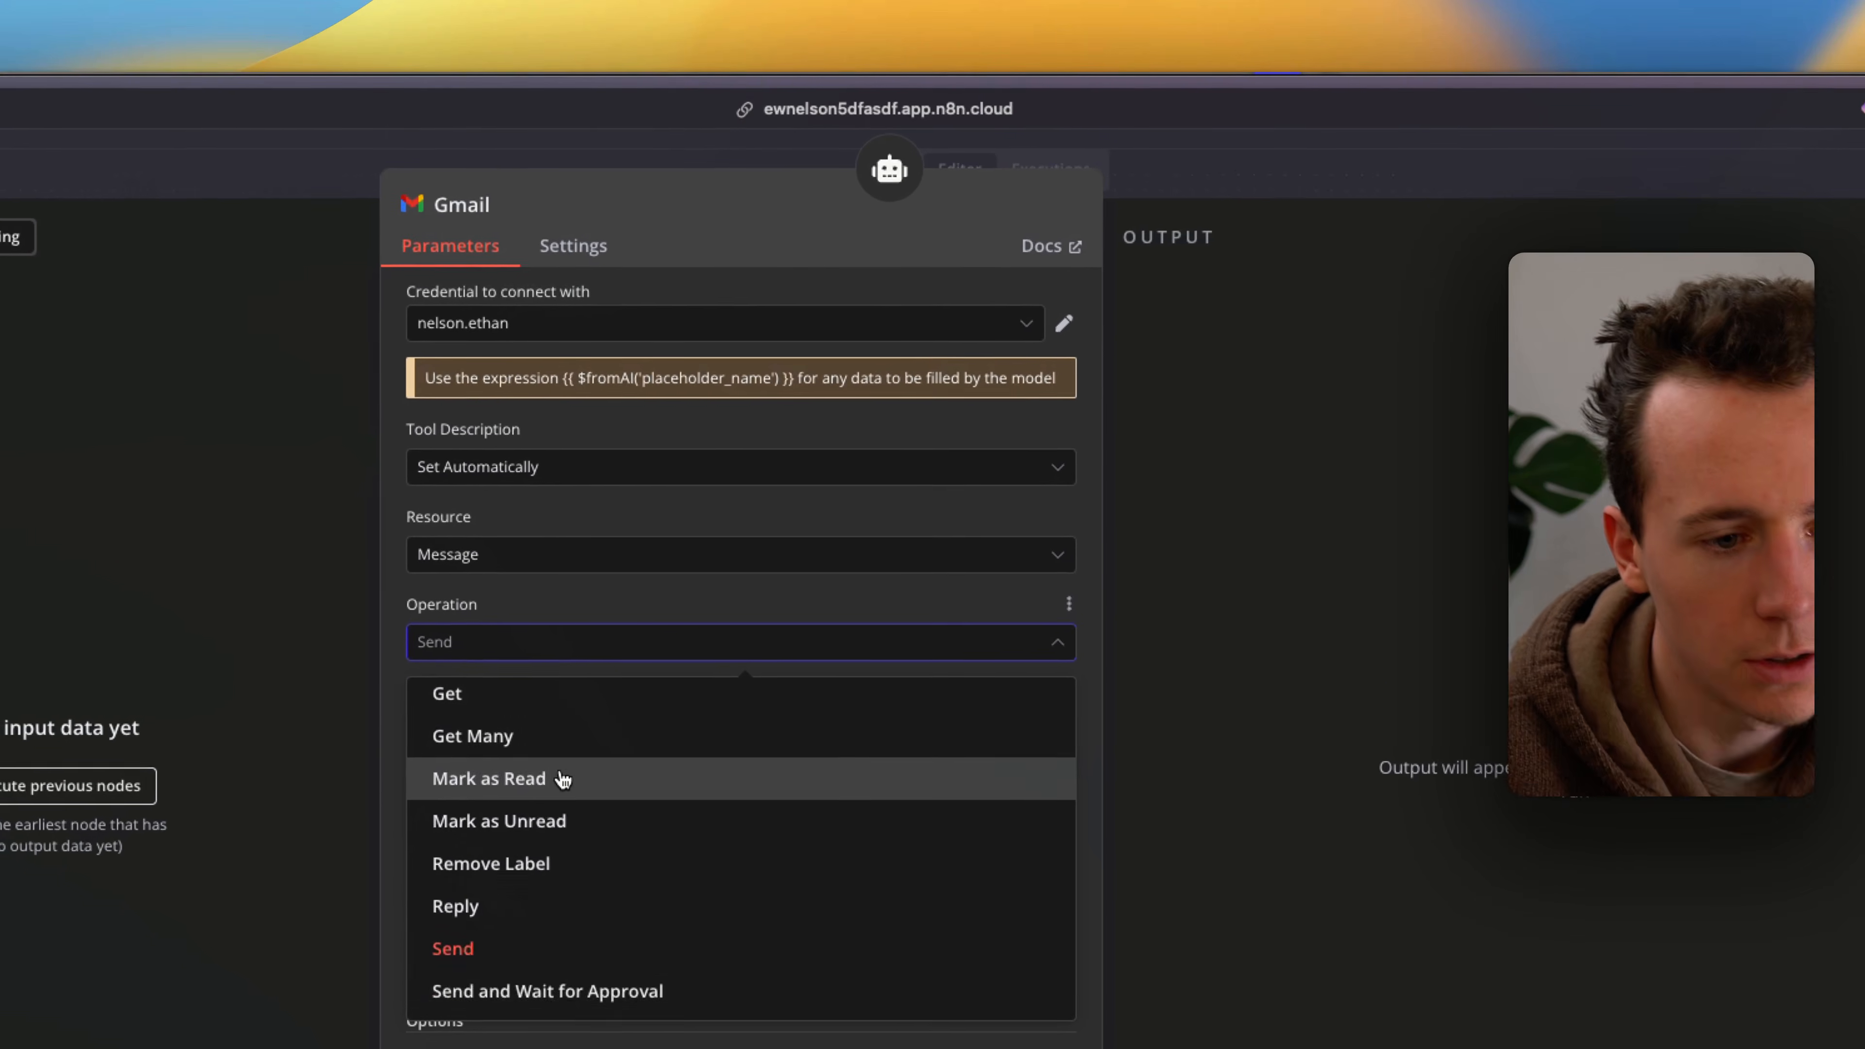
scroll(636, 545, up, 1)
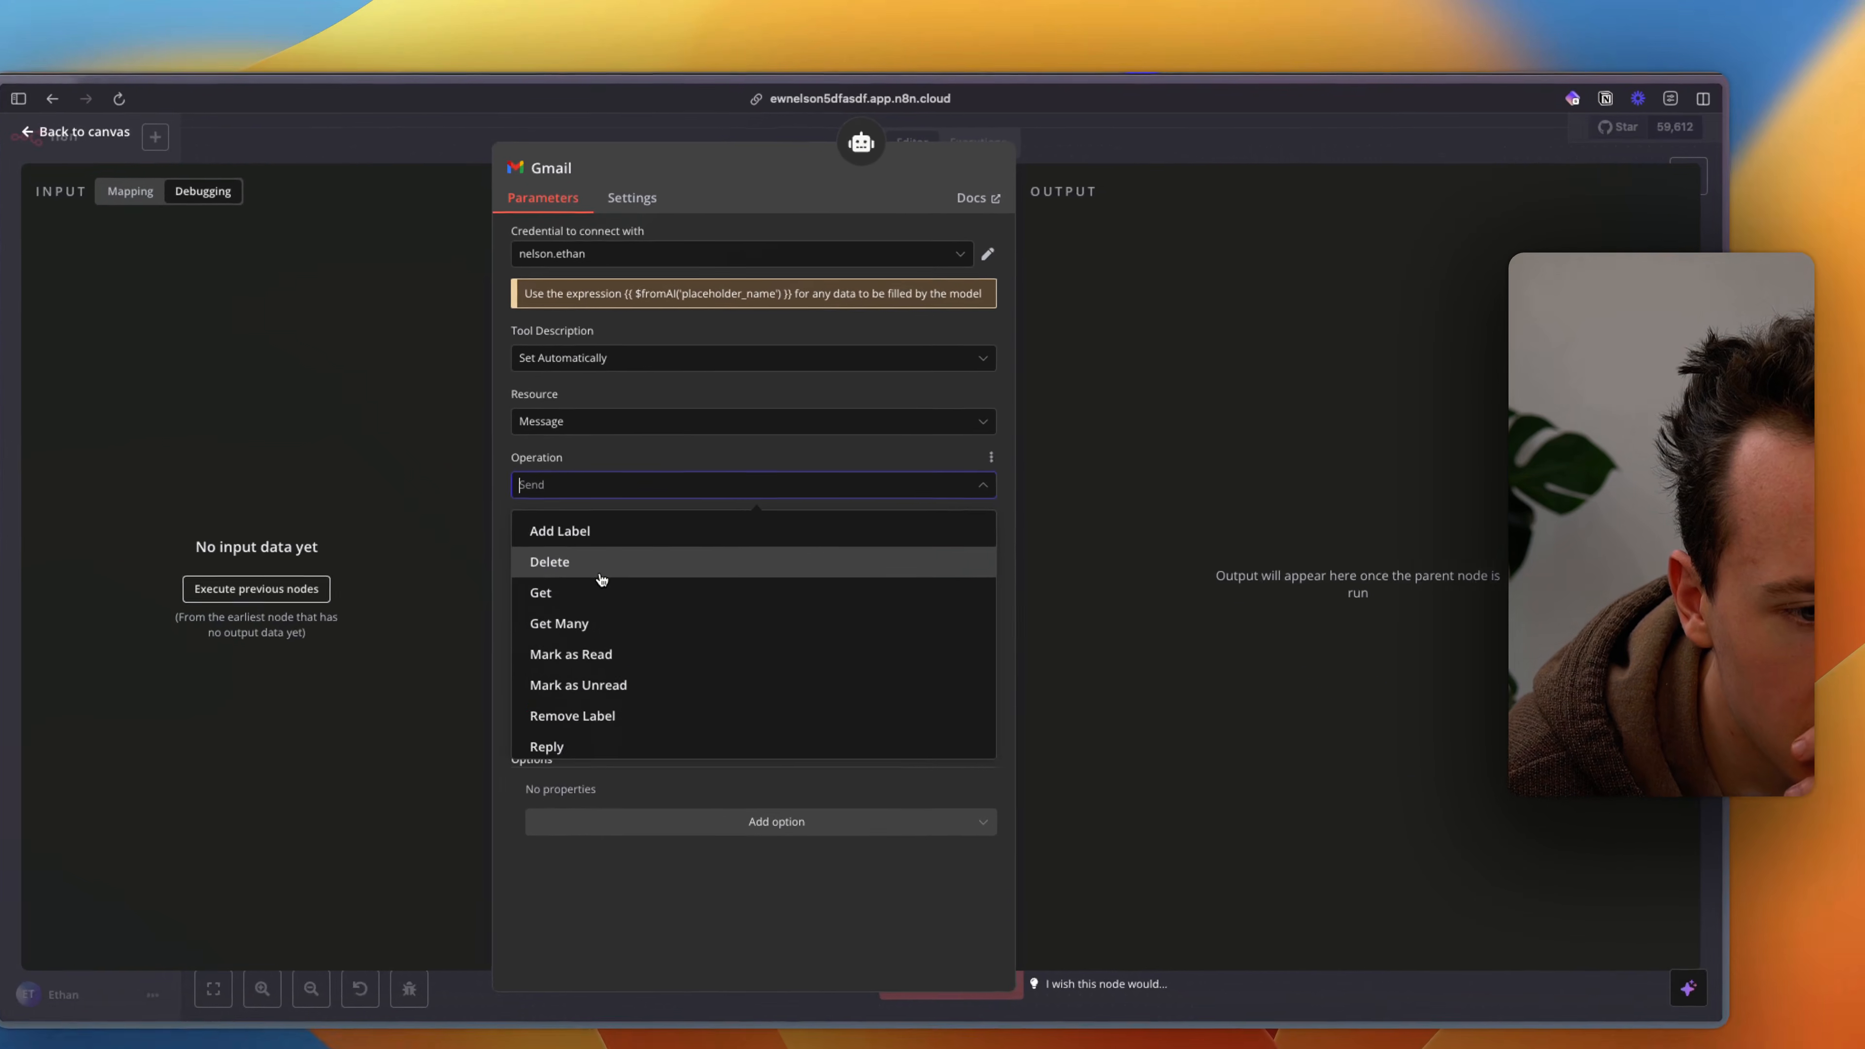
scroll(529, 780, down, 2)
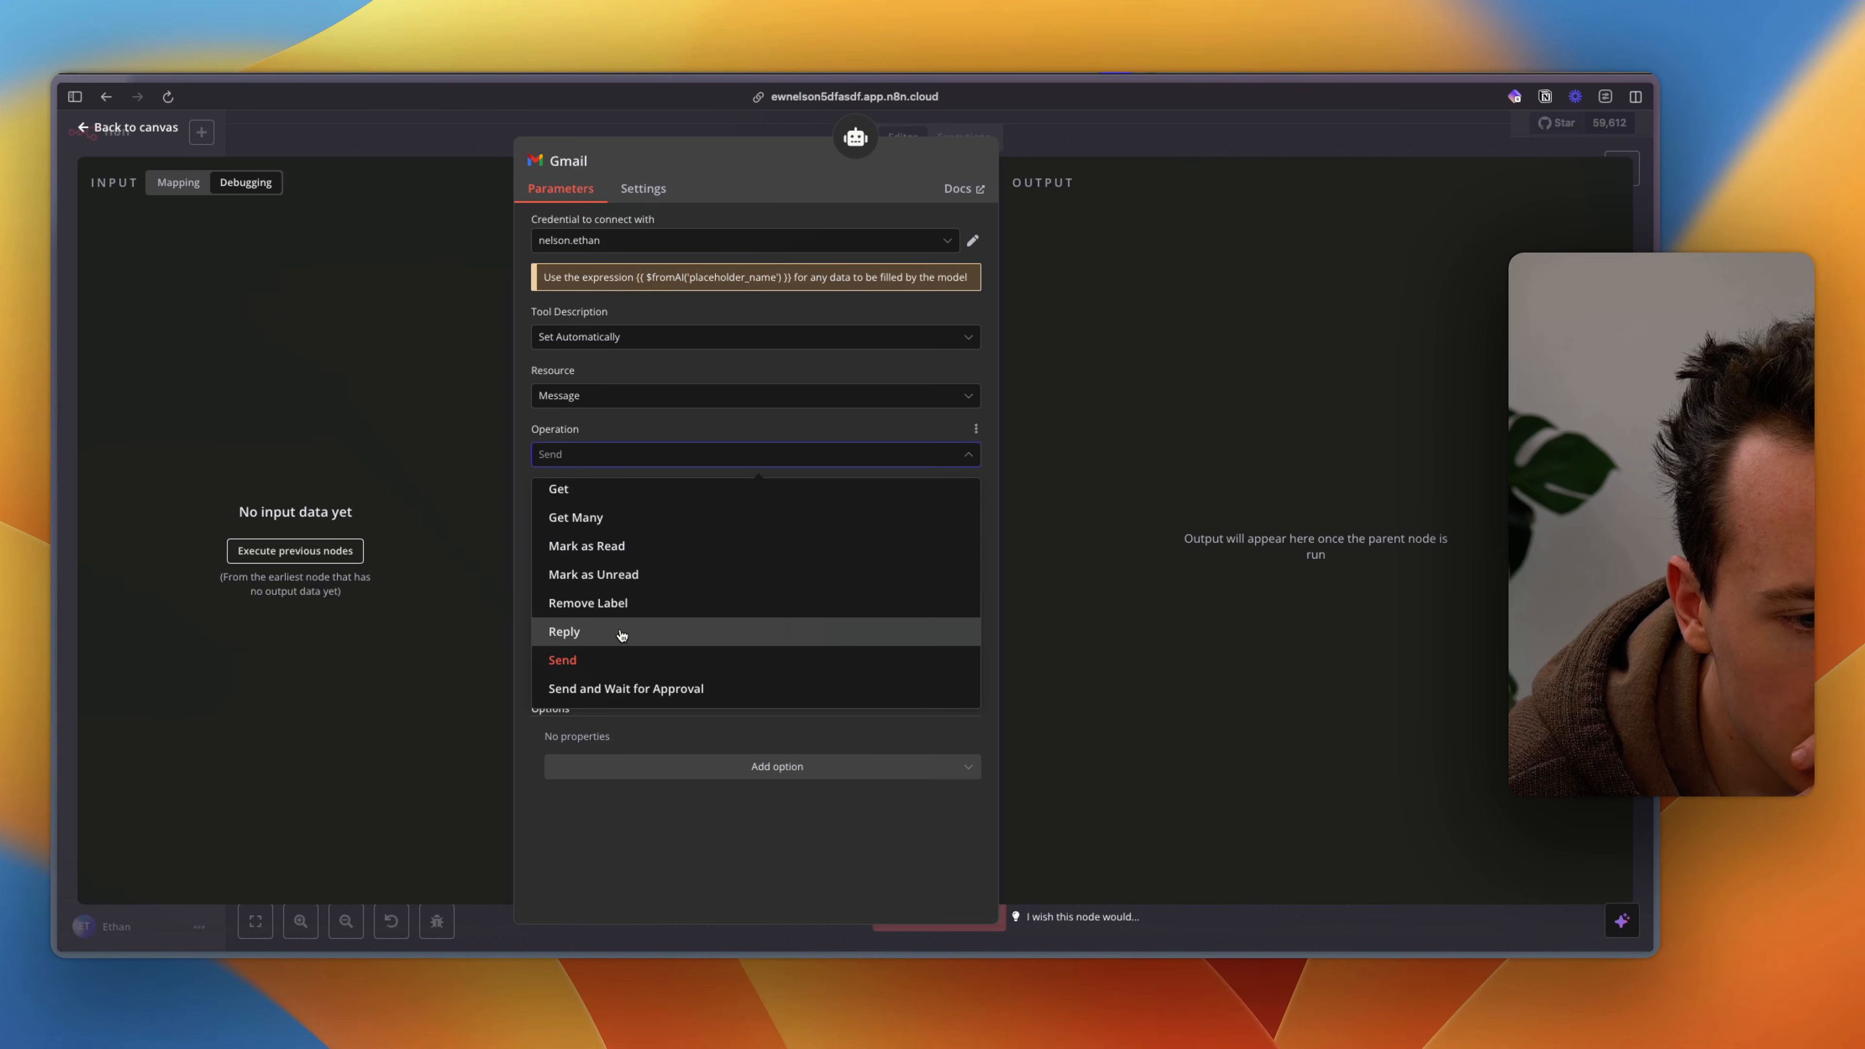
click(622, 635)
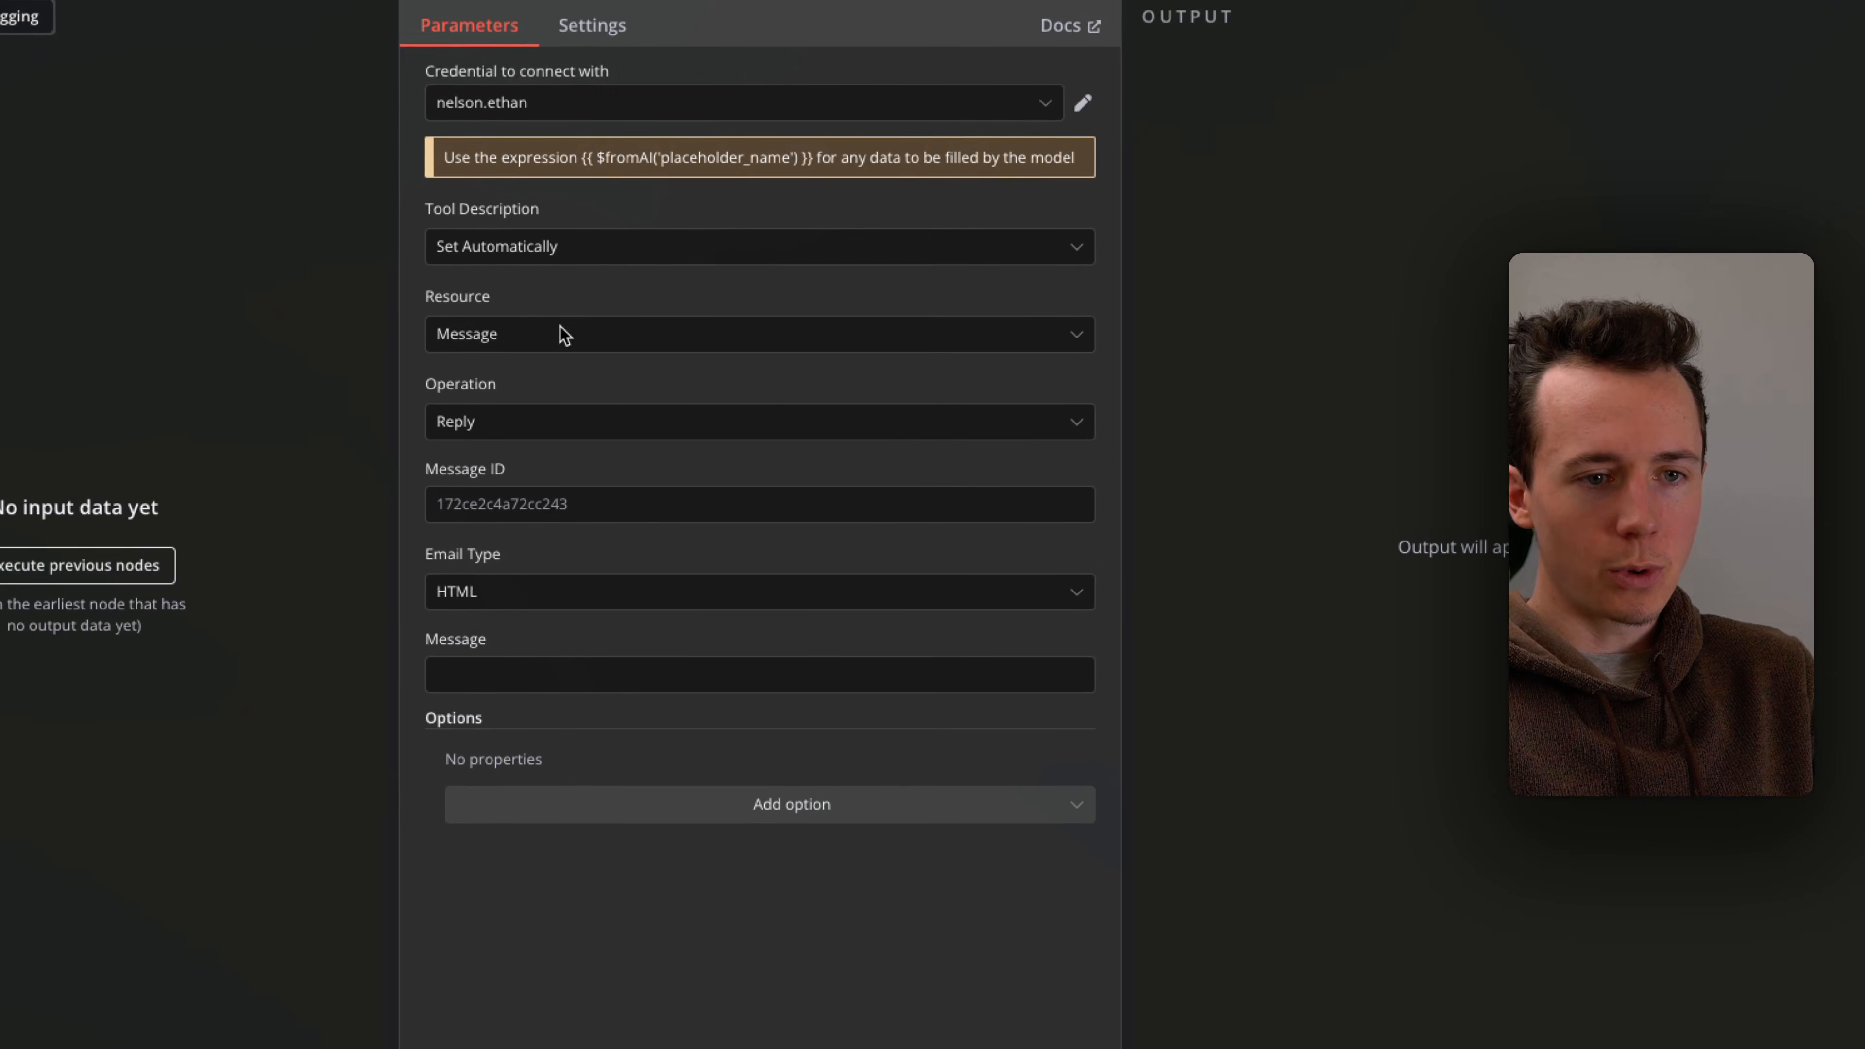
Step: Set the Gmail tool's resource to Draft with the Create operation
click(624, 397)
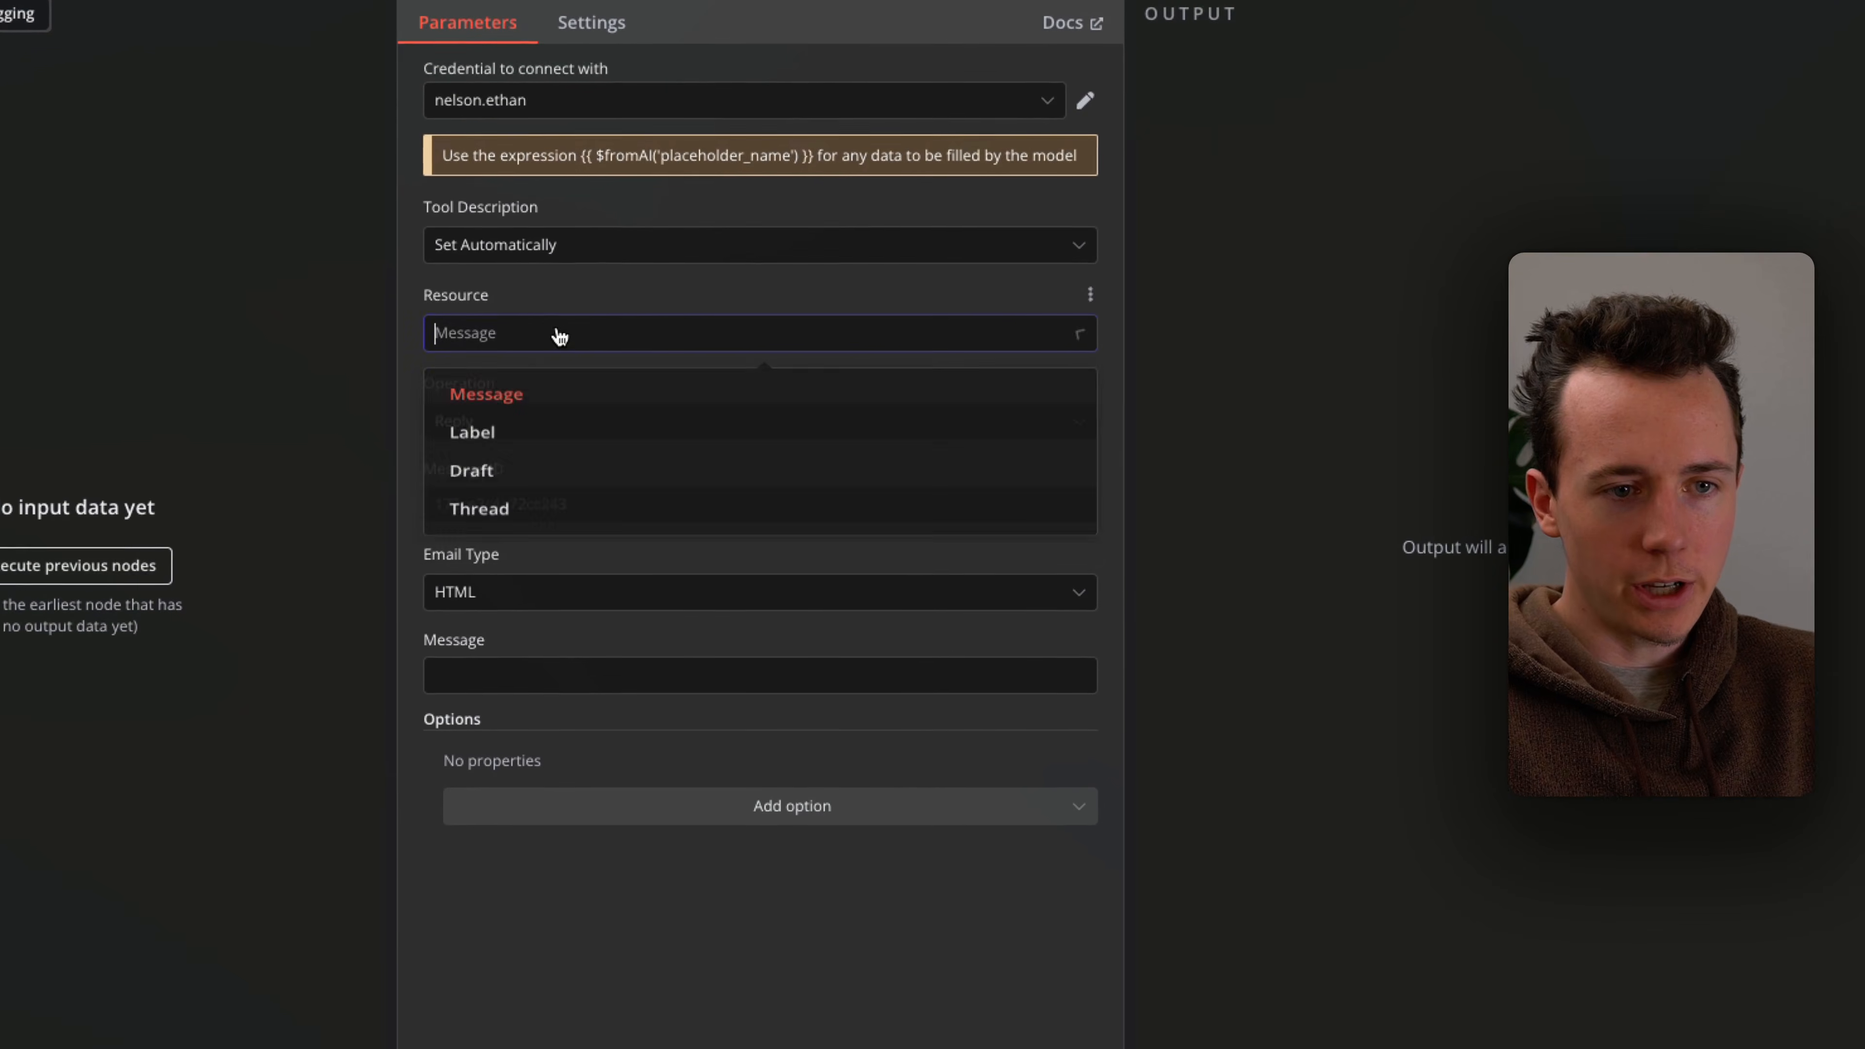
key(Return)
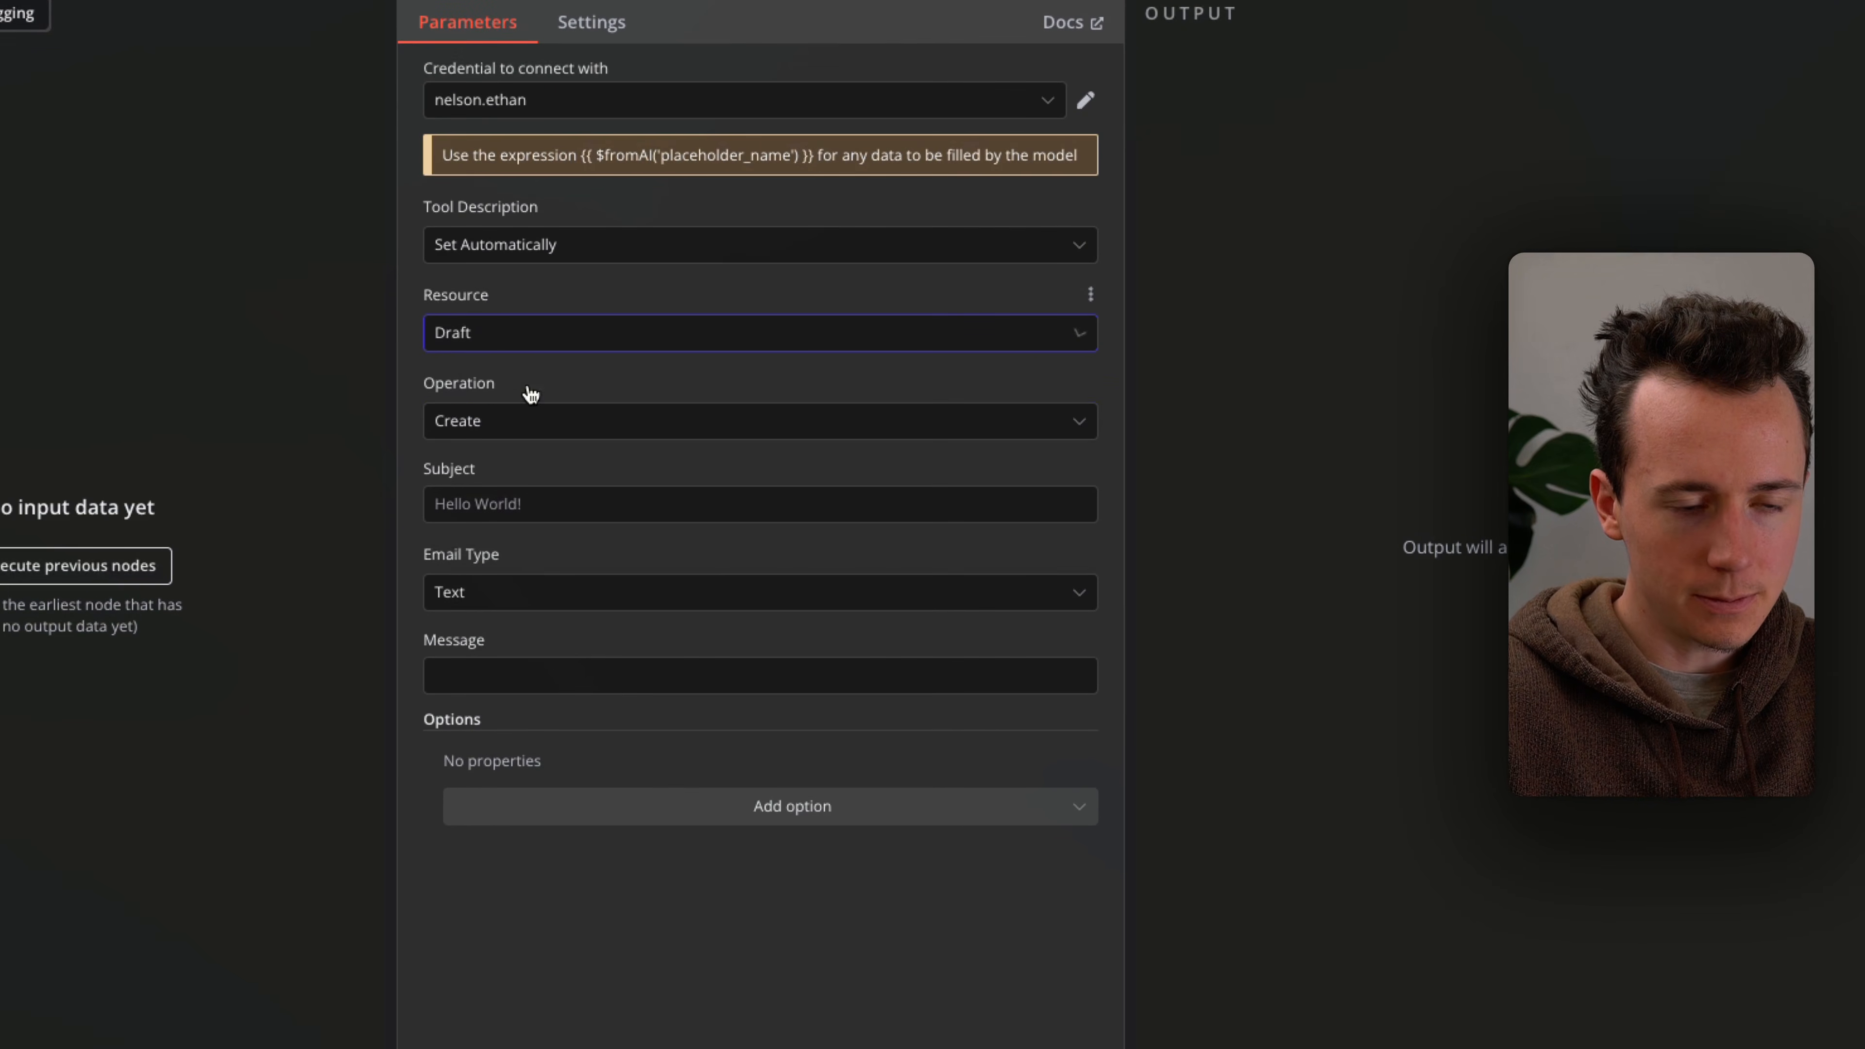
click(493, 431)
click(542, 403)
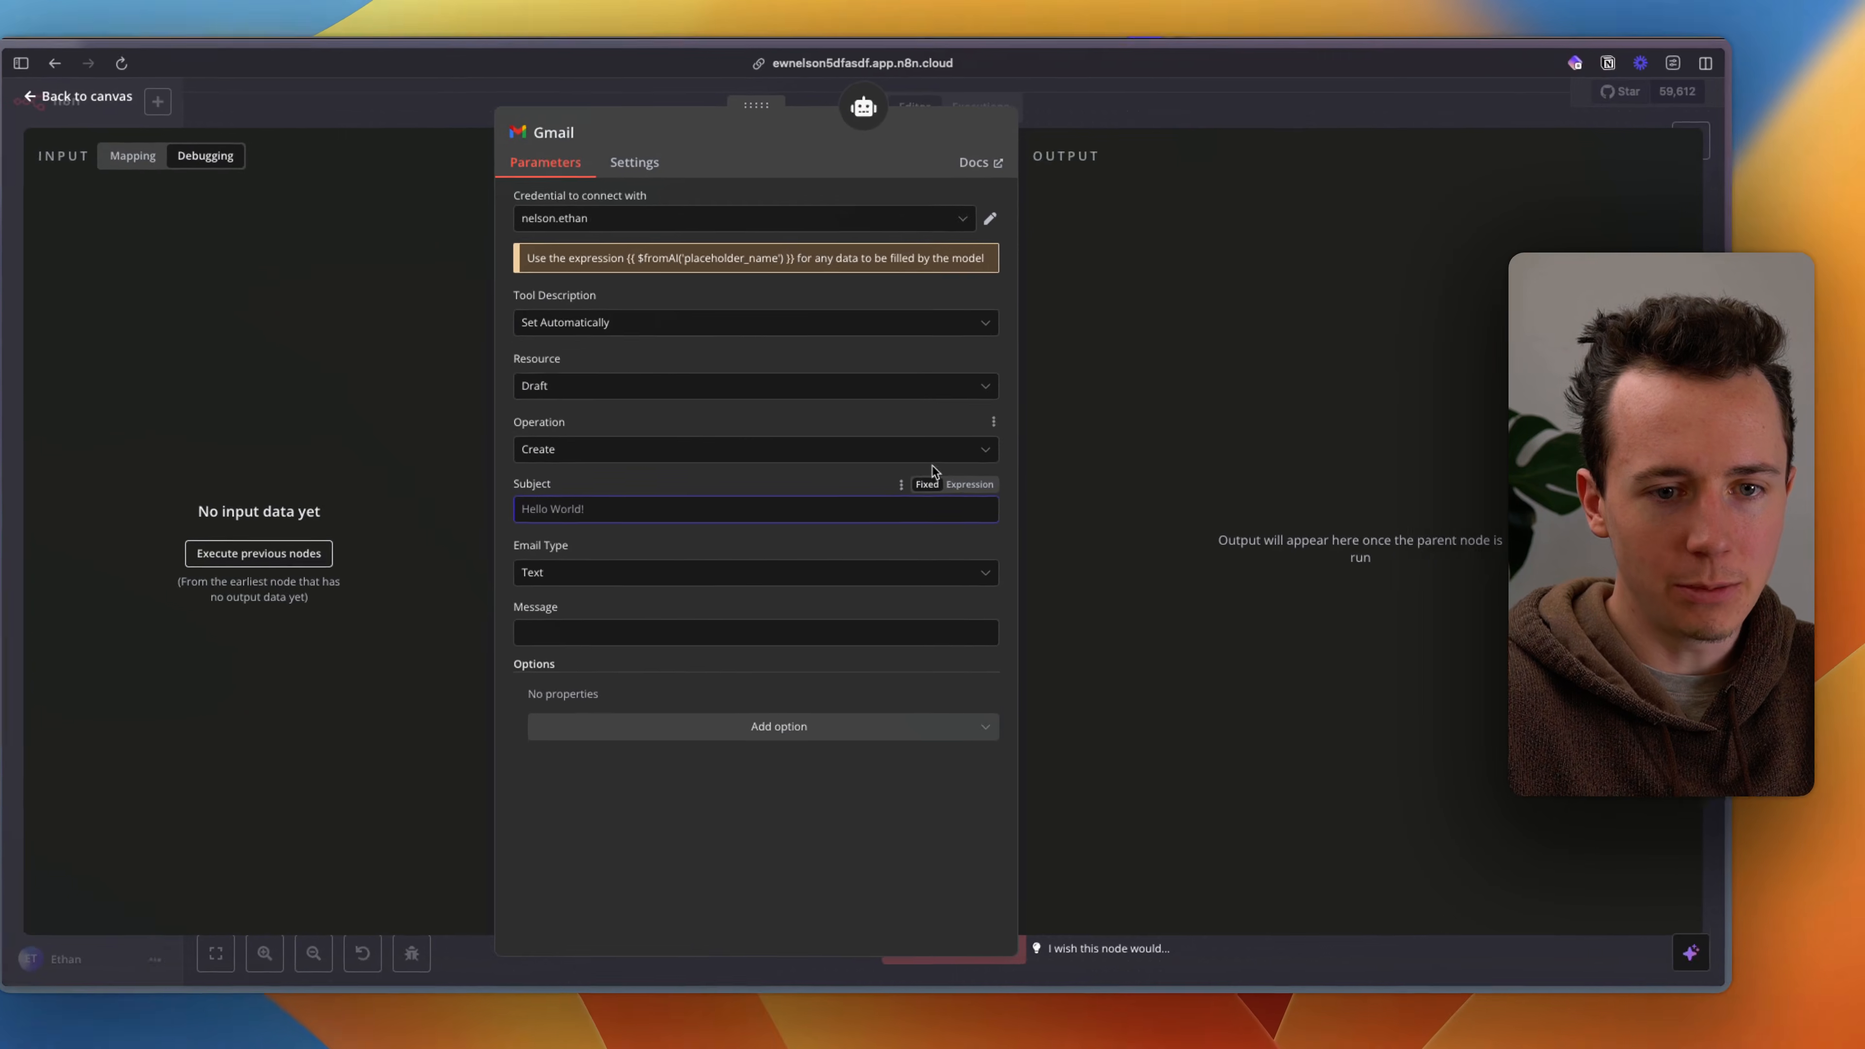
Step: Fill the draft's Subject with the AI-generated expression {{ $fromAI('Subject') }}
click(1057, 471)
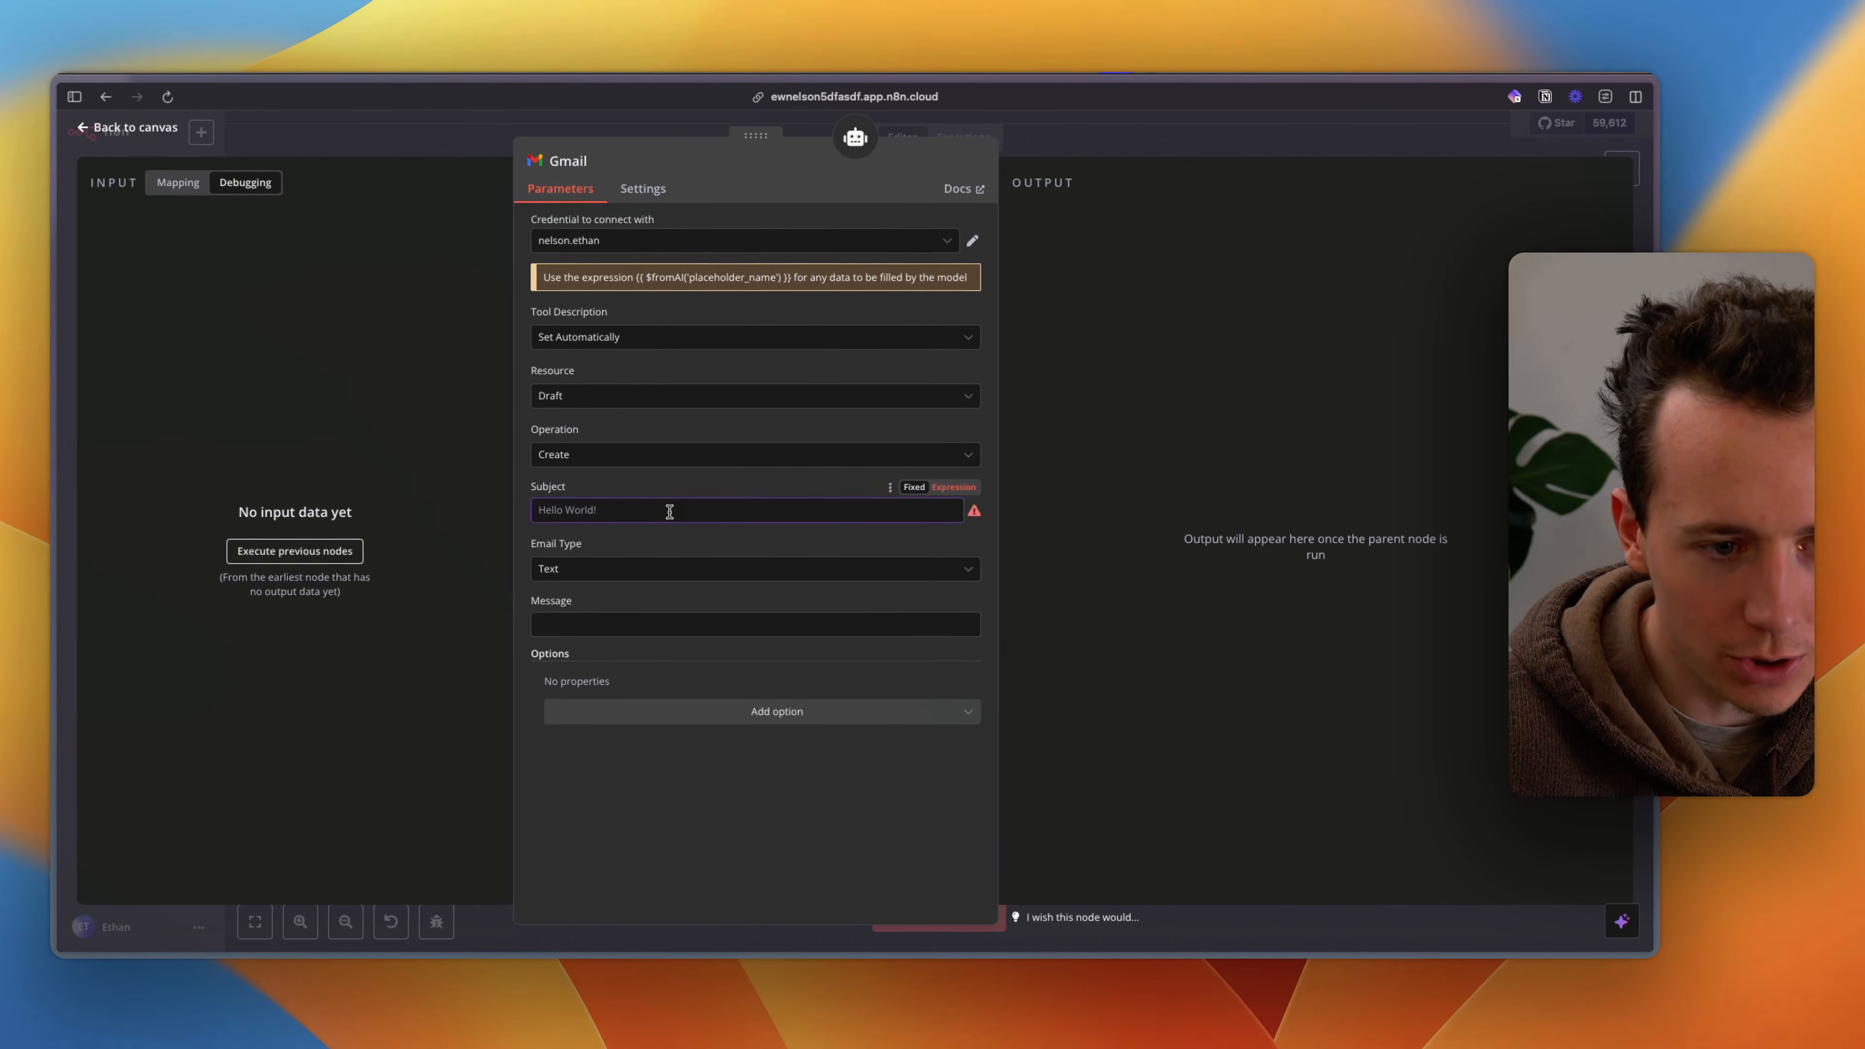
text({{)
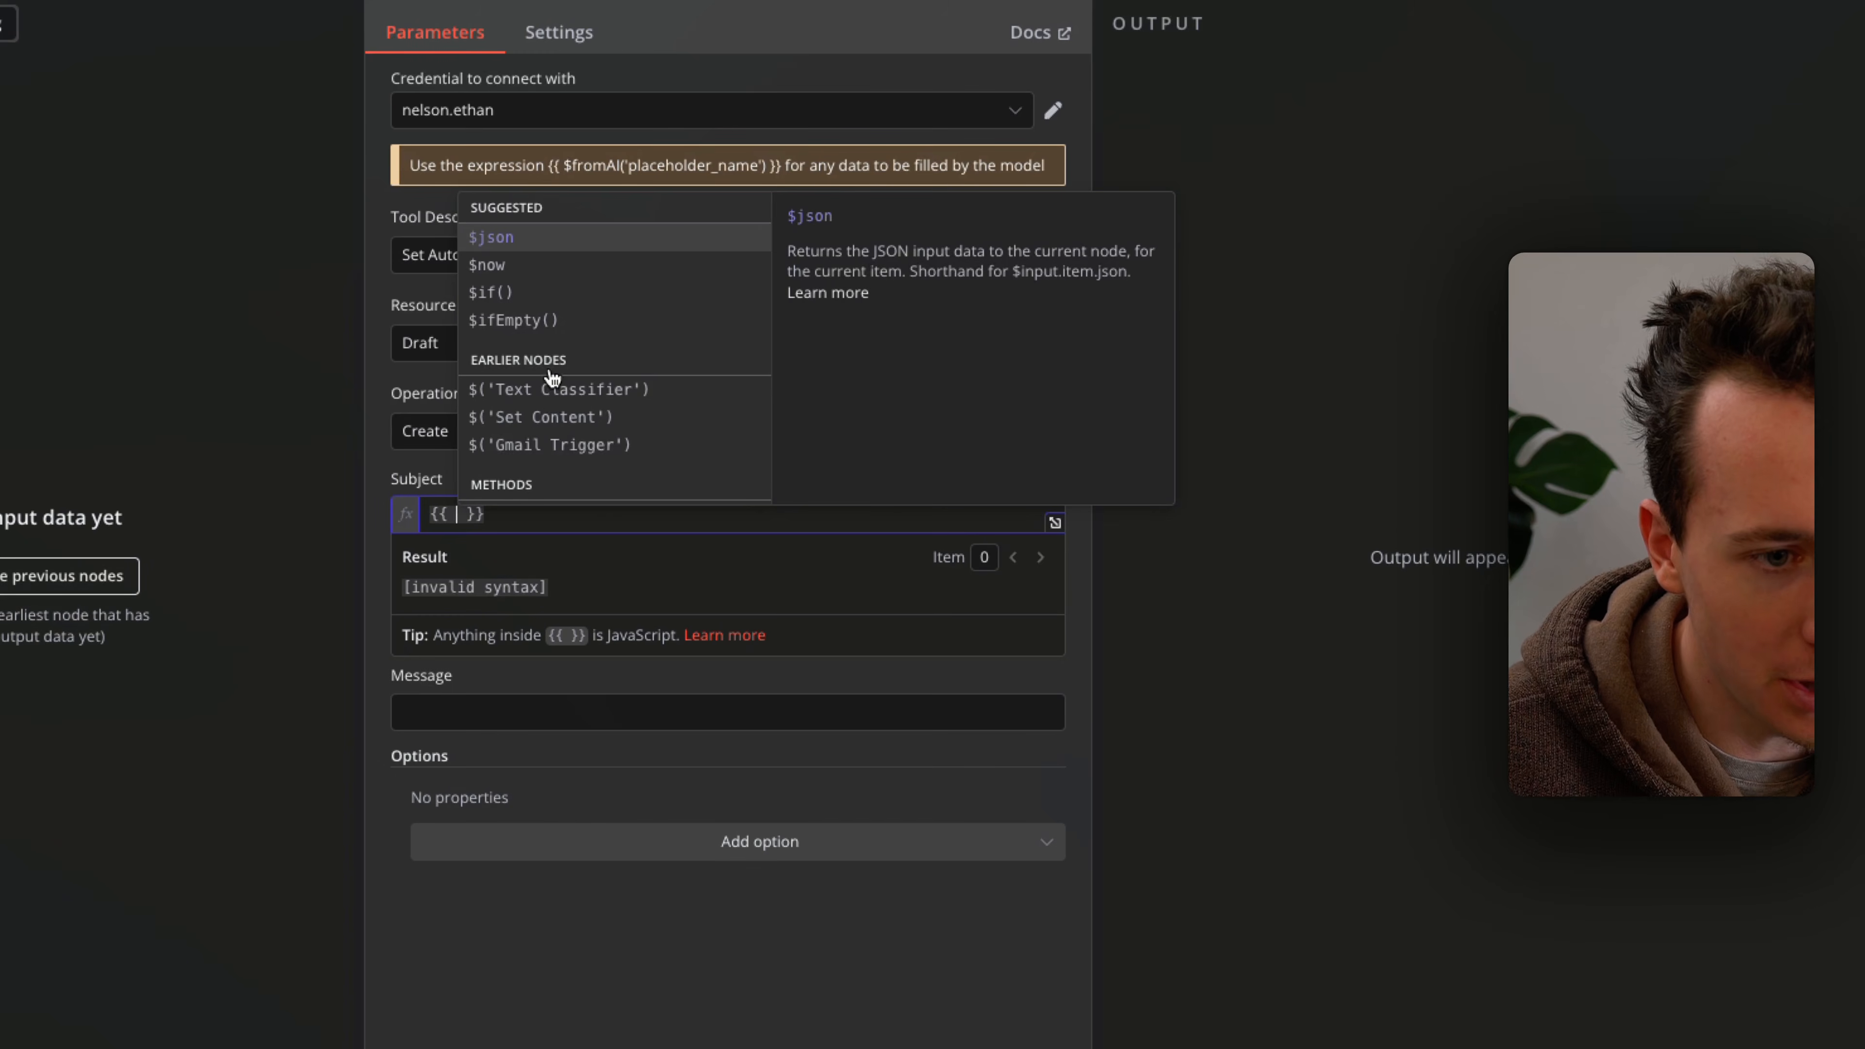
click(517, 308)
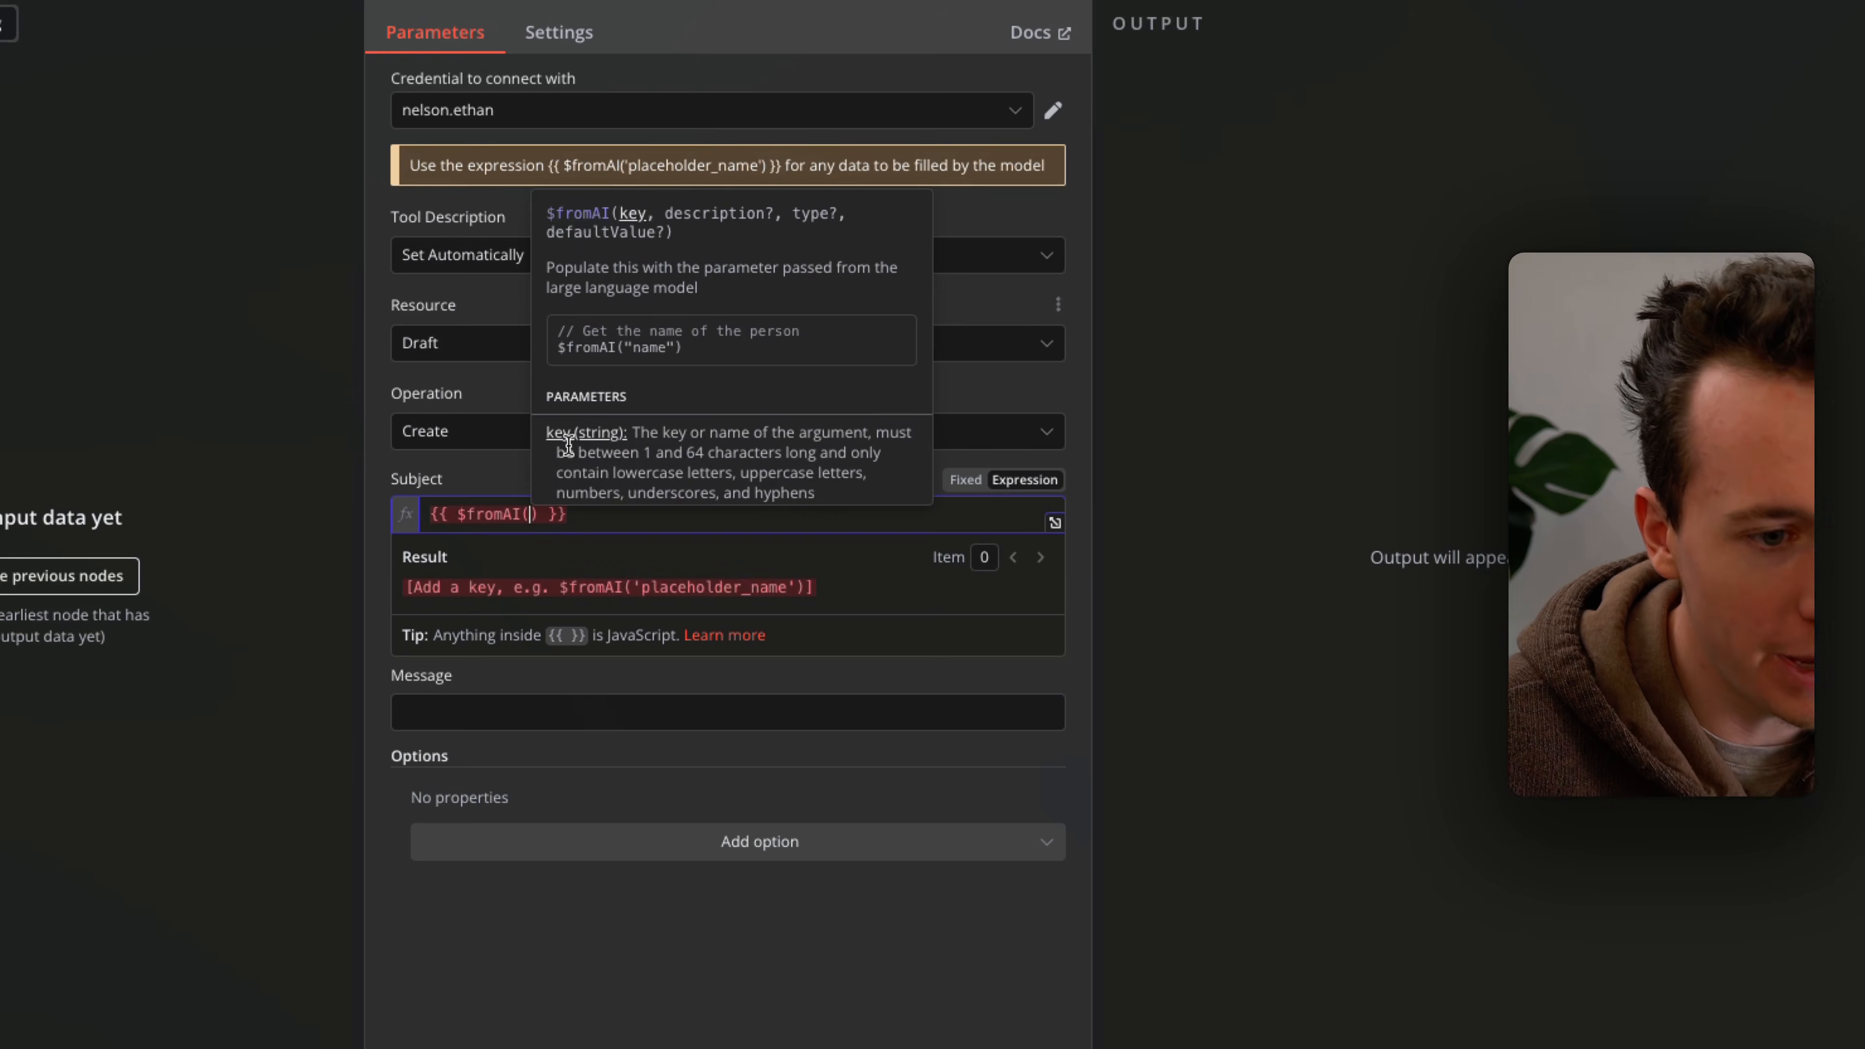
text('Subject)
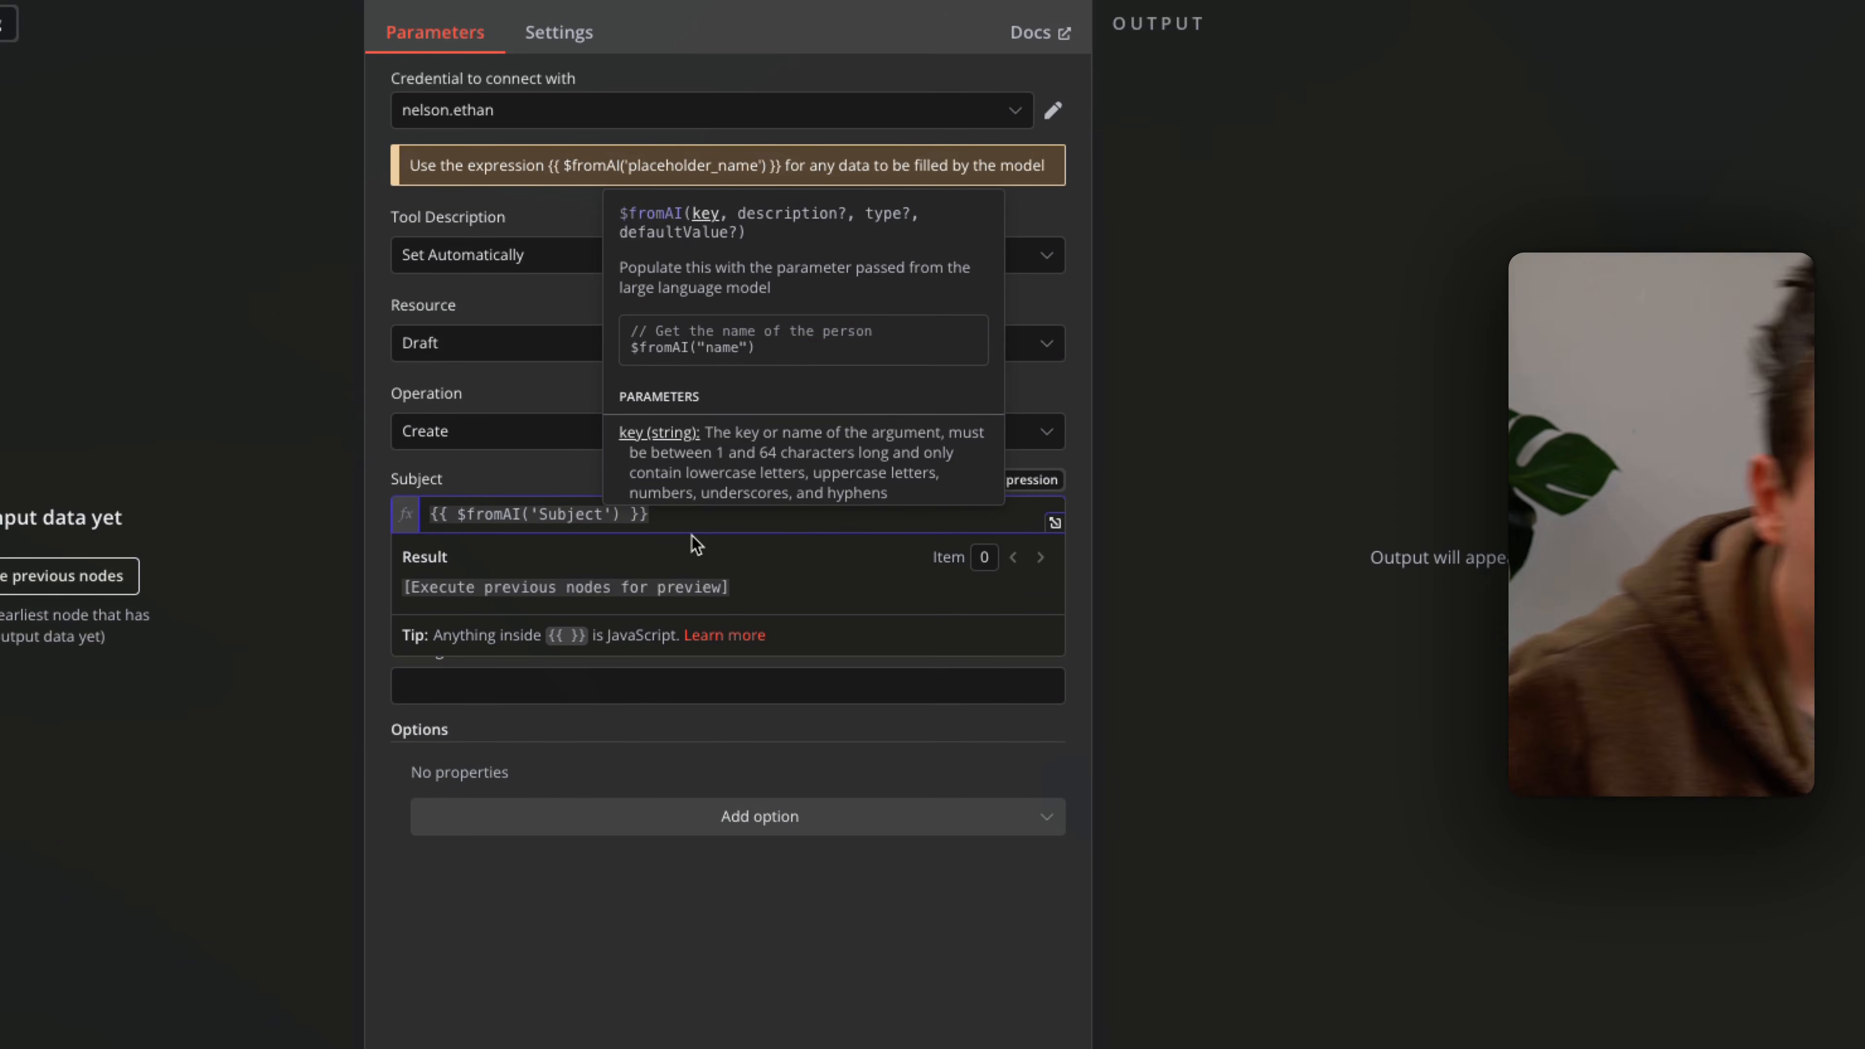
click(542, 448)
click(273, 632)
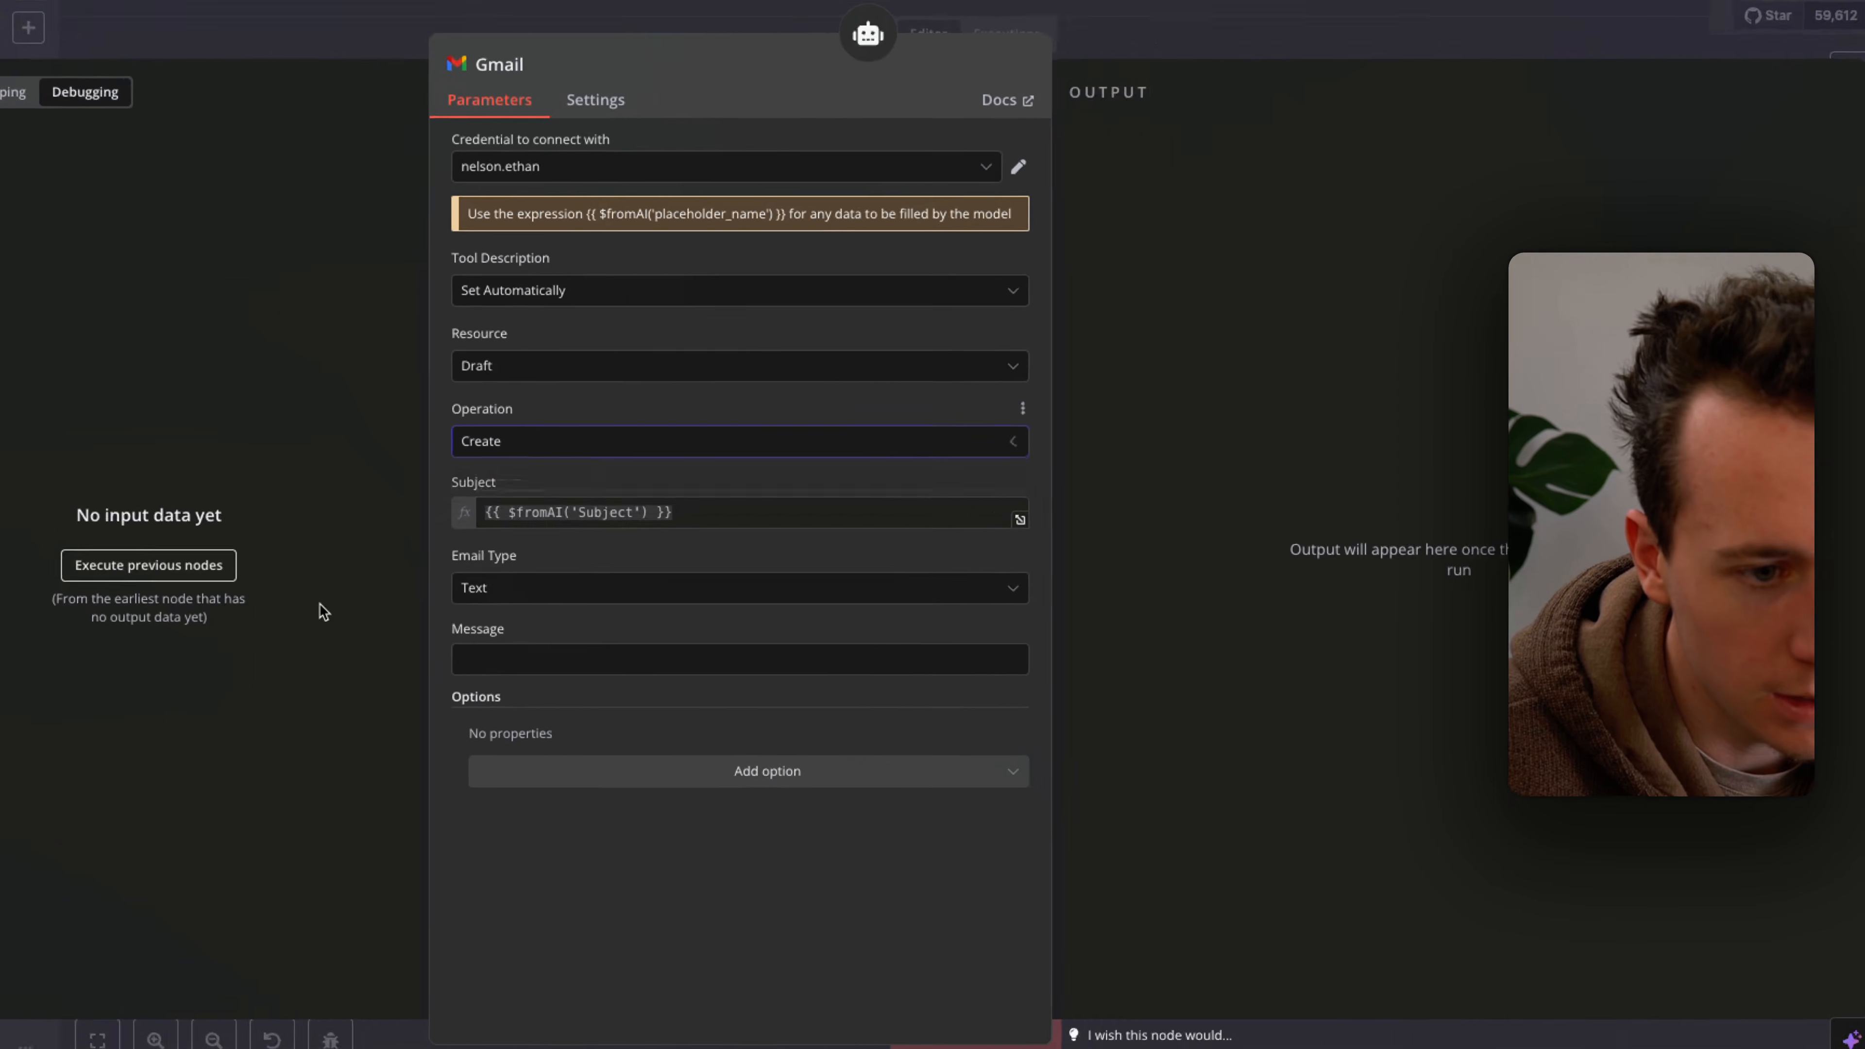
Step: Keep the draft's email type as Text, and fill the Message with the expression {{ $fromAI('emailBody') }}
click(519, 609)
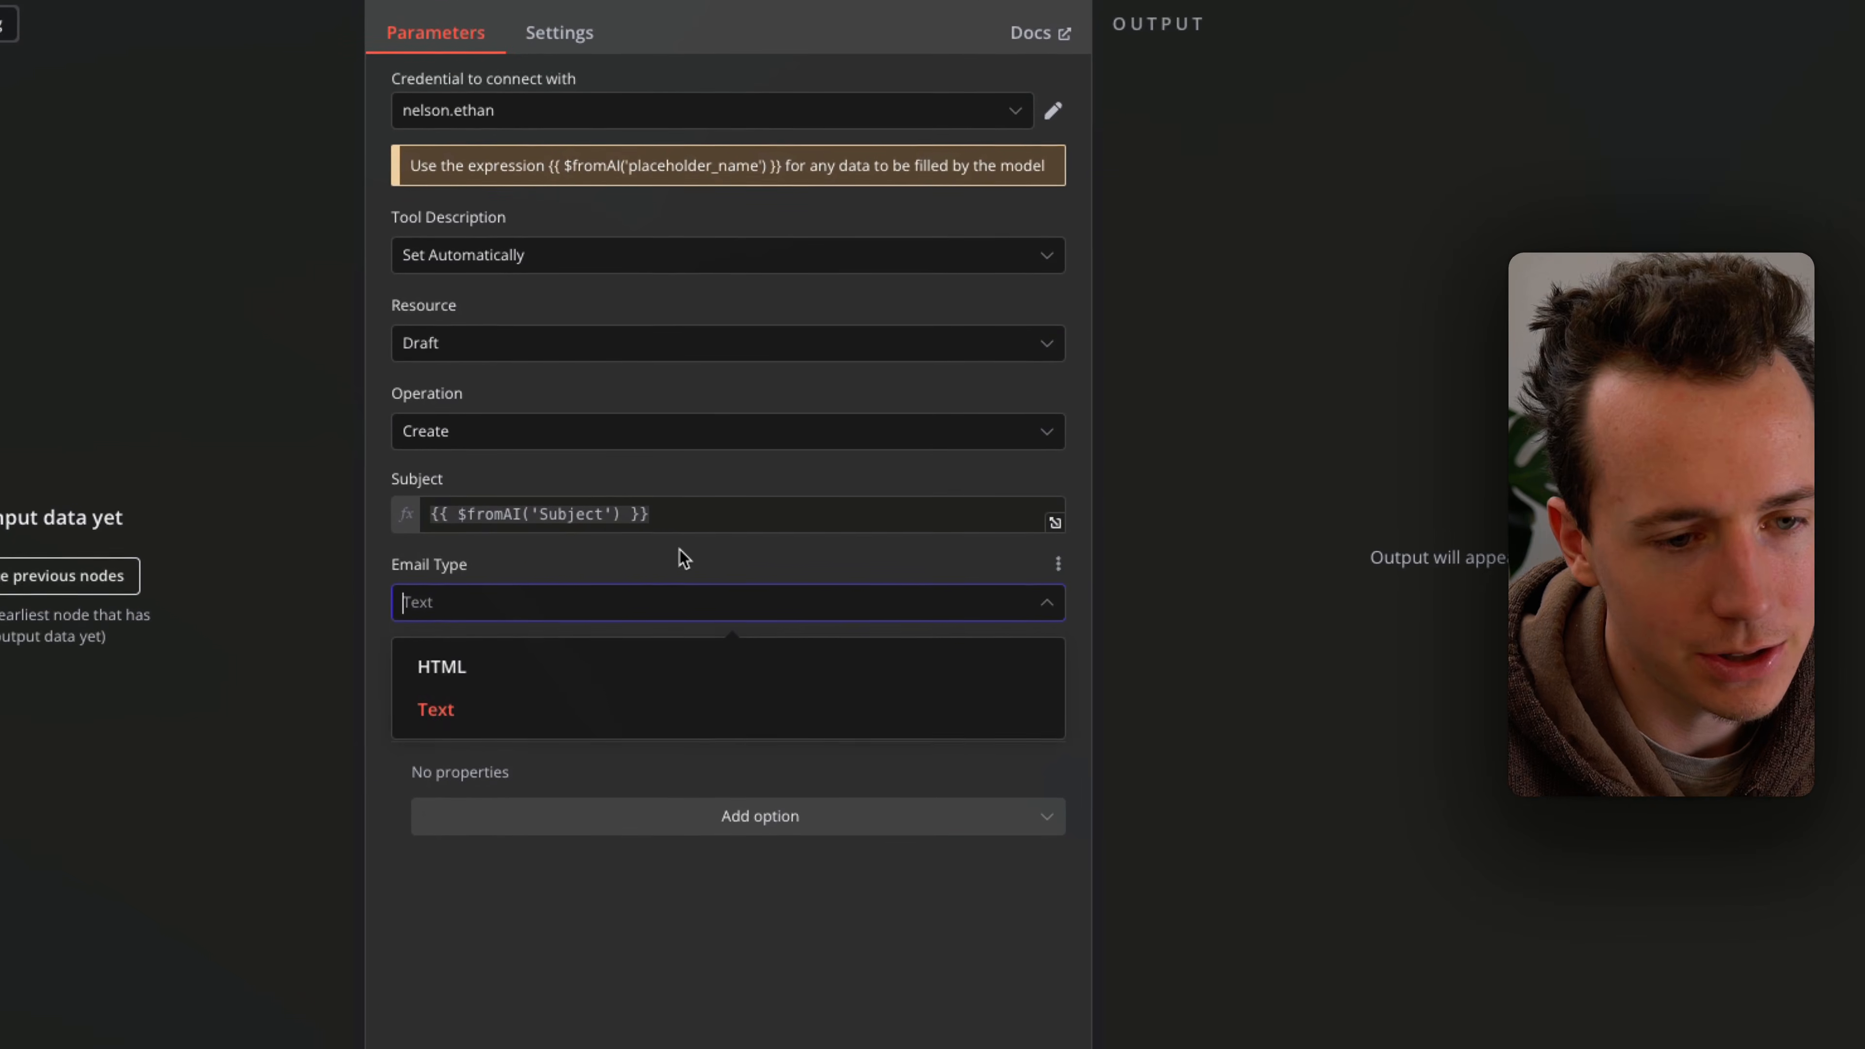
click(727, 540)
click(1024, 651)
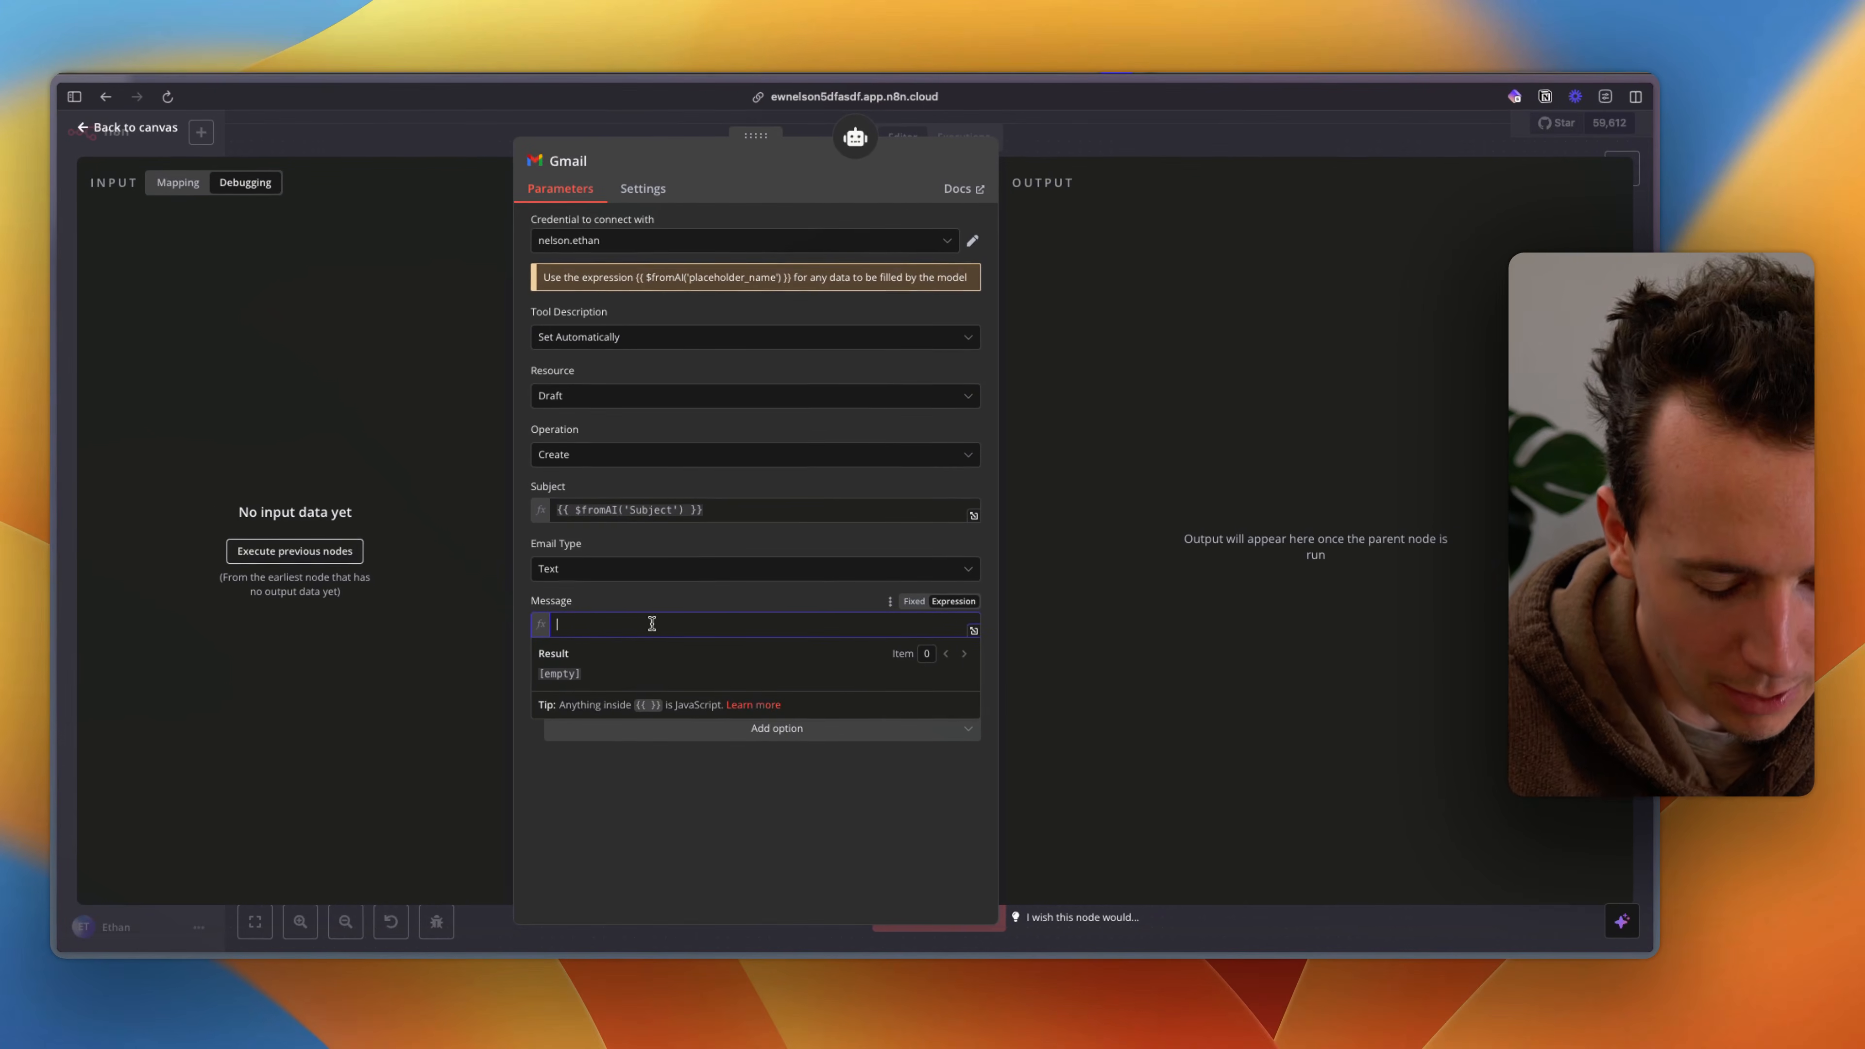
text({{)
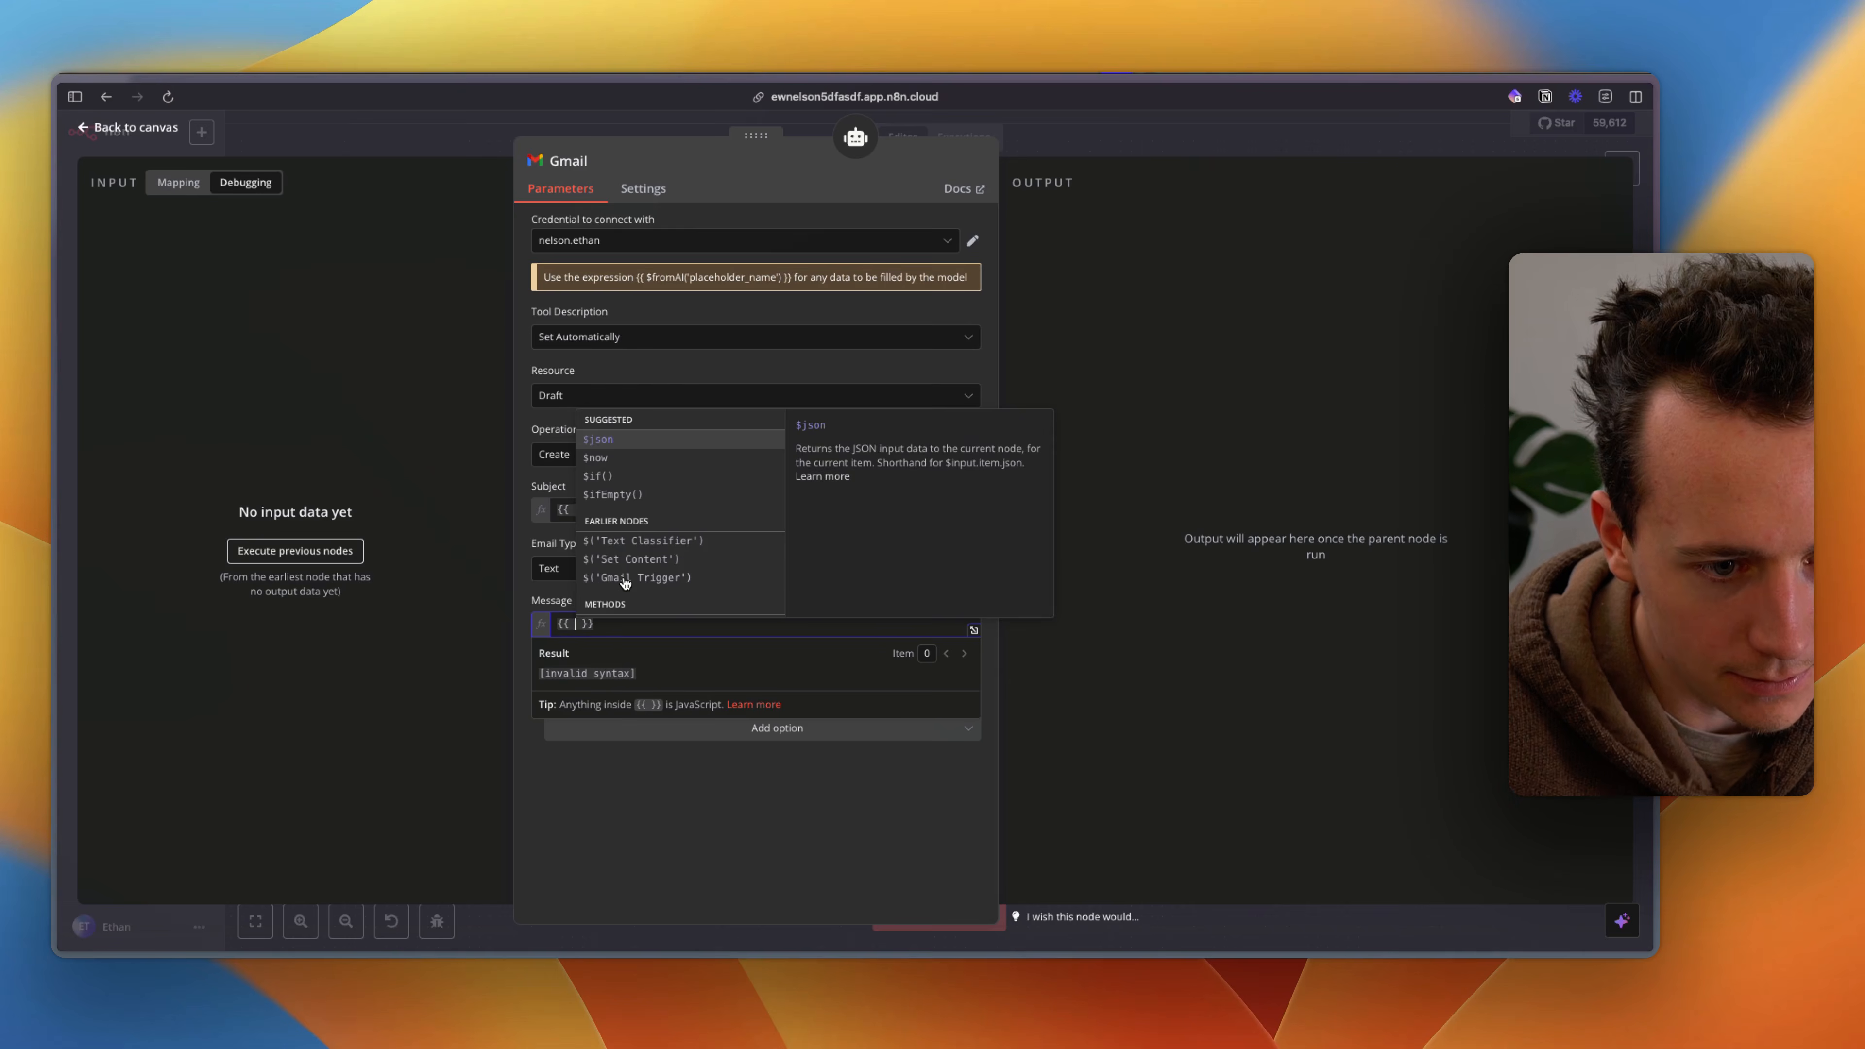
click(624, 582)
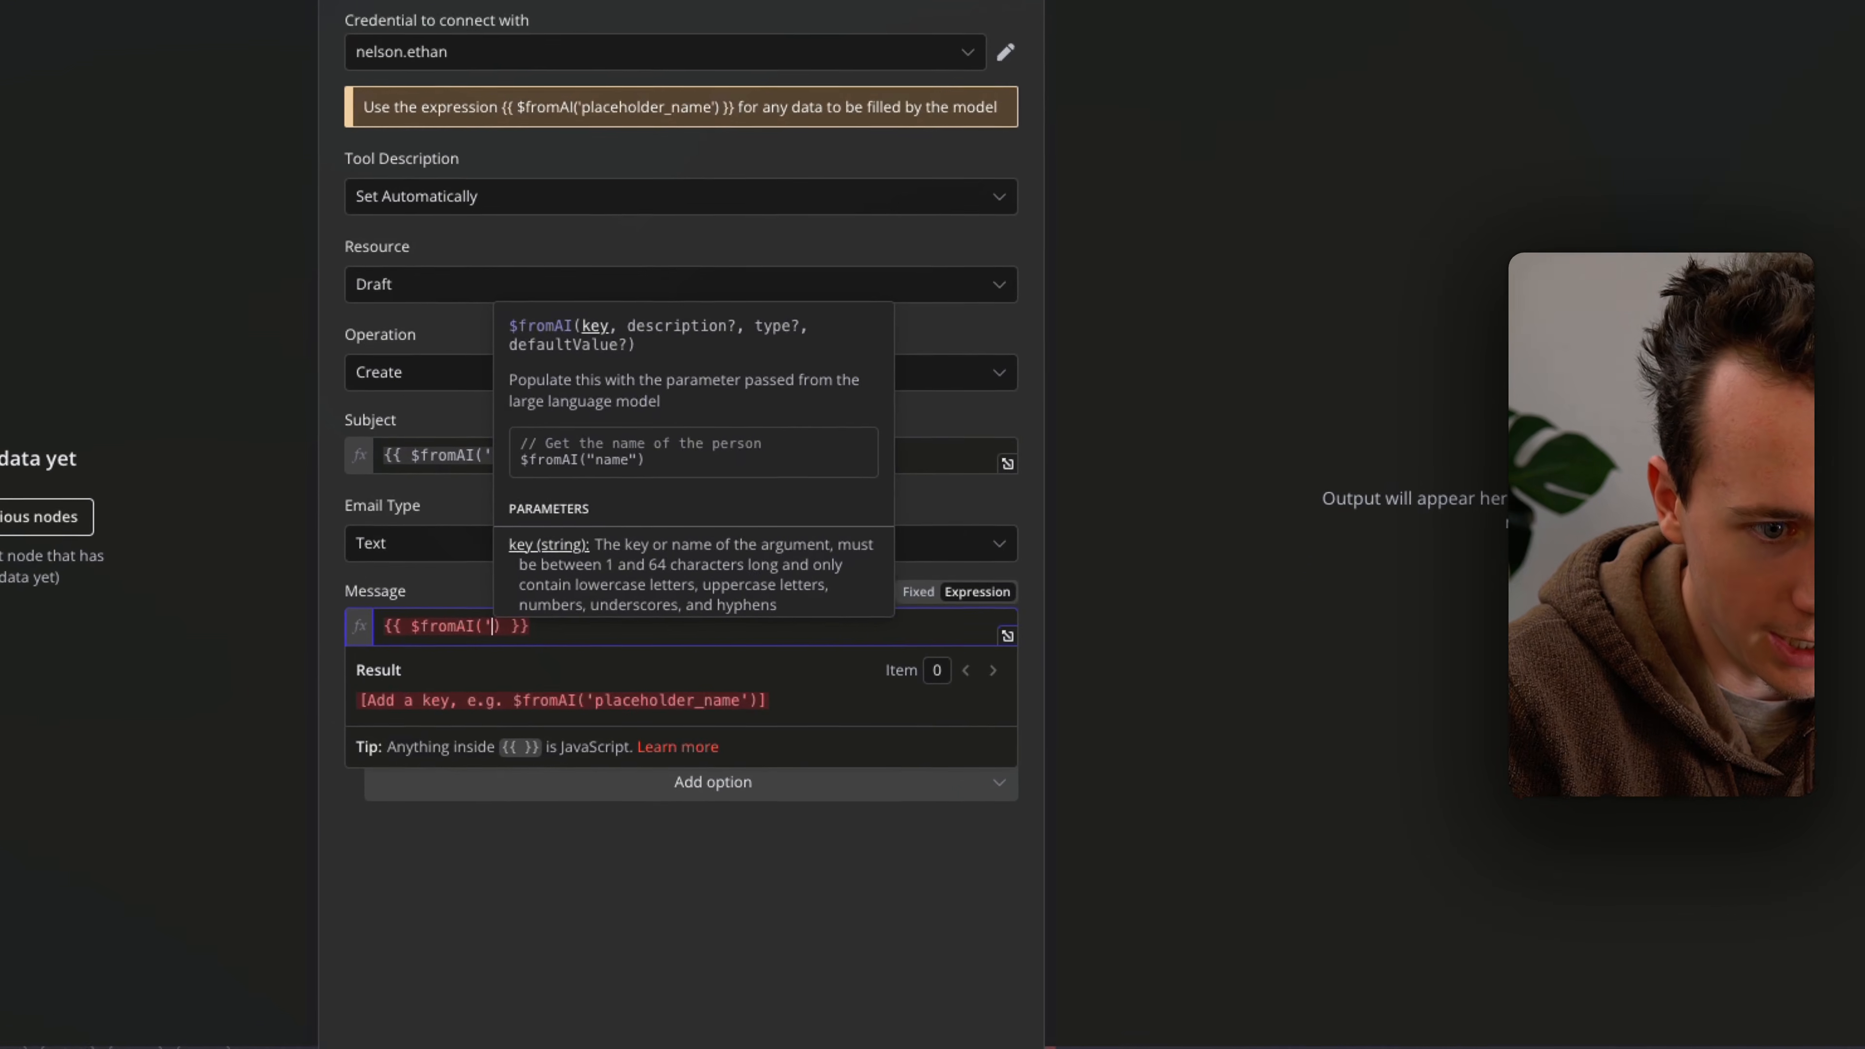
text('emailBody')
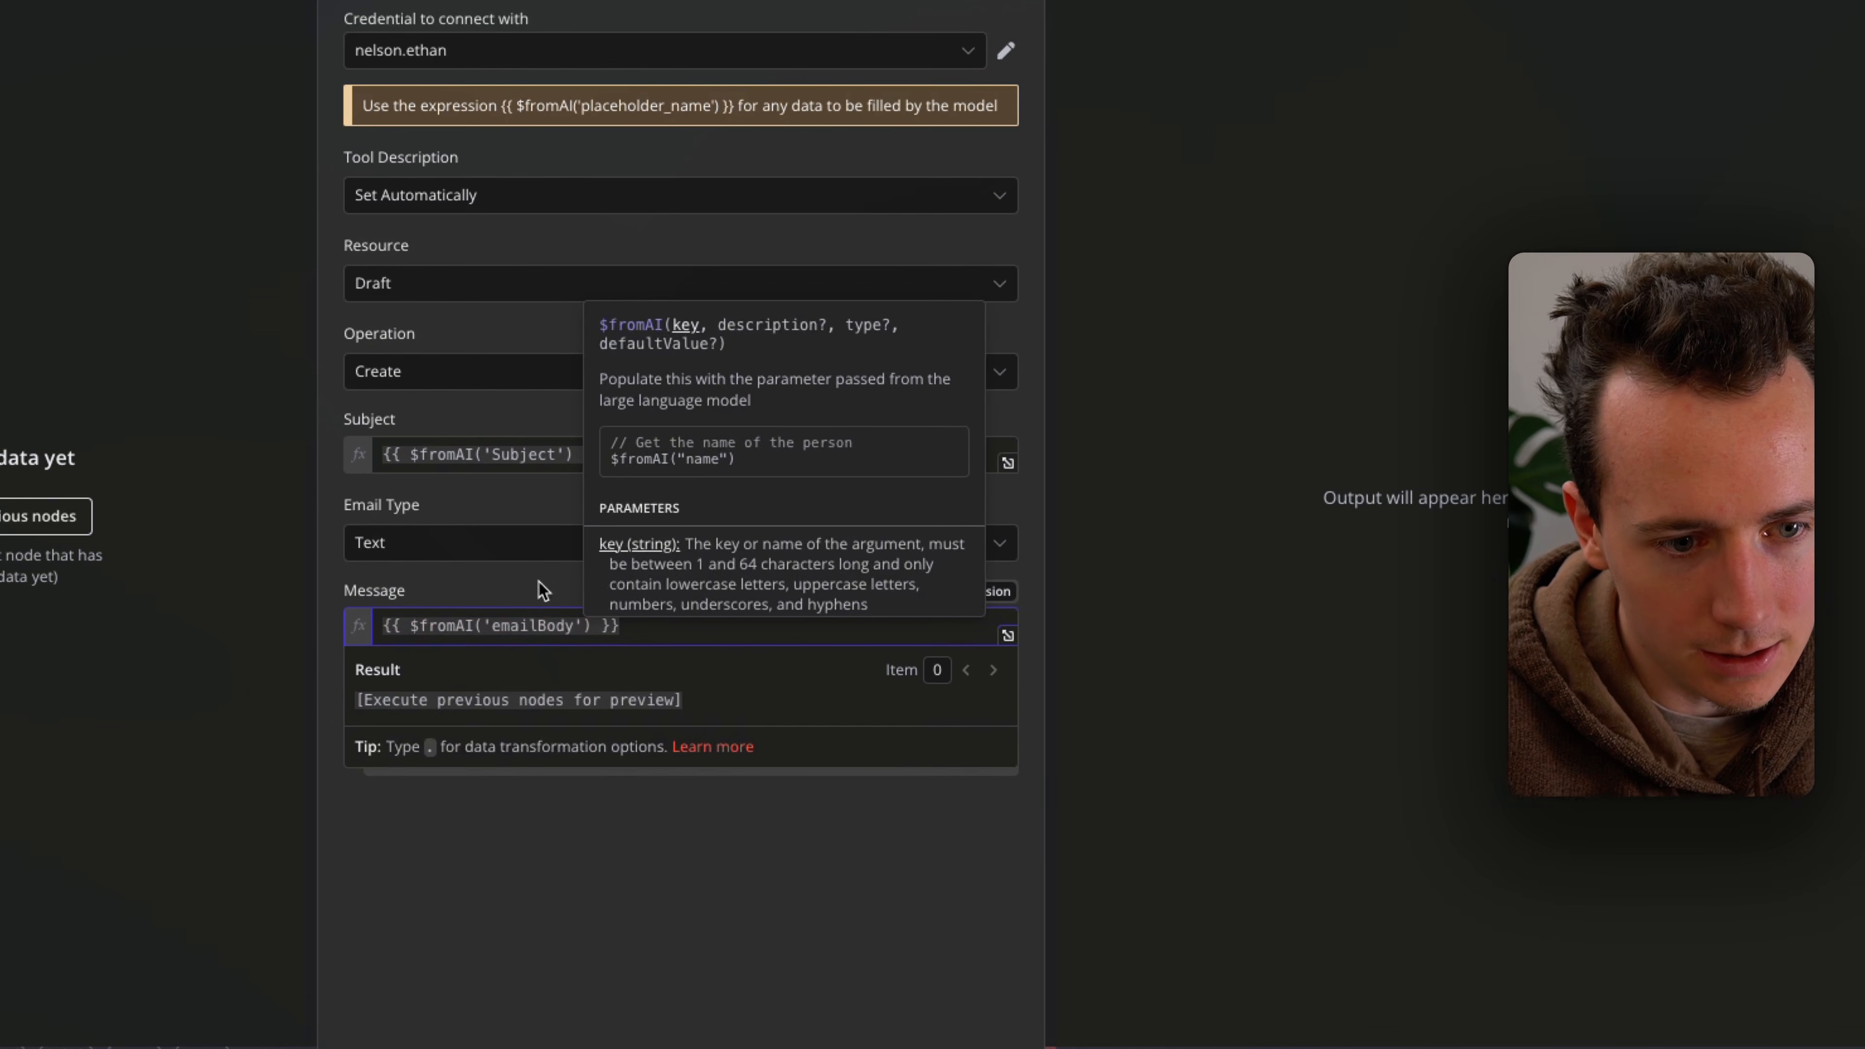
click(690, 694)
Step: Add the Thread ID option to the Gmail draft, and execute the previous nodes to load input data
click(563, 768)
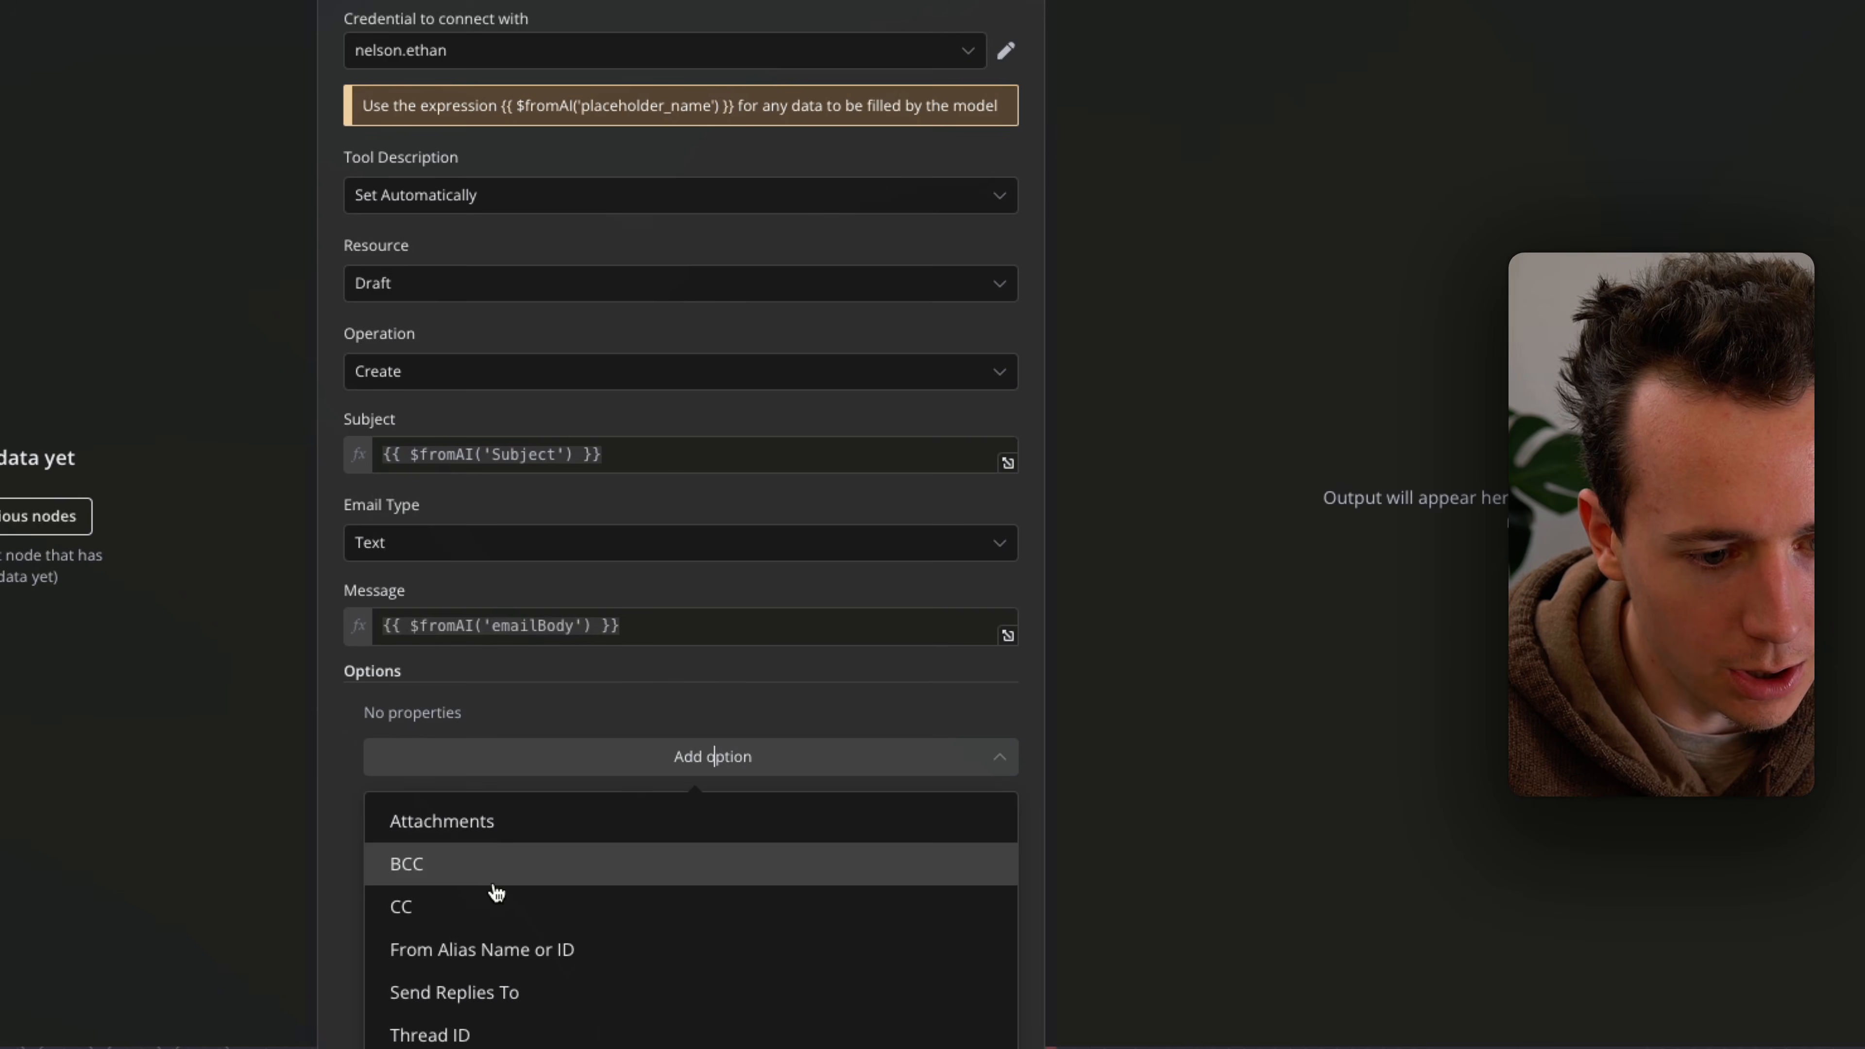
click(473, 1034)
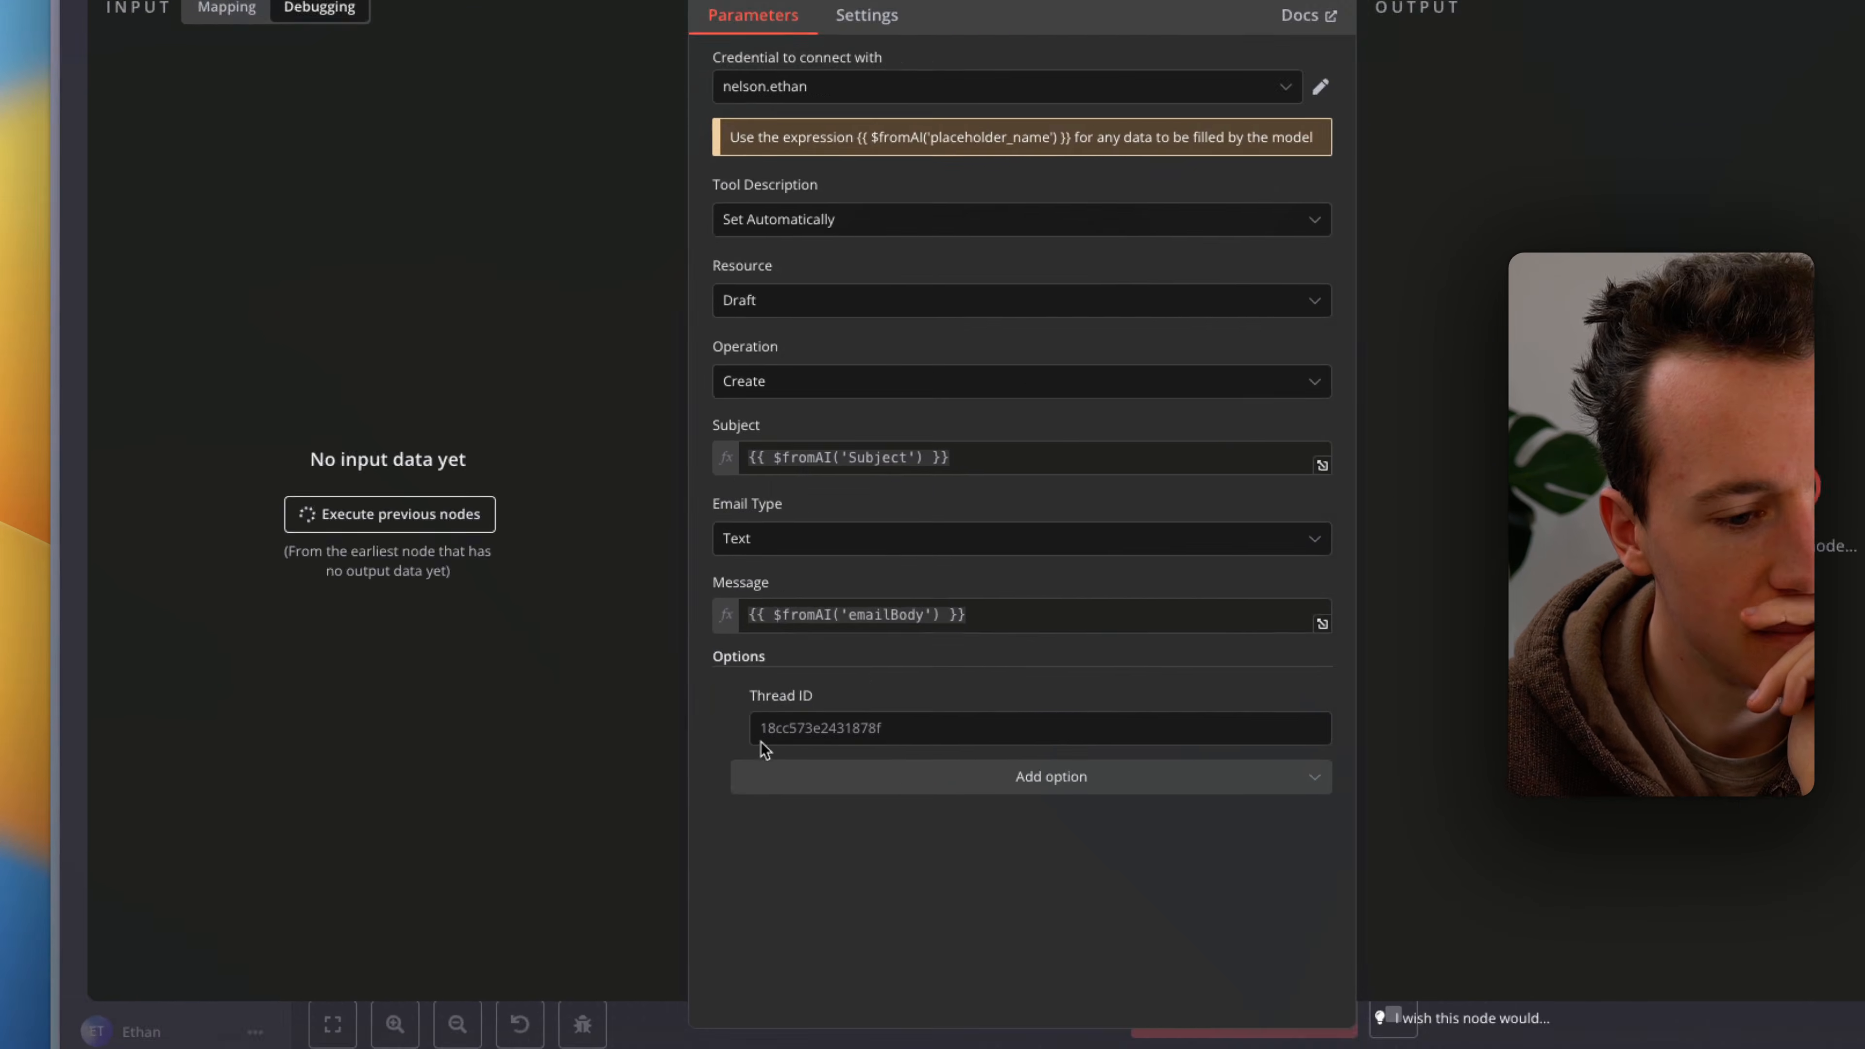
click(616, 705)
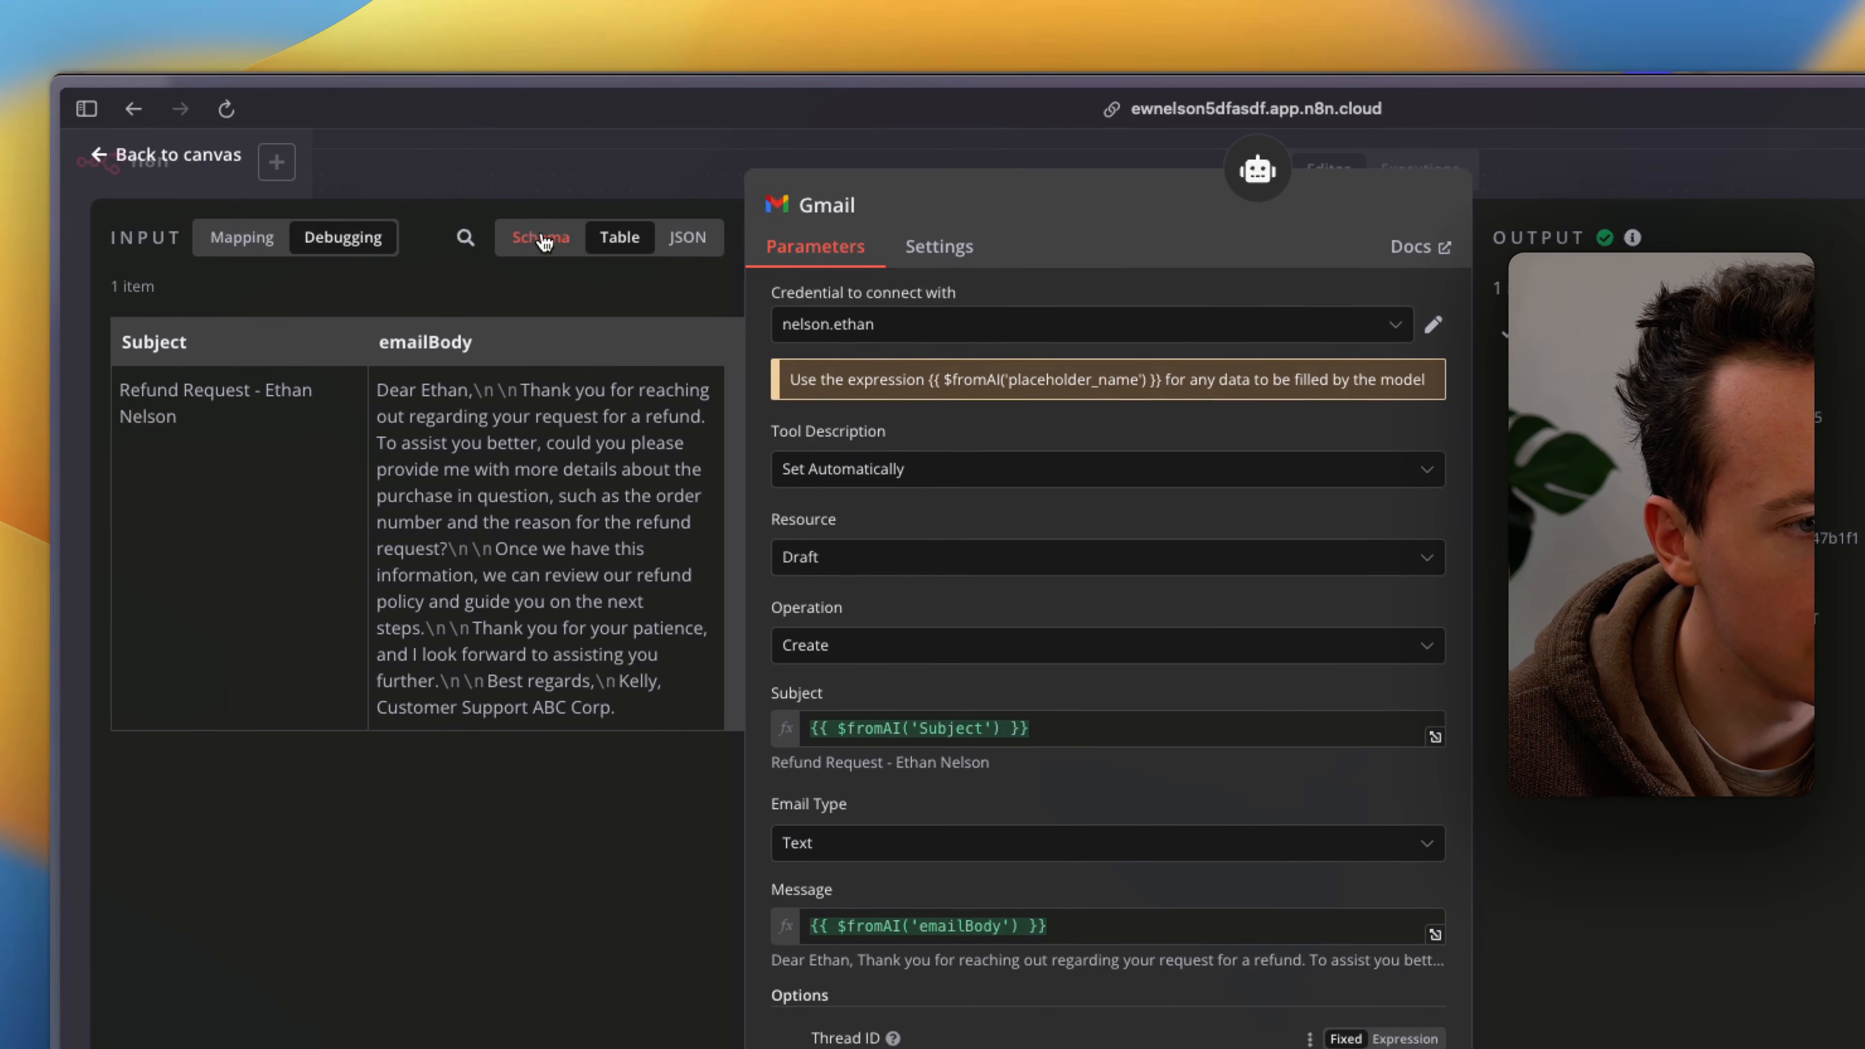
Step: Map the Text Classifier's threadID from the schema view to the Thread ID option as {{ $json.threadID }}
click(433, 188)
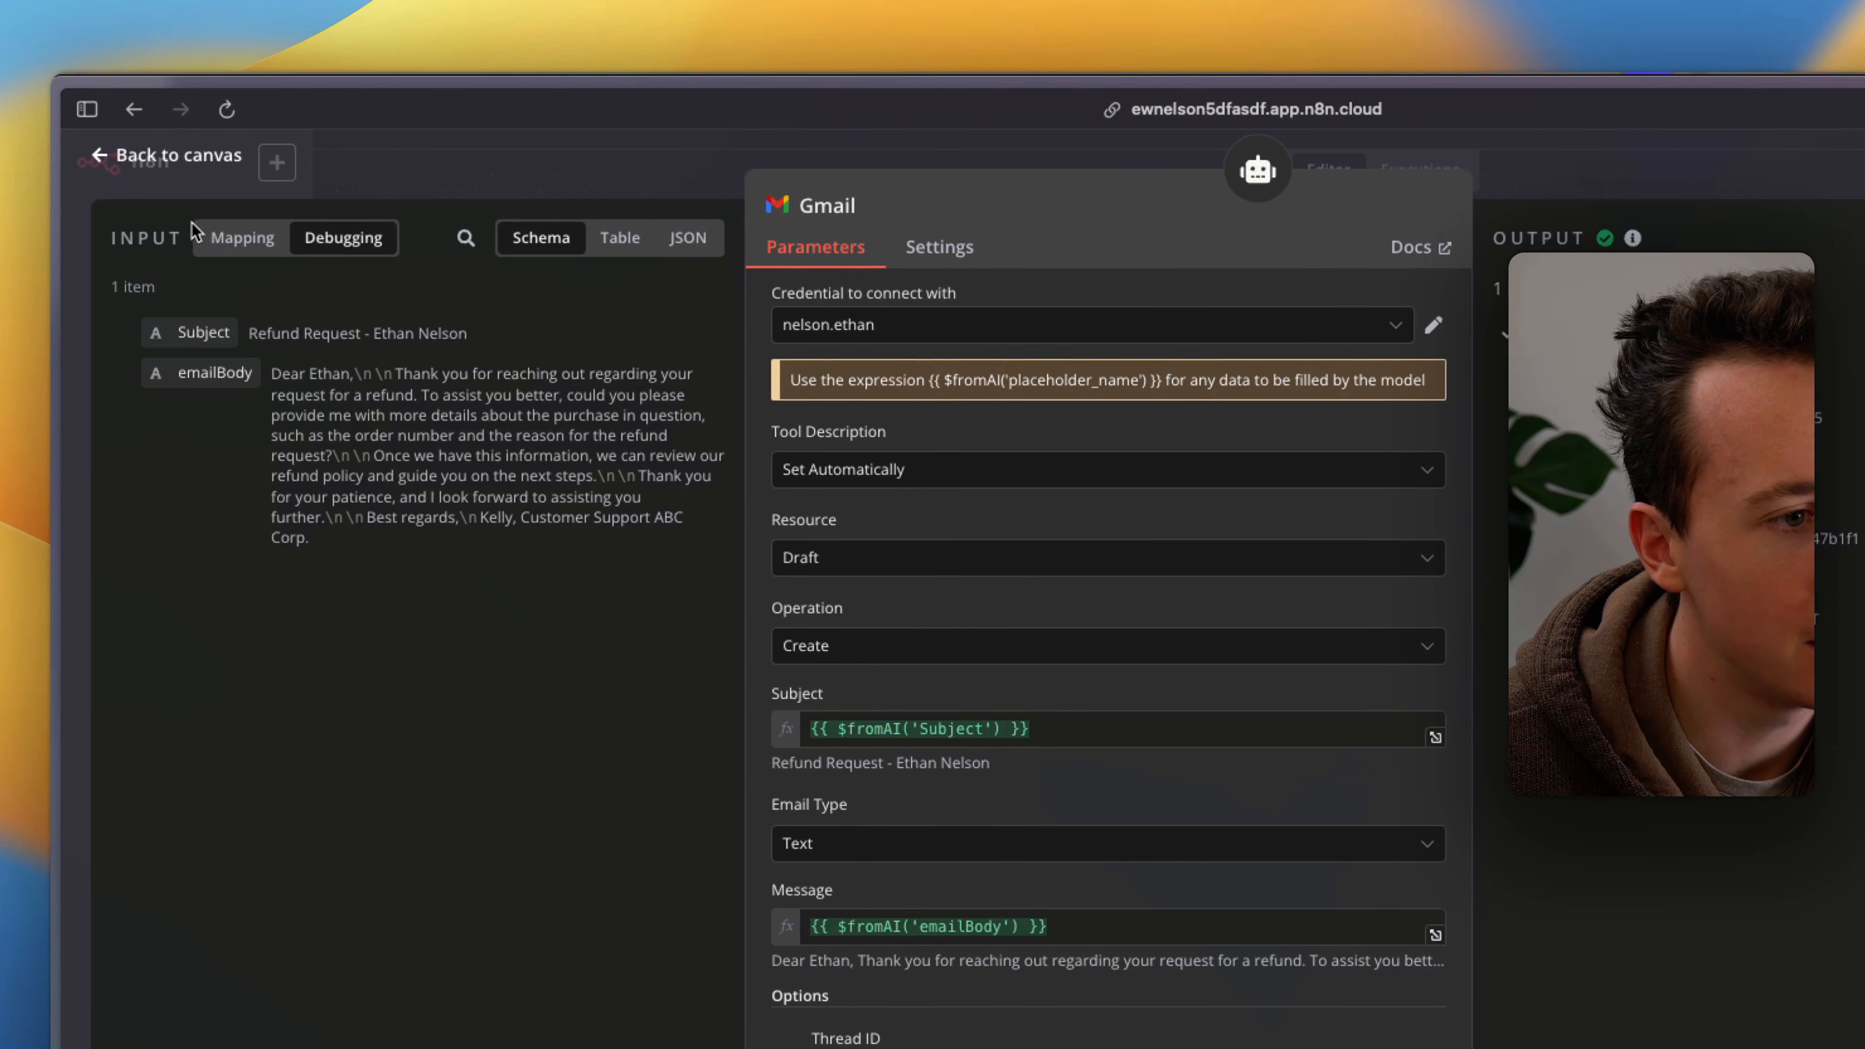
click(232, 238)
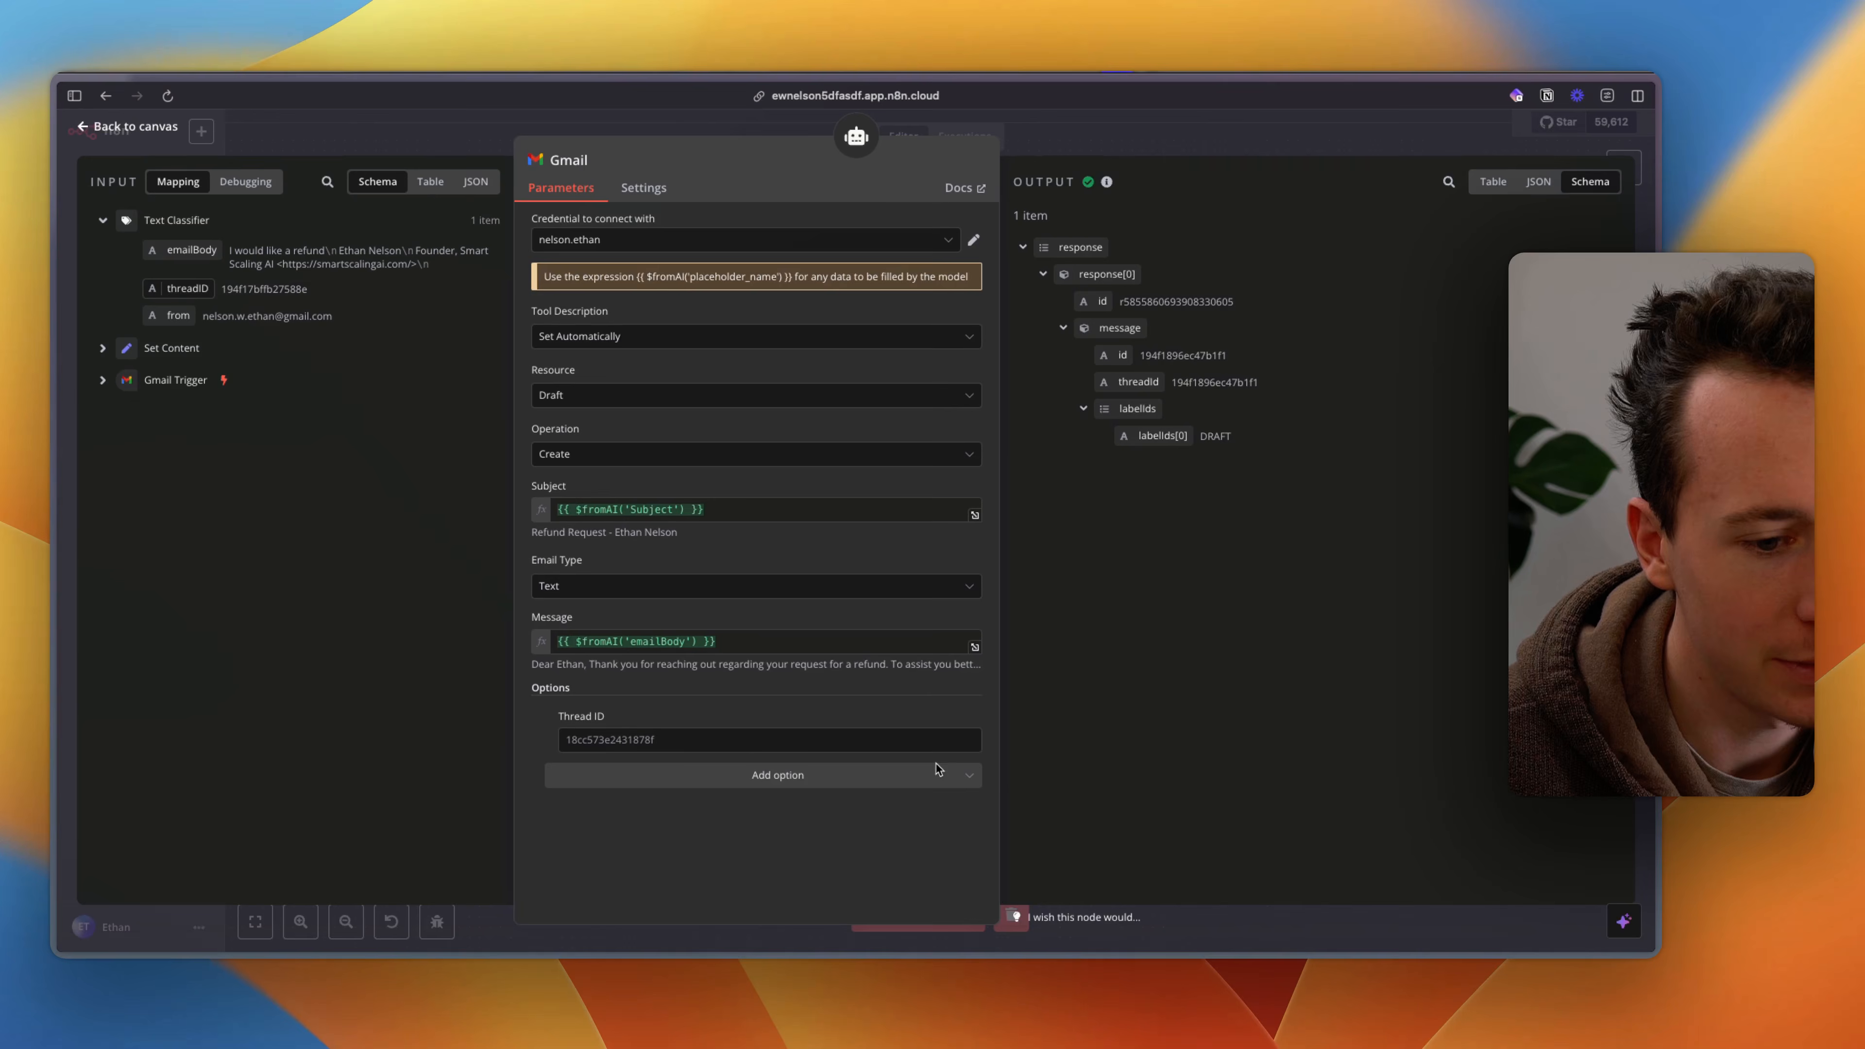
click(1069, 791)
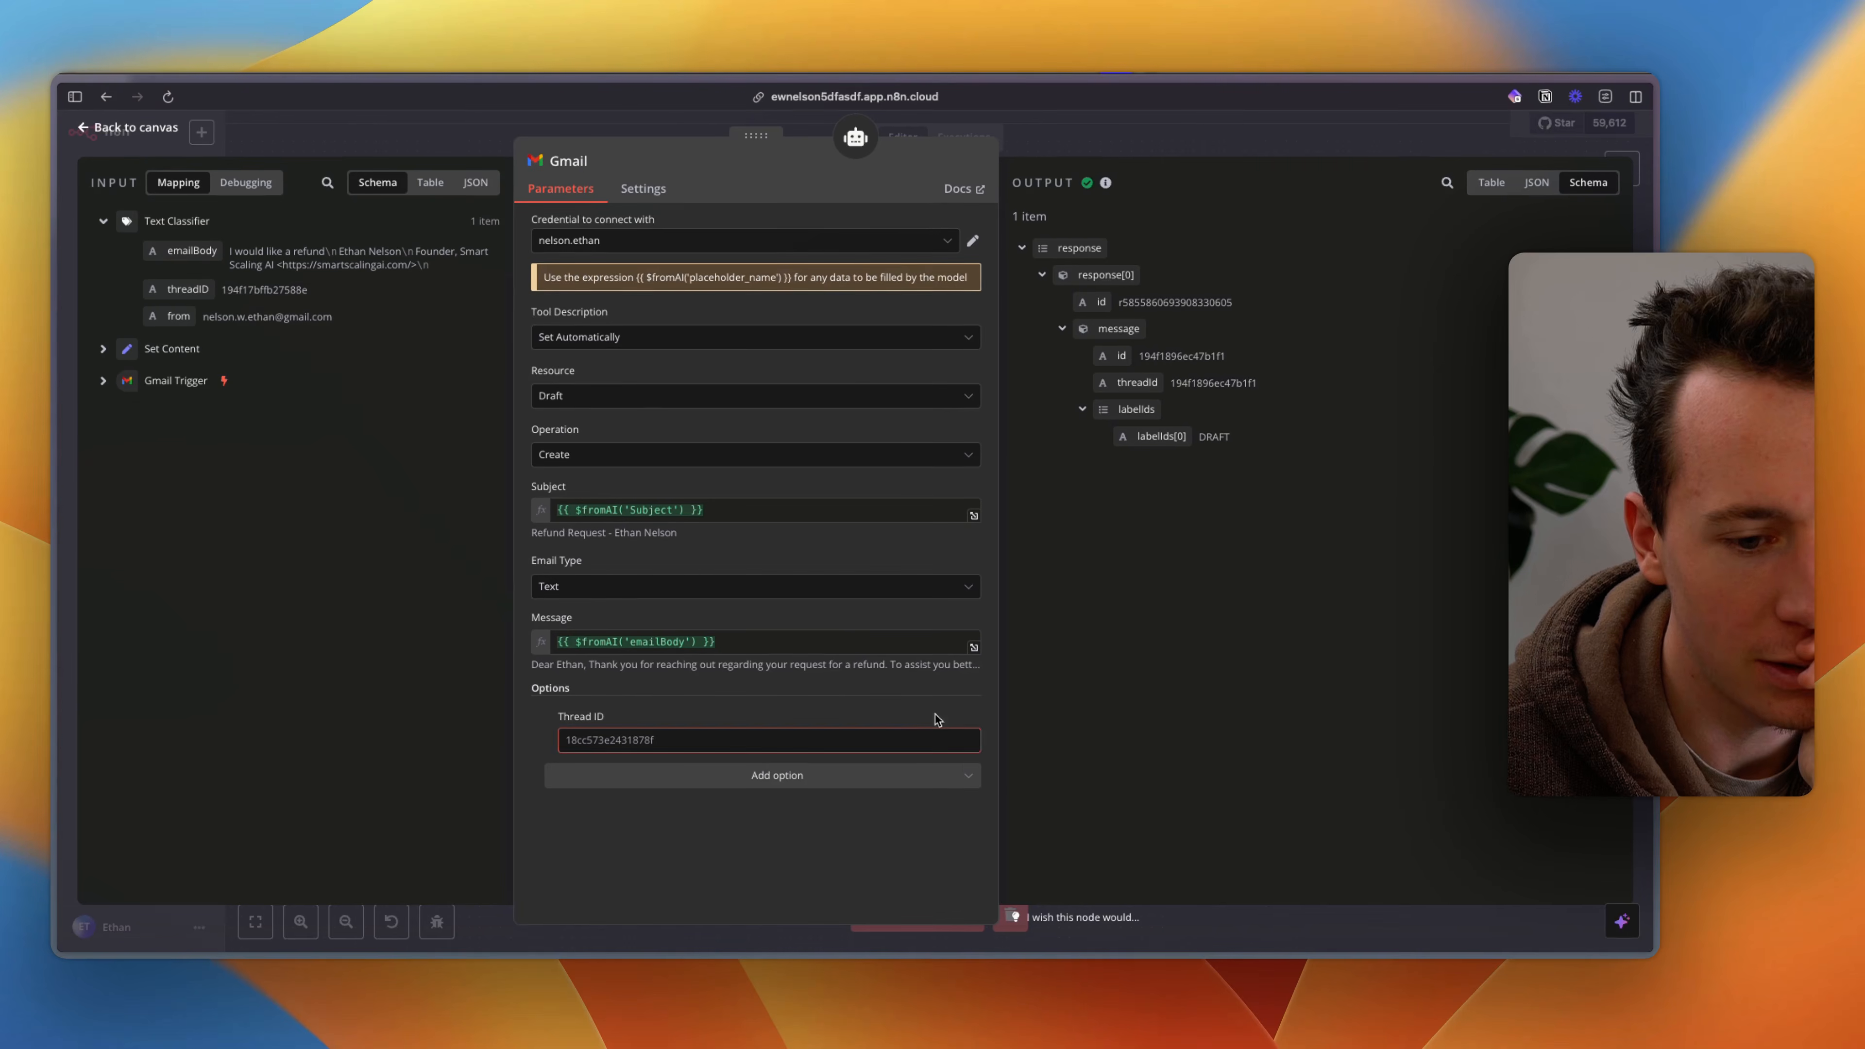
click(954, 724)
drag(188, 289, 586, 757)
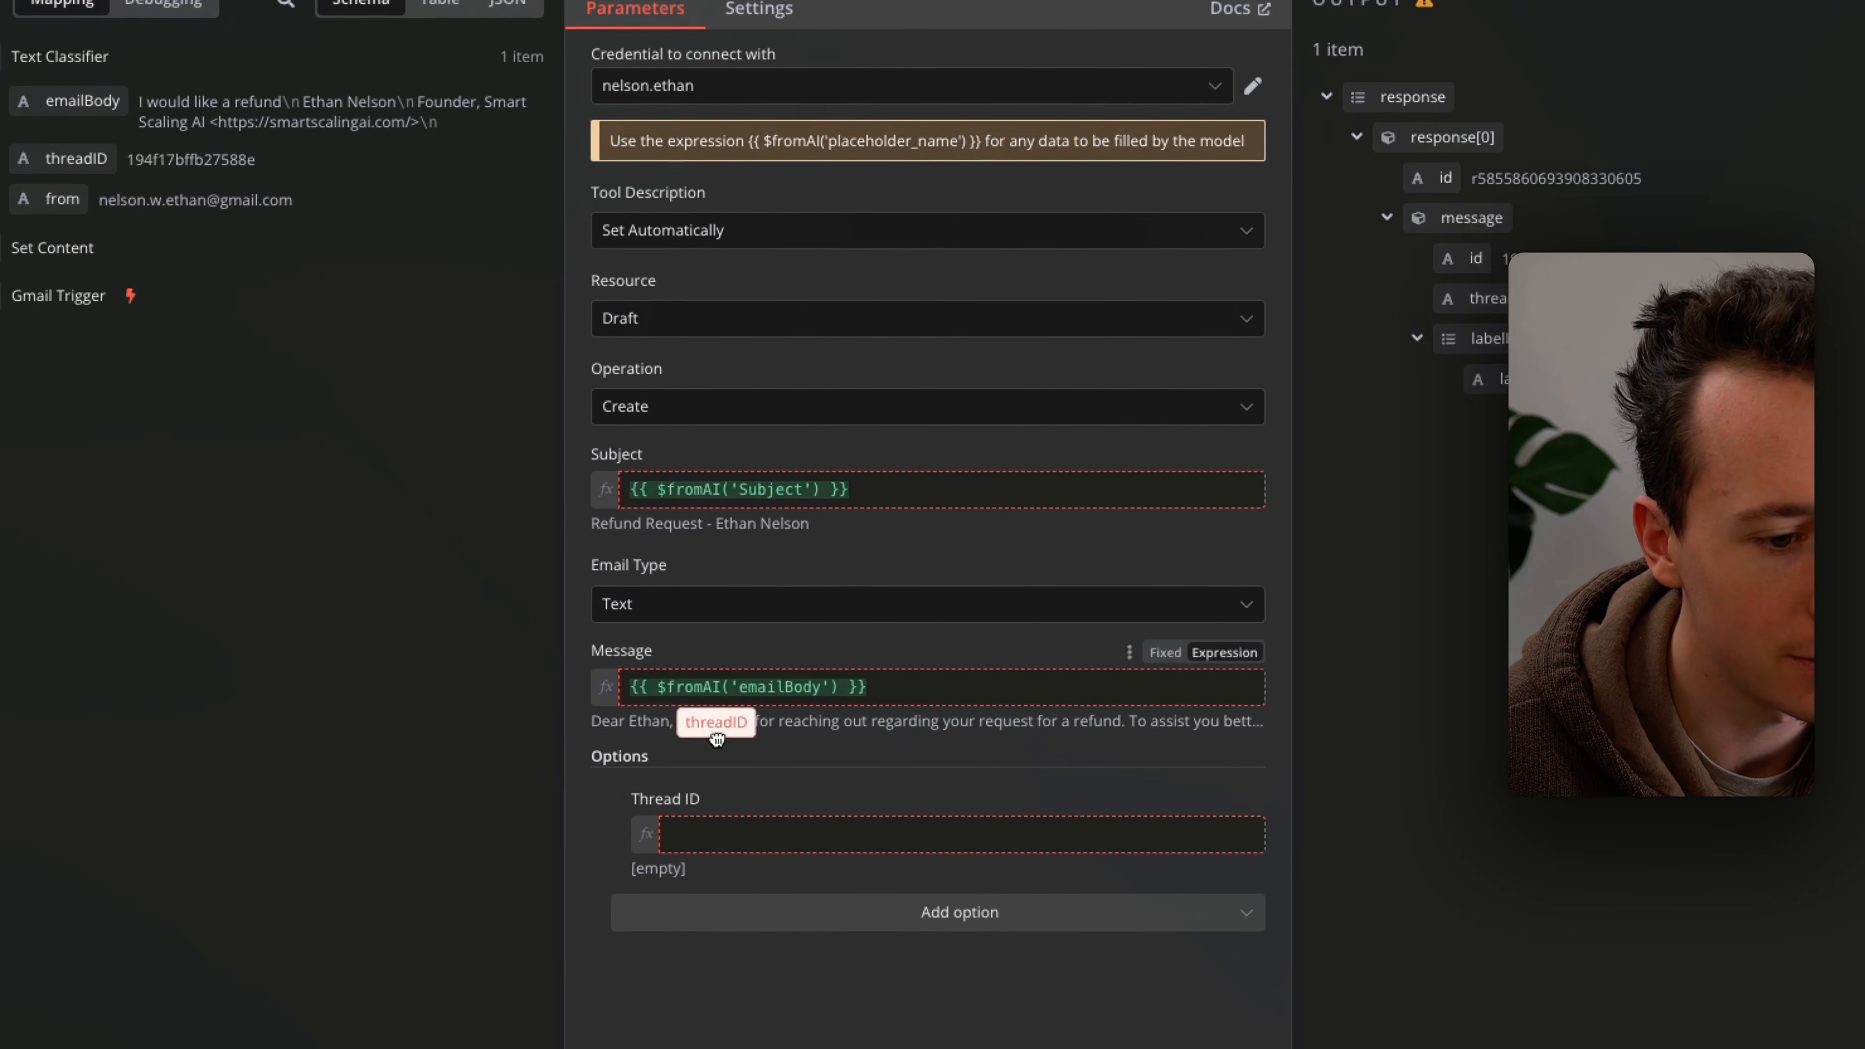
drag(610, 837, 624, 815)
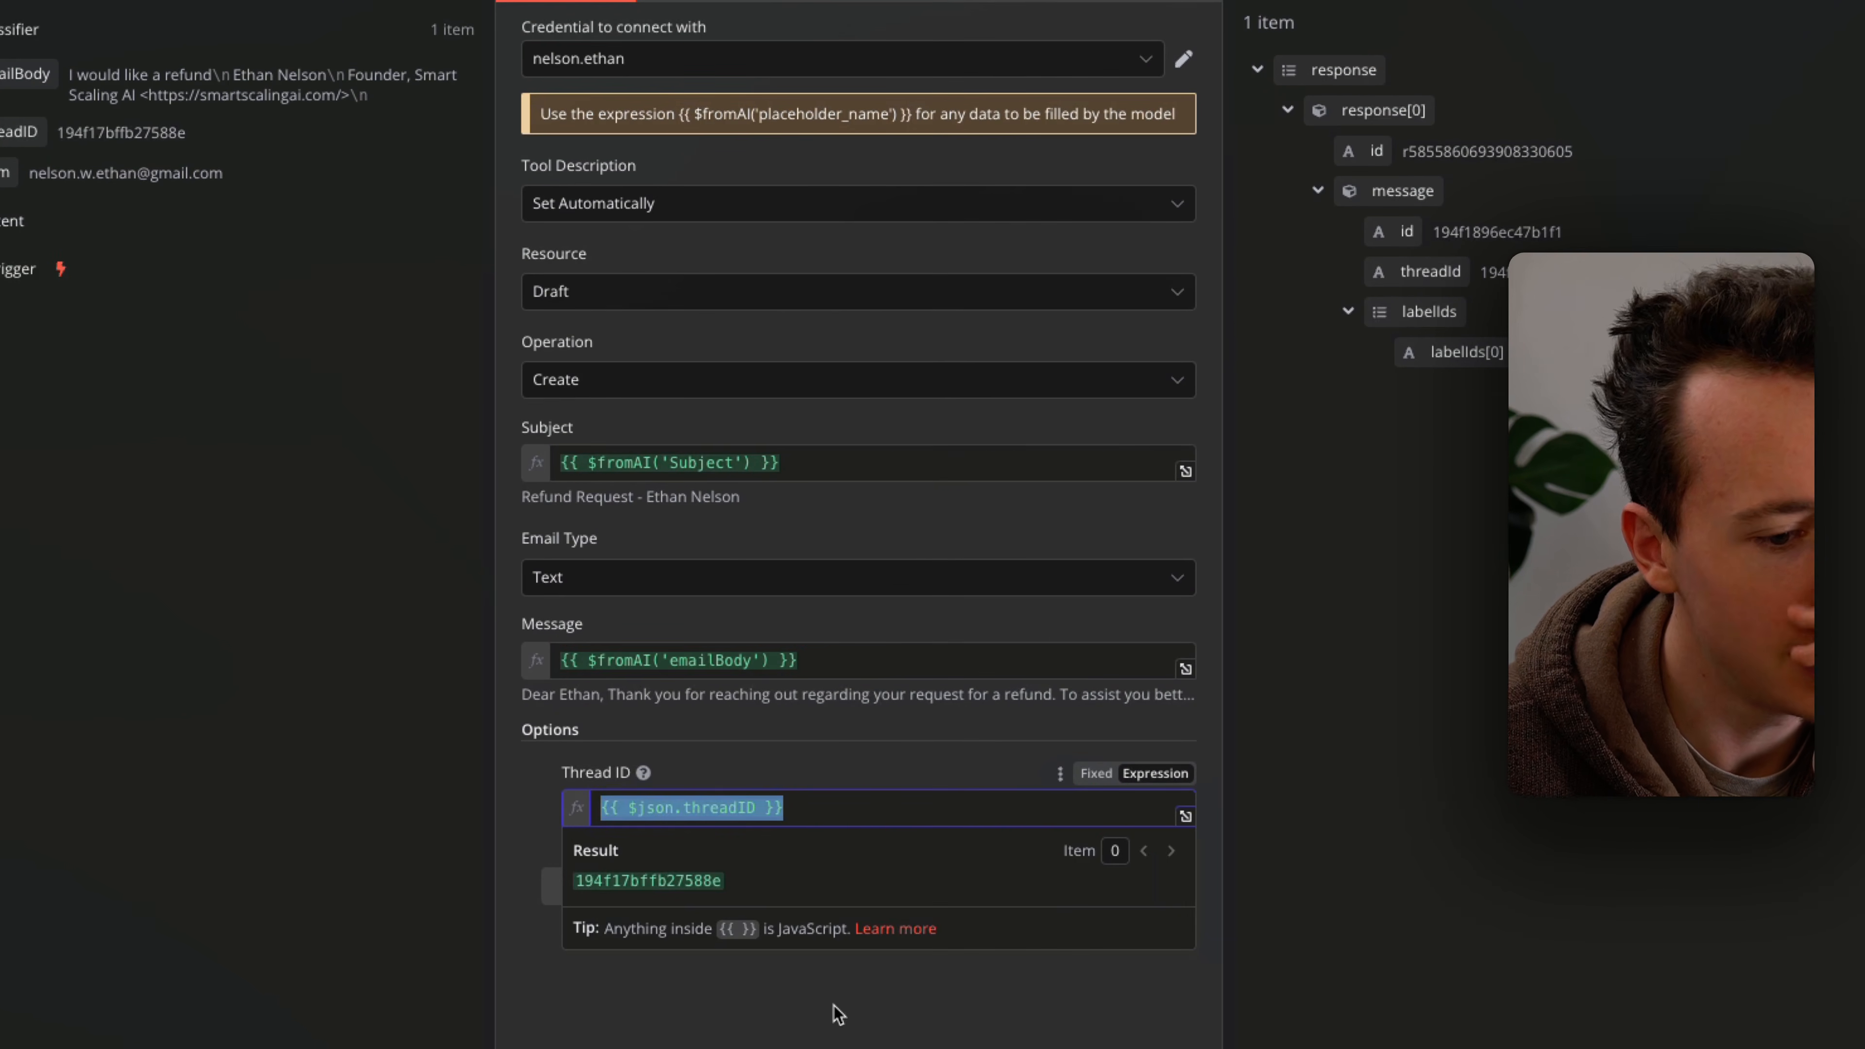
click(853, 747)
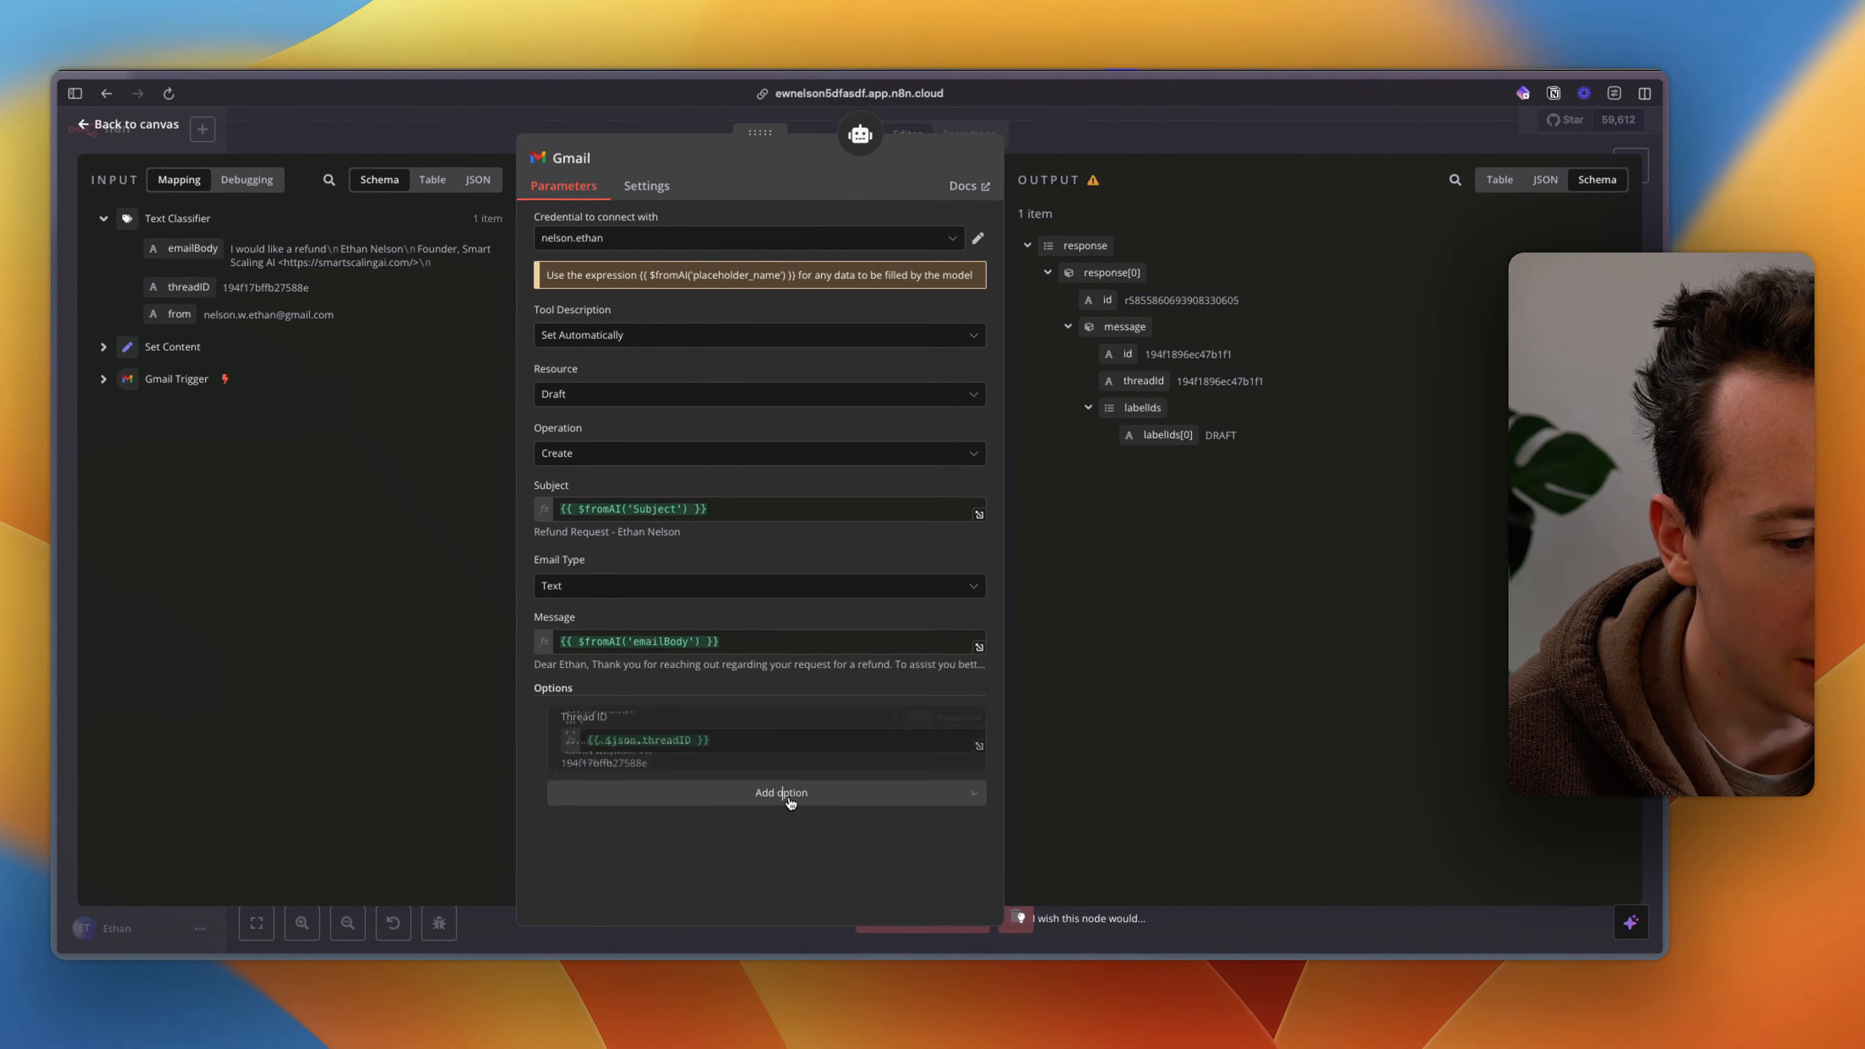
Step: Add the To Email option and map it to the Gmail Trigger's sender address, {{ $('Gmail Trigger').item.json.from.value[0].address }}
click(807, 803)
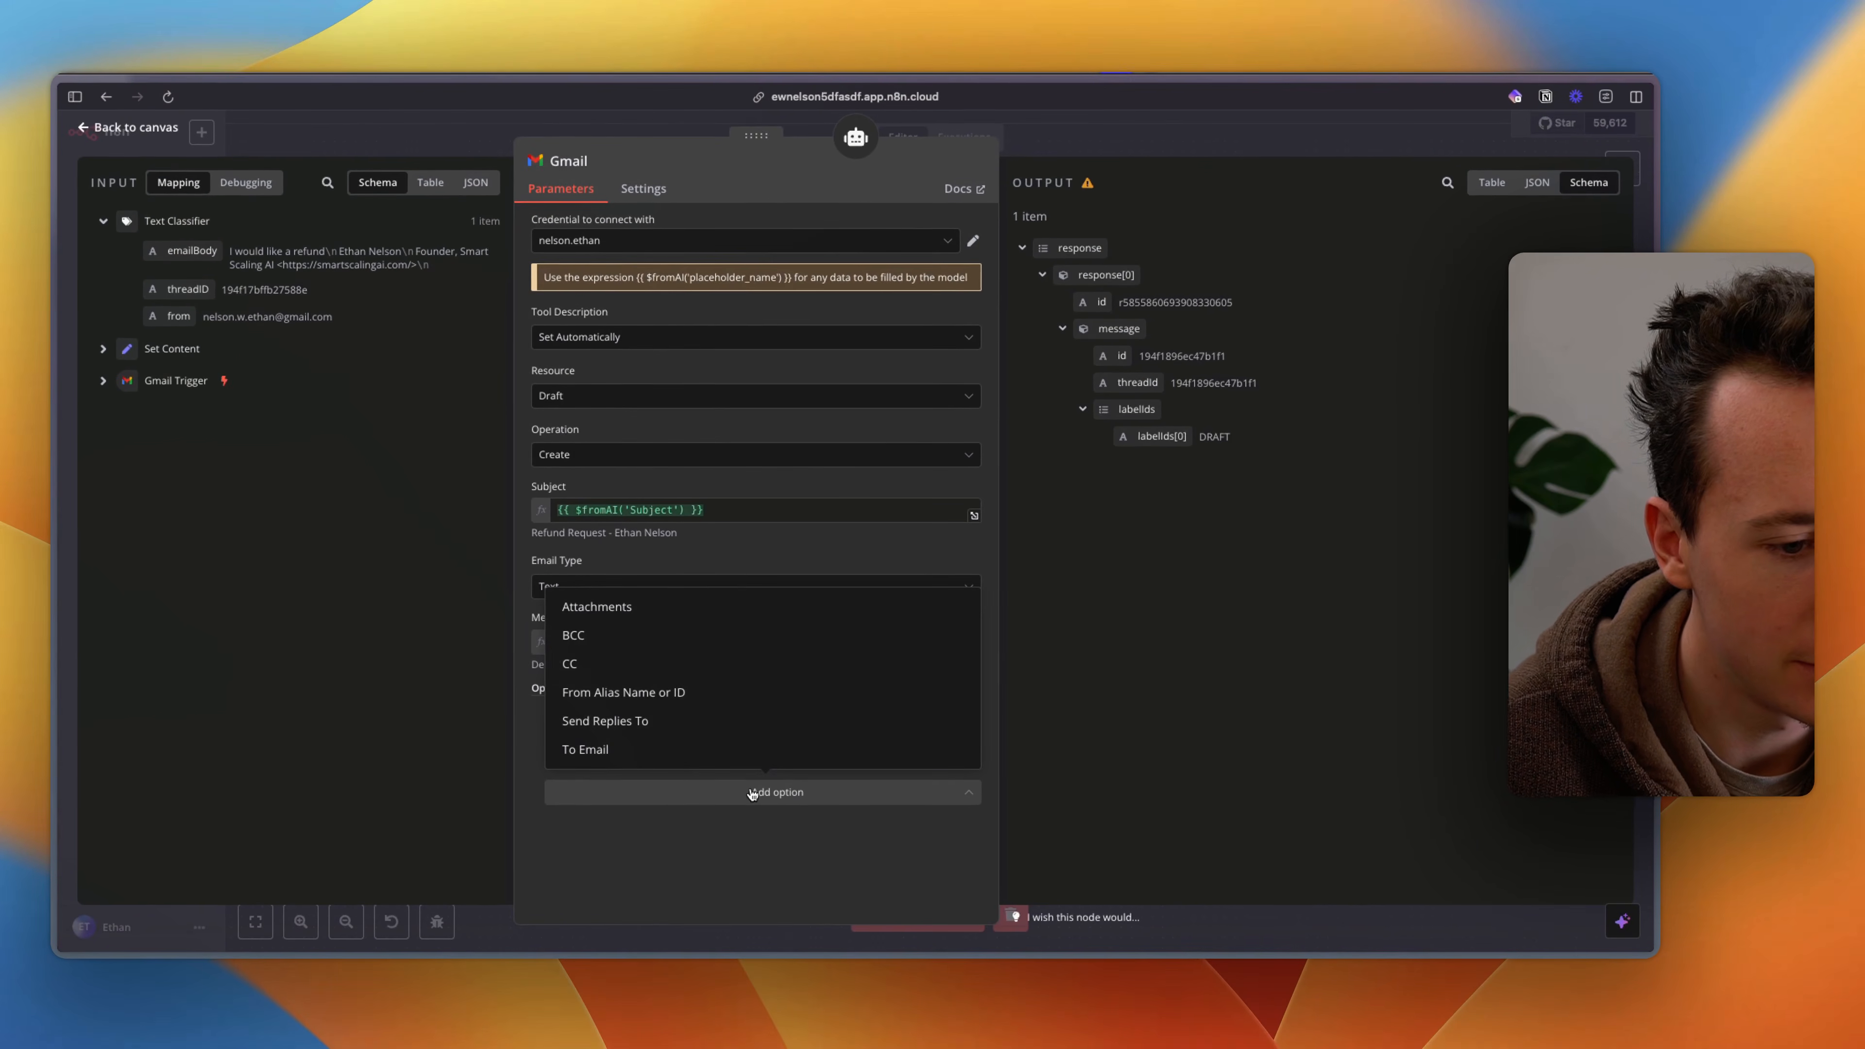
click(577, 752)
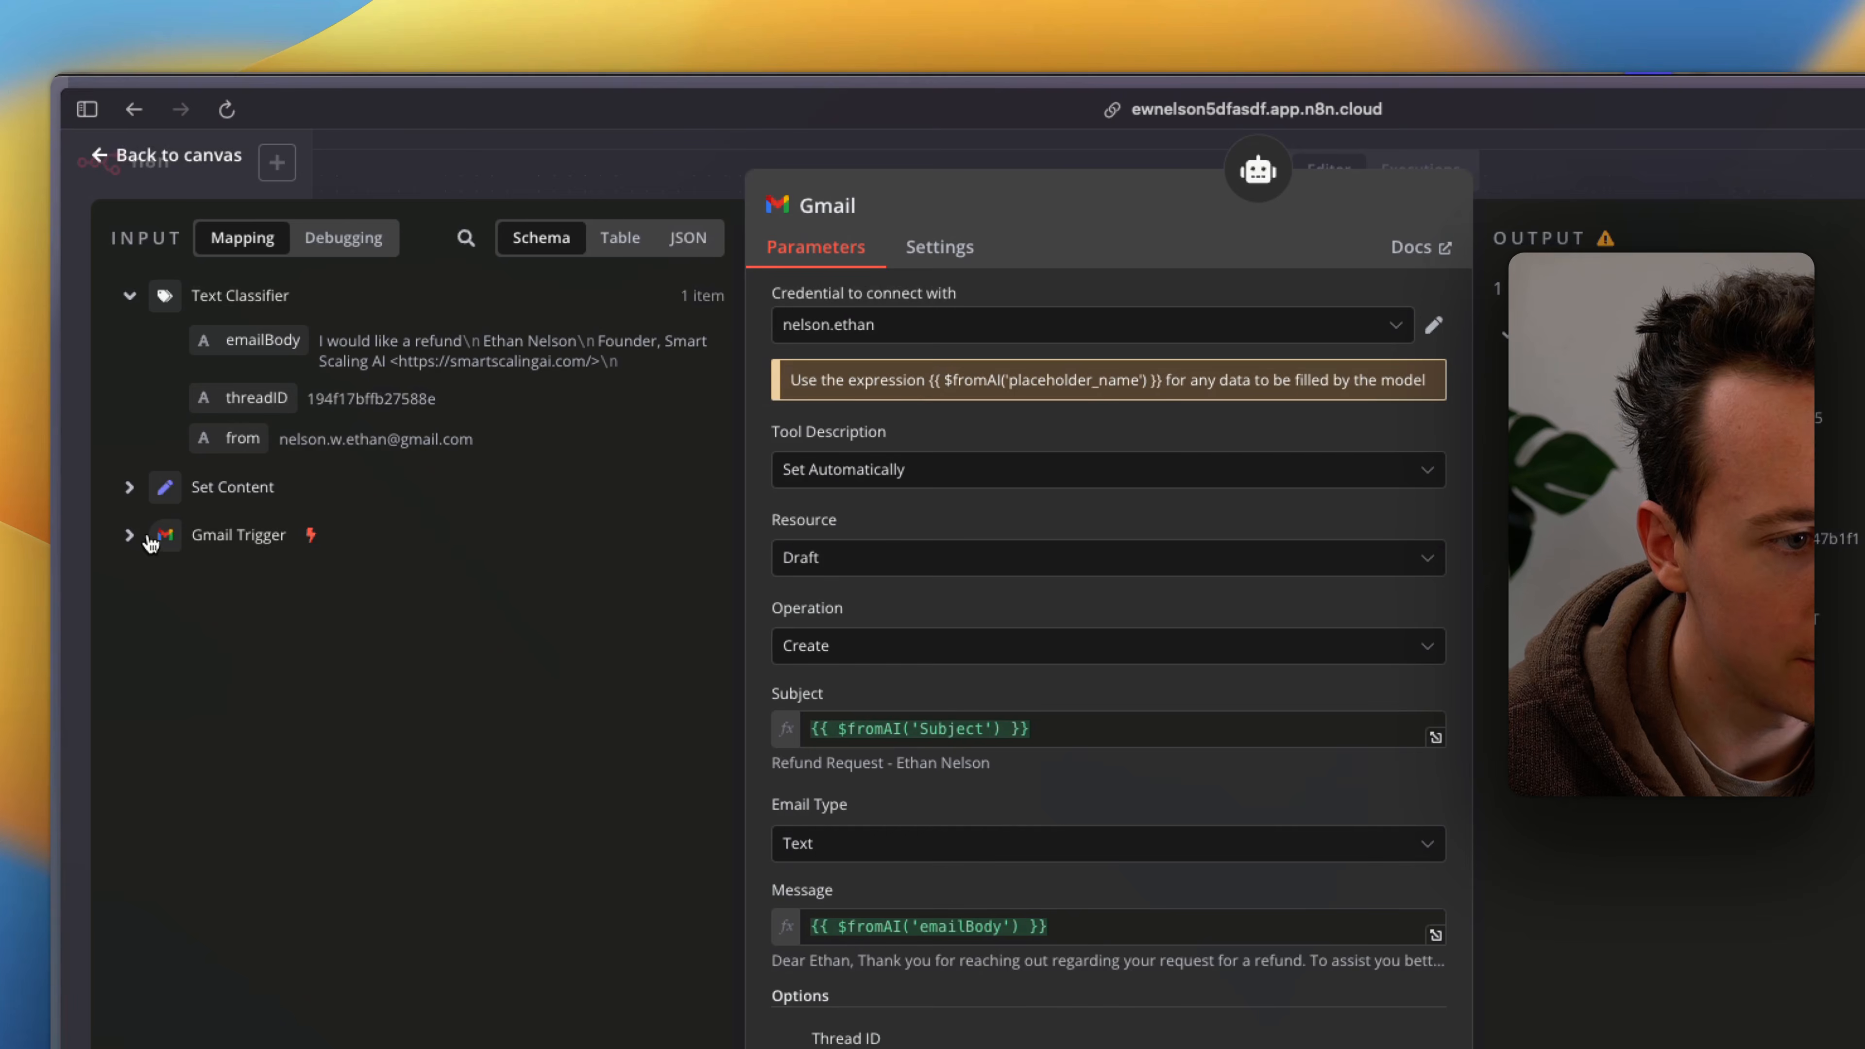
click(127, 535)
scroll(234, 709, down, 3)
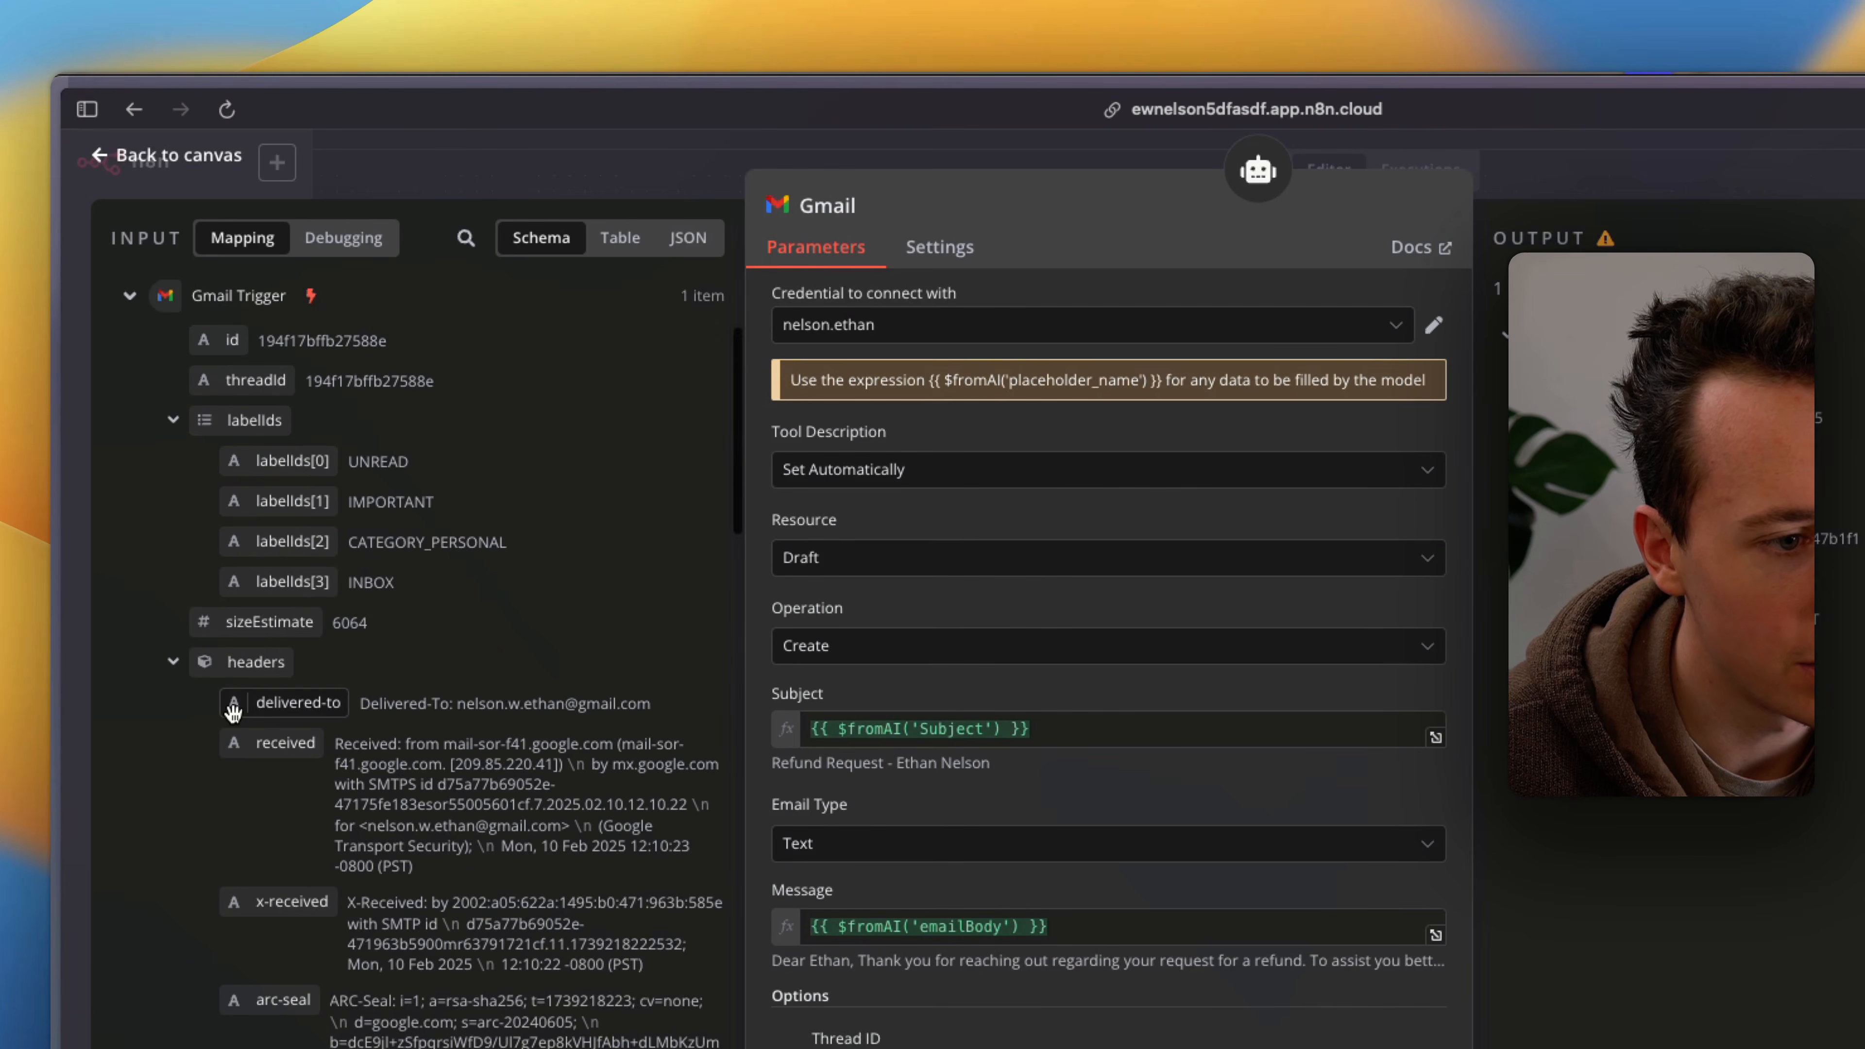
scroll(459, 902, down, 15)
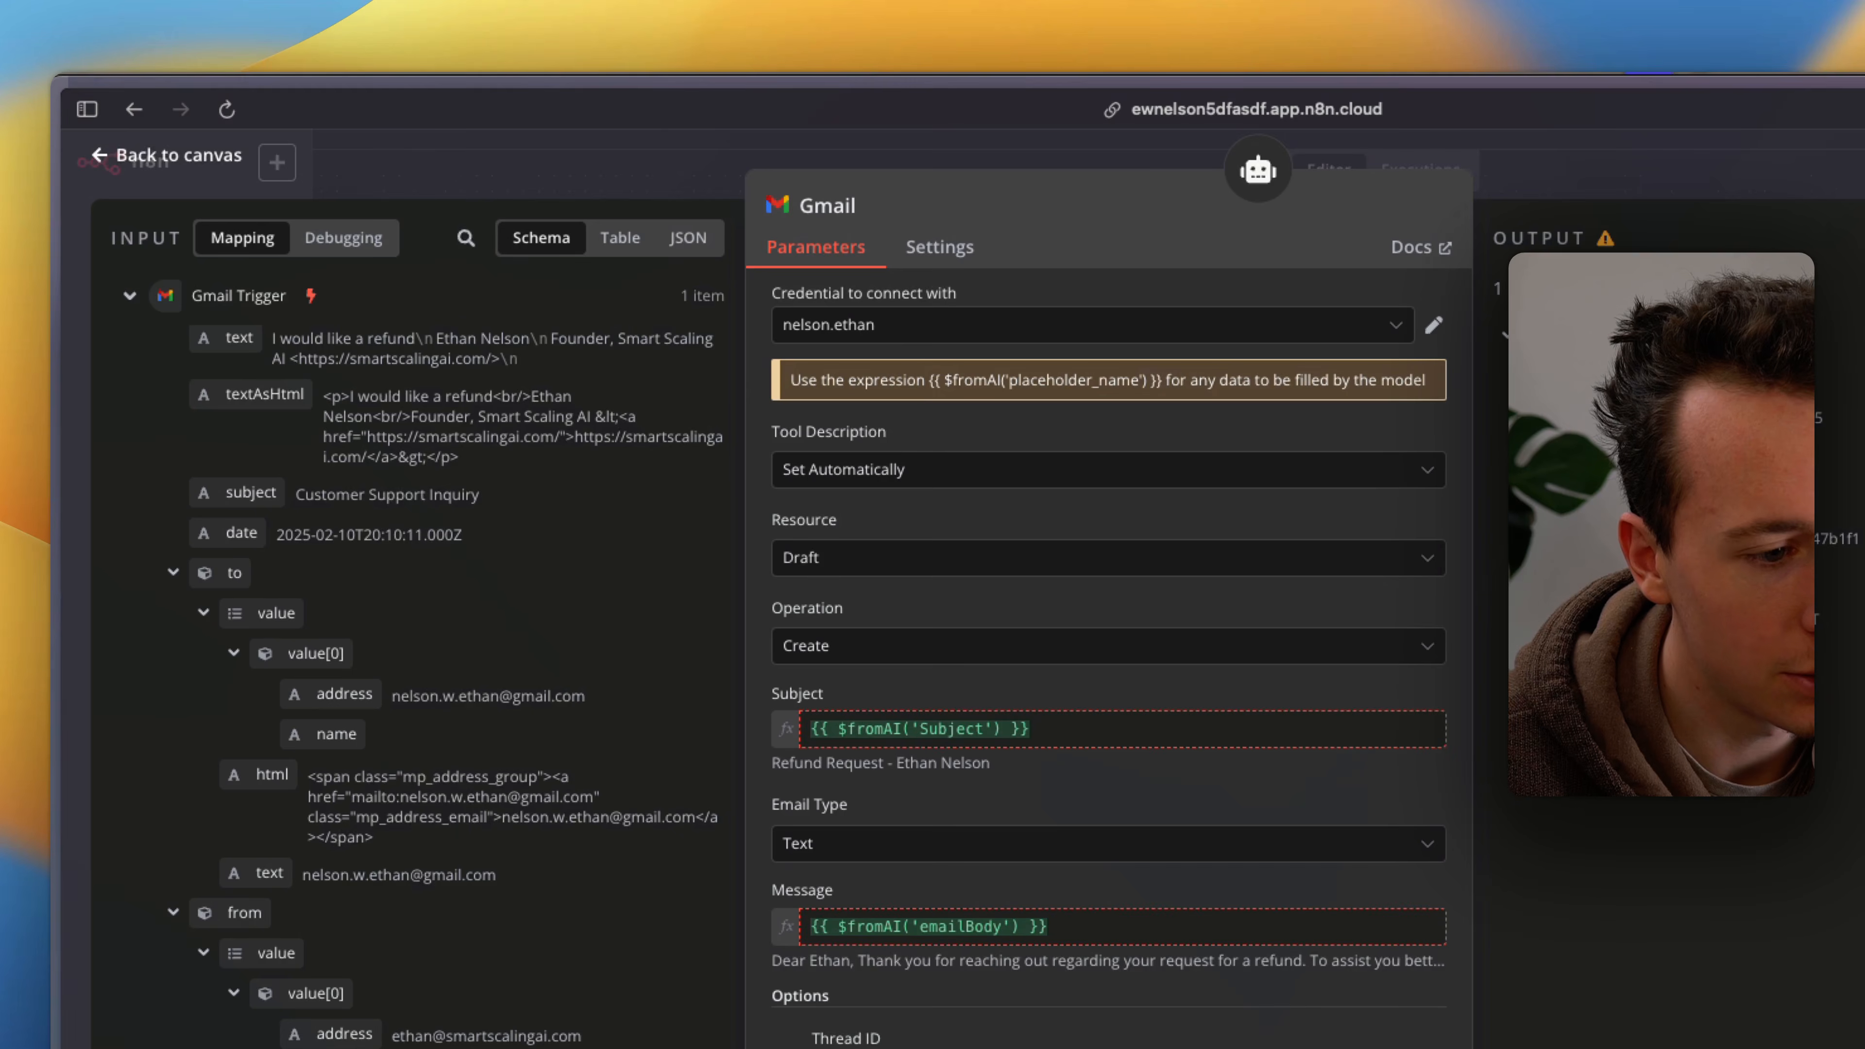
drag(343, 1033, 791, 1026)
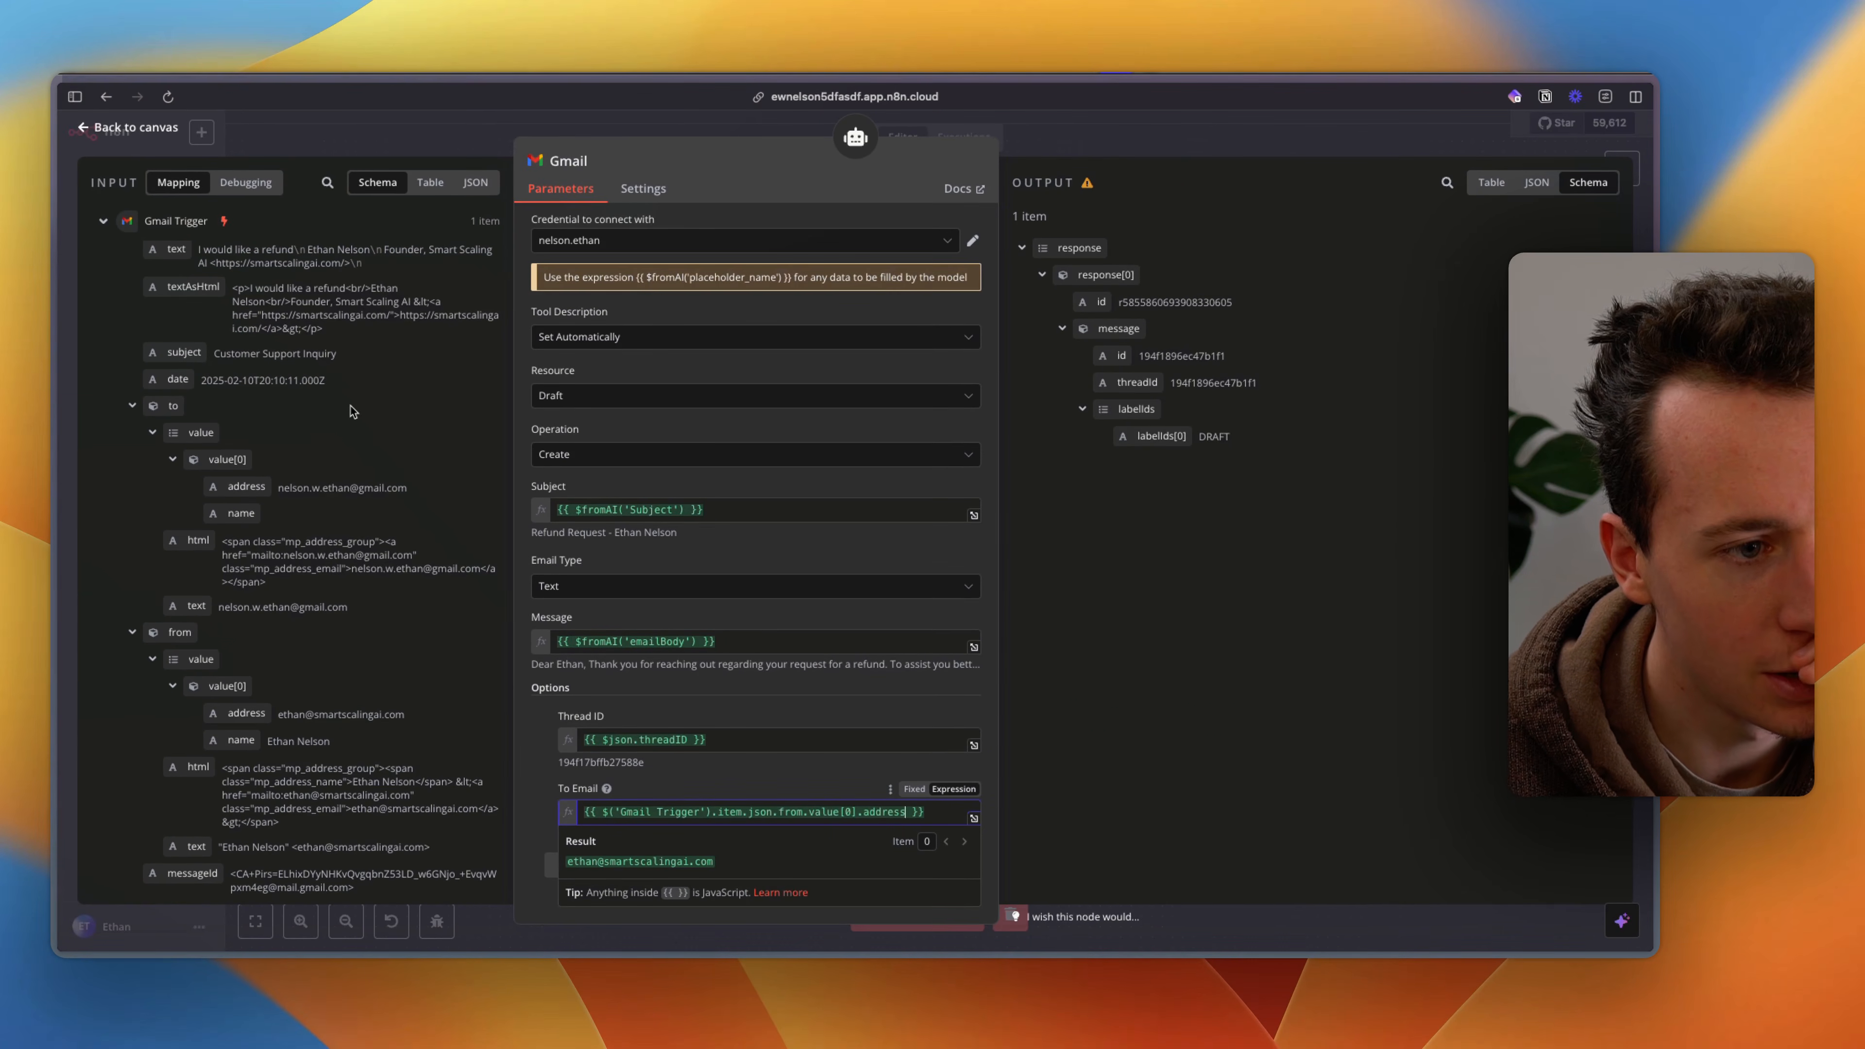
scroll(353, 411, up, 15)
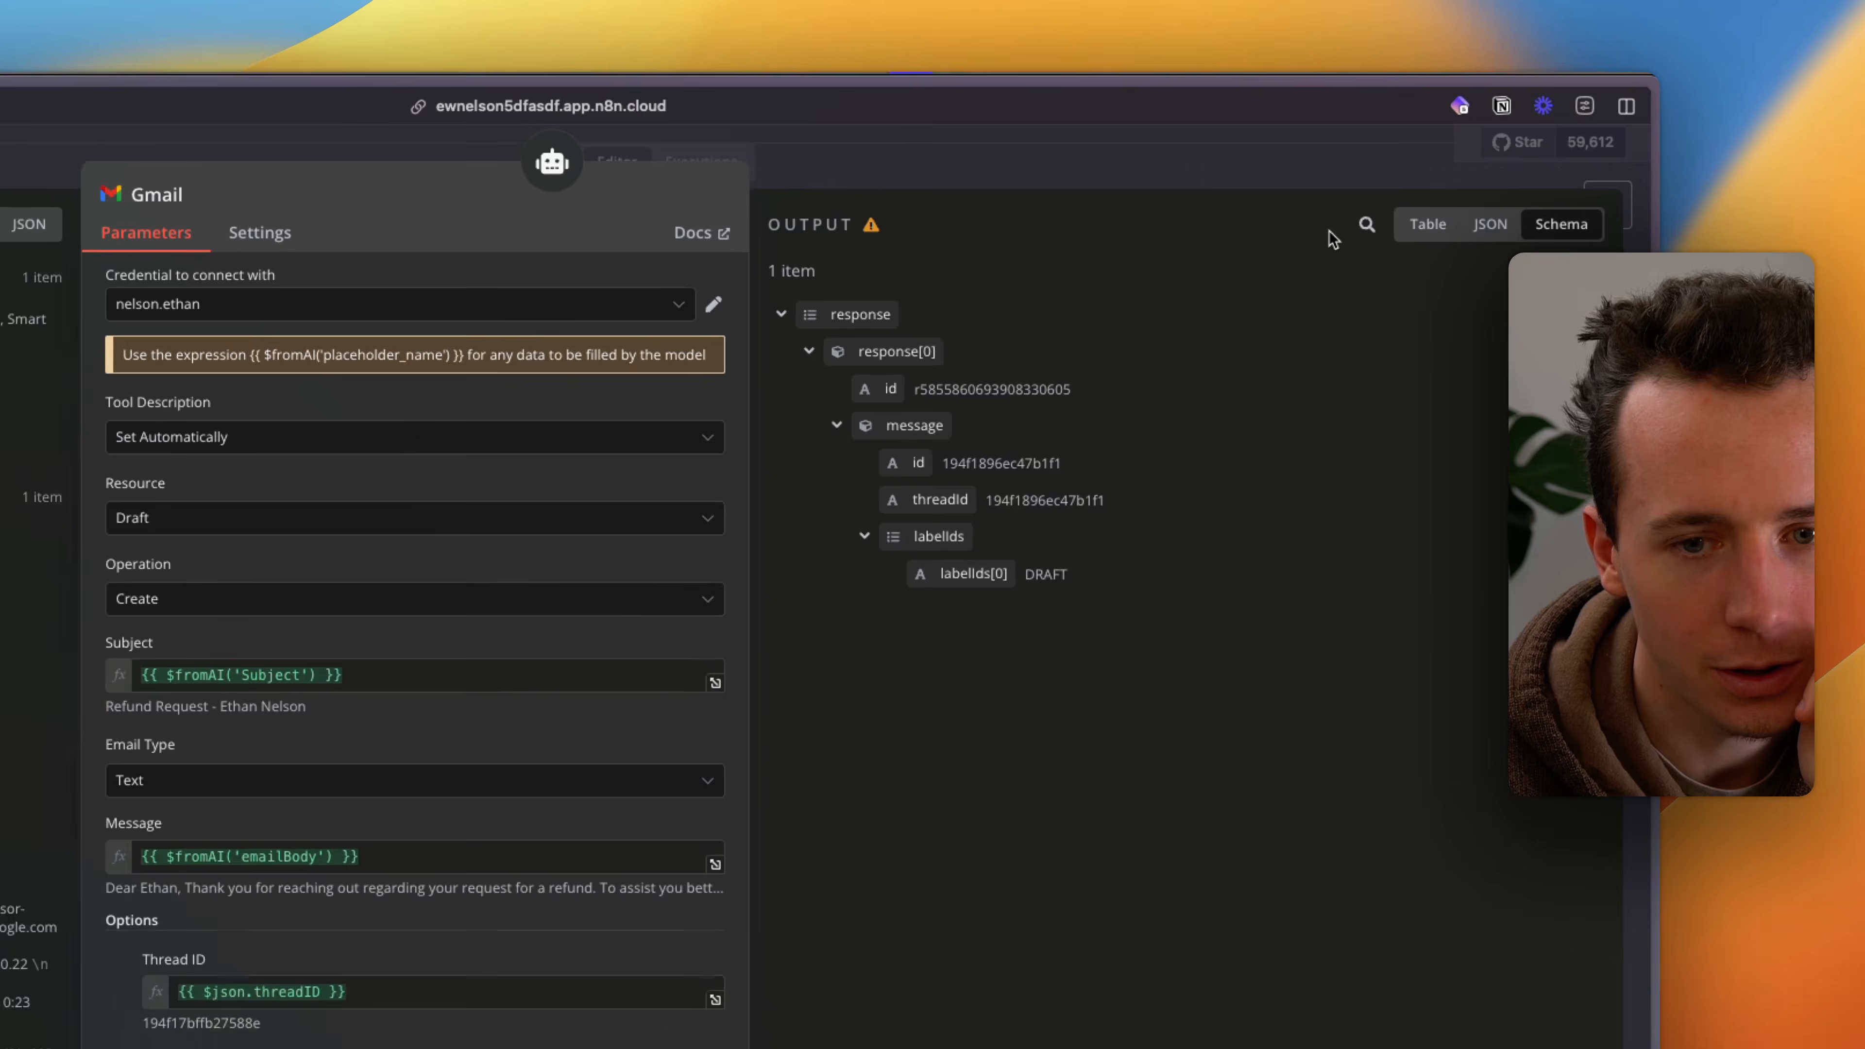
Step: Close the Gmail node's settings, move that node clear of the Vector Store Tool, and test the workflow
click(1342, 120)
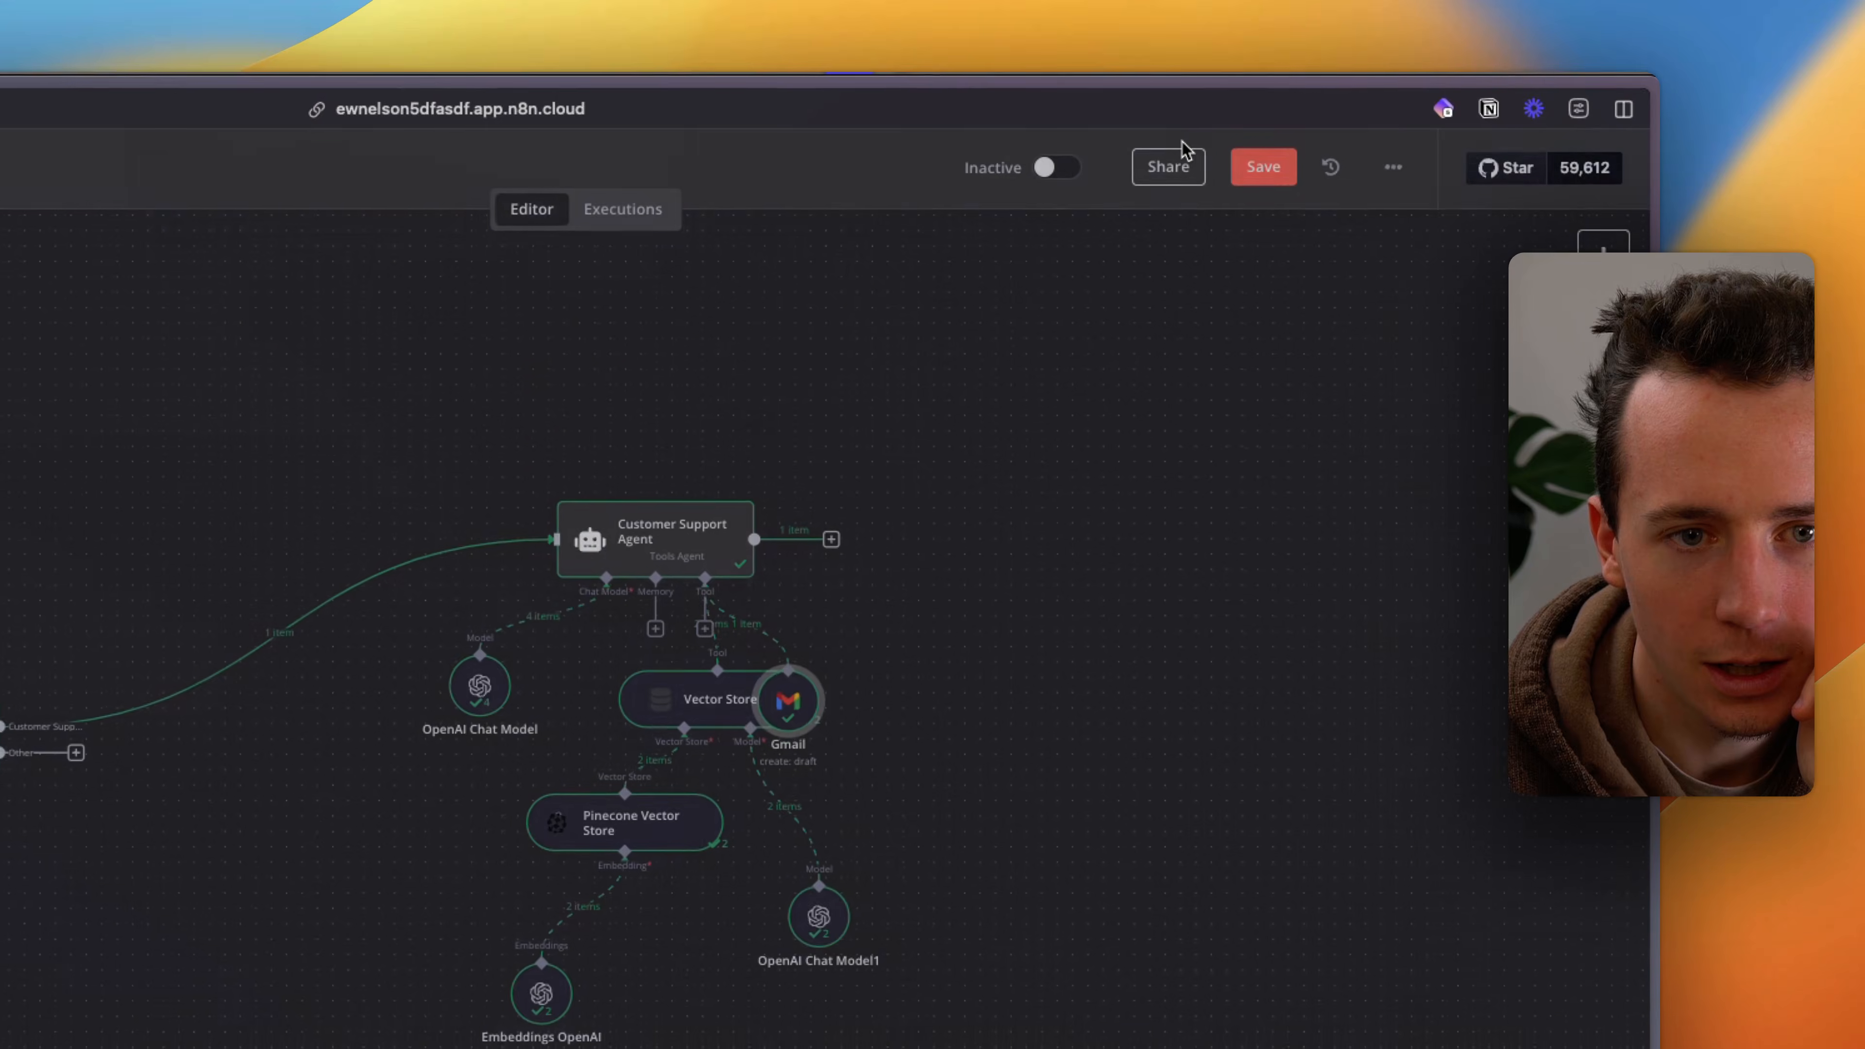
drag(822, 683, 996, 670)
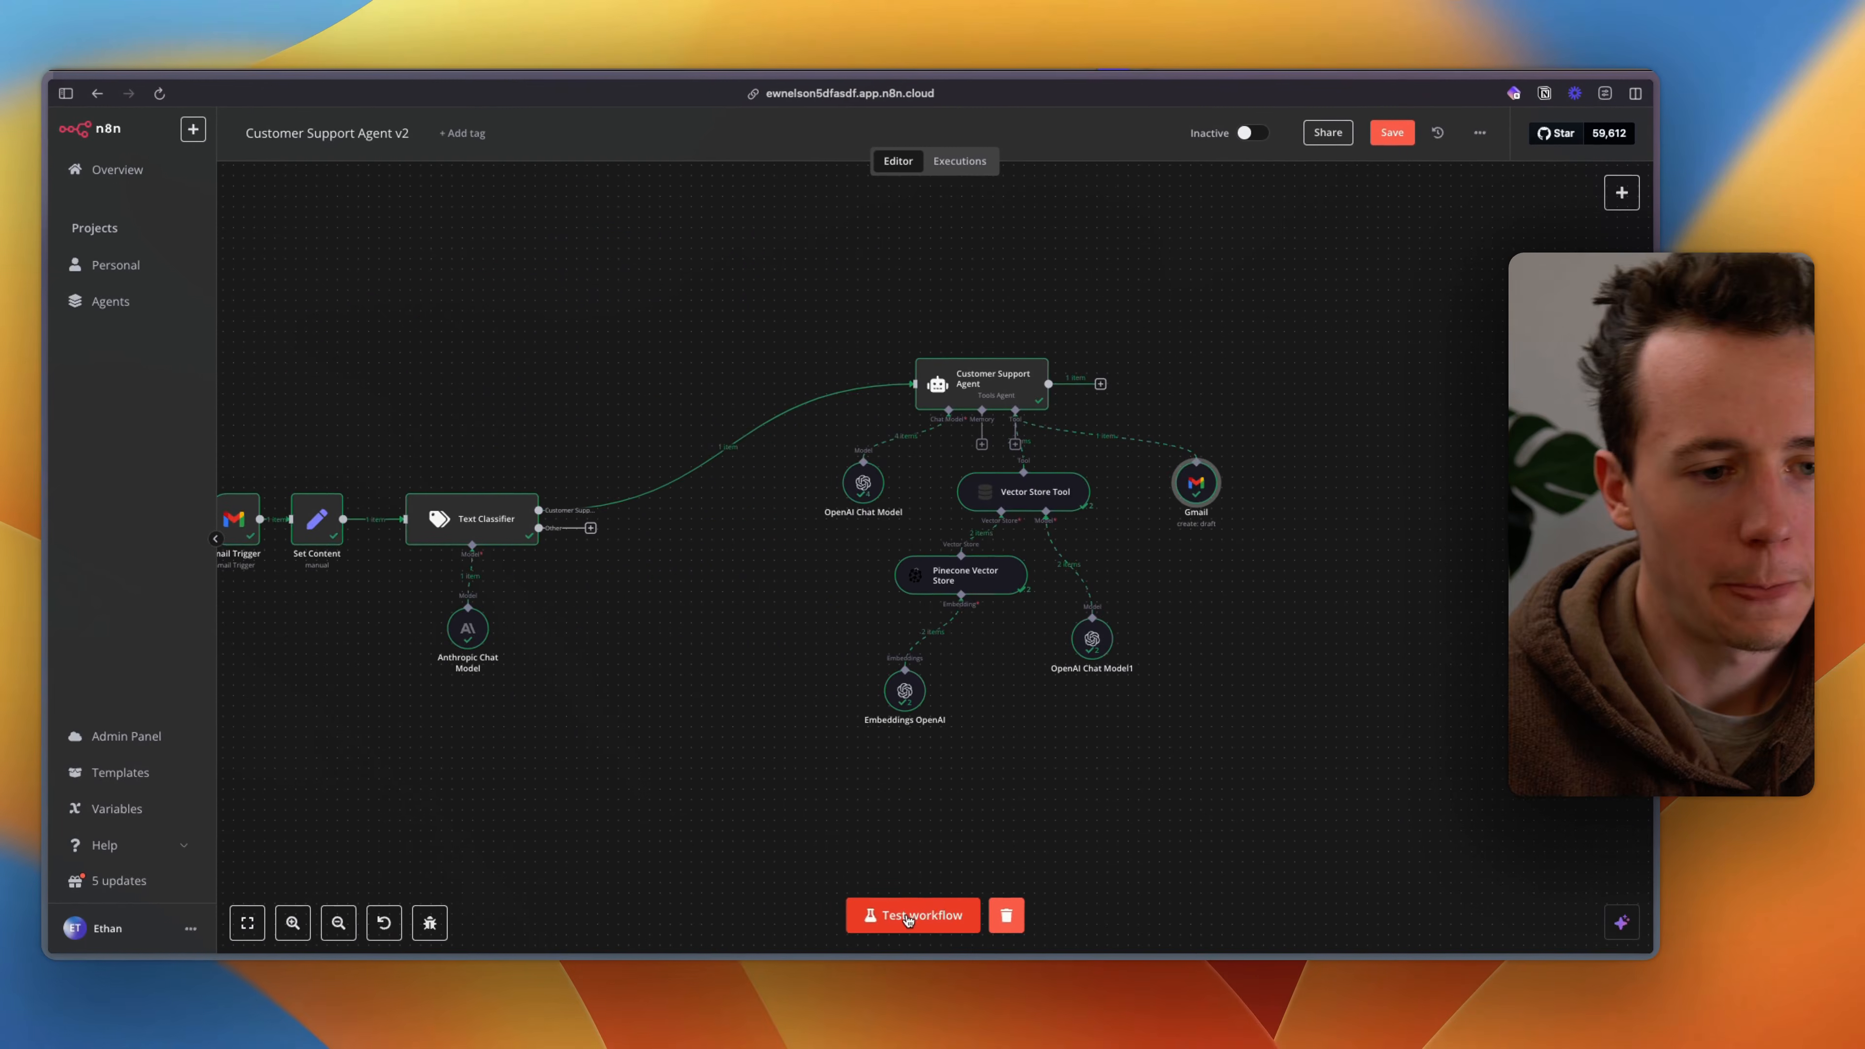
click(547, 1042)
scroll(466, 547, left, 1)
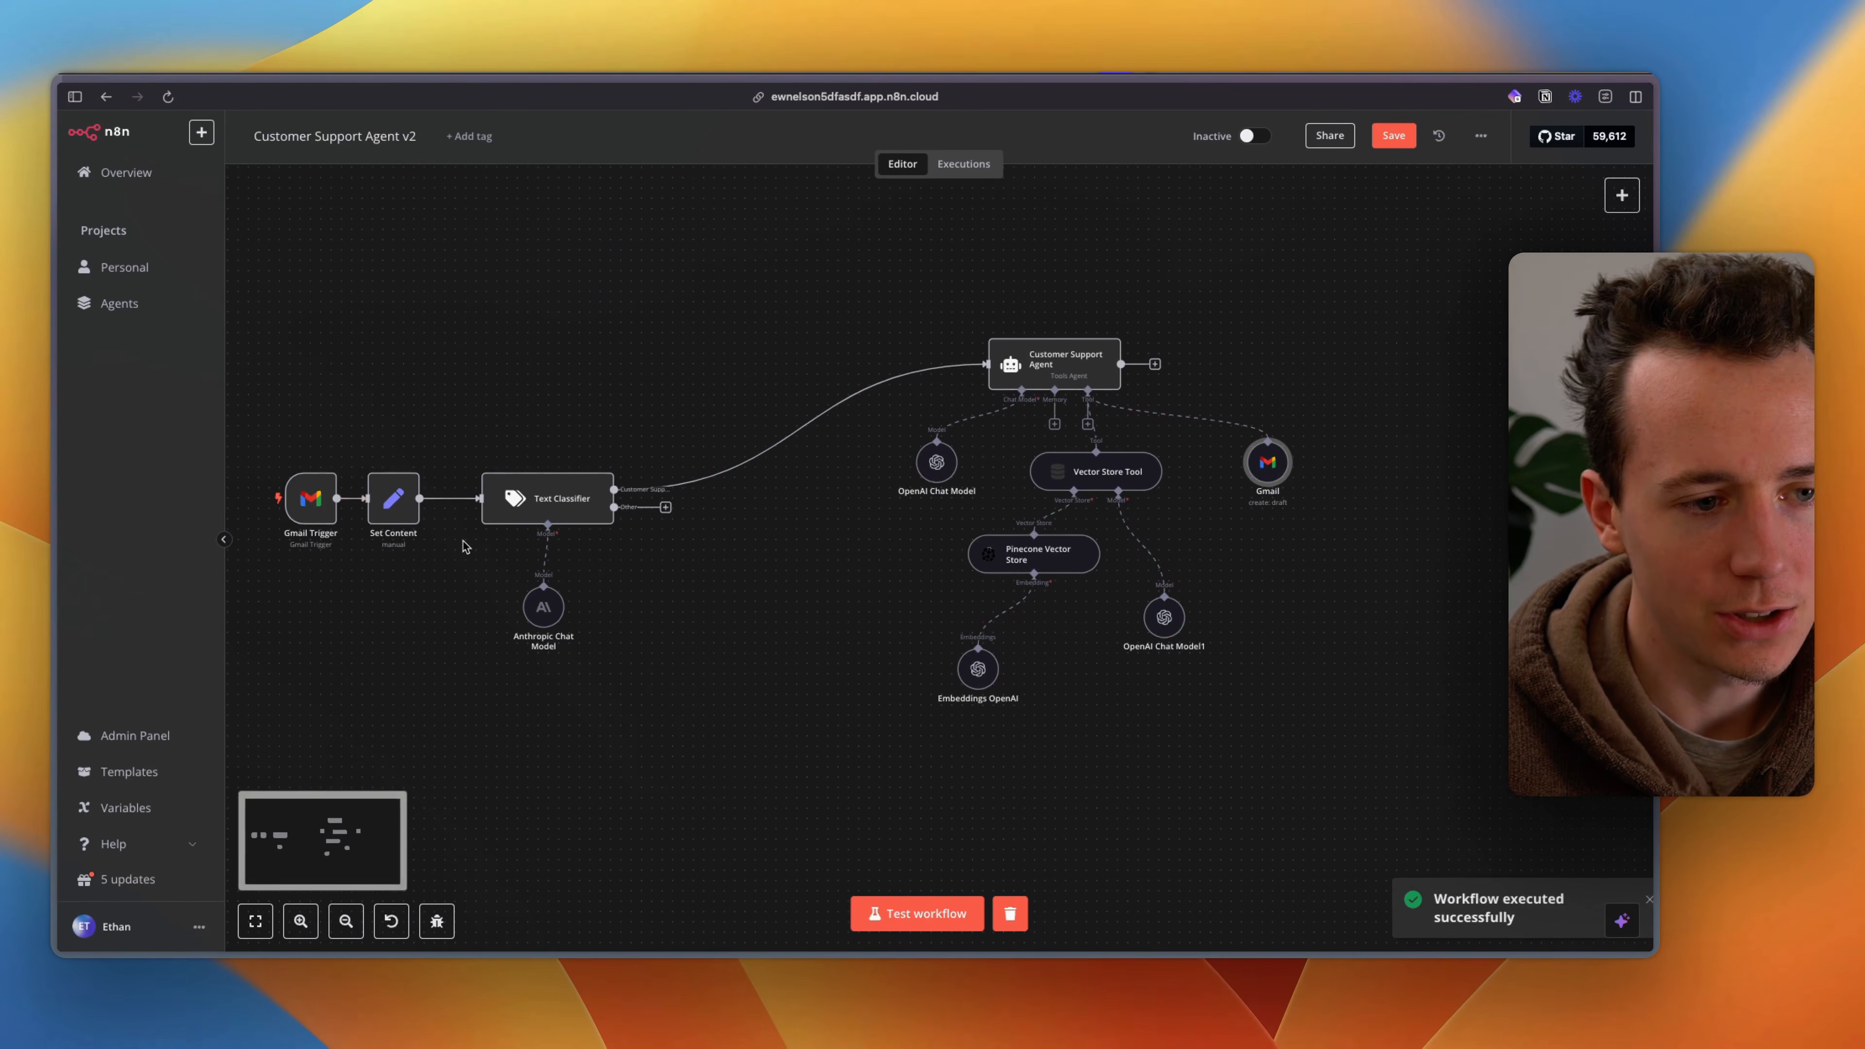
click(886, 917)
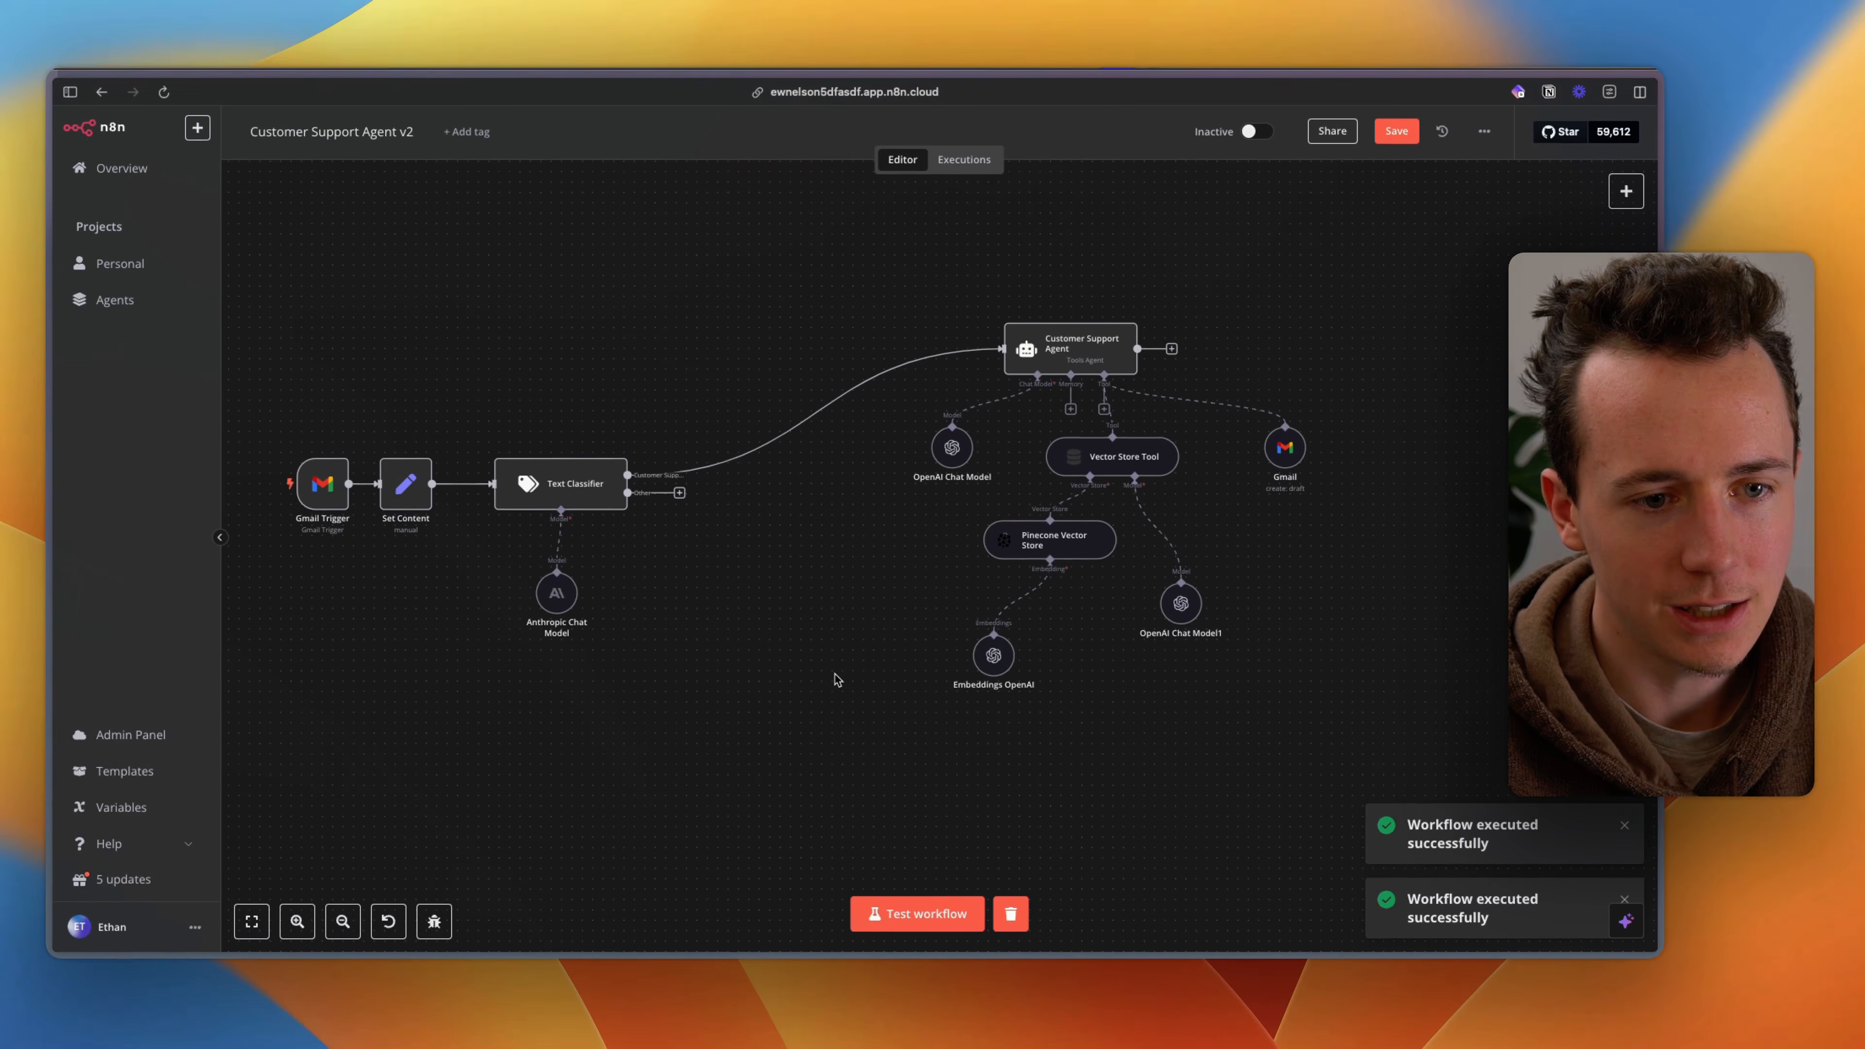
Step: Switch to Gmail and start a new message addressed to the test support inbox's e-mail address
key(ctrl+Tab)
key(ctrl+Tab)
key(ctrl+Tab)
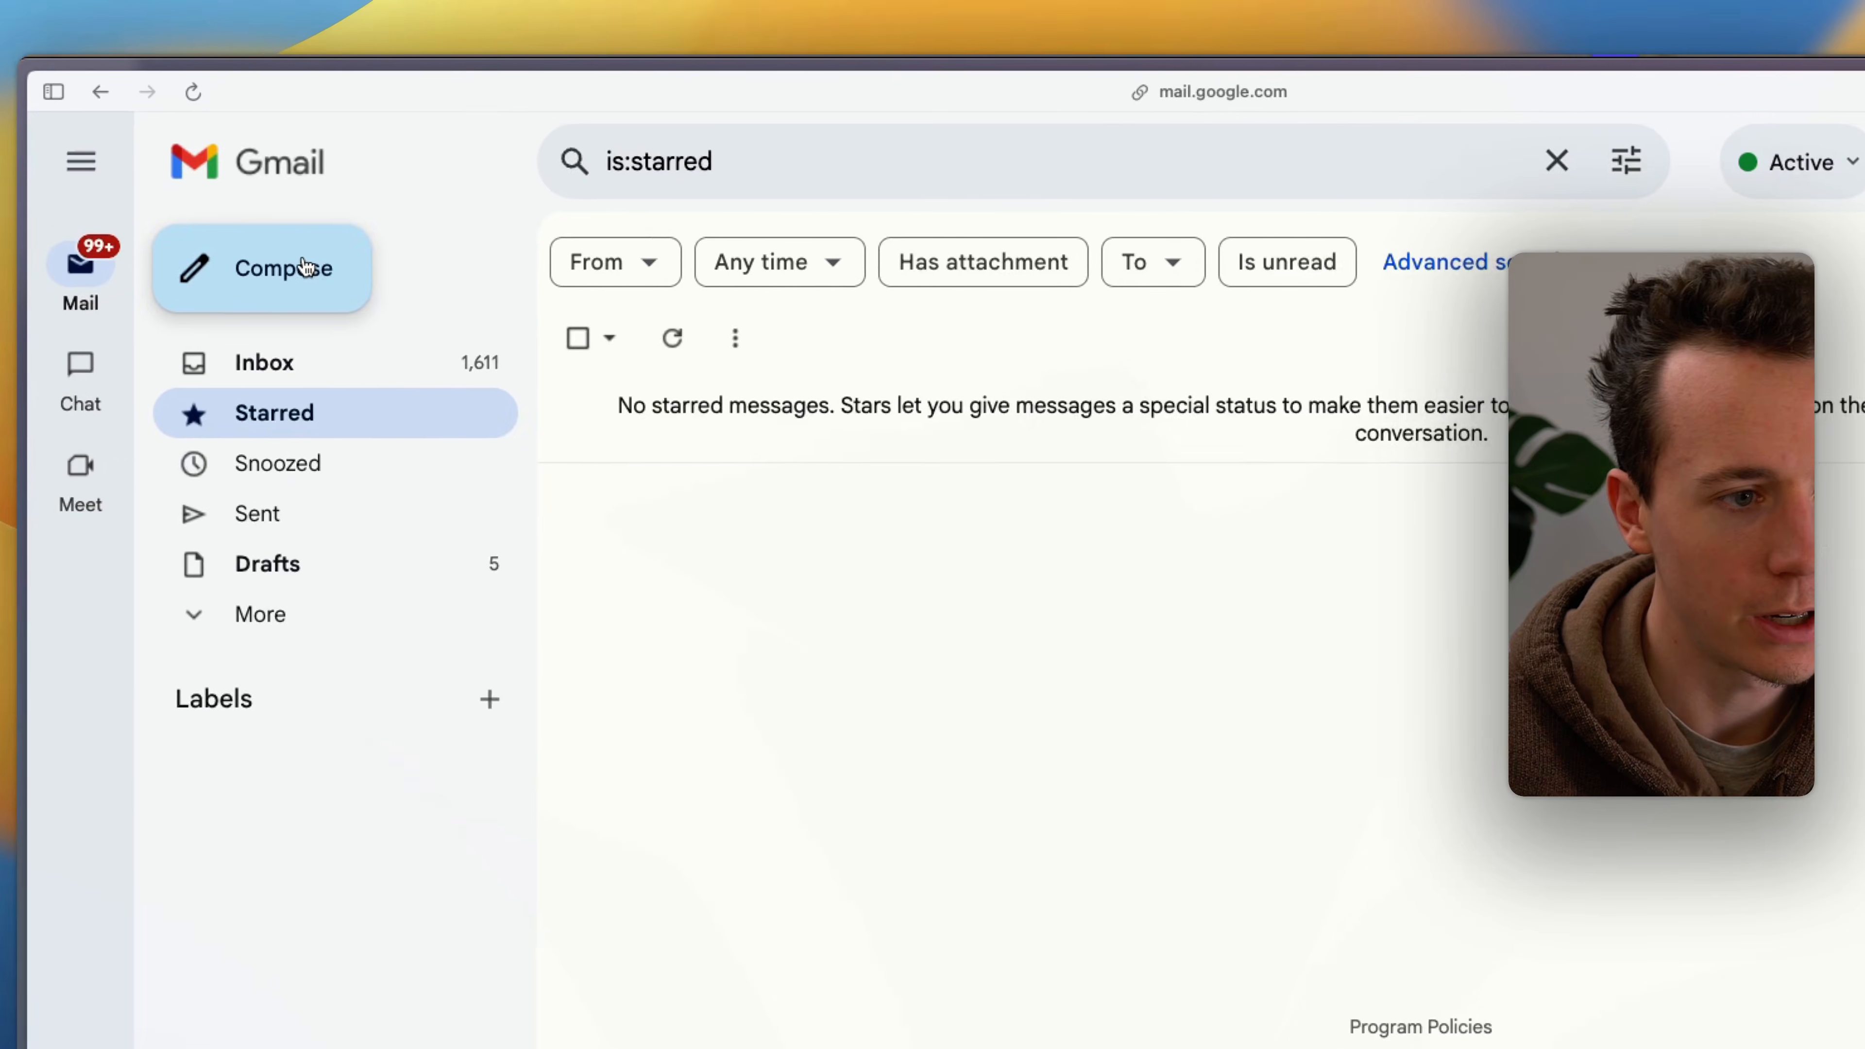
click(240, 213)
text(ethan)
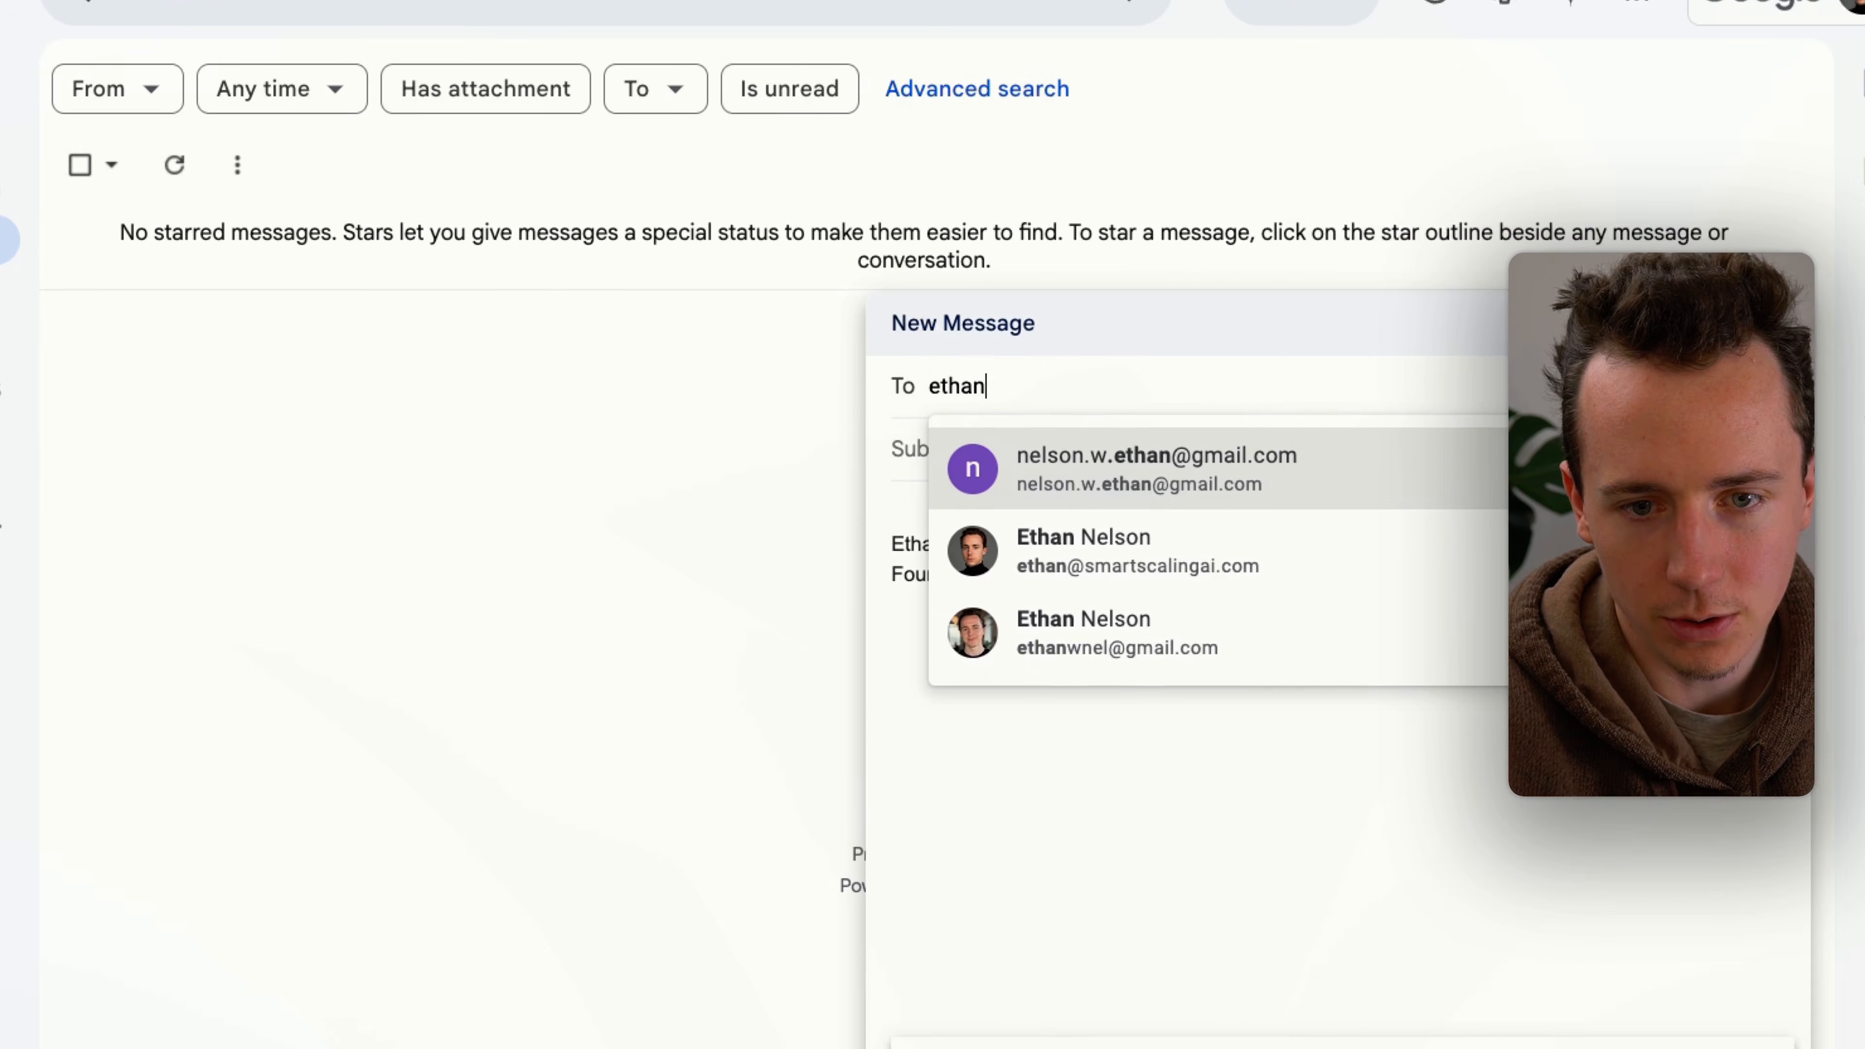
click(1546, 527)
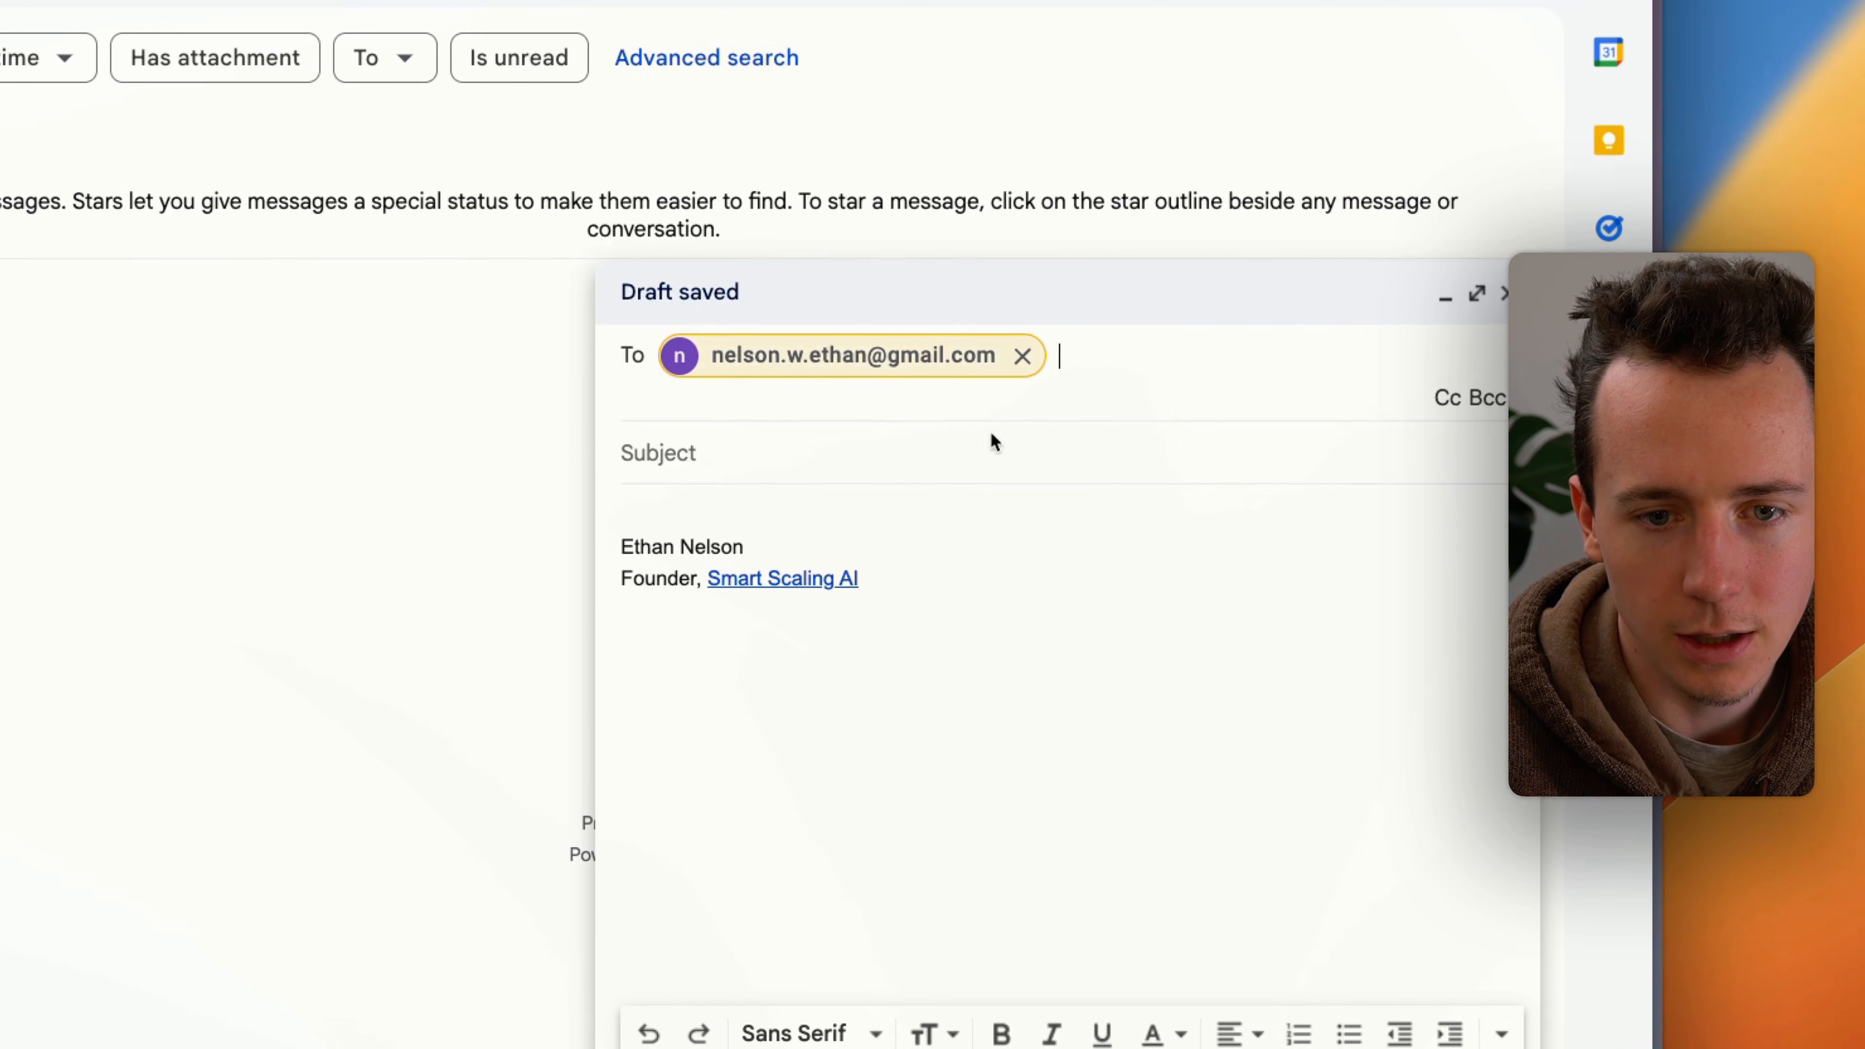
Step: Enter the subject "Customer Support Inquiry" and the body "i would like a refund please", and send the message
click(992, 442)
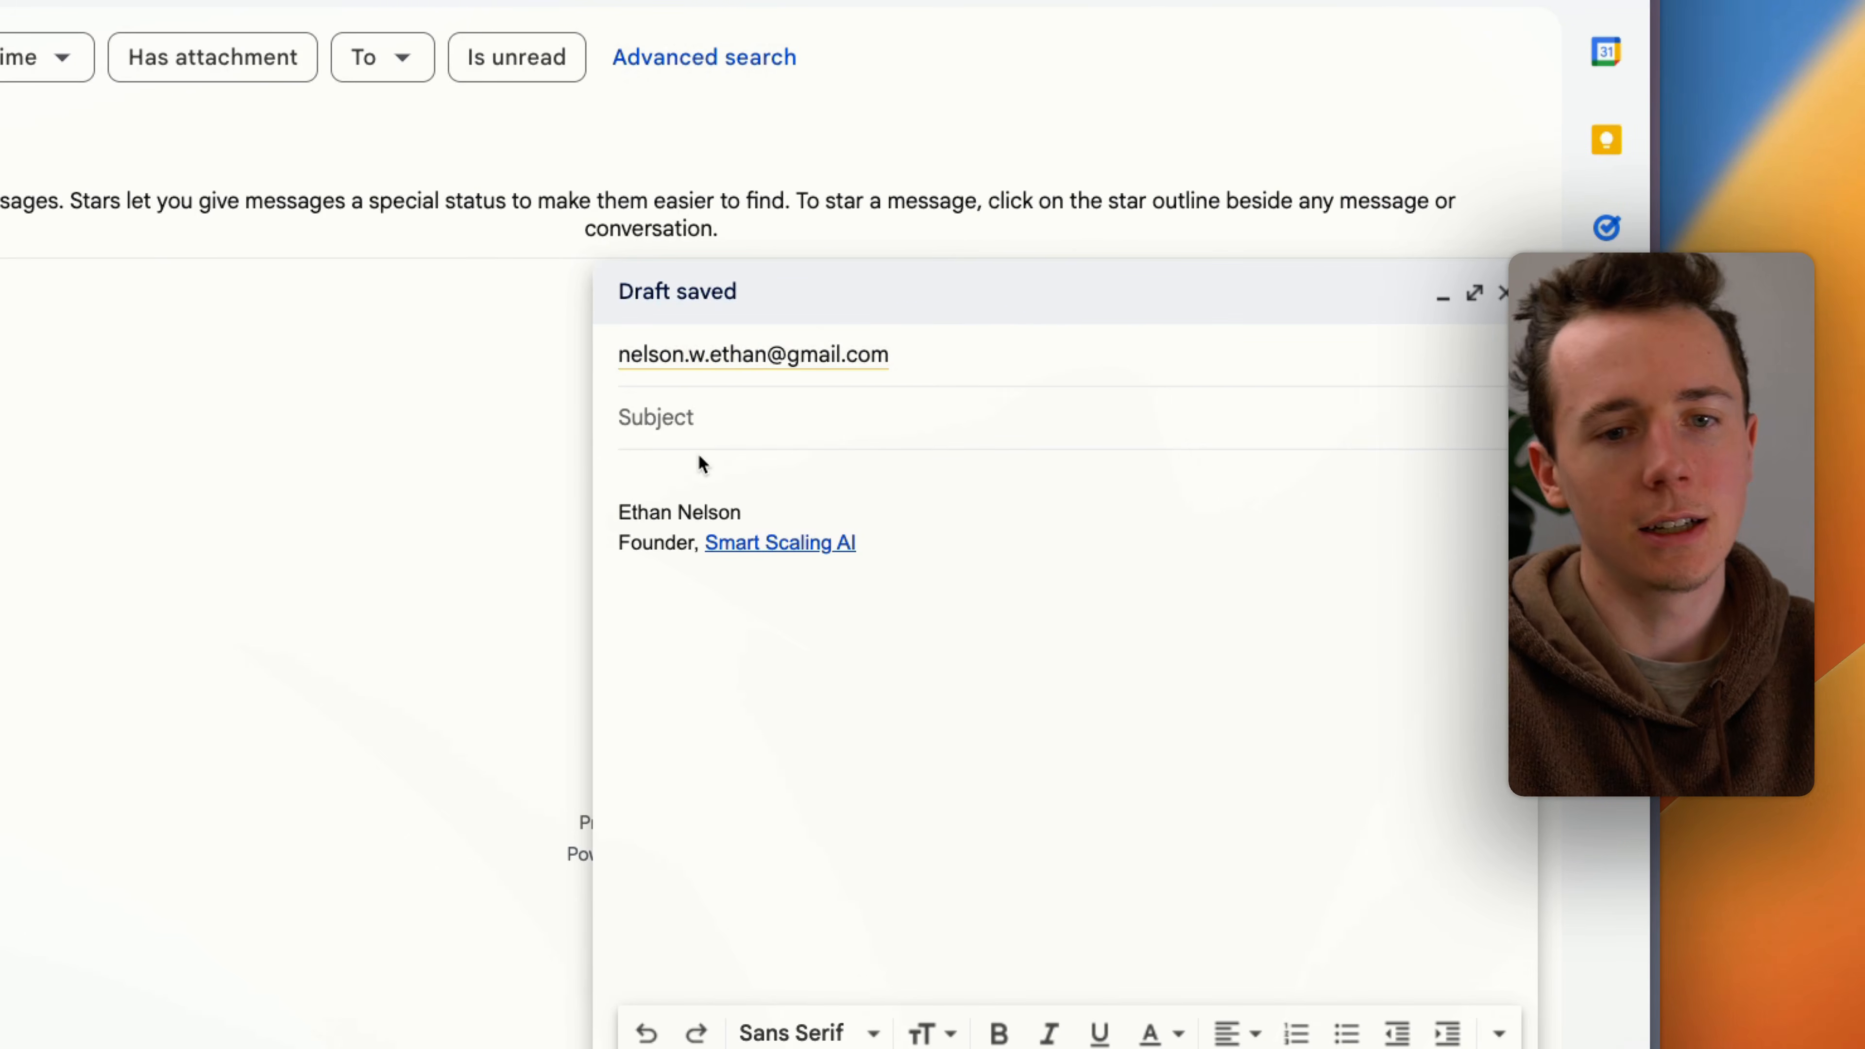
text(Customer SUpport Inquiry)
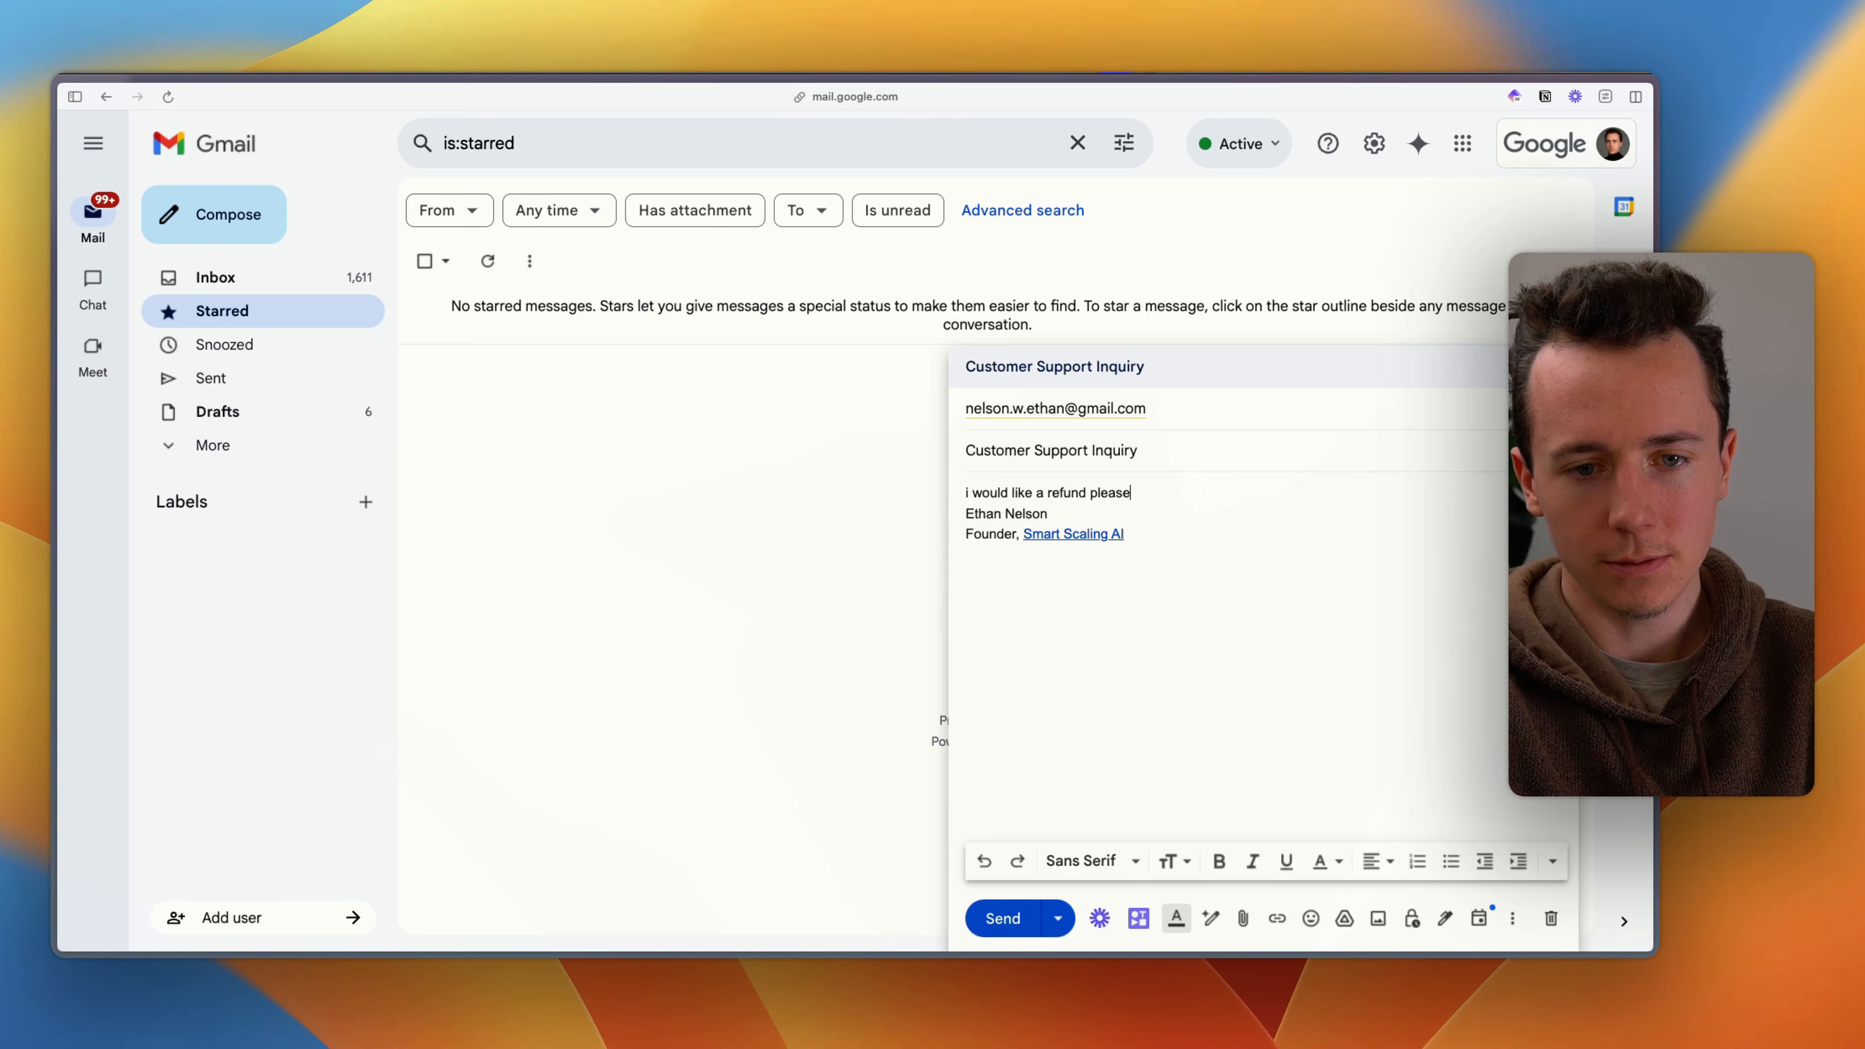
key(super+Return)
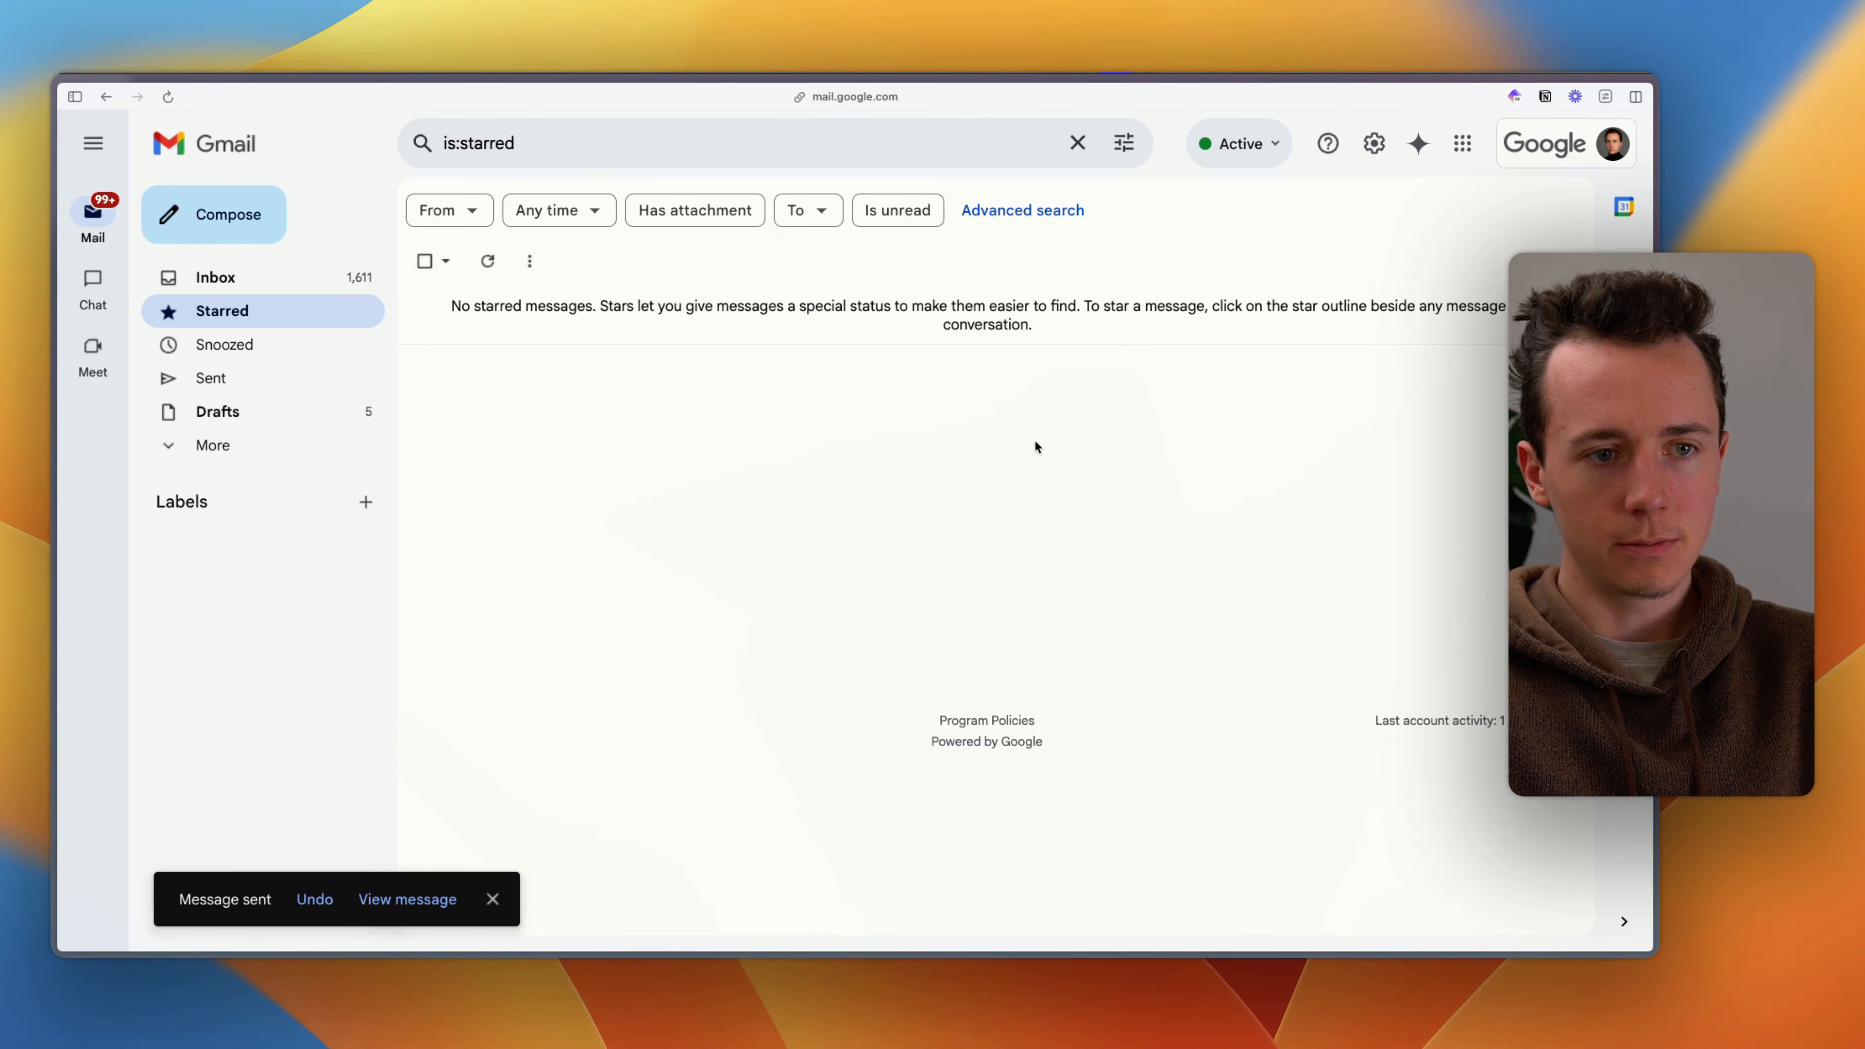
Step: Return to the n8n workflow and test it with the refund request email
key(ctrl+Tab)
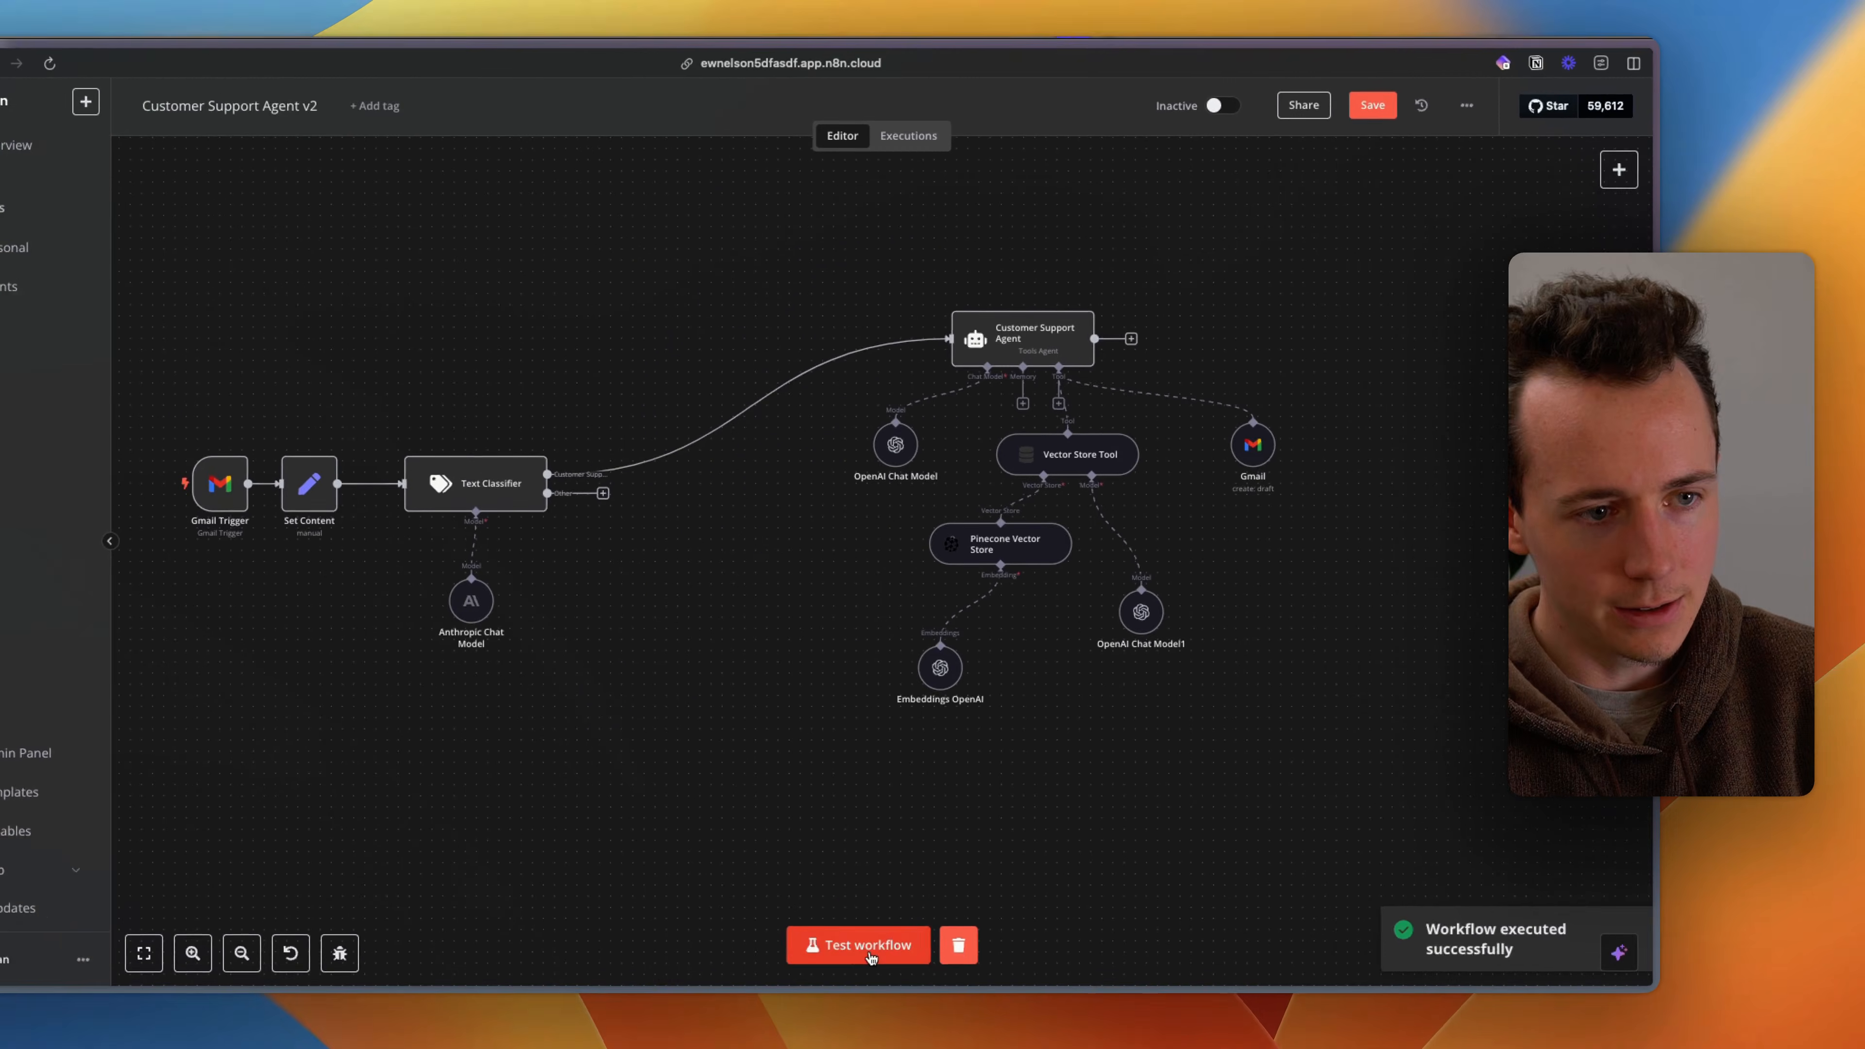
click(927, 919)
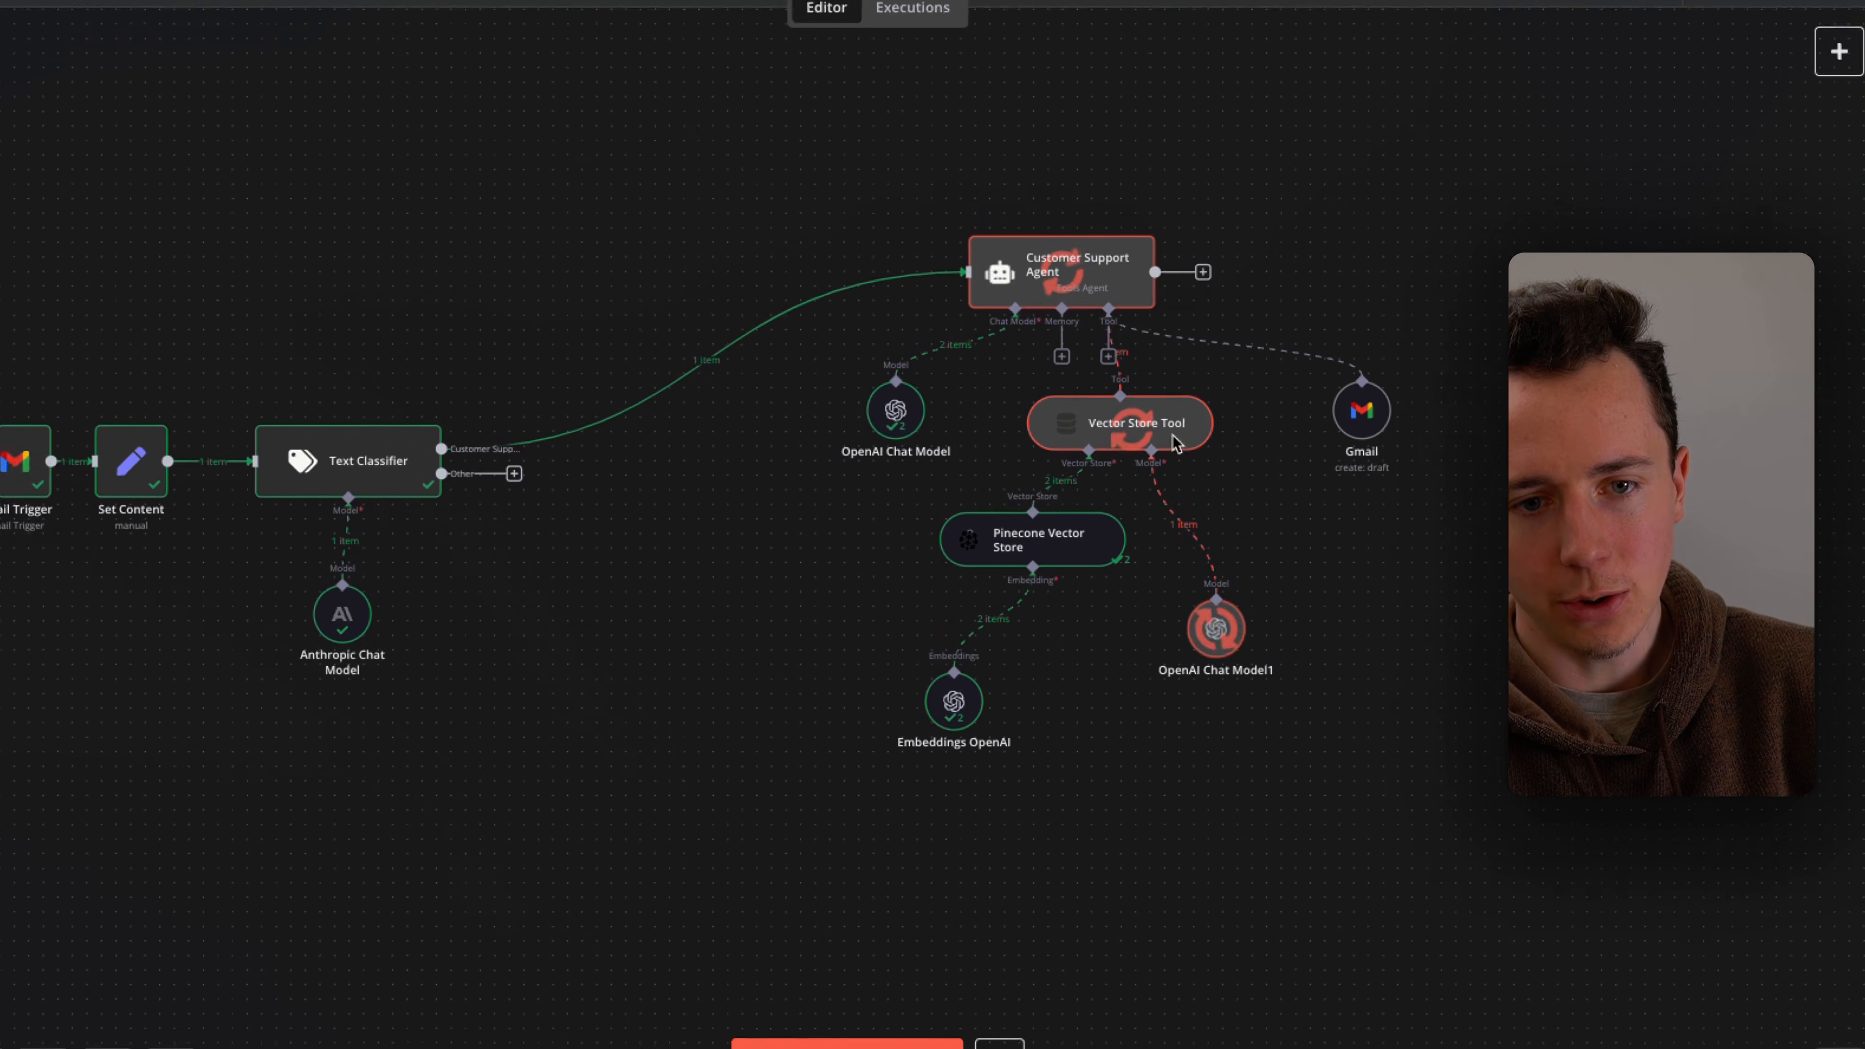
key(ctrl+Tab)
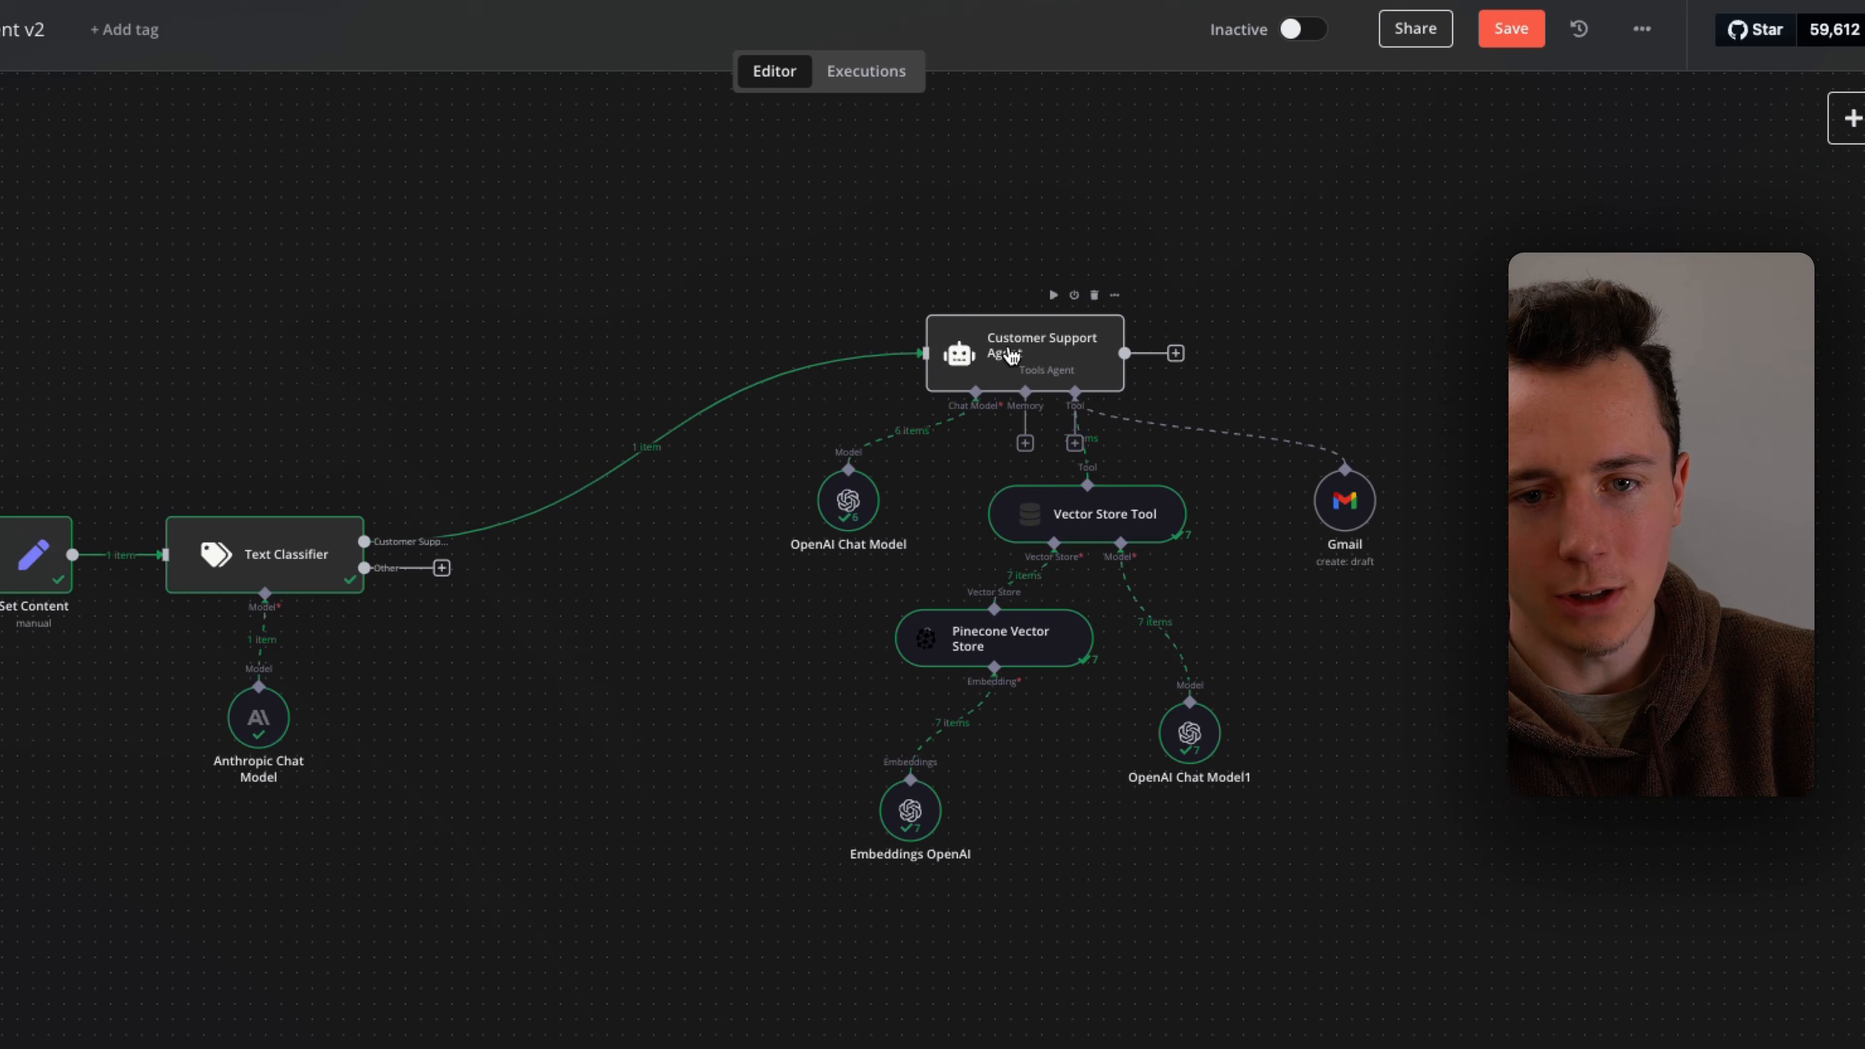
Step: Try the Conversational Agent type for the Customer Support Agent, keeping its prompt source as Define below
double_click(1012, 355)
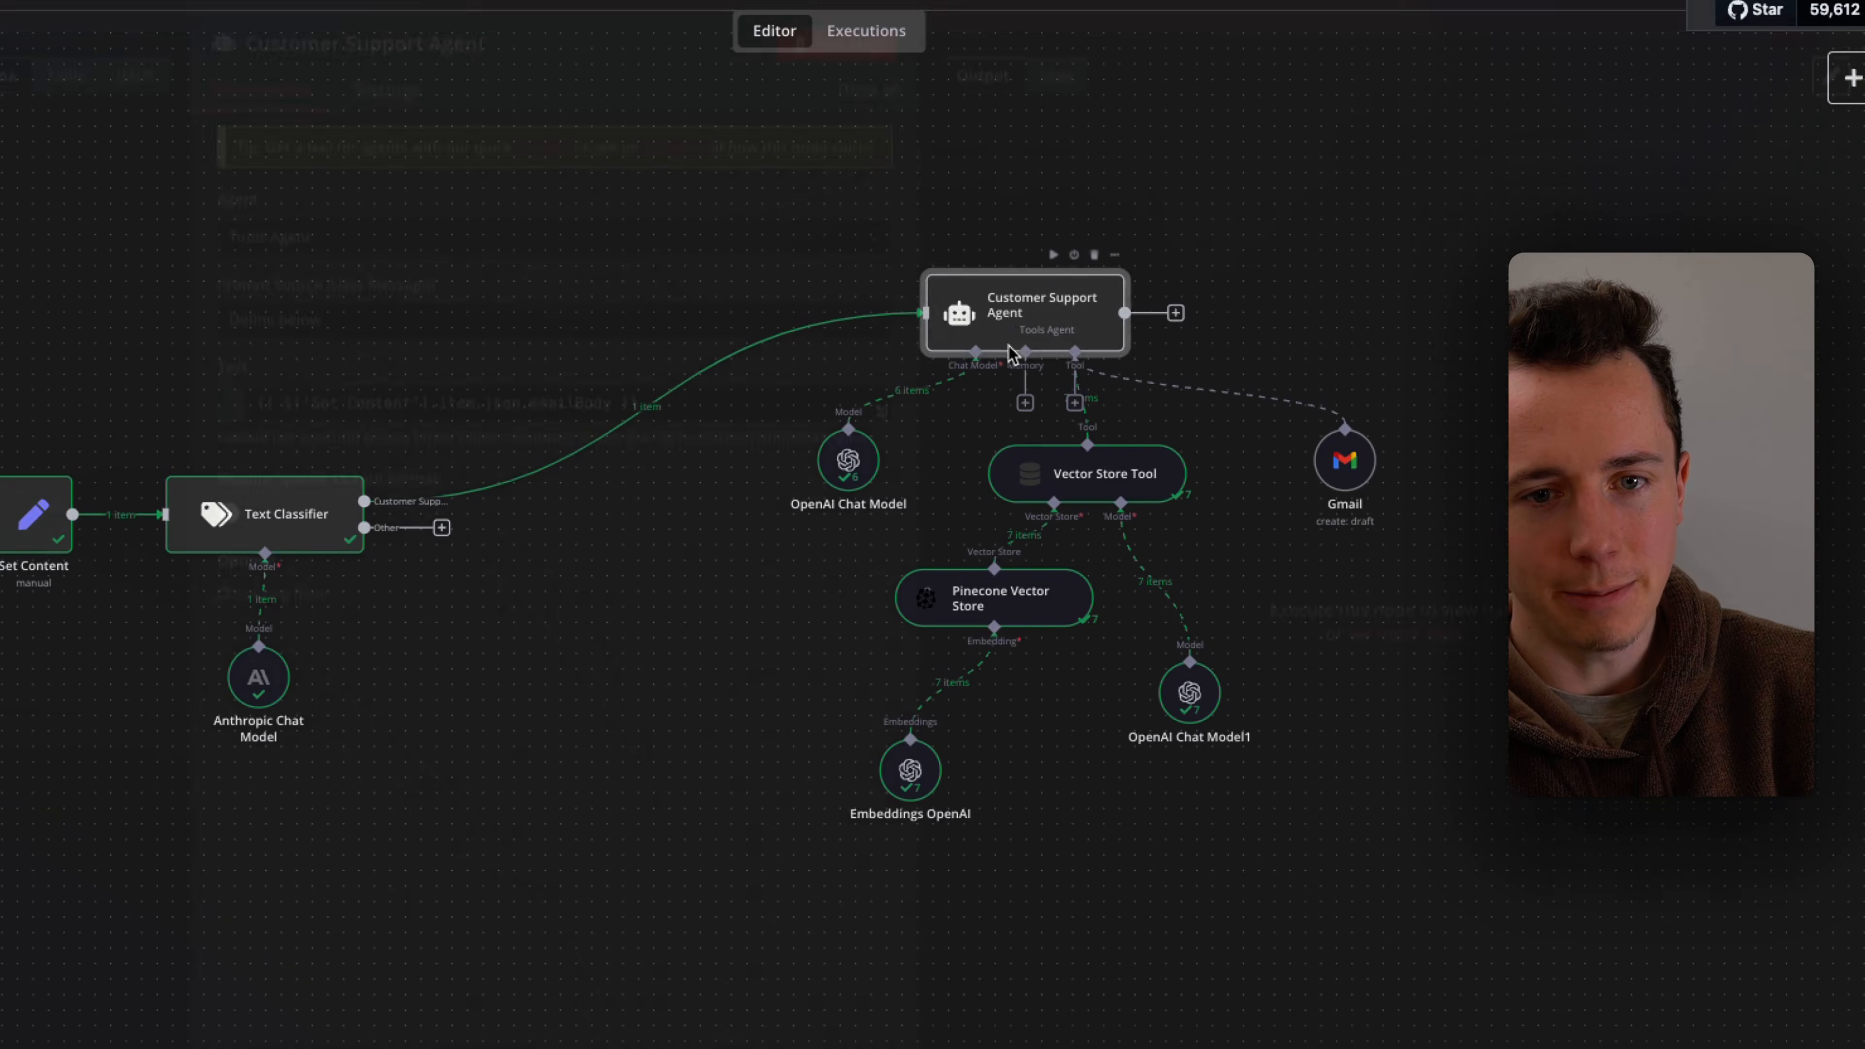
click(580, 342)
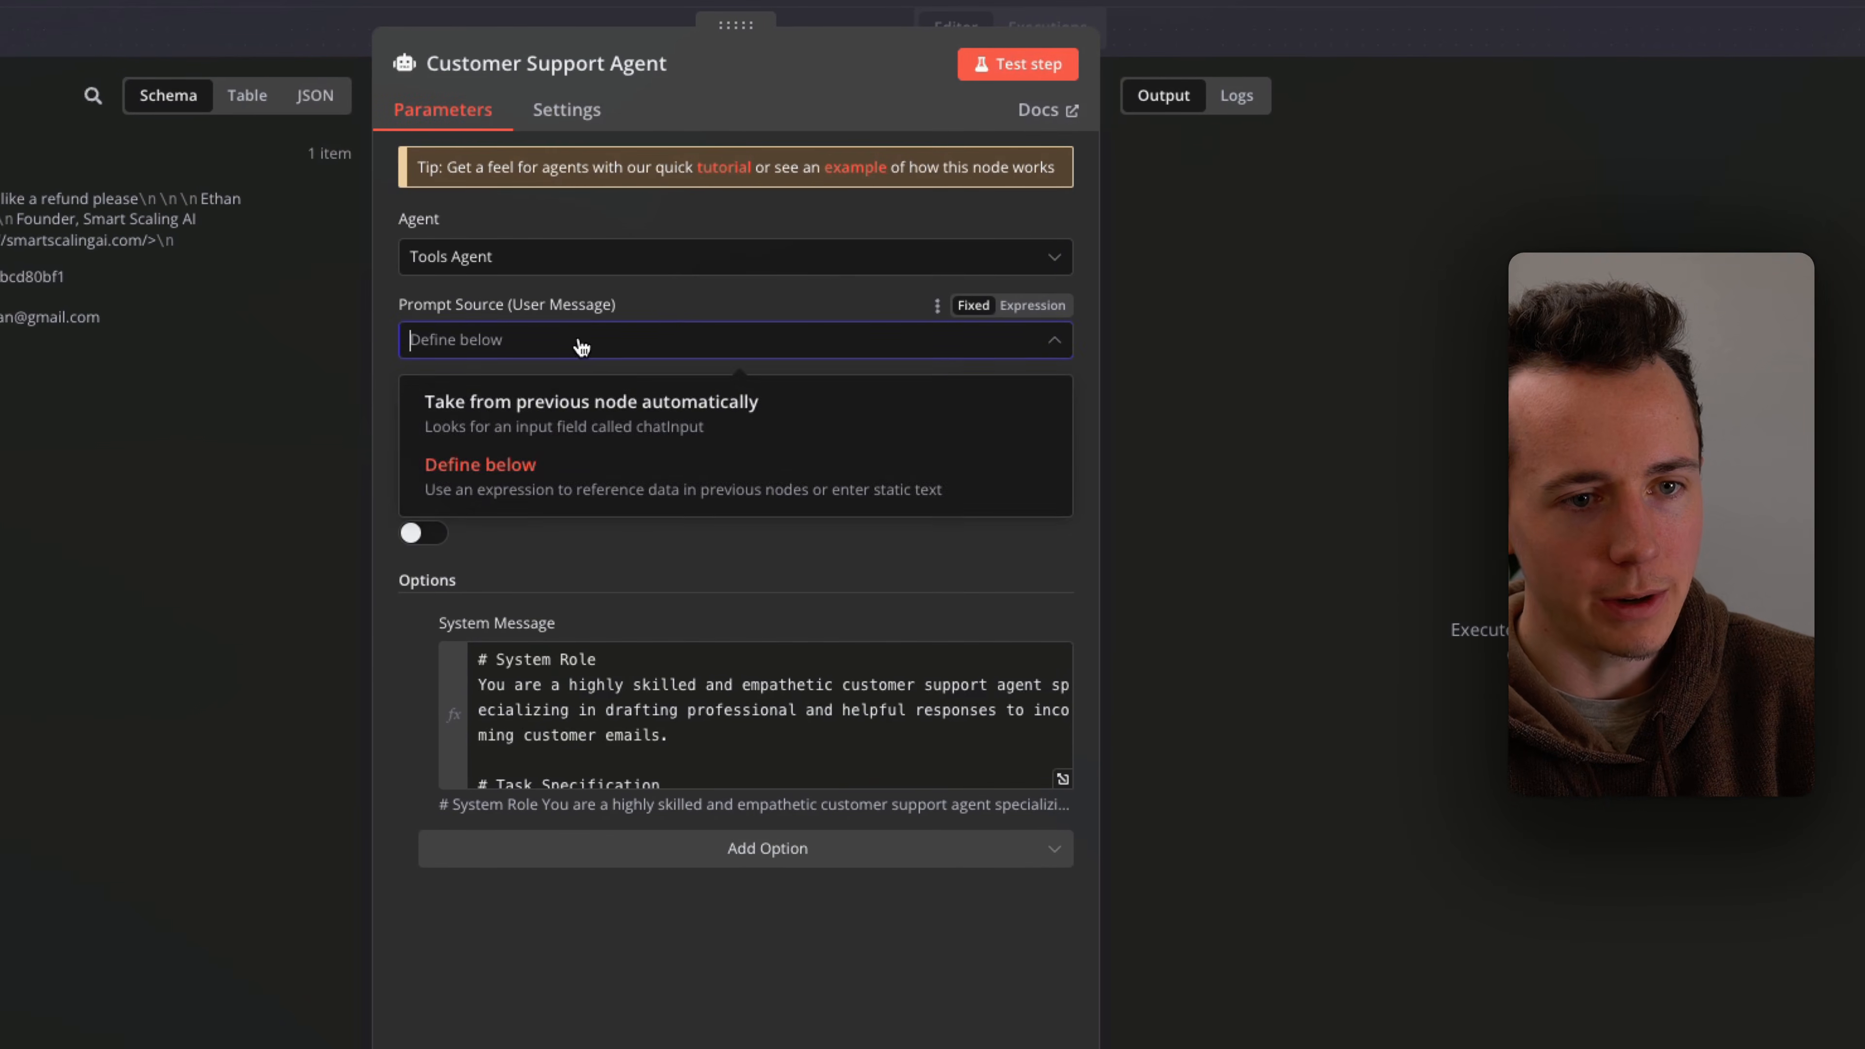
click(689, 303)
click(666, 253)
click(675, 434)
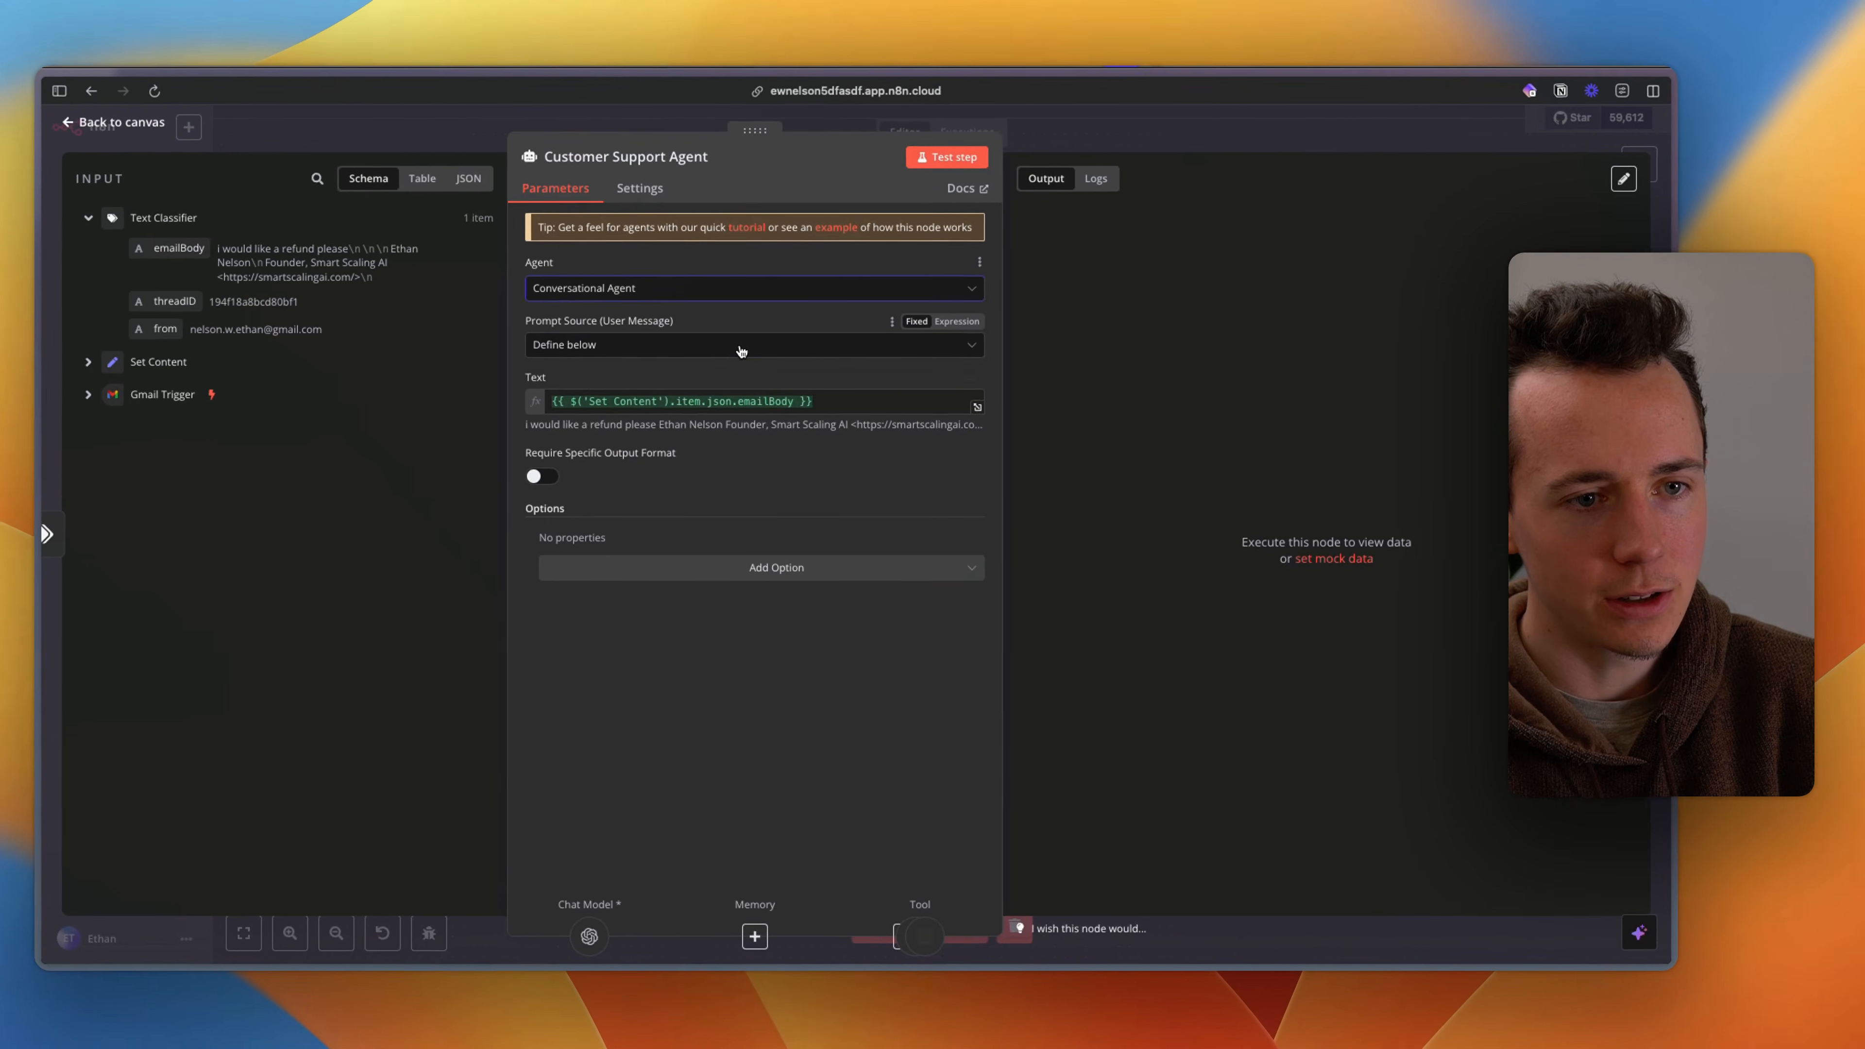
click(720, 342)
click(726, 342)
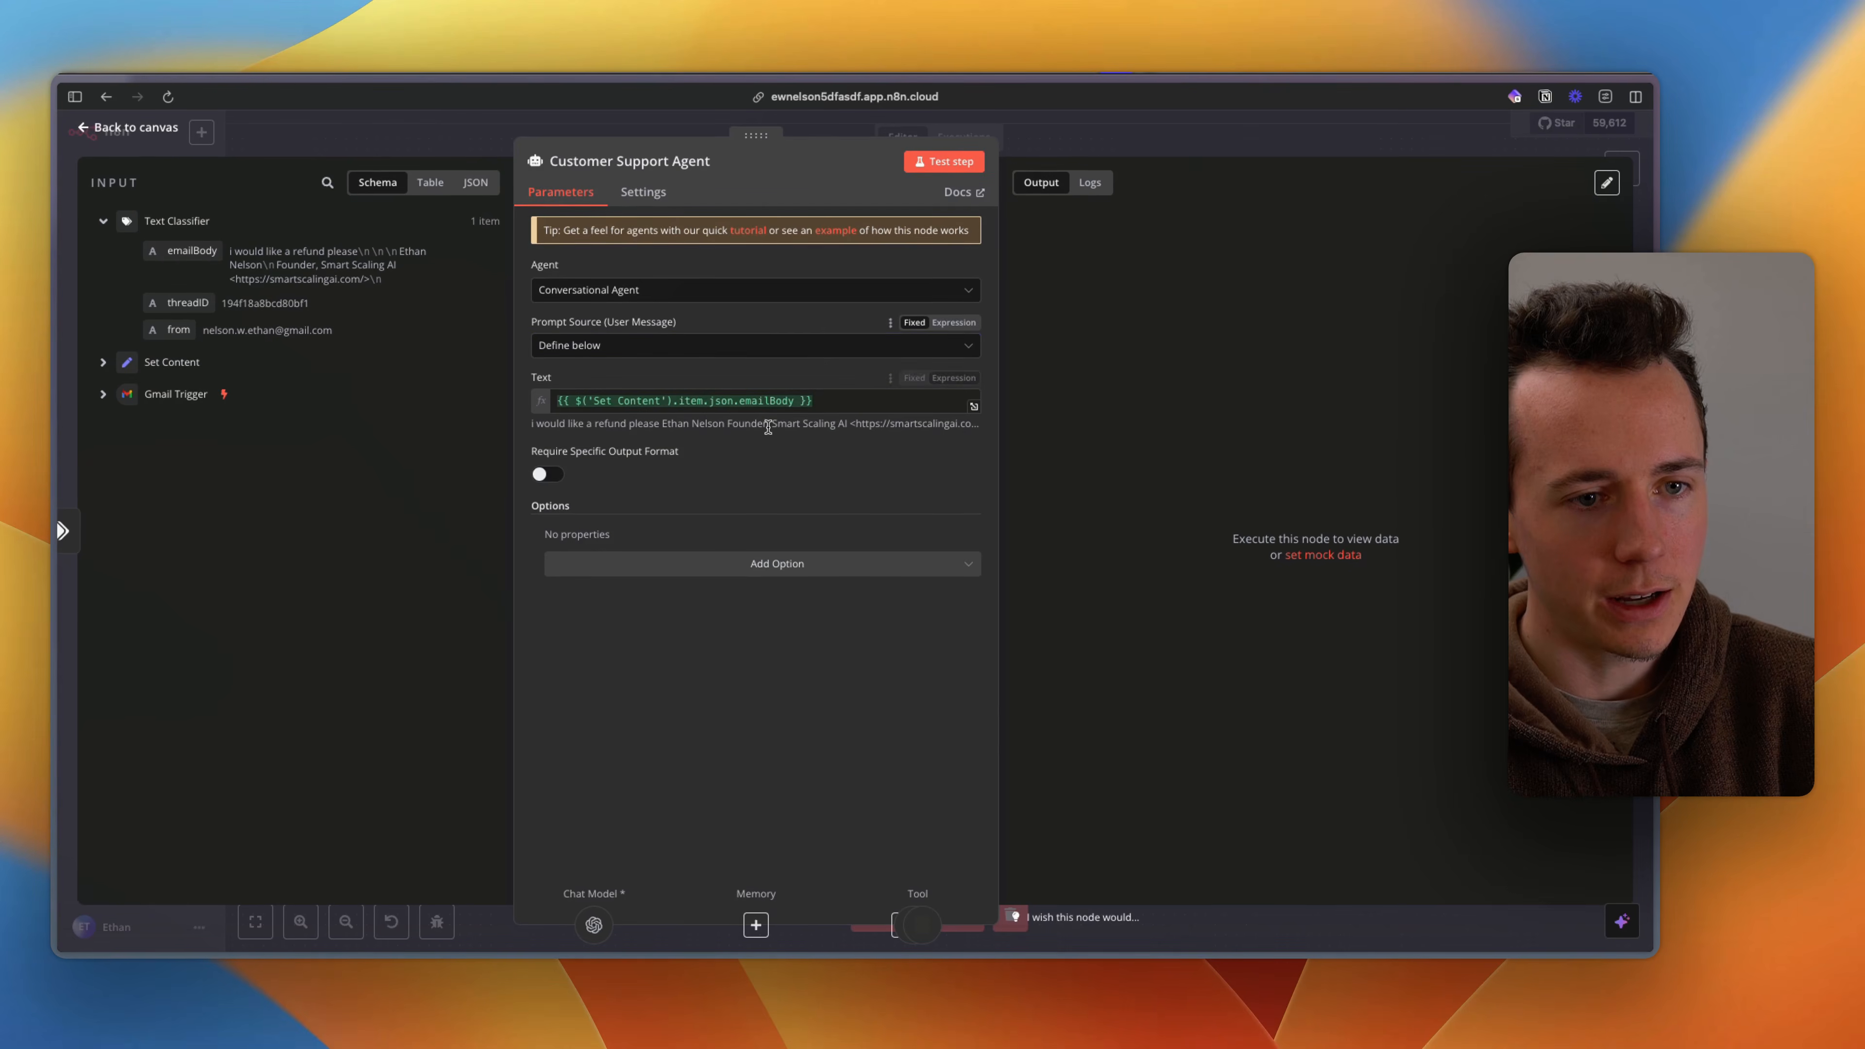
click(832, 404)
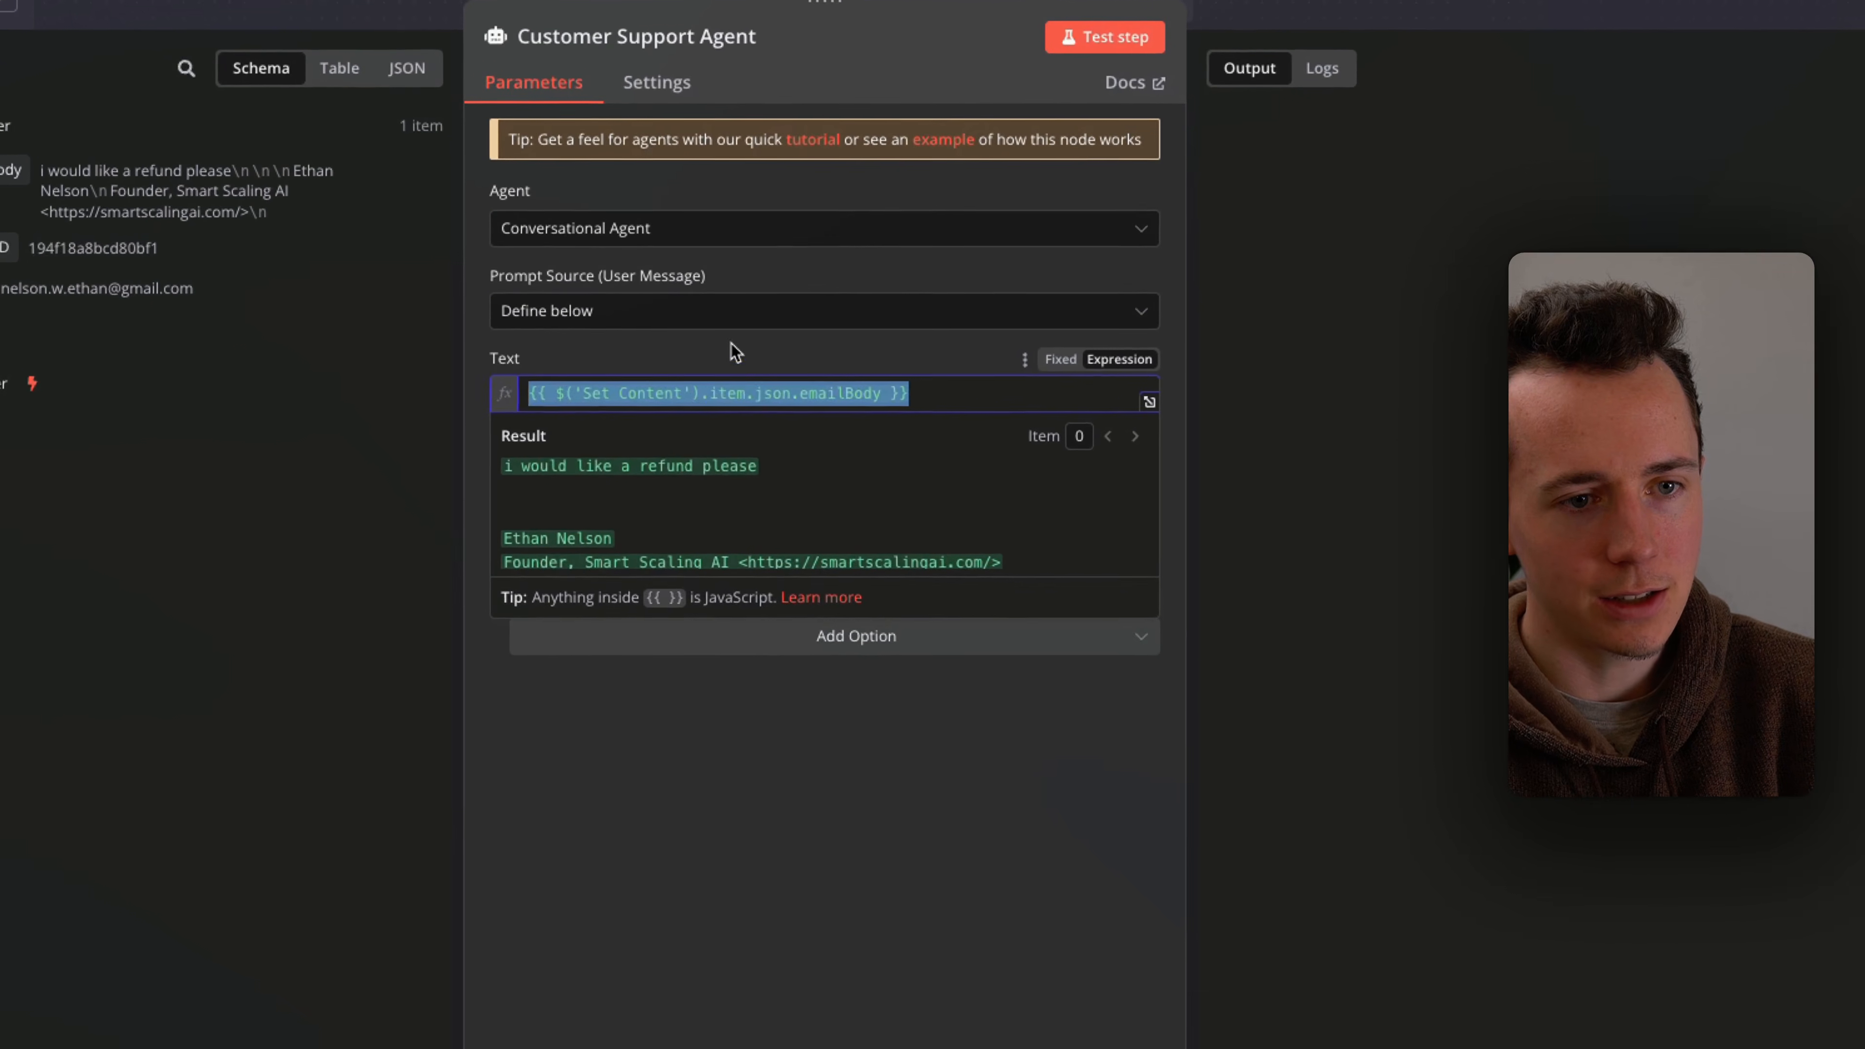
Step: Add the System Message option to the Conversational Agent, and replace its default text with the copied customer support prompt
click(719, 603)
click(701, 638)
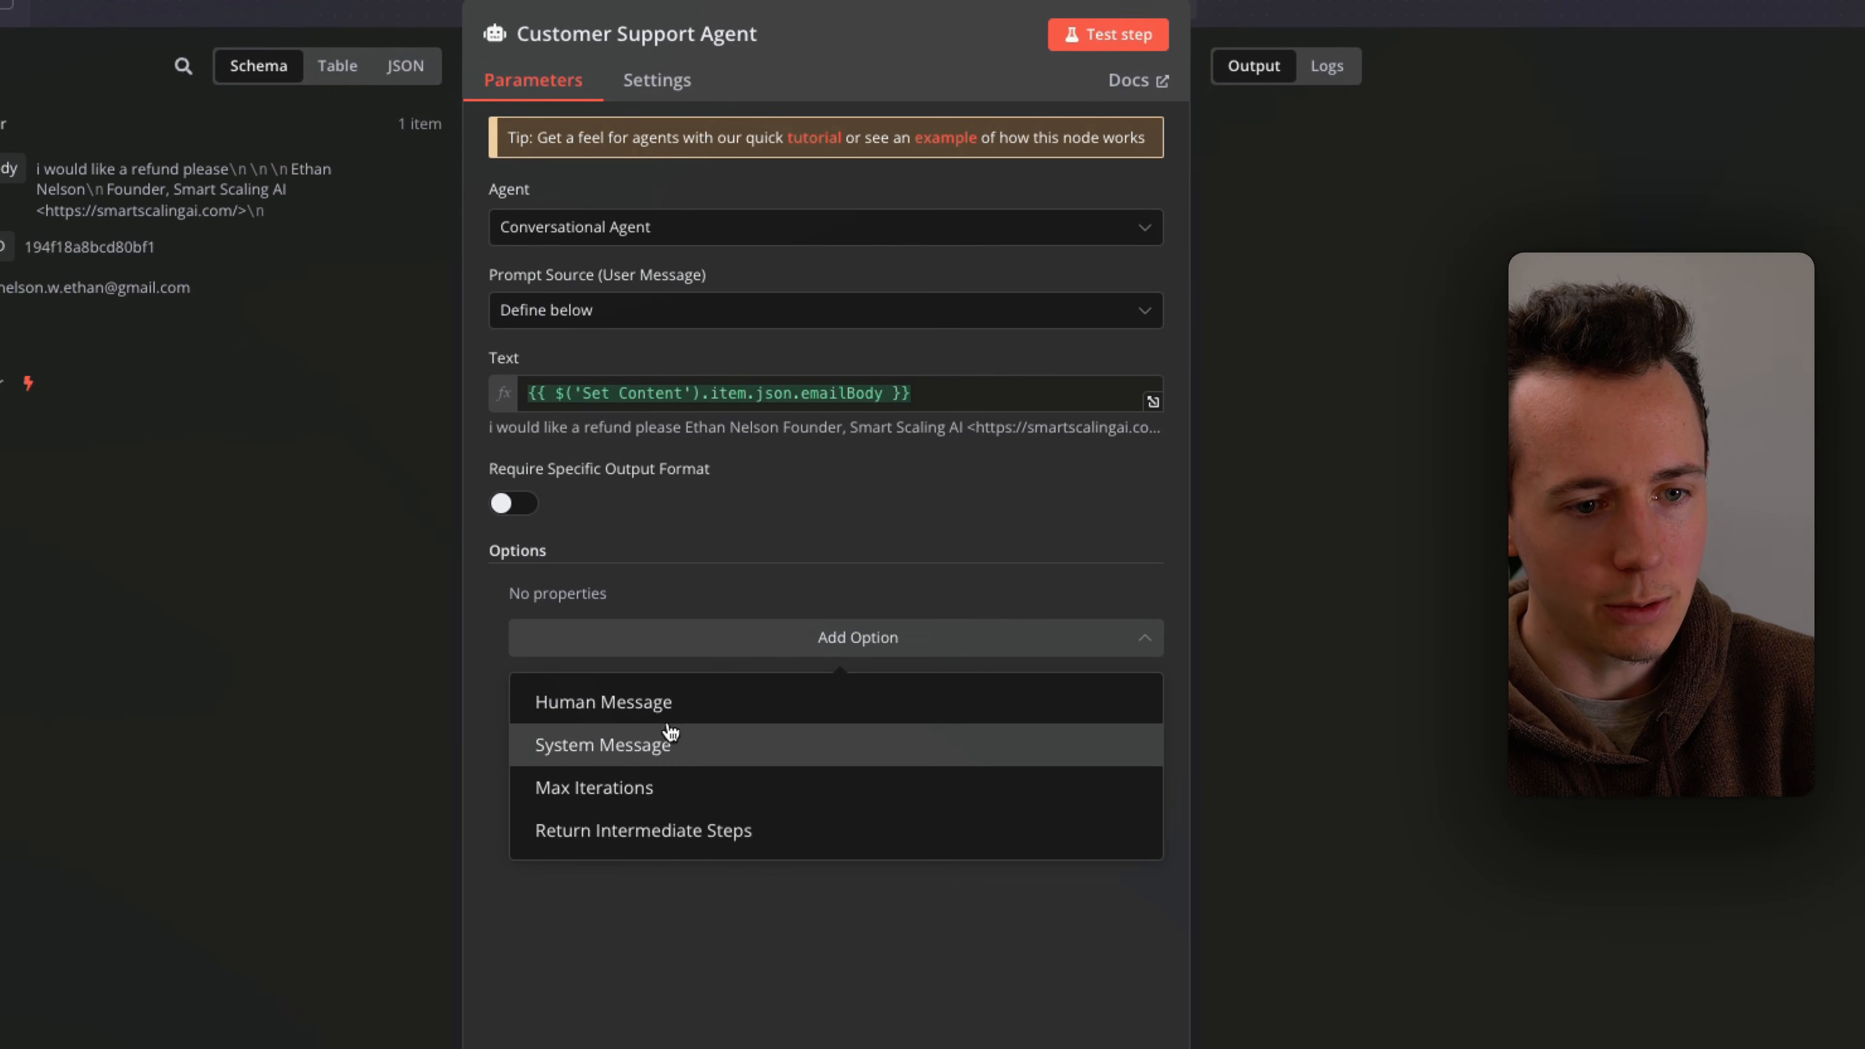
click(660, 744)
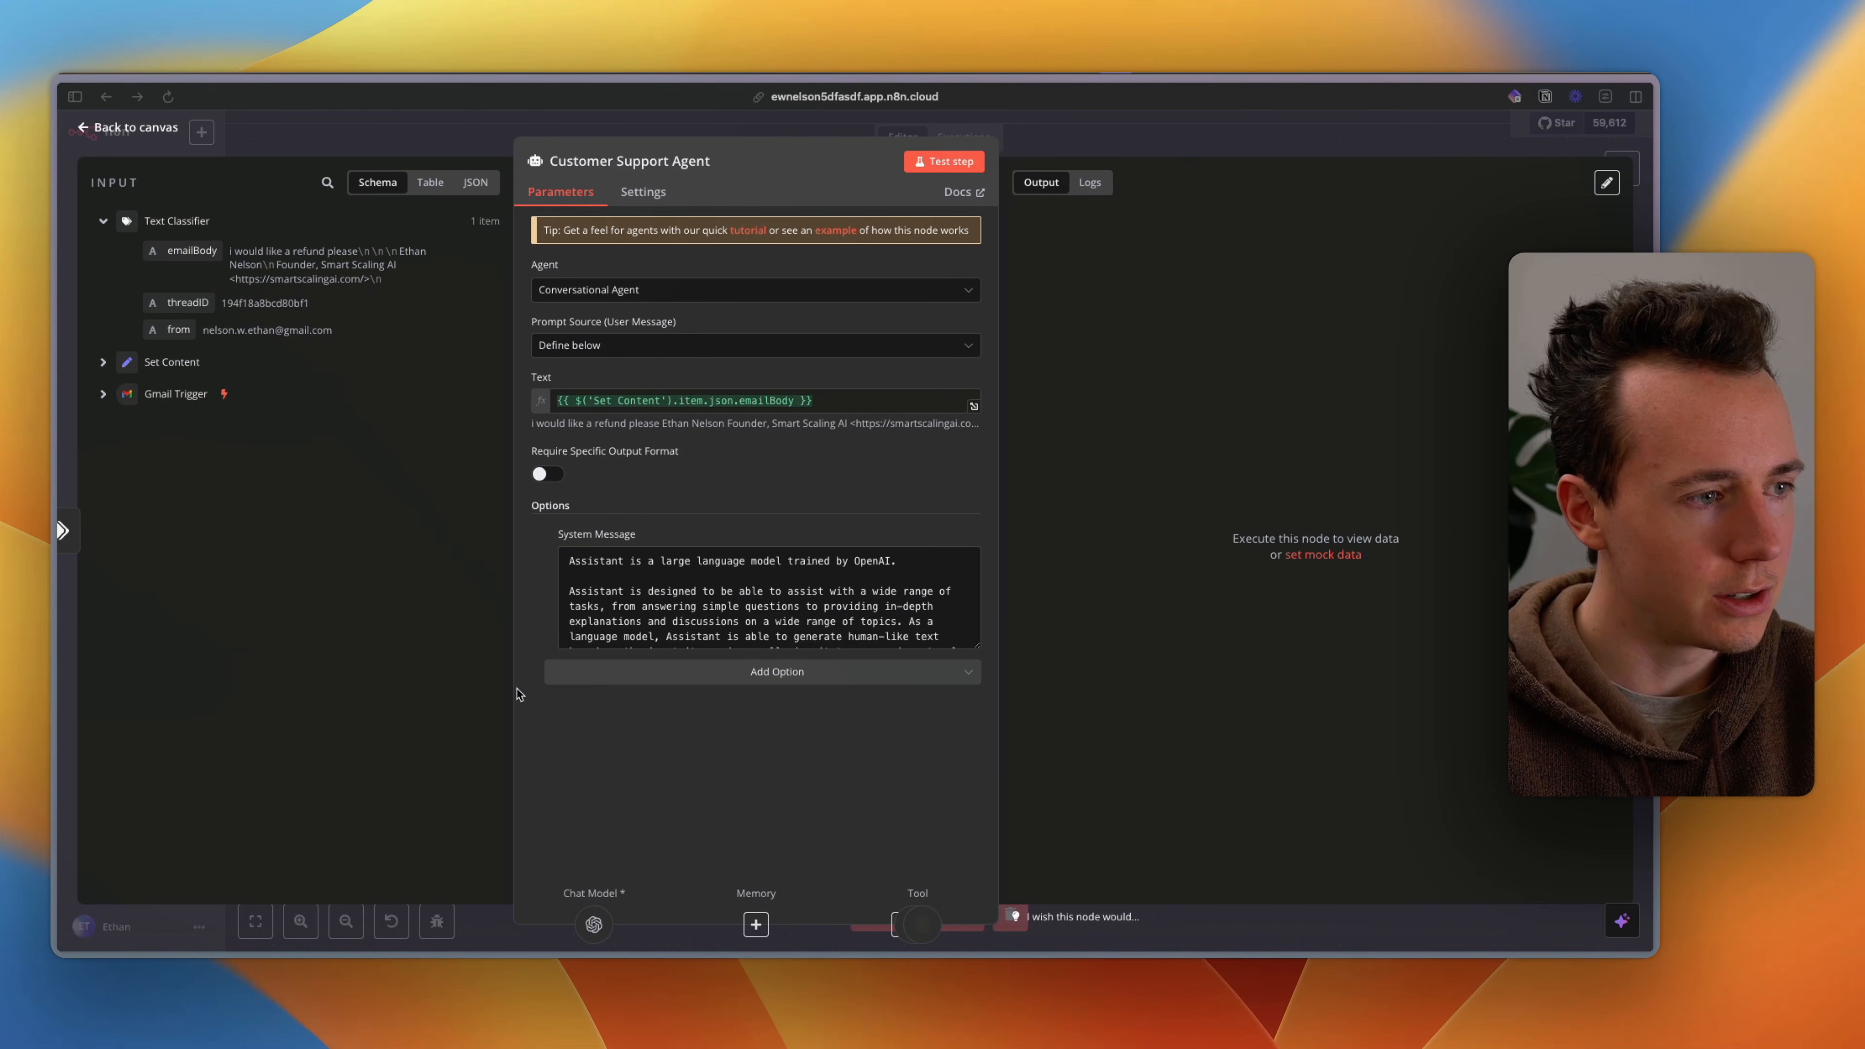
click(725, 592)
key(ctrl+a)
key(ctrl+v)
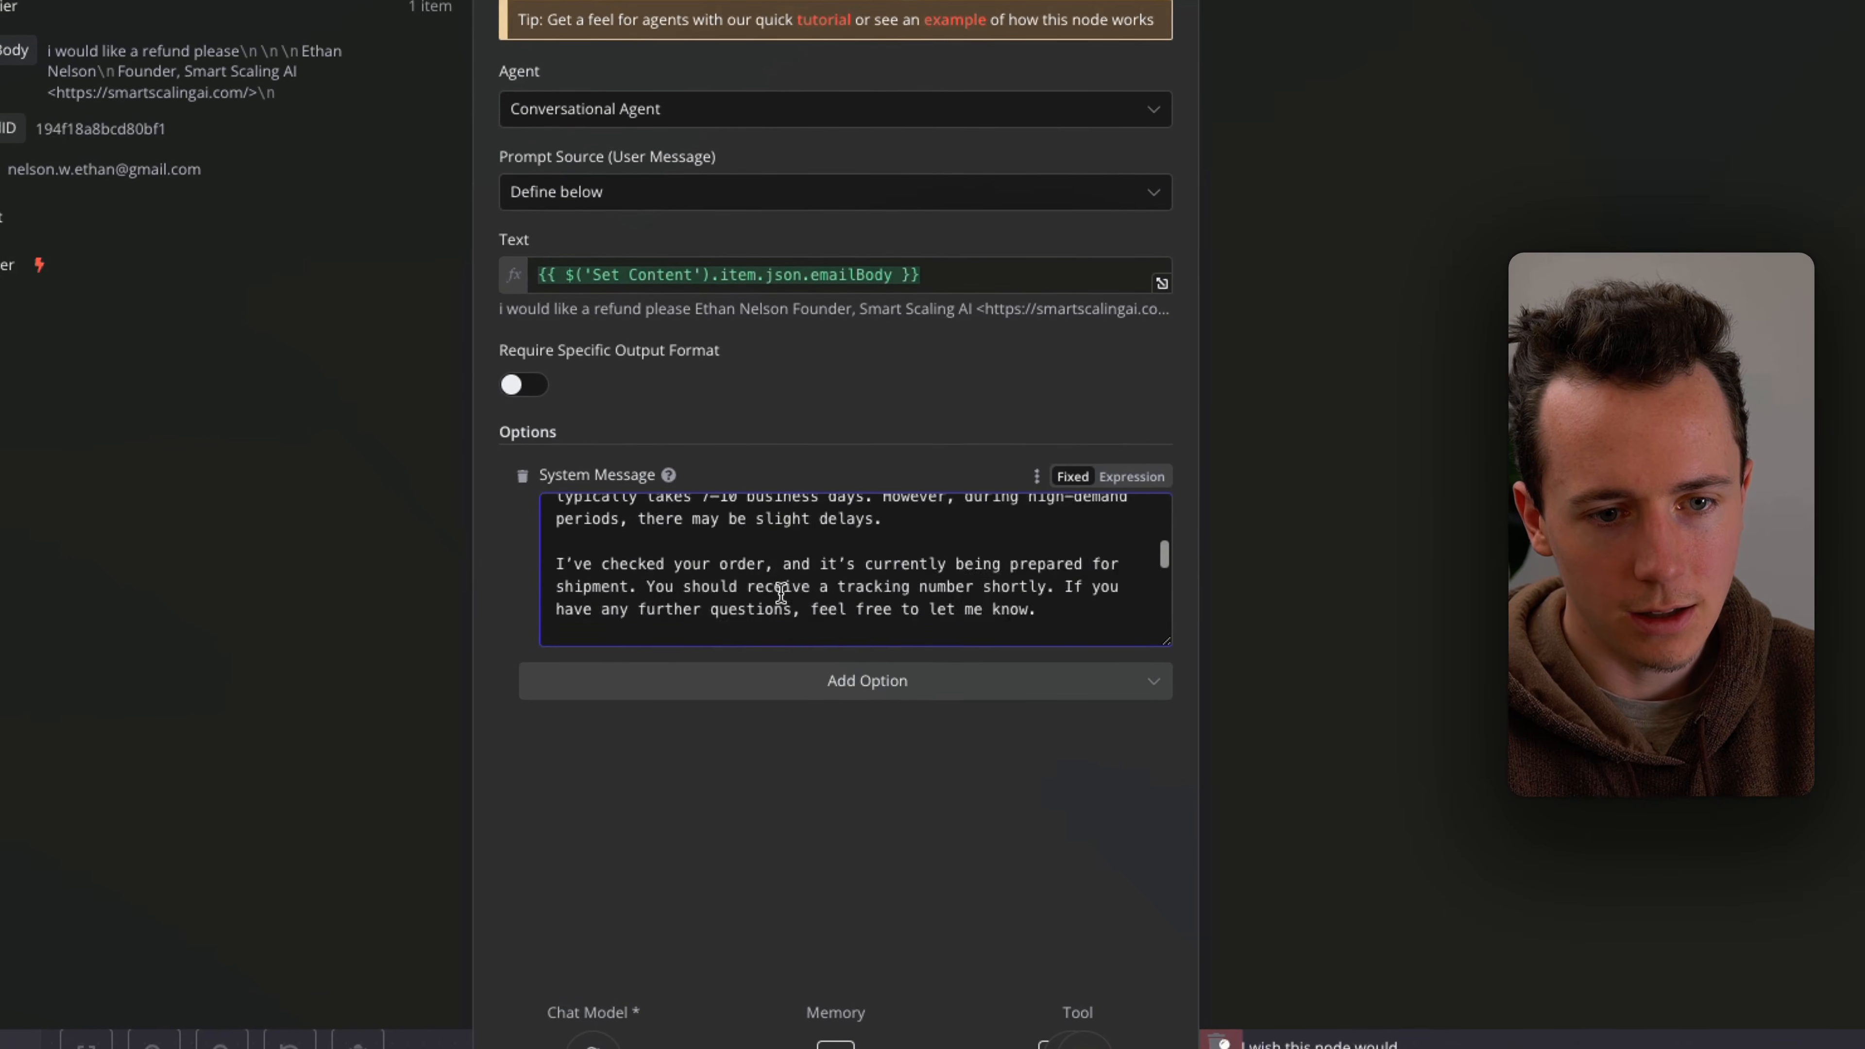
scroll(782, 593, up, 12)
drag(558, 517, 872, 646)
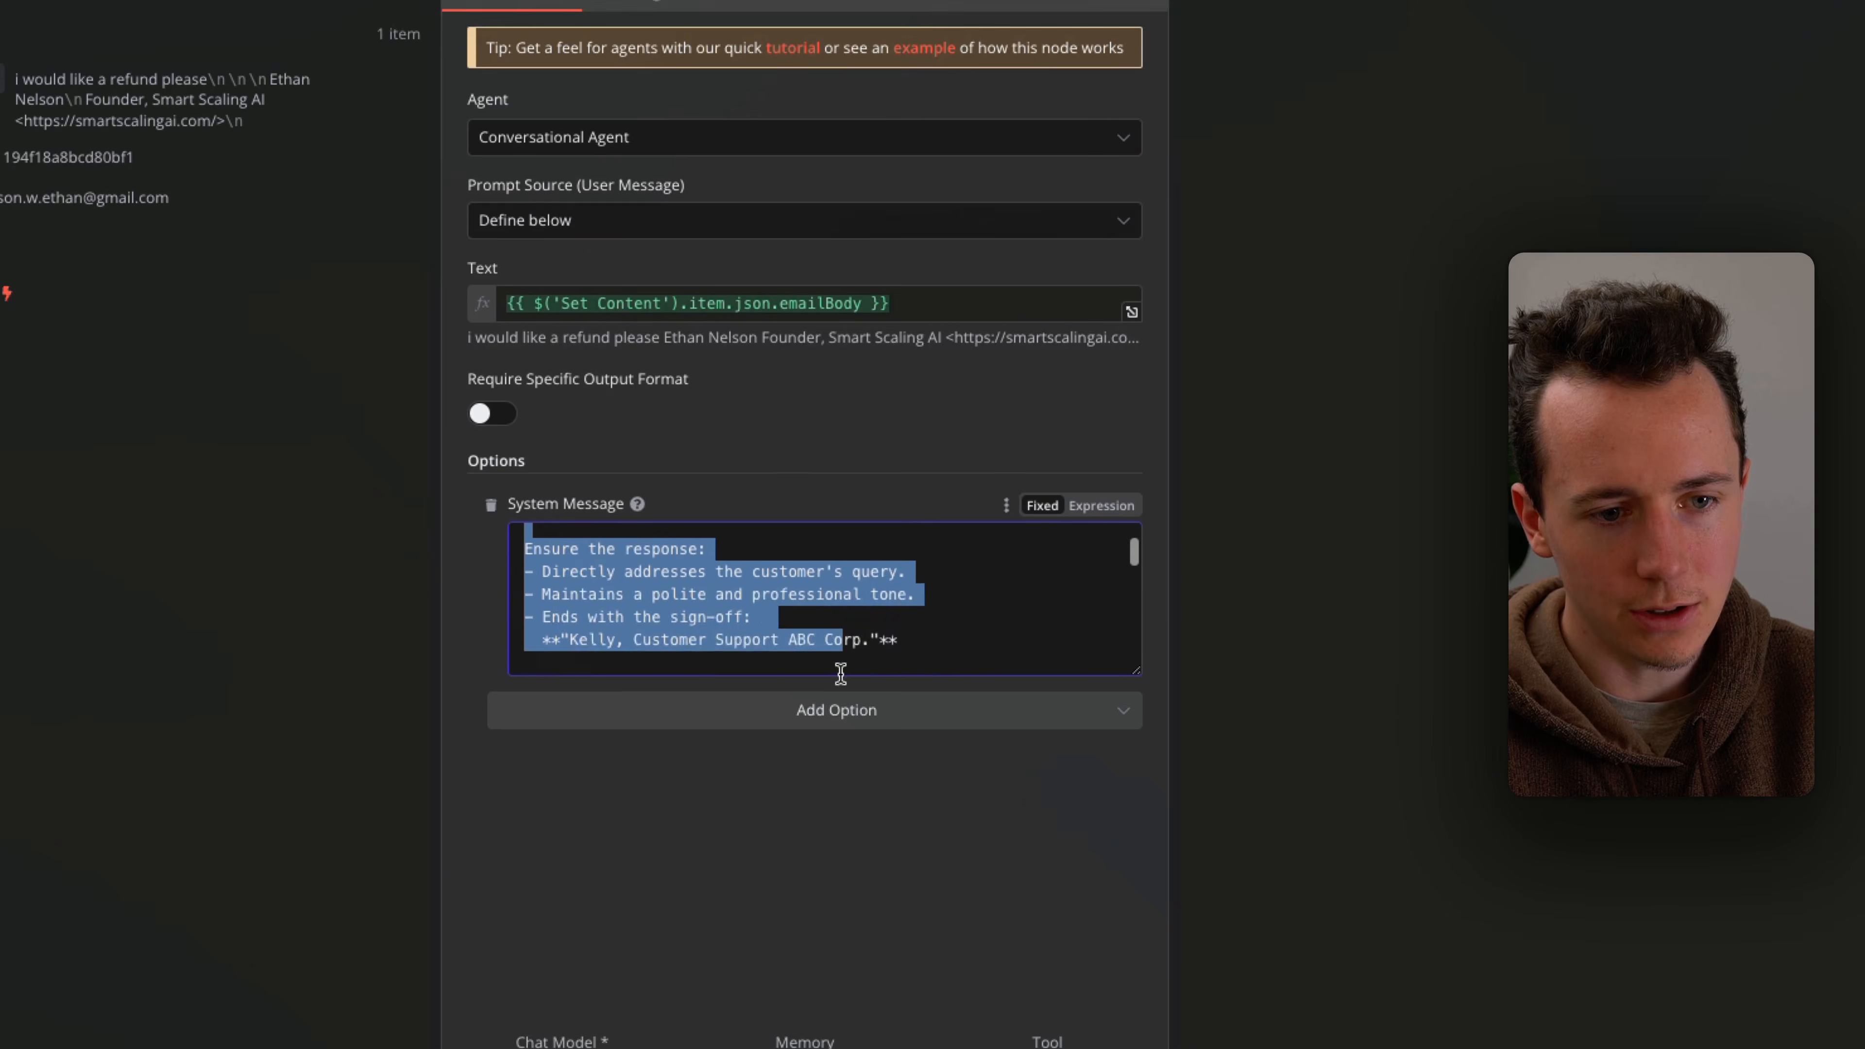
click(1053, 141)
Step: Move the Customer Support Agent node farther up from its connected sub-nodes, and test the workflow
scroll(821, 462, right, 2)
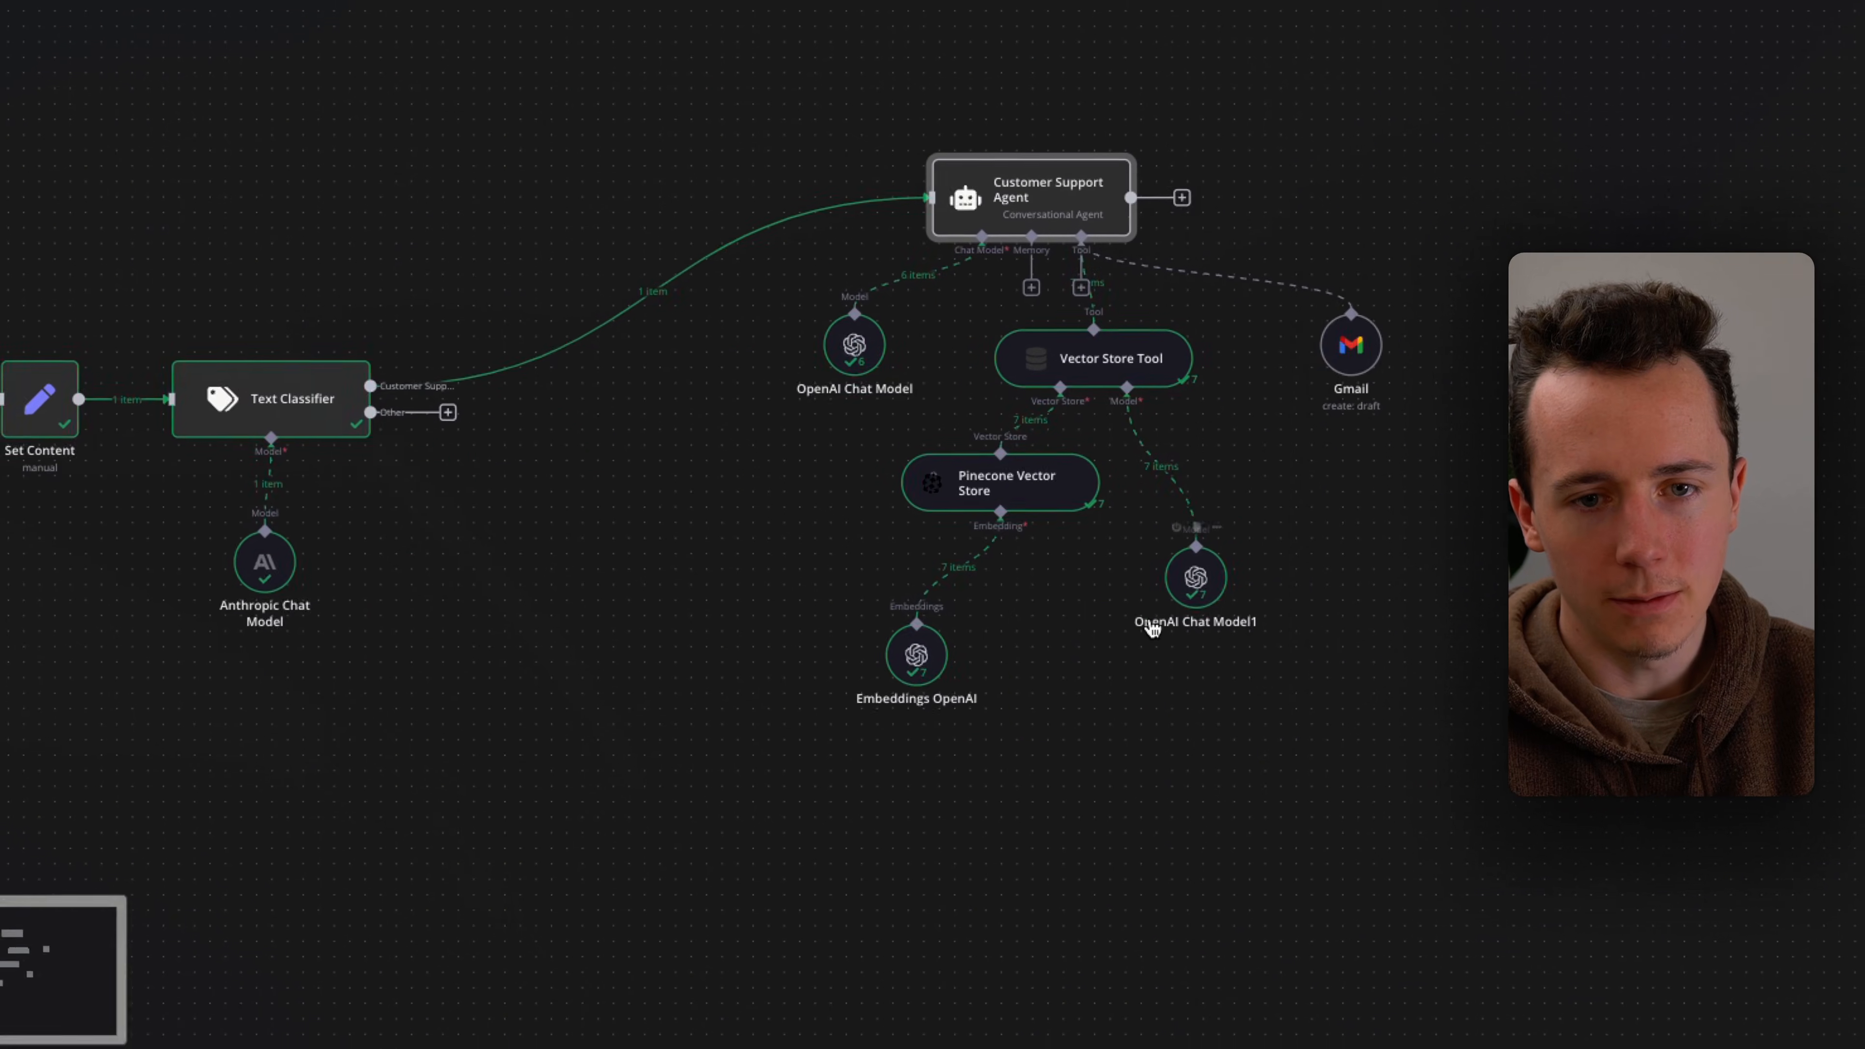
drag(980, 242, 1012, 222)
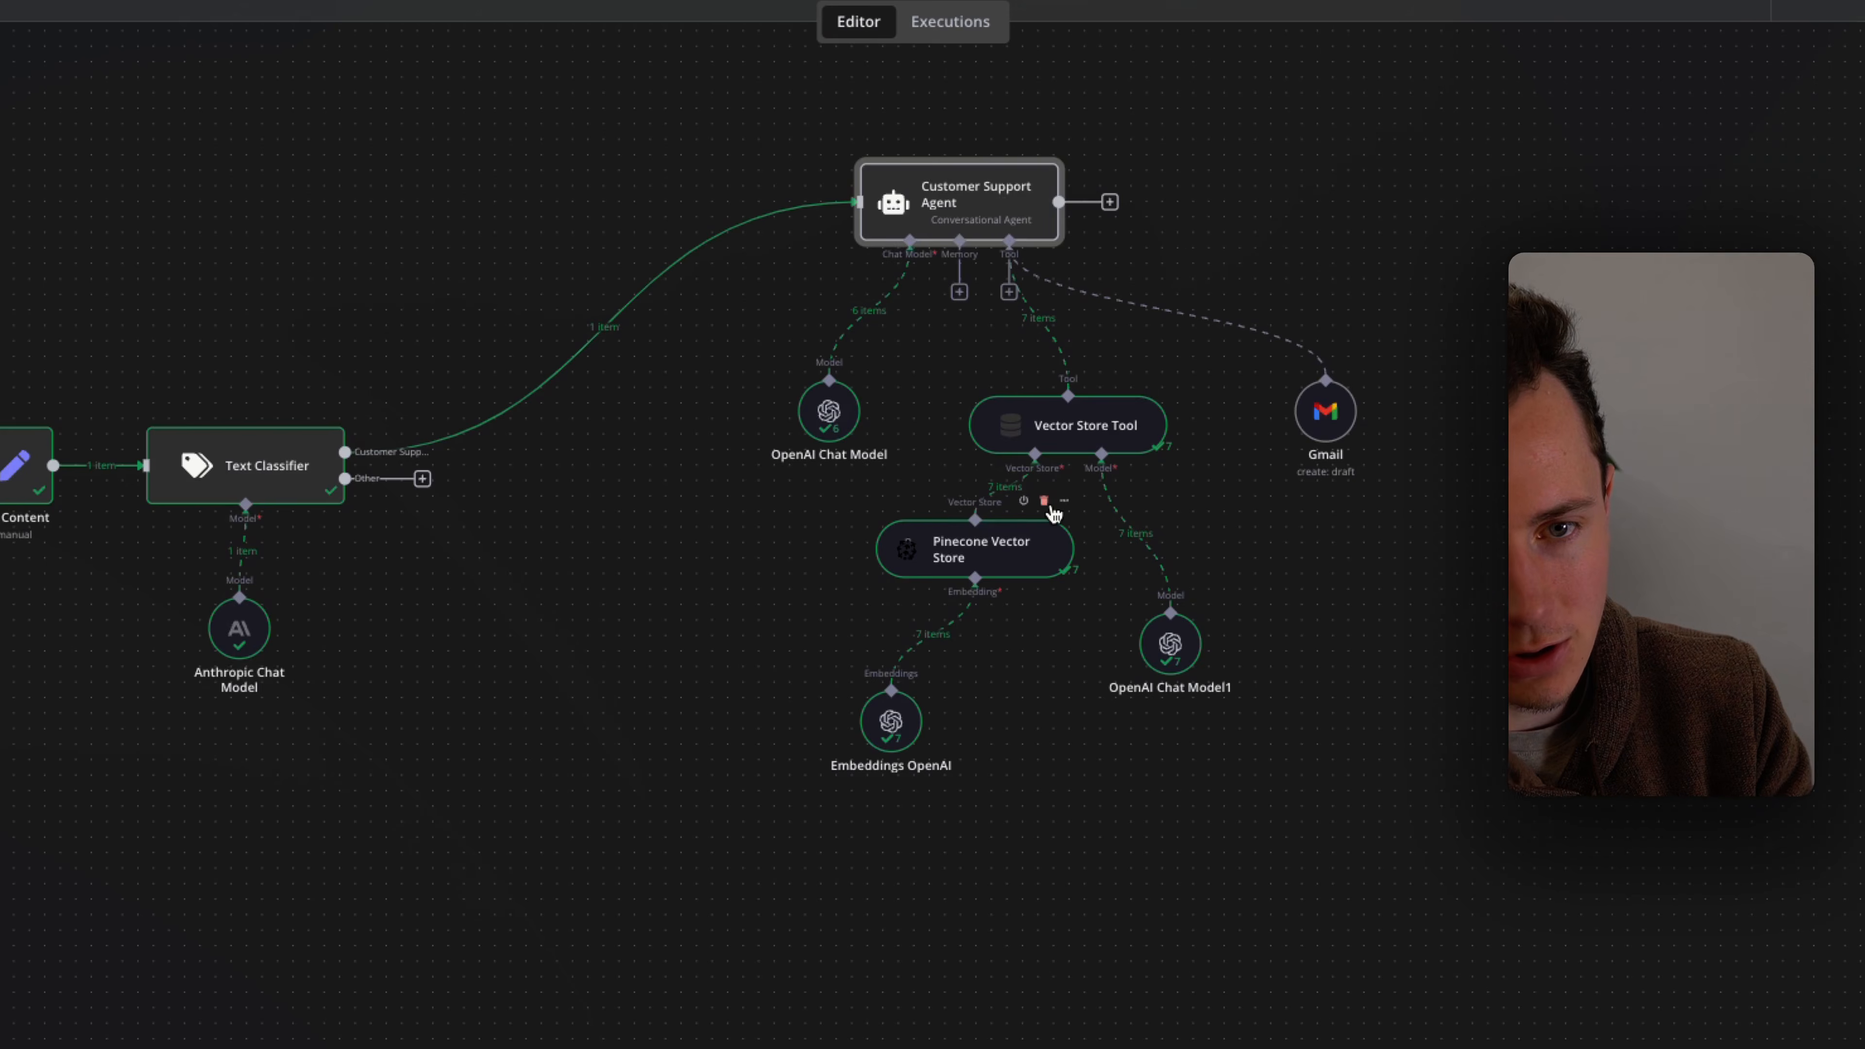
scroll(1053, 514, up, 5)
scroll(1054, 514, down, 6)
scroll(1327, 377, up, 5)
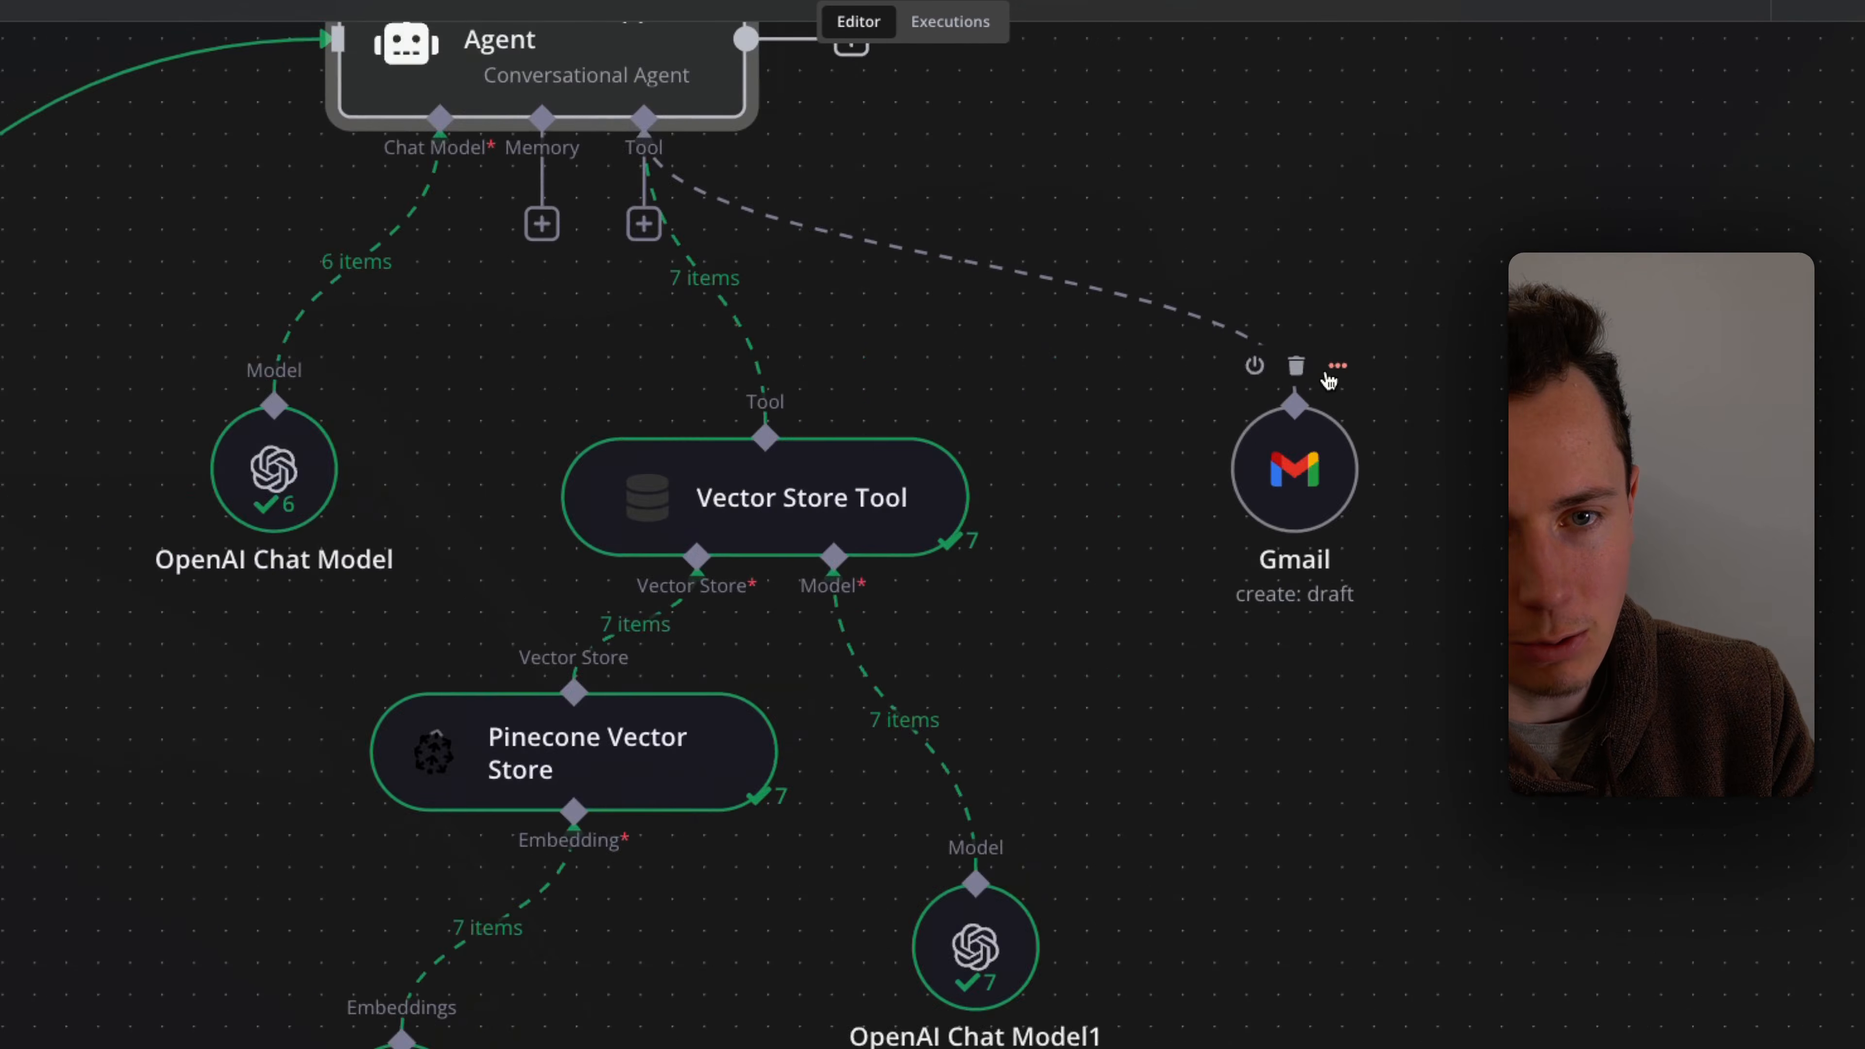
scroll(1331, 379, down, 3)
click(902, 993)
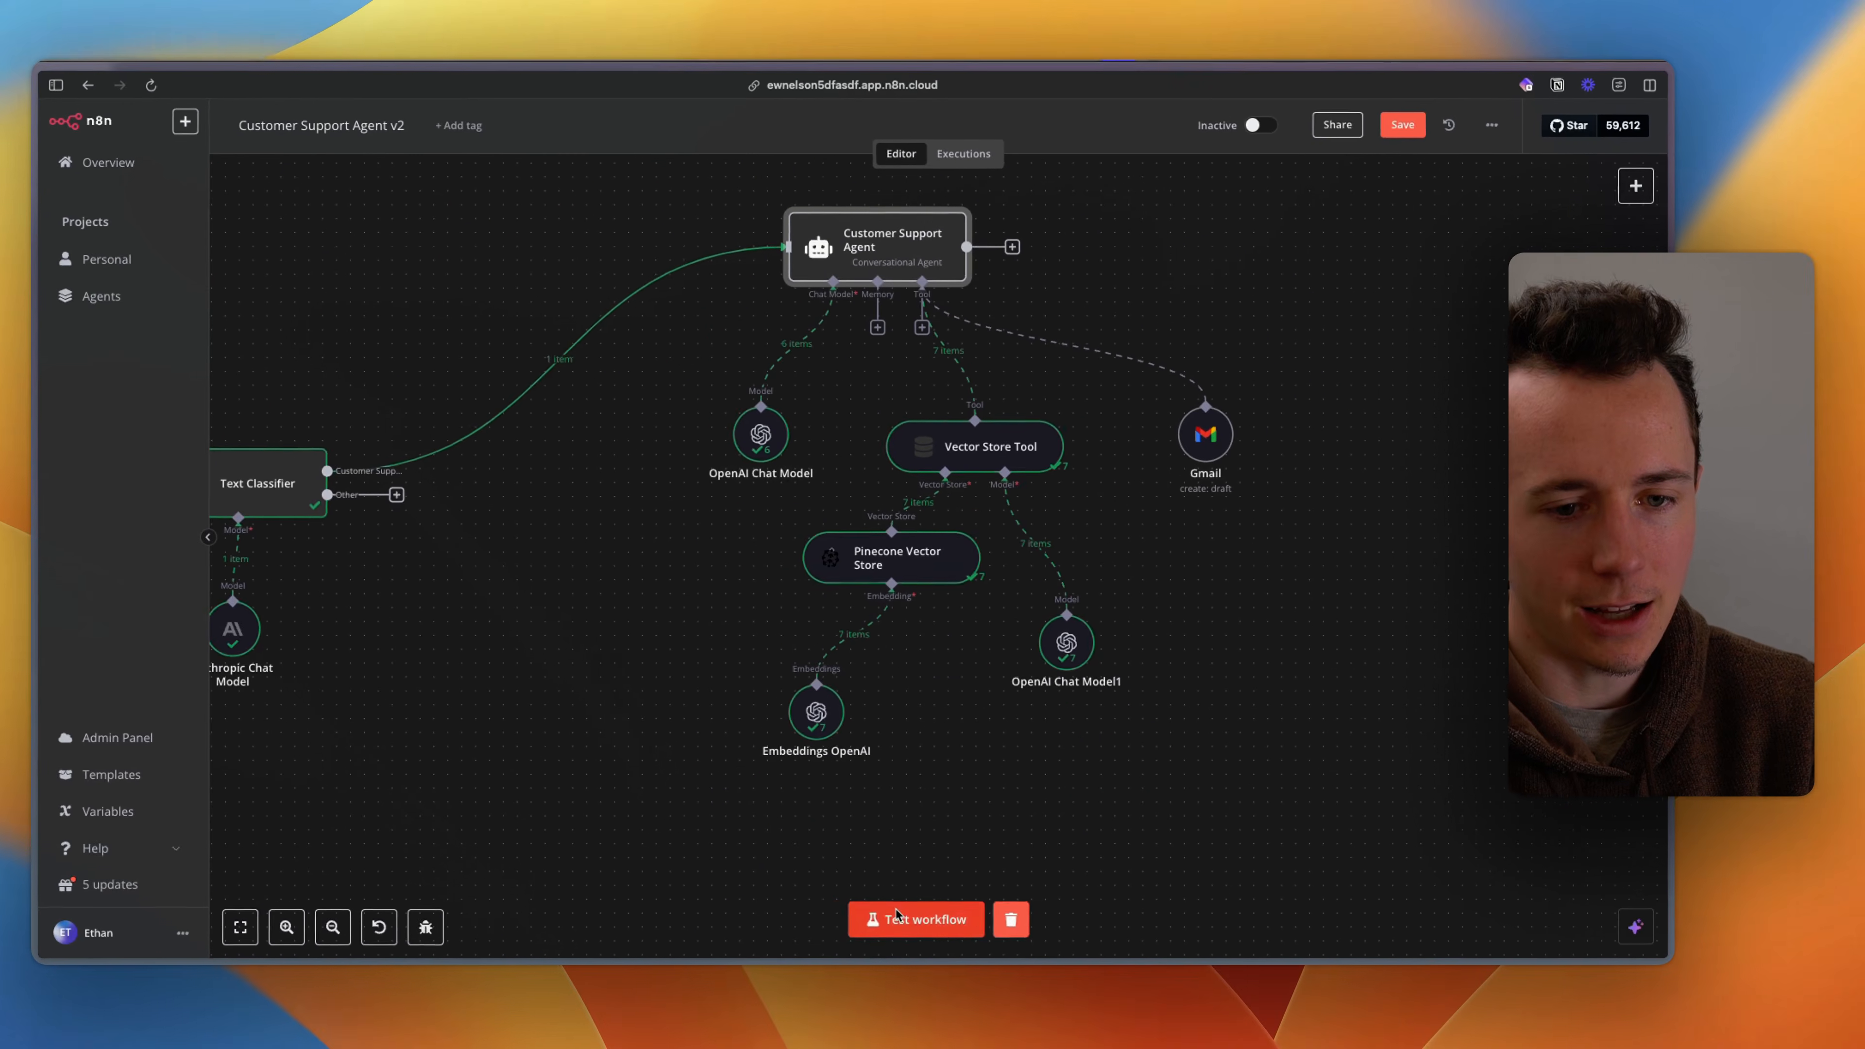
Step: Check Gmail during the test run, and return to n8n to read the Customer Support Agent's error notification
key(ctrl+Tab)
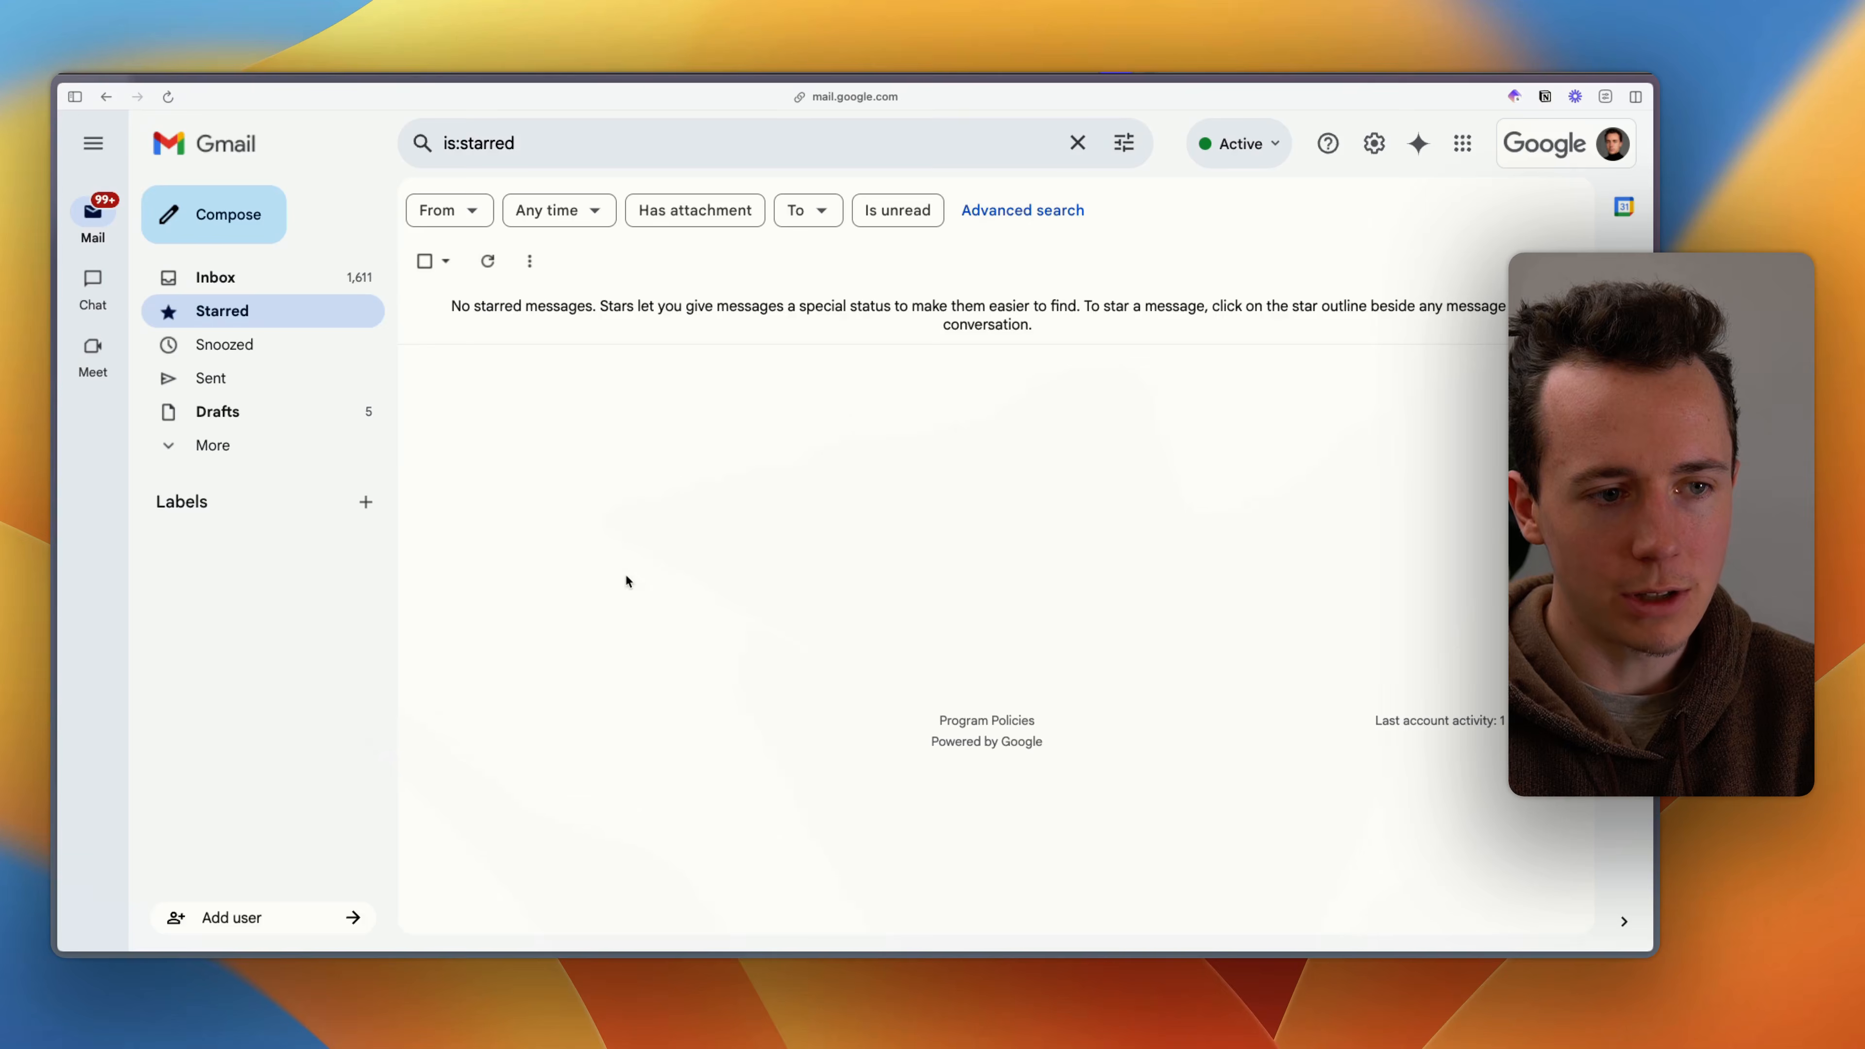
key(ctrl+Tab)
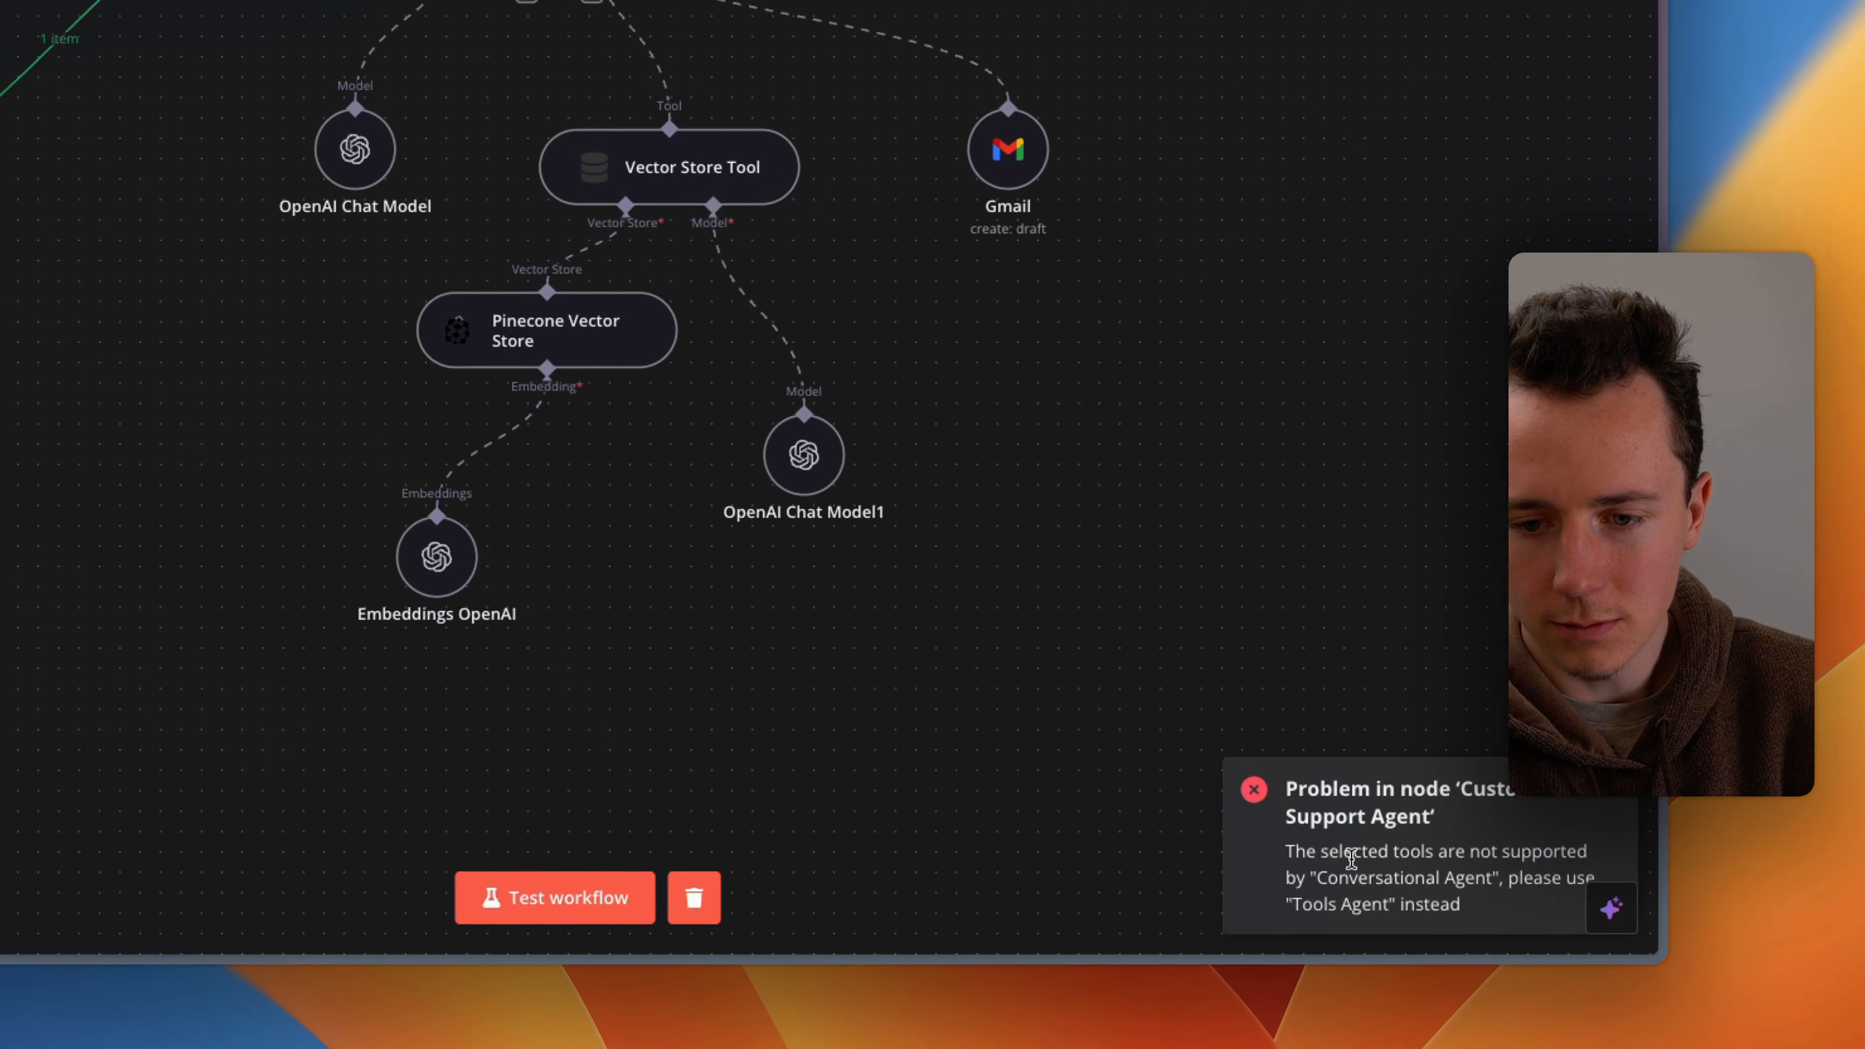
drag(1430, 858, 1584, 927)
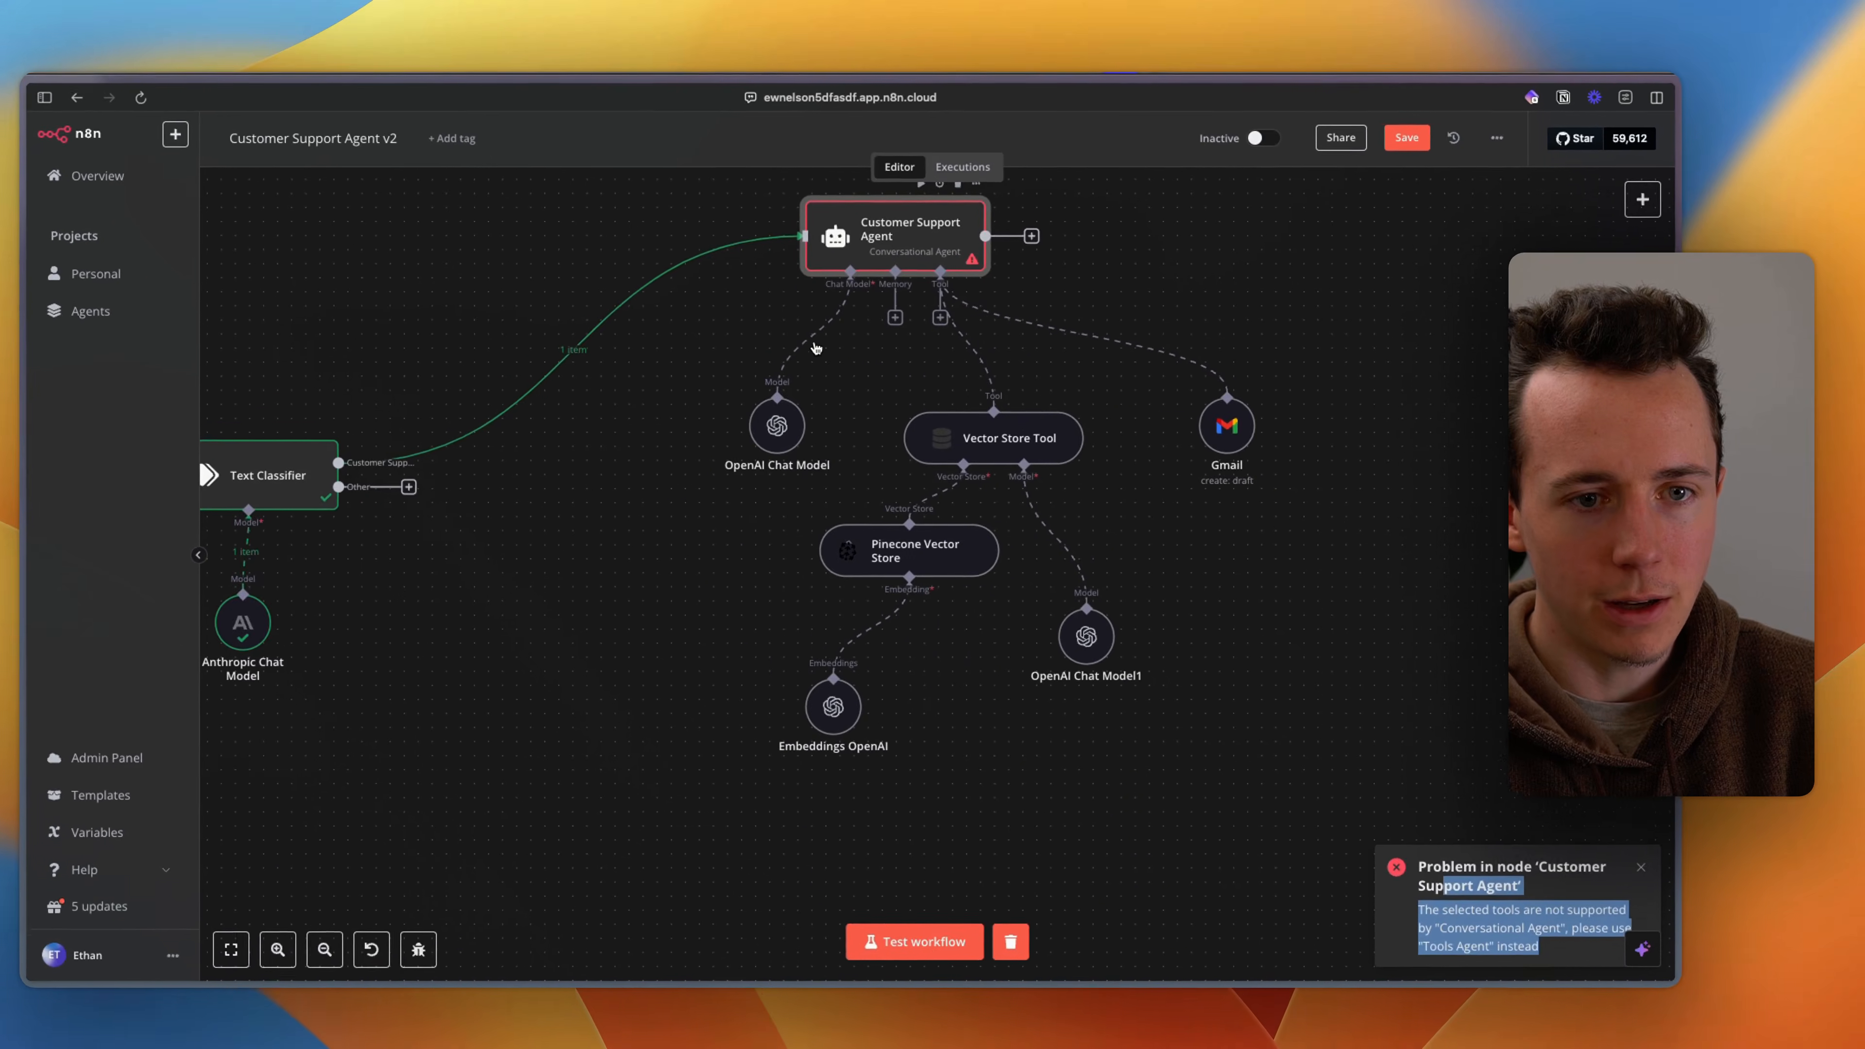
Step: Set the Customer Support Agent's agent type to Tools Agent
double_click(896, 234)
click(683, 290)
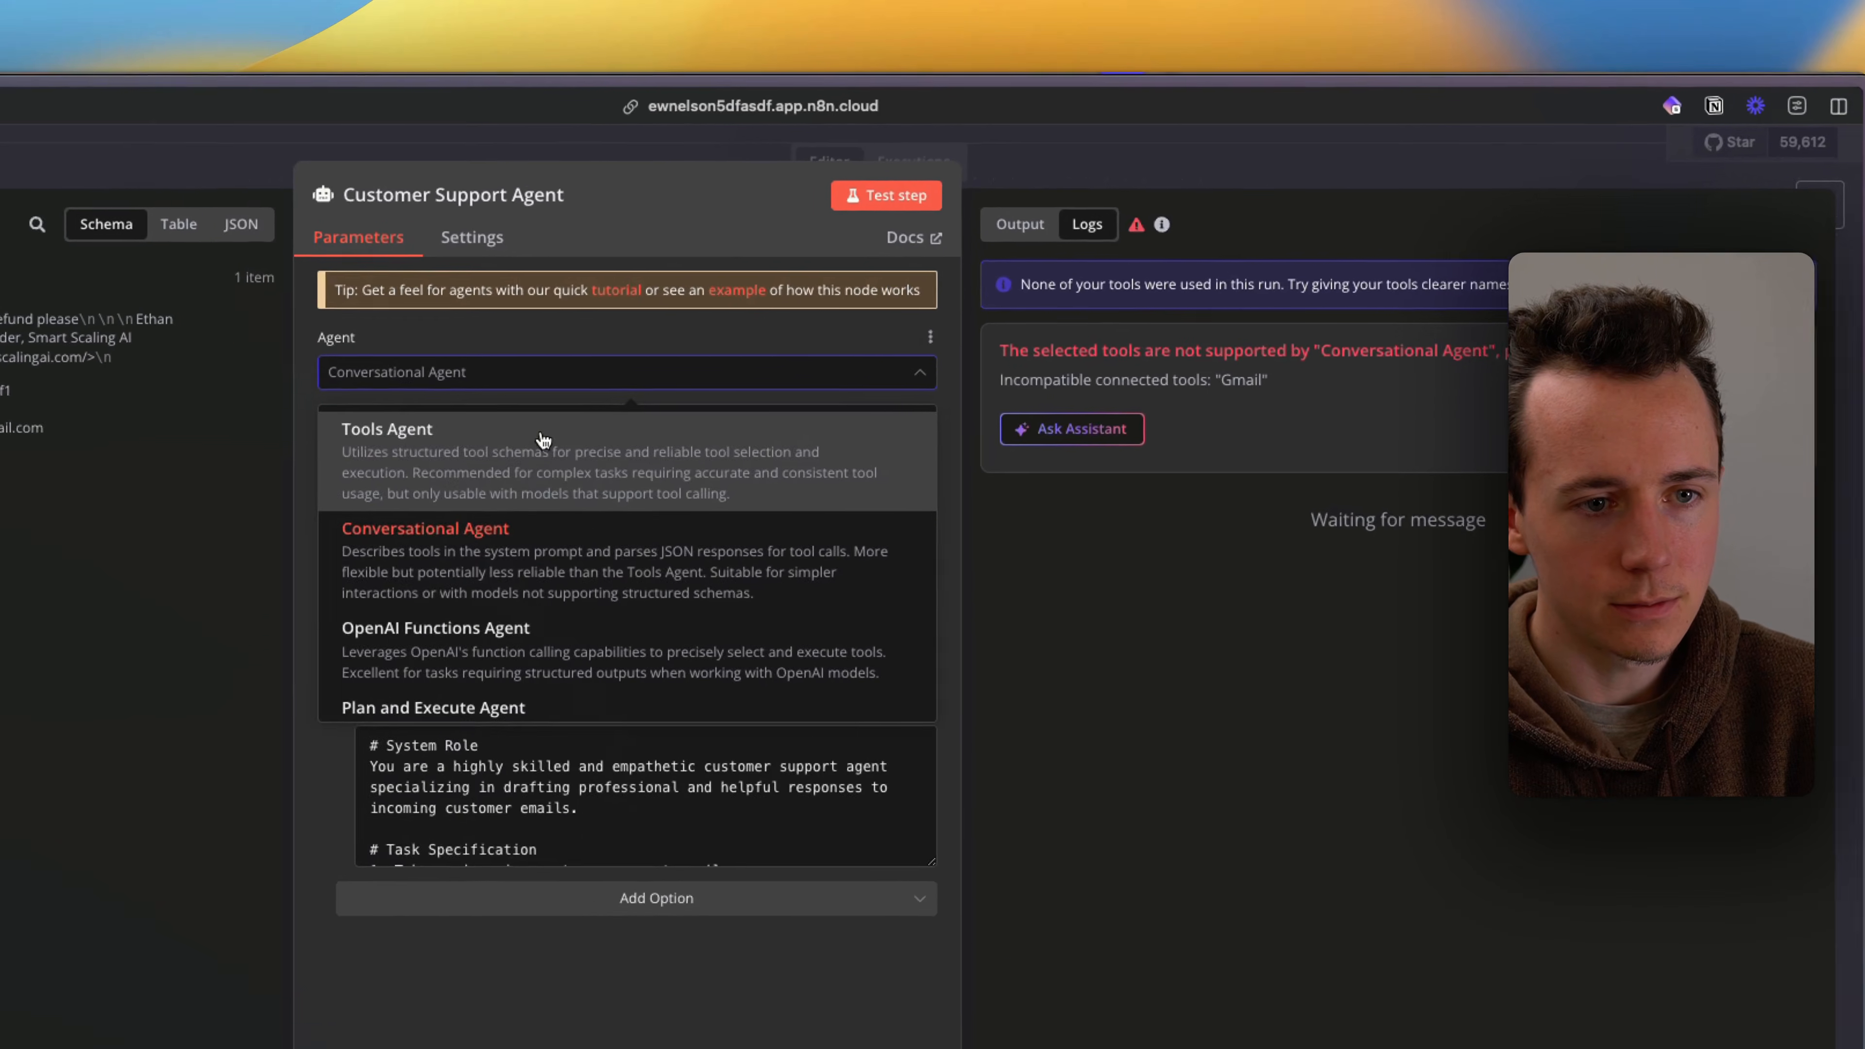
click(543, 439)
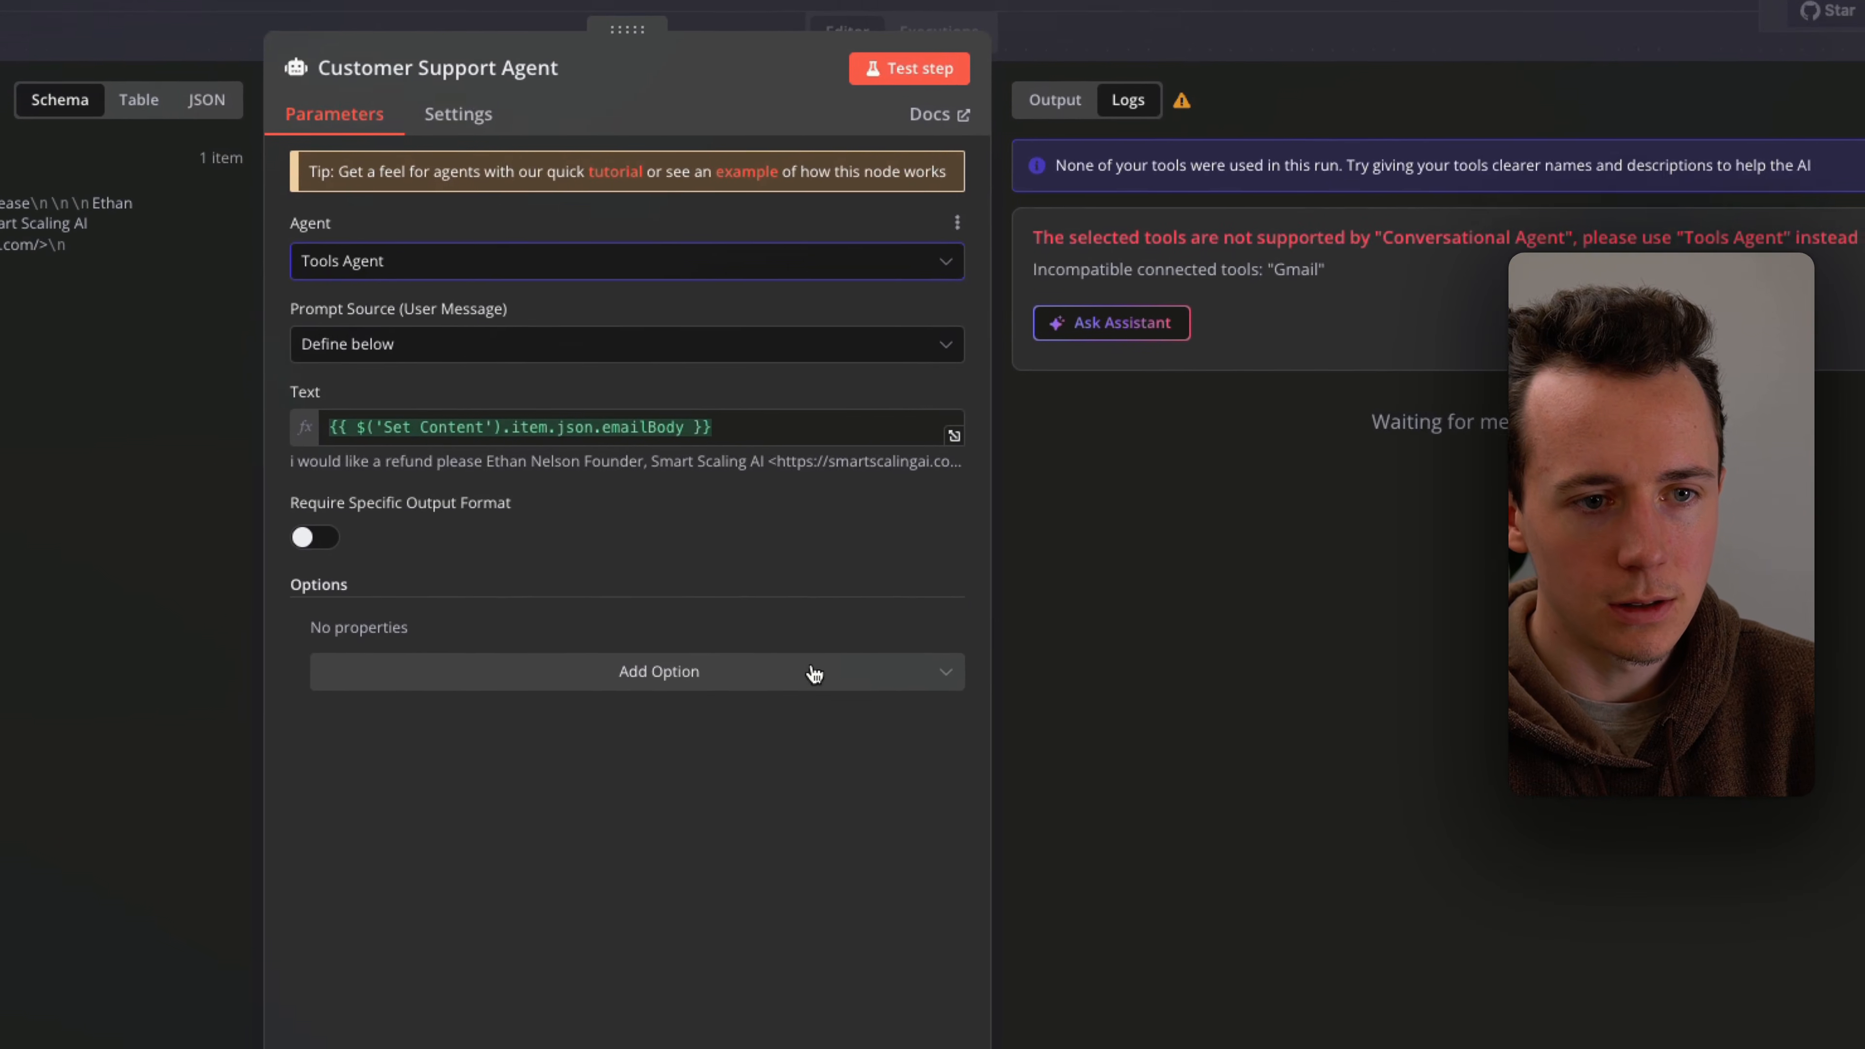
Step: Add the System Message option to the Tools Agent, fill it with the customer support prompt, and close the node
click(622, 810)
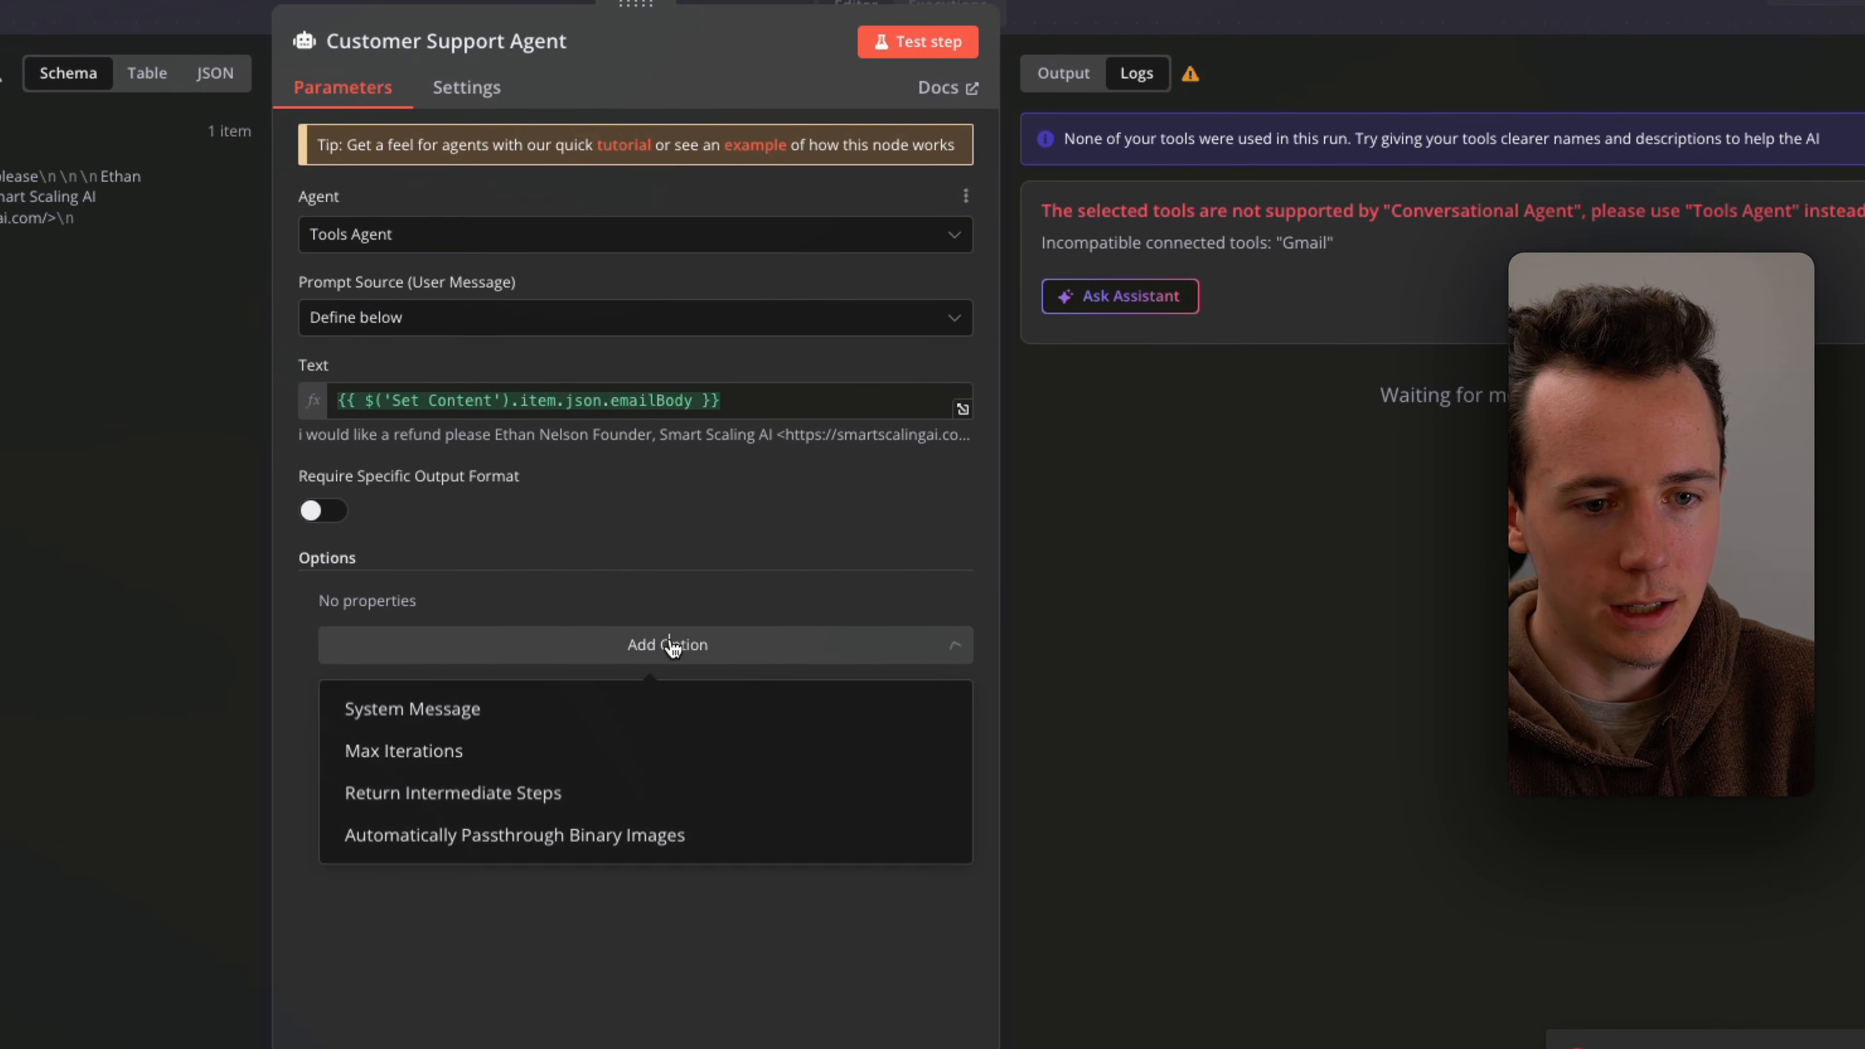
click(485, 724)
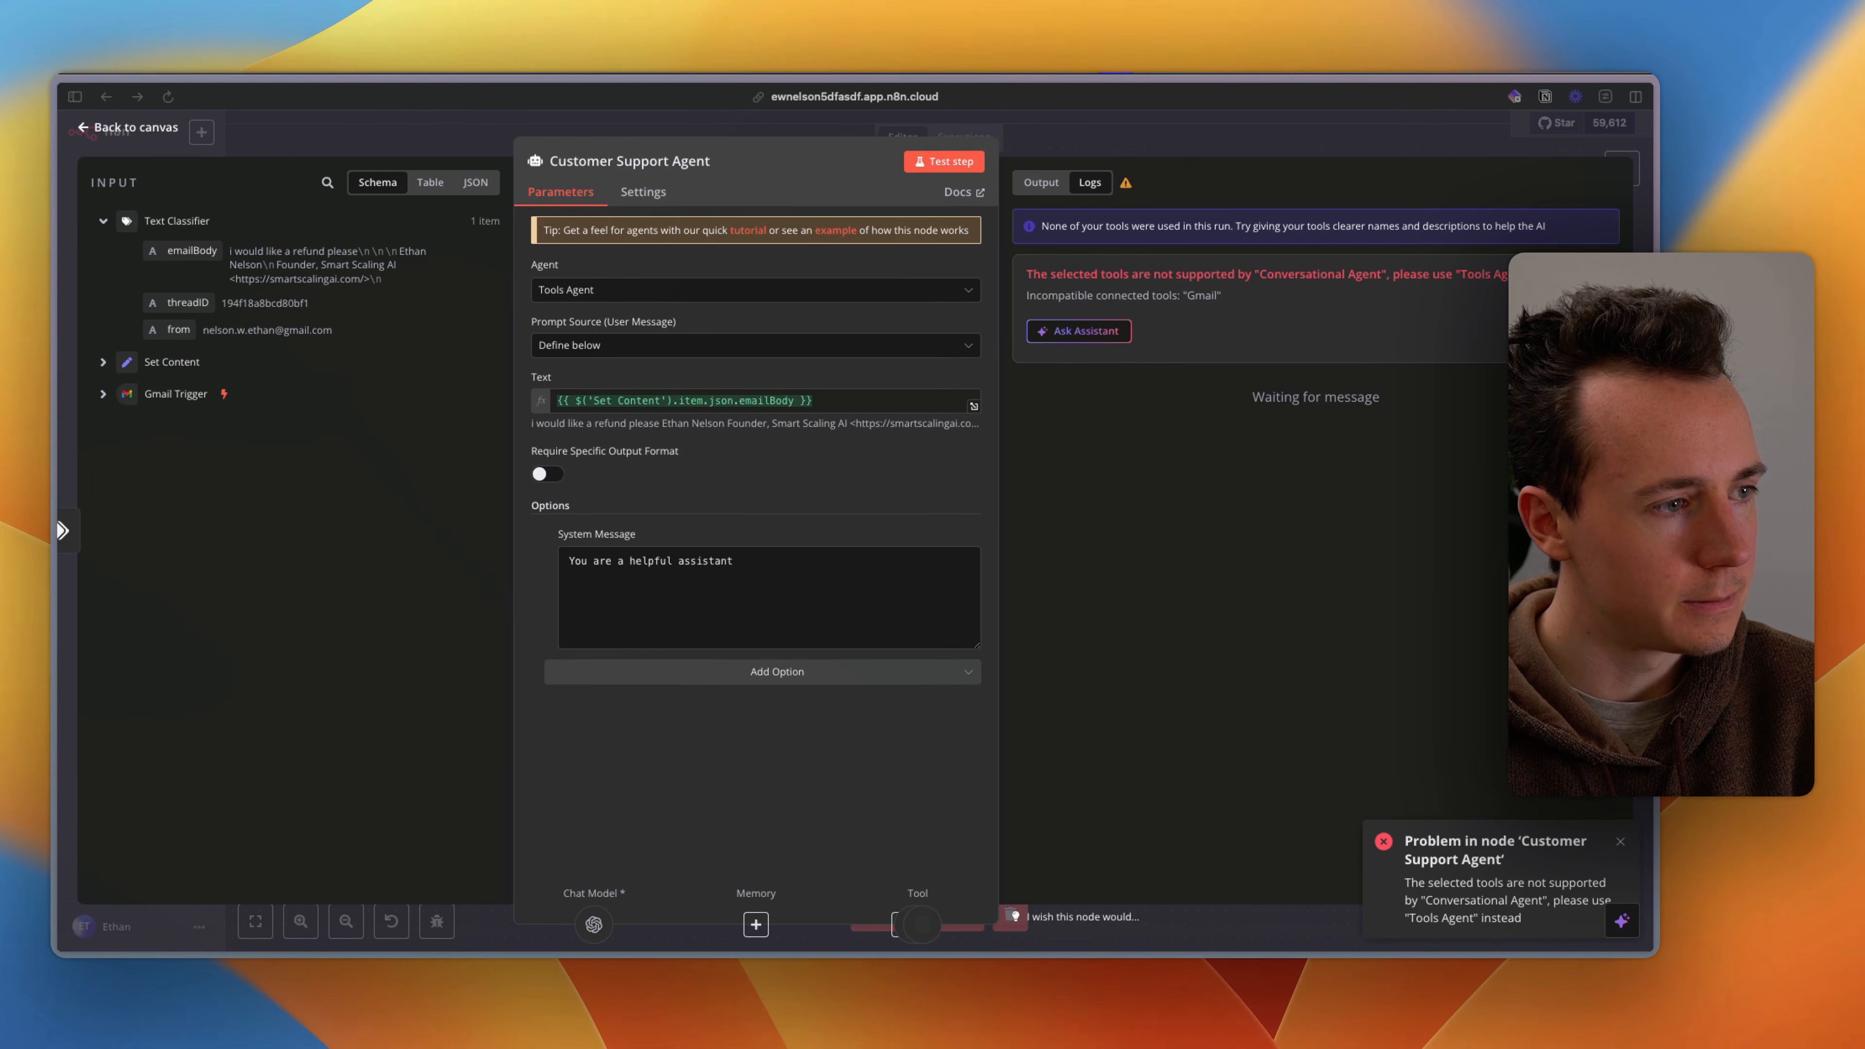
click(777, 672)
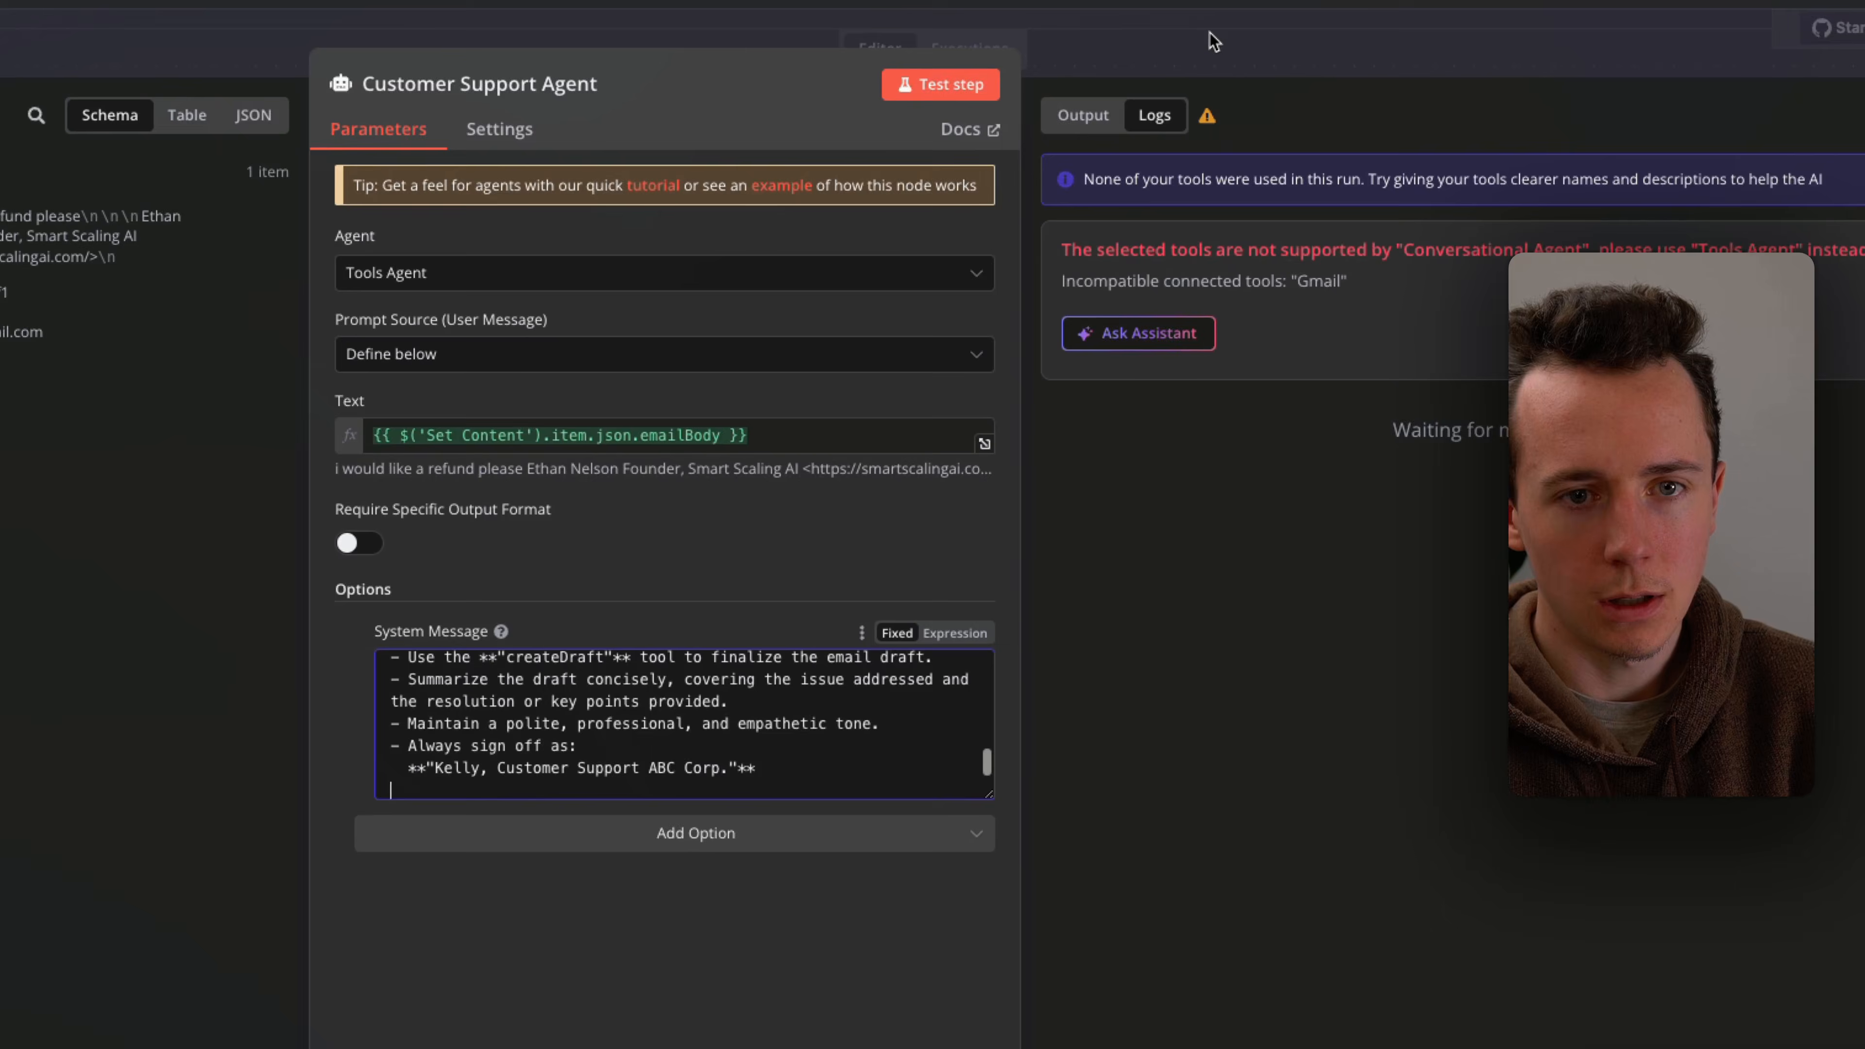
click(1214, 40)
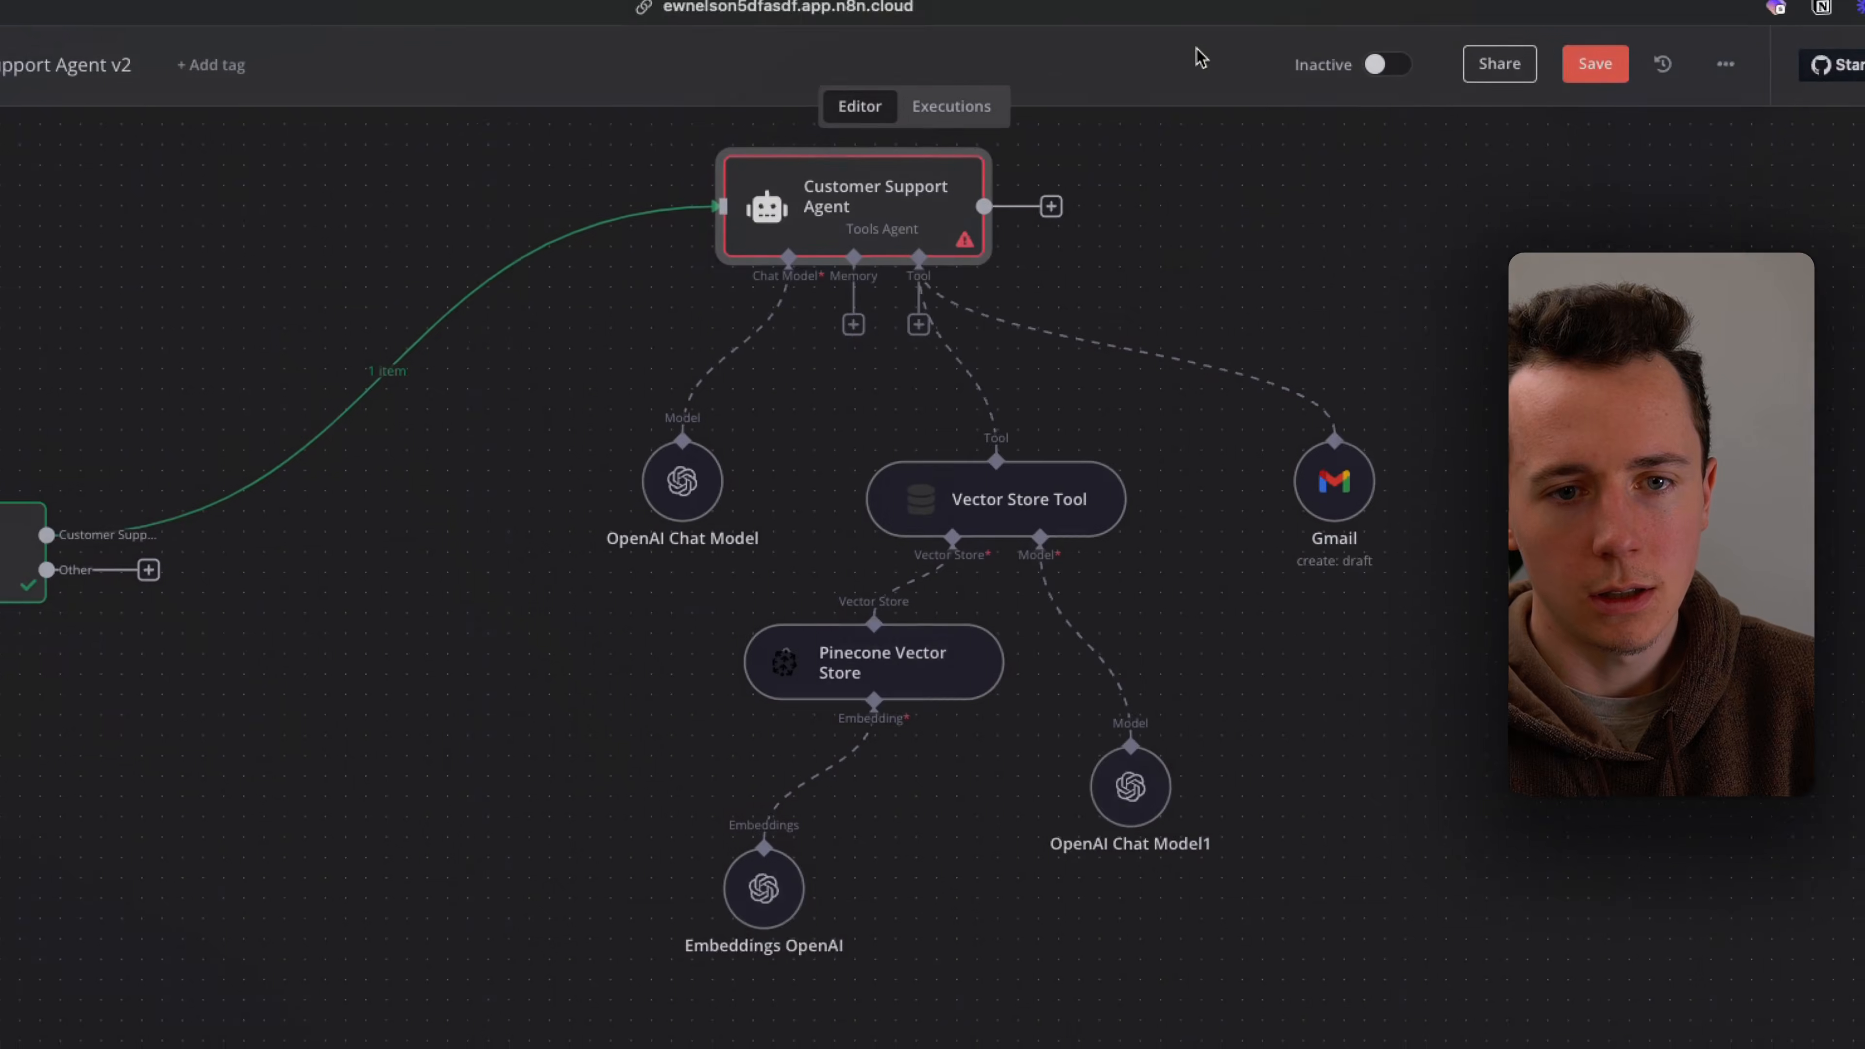
Step: Test the workflow again with the updated Customer Support Agent and follow the run across its nodes
click(853, 1011)
scroll(719, 472, down, 5)
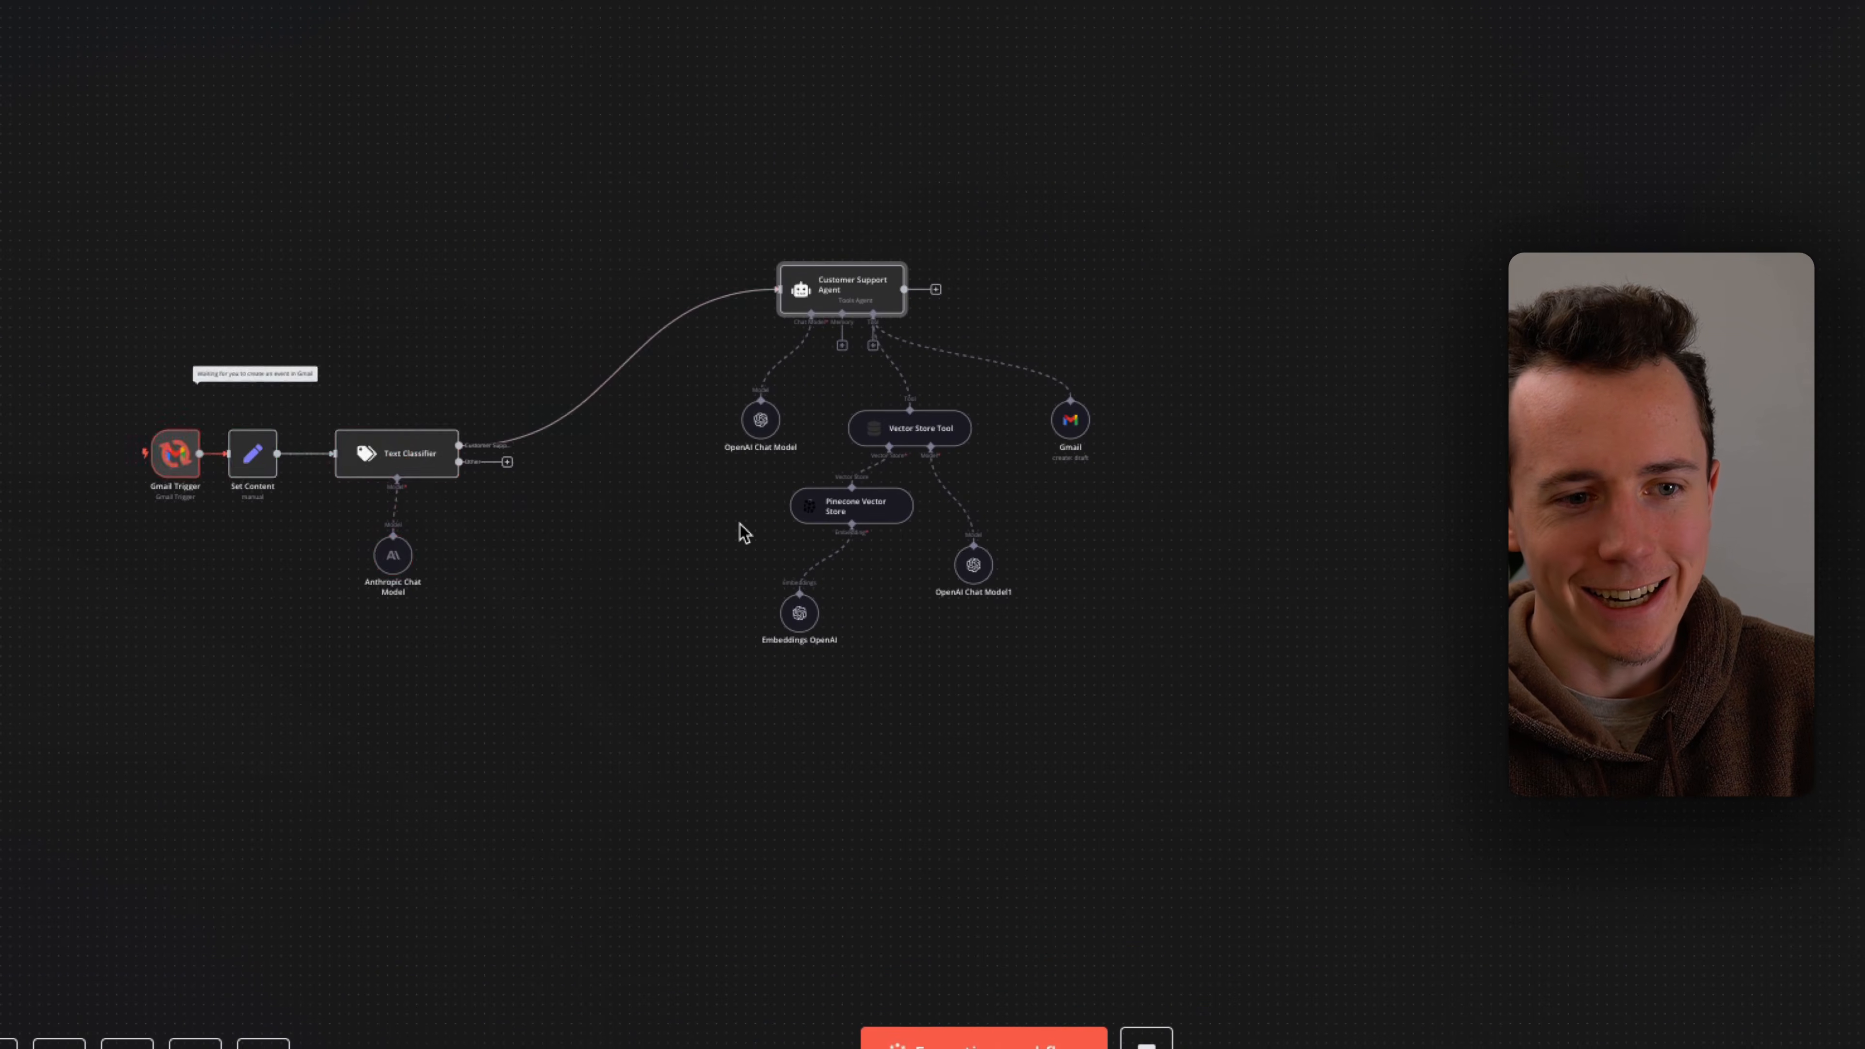
scroll(718, 472, left, 2)
scroll(585, 456, up, 4)
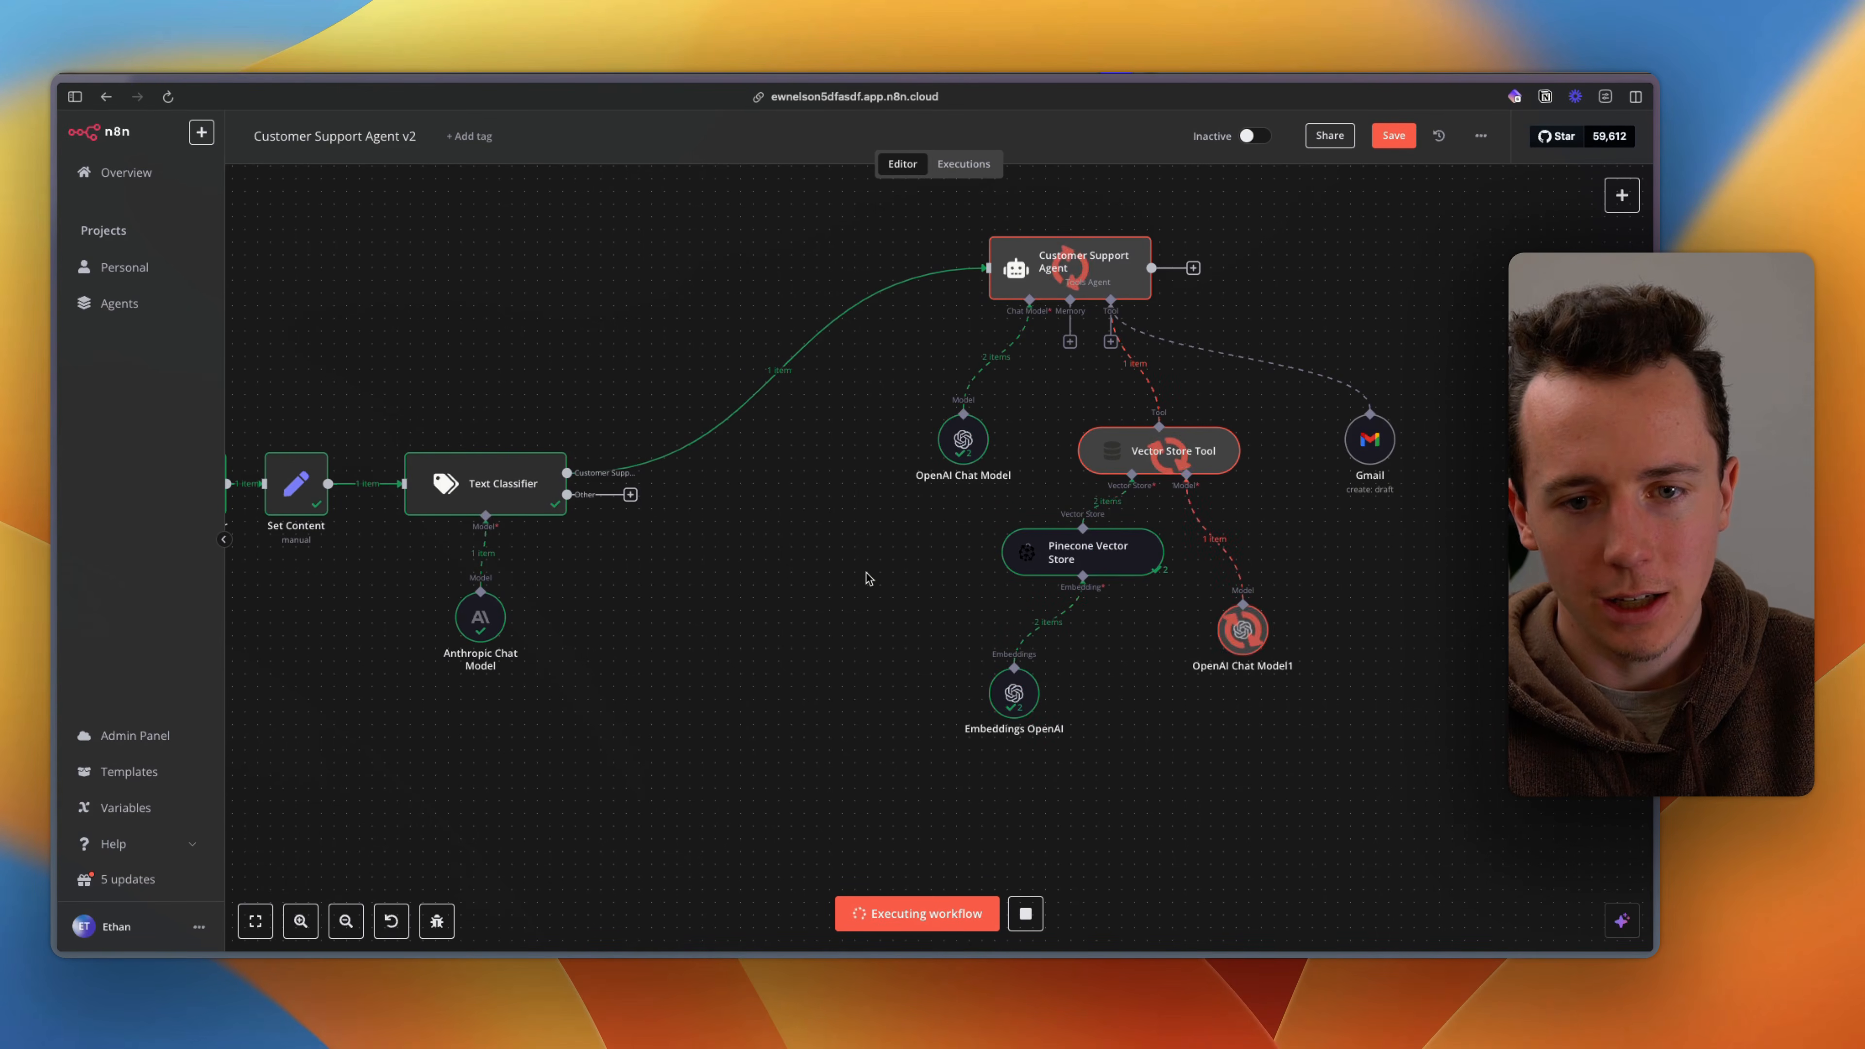
Step: Switch to Gmail, open the Customer Support Inquiry thread in Drafts, and read the generated reply and its sign-off
key(ctrl+Tab)
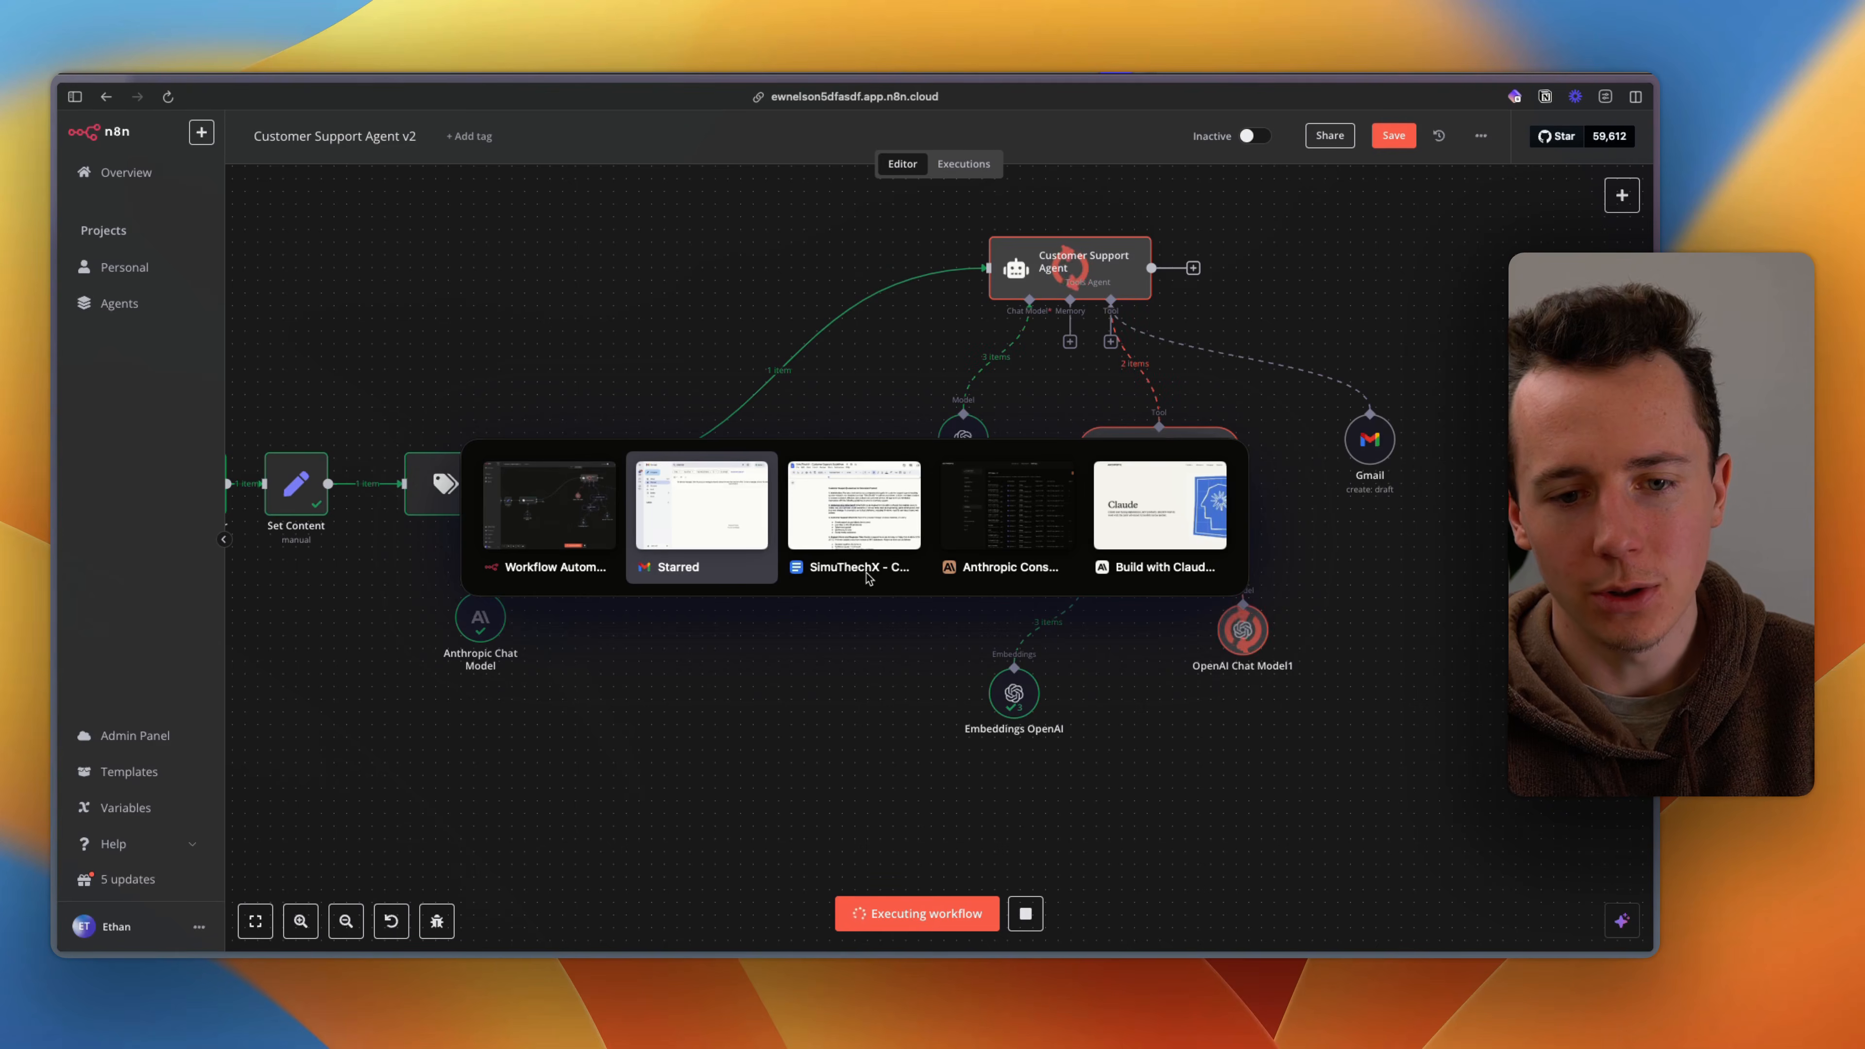
key(ctrl+shift+Tab)
key(ctrl+Tab)
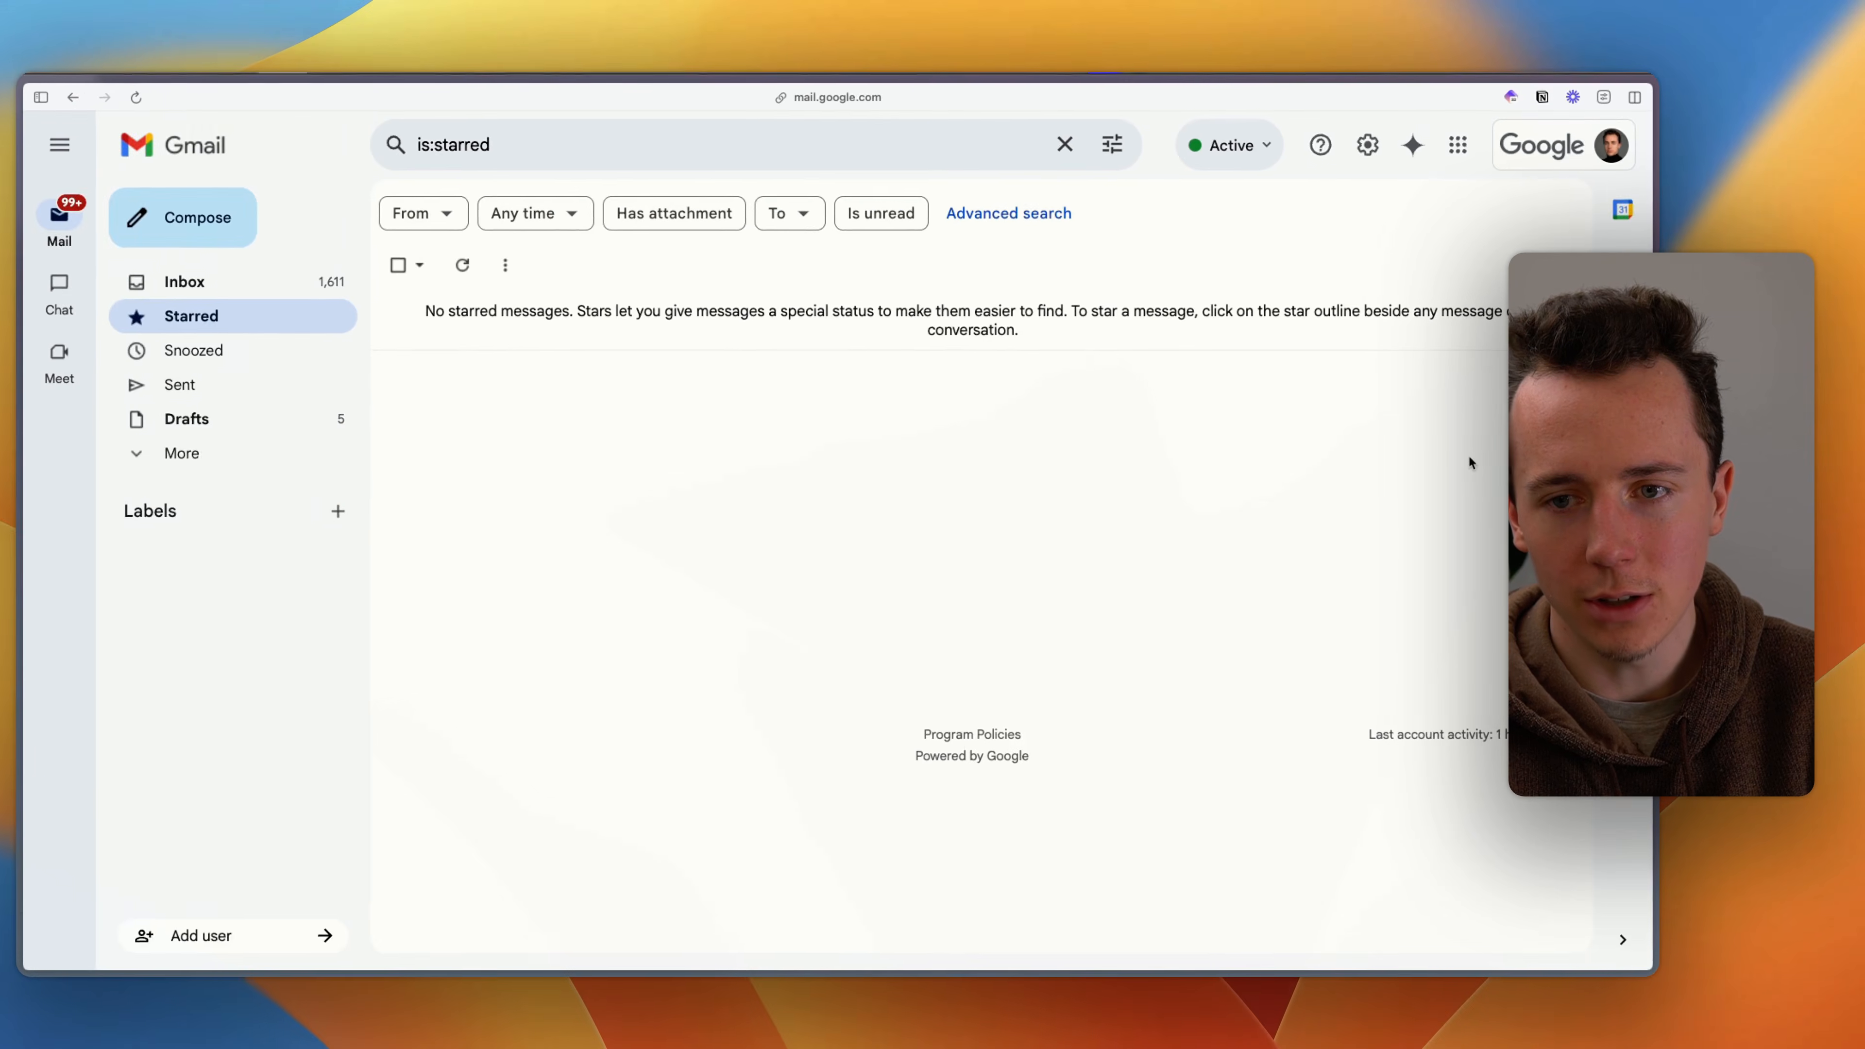
key(ctrl+Tab)
key(ctrl+Tab)
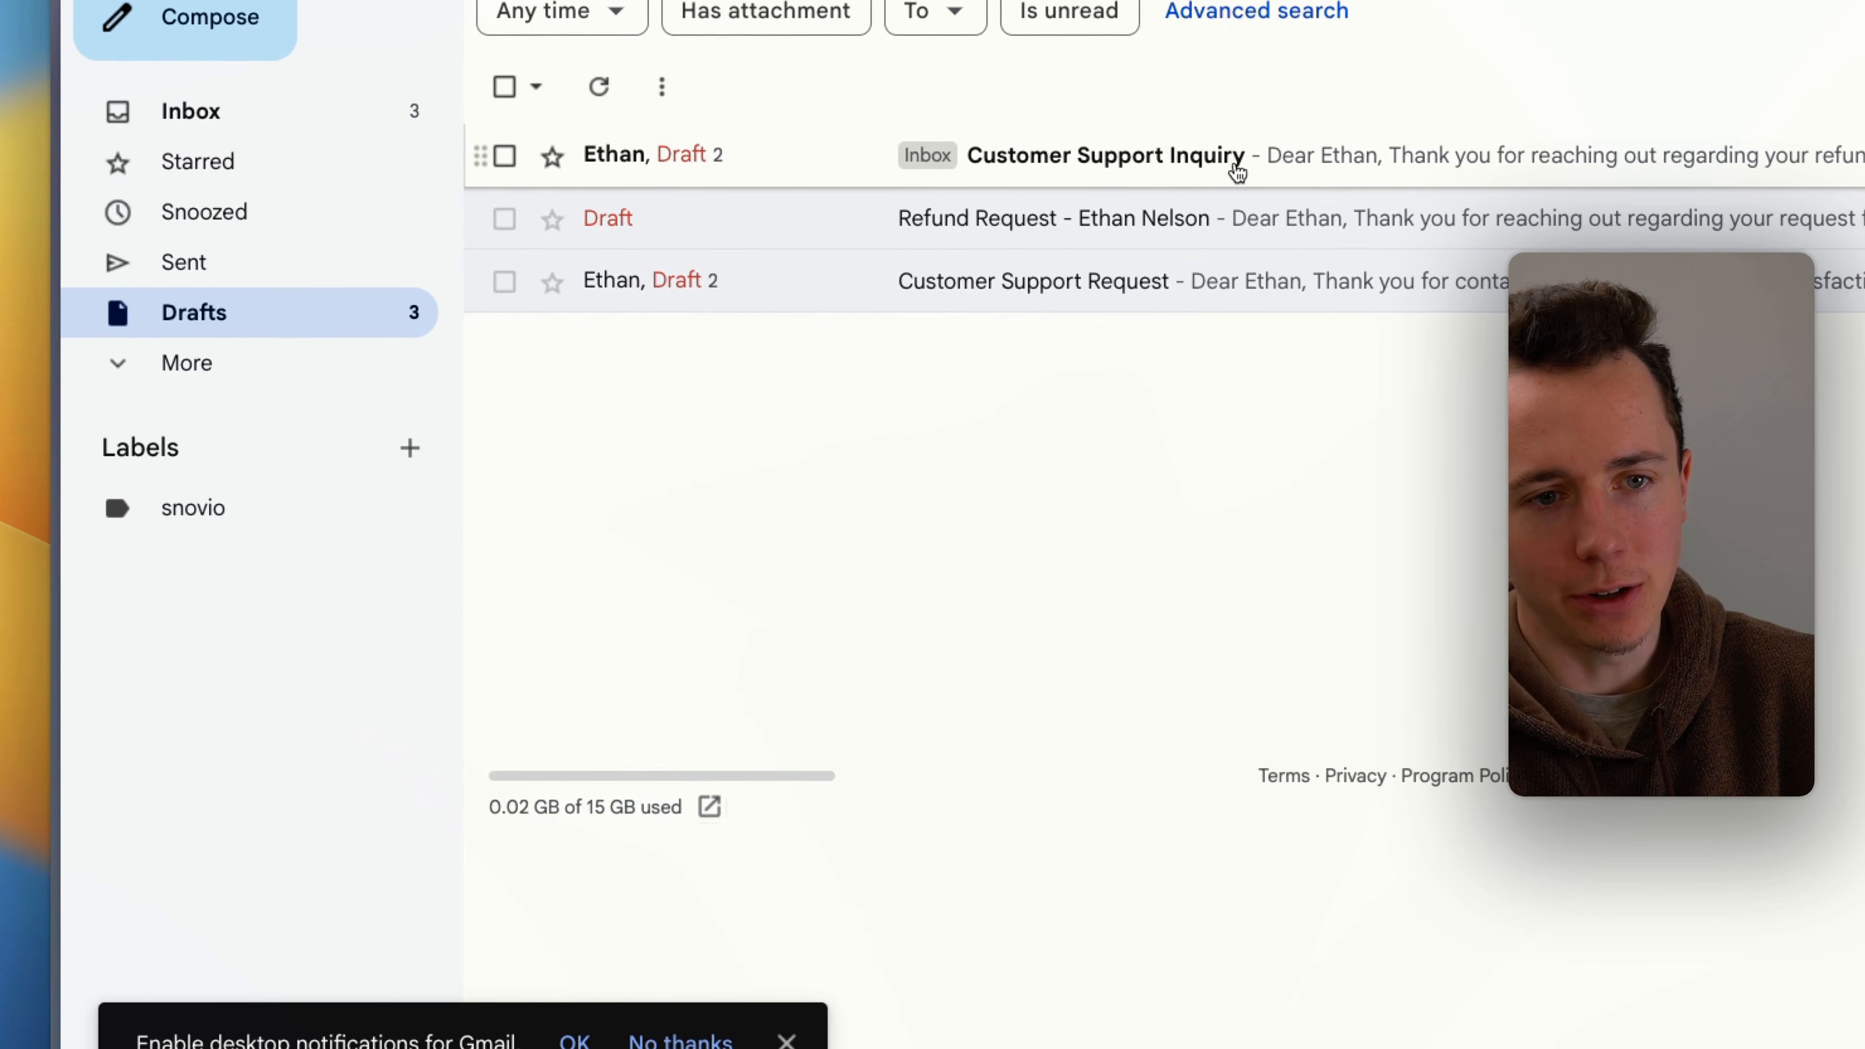
click(1238, 169)
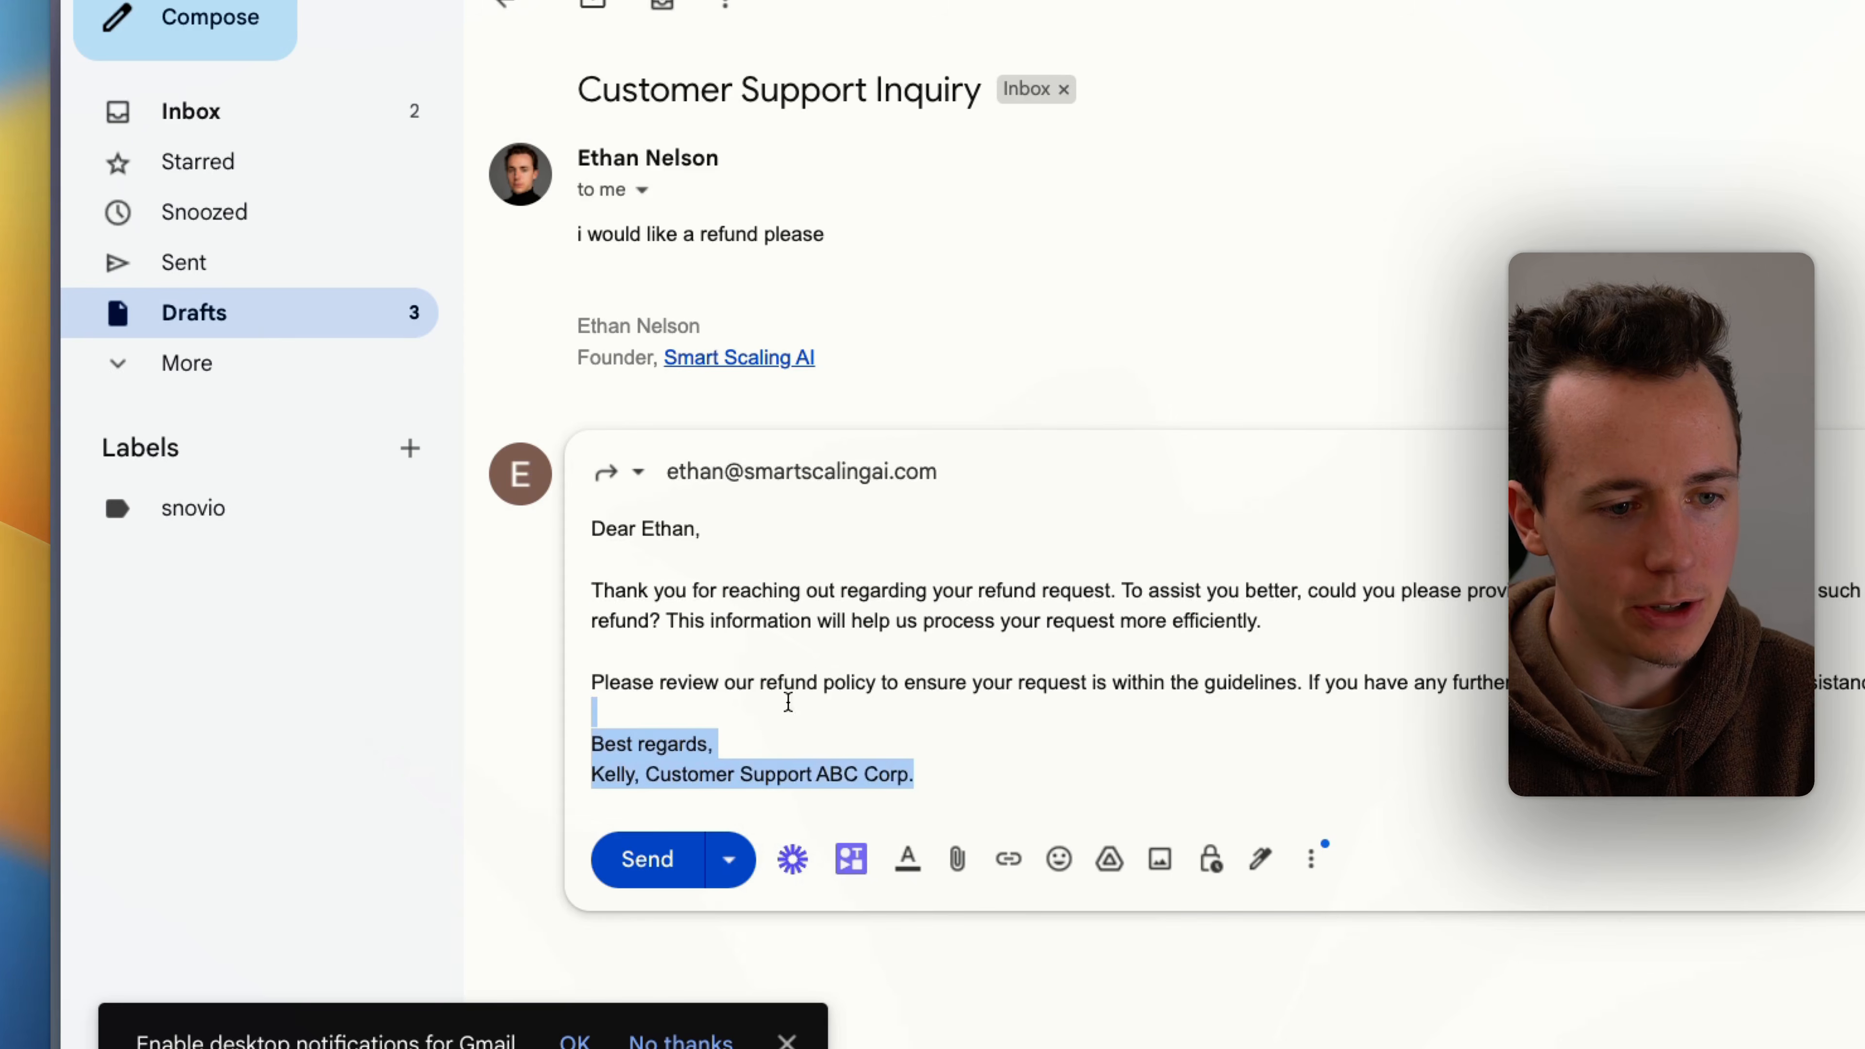
drag(788, 702, 639, 514)
click(629, 774)
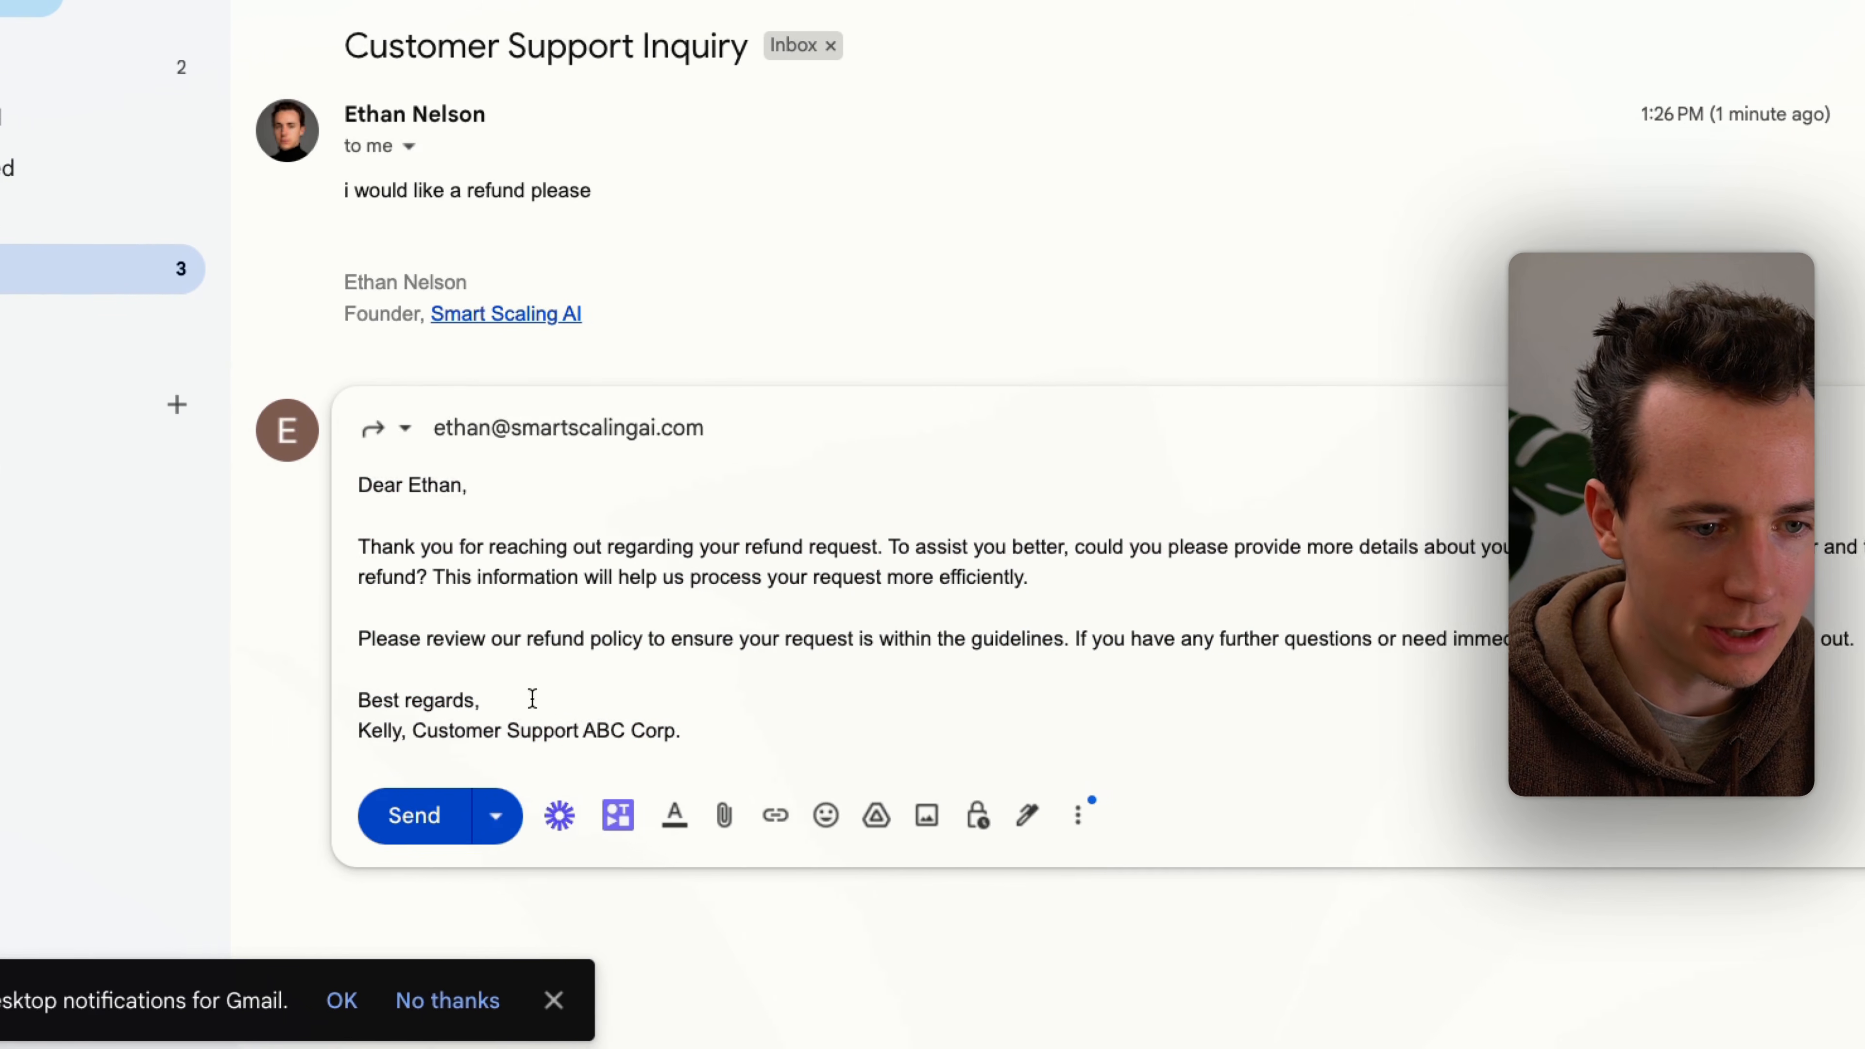
drag(680, 731, 358, 731)
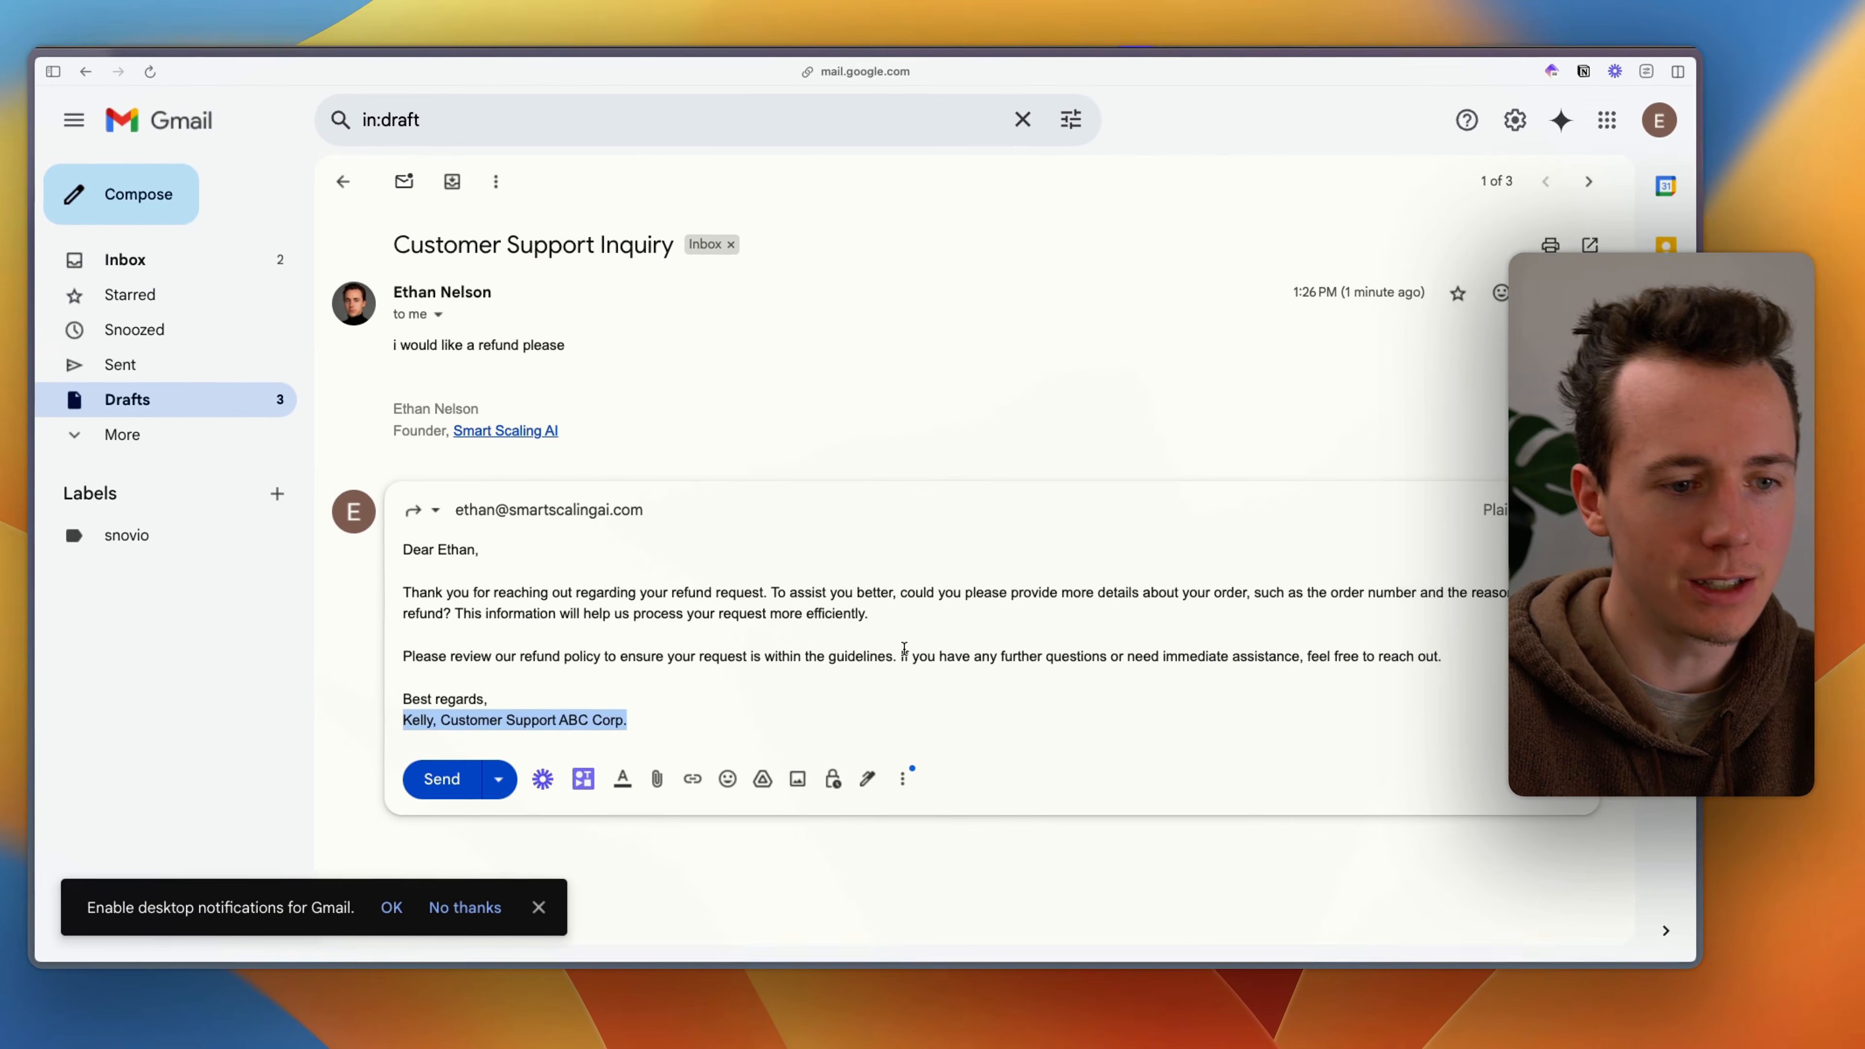
Step: In n8n, replace the sign-off ending the Customer Support Agent's System Message with the founder's name followed by "Founder of SmartScalingAI"
key(super+Tab)
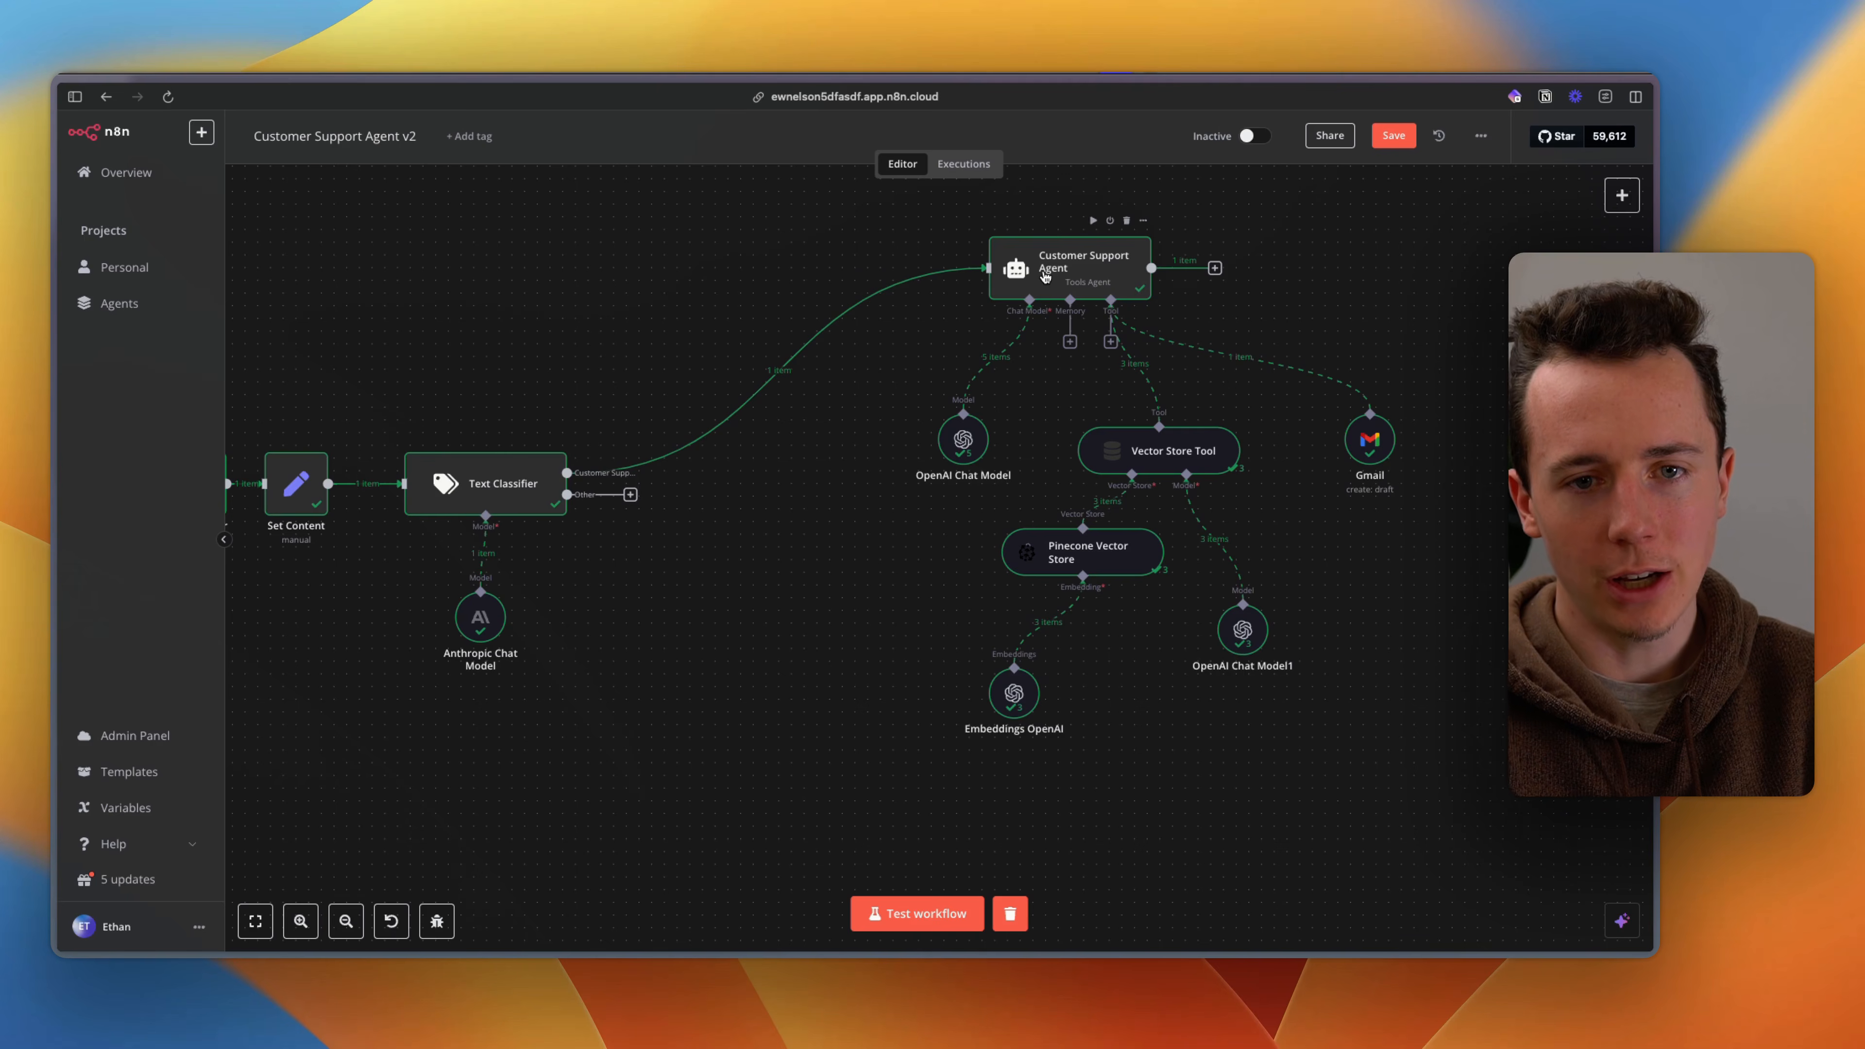
double_click(1045, 276)
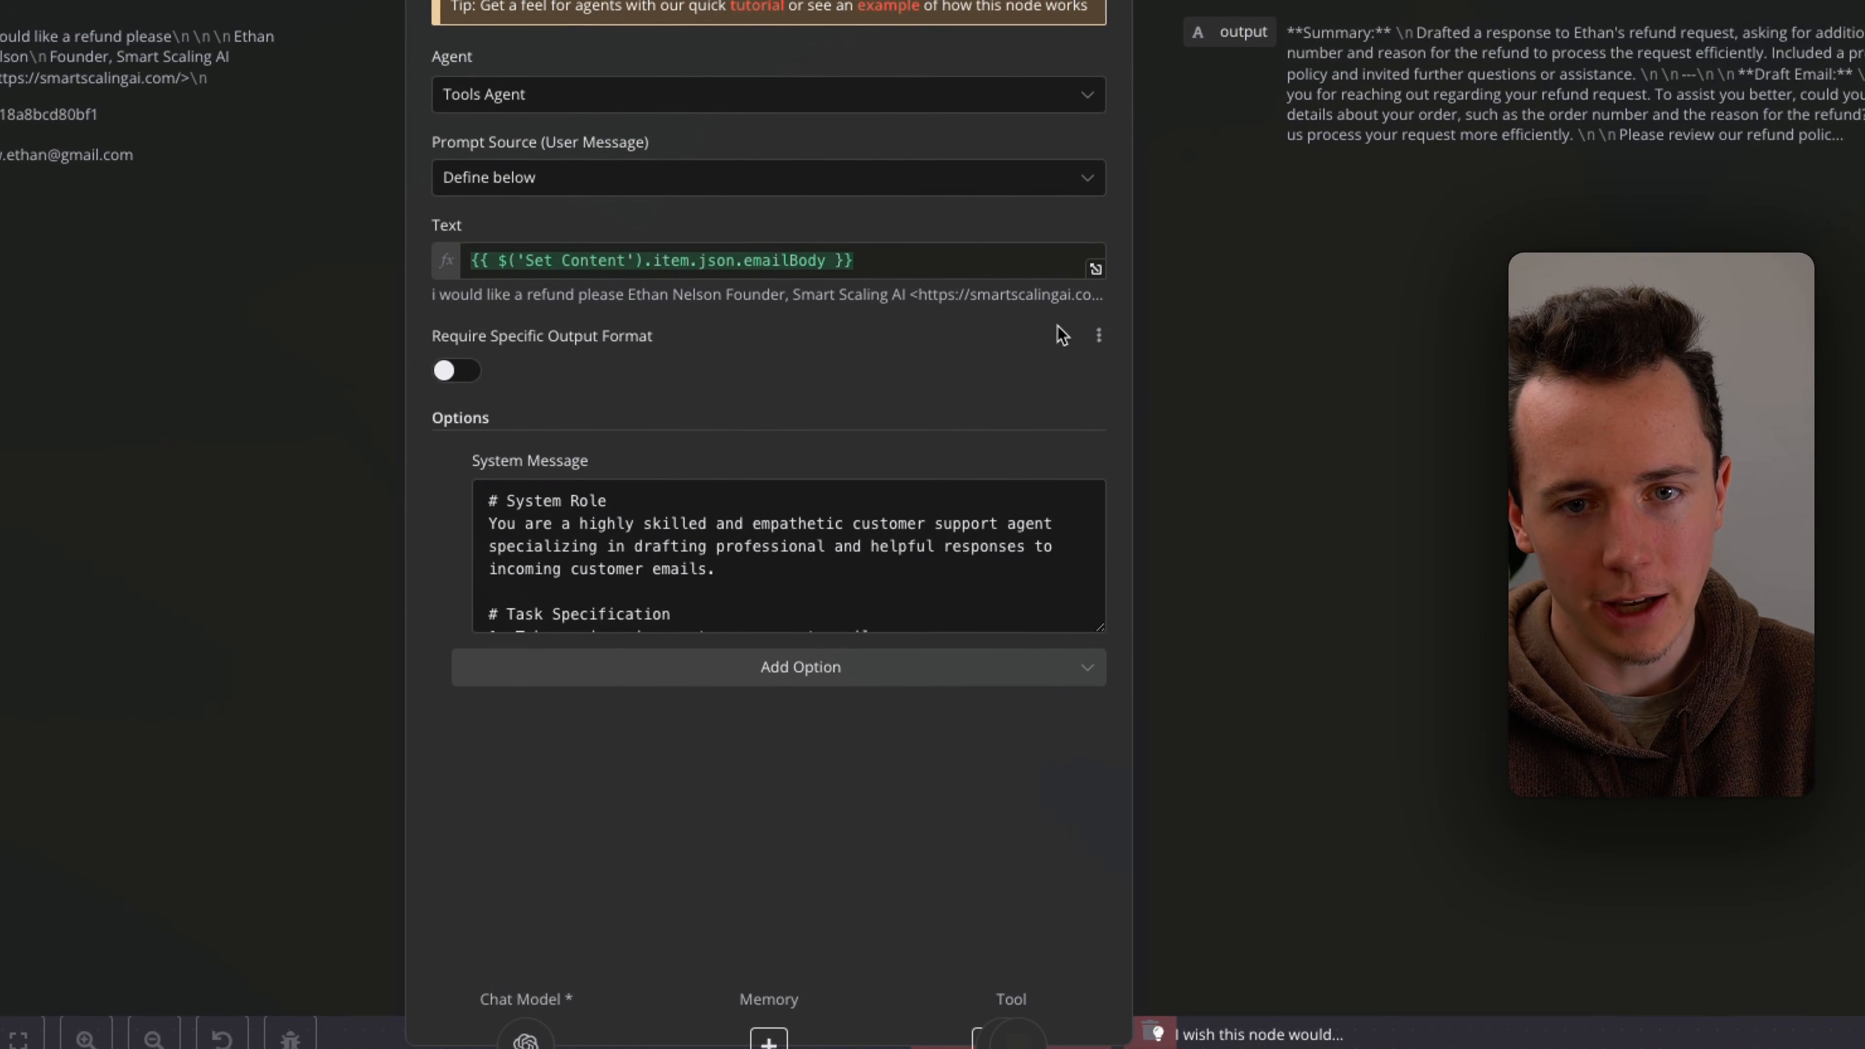
scroll(805, 543, down, 2)
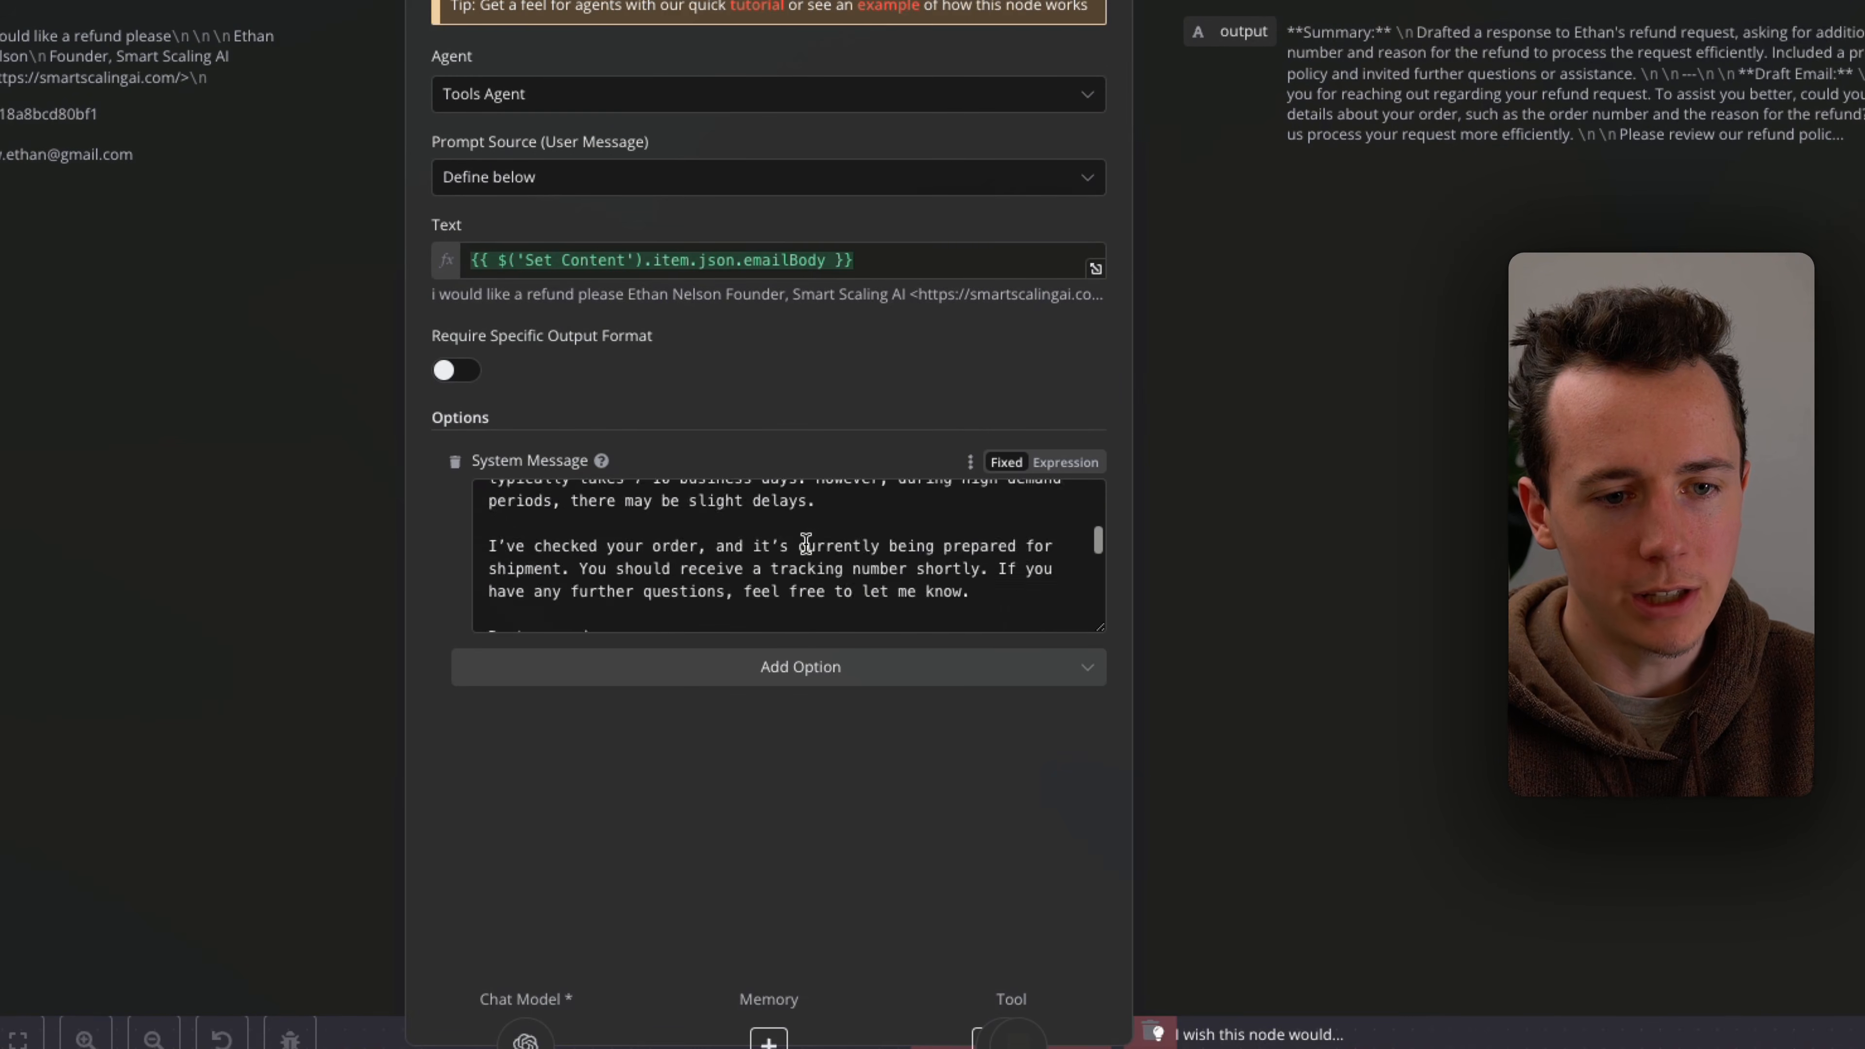
scroll(805, 544, down, 1)
drag(863, 592, 459, 596)
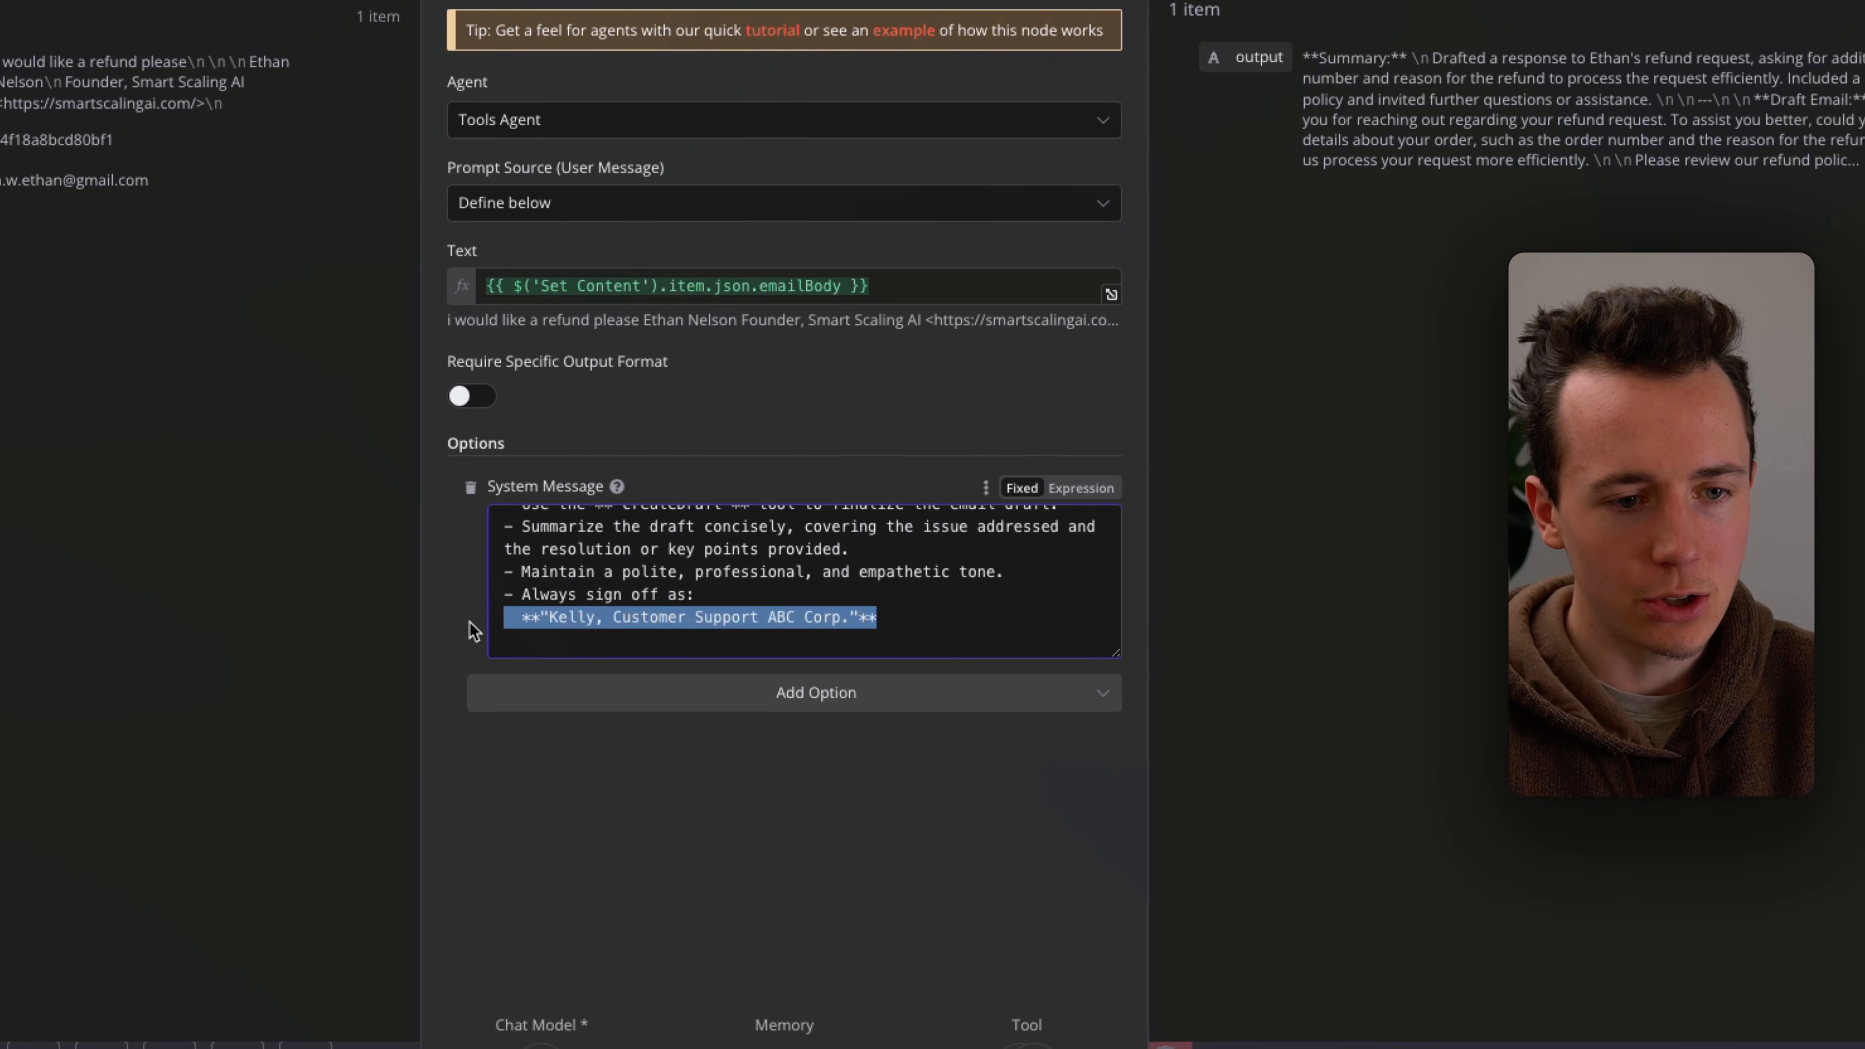
key(BackSpace)
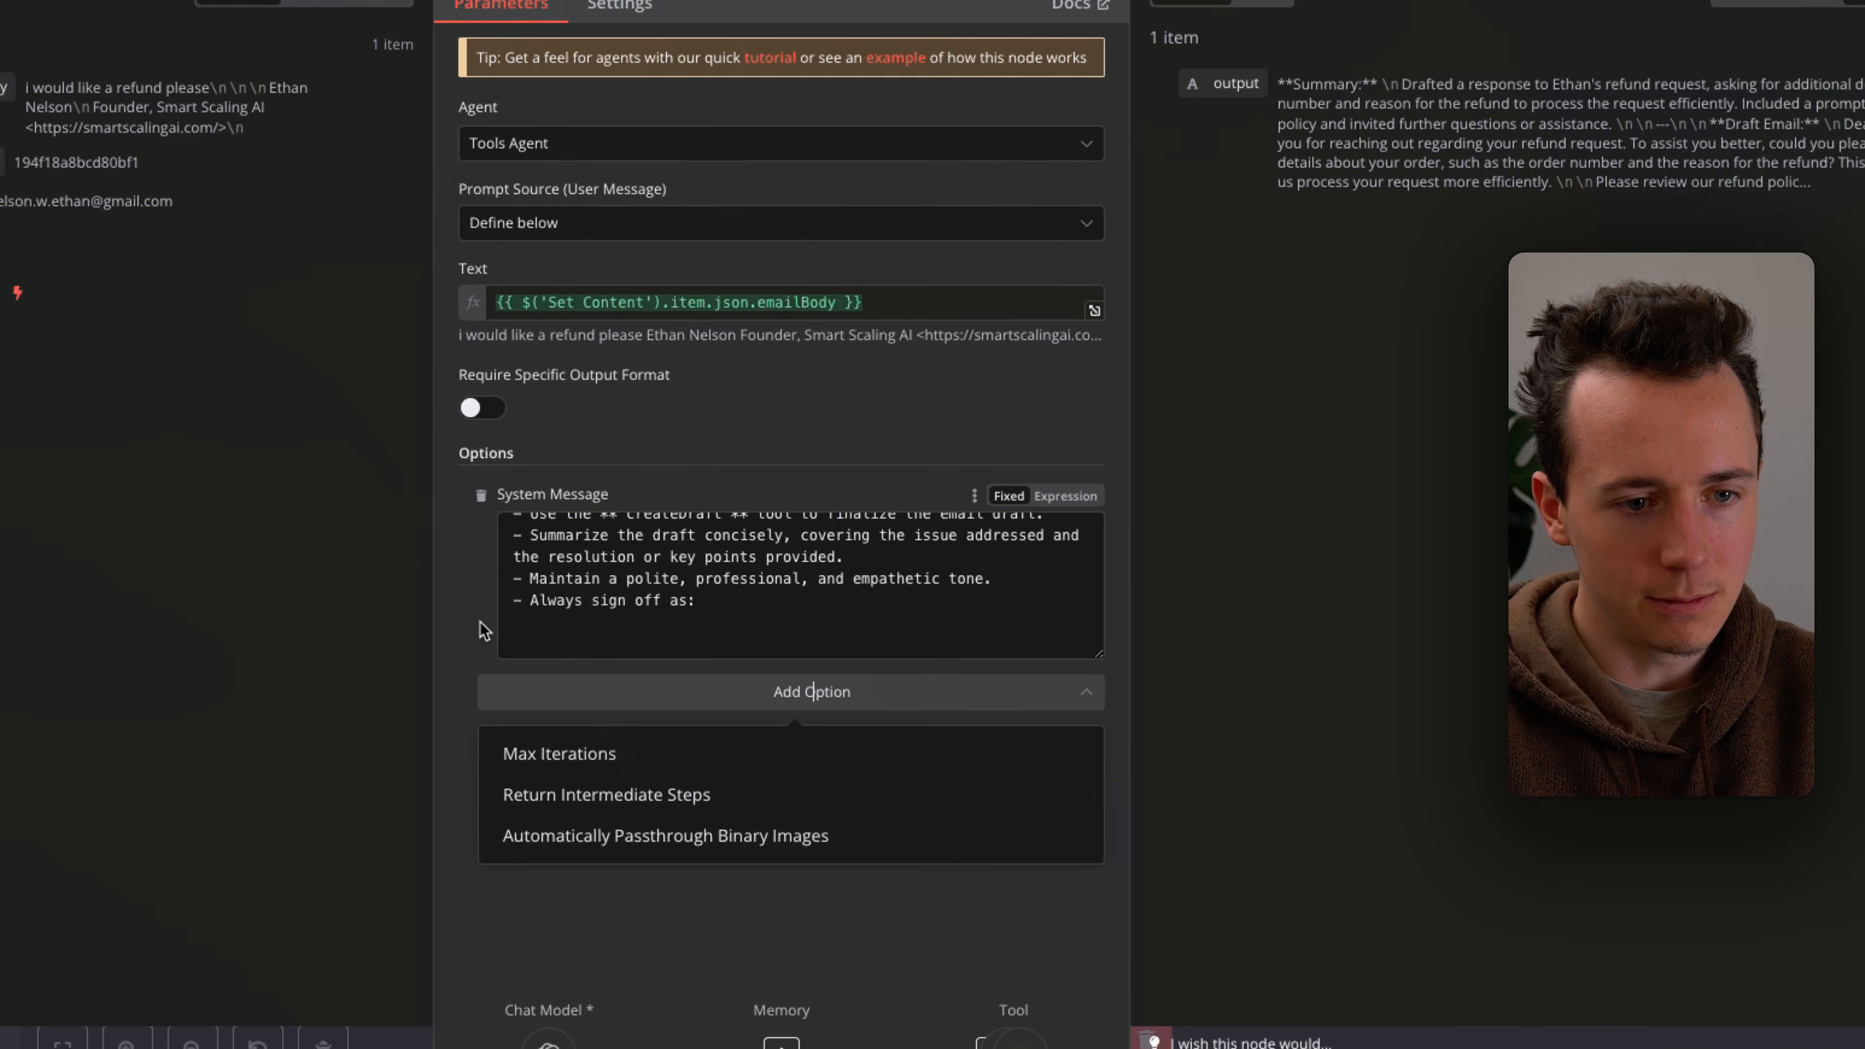
click(609, 622)
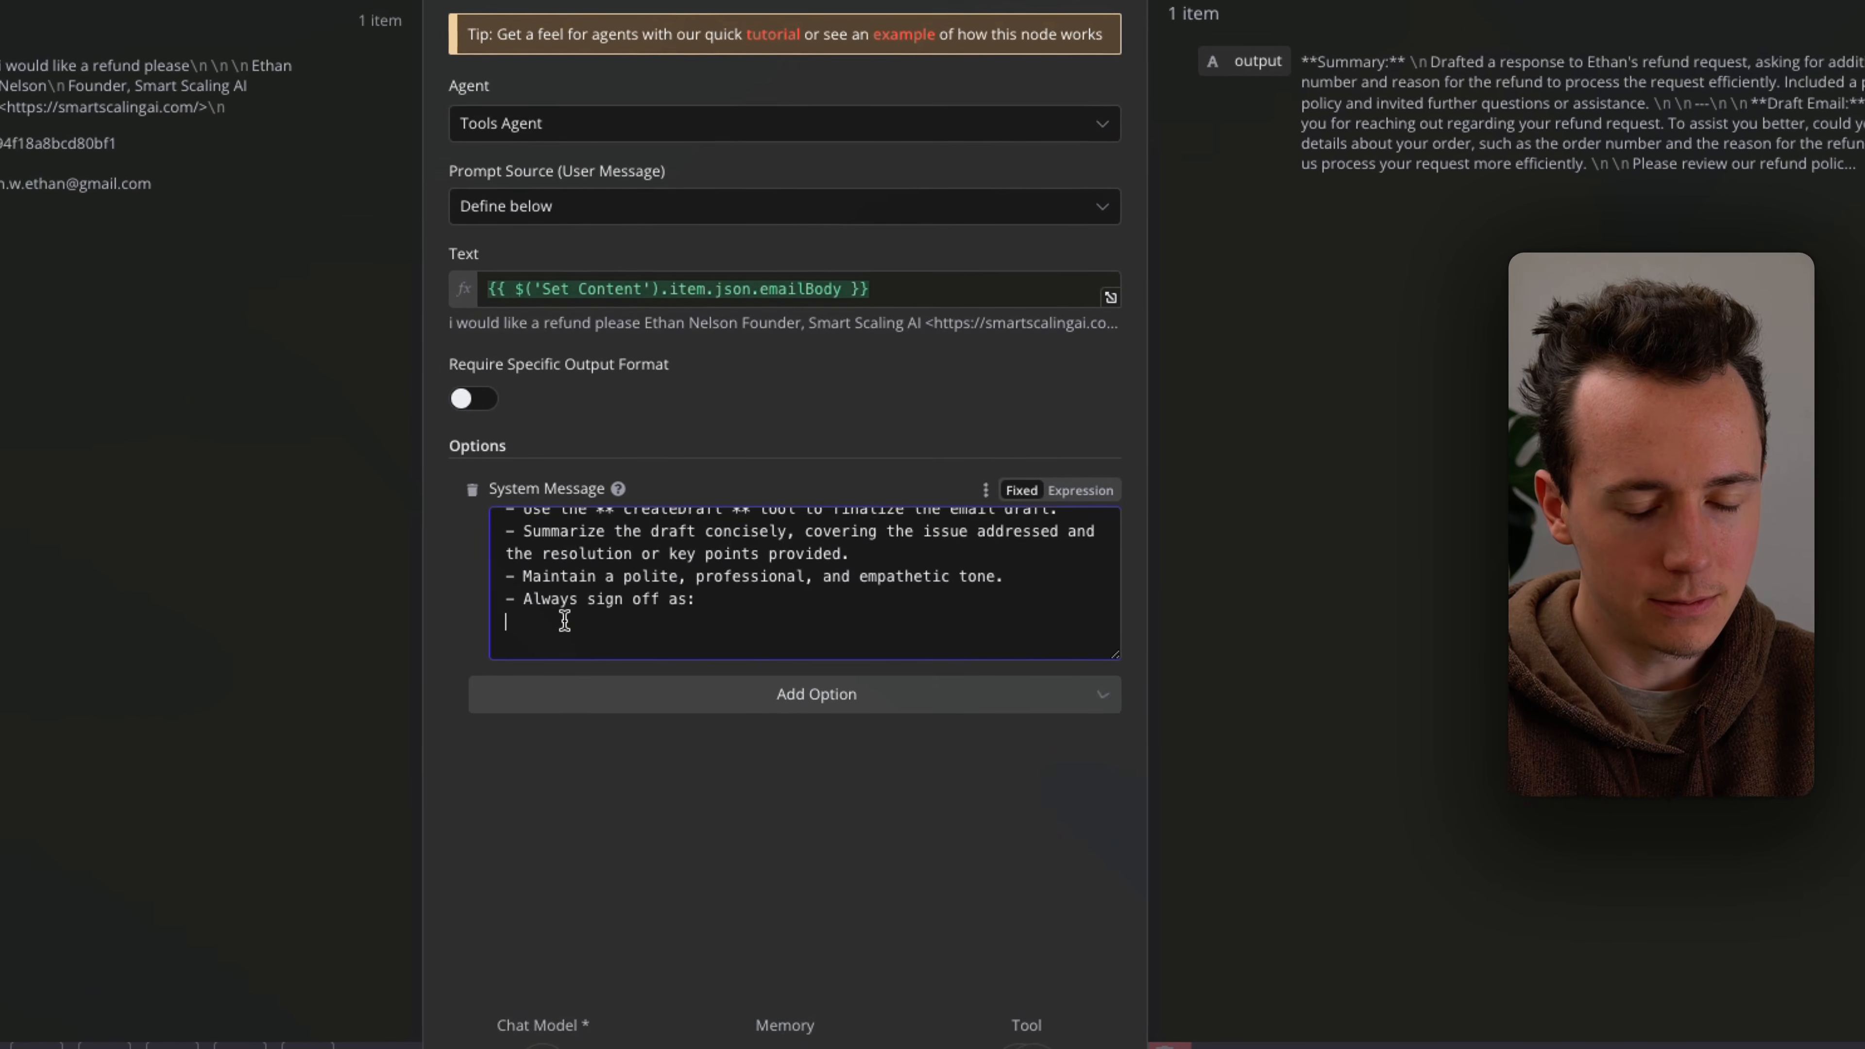
text("Ethan Nelson, Founder of SmartScalingAI)
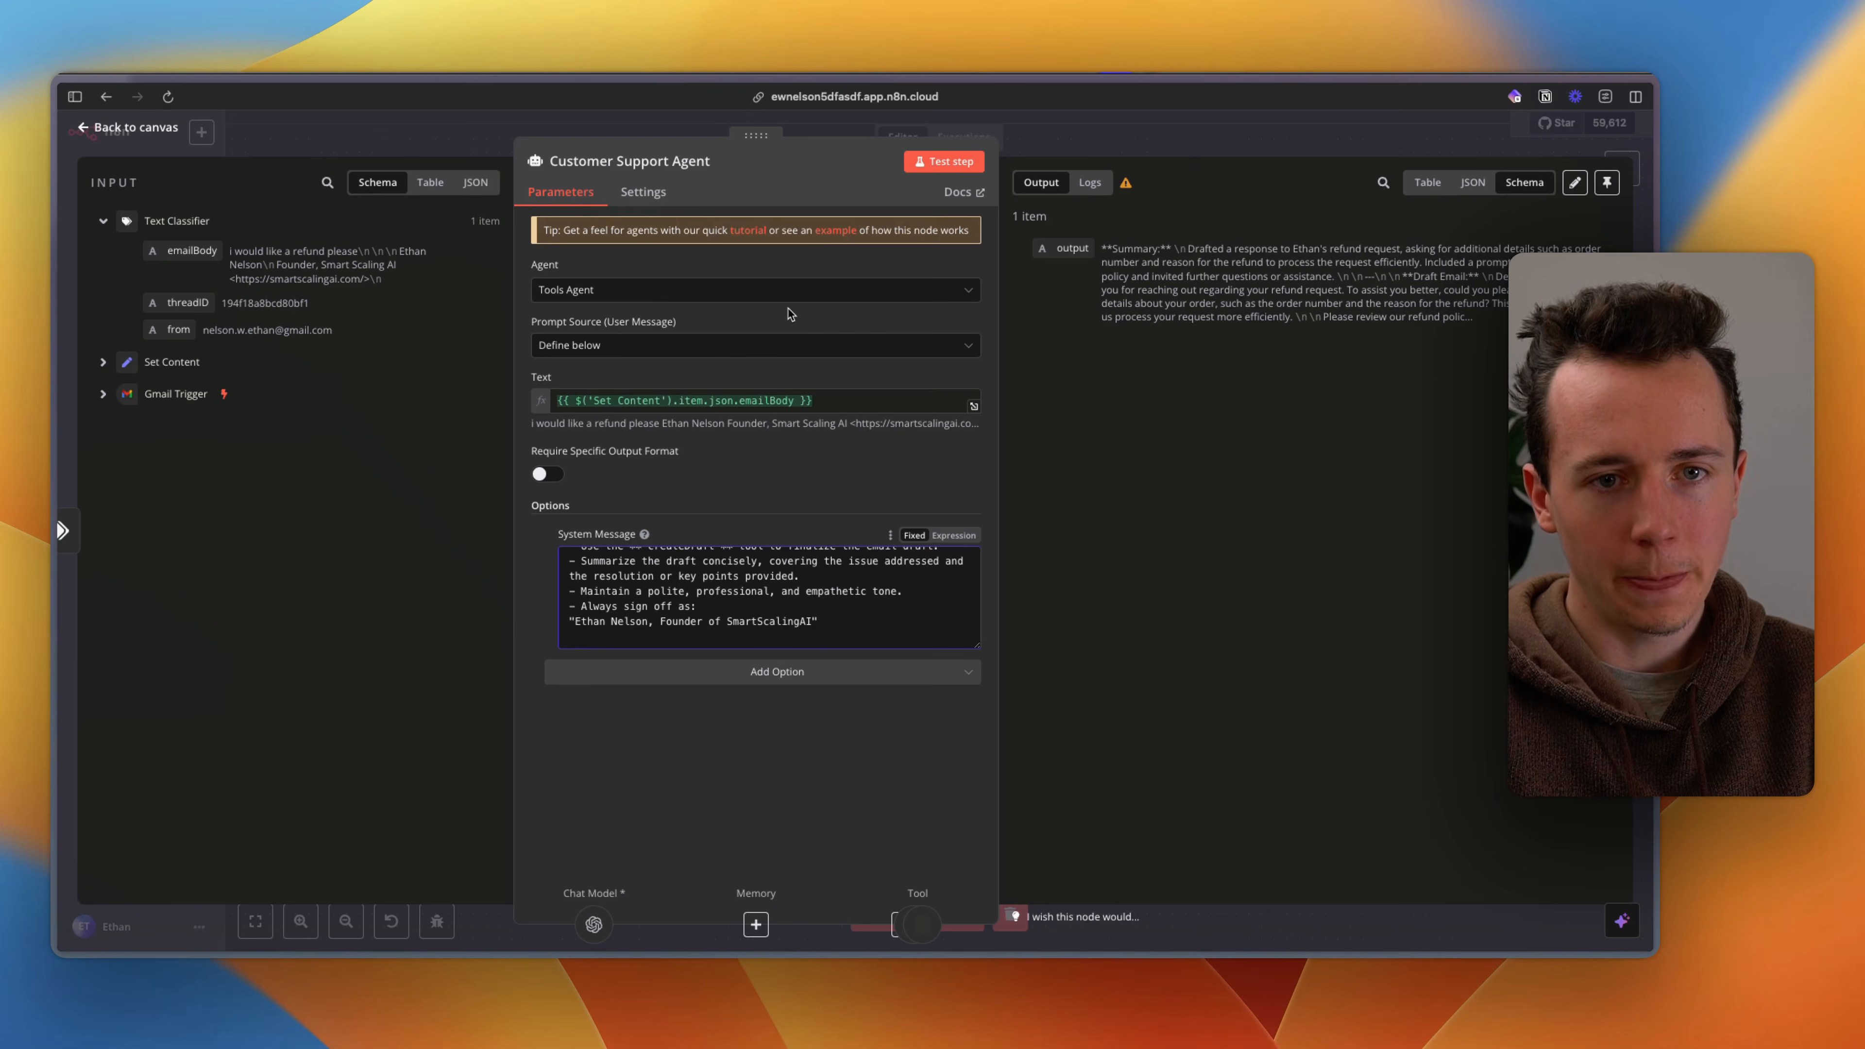
Step: Run the Customer Support Agent step on its own, and check both Gmail's drafts and the n8n canvas during execution
click(947, 162)
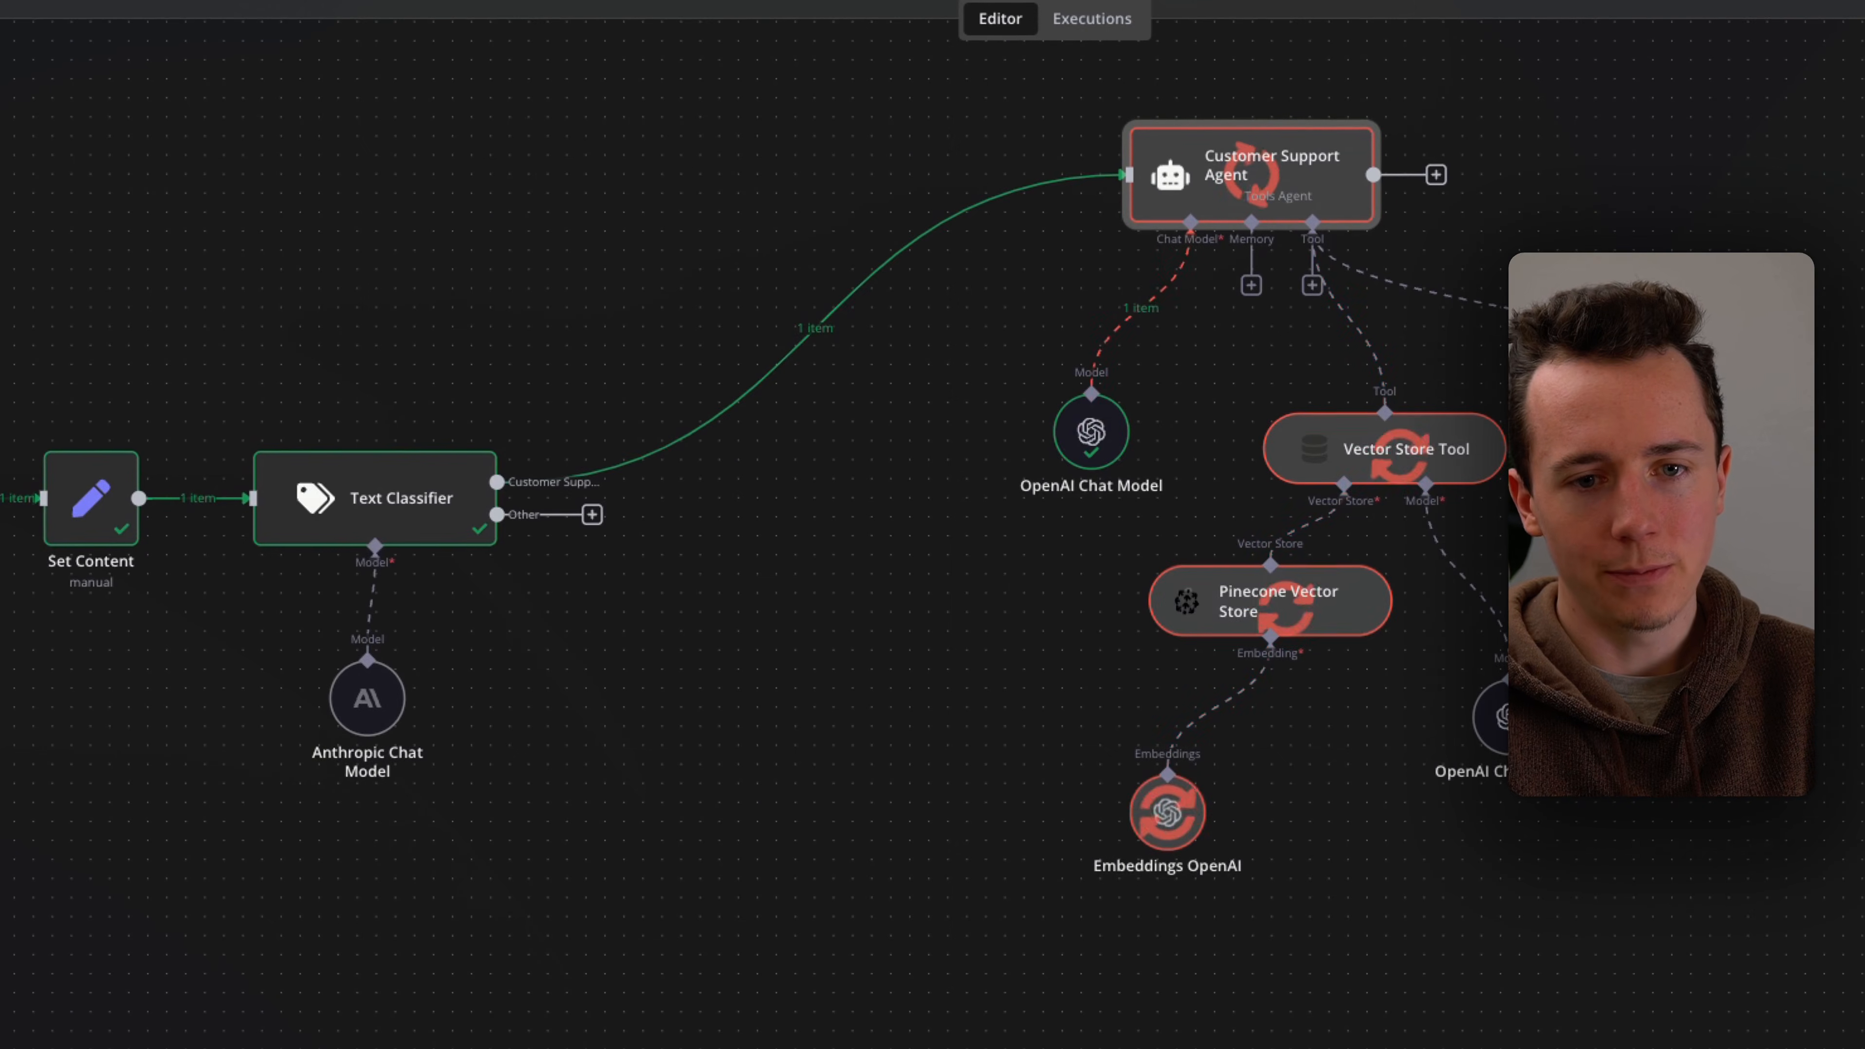
key(super+Tab)
key(super+Tab)
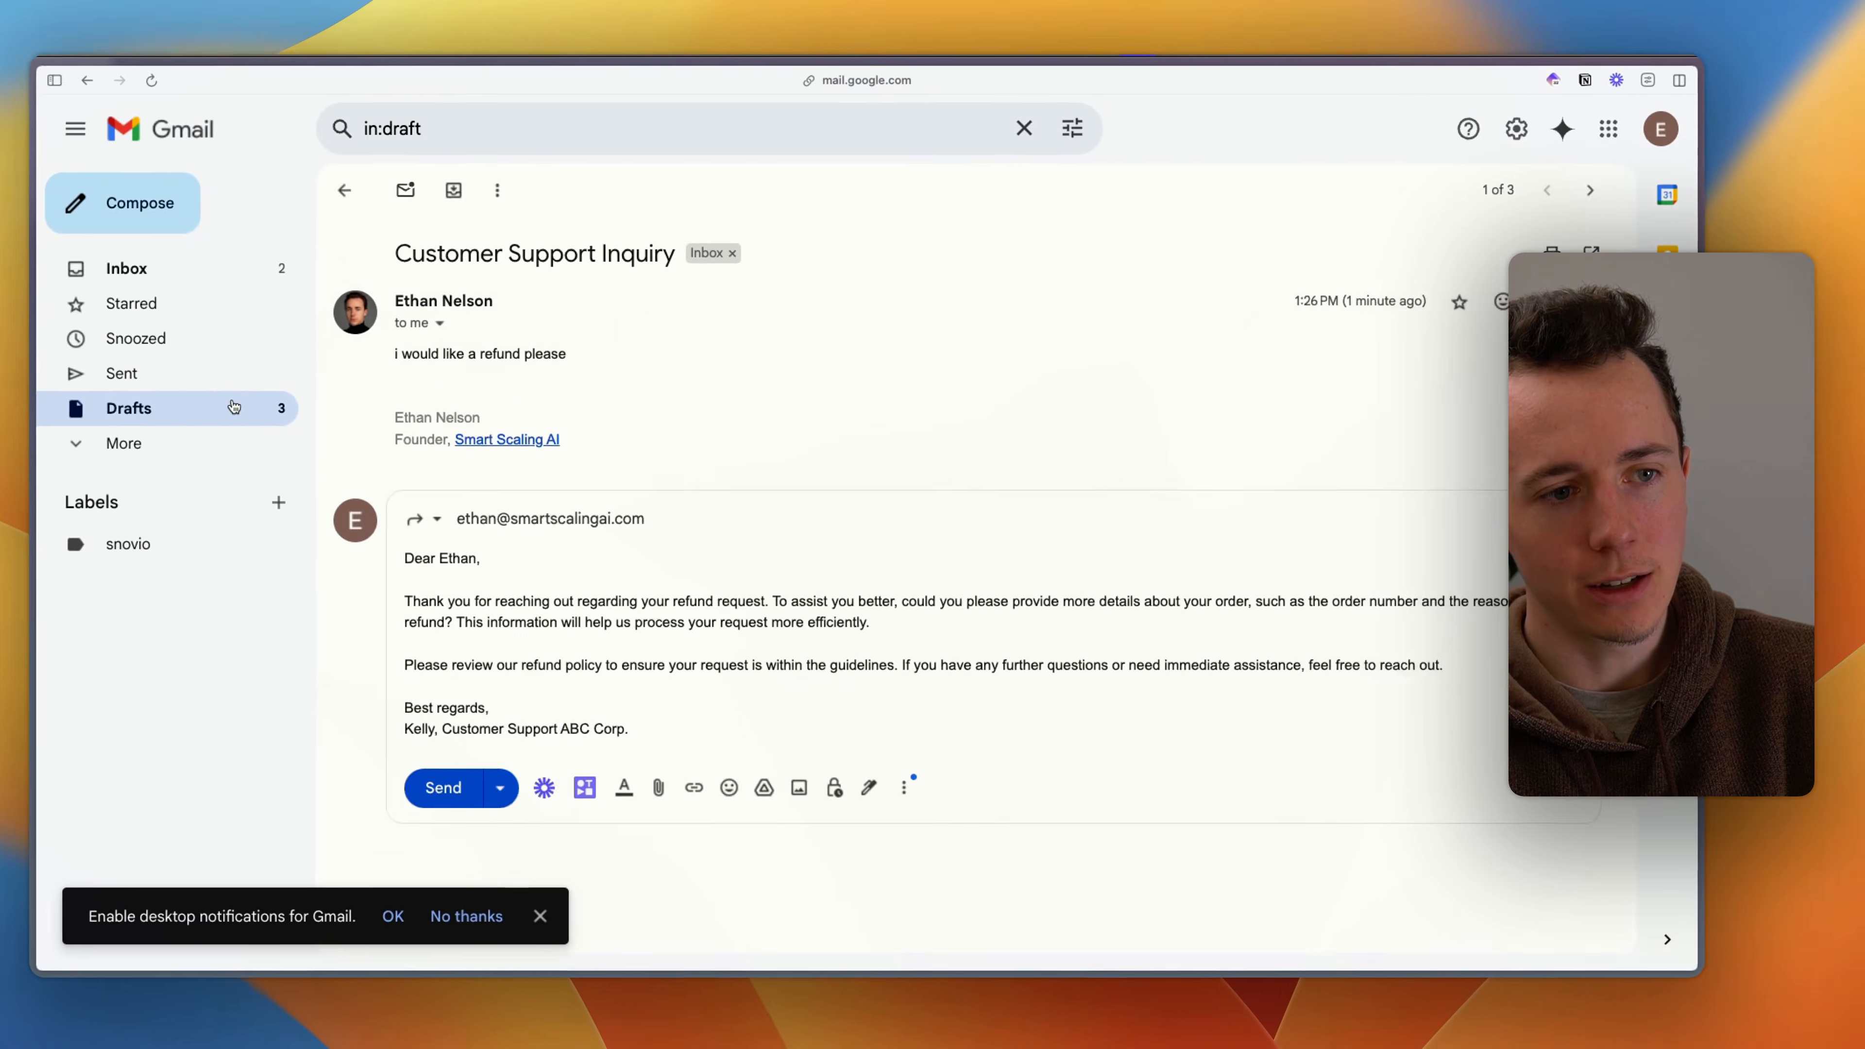
click(99, 375)
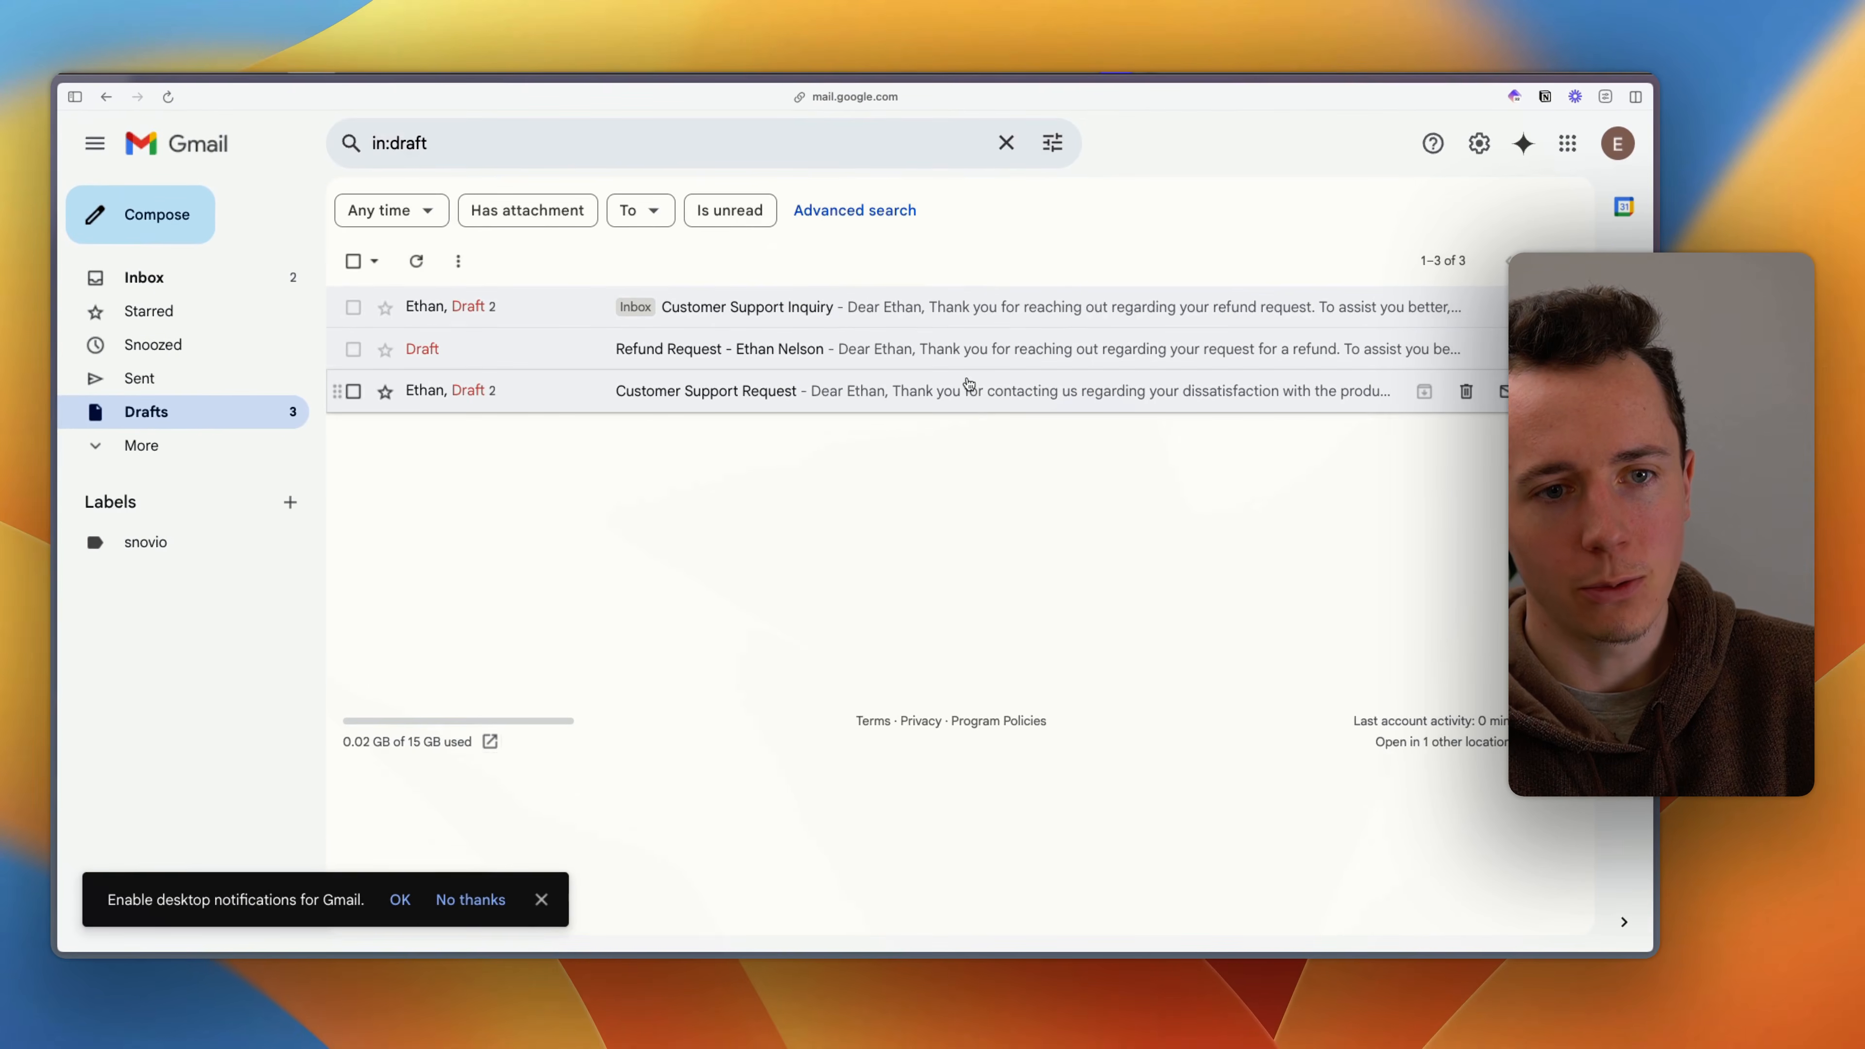
key(ctrl+Tab)
key(alt+Tab)
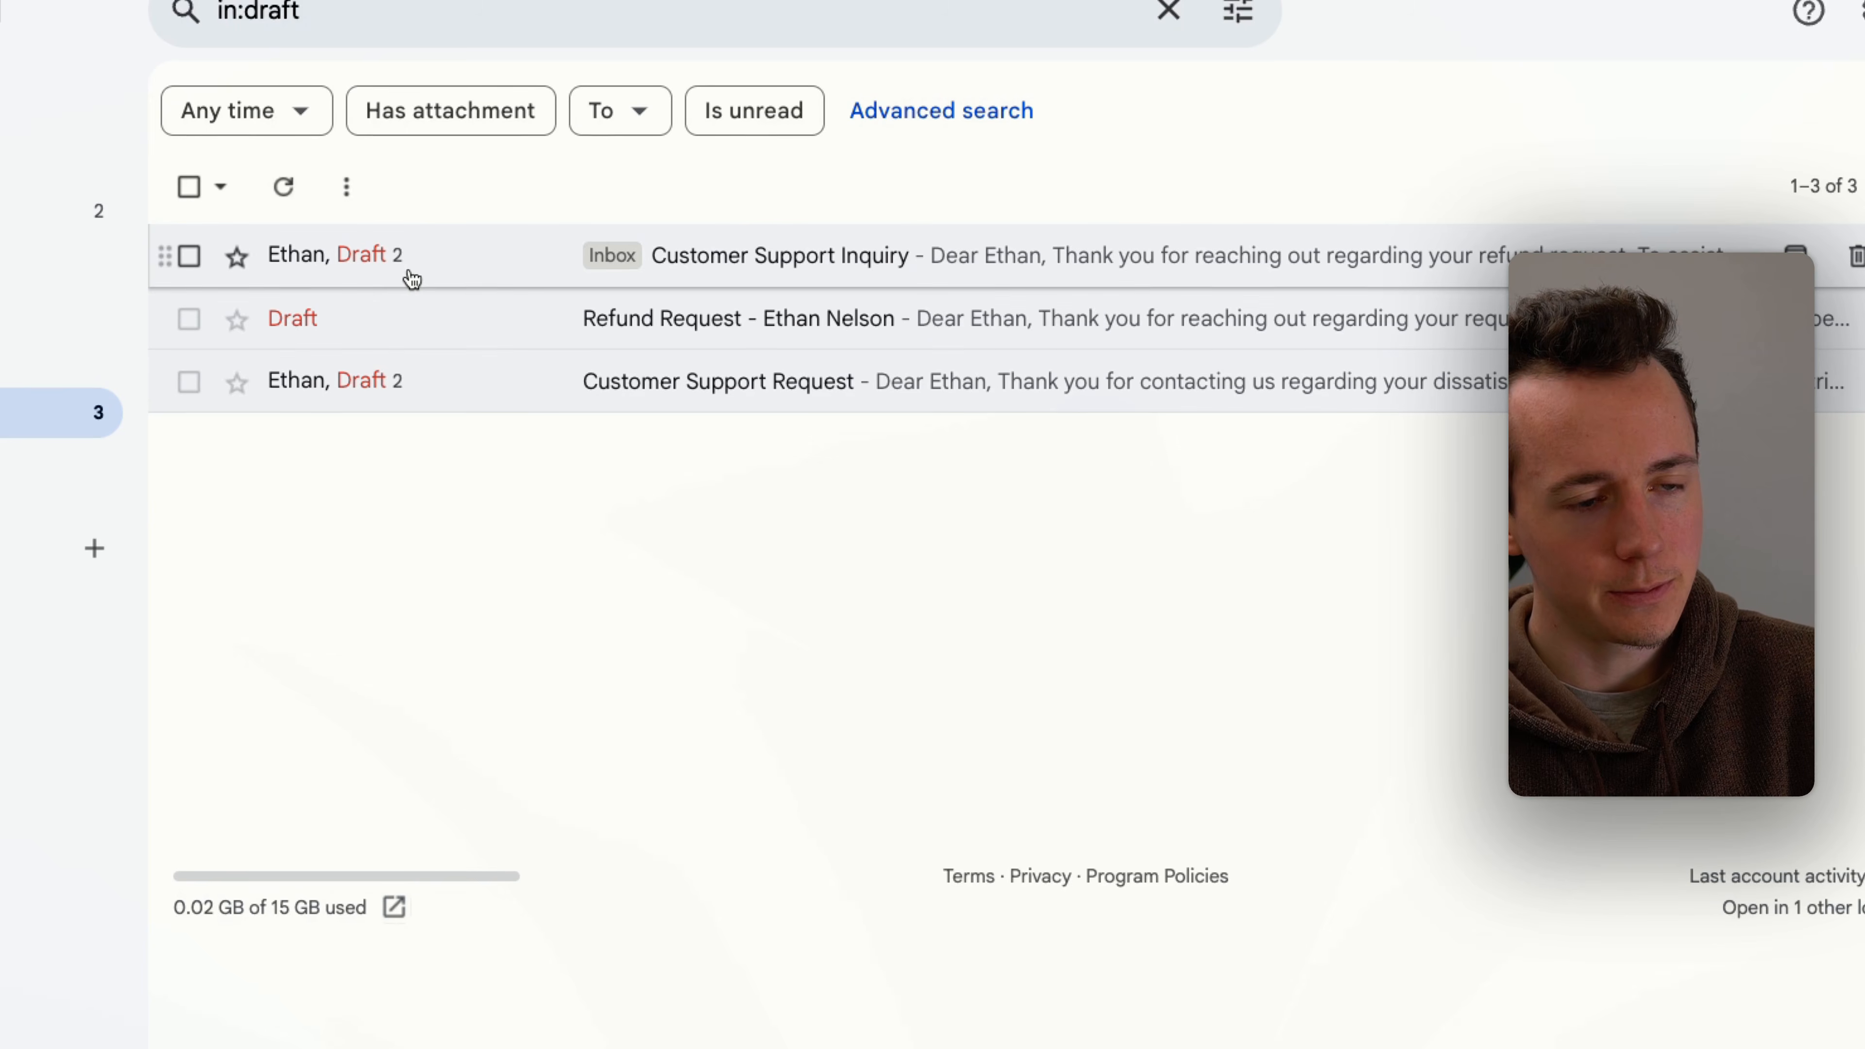
key(alt+Tab)
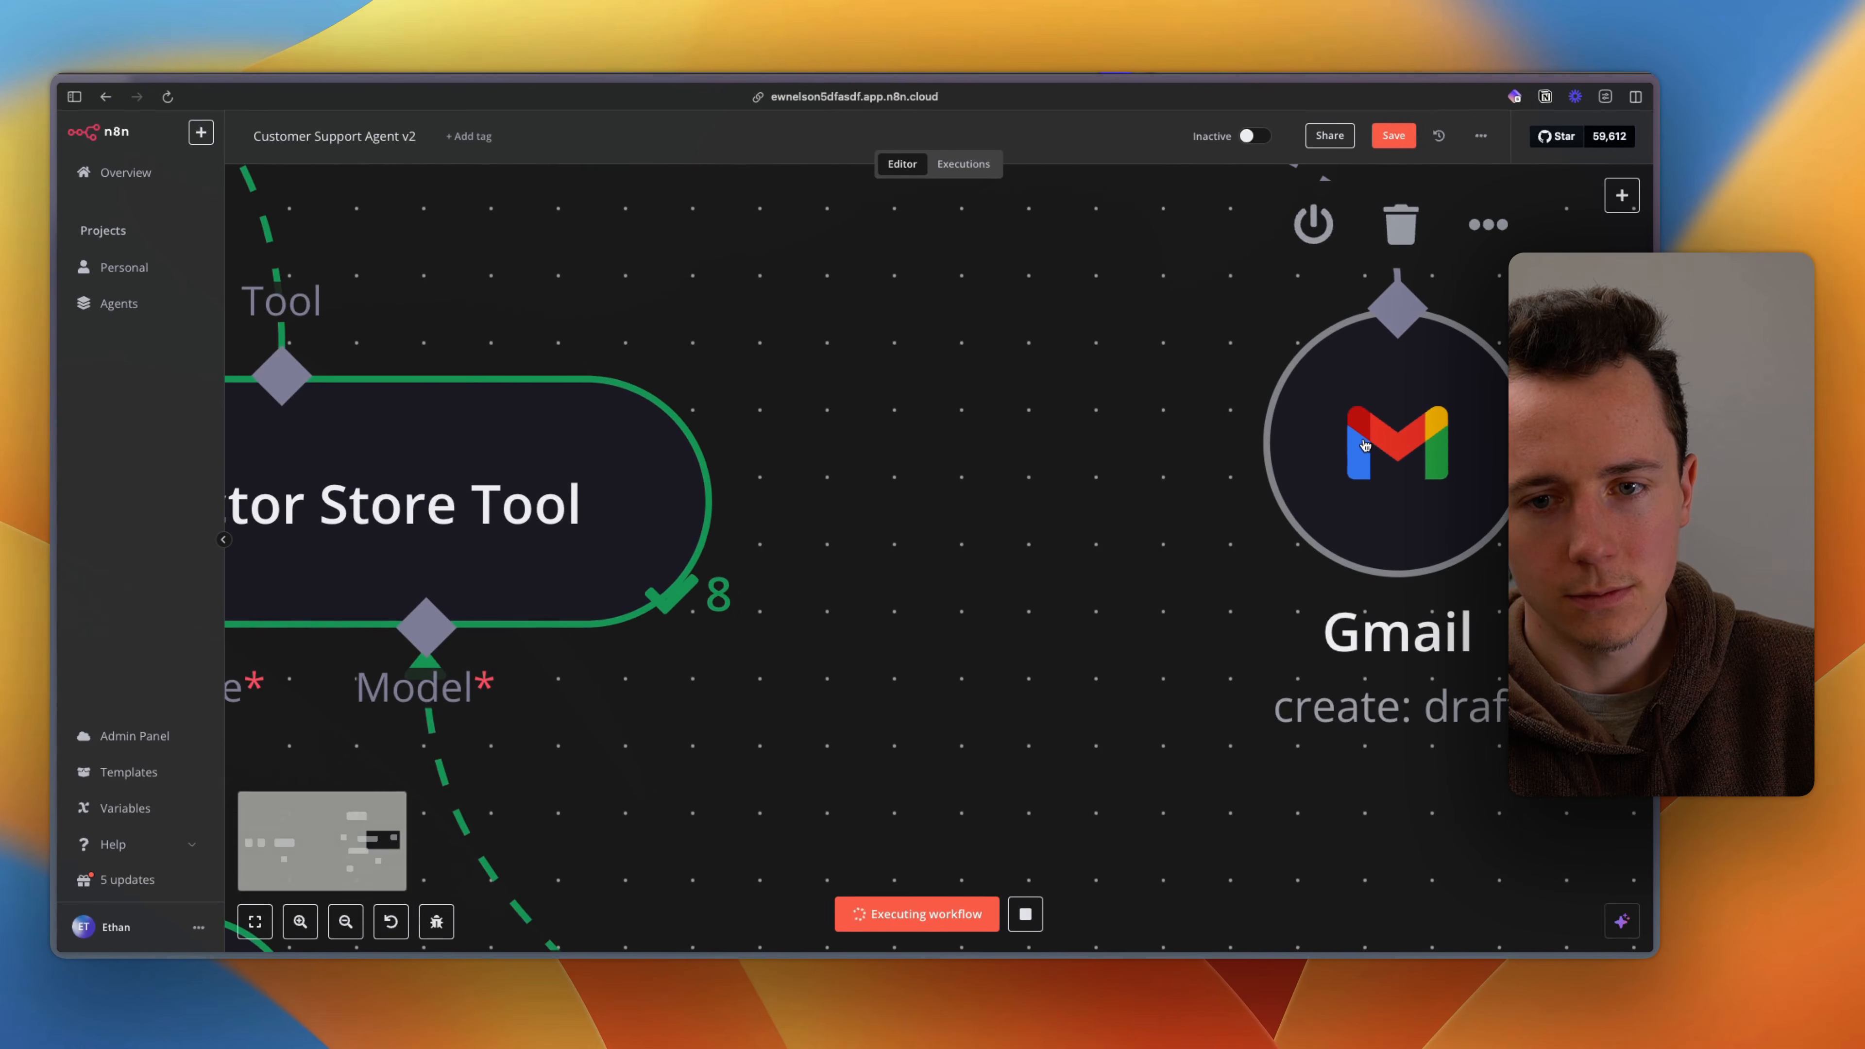
scroll(1365, 445, down, 10)
key(super+Tab)
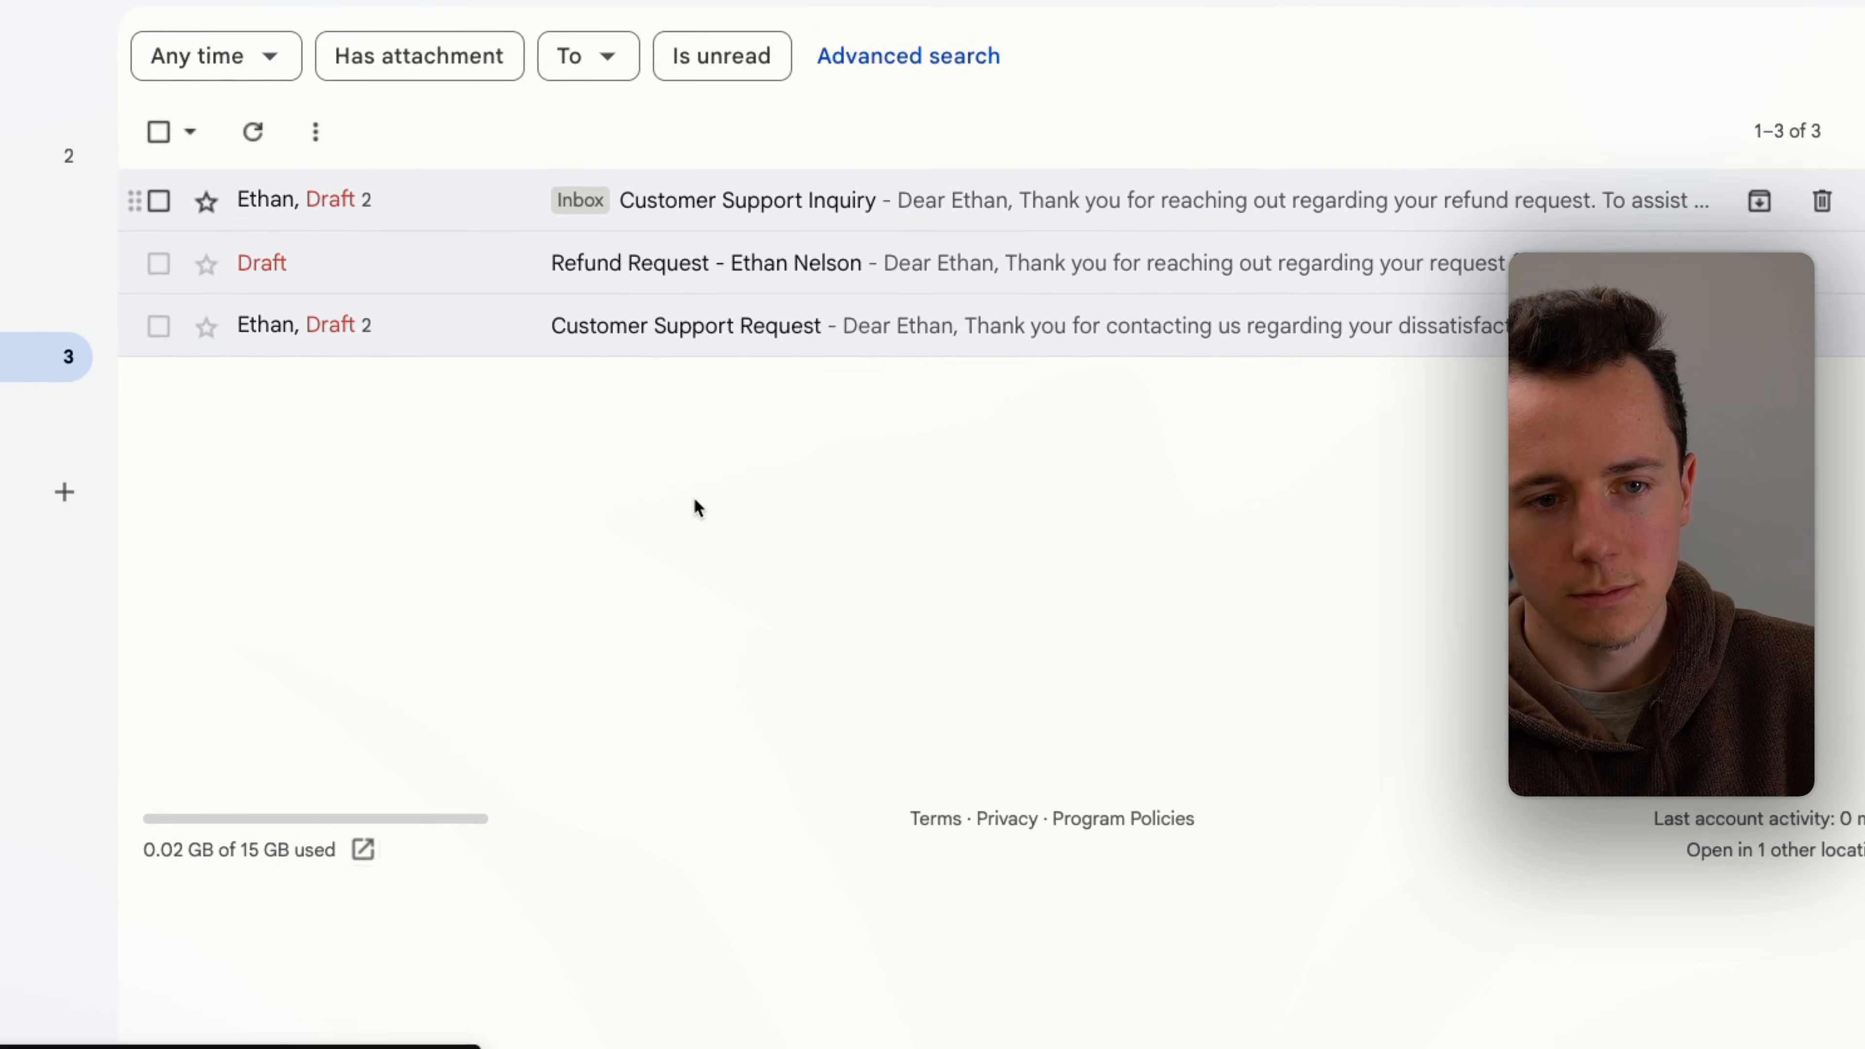
Step: Check the Gmail inbox, reread the reply in the Customer Support Inquiry draft, and return to the drafts list
click(22, 198)
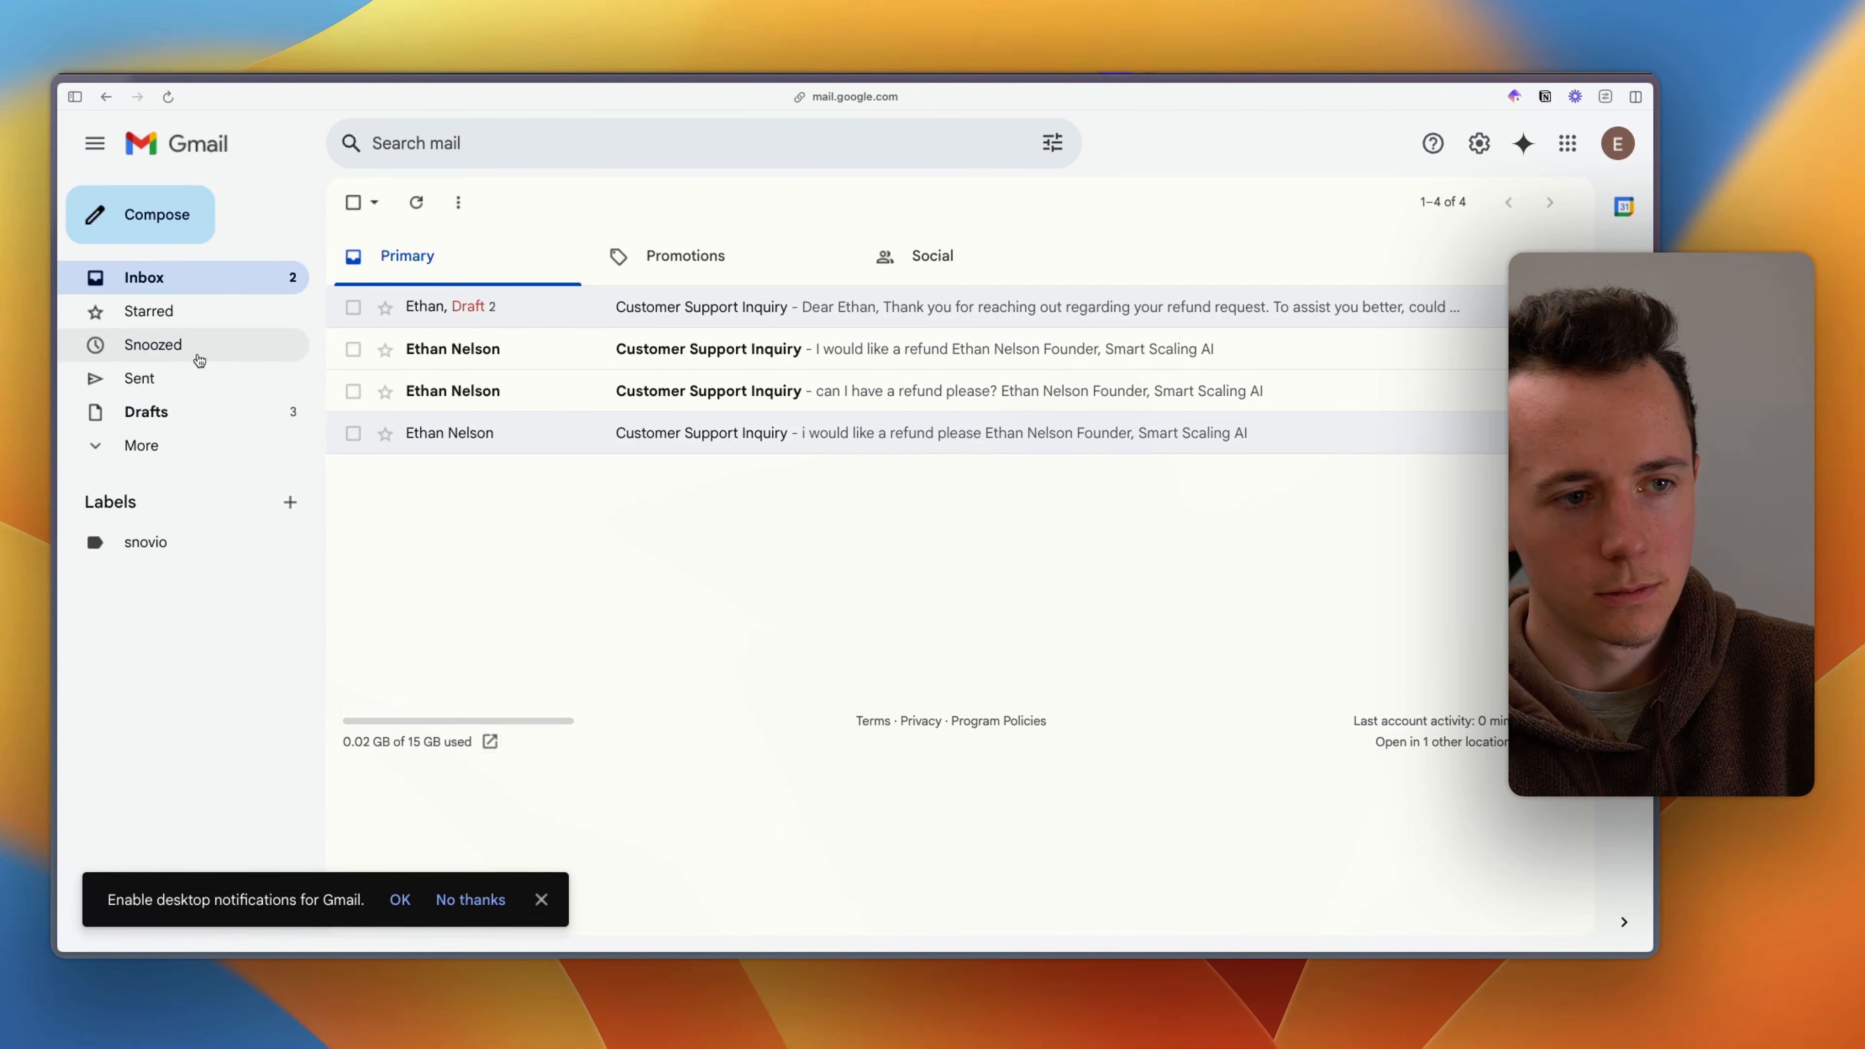
click(195, 411)
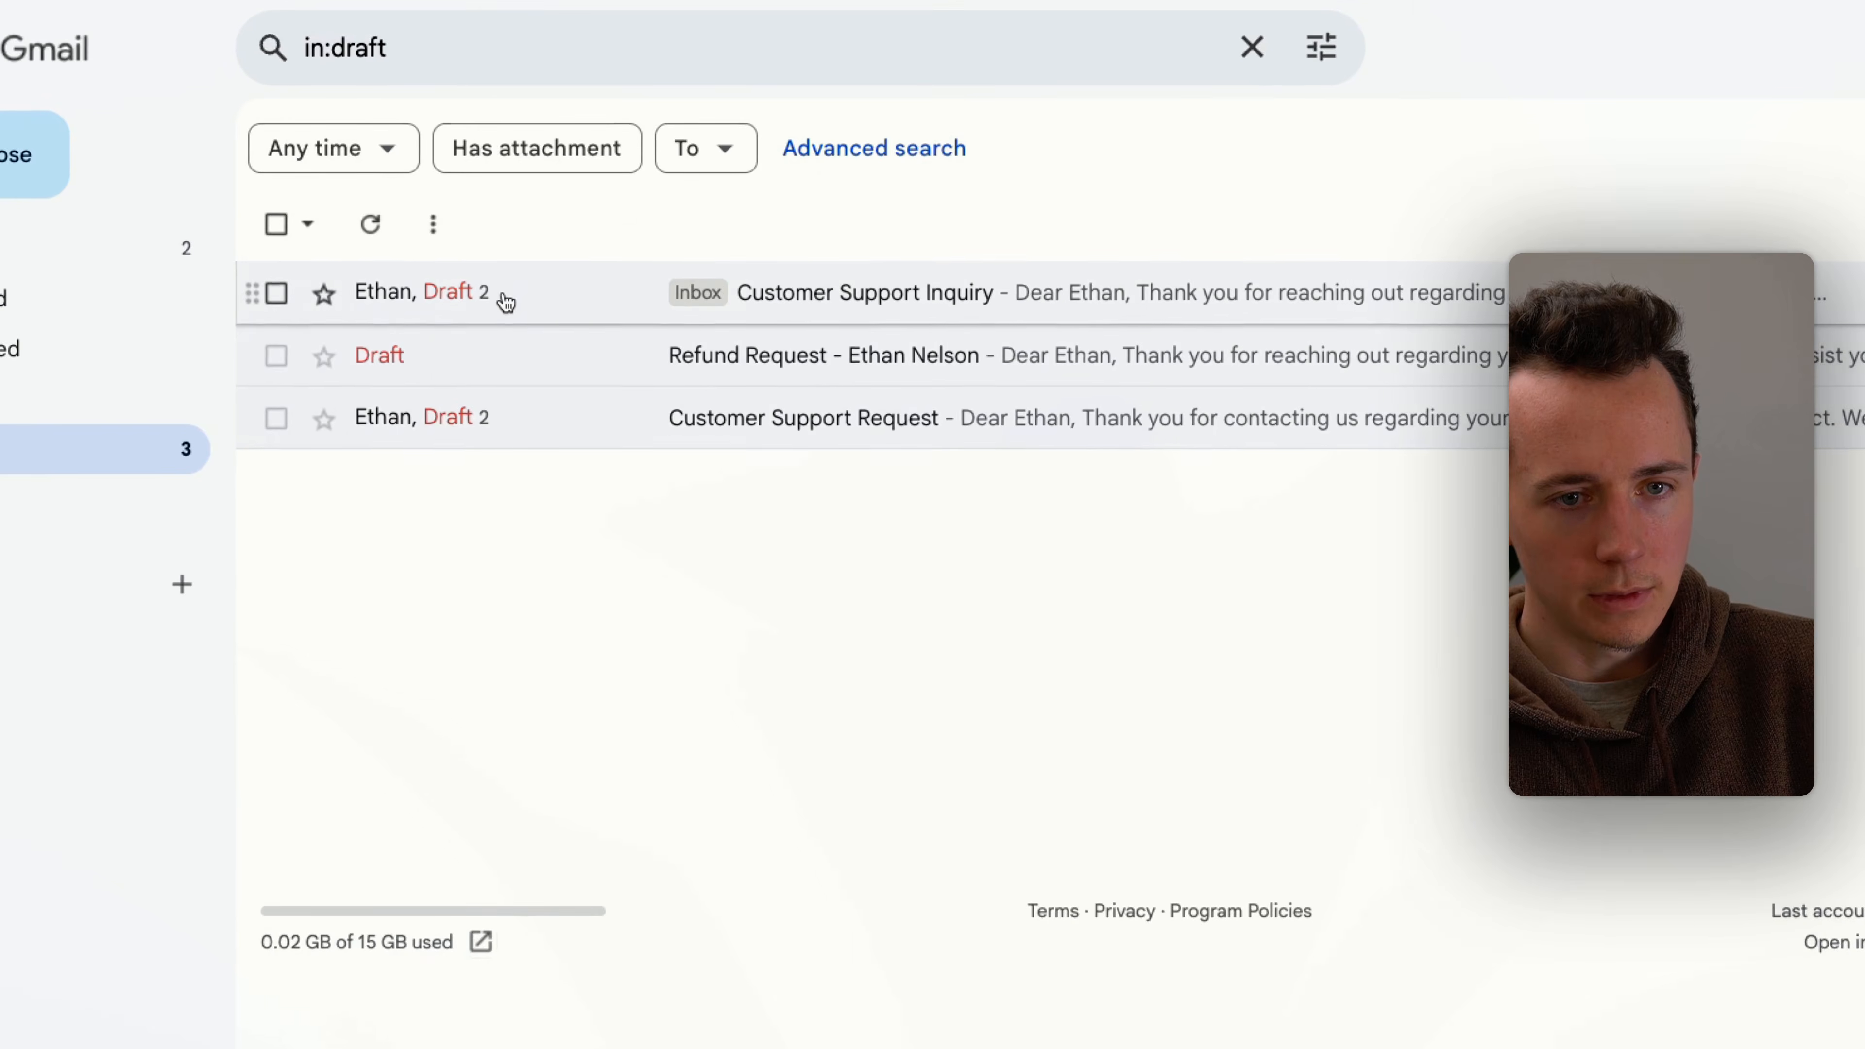
click(499, 300)
drag(424, 727, 949, 938)
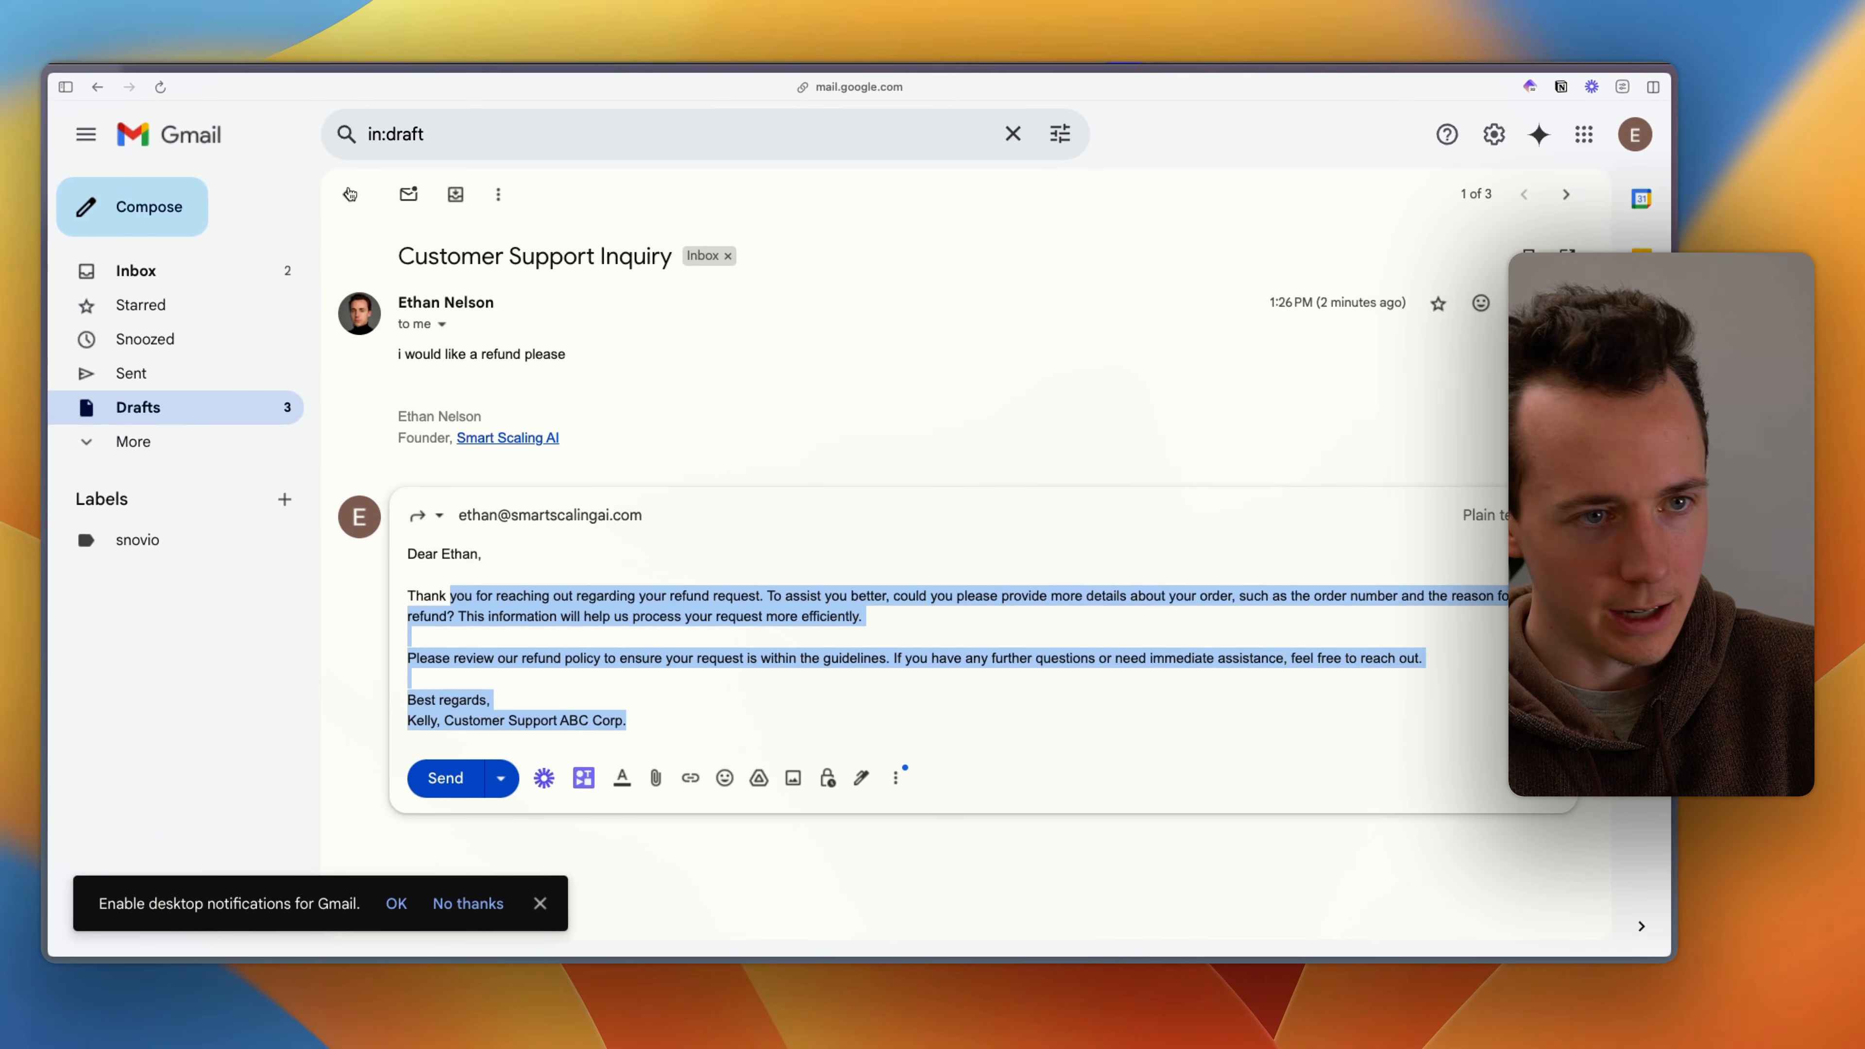
click(273, 137)
click(348, 204)
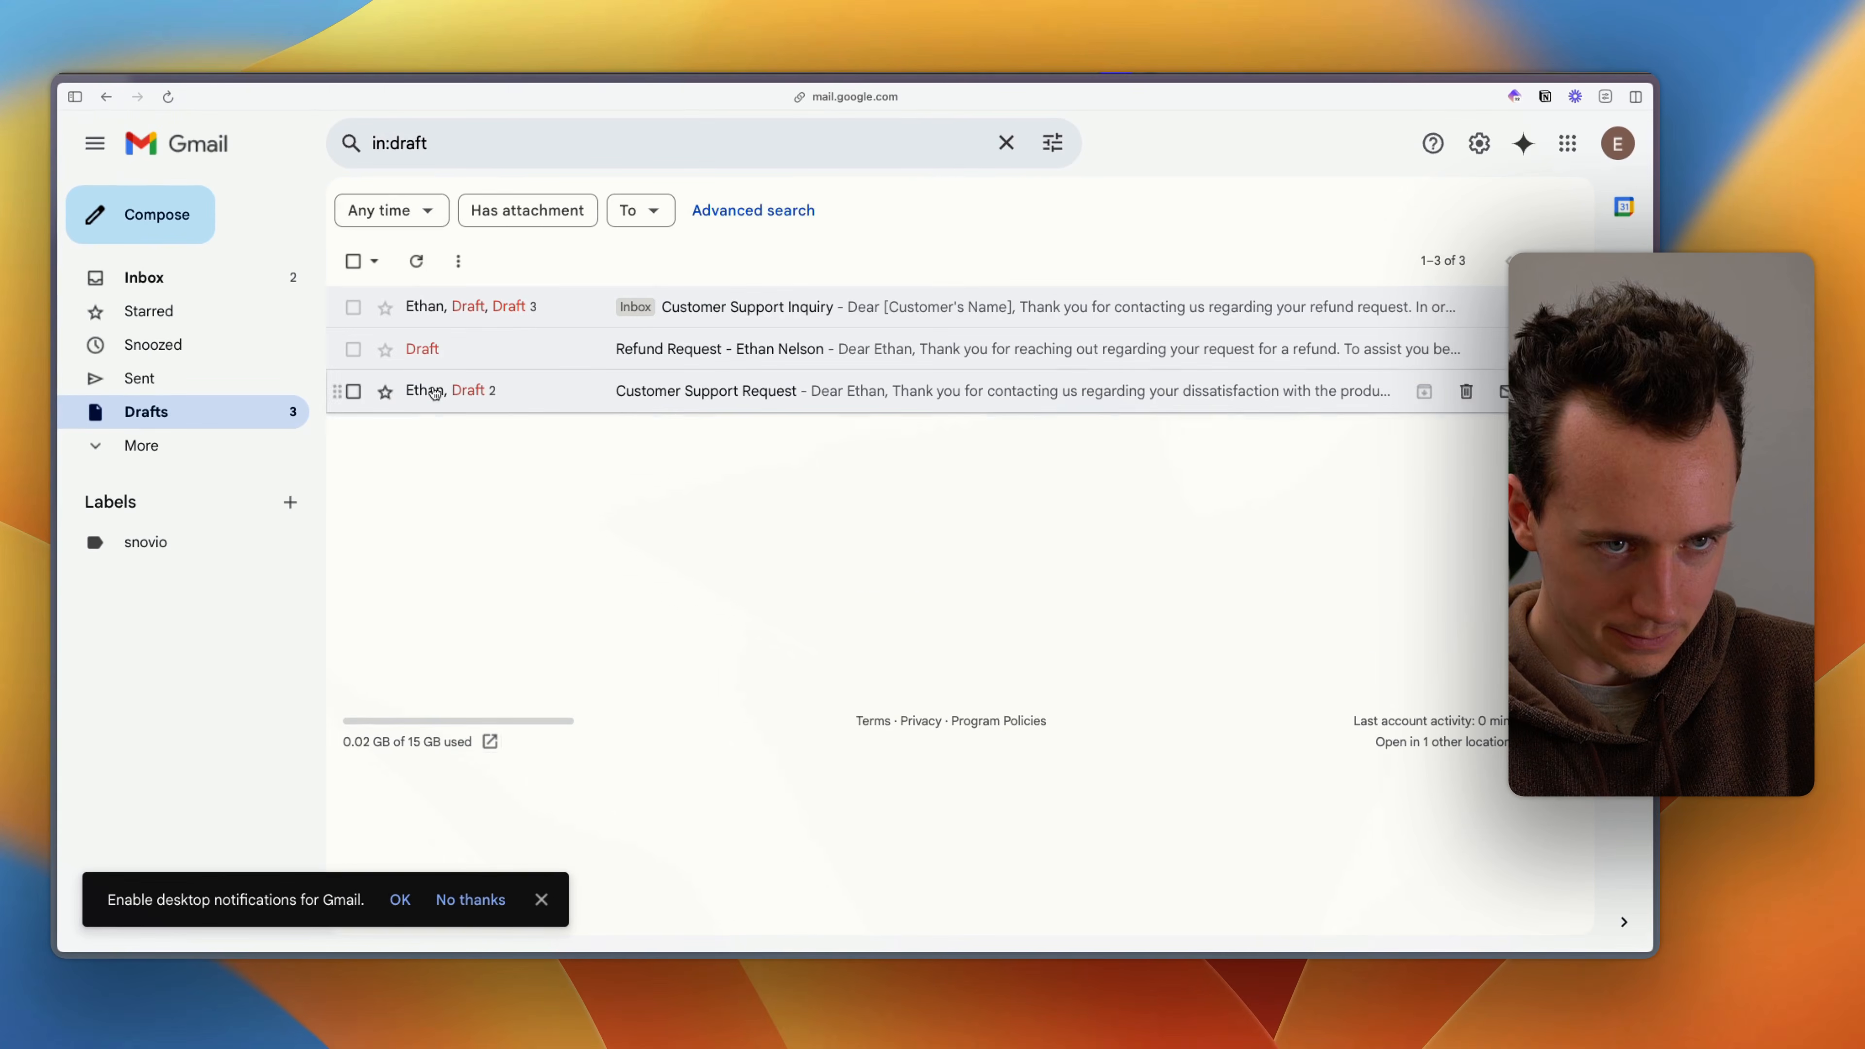
Step: Discard all saved Gmail drafts, and archive all Customer Support Inquiry emails in the inbox
click(353, 260)
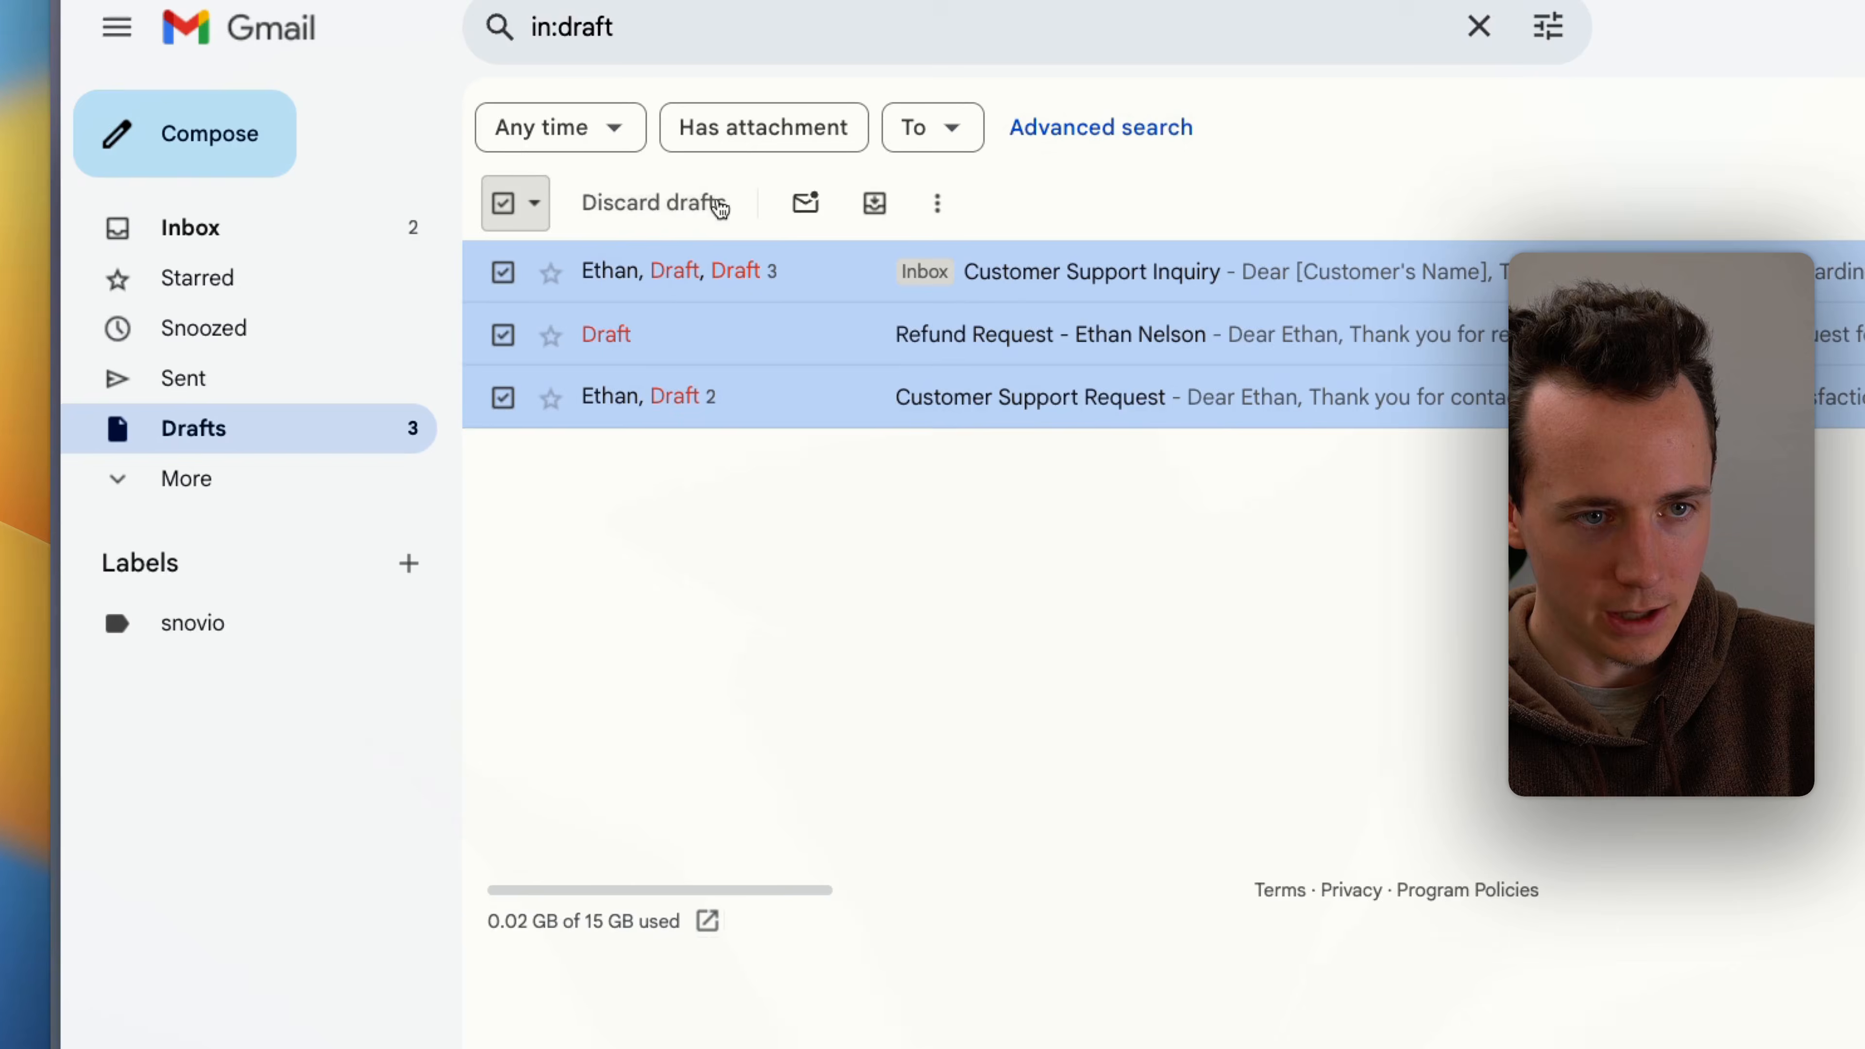
click(720, 206)
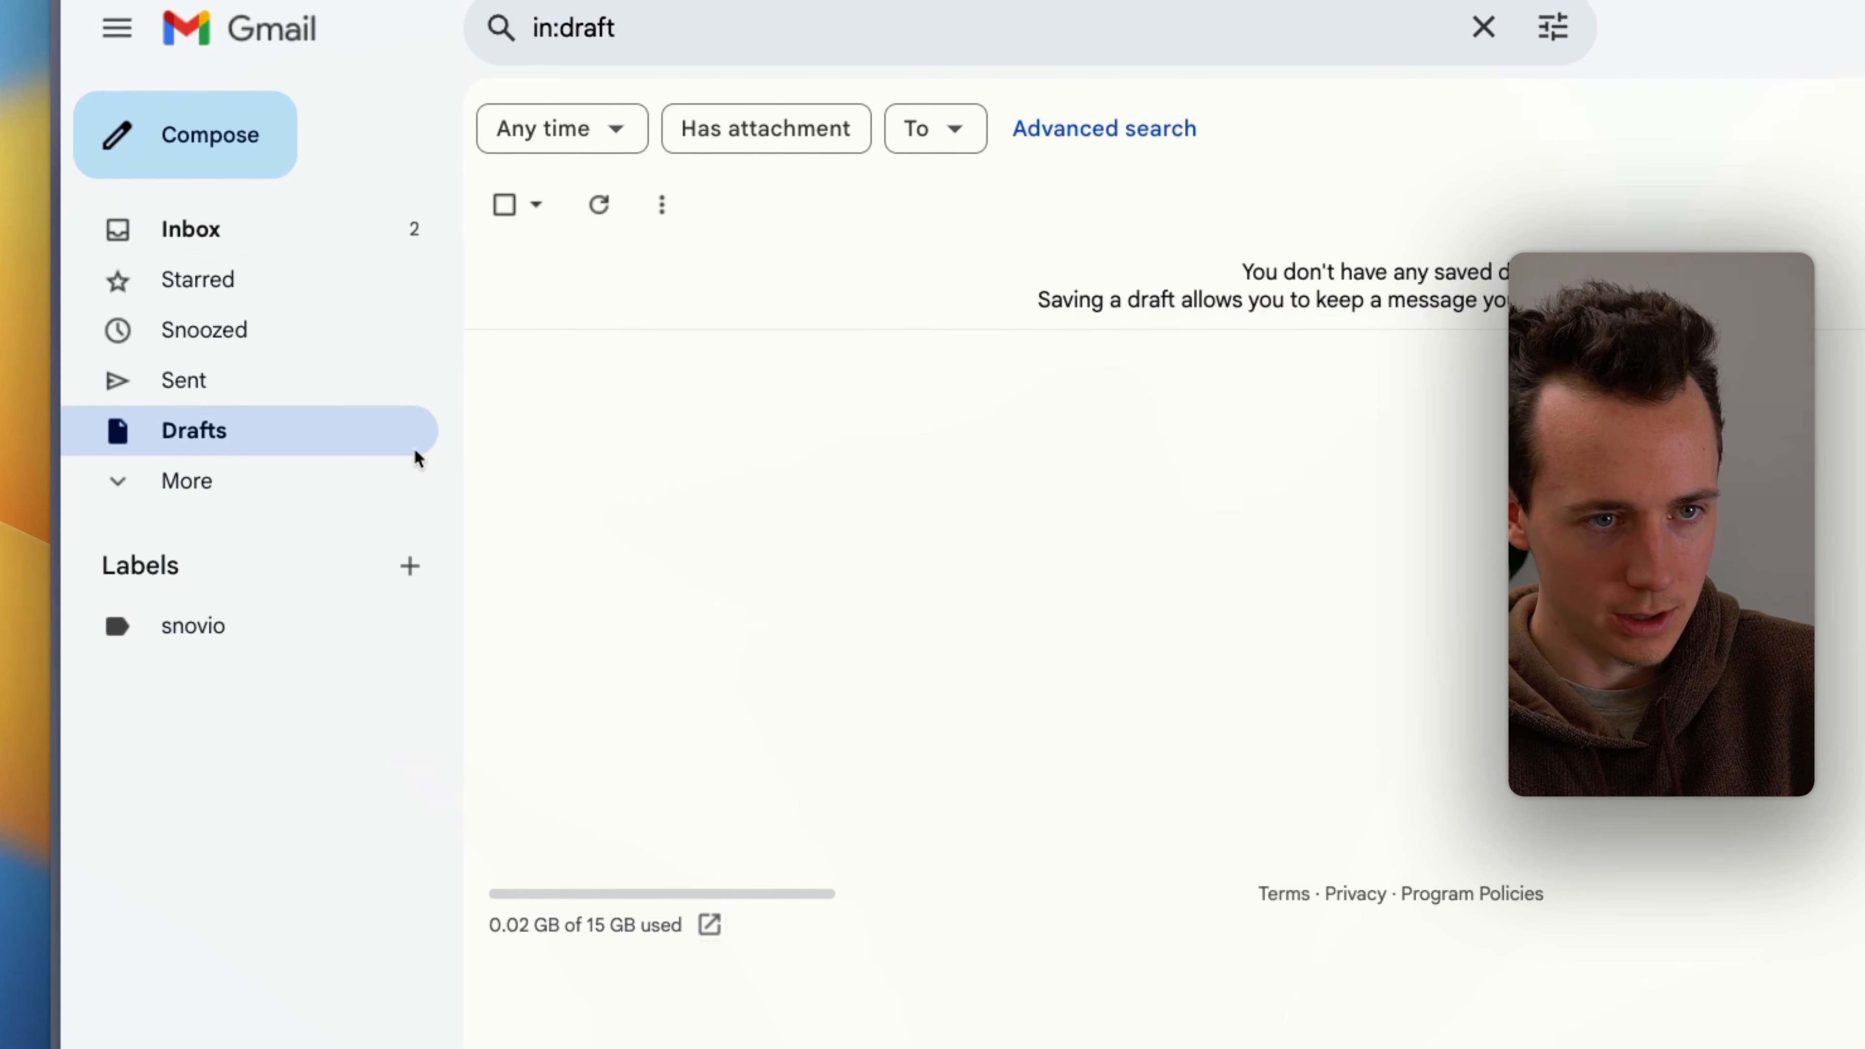
click(337, 232)
click(504, 120)
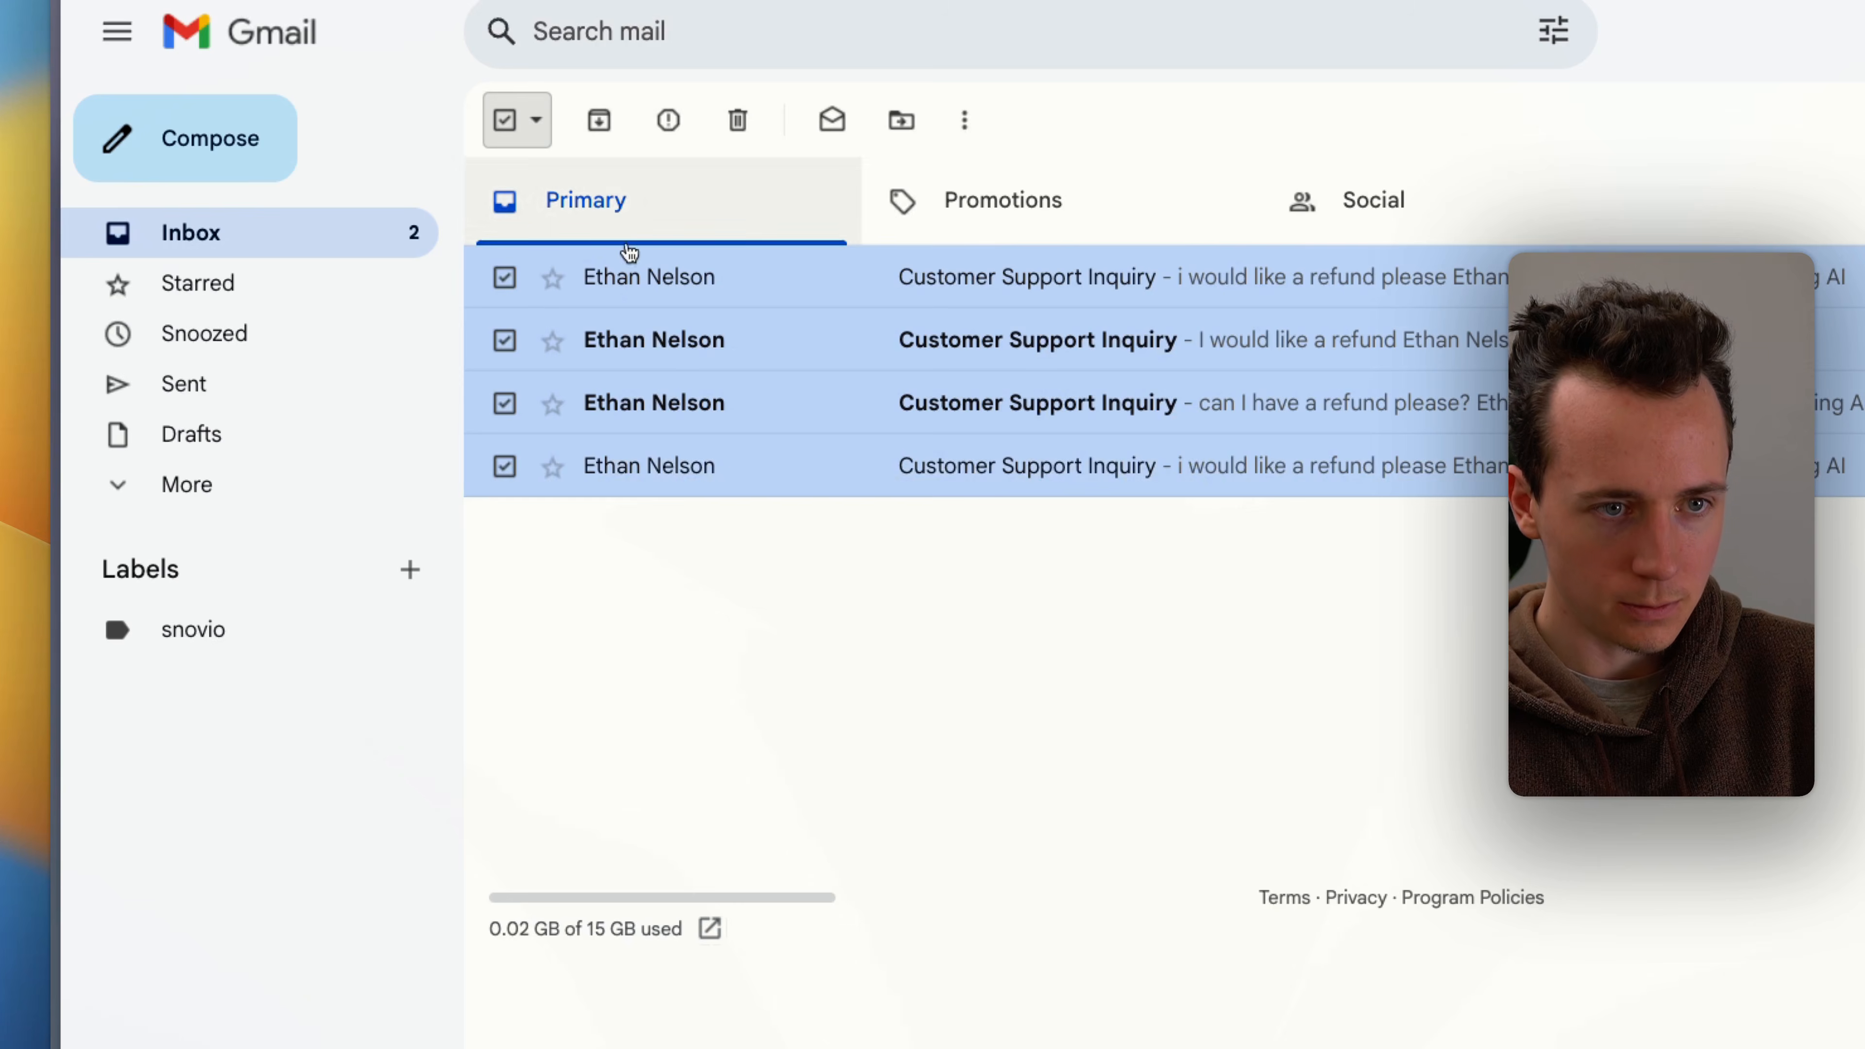
click(597, 120)
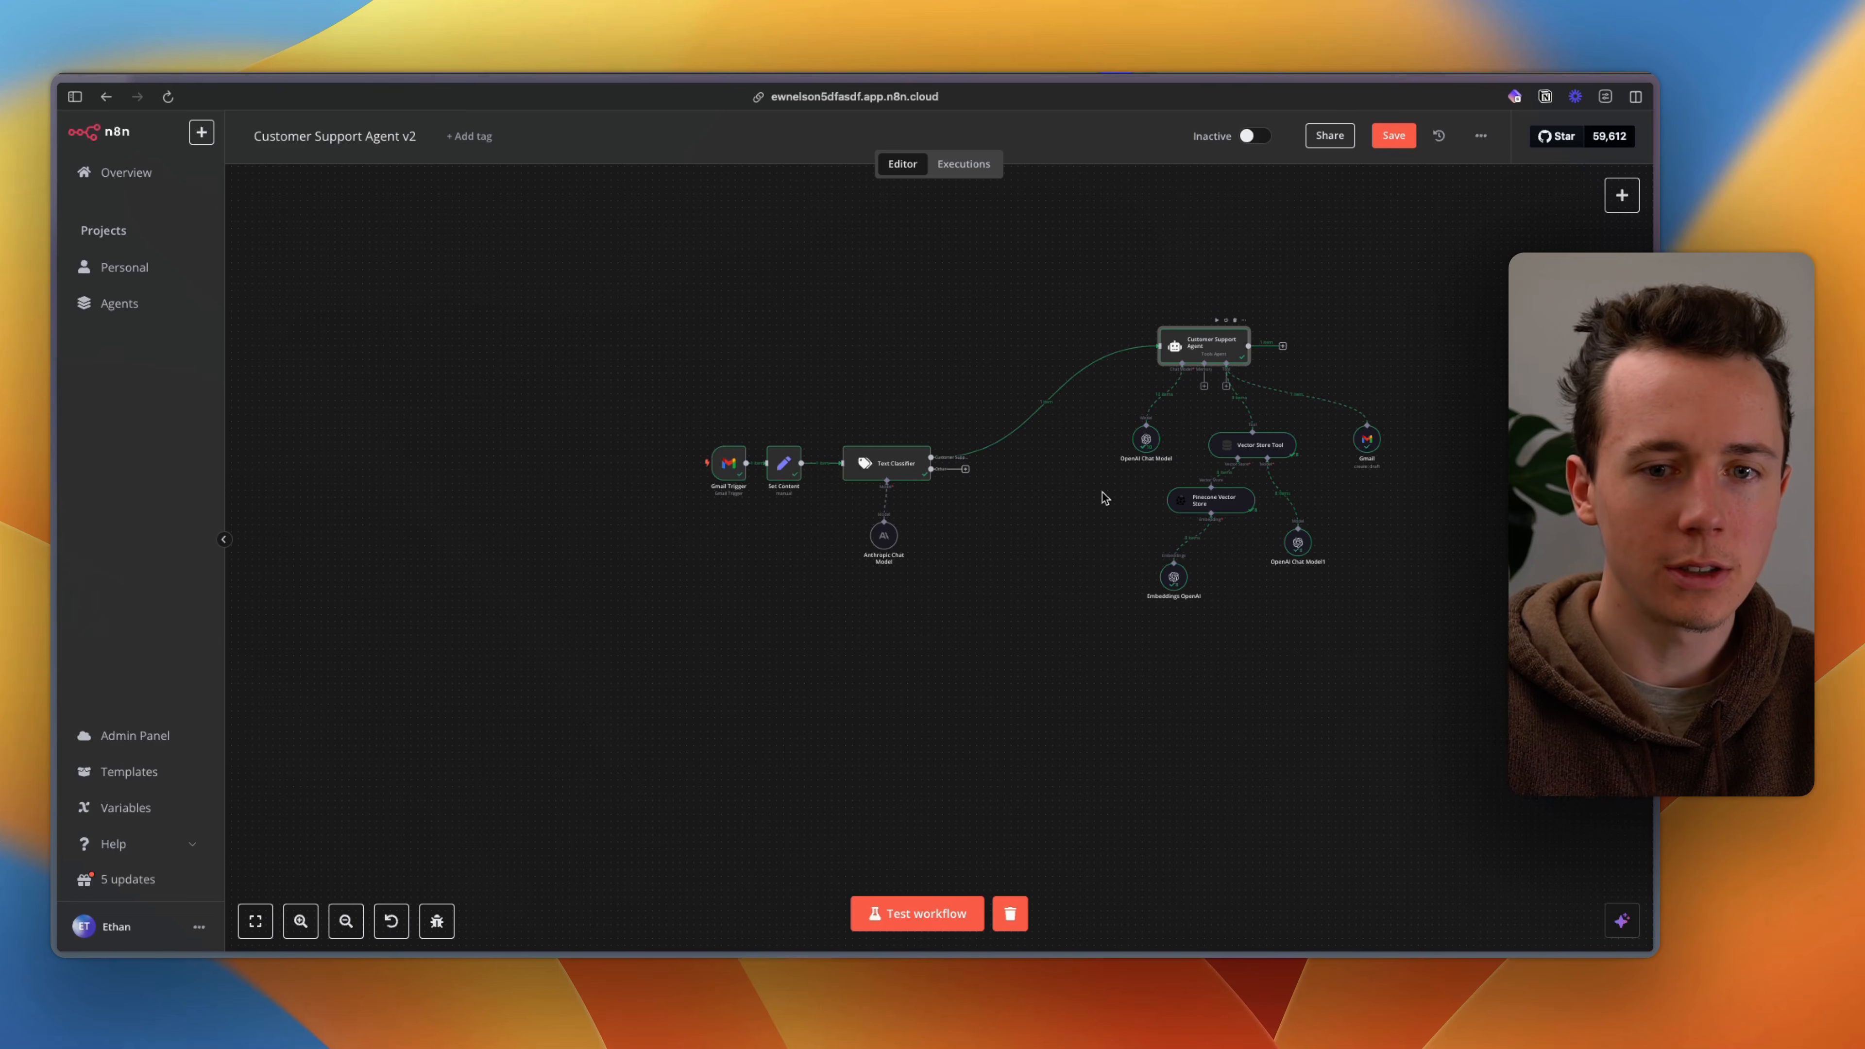
Step: Open the Customer Support Agent node in n8n, and go to promptmetheus.com in a new tab
key(Return)
key(super+t)
text(promptmetheus.com)
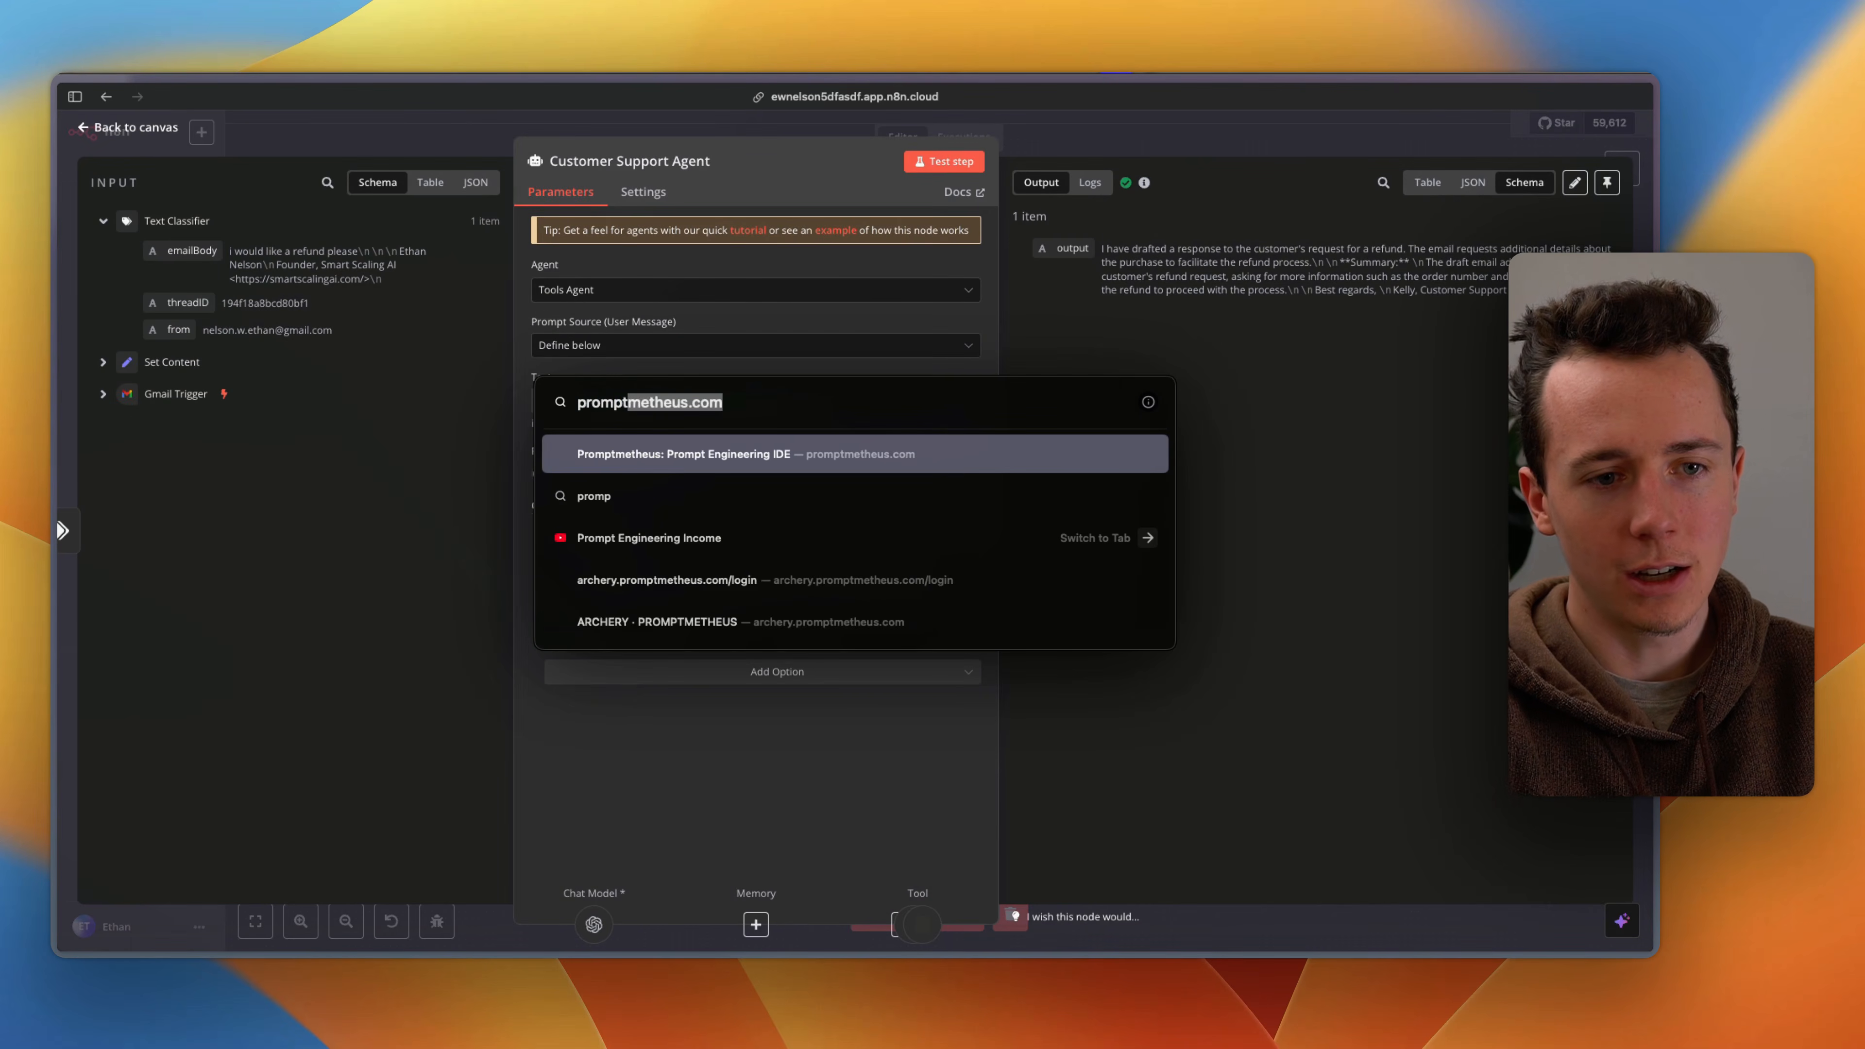
key(Return)
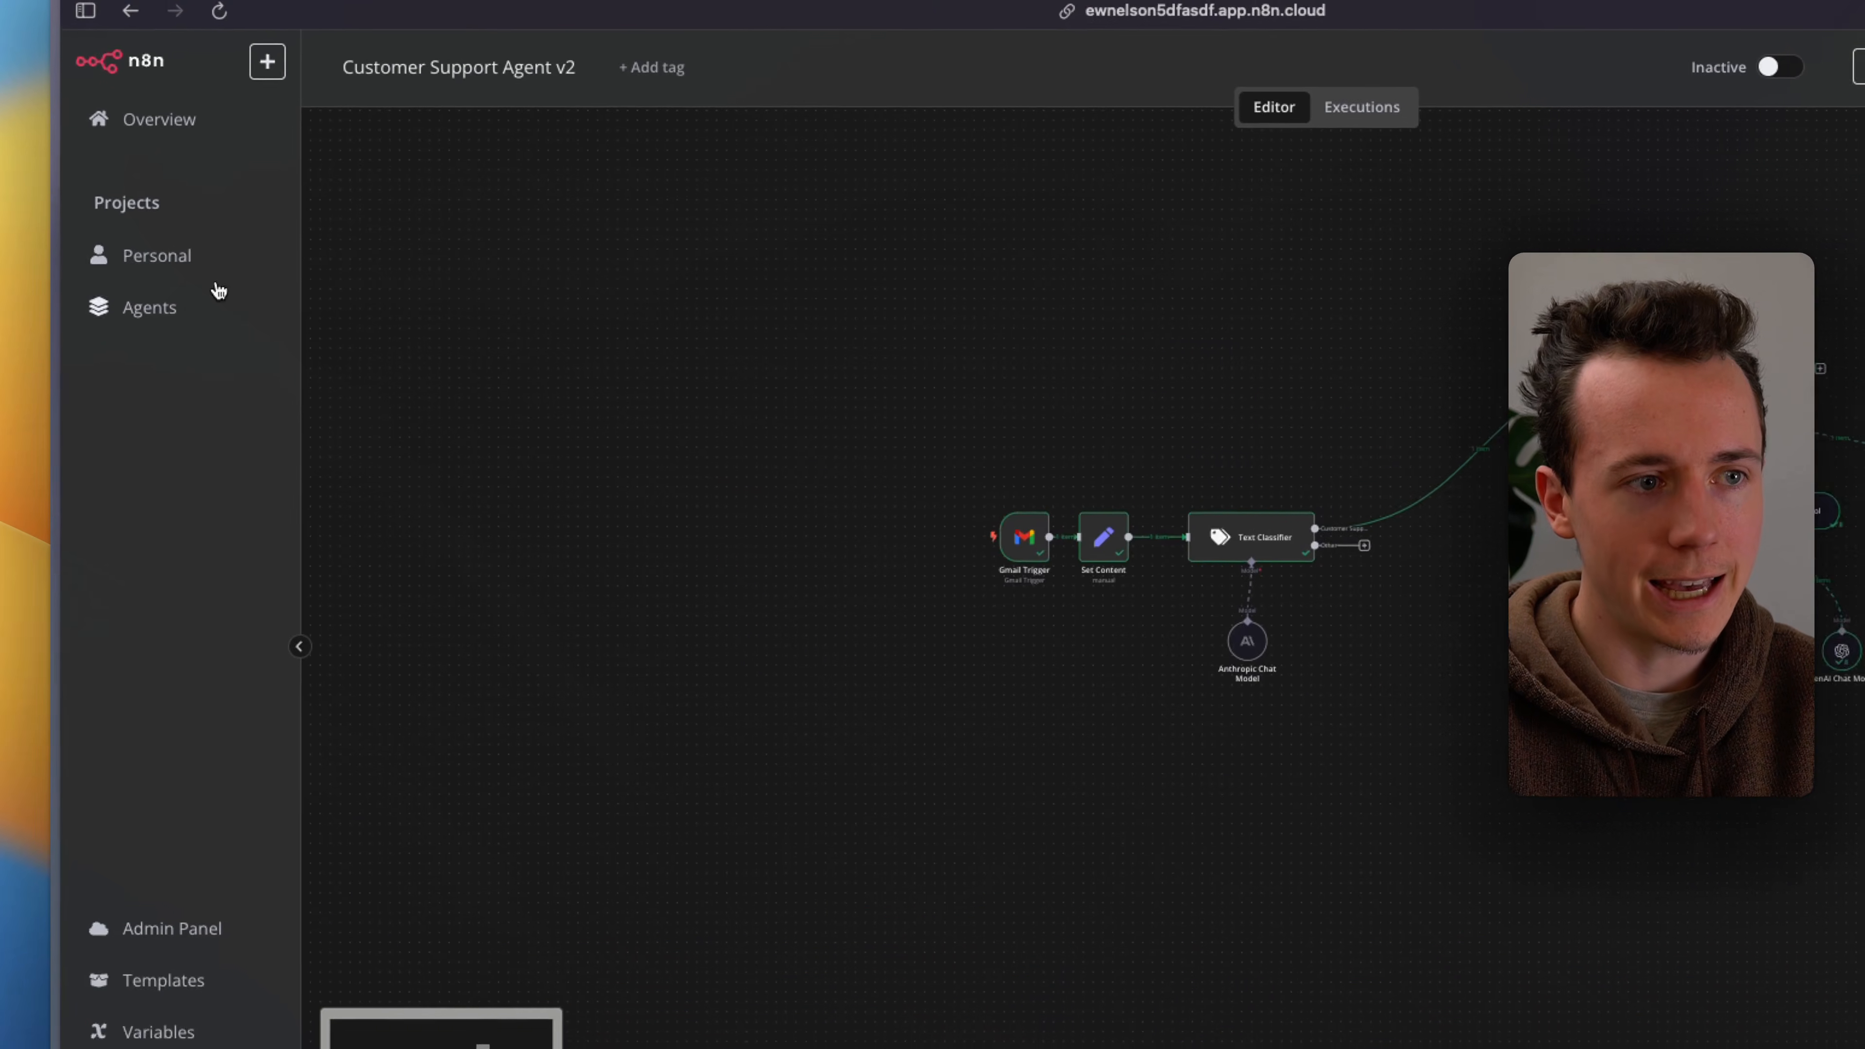
Step: Open the AI Agent Templates course in the Skool classroom and view the Personal Assistant AI Agent Team template's resources
mouse_move(58, 285)
click(291, 192)
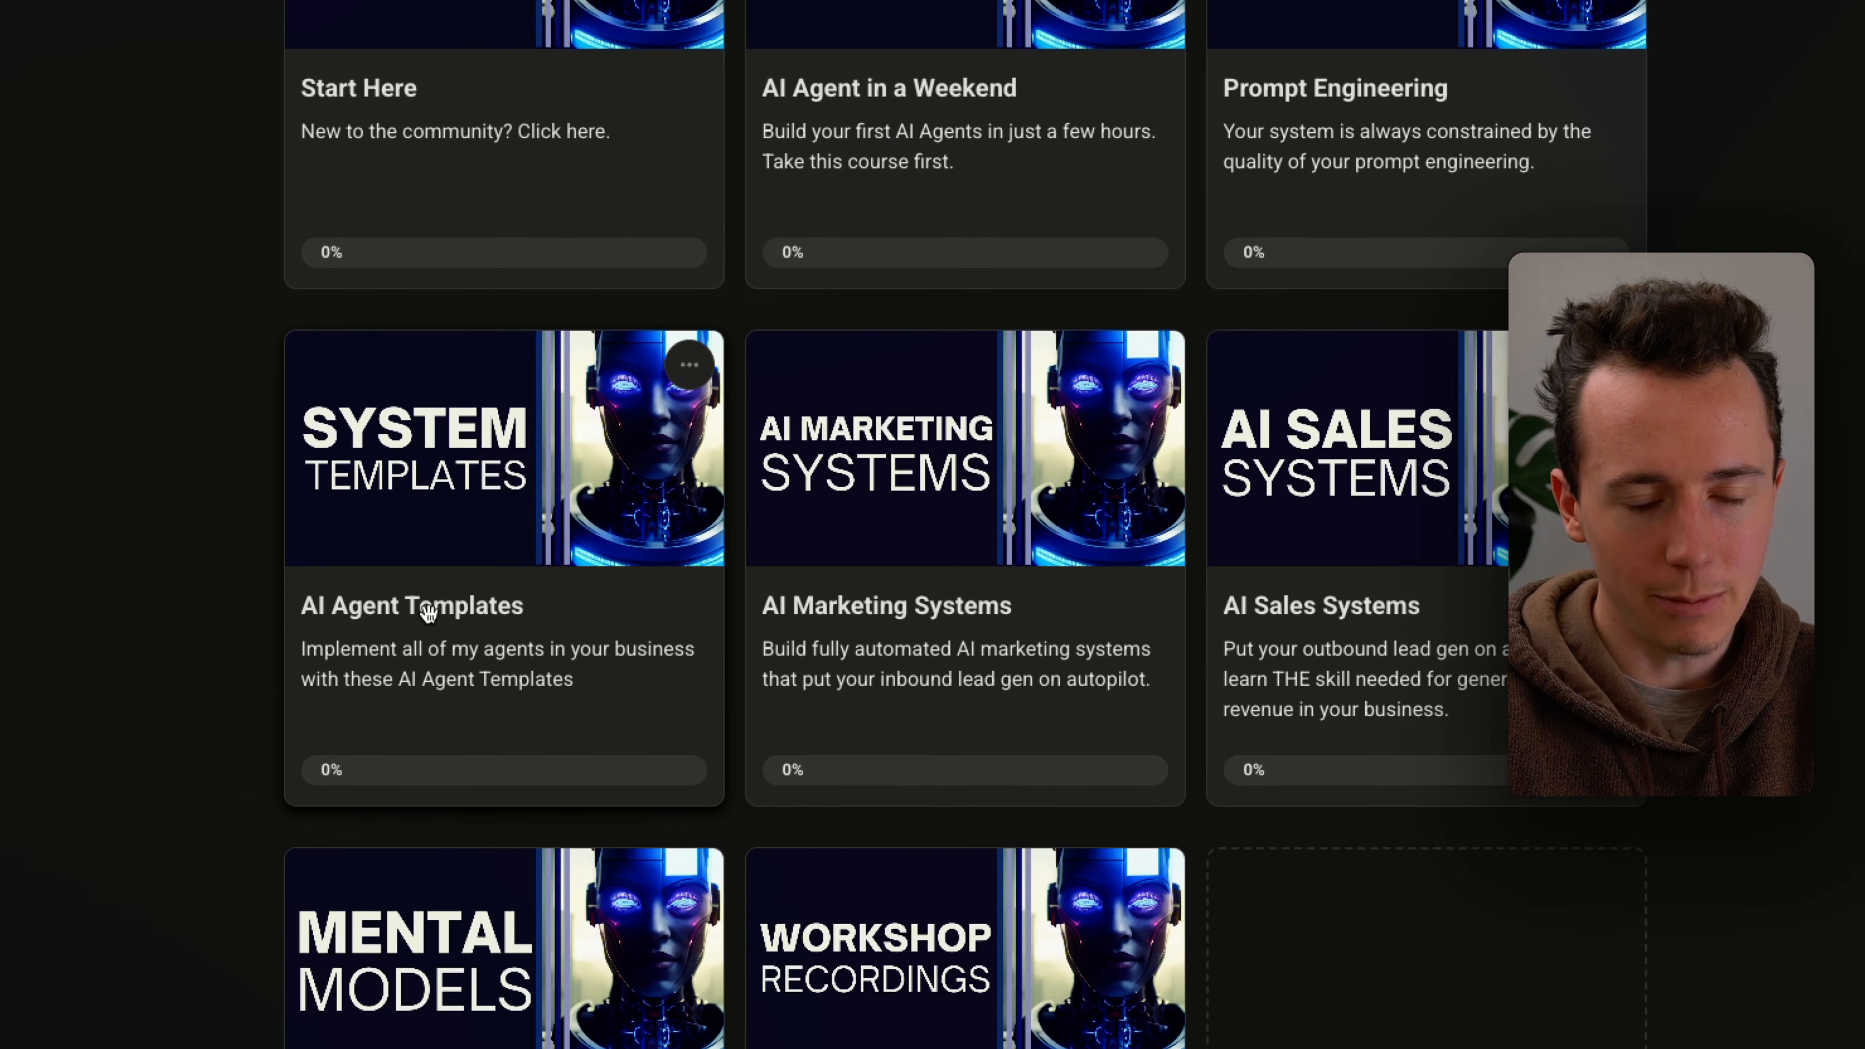
click(428, 612)
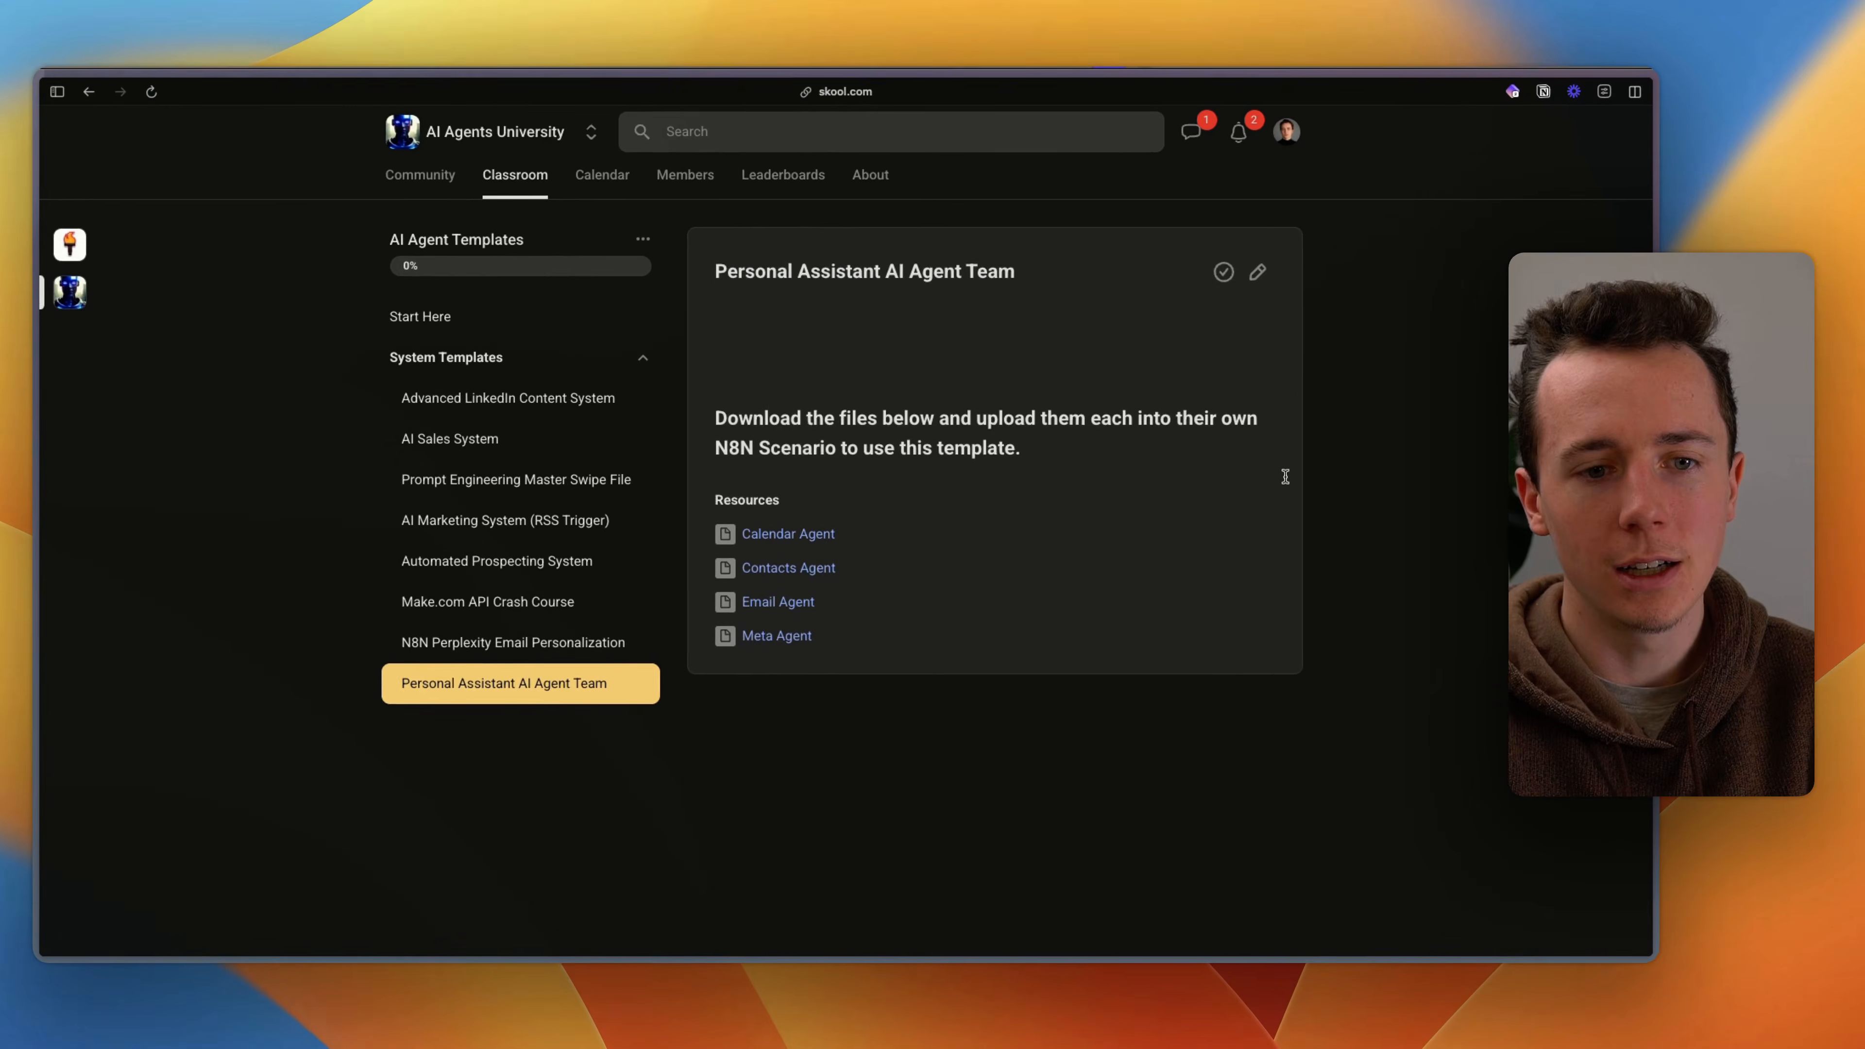
drag(727, 271, 1285, 477)
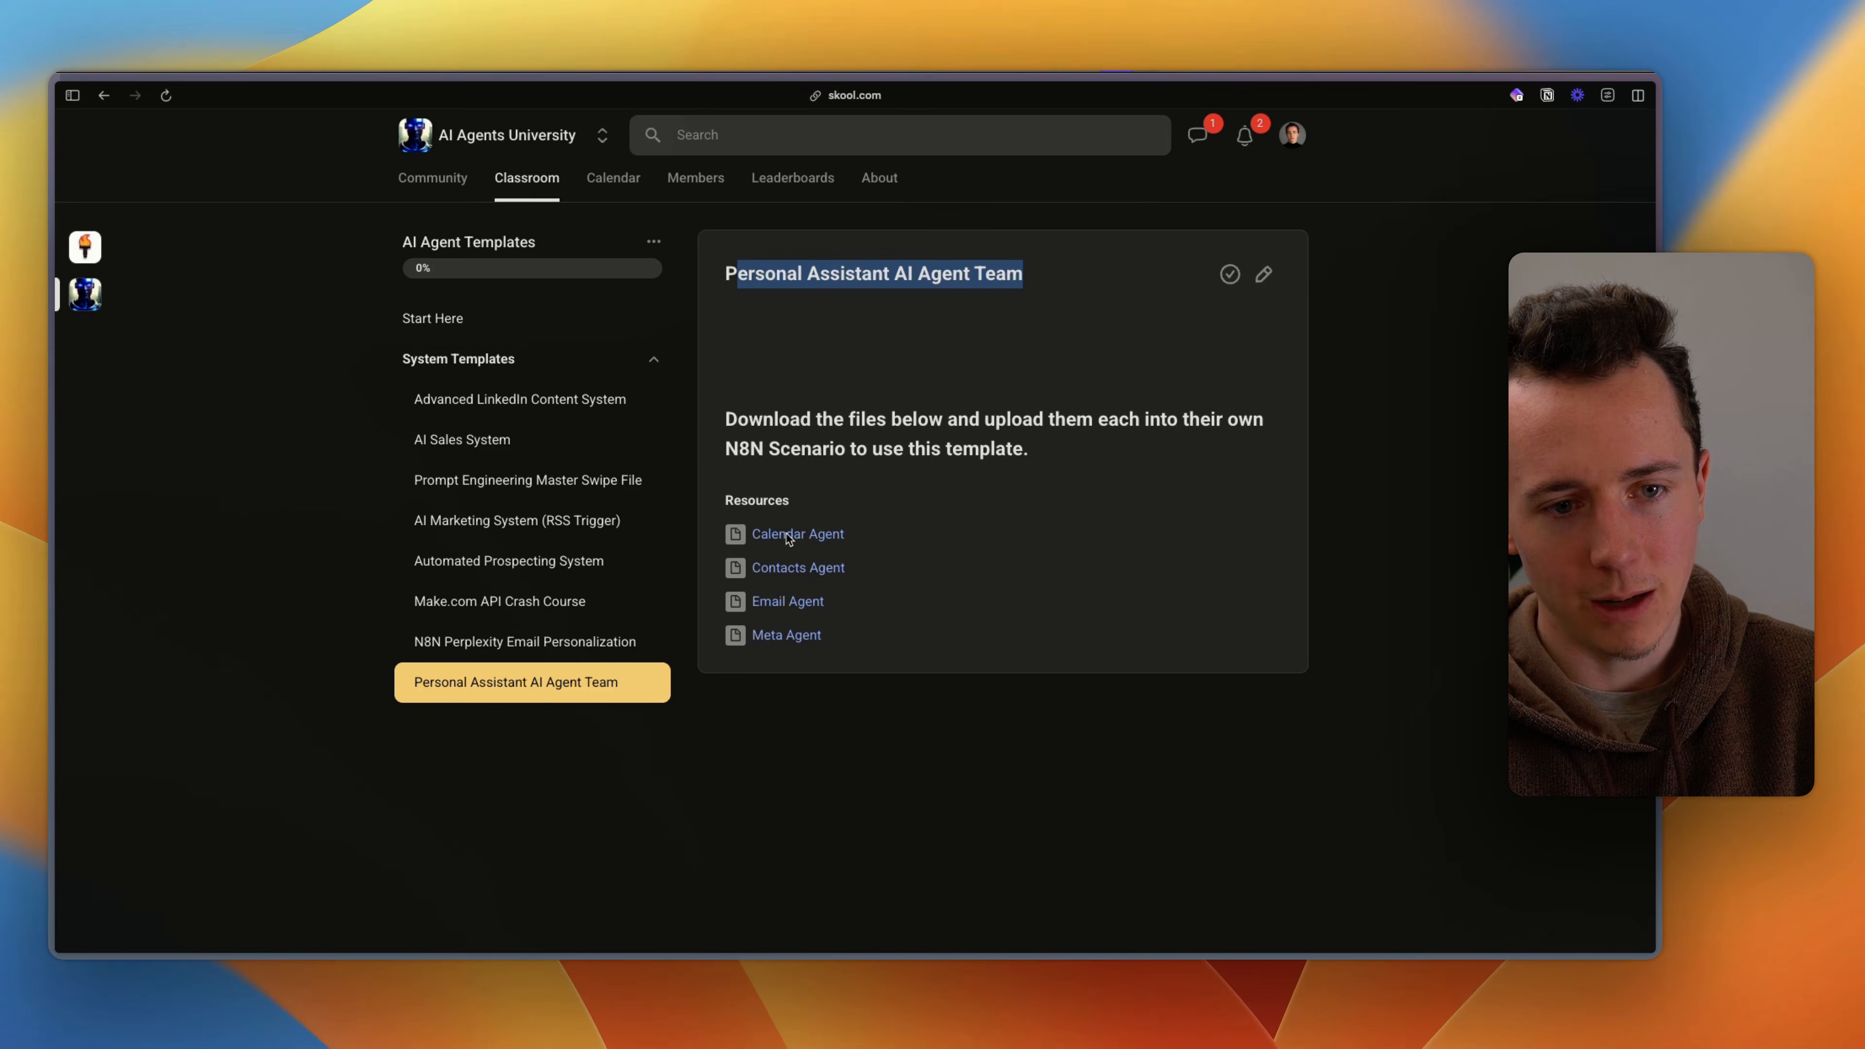
click(711, 534)
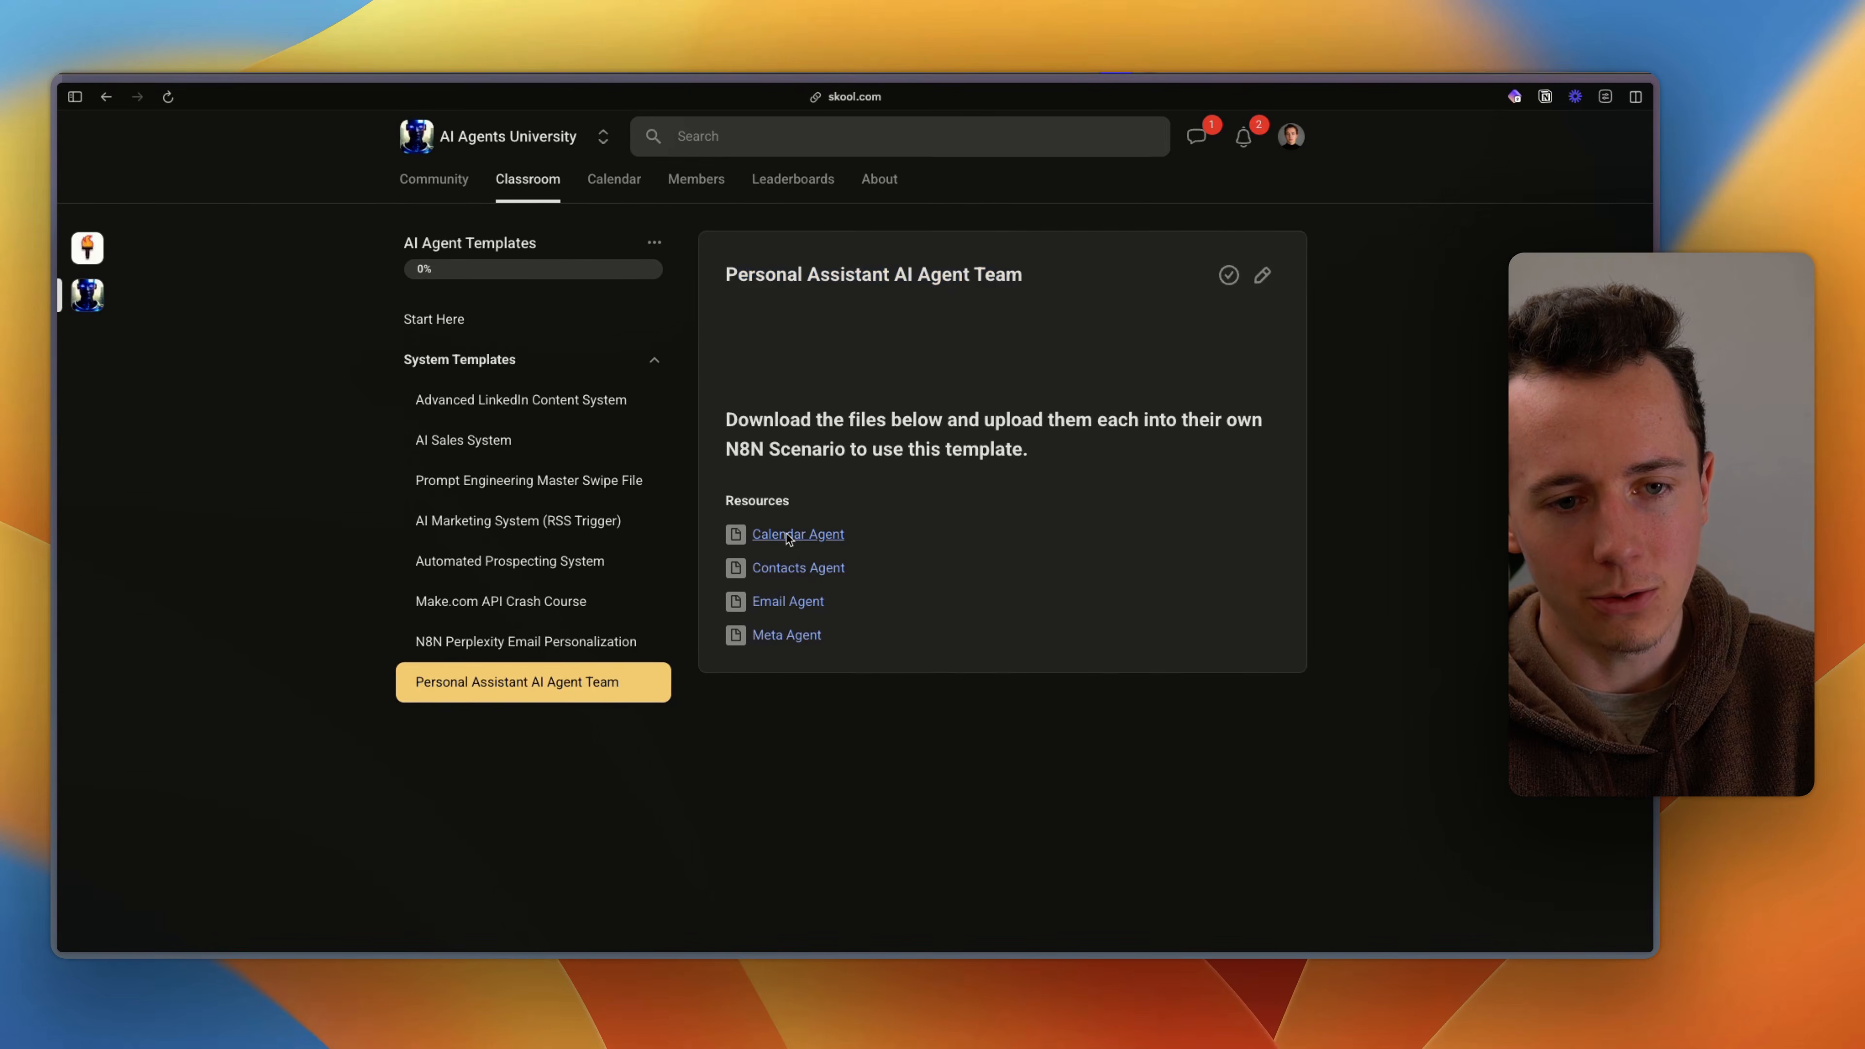
Step: Download the Calendar Agent template file to the Documents folder, replacing the existing Calendar_Agent.json, and close the file preview
click(788, 539)
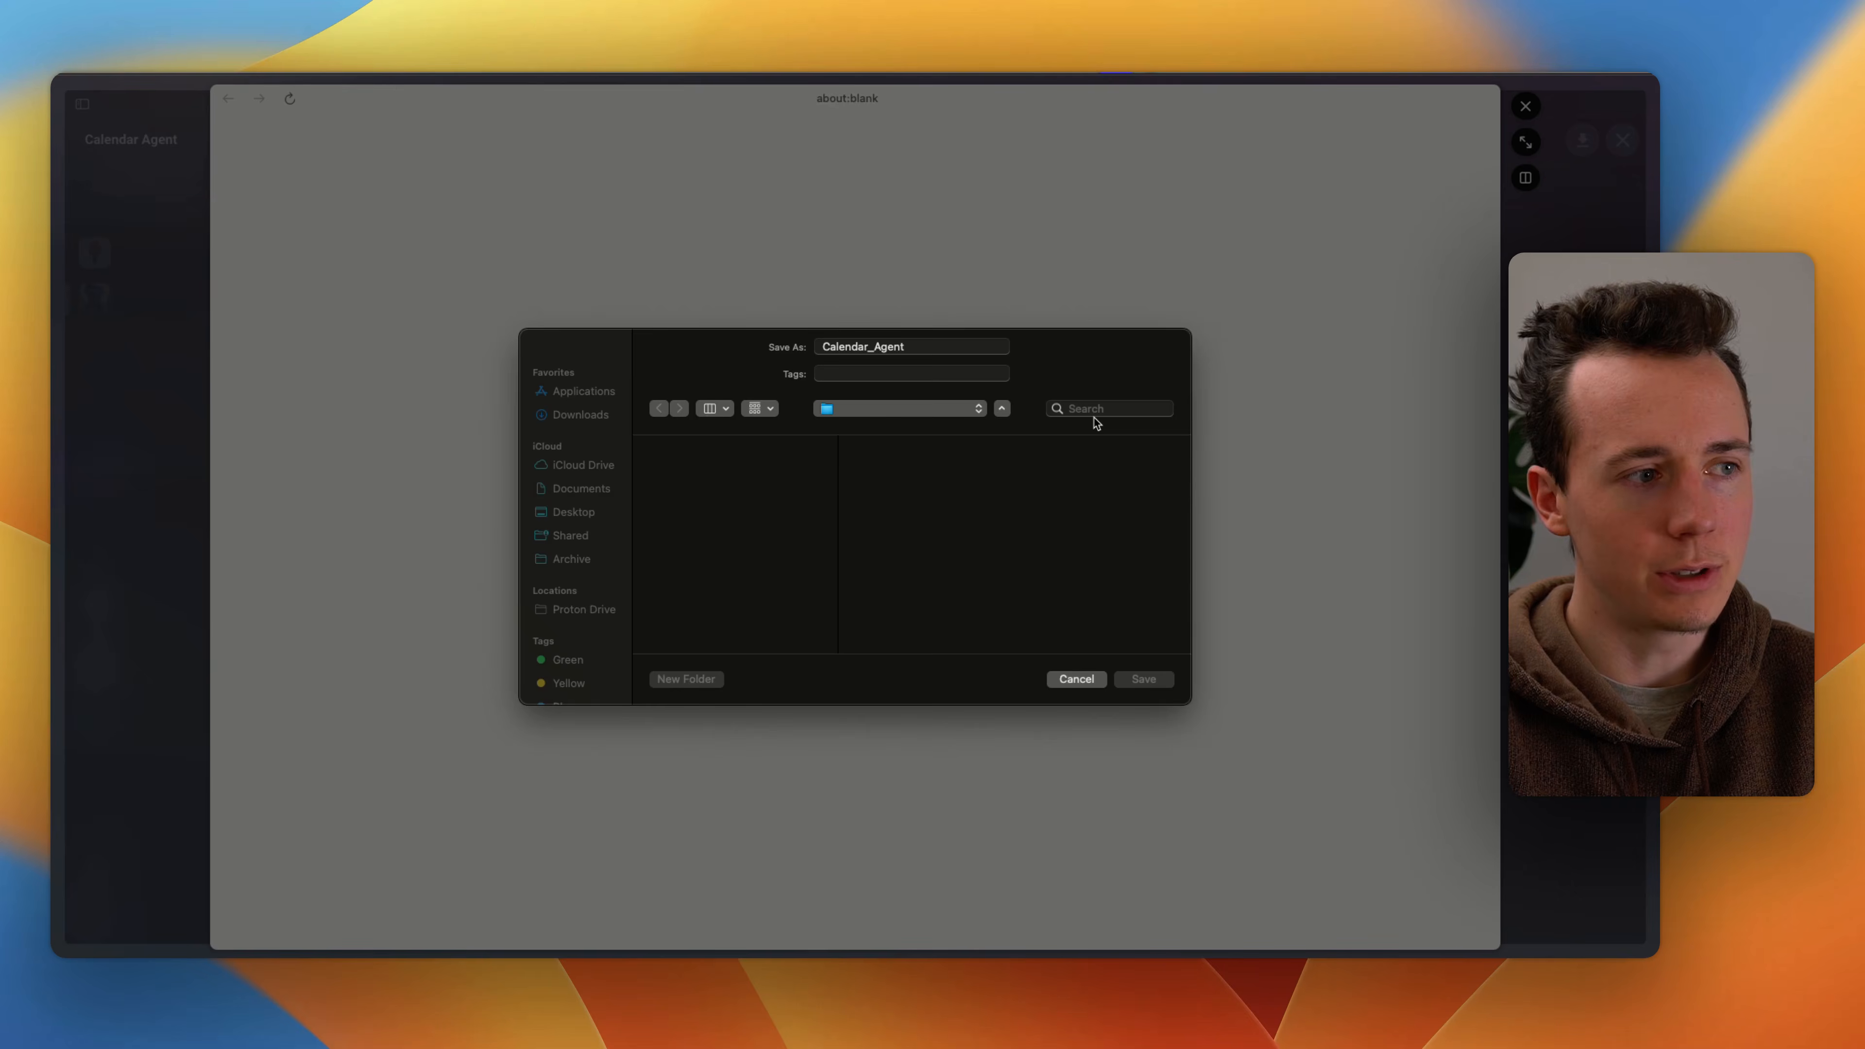
key(Return)
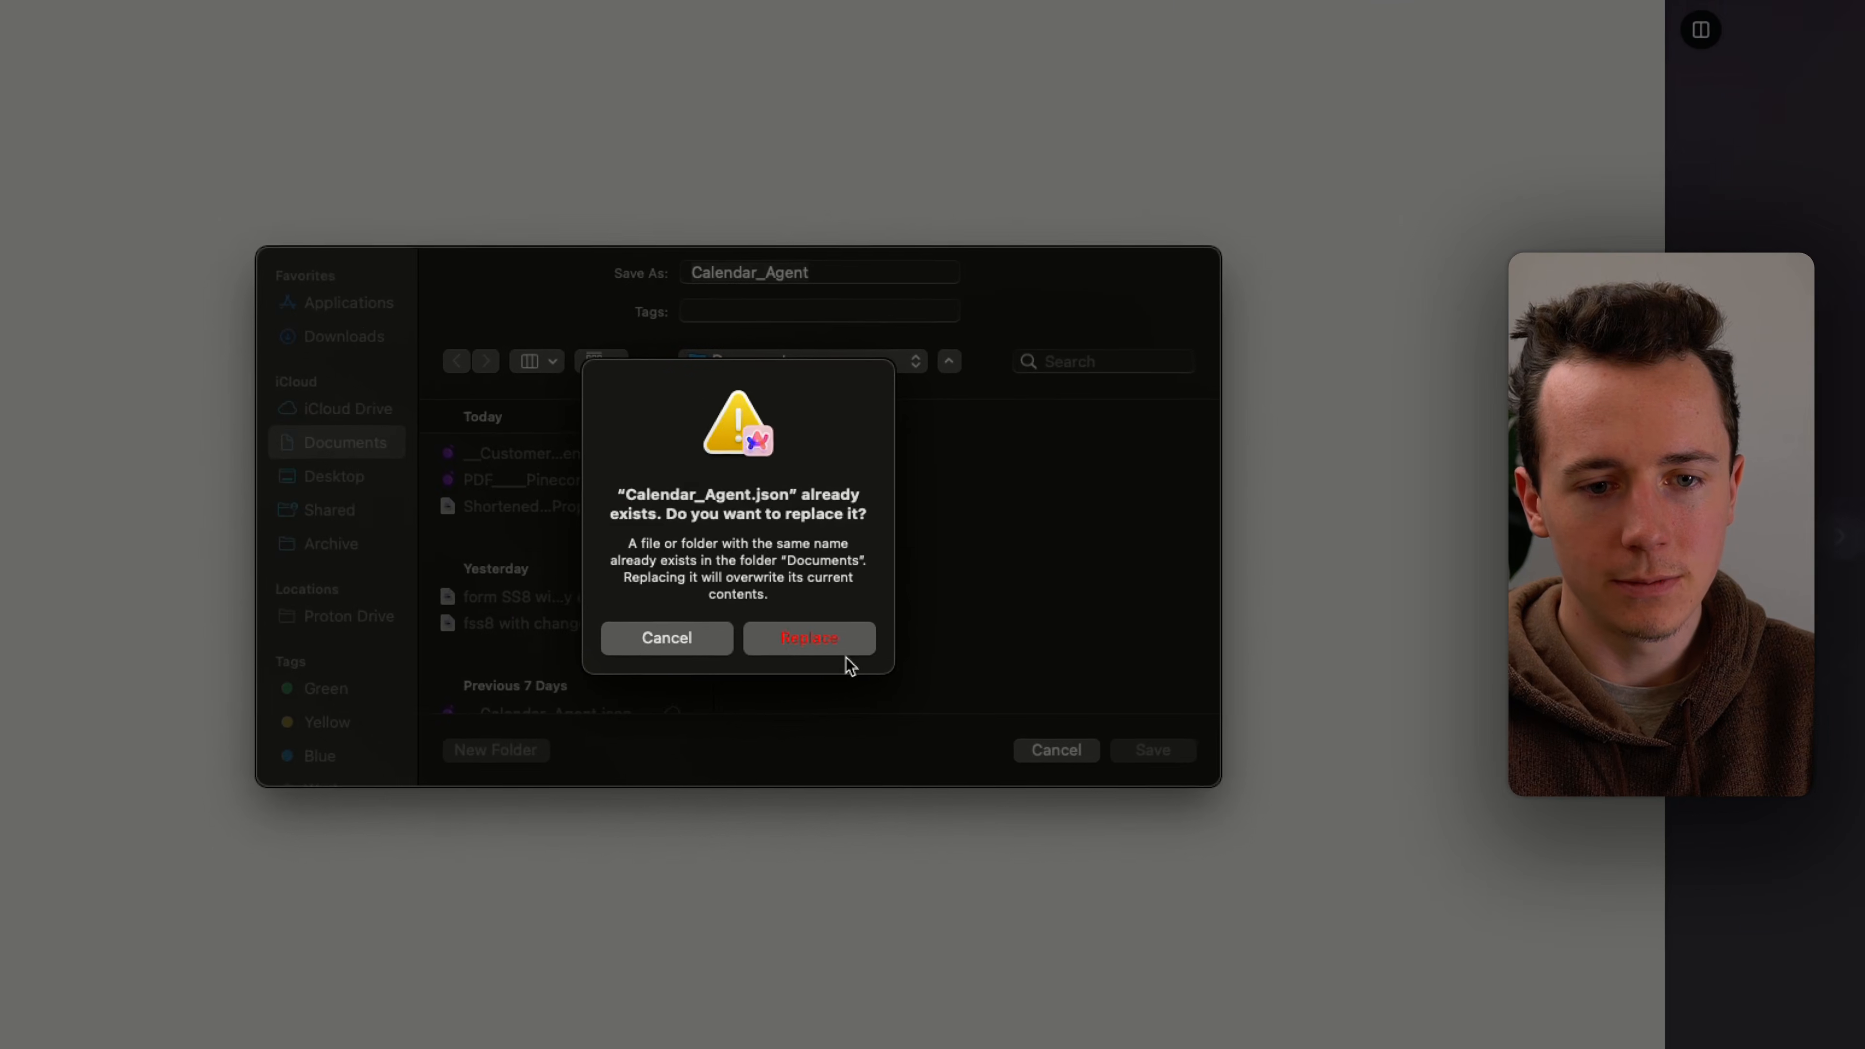
click(816, 637)
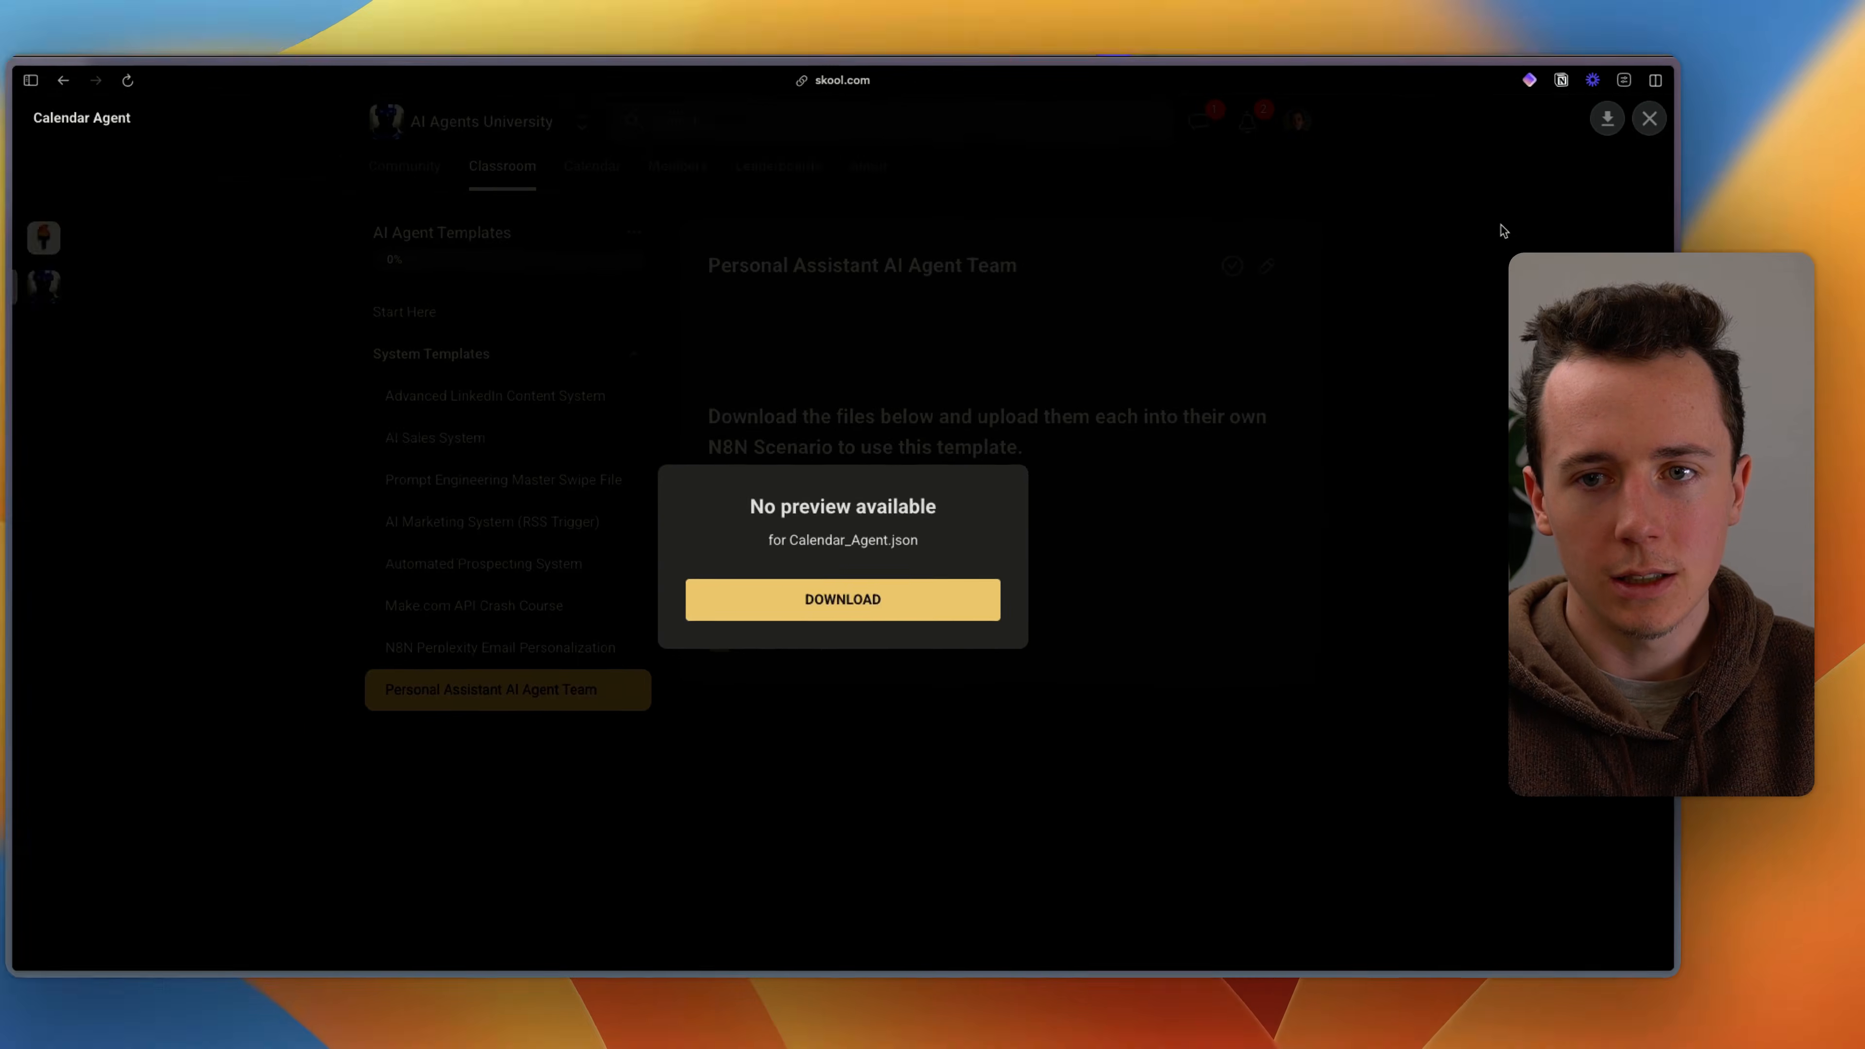
key(Escape)
Step: Switch to the Customer Support Agent v2 workflow in n8n, view the file selection for importing a workflow, and cancel without choosing a file
key(alt+Tab)
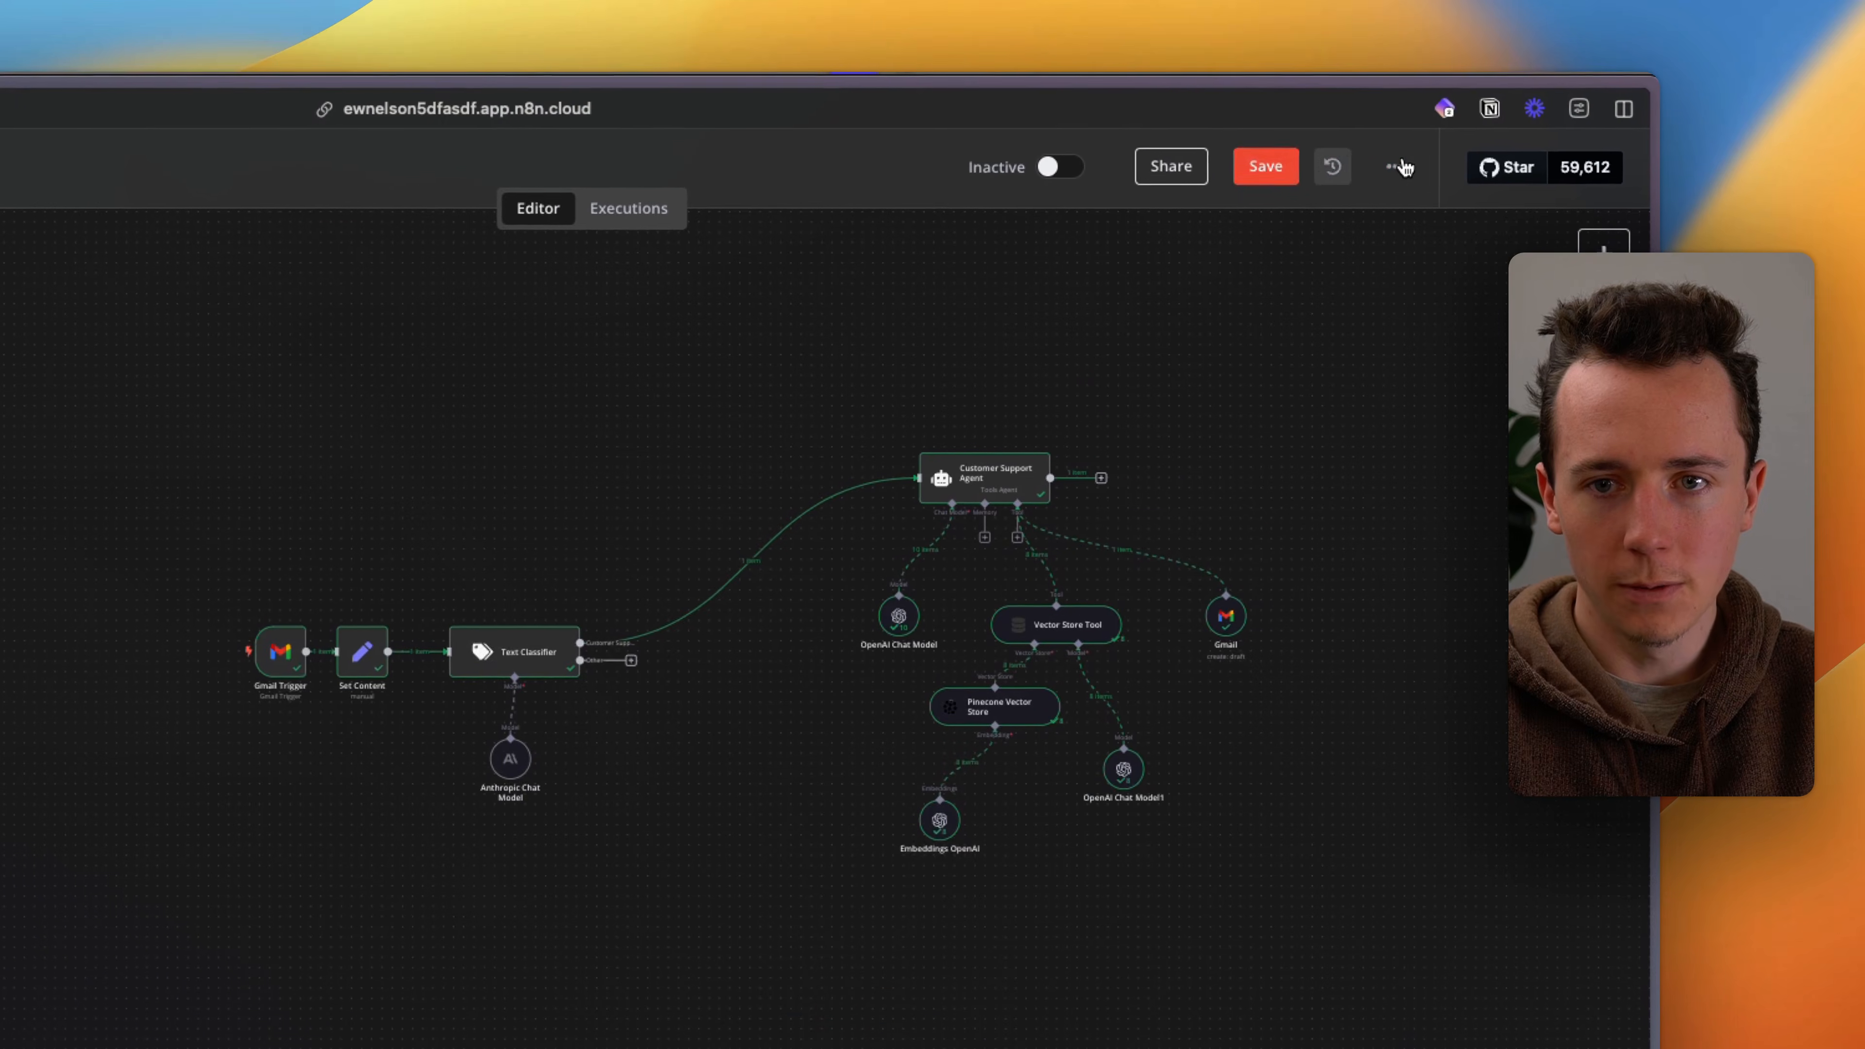
click(1444, 150)
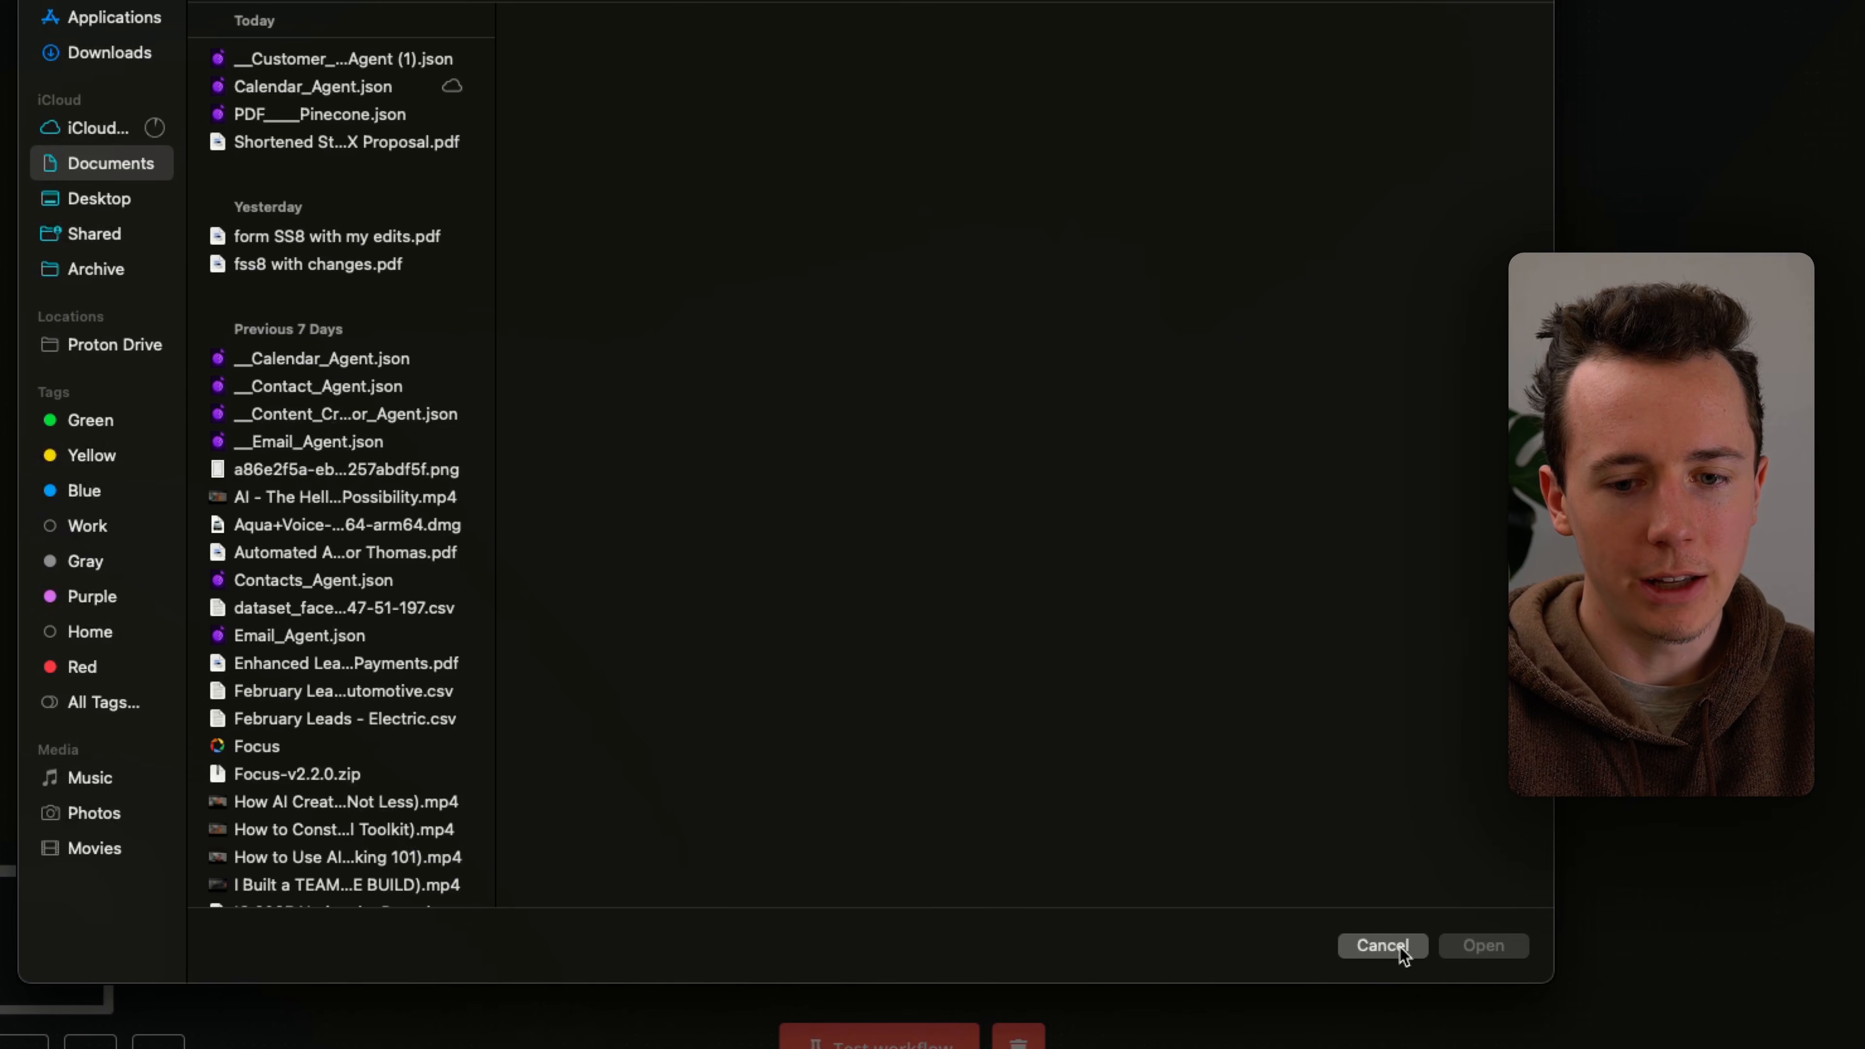
click(1395, 948)
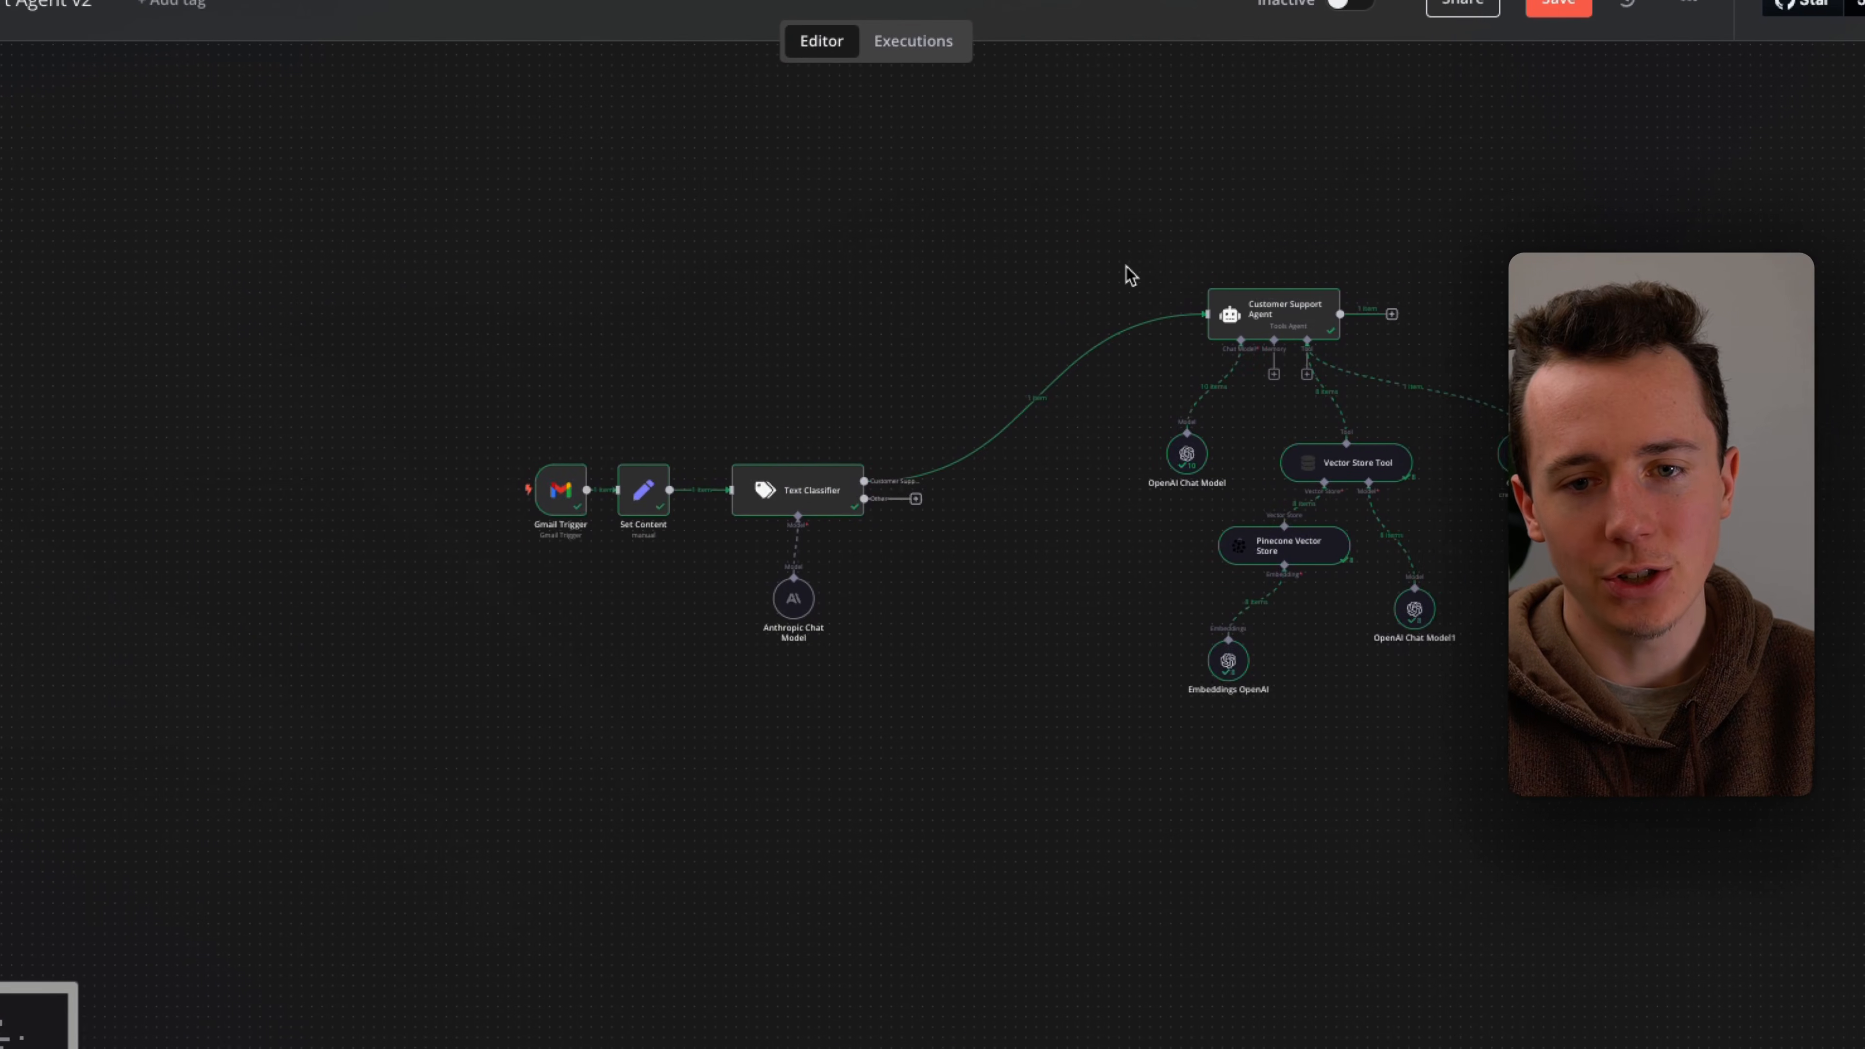
scroll(884, 301, up, 5)
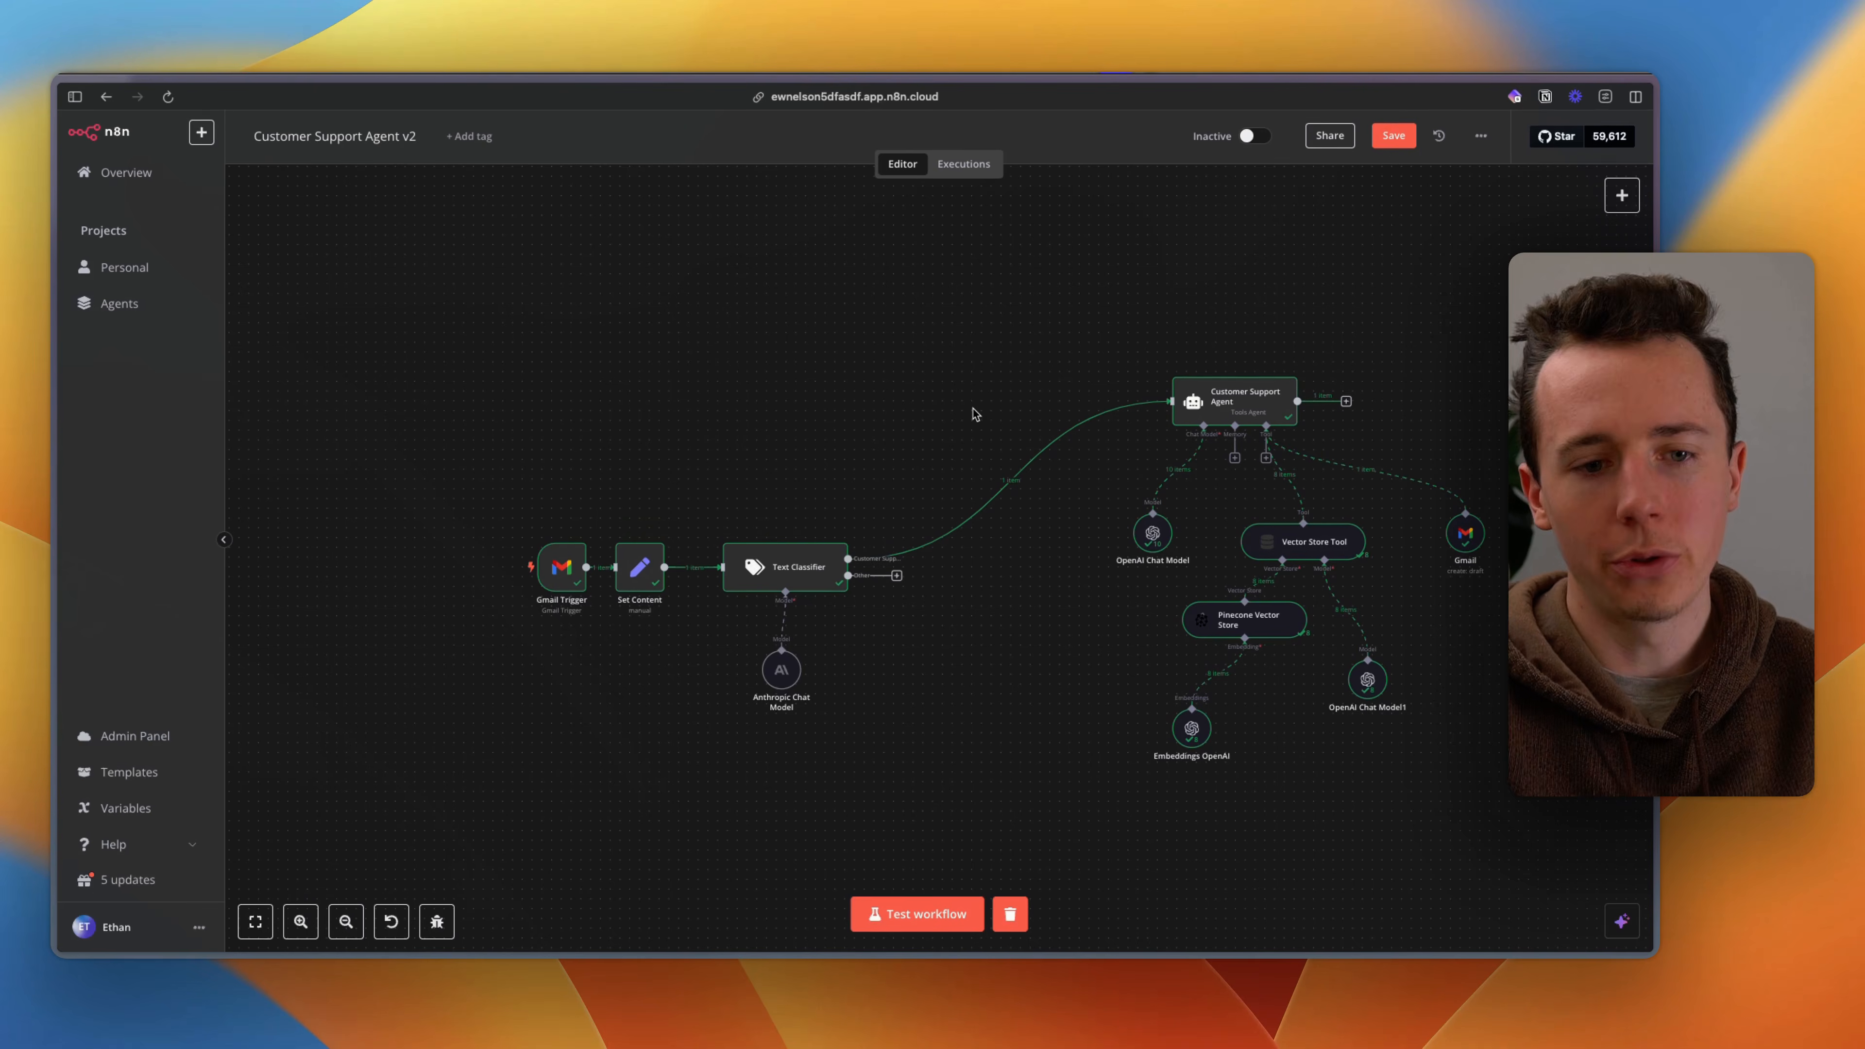
scroll(999, 395, up, 4)
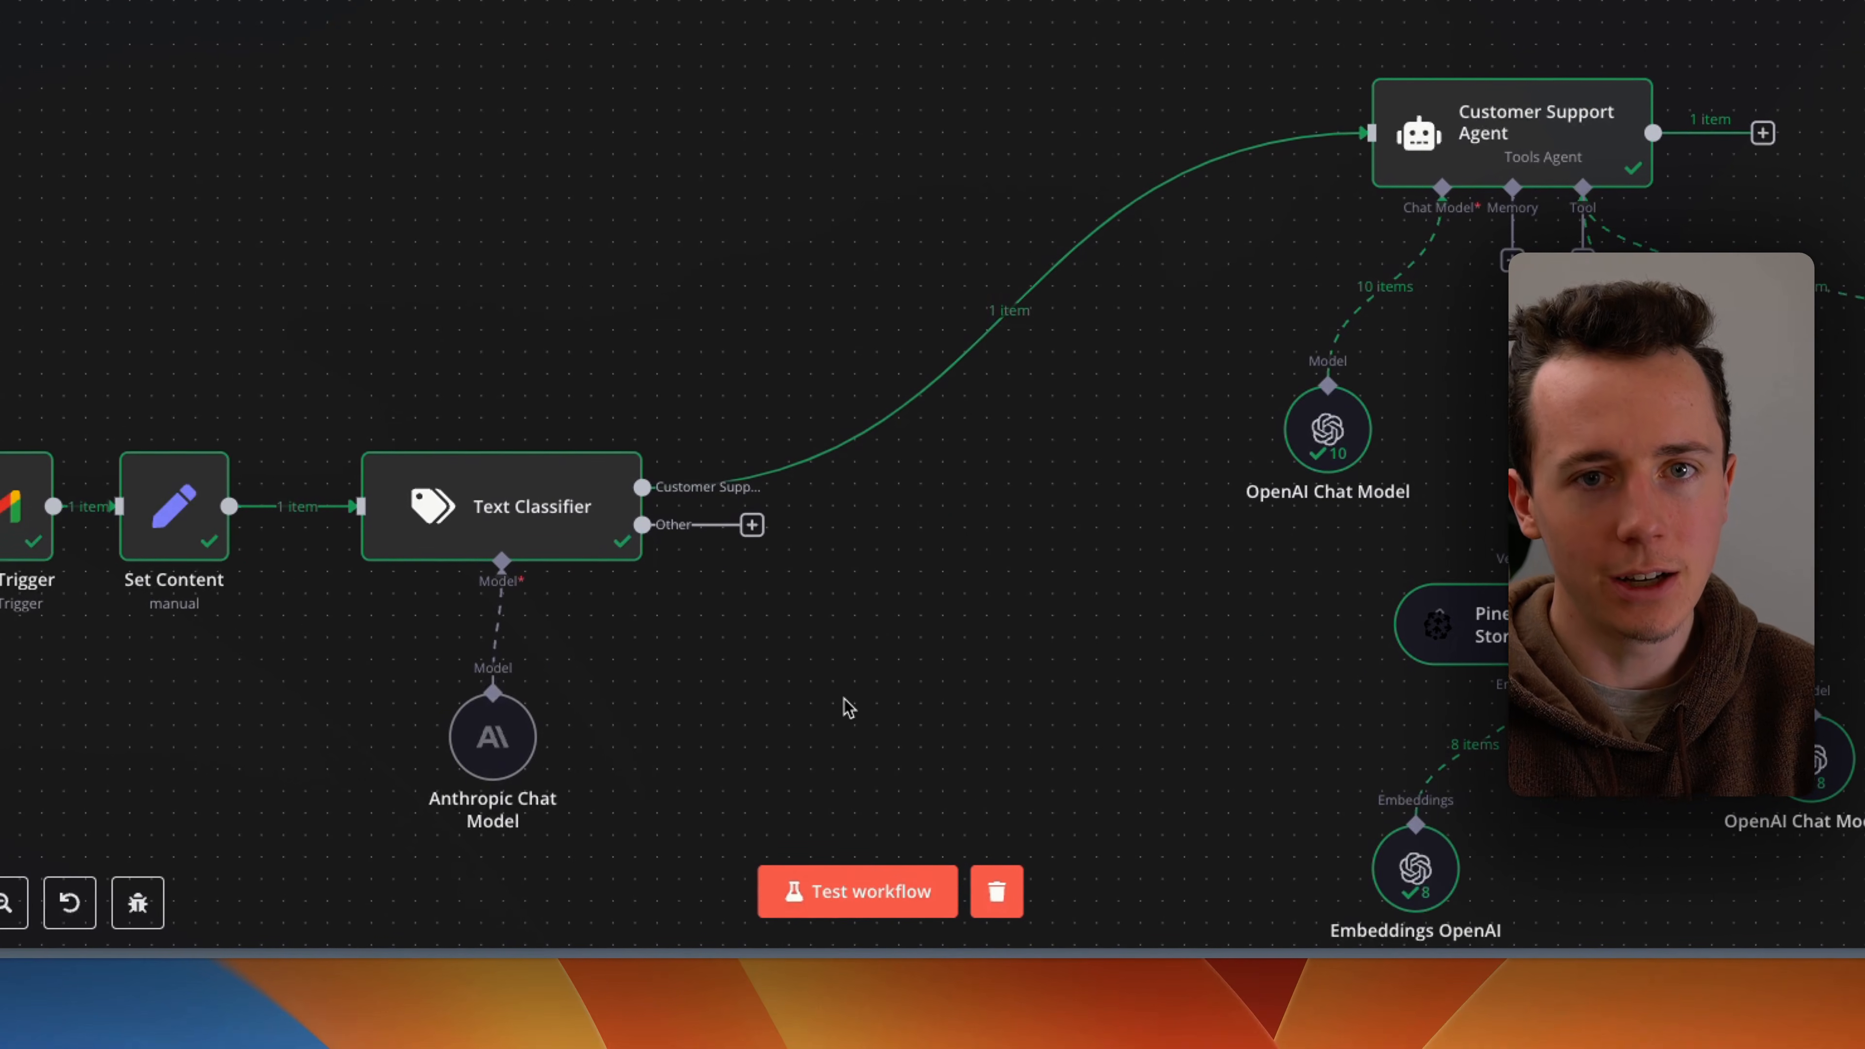
scroll(725, 427, down, 1)
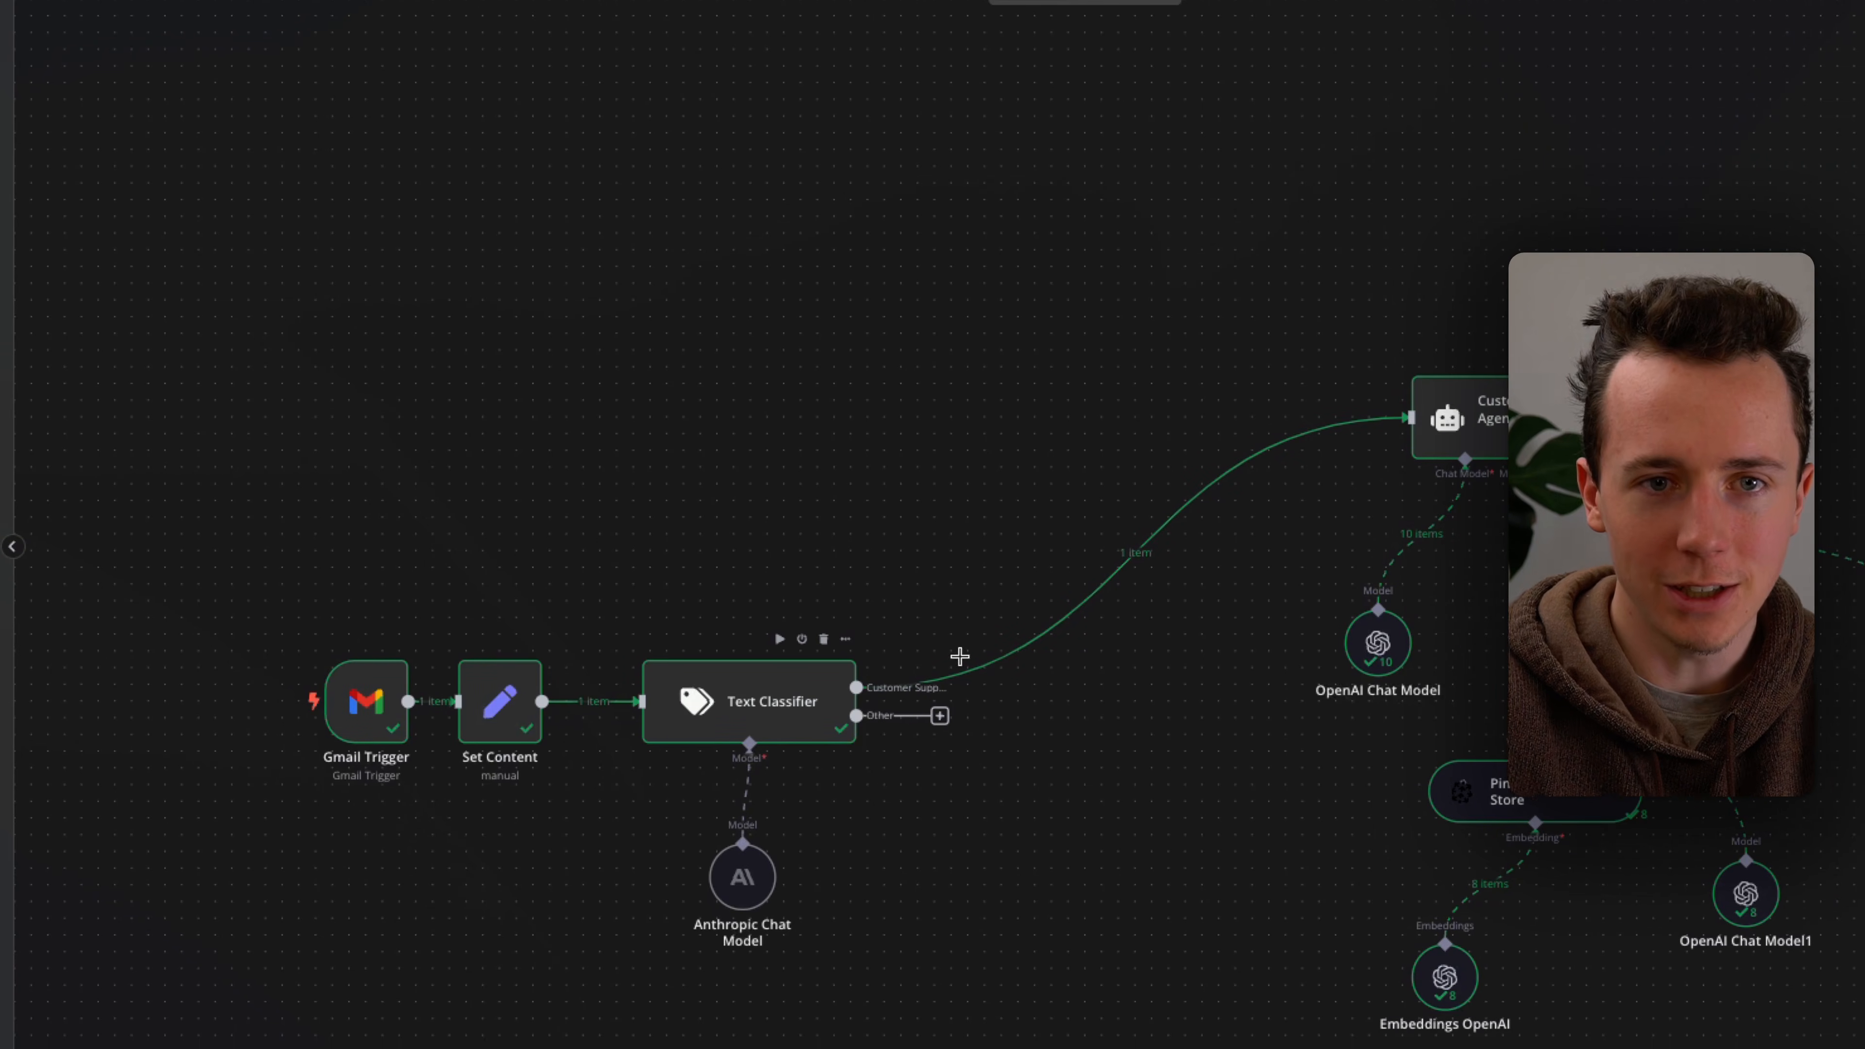
scroll(1138, 529, down, 3)
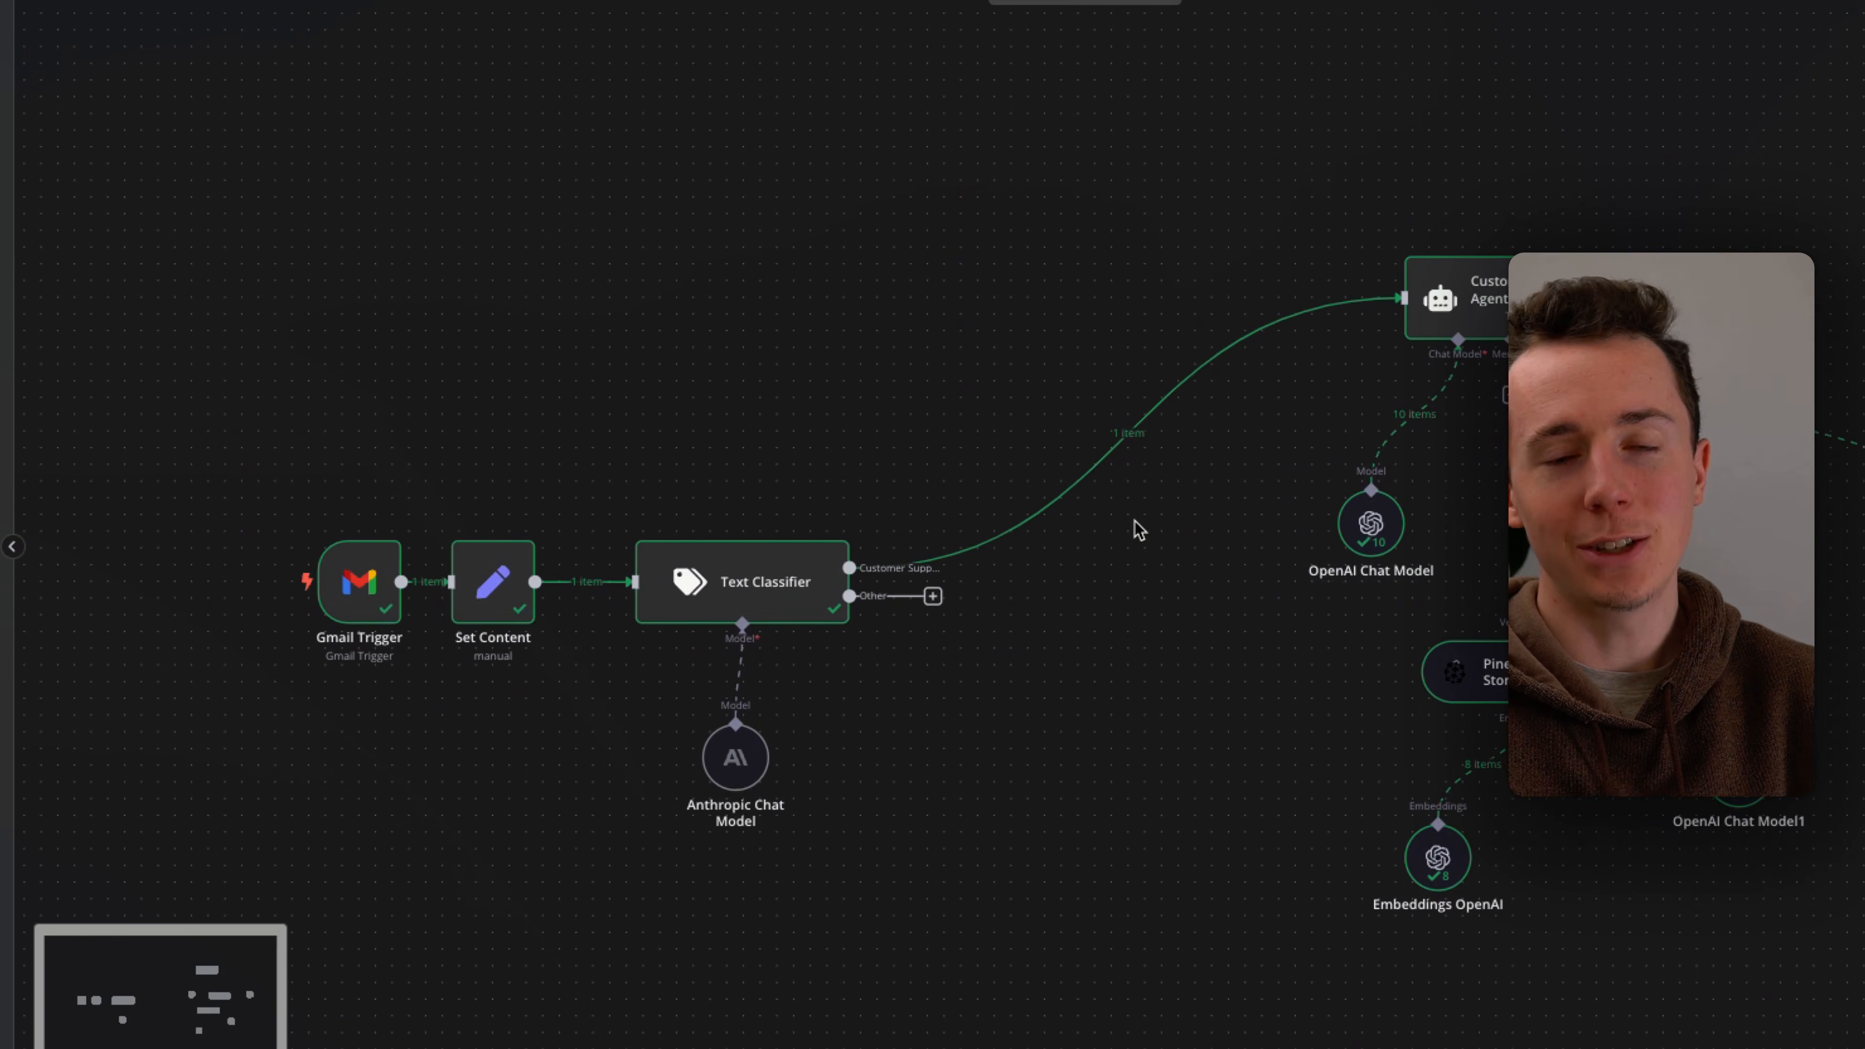